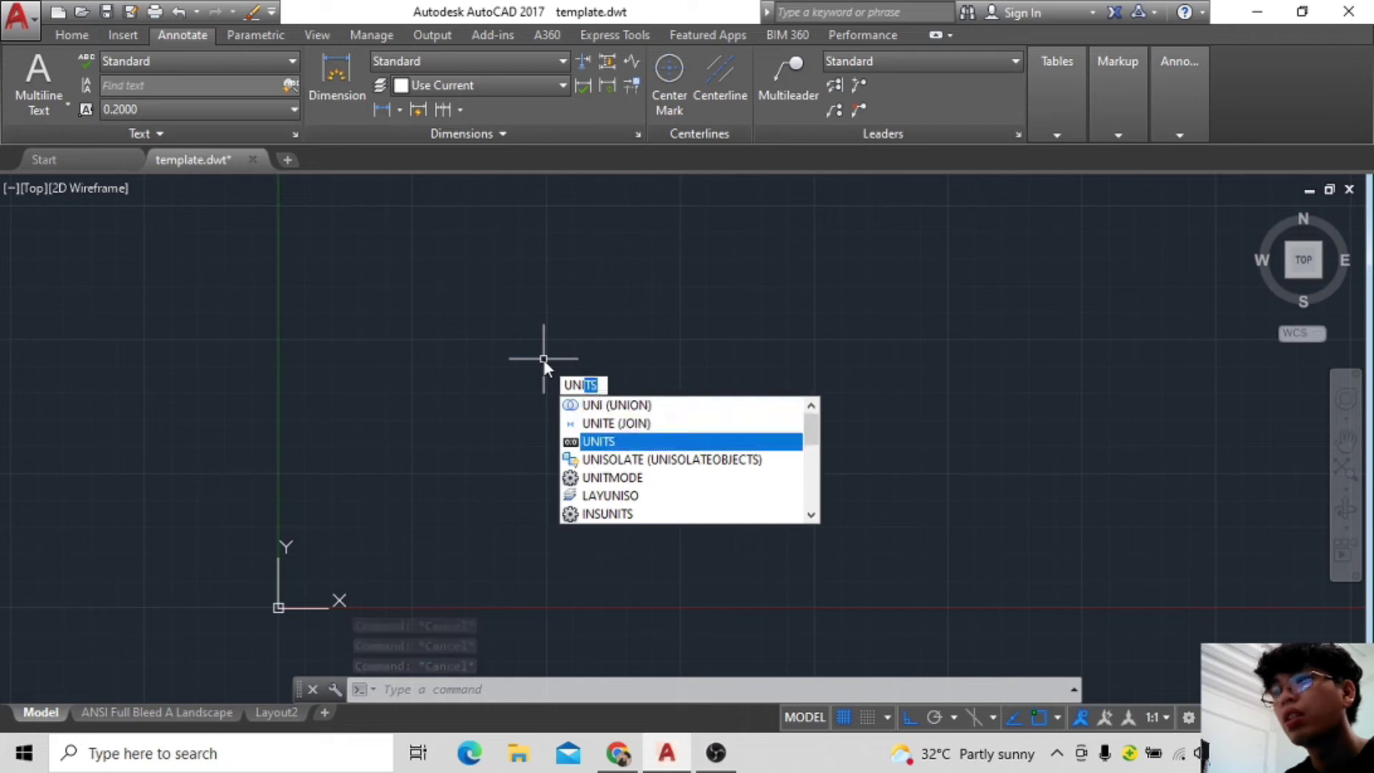
# Change the Drawing Units insertion scale to Meters.
pyautogui.click(603, 373)
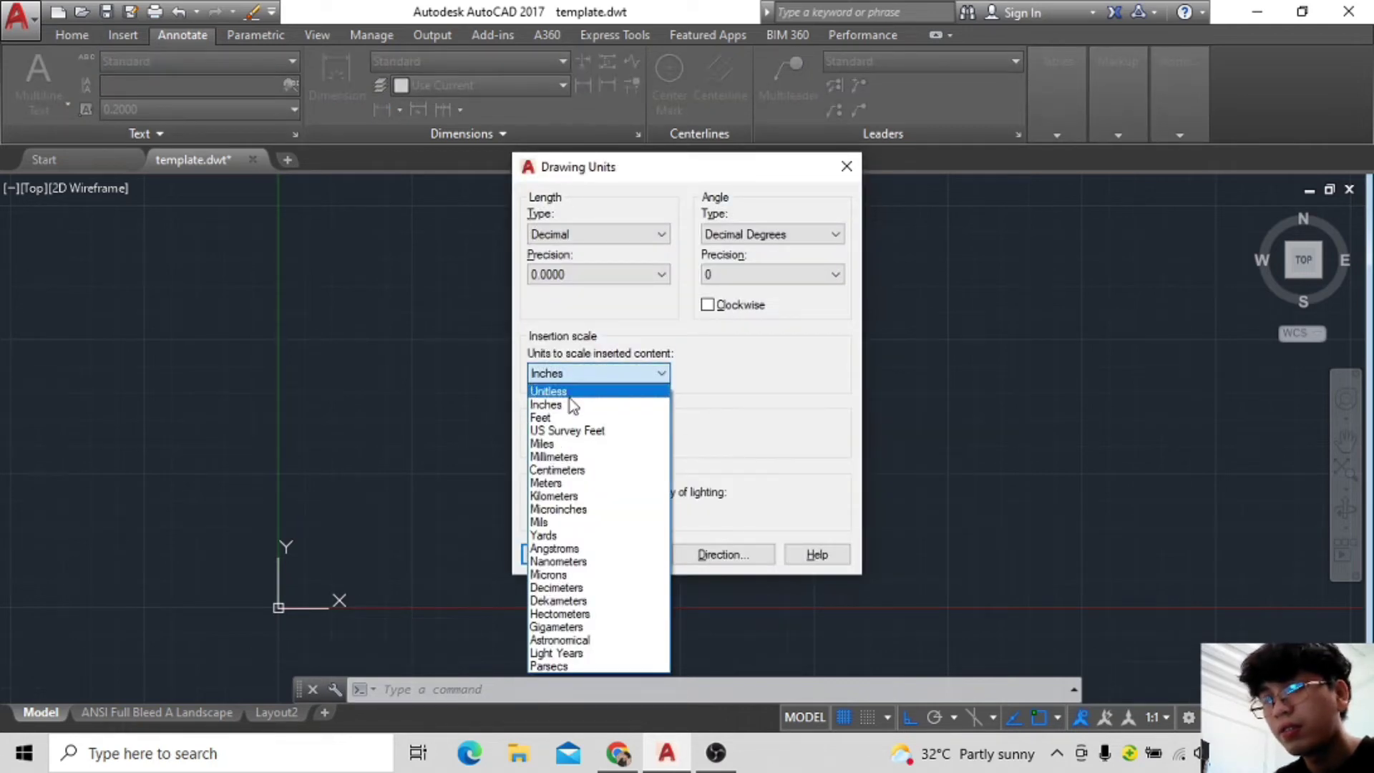
pyautogui.click(572, 484)
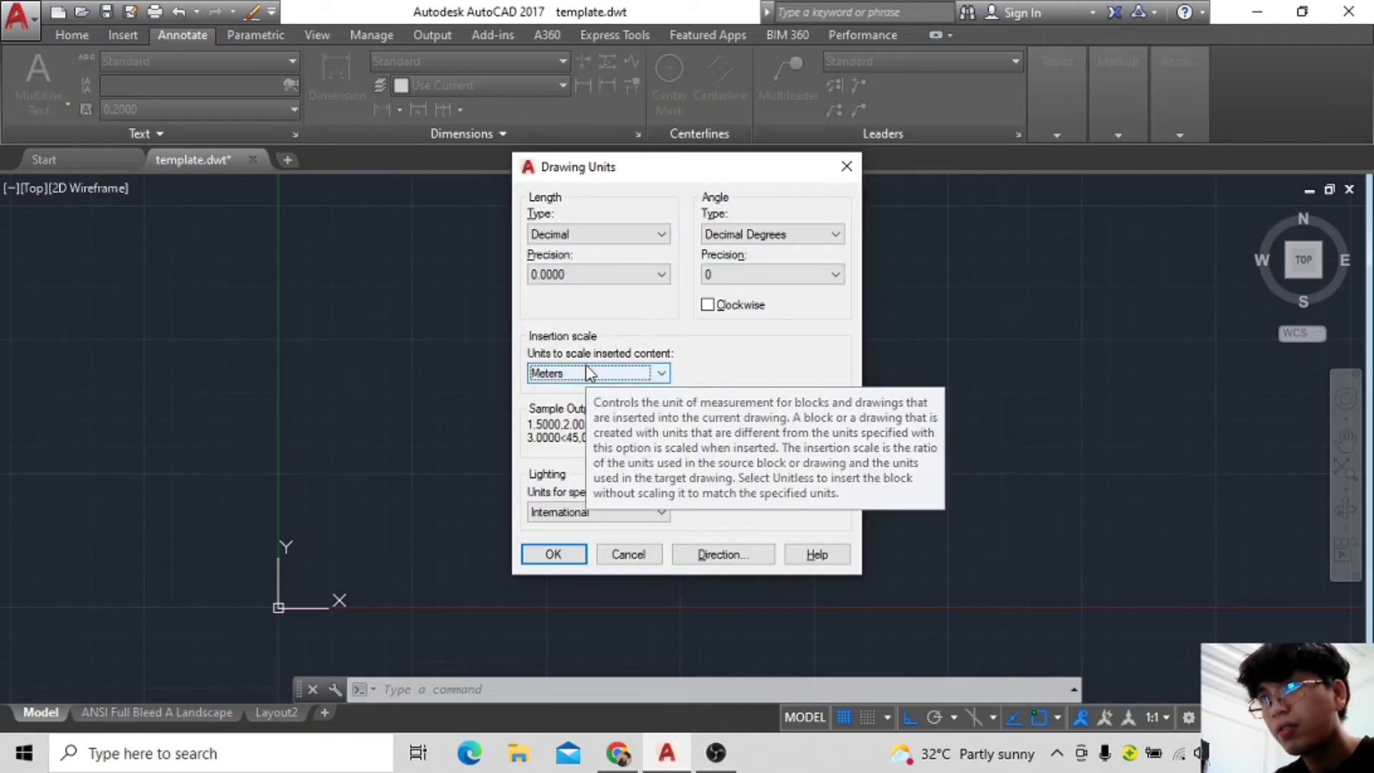
pyautogui.click(552, 555)
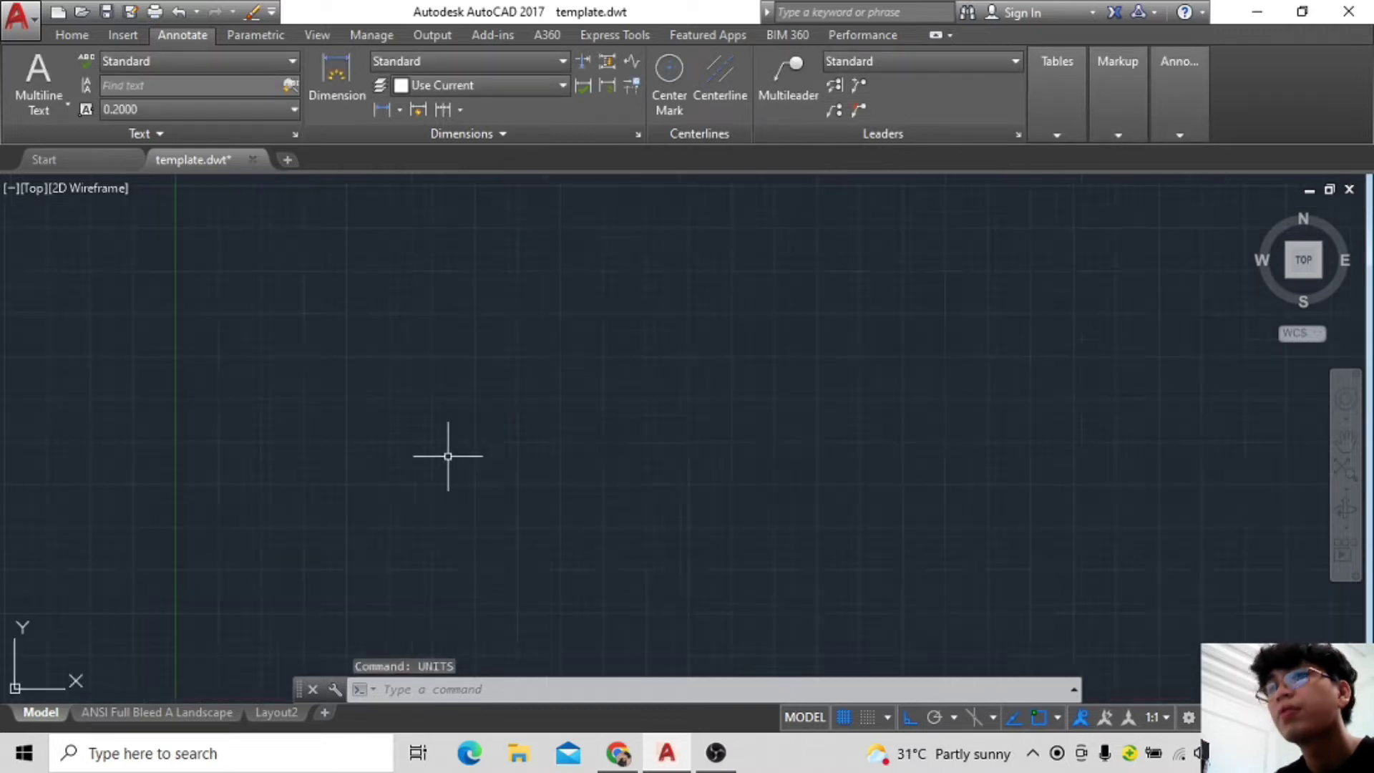
# Start the outline with a 6-unit line followed by a 10-unit downward segment.
pyautogui.click(71, 34)
pyautogui.click(23, 72)
pyautogui.click(439, 288)
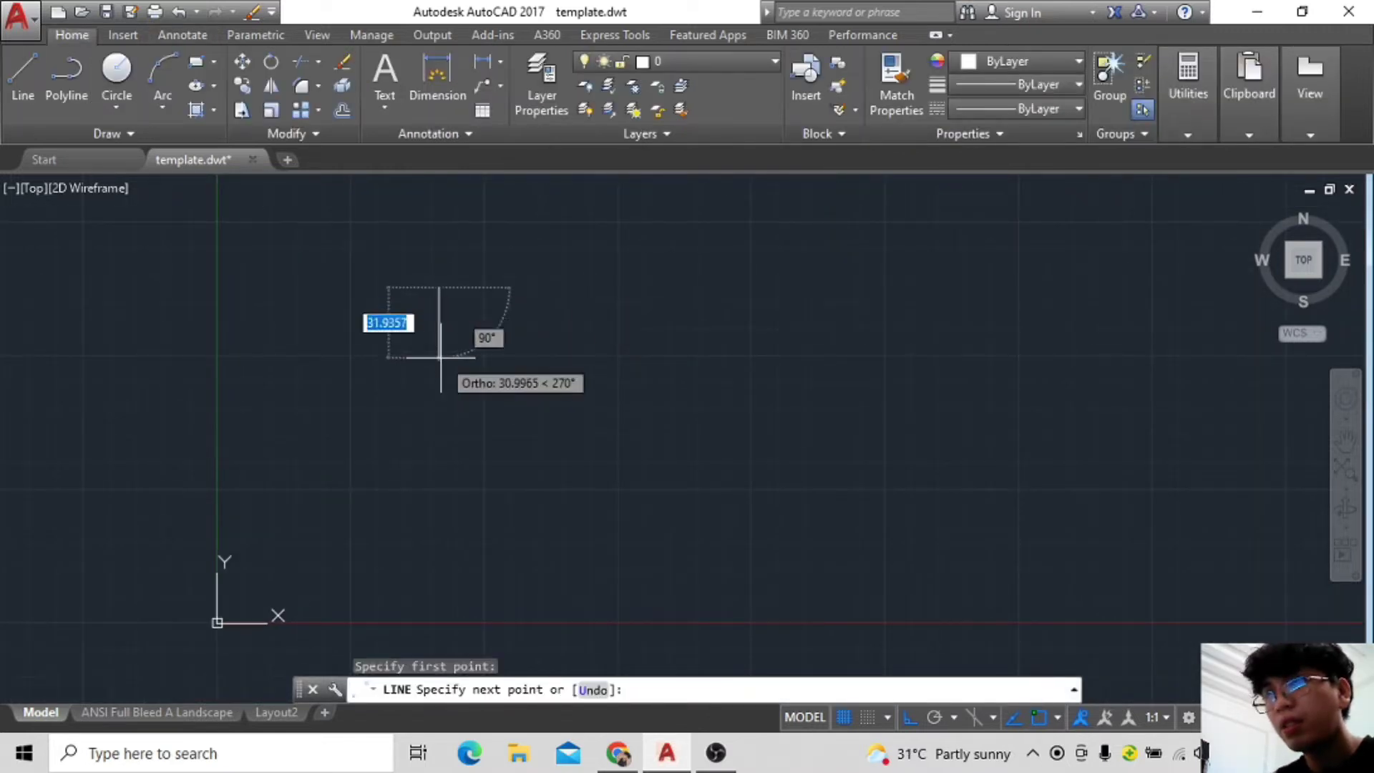
pyautogui.scroll(2, 533, 289)
pyautogui.write('6')
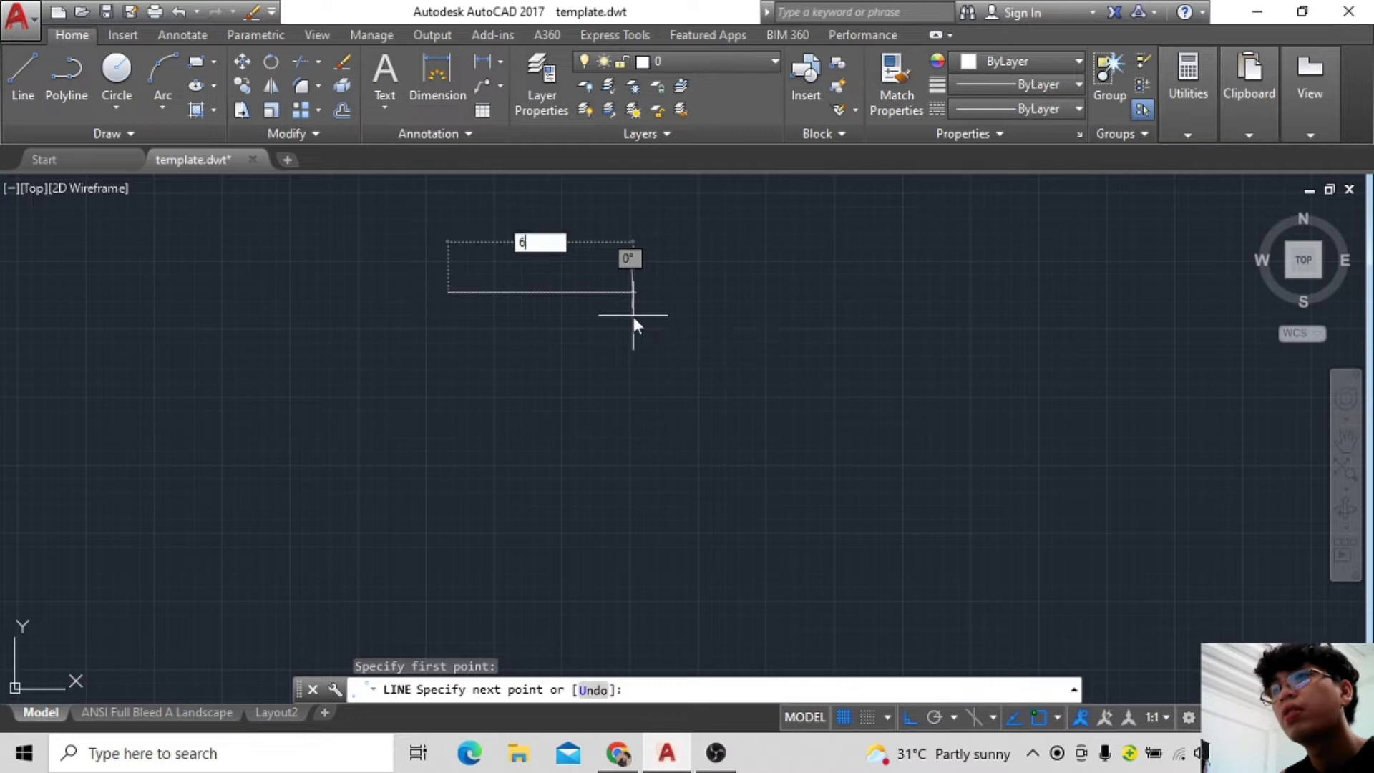
pyautogui.press('Return')
pyautogui.scroll(-1, 570, 378)
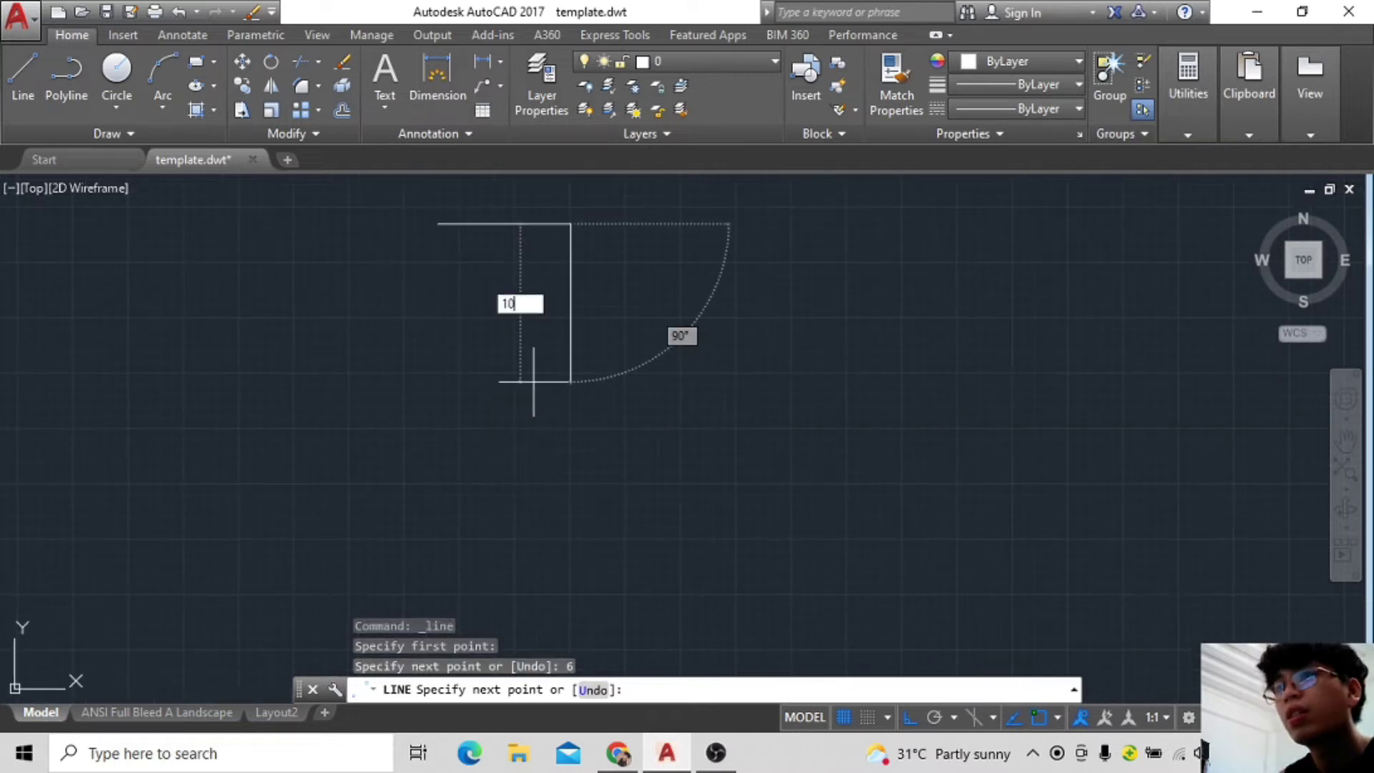
pyautogui.press('Return')
# Add the 0.5-unit notch and remaining segments, finishing with the top edge extending left.
pyautogui.scroll(2, 544, 501)
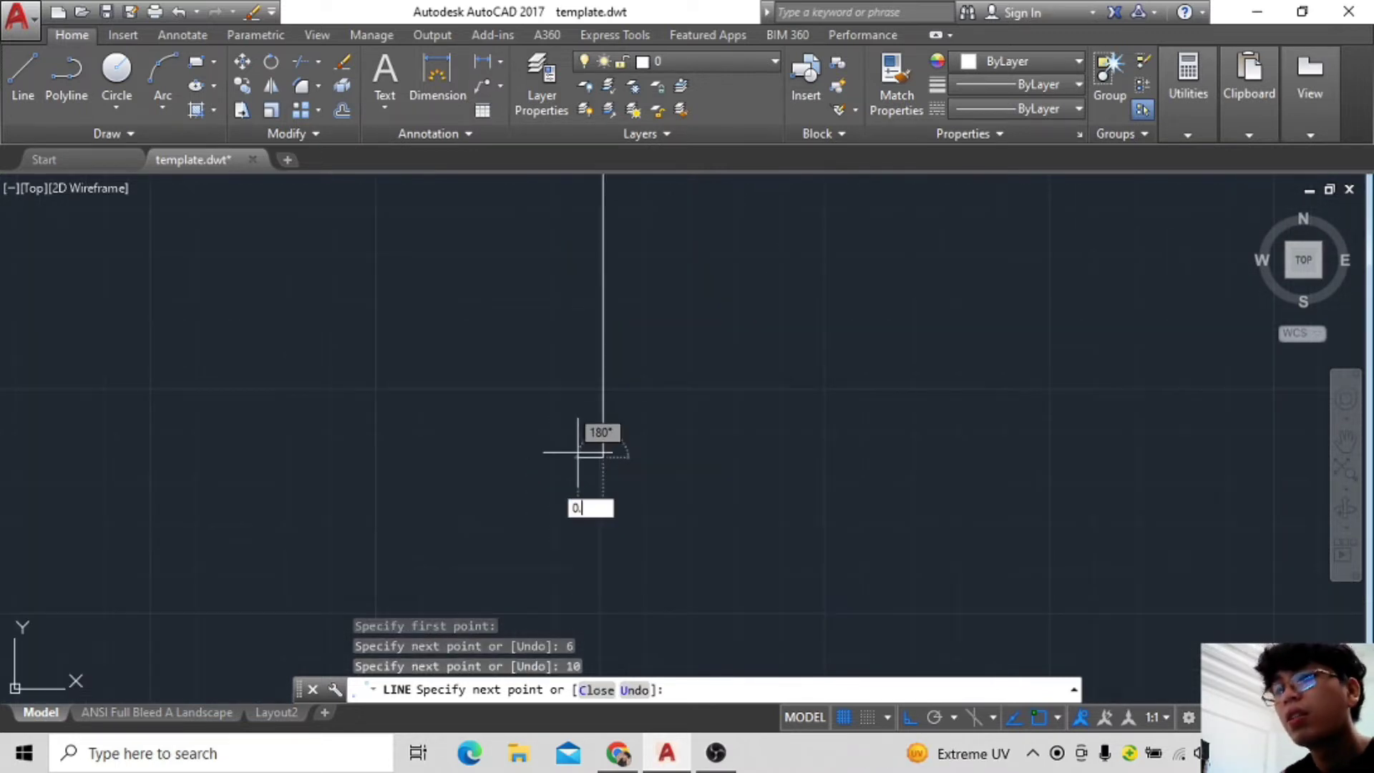
pyautogui.write('5')
pyautogui.press('Return')
pyautogui.scroll(-3, 615, 444)
pyautogui.moveTo(742, 515); pyautogui.dragTo(682, 496, button='middle')
pyautogui.scroll(3, 716, 501)
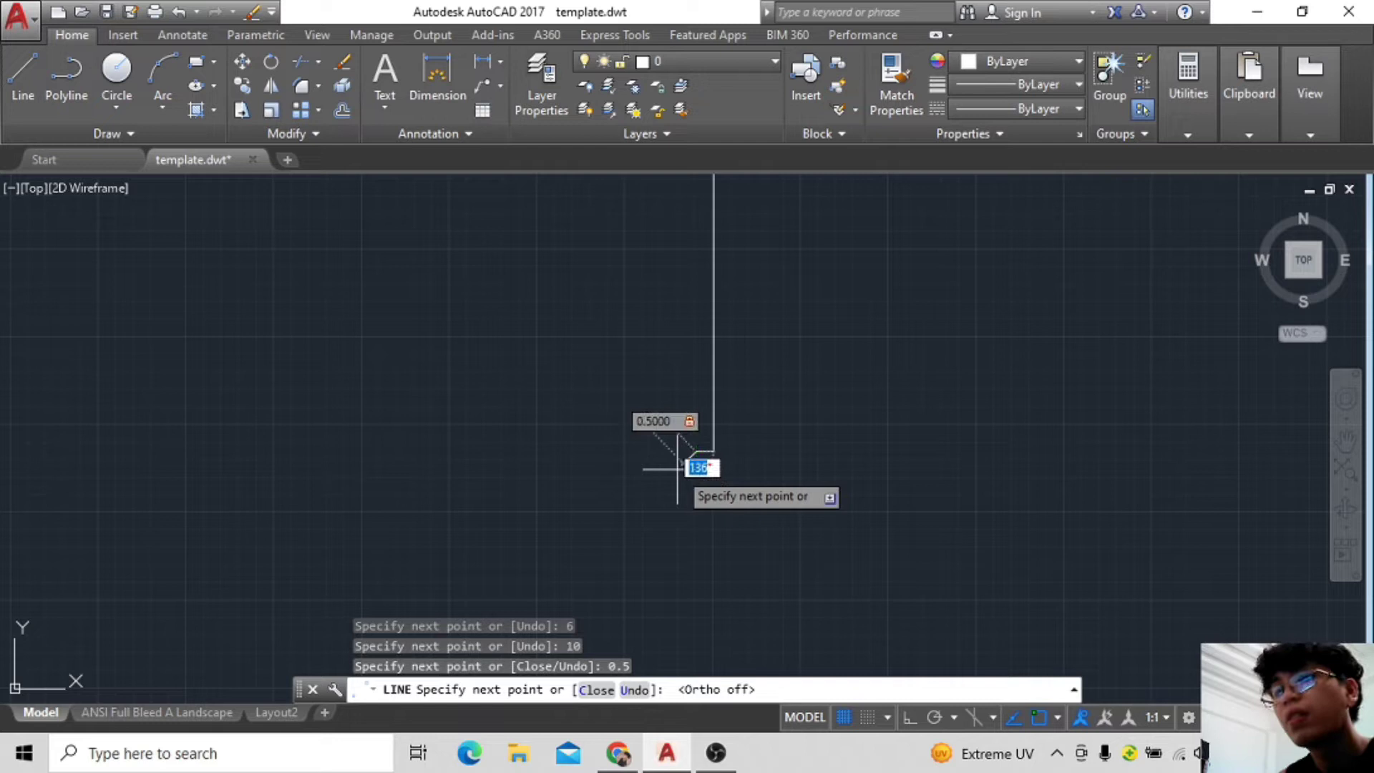
pyautogui.moveTo(569, 463); pyautogui.dragTo(599, 428, button='middle')
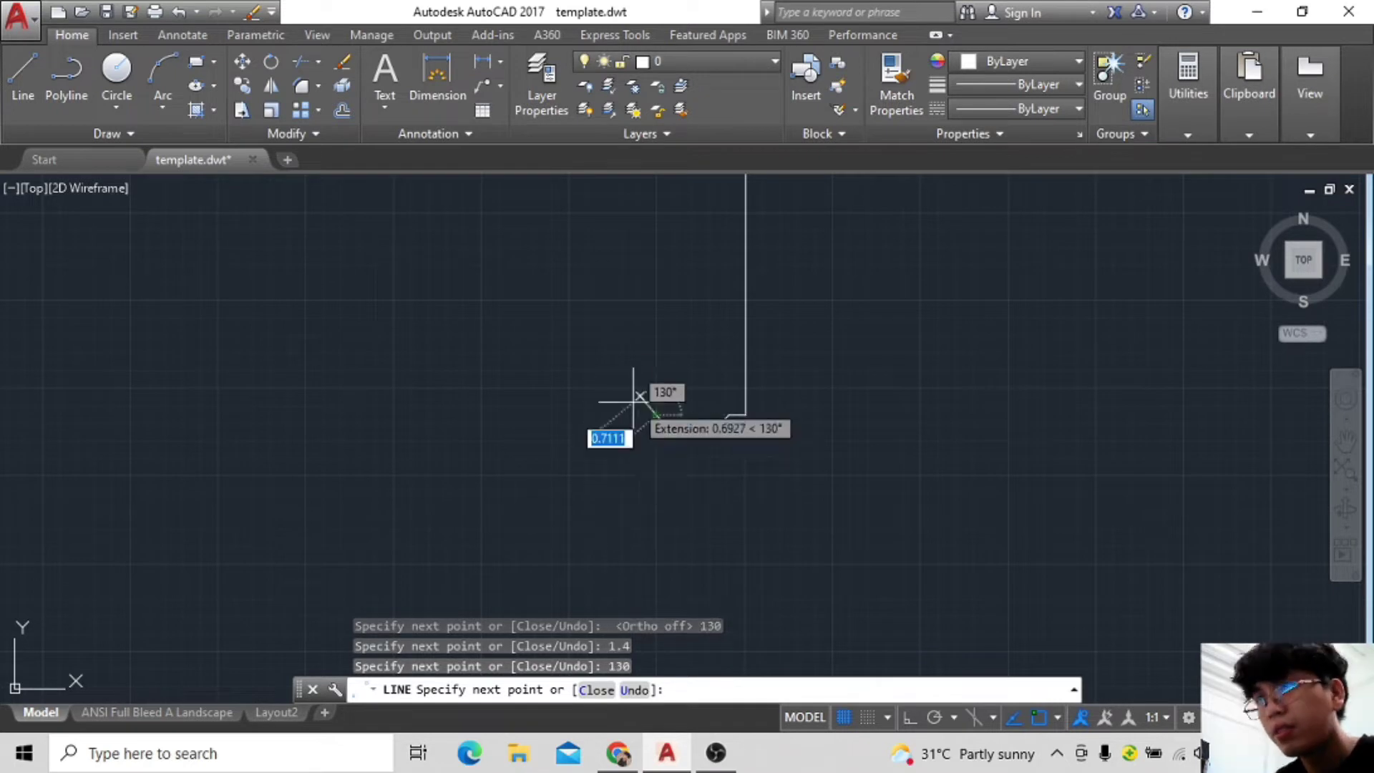
pyautogui.scroll(-1, 631, 418)
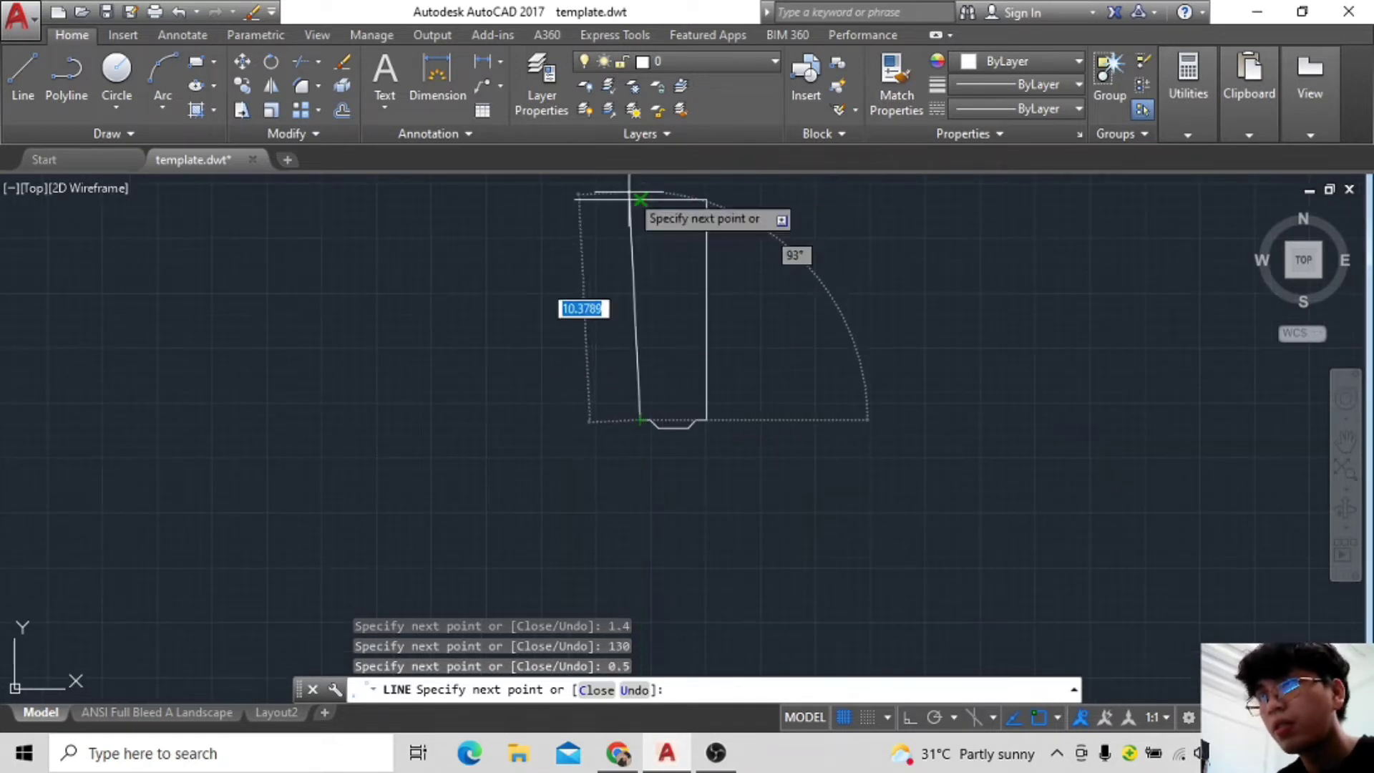
pyautogui.scroll(2, 641, 202)
pyautogui.press('Escape')
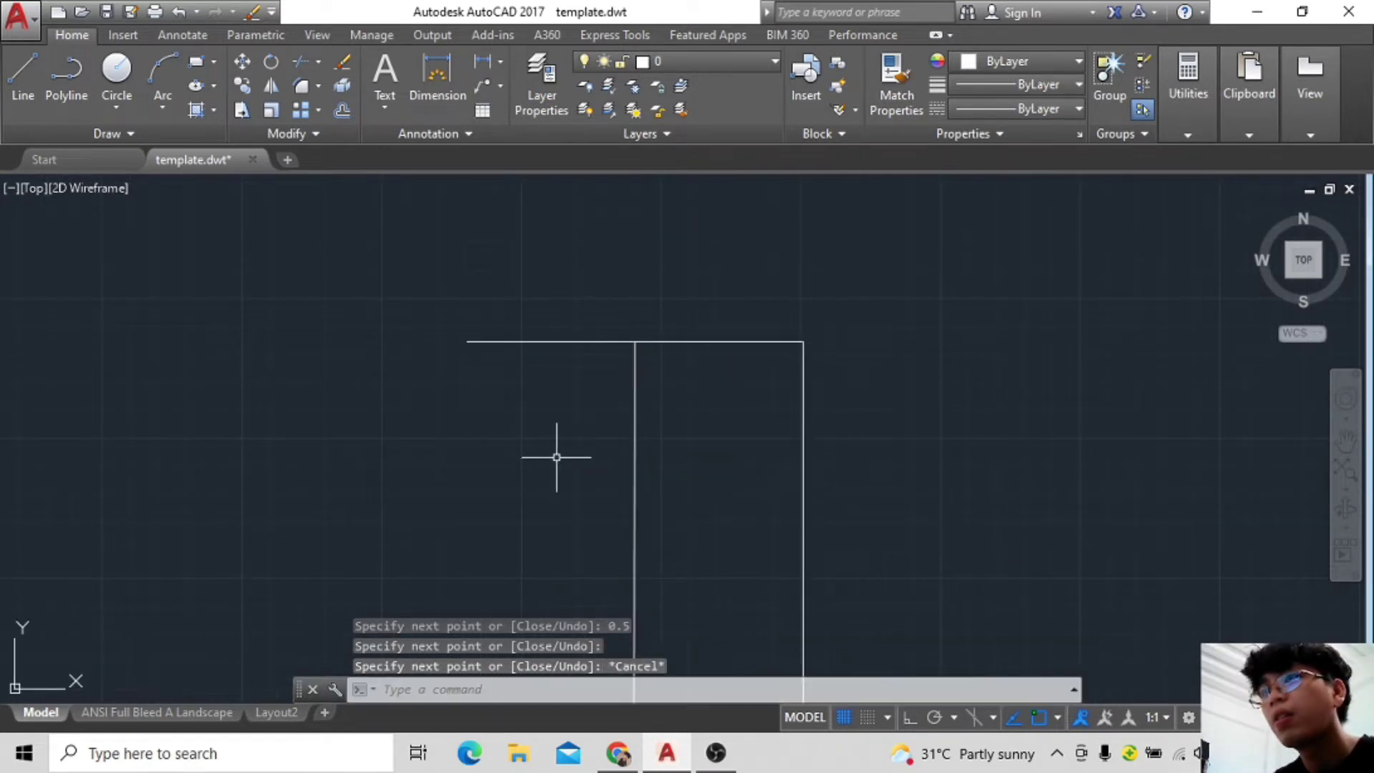
pyautogui.moveTo(718, 403)
pyautogui.mouseDown(button='middle')
pyautogui.moveTo(699, 506)
pyautogui.moveTo(729, 515)
pyautogui.mouseUp(button='middle')
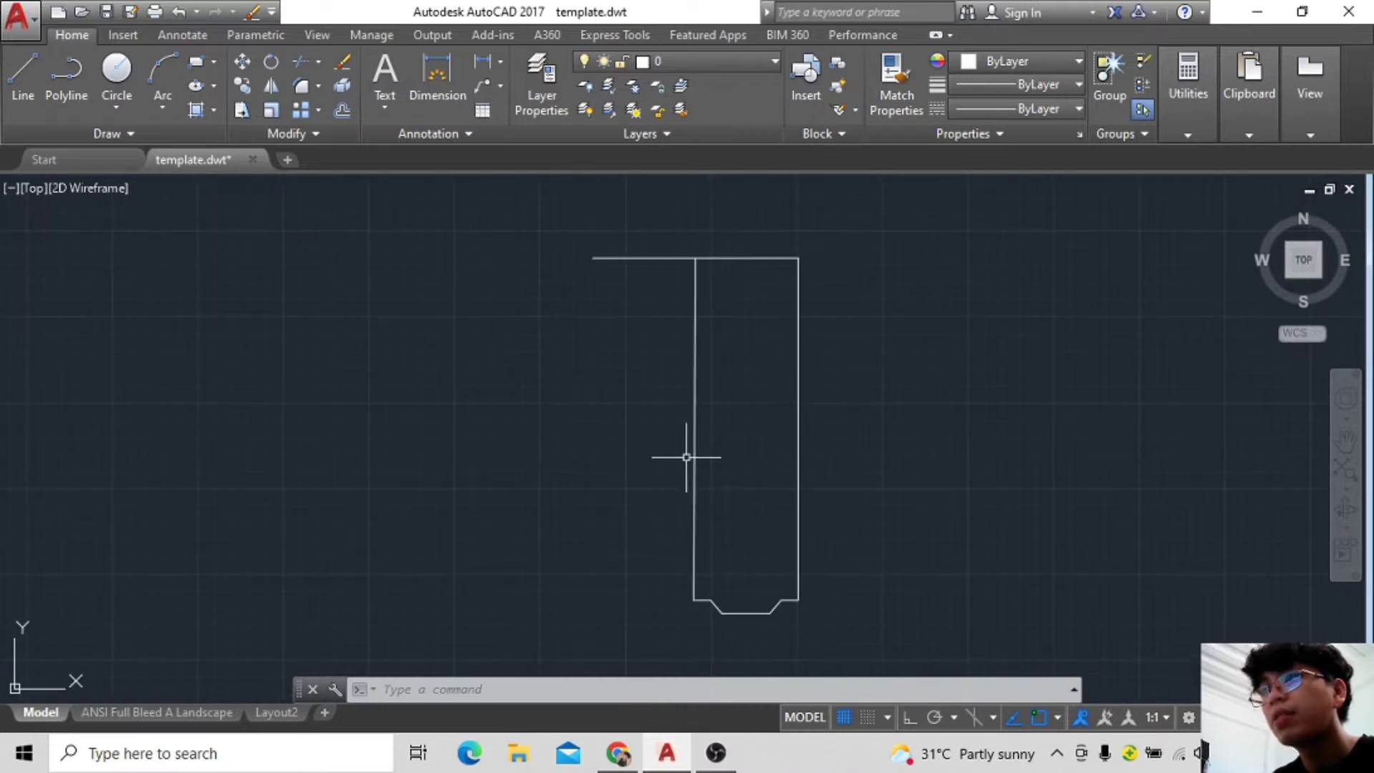
pyautogui.scroll(-2, 736, 445)
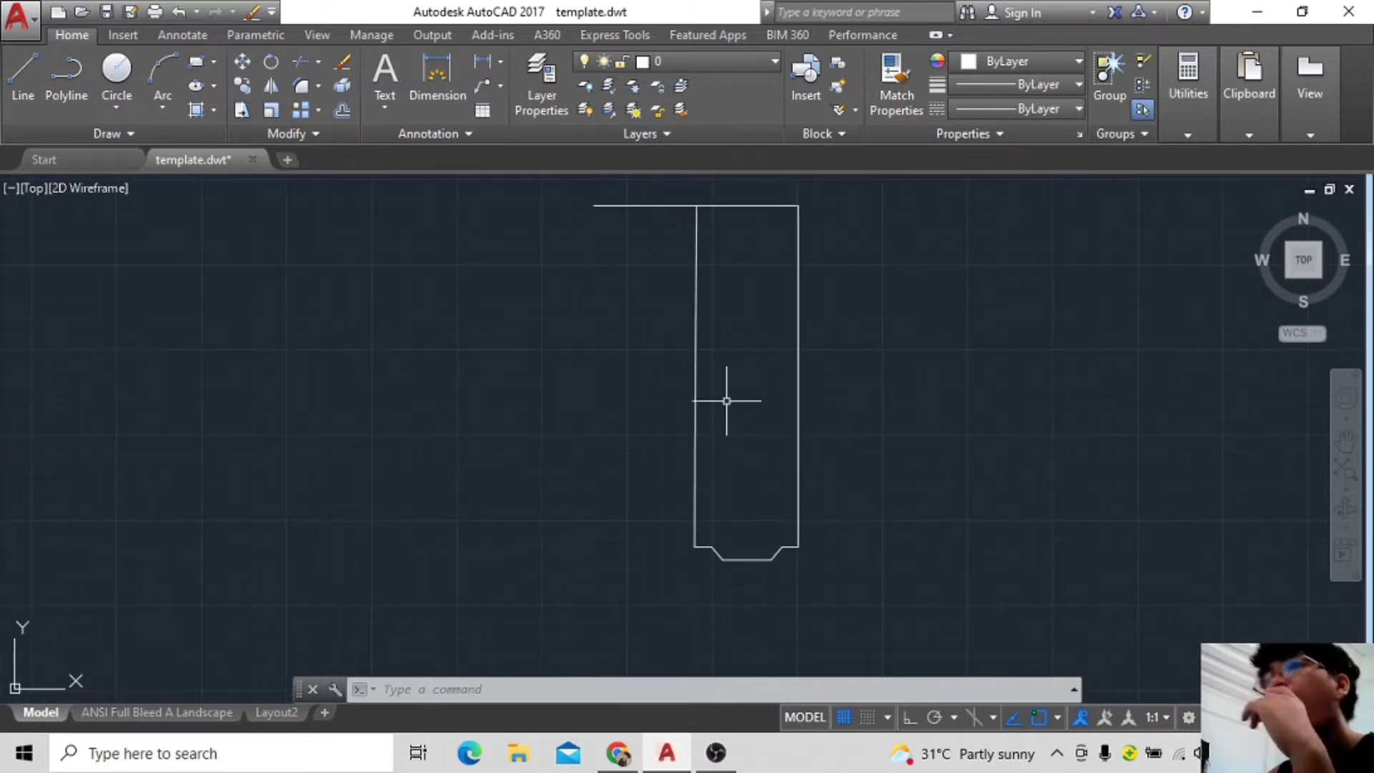
# Draw the narrow left room from the outline's lower-left corner with a 2-unit segment, Ortho on.
pyautogui.write('l')
pyautogui.press('Return')
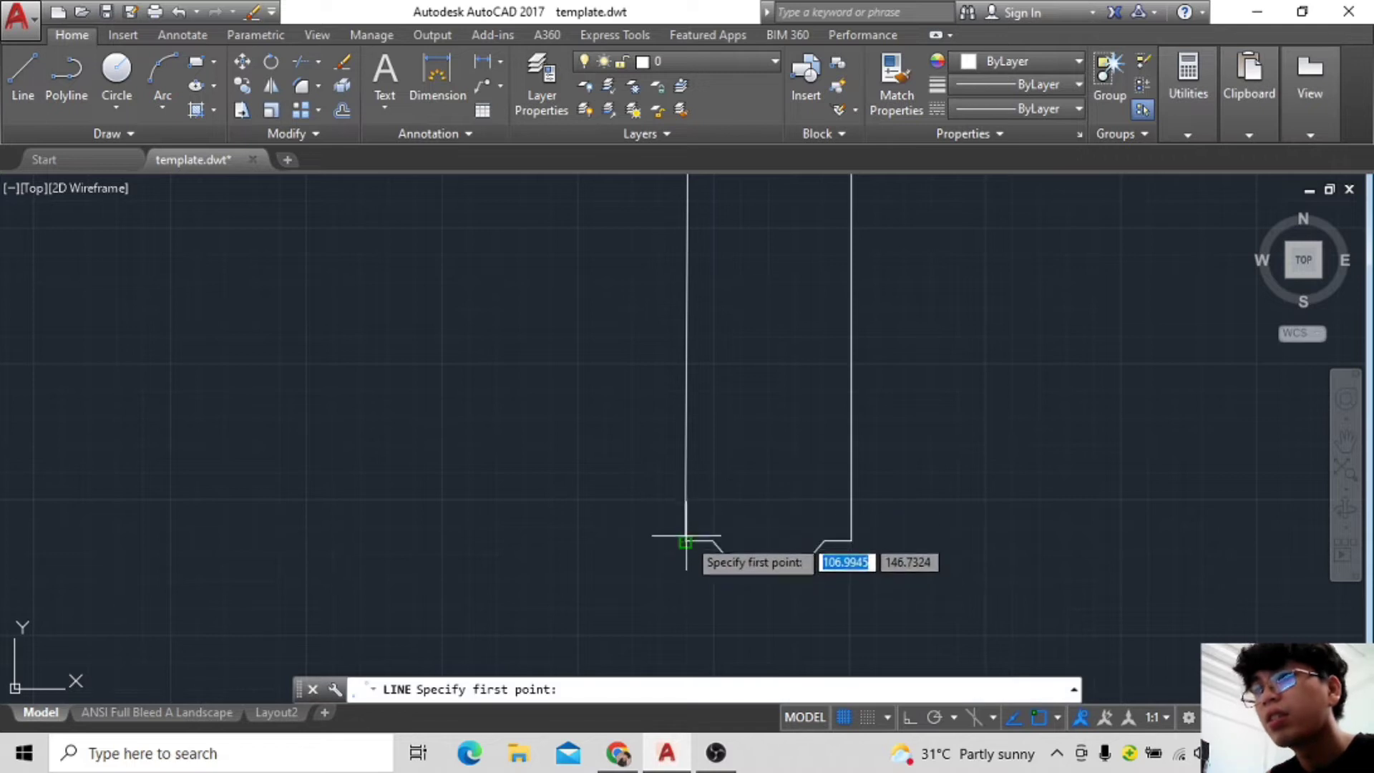
pyautogui.click(685, 541)
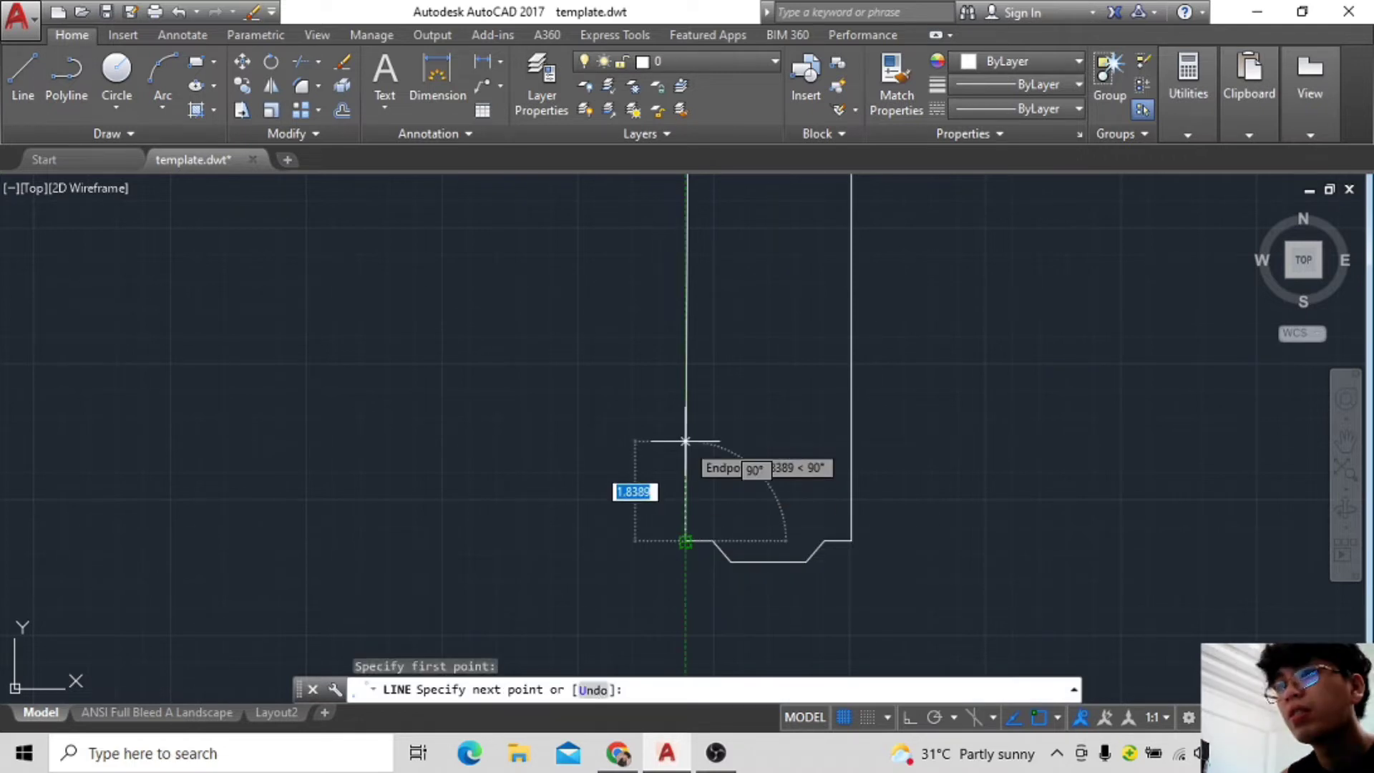
pyautogui.write('2')
pyautogui.press('Return')
pyautogui.scroll(-4, 562, 556)
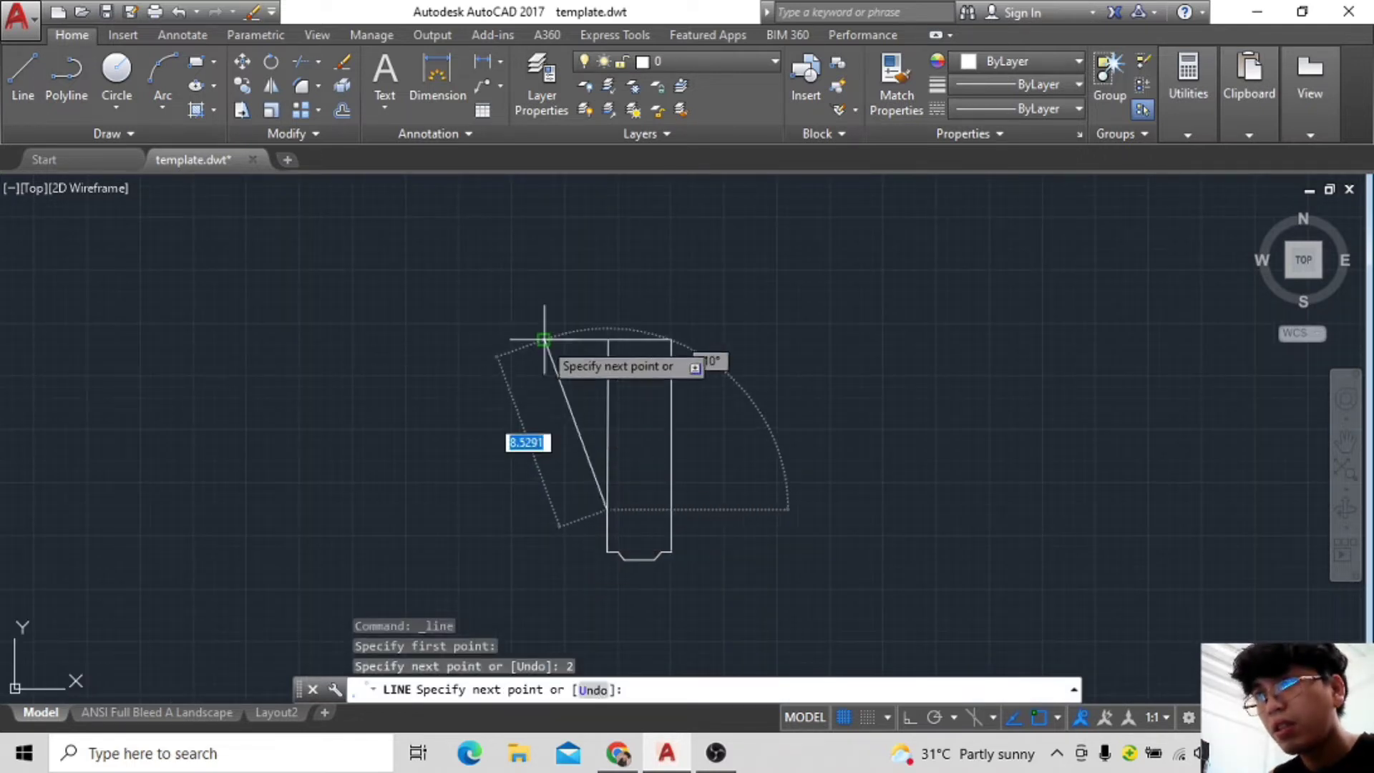
pyautogui.scroll(2, 569, 509)
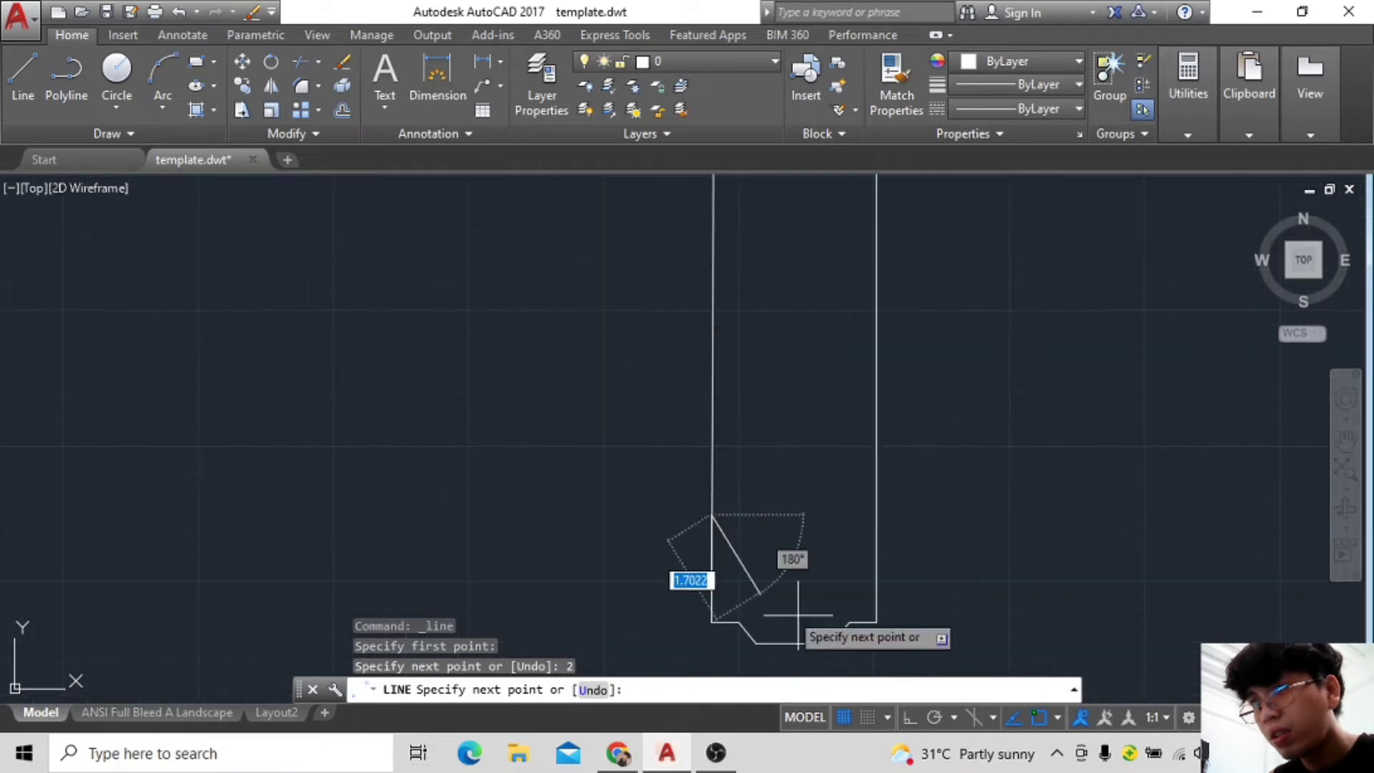
pyautogui.press('F8')
pyautogui.click(530, 500)
pyautogui.scroll(-2, 530, 499)
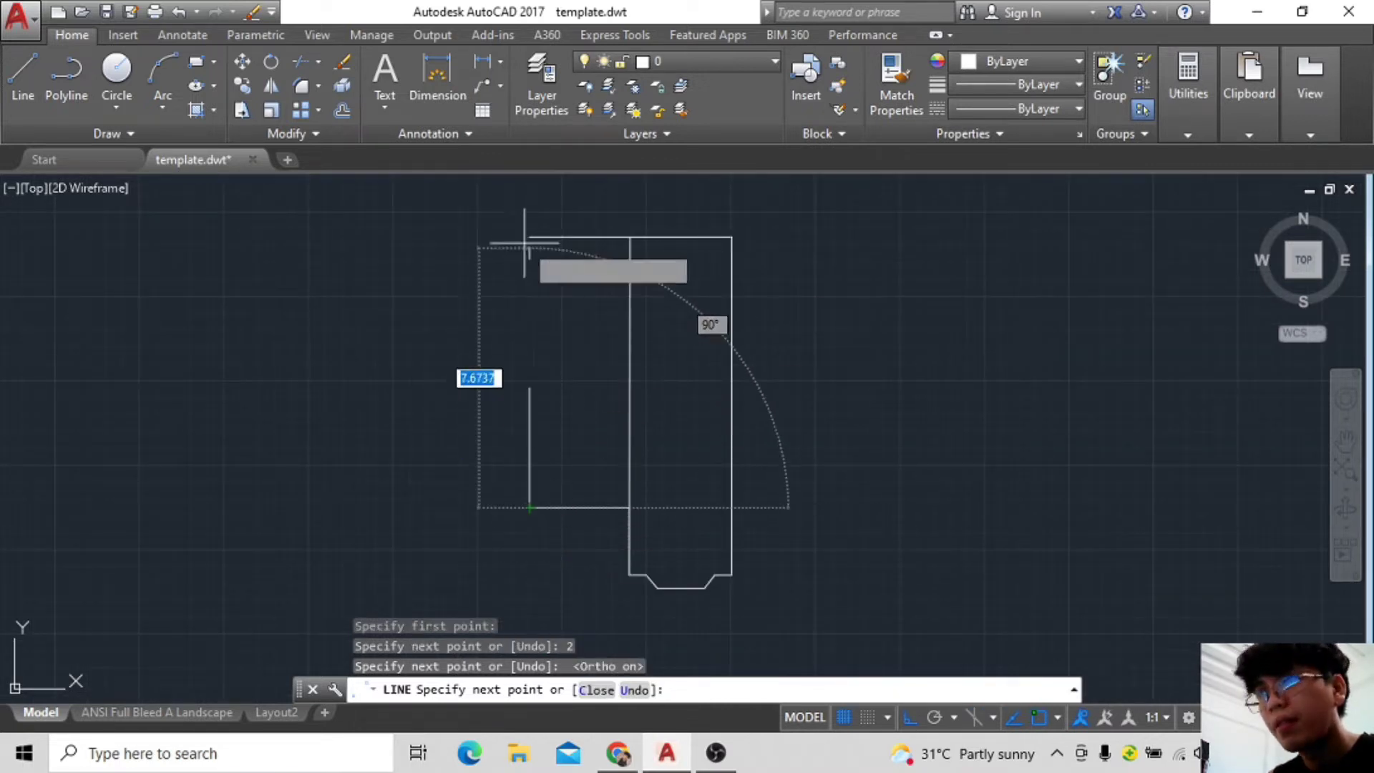
pyautogui.click(630, 500)
pyautogui.press('Escape')
# Close off a small rectangle at the bottom of the left room.
pyautogui.scroll(3, 582, 346)
pyautogui.scroll(2, 558, 577)
pyautogui.write('l')
pyautogui.press('Return')
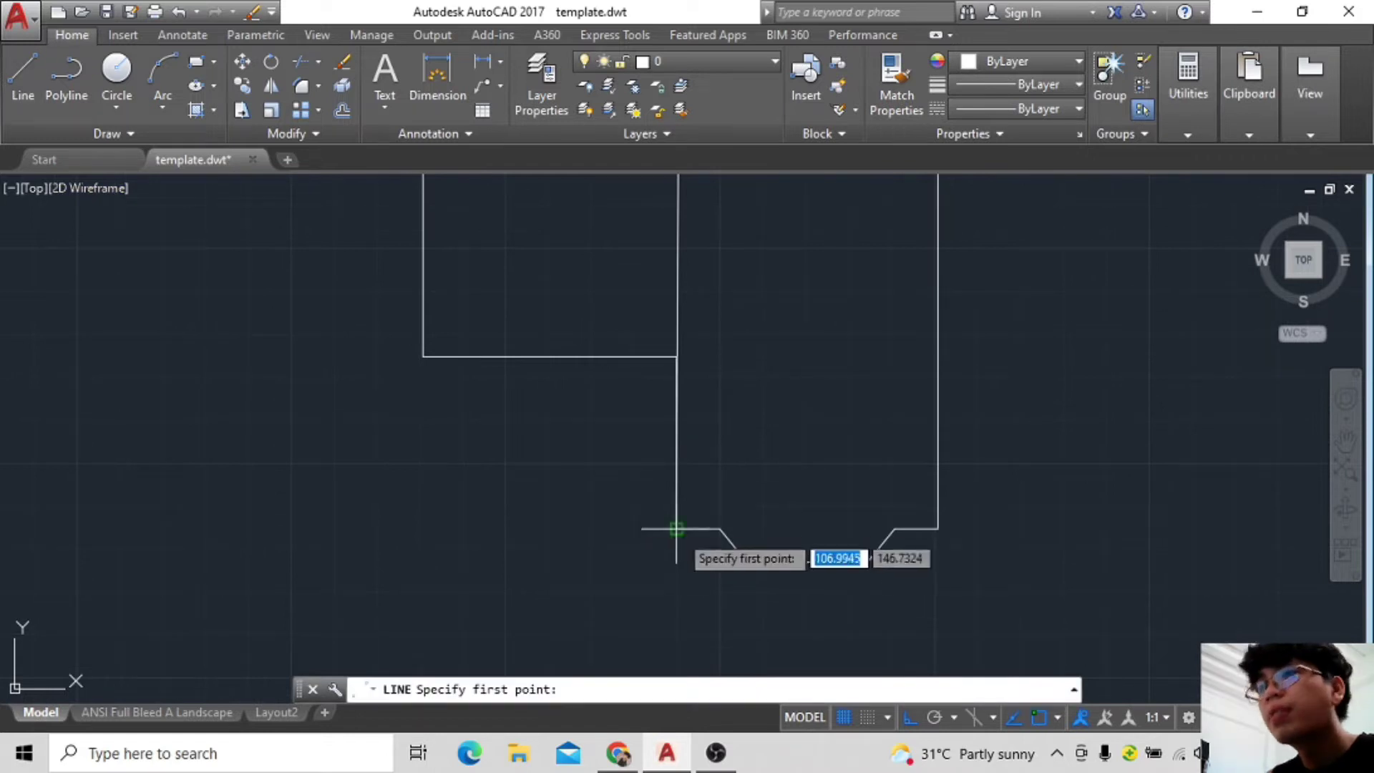
pyautogui.click(677, 529)
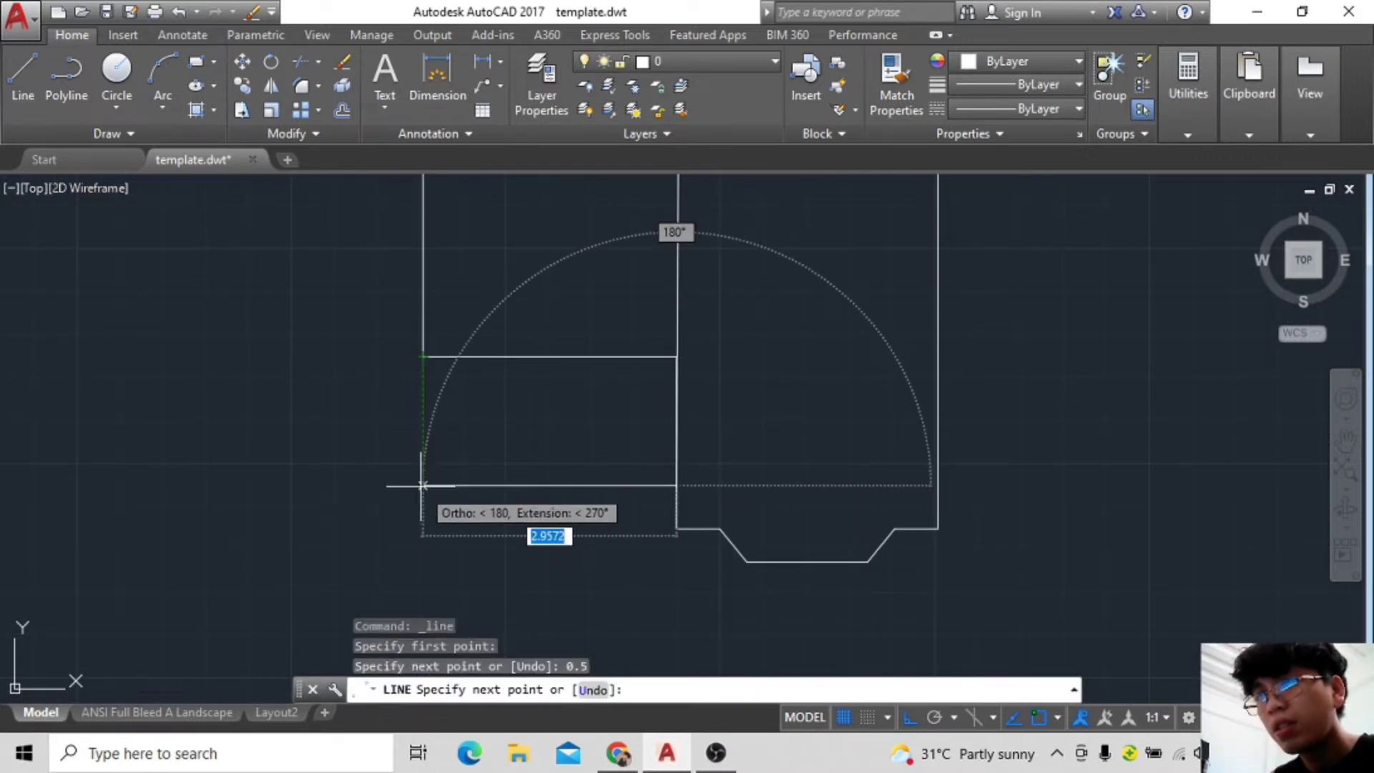
pyautogui.click(422, 486)
pyautogui.click(422, 356)
pyautogui.press('Escape')
# Recentre the view and window-select all the outline lines.
pyautogui.scroll(-5, 608, 446)
pyautogui.scroll(2, 591, 444)
pyautogui.moveTo(592, 444)
pyautogui.mouseDown(button='middle')
pyautogui.moveTo(706, 466)
pyautogui.moveTo(637, 500)
pyautogui.mouseUp(button='middle')
pyautogui.scroll(4, 961, 430)
pyautogui.scroll(1, 764, 469)
pyautogui.scroll(-3, 764, 470)
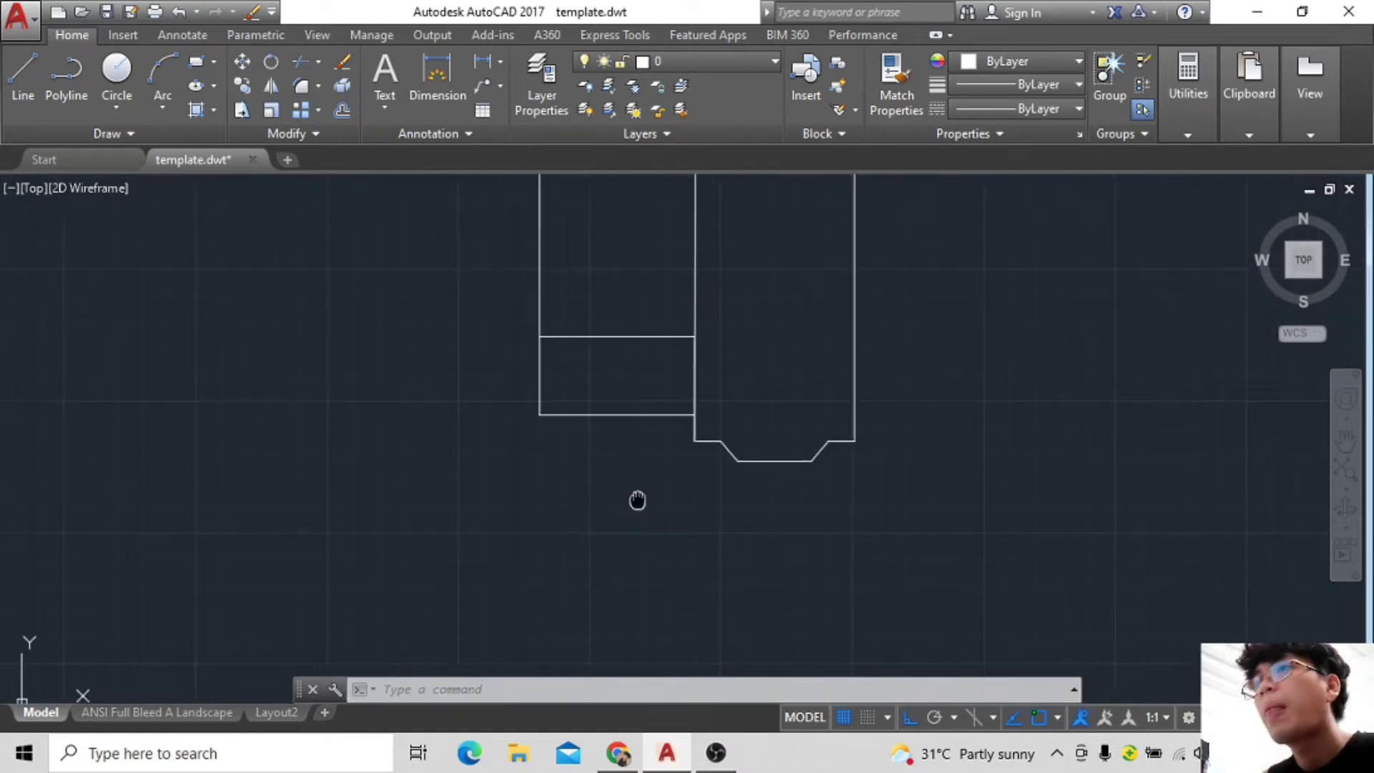
pyautogui.scroll(-2, 637, 499)
pyautogui.click(537, 221)
pyautogui.click(770, 605)
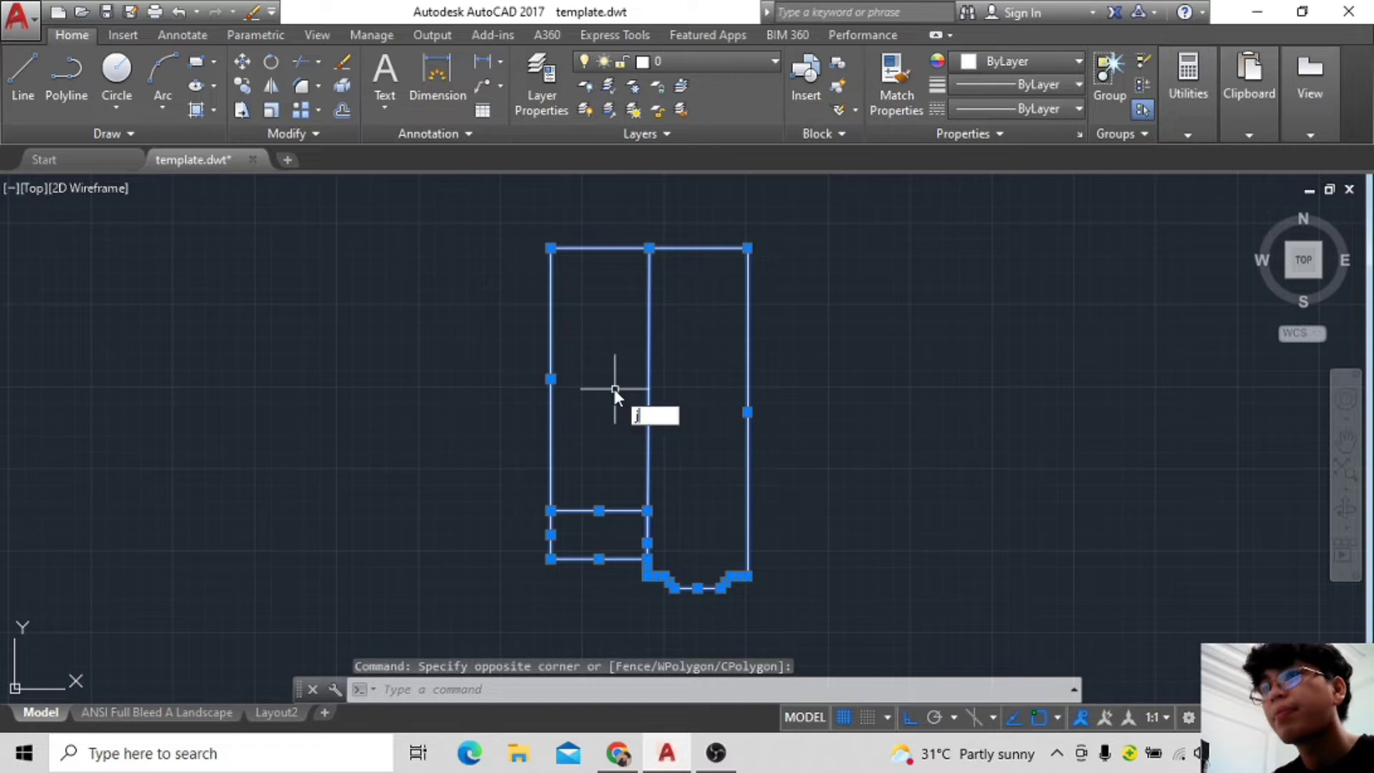
# Join the lines into one polyline and try offsetting it by 0.1.
pyautogui.press('Return')
pyautogui.click(546, 260)
pyautogui.press('Escape')
pyautogui.write('o')
pyautogui.press('Return')
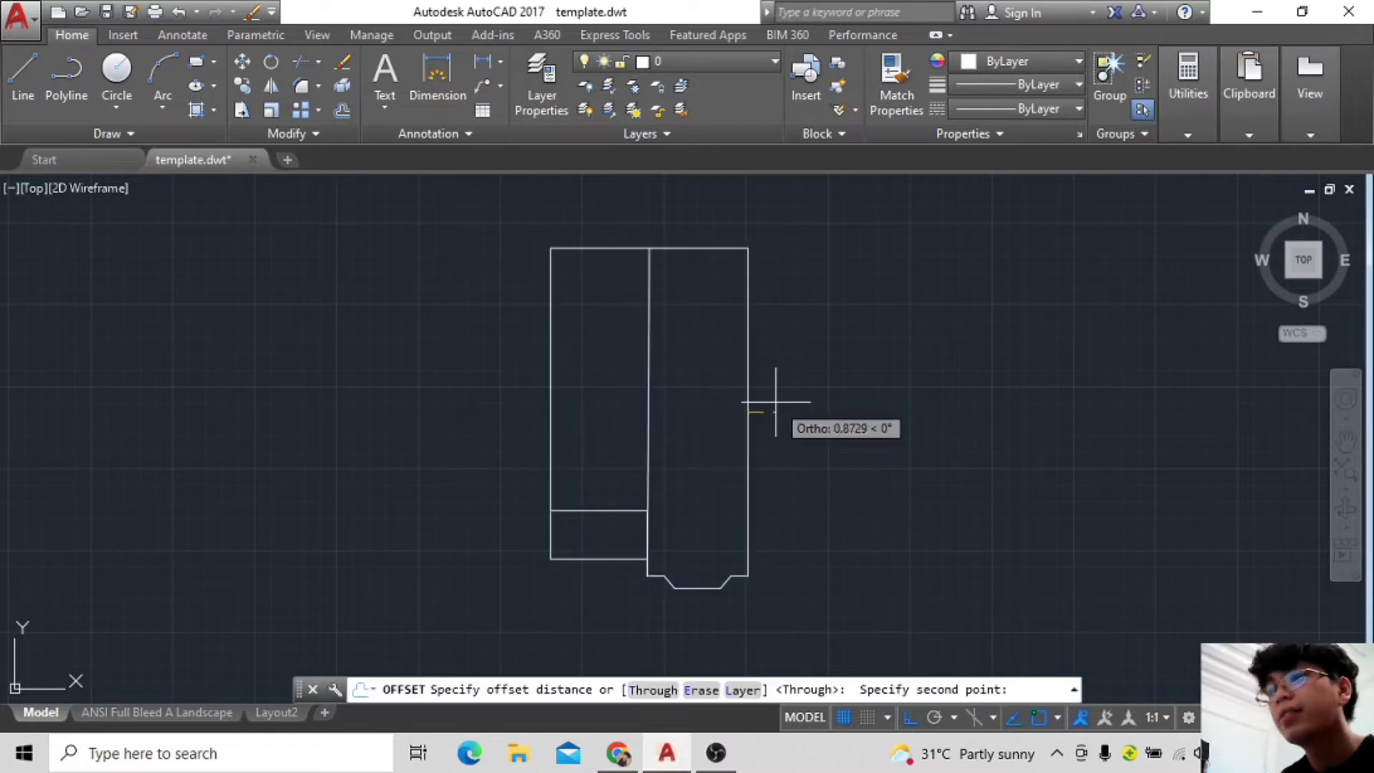
pyautogui.write('.1')
pyautogui.press('Return')
pyautogui.click(749, 401)
pyautogui.click(749, 397)
pyautogui.scroll(4, 773, 404)
pyautogui.click(740, 421)
pyautogui.scroll(-5, 722, 429)
# Retry offsetting the outline at 0.1 and then at 1, cancelling both attempts.
pyautogui.click(343, 109)
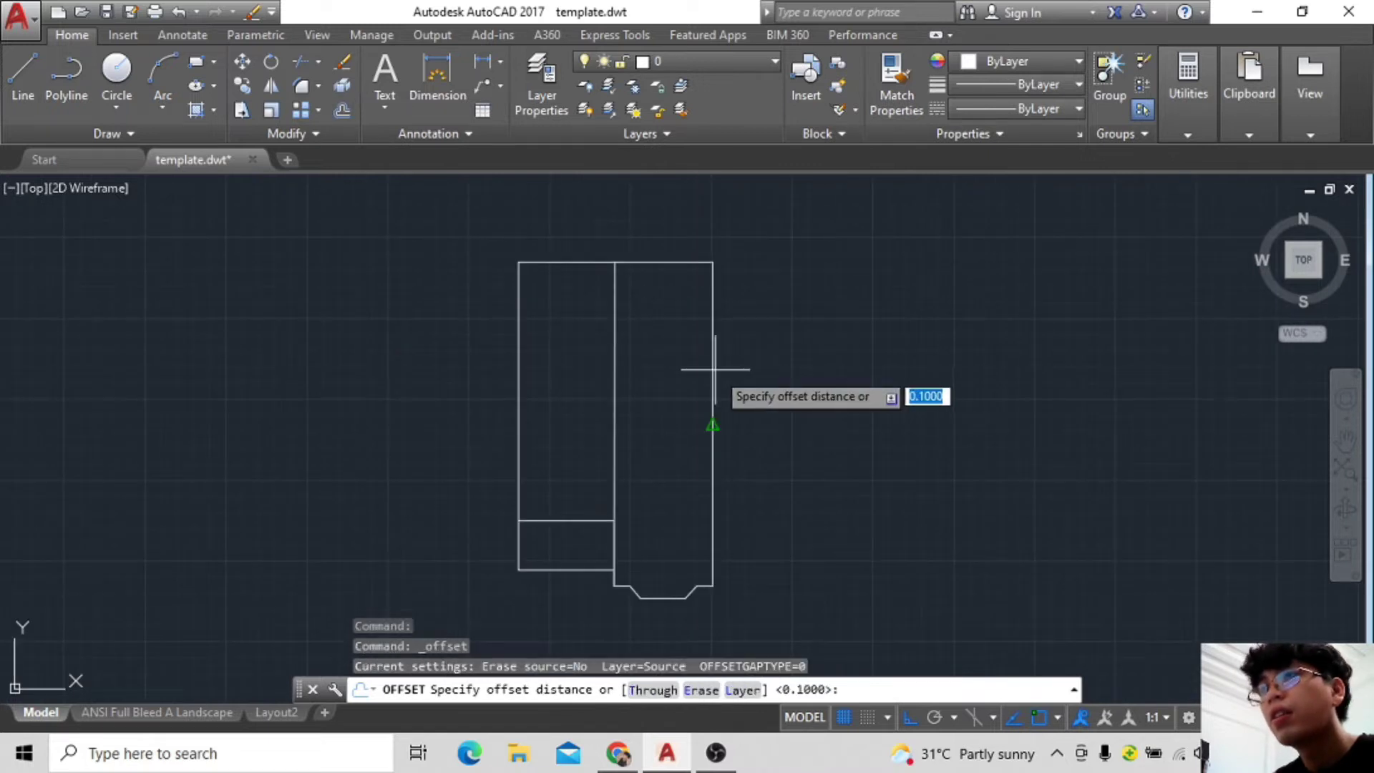
pyautogui.write('.1')
pyautogui.press('Return')
pyautogui.click(713, 419)
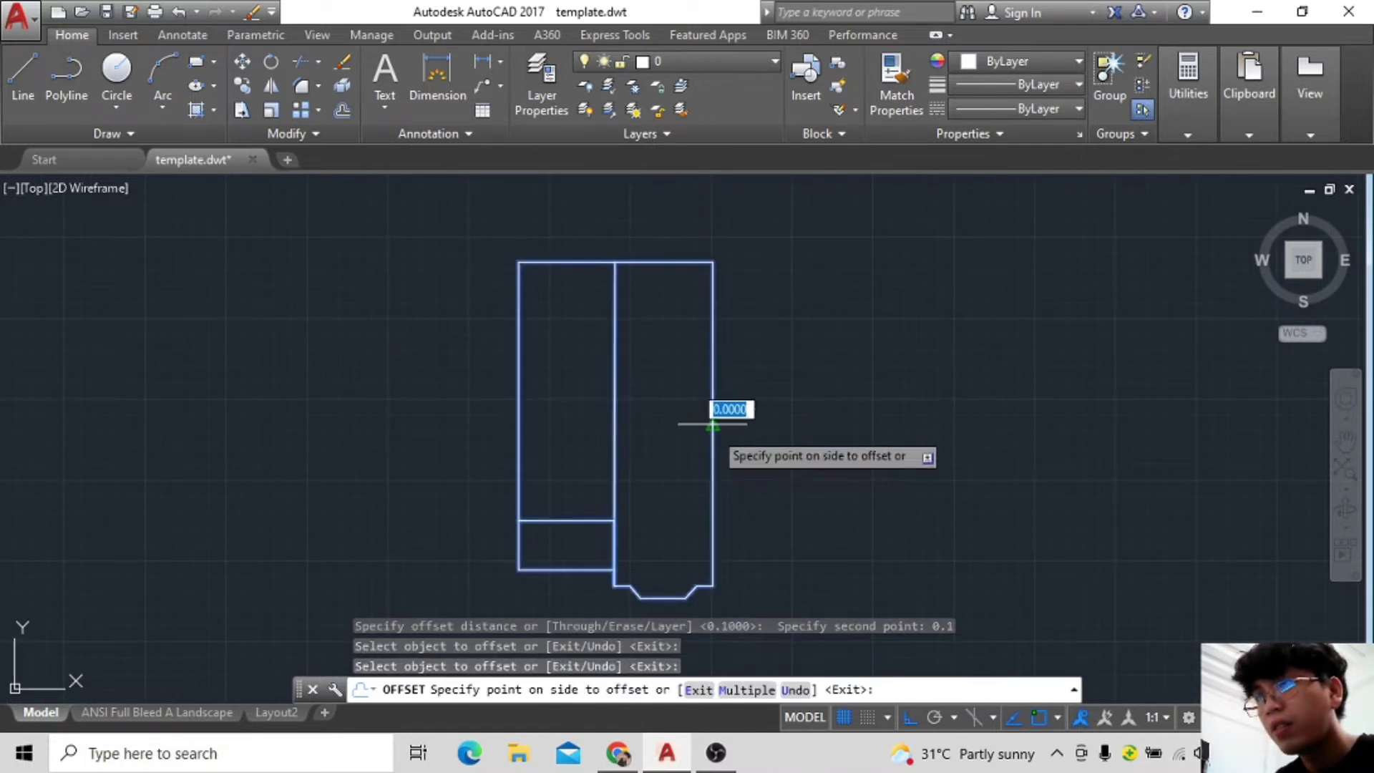
pyautogui.press('Escape')
pyautogui.click(343, 110)
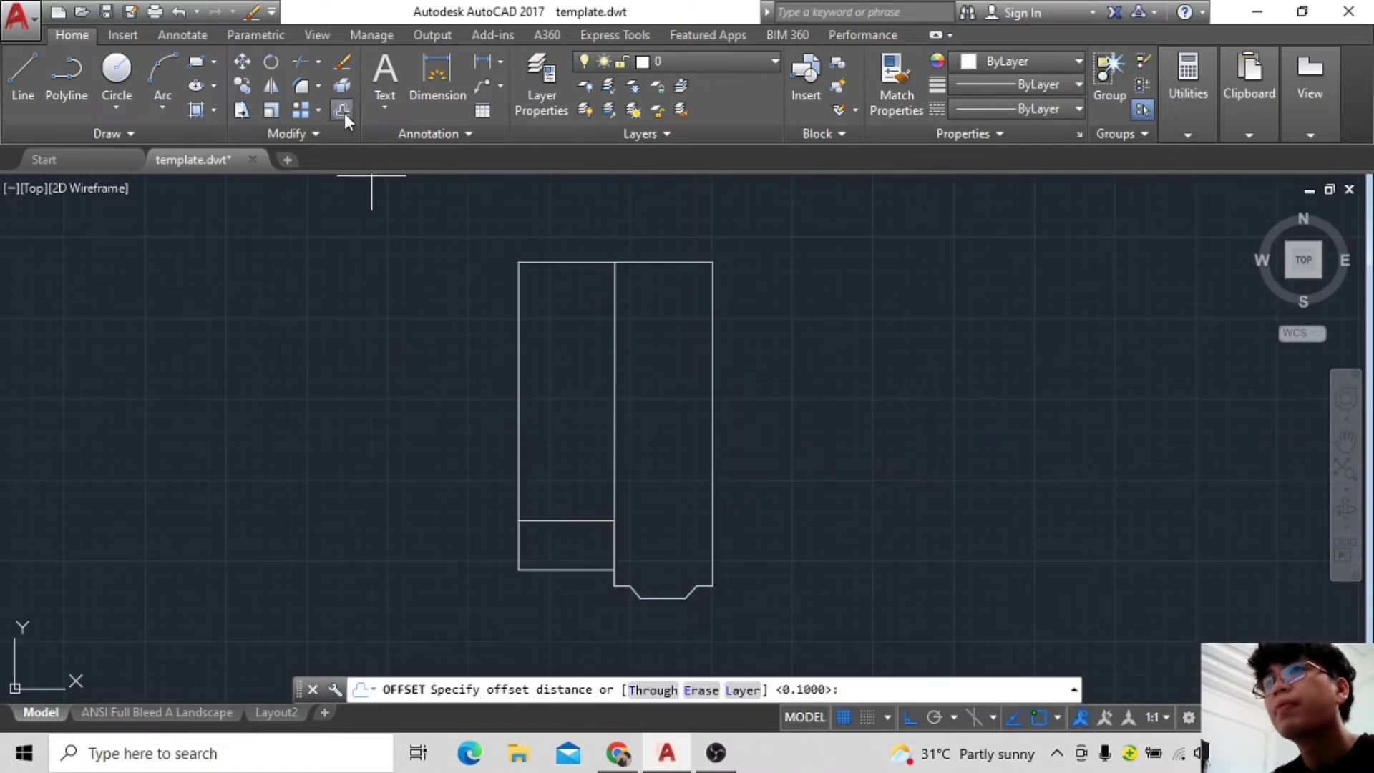
pyautogui.write('01')
pyautogui.press('Return')
pyautogui.click(712, 400)
pyautogui.click(728, 408)
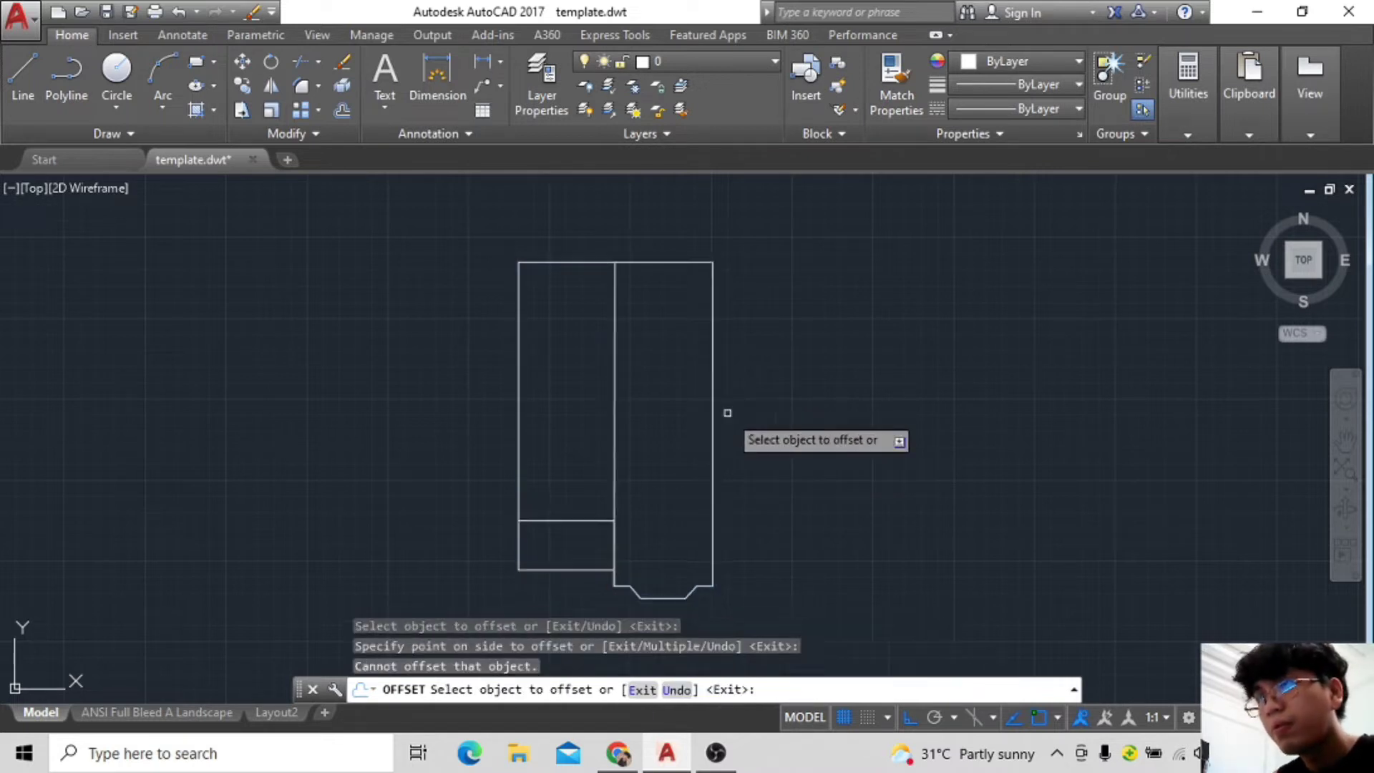
pyautogui.press('Escape')
pyautogui.press('Escape')
# Offset the outline again, placing a 0.1 copy inside it.
pyautogui.moveTo(730, 609)
pyautogui.mouseDown()
pyautogui.moveTo(617, 529)
pyautogui.moveTo(791, 576)
pyautogui.mouseUp()
pyautogui.press('Escape')
pyautogui.press('space')
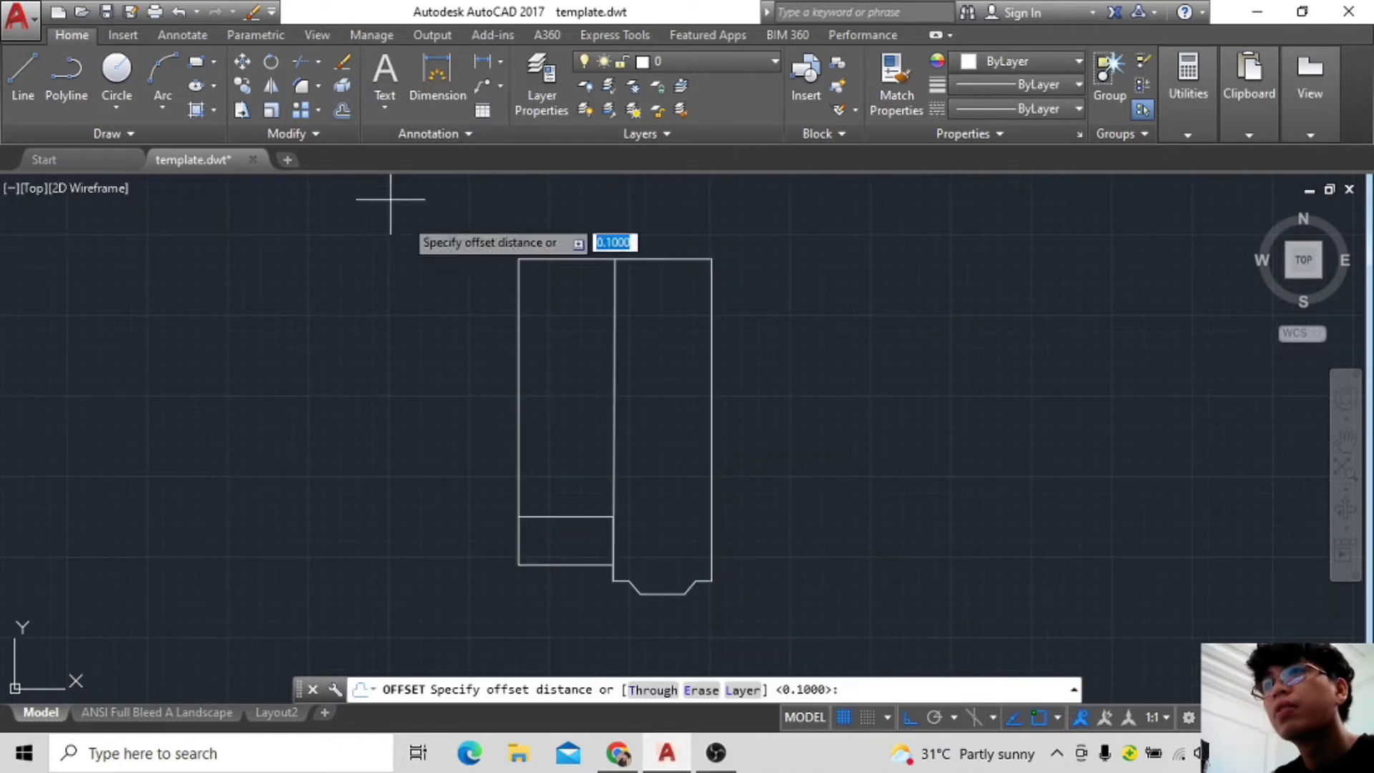
pyautogui.click(518, 384)
pyautogui.click(503, 387)
pyautogui.click(501, 409)
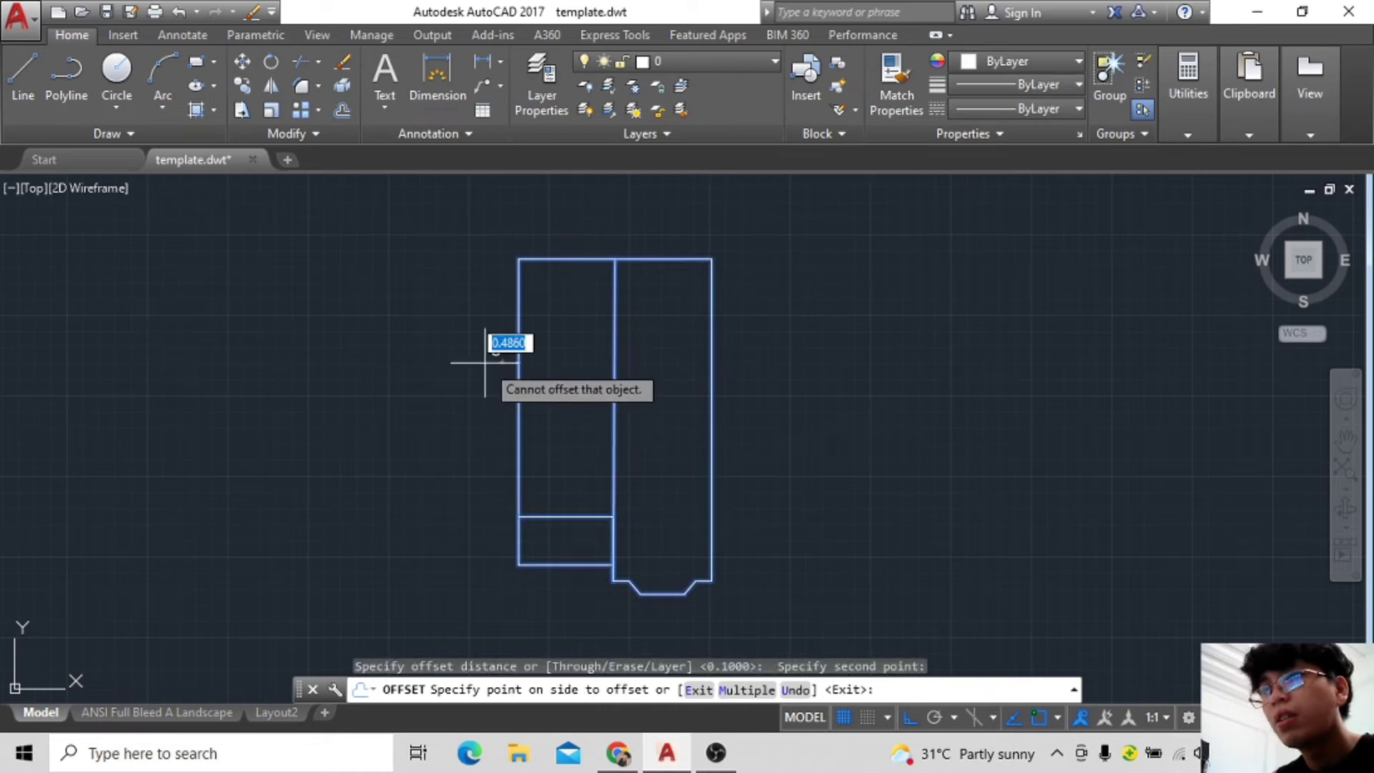
pyautogui.write('1')
pyautogui.press('Return')
pyautogui.click(496, 383)
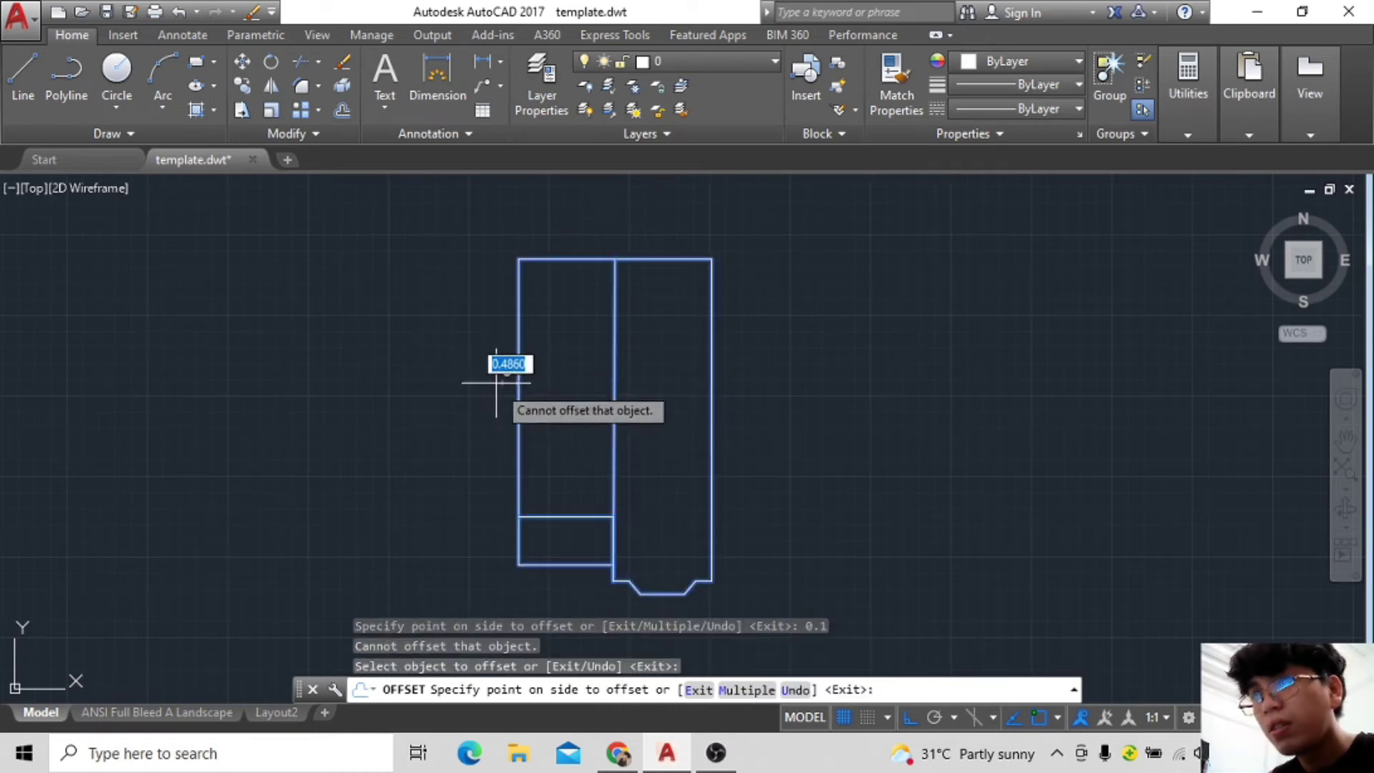
pyautogui.write('.1')
pyautogui.press('Return')
pyautogui.click(512, 384)
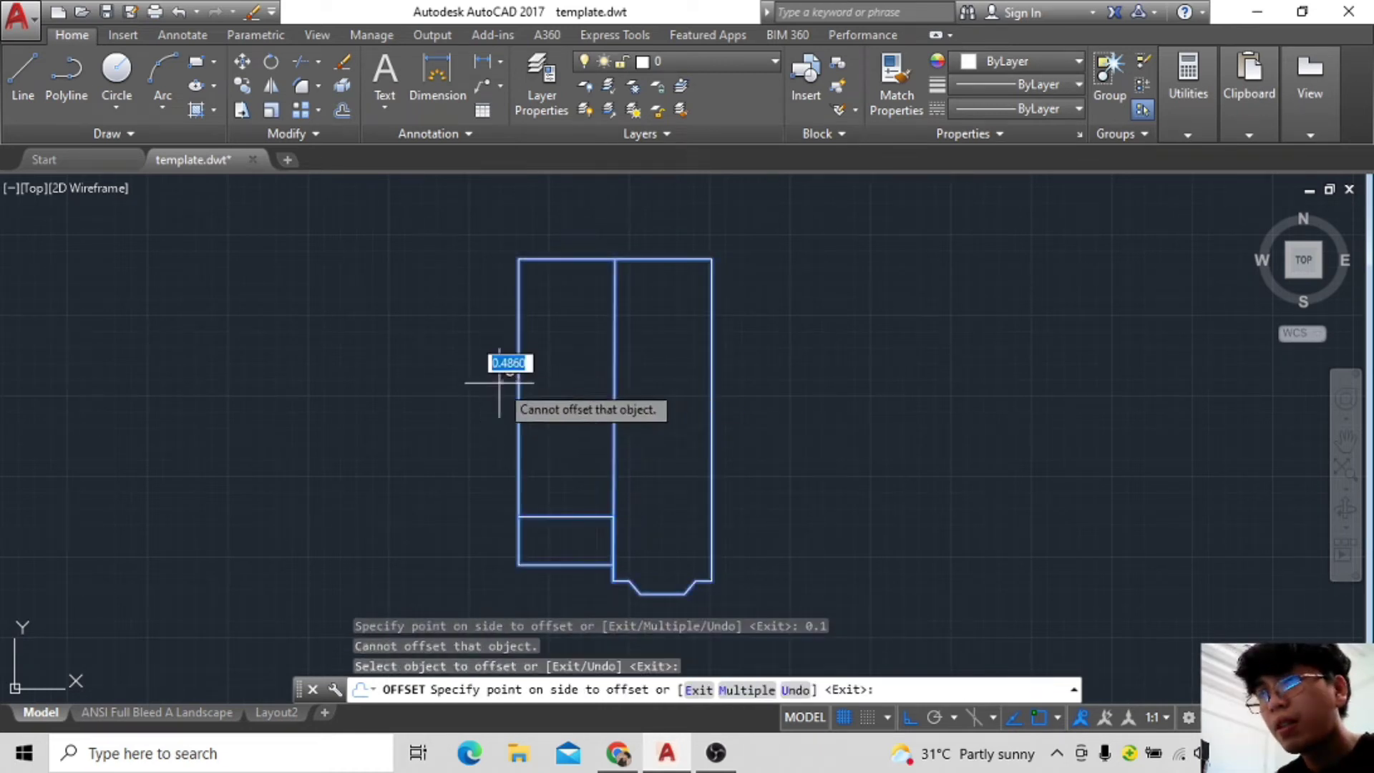
pyautogui.click(695, 422)
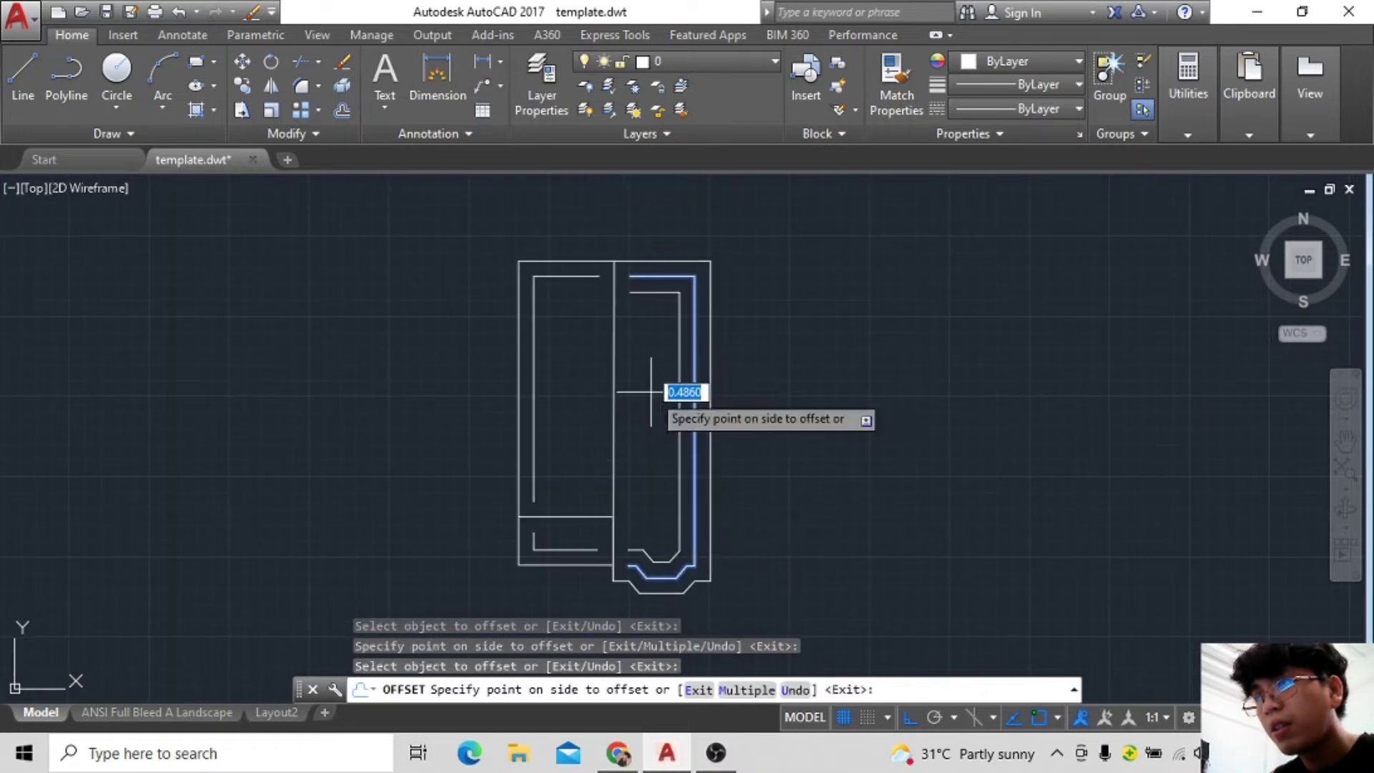
pyautogui.press('Escape')
# Delete the unwanted inner outline copy and leftover inner lines, then select everything to check.
pyautogui.click(707, 371)
pyautogui.press('Delete')
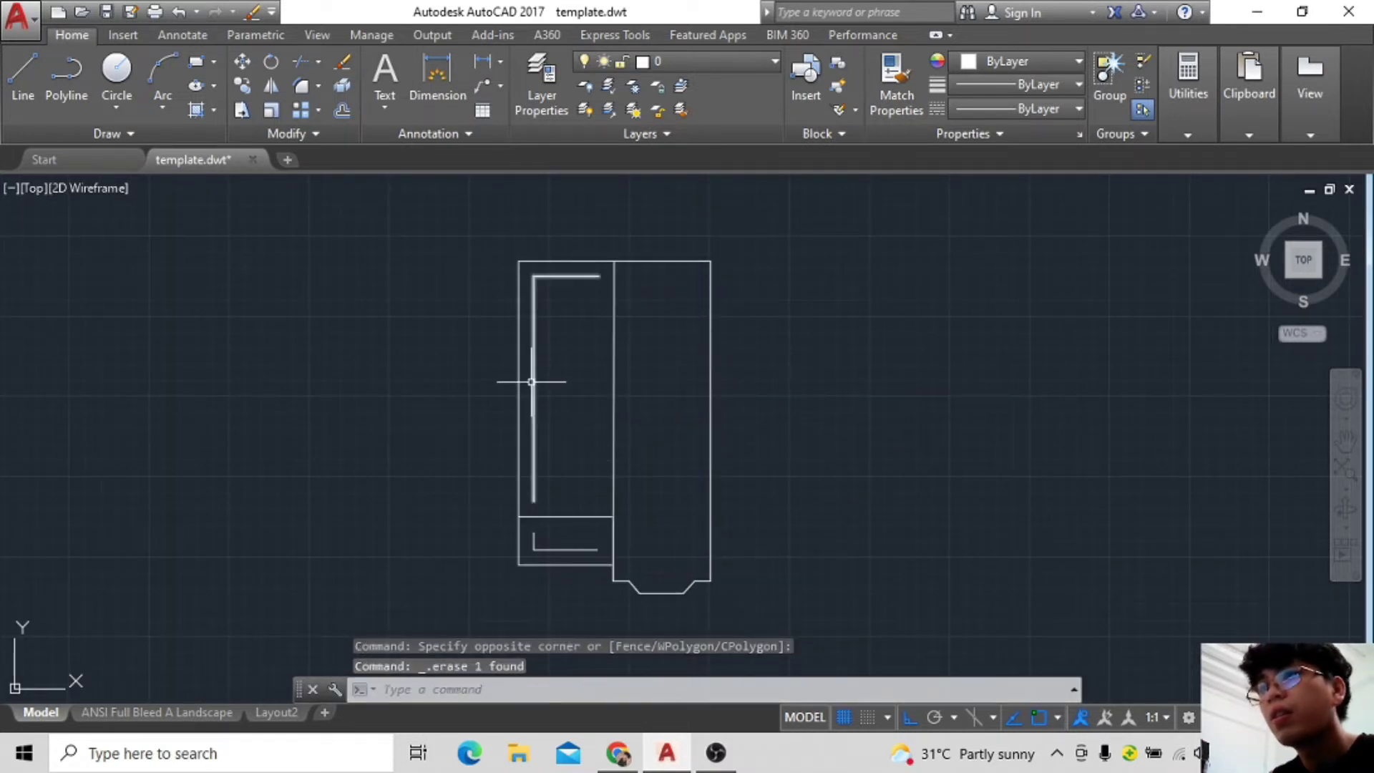
pyautogui.scroll(2, 682, 478)
pyautogui.scroll(-2, 519, 588)
pyautogui.moveTo(528, 553); pyautogui.dragTo(669, 460, button='middle')
pyautogui.click(669, 430)
pyautogui.press('Escape')
pyautogui.press('Escape')
pyautogui.hotkey('ctrl', 'a')
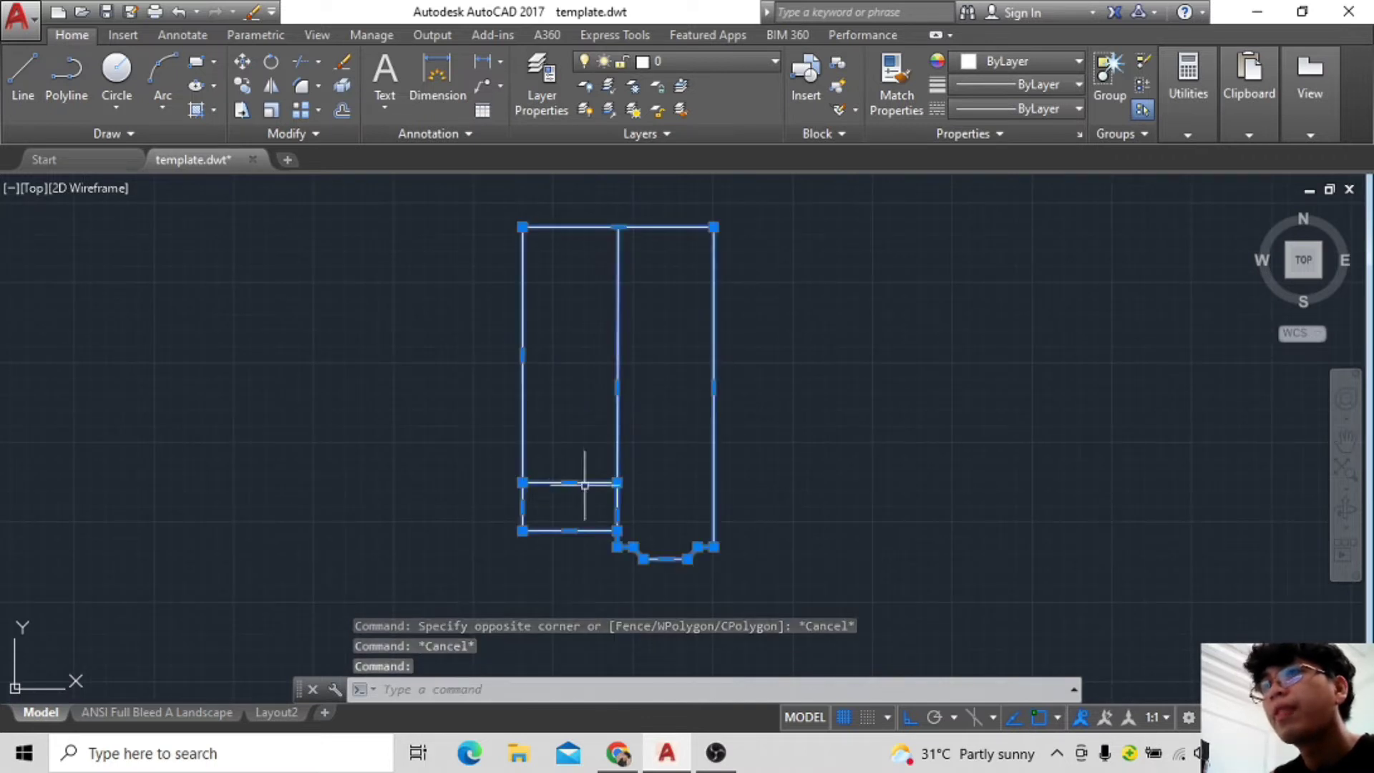
pyautogui.write('tr')
pyautogui.press('Return')
# Trim away the short interior divider line between the rooms.
pyautogui.click(681, 562)
pyautogui.click(791, 629)
pyautogui.press('Escape')
pyautogui.click(506, 210)
pyautogui.click(866, 601)
pyautogui.press('Return')
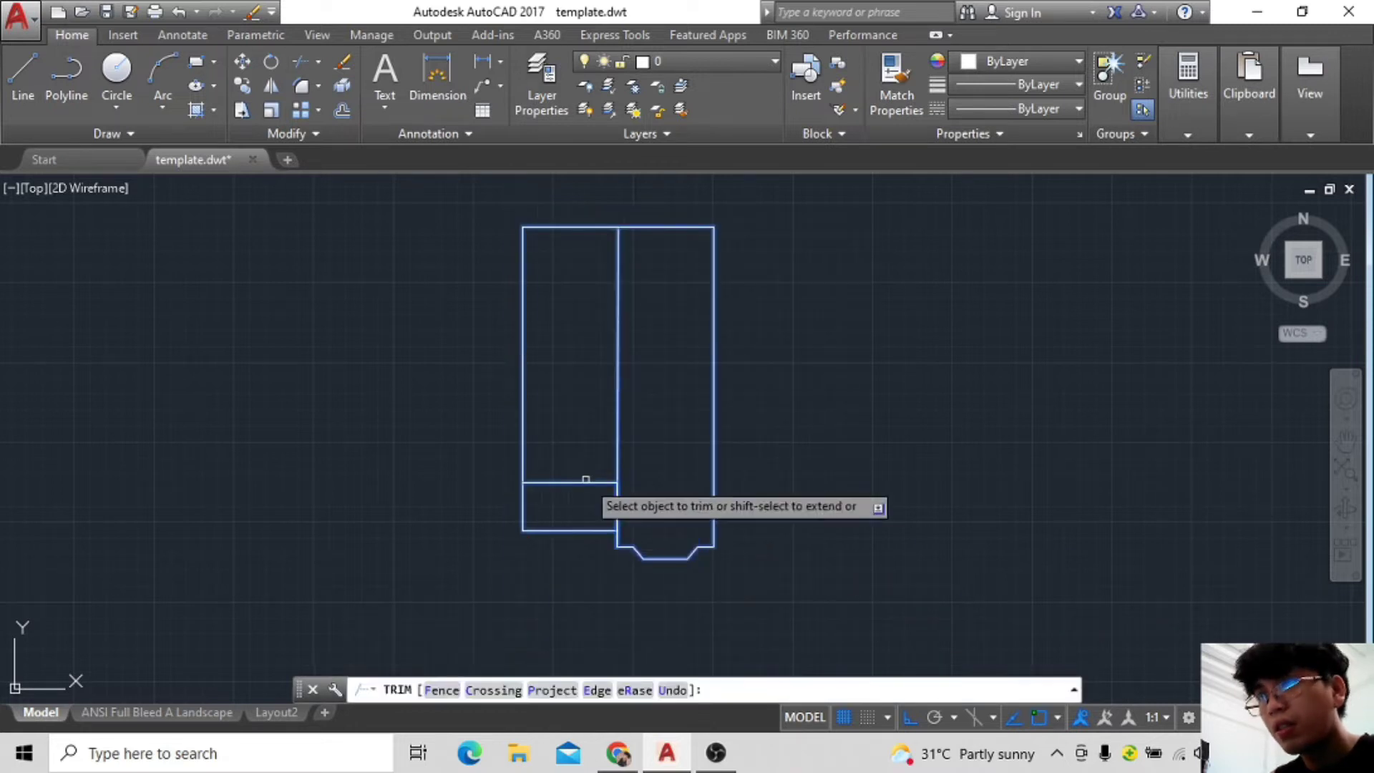
pyautogui.click(583, 483)
pyautogui.press('Escape')
pyautogui.press('Escape')
# Offset the left room outline inward by 0.1.
pyautogui.click(506, 193)
pyautogui.click(788, 609)
pyautogui.write('o')
pyautogui.press('Return')
pyautogui.click(713, 387)
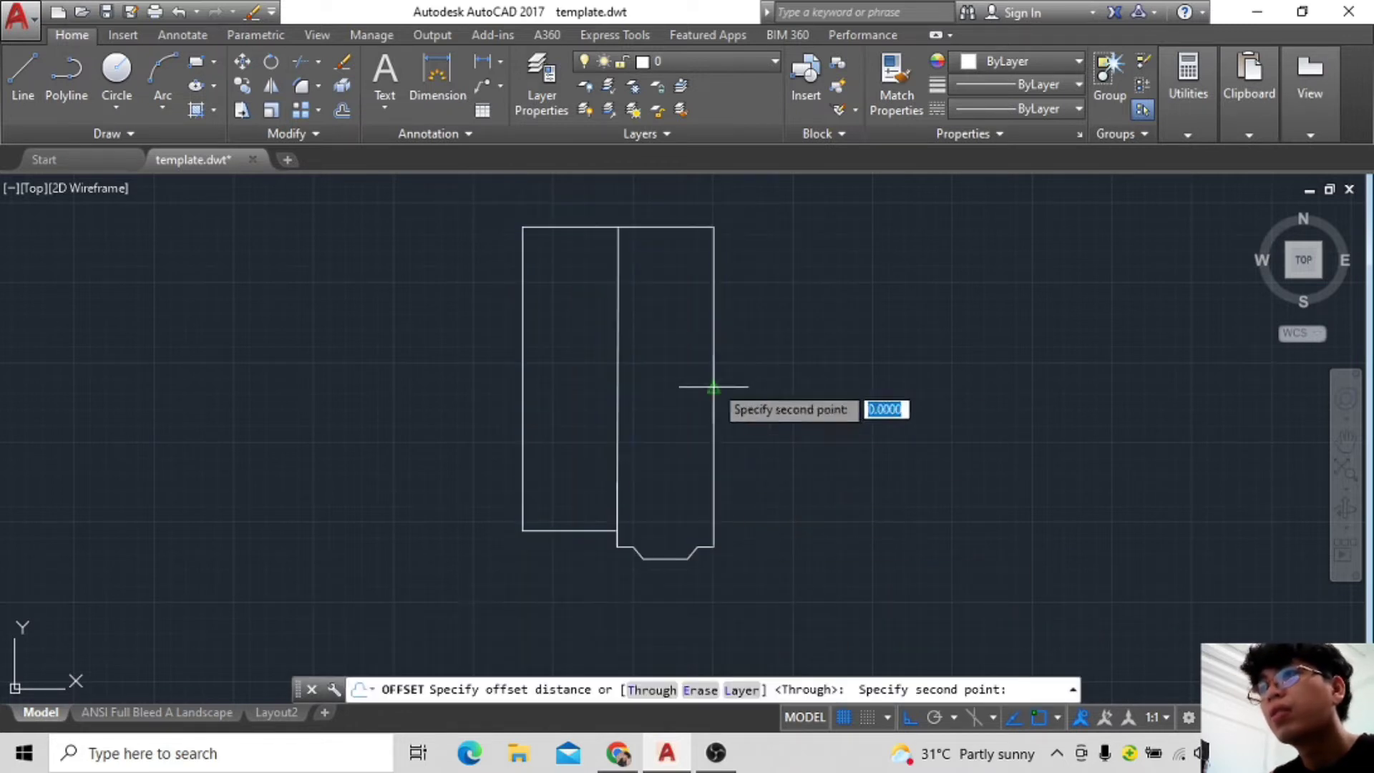
pyautogui.write('0.1')
pyautogui.press('Return')
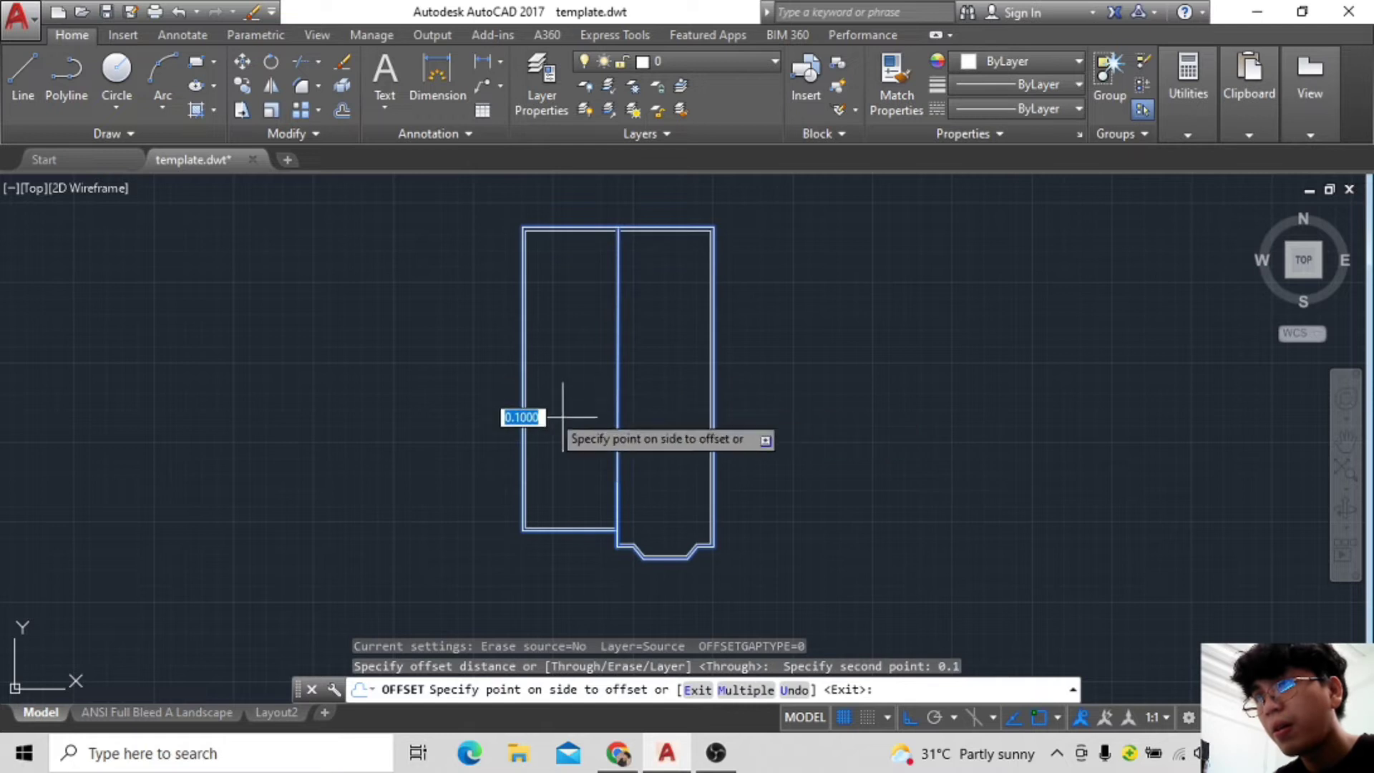
pyautogui.scroll(4, 593, 419)
pyautogui.scroll(-2, 891, 433)
pyautogui.click(891, 435)
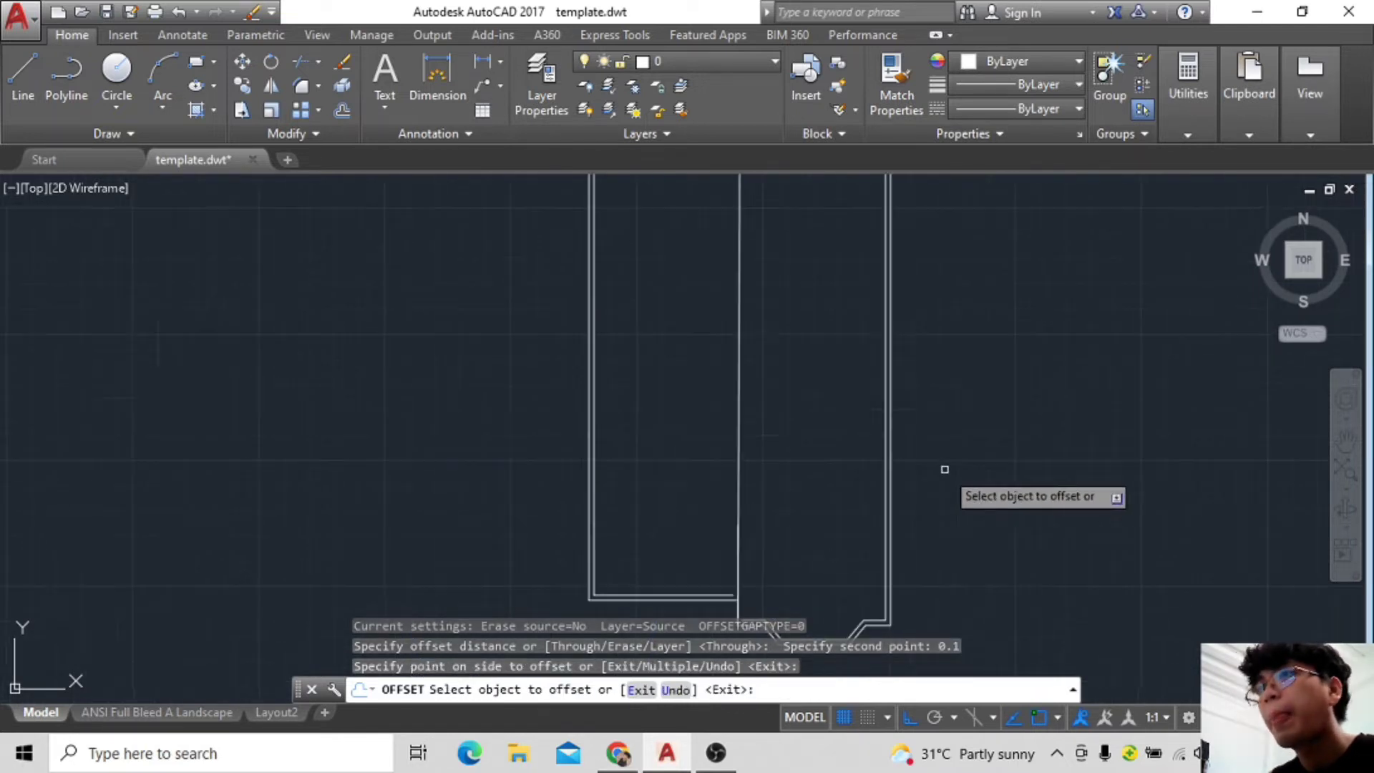
# Offset the right outline 0.1 inward to make a parallel wall copy.
pyautogui.click(887, 441)
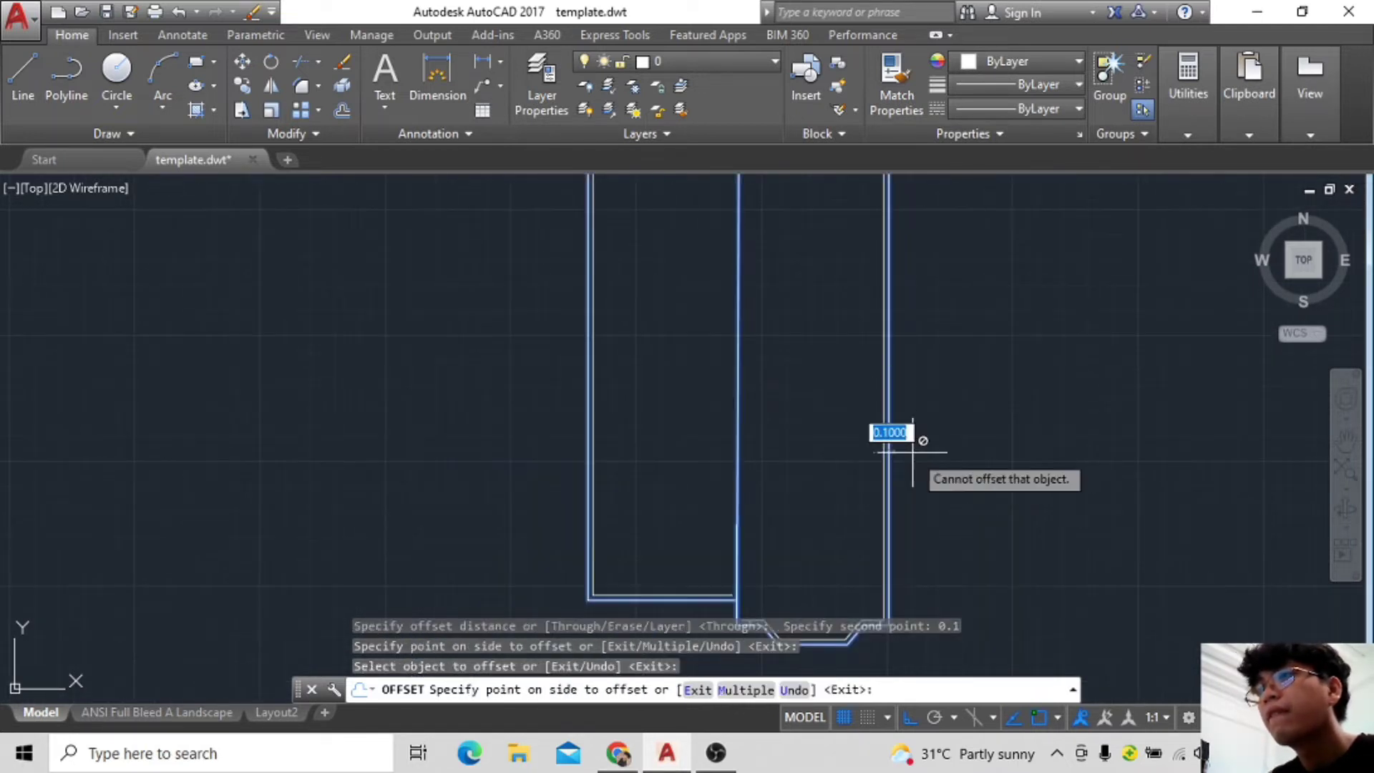
pyautogui.click(342, 110)
pyautogui.press('Return')
pyautogui.click(888, 398)
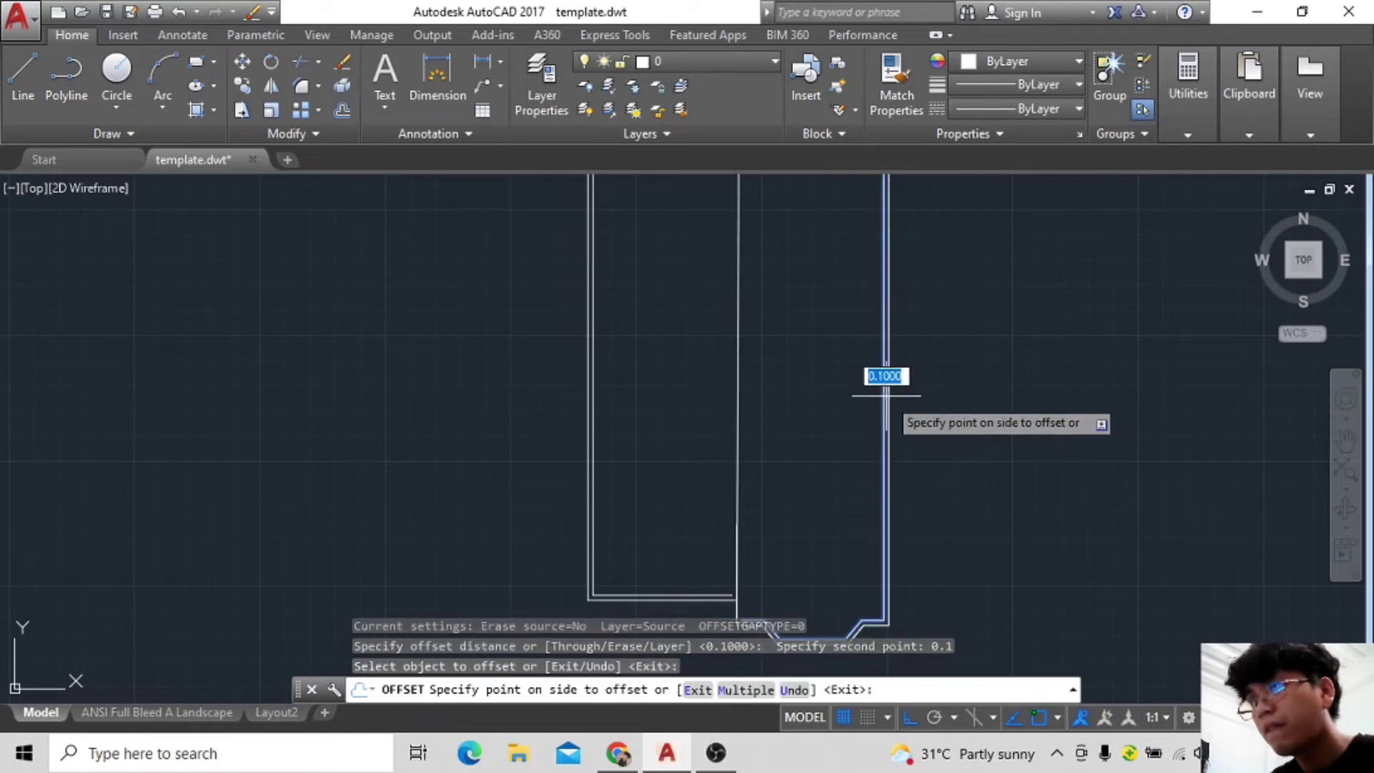
pyautogui.click(940, 469)
pyautogui.press('Escape')
# Delete the extra outline so the narrow left room is gone.
pyautogui.scroll(2, 755, 383)
pyautogui.scroll(-2, 776, 491)
pyautogui.scroll(2, 746, 503)
pyautogui.scroll(-3, 746, 502)
pyautogui.scroll(2, 751, 362)
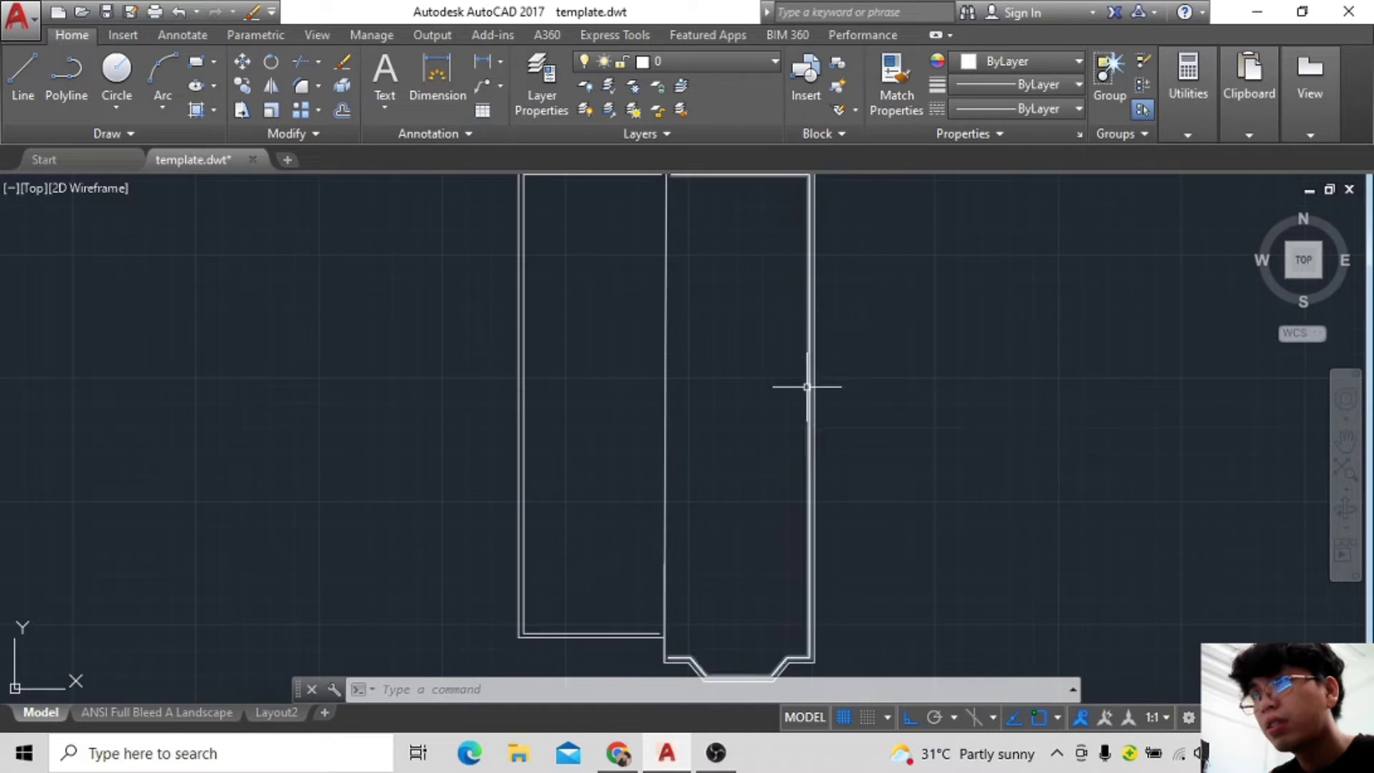
pyautogui.press('Delete')
pyautogui.scroll(-2, 752, 415)
pyautogui.press('Escape')
pyautogui.scroll(2, 723, 438)
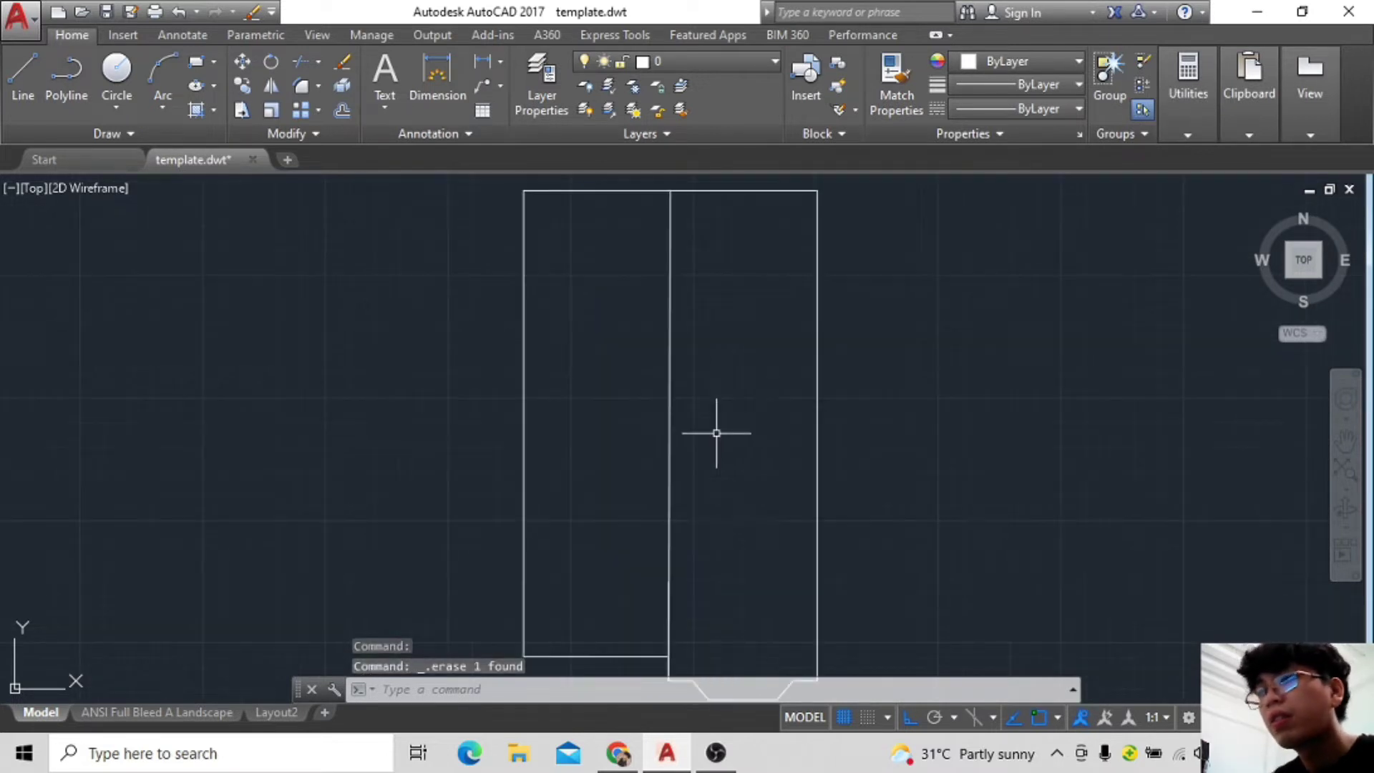
# Try trimming the outline against itself, then cancel the trim.
pyautogui.click(294, 64)
pyautogui.click(479, 184)
pyautogui.scroll(-3, 887, 658)
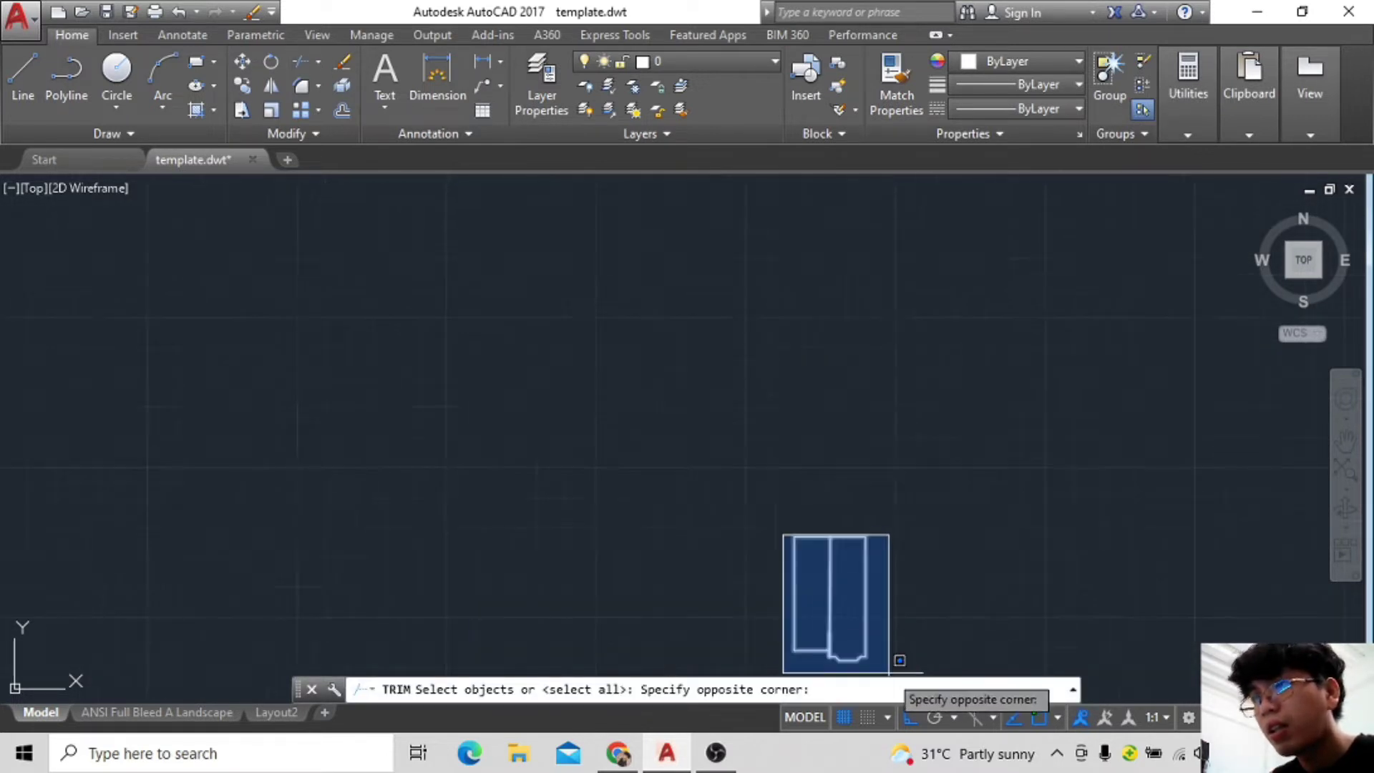
pyautogui.click(890, 660)
pyautogui.scroll(3, 890, 660)
pyautogui.press('Return')
pyautogui.scroll(-2, 712, 338)
pyautogui.press('Escape')
pyautogui.press('Escape')
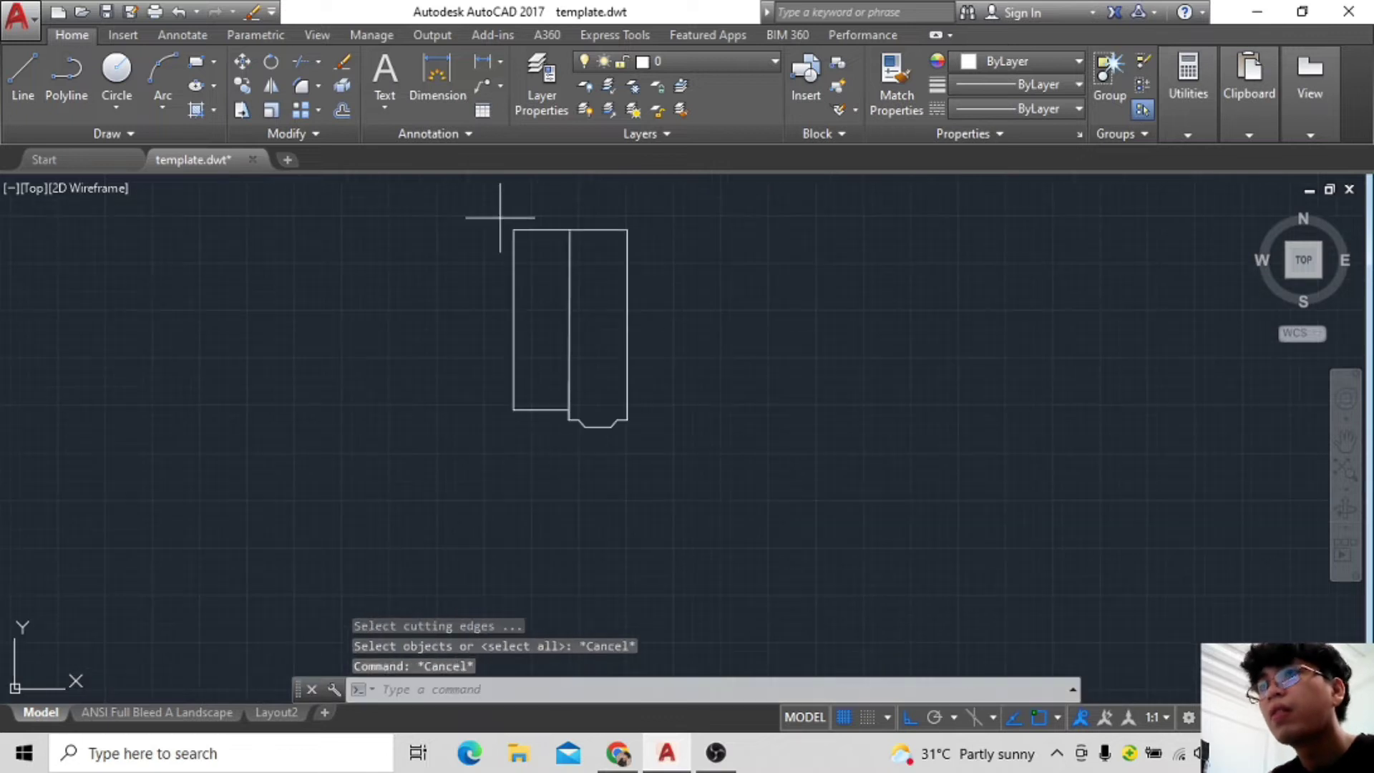
pyautogui.moveTo(491, 215); pyautogui.dragTo(673, 443)
pyautogui.click(300, 72)
pyautogui.scroll(5, 544, 394)
pyautogui.moveTo(537, 393); pyautogui.dragTo(728, 427, button='middle')
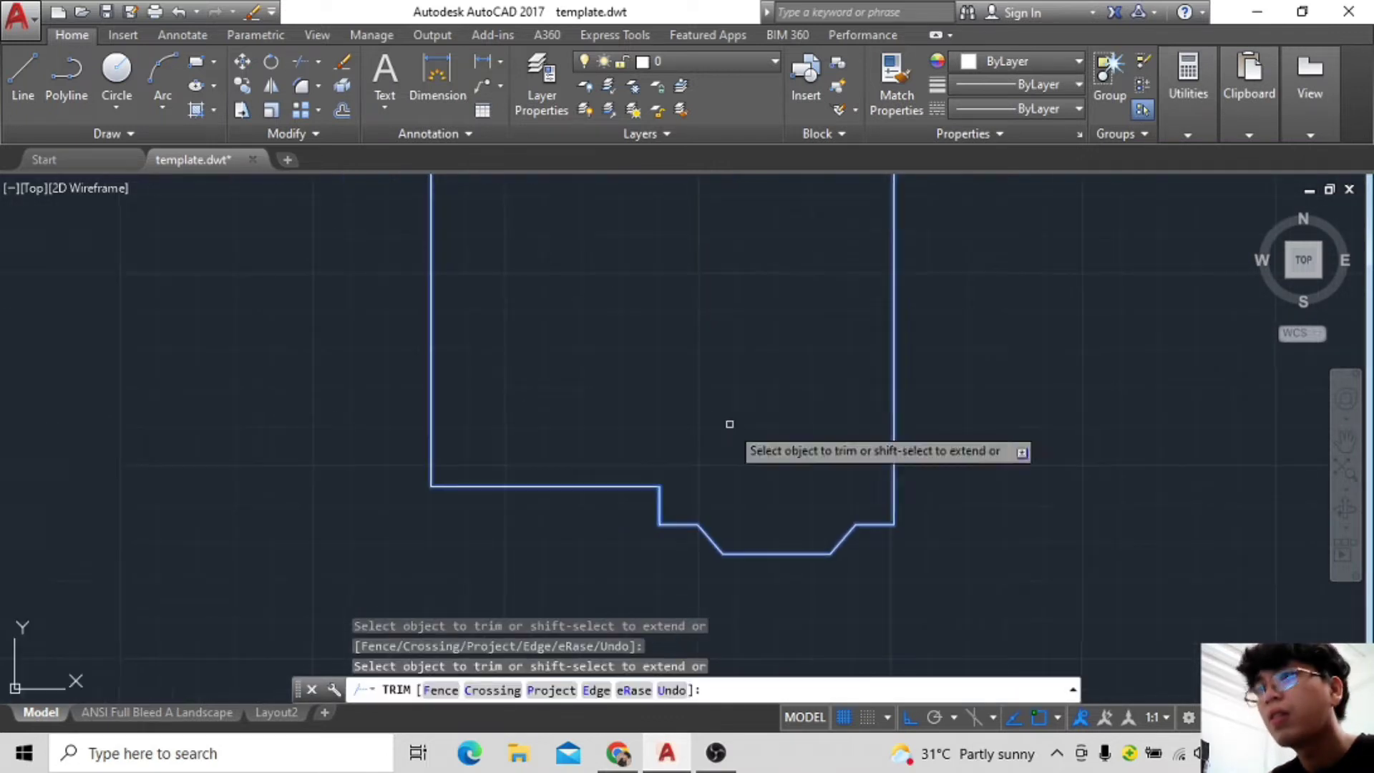
pyautogui.scroll(-4, 716, 466)
pyautogui.press('Escape')
# Offset the notched outline 0.1 outward to form double exterior walls.
pyautogui.moveTo(559, 234); pyautogui.dragTo(623, 466)
pyautogui.write('o')
pyautogui.press('Return')
pyautogui.click(775, 380)
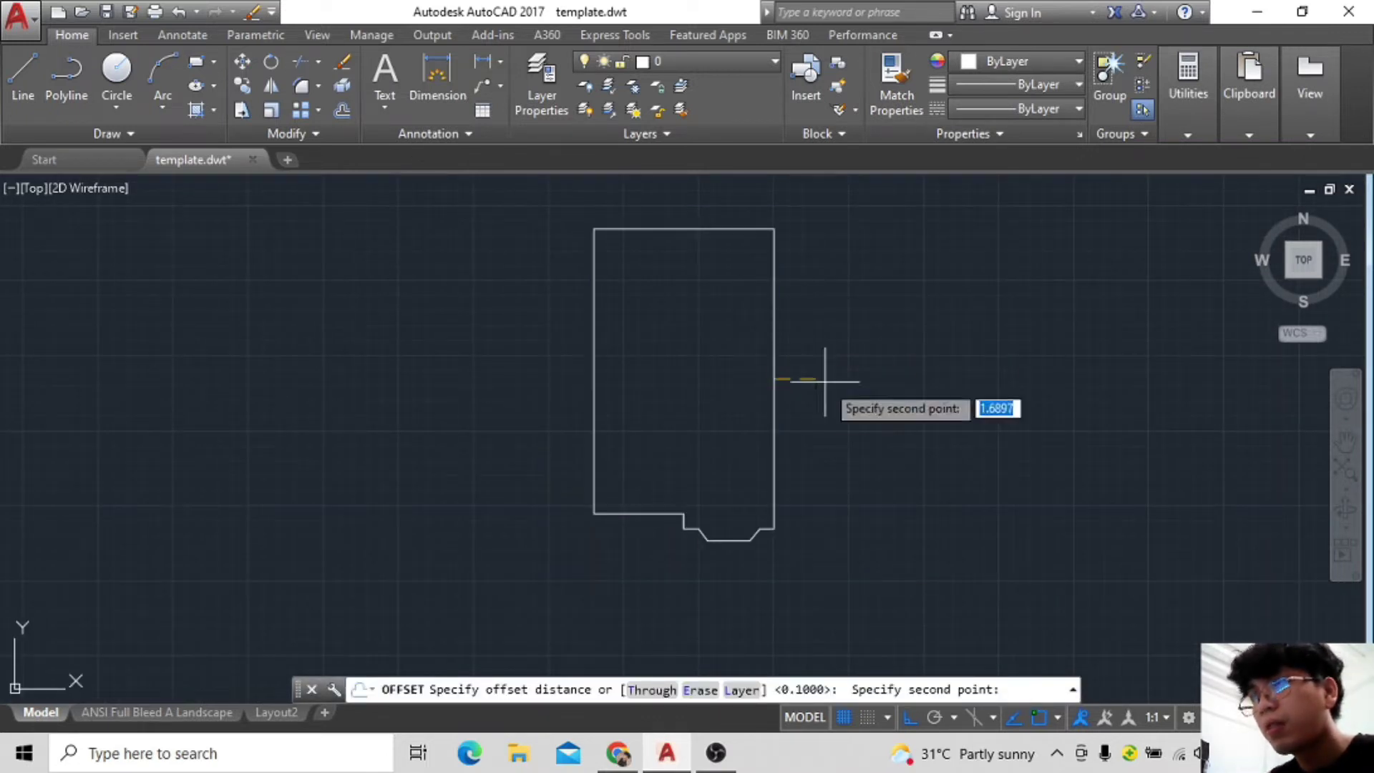
pyautogui.write('.1')
pyautogui.press('Return')
pyautogui.click(775, 389)
pyautogui.click(930, 380)
pyautogui.scroll(3, 924, 369)
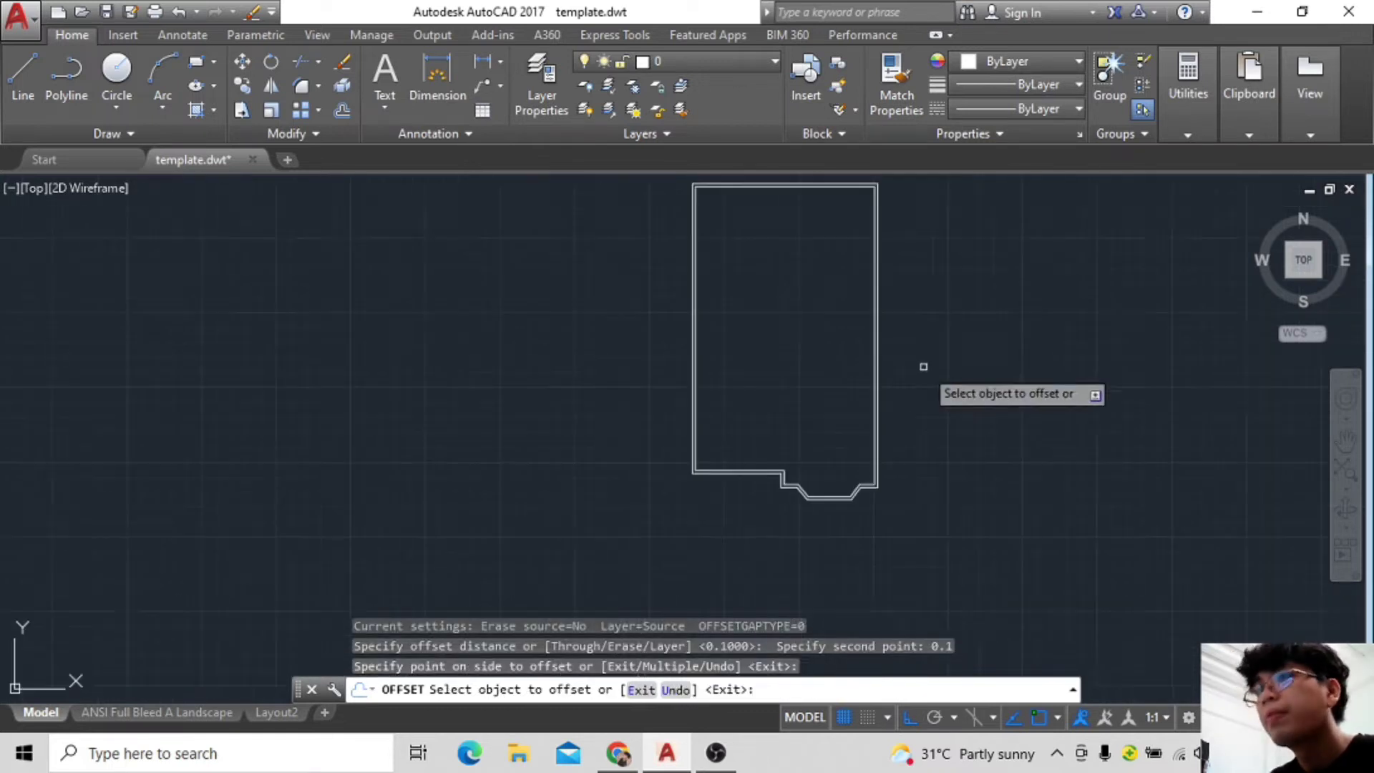
pyautogui.press('Escape')
pyautogui.press('Escape')
pyautogui.scroll(-3, 931, 322)
# Begin an interior wall line on the outline's top edge, then cancel it.
pyautogui.moveTo(941, 306); pyautogui.dragTo(834, 481, button='middle')
pyautogui.click(23, 72)
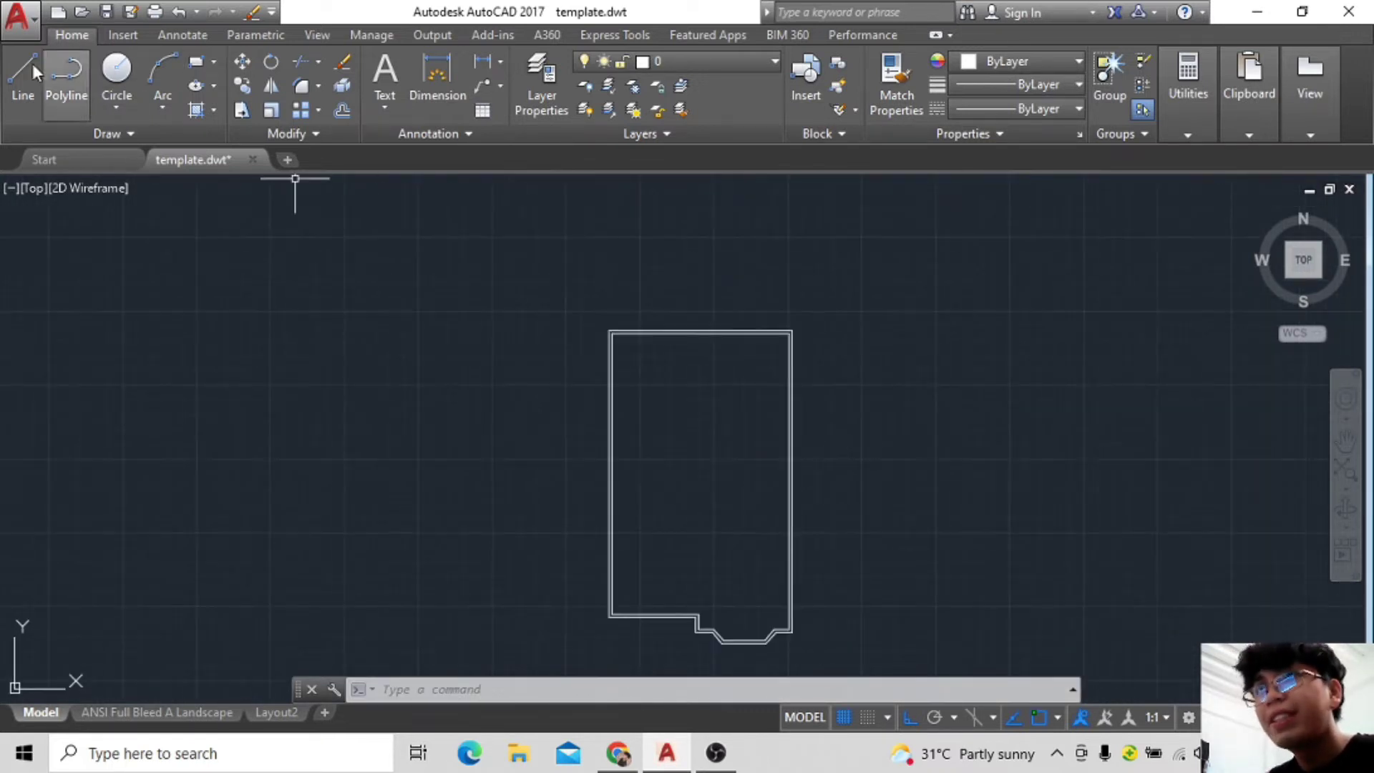
pyautogui.scroll(4, 708, 267)
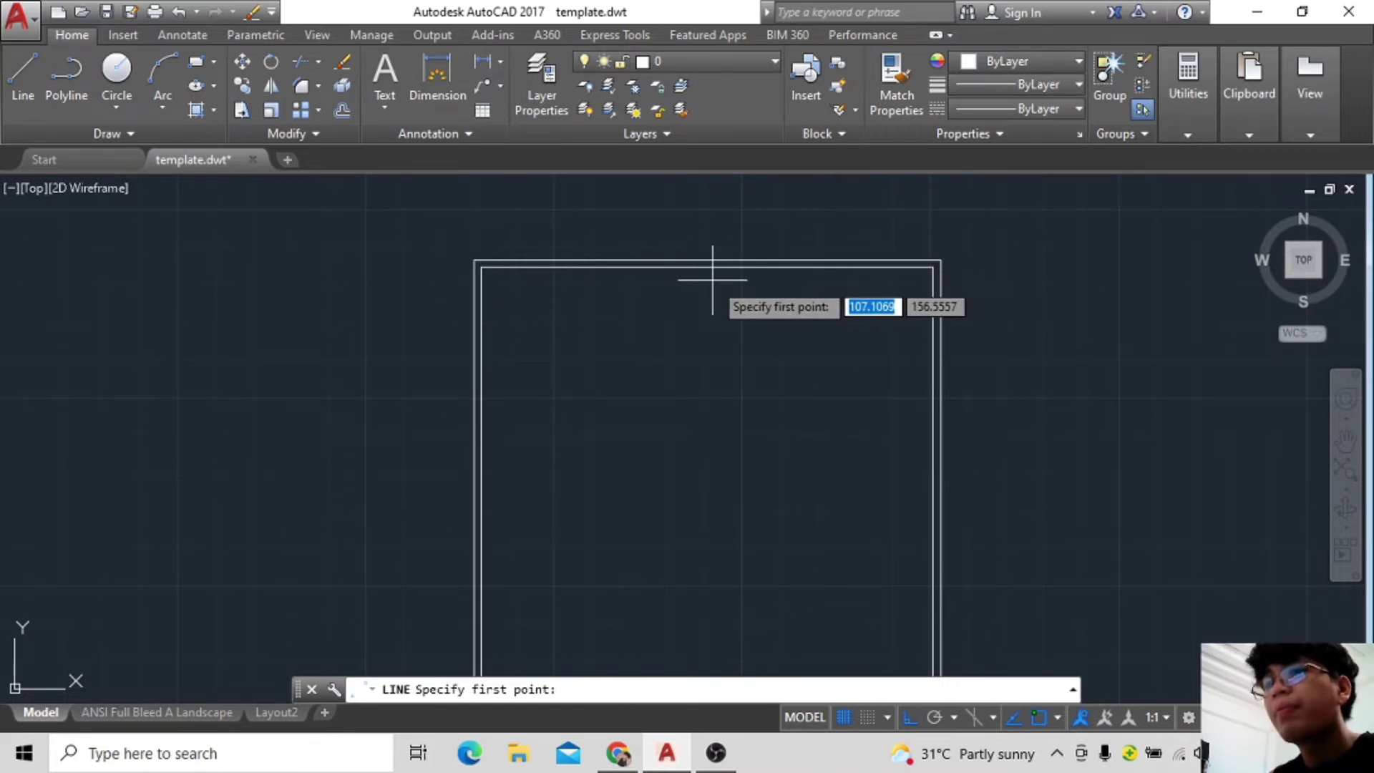
pyautogui.scroll(-2, 787, 372)
pyautogui.scroll(-2, 762, 305)
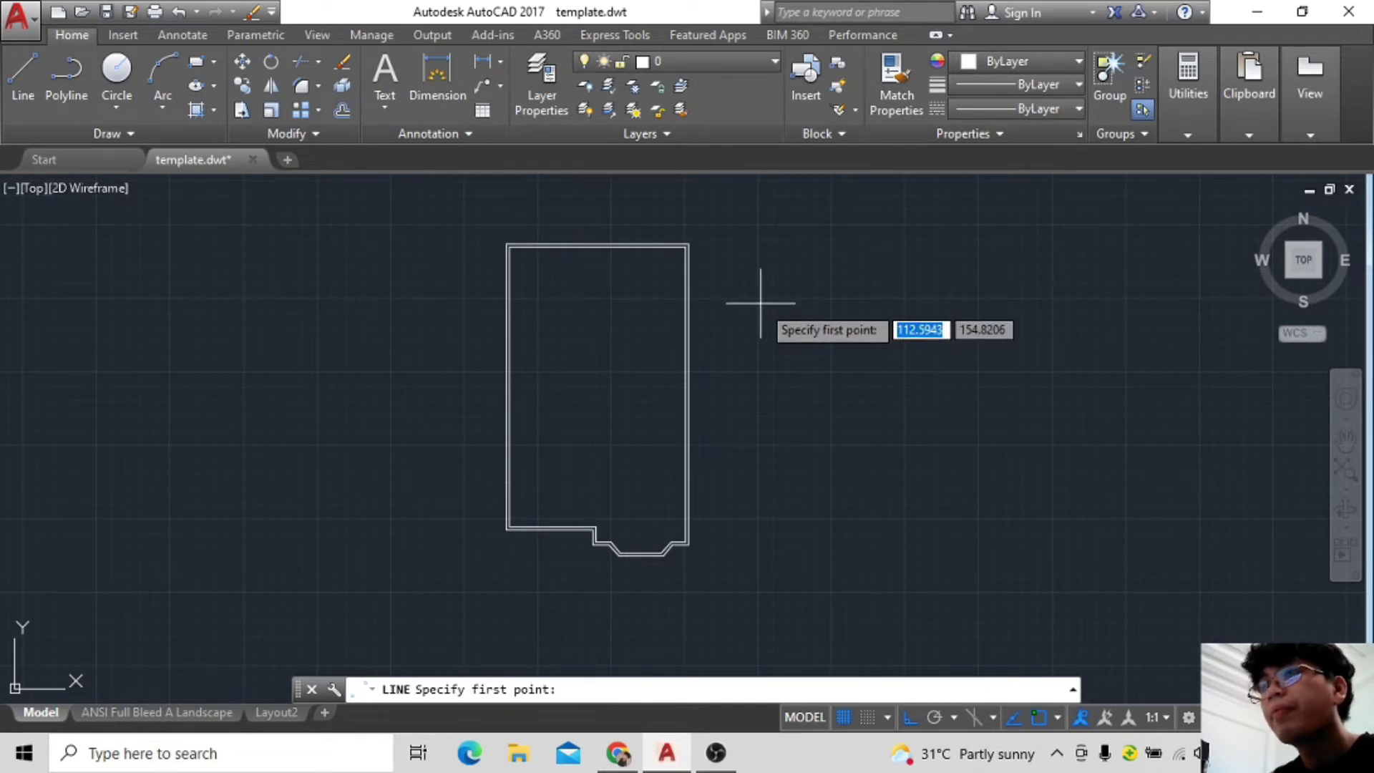
pyautogui.scroll(2, 760, 302)
pyautogui.click(660, 270)
pyautogui.moveTo(660, 501); pyautogui.dragTo(659, 280, button='middle')
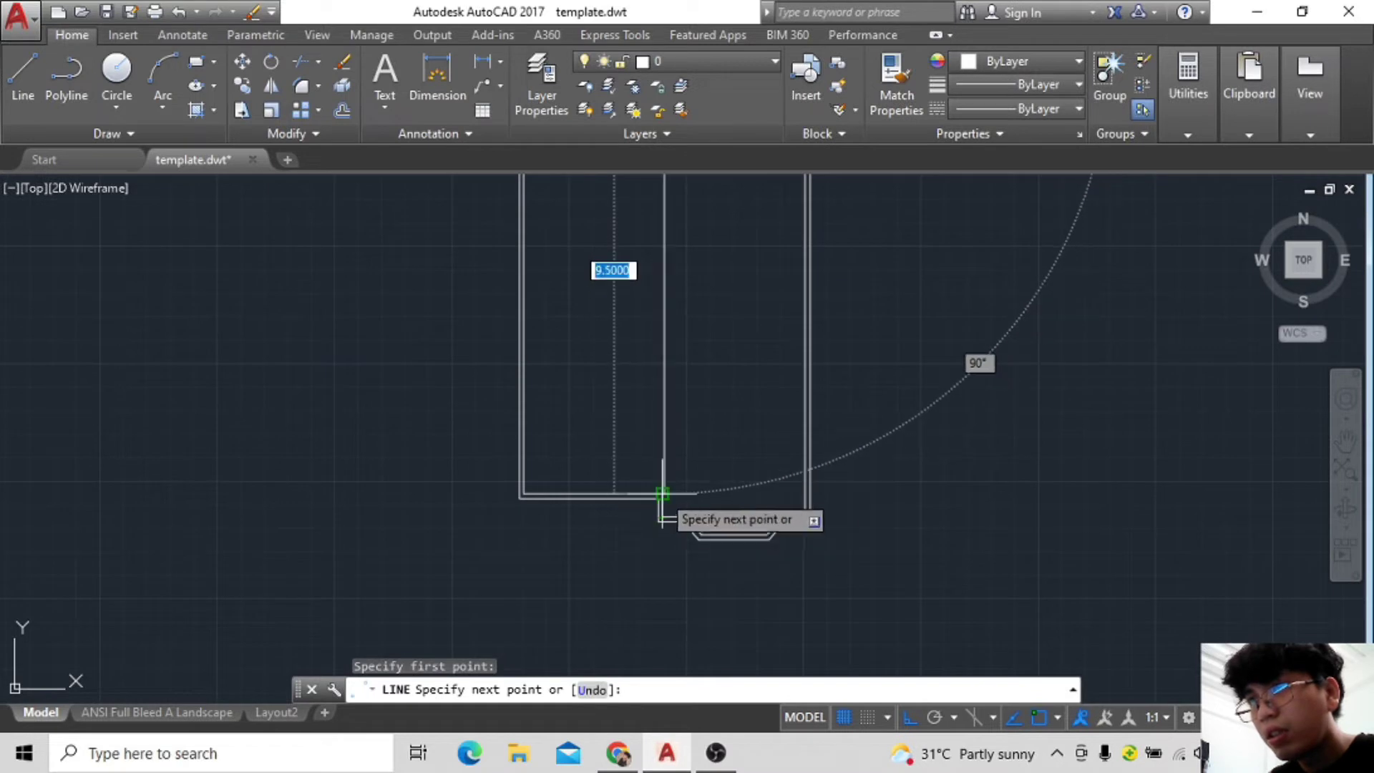
pyautogui.scroll(2, 658, 505)
pyautogui.scroll(-1, 630, 536)
pyautogui.scroll(-2, 613, 460)
pyautogui.scroll(-3, 666, 496)
pyautogui.press('Escape')
# Retry starting wall lines near the top wall's midpoint, cancelling each attempt.
pyautogui.click(21, 75)
pyautogui.click(631, 263)
pyautogui.scroll(2, 644, 534)
pyautogui.scroll(1, 681, 325)
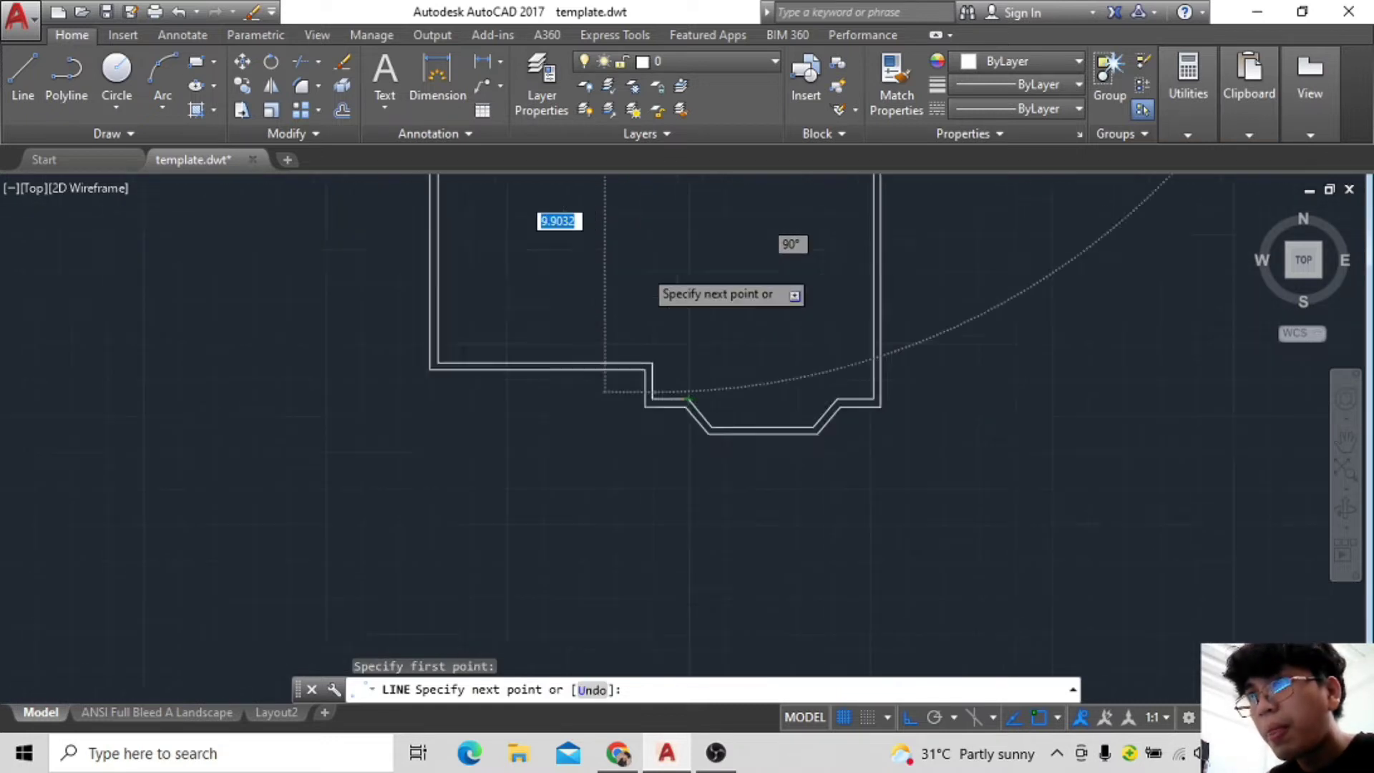
pyautogui.scroll(4, 683, 397)
pyautogui.press('Escape')
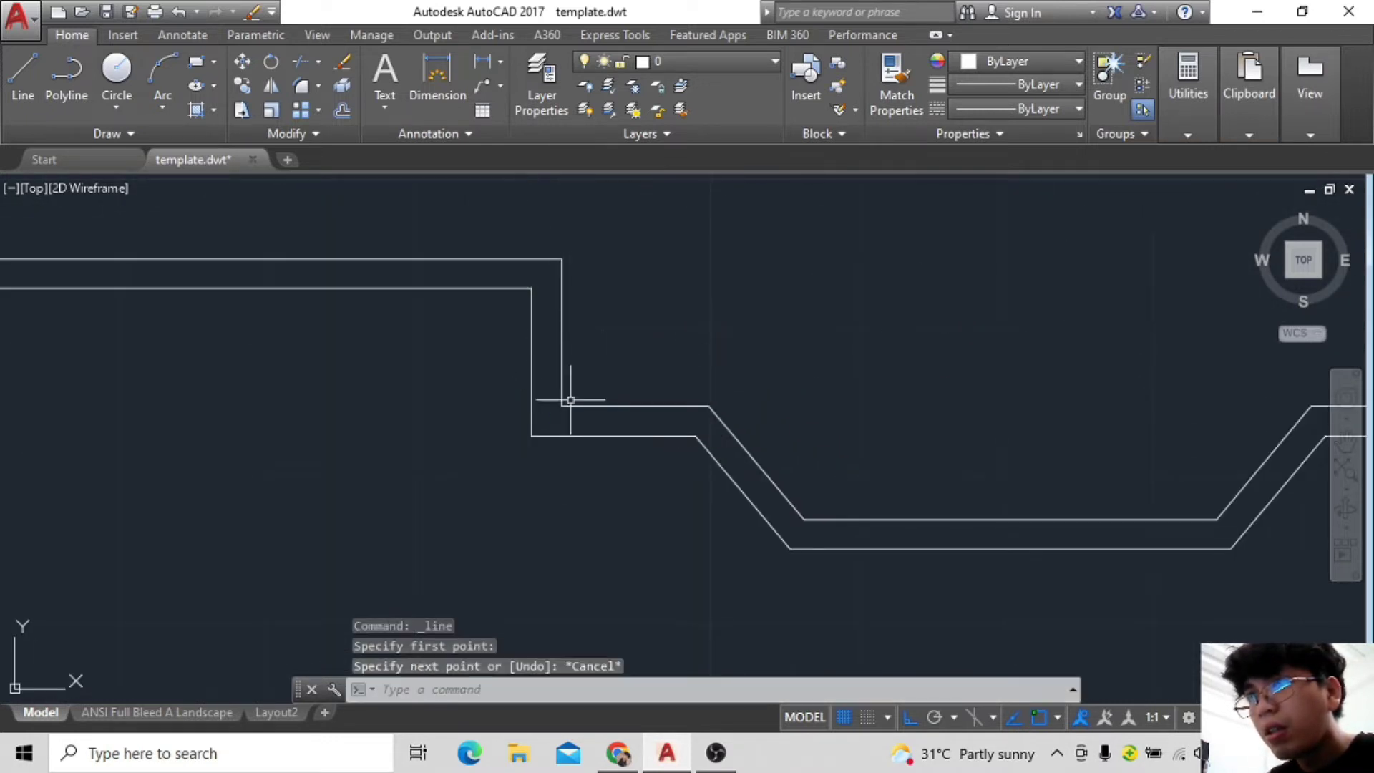
pyautogui.click(567, 393)
pyautogui.scroll(-1, 572, 286)
pyautogui.press('Escape')
pyautogui.press('space')
pyautogui.click(592, 373)
pyautogui.scroll(-2, 592, 374)
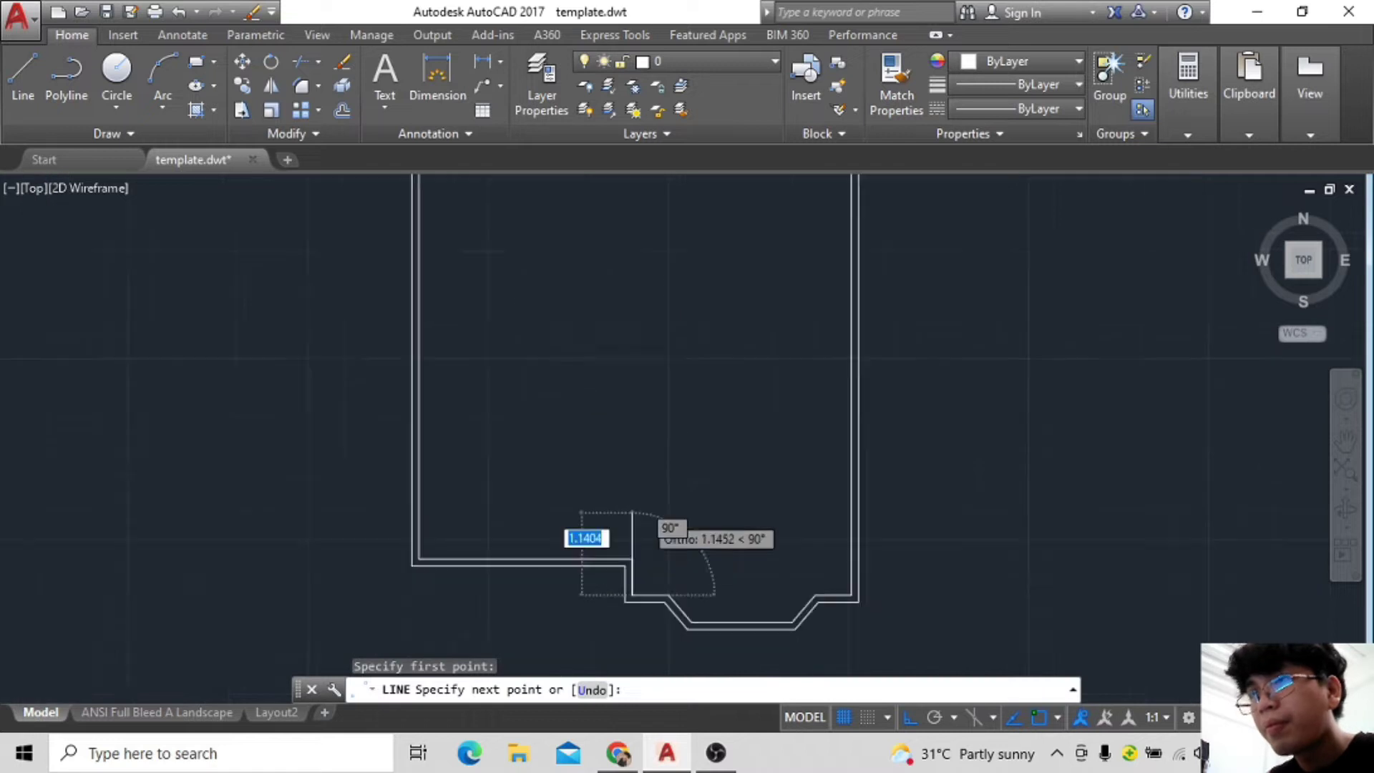
pyautogui.press('Escape')
# Pan and zoom to bring the plan's lower-left inner corner into view.
pyautogui.moveTo(675, 430); pyautogui.dragTo(700, 476, button='middle')
pyautogui.scroll(2, 656, 429)
pyautogui.scroll(1, 745, 399)
pyautogui.scroll(-1, 736, 429)
pyautogui.scroll(-2, 749, 391)
pyautogui.moveTo(750, 391); pyautogui.dragTo(709, 390, button='middle')
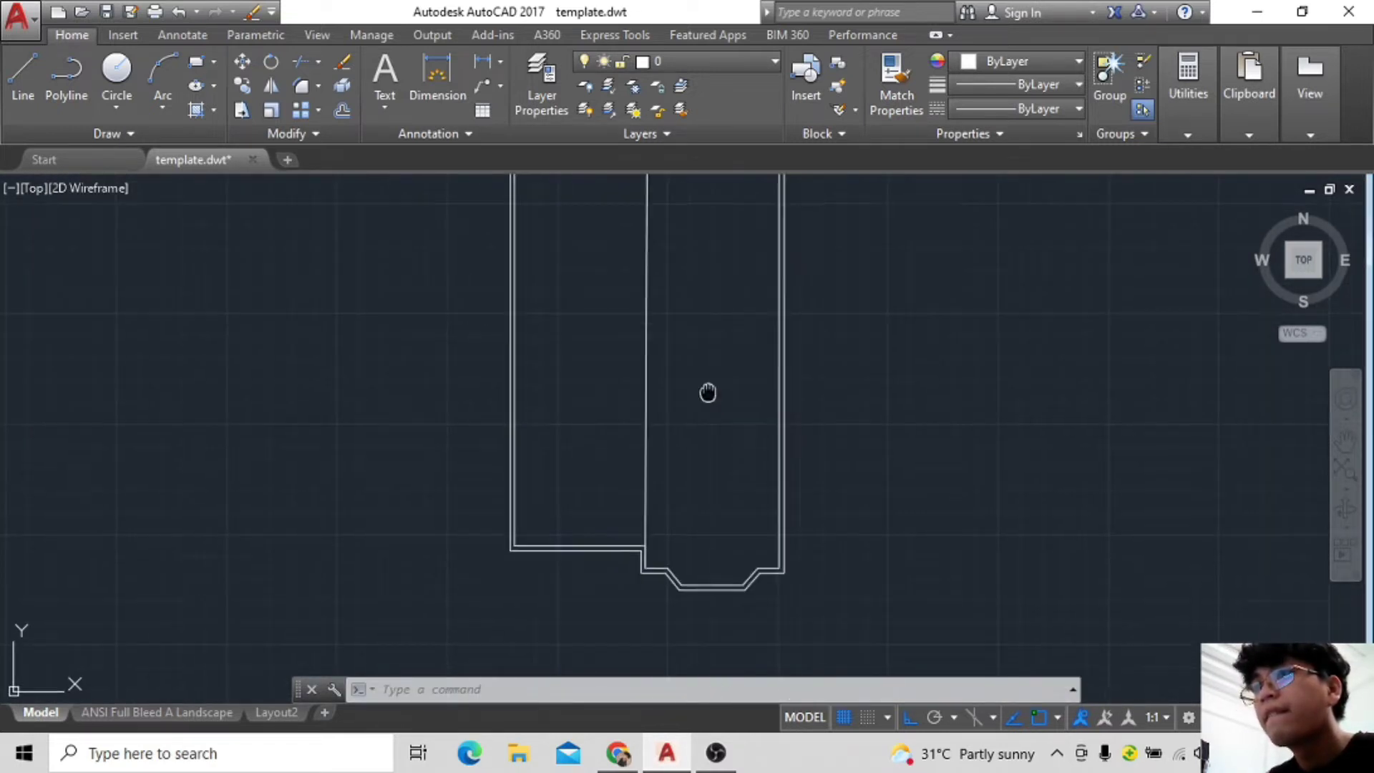
# Draw an interior wall from the inner corner, 2 units long, enclosing the small room.
pyautogui.press('space')
pyautogui.scroll(3, 636, 574)
pyautogui.scroll(1, 689, 499)
pyautogui.click(689, 588)
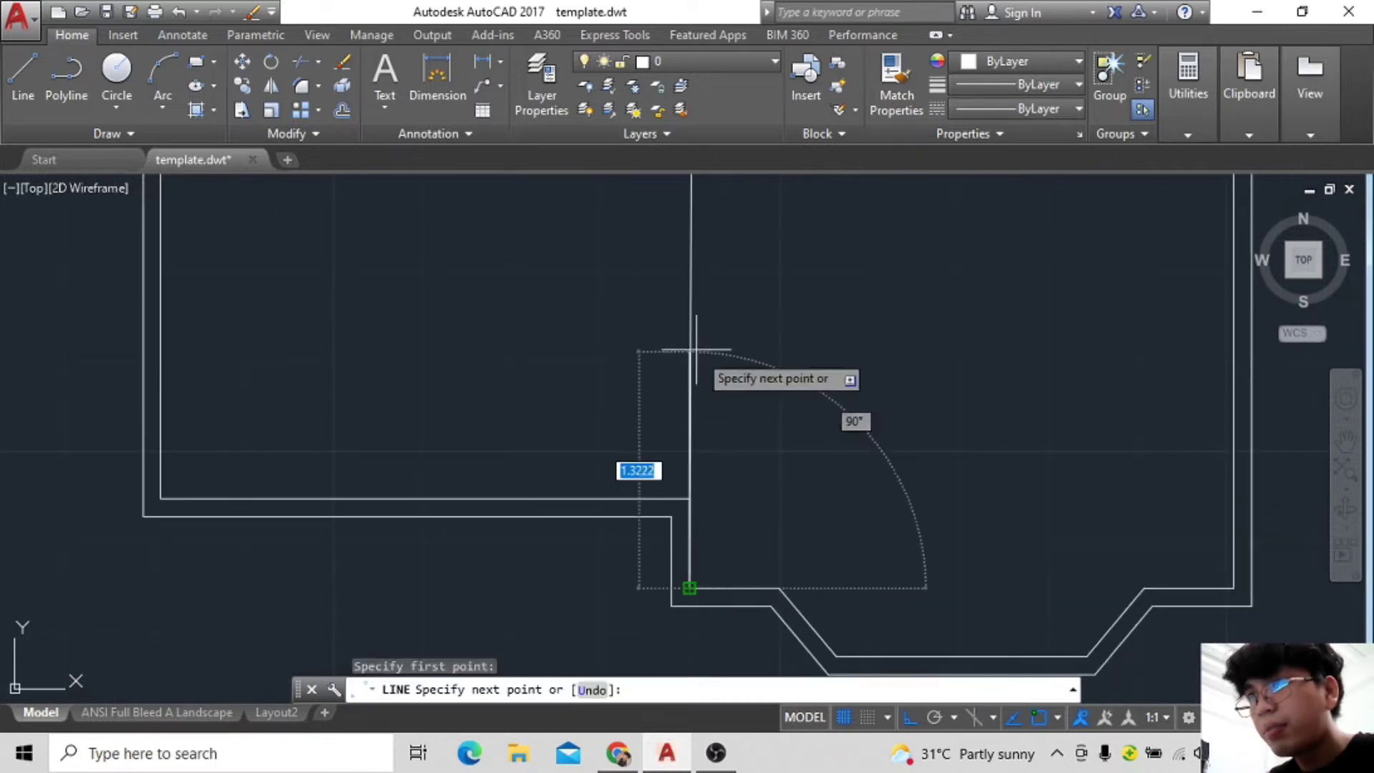
pyautogui.write('2')
pyautogui.press('Return')
pyautogui.scroll(-2, 690, 368)
pyautogui.scroll(2, 583, 506)
pyautogui.scroll(3, 184, 461)
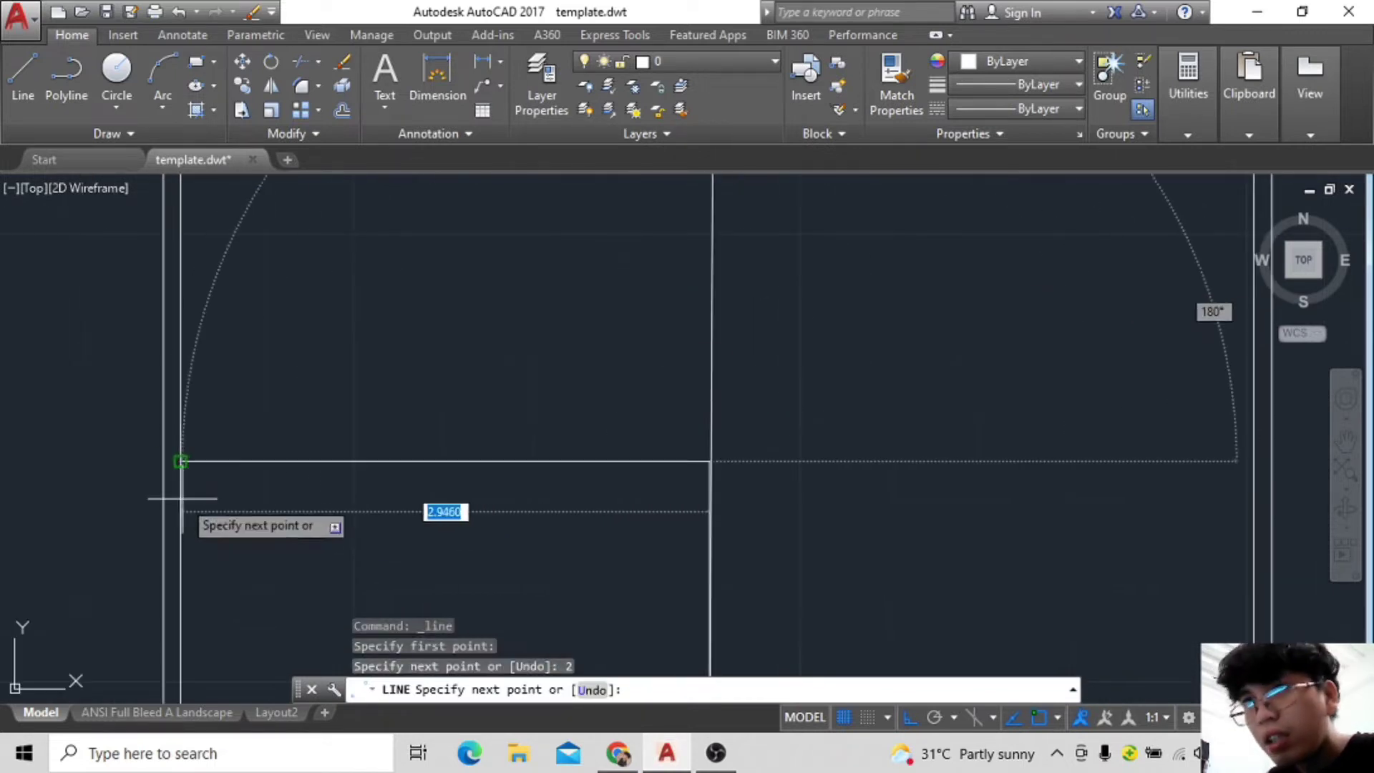
pyautogui.click(641, 413)
pyautogui.press('Escape')
pyautogui.scroll(-2, 762, 458)
pyautogui.scroll(-2, 801, 390)
pyautogui.scroll(-2, 764, 340)
pyautogui.scroll(-2, 822, 406)
pyautogui.scroll(3, 756, 426)
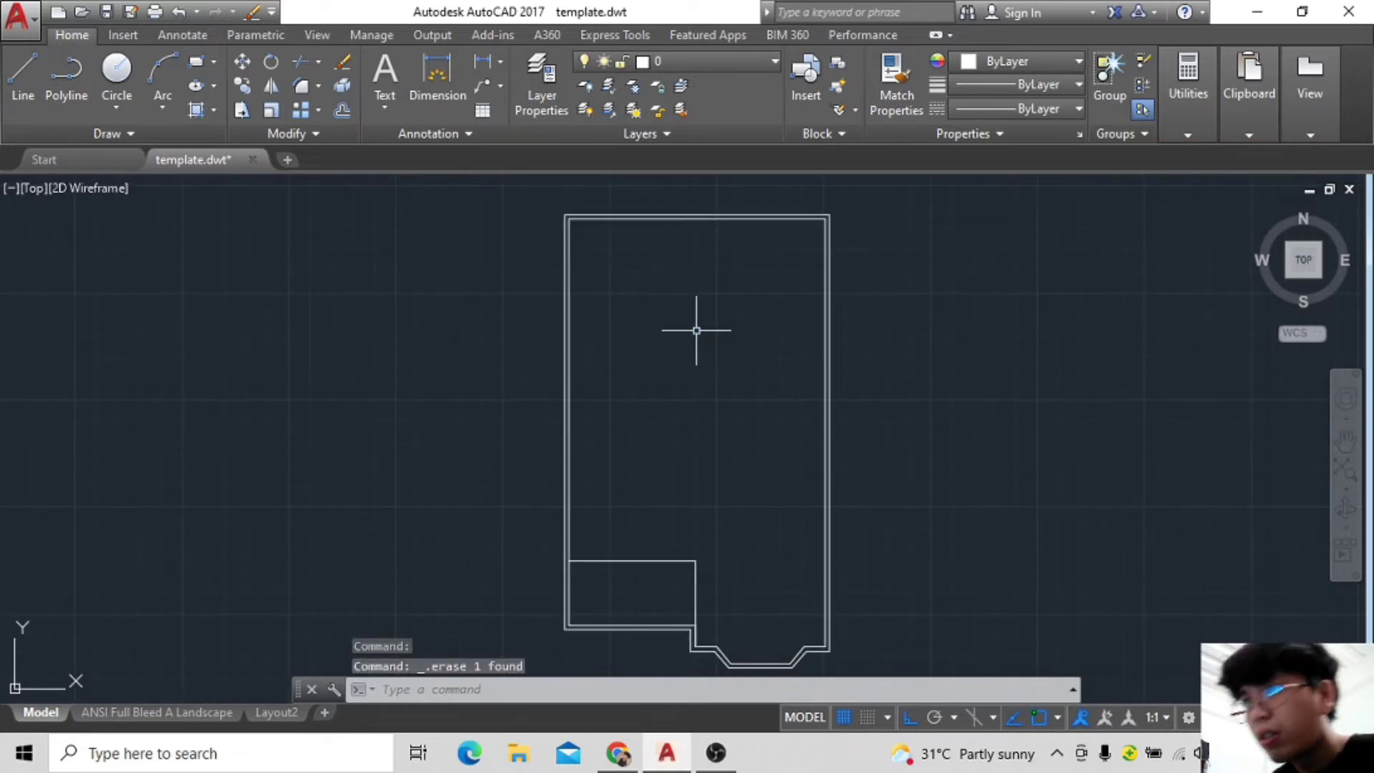
# Start a line from the top wall's midpoint, then cancel it.
pyautogui.press('l')
pyautogui.press('Return')
pyautogui.click(696, 218)
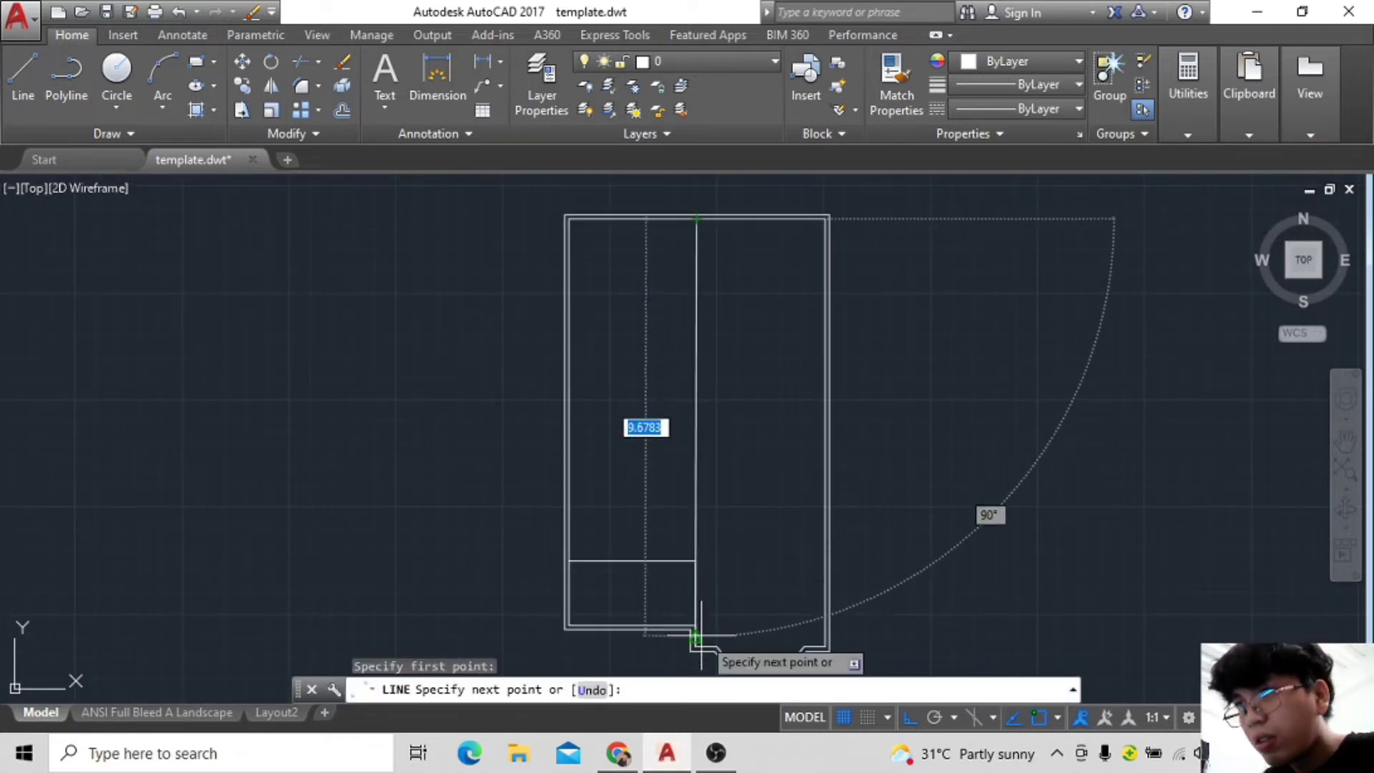
pyautogui.click(907, 718)
pyautogui.moveTo(695, 642); pyautogui.dragTo(683, 401, button='middle')
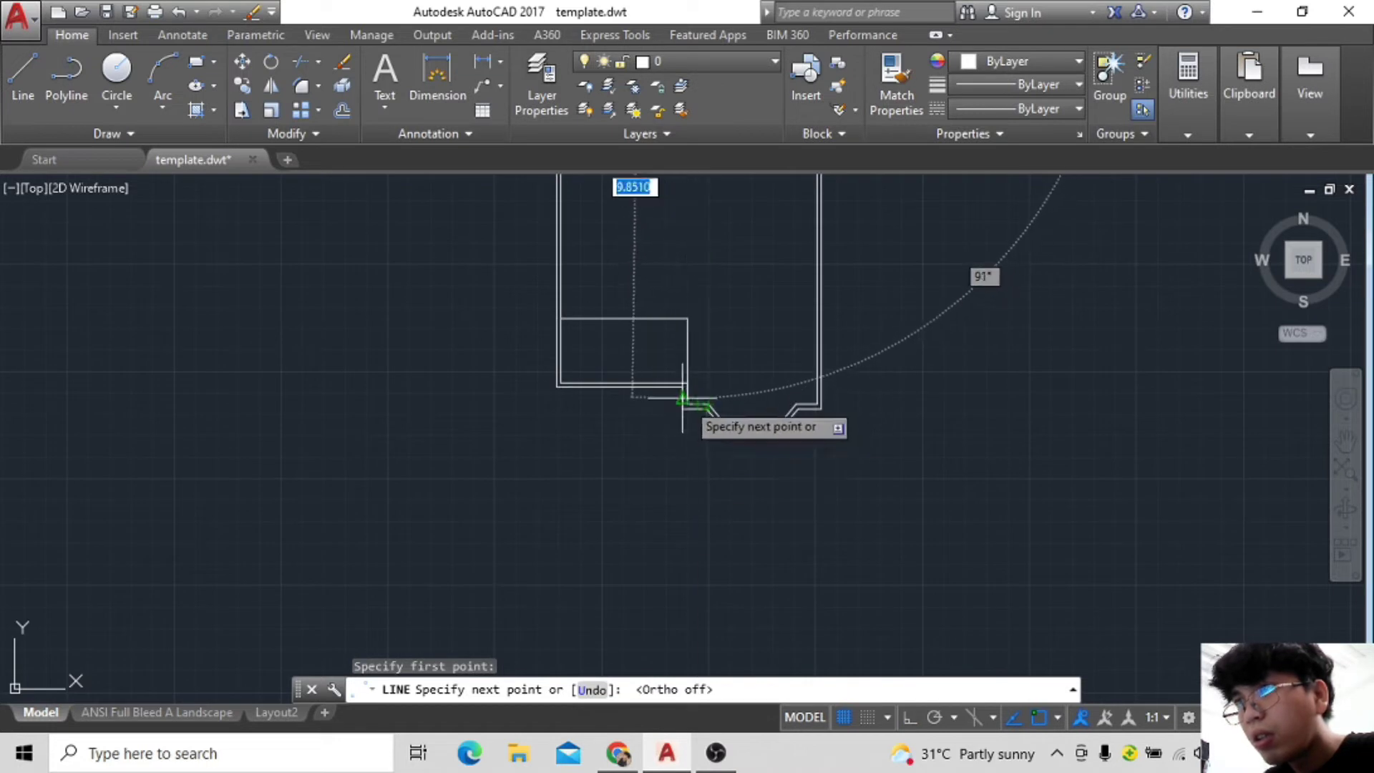
pyautogui.press('Escape')
pyautogui.scroll(3, 761, 375)
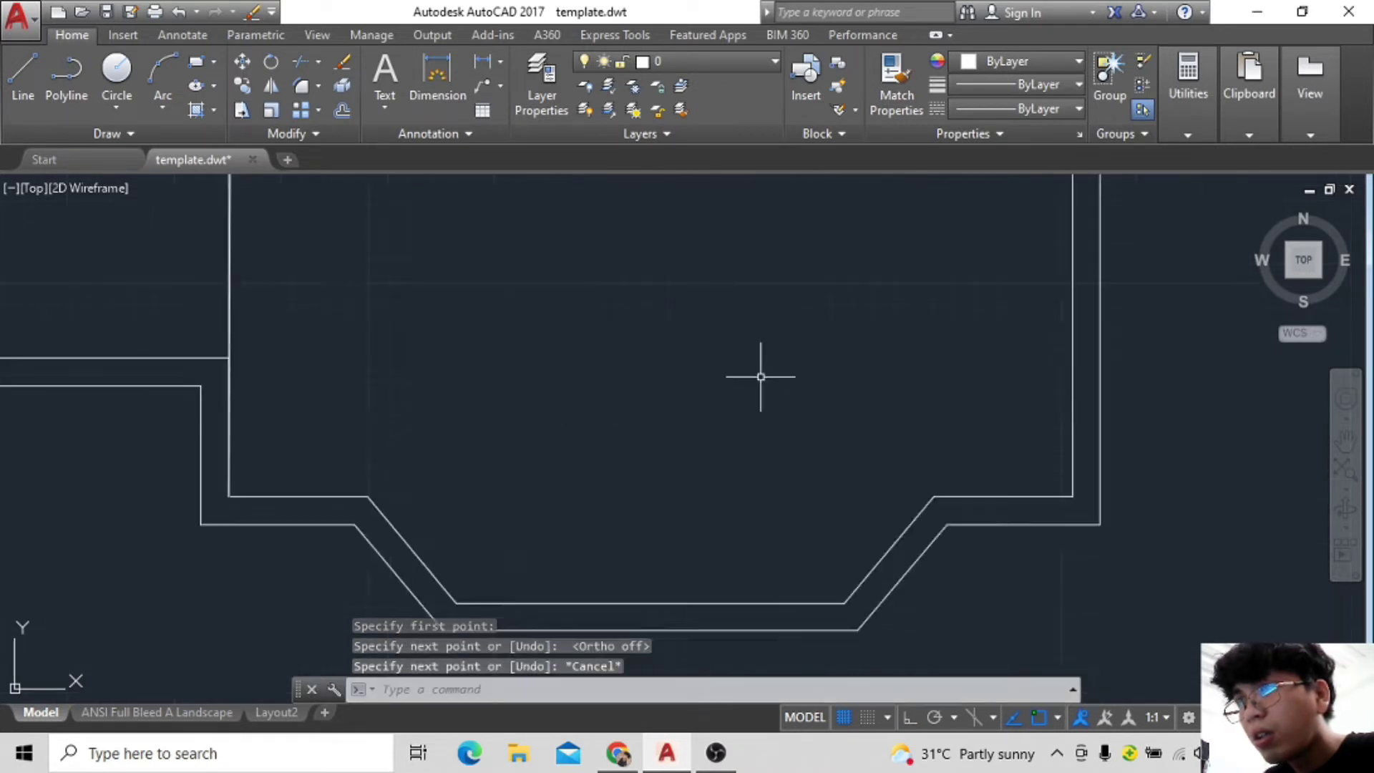
pyautogui.scroll(2, 561, 374)
pyautogui.scroll(3, 529, 348)
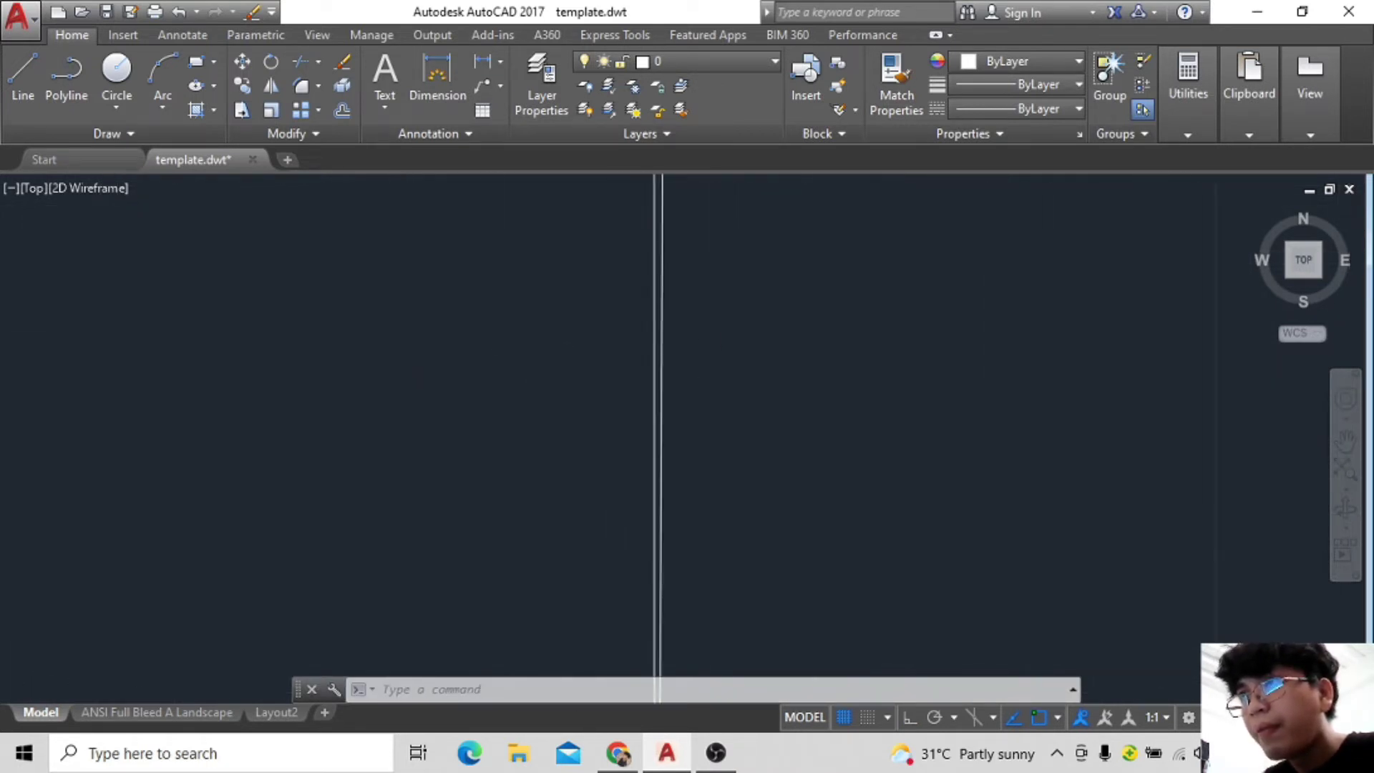
pyautogui.scroll(-3, 905, 506)
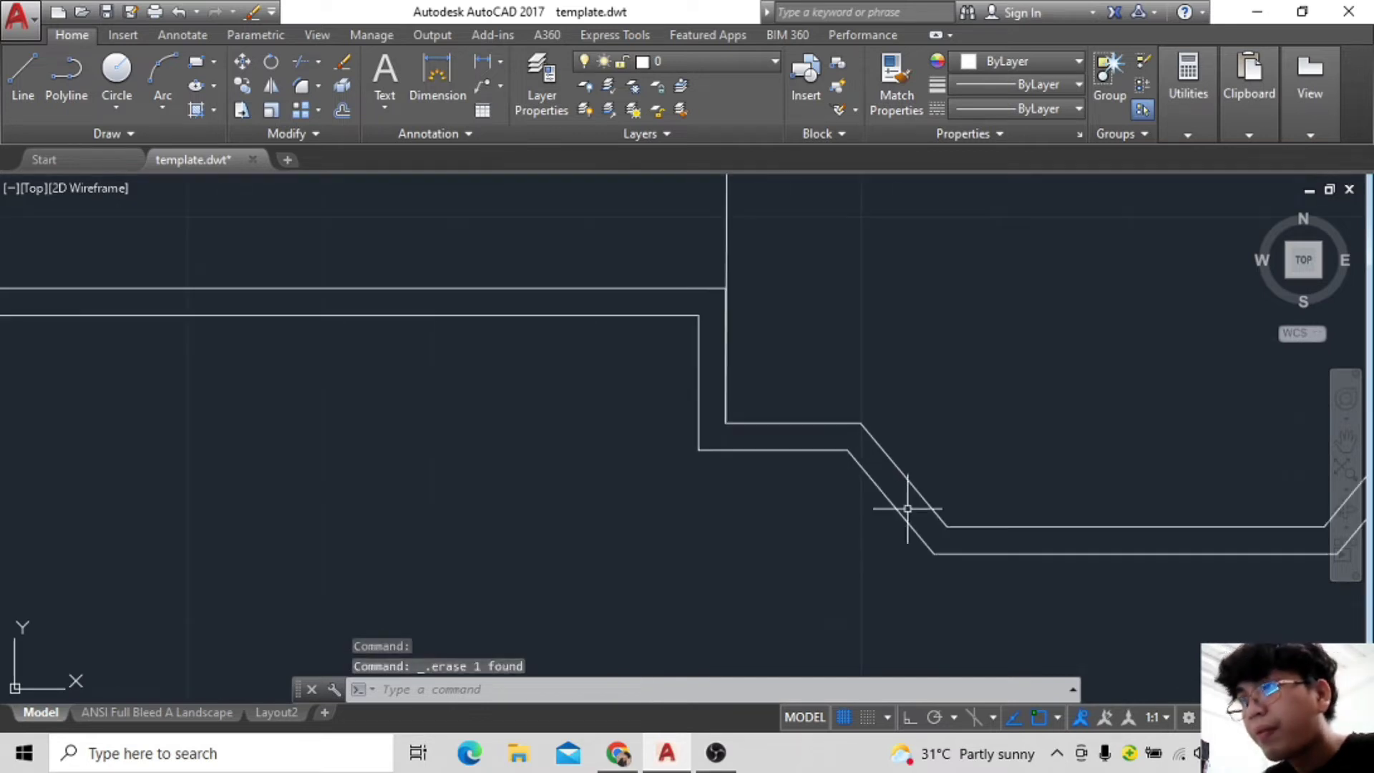
# Draw a 2-unit line segment starting from a corner of the notch.
pyautogui.click(23, 71)
pyautogui.click(723, 430)
pyautogui.scroll(3, 716, 466)
pyautogui.moveTo(690, 583)
pyautogui.mouseDown(button='middle')
pyautogui.moveTo(707, 380)
pyautogui.moveTo(695, 316)
pyautogui.mouseUp(button='middle')
pyautogui.scroll(5, 644, 301)
pyautogui.scroll(-4, 888, 351)
pyautogui.scroll(-2, 857, 307)
pyautogui.scroll(-3, 831, 301)
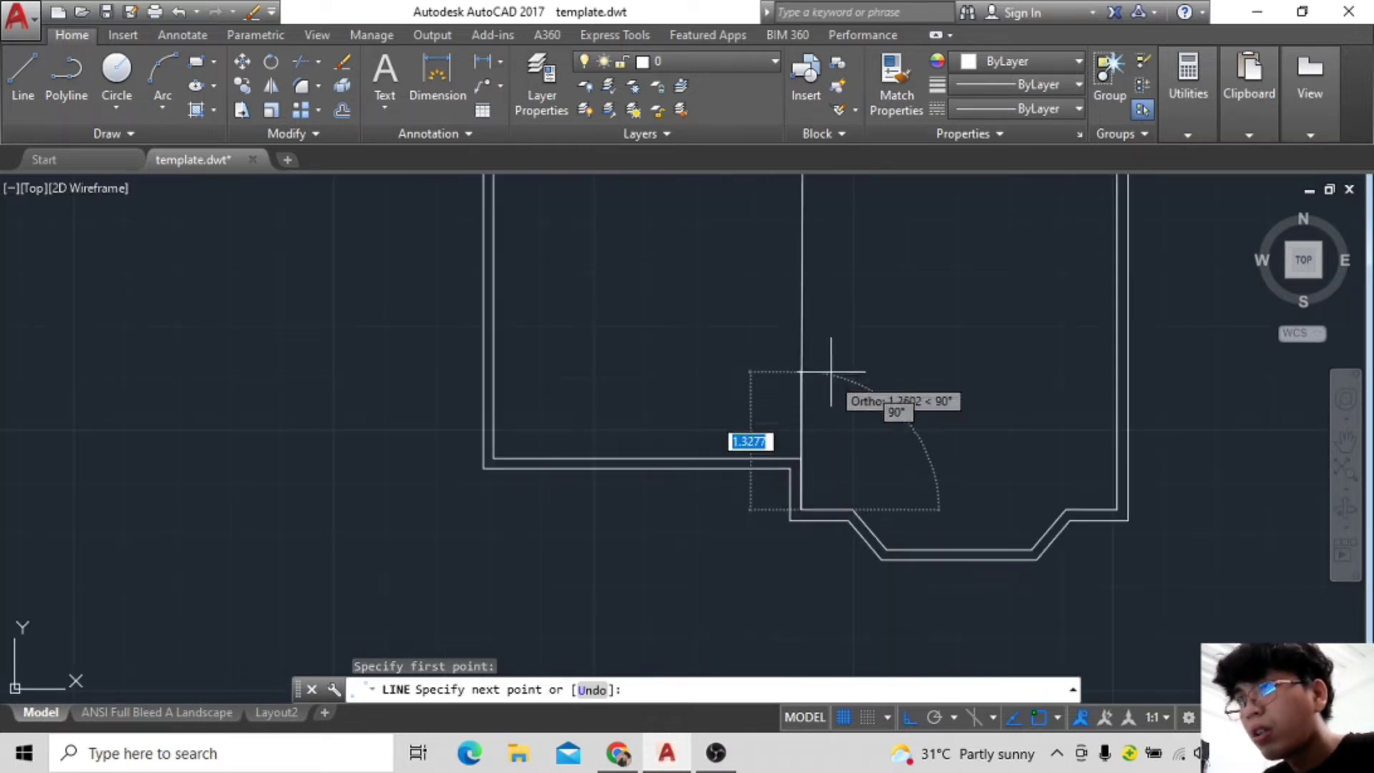
pyautogui.write('2')
pyautogui.press('Return')
pyautogui.press('Escape')
pyautogui.scroll(5, 828, 368)
pyautogui.scroll(-3, 727, 294)
pyautogui.scroll(2, 684, 508)
pyautogui.scroll(-1, 460, 421)
pyautogui.scroll(-3, 822, 331)
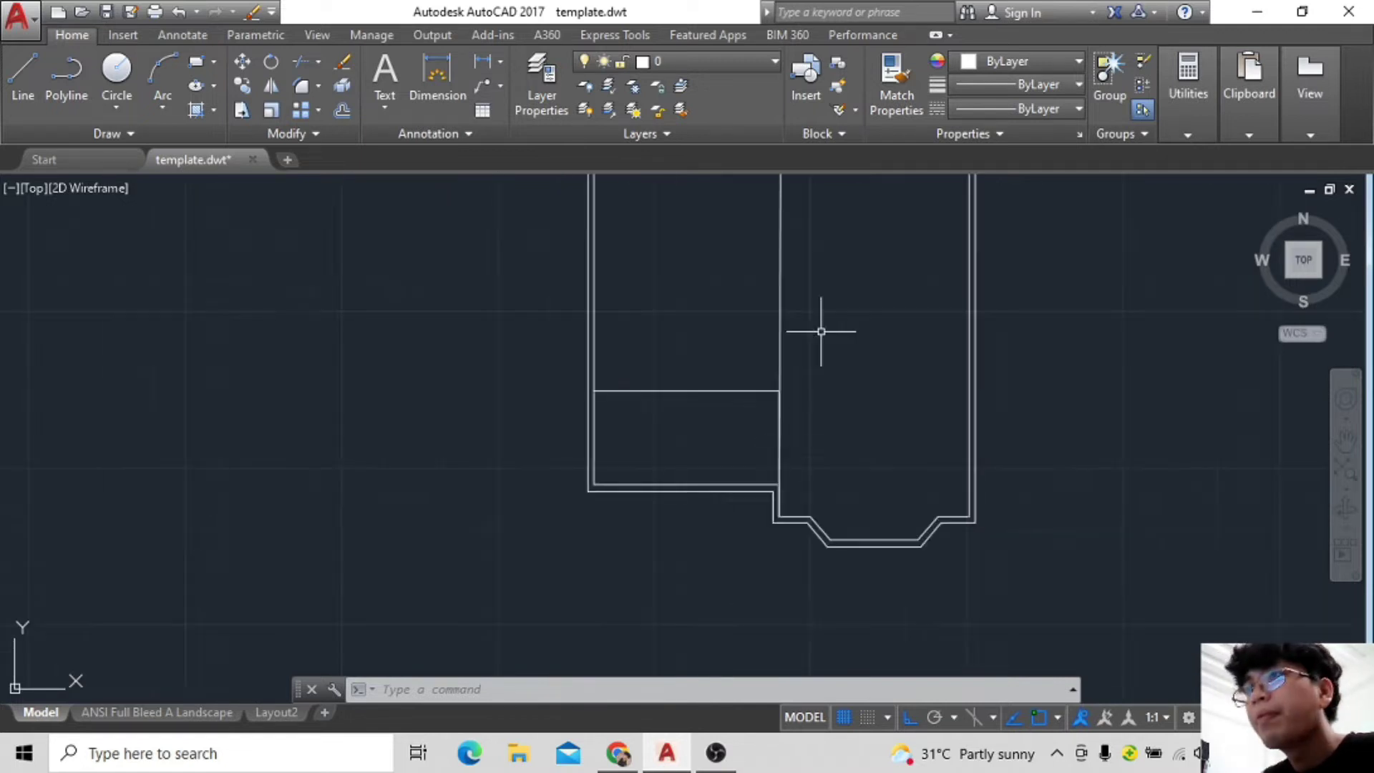
pyautogui.scroll(-2, 721, 363)
# Erase the old middle wall line and draw a new one from the lower intersection to the top wall.
pyautogui.press('Delete')
pyautogui.moveTo(668, 367); pyautogui.dragTo(568, 353, button='middle')
pyautogui.write('l')
pyautogui.press('Return')
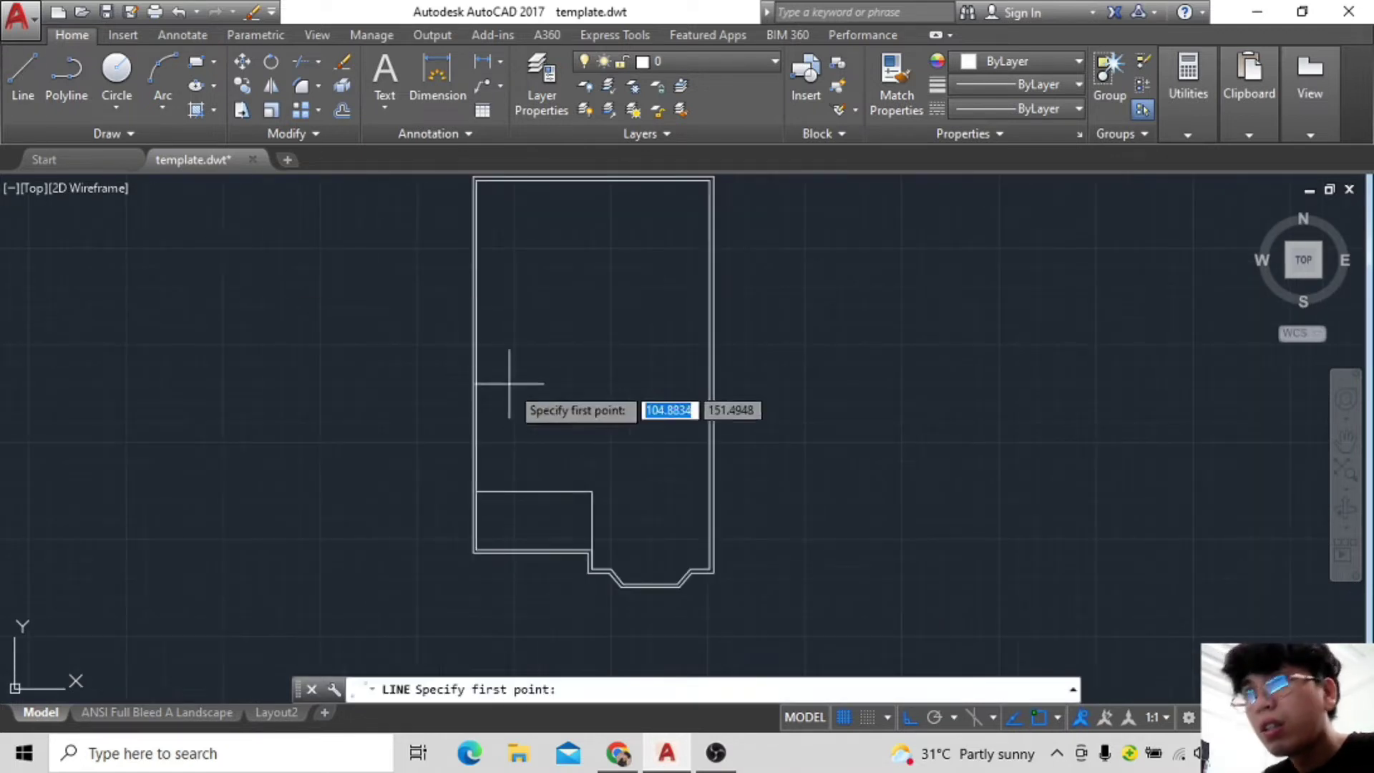
pyautogui.click(617, 487)
pyautogui.click(617, 177)
pyautogui.press('Escape')
pyautogui.scroll(-2, 673, 415)
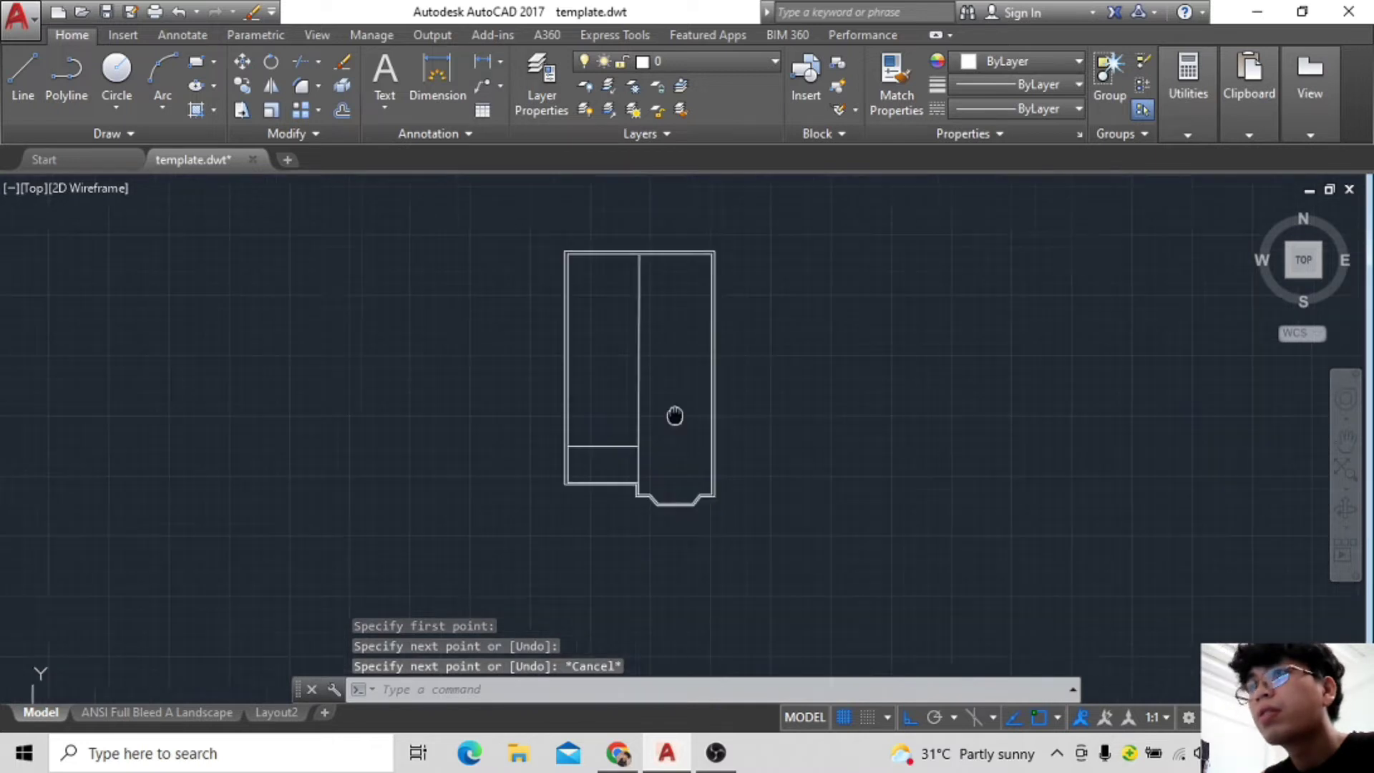
pyautogui.scroll(1, 673, 414)
pyautogui.click(1188, 79)
pyautogui.click(1192, 168)
# Pick each corner of the plan outline, including the chamfer corners, for an area measurement.
pyautogui.scroll(2, 510, 215)
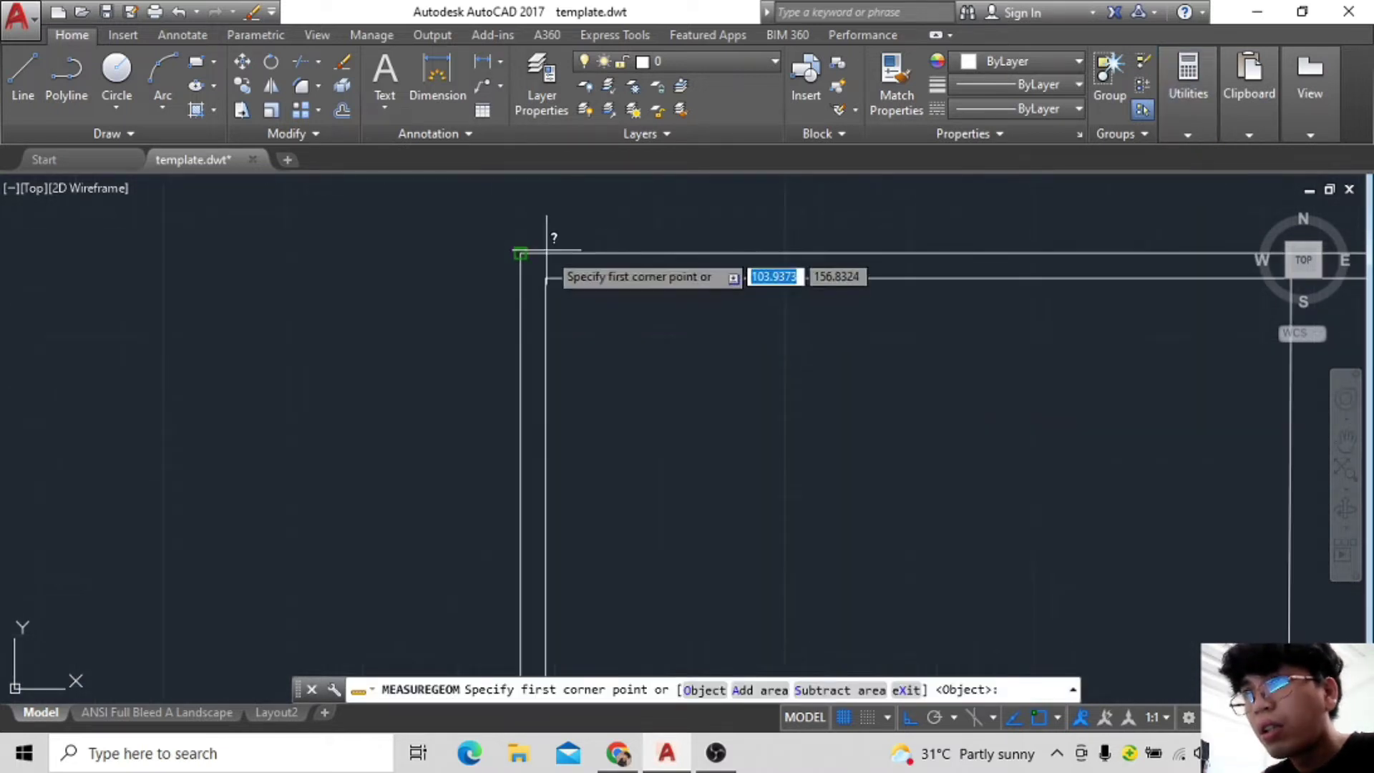
pyautogui.click(478, 238)
pyautogui.scroll(-1, 658, 295)
pyautogui.scroll(-1, 899, 277)
pyautogui.click(899, 274)
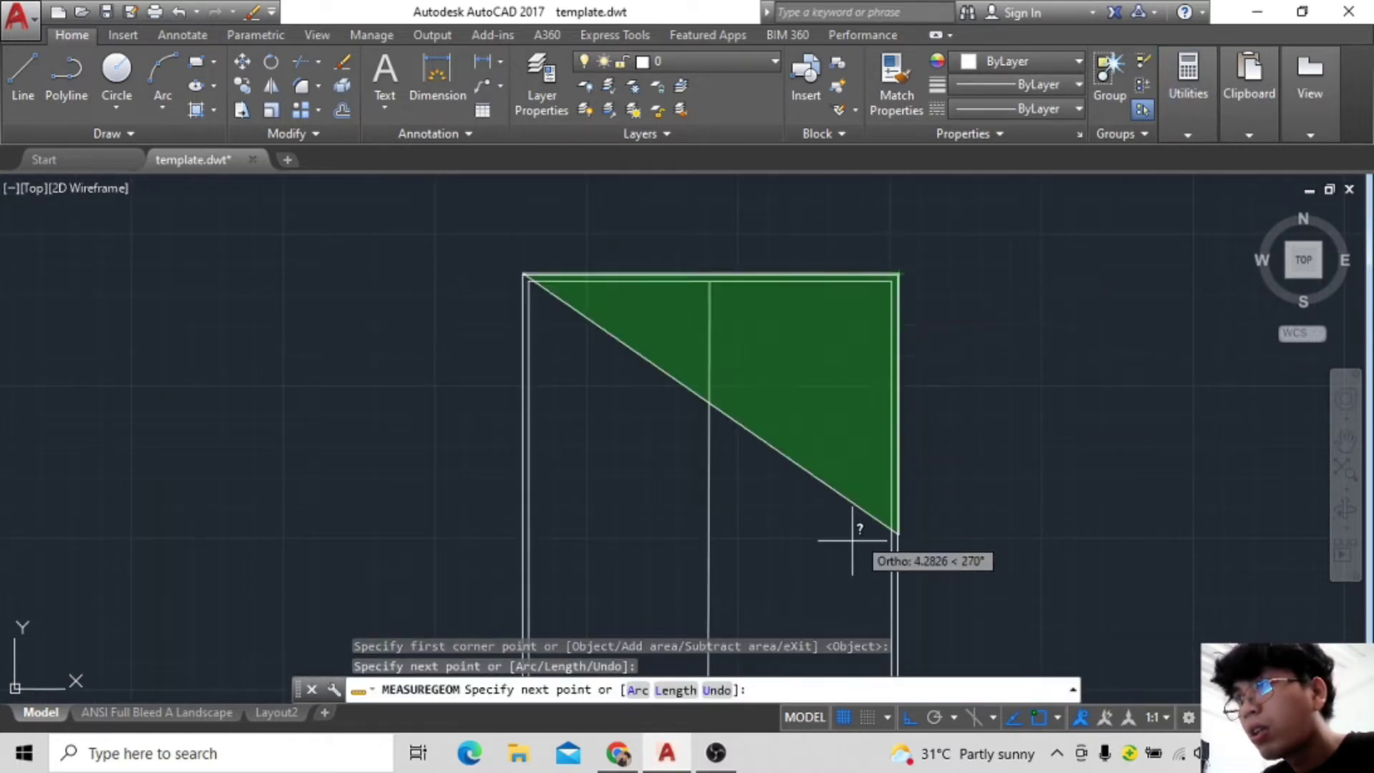
pyautogui.moveTo(852, 531); pyautogui.dragTo(874, 358, button='middle')
pyautogui.click(873, 589)
pyautogui.moveTo(844, 583); pyautogui.dragTo(814, 368, button='middle')
pyautogui.click(814, 370)
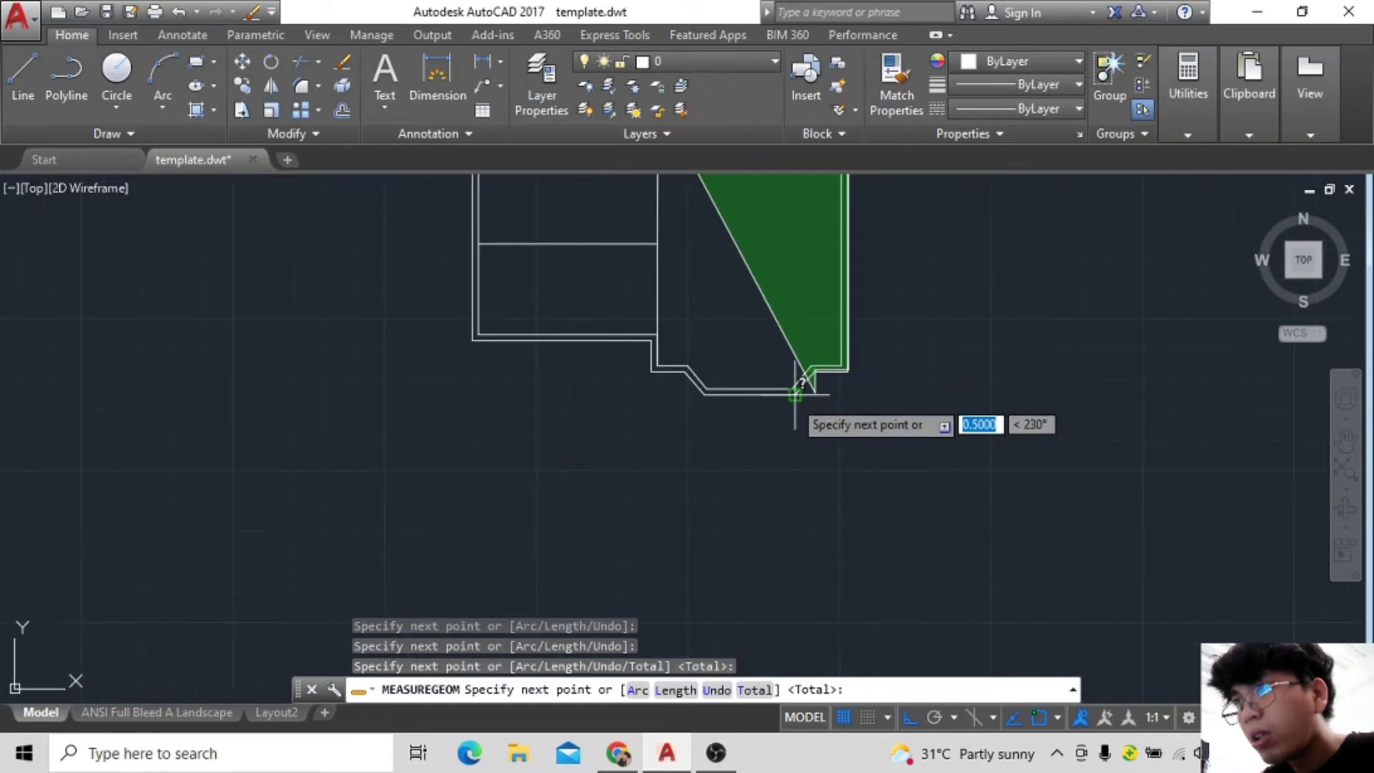
pyautogui.click(705, 390)
pyautogui.click(652, 371)
pyautogui.click(474, 339)
pyautogui.moveTo(458, 351)
pyautogui.mouseDown(button='middle')
pyautogui.moveTo(531, 343)
pyautogui.moveTo(532, 413)
pyautogui.mouseUp(button='middle')
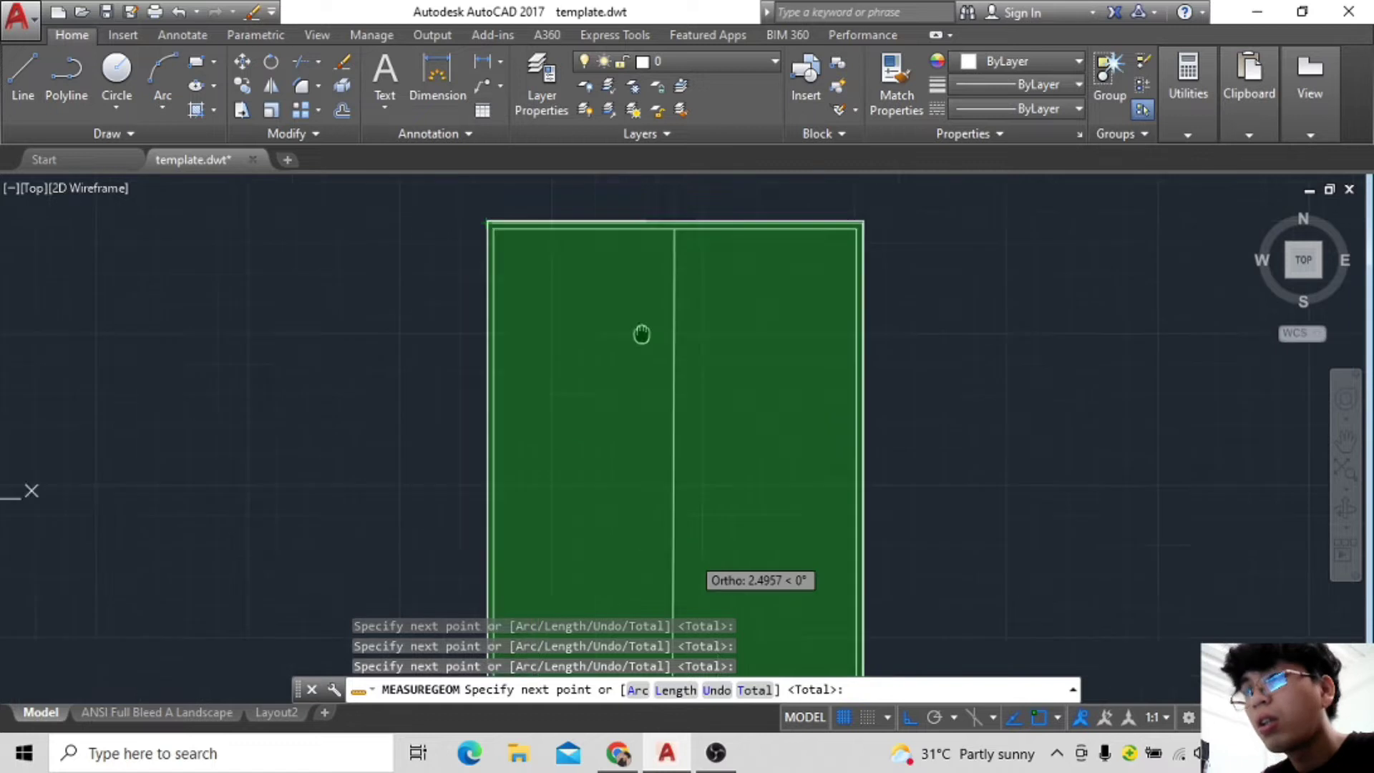
# Close the outline to read area 62.4564 and perimeter 33.1572, then exit the measurement.
pyautogui.press('Return')
pyautogui.press('Return')
pyautogui.scroll(2, 798, 408)
pyautogui.moveTo(798, 408); pyautogui.dragTo(982, 384, button='middle')
pyautogui.scroll(2, 893, 490)
pyautogui.scroll(-3, 888, 451)
pyautogui.scroll(-2, 916, 386)
pyautogui.scroll(3, 859, 351)
pyautogui.press('Escape')
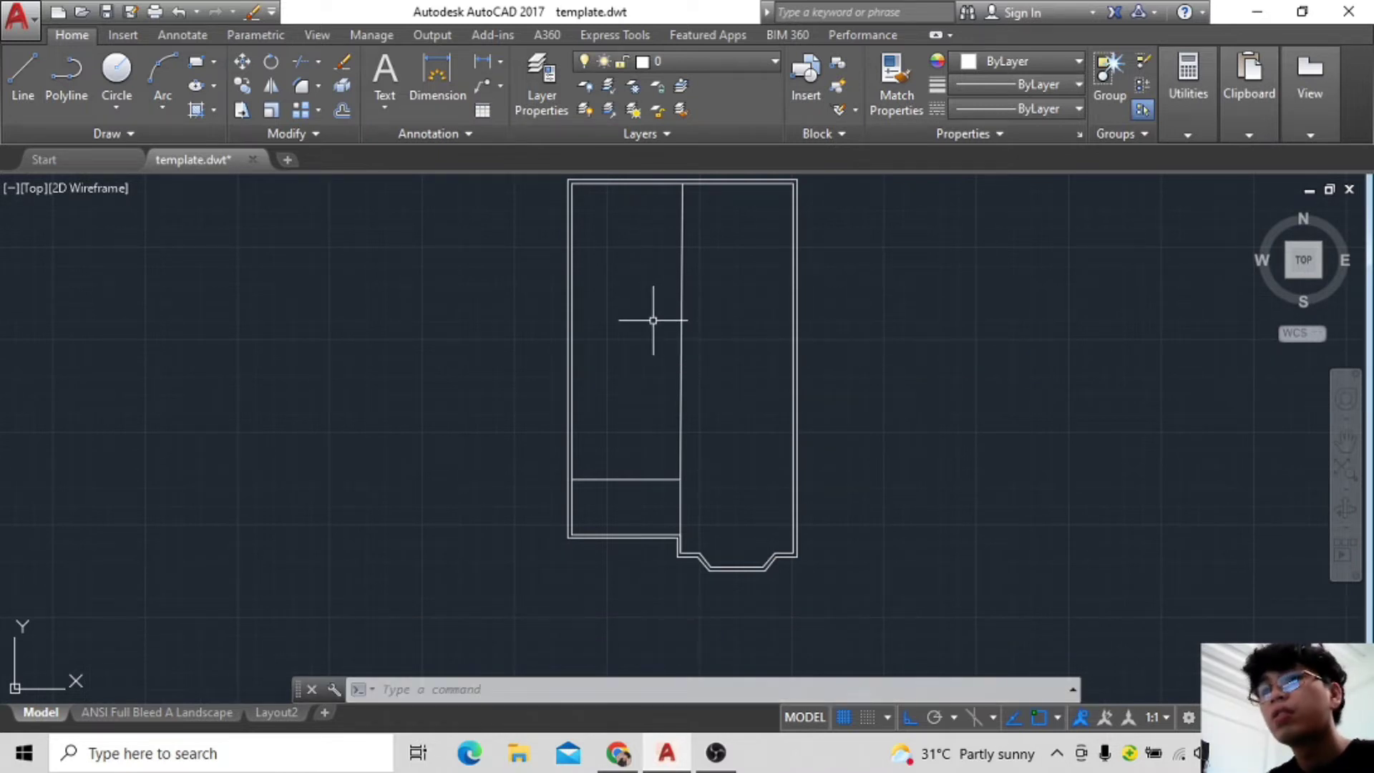
# Offset the middle wall line by 0.1 to form a double wall.
pyautogui.moveTo(931, 326); pyautogui.dragTo(919, 406, button='middle')
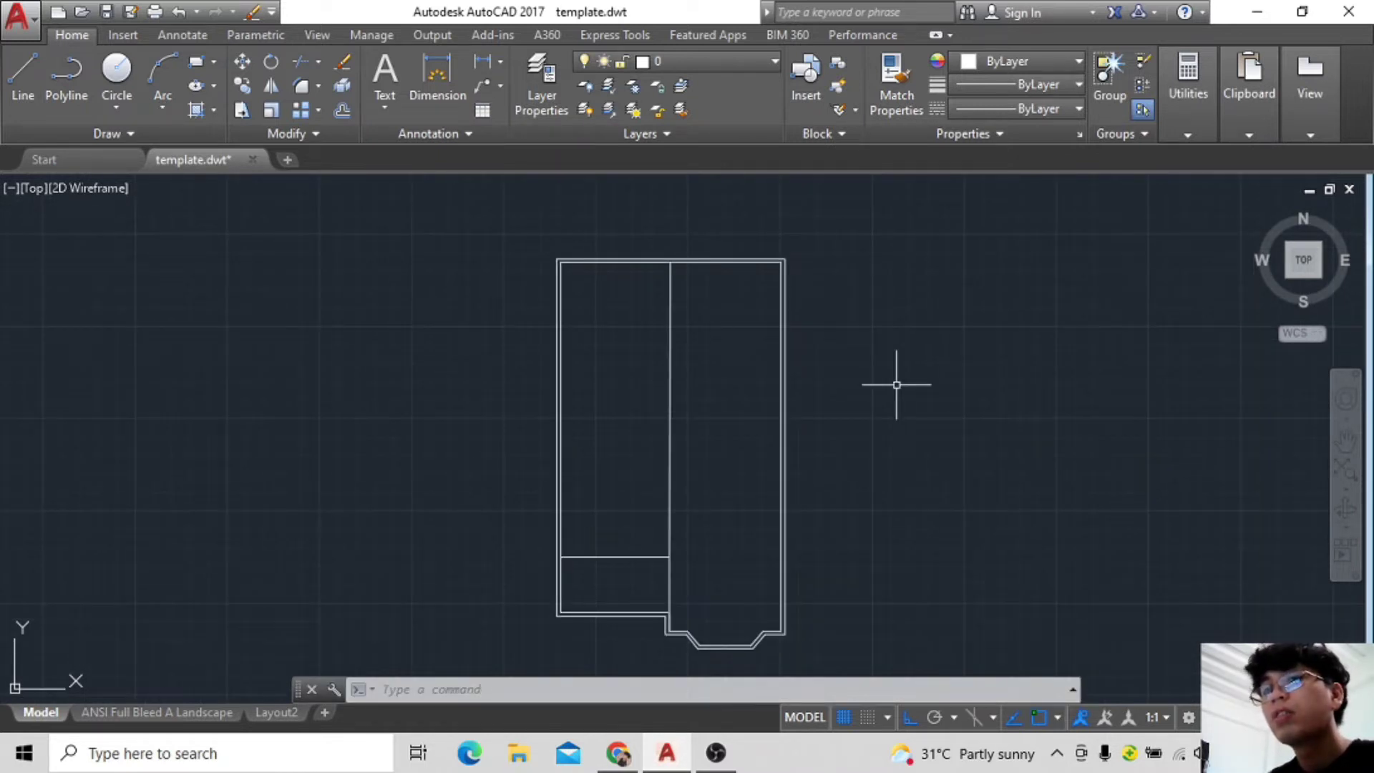
pyautogui.write('A')
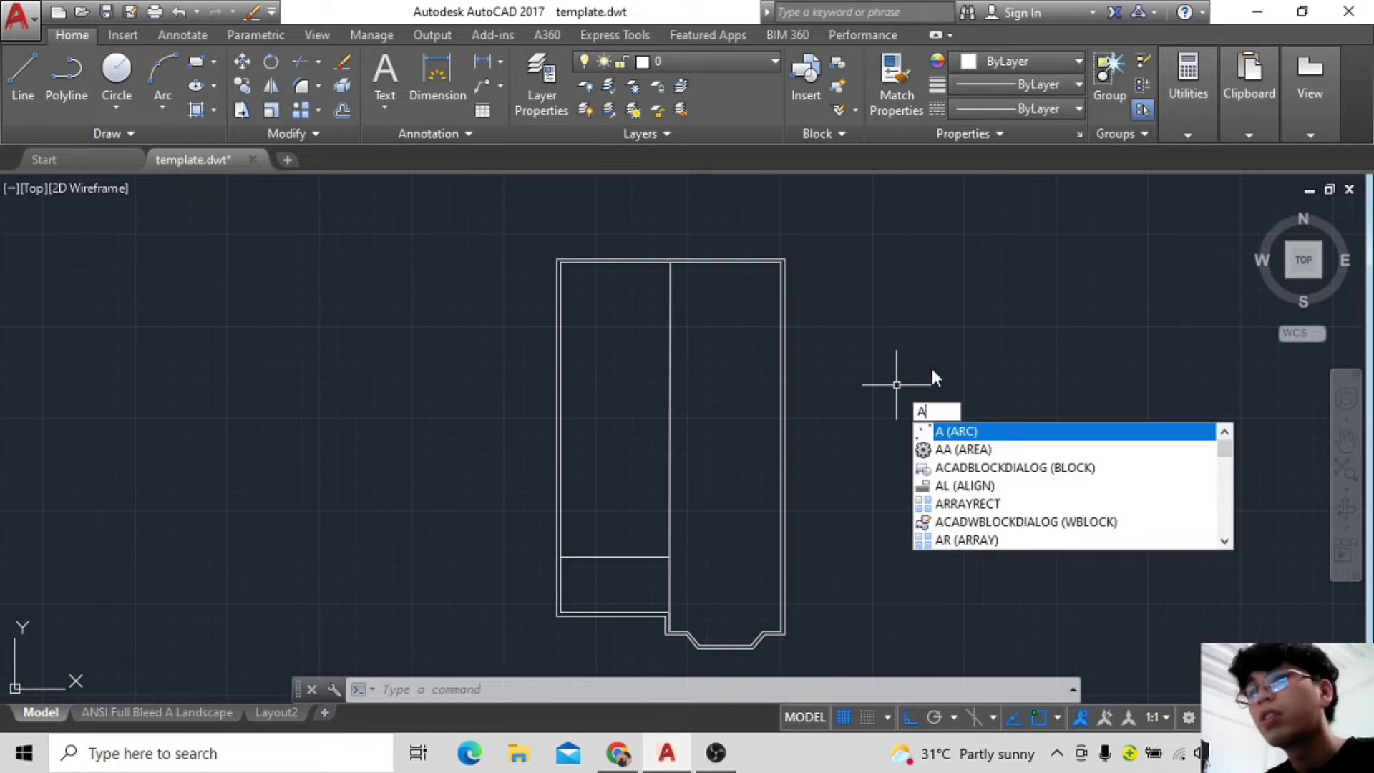
pyautogui.press('Escape')
pyautogui.press('Escape')
pyautogui.scroll(2, 757, 387)
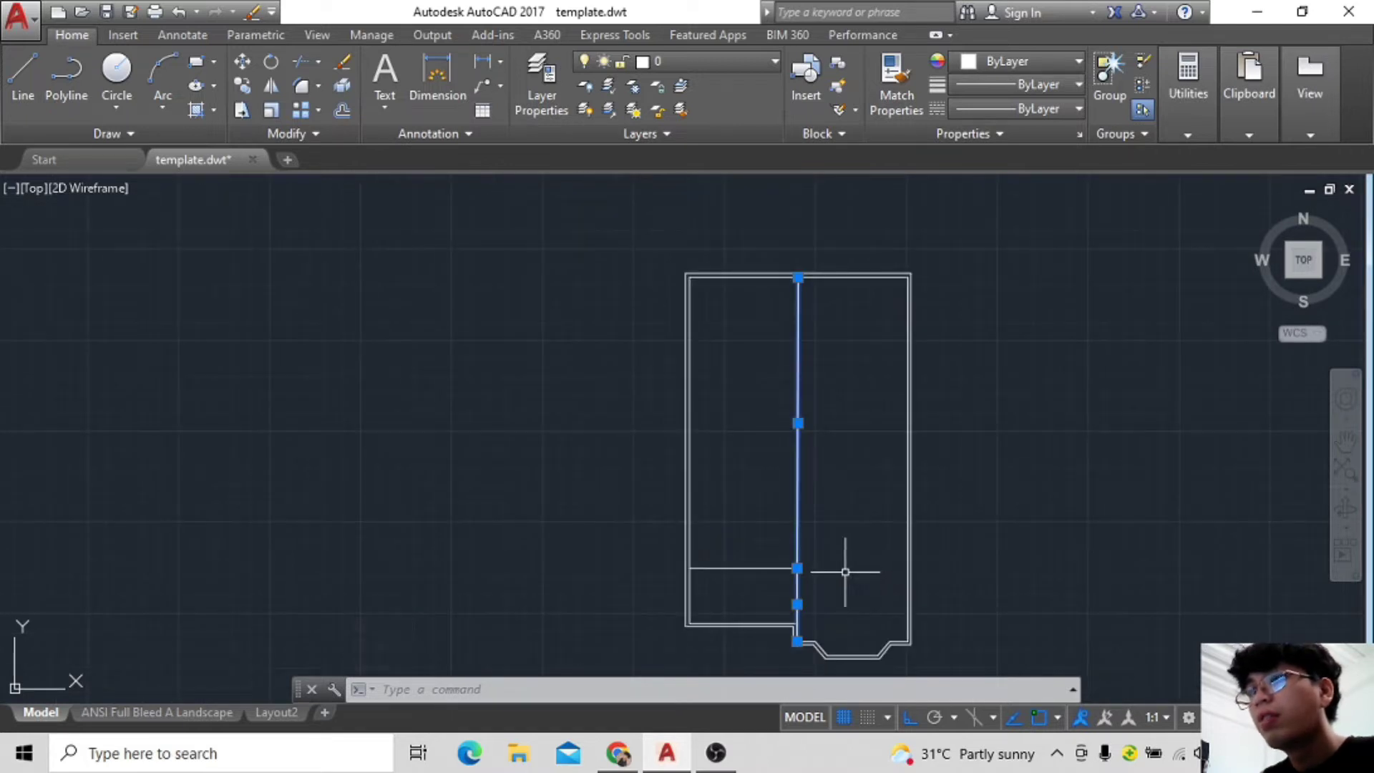
pyautogui.click(343, 109)
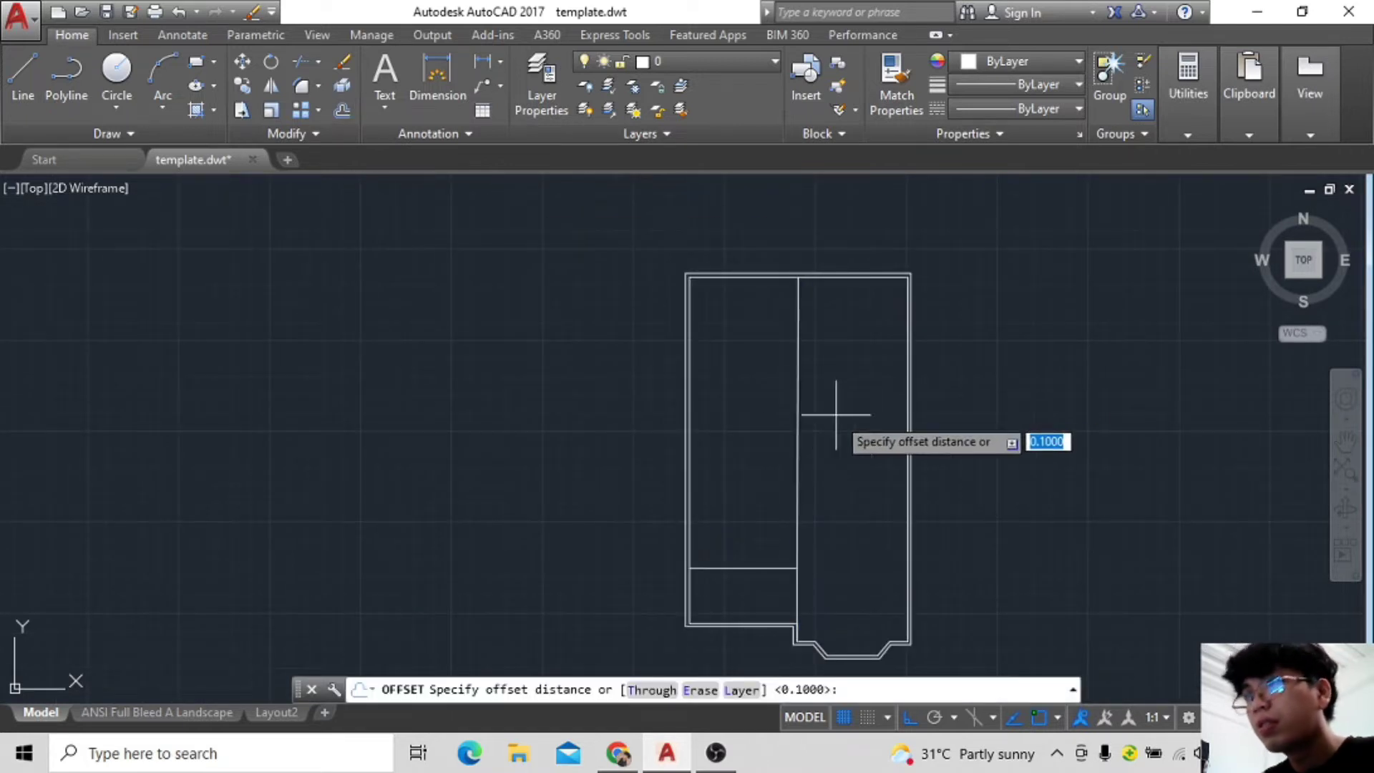
pyautogui.press('1')
pyautogui.press('Return')
pyautogui.click(799, 427)
pyautogui.click(805, 486)
pyautogui.click(798, 561)
pyautogui.scroll(3, 834, 595)
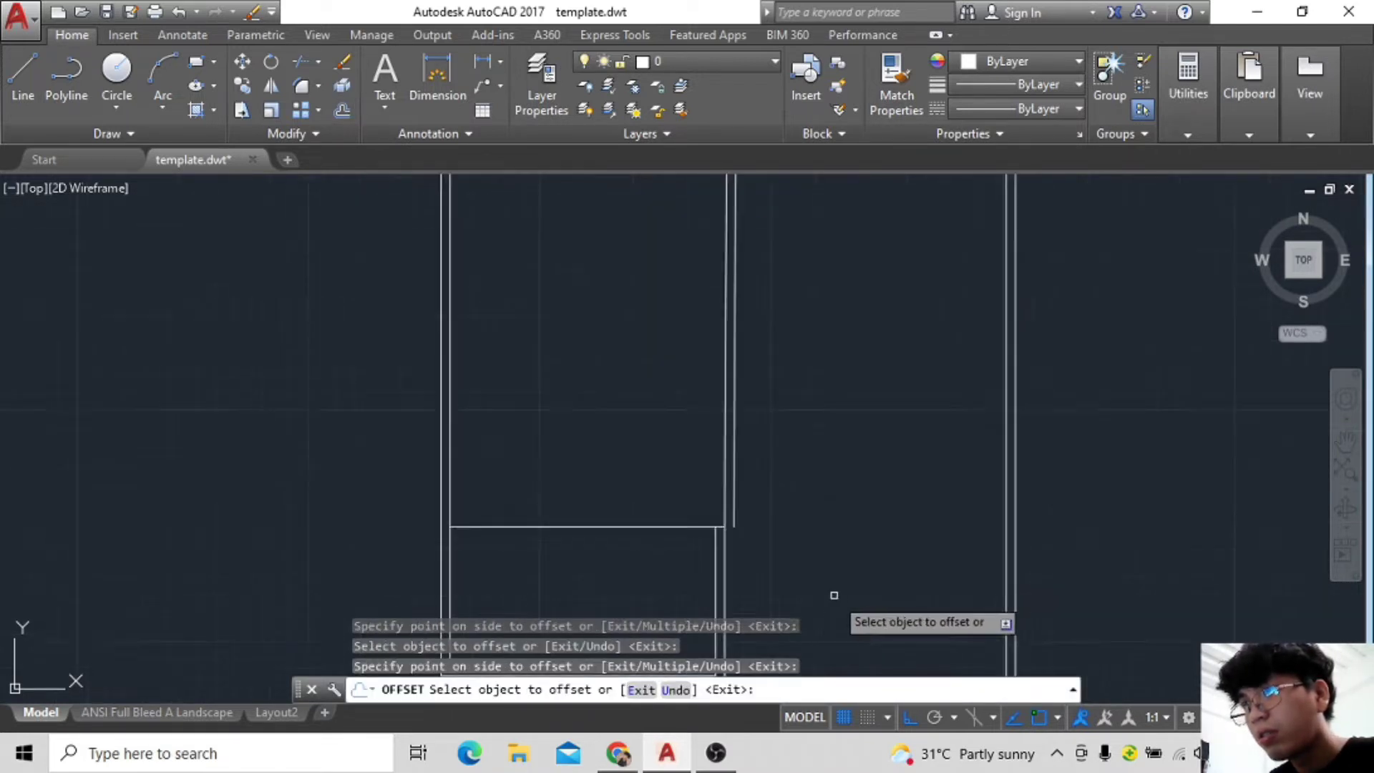
pyautogui.moveTo(834, 594); pyautogui.dragTo(839, 484, button='middle')
# Delete the extra vertical line left by the offset.
pyautogui.click(726, 460)
pyautogui.click(734, 488)
pyautogui.press('Escape')
pyautogui.press('Delete')
pyautogui.scroll(-1, 809, 548)
pyautogui.scroll(1, 810, 548)
pyautogui.scroll(-1, 810, 546)
pyautogui.scroll(1, 808, 545)
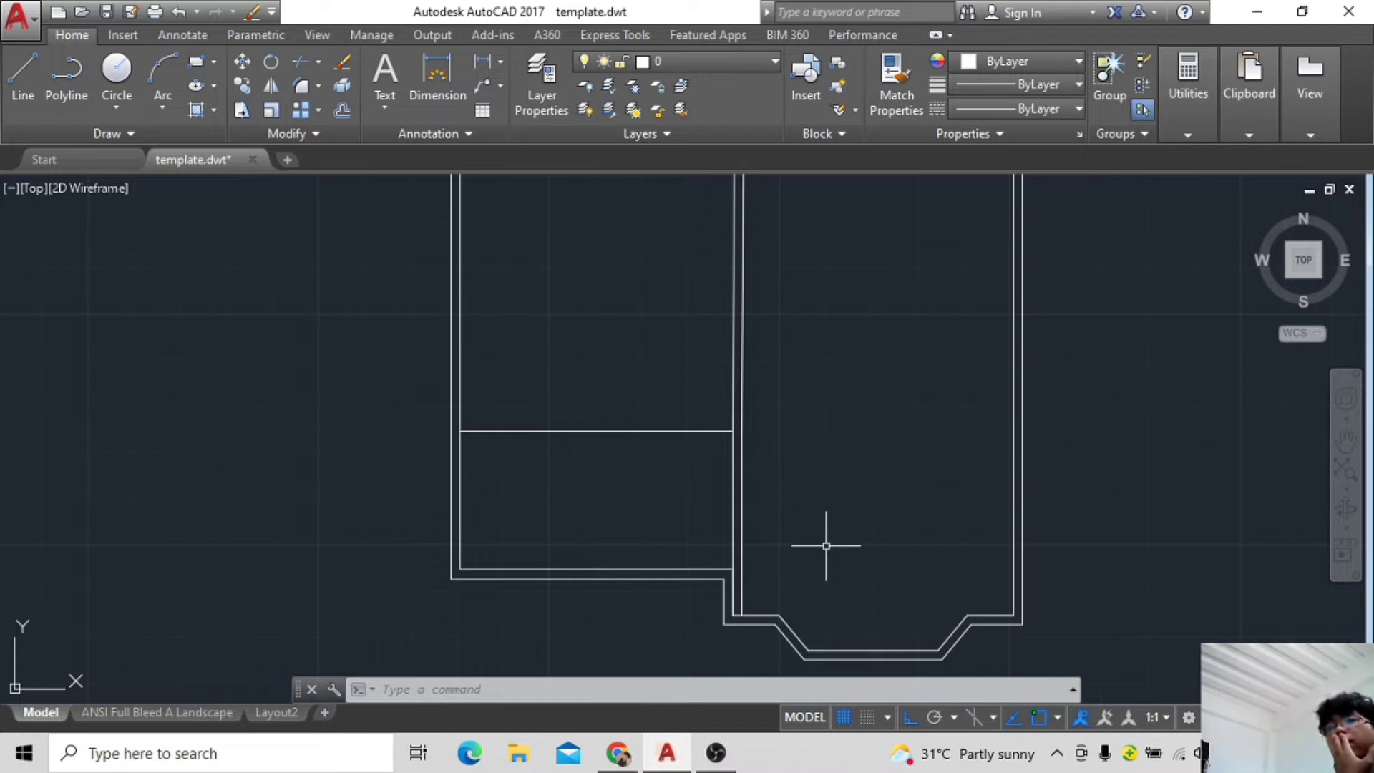
# Move the selected wall line straight up to its new position.
pyautogui.moveTo(794, 518); pyautogui.dragTo(744, 504, button='middle')
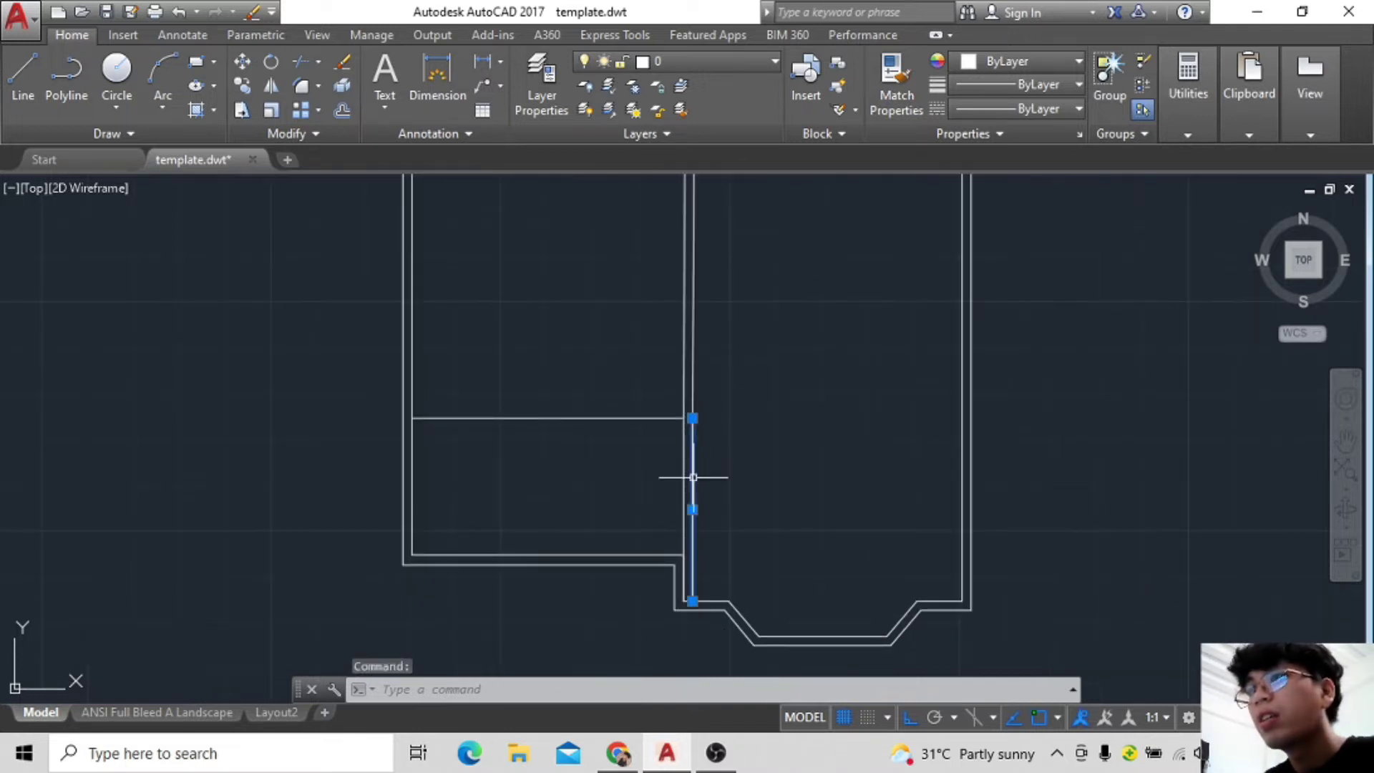
pyautogui.write('m')
pyautogui.press('space')
pyautogui.click(693, 600)
pyautogui.click(693, 418)
pyautogui.scroll(-2, 730, 506)
pyautogui.moveTo(753, 284); pyautogui.dragTo(798, 405, button='middle')
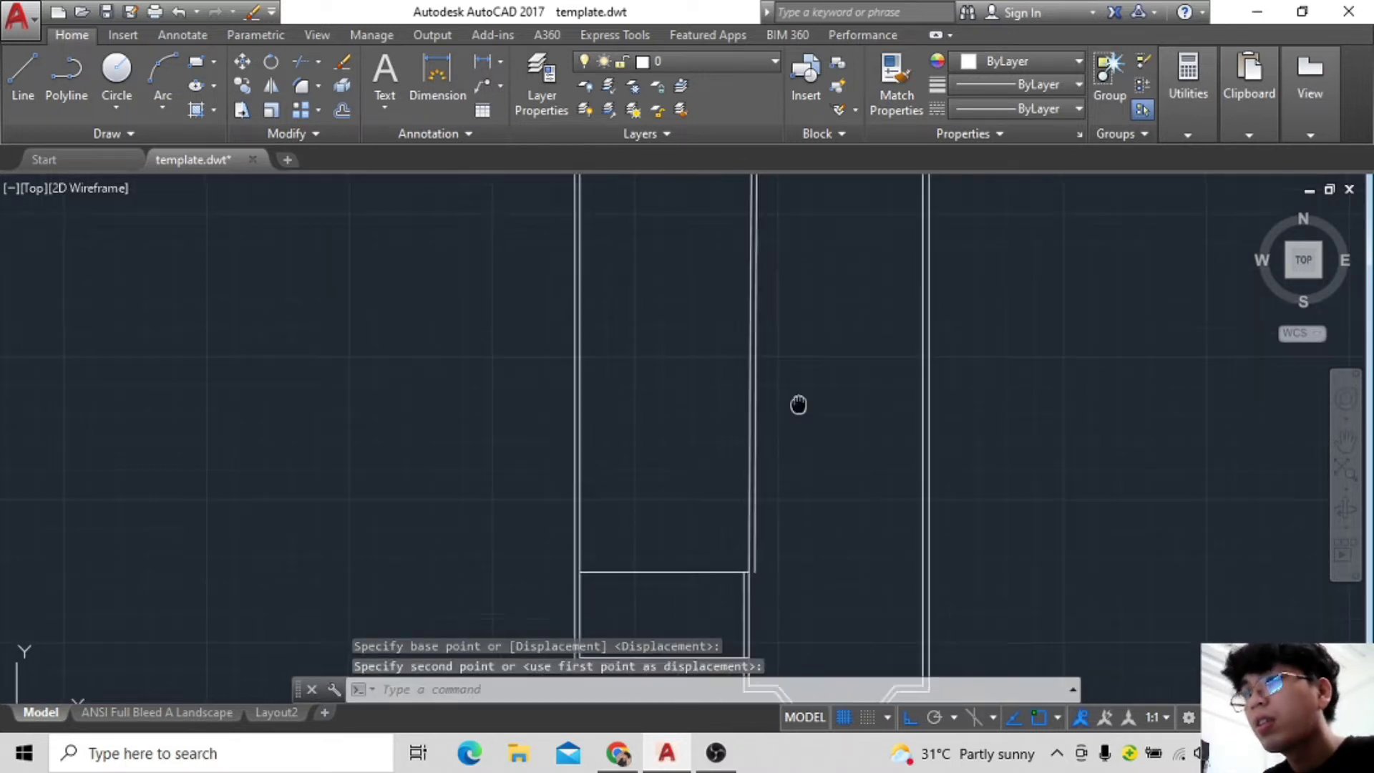
pyautogui.scroll(2, 788, 459)
# Move the short lower vertical segment from its endpoint into line with the wall.
pyautogui.click(727, 394)
pyautogui.write('m')
pyautogui.press('space')
pyautogui.click(709, 516)
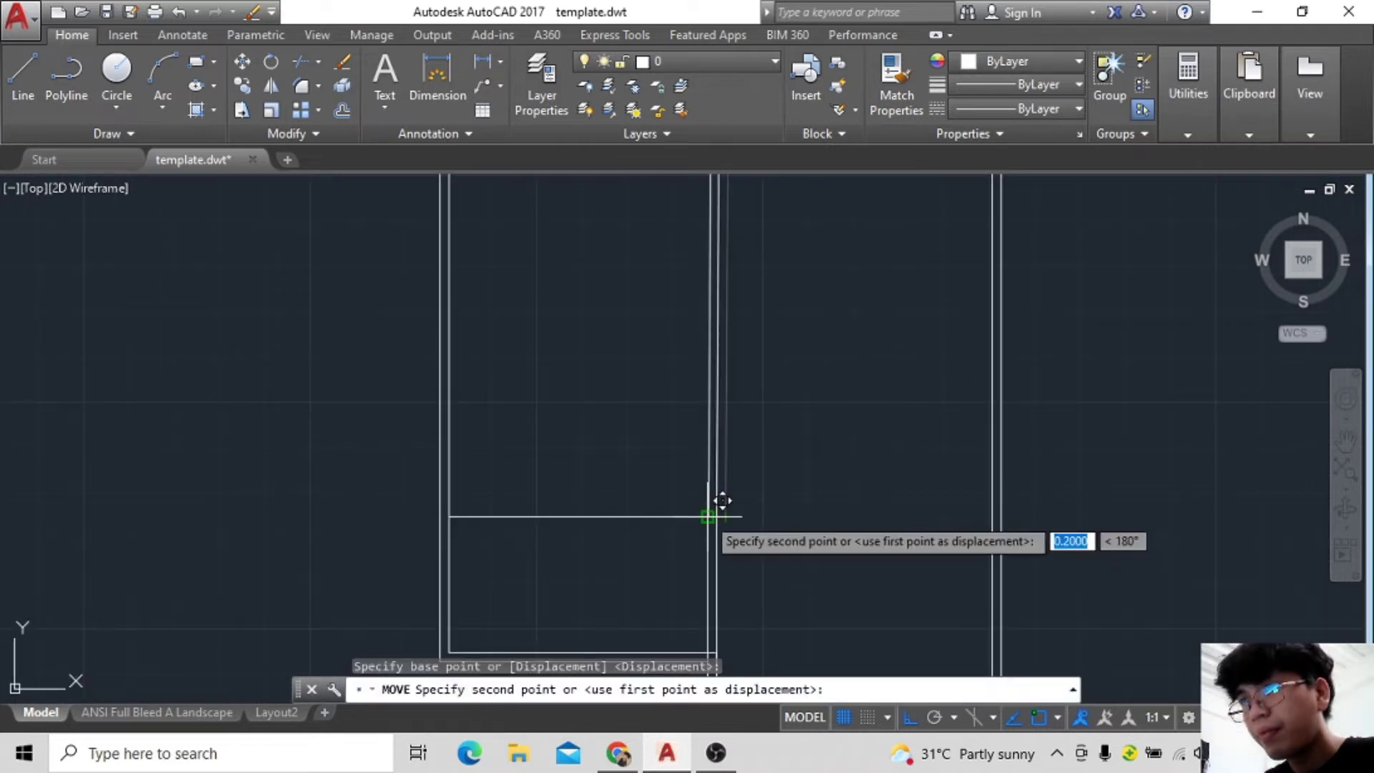
pyautogui.scroll(2, 801, 443)
pyautogui.scroll(2, 776, 393)
pyautogui.scroll(-2, 763, 405)
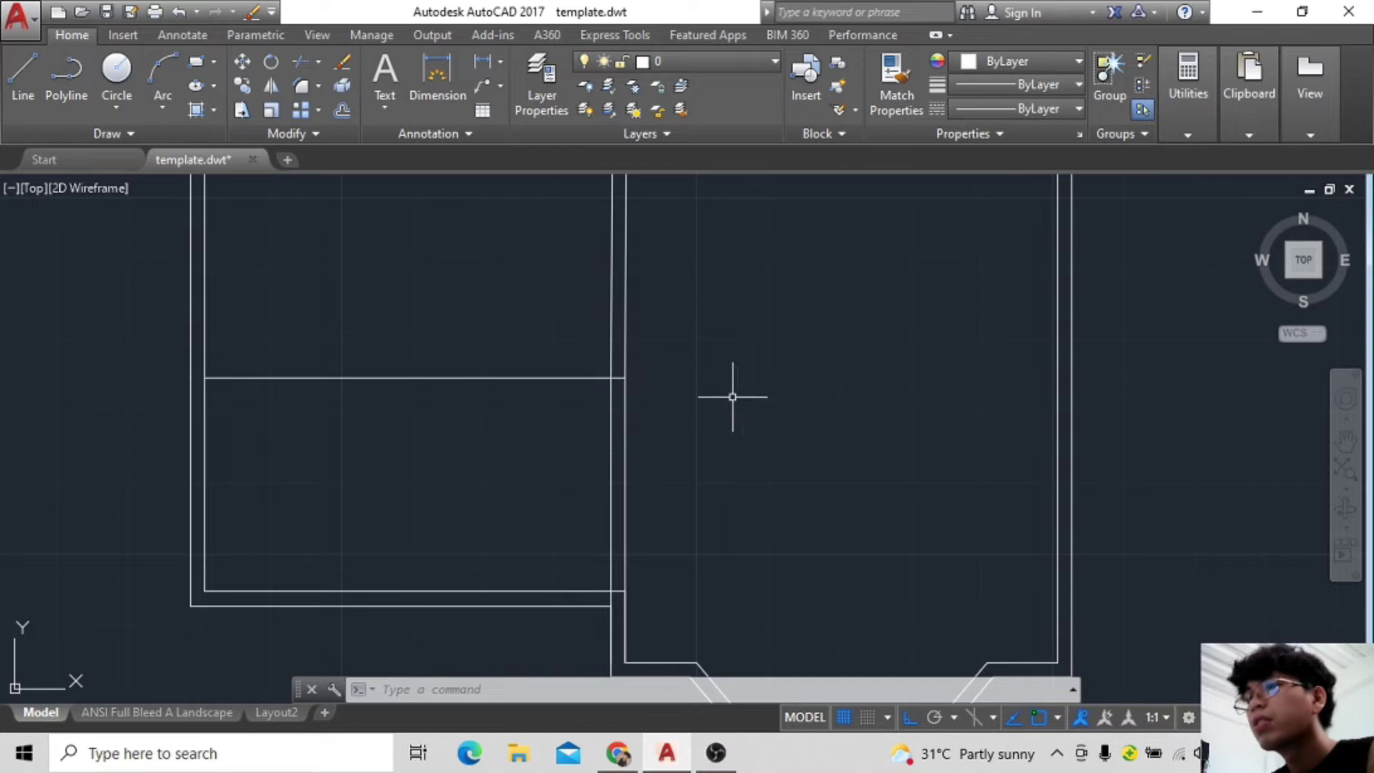
pyautogui.scroll(-2, 732, 401)
pyautogui.scroll(2, 730, 421)
pyautogui.scroll(-2, 788, 393)
pyautogui.scroll(-4, 773, 422)
pyautogui.scroll(1, 780, 379)
pyautogui.scroll(2, 776, 398)
pyautogui.scroll(1, 780, 404)
pyautogui.moveTo(783, 401); pyautogui.dragTo(777, 437, button='middle')
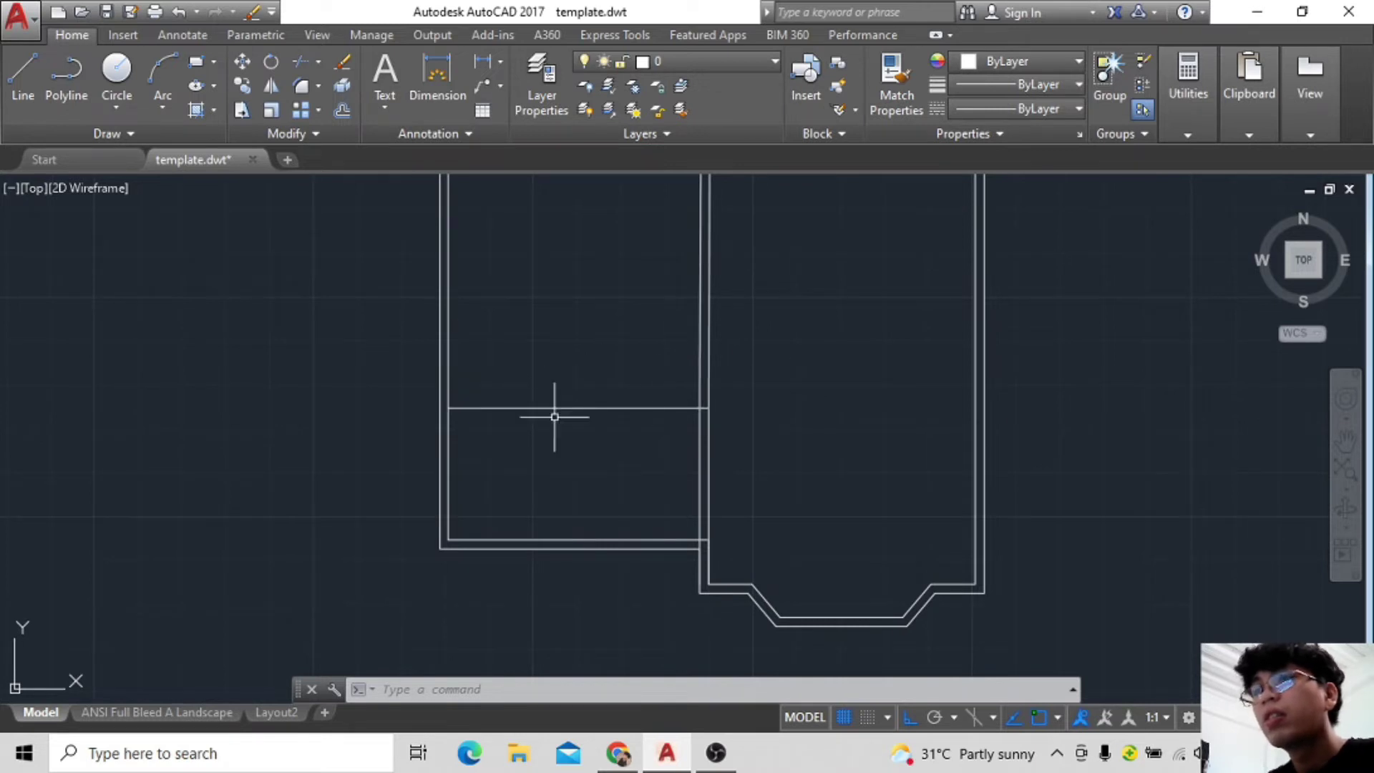
# Offset the horizontal cross wall by 0.5, then undo it as too wide.
pyautogui.write('o')
pyautogui.press('Return')
pyautogui.click(633, 397)
pyautogui.click(572, 409)
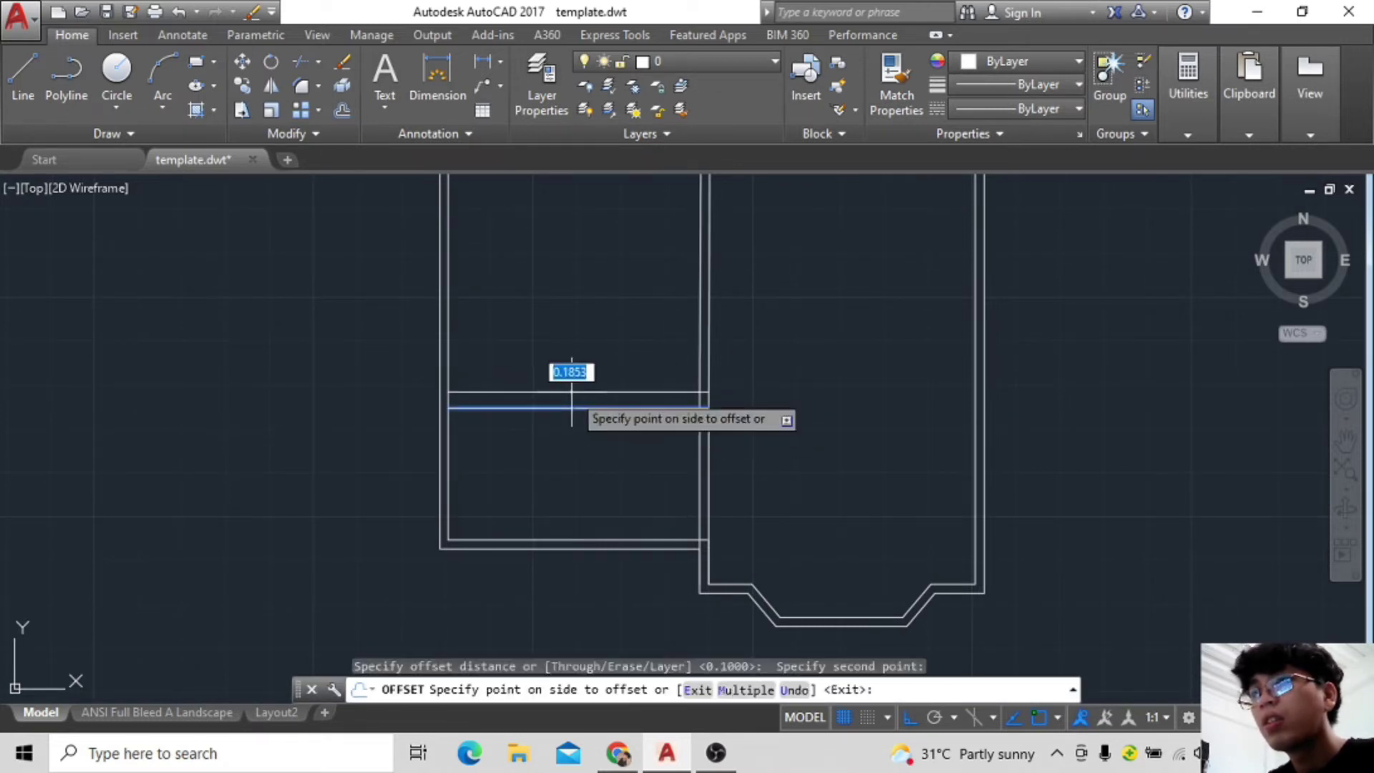
pyautogui.press('Return')
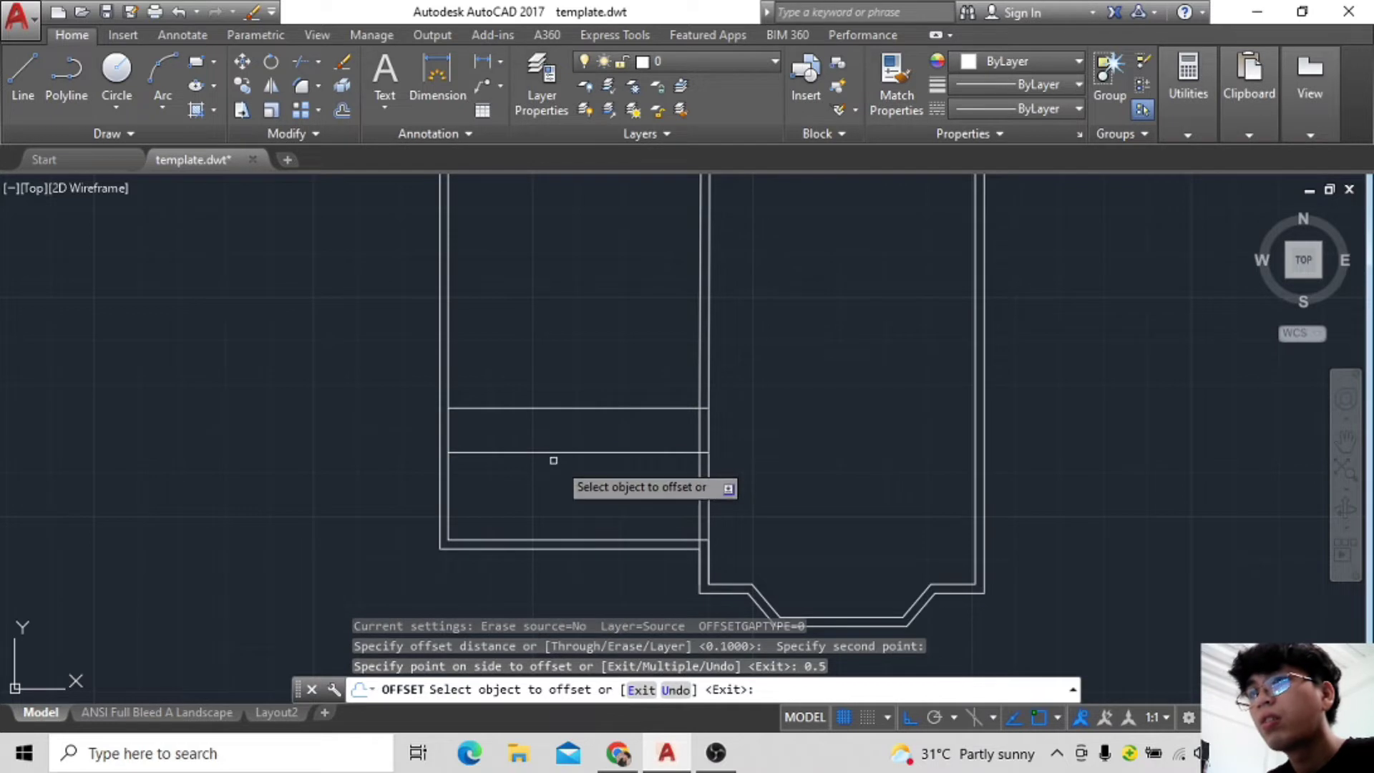
pyautogui.hotkey('ctrl', 'z')
# Offset the cross wall 0.1 downward to make it a double line.
pyautogui.click(590, 407)
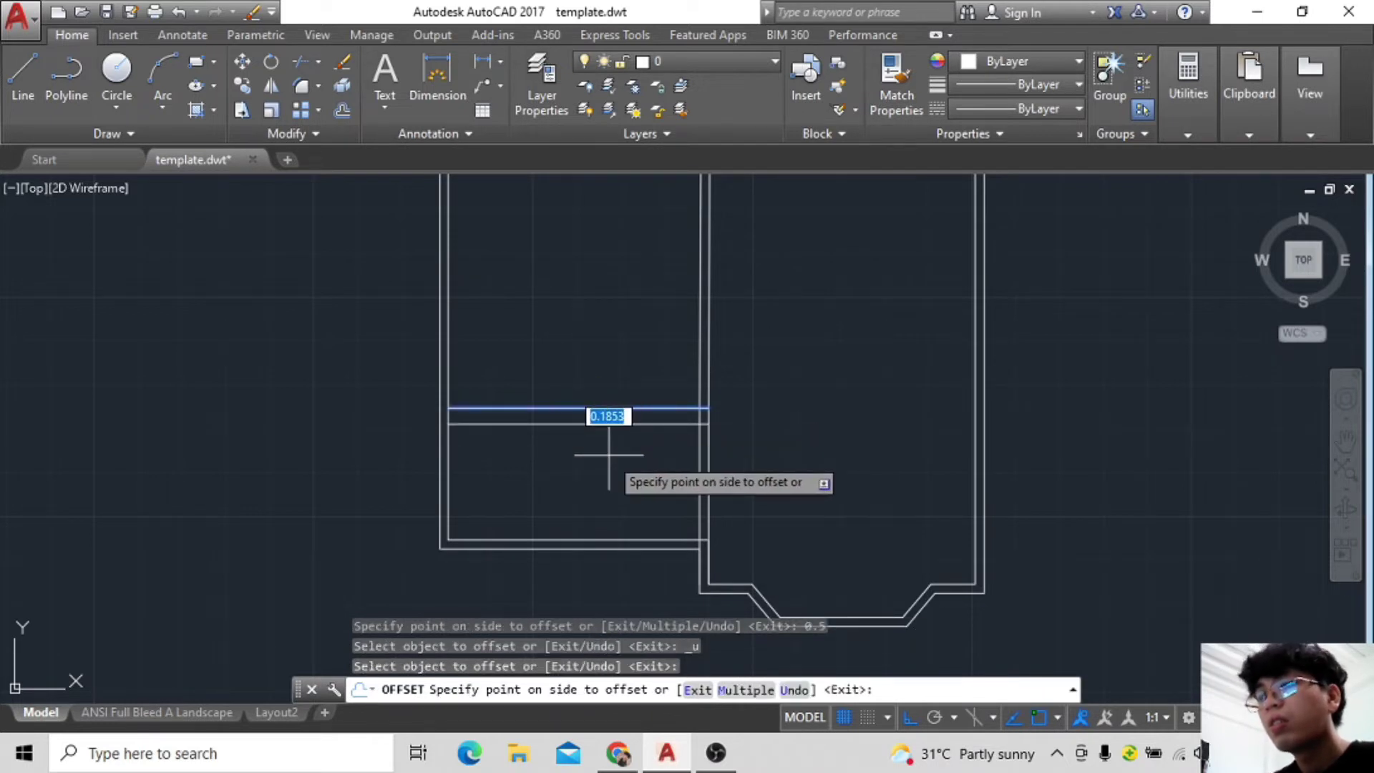
pyautogui.write('0.1')
pyautogui.press('Return')
pyautogui.scroll(2, 552, 445)
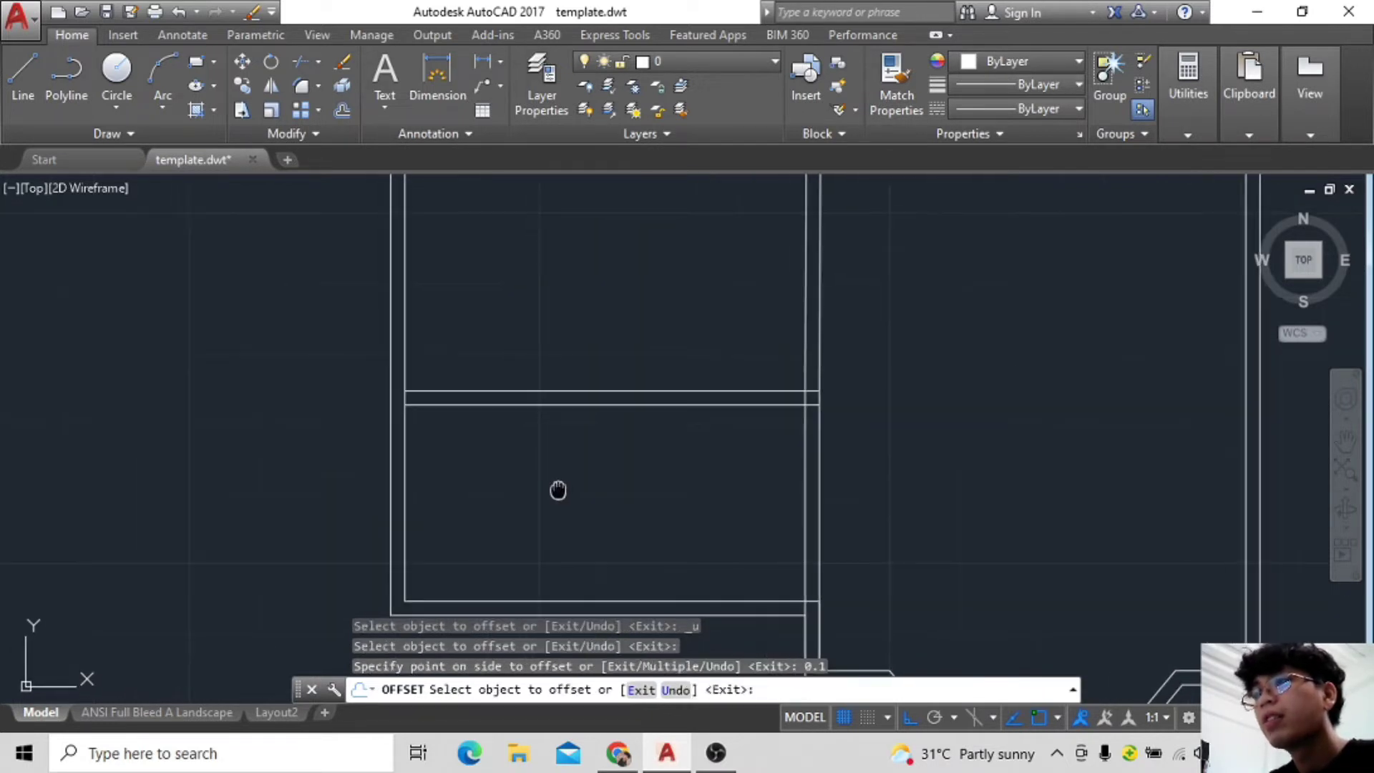
pyautogui.scroll(-2, 493, 480)
pyautogui.scroll(2, 503, 439)
pyautogui.scroll(-3, 751, 509)
pyautogui.moveTo(751, 508)
pyautogui.mouseDown(button='middle')
pyautogui.moveTo(778, 373)
pyautogui.moveTo(767, 387)
pyautogui.mouseUp(button='middle')
# Add a 10.0 vertical dimension along the right outer wall, top to bottom corner.
pyautogui.click(182, 35)
pyautogui.click(336, 78)
pyautogui.click(735, 213)
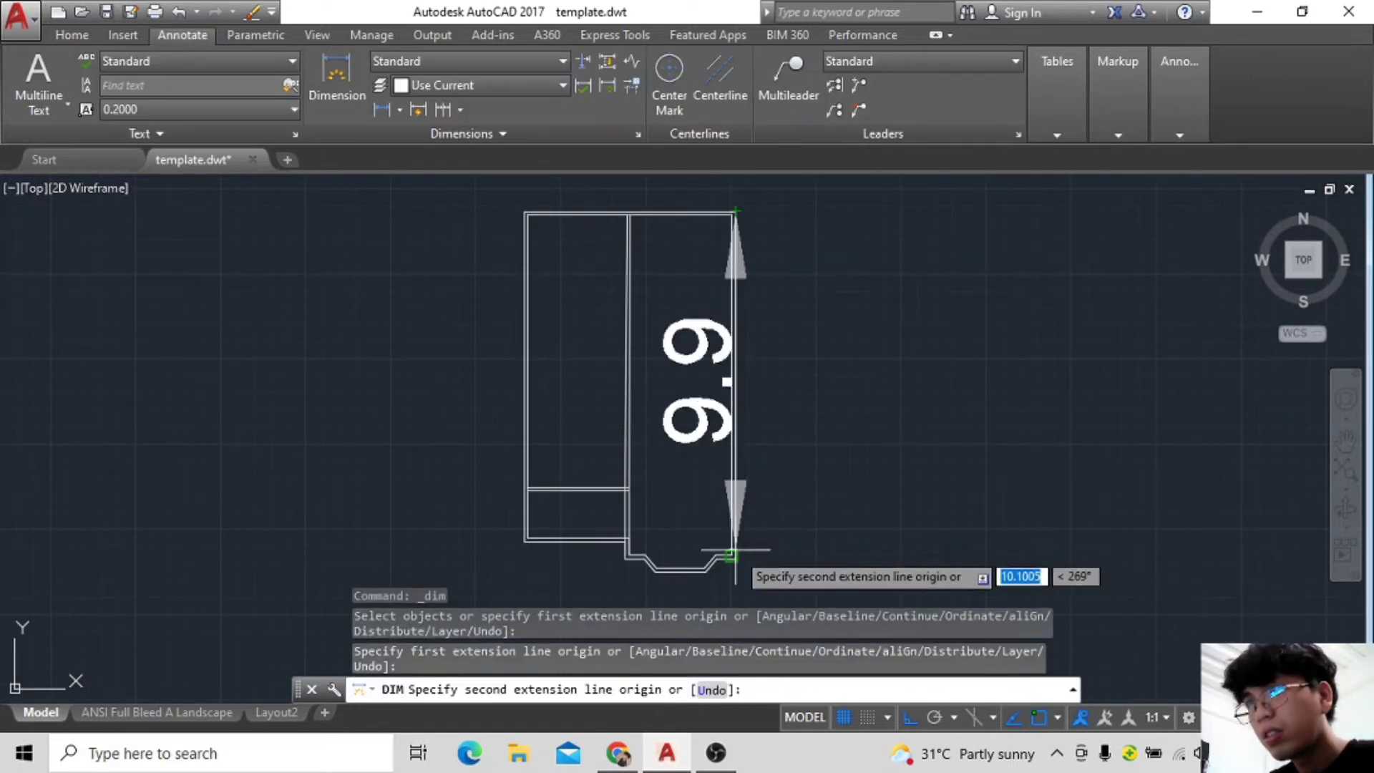
pyautogui.scroll(5, 743, 559)
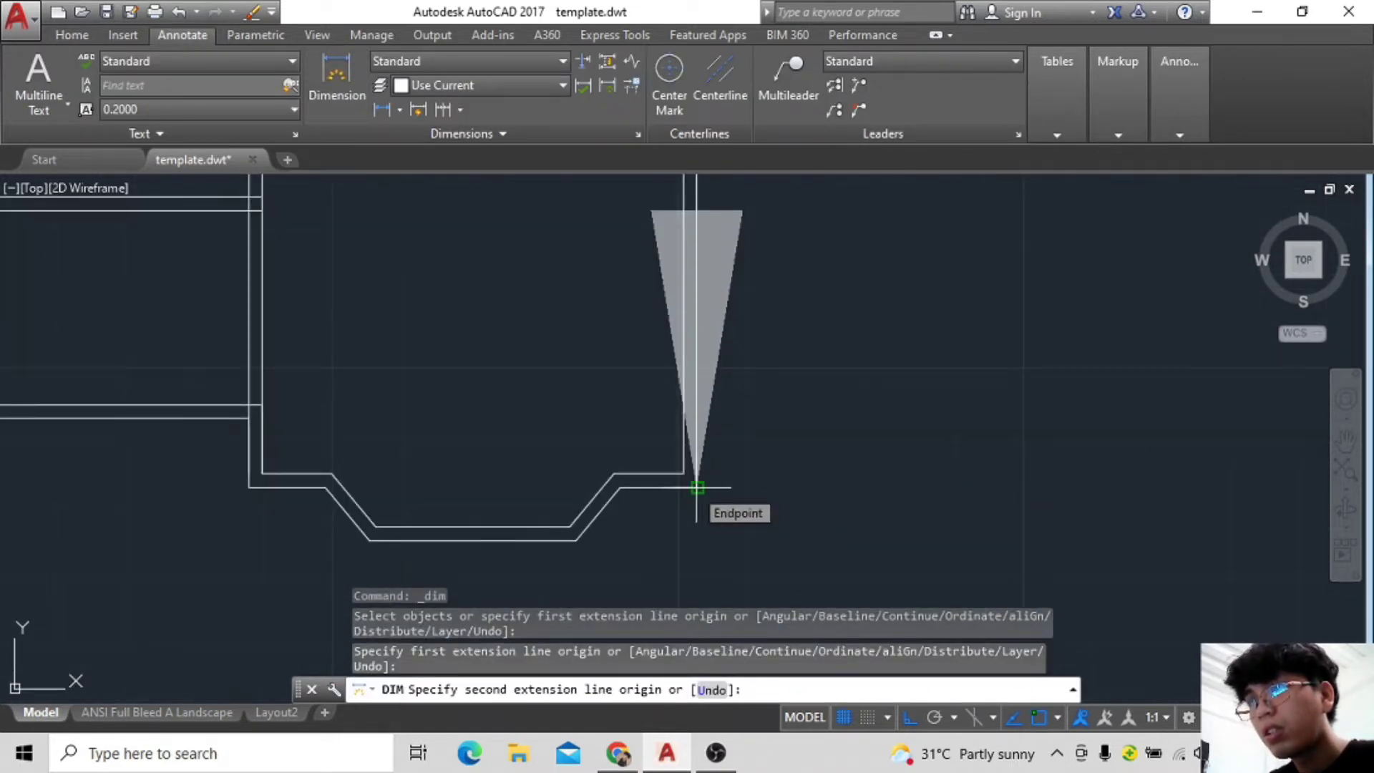
pyautogui.press('Escape')
pyautogui.scroll(-5, 711, 426)
pyautogui.moveTo(764, 374); pyautogui.dragTo(759, 501, button='middle')
pyautogui.press('space')
pyautogui.click(707, 224)
pyautogui.moveTo(658, 362); pyautogui.dragTo(628, 229, button='middle')
pyautogui.scroll(3, 681, 482)
pyautogui.click(723, 491)
pyautogui.click(780, 490)
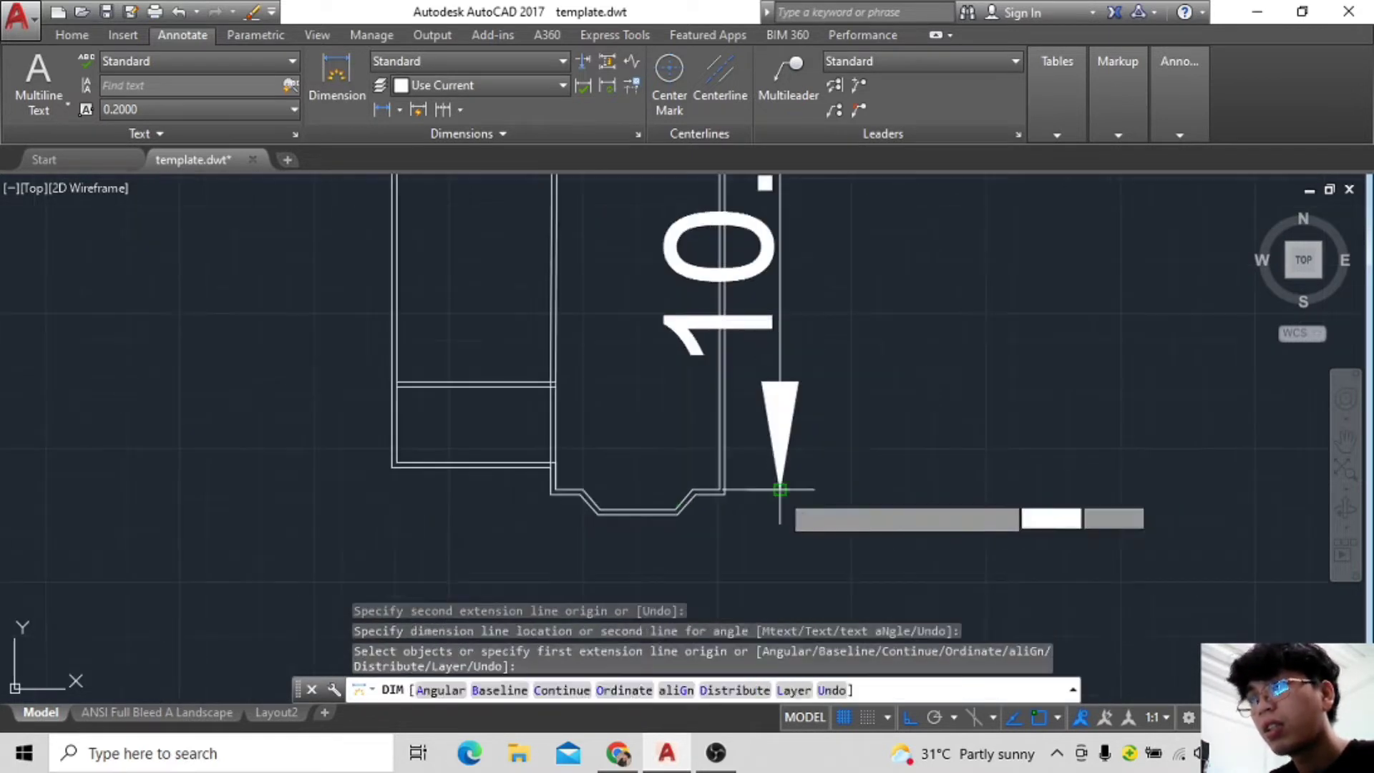
pyautogui.scroll(-3, 780, 490)
pyautogui.scroll(2, 804, 389)
# Compute 10 ÷ 3 in Windows Calculator and return to the drawing.
pyautogui.click(233, 753)
pyautogui.write('cal')
pyautogui.click(236, 288)
pyautogui.write('10/')
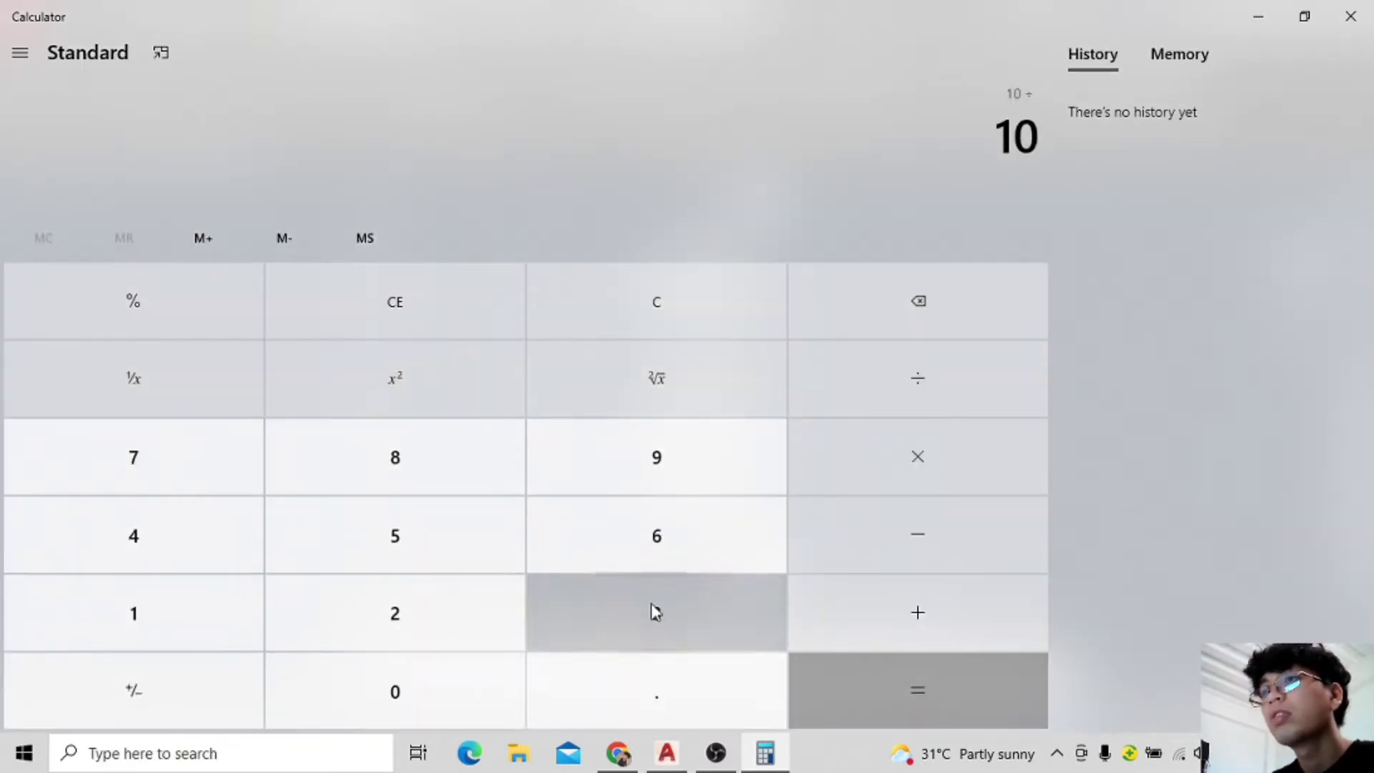
pyautogui.click(655, 612)
pyautogui.press('Return')
pyautogui.click(1264, 15)
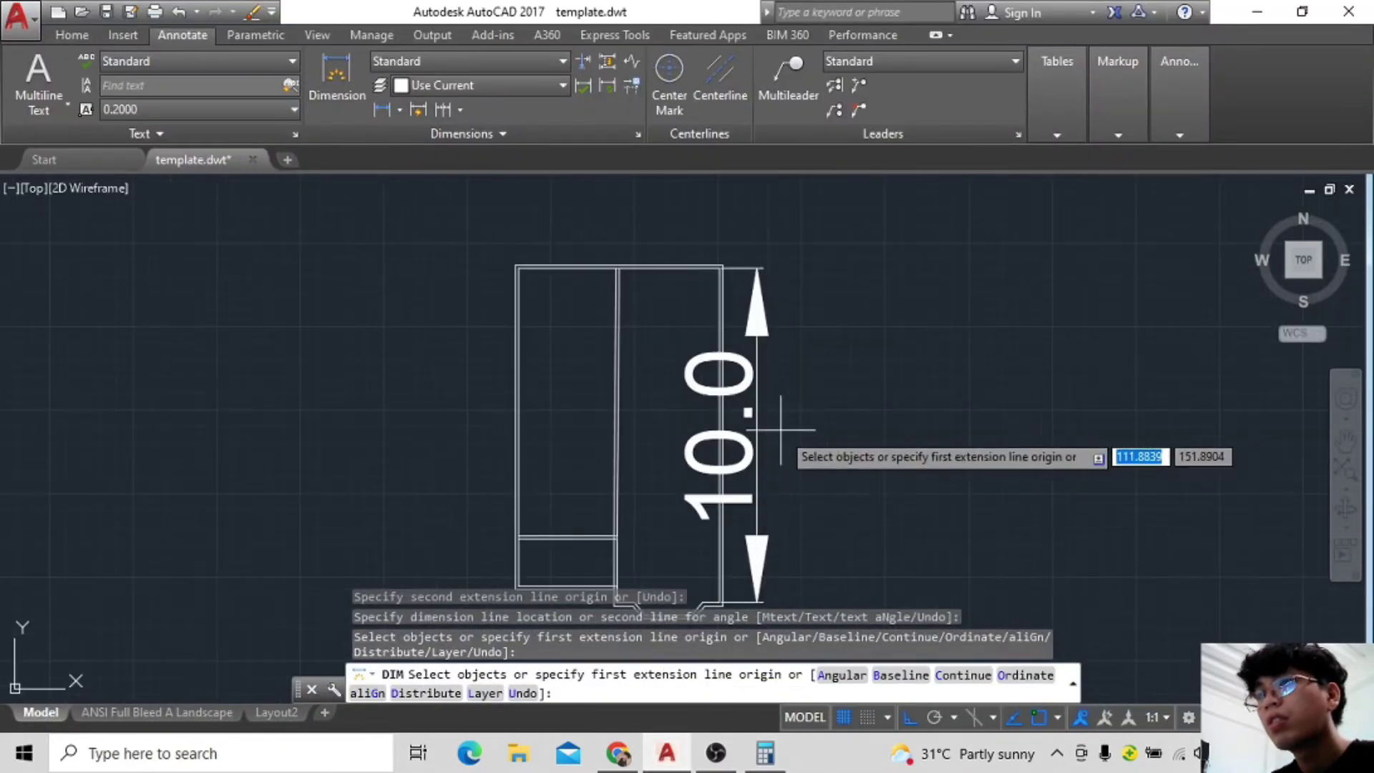
# Delete the unwanted 10.0 dimension.
pyautogui.press('Escape')
pyautogui.click(756, 421)
pyautogui.press('Delete')
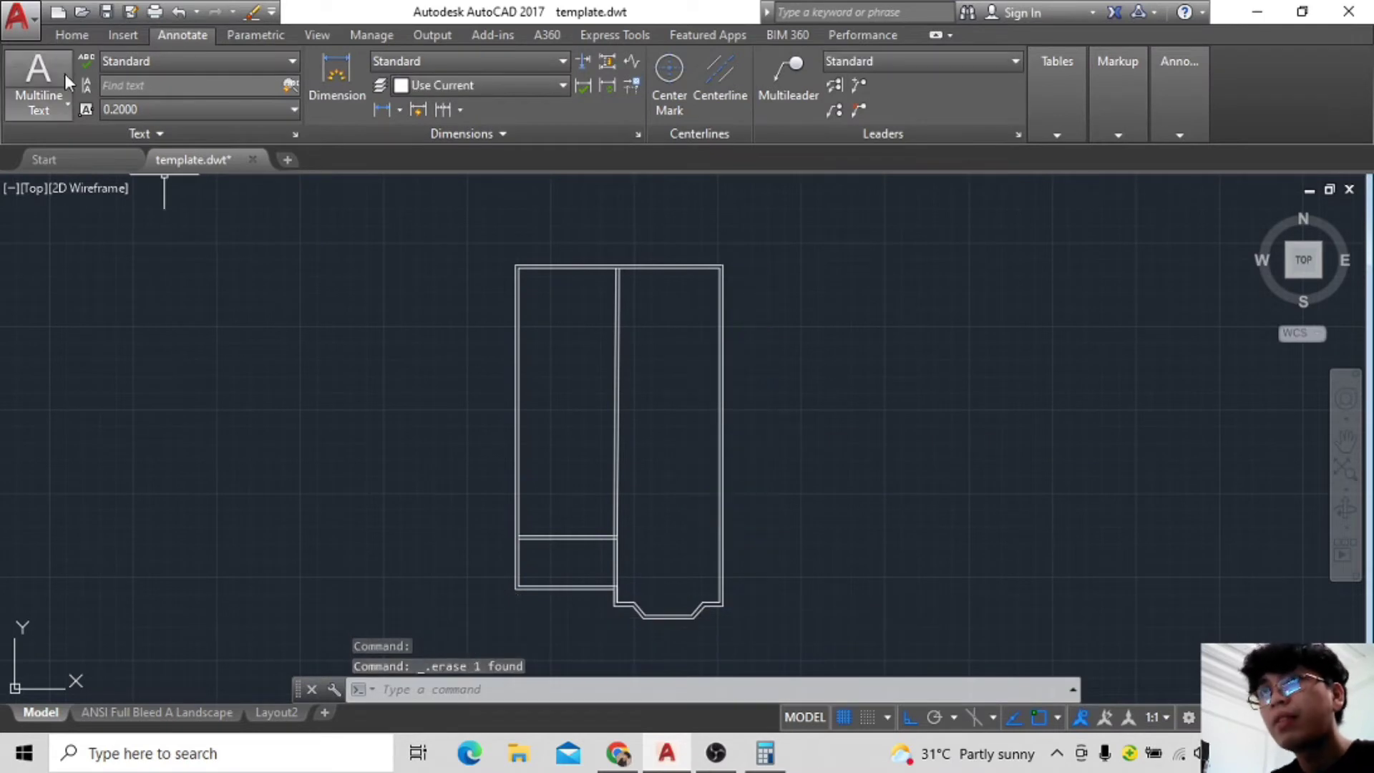
# Try a 3.3-long line, then cancel it.
pyautogui.click(71, 35)
pyautogui.click(22, 75)
pyautogui.scroll(2, 725, 473)
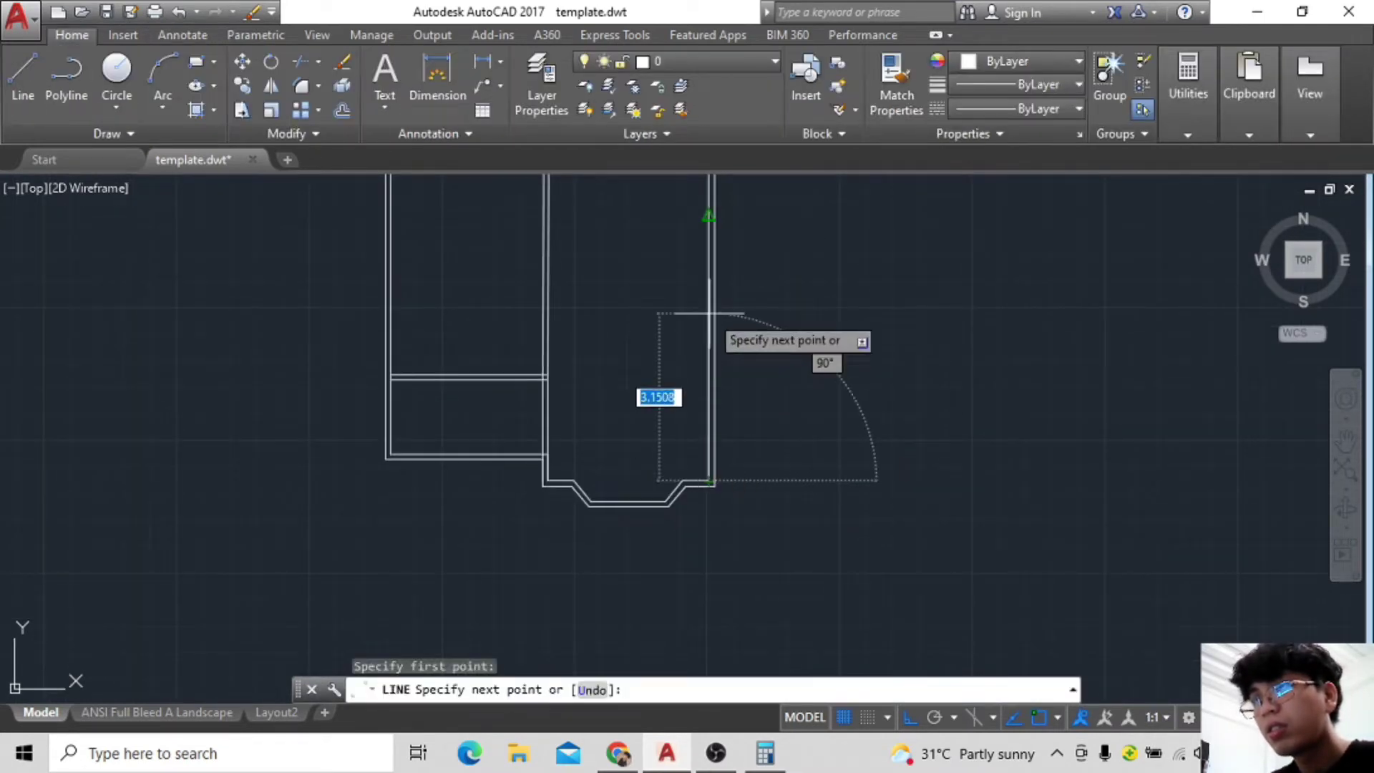
pyautogui.press('Return')
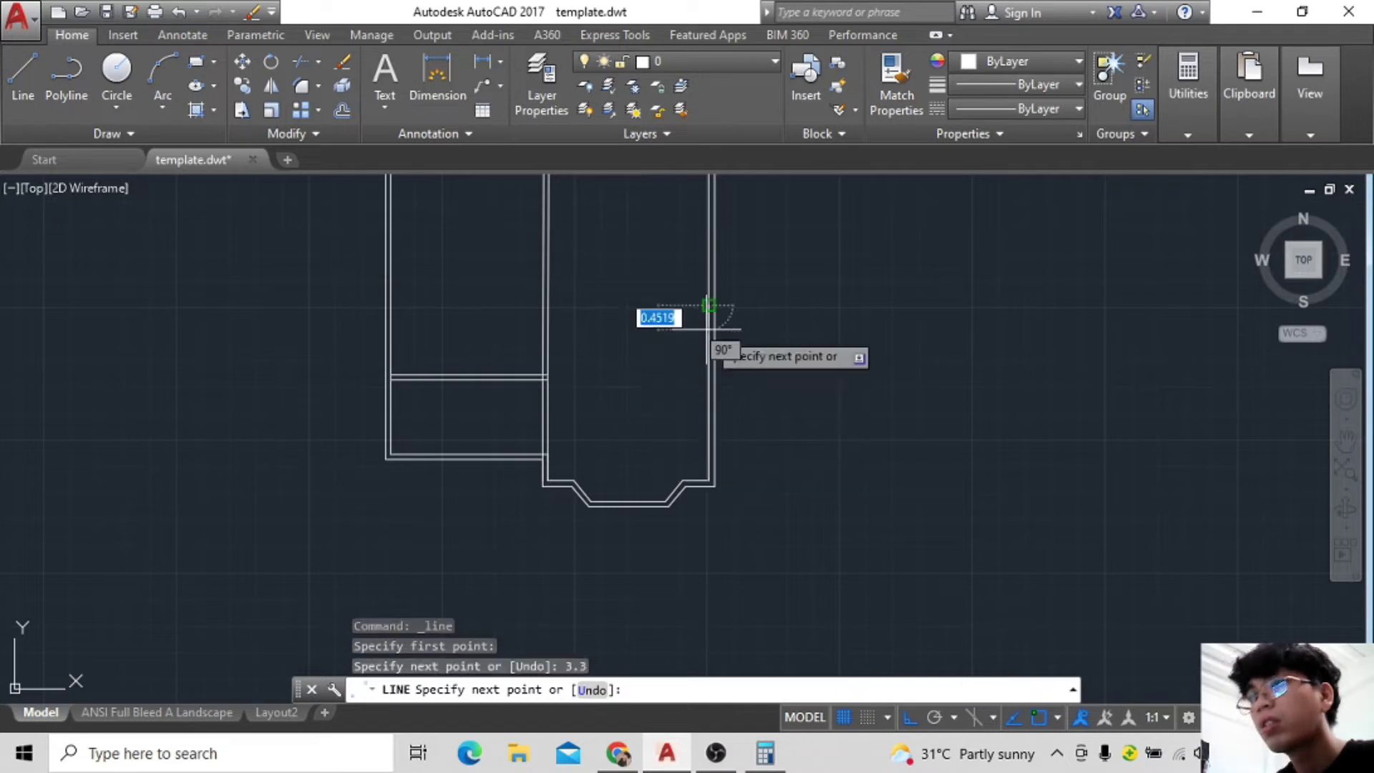
pyautogui.scroll(4, 555, 307)
pyautogui.scroll(-4, 533, 307)
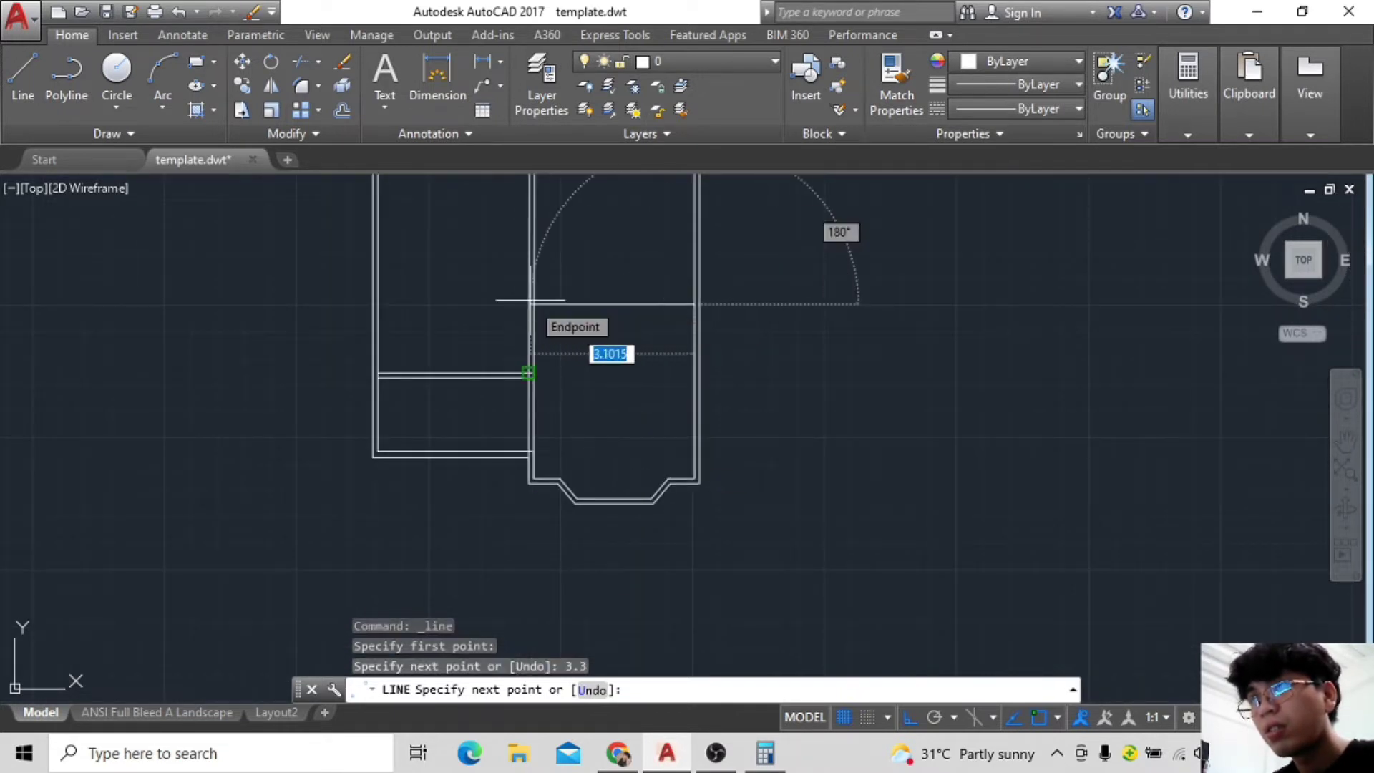
pyautogui.press('Escape')
pyautogui.scroll(3, 565, 307)
# Draw a 3.3 door leaf starting from the inner wall corner.
pyautogui.click(22, 72)
pyautogui.scroll(3, 630, 523)
pyautogui.scroll(2, 558, 494)
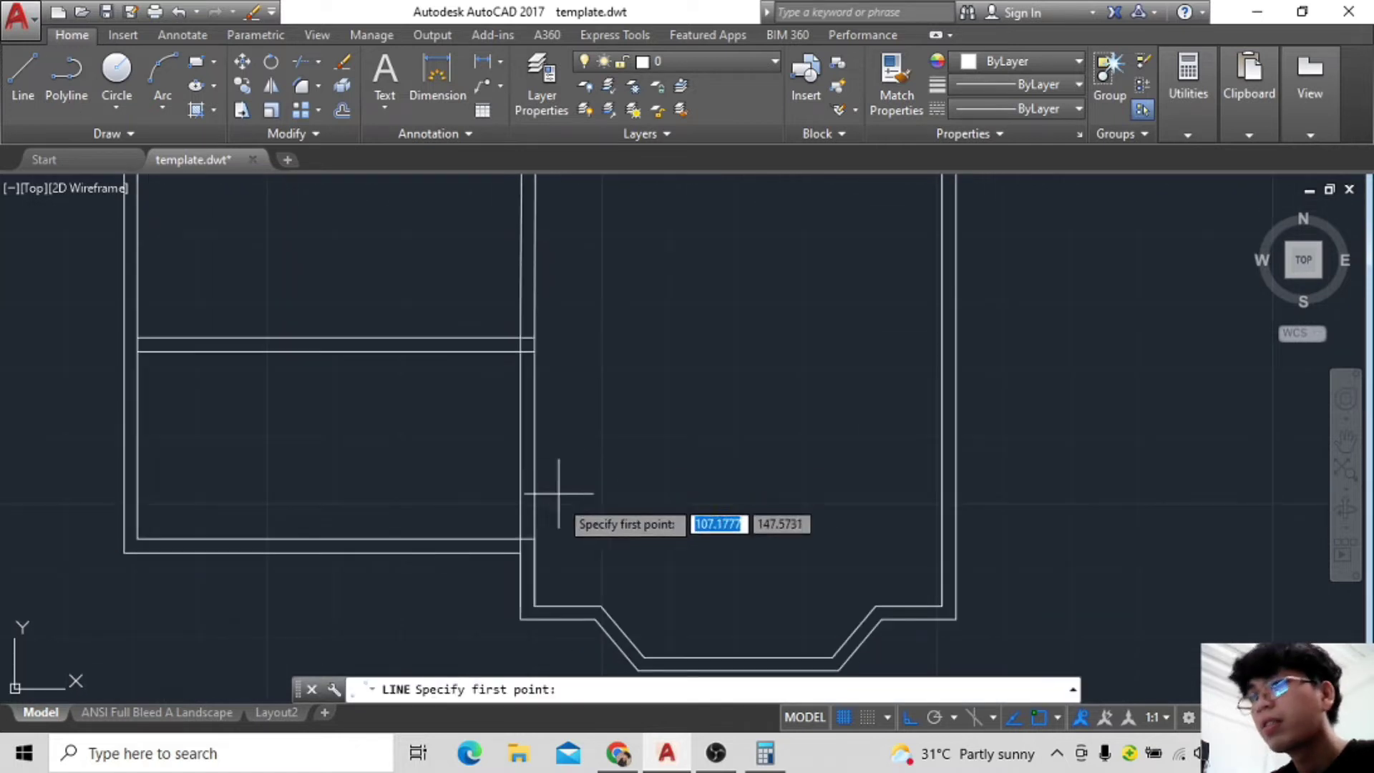
pyautogui.click(534, 606)
pyautogui.write('3.3')
pyautogui.press('Return')
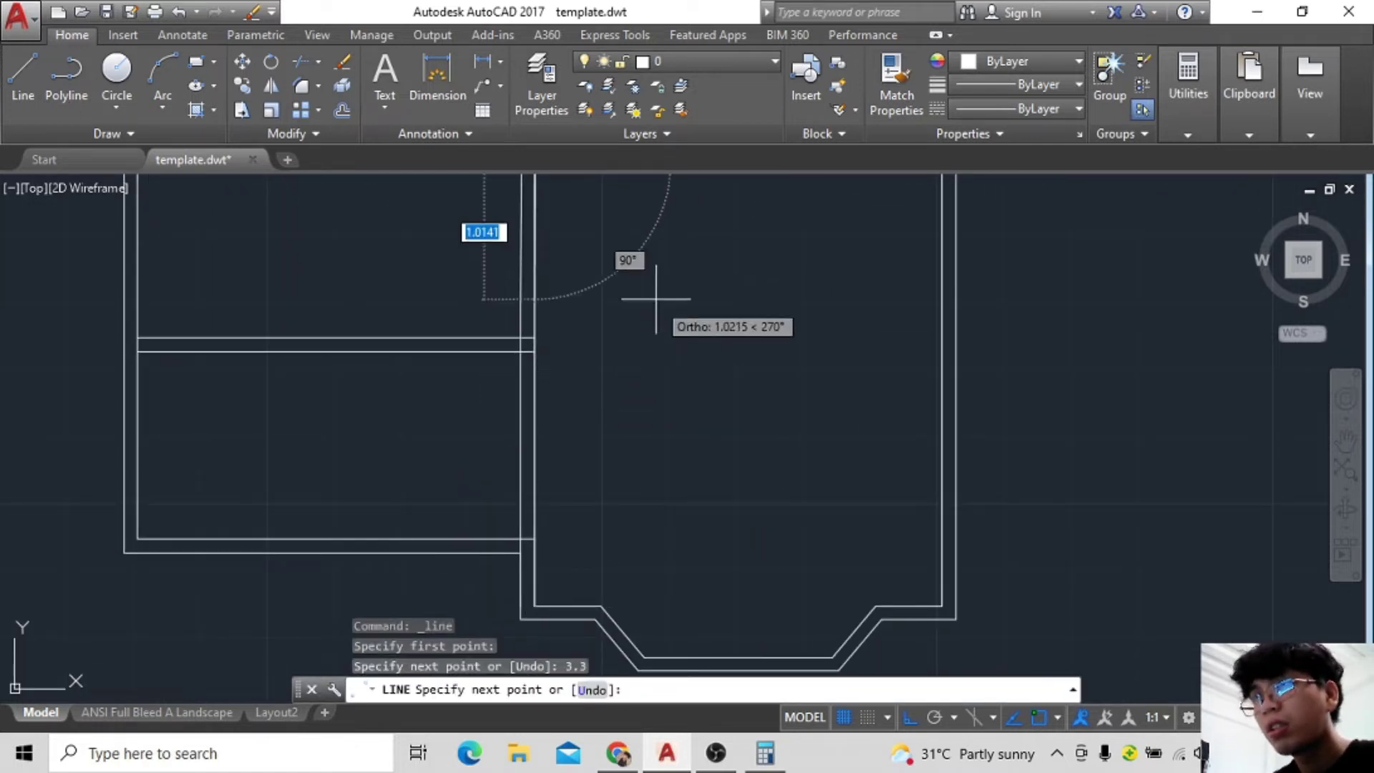
pyautogui.moveTo(655, 299); pyautogui.dragTo(625, 517, button='middle')
pyautogui.click(910, 382)
pyautogui.press('Escape')
# Draw a 3.3 door leaf from the next opening corner.
pyautogui.scroll(-3, 785, 383)
pyautogui.scroll(-1, 801, 483)
pyautogui.scroll(-2, 807, 430)
pyautogui.scroll(2, 787, 465)
pyautogui.write('l')
pyautogui.press('Return')
pyautogui.click(768, 567)
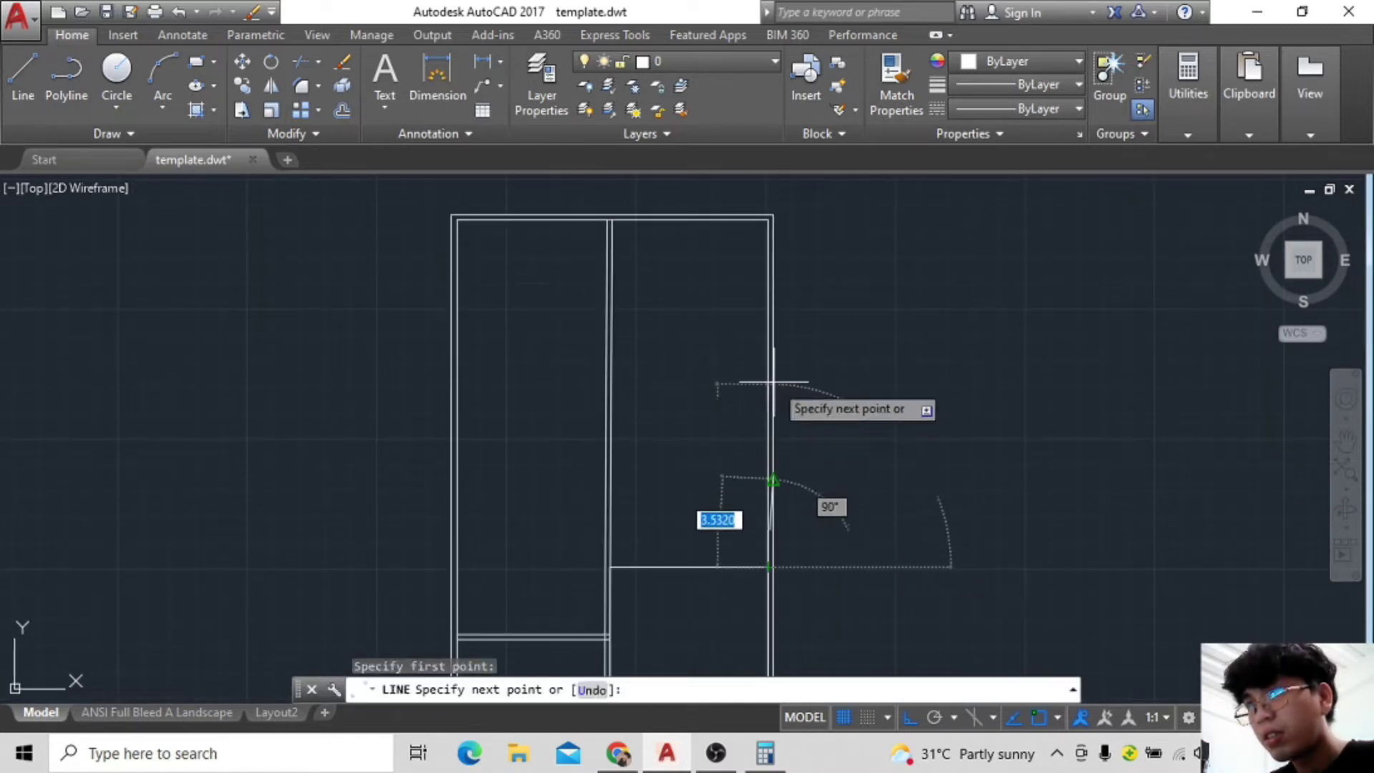
pyautogui.scroll(2, 760, 389)
pyautogui.press('Return')
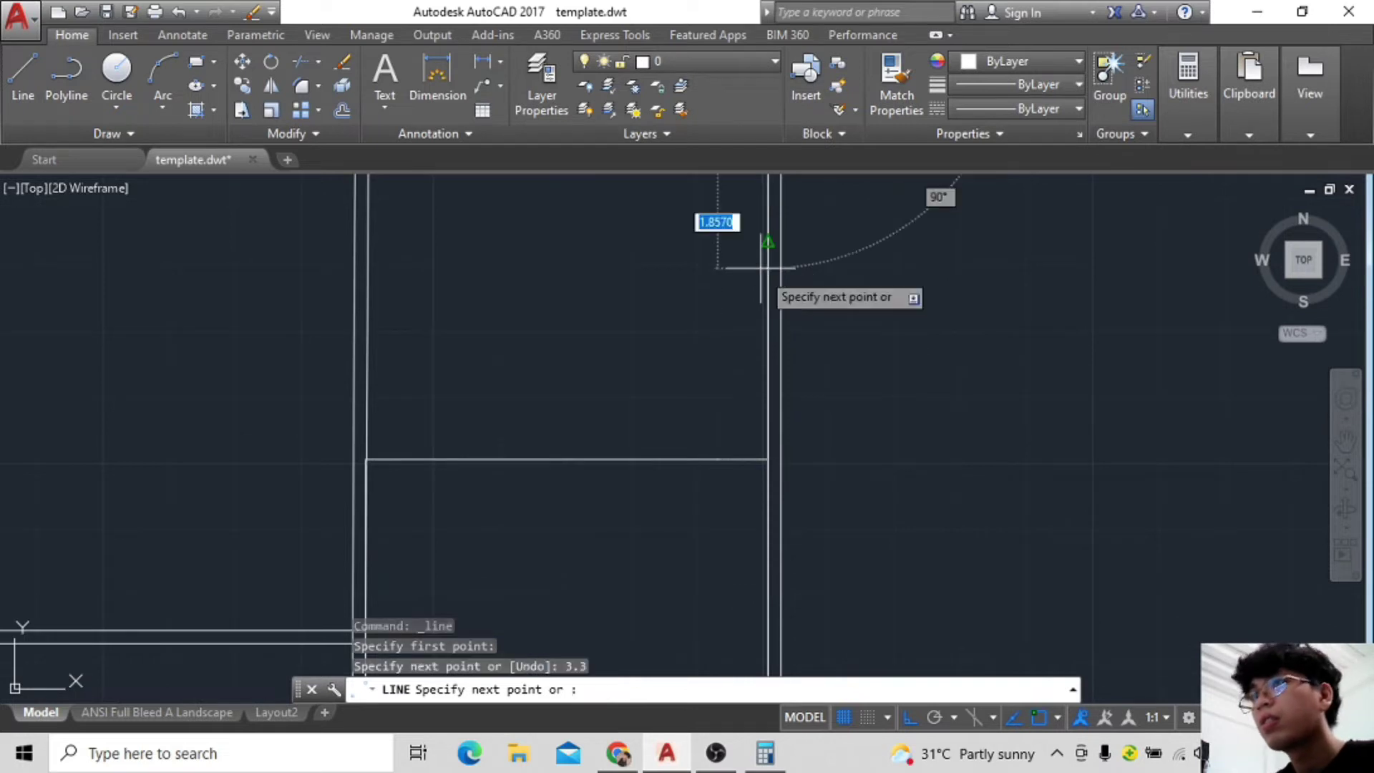
pyautogui.scroll(-3, 715, 258)
pyautogui.press('Escape')
# Draw a 3.3 door leaf from the door's bottom endpoint toward the opposite wall.
pyautogui.press('Return')
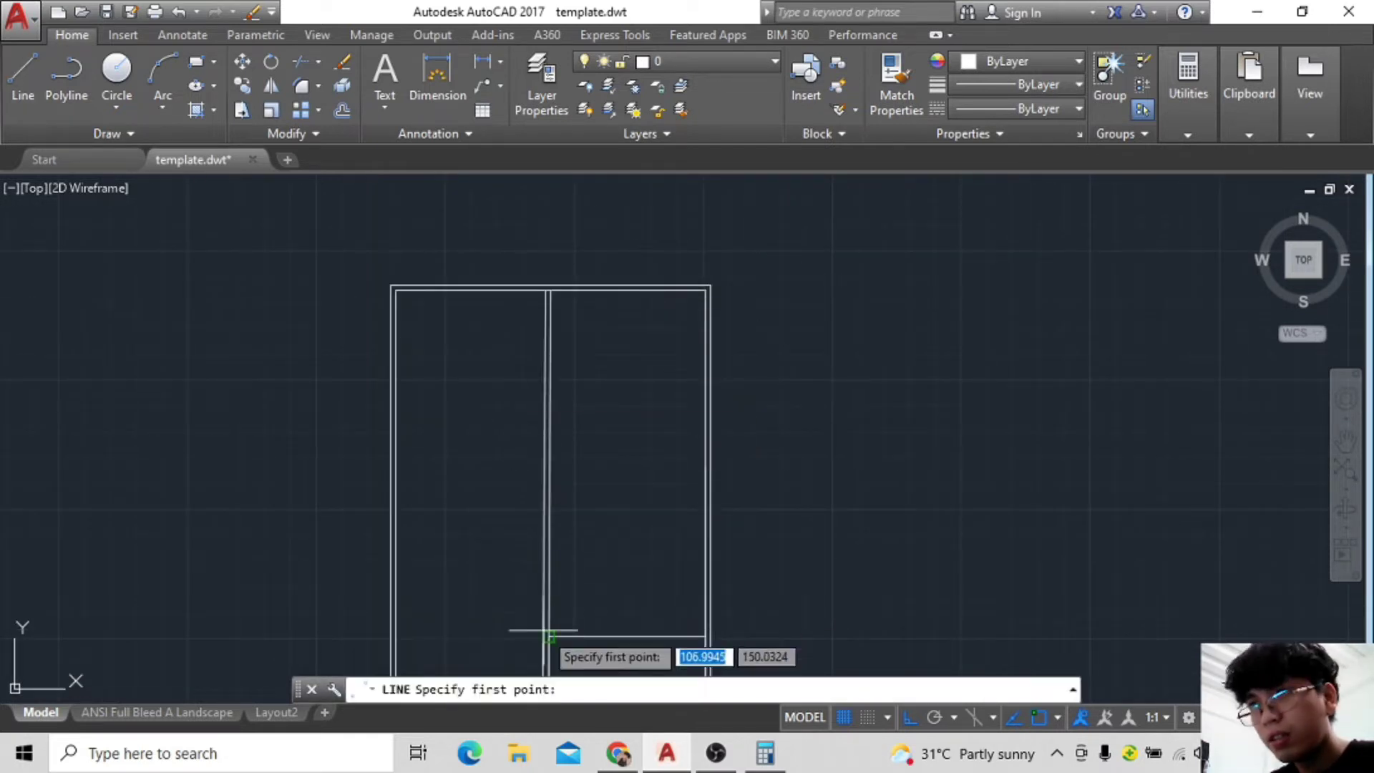
pyautogui.click(550, 635)
pyautogui.write('3.3')
pyautogui.press('Return')
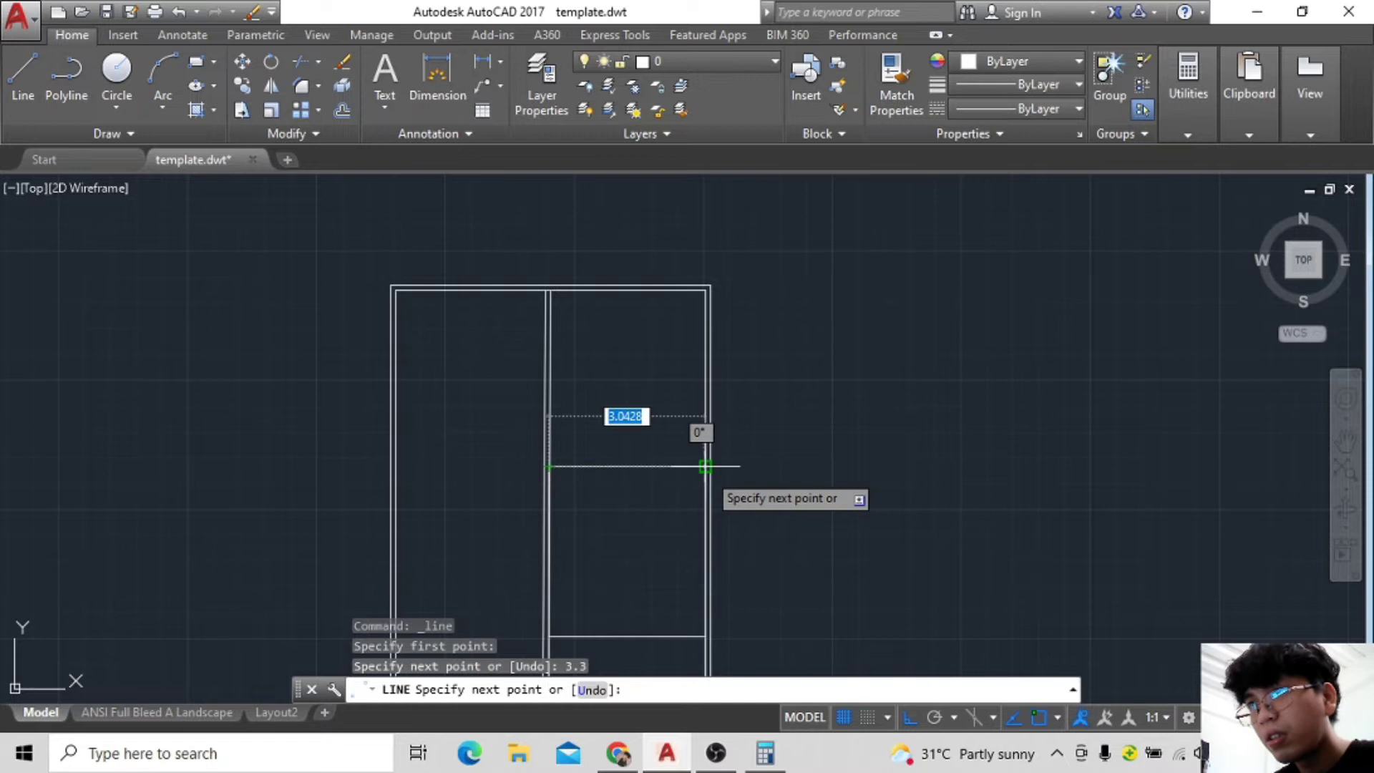
pyautogui.click(705, 467)
pyautogui.press('Escape')
pyautogui.scroll(2, 644, 465)
pyautogui.scroll(2, 580, 537)
pyautogui.scroll(2, 628, 394)
pyautogui.scroll(-2, 628, 394)
# Erase the unwanted vertical line and the stray wall line.
pyautogui.click(542, 308)
pyautogui.moveTo(705, 392); pyautogui.dragTo(609, 557, button='middle')
pyautogui.scroll(-2, 607, 277)
pyautogui.press('Delete')
pyautogui.scroll(2, 645, 491)
pyautogui.scroll(2, 604, 325)
pyautogui.scroll(-1, 511, 309)
pyautogui.scroll(3, 511, 309)
pyautogui.scroll(-2, 715, 380)
pyautogui.press('Delete')
pyautogui.scroll(2, 623, 460)
pyautogui.scroll(-2, 764, 386)
pyautogui.scroll(-1, 661, 388)
pyautogui.scroll(2, 609, 430)
# Draw another 3.3-long door leaf line.
pyautogui.write('l')
pyautogui.press('Return')
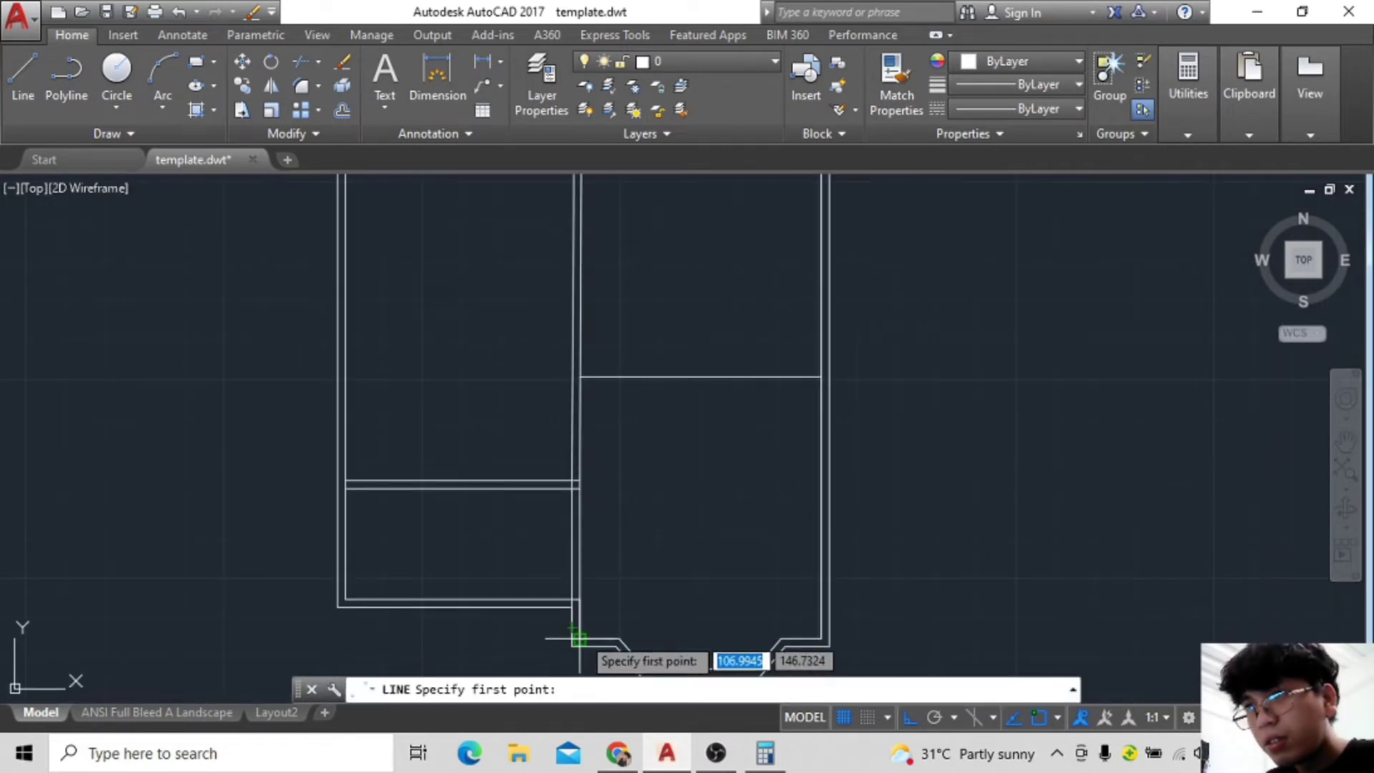
pyautogui.scroll(5, 578, 638)
pyautogui.write('3.3')
pyautogui.press('Return')
pyautogui.scroll(-3, 622, 343)
pyautogui.scroll(3, 630, 272)
pyautogui.scroll(2, 567, 279)
pyautogui.scroll(-3, 623, 415)
pyautogui.scroll(2, 688, 357)
pyautogui.scroll(2, 575, 364)
pyautogui.scroll(3, 575, 364)
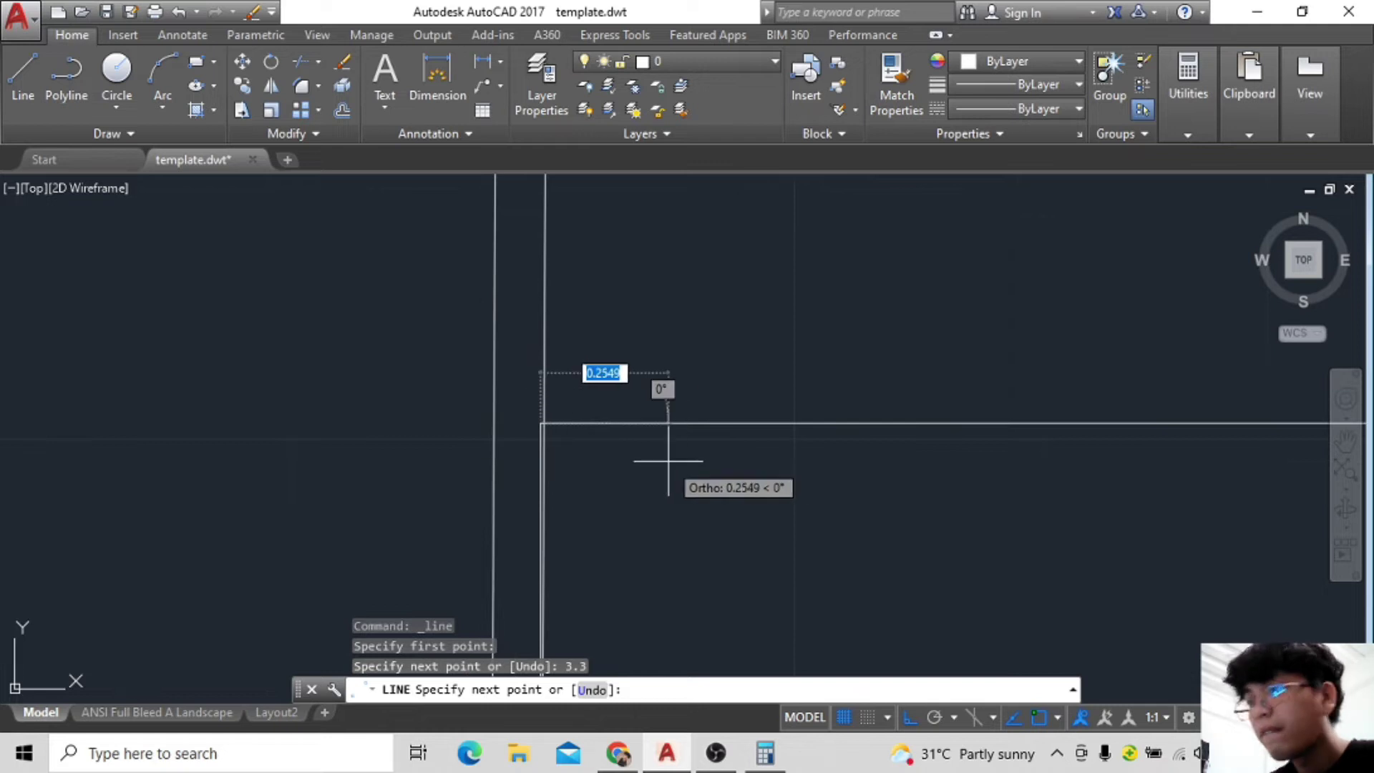
pyautogui.scroll(3, 615, 480)
# Erase the stray vertical line near the opening.
pyautogui.press('Escape')
pyautogui.scroll(-2, 547, 432)
pyautogui.click(622, 429)
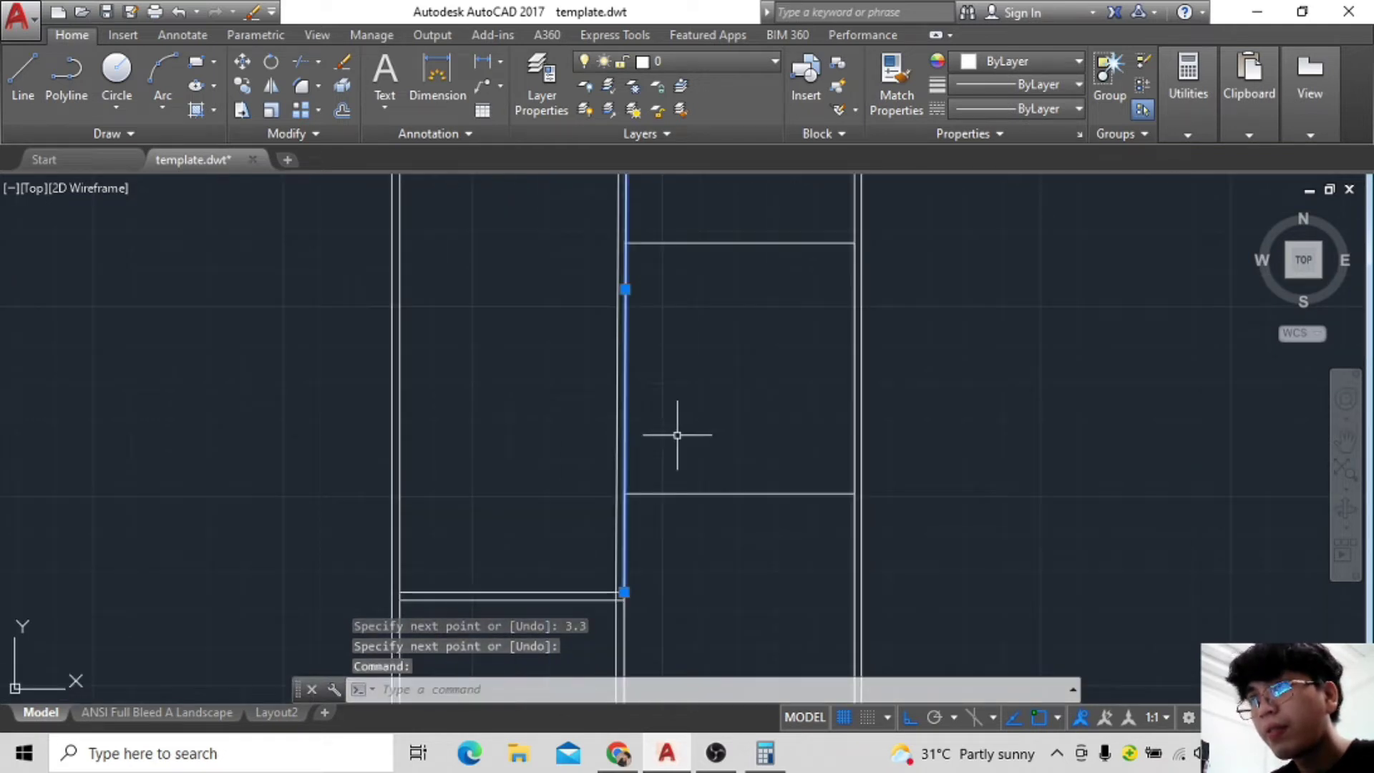
pyautogui.press('Delete')
pyautogui.scroll(-2, 675, 430)
pyautogui.scroll(4, 687, 458)
# Draw a 3.3 door leaf line.
pyautogui.write('l')
pyautogui.press('Return')
pyautogui.scroll(3, 614, 527)
pyautogui.scroll(2, 618, 466)
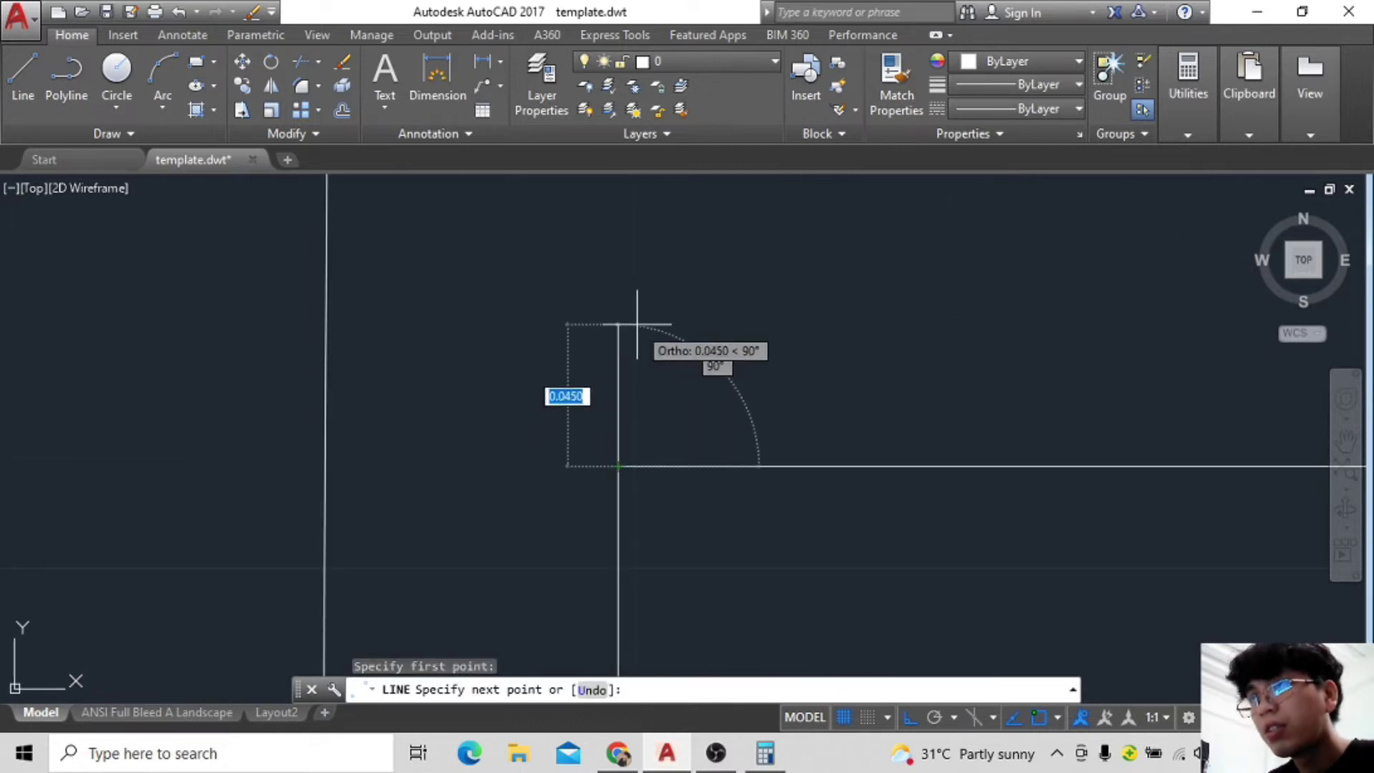
pyautogui.press('Return')
pyautogui.scroll(-2, 644, 358)
pyautogui.scroll(-2, 655, 458)
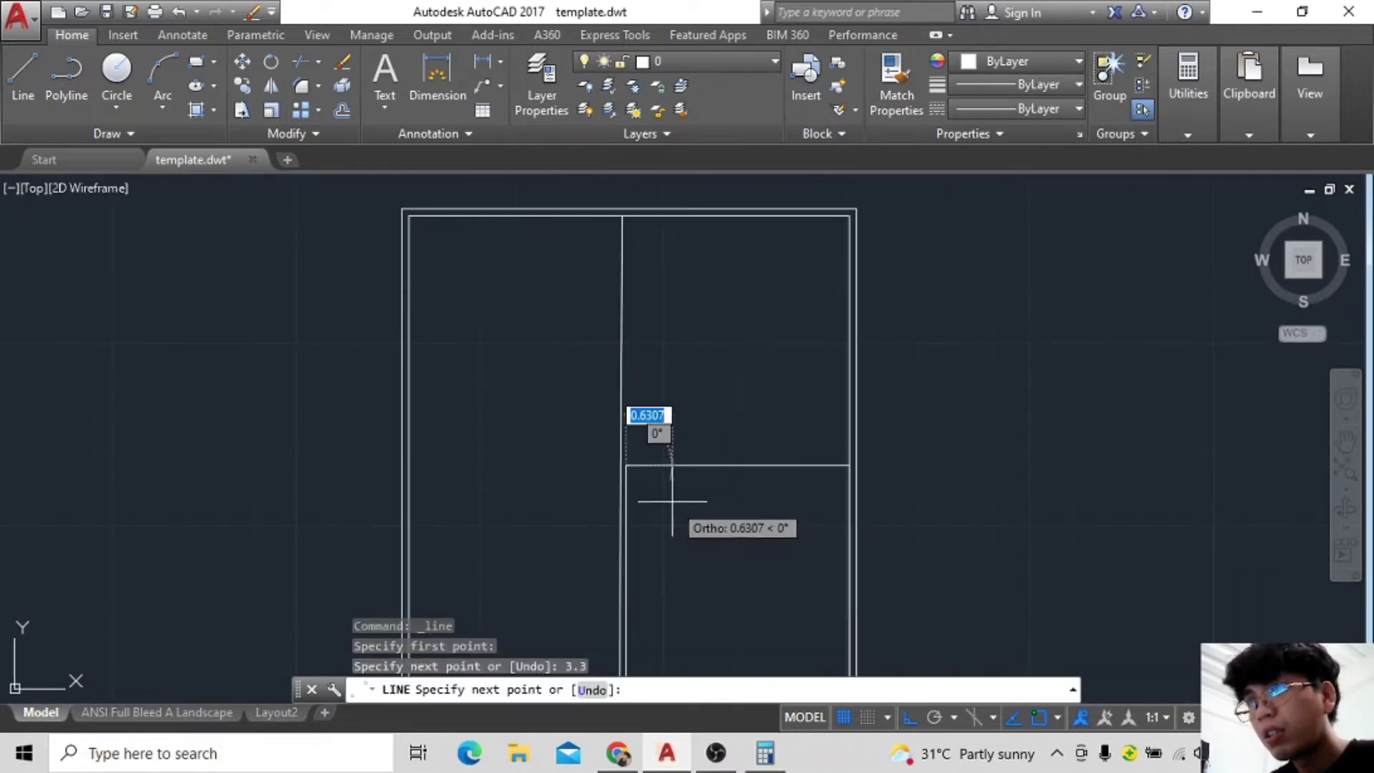
pyautogui.press('Return')
pyautogui.scroll(2, 685, 522)
pyautogui.scroll(2, 598, 429)
# Draw a 3.3 door leaf from the wall corner toward the top wall.
pyautogui.write('l')
pyautogui.press('Return')
pyautogui.click(574, 453)
pyautogui.moveTo(603, 238); pyautogui.dragTo(566, 366, button='middle')
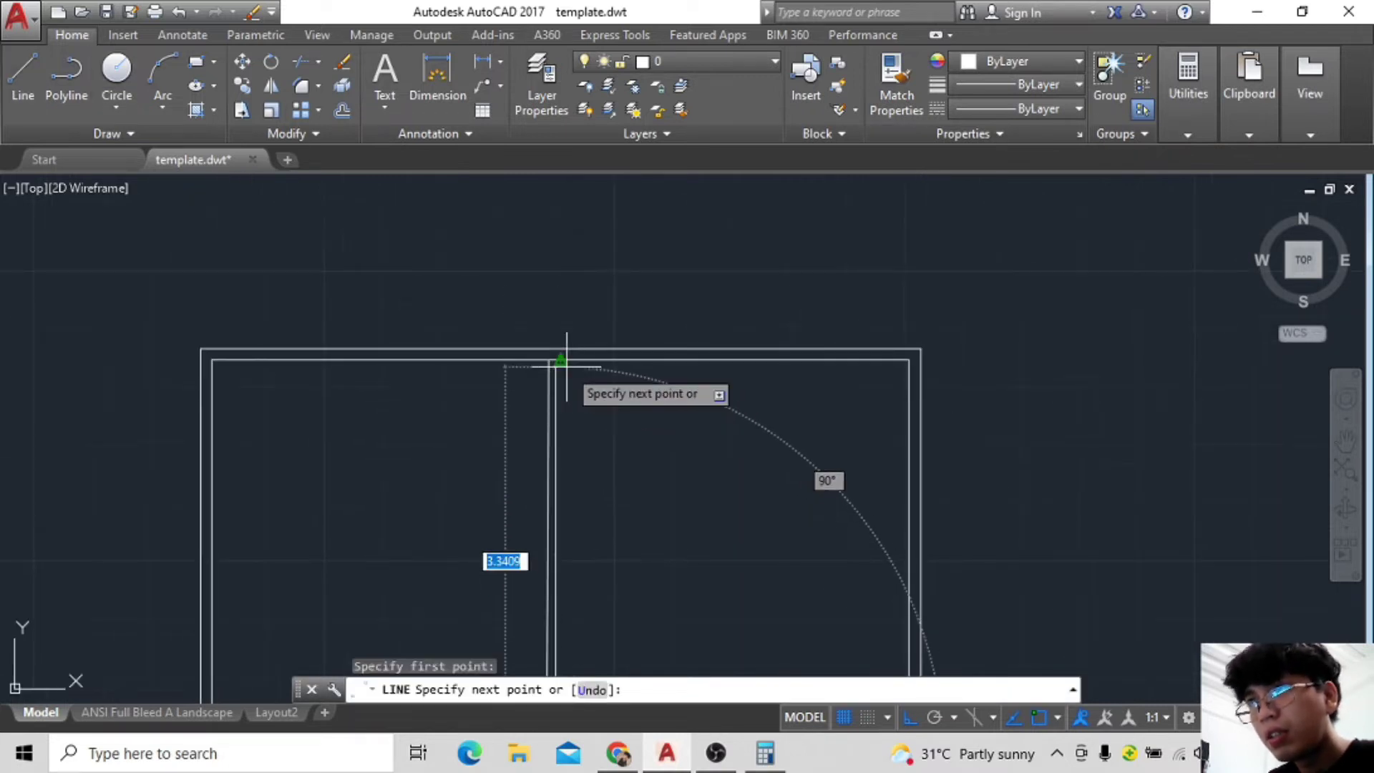
pyautogui.click(556, 262)
pyautogui.scroll(-5, 619, 254)
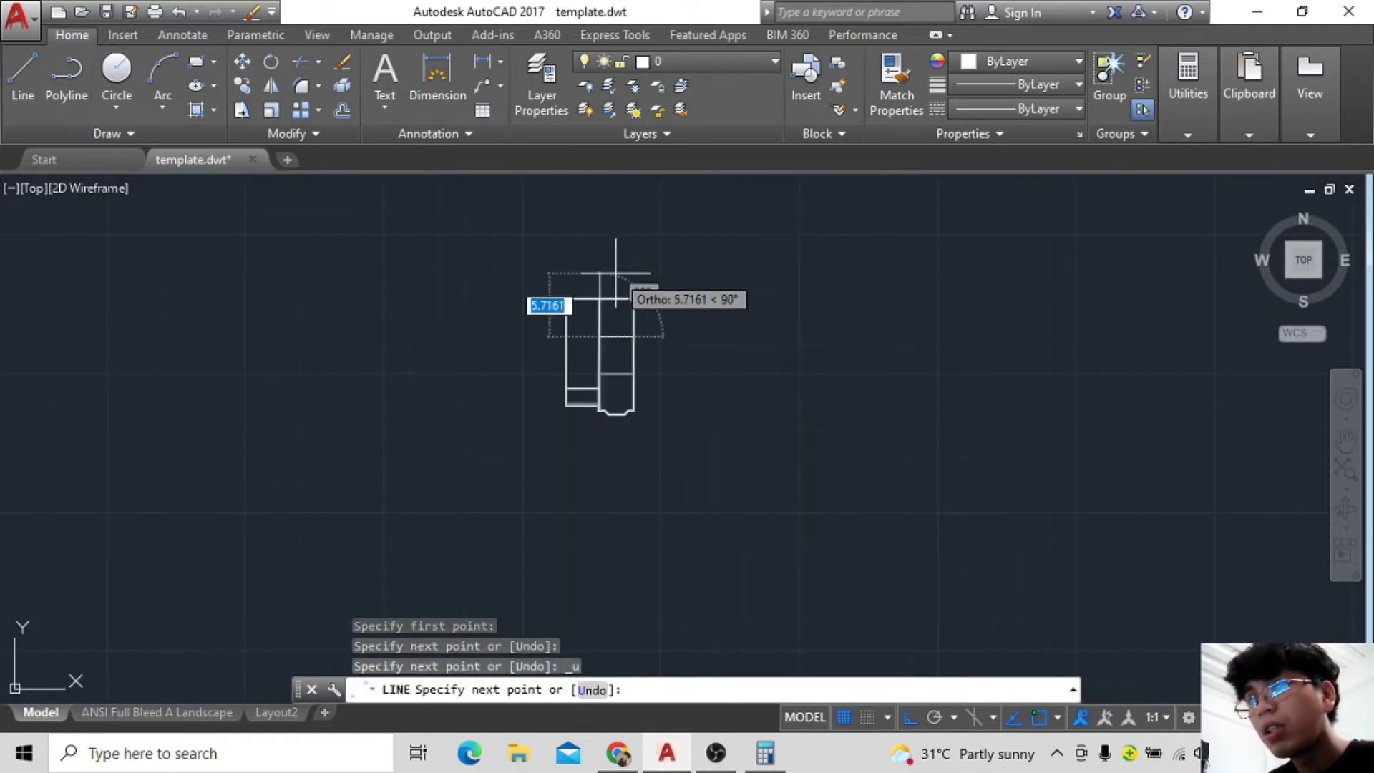
pyautogui.scroll(5, 614, 307)
pyautogui.scroll(3, 608, 401)
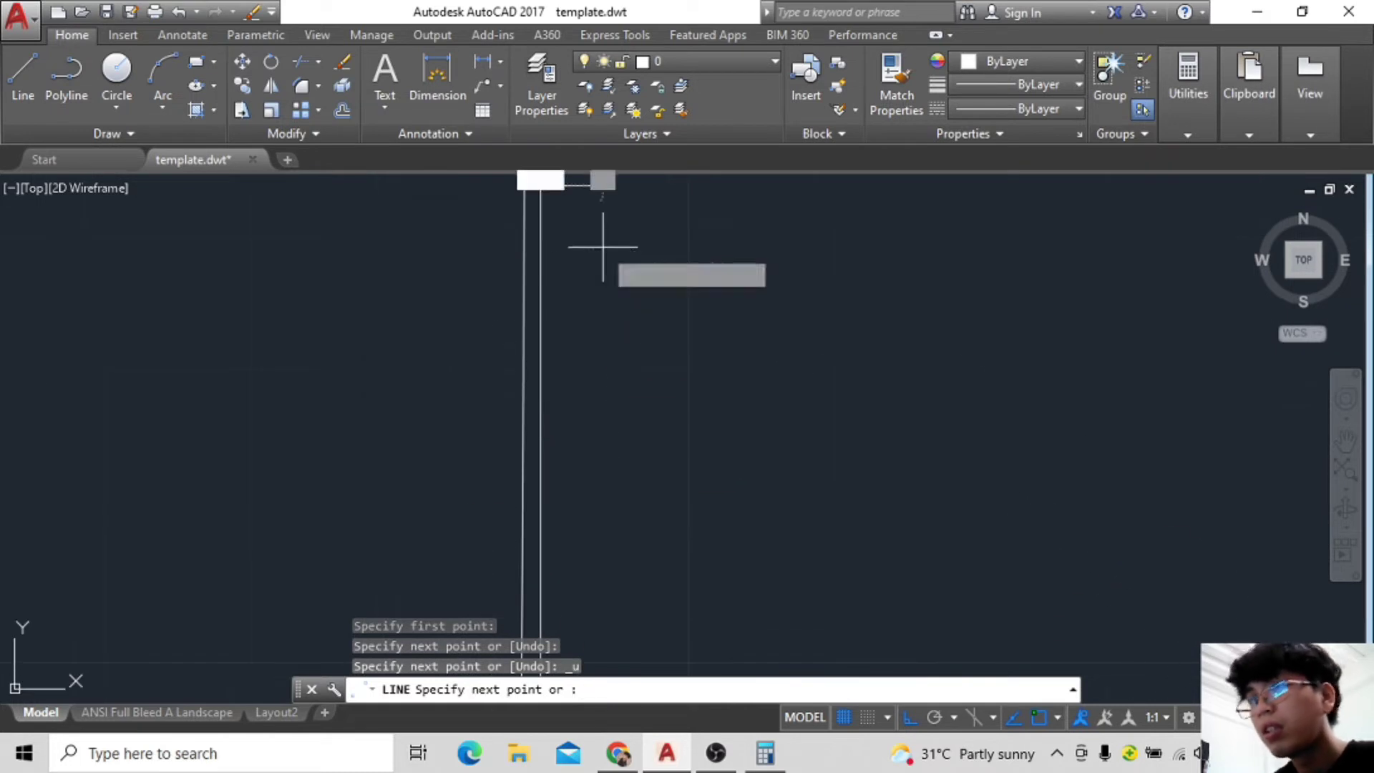
pyautogui.write('3.3')
pyautogui.press('Return')
pyautogui.scroll(-5, 605, 367)
pyautogui.scroll(2, 648, 465)
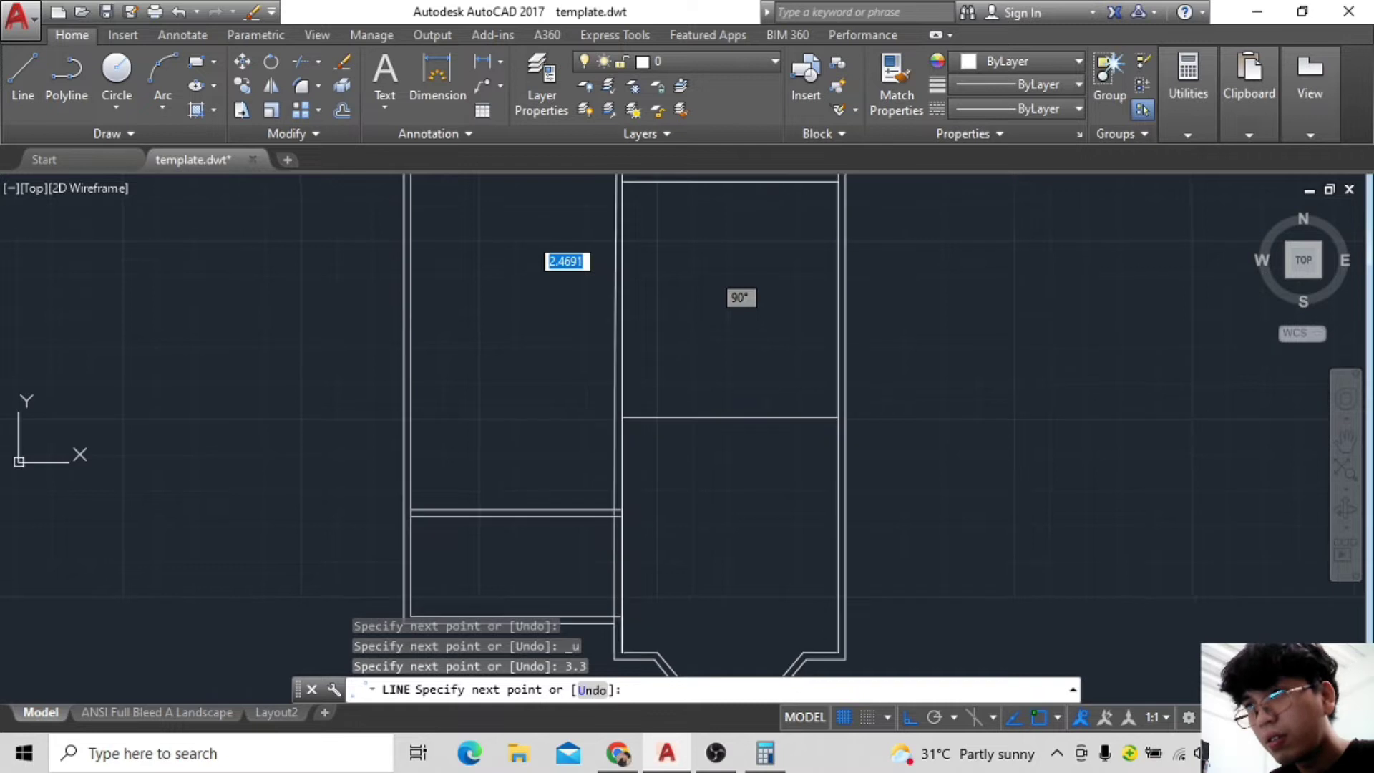
pyautogui.moveTo(670, 342); pyautogui.dragTo(660, 448, button='middle')
pyautogui.press('Escape')
# Erase the leftover vertical wall segment.
pyautogui.scroll(3, 628, 322)
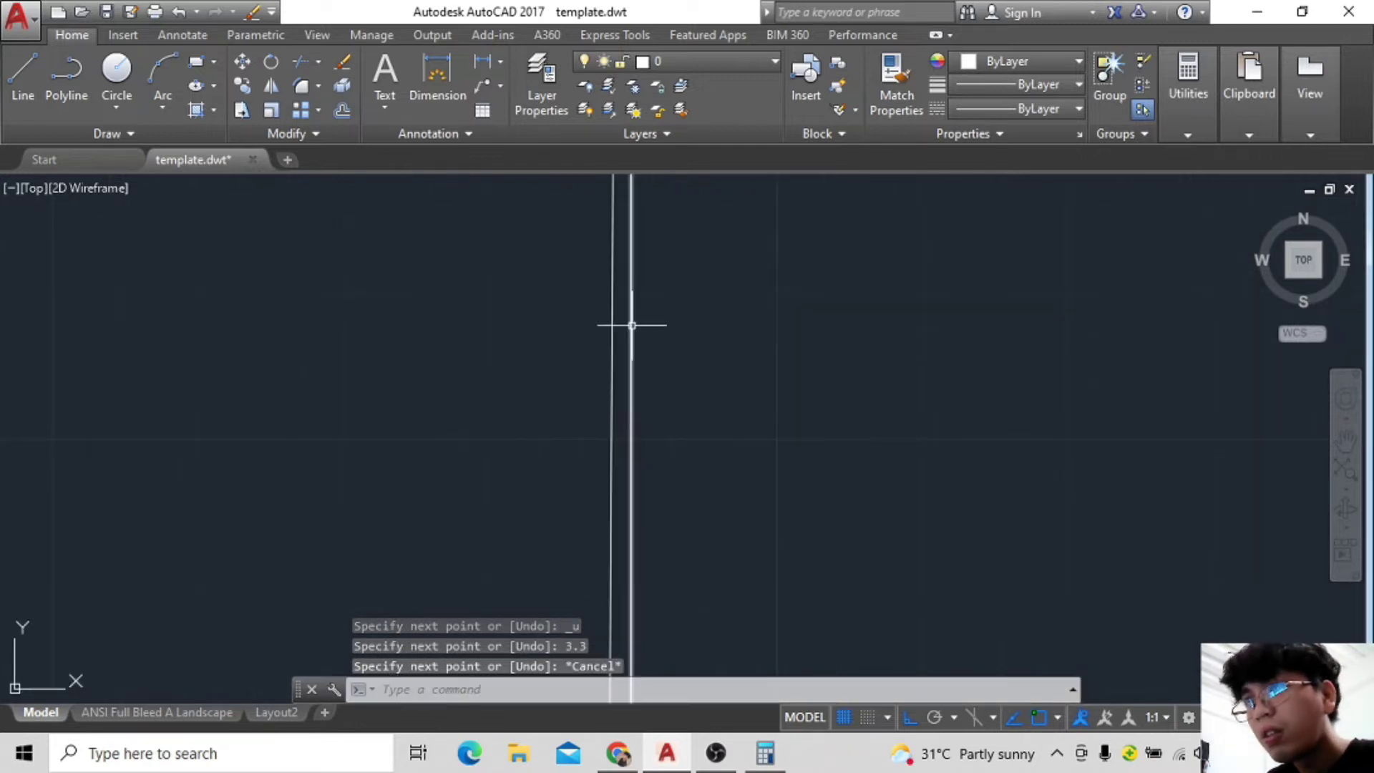
pyautogui.scroll(-3, 727, 352)
pyautogui.click(681, 343)
pyautogui.press('Delete')
pyautogui.scroll(2, 711, 528)
pyautogui.scroll(-1, 704, 428)
pyautogui.scroll(2, 704, 428)
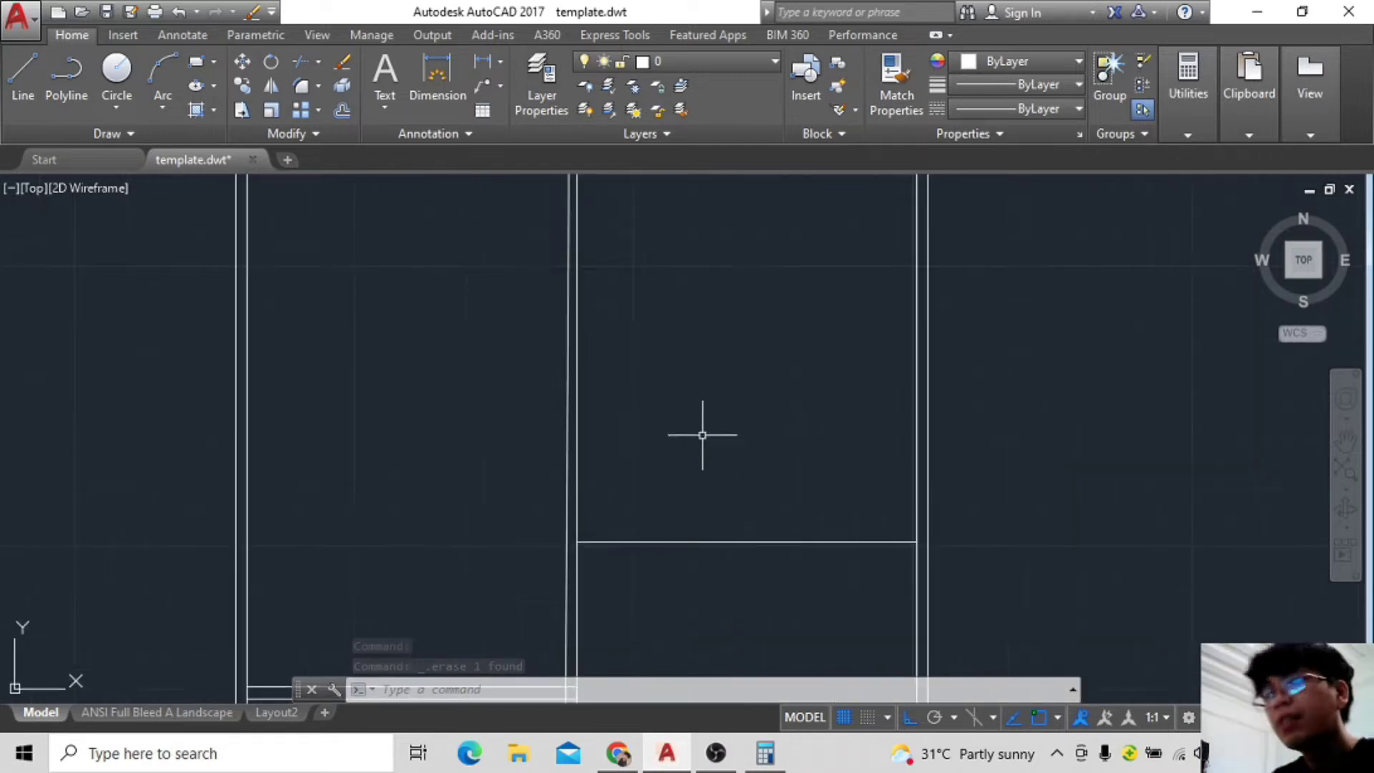
pyautogui.scroll(-4, 565, 464)
pyautogui.scroll(4, 615, 344)
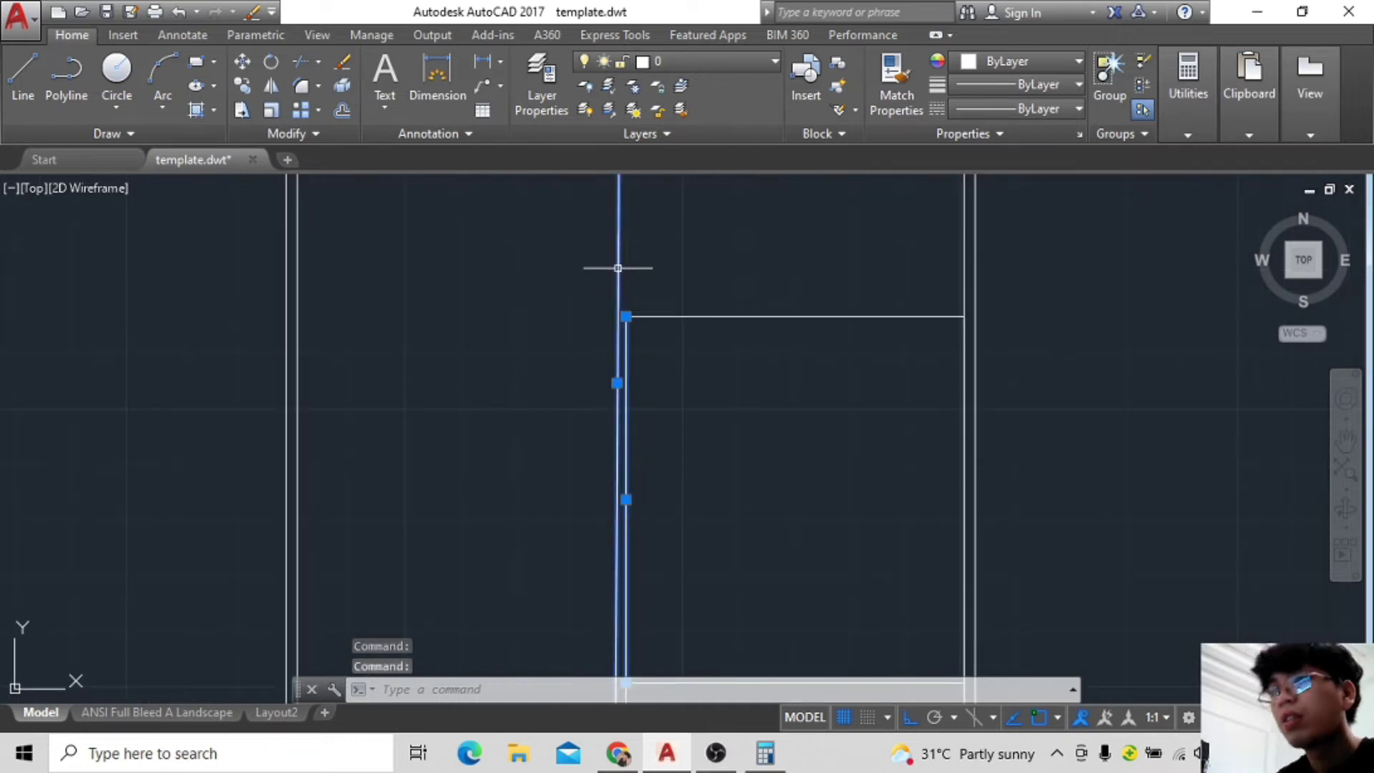
# Erase the leftover vertical line.
pyautogui.click(687, 248)
pyautogui.press('Escape')
pyautogui.press('Delete')
pyautogui.scroll(-3, 623, 271)
pyautogui.scroll(4, 623, 271)
pyautogui.scroll(-1, 598, 439)
pyautogui.scroll(-2, 669, 519)
pyautogui.scroll(1, 592, 420)
pyautogui.moveTo(638, 442); pyautogui.dragTo(635, 434, button='middle')
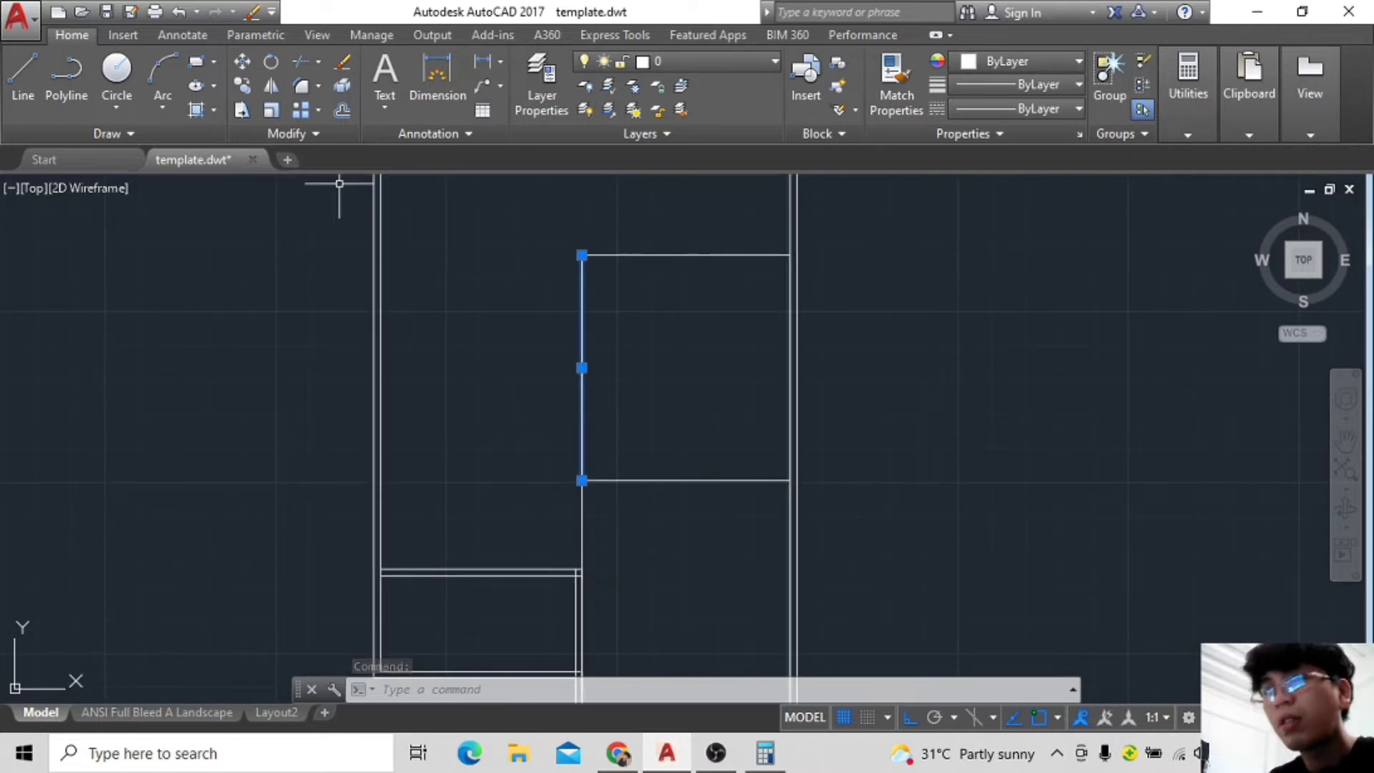
# Offset the first two door lines by 0.1 to make them double.
pyautogui.write('o')
pyautogui.press('Return')
pyautogui.click(538, 404)
pyautogui.click(581, 392)
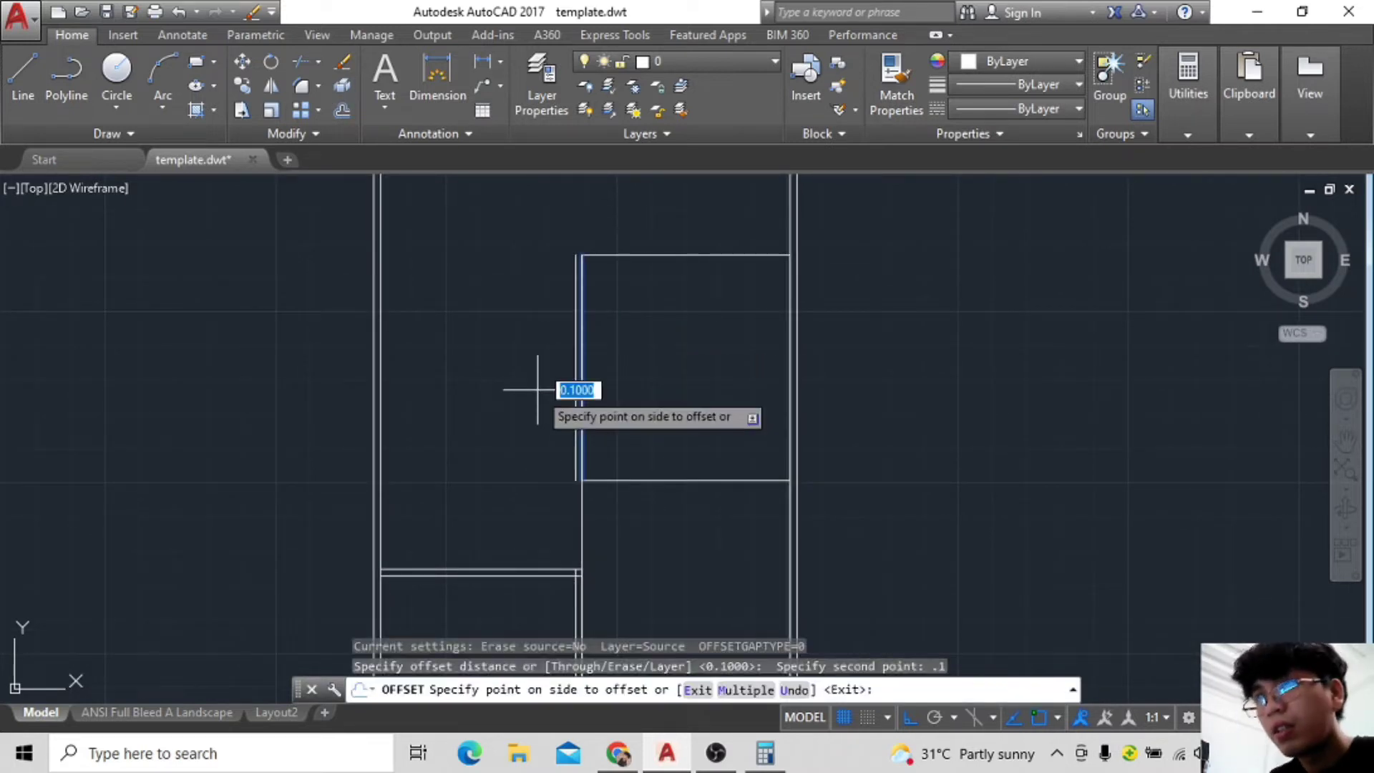
pyautogui.click(581, 558)
pyautogui.click(582, 561)
pyautogui.scroll(3, 619, 301)
pyautogui.scroll(-2, 619, 300)
pyautogui.scroll(-3, 653, 408)
pyautogui.scroll(3, 736, 408)
pyautogui.scroll(-1, 705, 454)
# Offset one more door line by 0.1 onto its chosen side.
pyautogui.click(675, 309)
pyautogui.click(746, 475)
pyautogui.scroll(-3, 727, 453)
pyautogui.scroll(3, 726, 453)
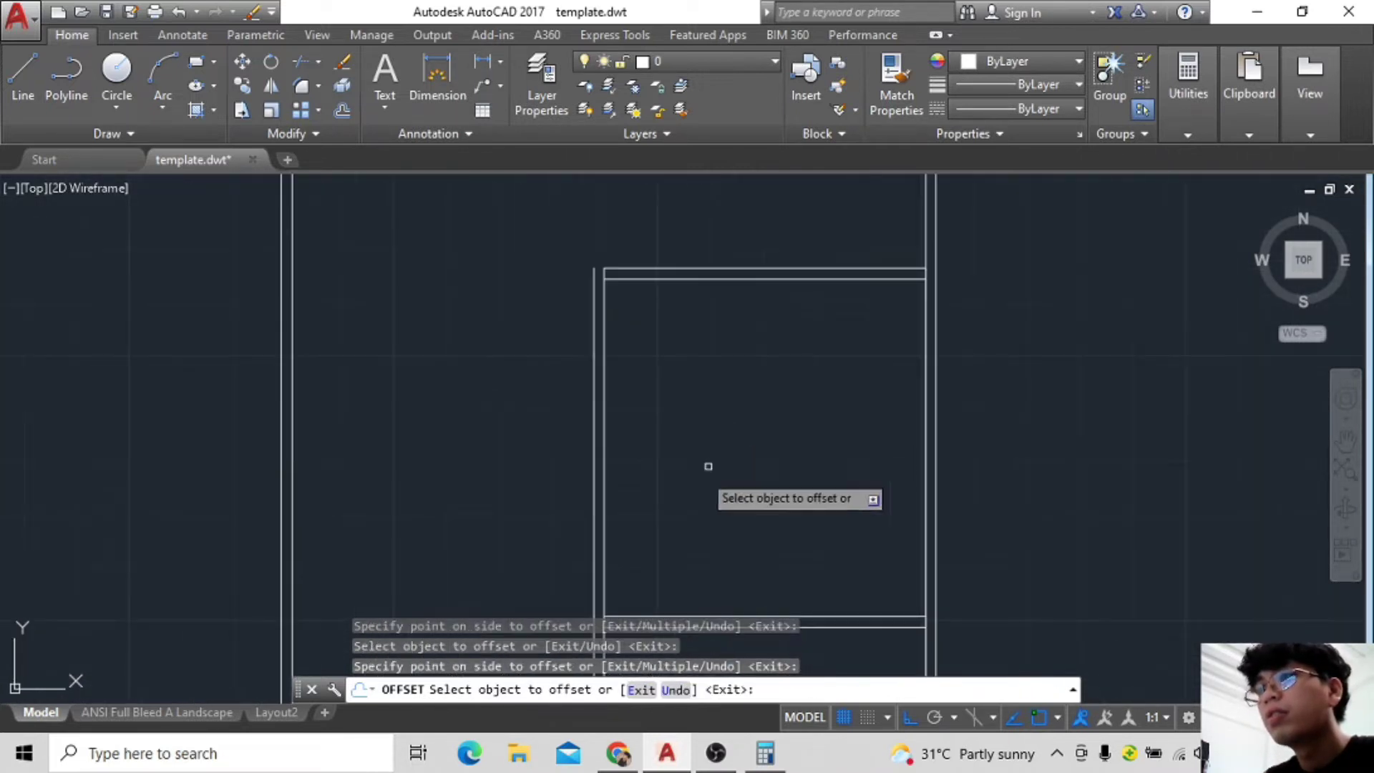
pyautogui.scroll(-1, 719, 430)
pyautogui.scroll(-1, 720, 460)
pyautogui.scroll(2, 721, 461)
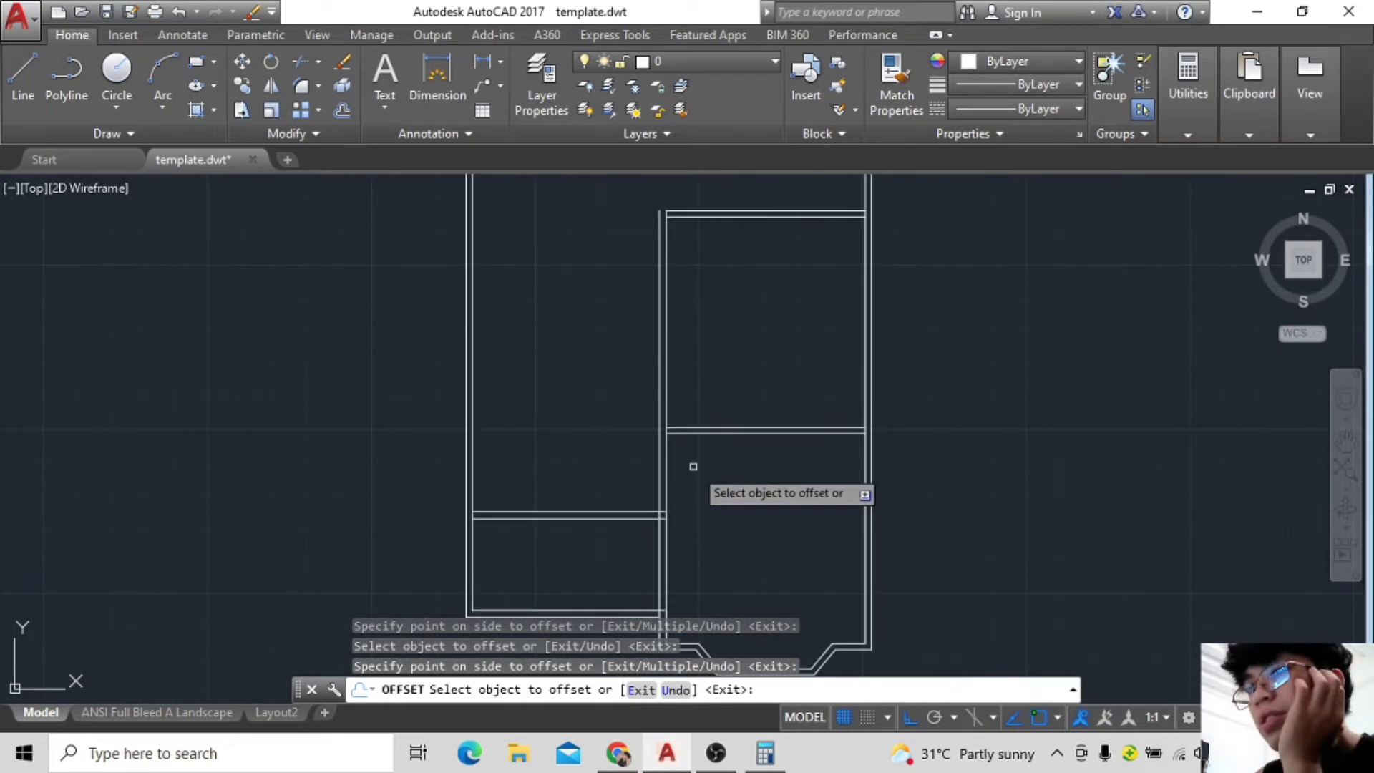
pyautogui.scroll(-3, 694, 455)
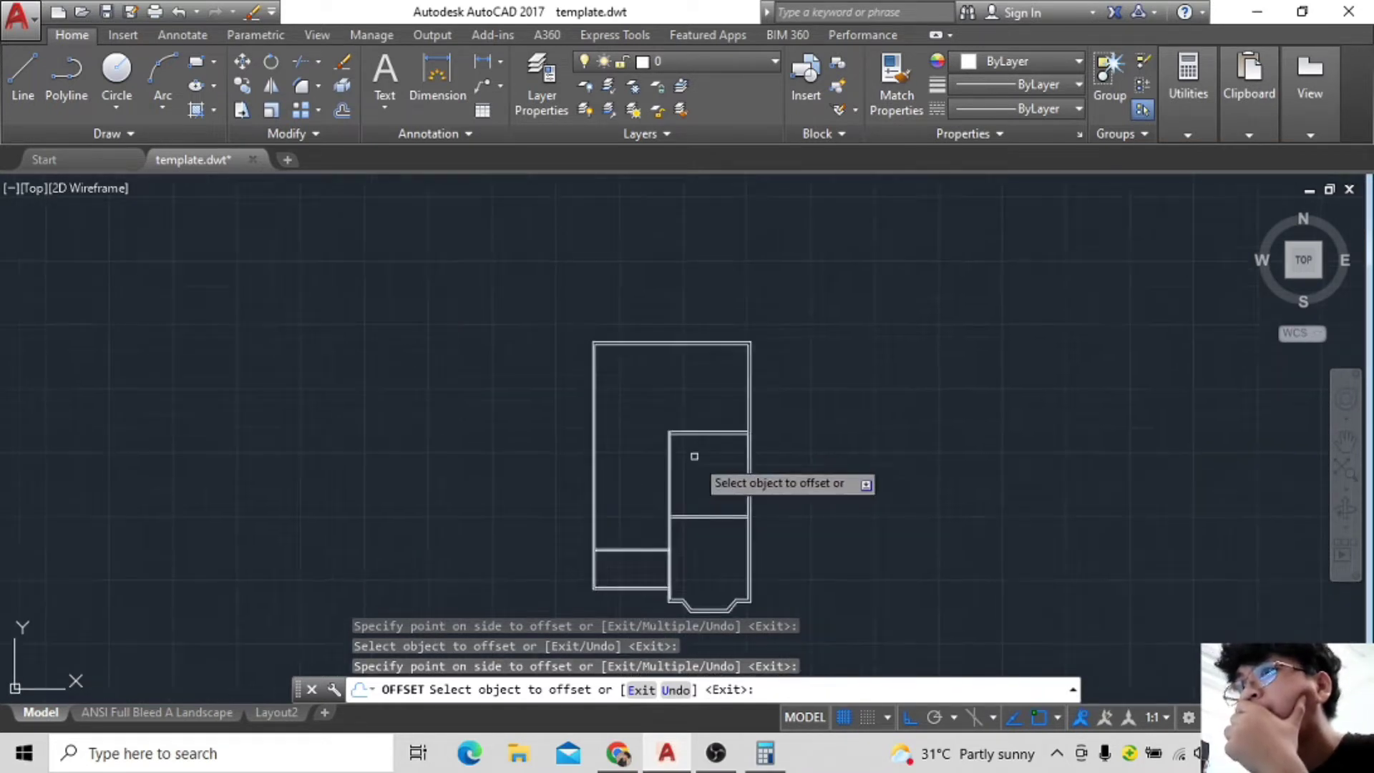
pyautogui.scroll(4, 690, 458)
pyautogui.click(22, 71)
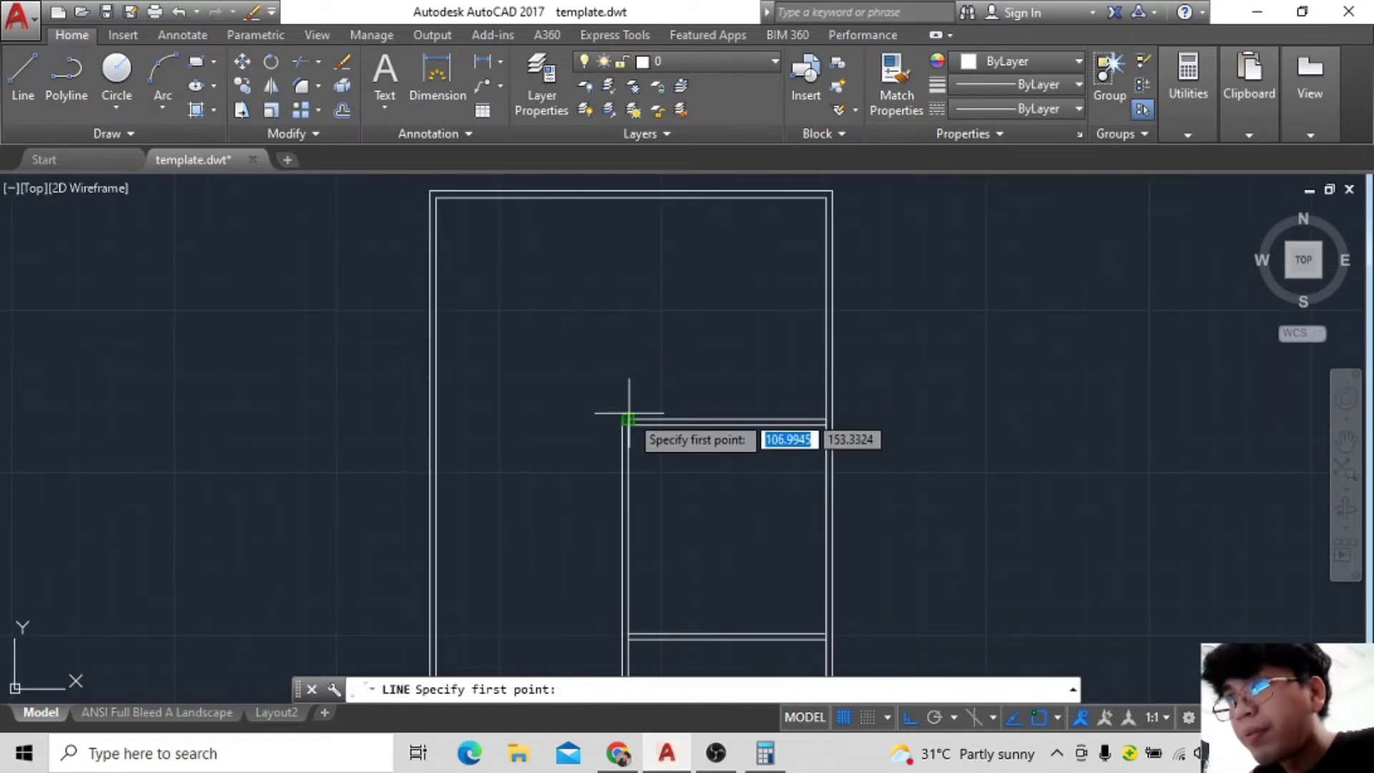
pyautogui.scroll(4, 611, 192)
pyautogui.click(605, 209)
pyautogui.scroll(-1, 791, 363)
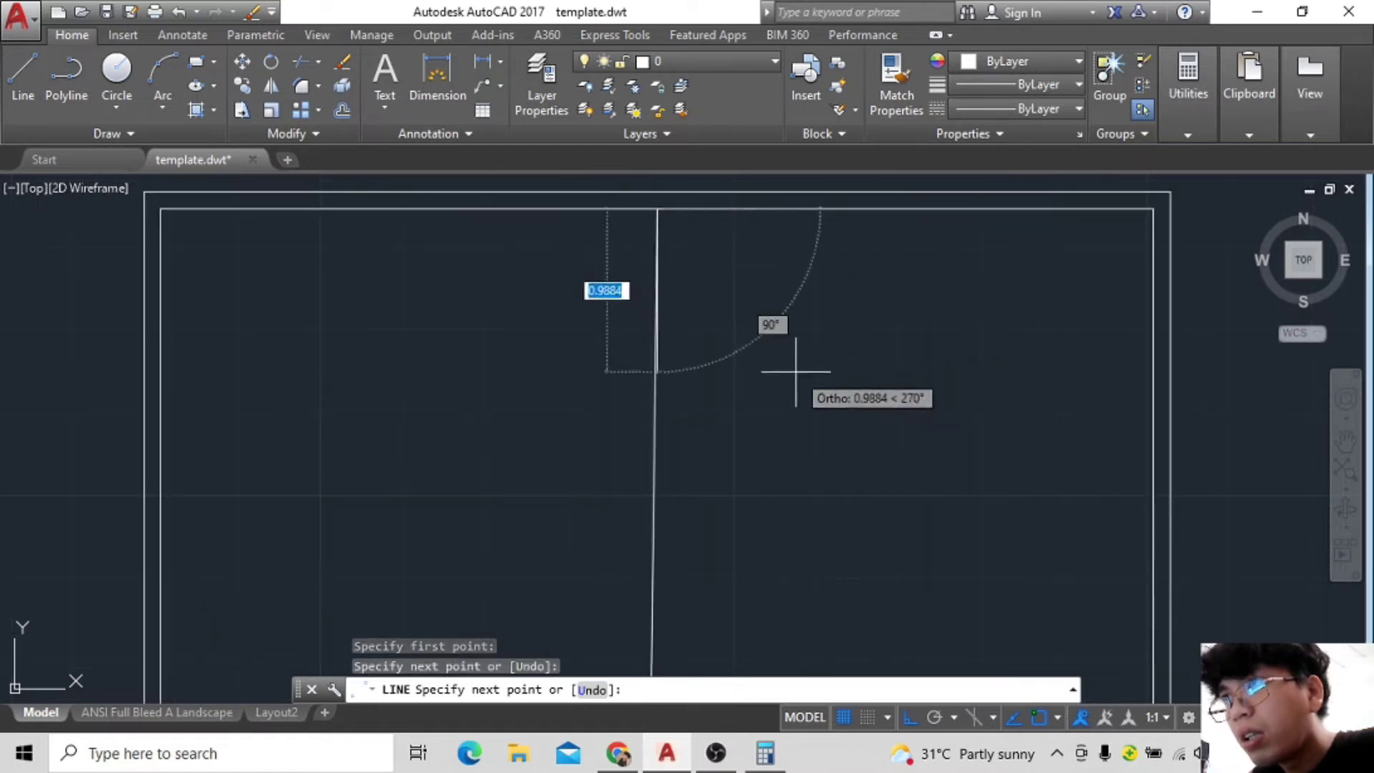
pyautogui.hotkey('ctrl', 'z')
pyautogui.scroll(3, 598, 505)
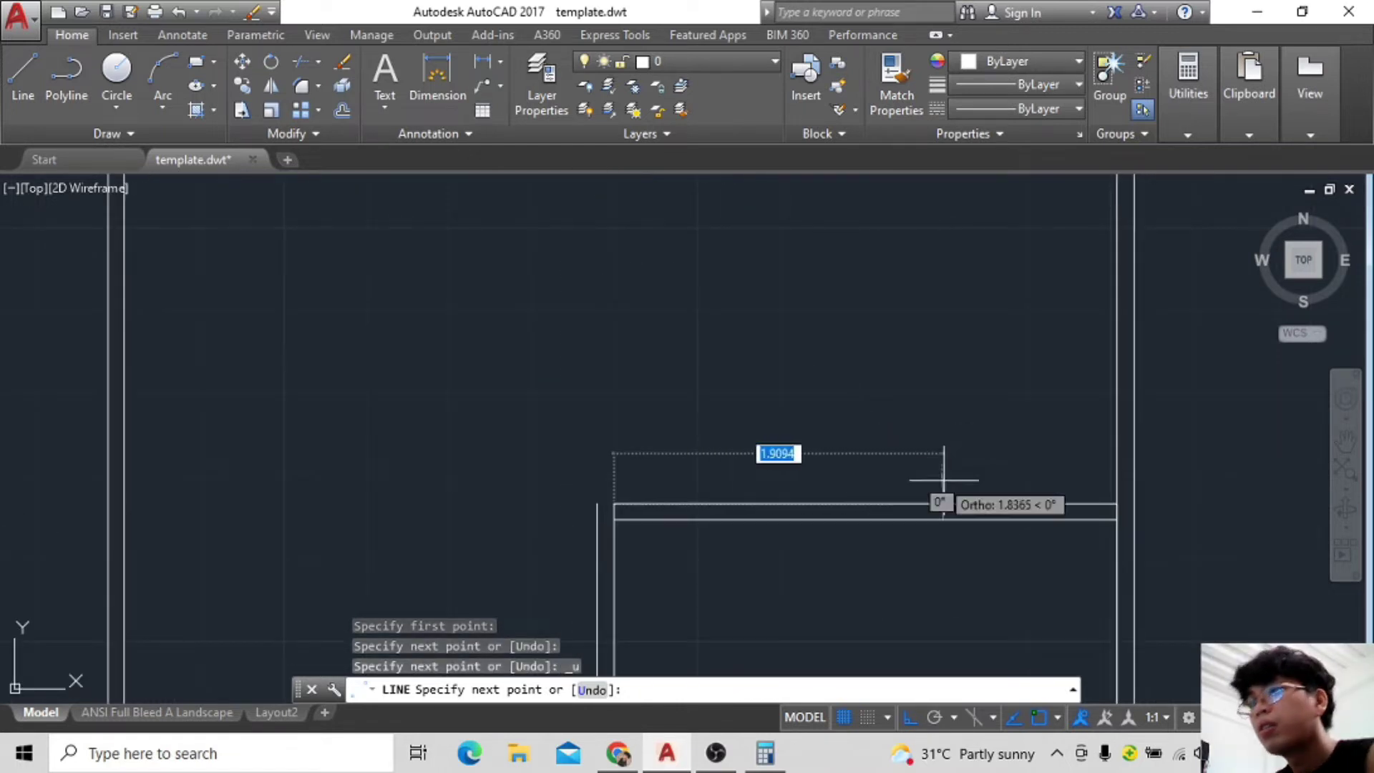
pyautogui.click(1058, 717)
pyautogui.click(1039, 717)
pyautogui.scroll(2, 628, 279)
pyautogui.scroll(2, 665, 383)
pyautogui.scroll(2, 689, 410)
pyautogui.moveTo(685, 412); pyautogui.dragTo(707, 253, button='middle')
pyautogui.click(1057, 717)
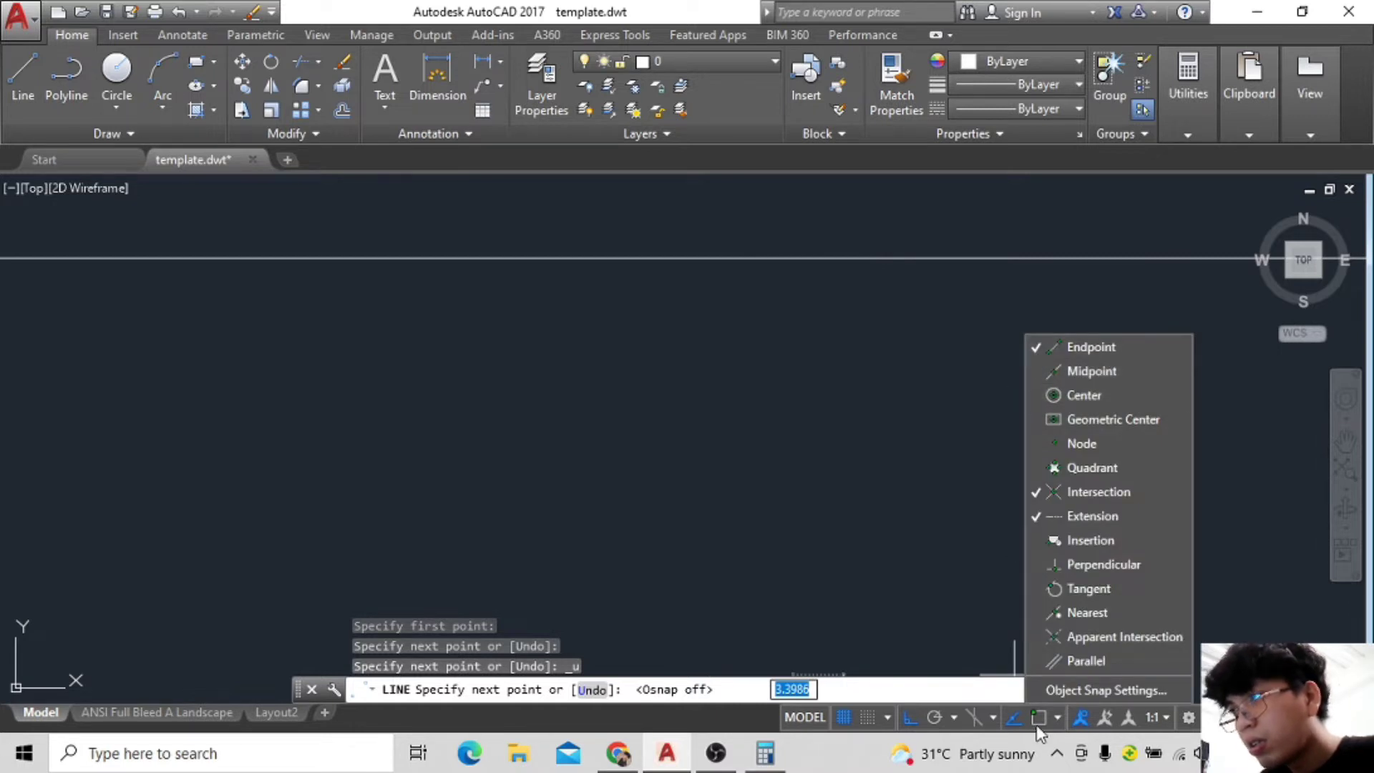
pyautogui.click(1039, 718)
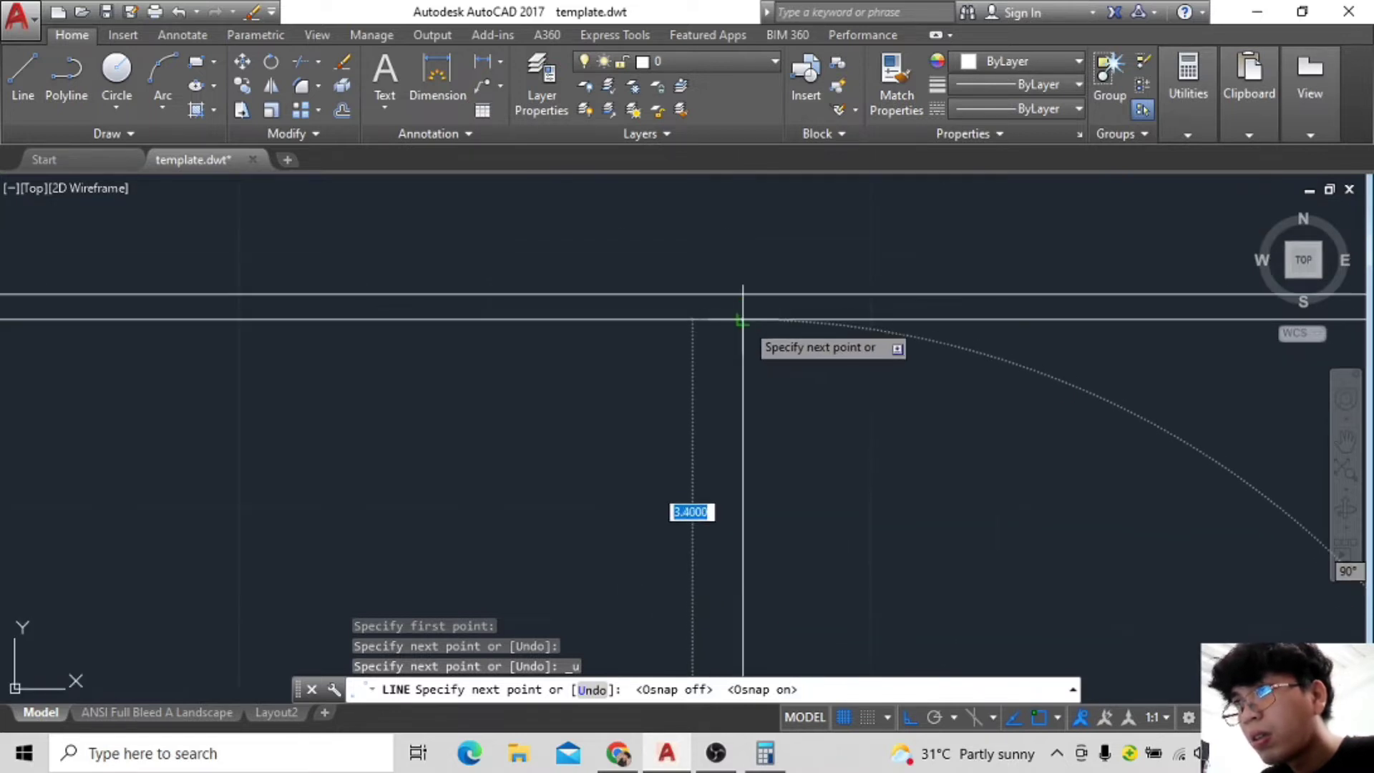
pyautogui.scroll(-2, 742, 319)
pyautogui.scroll(-2, 822, 454)
pyautogui.scroll(1, 804, 362)
pyautogui.press('Escape')
pyautogui.press('space')
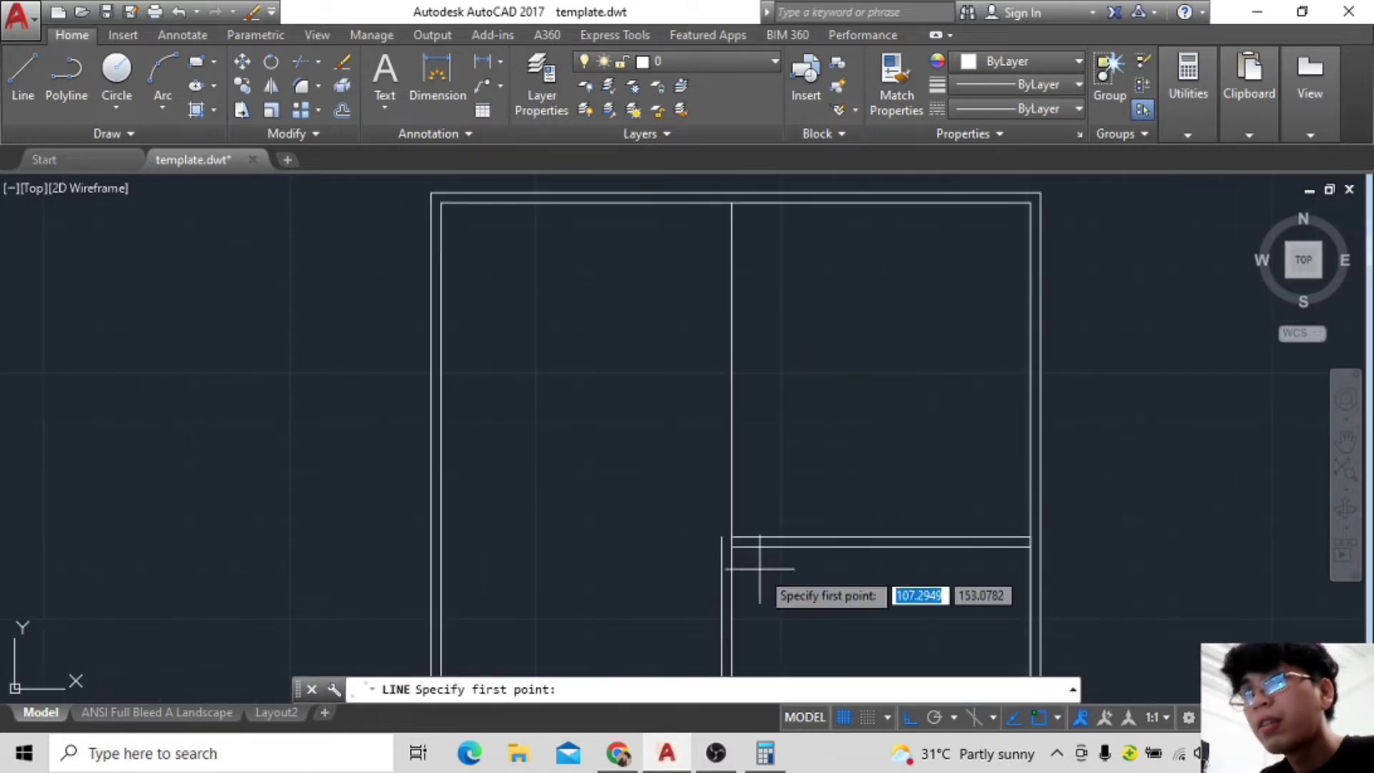
pyautogui.click(759, 569)
pyautogui.press('Escape')
pyautogui.scroll(-4, 798, 393)
pyautogui.scroll(2, 751, 375)
pyautogui.scroll(2, 750, 386)
pyautogui.scroll(-3, 748, 429)
pyautogui.scroll(2, 736, 476)
pyautogui.scroll(-2, 741, 501)
pyautogui.moveTo(741, 501); pyautogui.dragTo(753, 564, button='middle')
pyautogui.scroll(-2, 759, 501)
pyautogui.scroll(2, 761, 423)
pyautogui.scroll(4, 748, 322)
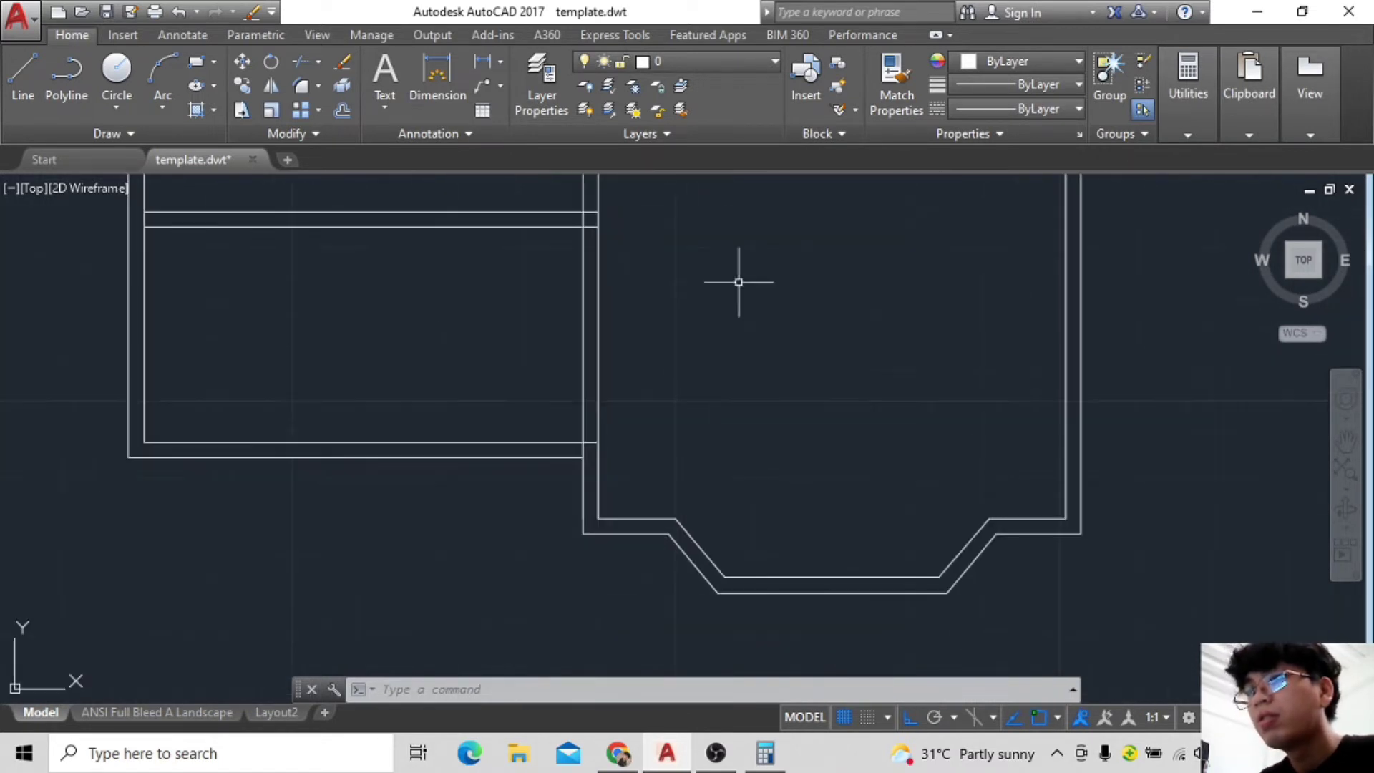
pyautogui.scroll(-4, 699, 426)
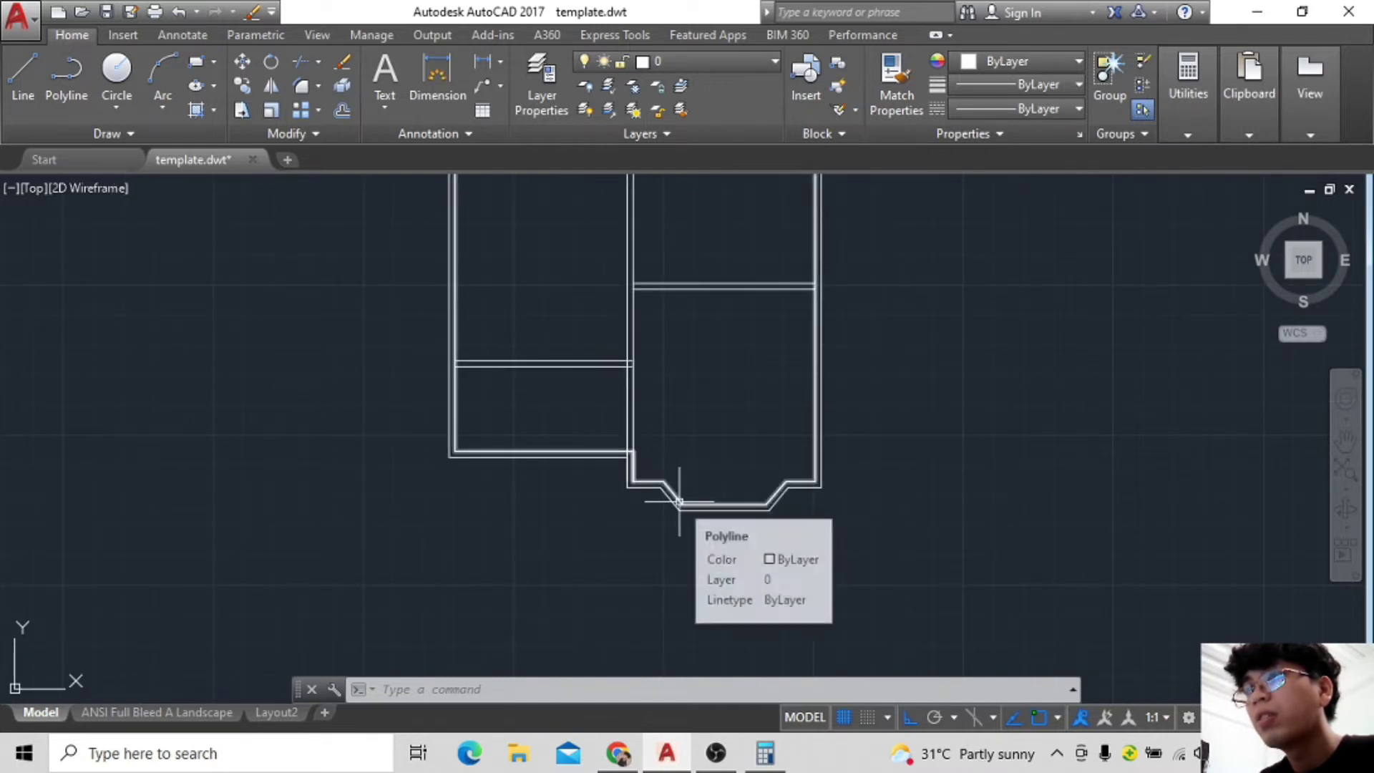
# Draw a vertical interior wall line from the bay's bottom edge up to the room wall.
pyautogui.press('l')
pyautogui.press('Return')
pyautogui.click(684, 506)
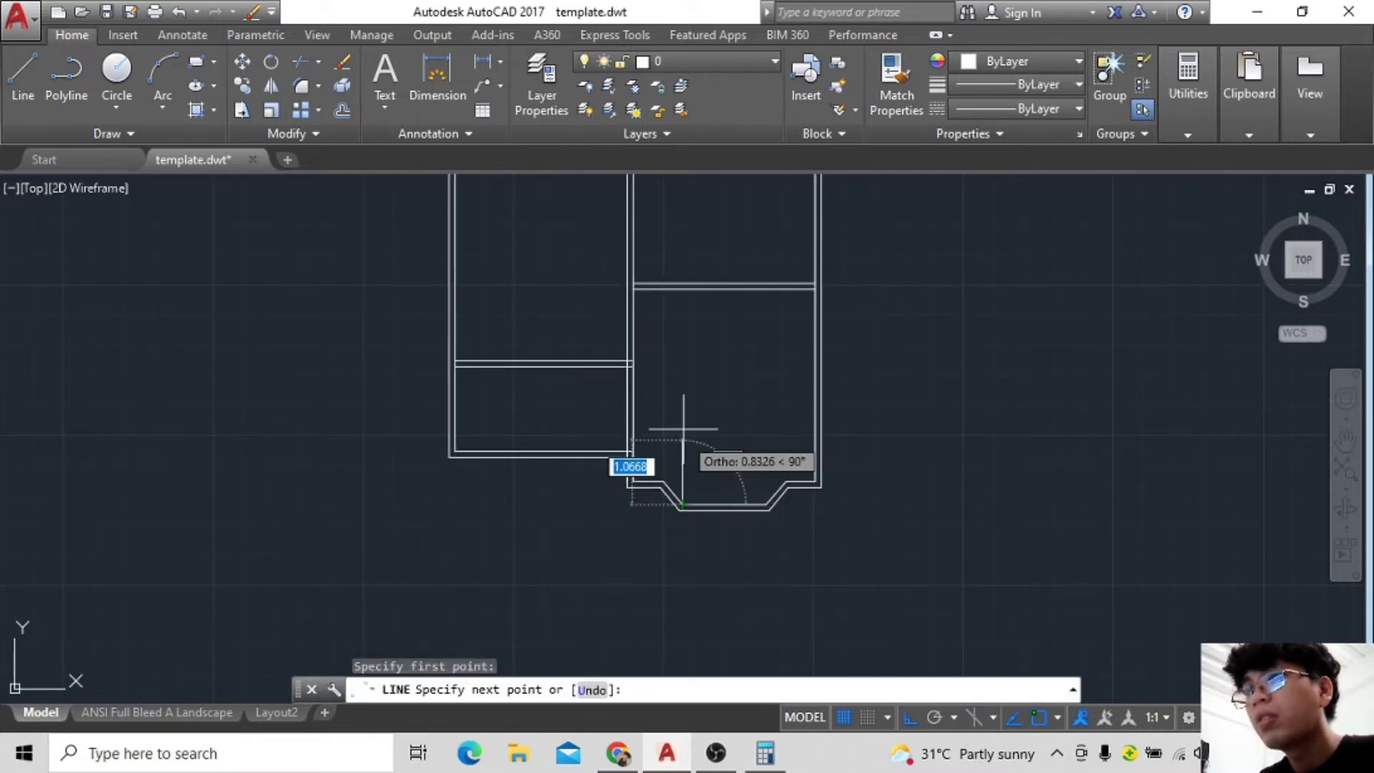
pyautogui.click(687, 299)
pyautogui.press('Escape')
pyautogui.scroll(2, 665, 470)
pyautogui.moveTo(645, 470); pyautogui.dragTo(674, 310, button='middle')
pyautogui.moveTo(766, 348); pyautogui.dragTo(688, 479, button='middle')
# Offset the new wall line by 0.1 to form a double wall.
pyautogui.write('o')
pyautogui.press('Return')
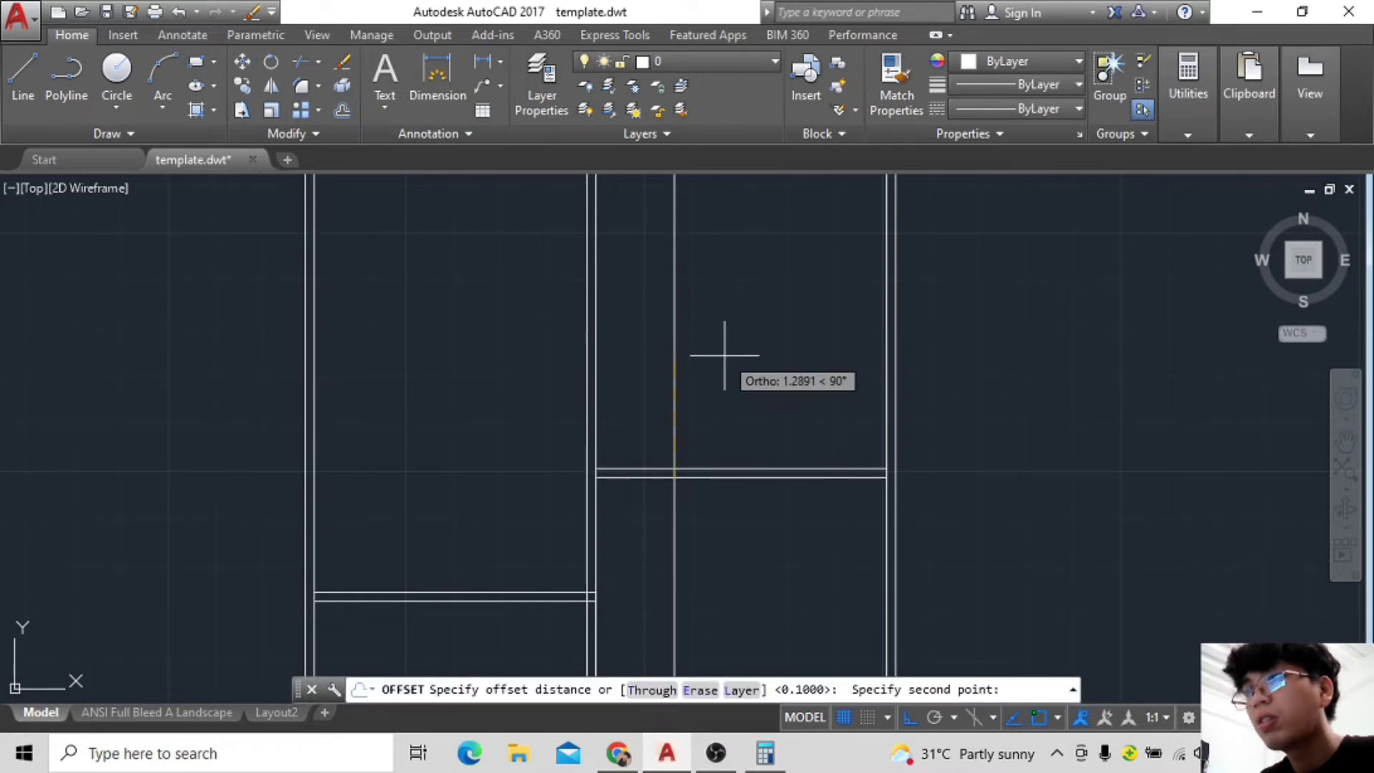
pyautogui.click(725, 355)
pyautogui.write('1')
pyautogui.press('Return')
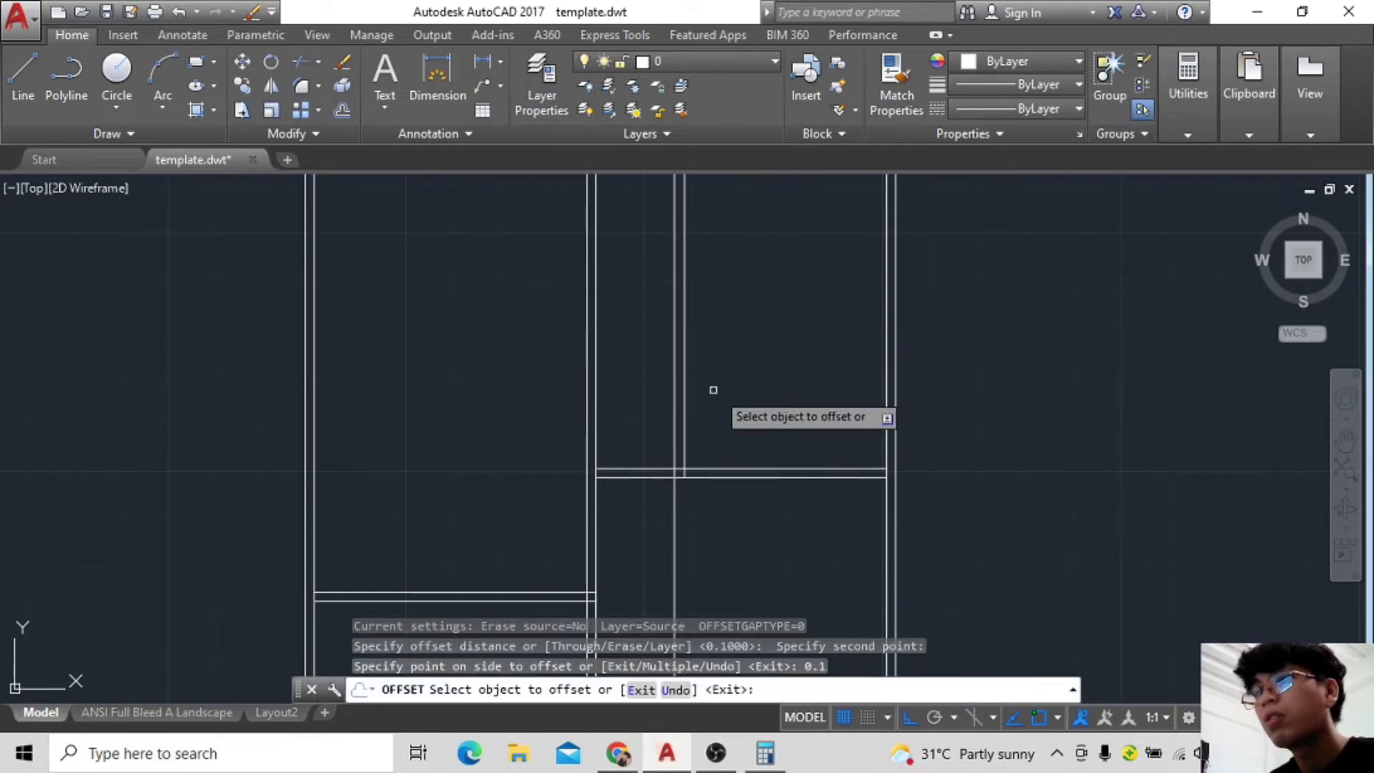
pyautogui.scroll(-5, 725, 501)
pyautogui.scroll(4, 702, 355)
pyautogui.scroll(1, 745, 401)
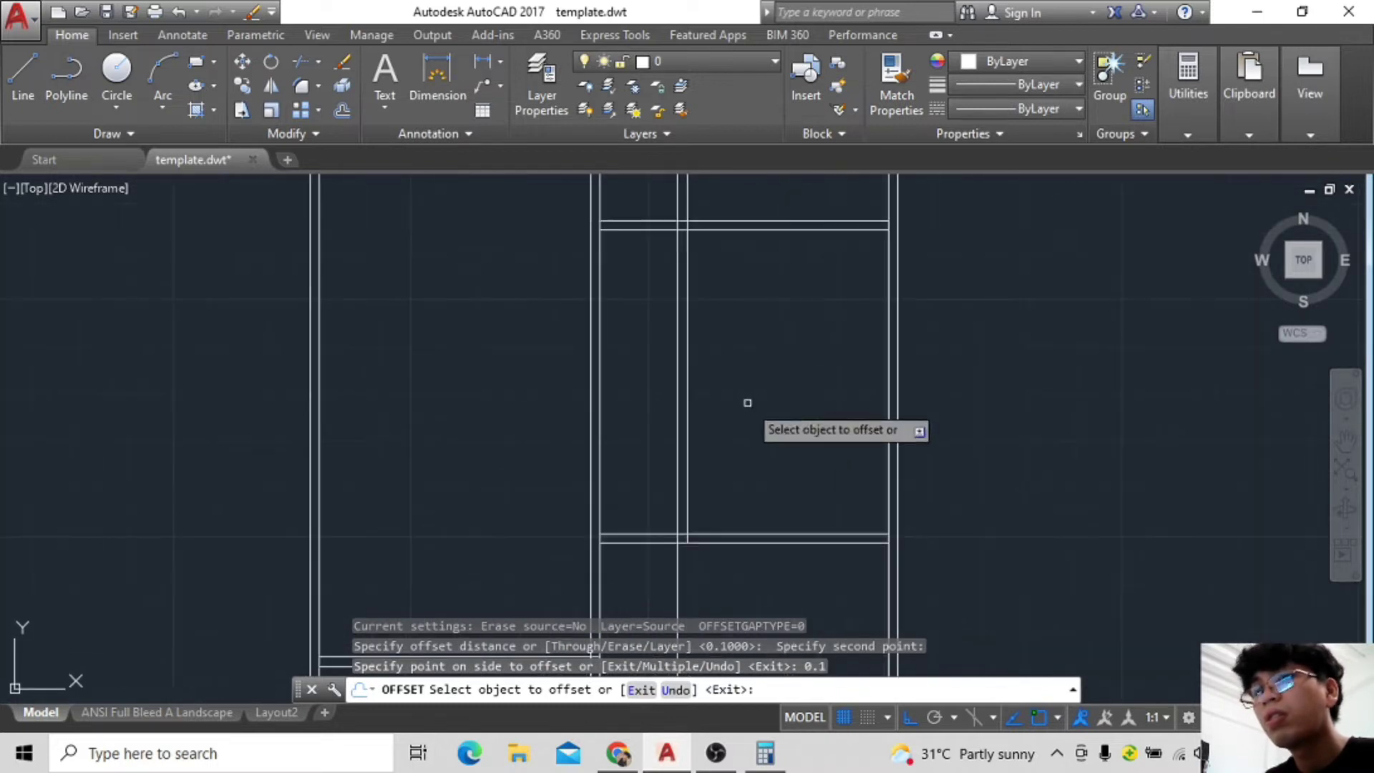
pyautogui.press('Escape')
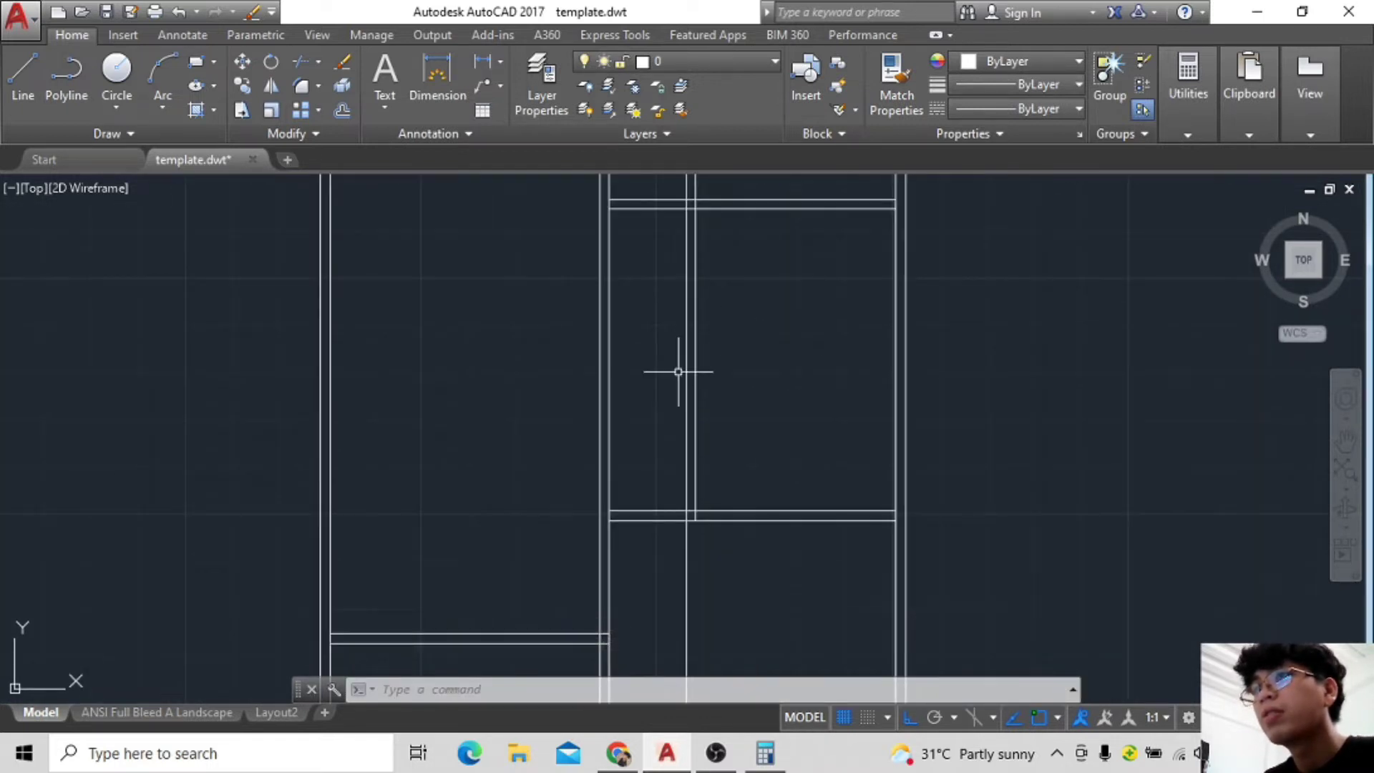
pyautogui.click(182, 34)
# Place a trial vertical dimension along the right wall, then delete it.
pyautogui.click(337, 75)
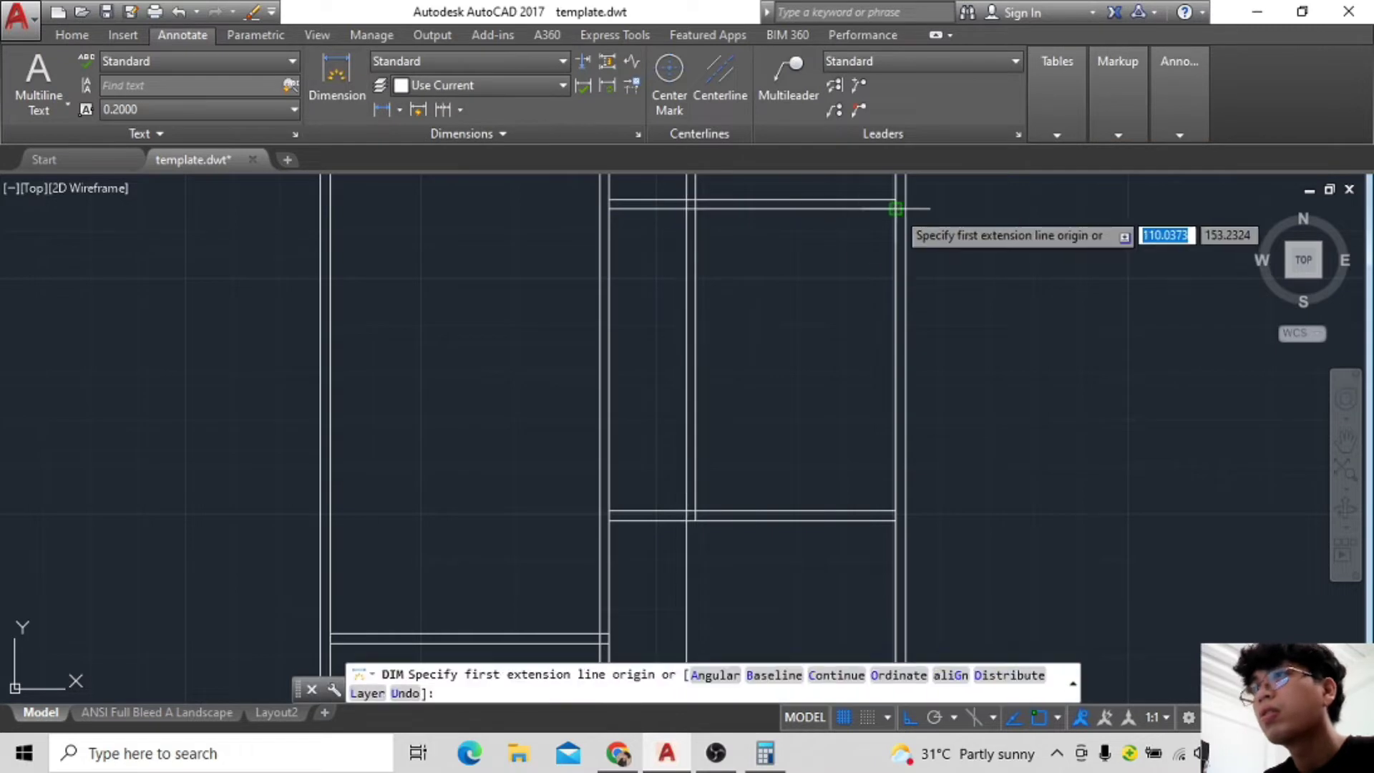
pyautogui.click(896, 208)
pyautogui.click(895, 517)
pyautogui.scroll(-4, 930, 458)
pyautogui.click(914, 429)
pyautogui.press('Escape')
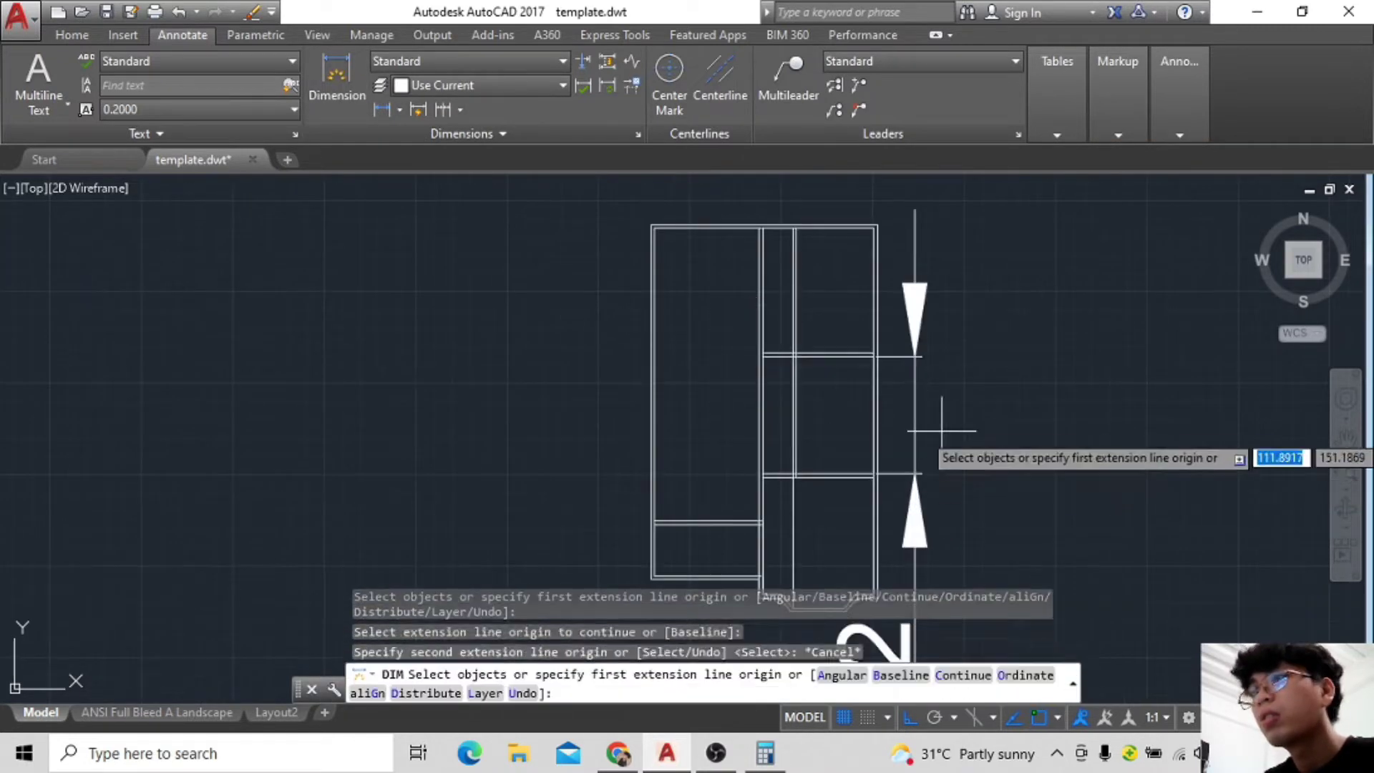
pyautogui.press('Escape')
pyautogui.click(915, 393)
pyautogui.press('Delete')
pyautogui.scroll(3, 920, 387)
pyautogui.scroll(2, 881, 357)
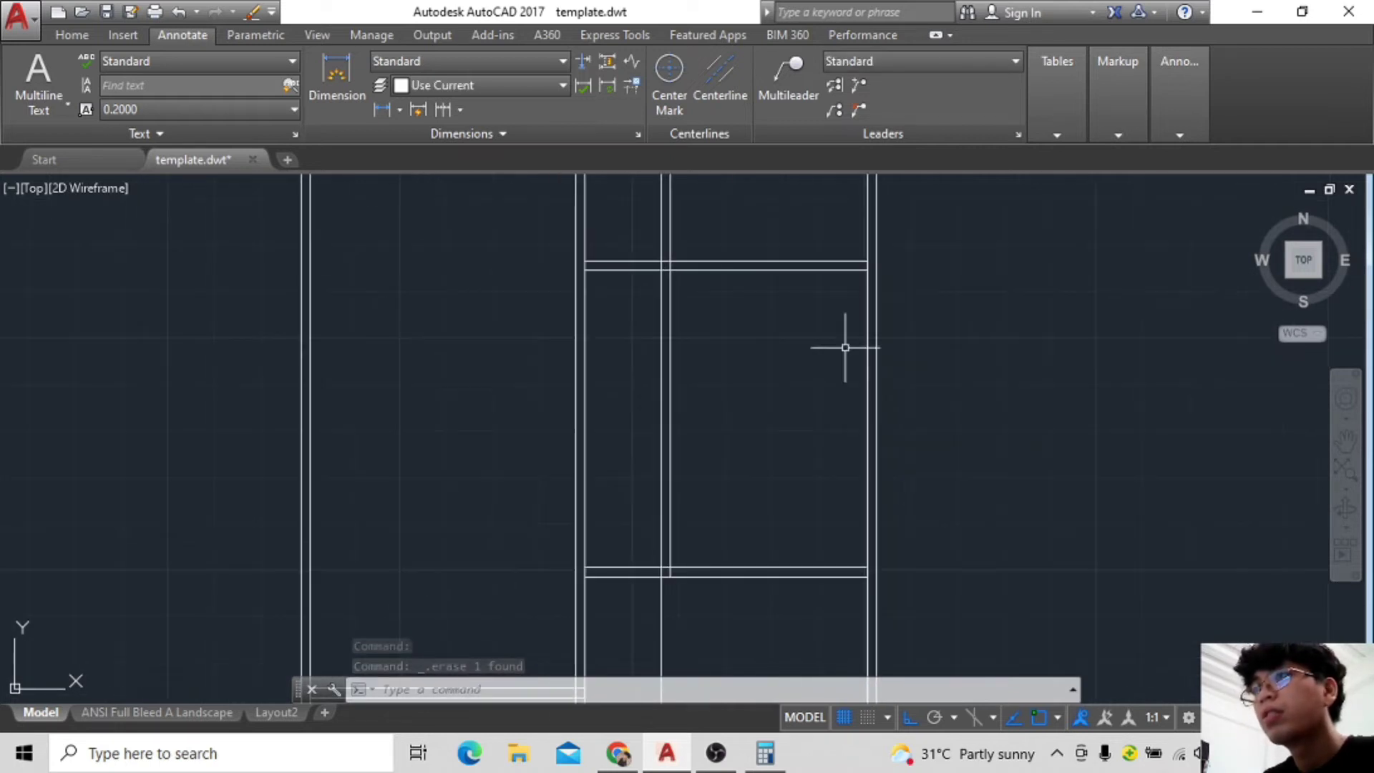
# Draw the partition line from the right room's top corner, 2 units down.
pyautogui.click(71, 34)
pyautogui.click(22, 79)
pyautogui.click(872, 270)
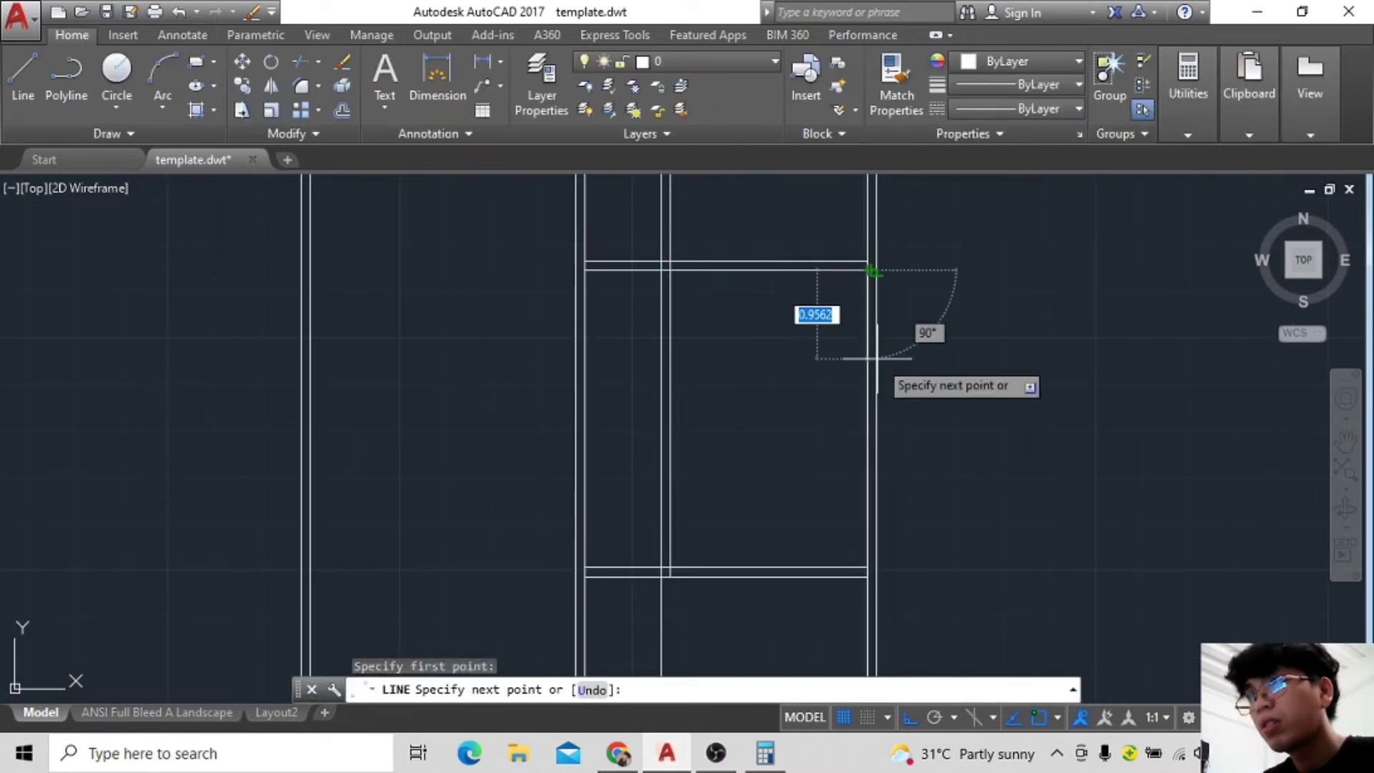
pyautogui.press('Escape')
pyautogui.press('Return')
pyautogui.click(867, 261)
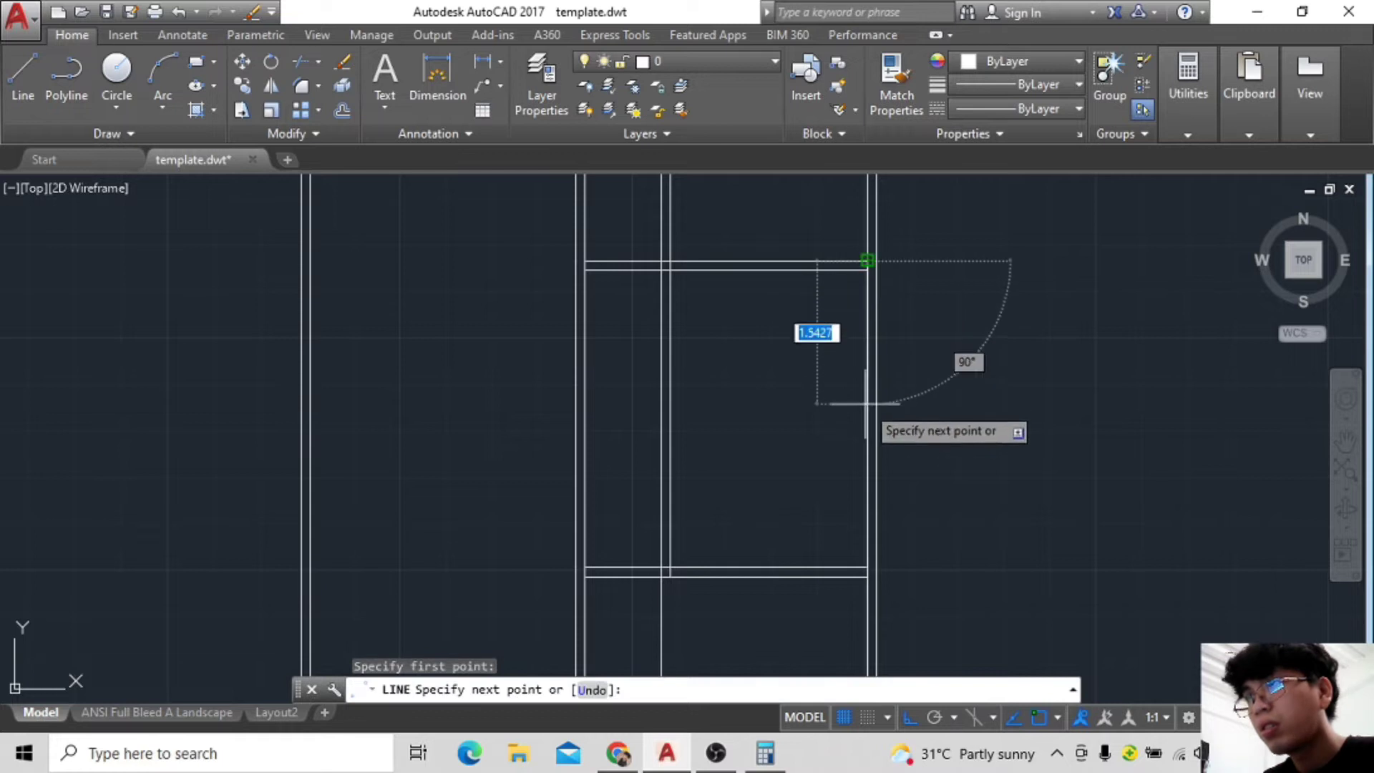
pyautogui.write('2')
pyautogui.press('Return')
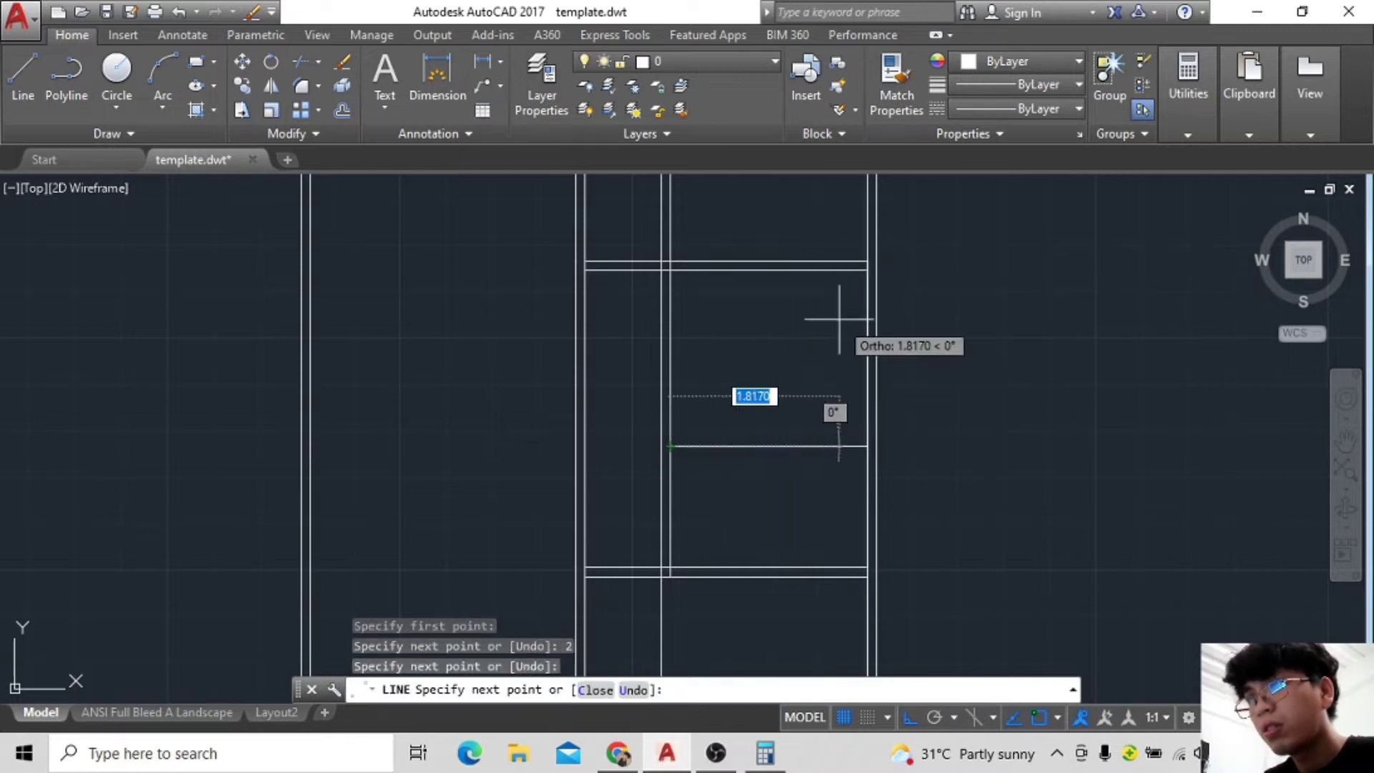
pyautogui.write('1')
pyautogui.press('Escape')
pyautogui.press('Escape')
pyautogui.scroll(2, 755, 361)
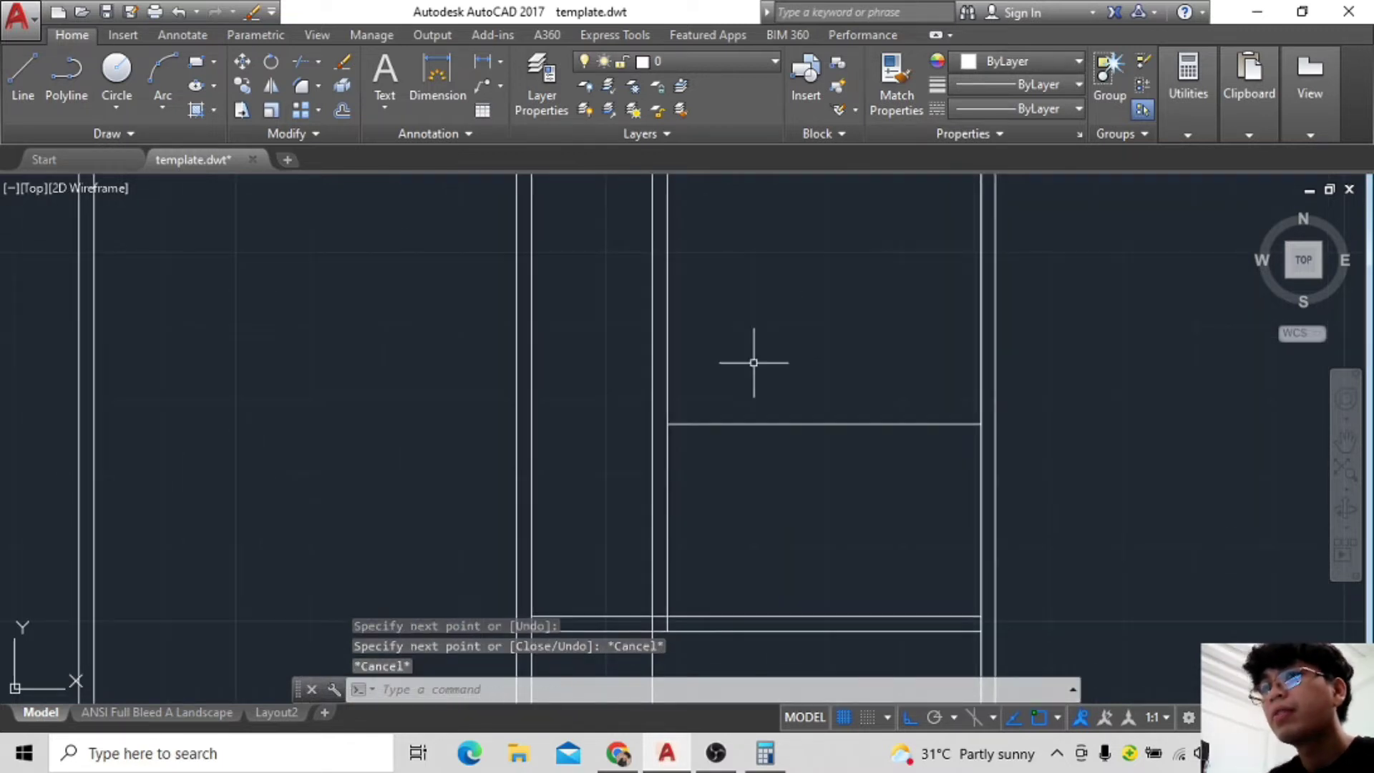
pyautogui.moveTo(771, 404); pyautogui.dragTo(704, 432, button='middle')
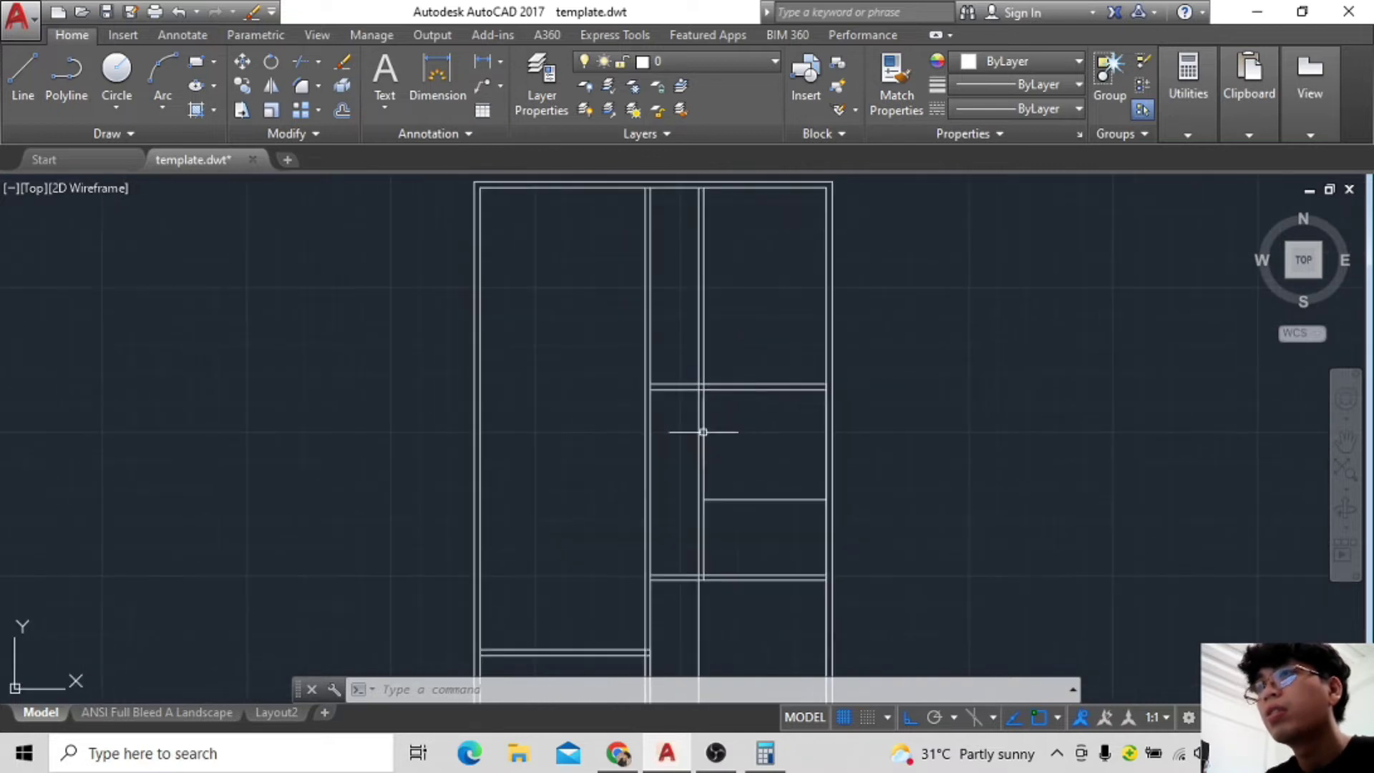
pyautogui.moveTo(705, 225); pyautogui.dragTo(730, 287, button='middle')
# Window-select the right-side plan lines and trim overlapping wall lines with TR.
pyautogui.click(301, 63)
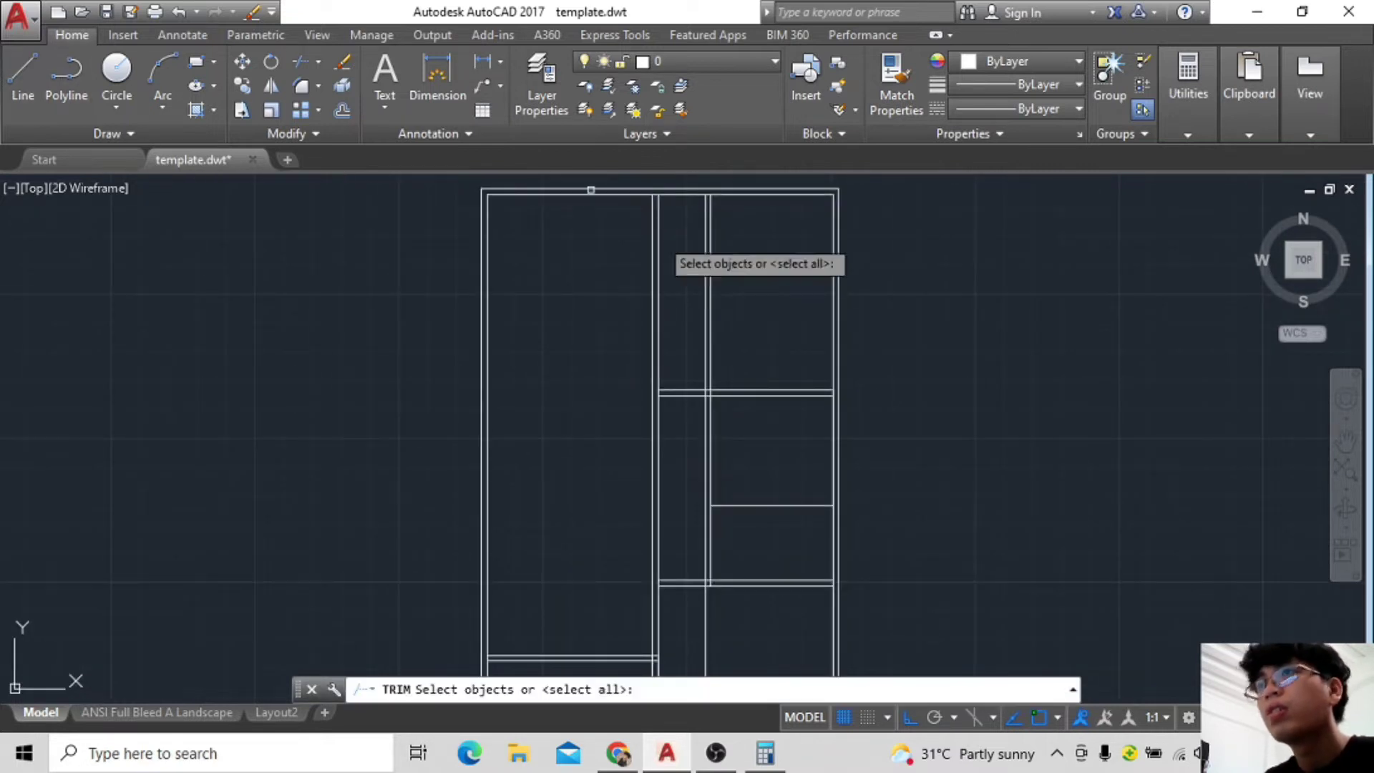
pyautogui.press('Escape')
pyautogui.press('Escape')
pyautogui.press('Escape')
pyautogui.press('Escape')
pyautogui.click(304, 68)
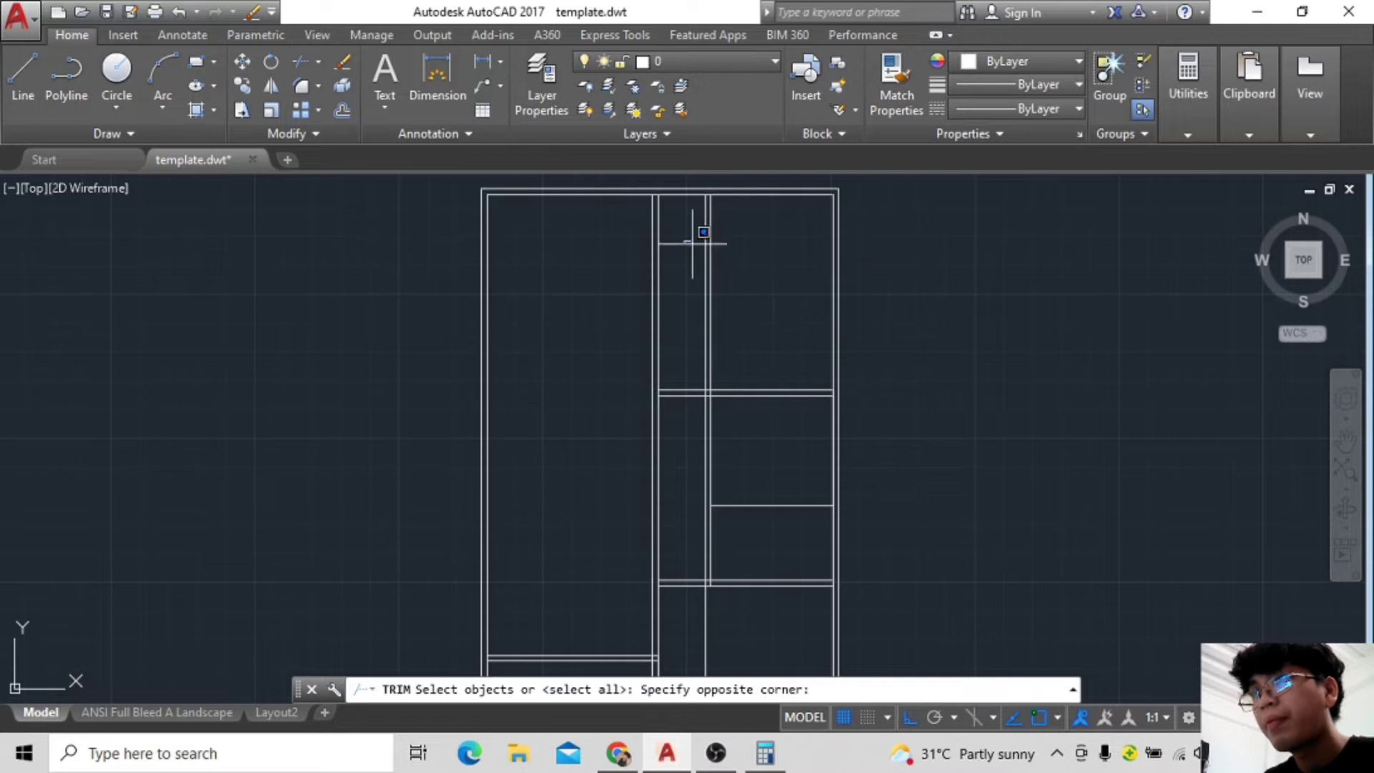
pyautogui.scroll(-4, 465, 215)
pyautogui.press('Escape')
pyautogui.moveTo(460, 196); pyautogui.dragTo(709, 428)
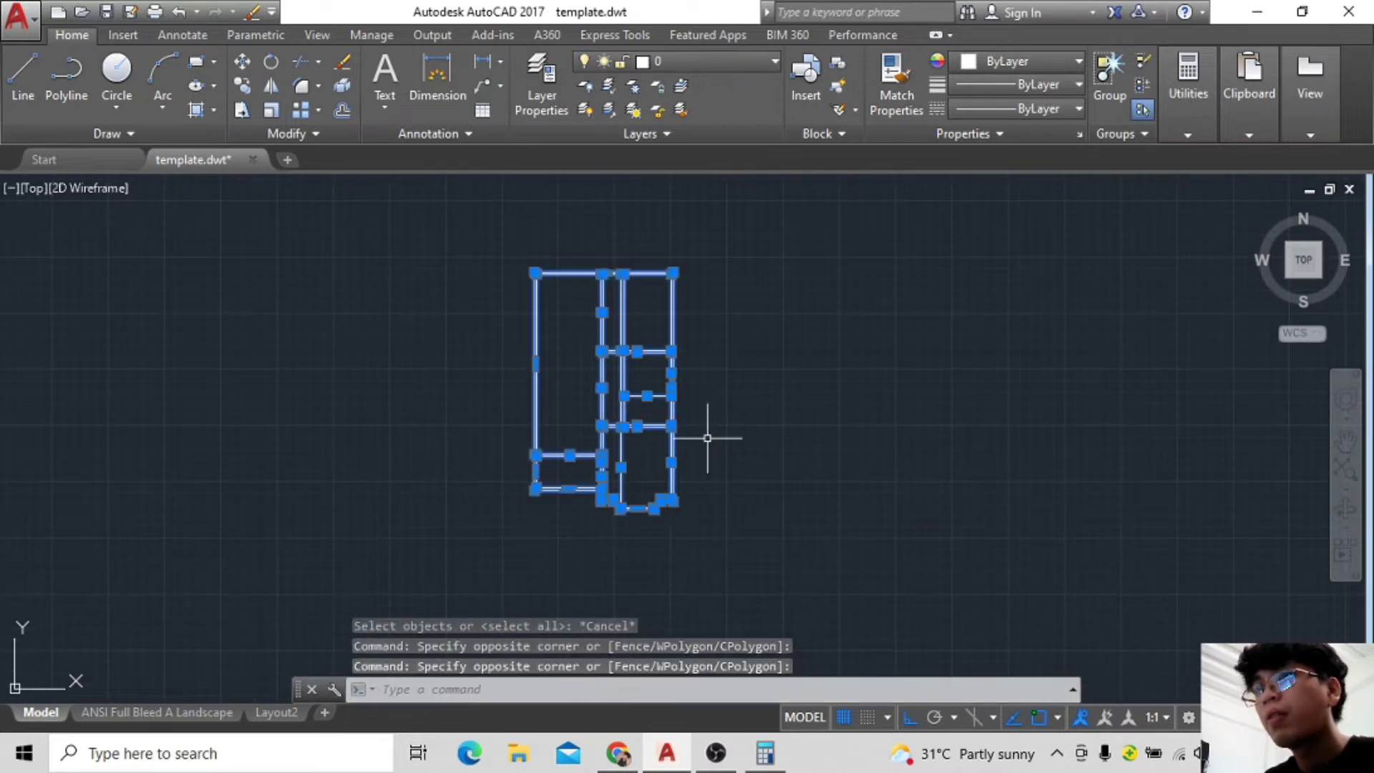
pyautogui.scroll(2, 828, 414)
pyautogui.scroll(3, 874, 401)
pyautogui.write('tr')
pyautogui.press('space')
pyautogui.scroll(1, 637, 317)
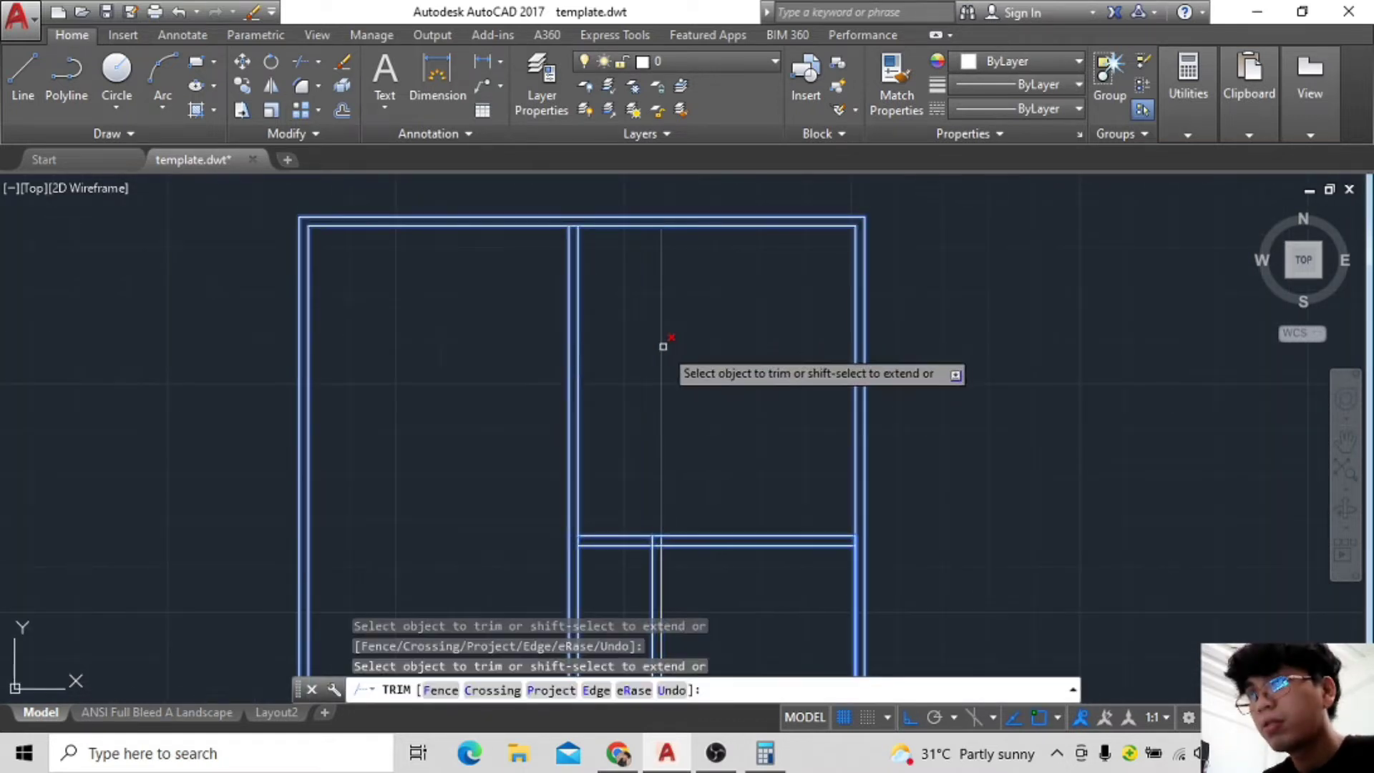
pyautogui.scroll(2, 666, 341)
pyautogui.scroll(2, 745, 353)
pyautogui.scroll(2, 705, 341)
pyautogui.scroll(-1, 755, 307)
pyautogui.scroll(1, 715, 343)
pyautogui.scroll(-1, 636, 412)
pyautogui.scroll(1, 571, 479)
pyautogui.click(687, 481)
pyautogui.scroll(-2, 712, 541)
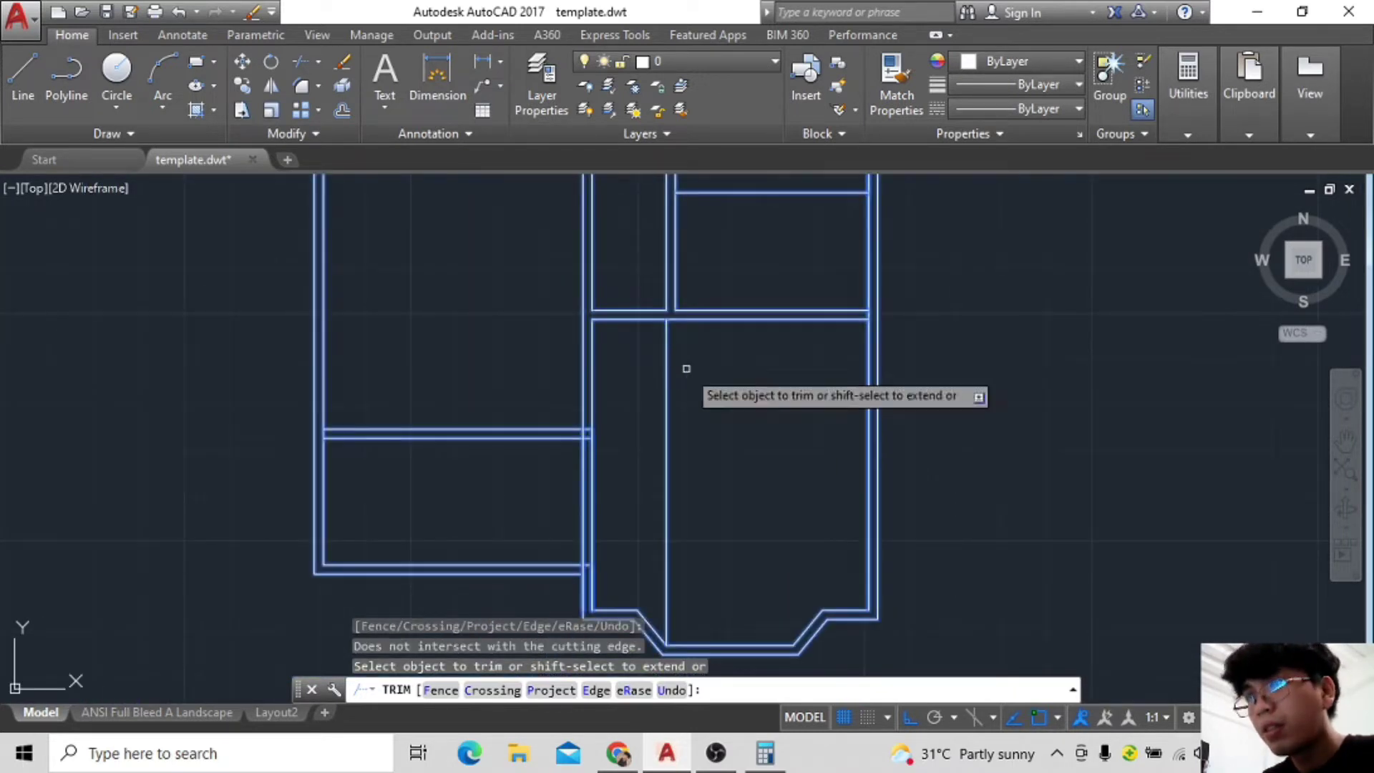
# Delete the stray vertical line inside the right-hand rooms.
pyautogui.press('Escape')
pyautogui.click(668, 380)
pyautogui.press('Delete')
pyautogui.scroll(2, 696, 390)
# Offset the new partition line by 0.1 to double it.
pyautogui.scroll(2, 647, 442)
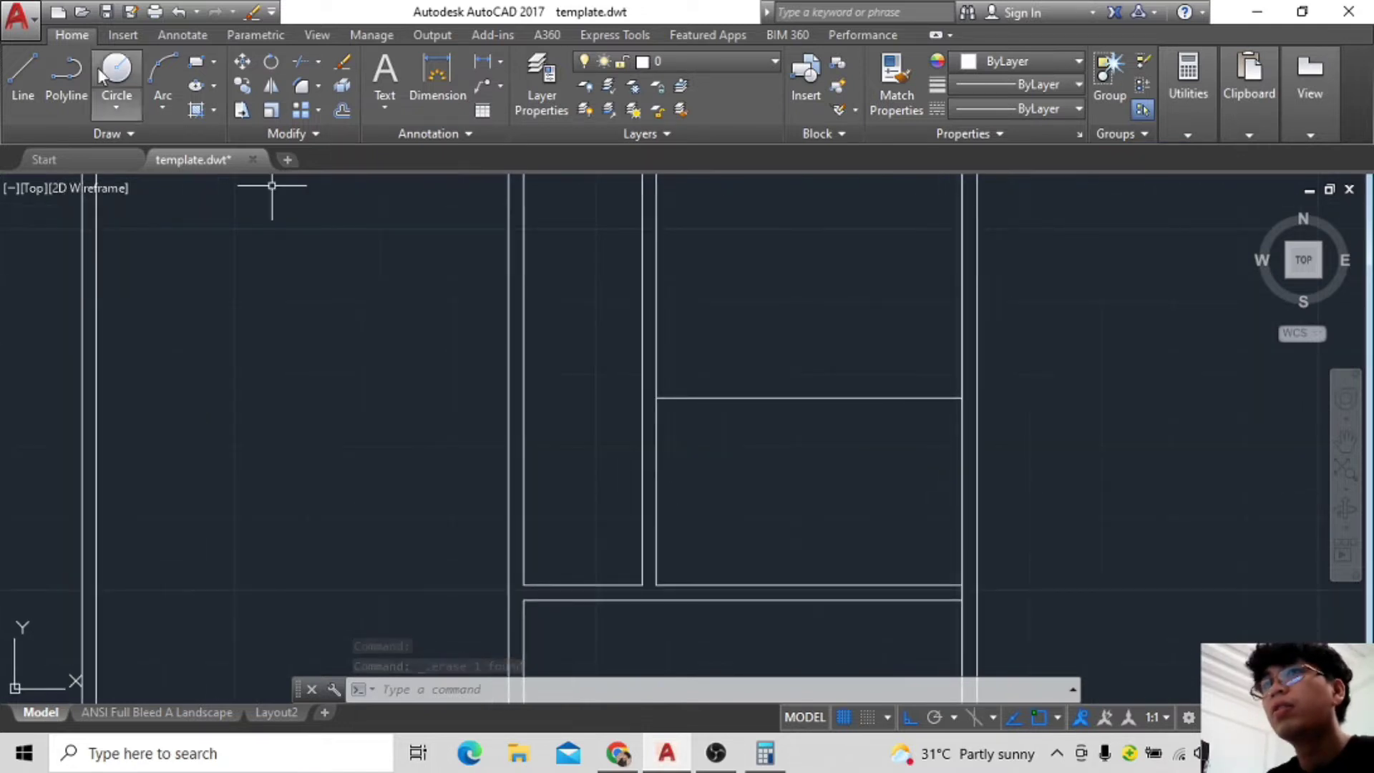
pyautogui.write('o')
pyautogui.press('Return')
pyautogui.click(791, 393)
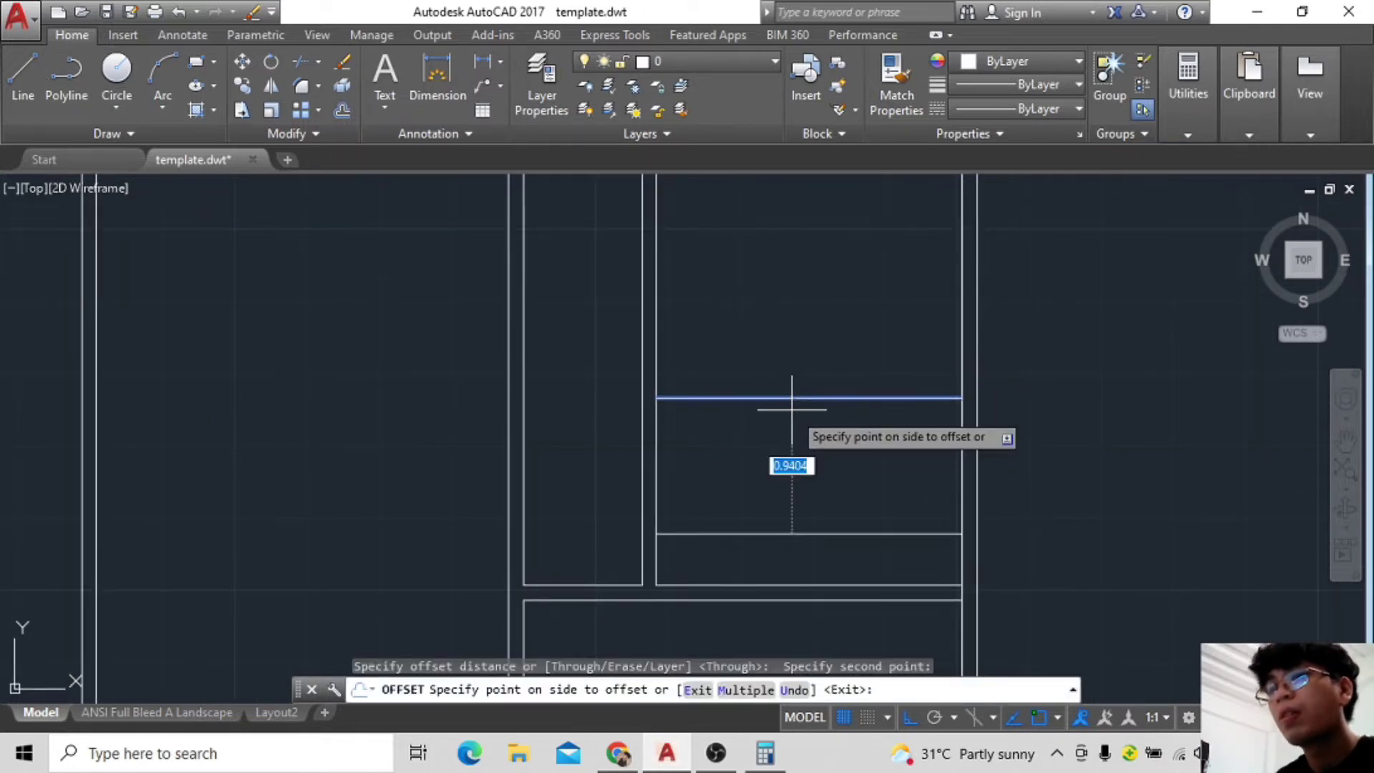
pyautogui.write('0.1')
pyautogui.press('Return')
pyautogui.scroll(-3, 785, 413)
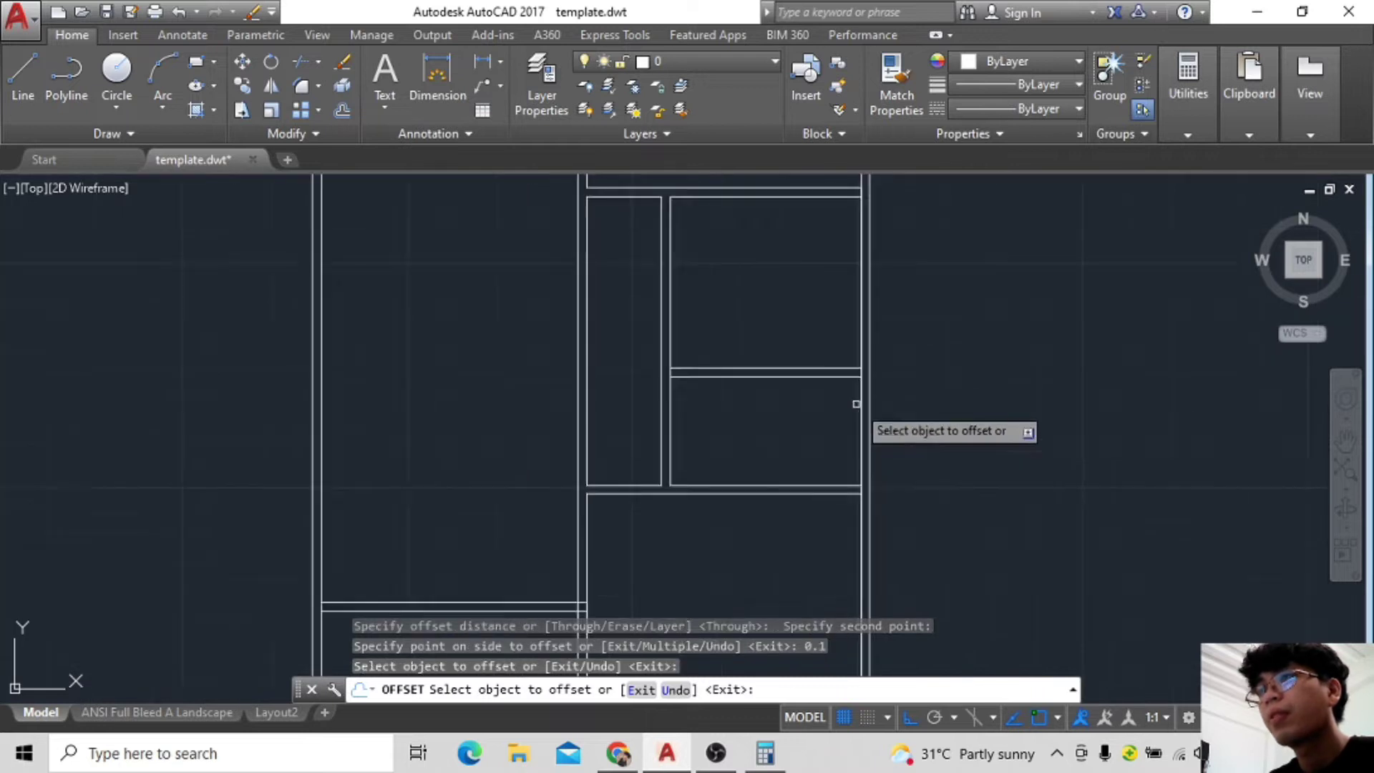
pyautogui.scroll(1, 798, 458)
pyautogui.scroll(2, 795, 394)
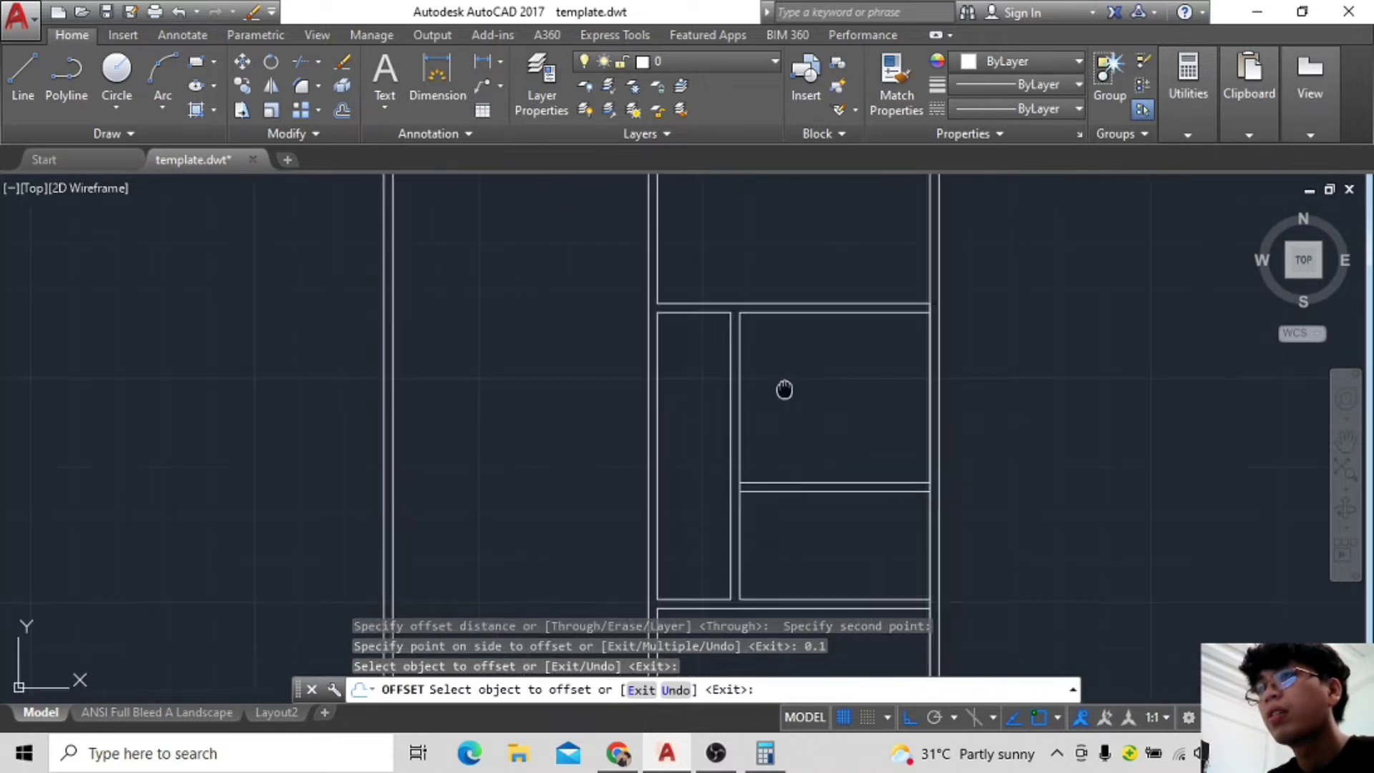
# Draw a line from the central wall's end leftward for the door opening.
pyautogui.click(18, 80)
pyautogui.scroll(2, 705, 285)
pyautogui.scroll(-2, 736, 384)
pyautogui.scroll(1, 702, 292)
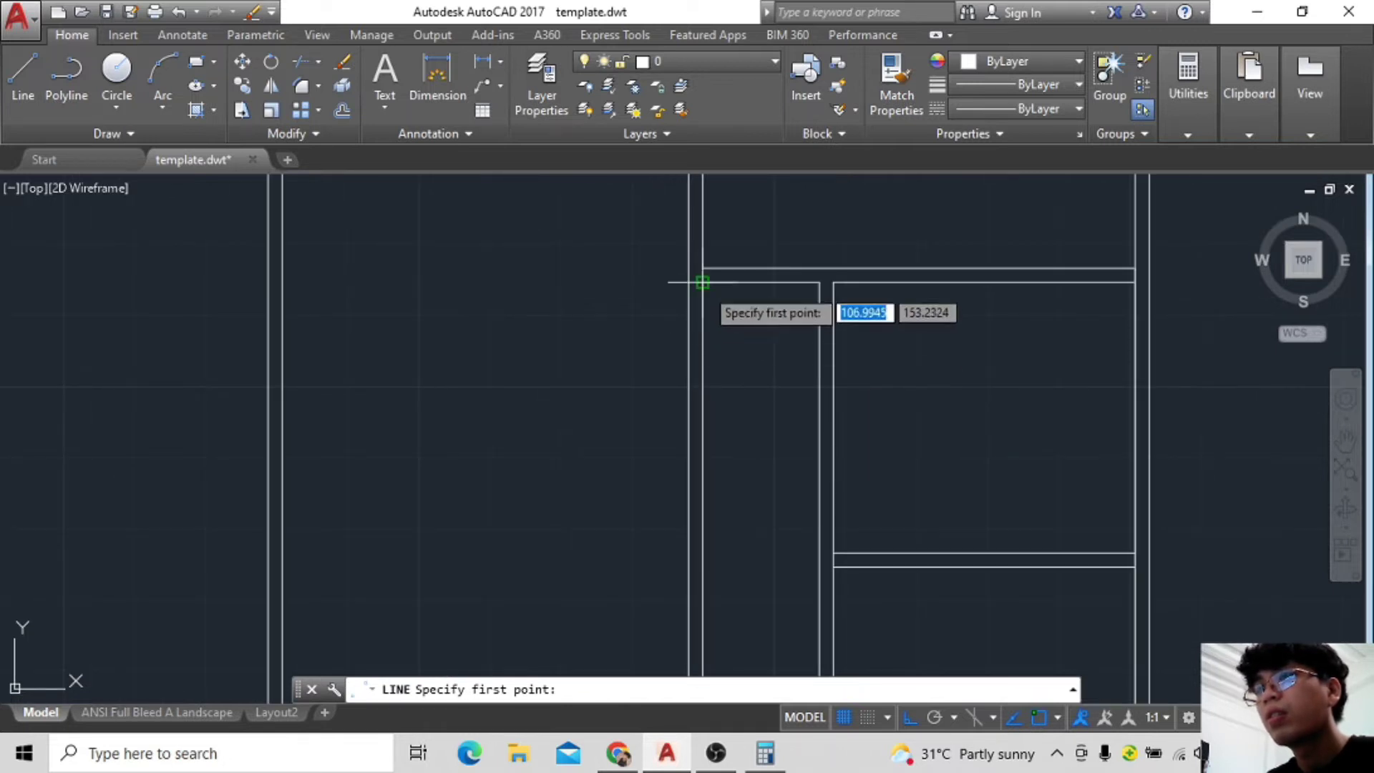
pyautogui.click(702, 283)
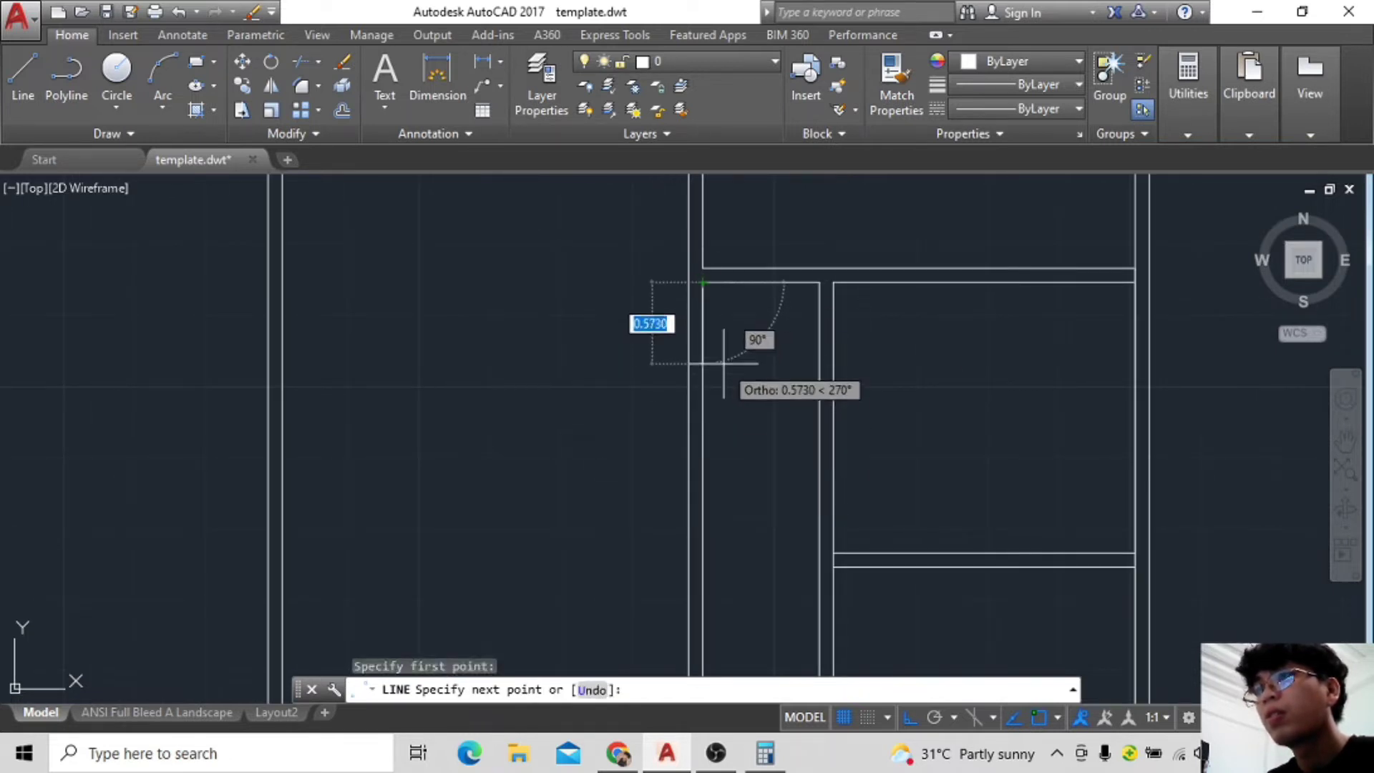
pyautogui.press('Escape')
pyautogui.scroll(-2, 734, 404)
pyautogui.scroll(-1, 740, 393)
pyautogui.click(22, 78)
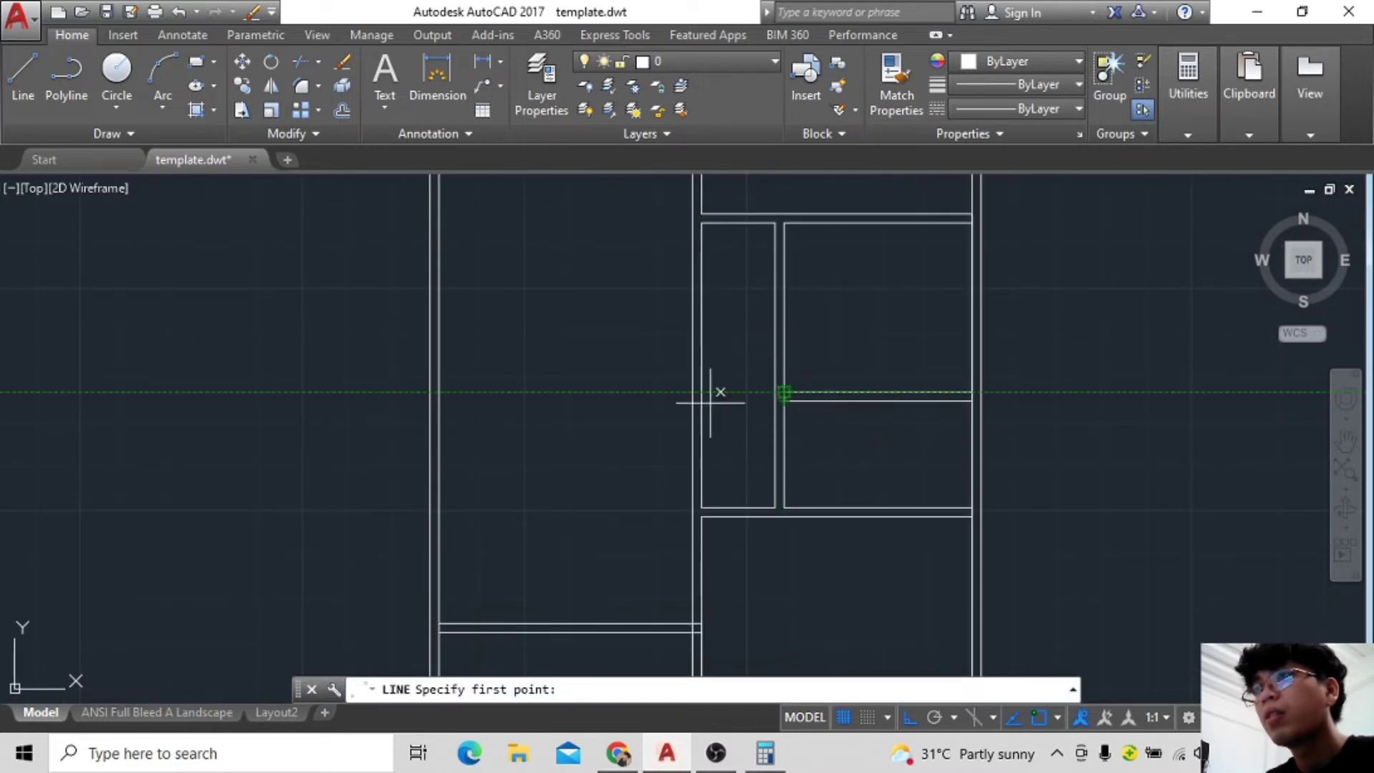
pyautogui.click(702, 508)
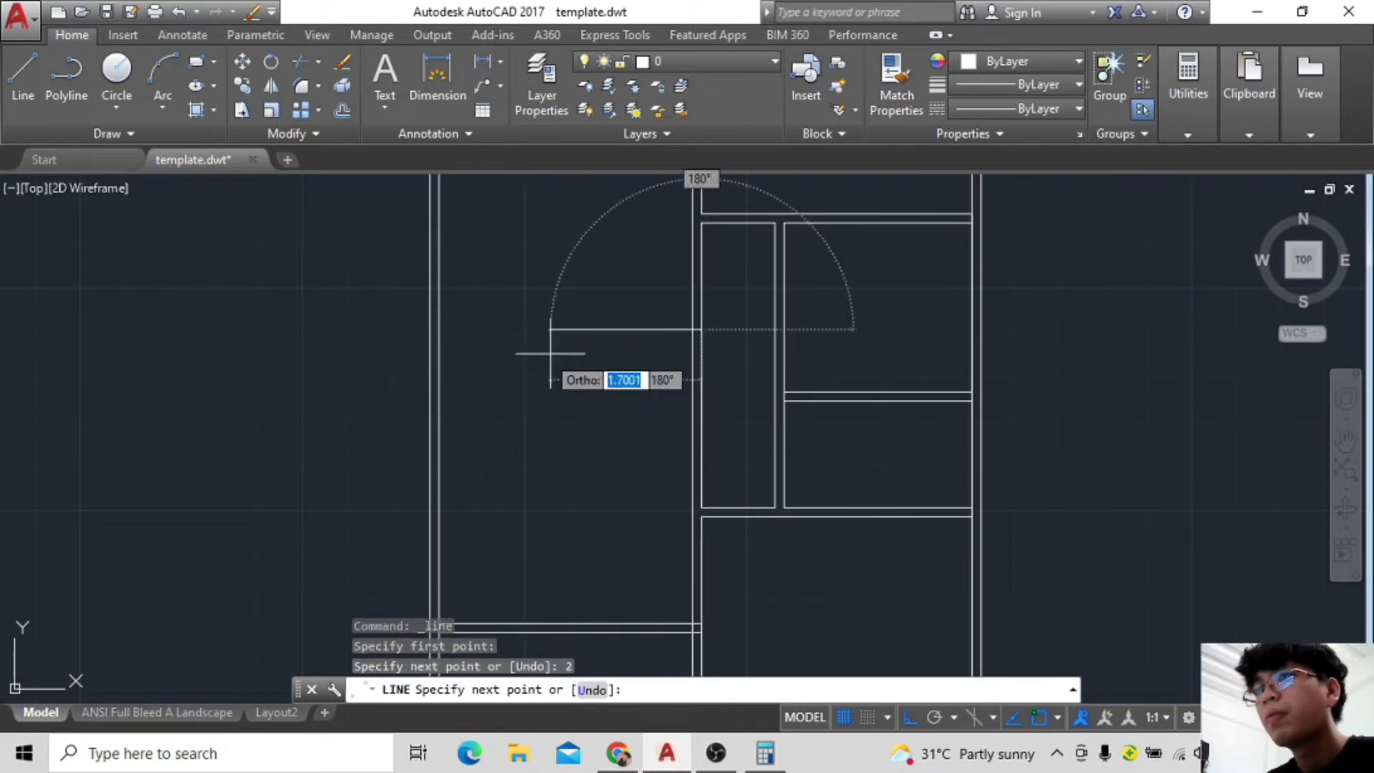
pyautogui.click(549, 353)
pyautogui.scroll(2, 684, 308)
pyautogui.press('Escape')
# Window-select the surrounding walls as cutting edges and begin TRIM.
pyautogui.click(22, 78)
pyautogui.click(672, 252)
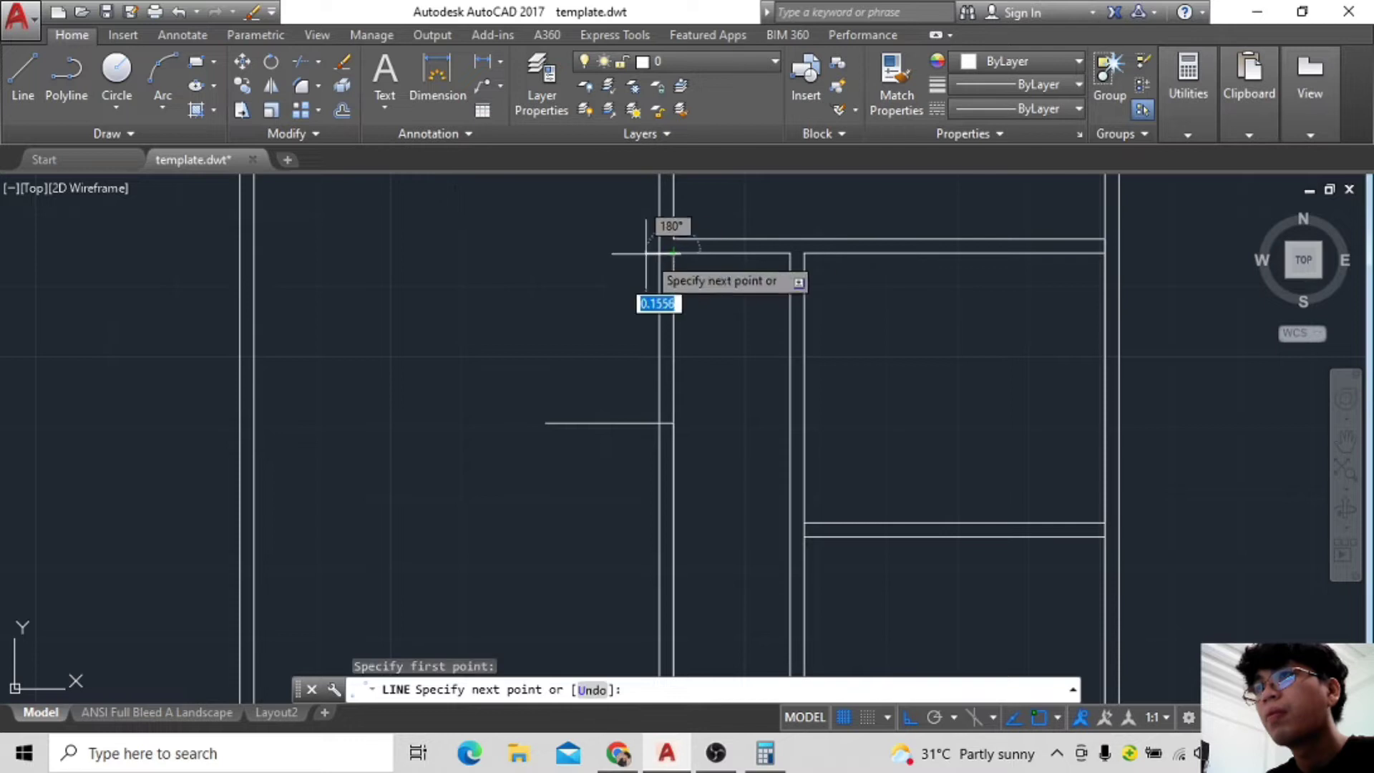
pyautogui.press('Escape')
pyautogui.scroll(-5, 400, 204)
pyautogui.moveTo(475, 221); pyautogui.dragTo(759, 601)
pyautogui.scroll(5, 714, 366)
pyautogui.scroll(3, 714, 366)
pyautogui.write('tr')
pyautogui.press('Return')
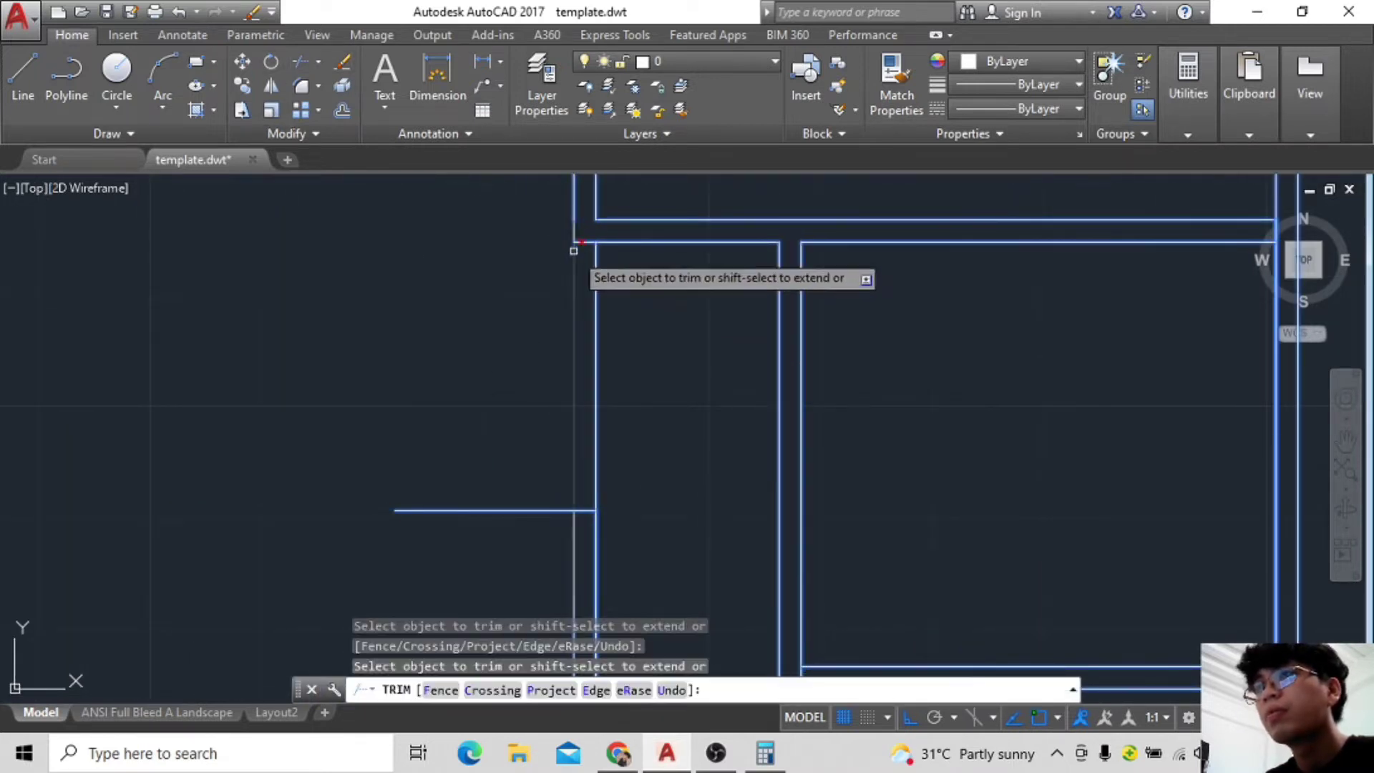
pyautogui.moveTo(582, 244); pyautogui.dragTo(721, 214, button='middle')
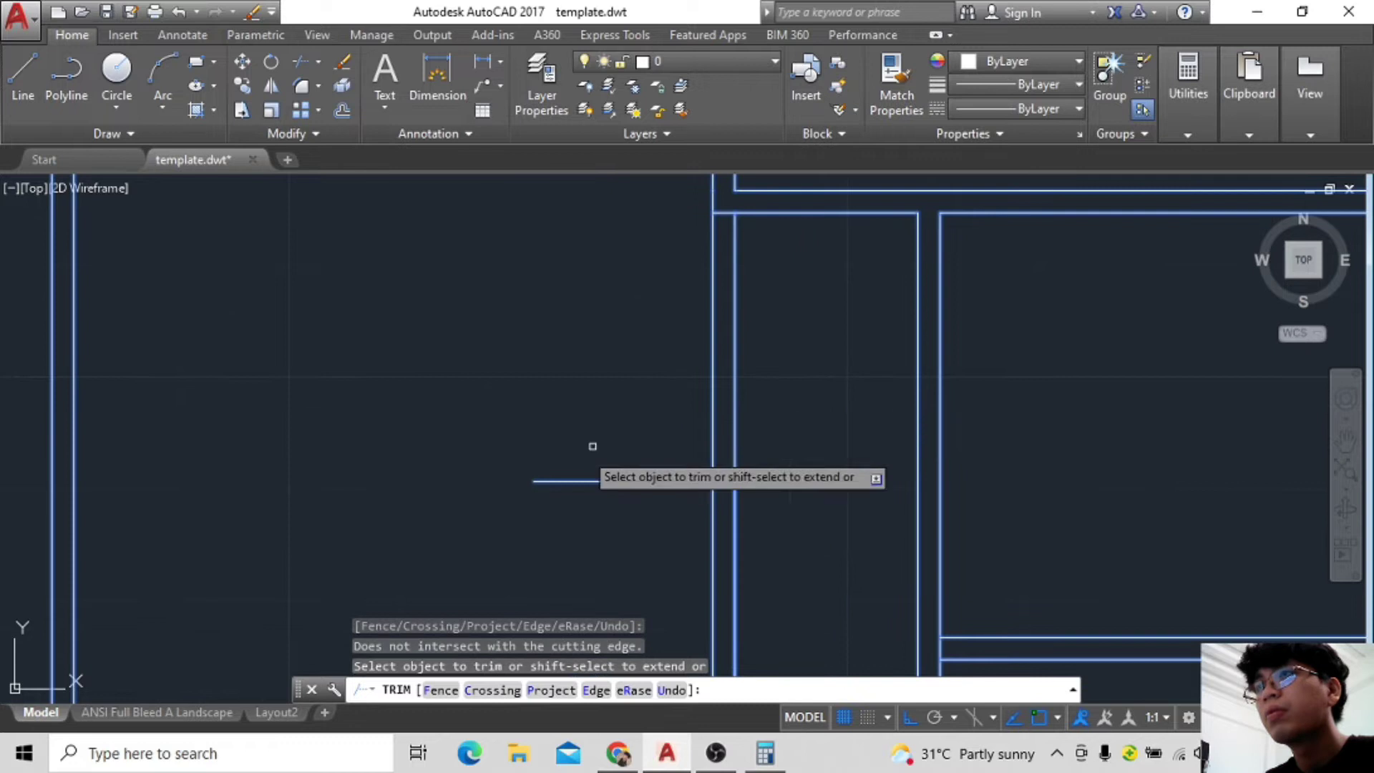
pyautogui.click(731, 434)
pyautogui.scroll(-3, 849, 484)
pyautogui.press('Escape')
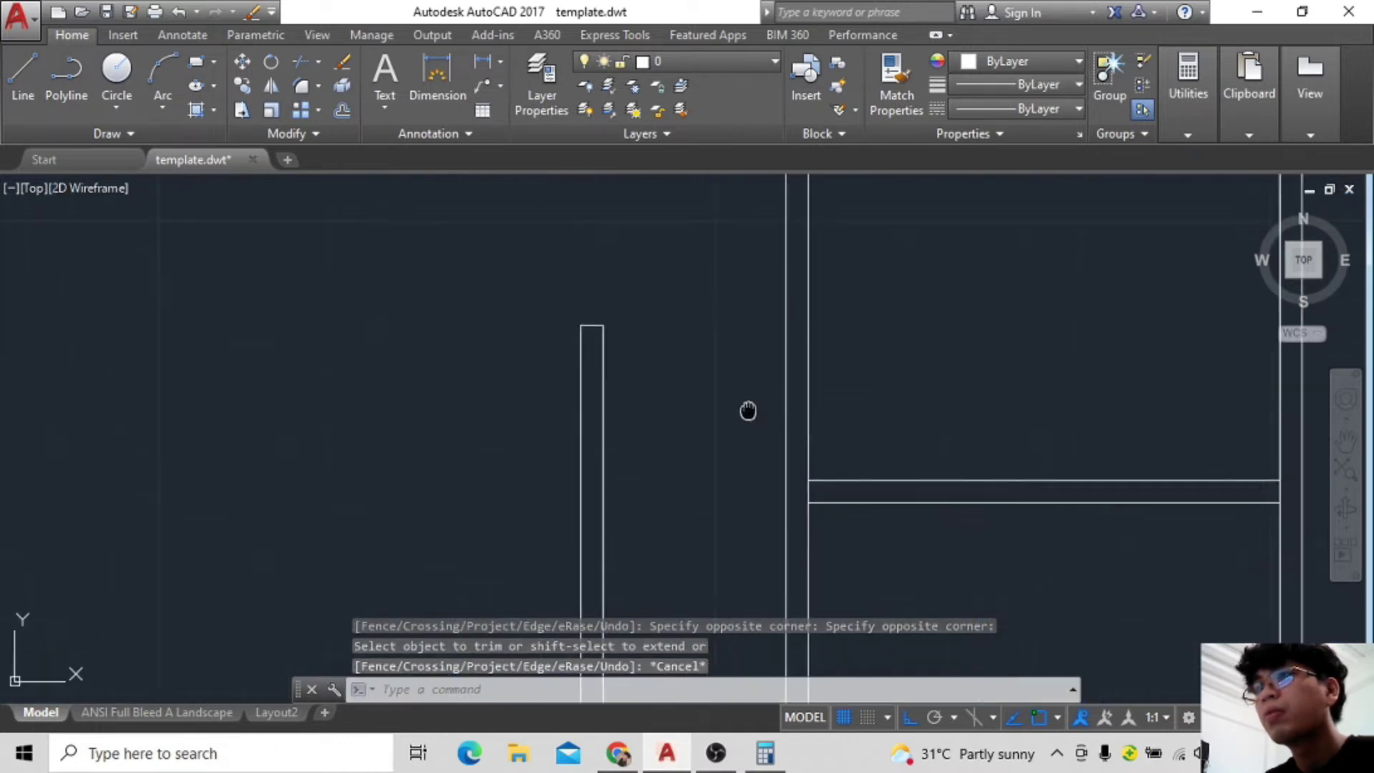
pyautogui.scroll(-3, 737, 425)
pyautogui.moveTo(723, 393); pyautogui.dragTo(878, 463)
pyautogui.scroll(3, 877, 463)
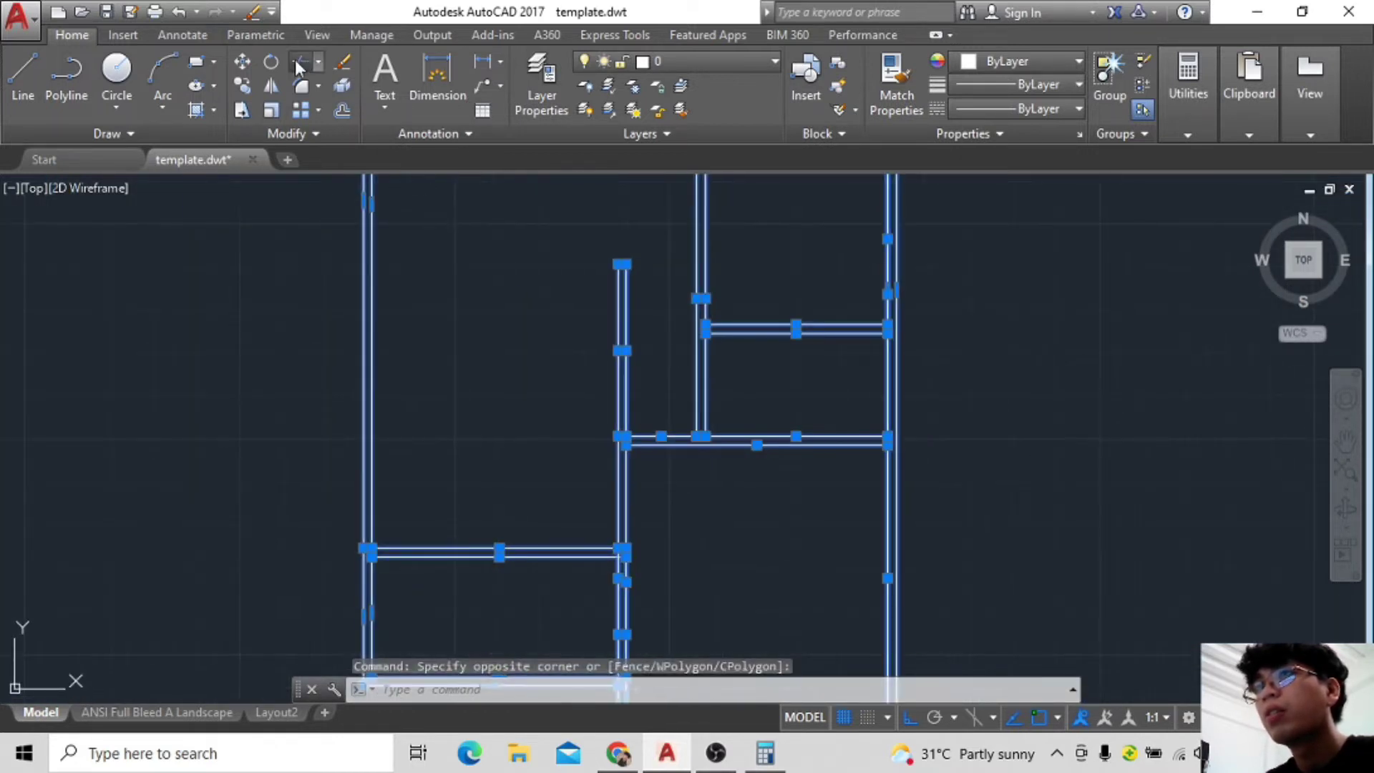
pyautogui.scroll(2, 787, 286)
pyautogui.write('tr')
pyautogui.press('Return')
pyautogui.scroll(-3, 809, 429)
pyautogui.scroll(-2, 819, 466)
pyautogui.press('Escape')
pyautogui.moveTo(828, 470)
pyautogui.mouseDown(button='middle')
pyautogui.moveTo(776, 461)
pyautogui.moveTo(776, 525)
pyautogui.mouseUp(button='middle')
pyautogui.scroll(-2, 760, 501)
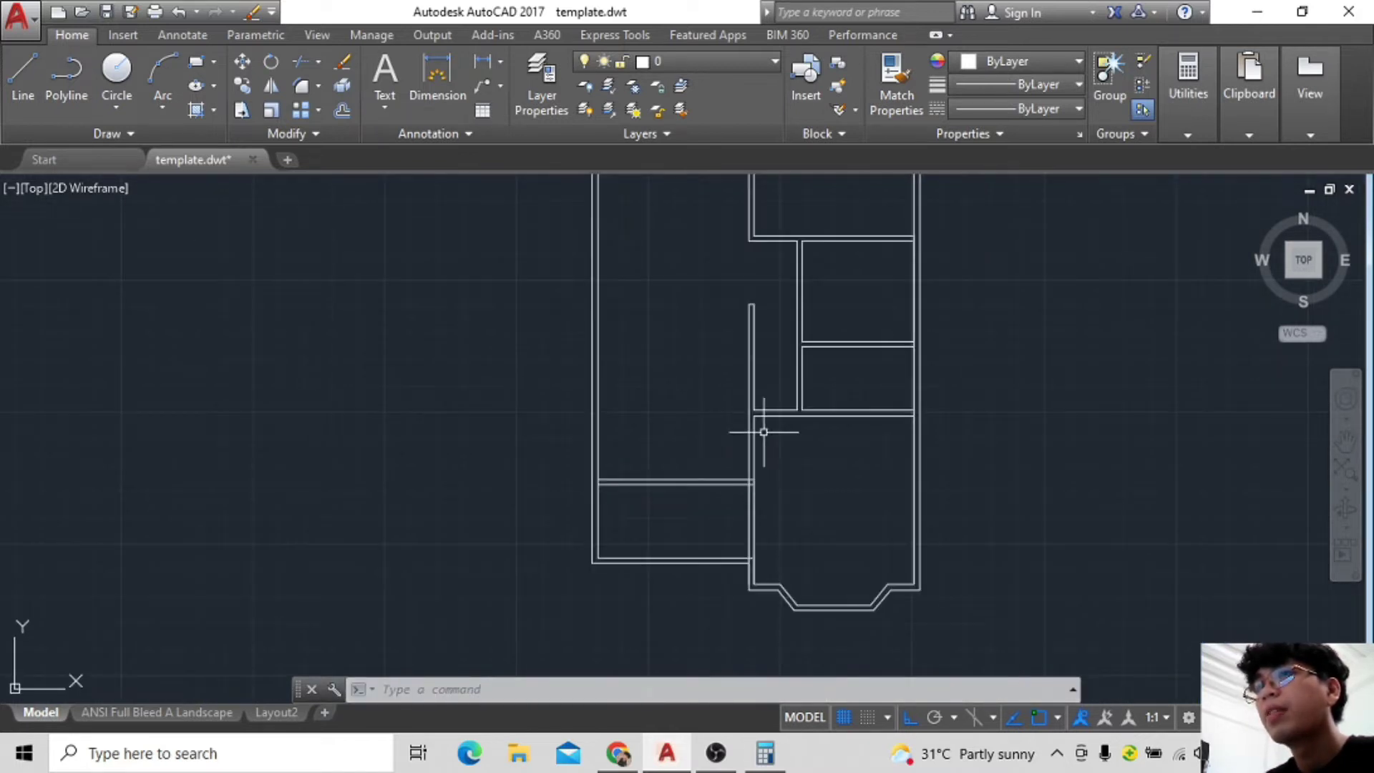
pyautogui.scroll(2, 804, 445)
pyautogui.scroll(-4, 724, 482)
pyautogui.scroll(4, 777, 482)
pyautogui.scroll(-2, 776, 481)
pyautogui.moveTo(776, 482)
pyautogui.mouseDown(button='middle')
pyautogui.moveTo(777, 548)
pyautogui.moveTo(746, 501)
pyautogui.mouseUp(button='middle')
pyautogui.scroll(4, 742, 460)
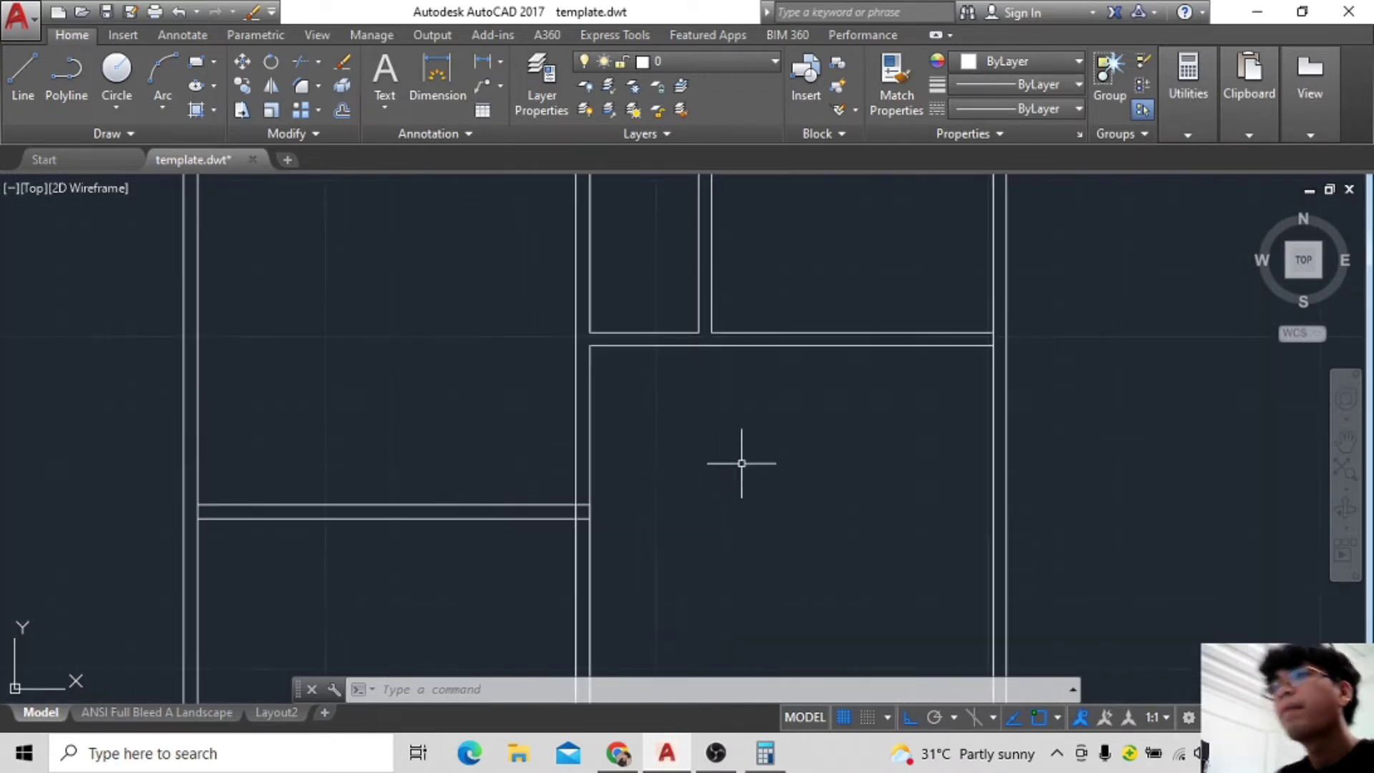
pyautogui.scroll(-2, 742, 460)
# Draw a trial rectangle from the wall end across the opening.
pyautogui.click(196, 60)
pyautogui.scroll(-2, 806, 451)
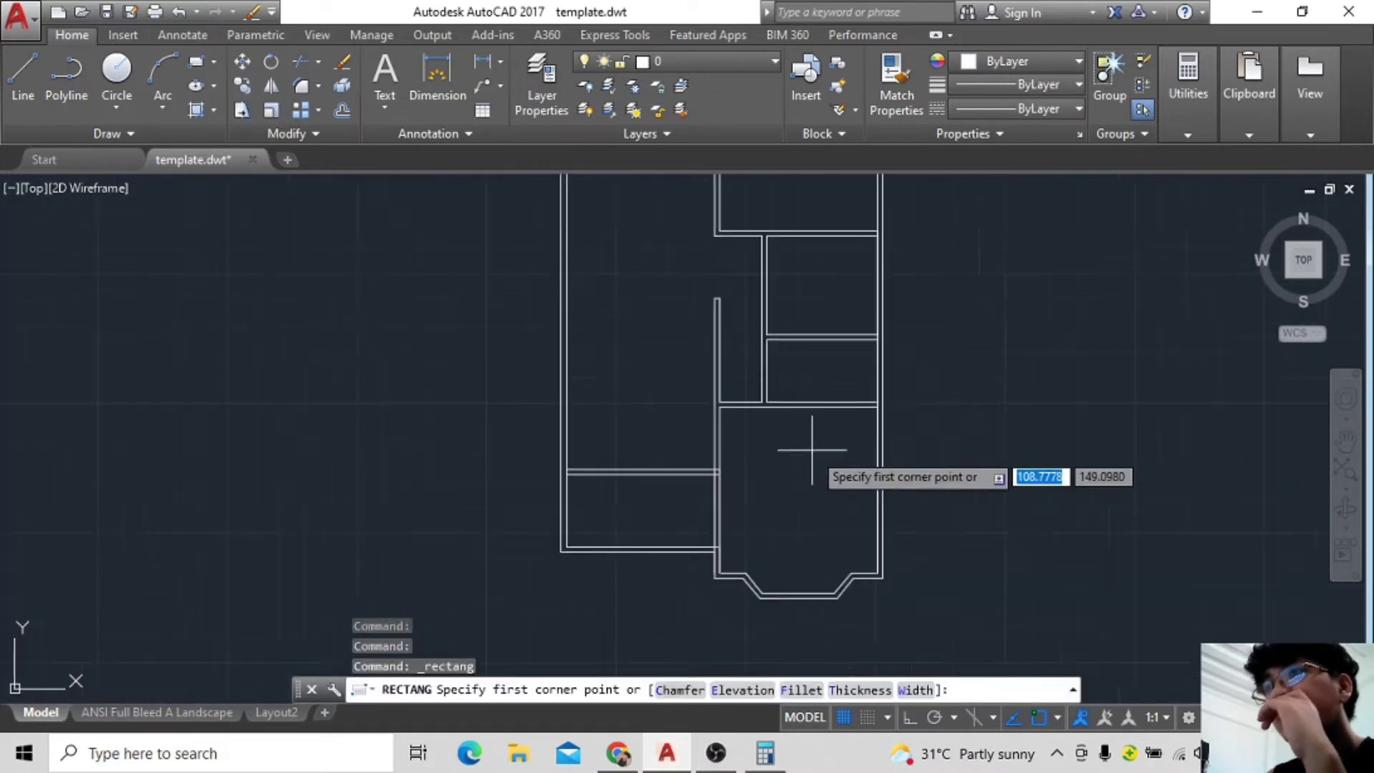
pyautogui.scroll(2, 795, 429)
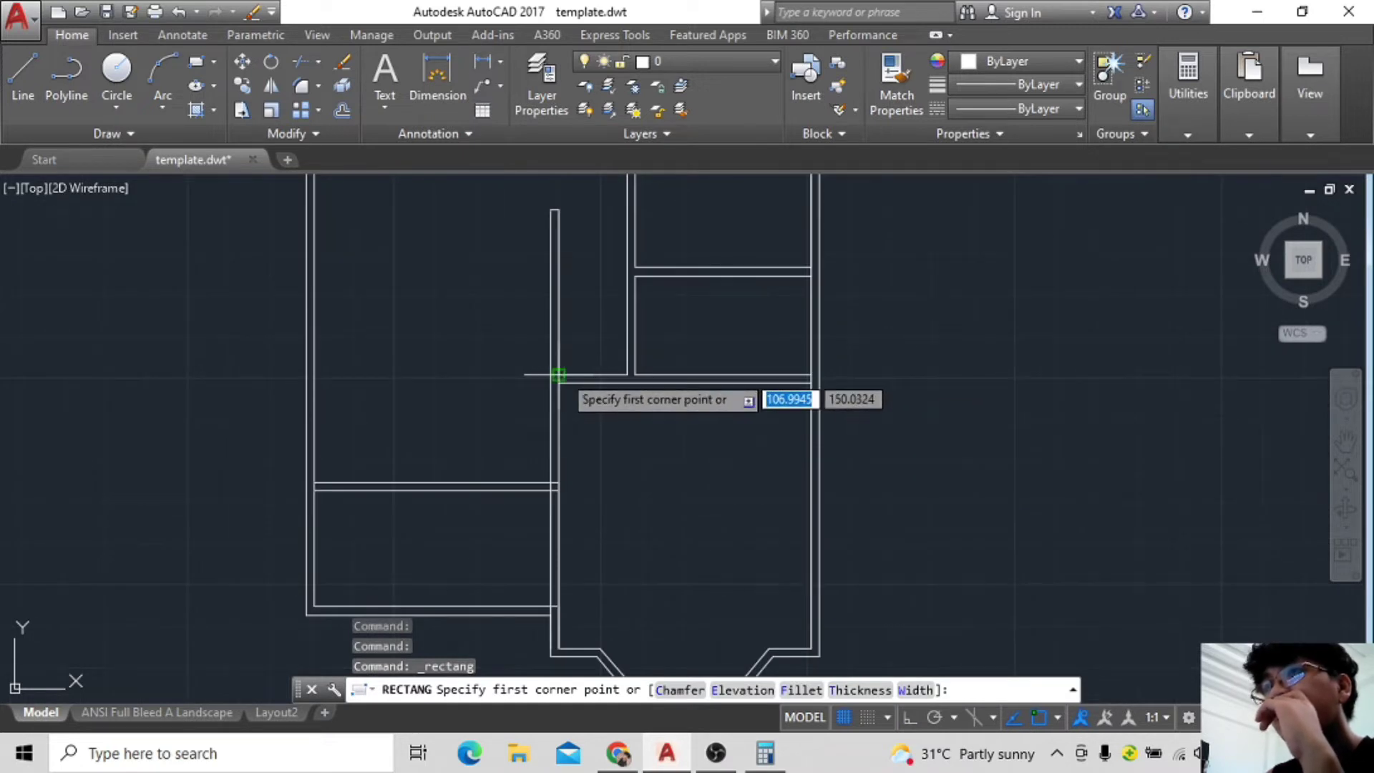
pyautogui.click(558, 374)
pyautogui.press('Escape')
pyautogui.press('Return')
pyautogui.scroll(2, 577, 401)
pyautogui.scroll(2, 526, 380)
pyautogui.click(430, 300)
pyautogui.click(707, 265)
# Draw a narrow trial rectangle at the wall line's end.
pyautogui.click(204, 61)
pyautogui.click(499, 344)
pyautogui.press('Escape')
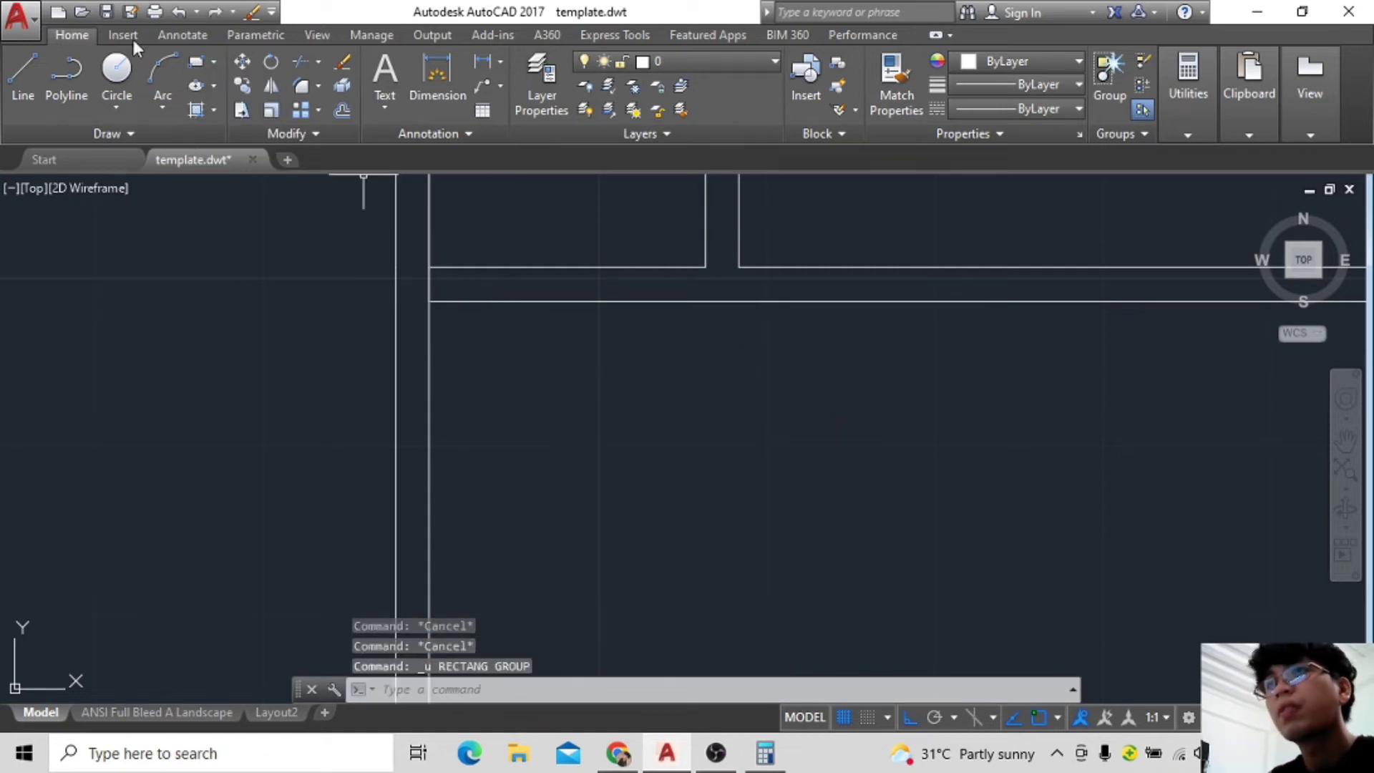
pyautogui.click(197, 63)
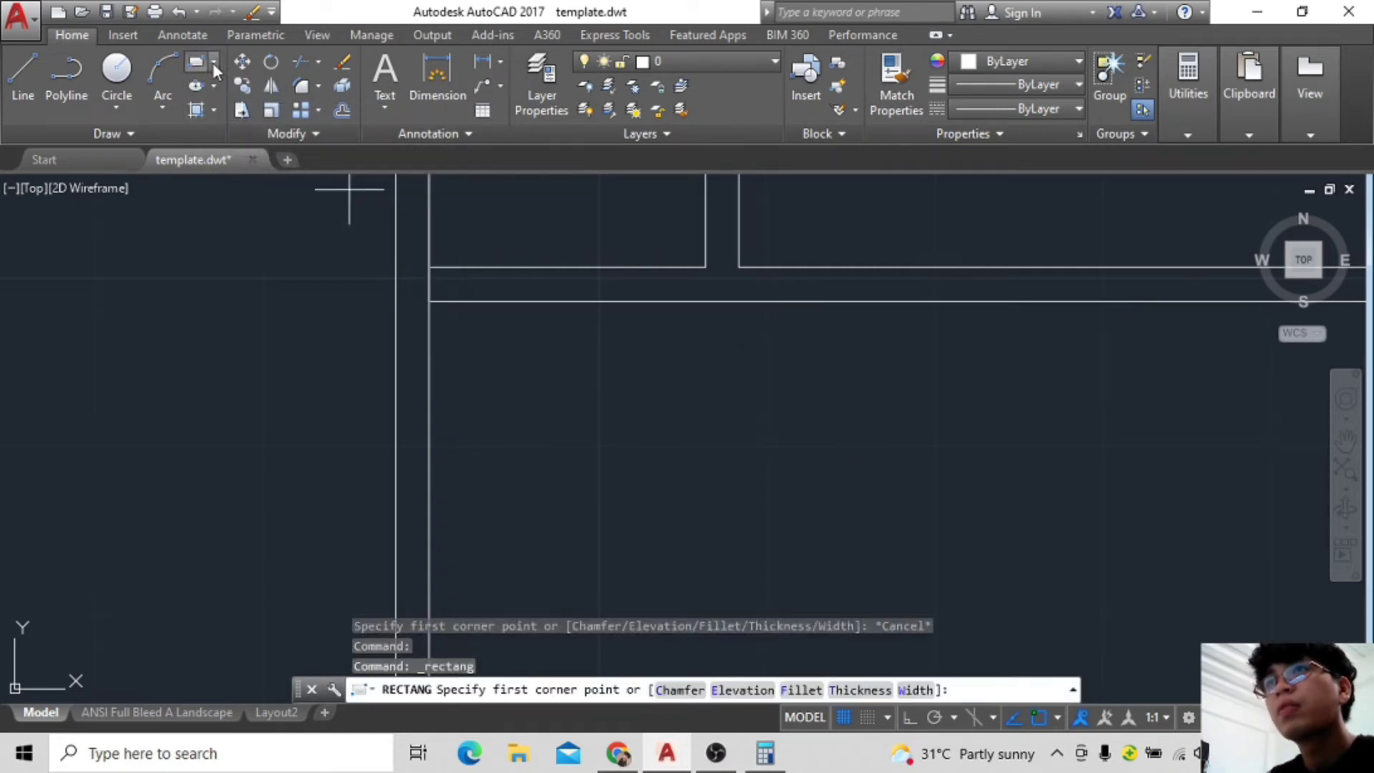
pyautogui.click(429, 267)
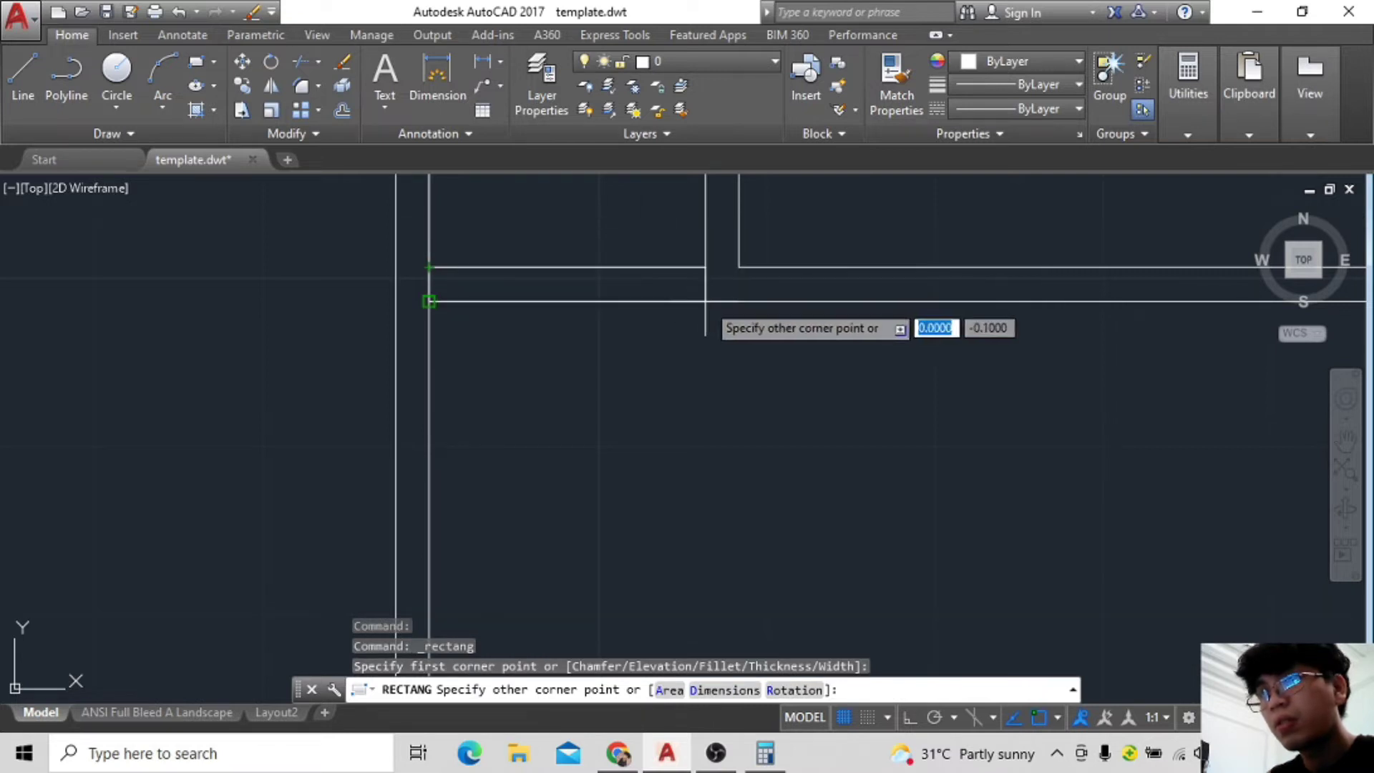
pyautogui.click(433, 286)
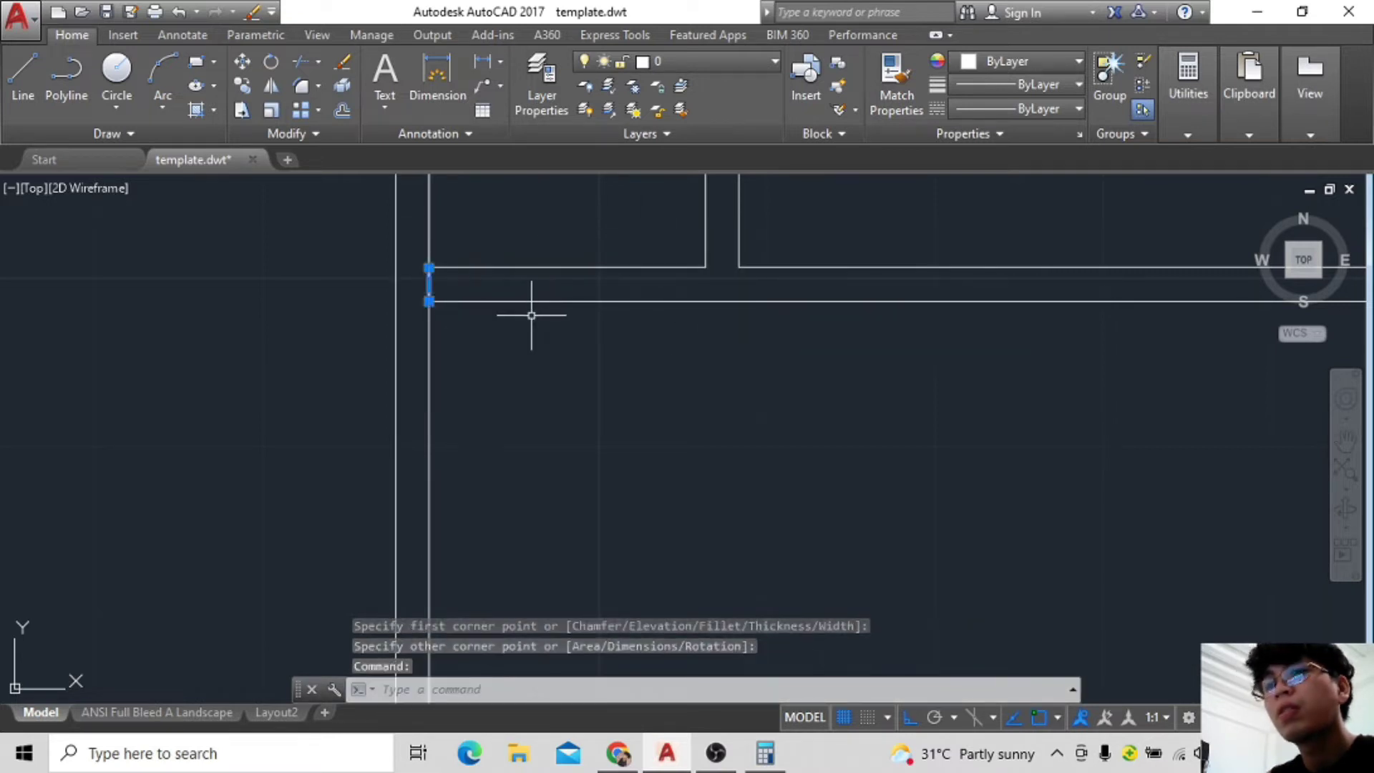
pyautogui.press('Escape')
pyautogui.press('Return')
pyautogui.click(429, 267)
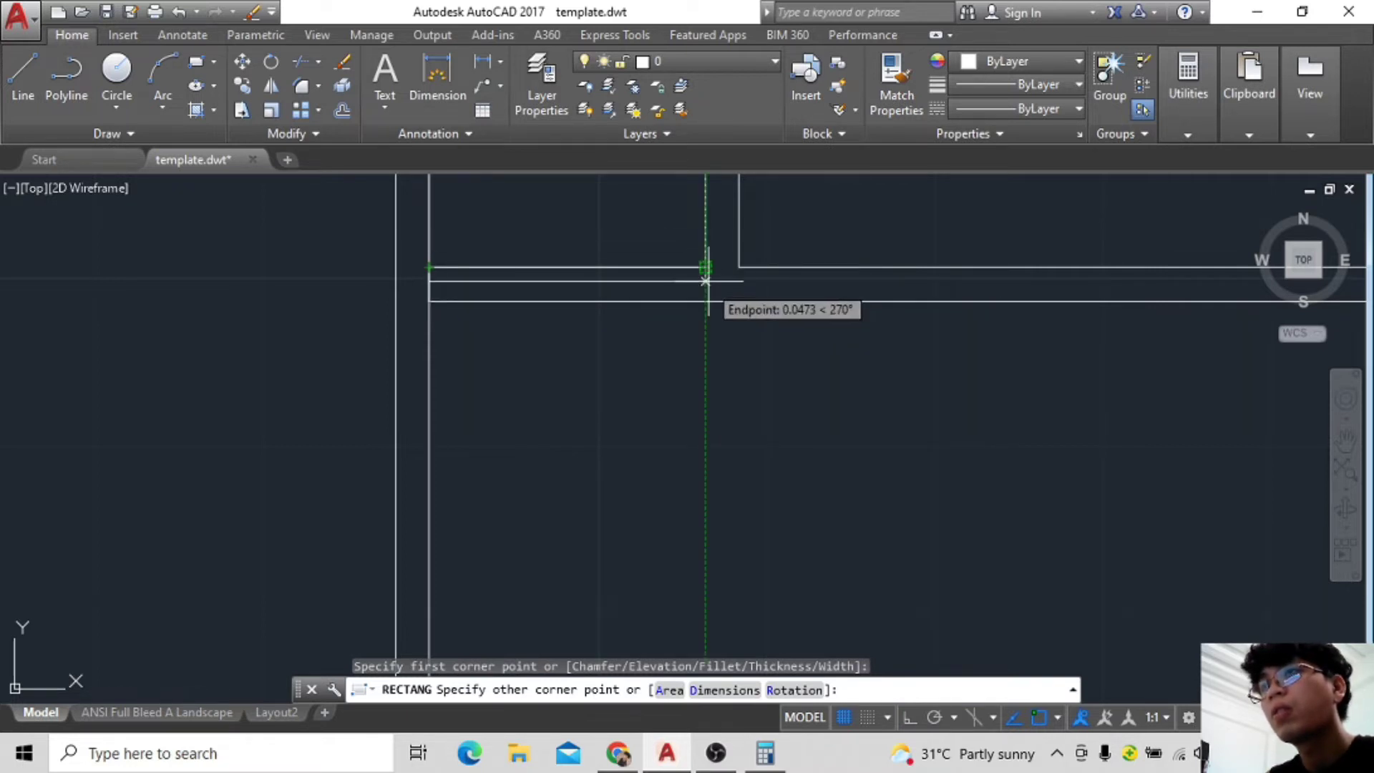
pyautogui.press('Escape')
# Erase the narrow rectangle and the short vertical segment at the wall junction.
pyautogui.scroll(-2, 679, 358)
pyautogui.scroll(2, 660, 348)
pyautogui.click(706, 281)
pyautogui.press('Delete')
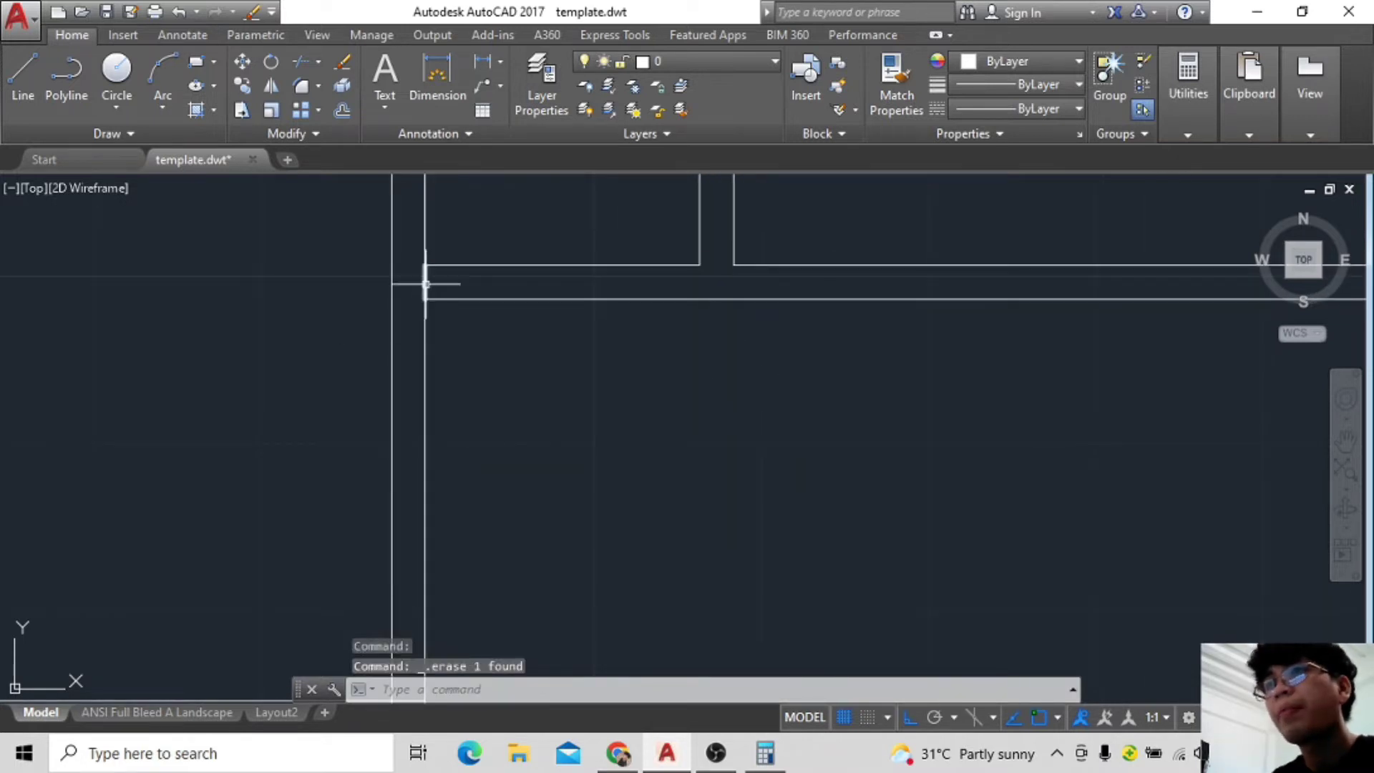
pyautogui.scroll(2, 513, 305)
pyautogui.press('Delete')
pyautogui.press('Delete')
pyautogui.scroll(-2, 610, 430)
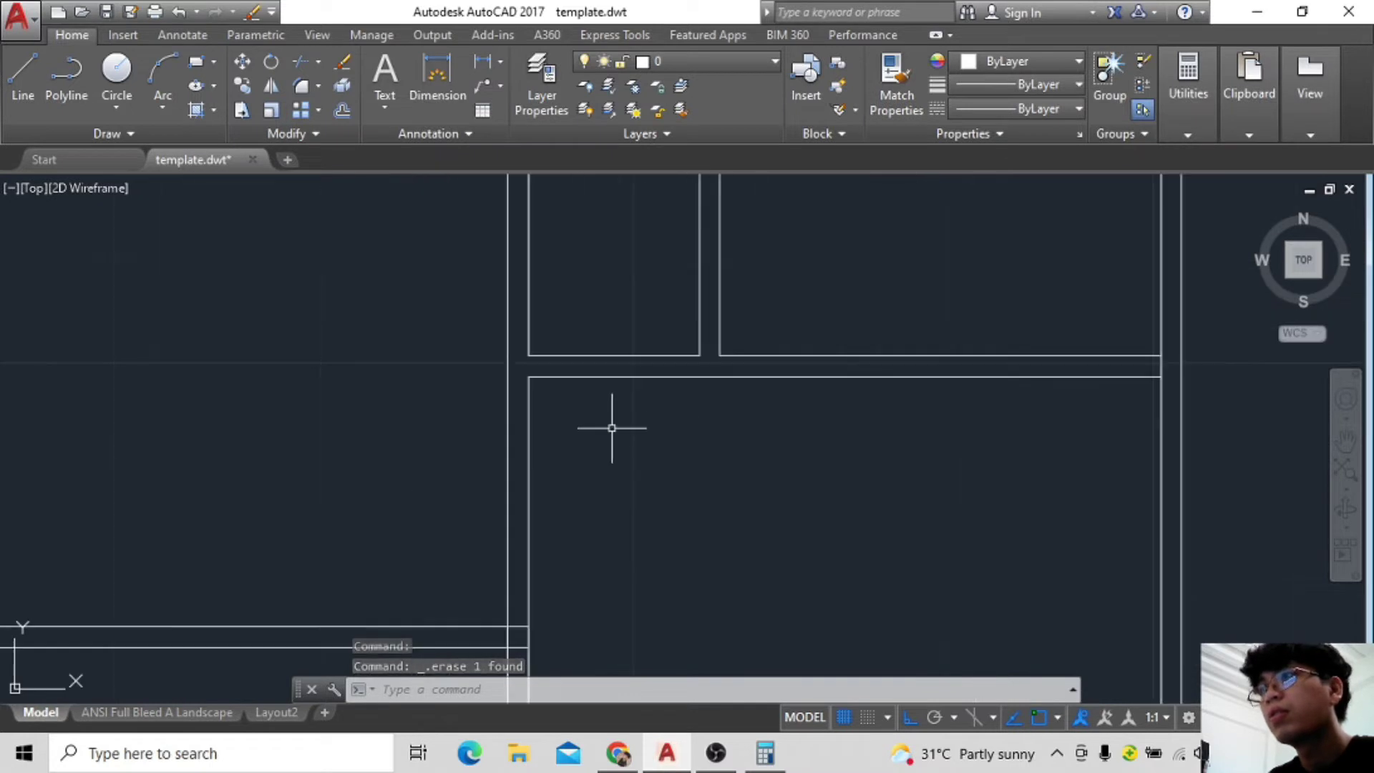
# Draw a trial line at the interior wall's end and begin another at the wall corner.
pyautogui.click(30, 86)
pyautogui.click(478, 320)
pyautogui.click(537, 353)
pyautogui.press('Escape')
pyautogui.click(30, 86)
pyautogui.click(751, 320)
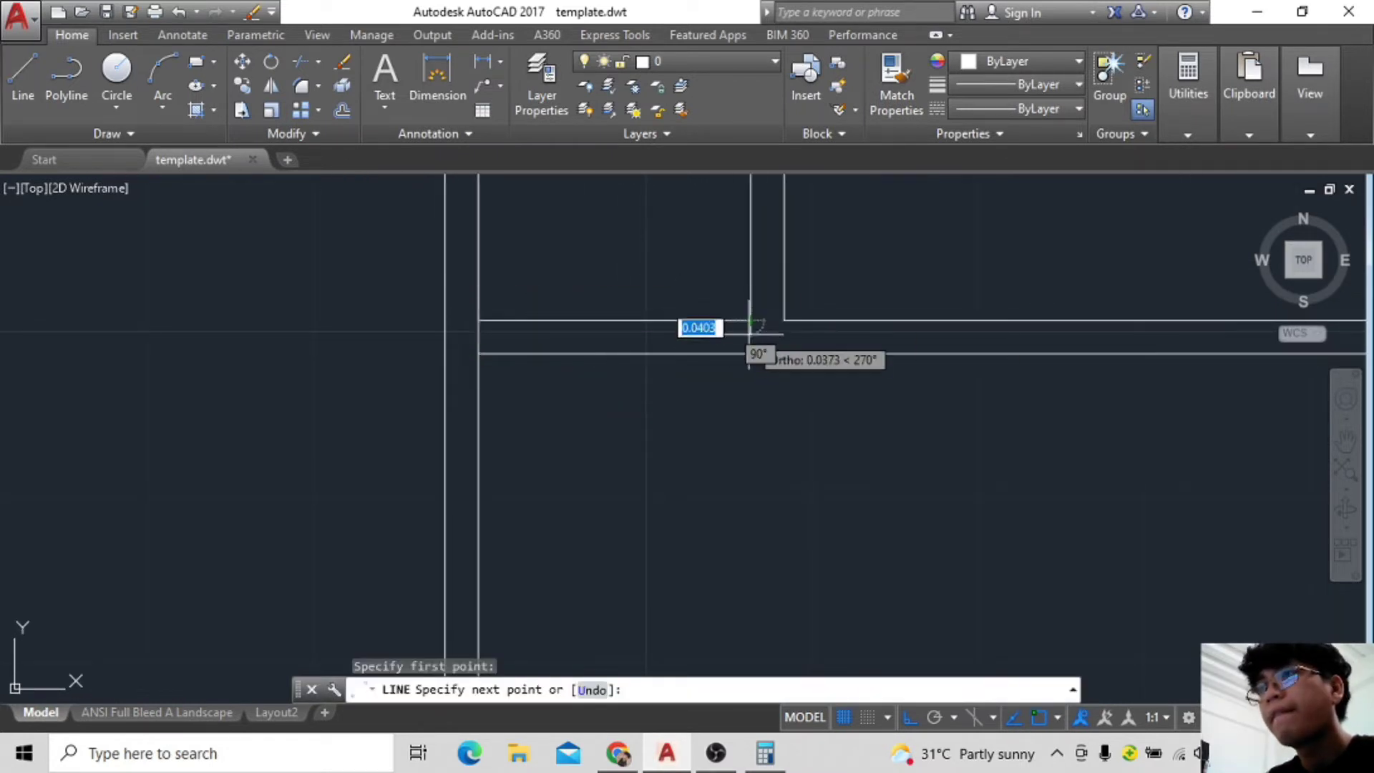
pyautogui.press('Escape')
# Select the wall lines, then draw a short vertical line down from the upper wall line.
pyautogui.click(544, 320)
pyautogui.click(478, 337)
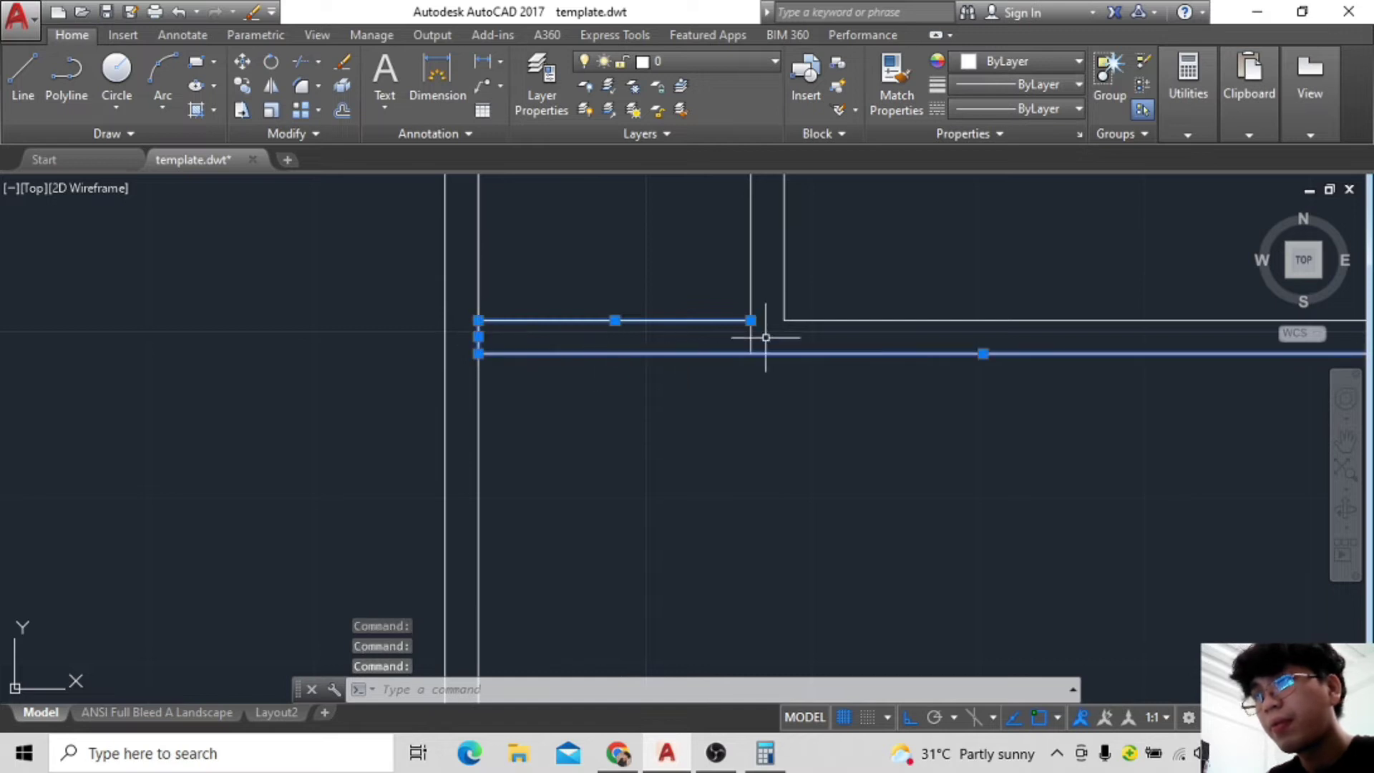
pyautogui.click(817, 418)
pyautogui.press('Escape')
pyautogui.press('Escape')
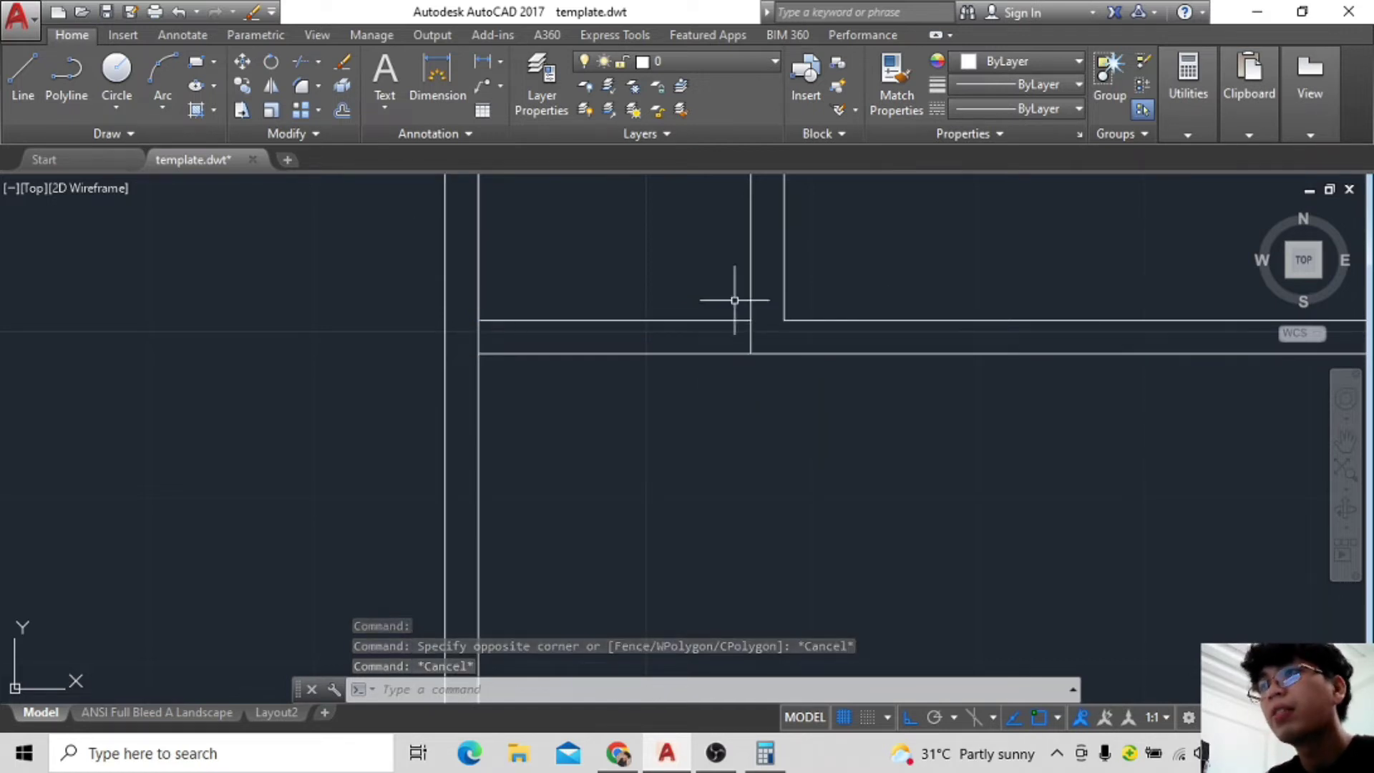
pyautogui.click(23, 79)
pyautogui.click(750, 353)
pyautogui.click(751, 380)
pyautogui.press('Escape')
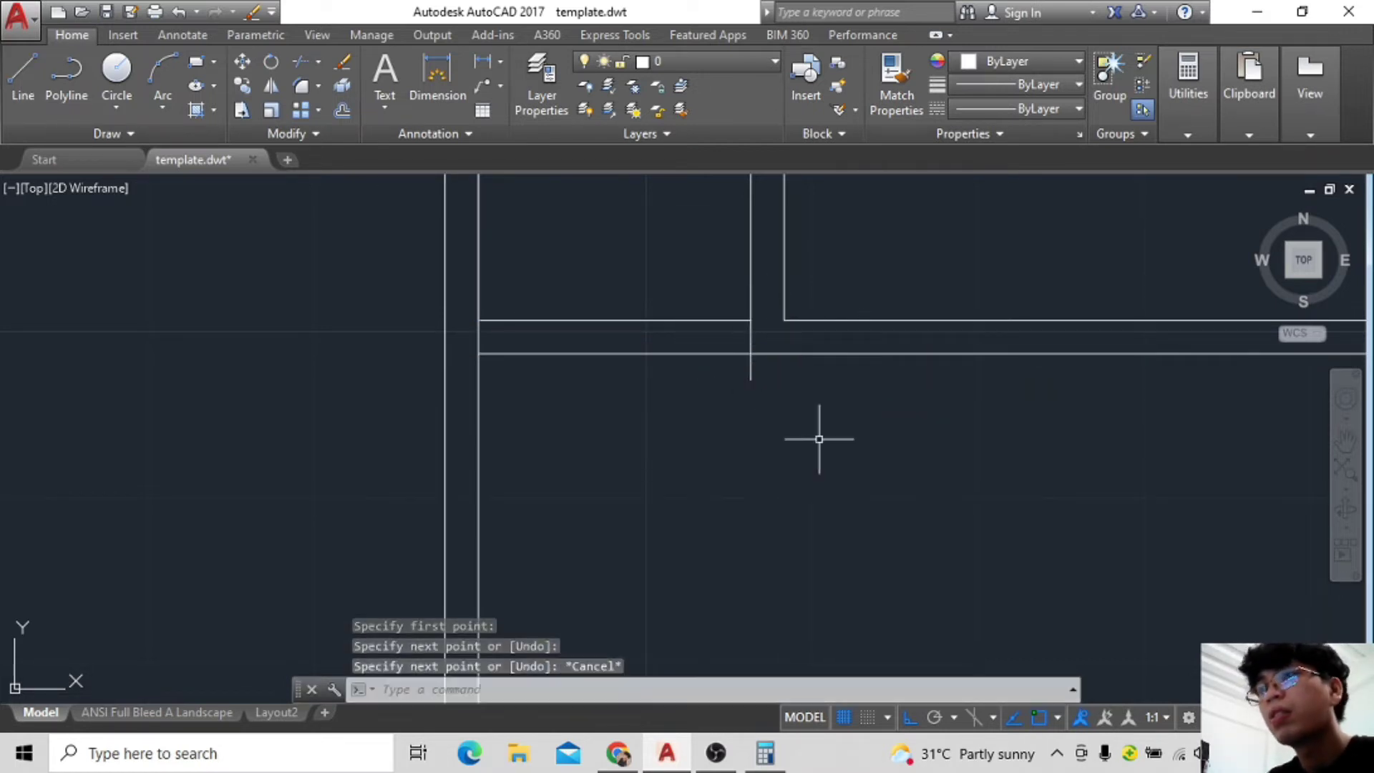
# Delete the lower horizontal wall line, then undo to restore it.
pyautogui.click(665, 354)
pyautogui.press('Delete')
pyautogui.write('l')
pyautogui.press('Return')
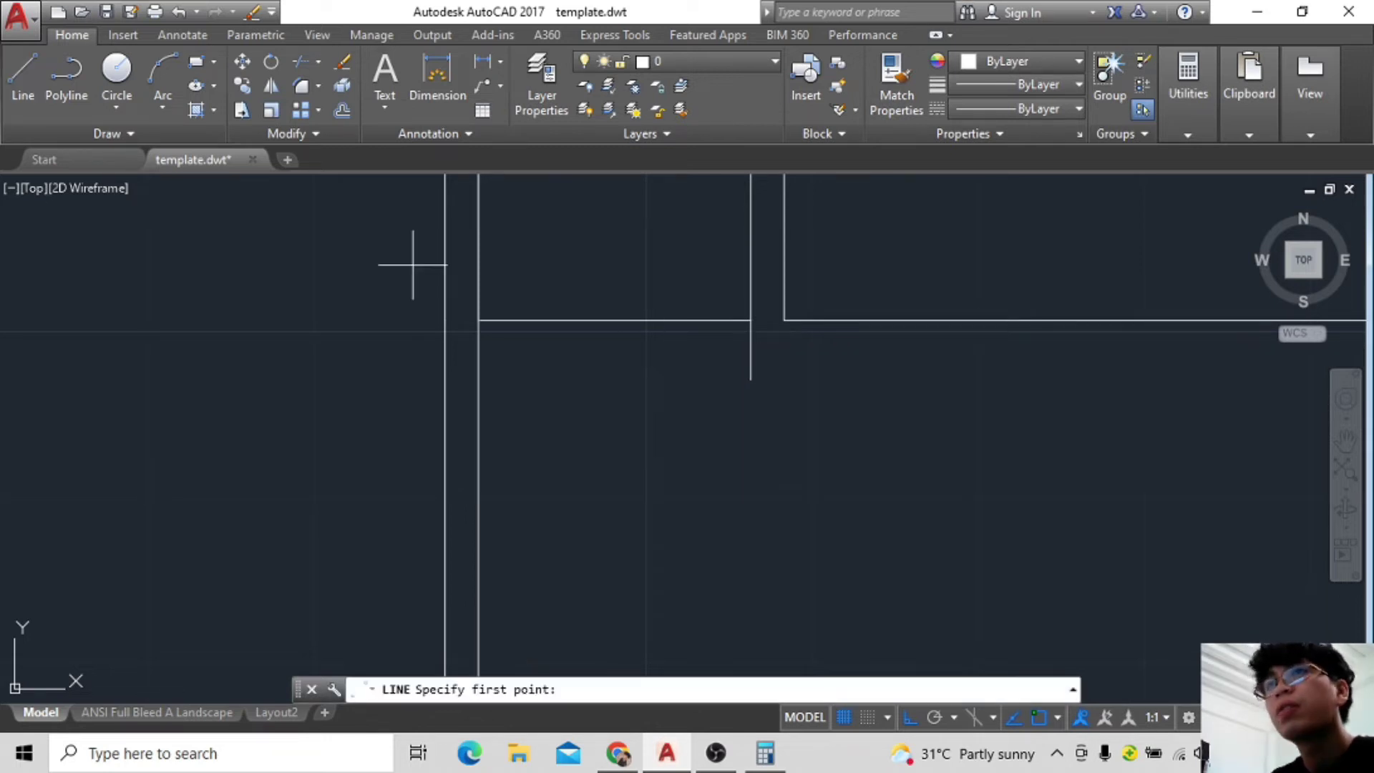
pyautogui.hotkey('ctrl', 'z')
pyautogui.scroll(2, 823, 365)
pyautogui.scroll(-1, 823, 365)
pyautogui.press('Escape')
pyautogui.hotkey('ctrl', 'z')
pyautogui.hotkey('ctrl', 'z')
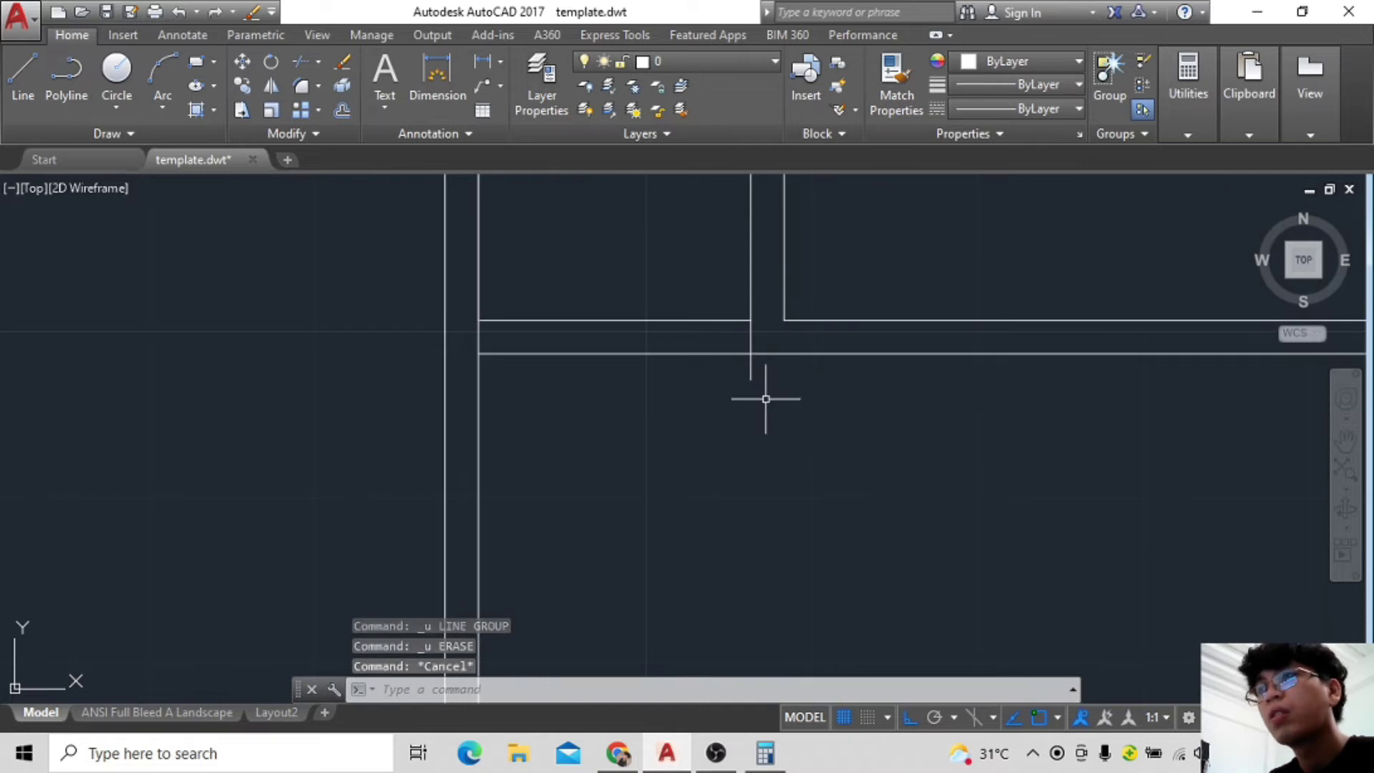
# Redraw the short vertical closing edge between the upper and lower wall lines.
pyautogui.click(751, 378)
pyautogui.press('l')
pyautogui.press('Return')
pyautogui.click(750, 320)
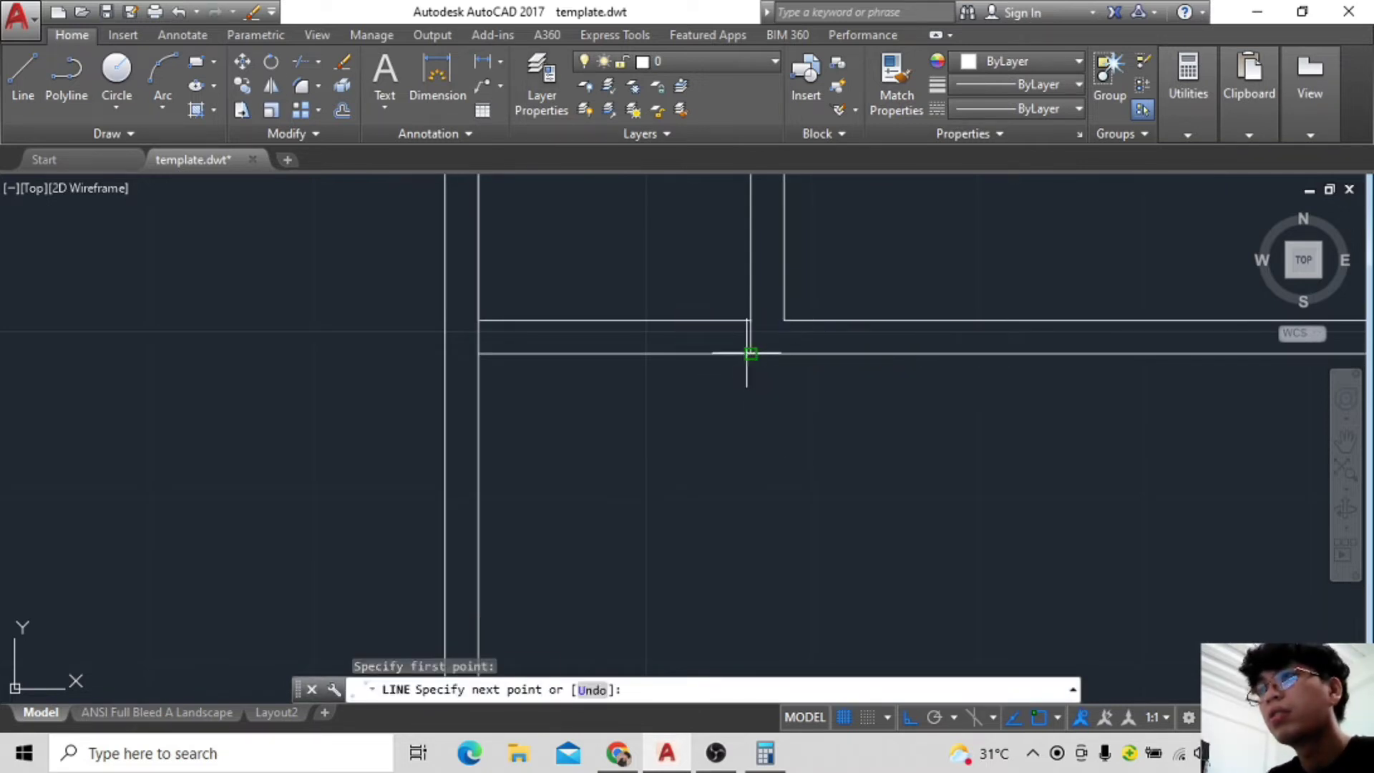
pyautogui.click(751, 352)
pyautogui.press('Escape')
pyautogui.press('Delete')
pyautogui.press('l')
pyautogui.press('Return')
pyautogui.click(751, 353)
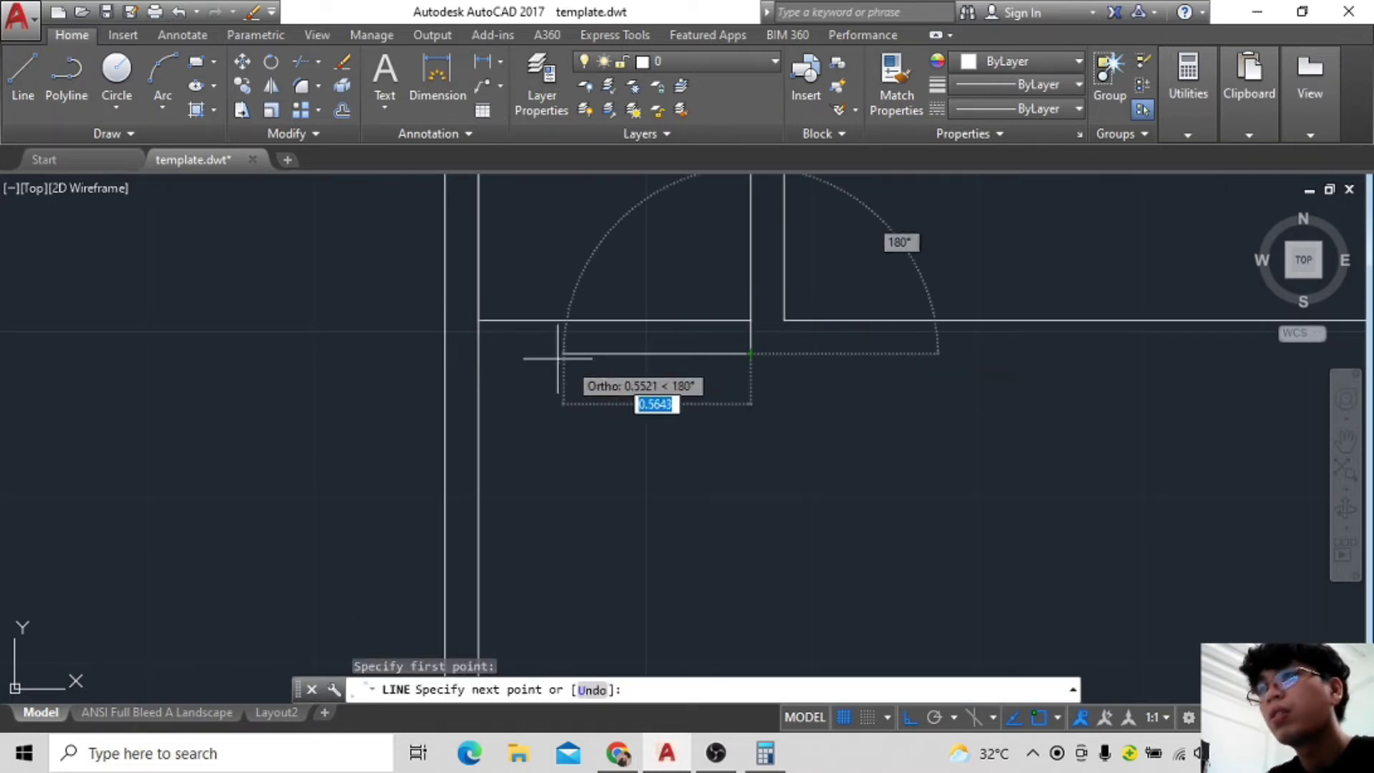
pyautogui.hotkey('ctrl', 'z')
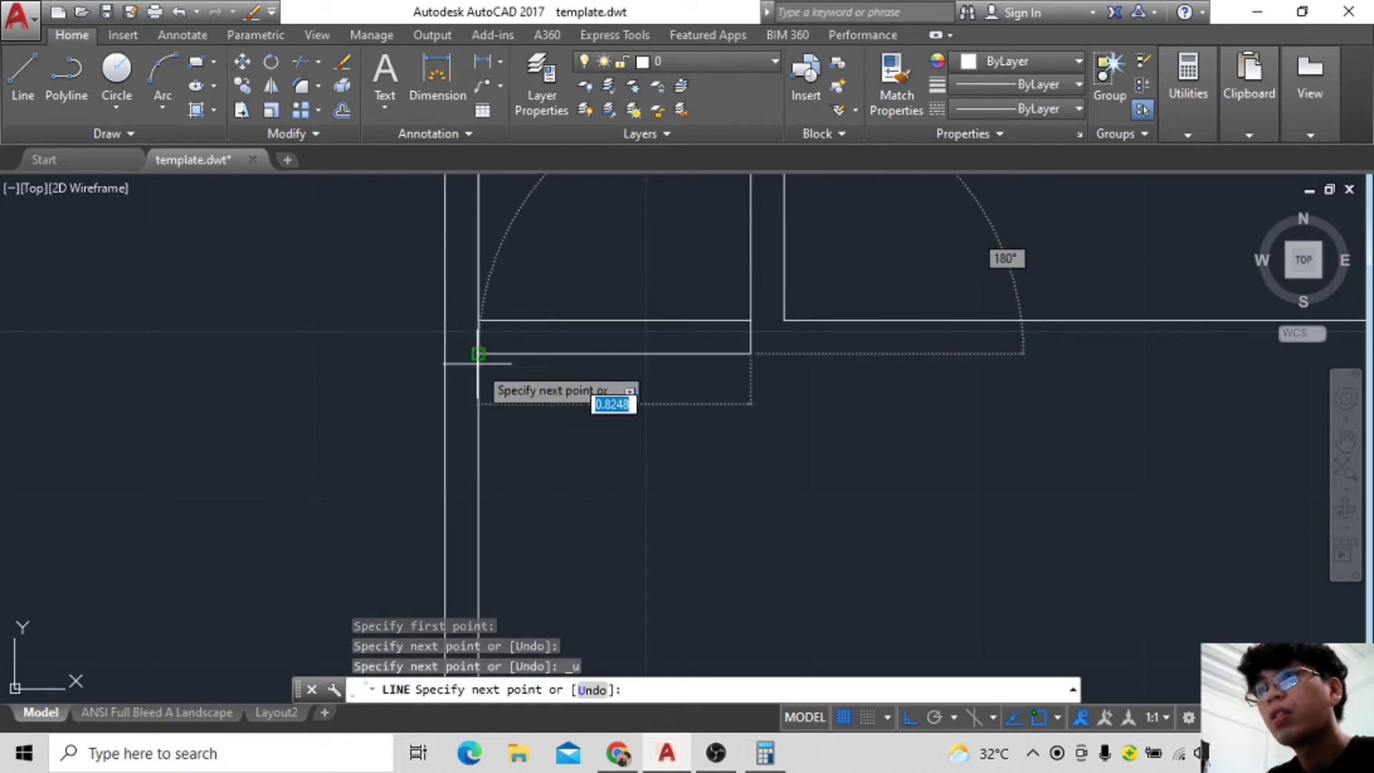
pyautogui.click(478, 358)
pyautogui.press('Escape')
# Draw the bottom edge along the inner wall and join the four edges into one polyline.
pyautogui.scroll(-2, 495, 466)
pyautogui.press('l')
pyautogui.press('Return')
pyautogui.click(654, 395)
pyautogui.click(1116, 395)
pyautogui.press('Escape')
pyautogui.scroll(2, 675, 439)
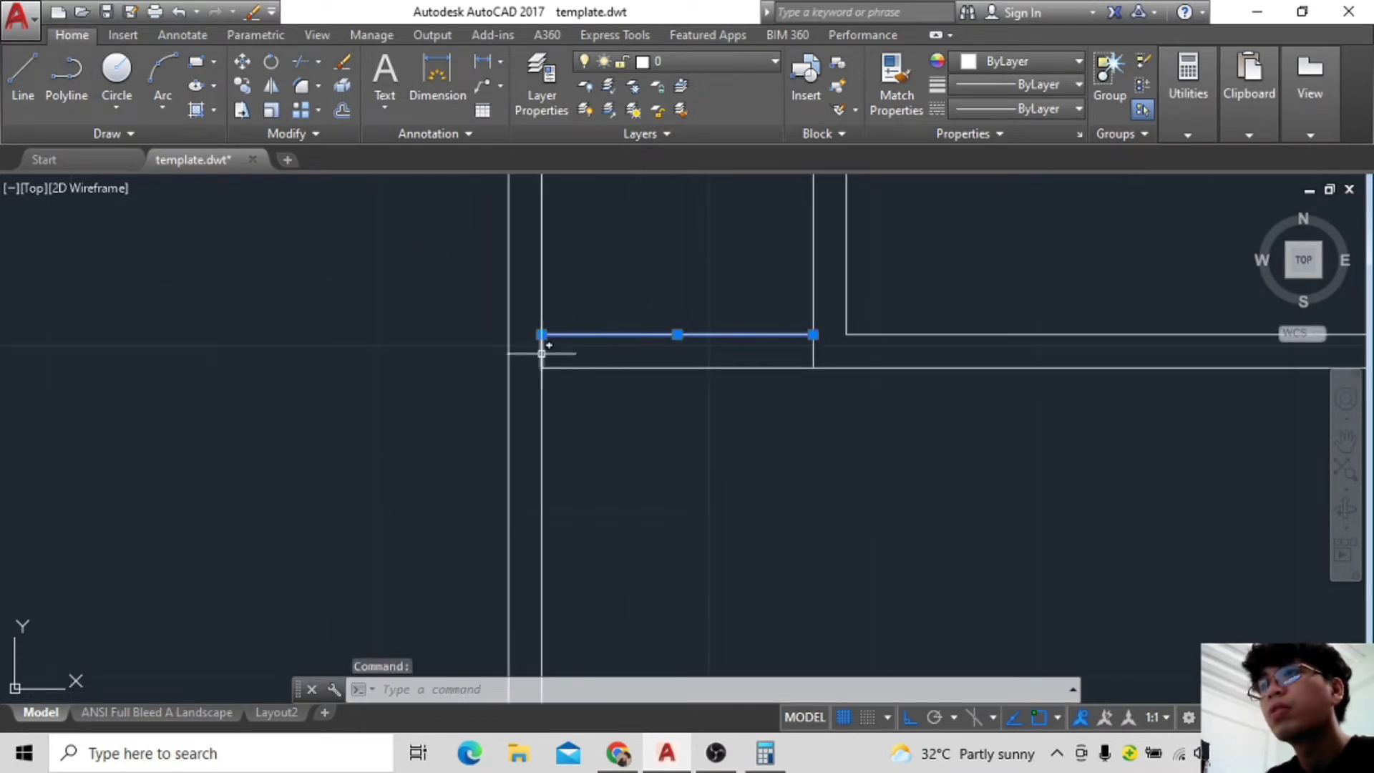
pyautogui.press('Return')
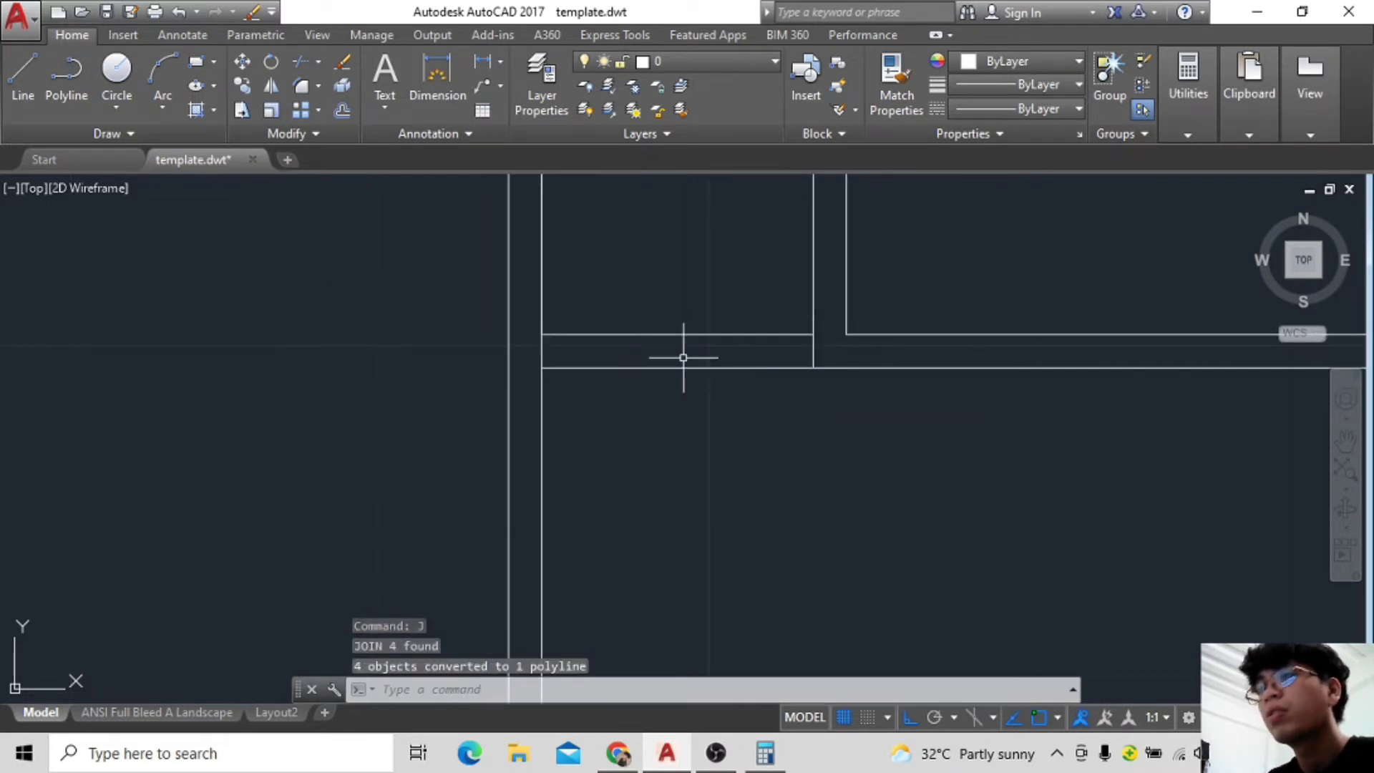
# Move the joined rectangle lower in the room and turn Ortho off.
pyautogui.click(684, 368)
pyautogui.click(242, 62)
pyautogui.click(736, 479)
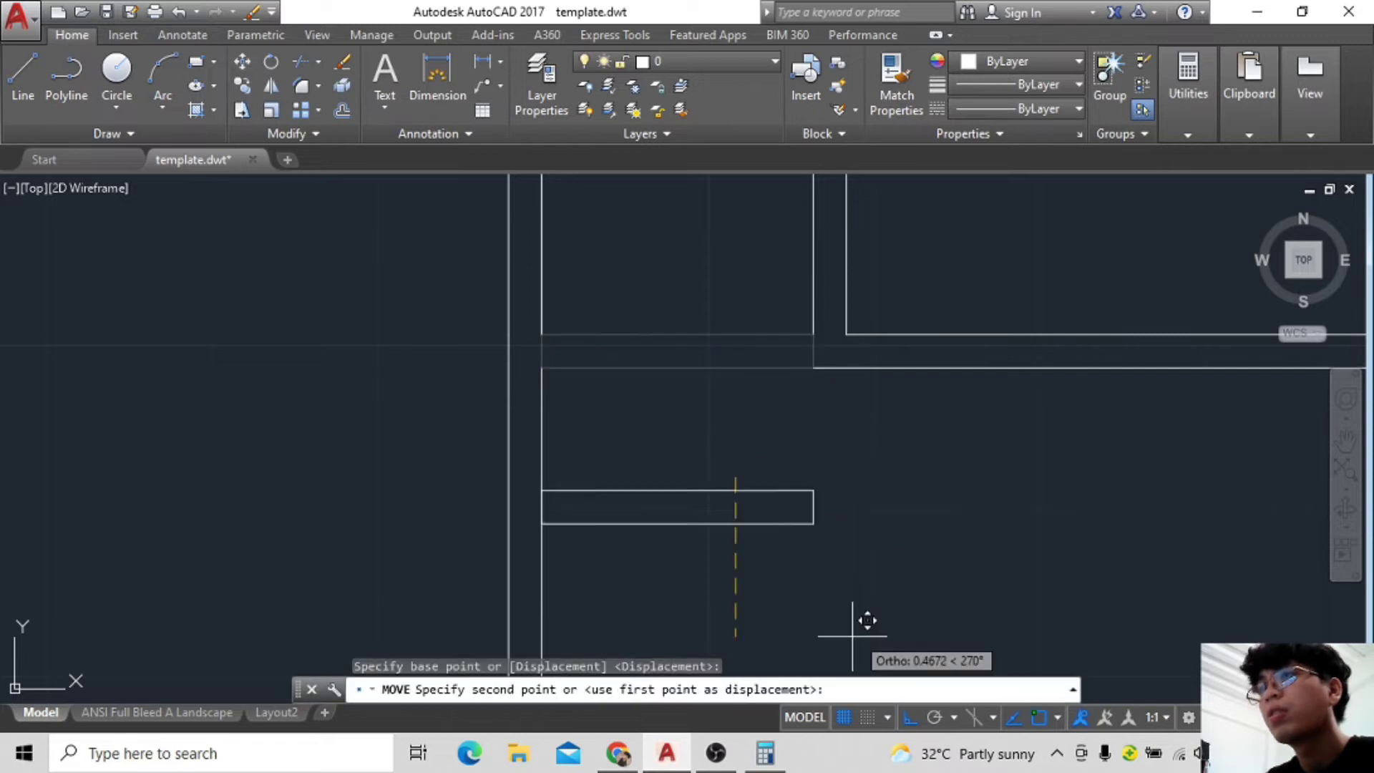
pyautogui.click(786, 568)
pyautogui.scroll(-2, 744, 392)
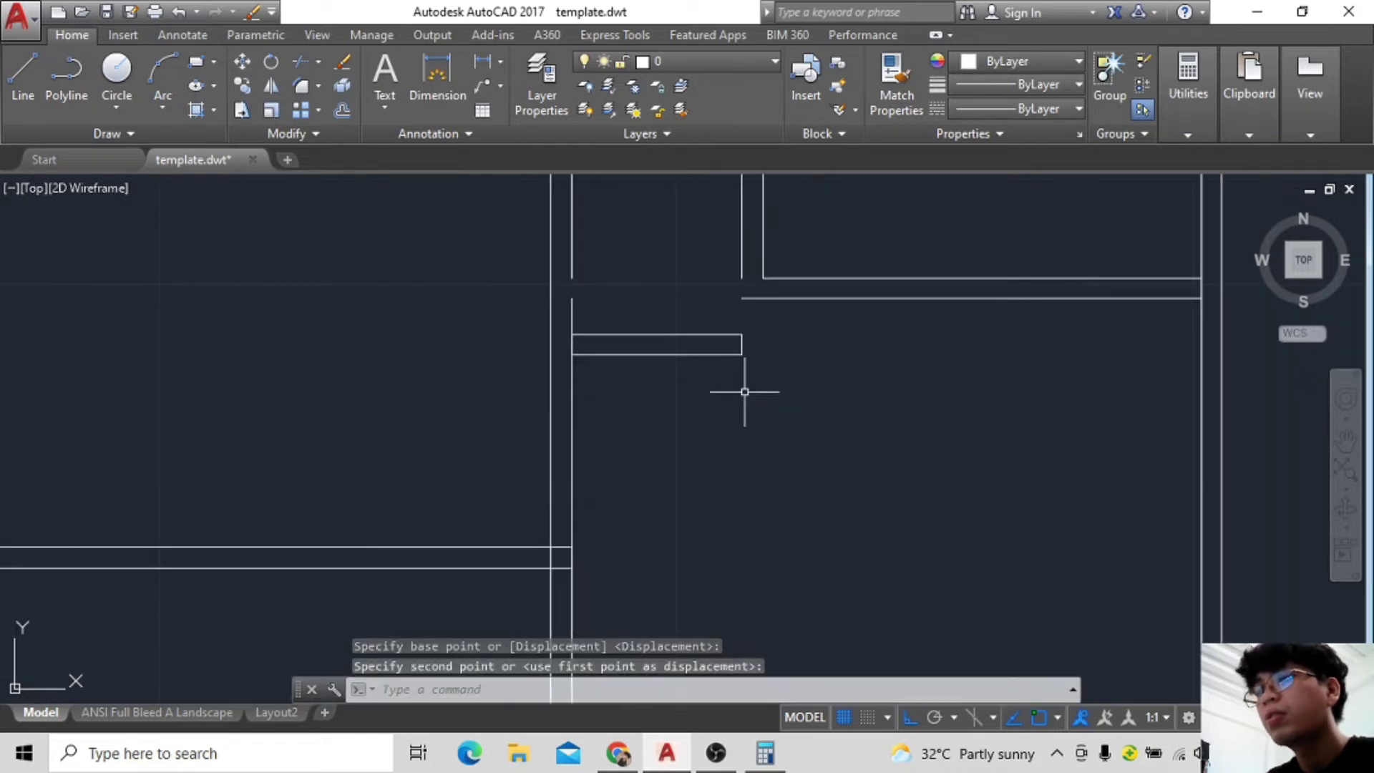
pyautogui.click(911, 720)
# Rotate the rectangle 90° so it stands upright.
pyautogui.click(689, 336)
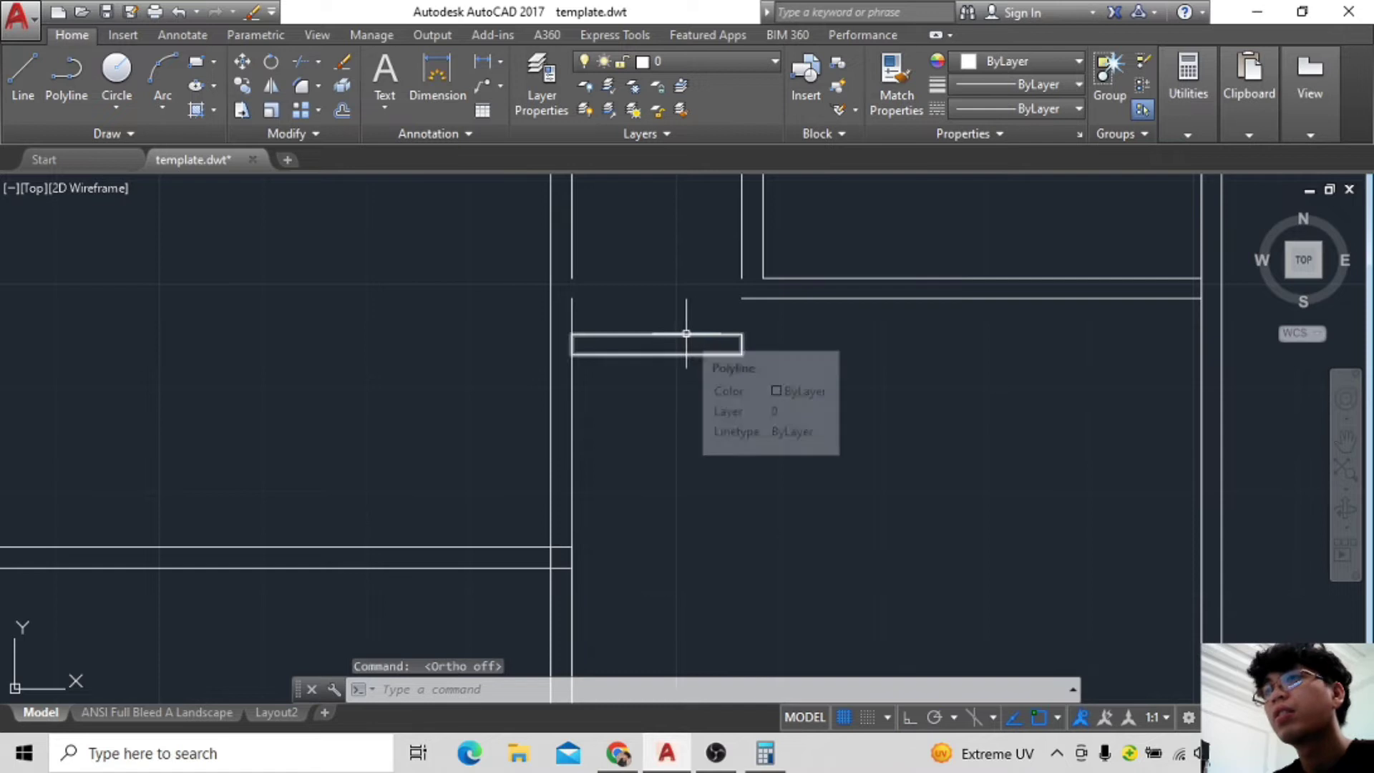
pyautogui.click(270, 62)
pyautogui.click(726, 437)
pyautogui.click(814, 615)
# Move the upright rectangle down into the door opening.
pyautogui.click(241, 62)
pyautogui.click(774, 499)
pyautogui.click(670, 584)
pyautogui.press('Escape')
pyautogui.click(808, 390)
pyautogui.press('Return')
pyautogui.click(708, 482)
pyautogui.click(709, 589)
pyautogui.moveTo(861, 545); pyautogui.dragTo(820, 476, button='middle')
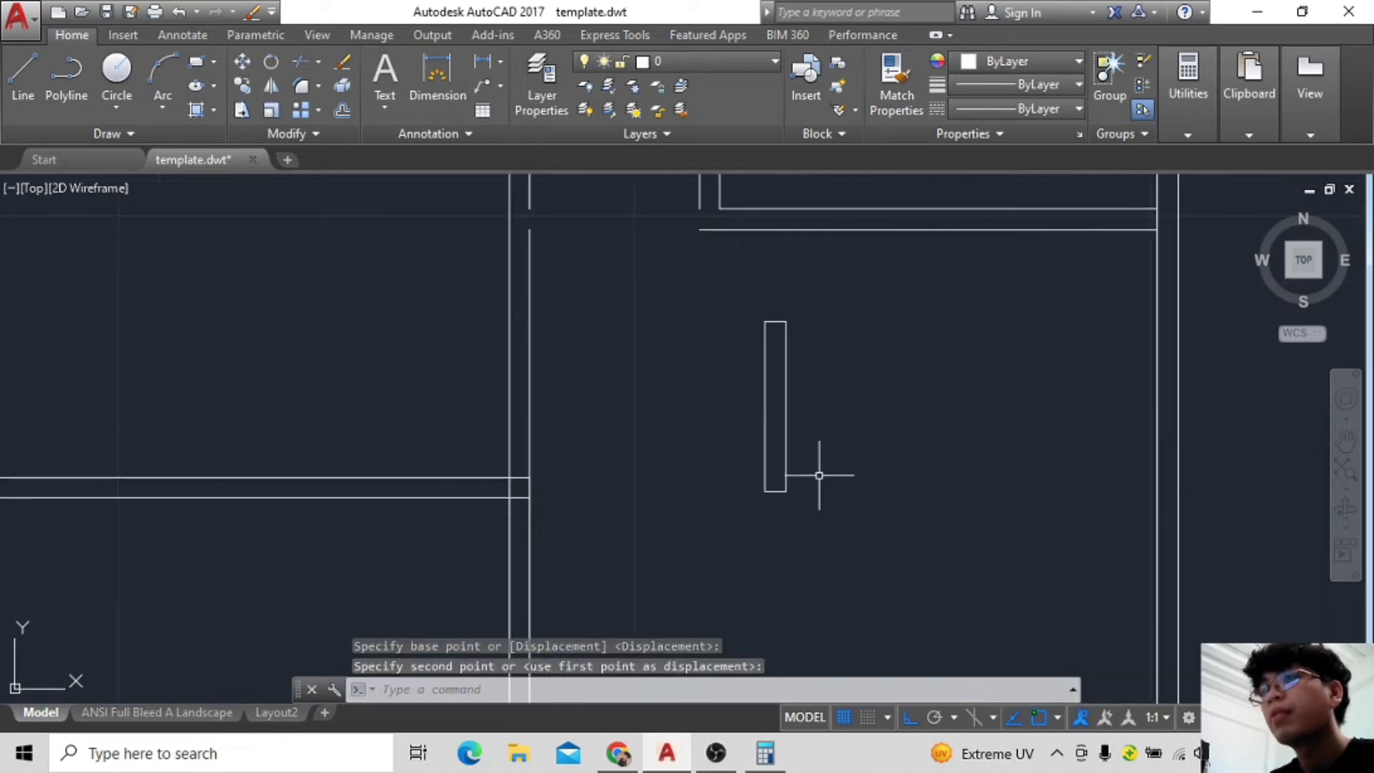
pyautogui.write('l')
pyautogui.press('Return')
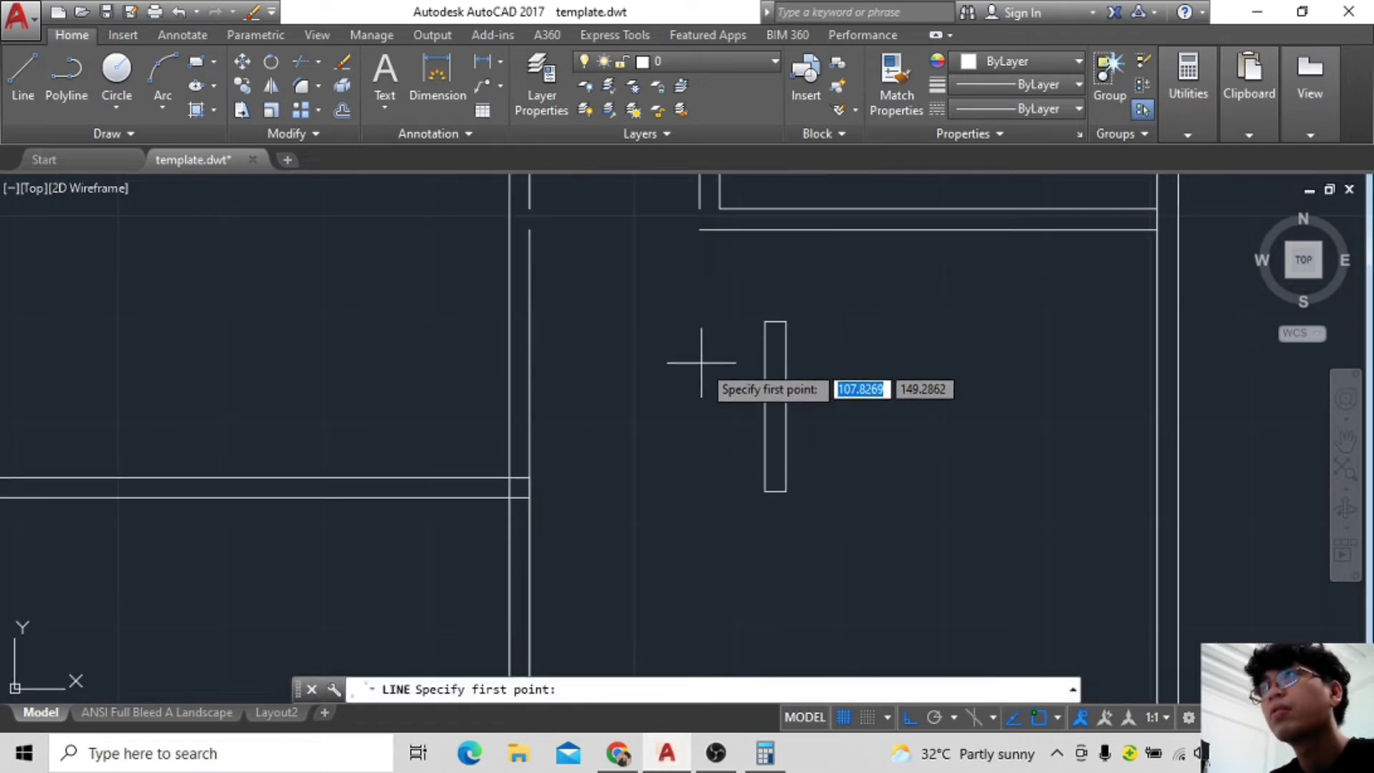
# Turn on midpoint snap and draw a centre line down the rectangle.
pyautogui.click(22, 75)
pyautogui.scroll(3, 766, 316)
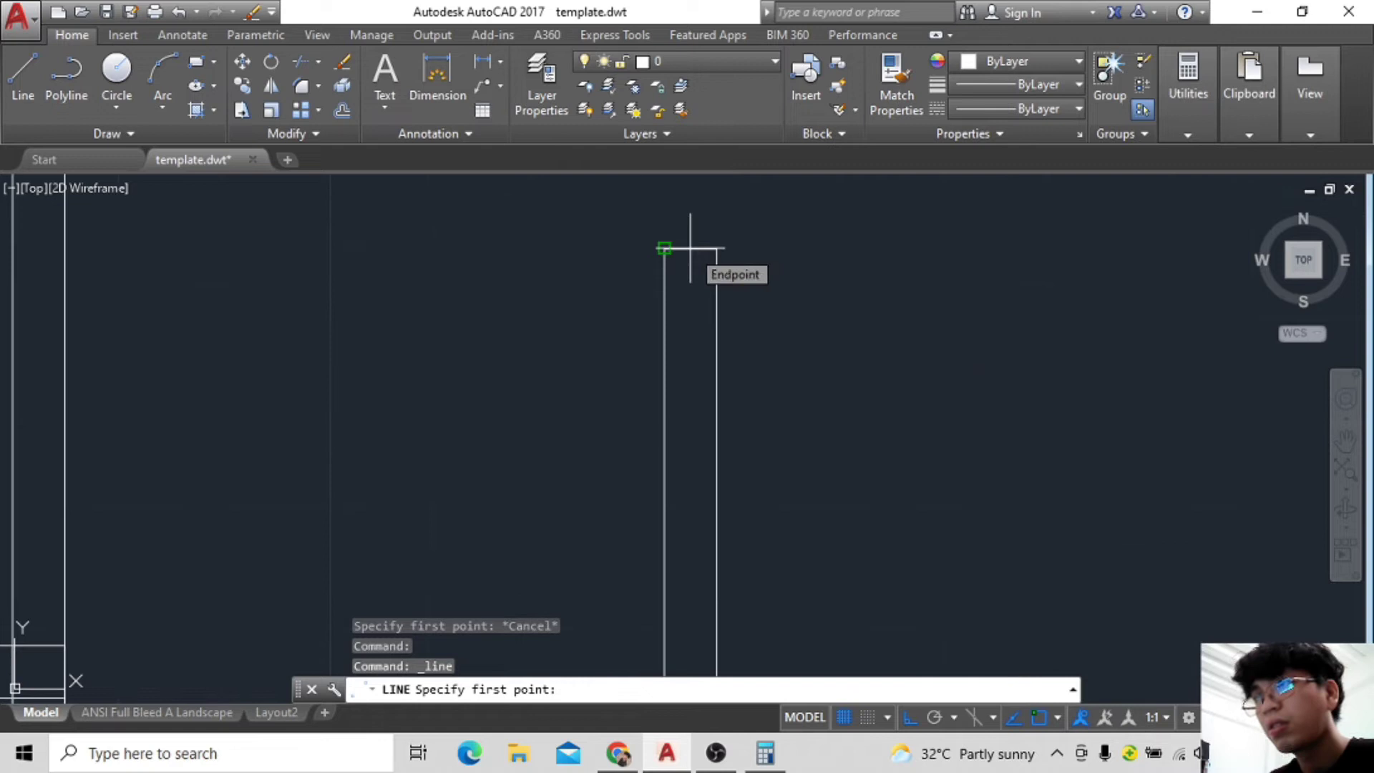
pyautogui.scroll(-2, 715, 294)
pyautogui.click(1056, 718)
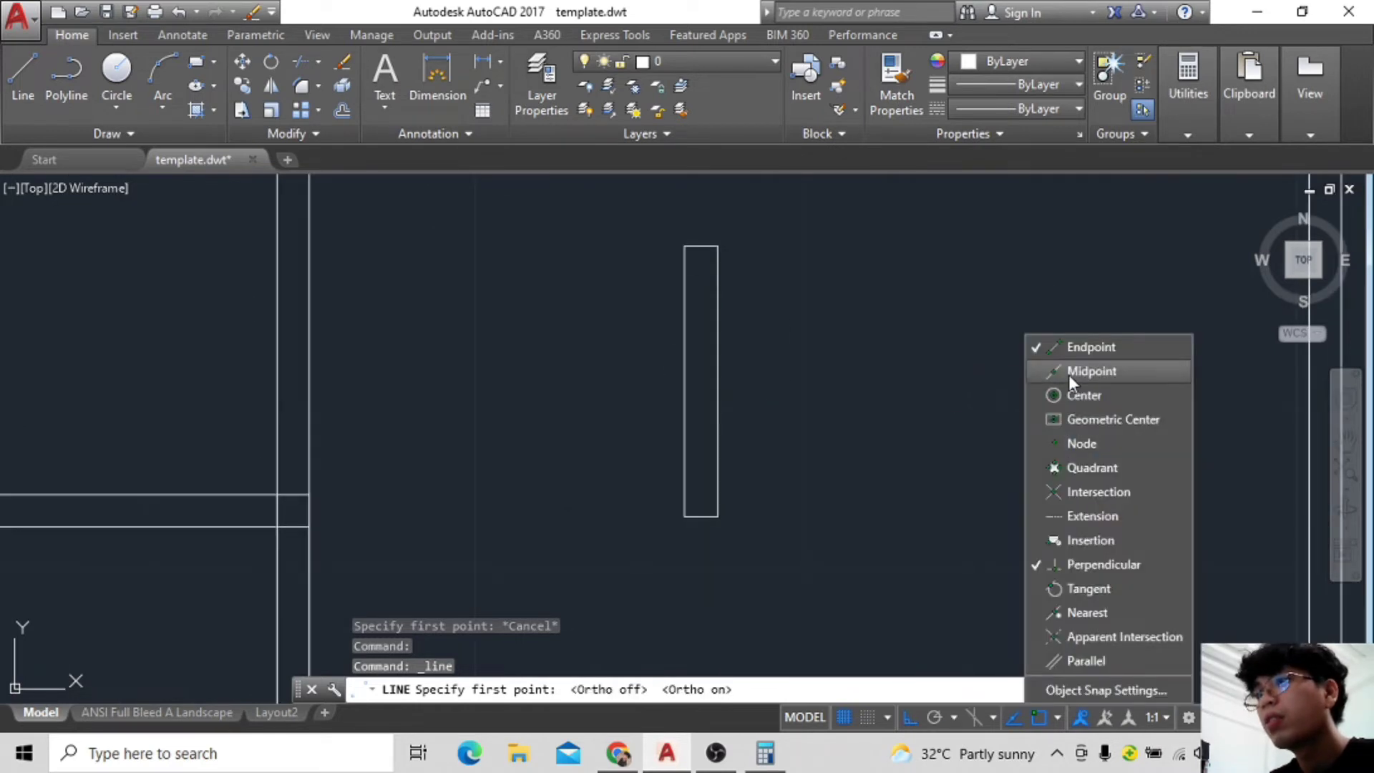
pyautogui.click(701, 245)
pyautogui.click(701, 516)
pyautogui.press('Escape')
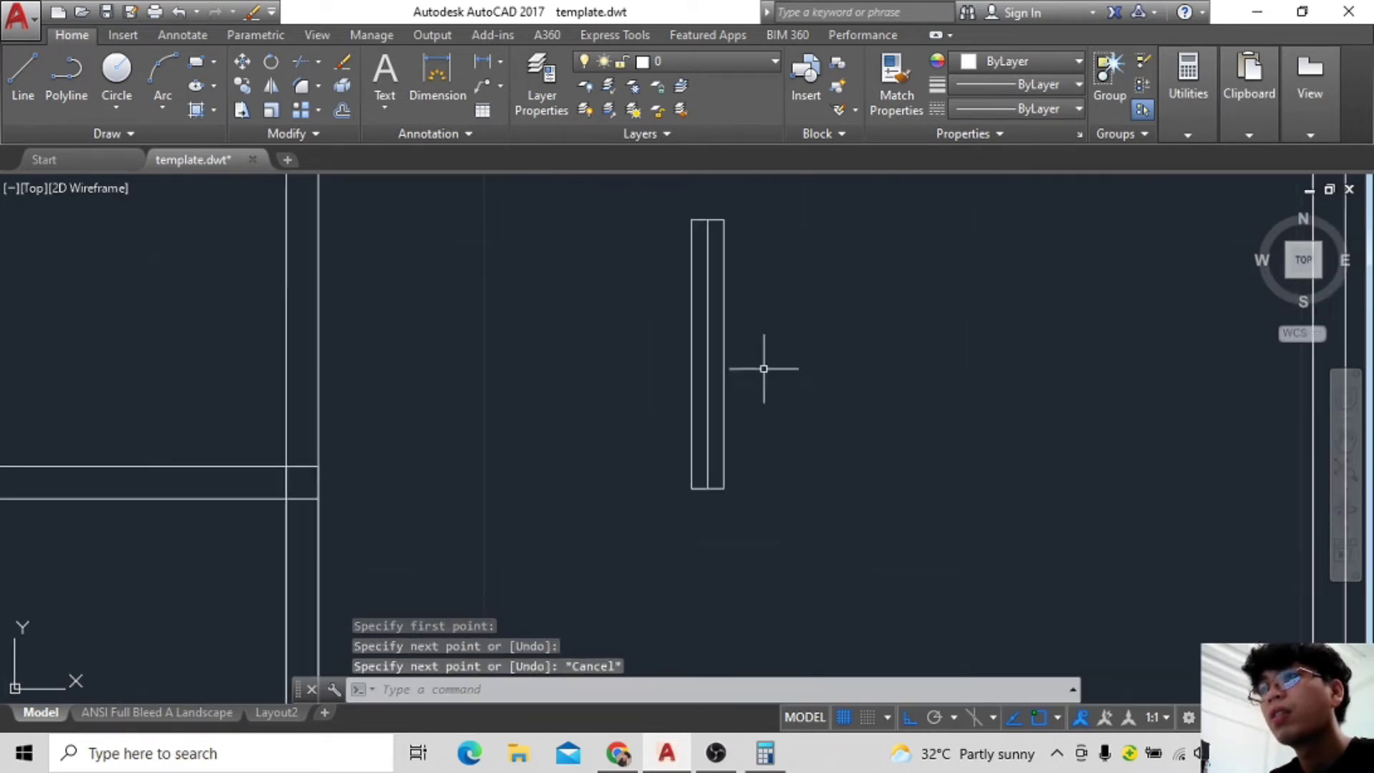
# Explode the rectangle and delete its top and bottom edges.
pyautogui.moveTo(606, 238); pyautogui.dragTo(745, 551)
pyautogui.click(342, 86)
pyautogui.press('Escape')
pyautogui.click(707, 267)
pyautogui.press('Delete')
pyautogui.click(725, 535)
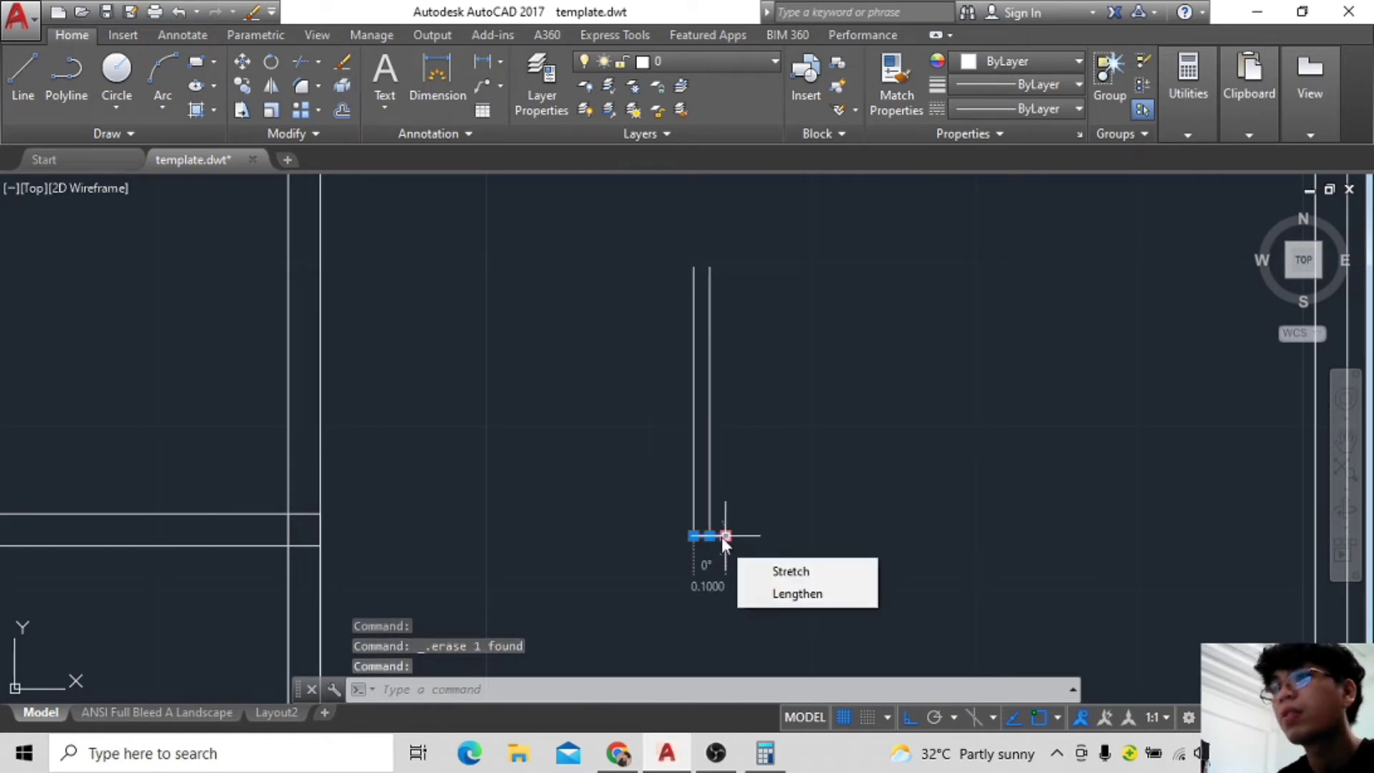
pyautogui.press('Delete')
# Draw new short top and bottom edges to close the narrow door leaf.
pyautogui.click(23, 72)
pyautogui.click(694, 268)
pyautogui.press('Escape')
pyautogui.press('space')
pyautogui.click(710, 536)
pyautogui.click(694, 536)
pyautogui.press('Escape')
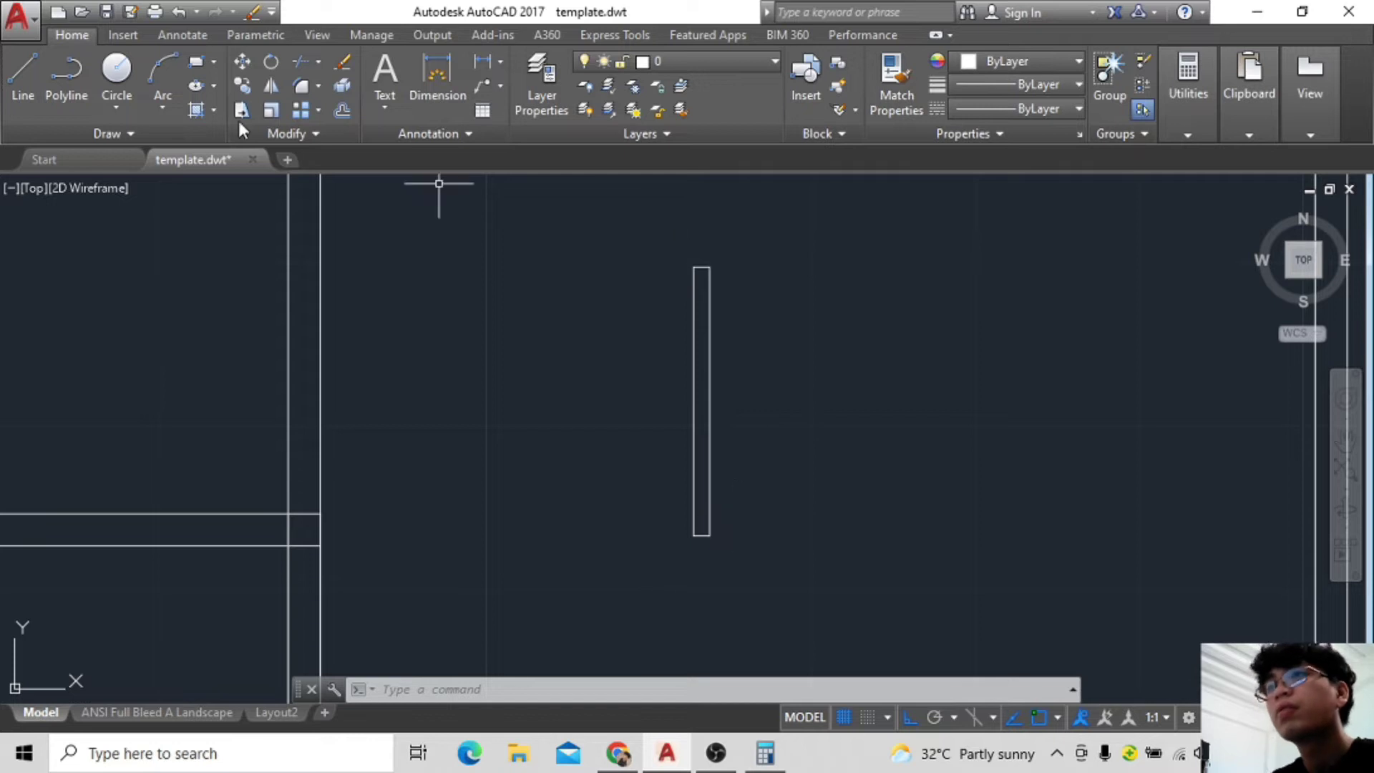
# Move the narrow door-leaf rectangle from its top corner into the door opening.
pyautogui.click(205, 61)
pyautogui.click(694, 268)
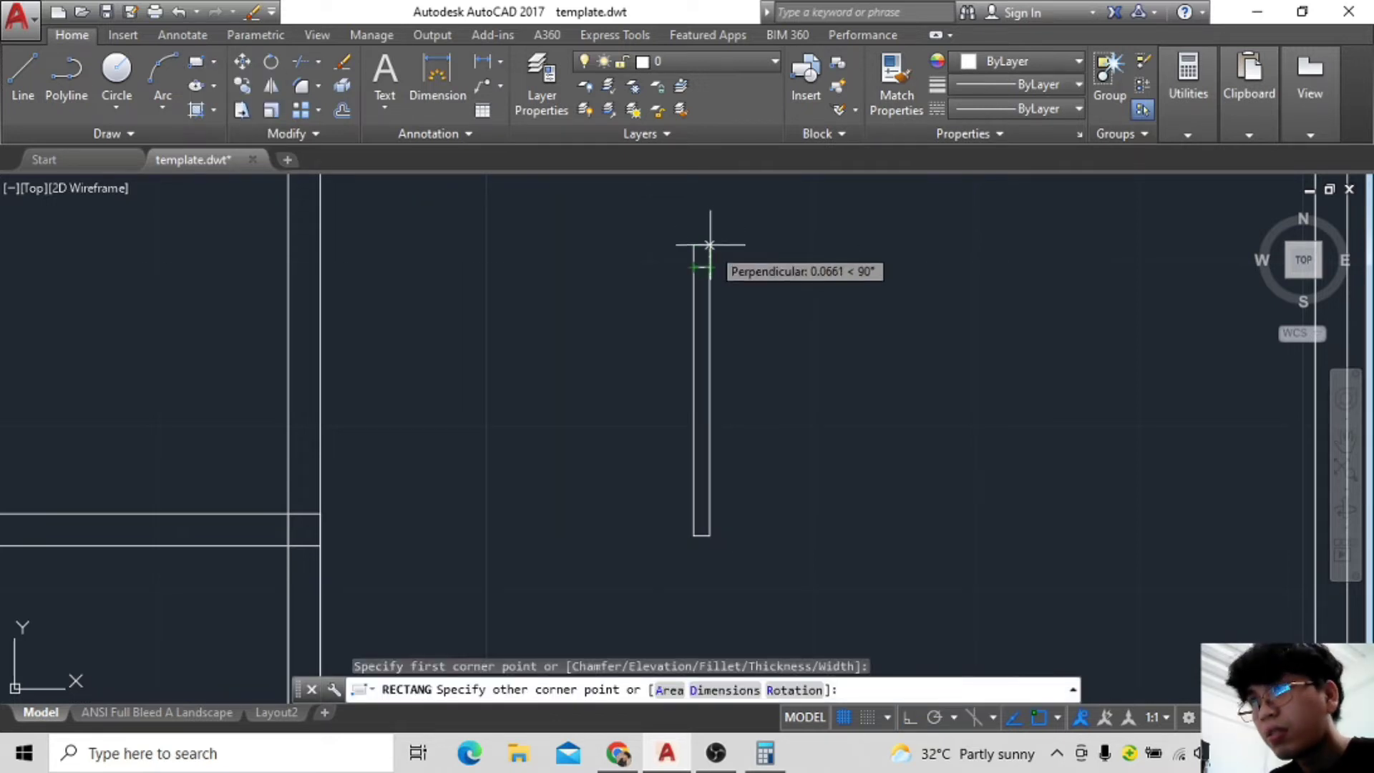
pyautogui.press('Escape')
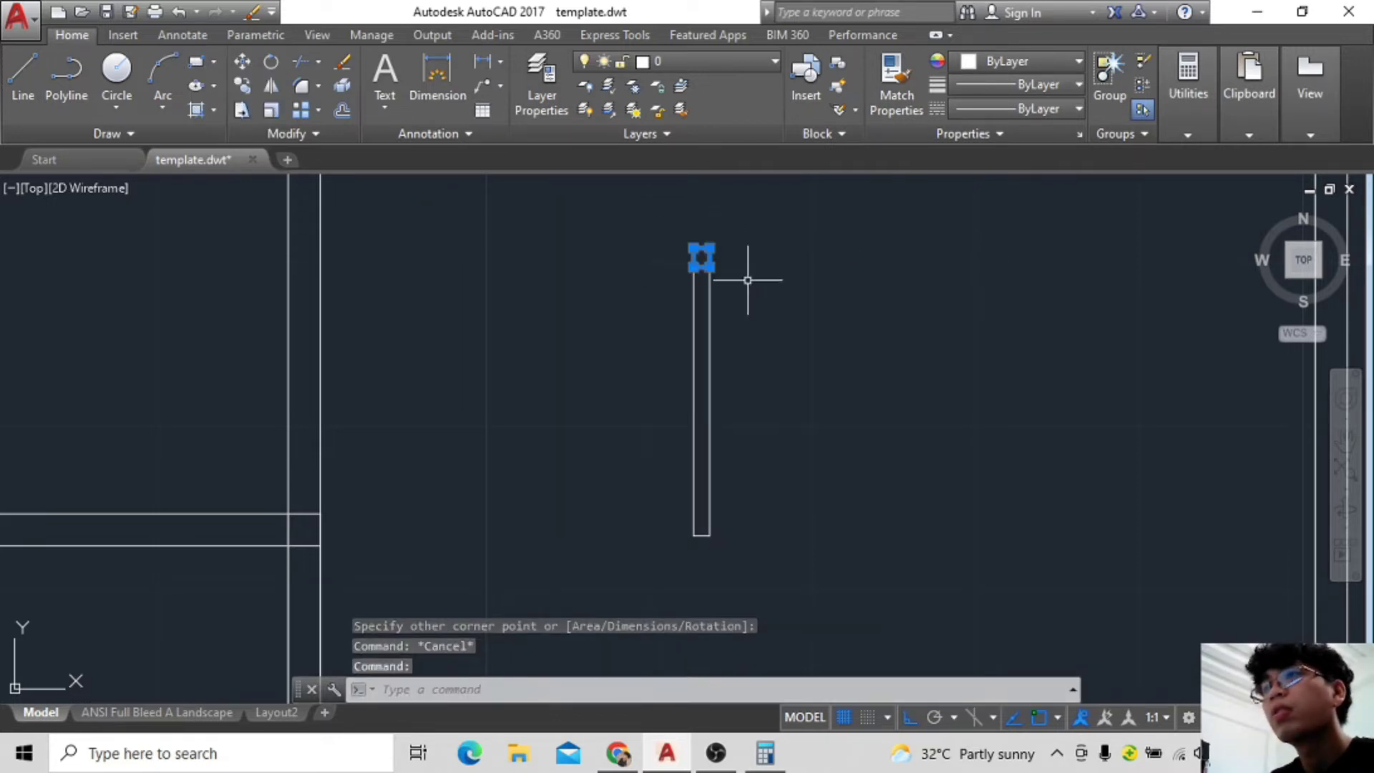
pyautogui.click(242, 62)
pyautogui.click(695, 248)
pyautogui.scroll(2, 726, 501)
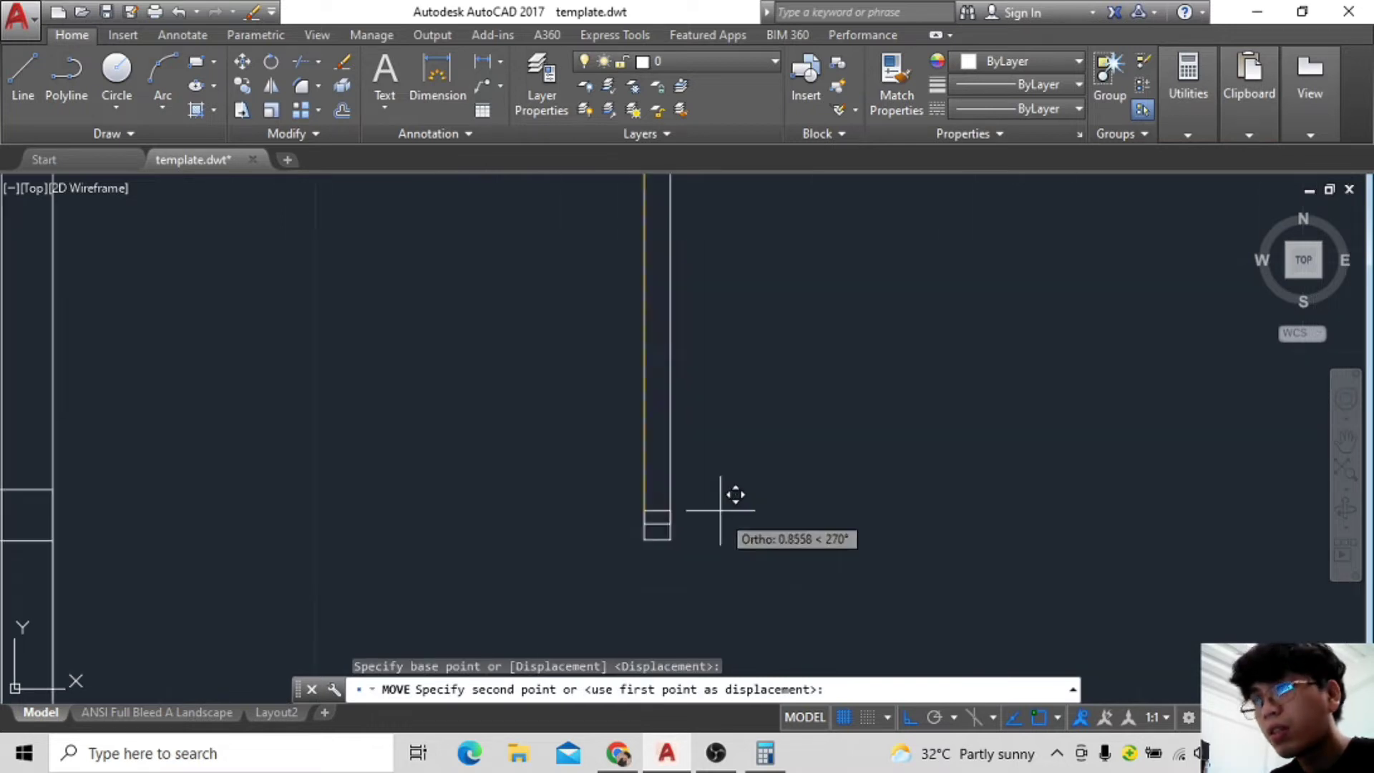
pyautogui.scroll(4, 730, 493)
pyautogui.click(603, 514)
pyautogui.scroll(-3, 755, 362)
pyautogui.scroll(-1, 786, 372)
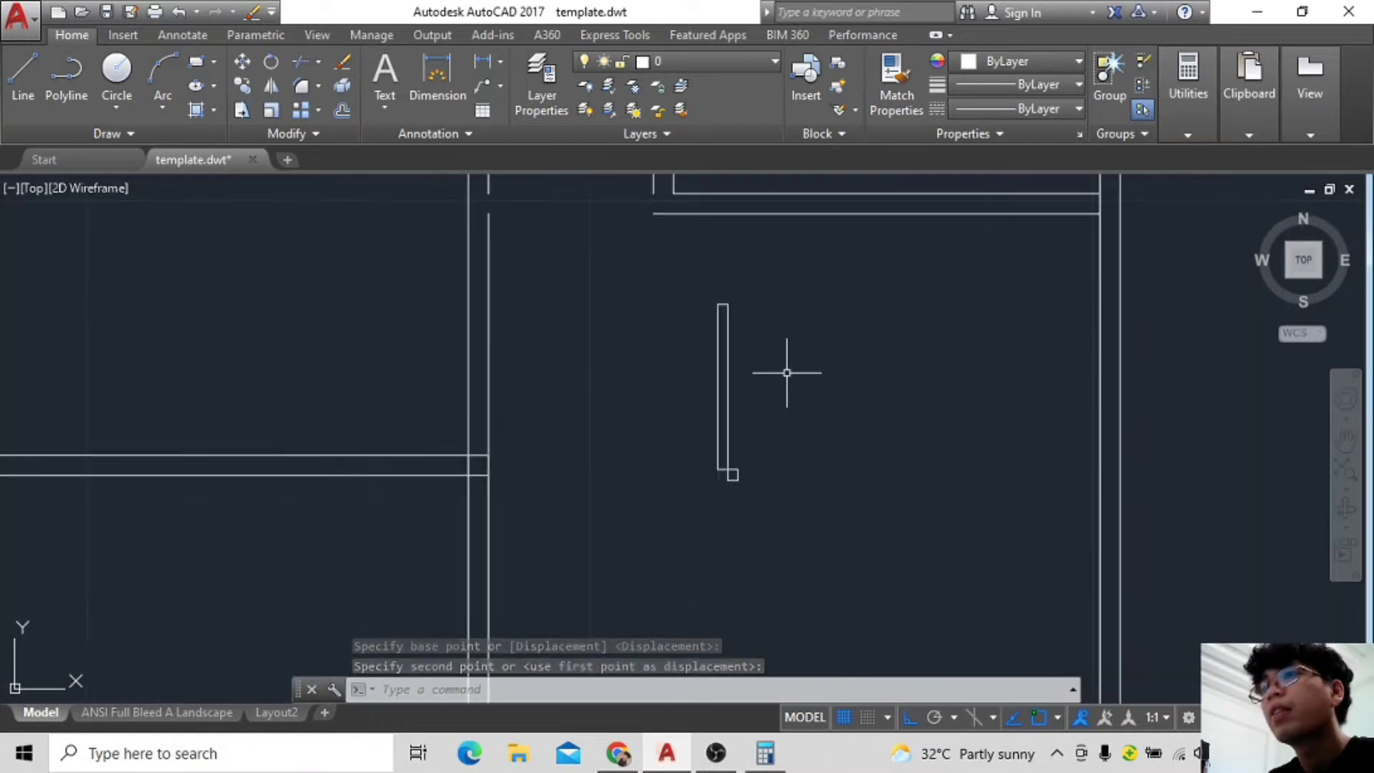
# Try a 3-point swing arc from the leaf, then abandon it.
pyautogui.click(163, 79)
pyautogui.click(715, 466)
pyautogui.click(715, 300)
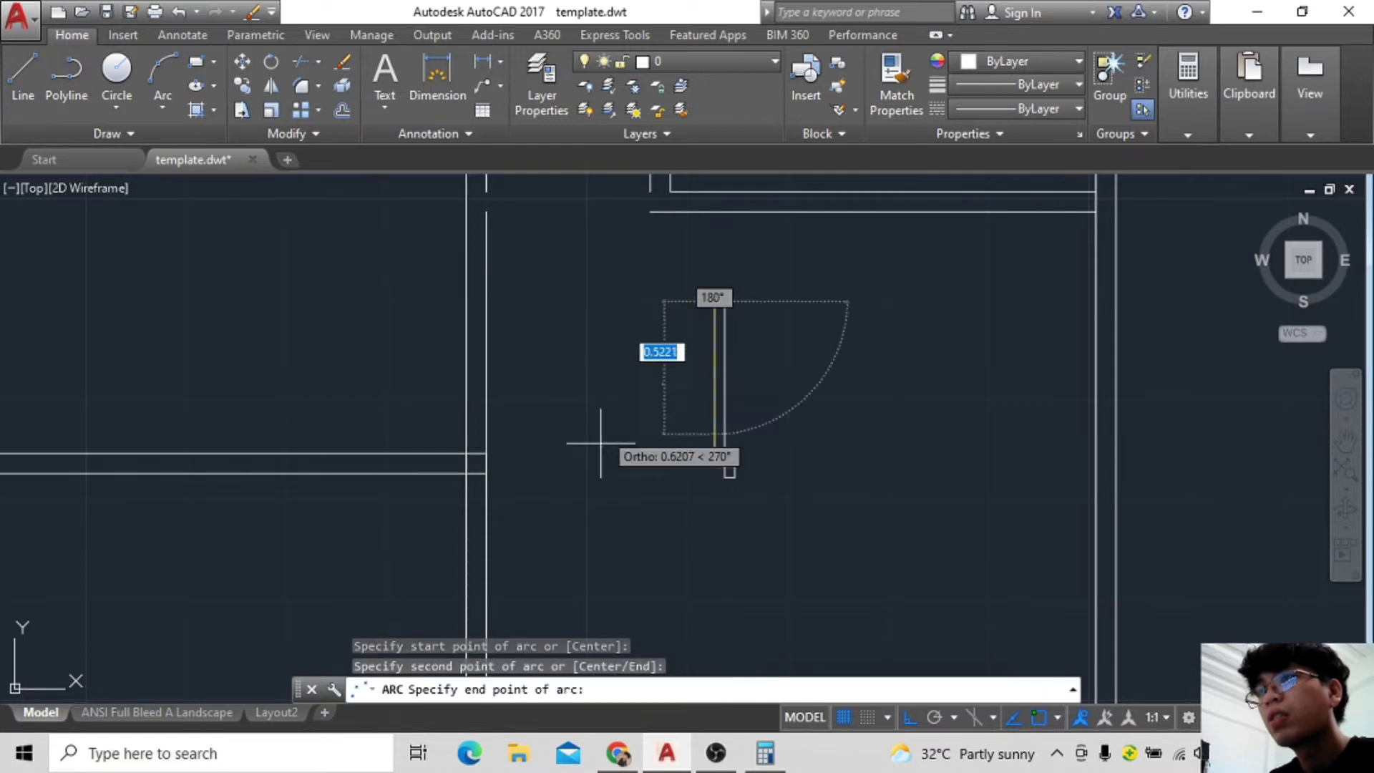
pyautogui.press('Escape')
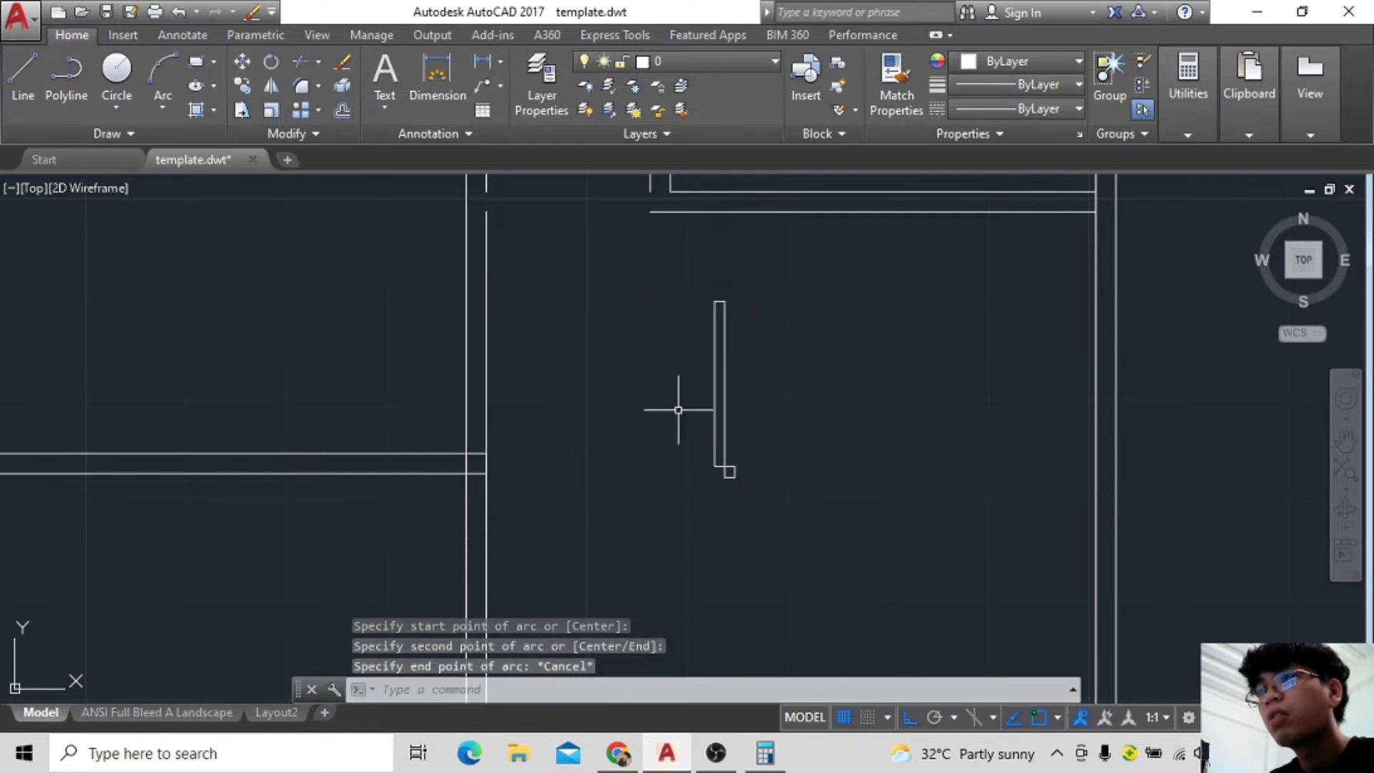
# Draw a quarter-circle swing arc using Center, Start, End with Ortho off.
pyautogui.click(163, 108)
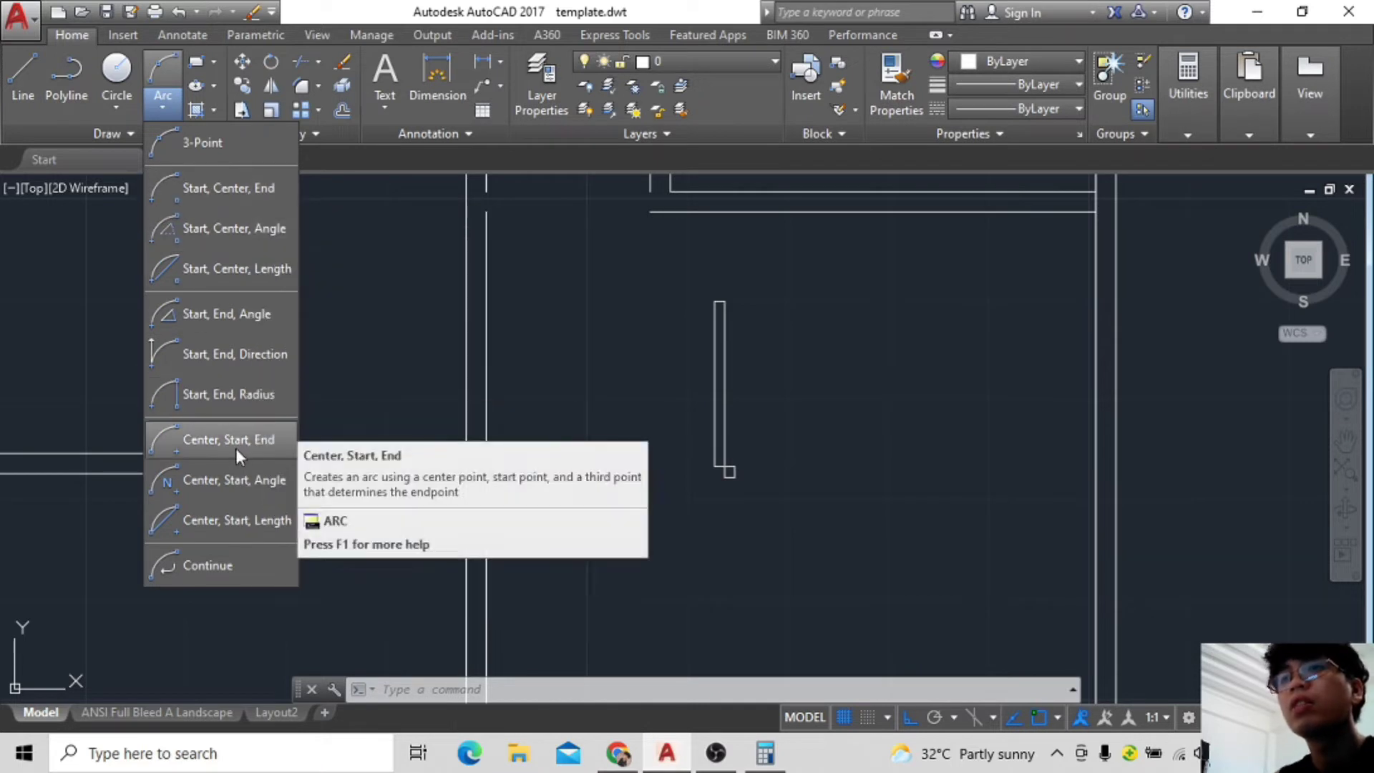
pyautogui.click(245, 443)
pyautogui.click(718, 466)
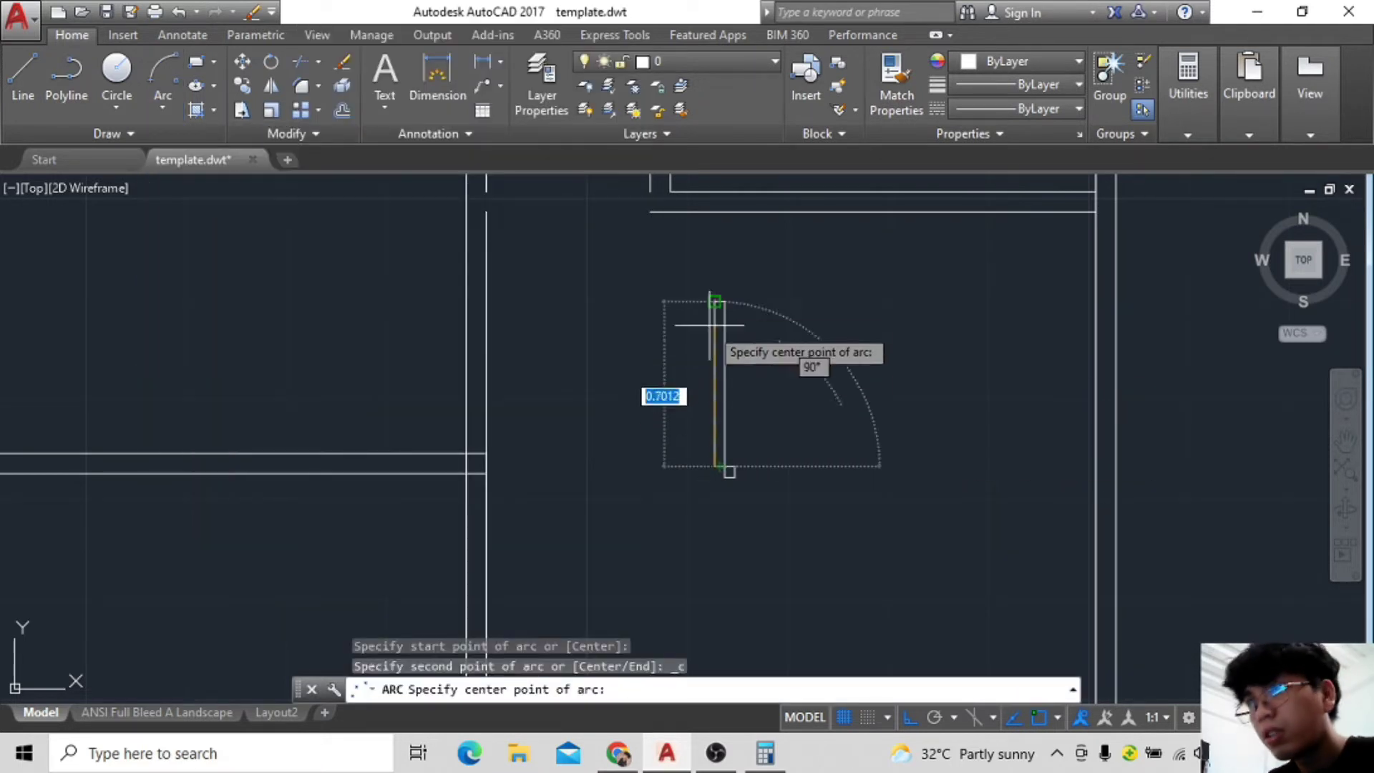
pyautogui.click(718, 302)
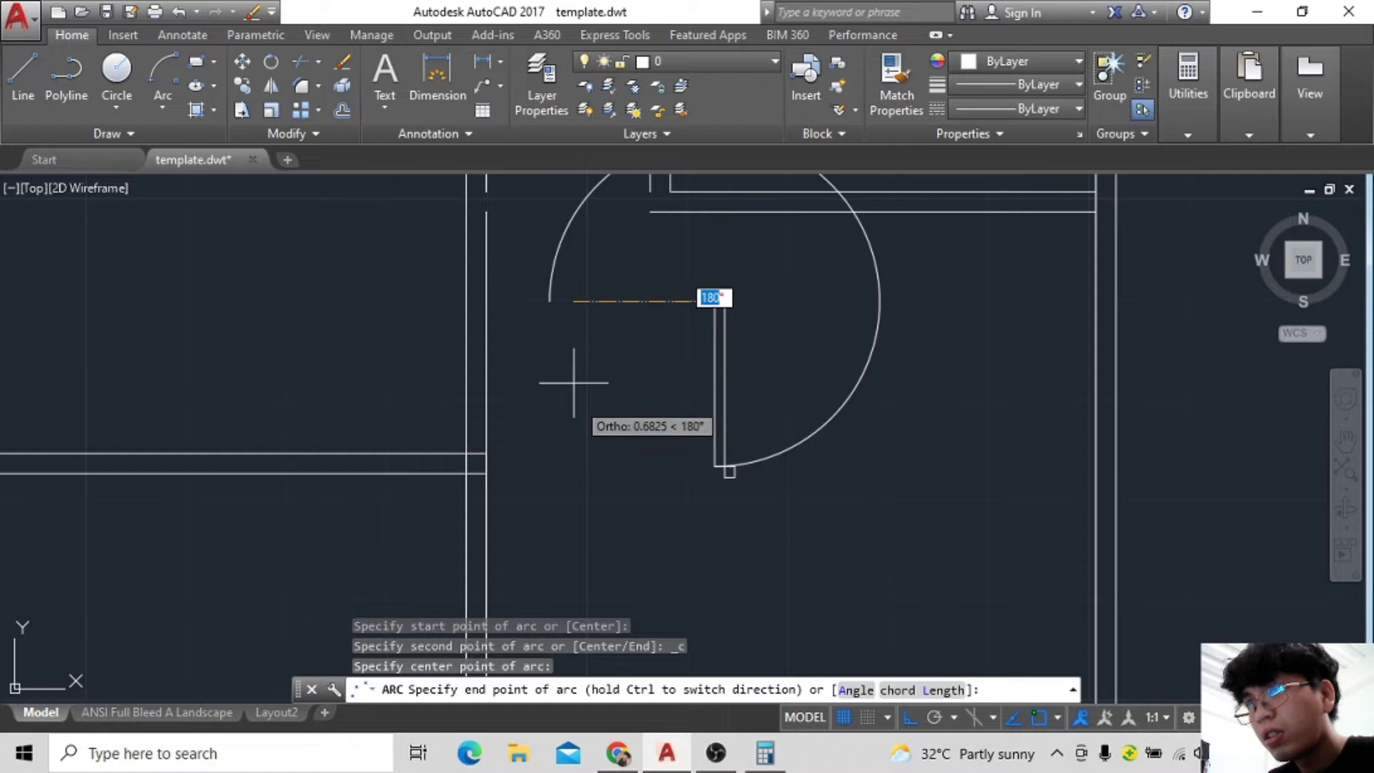
pyautogui.press('F8')
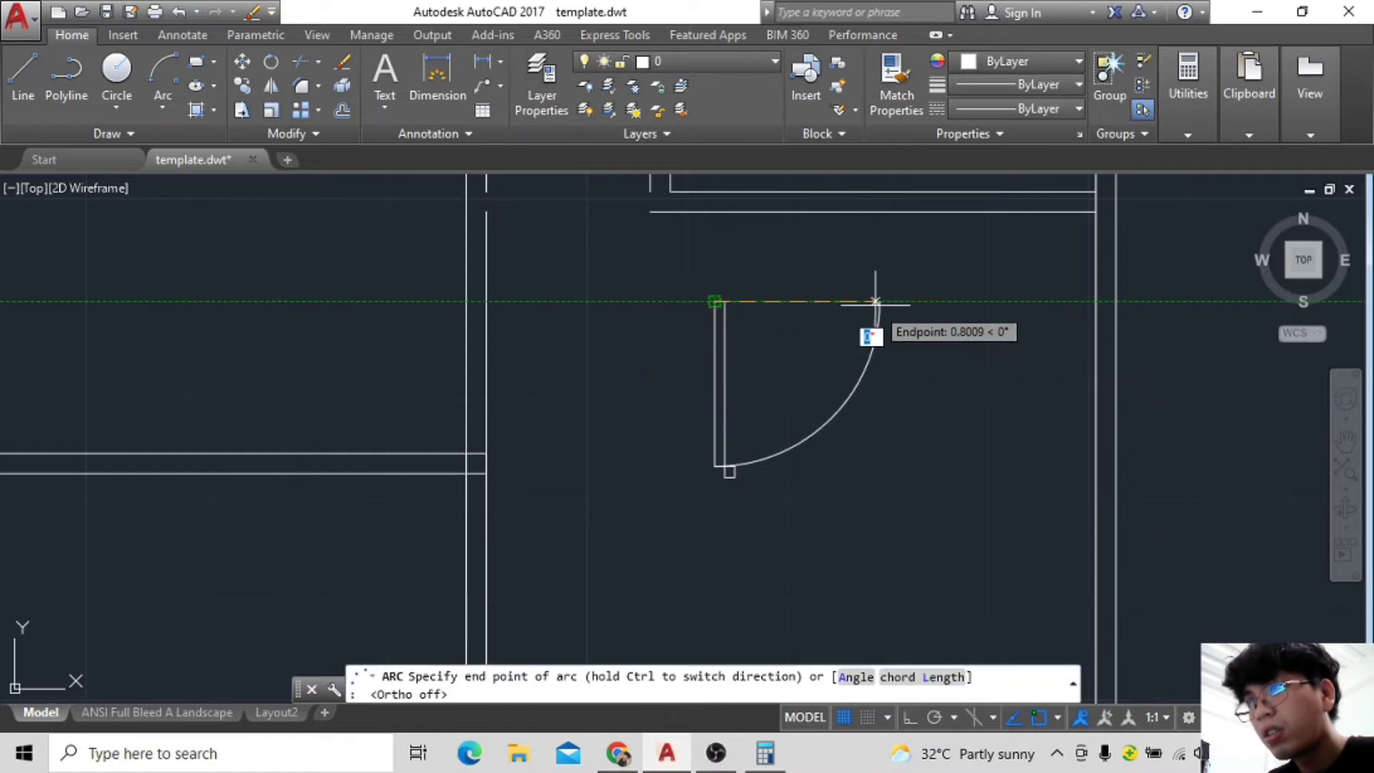
pyautogui.click(880, 301)
pyautogui.press('Escape')
# Move the door leaf up against the arc's centre end.
pyautogui.click(724, 458)
pyautogui.click(241, 62)
pyautogui.click(725, 466)
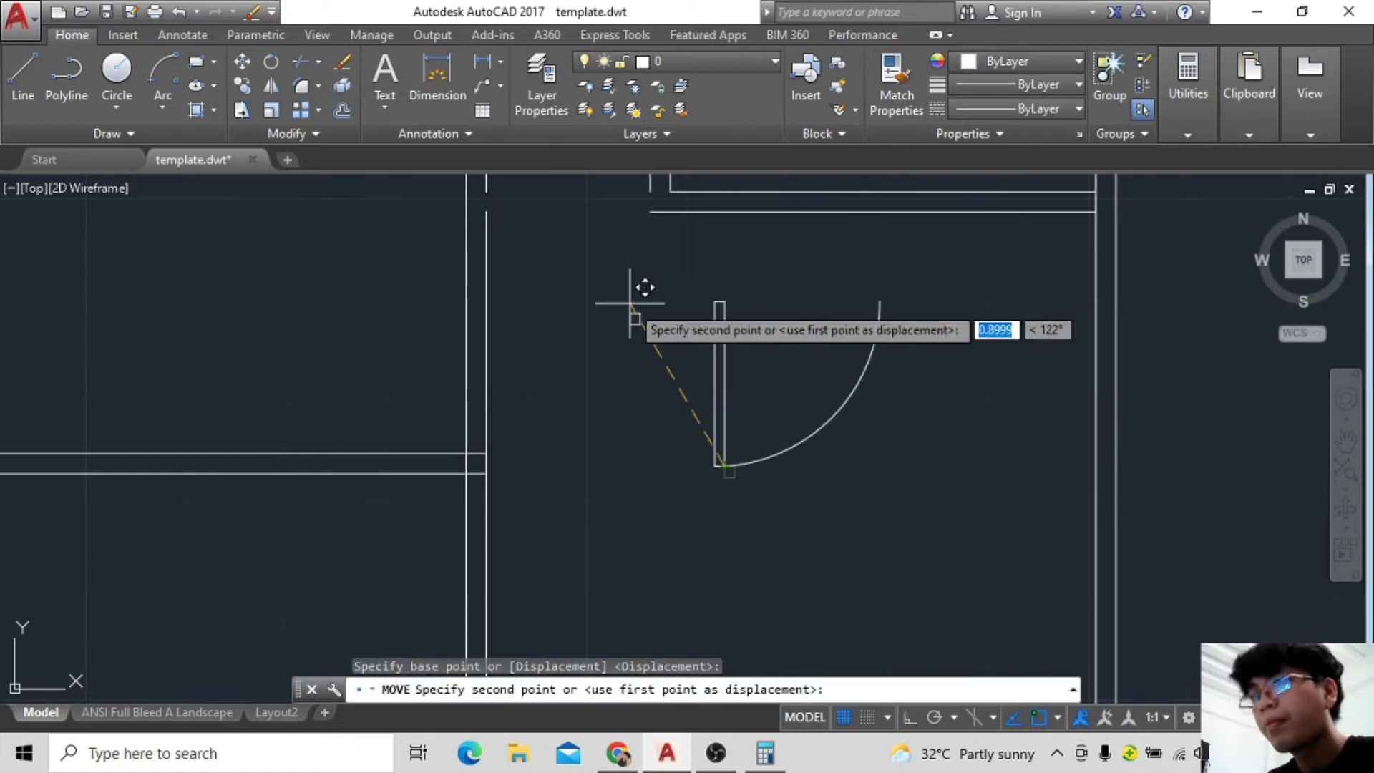
pyautogui.click(719, 306)
pyautogui.click(742, 537)
pyautogui.click(694, 457)
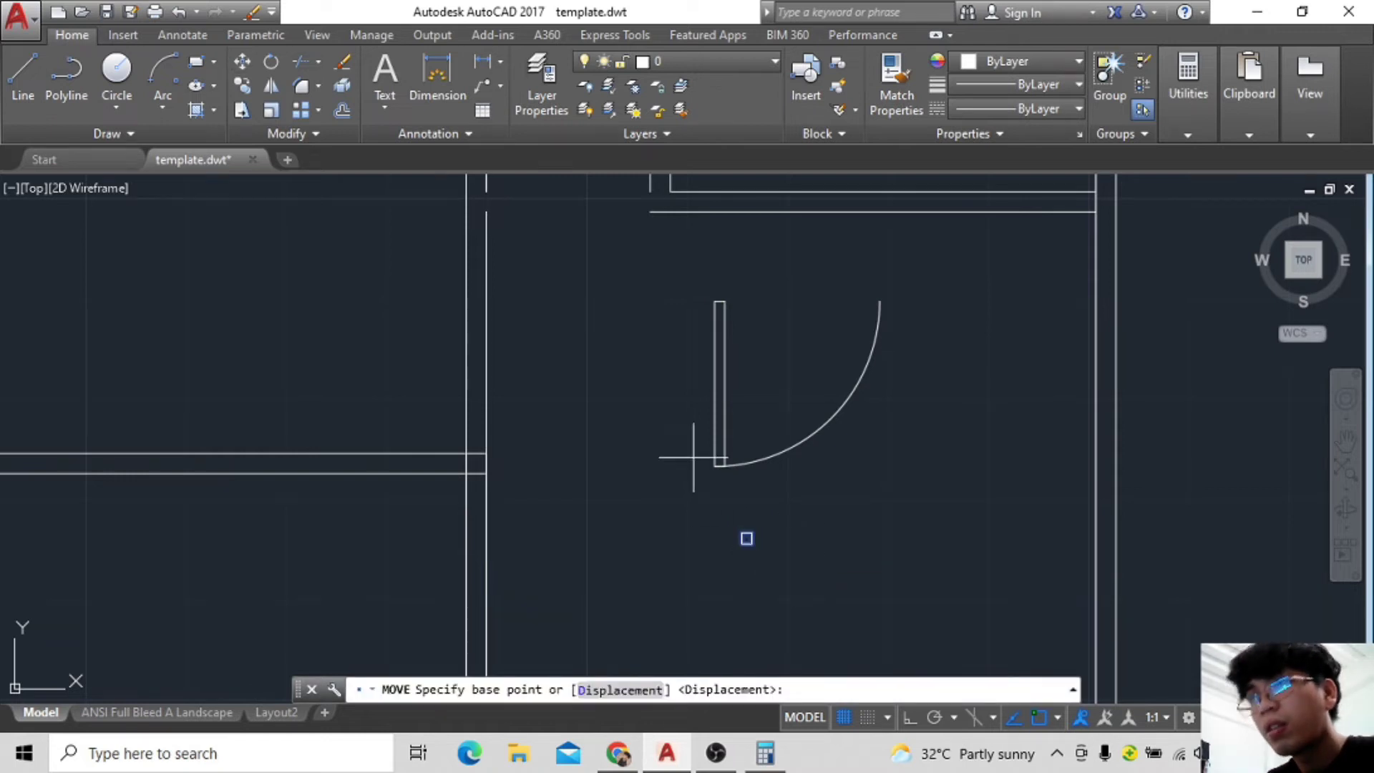
pyautogui.scroll(2, 742, 533)
pyautogui.click(745, 561)
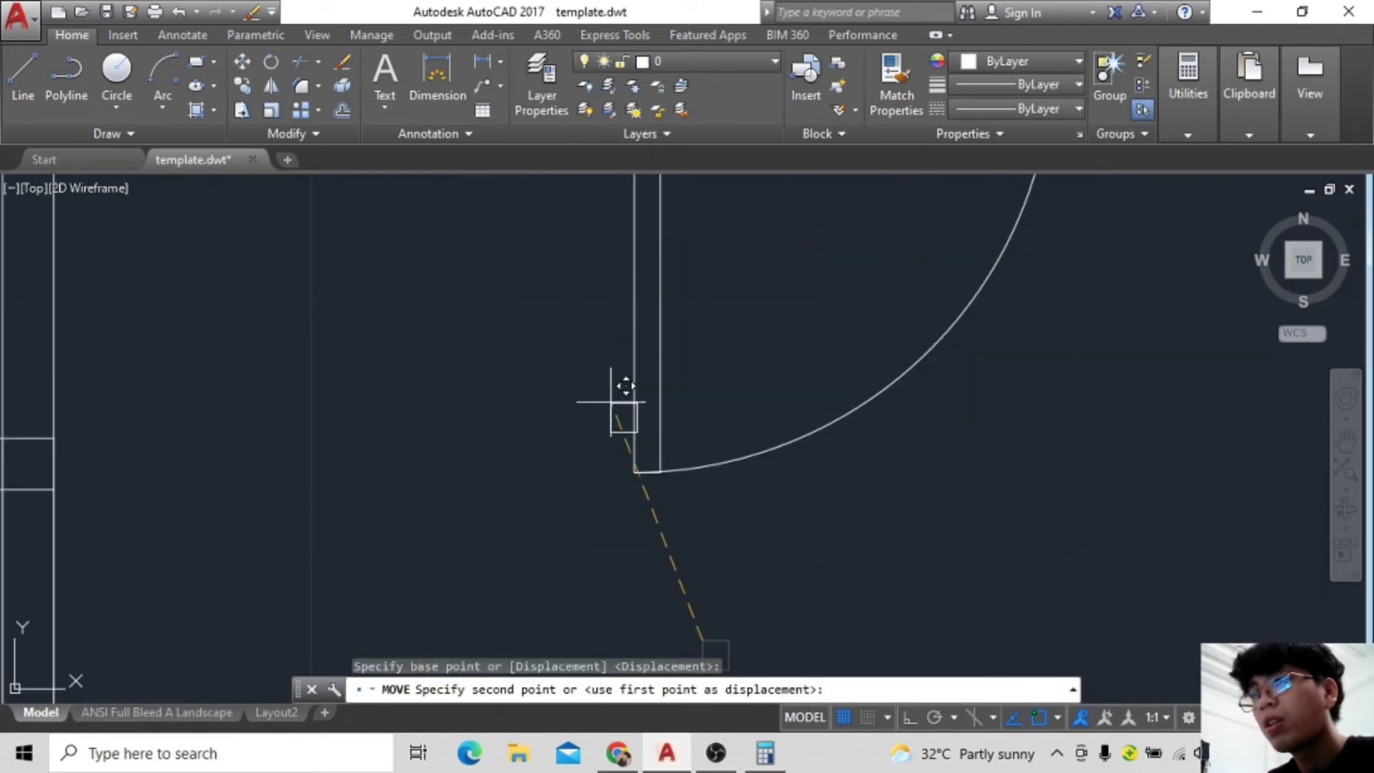
pyautogui.scroll(2, 736, 528)
pyautogui.press('Escape')
# Move the door leaf so its corner snaps onto the arc's end.
pyautogui.click(242, 62)
pyautogui.click(543, 229)
pyautogui.scroll(2, 581, 229)
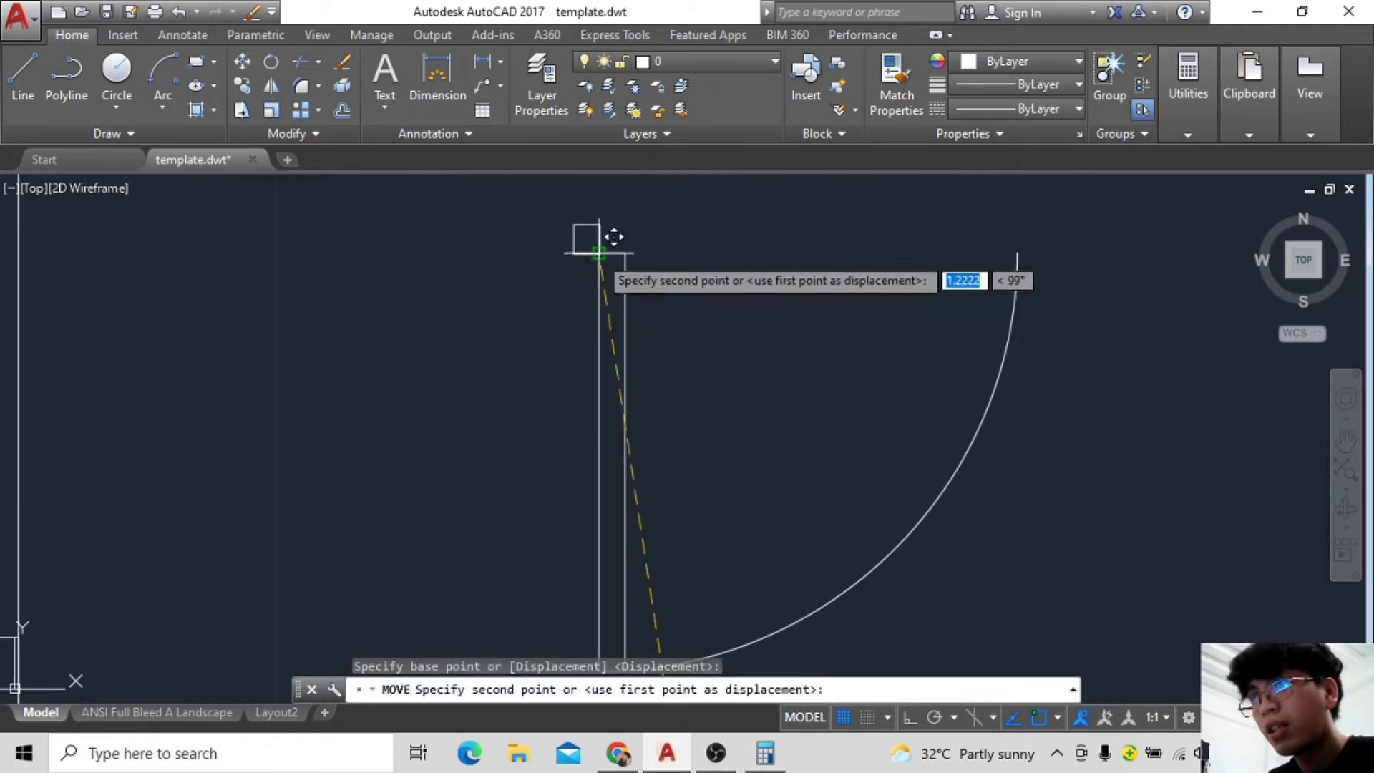
pyautogui.scroll(-2, 528, 296)
pyautogui.click(528, 290)
# Mirror the jamb square, keeping the original.
pyautogui.click(271, 88)
pyautogui.click(700, 308)
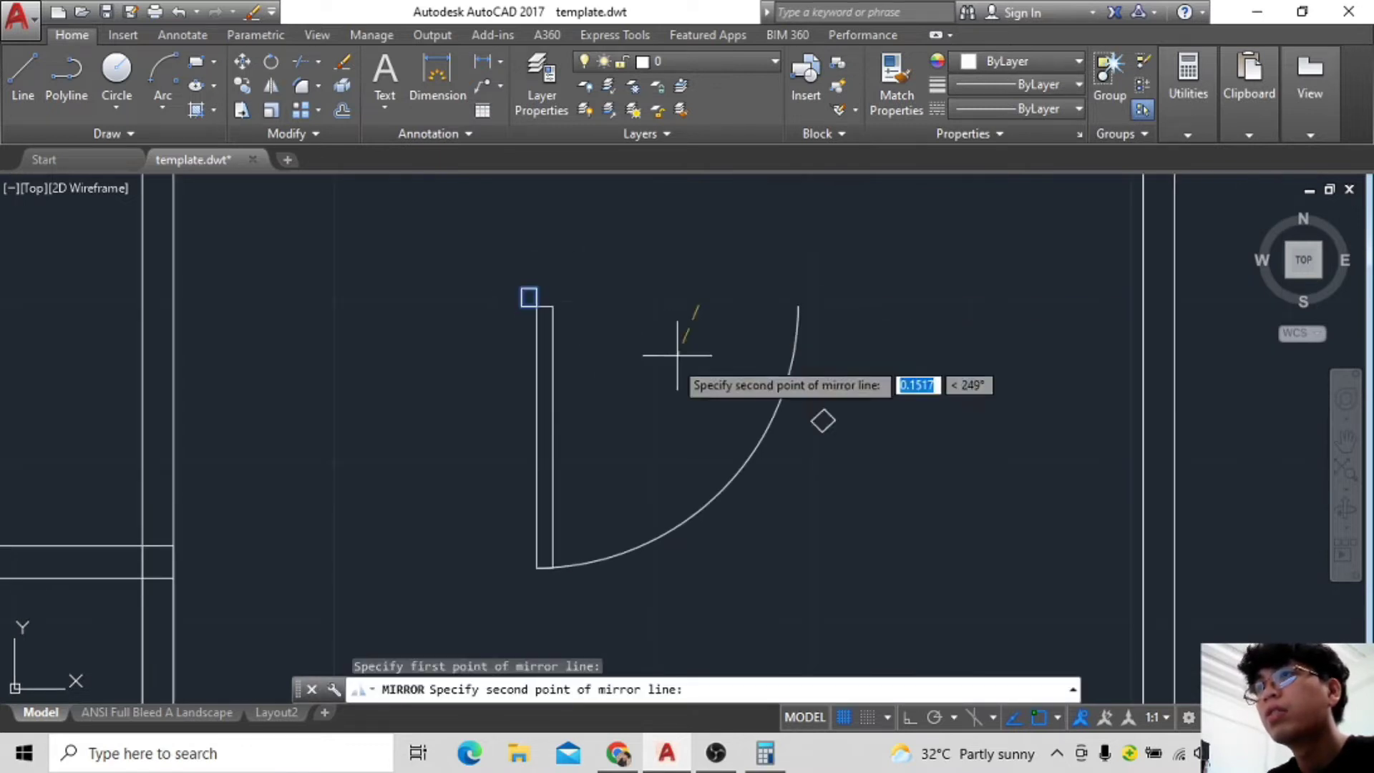
pyautogui.click(734, 424)
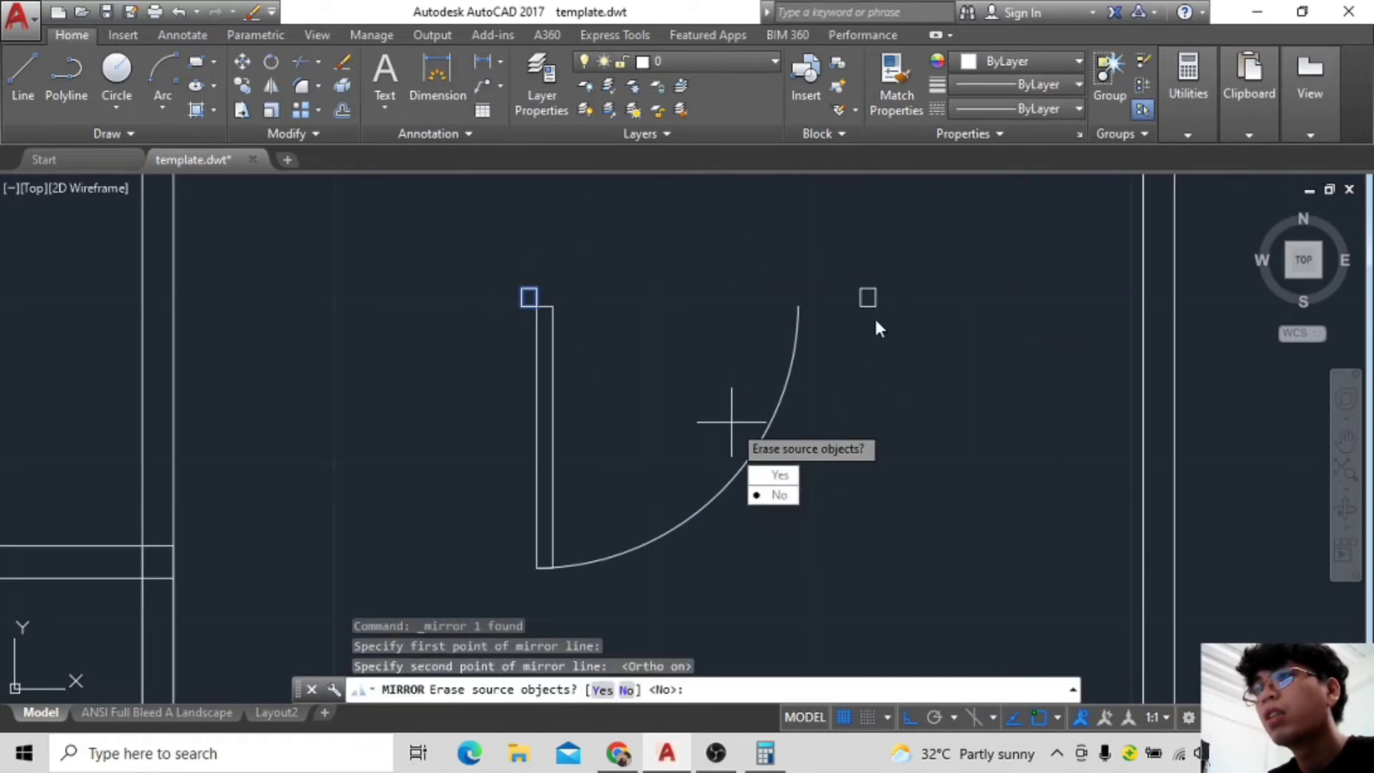
pyautogui.press('Return')
# Move the mirrored jamb square onto the arc's top end.
pyautogui.click(868, 297)
pyautogui.click(730, 331)
pyautogui.click(242, 62)
pyautogui.press('Escape')
pyautogui.moveTo(868, 294); pyautogui.dragTo(592, 191)
pyautogui.click(241, 62)
pyautogui.click(860, 306)
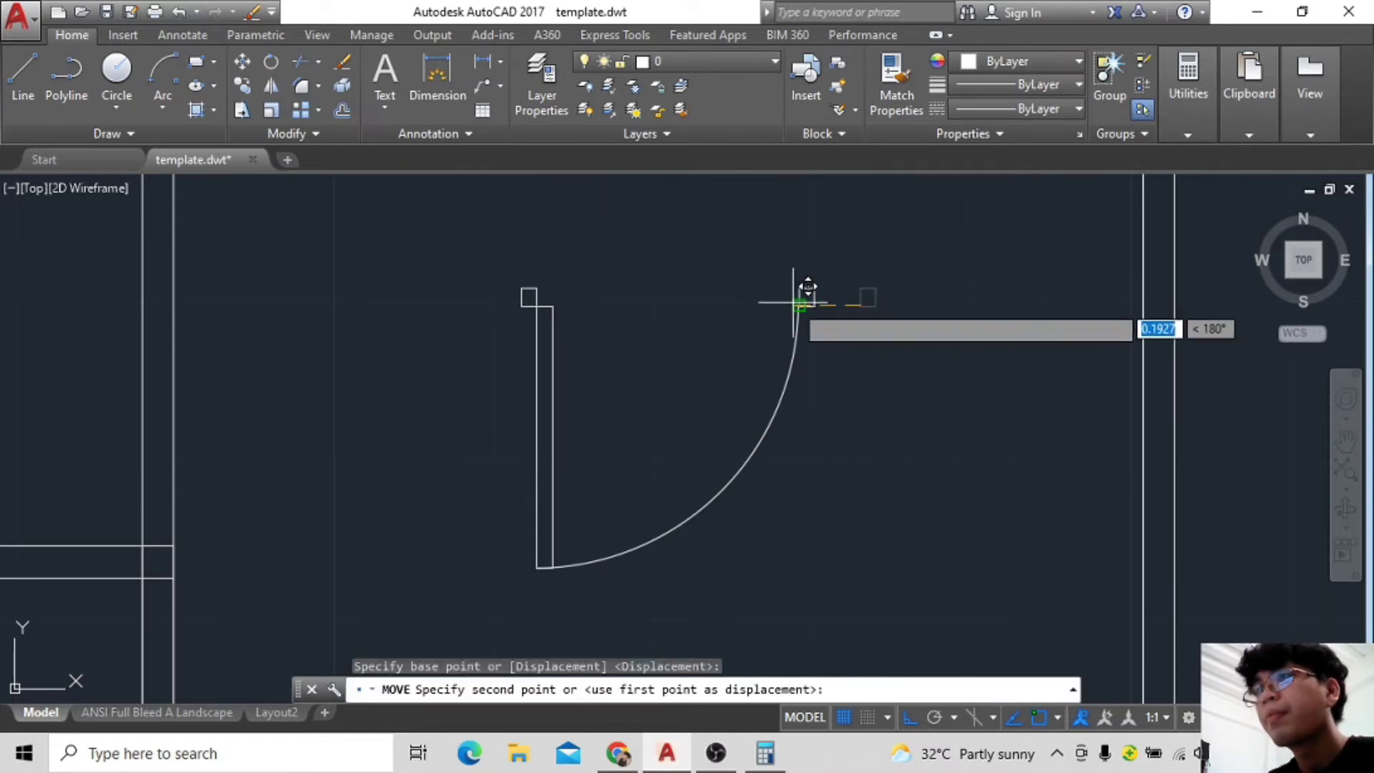
pyautogui.click(801, 302)
pyautogui.scroll(-5, 899, 390)
pyautogui.click(805, 332)
pyautogui.click(898, 426)
pyautogui.click(874, 359)
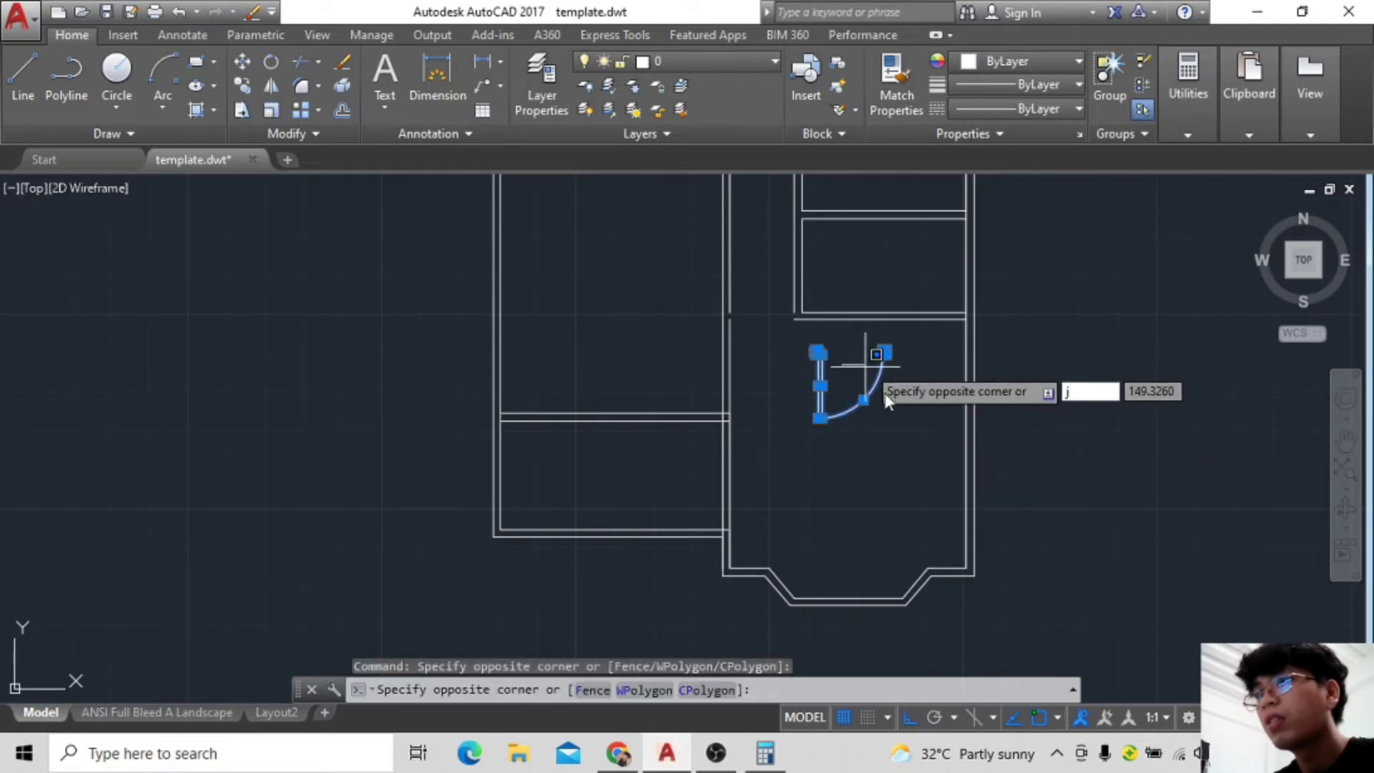
# Window-select the door leaf, swing arc and jambs and JOIN them into one polyline.
pyautogui.press('Escape')
pyautogui.click(808, 347)
pyautogui.click(882, 438)
pyautogui.write('j')
pyautogui.press('Return')
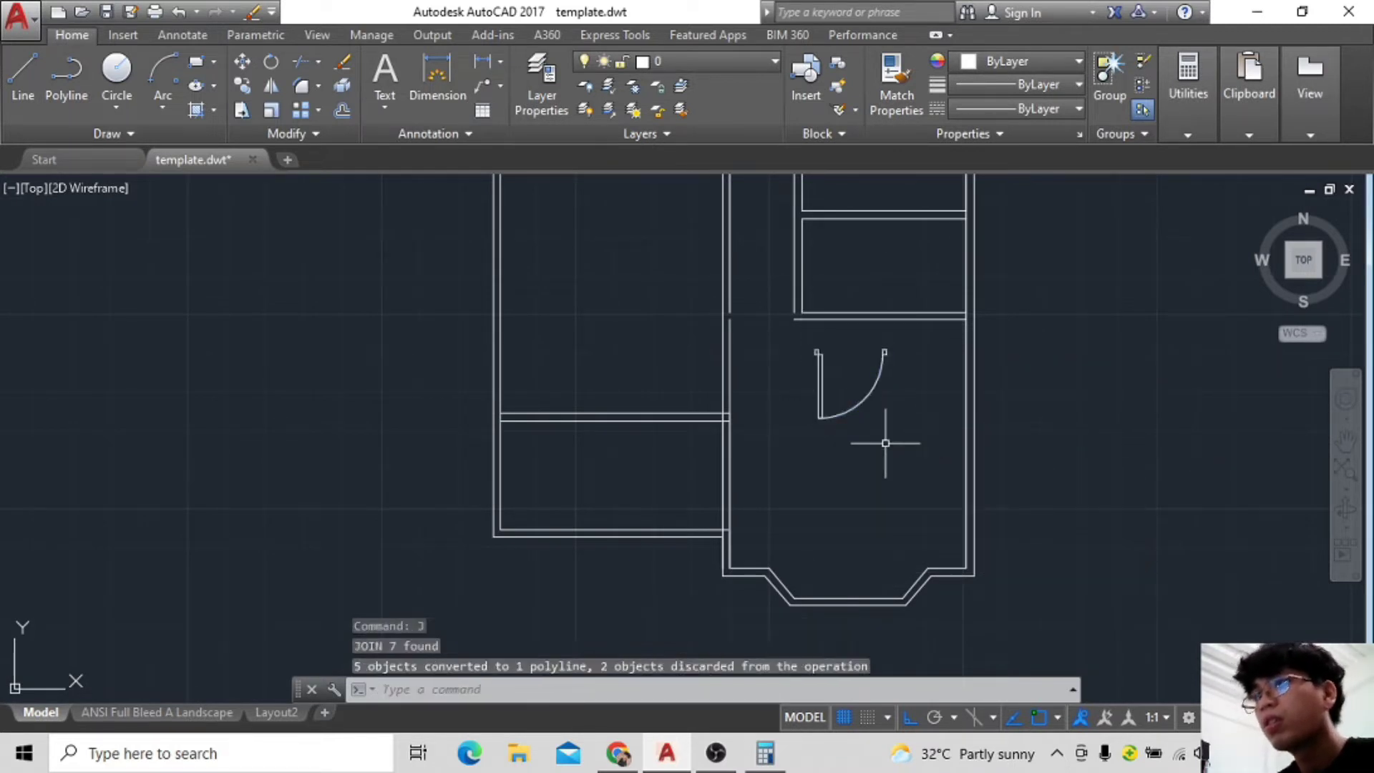
pyautogui.scroll(4, 886, 443)
pyautogui.scroll(1, 798, 396)
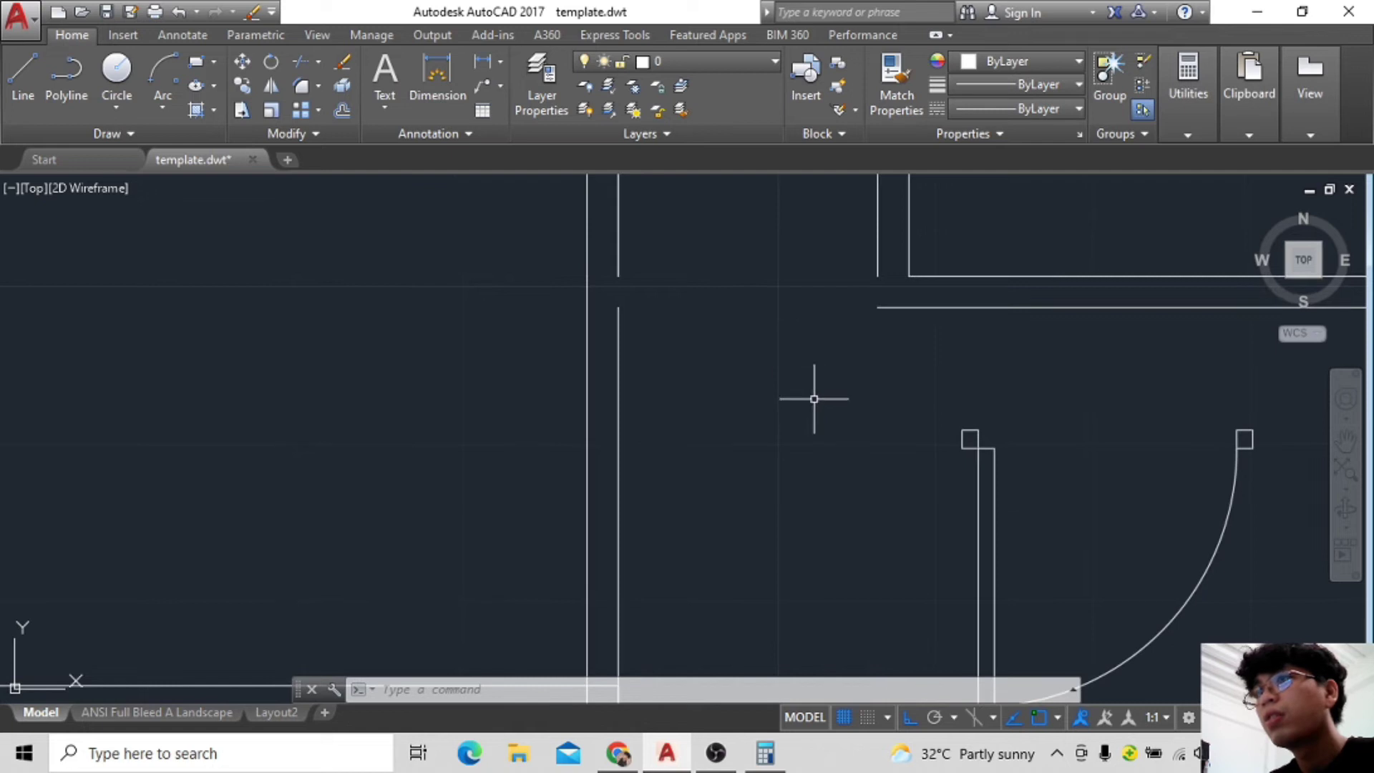
# Reselect the door parts with a larger window and JOIN them again.
pyautogui.click(245, 61)
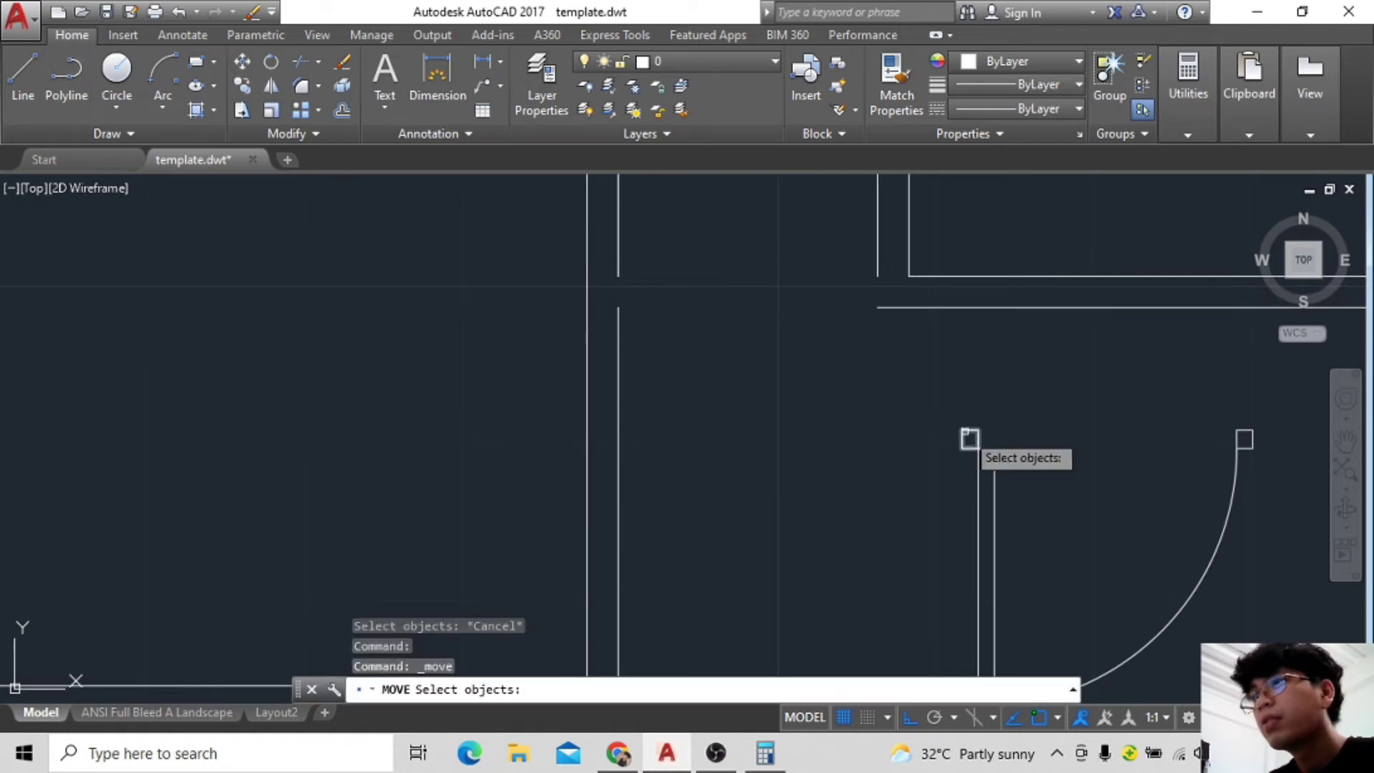
pyautogui.press('Escape')
pyautogui.scroll(-2, 912, 397)
pyautogui.click(906, 383)
pyautogui.click(1138, 605)
pyautogui.write('j')
pyautogui.press('Return')
# Move the door into the wall opening and select the adjacent wall polyline.
pyautogui.click(934, 440)
pyautogui.write('m')
pyautogui.press('Return')
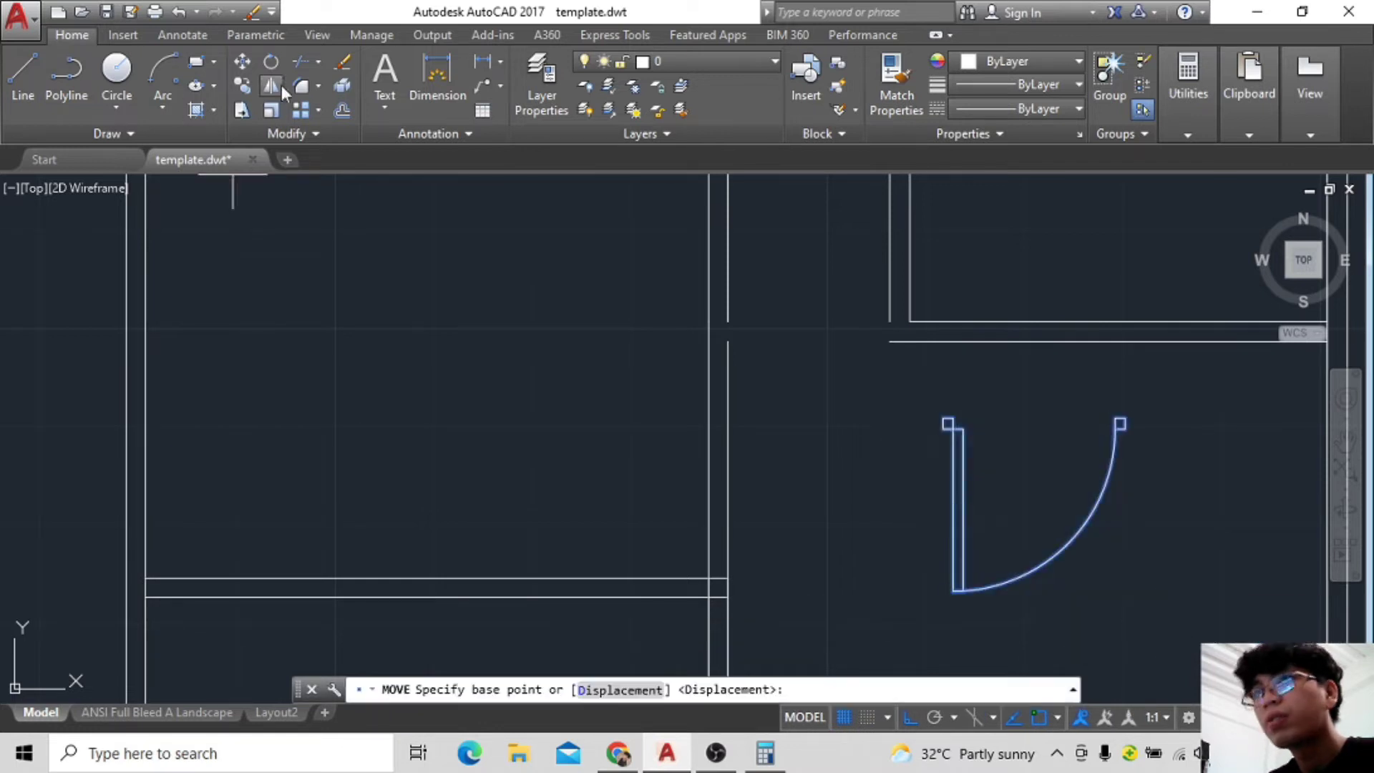
pyautogui.click(736, 305)
pyautogui.scroll(2, 823, 406)
pyautogui.scroll(-3, 853, 393)
pyautogui.scroll(-2, 1006, 408)
pyautogui.scroll(-1, 1033, 466)
pyautogui.scroll(3, 1014, 470)
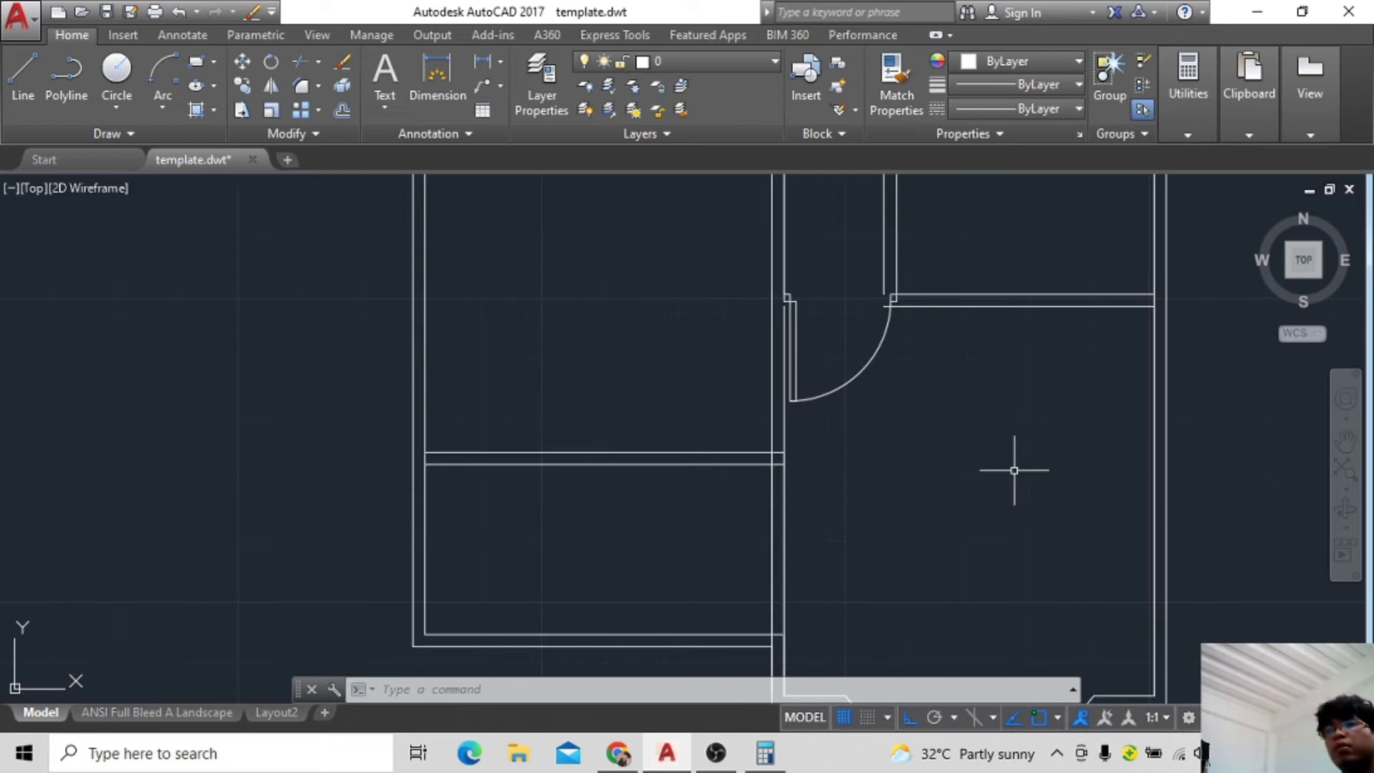
pyautogui.scroll(2, 782, 352)
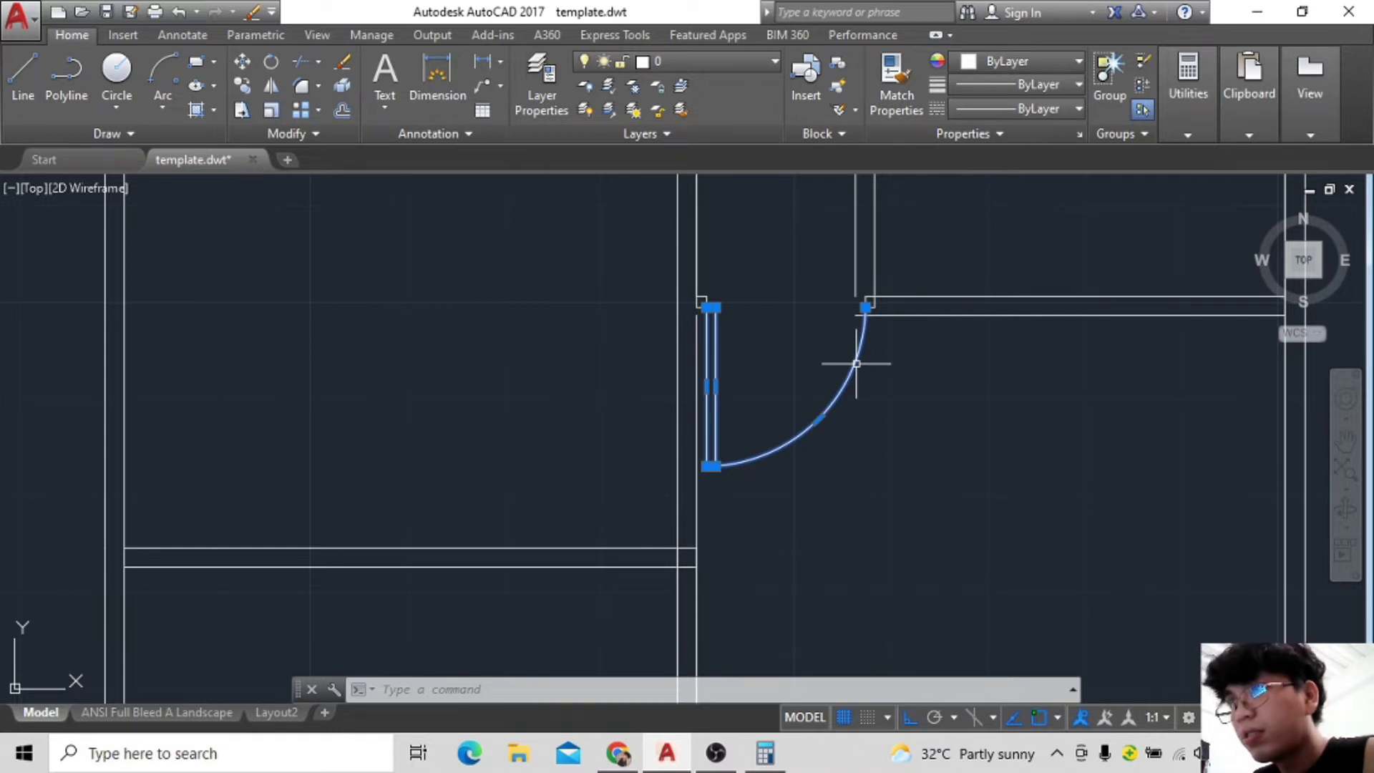
pyautogui.click(596, 217)
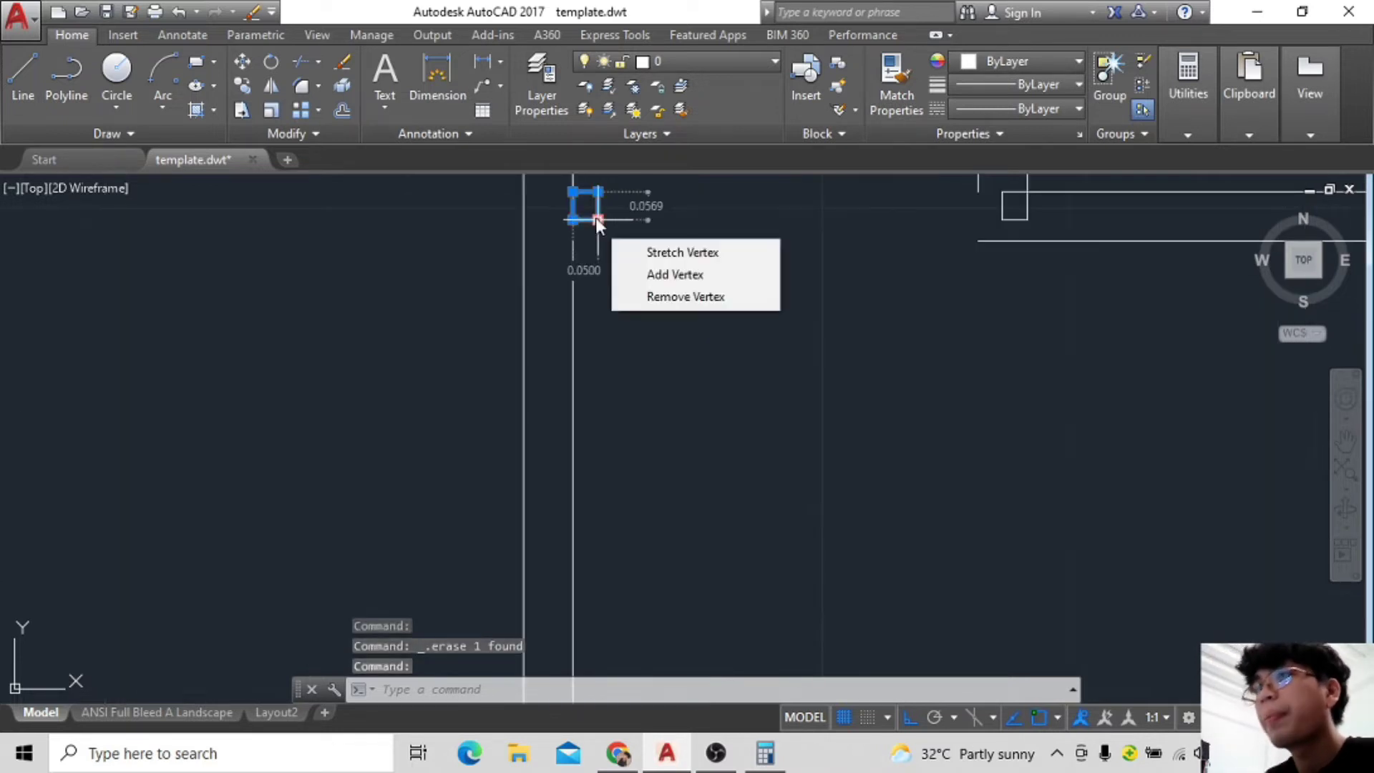
# Draw a horizontal wall line and a short vertical segment at the opening's corner.
pyautogui.scroll(2, 947, 437)
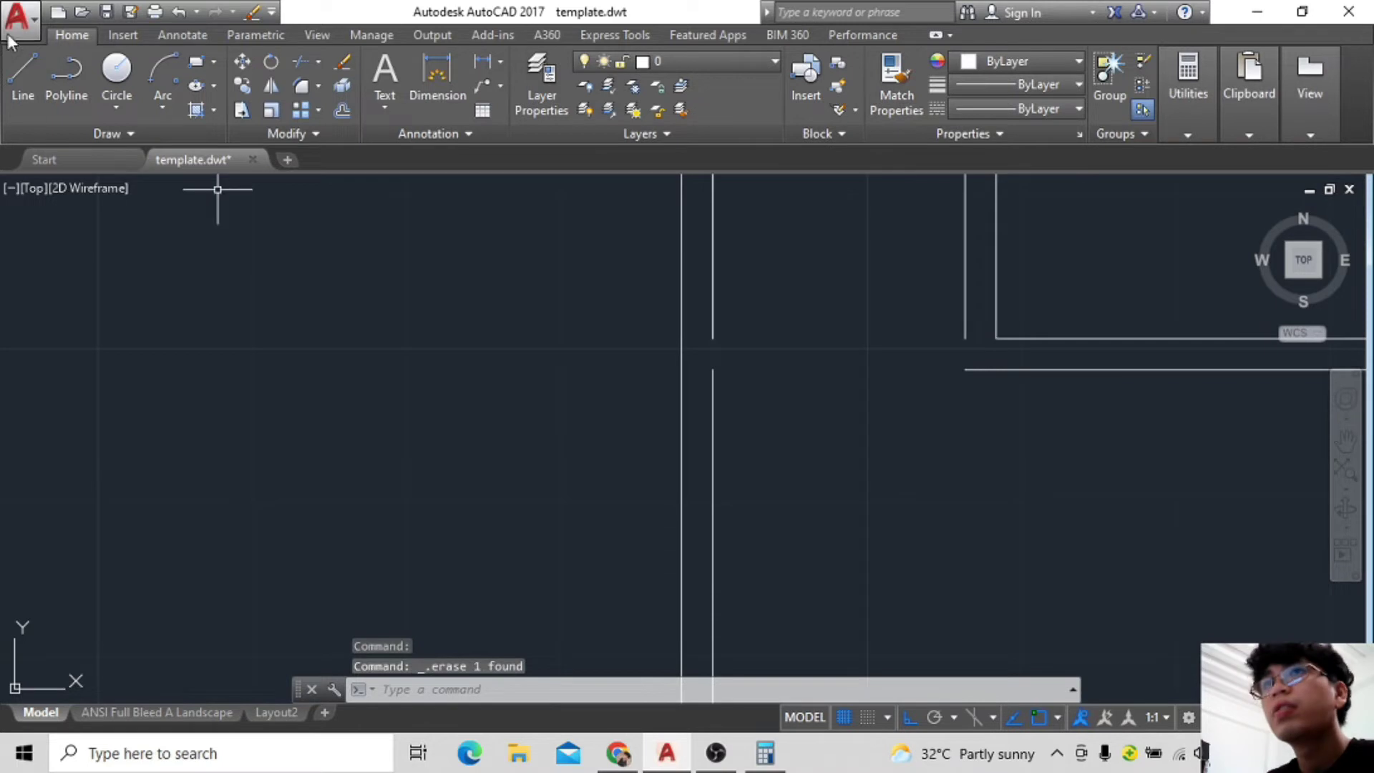
pyautogui.click(23, 72)
pyautogui.click(712, 339)
pyautogui.click(965, 339)
pyautogui.press('Escape')
pyautogui.click(23, 72)
pyautogui.click(712, 370)
pyautogui.click(711, 342)
pyautogui.press('Escape')
# Mirror the short vertical segment across the opening, keeping the original.
pyautogui.click(23, 72)
pyautogui.click(712, 370)
pyautogui.press('Escape')
pyautogui.press('space')
pyautogui.scroll(2, 690, 368)
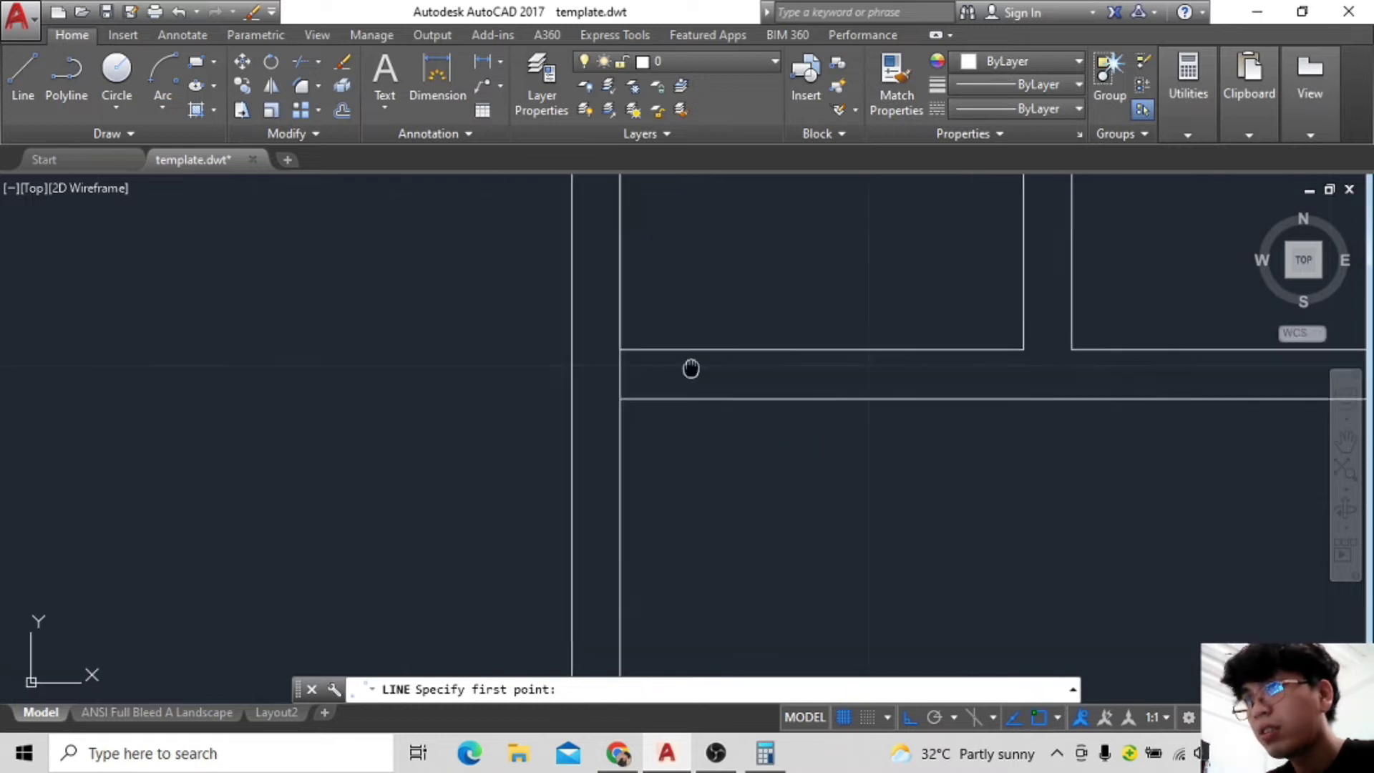
pyautogui.press('Escape')
pyautogui.click(693, 356)
pyautogui.write('mi')
pyautogui.press('space')
pyautogui.click(731, 422)
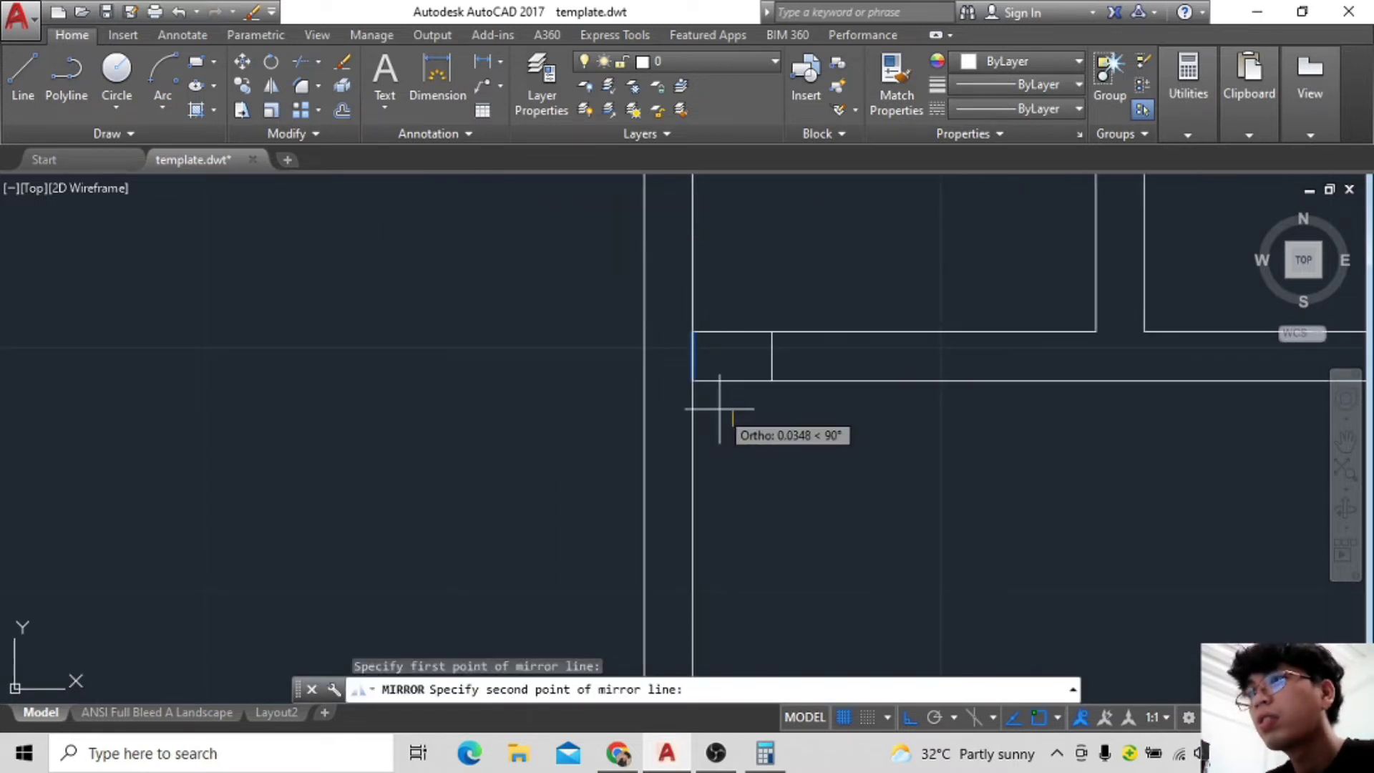
pyautogui.write('n')
pyautogui.press('Return')
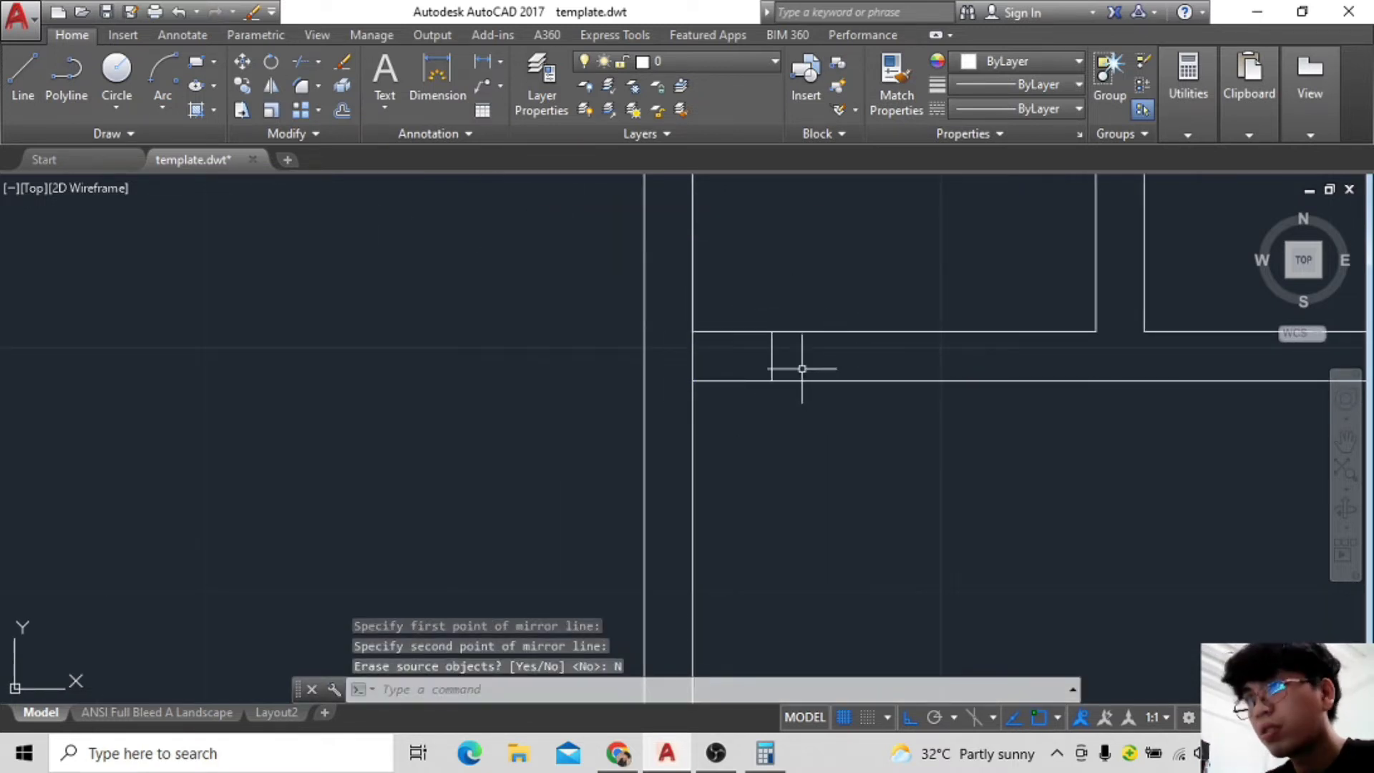
# Copy the mirrored segment further along the wall.
pyautogui.press('Return')
pyautogui.click(772, 356)
pyautogui.click(242, 85)
pyautogui.click(758, 484)
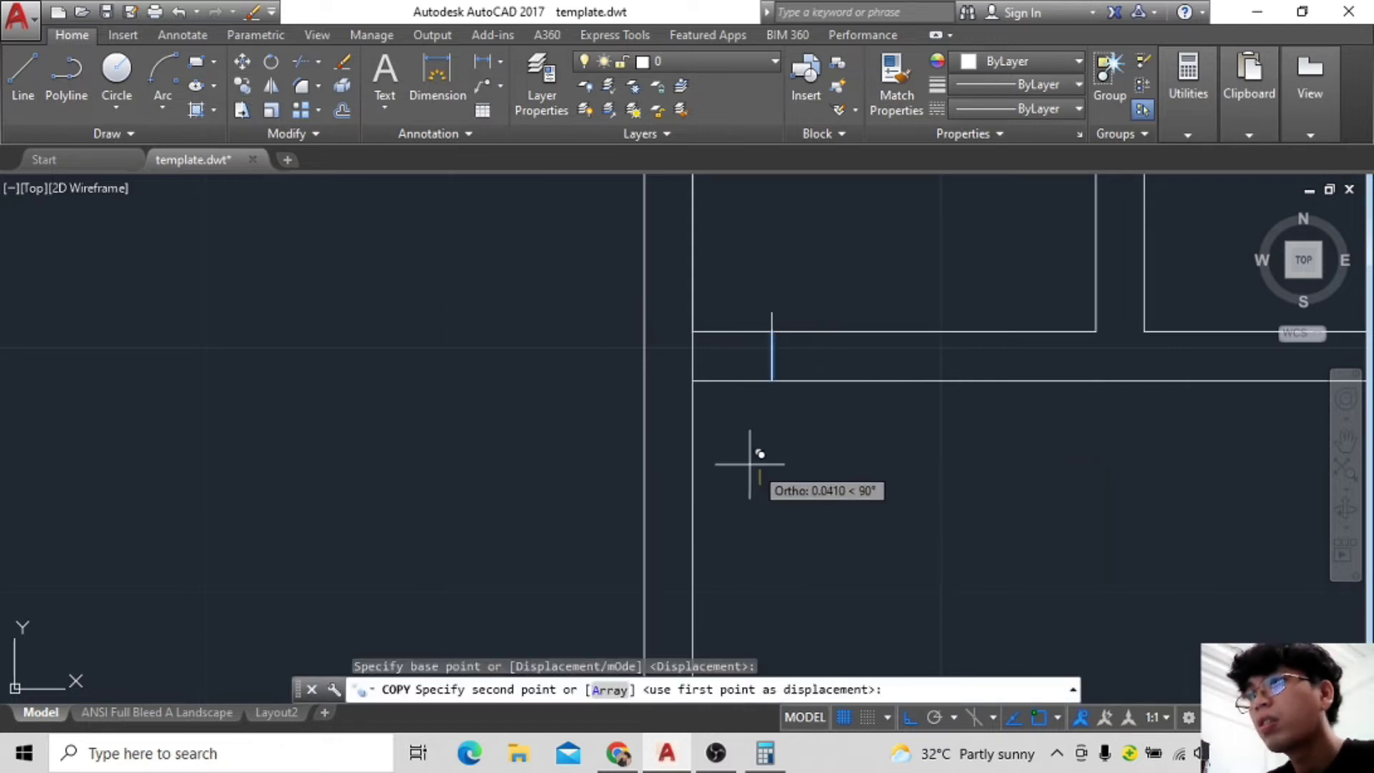
pyautogui.click(833, 485)
pyautogui.press('Escape')
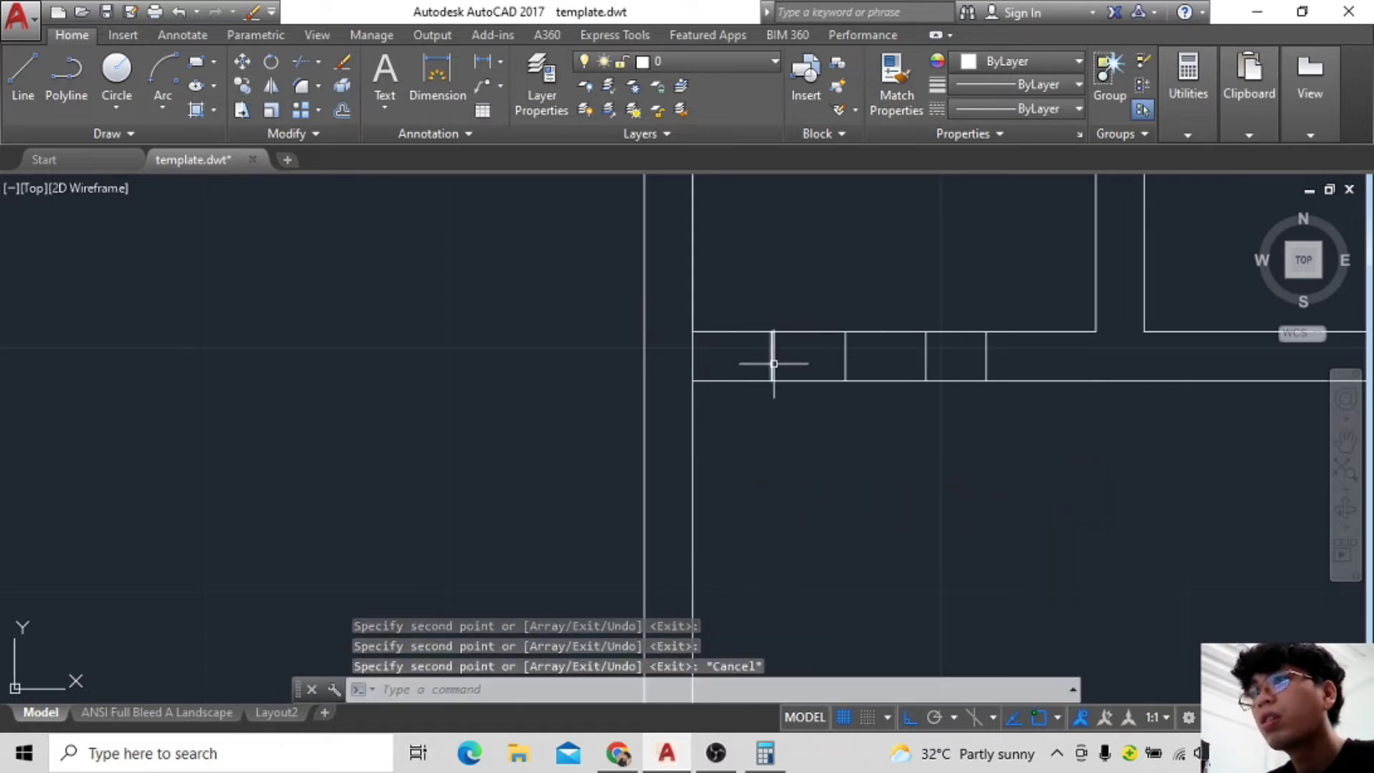
# Rotate the copied segment horizontal and move it onto the vertical wall line.
pyautogui.click(270, 61)
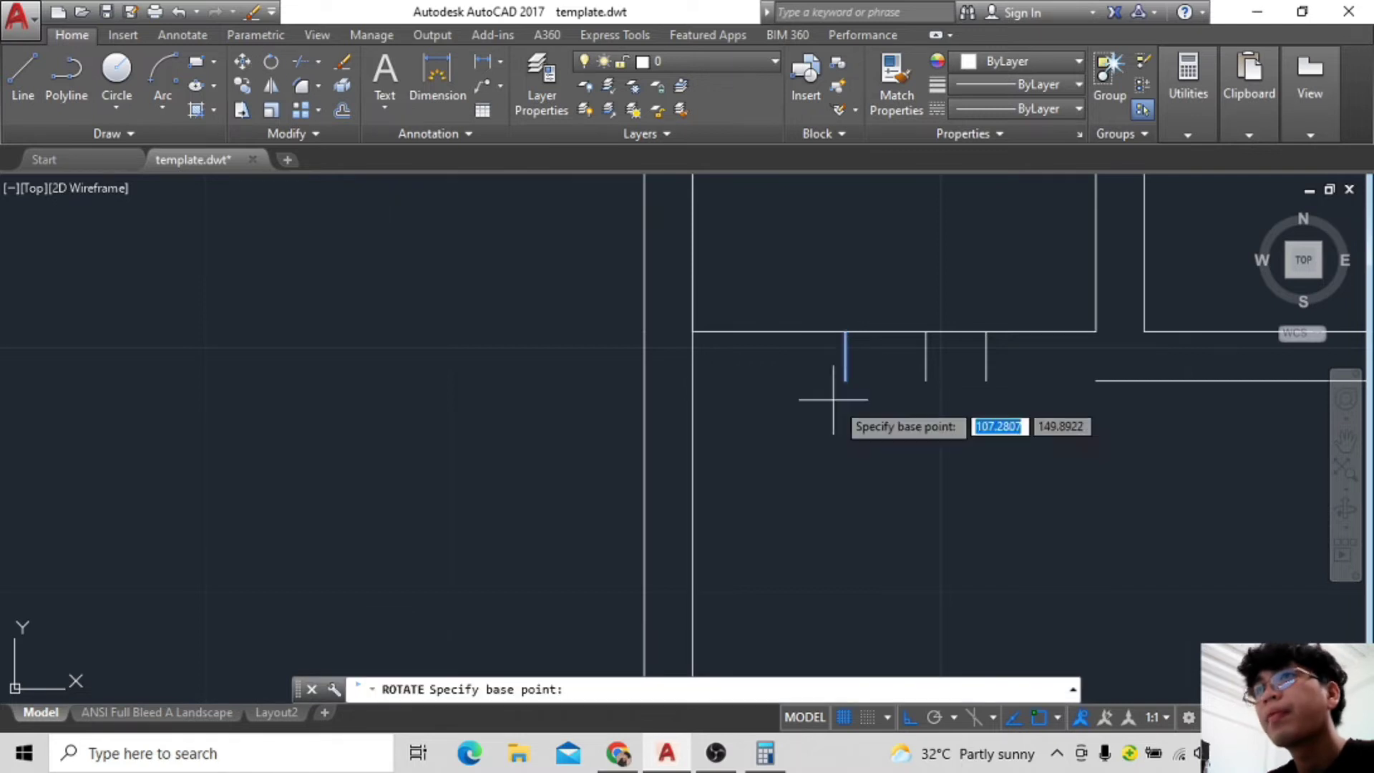
pyautogui.click(849, 469)
pyautogui.press('Return')
pyautogui.click(242, 62)
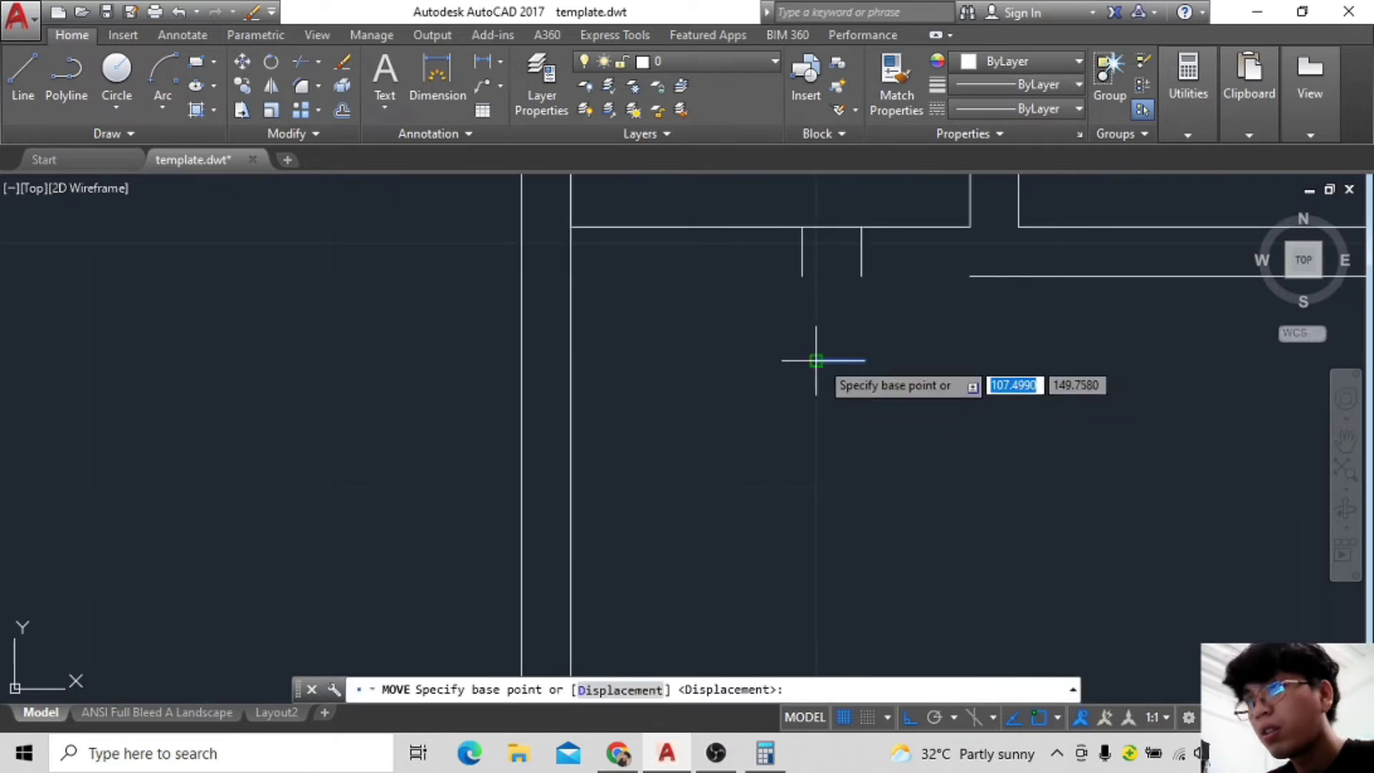
pyautogui.click(814, 361)
pyautogui.click(571, 275)
pyautogui.moveTo(730, 347); pyautogui.dragTo(847, 490, button='middle')
pyautogui.scroll(2, 699, 410)
# Move the short vertical segment to the snap point and delete the extra segment.
pyautogui.click(1049, 386)
pyautogui.click(241, 61)
pyautogui.click(1050, 423)
pyautogui.click(758, 426)
pyautogui.scroll(-2, 957, 439)
pyautogui.scroll(1, 969, 359)
pyautogui.click(969, 359)
pyautogui.press('Delete')
# Window-select the new jamb lines at the wall corner.
pyautogui.moveTo(889, 429); pyautogui.dragTo(769, 353, button='middle')
pyautogui.click(906, 358)
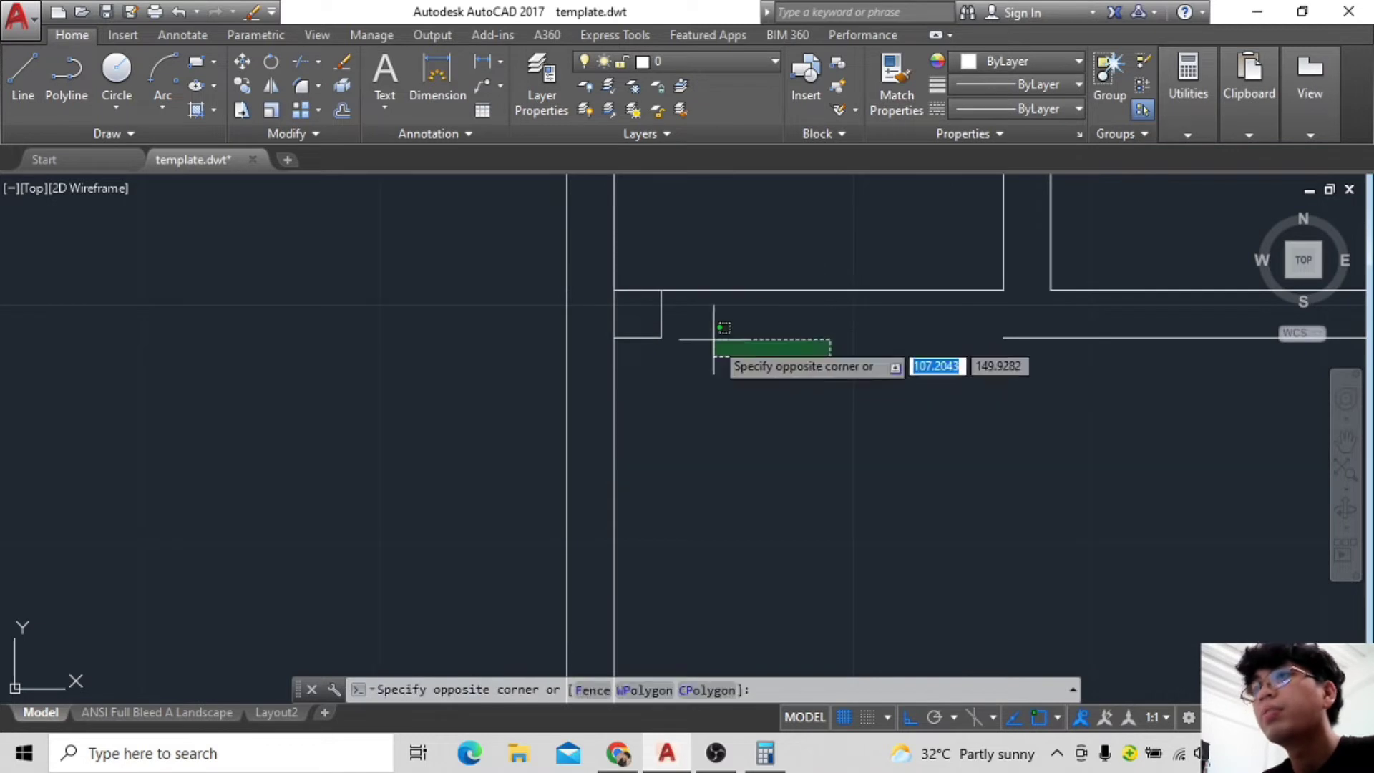
pyautogui.click(723, 318)
pyautogui.click(22, 79)
# Draw the door leaf's short top line from the jamb's corner.
pyautogui.click(662, 291)
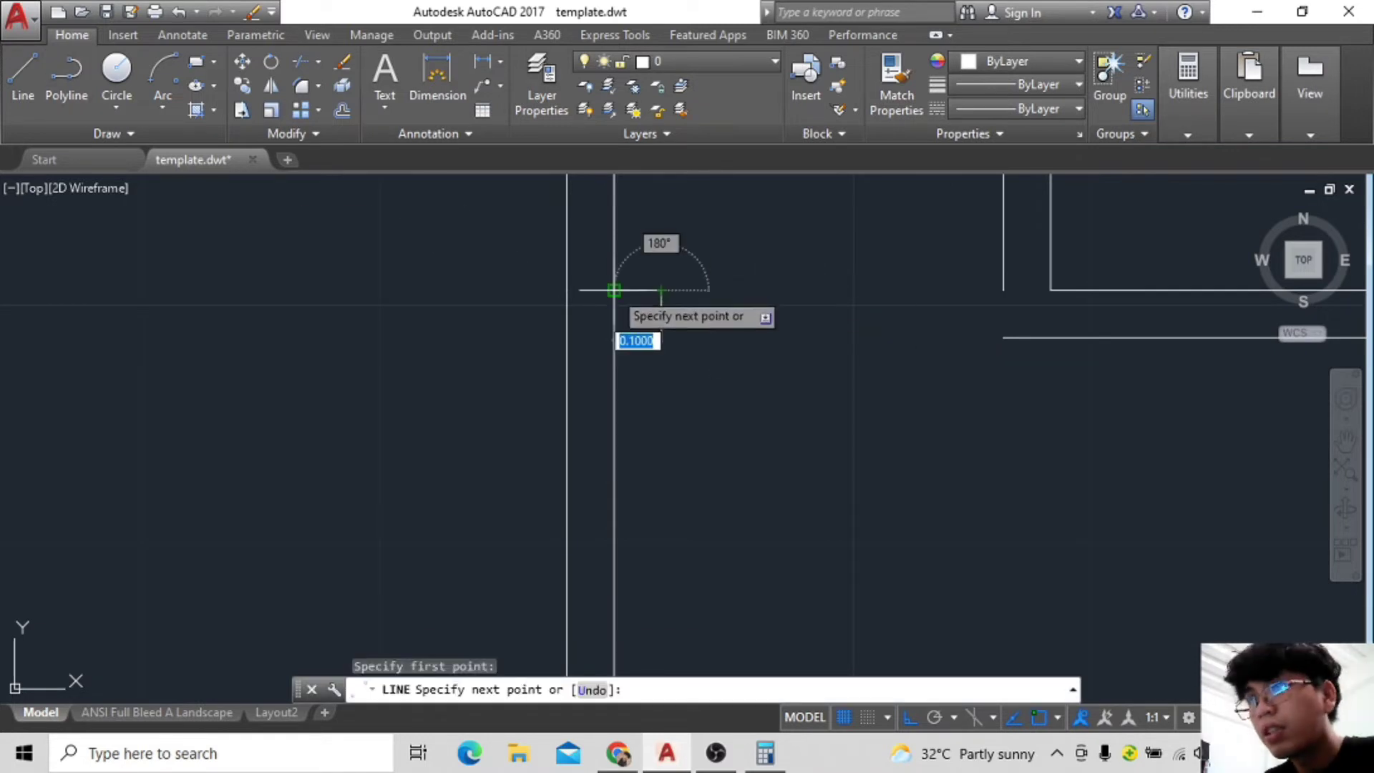
pyautogui.press('Escape')
pyautogui.scroll(1, 687, 286)
pyautogui.scroll(-2, 701, 277)
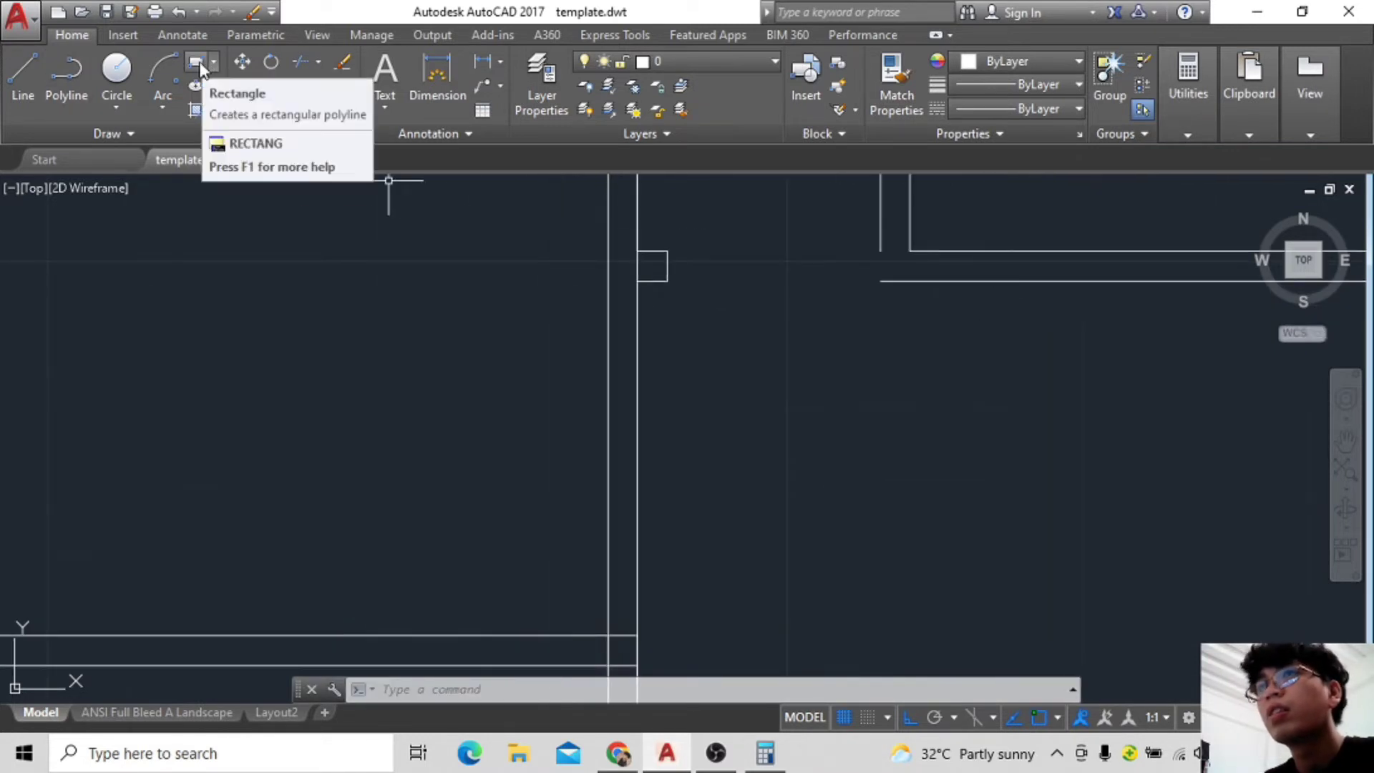
pyautogui.click(198, 63)
pyautogui.press('Escape')
pyautogui.write('l')
pyautogui.press('Return')
pyautogui.click(667, 281)
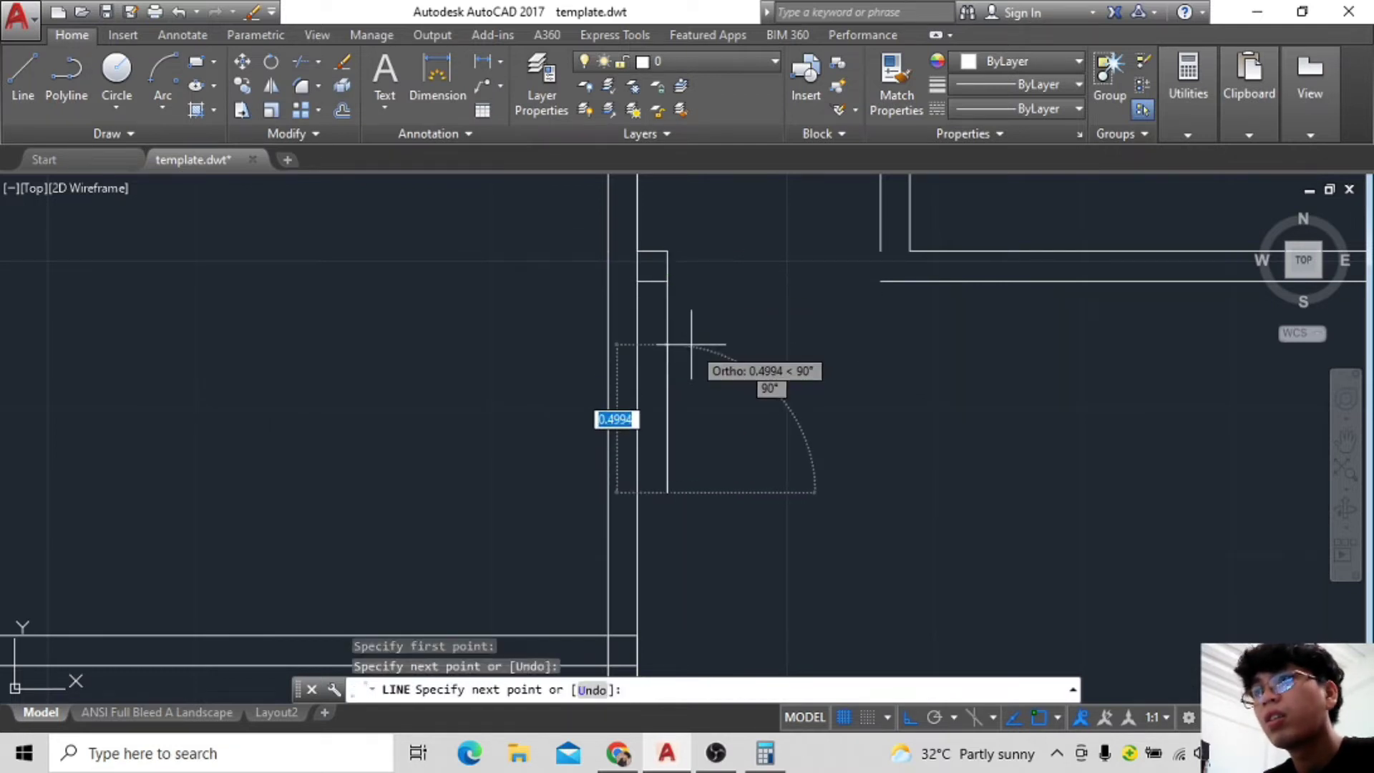
pyautogui.press('Escape')
pyautogui.hotkey('ctrl', 'z')
pyautogui.press('Return')
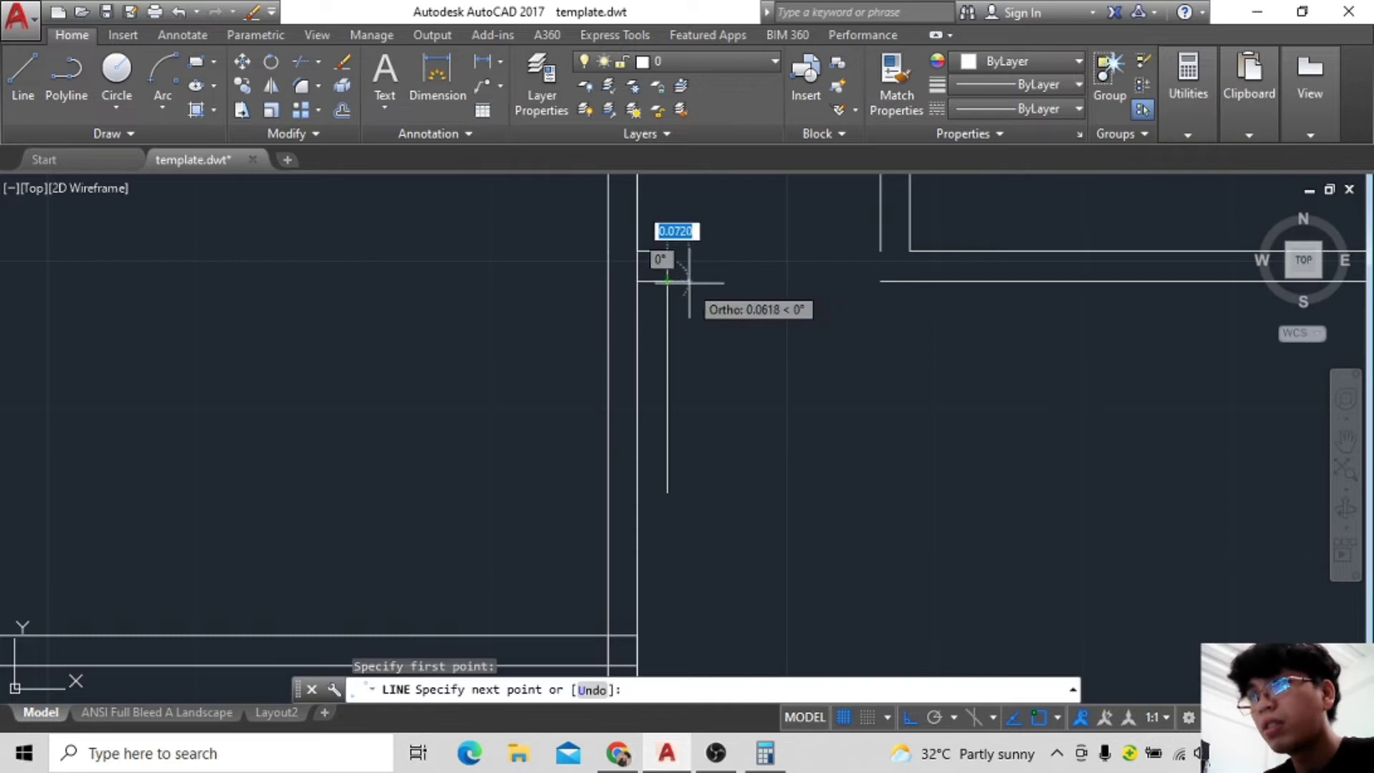
pyautogui.press('Escape')
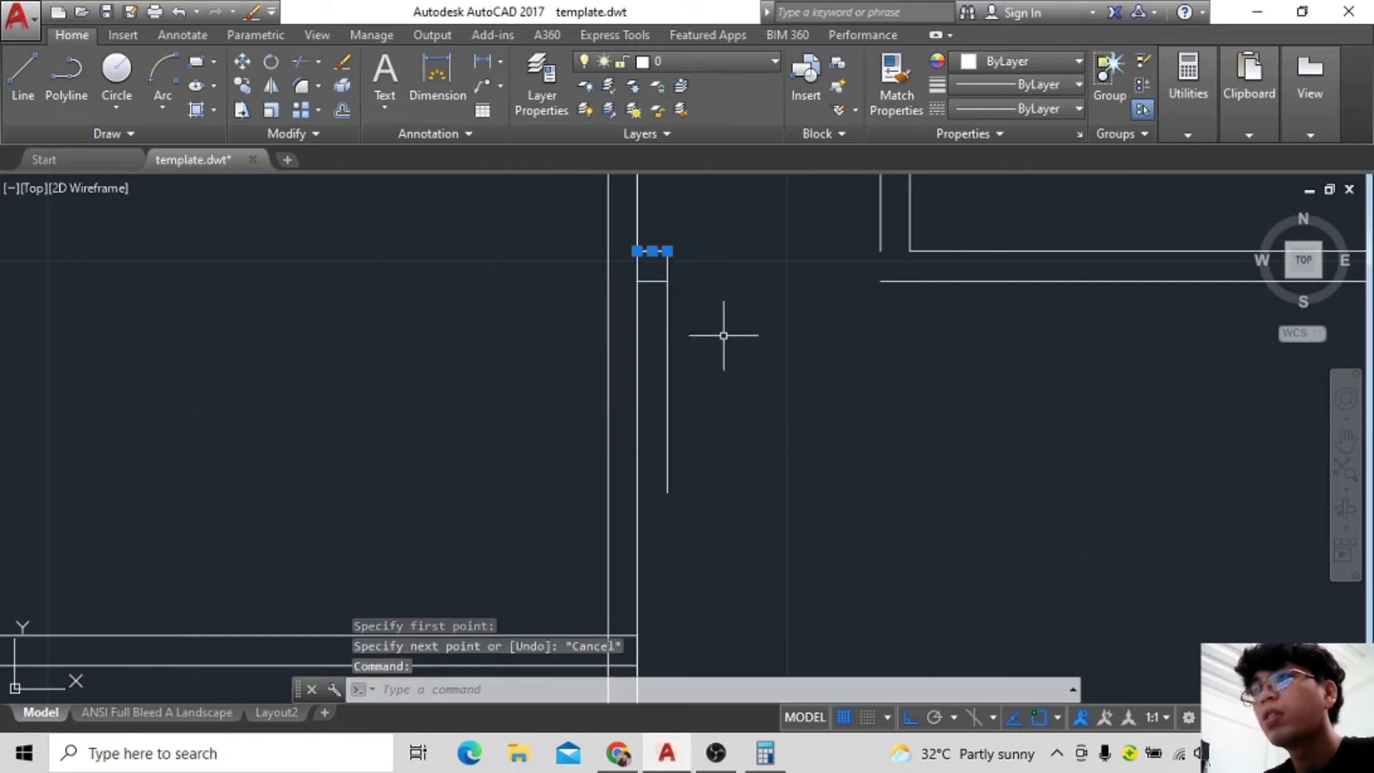
# Copy the short top line down and move it to the leaf's bottom.
pyautogui.click(243, 92)
pyautogui.click(719, 387)
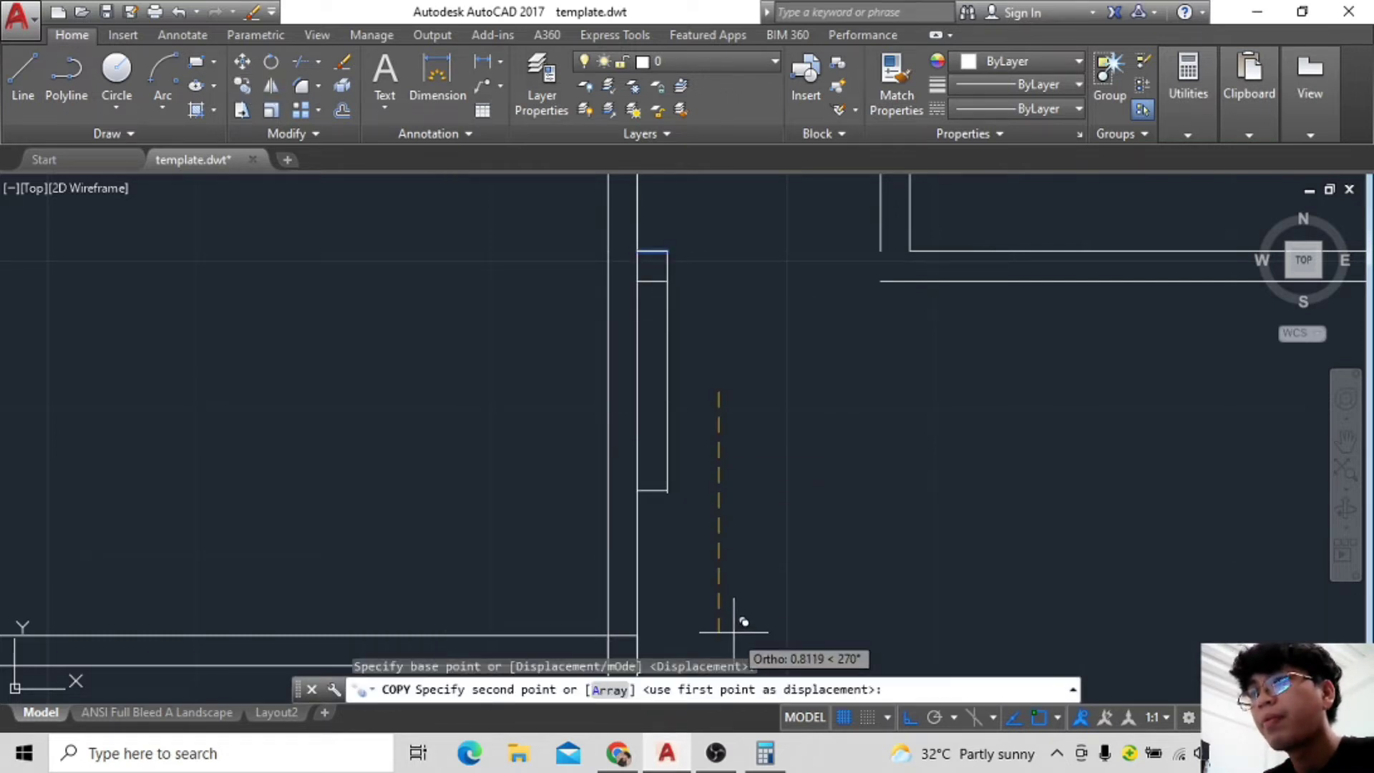
pyautogui.click(736, 601)
pyautogui.press('Escape')
pyautogui.click(242, 62)
pyautogui.click(667, 463)
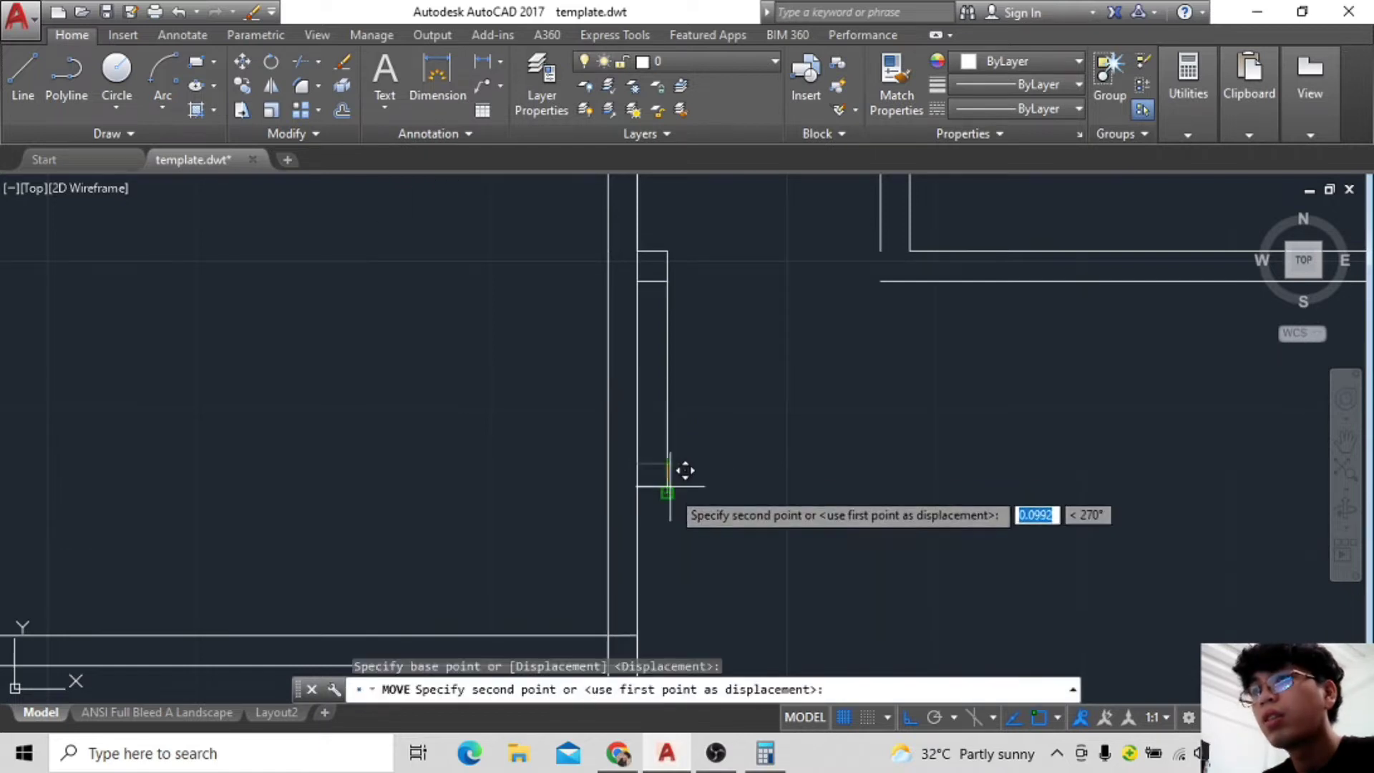
pyautogui.press('Escape')
pyautogui.press('space')
pyautogui.press('Escape')
pyautogui.click(687, 463)
pyautogui.click(241, 61)
pyautogui.click(690, 458)
# Try repositioning the short bottom line again, then cancel the move.
pyautogui.scroll(3, 712, 332)
pyautogui.scroll(-3, 522, 189)
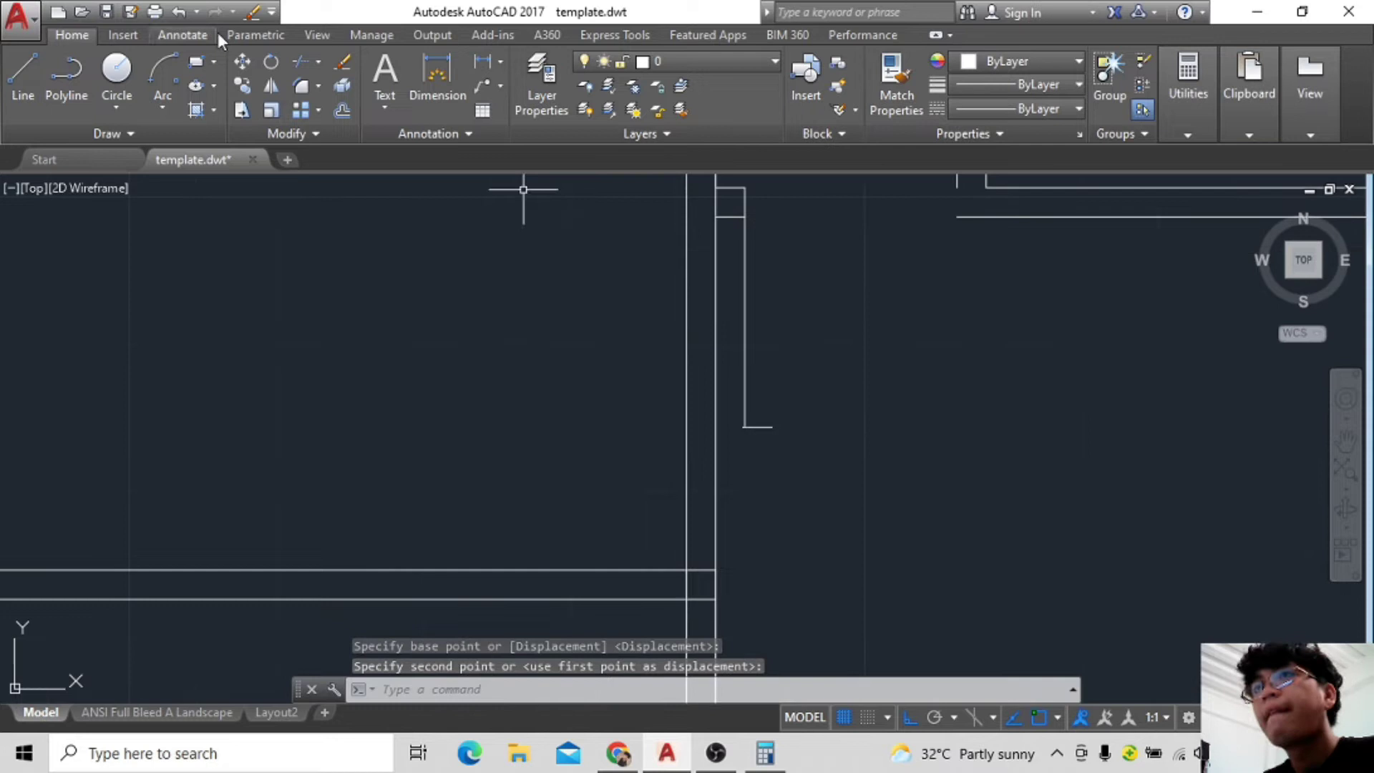
pyautogui.scroll(3, 732, 473)
pyautogui.press('space')
pyautogui.click(733, 471)
pyautogui.press('space')
pyautogui.press('Escape')
pyautogui.scroll(-3, 755, 531)
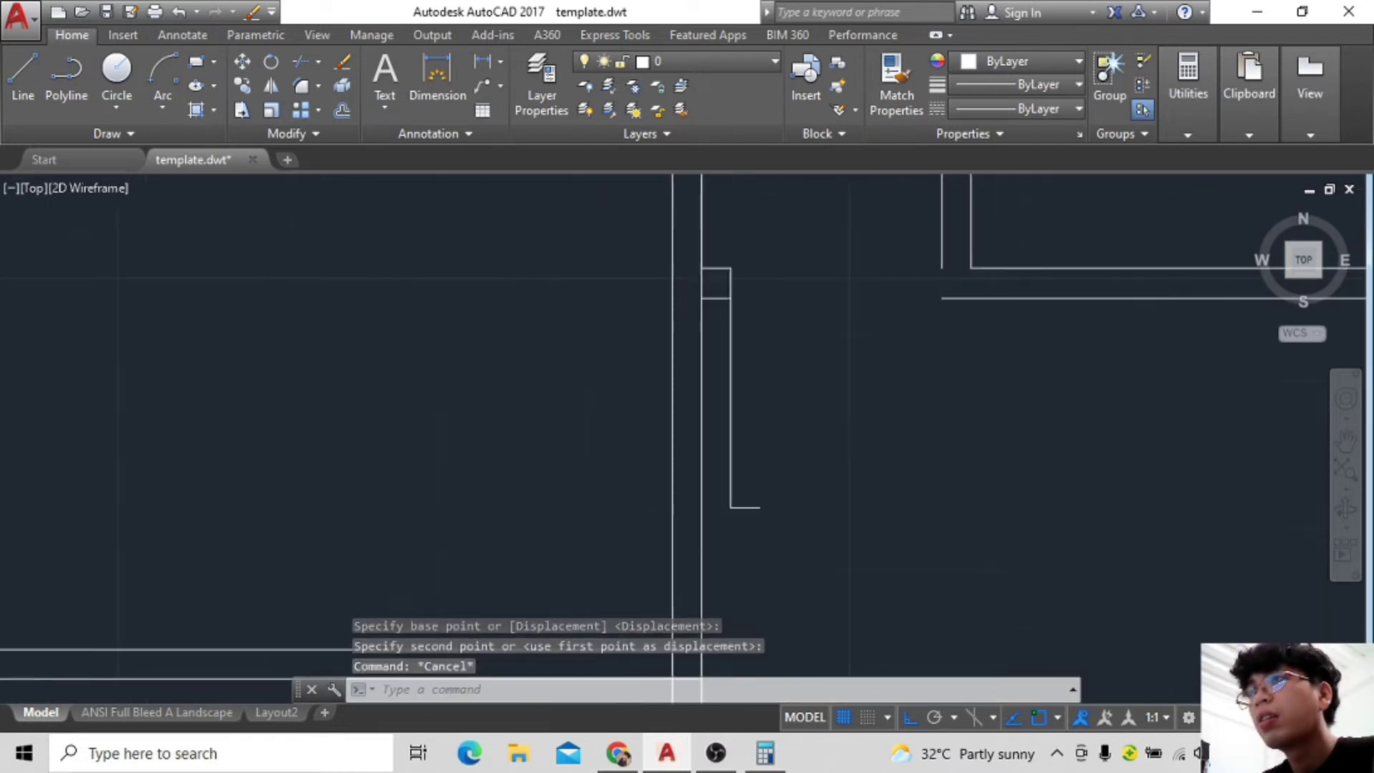
# Draw the leaf's long vertical edge and top segment, deleting the stray bottom line.
pyautogui.click(23, 79)
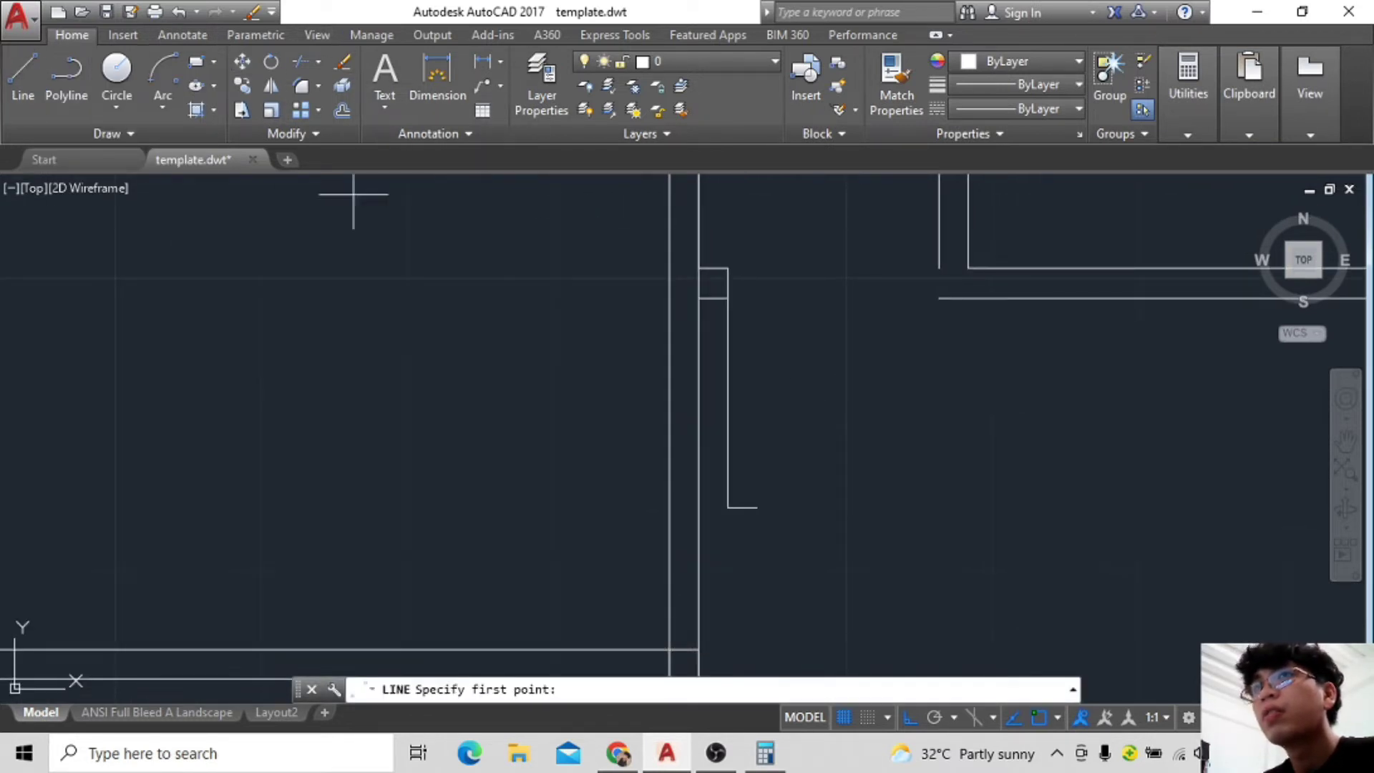
pyautogui.click(743, 508)
pyautogui.scroll(3, 745, 297)
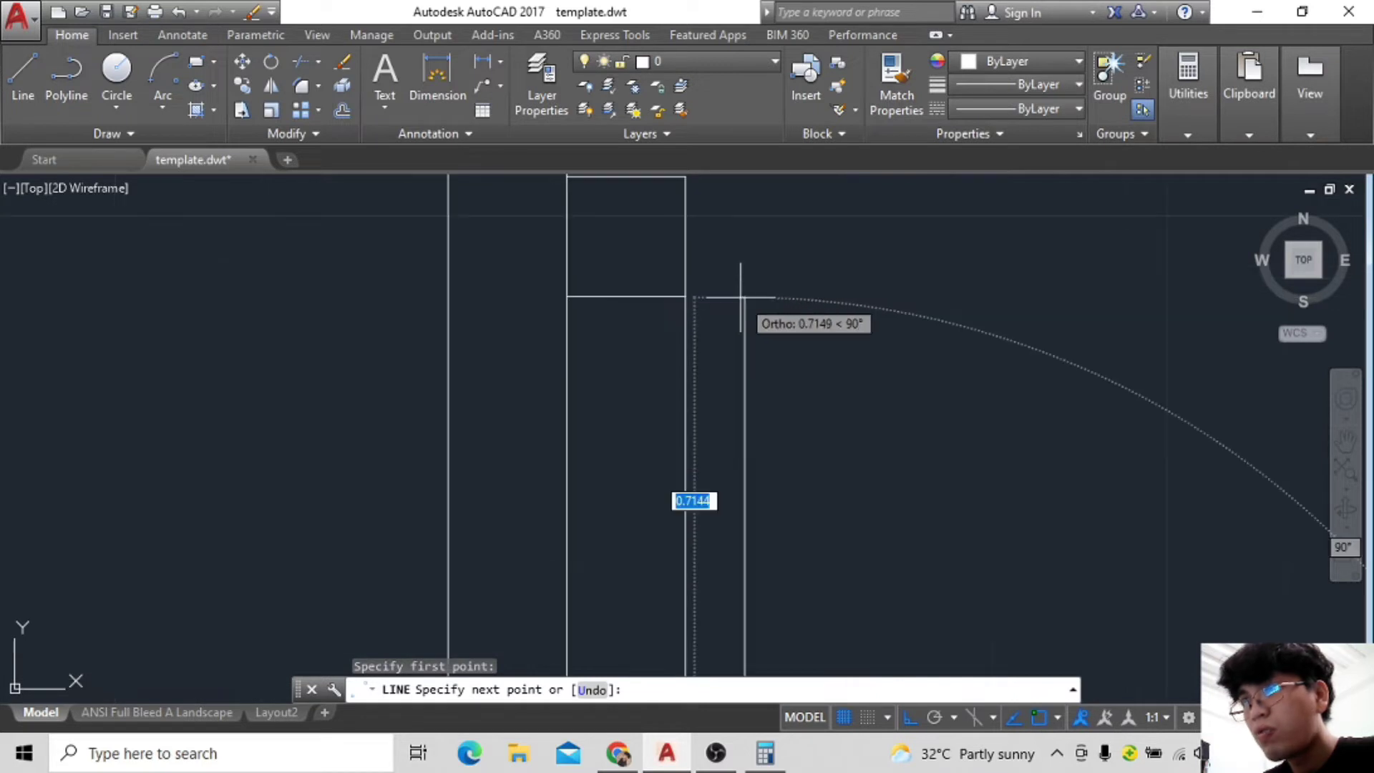
pyautogui.click(739, 295)
pyautogui.click(681, 298)
pyautogui.press('Escape')
pyautogui.scroll(-2, 745, 522)
pyautogui.click(739, 515)
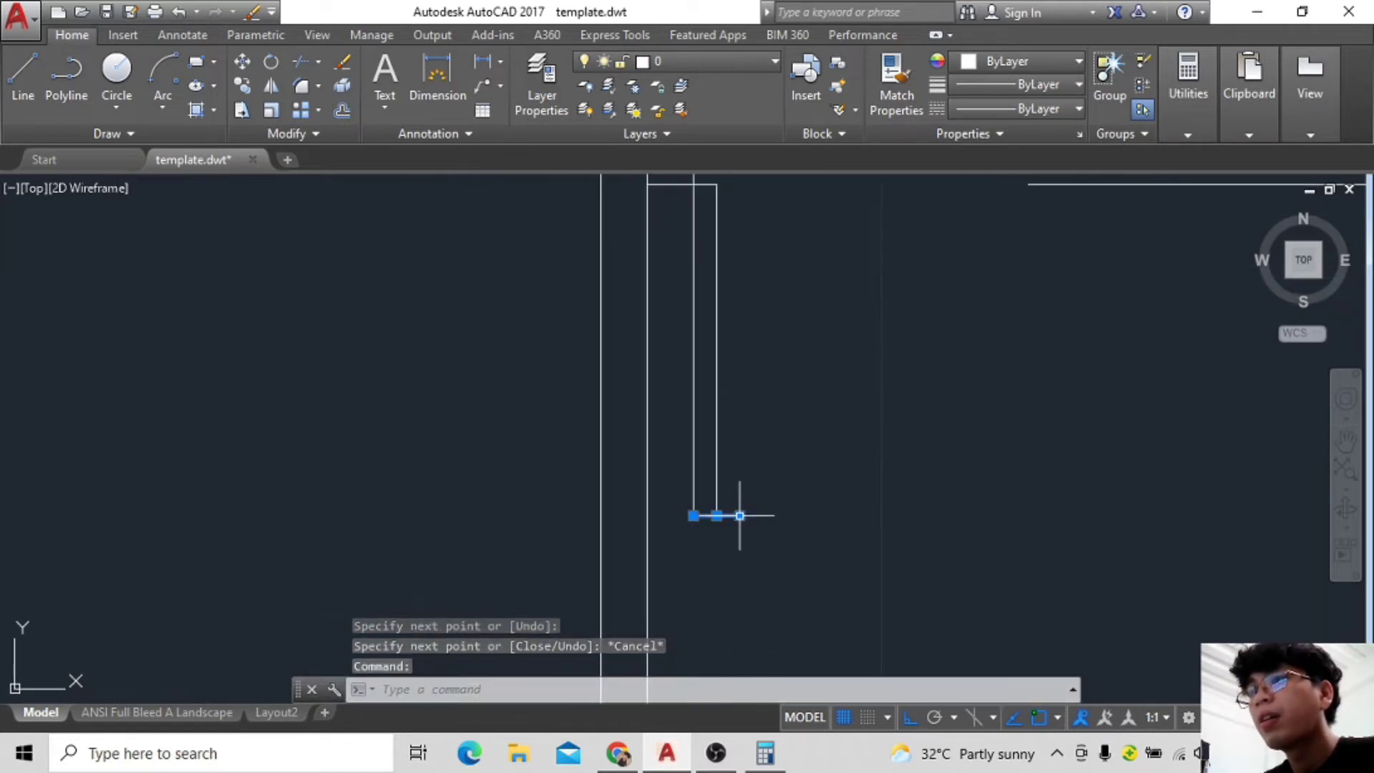
pyautogui.press('Delete')
# Delete the extra vertical line and redraw the leaf's vertical edge.
pyautogui.moveTo(772, 313); pyautogui.dragTo(788, 363, button='middle')
pyautogui.write('l')
pyautogui.press('Return')
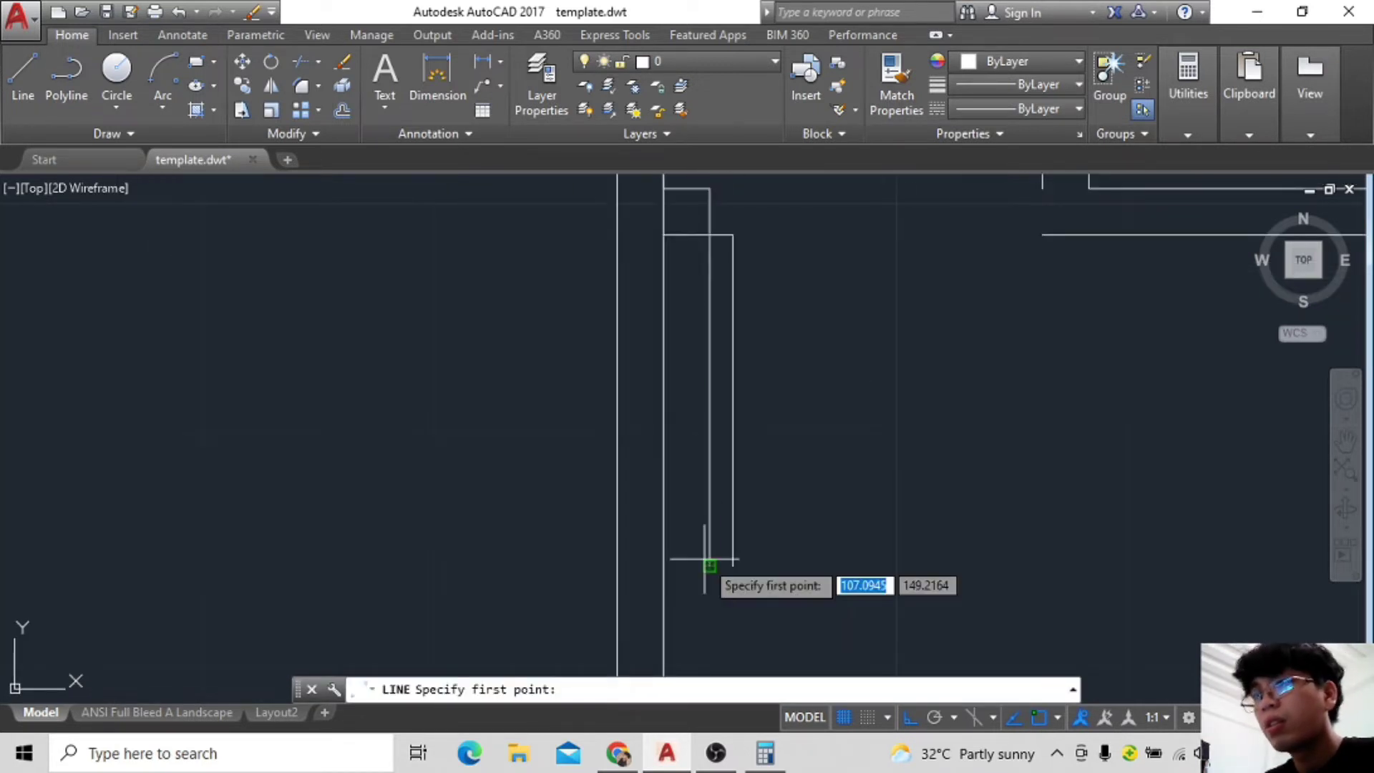
pyautogui.press('Escape')
pyautogui.click(731, 384)
pyautogui.press('Delete')
pyautogui.write('l')
pyautogui.press('Return')
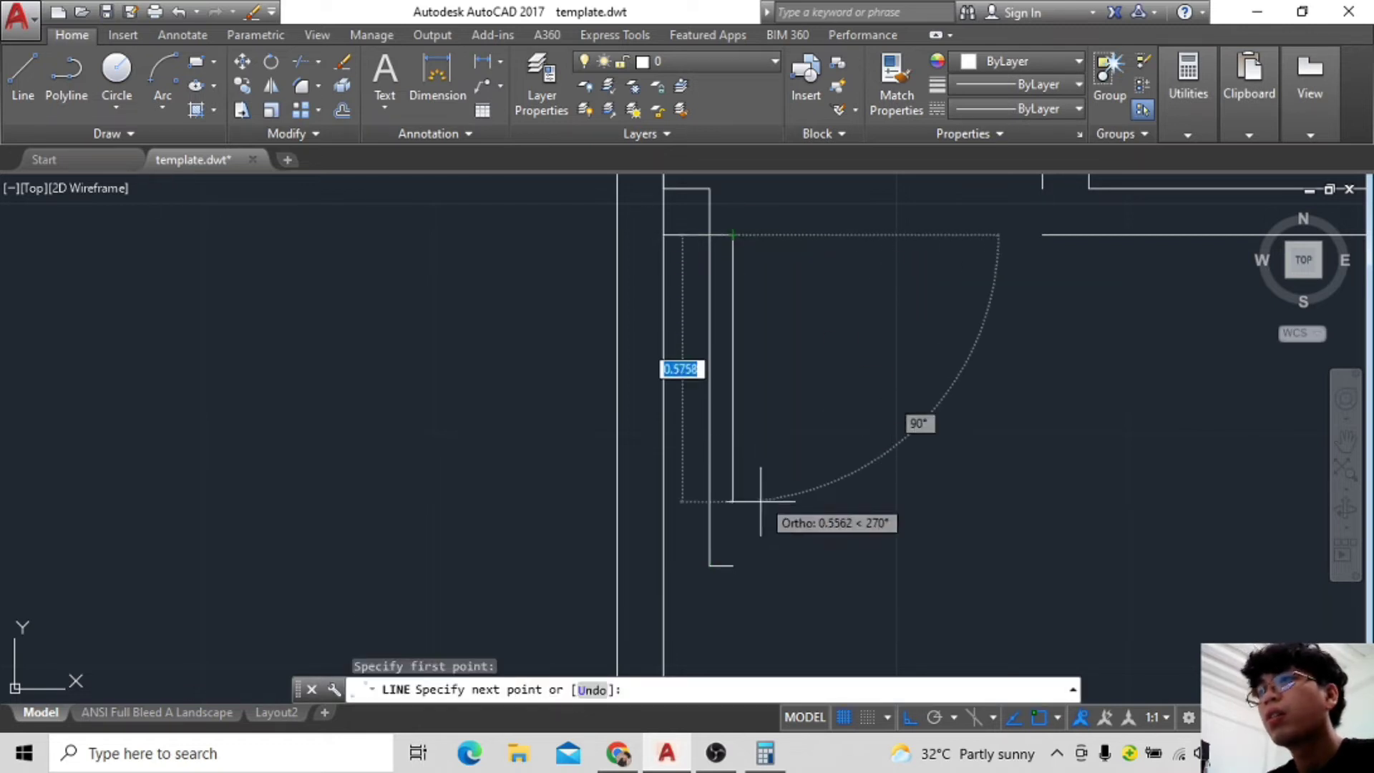
pyautogui.click(765, 544)
pyautogui.press('Escape')
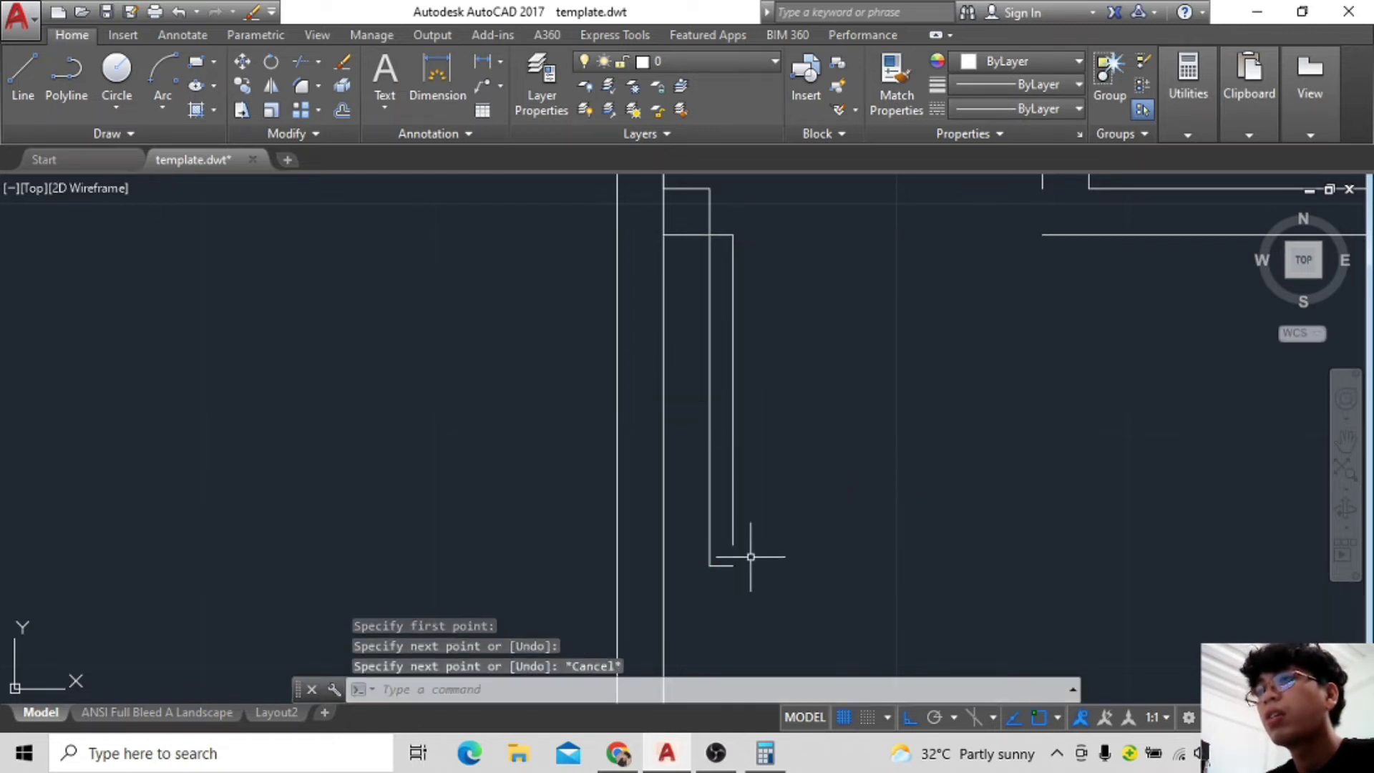
# Draw the leaf's bottom edge to close the narrow rectangle.
pyautogui.write('l')
pyautogui.press('Return')
pyautogui.click(732, 544)
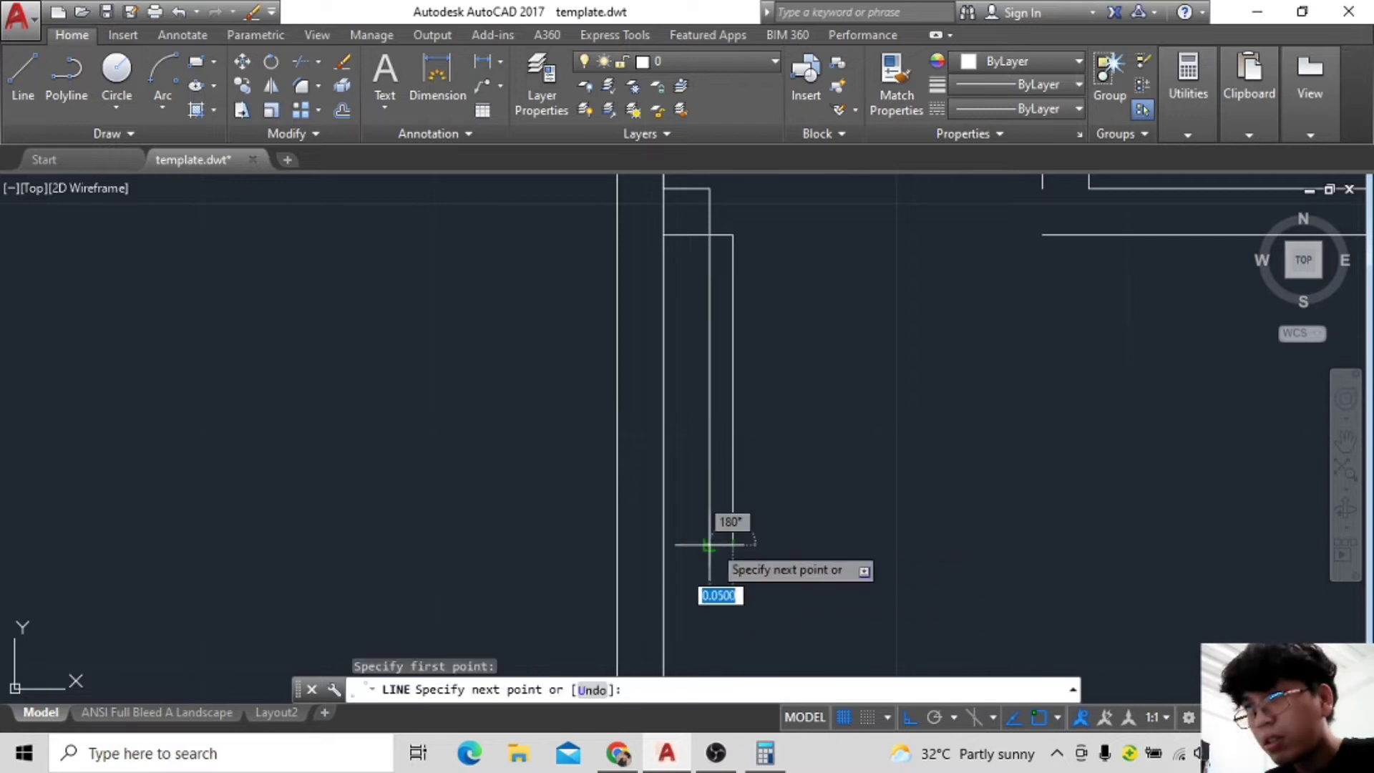
pyautogui.press('Escape')
pyautogui.write('l')
pyautogui.press('Return')
pyautogui.click(720, 233)
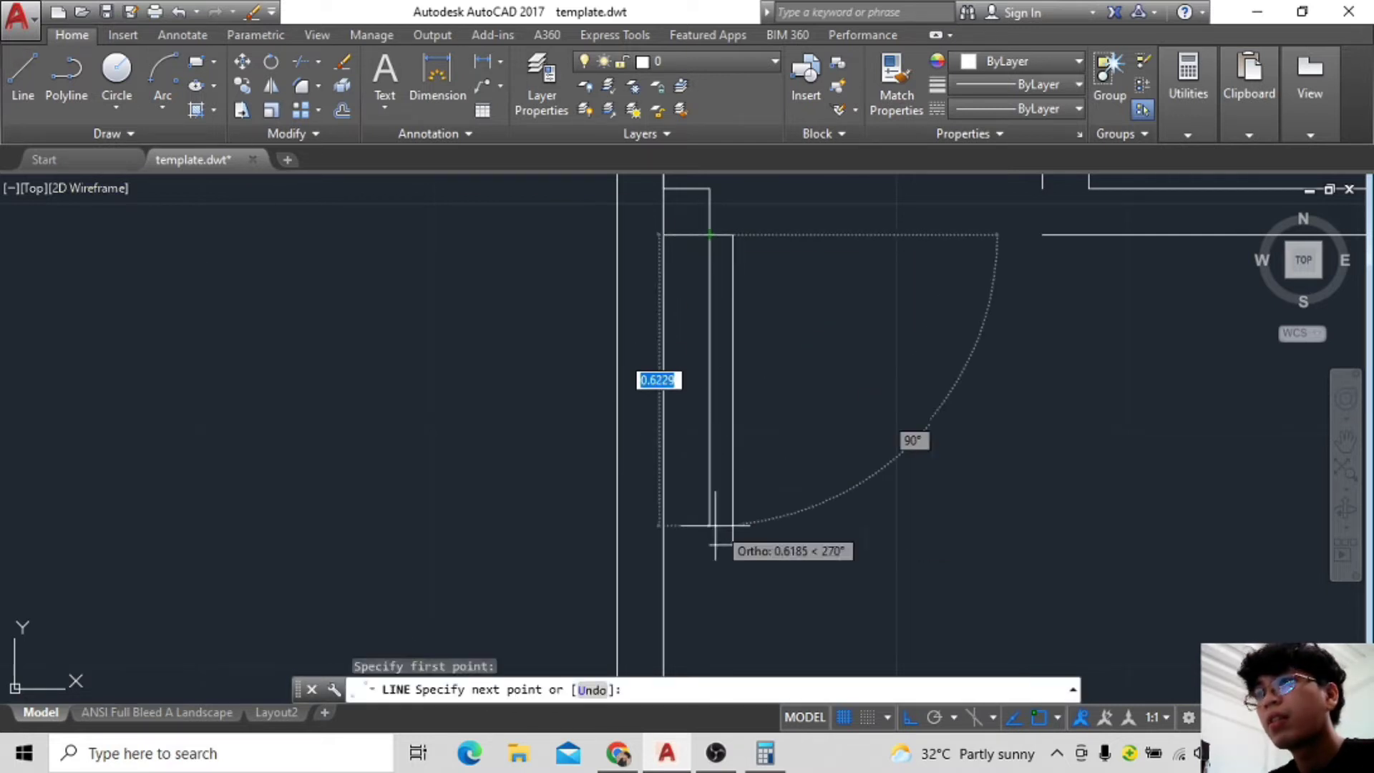
pyautogui.scroll(-2, 858, 358)
pyautogui.press('Escape')
# Zoom to the top of the door leaf and sketch a trial line from its corner.
pyautogui.click(163, 109)
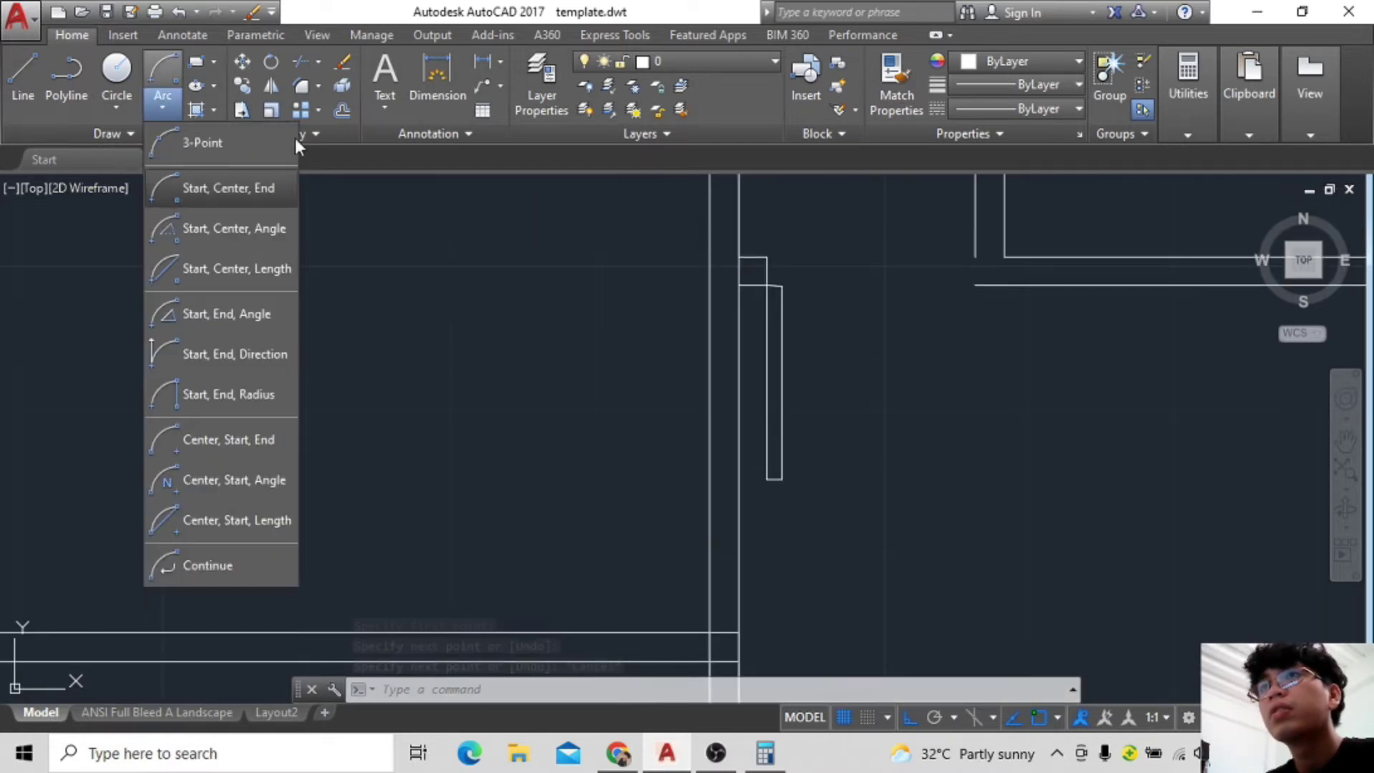
pyautogui.scroll(2, 762, 268)
pyautogui.scroll(2, 702, 278)
pyautogui.scroll(2, 639, 240)
pyautogui.moveTo(639, 240); pyautogui.dragTo(741, 285, button='middle')
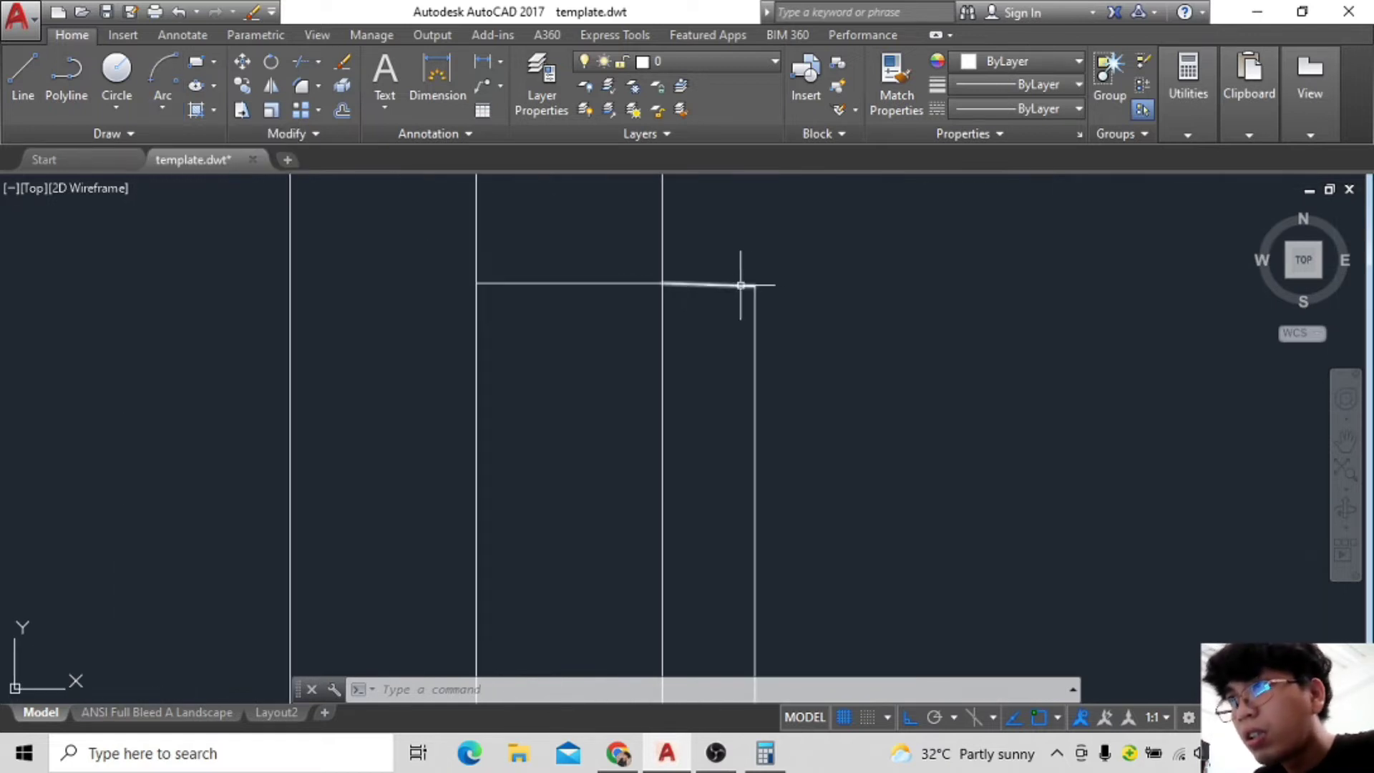
pyautogui.write('l')
pyautogui.press('Return')
pyautogui.click(662, 283)
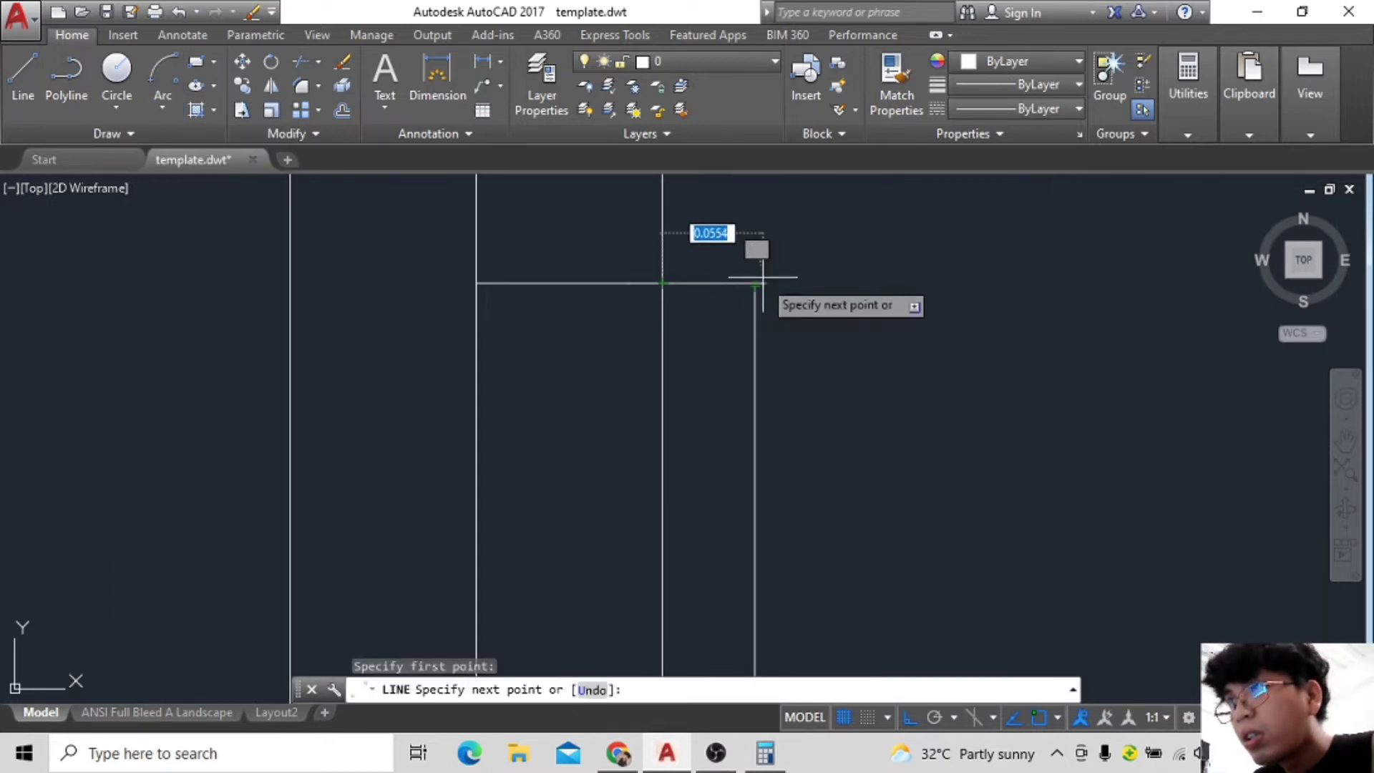
pyautogui.click(755, 362)
pyautogui.press('Escape')
pyautogui.scroll(-4, 723, 199)
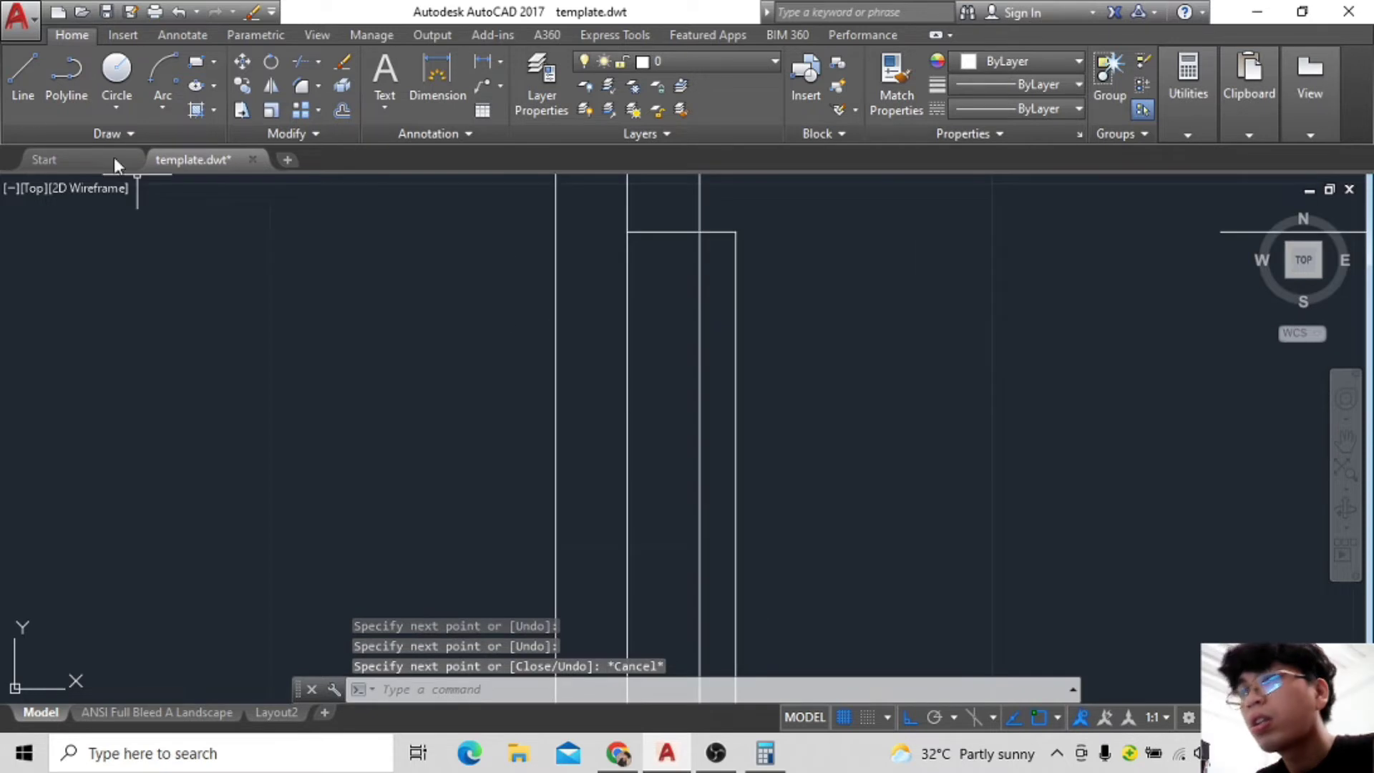
# Try two Start, Center, End arcs from the leaf top, cancelling both.
pyautogui.click(163, 107)
pyautogui.click(239, 199)
pyautogui.click(749, 264)
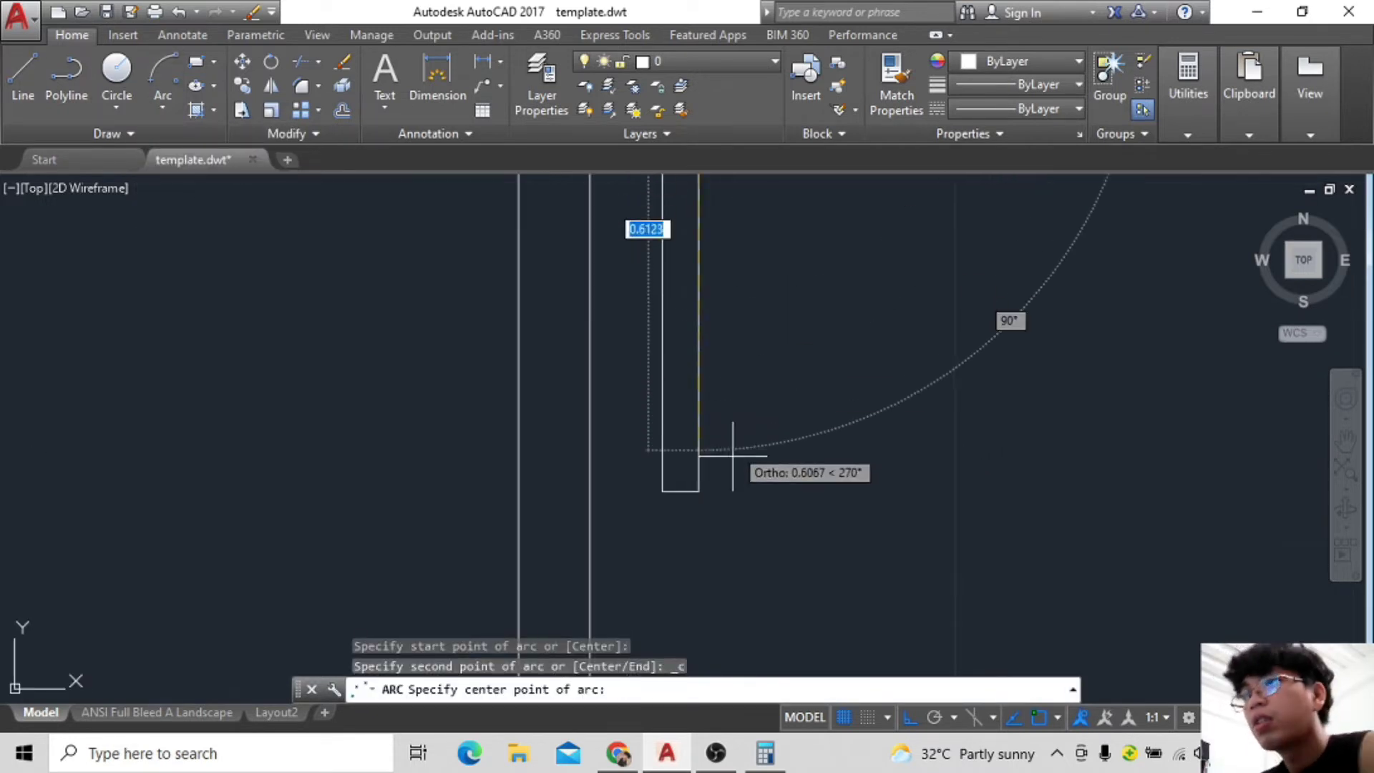
pyautogui.click(699, 491)
pyautogui.scroll(-3, 1061, 318)
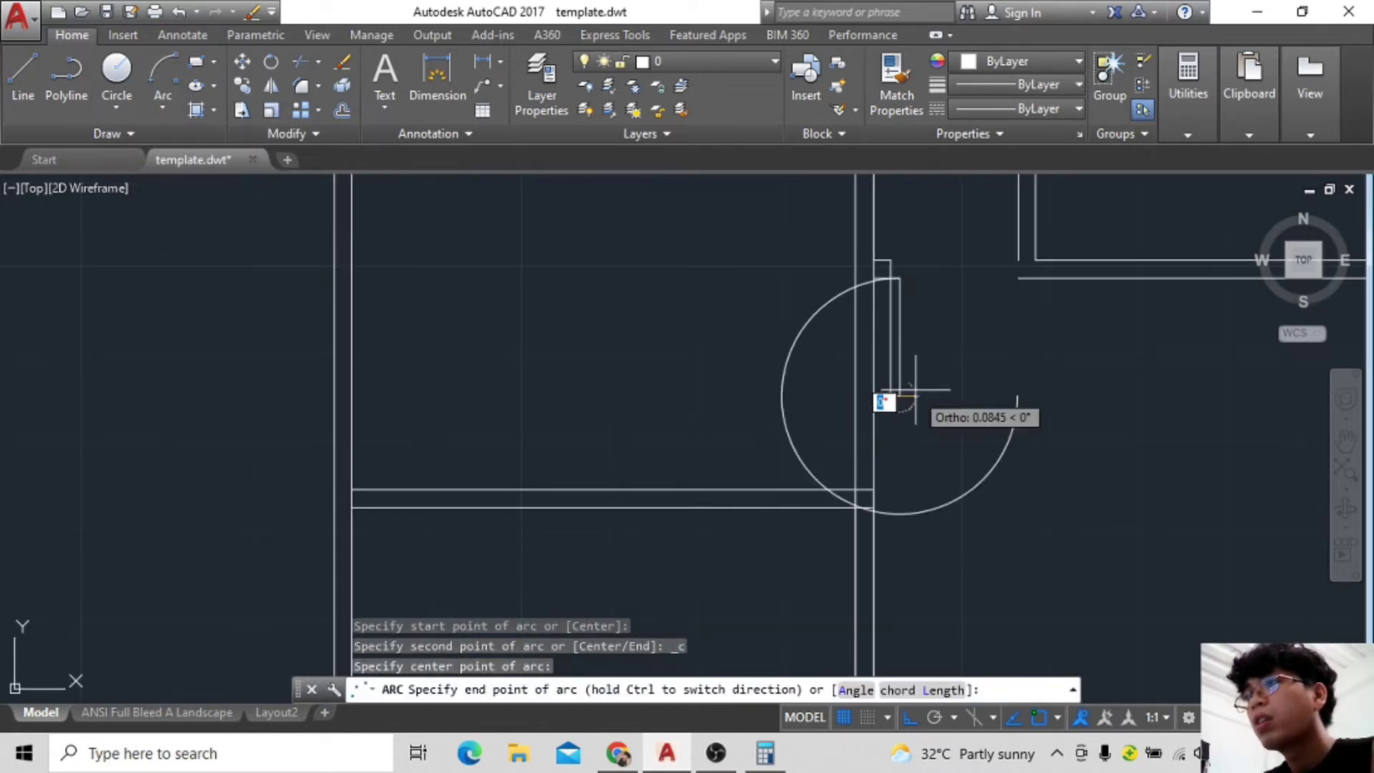
pyautogui.press('Escape')
pyautogui.click(163, 108)
pyautogui.click(239, 198)
pyautogui.click(891, 278)
pyautogui.click(890, 396)
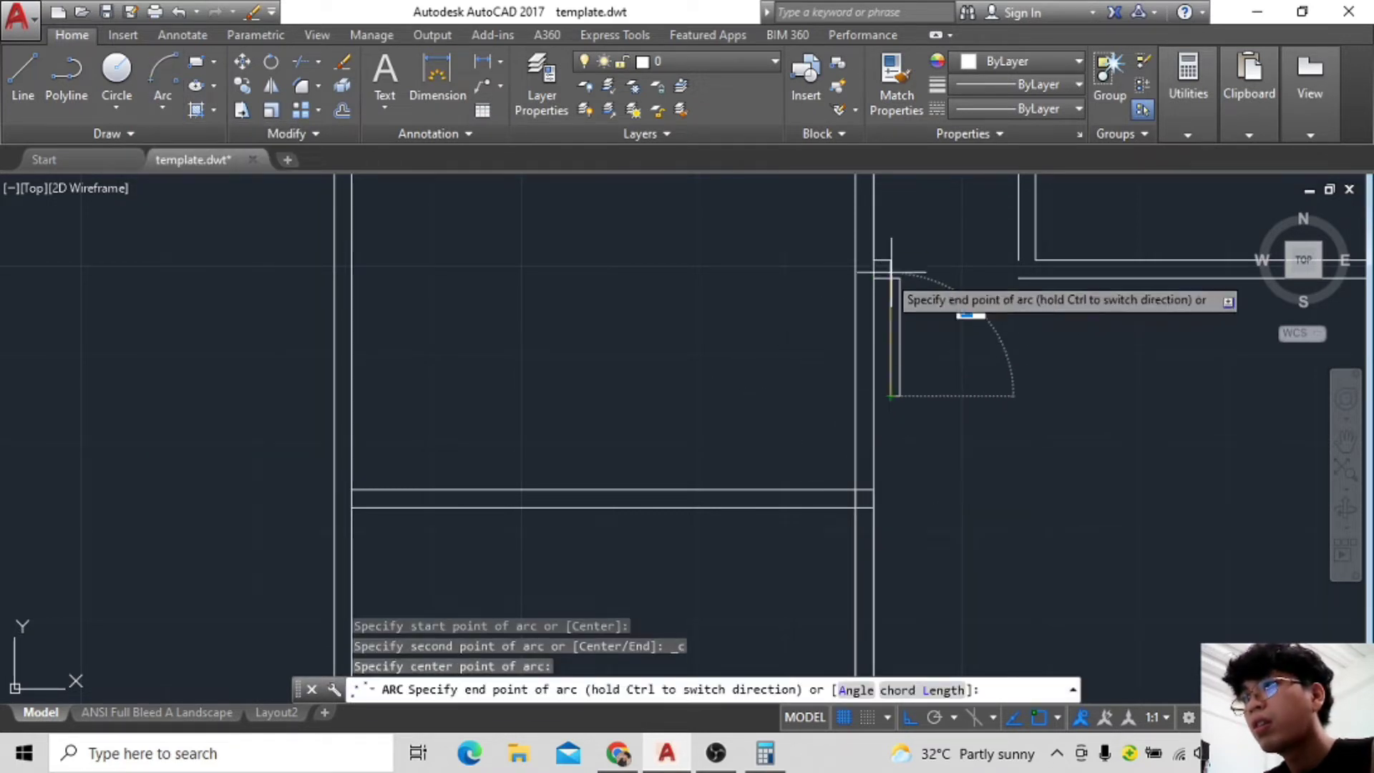
pyautogui.press('Escape')
# Draw the quarter-circle swing arc from the leaf top around the hinge point.
pyautogui.scroll(2, 687, 264)
pyautogui.scroll(-2, 706, 298)
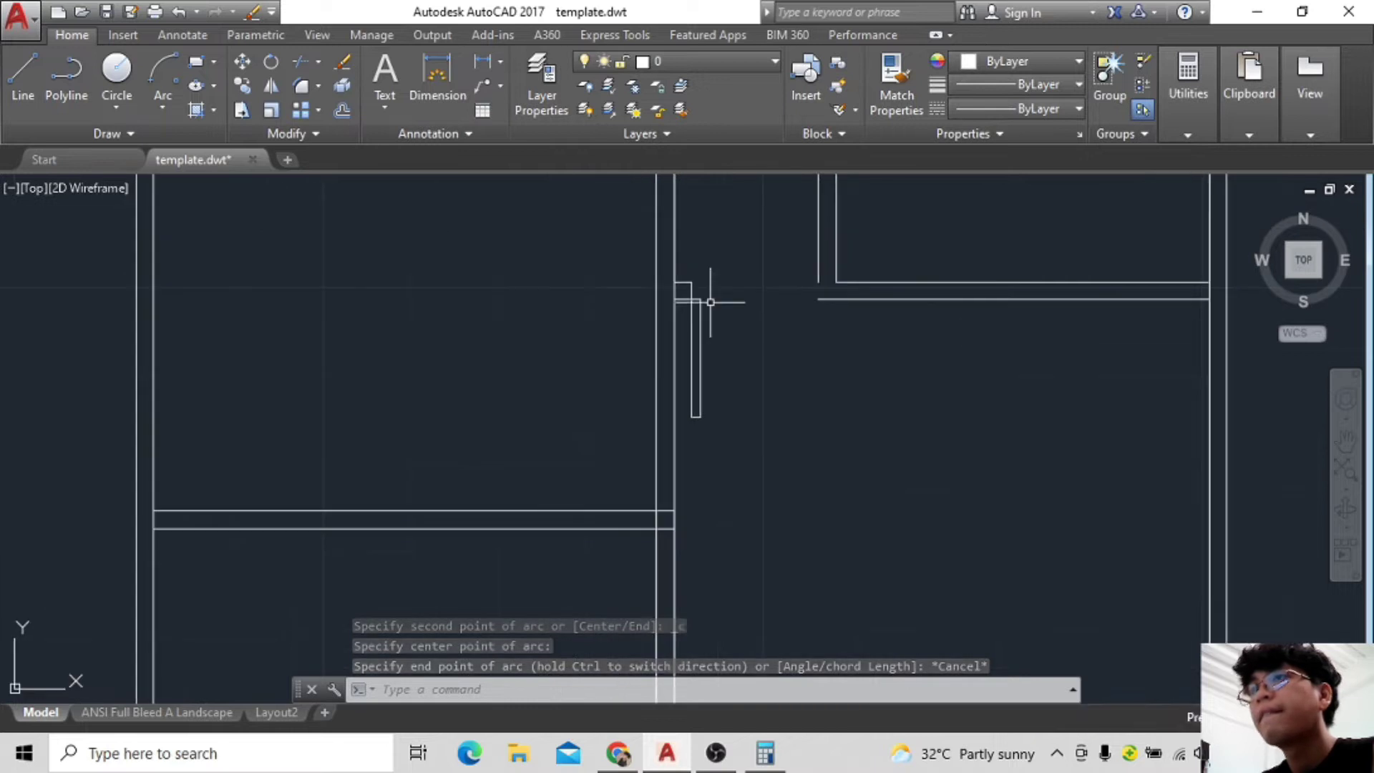
pyautogui.write('l')
pyautogui.press('Return')
pyautogui.click(163, 114)
pyautogui.click(186, 132)
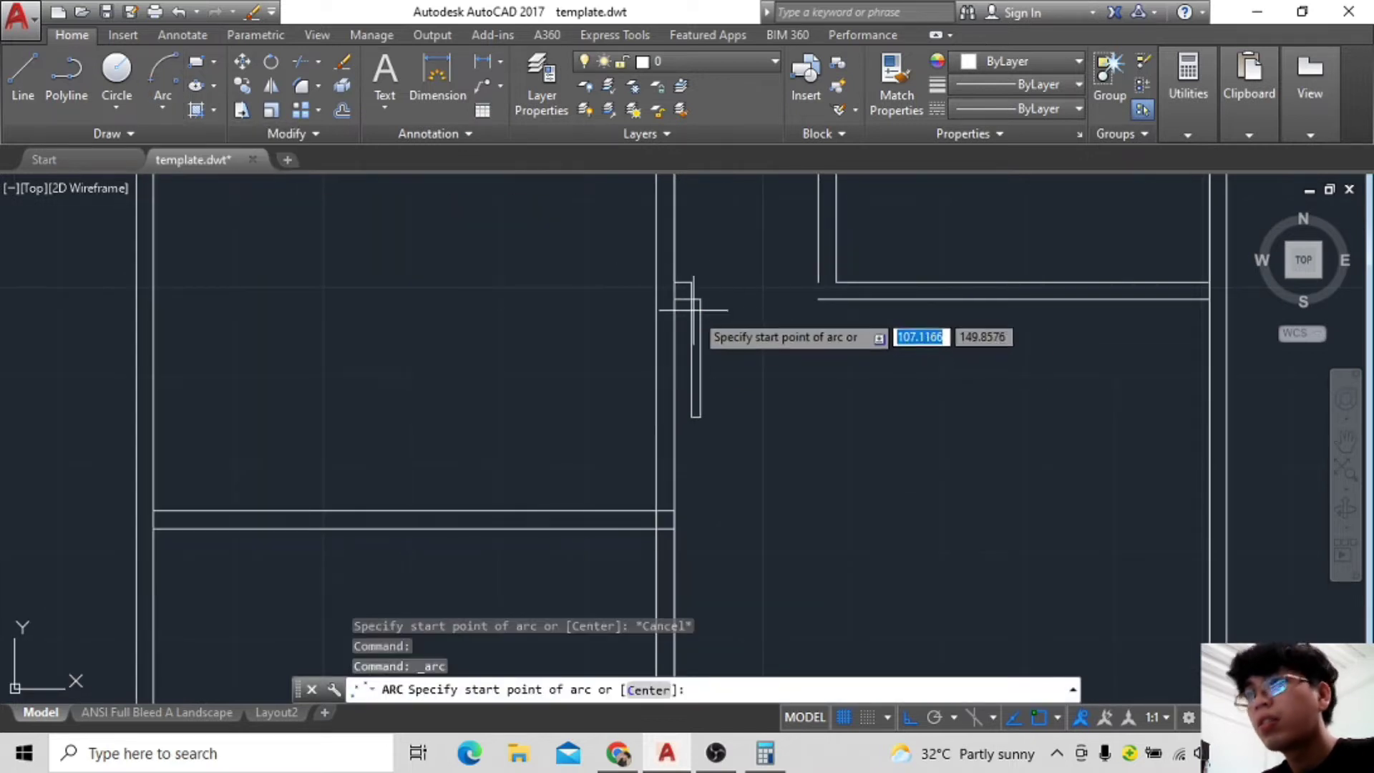
pyautogui.click(700, 299)
pyautogui.click(697, 417)
pyautogui.click(584, 417)
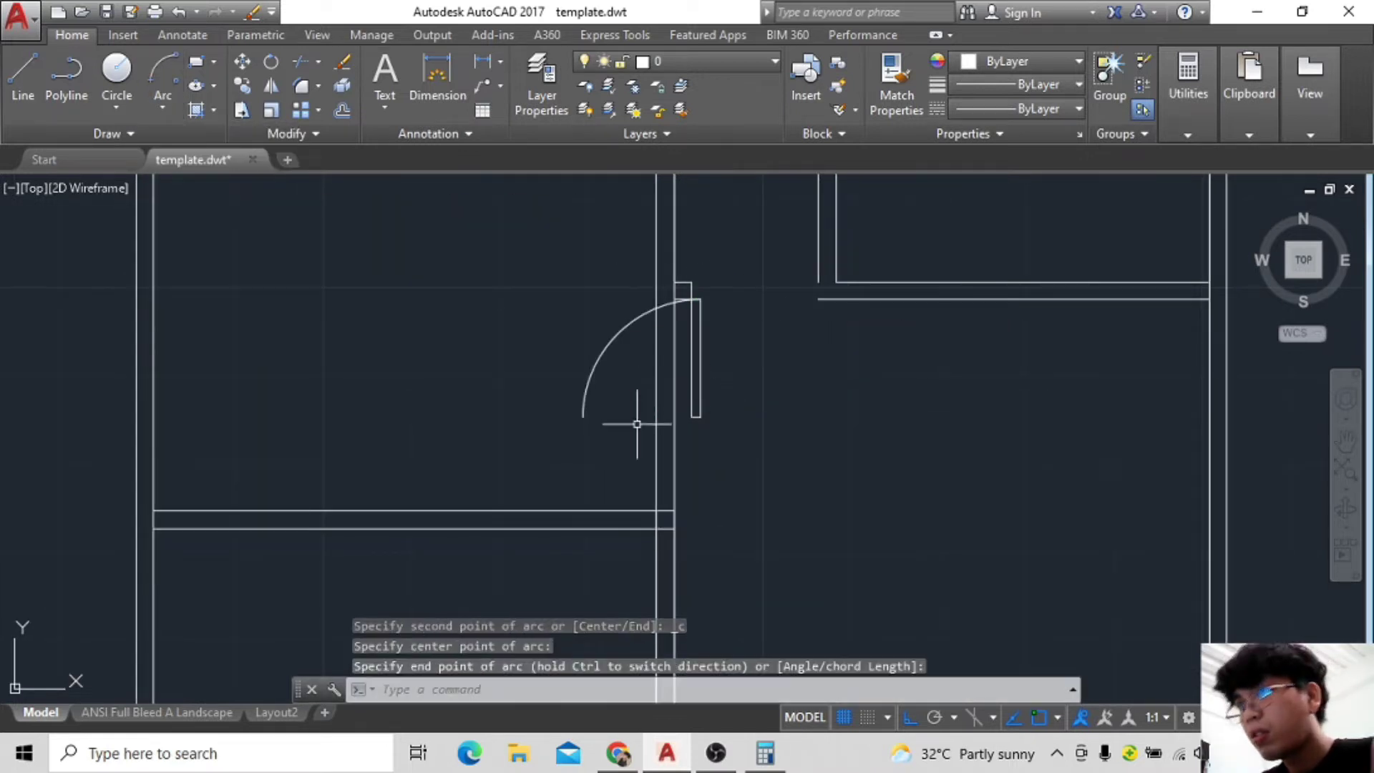
# Select the door leaf and swing arc and begin rotating them 180 degrees.
pyautogui.moveTo(731, 345); pyautogui.dragTo(789, 332, button='middle')
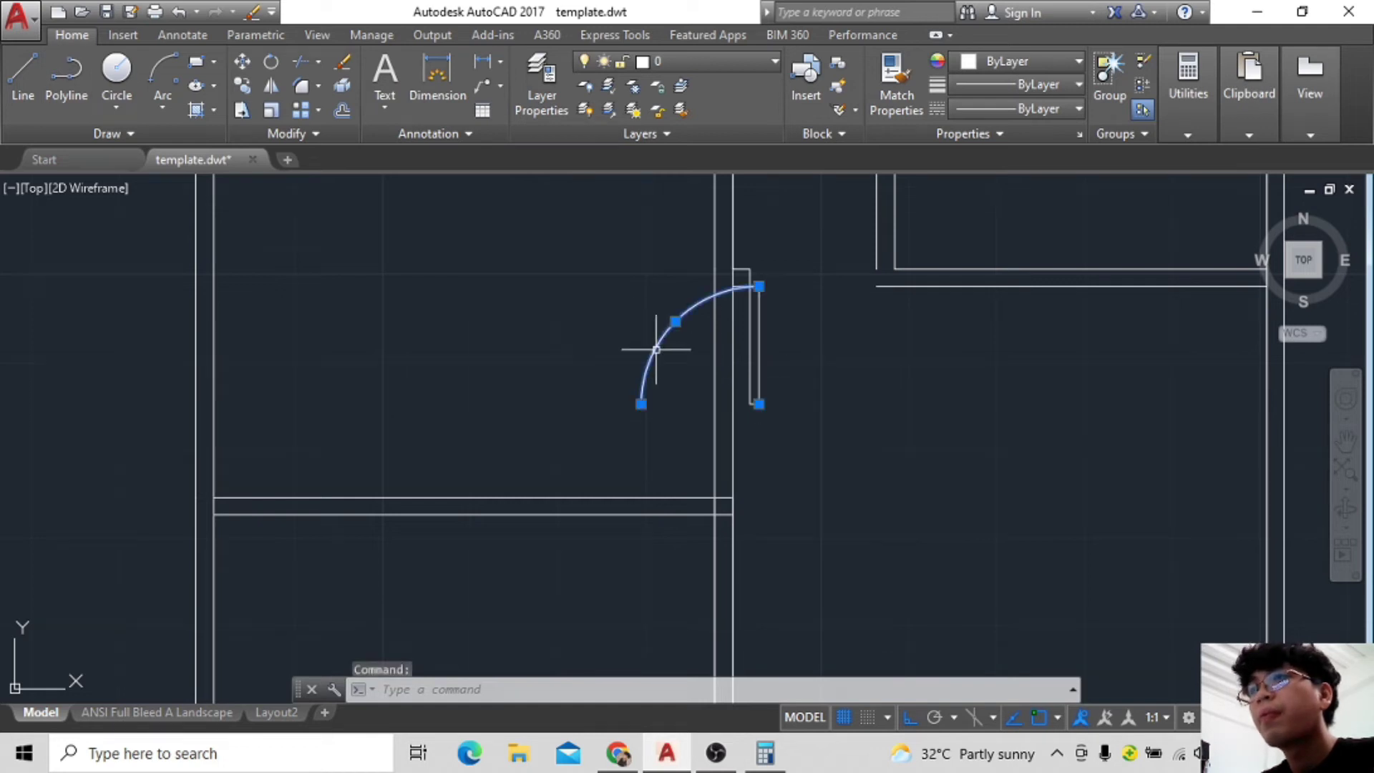
pyautogui.click(270, 62)
pyautogui.click(817, 453)
pyautogui.click(654, 451)
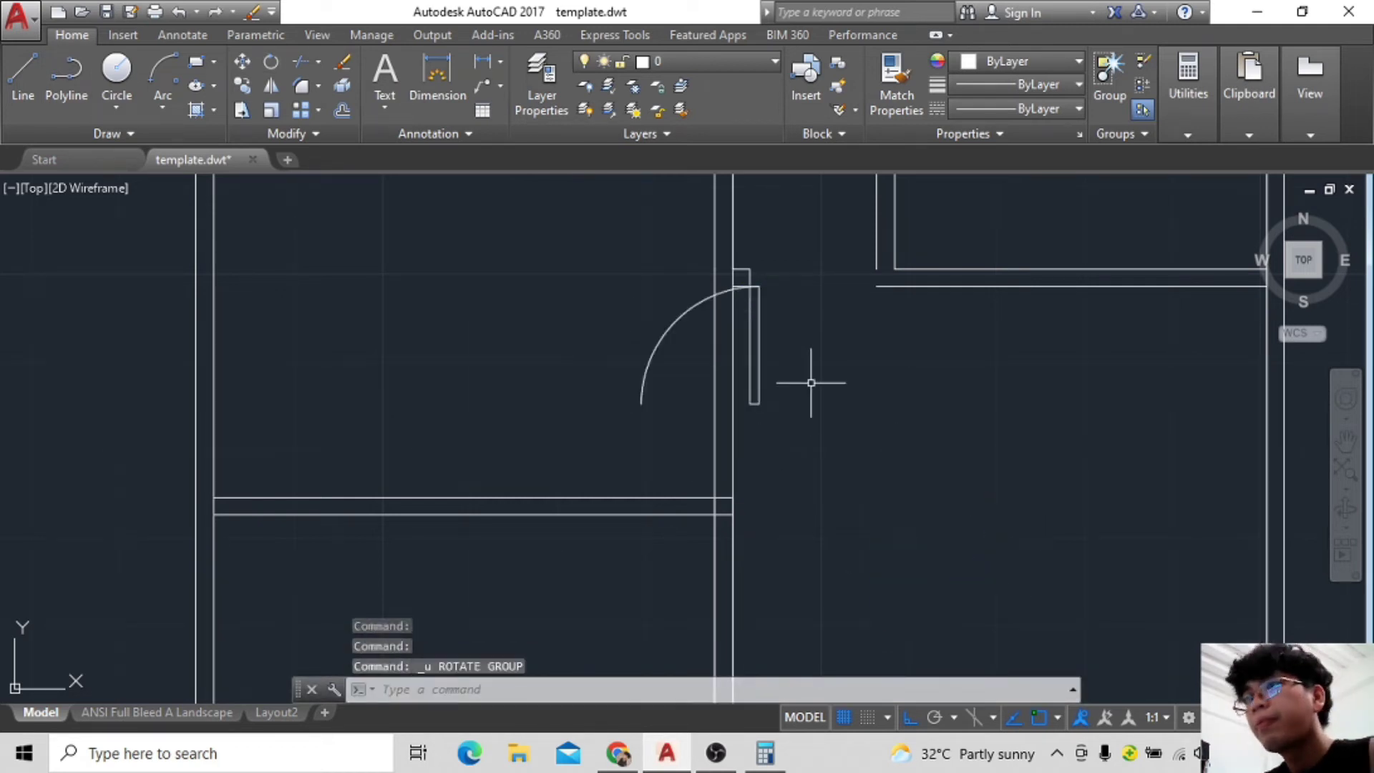
# Finish rotating the door leaf and swing arc into their new orientation.
pyautogui.scroll(2, 739, 309)
pyautogui.scroll(4, 771, 287)
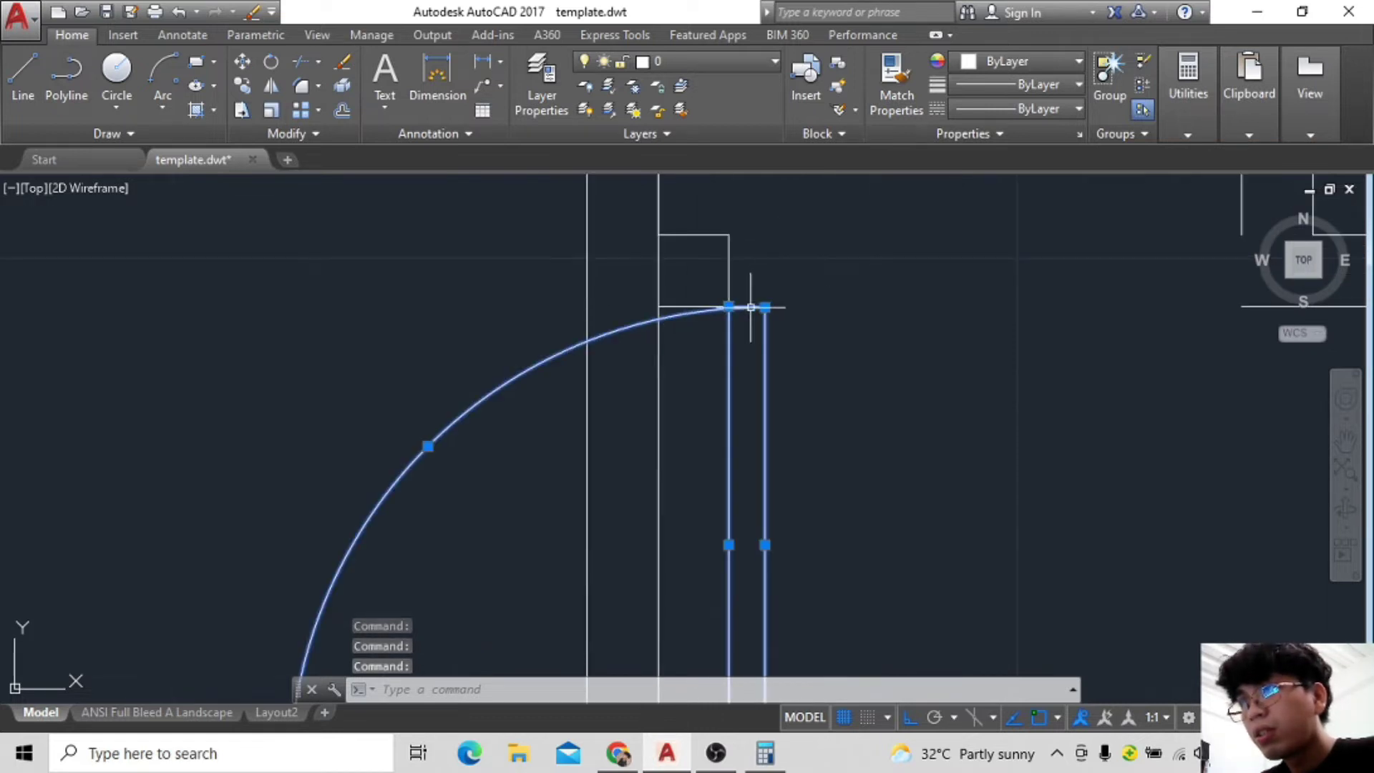
pyautogui.scroll(-4, 739, 302)
pyautogui.scroll(3, 737, 317)
pyautogui.scroll(-4, 737, 316)
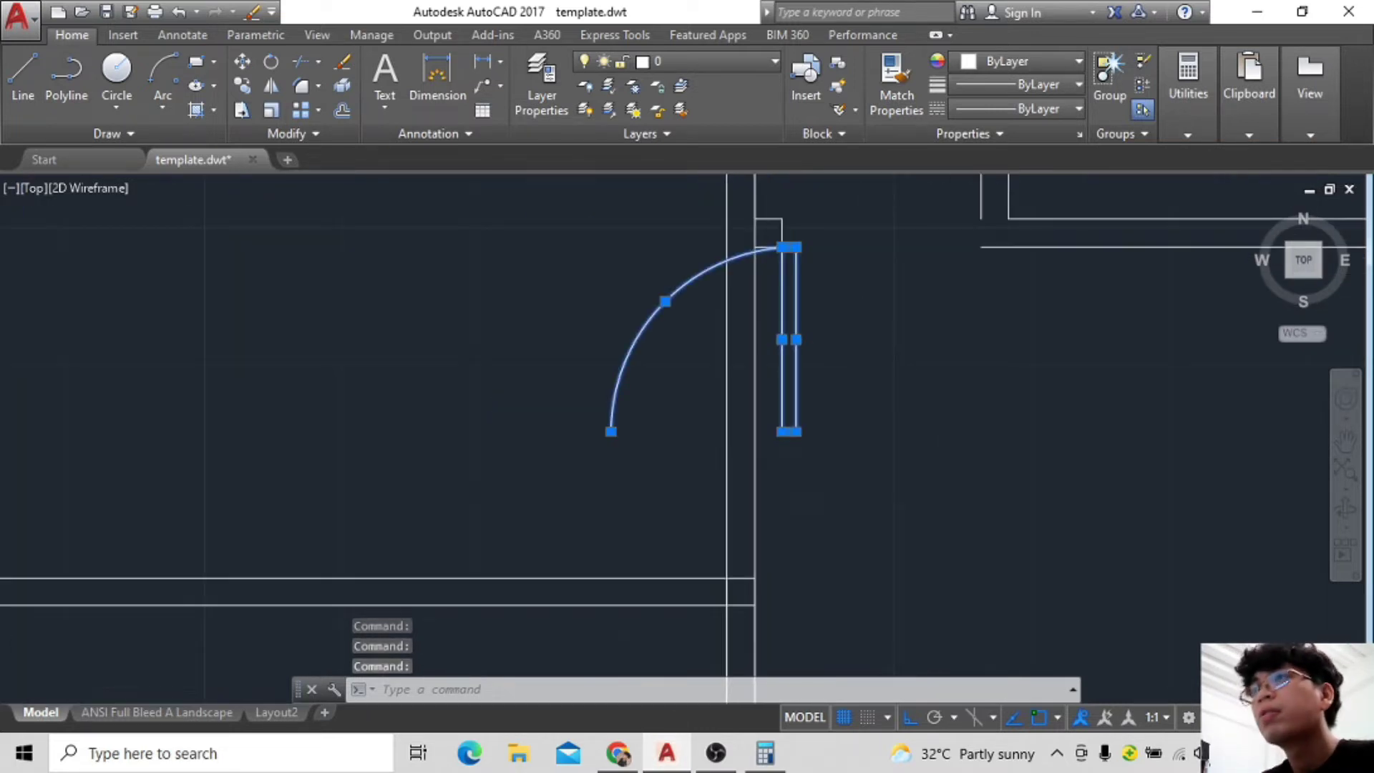
pyautogui.press('space')
pyautogui.click(1027, 435)
pyautogui.click(992, 537)
# Window-select the door pieces, then undo their accidental deletion.
pyautogui.click(936, 513)
pyautogui.click(1088, 660)
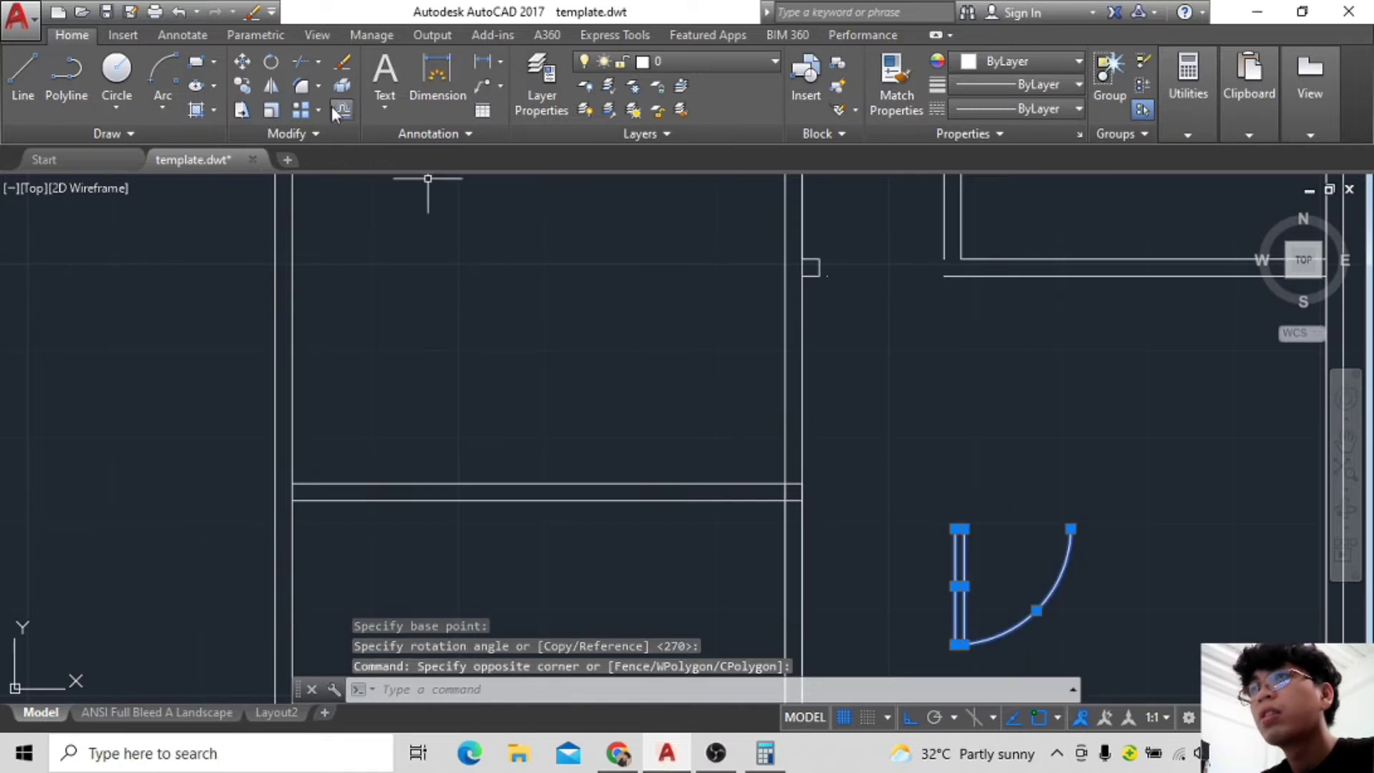
pyautogui.scroll(5, 861, 282)
pyautogui.press('Delete')
pyautogui.scroll(-3, 989, 381)
pyautogui.hotkey('ctrl', 'z')
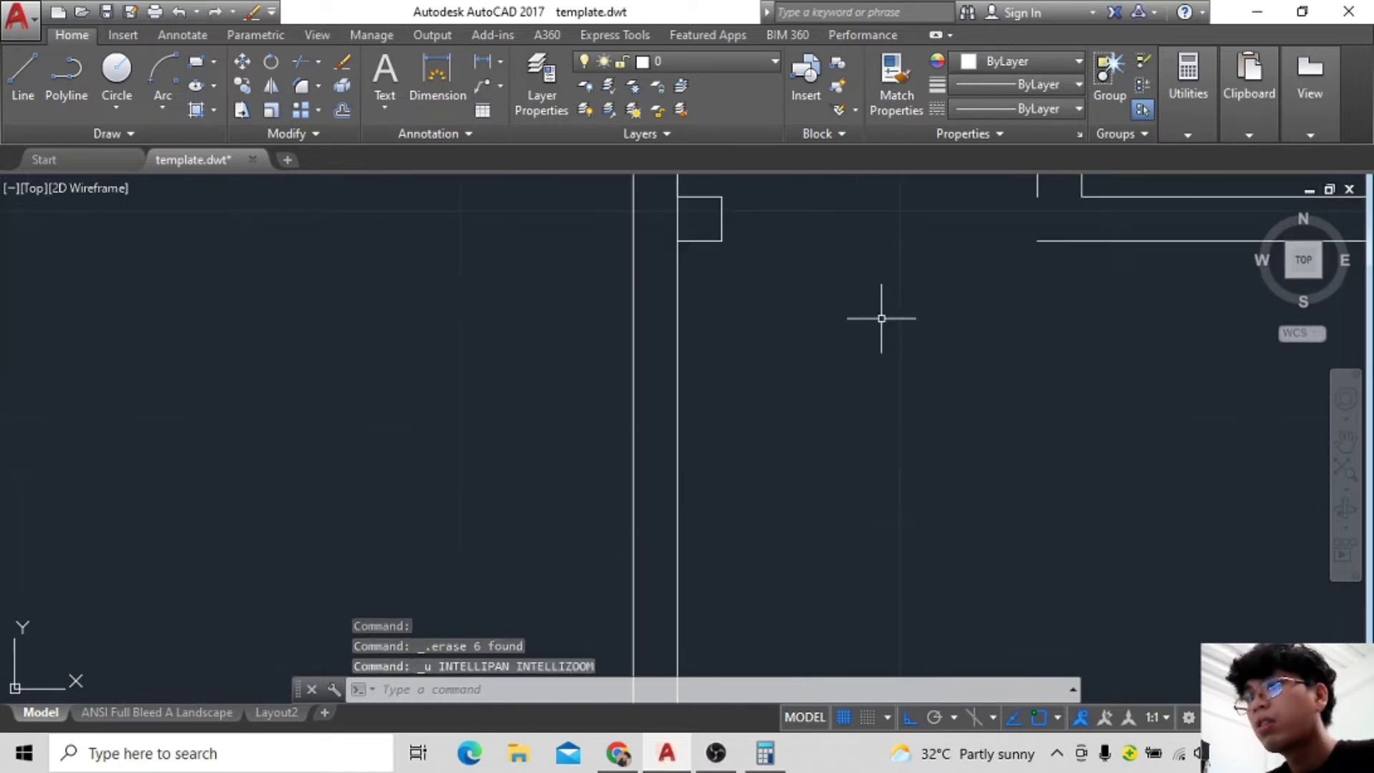
pyautogui.hotkey('ctrl', 'z')
pyautogui.scroll(-4, 886, 316)
# Move the door leaf and arc from the hinge to the interior wall corner.
pyautogui.click(834, 286)
pyautogui.click(897, 526)
pyautogui.click(1084, 676)
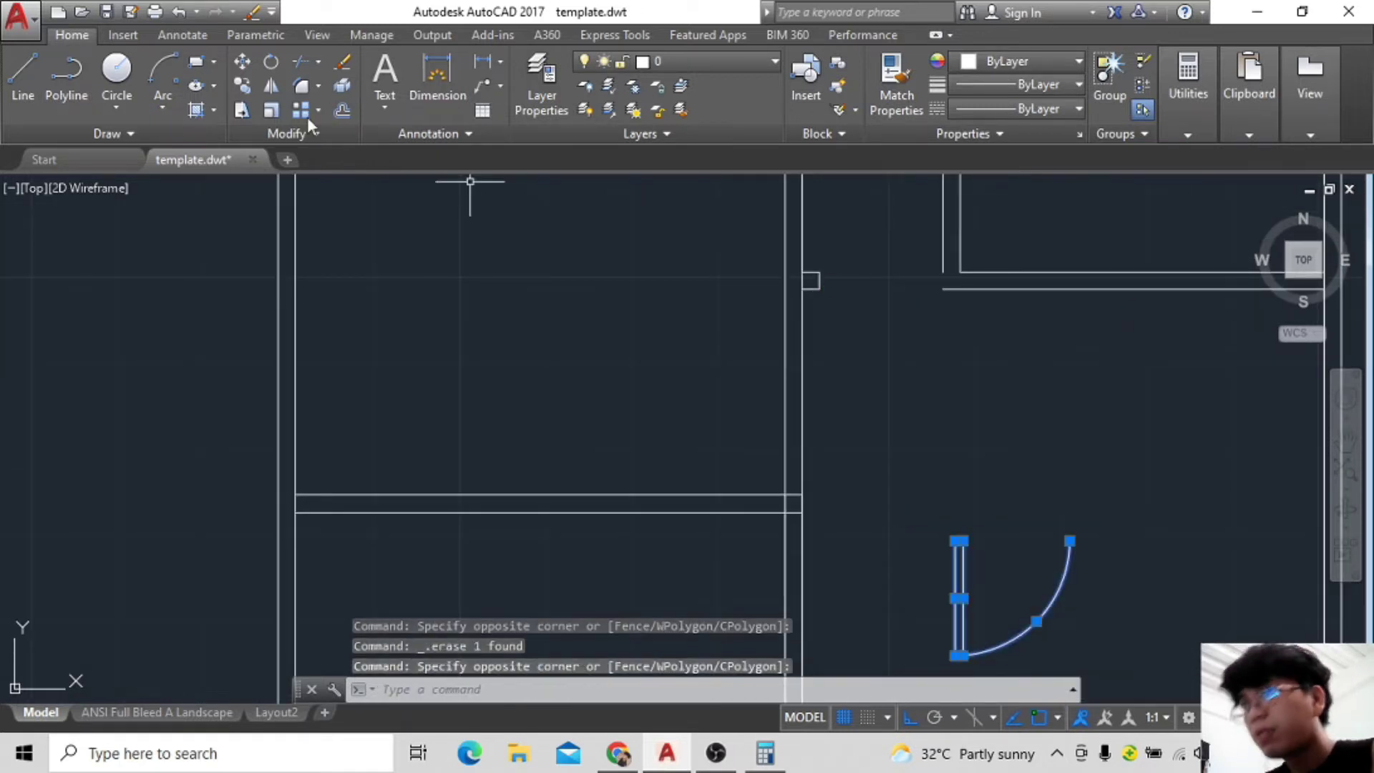
pyautogui.click(241, 62)
pyautogui.click(959, 542)
pyautogui.click(828, 282)
pyautogui.scroll(2, 896, 359)
pyautogui.scroll(2, 828, 266)
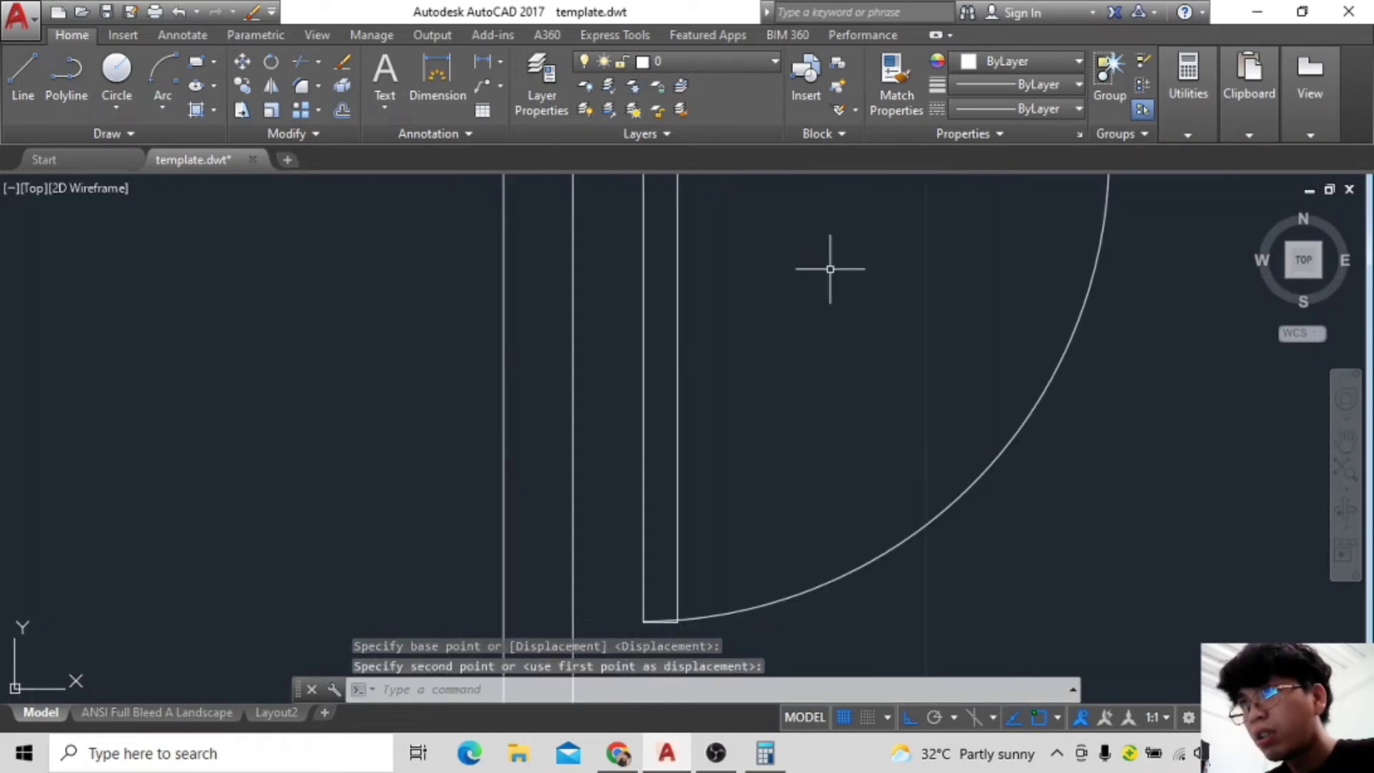
pyautogui.scroll(2, 758, 454)
pyautogui.scroll(2, 758, 454)
pyautogui.moveTo(650, 438); pyautogui.dragTo(709, 505, button='middle')
pyautogui.scroll(-5, 784, 530)
pyautogui.scroll(-4, 959, 354)
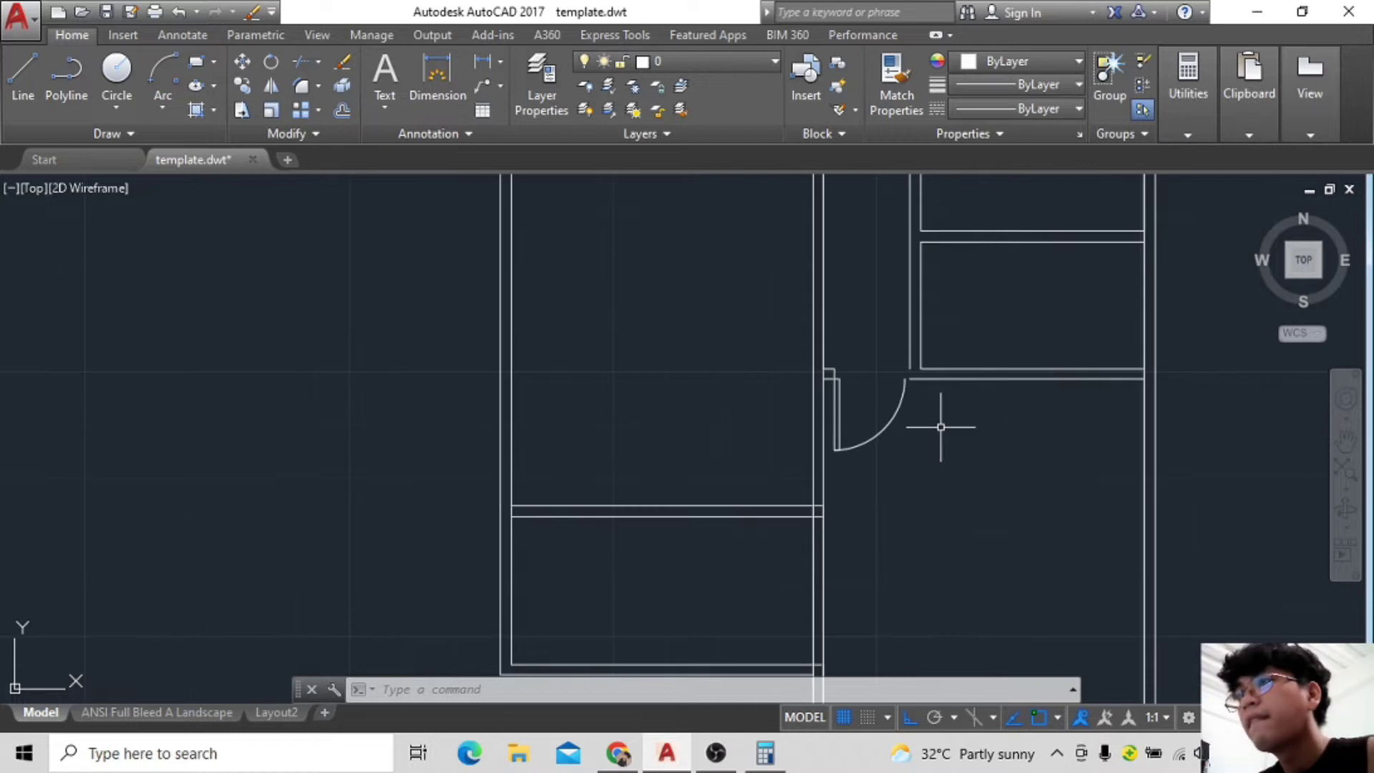
pyautogui.scroll(3, 940, 427)
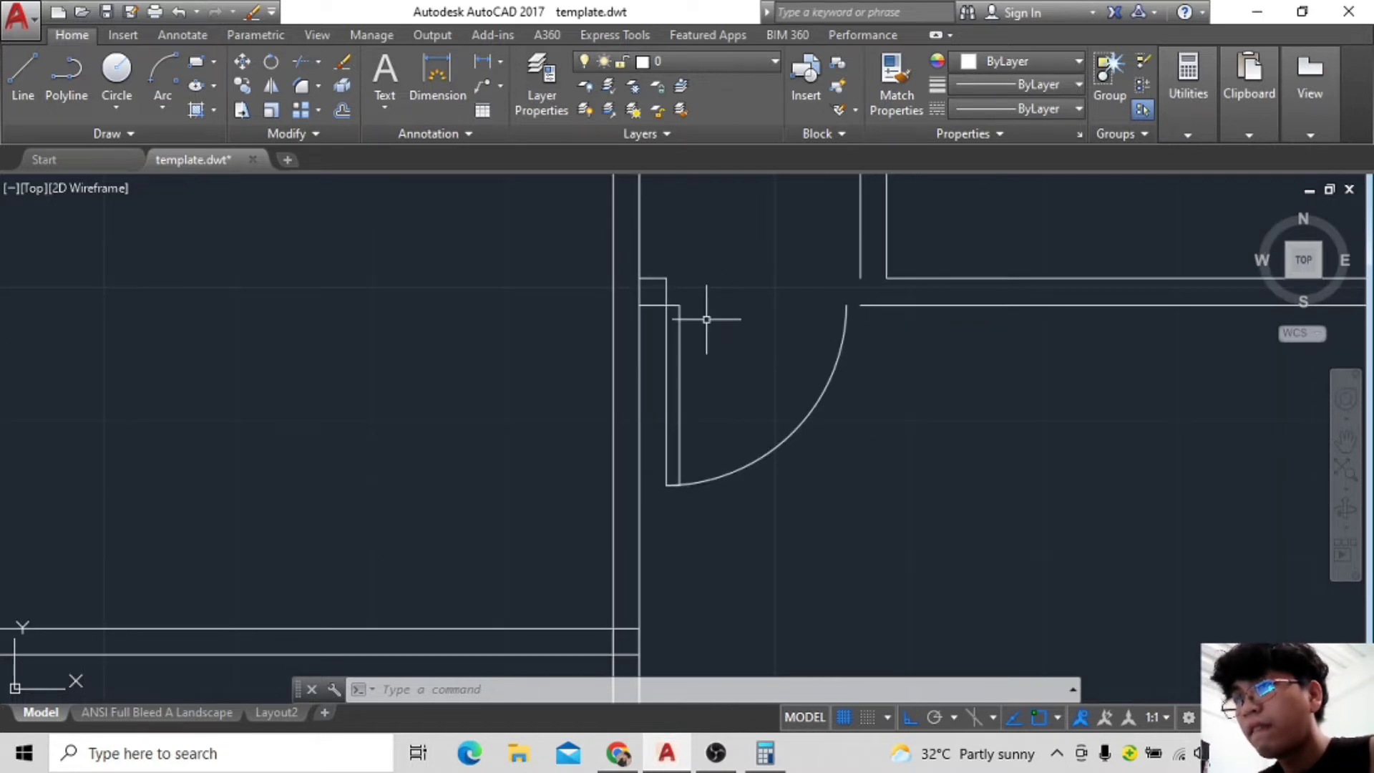
pyautogui.scroll(2, 702, 439)
pyautogui.scroll(5, 810, 464)
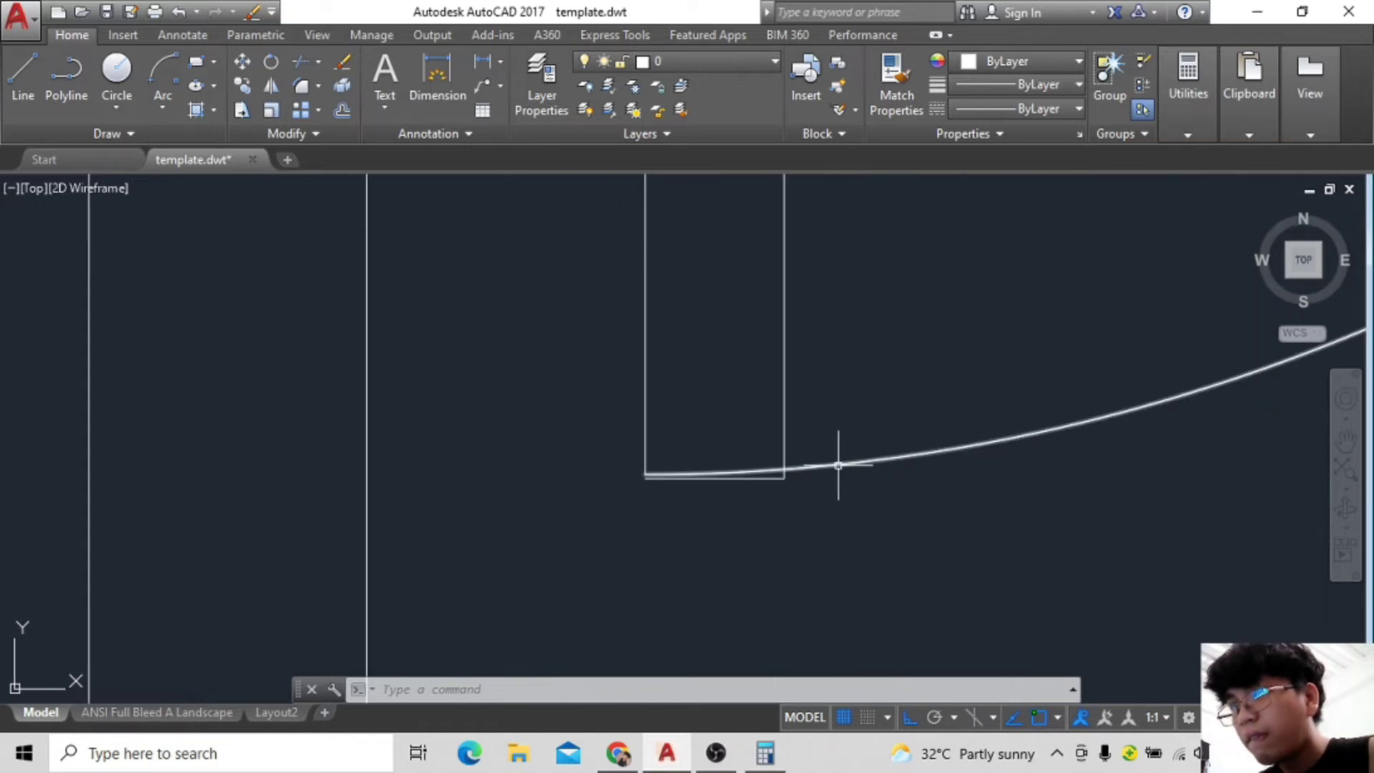
# Move the swing arc so its lower end snaps onto the door leaf's corner.
pyautogui.click(838, 466)
pyautogui.press('m')
pyautogui.press('Return')
pyautogui.click(930, 436)
pyautogui.click(871, 481)
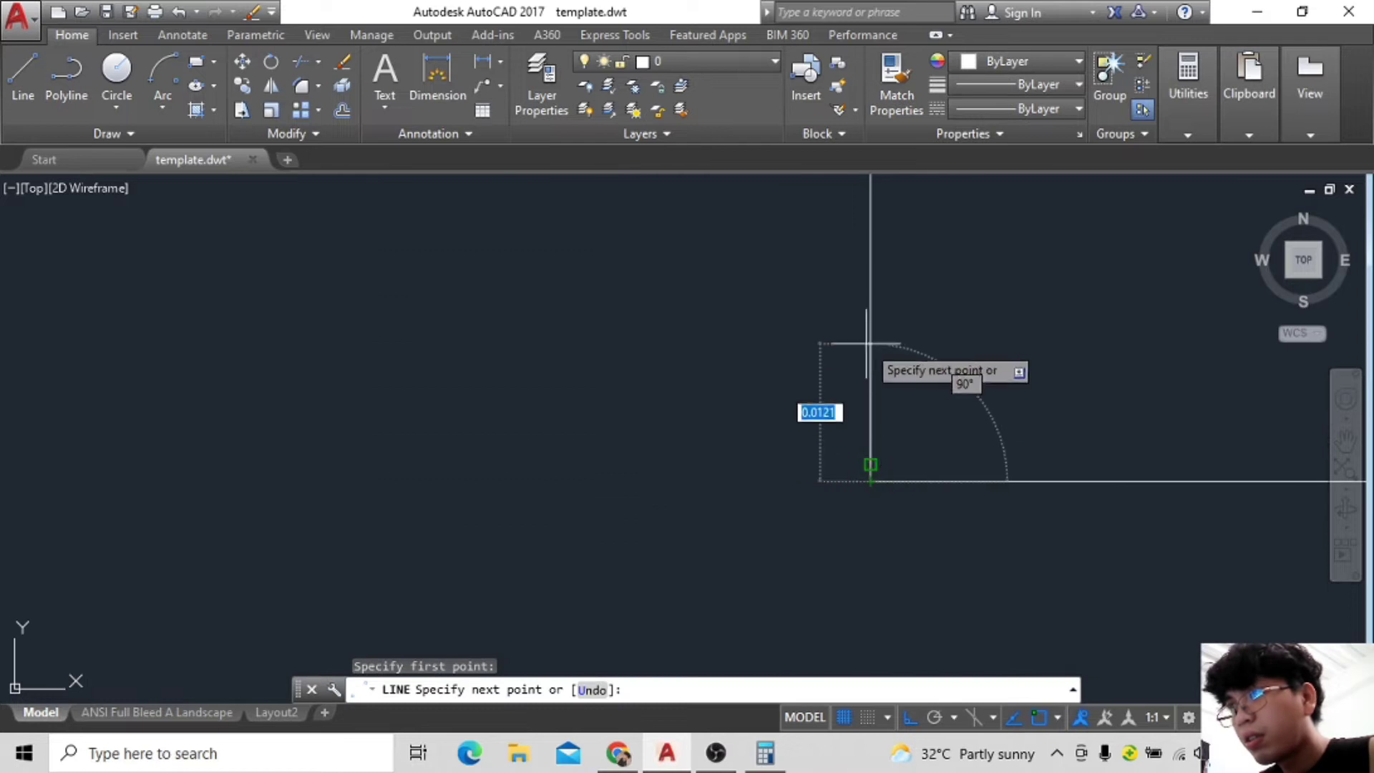
pyautogui.scroll(2, 825, 497)
pyautogui.press('Escape')
pyautogui.click(247, 65)
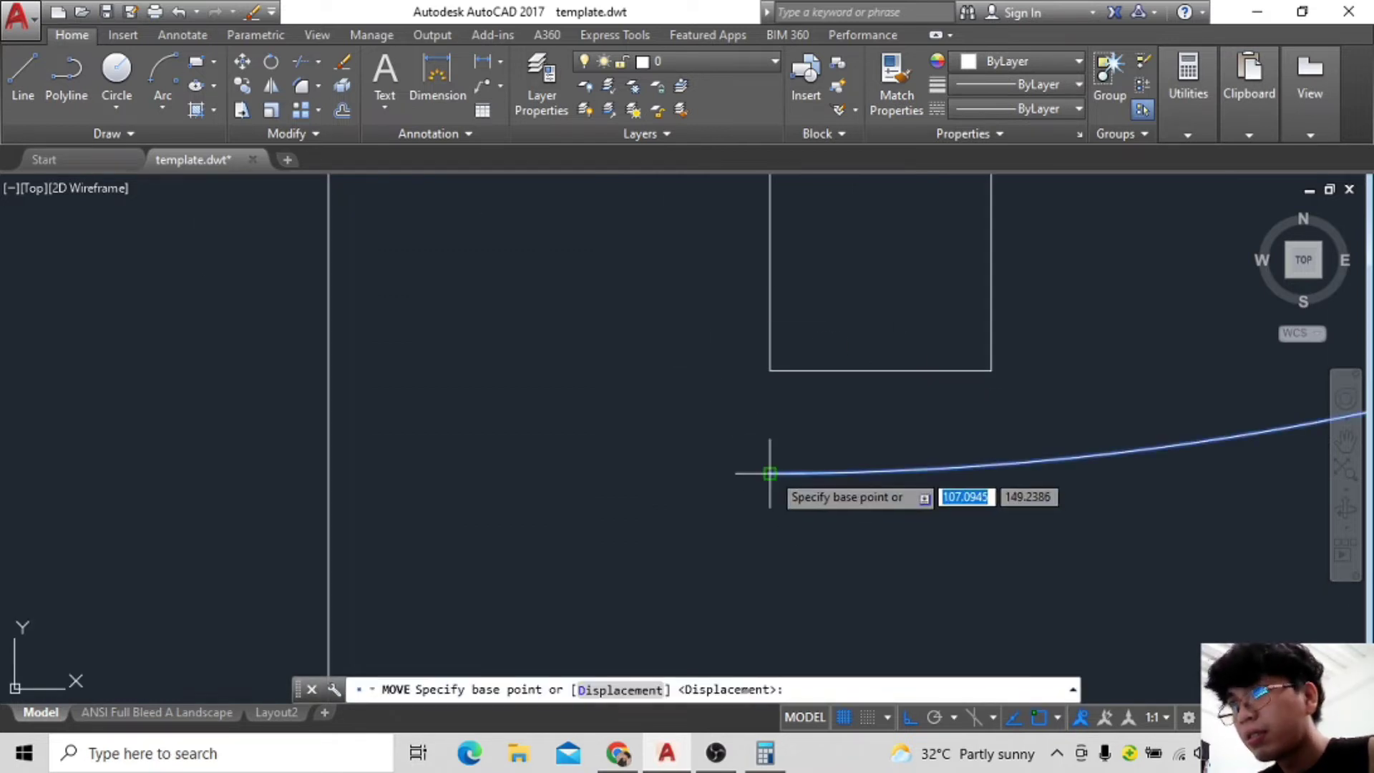
pyautogui.click(770, 473)
pyautogui.click(991, 371)
# Draw two short lines at the wall end forming a small jamb block.
pyautogui.scroll(-2, 873, 453)
pyautogui.scroll(-4, 873, 453)
pyautogui.scroll(-2, 828, 485)
pyautogui.scroll(-2, 844, 374)
pyautogui.scroll(1, 844, 374)
pyautogui.moveTo(743, 255); pyautogui.dragTo(736, 277, button='middle')
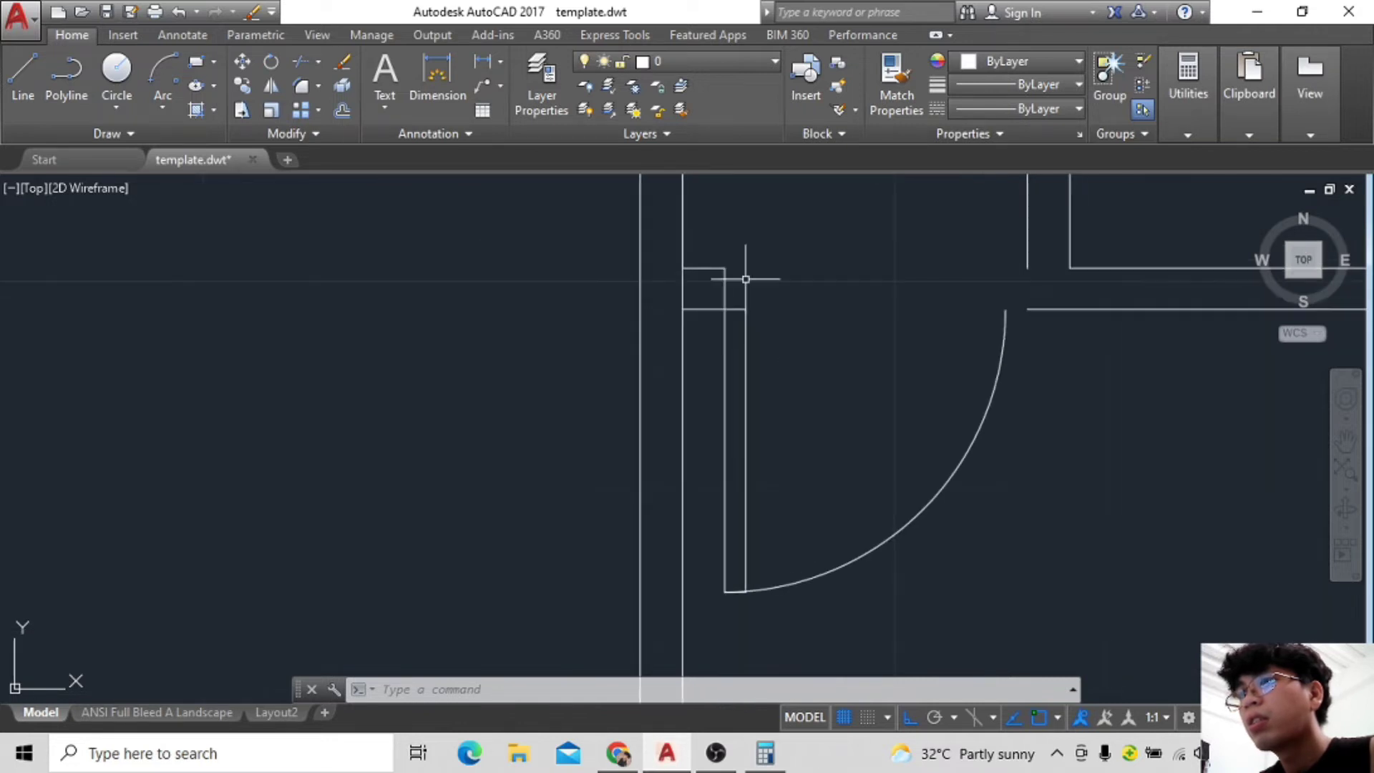
pyautogui.press('l')
pyautogui.press('Return')
pyautogui.press('Escape')
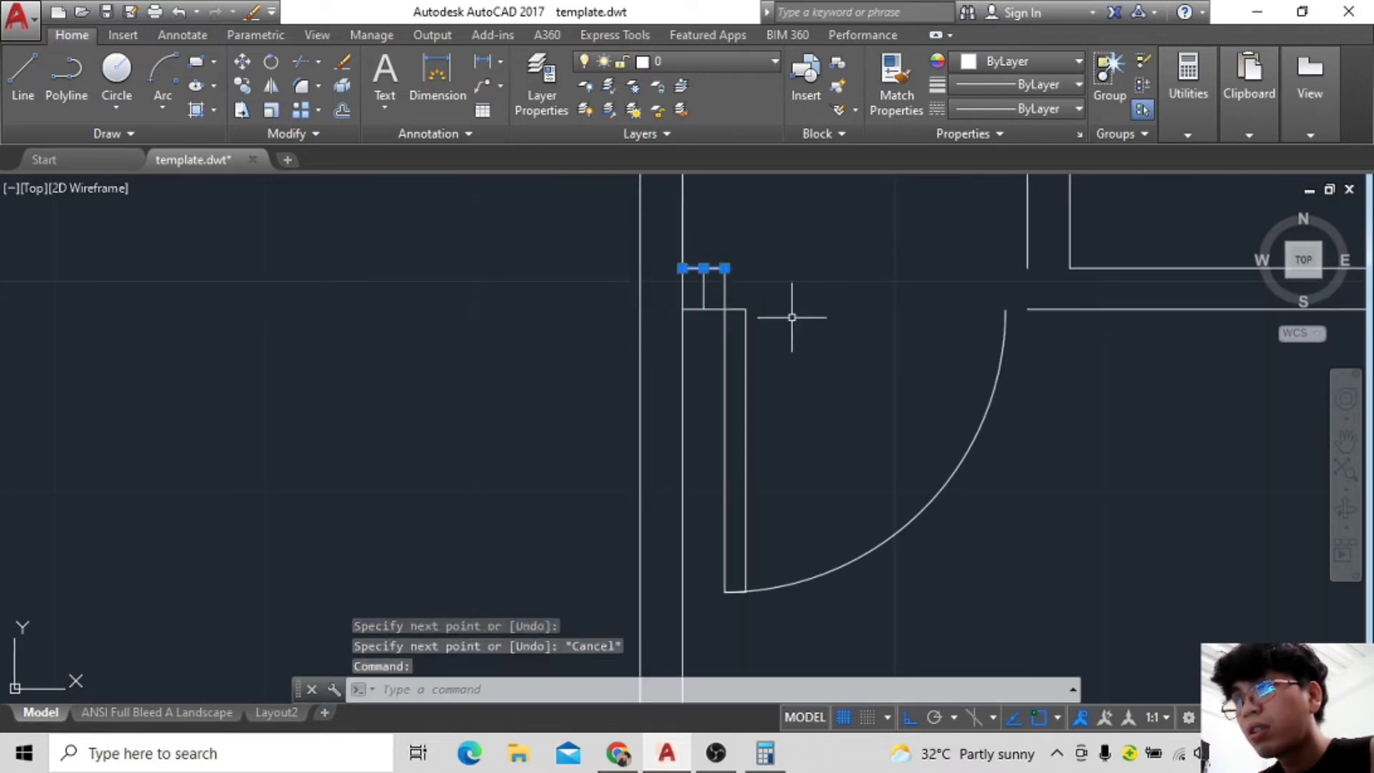
pyautogui.click(37, 86)
pyautogui.click(704, 309)
pyautogui.press('Escape')
pyautogui.click(703, 268)
pyautogui.click(682, 268)
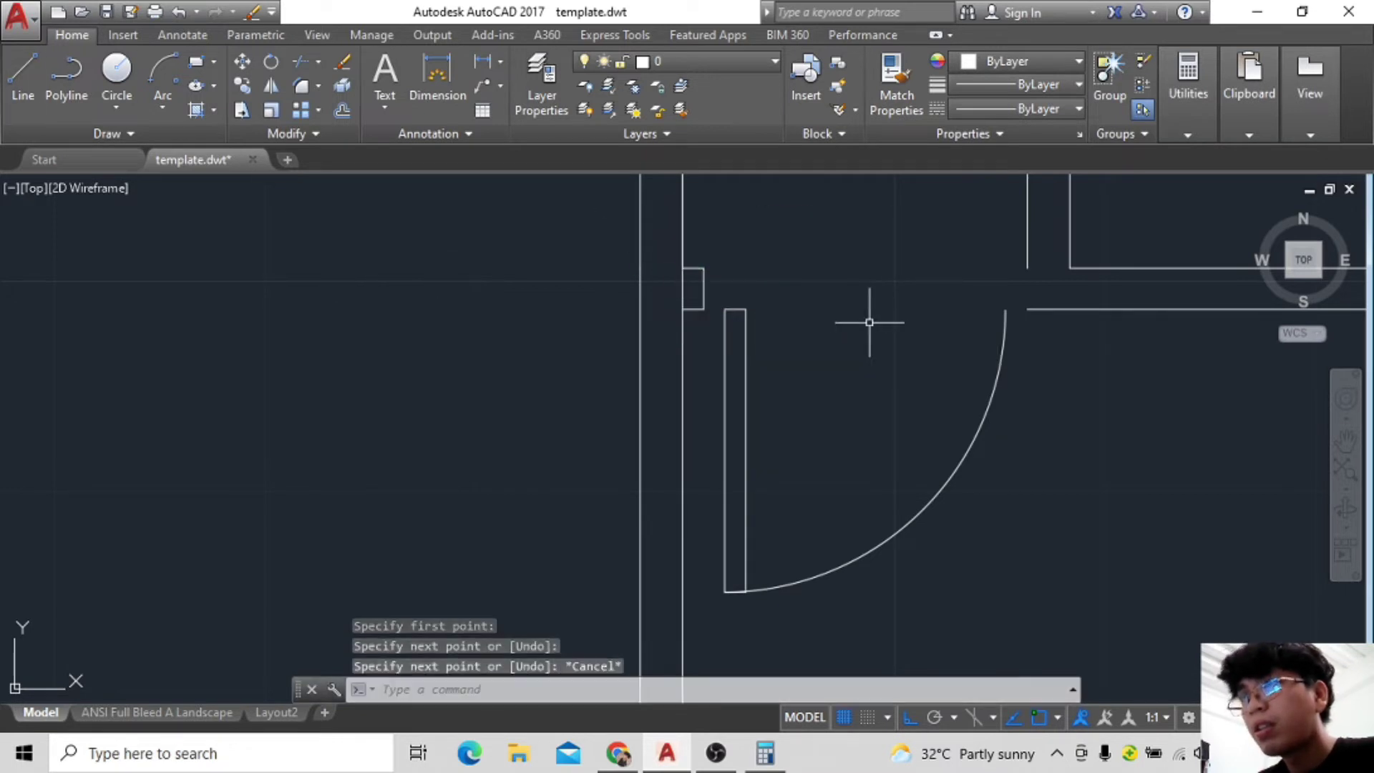
# Move the door leaf and swing arc up against the jamb block.
pyautogui.scroll(-3, 794, 343)
pyautogui.click(737, 307)
pyautogui.click(931, 507)
pyautogui.click(241, 65)
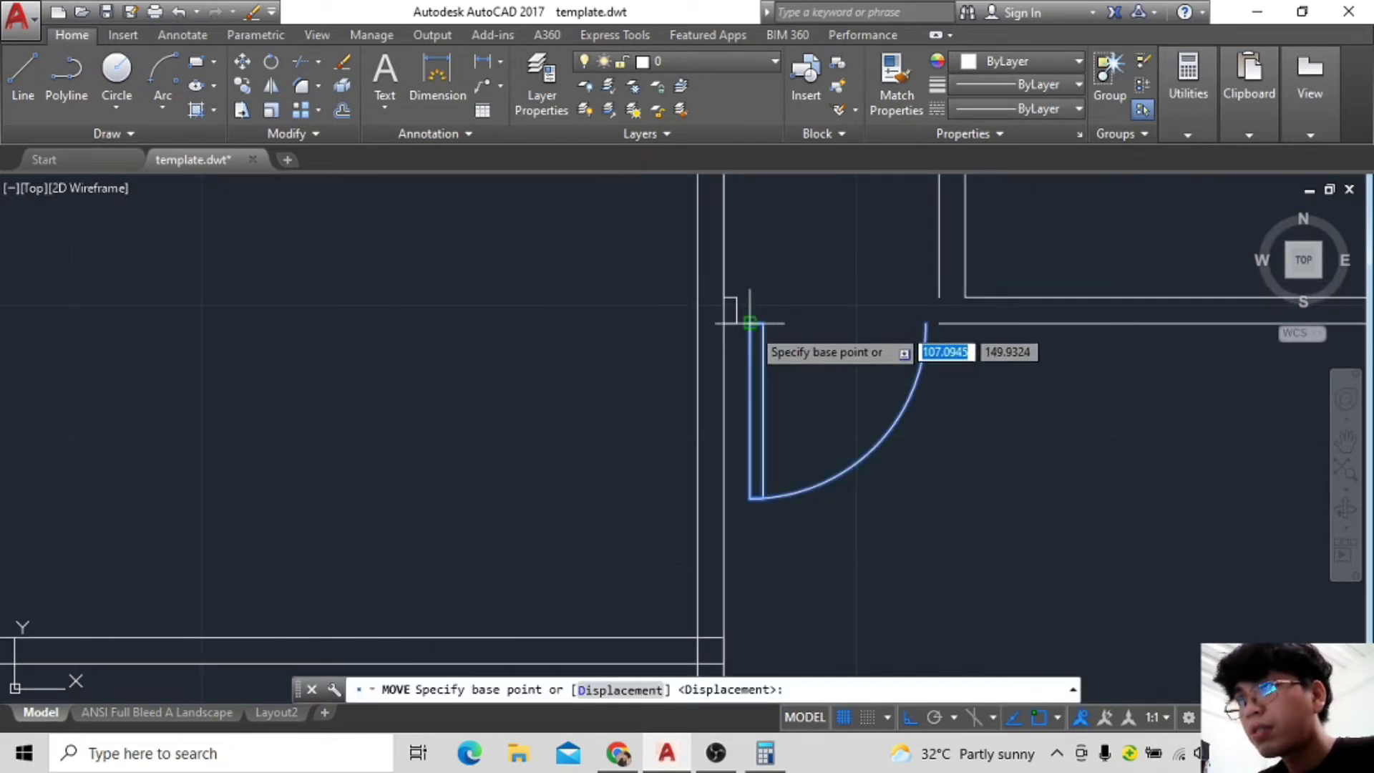
pyautogui.click(750, 323)
pyautogui.click(737, 324)
pyautogui.scroll(2, 823, 325)
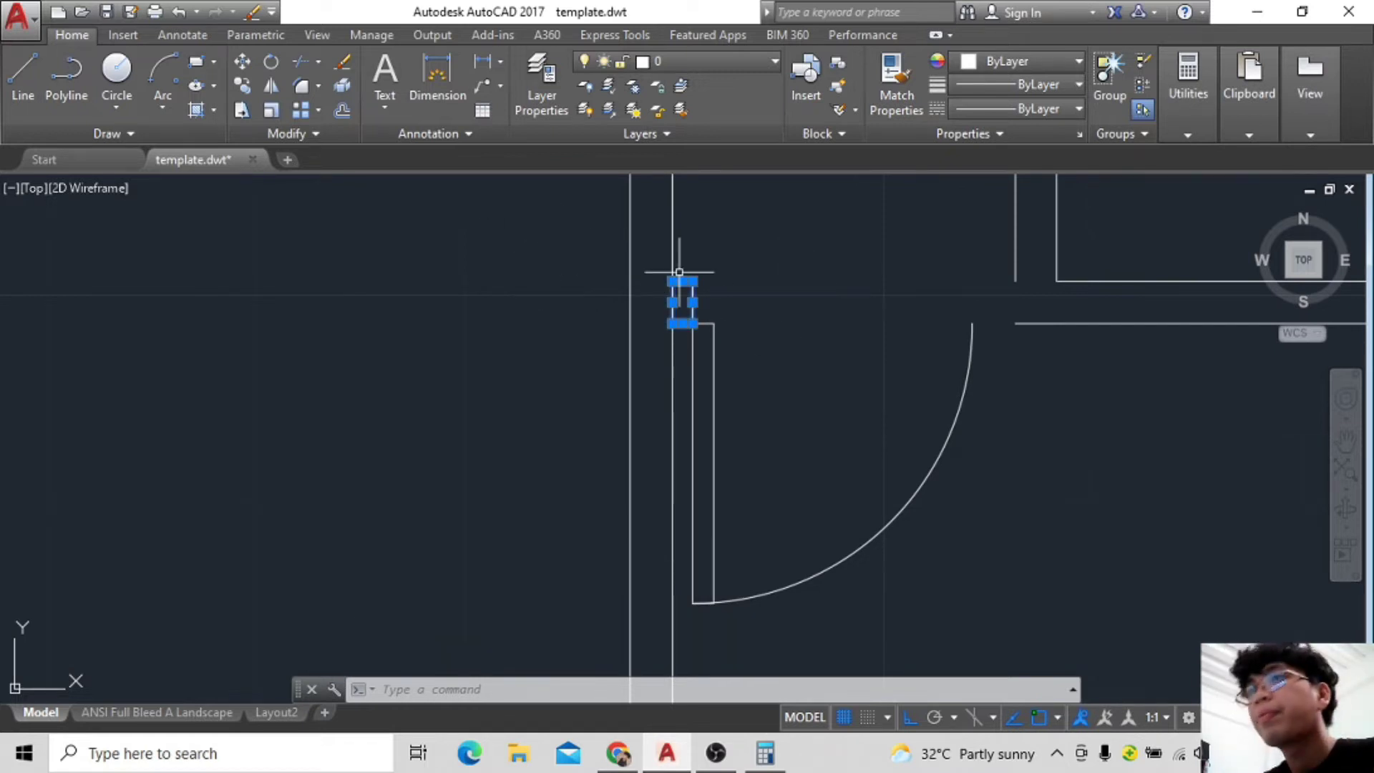
pyautogui.write('COPY')
# Copy the jamb block to the right of the swing arc, undoing a trial move.
pyautogui.press('Return')
pyautogui.click(823, 375)
pyautogui.click(1123, 393)
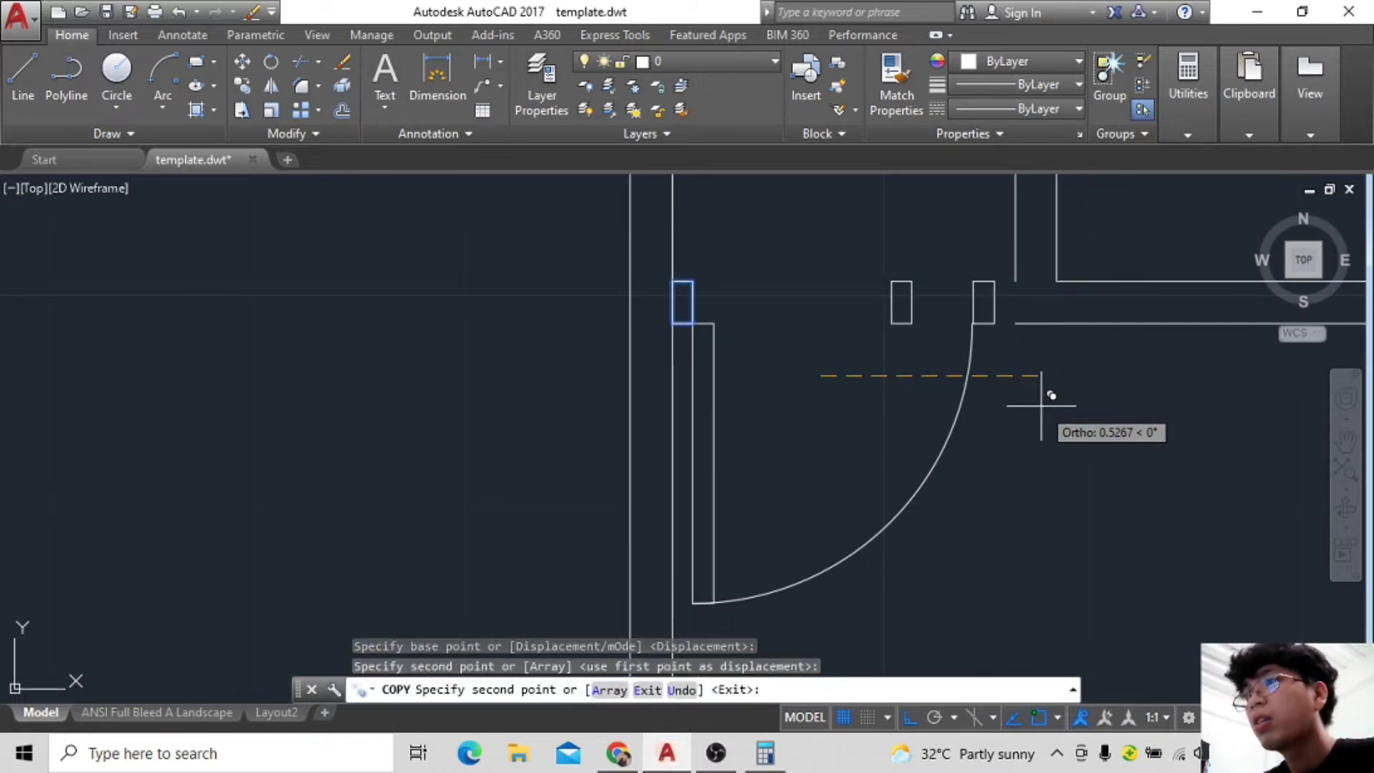
pyautogui.press('Return')
pyautogui.click(996, 309)
pyautogui.click(245, 71)
pyautogui.click(984, 324)
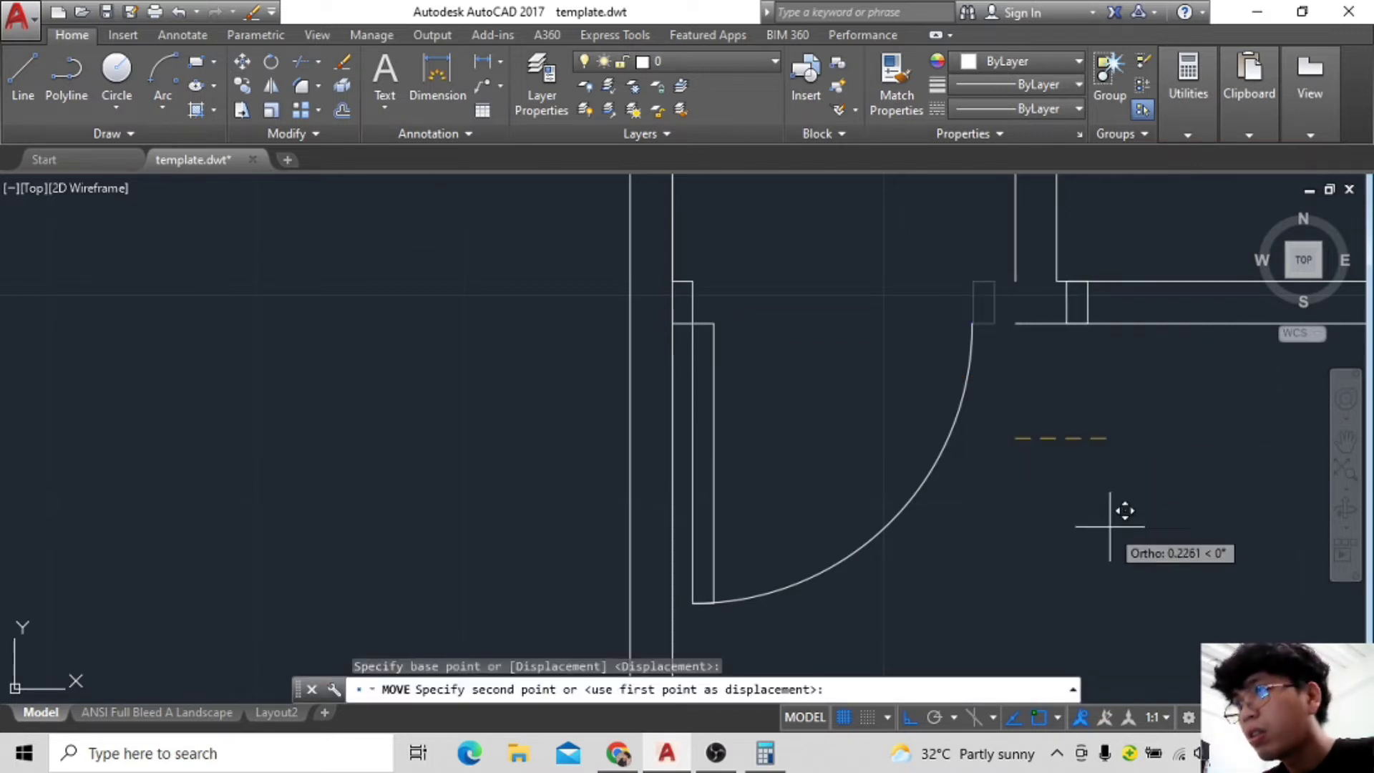
pyautogui.click(1126, 522)
pyautogui.hotkey('ctrl', 'z')
# Move the copied jamb block so its corner snaps to the arc's top end.
pyautogui.scroll(2, 1002, 365)
pyautogui.scroll(-1, 974, 345)
pyautogui.moveTo(930, 215); pyautogui.dragTo(850, 230)
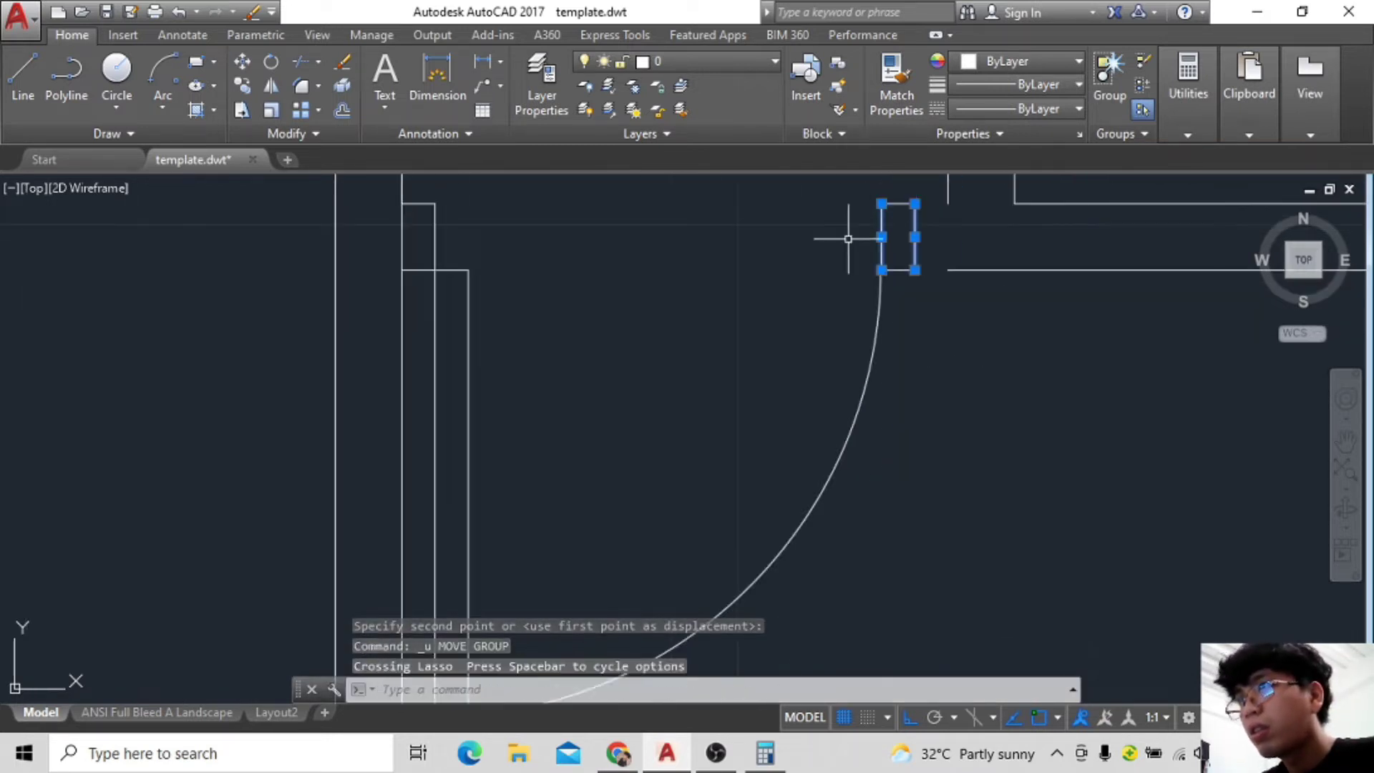
pyautogui.write('m')
pyautogui.press('Return')
pyautogui.click(881, 271)
pyautogui.scroll(2, 884, 258)
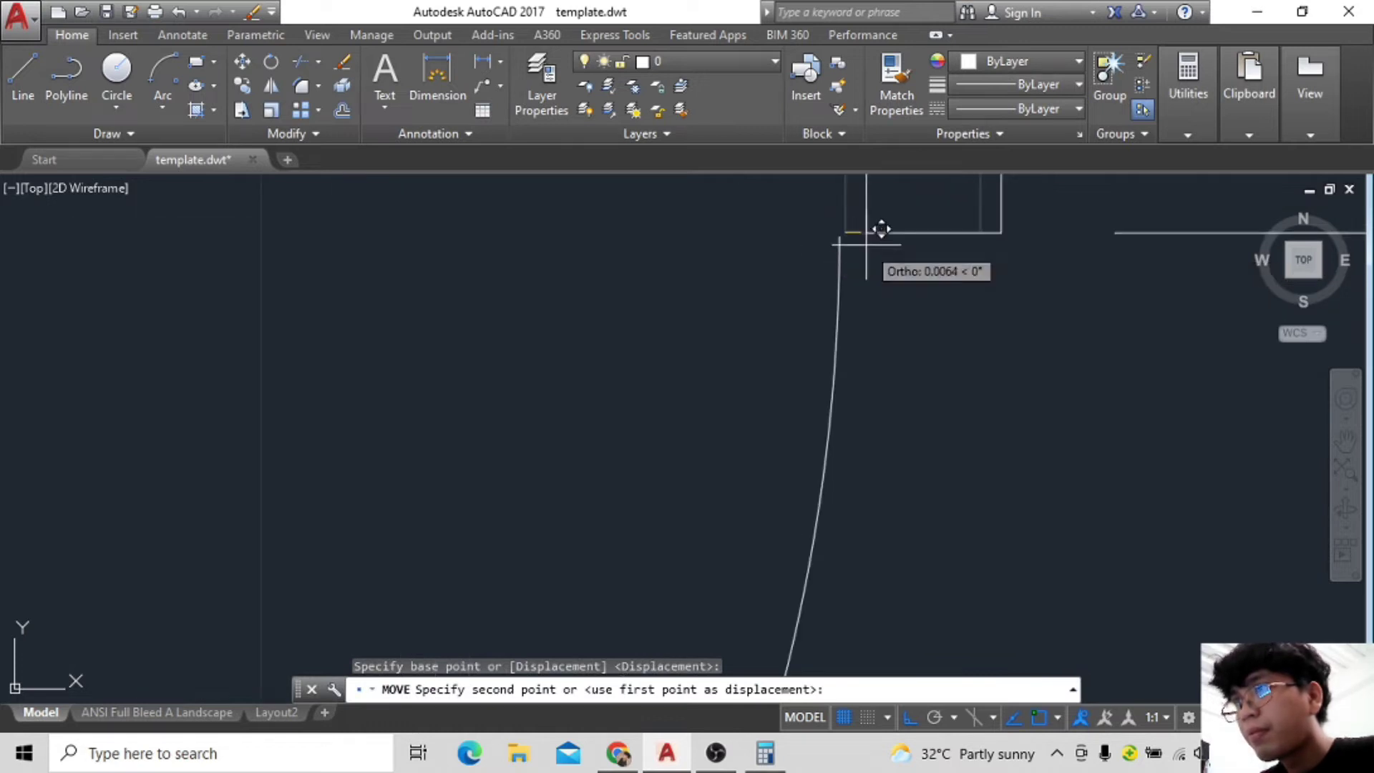
pyautogui.click(840, 236)
pyautogui.scroll(-2, 978, 315)
pyautogui.scroll(1, 859, 286)
# Start lines at the copied block's corners, cancelling each attempt.
pyautogui.write('l')
pyautogui.press('Return')
pyautogui.click(869, 279)
pyautogui.press('Escape')
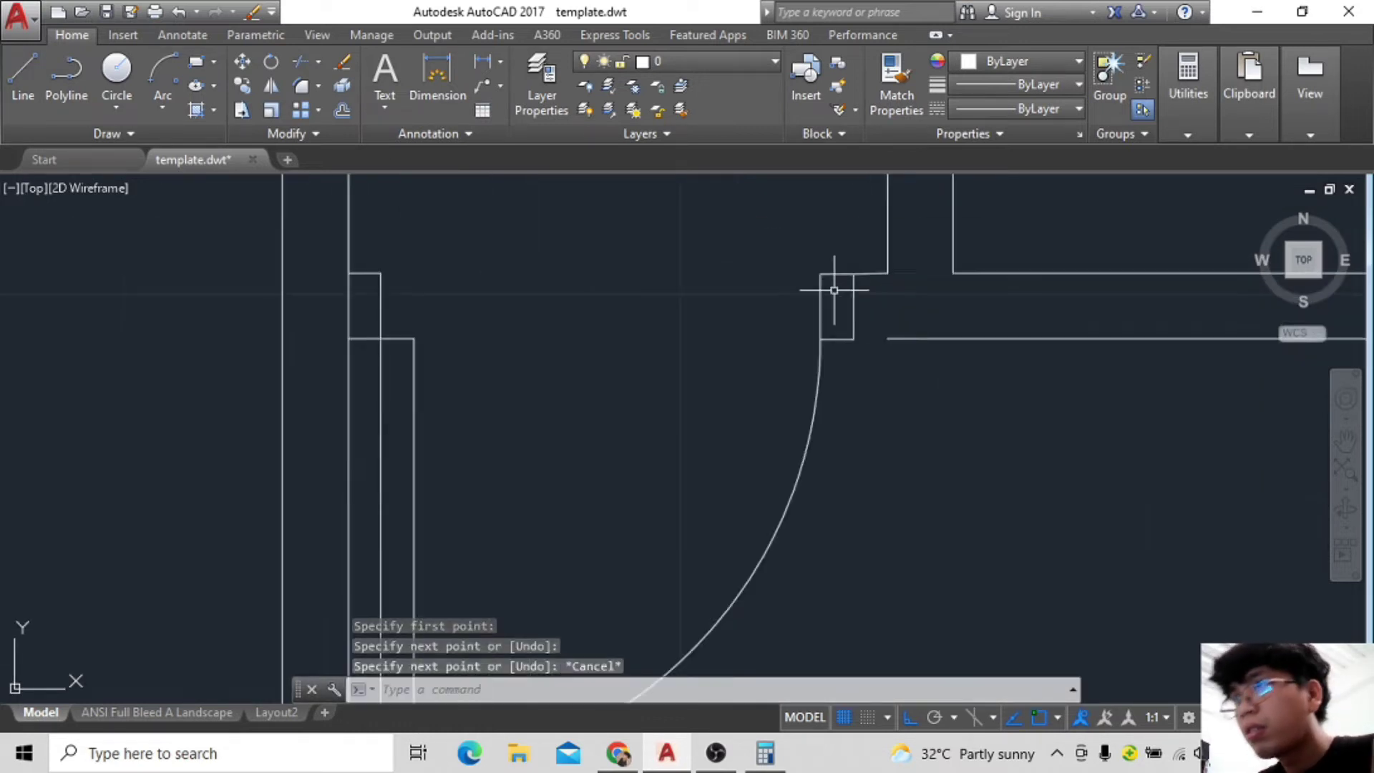
pyautogui.scroll(2, 804, 358)
pyautogui.scroll(1, 705, 318)
pyautogui.moveTo(706, 324); pyautogui.dragTo(737, 333, button='middle')
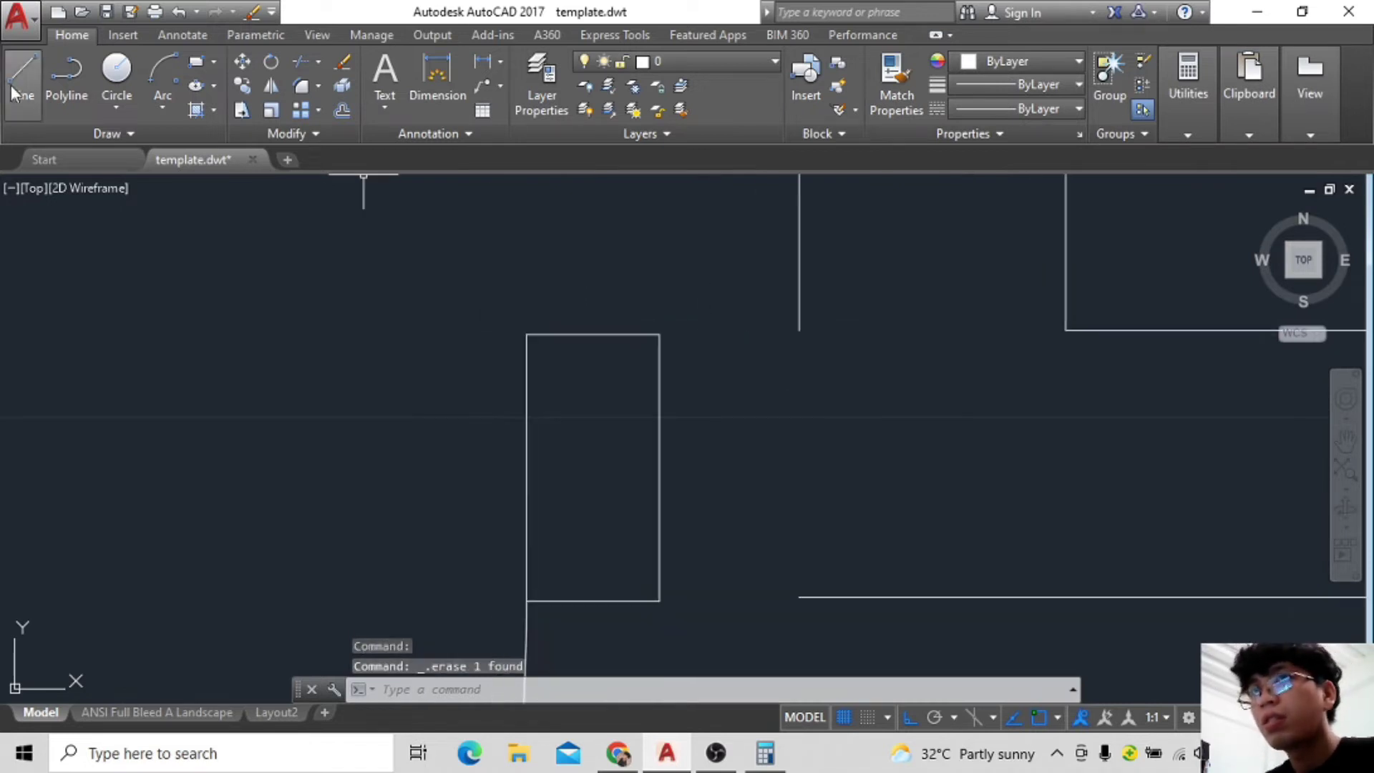
pyautogui.write('l')
pyautogui.press('Return')
pyautogui.click(660, 334)
pyautogui.press('Escape')
pyautogui.scroll(3, 804, 362)
# Select the vertical wall line beside the jamb and cancel further line attempts.
pyautogui.write('l')
pyautogui.press('Return')
pyautogui.press('Escape')
pyautogui.click(753, 399)
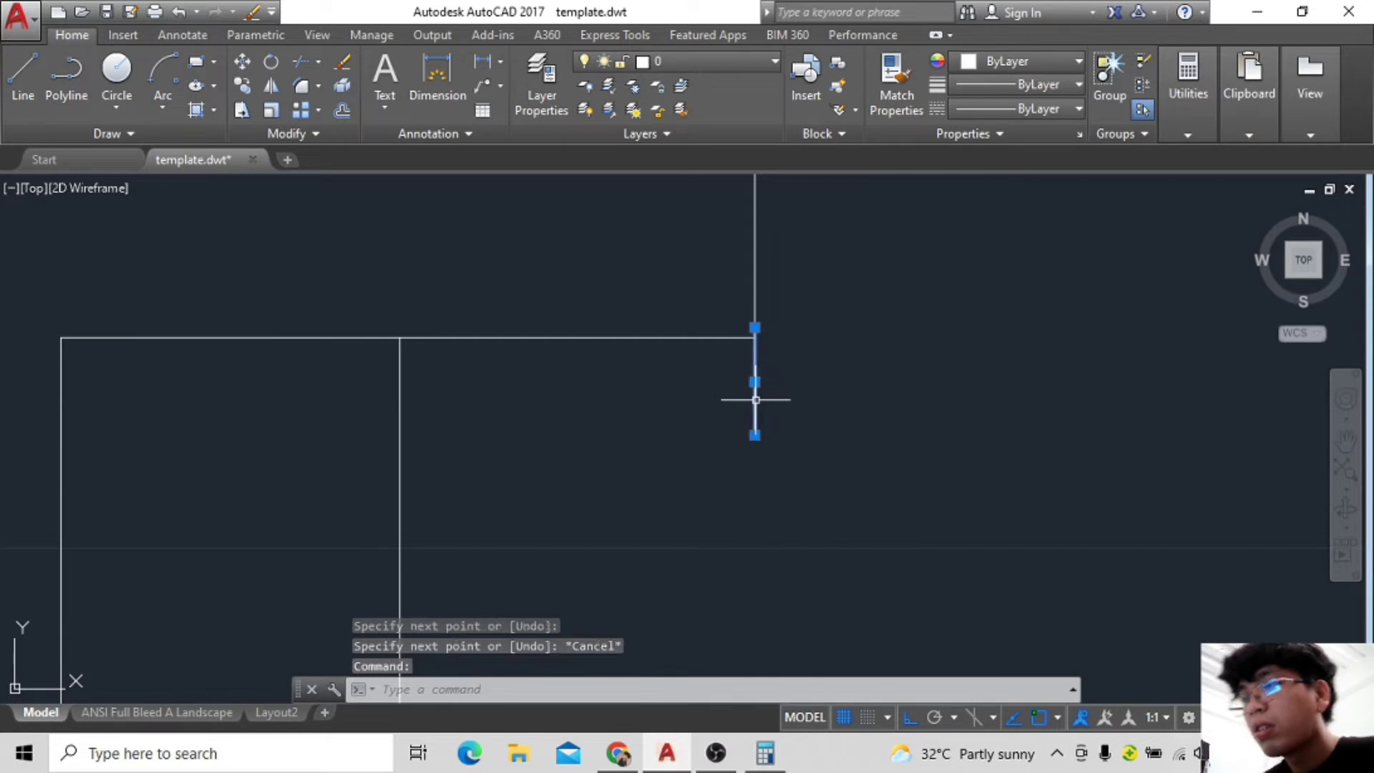
pyautogui.write('l')
pyautogui.press('Return')
pyautogui.press('Escape')
pyautogui.scroll(-2, 823, 315)
# Erase the stray short line near the second door jamb.
pyautogui.scroll(-2, 875, 297)
pyautogui.click(40, 91)
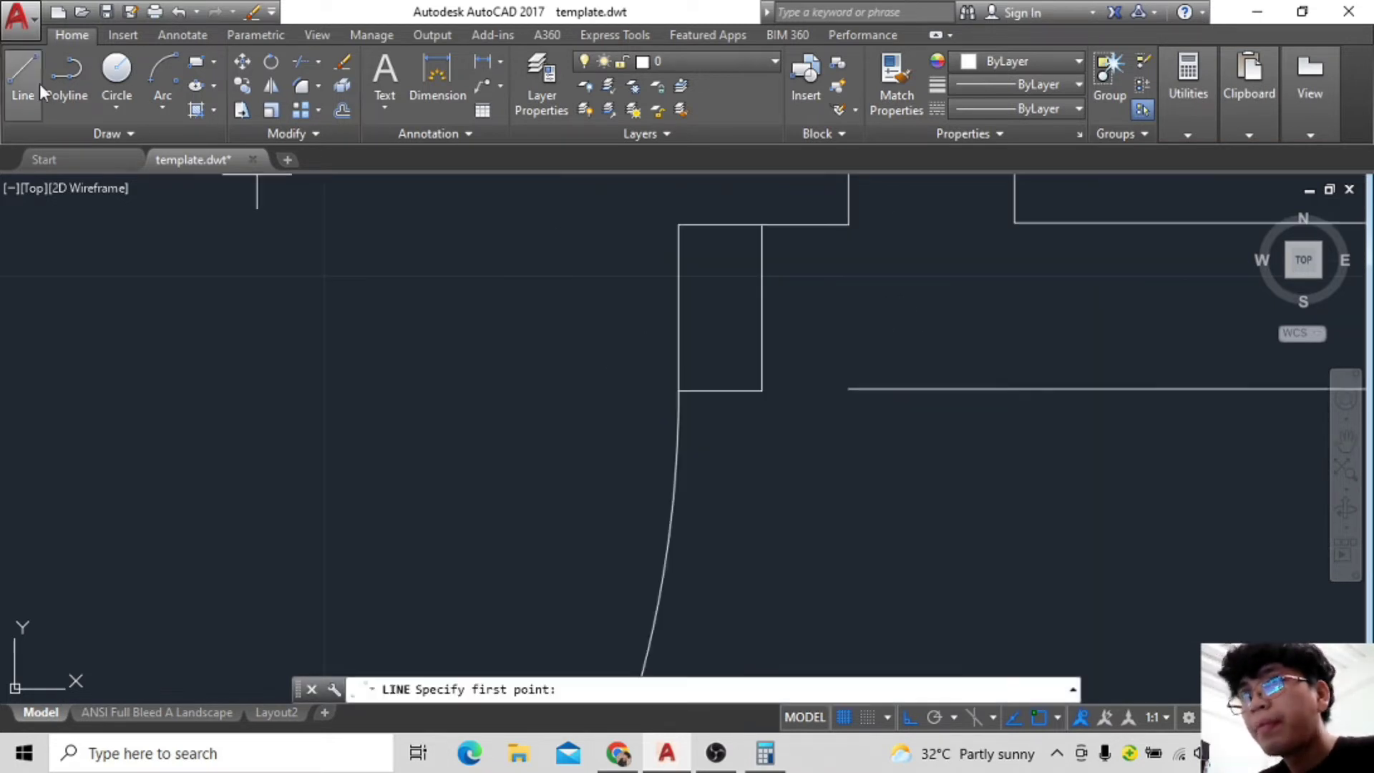
pyautogui.press('Escape')
pyautogui.scroll(-1, 737, 393)
pyautogui.scroll(-1, 672, 391)
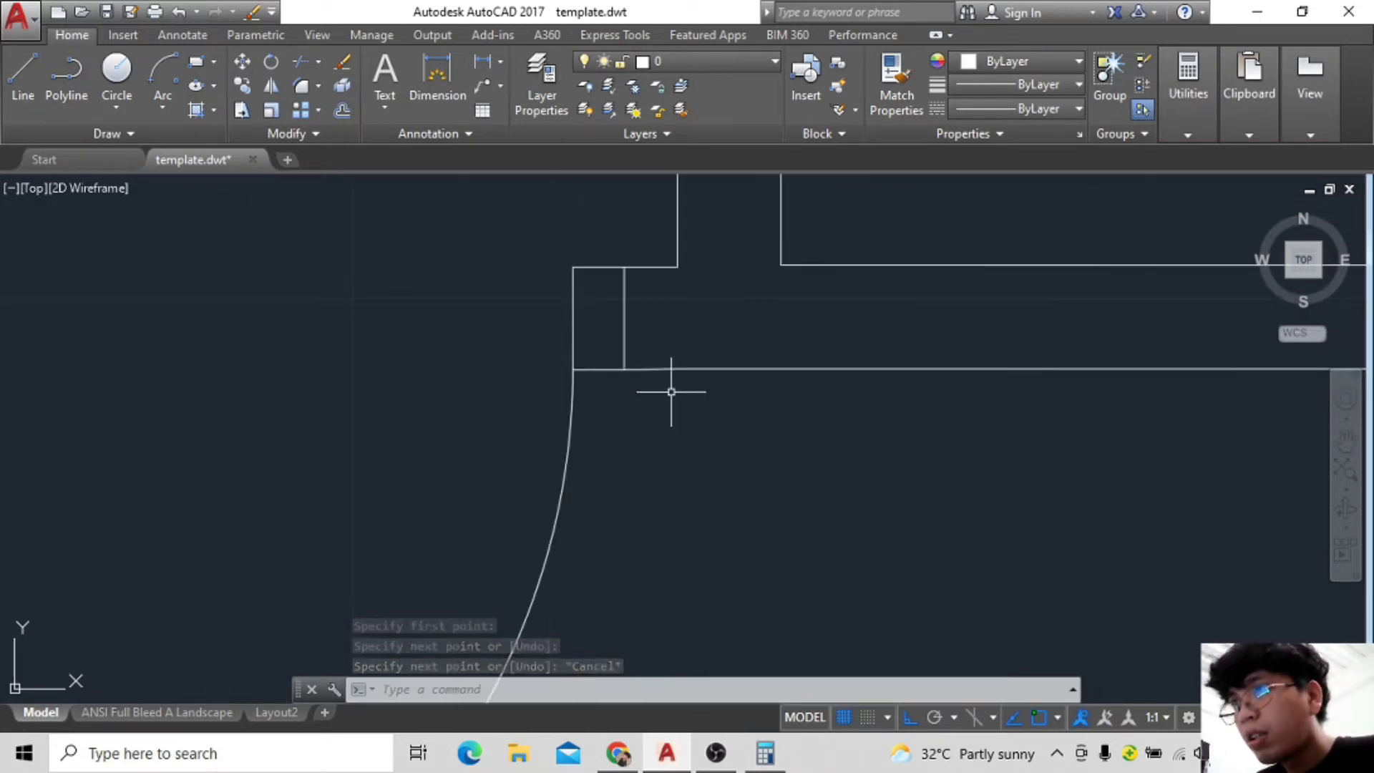
pyautogui.press('Delete')
pyautogui.scroll(-2, 565, 380)
pyautogui.scroll(2, 828, 525)
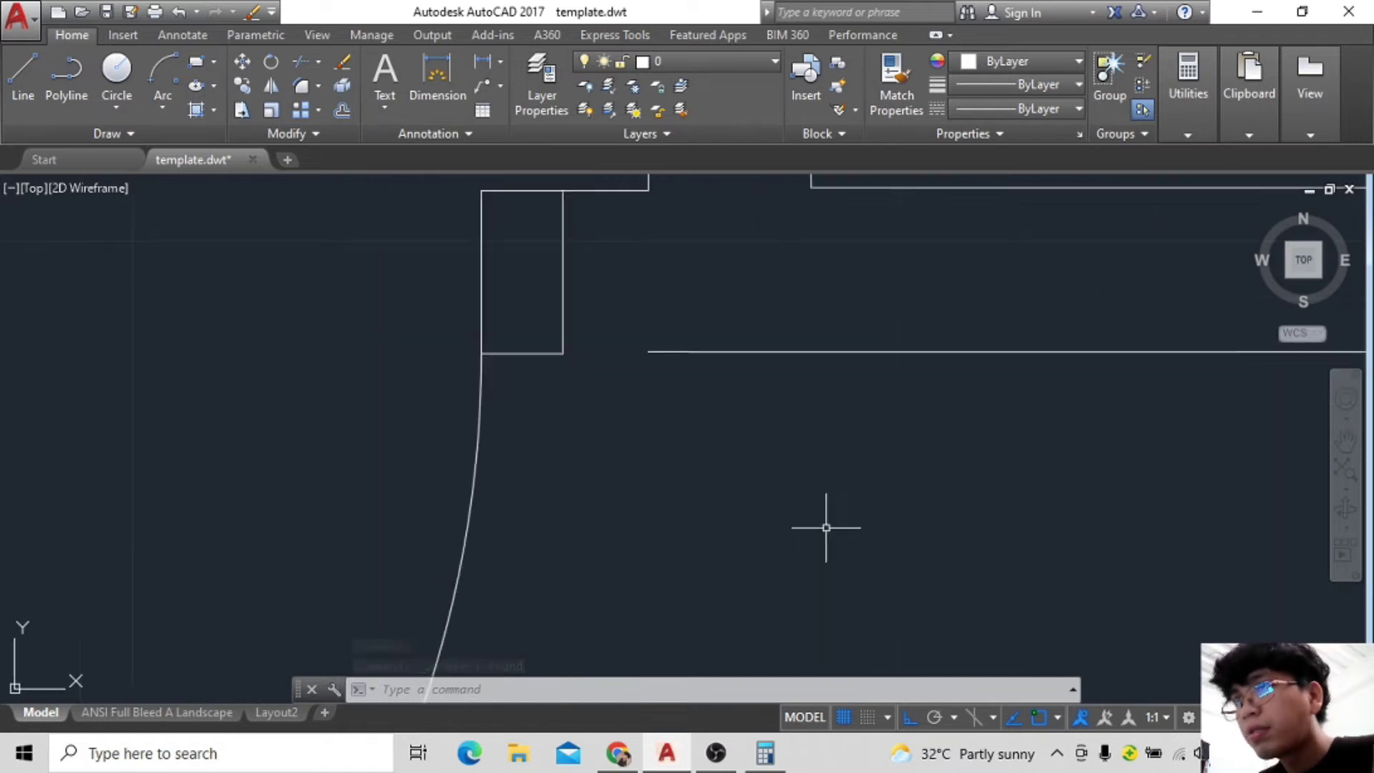
pyautogui.scroll(1, 896, 370)
# Try cutting back the second jamb's lines, then abandon the trim.
pyautogui.write('l')
pyautogui.press('Return')
pyautogui.click(904, 410)
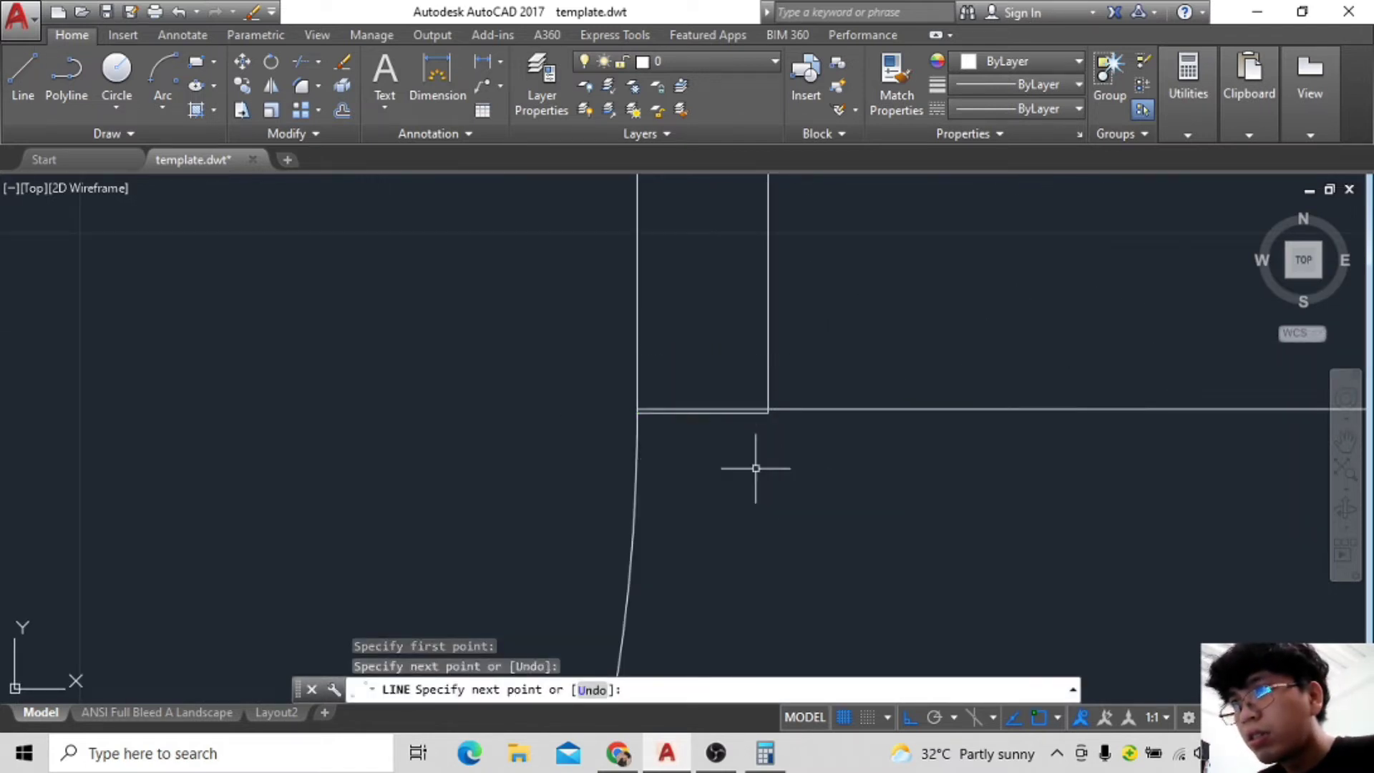
pyautogui.press('Escape')
pyautogui.scroll(2, 798, 399)
pyautogui.click(570, 270)
pyautogui.click(896, 255)
pyautogui.scroll(-1, 446, 184)
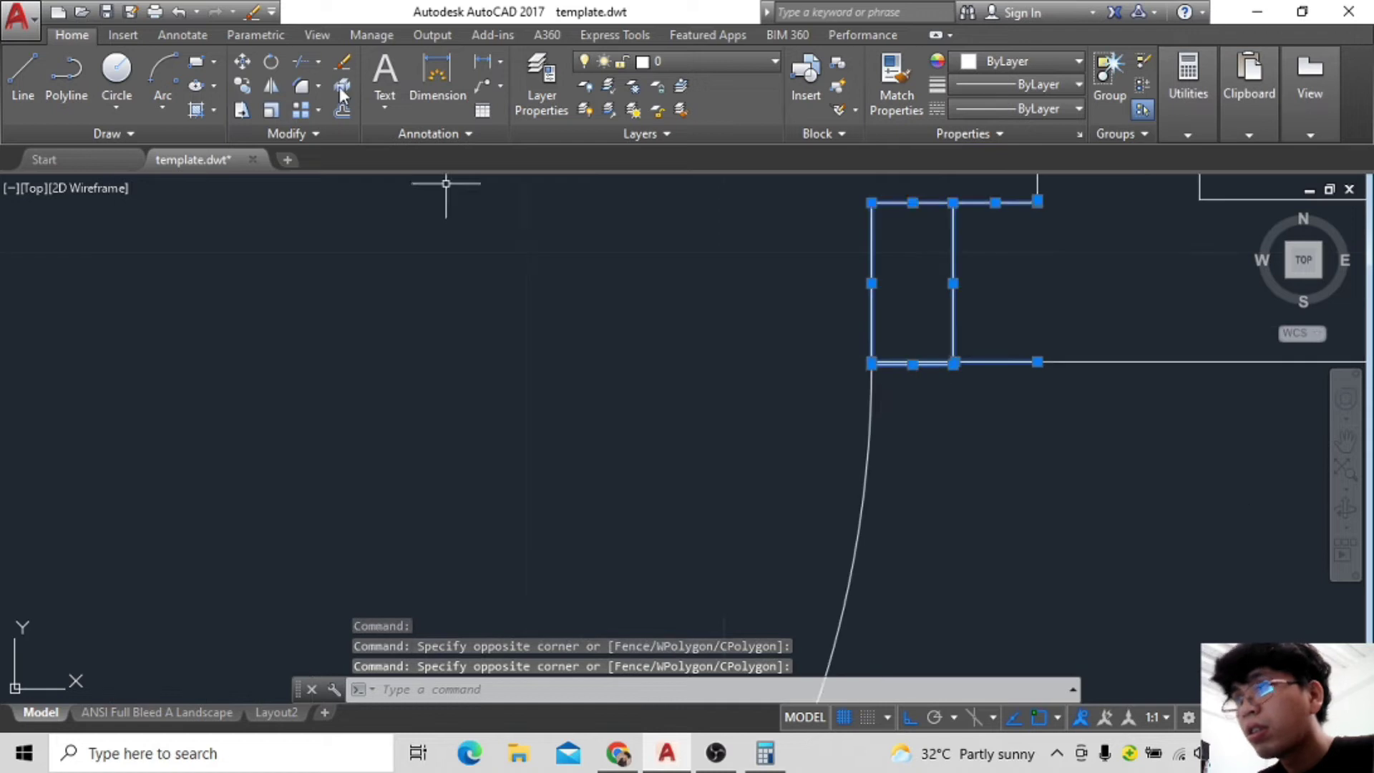
pyautogui.click(342, 93)
pyautogui.scroll(2, 794, 358)
pyautogui.click(885, 286)
pyautogui.press('Escape')
# Erase the extra vertical line at the second door opening.
pyautogui.press('Escape')
pyautogui.press('Escape')
pyautogui.scroll(-2, 896, 287)
pyautogui.click(715, 387)
pyautogui.click(390, 190)
pyautogui.write('tr')
pyautogui.press('Return')
pyautogui.click(709, 287)
pyautogui.press('Escape')
pyautogui.press('Escape')
pyautogui.press('Escape')
pyautogui.click(737, 319)
pyautogui.press('Delete')
pyautogui.moveTo(737, 319); pyautogui.dragTo(886, 294, button='middle')
# Zoom around the second door to check its leaf, swing arc and jambs.
pyautogui.scroll(-2, 1033, 408)
pyautogui.scroll(-1, 954, 371)
pyautogui.scroll(1, 911, 396)
pyautogui.scroll(1, 928, 322)
pyautogui.scroll(-5, 923, 358)
pyautogui.scroll(3, 894, 401)
pyautogui.scroll(2, 844, 343)
pyautogui.scroll(2, 819, 294)
pyautogui.scroll(2, 840, 401)
pyautogui.scroll(-1, 804, 300)
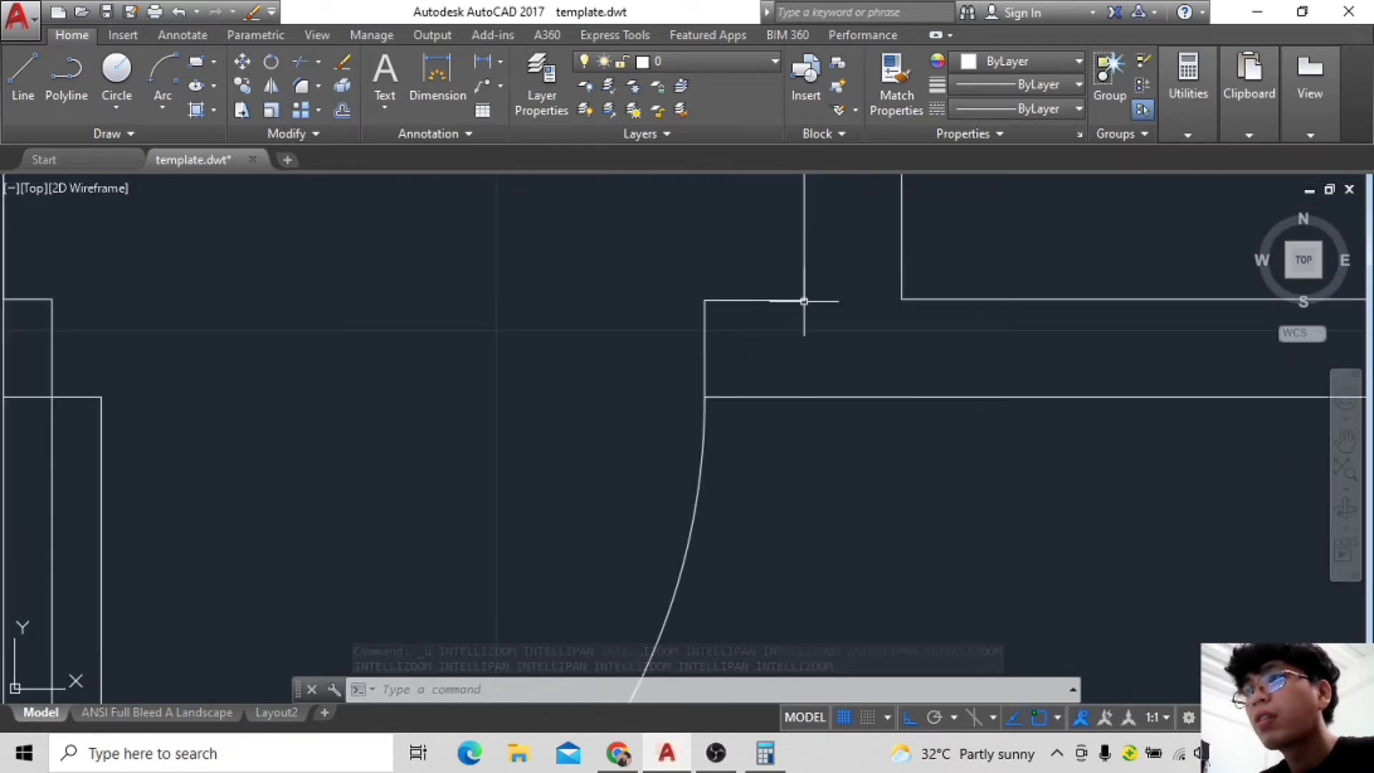
pyautogui.write('l')
pyautogui.press('Return')
pyautogui.click(804, 397)
pyautogui.press('Escape')
pyautogui.scroll(-2, 844, 461)
pyautogui.scroll(-2, 829, 507)
pyautogui.scroll(1, 885, 445)
pyautogui.scroll(-1, 920, 495)
pyautogui.scroll(-2, 920, 495)
pyautogui.scroll(1, 864, 519)
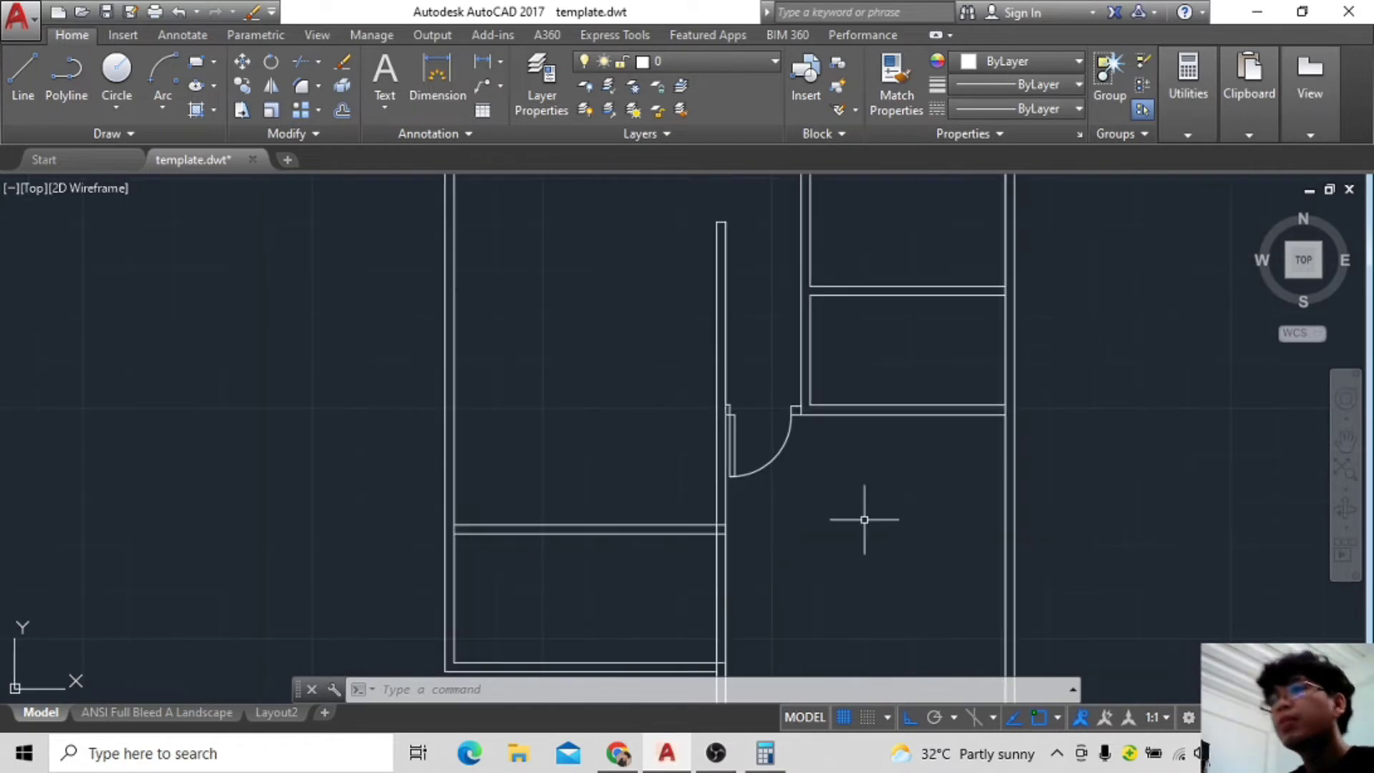
pyautogui.scroll(-3, 822, 457)
pyautogui.scroll(4, 823, 430)
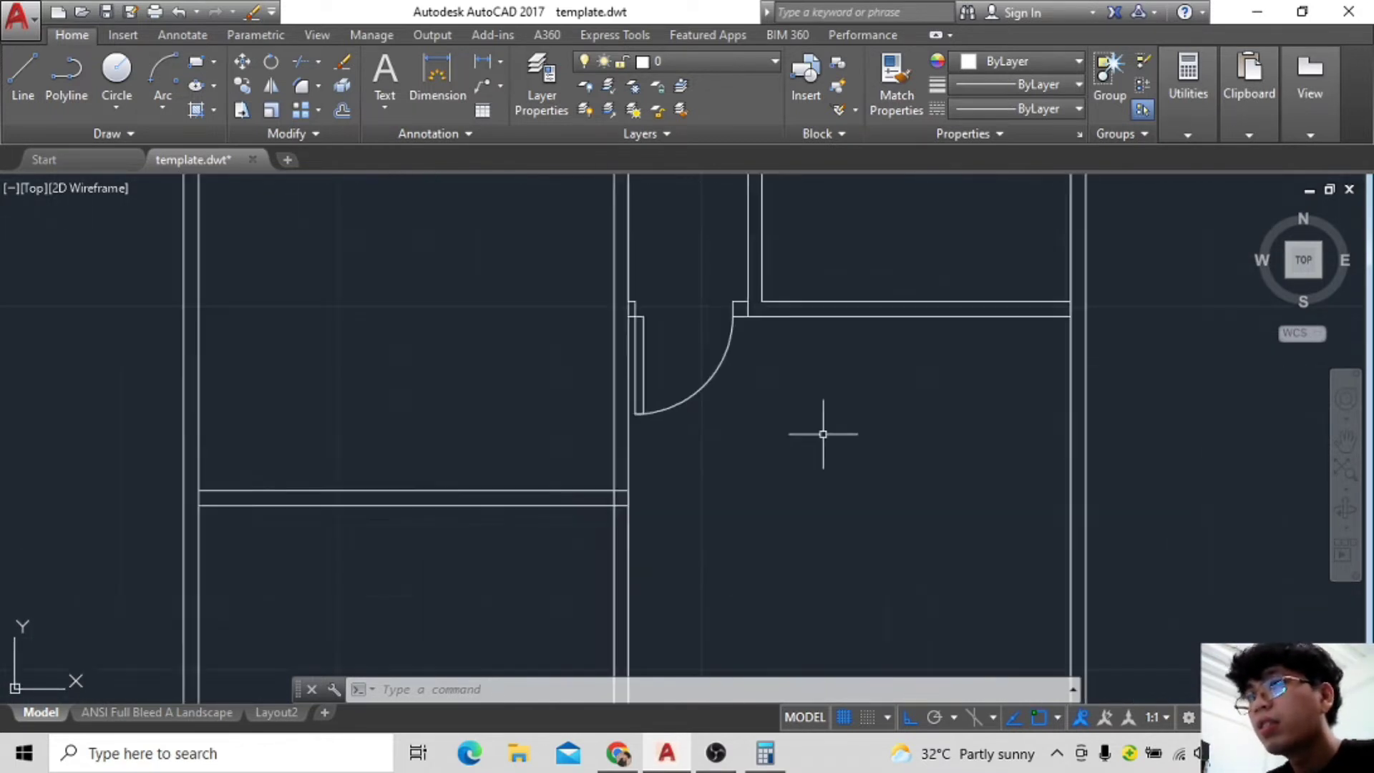
pyautogui.scroll(2, 805, 390)
pyautogui.scroll(2, 622, 329)
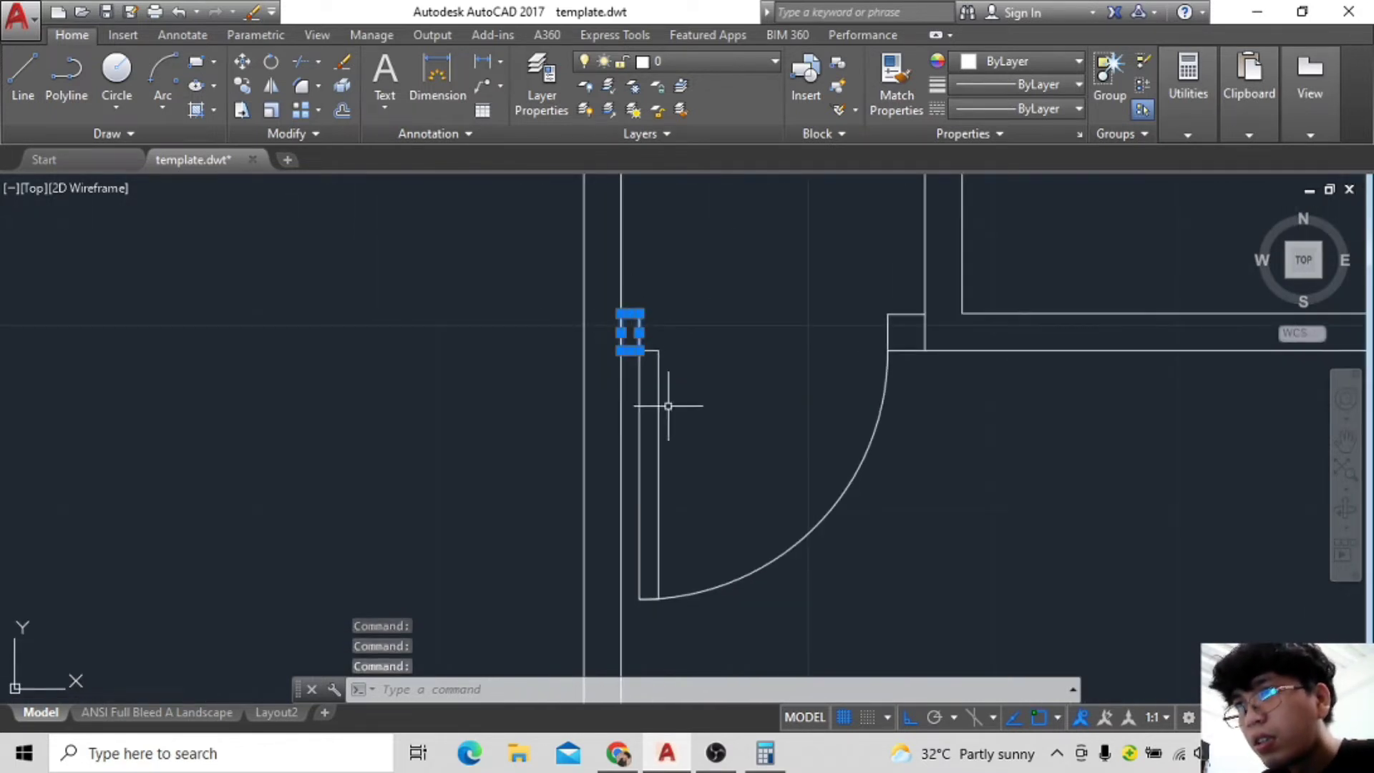
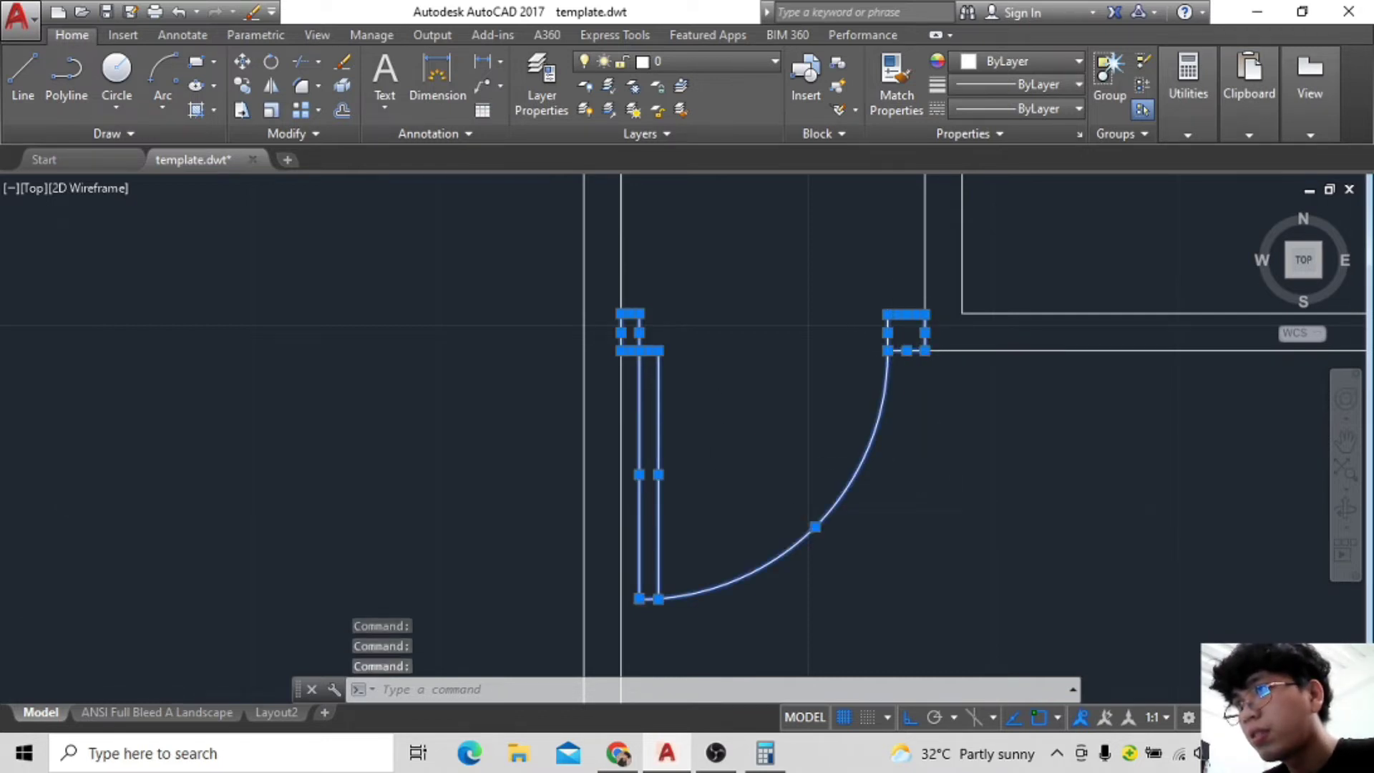
# Copy the door swing three times to the right of the plan with CO.
pyautogui.scroll(-3, 913, 504)
pyautogui.write('co')
pyautogui.press('Return')
pyautogui.scroll(-5, 881, 452)
pyautogui.click(881, 452)
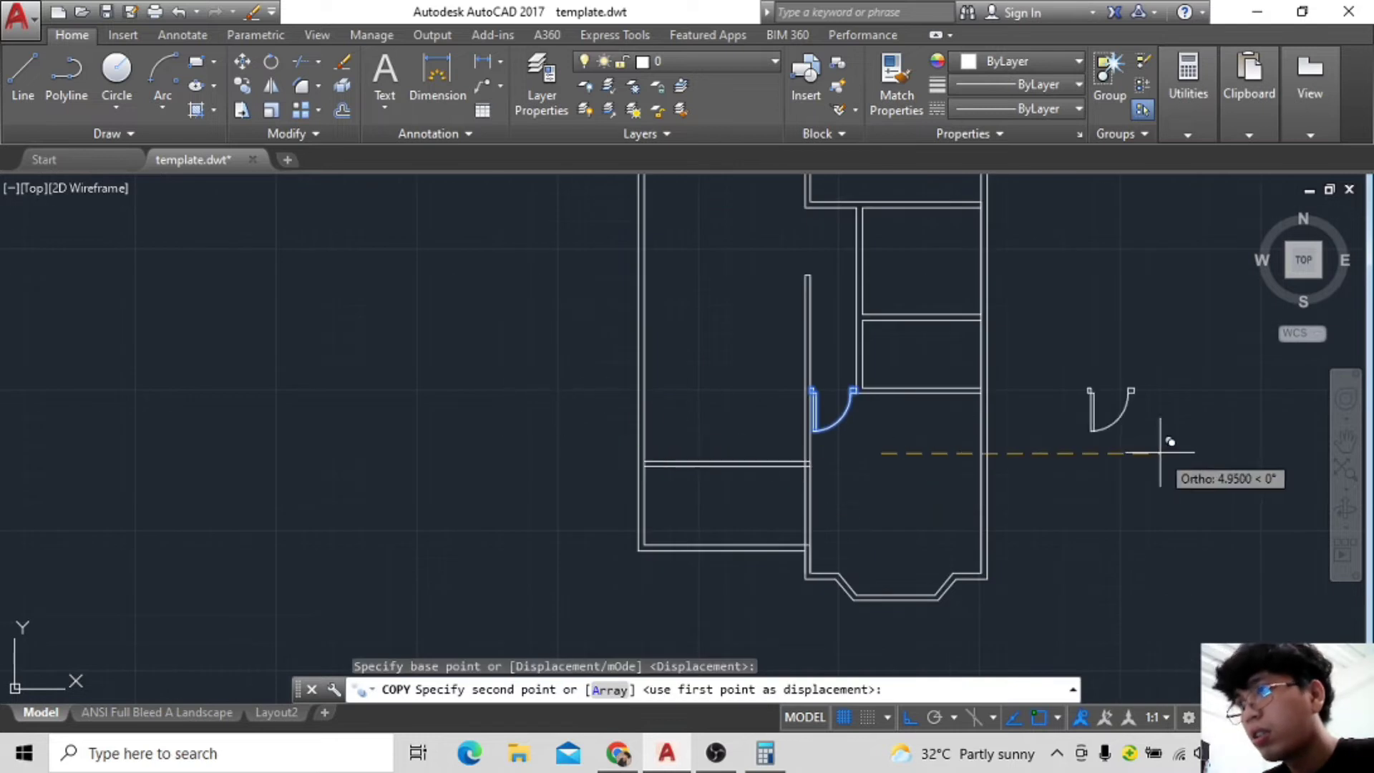
pyautogui.click(1160, 452)
pyautogui.click(1093, 453)
pyautogui.click(1256, 453)
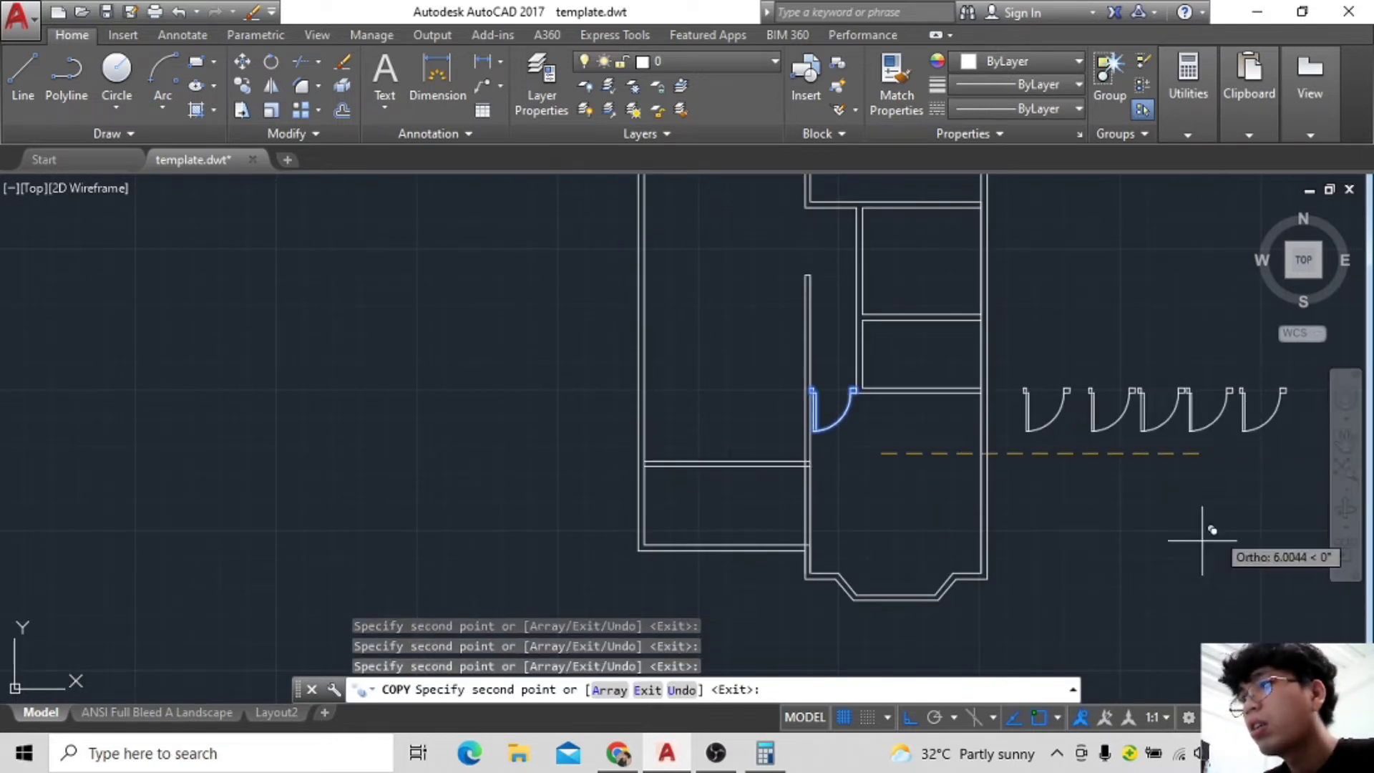
pyautogui.press('Escape')
# Rotate one of the door copies 180° about a pivot point.
pyautogui.scroll(3, 1138, 562)
pyautogui.scroll(-2, 1046, 561)
pyautogui.scroll(1, 1016, 552)
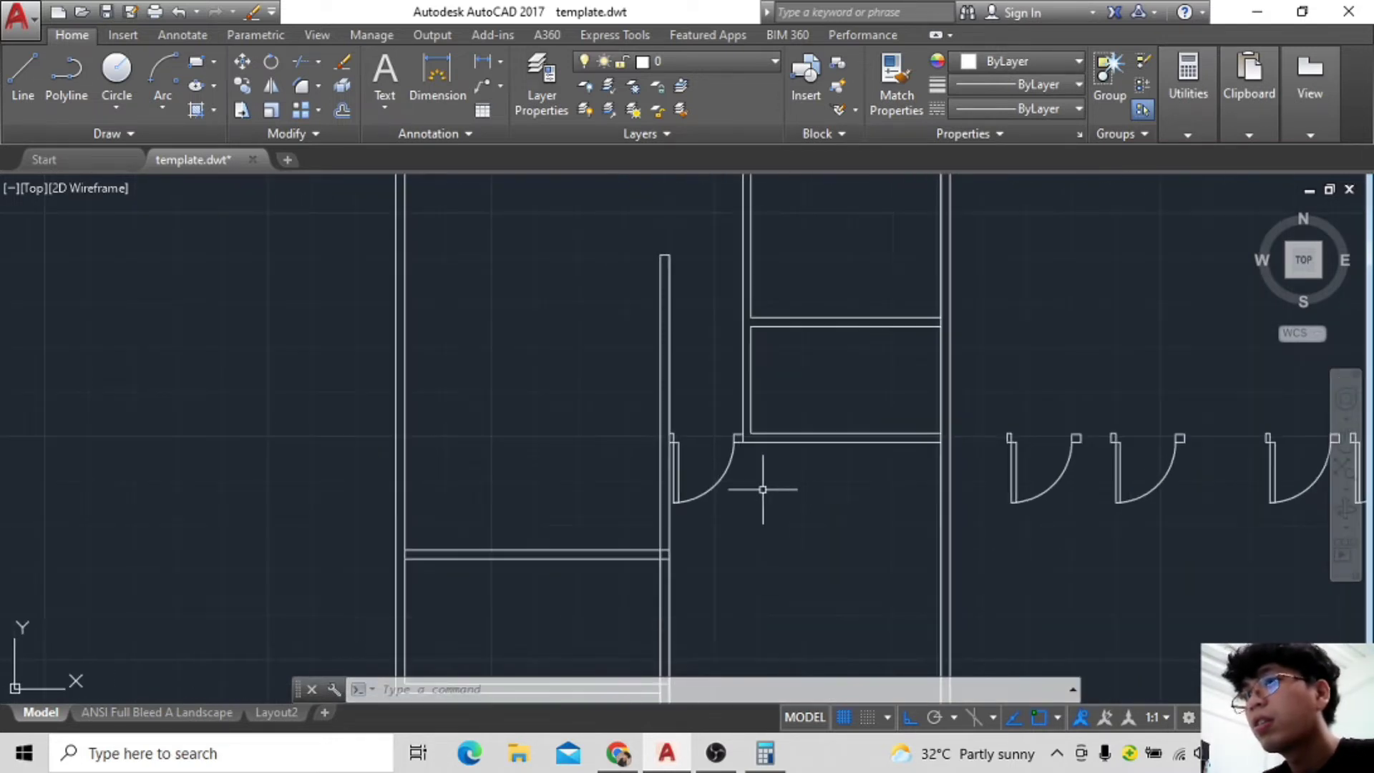
pyautogui.moveTo(763, 490); pyautogui.dragTo(782, 504, button='middle')
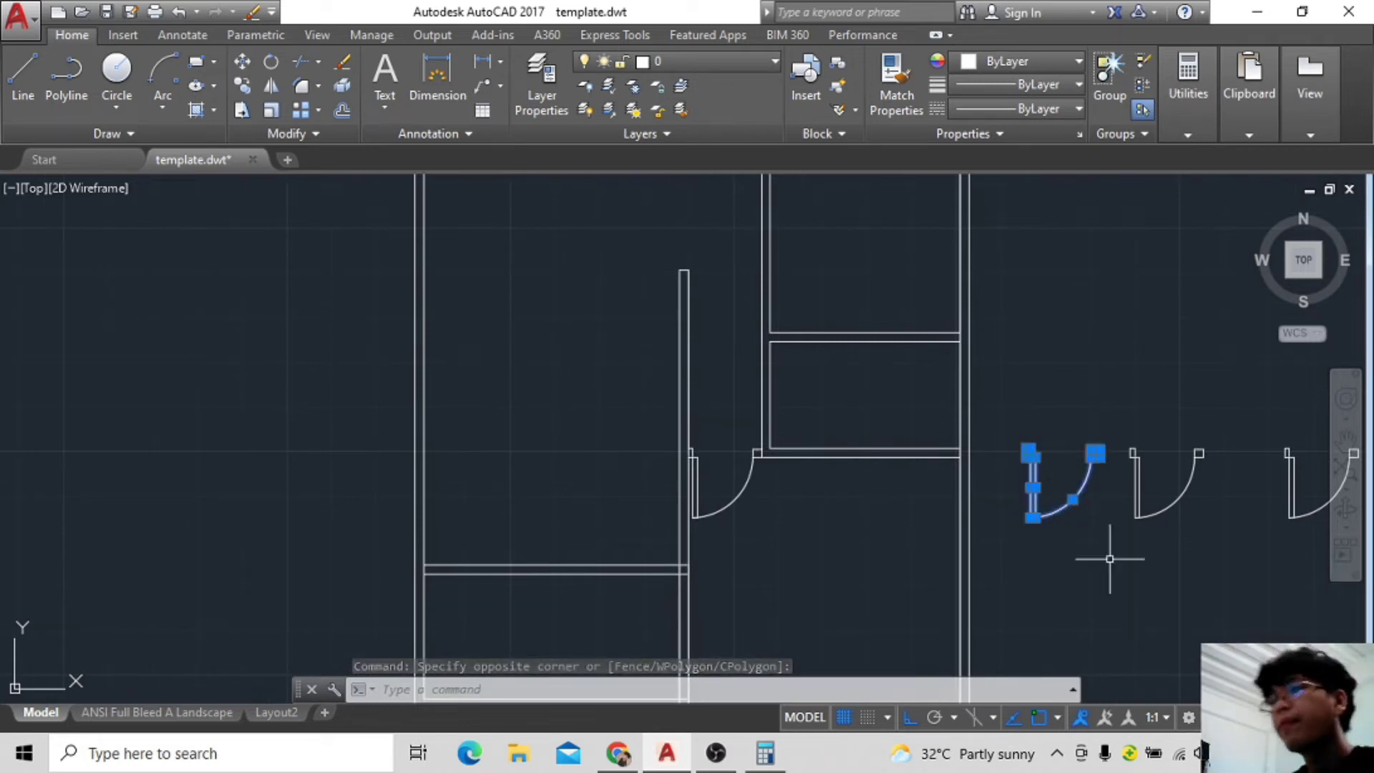
pyautogui.scroll(2, 1110, 559)
pyautogui.click(270, 62)
pyautogui.click(968, 490)
pyautogui.click(1004, 571)
# Mirror the turned door about its midpoint, then undo the mirrored copy.
pyautogui.moveTo(1004, 570); pyautogui.dragTo(858, 529, button='middle')
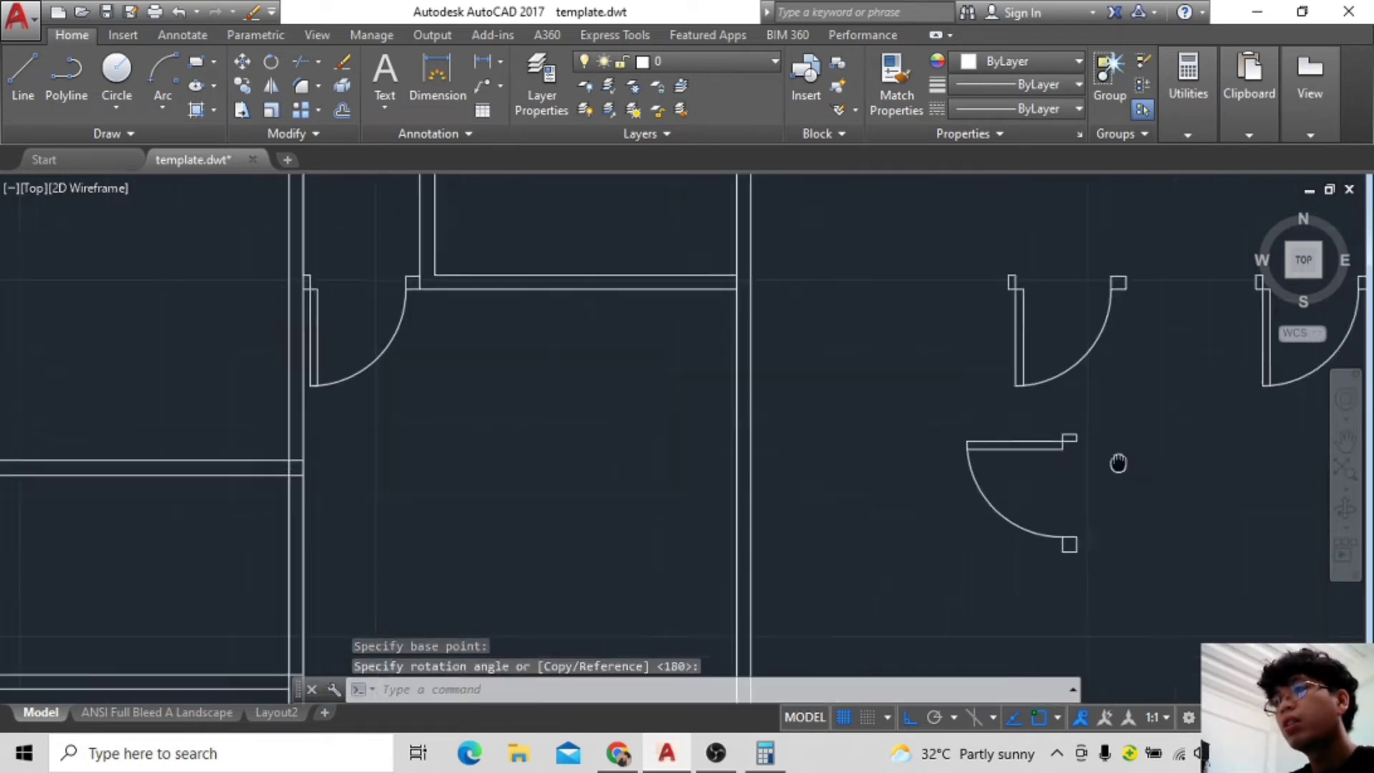
pyautogui.moveTo(891, 397); pyautogui.dragTo(1081, 552)
pyautogui.click(271, 85)
pyautogui.click(911, 533)
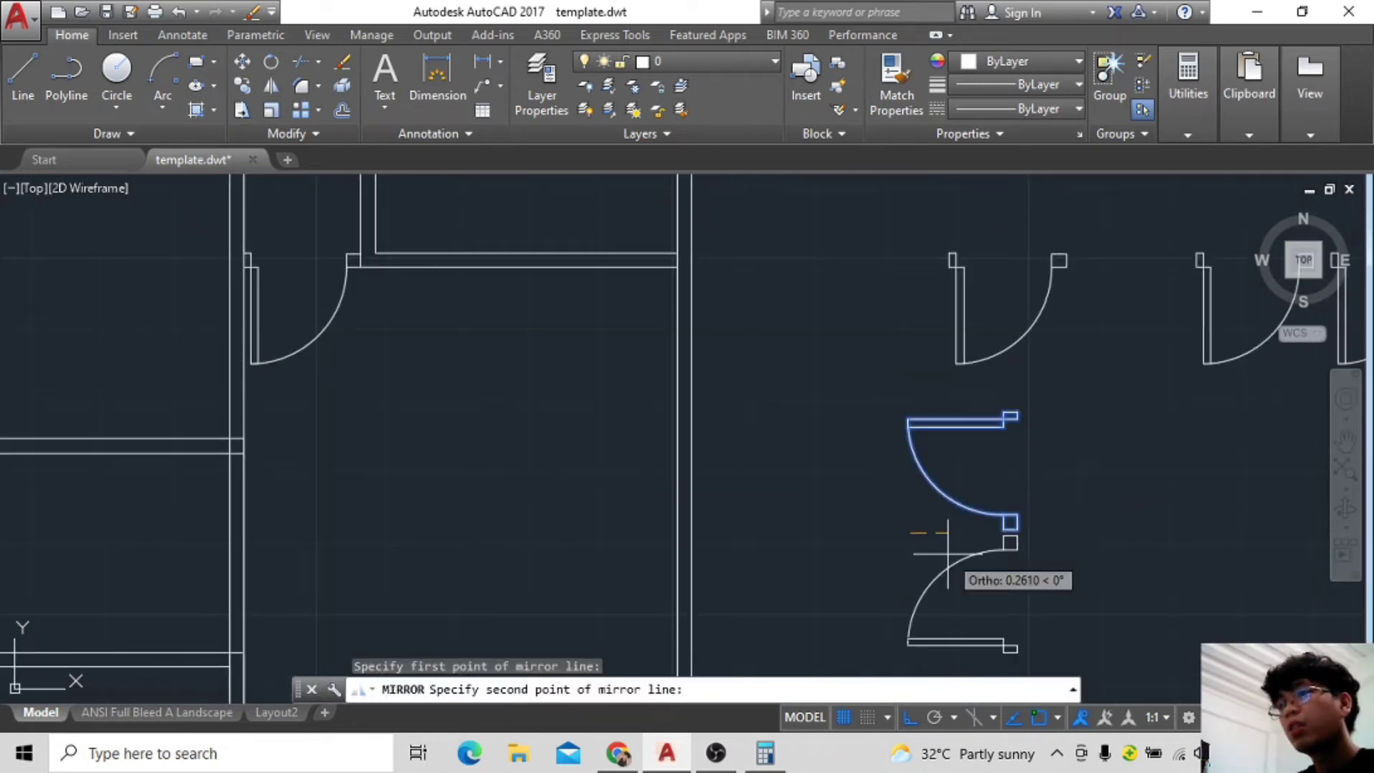
pyautogui.click(972, 435)
pyautogui.write('N')
pyautogui.press('Return')
pyautogui.hotkey('ctrl', 'z')
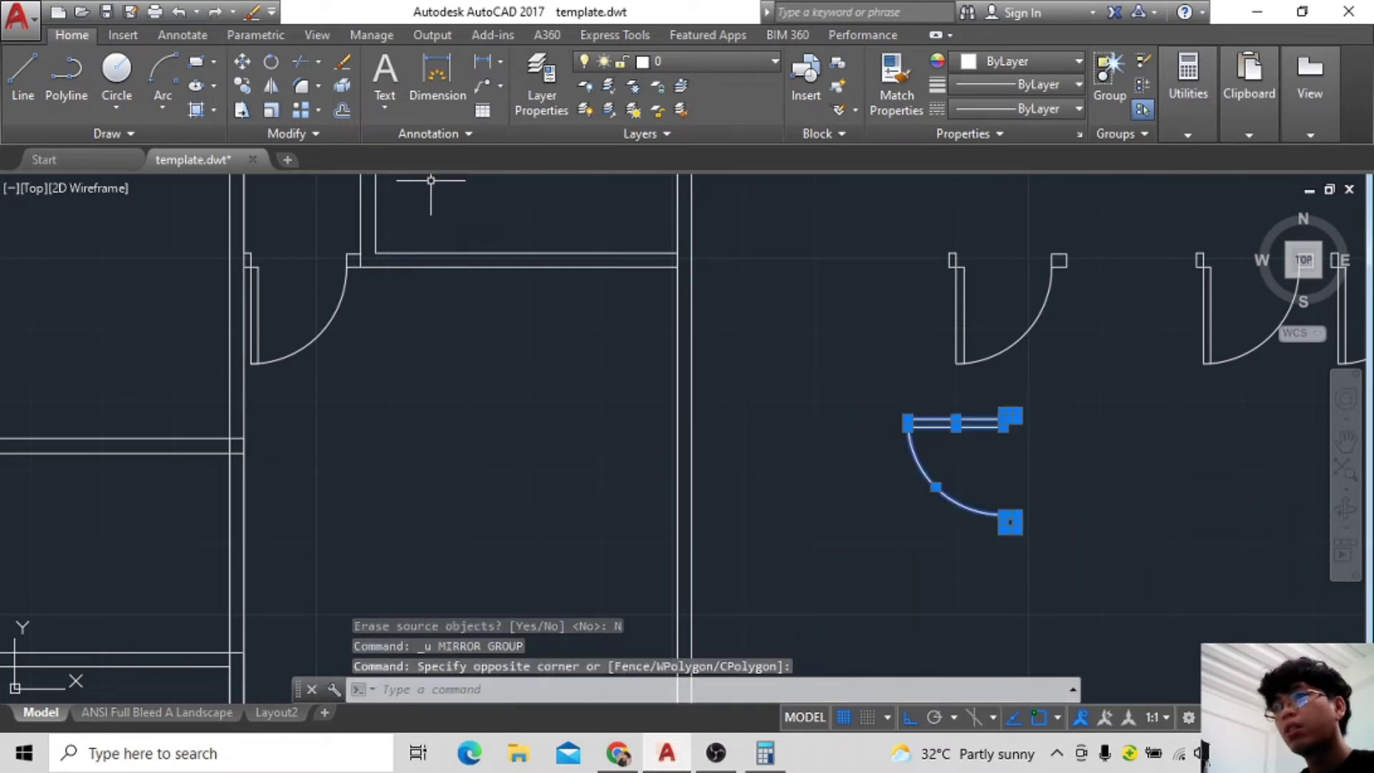
# Mirror the turned door along a new mirror line, keeping the original.
pyautogui.click(271, 85)
pyautogui.click(1010, 533)
pyautogui.press('Escape')
pyautogui.scroll(-2, 1061, 478)
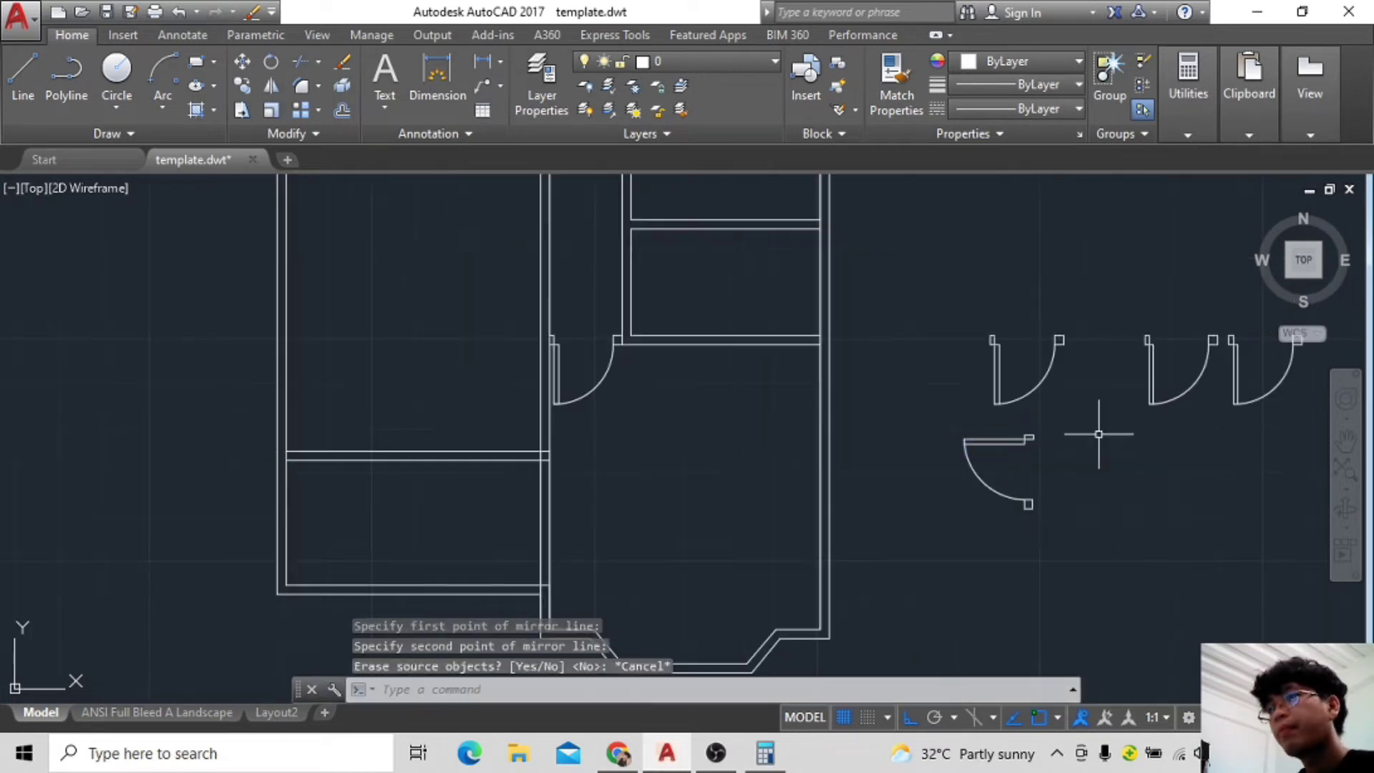
pyautogui.click(271, 85)
pyautogui.click(1052, 530)
pyautogui.click(999, 463)
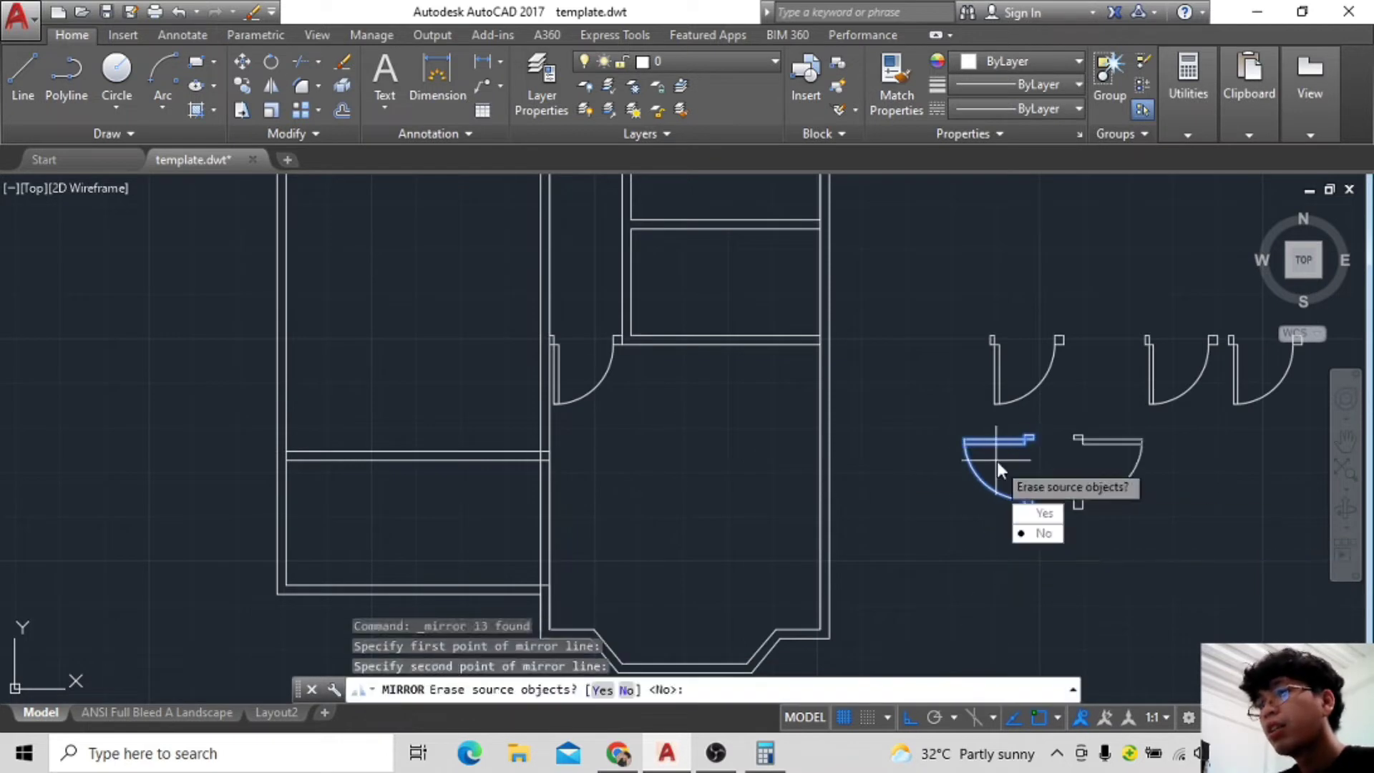
pyautogui.write('N')
pyautogui.press('Return')
# Move the mirrored door from its corner into the wall opening.
pyautogui.moveTo(1070, 427); pyautogui.dragTo(1153, 516)
pyautogui.scroll(3, 1152, 515)
pyautogui.click(242, 61)
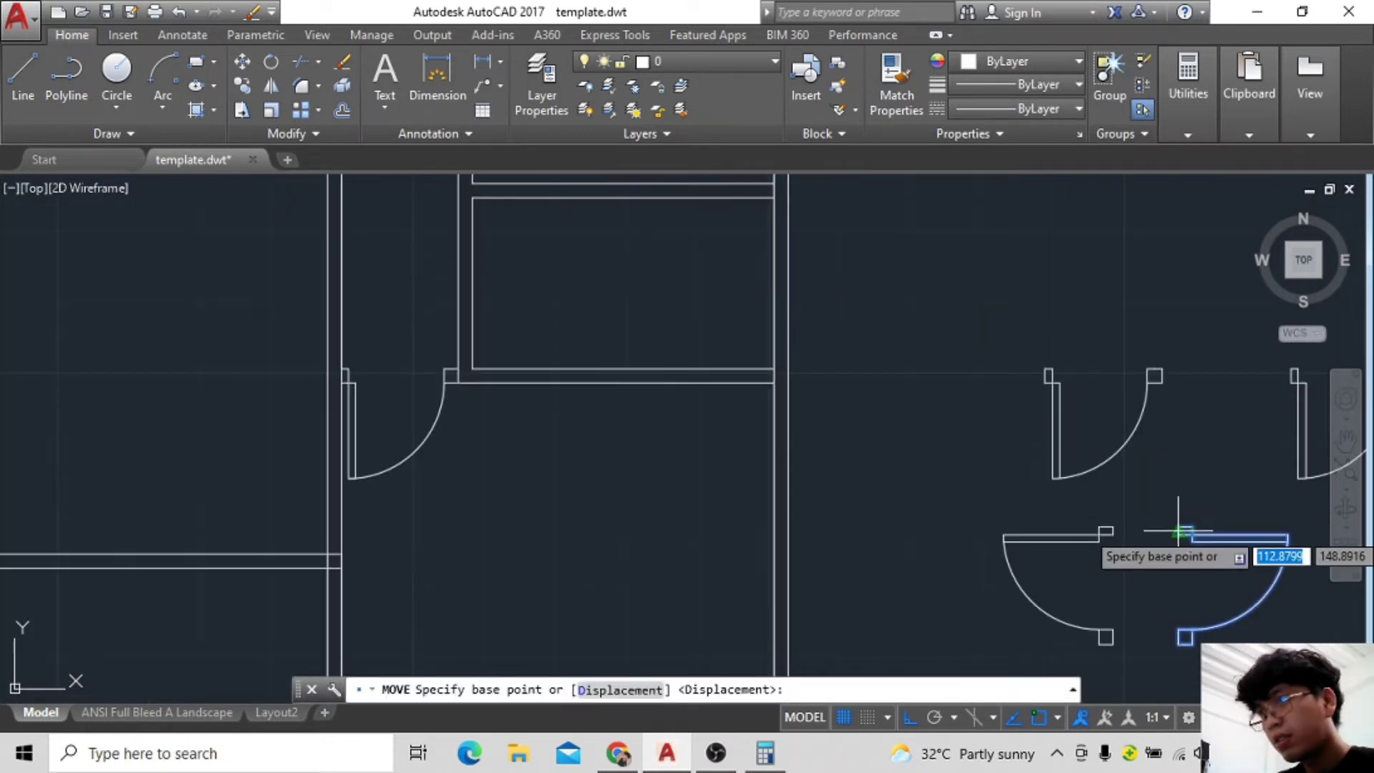
pyautogui.scroll(2, 1200, 530)
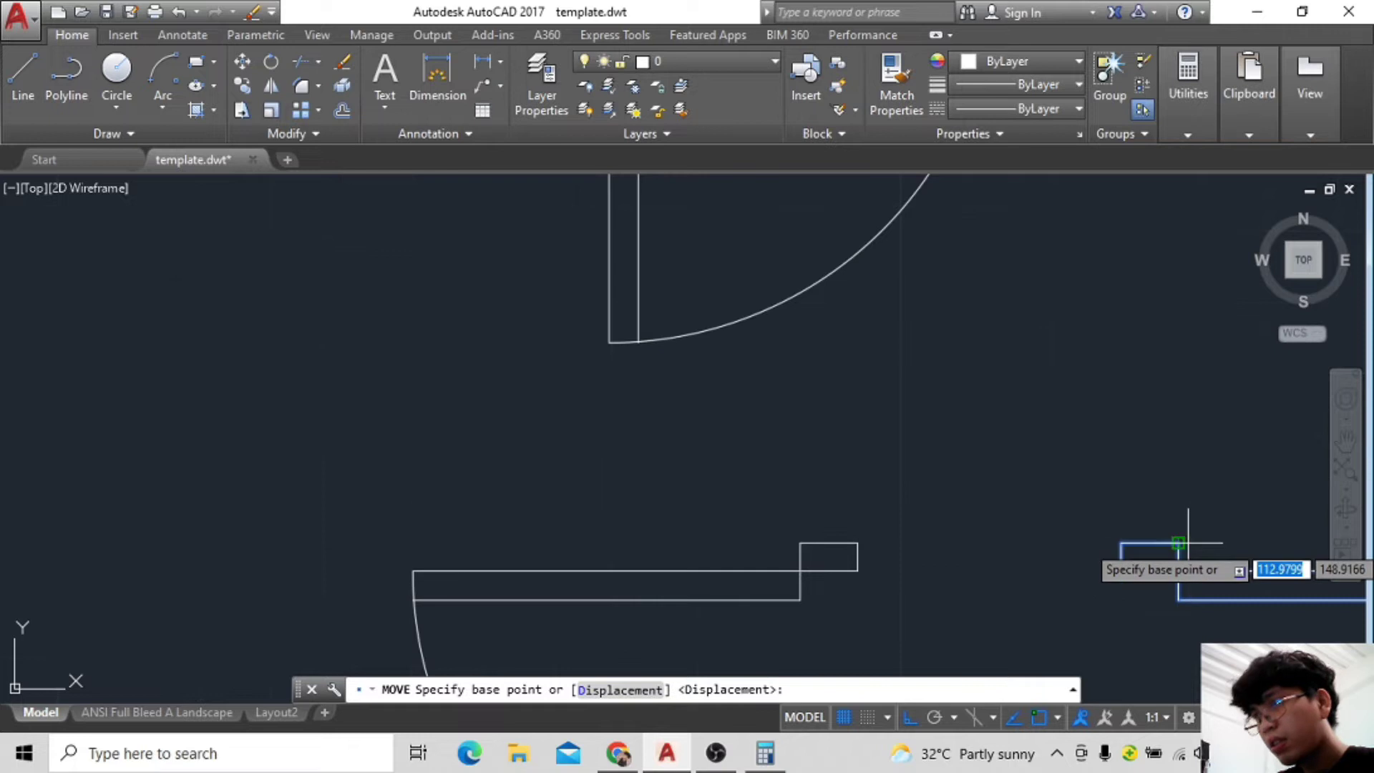
pyautogui.click(1190, 528)
pyautogui.scroll(-2, 724, 571)
pyautogui.moveTo(1104, 436); pyautogui.dragTo(833, 361, button='middle')
pyautogui.scroll(3, 844, 403)
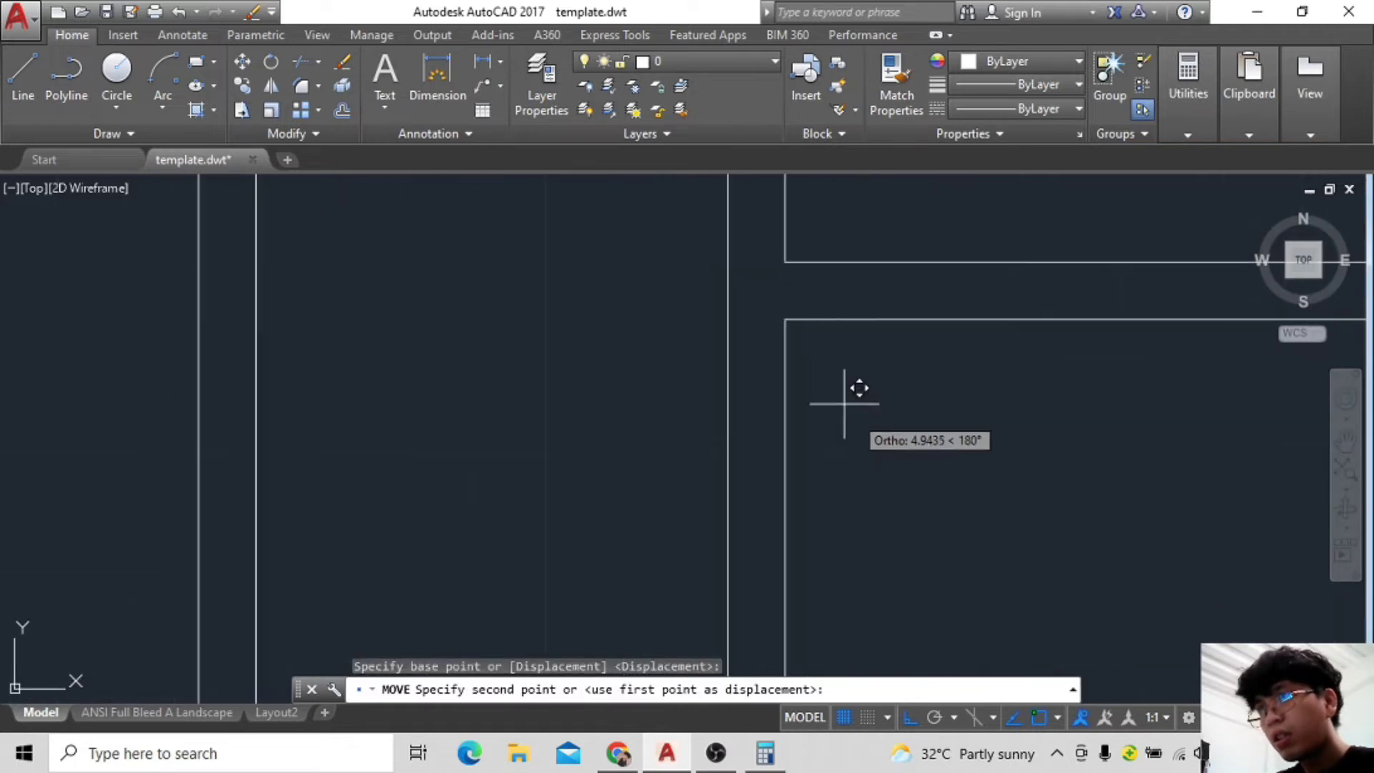
pyautogui.scroll(-2, 823, 337)
pyautogui.scroll(-3, 917, 522)
pyautogui.click(1058, 482)
# Select the placed door's arc with a selection window.
pyautogui.moveTo(1016, 391)
pyautogui.mouseDown(button='middle')
pyautogui.moveTo(921, 491)
pyautogui.moveTo(822, 414)
pyautogui.mouseUp(button='middle')
pyautogui.click(773, 414)
pyautogui.scroll(3, 930, 377)
pyautogui.scroll(-3, 930, 376)
pyautogui.click(1128, 551)
pyautogui.scroll(-3, 806, 417)
pyautogui.scroll(-1, 823, 506)
pyautogui.press('Escape')
pyautogui.scroll(2, 895, 352)
pyautogui.click(803, 425)
pyautogui.click(807, 461)
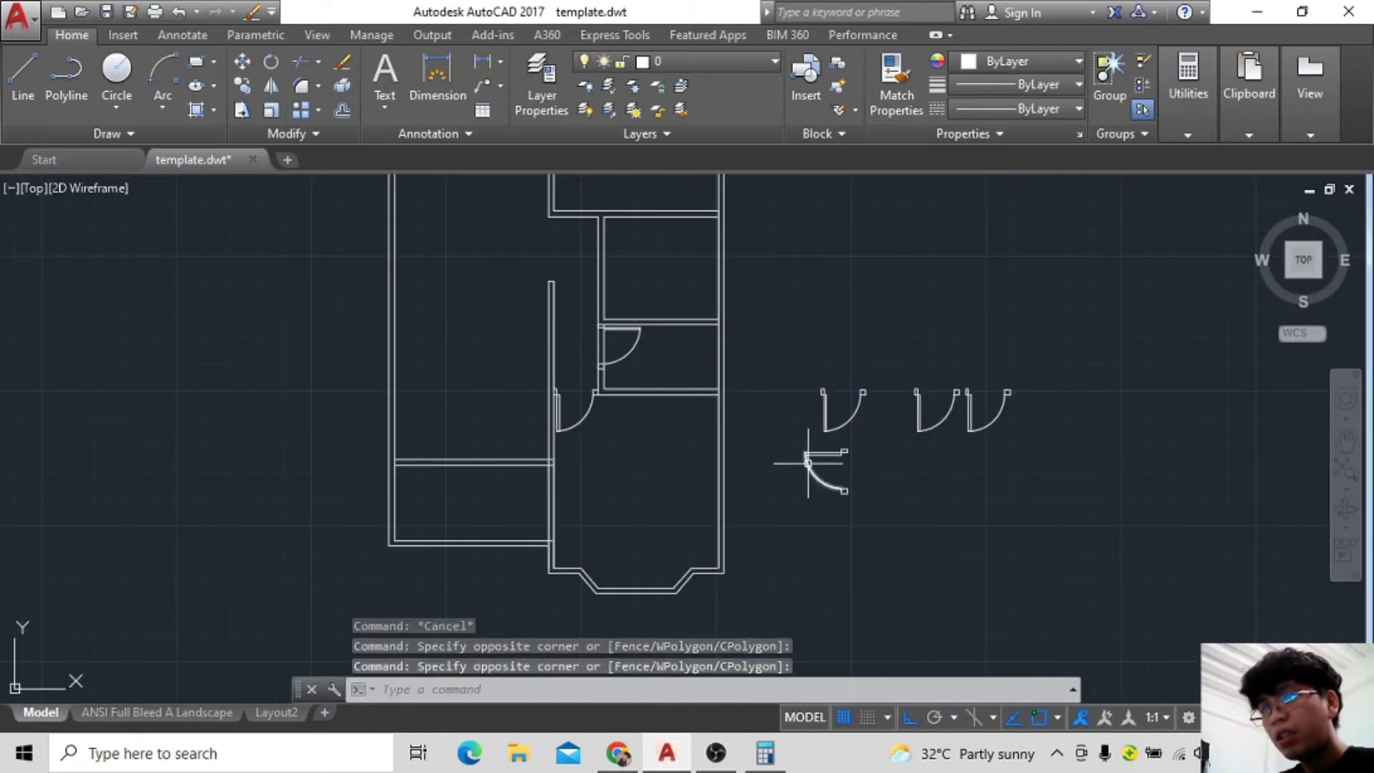
# Mirror the placed door, keeping the original, to form a double door.
pyautogui.click(269, 83)
pyautogui.click(849, 491)
pyautogui.click(852, 544)
pyautogui.click(888, 577)
pyautogui.scroll(5, 902, 501)
pyautogui.click(1071, 547)
pyautogui.click(1059, 388)
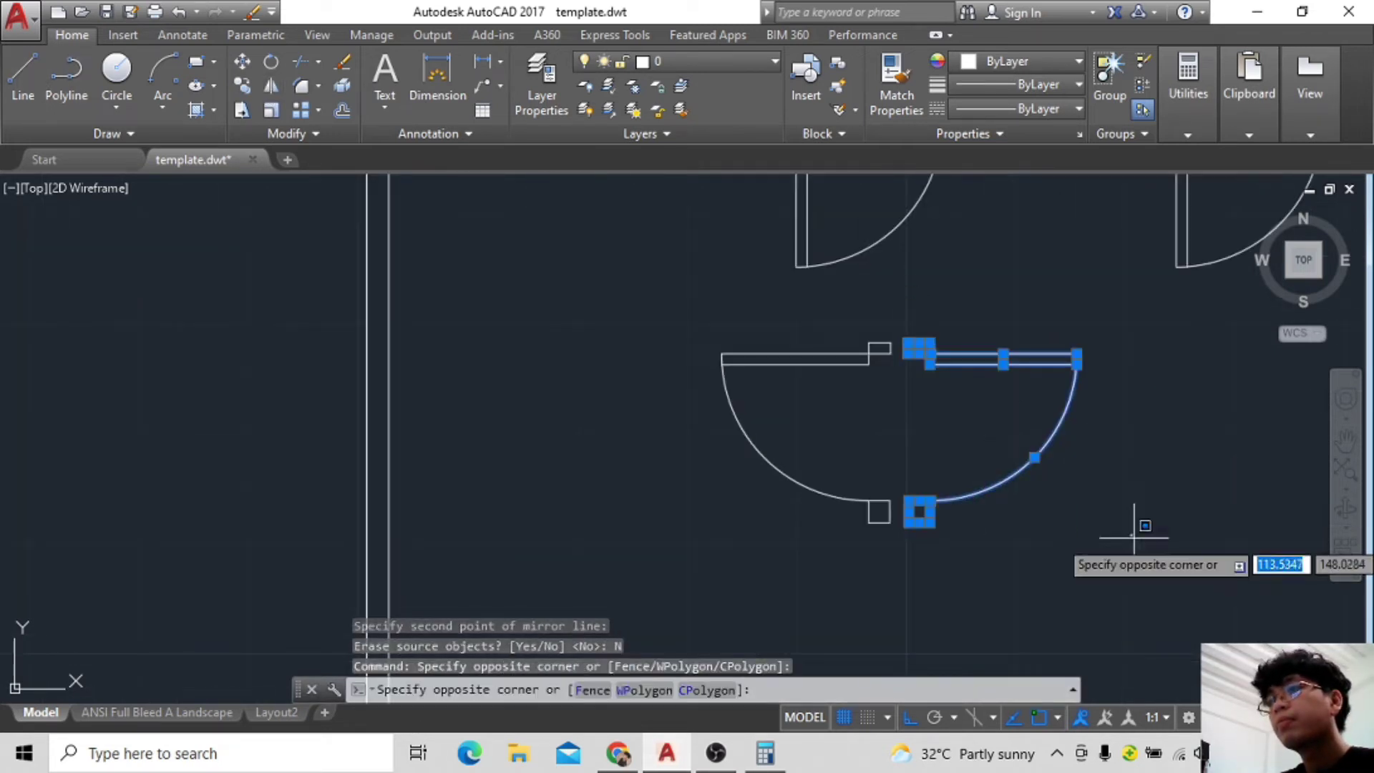
pyautogui.scroll(-3, 1135, 535)
pyautogui.press('Escape')
# Move one half of the double door to its new spot.
pyautogui.click(242, 61)
pyautogui.scroll(-2, 630, 353)
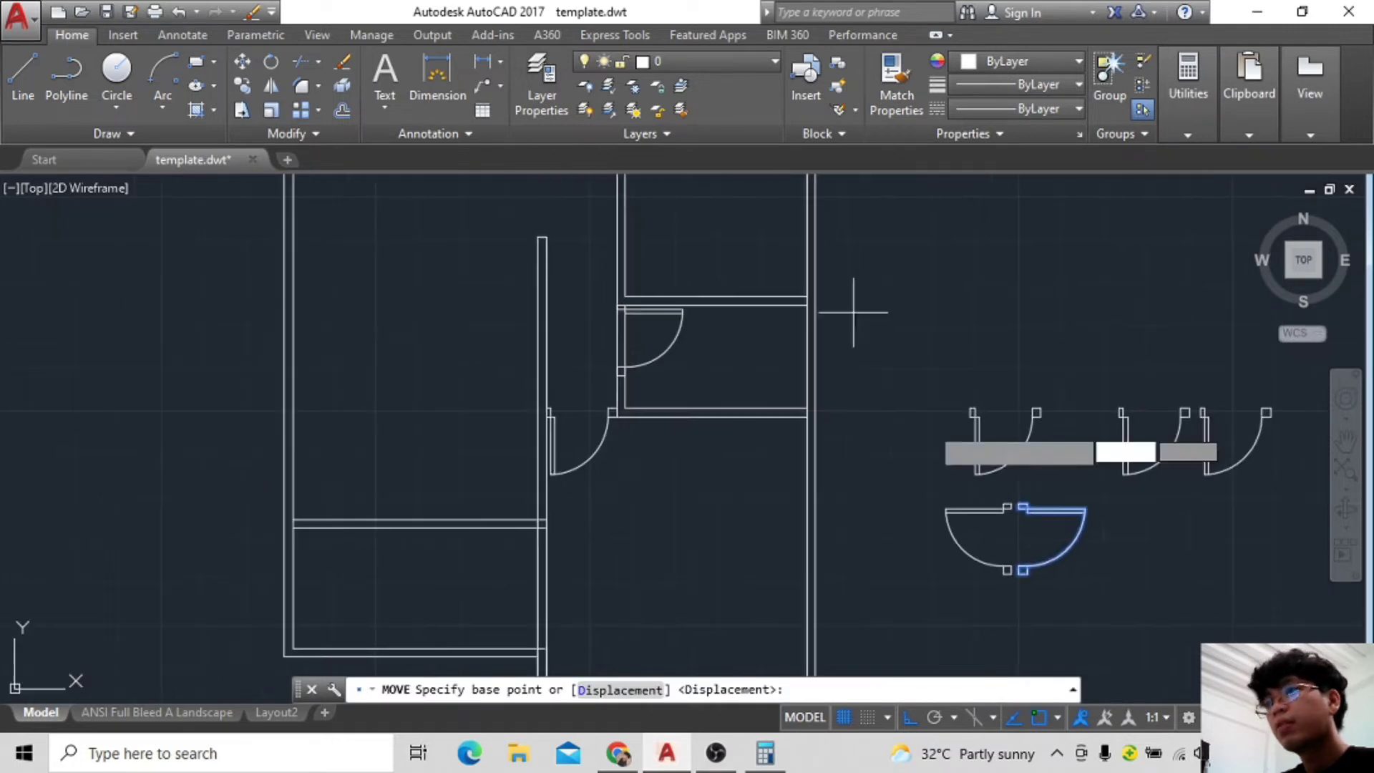
pyautogui.scroll(3, 1038, 465)
pyautogui.click(1067, 485)
pyautogui.scroll(-3, 1073, 501)
pyautogui.scroll(3, 895, 429)
pyautogui.scroll(-2, 859, 393)
pyautogui.scroll(-2, 960, 460)
pyautogui.click(1025, 403)
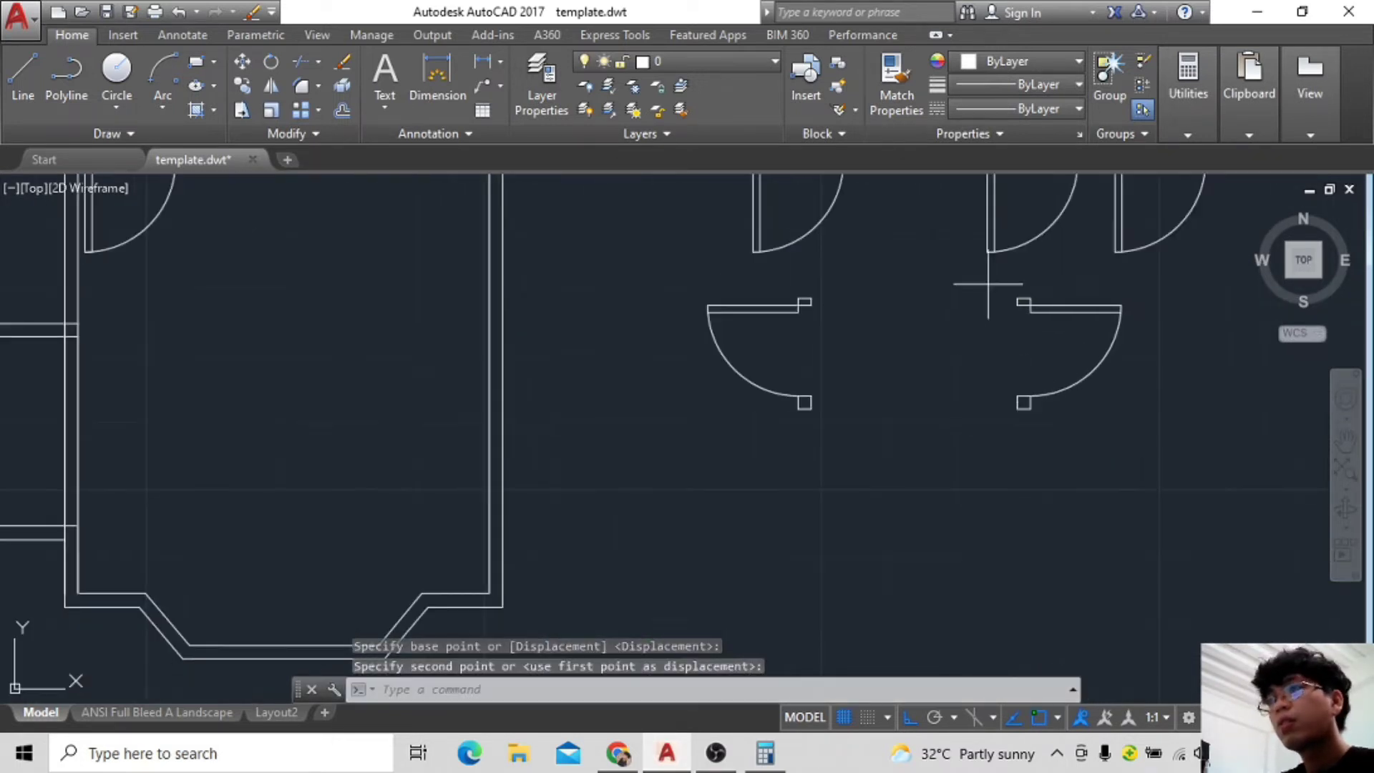
# Begin moving the turned door by picking its base point.
pyautogui.click(243, 70)
pyautogui.scroll(3, 1031, 300)
pyautogui.click(1012, 300)
pyautogui.scroll(-3, 782, 408)
pyautogui.scroll(3, 948, 604)
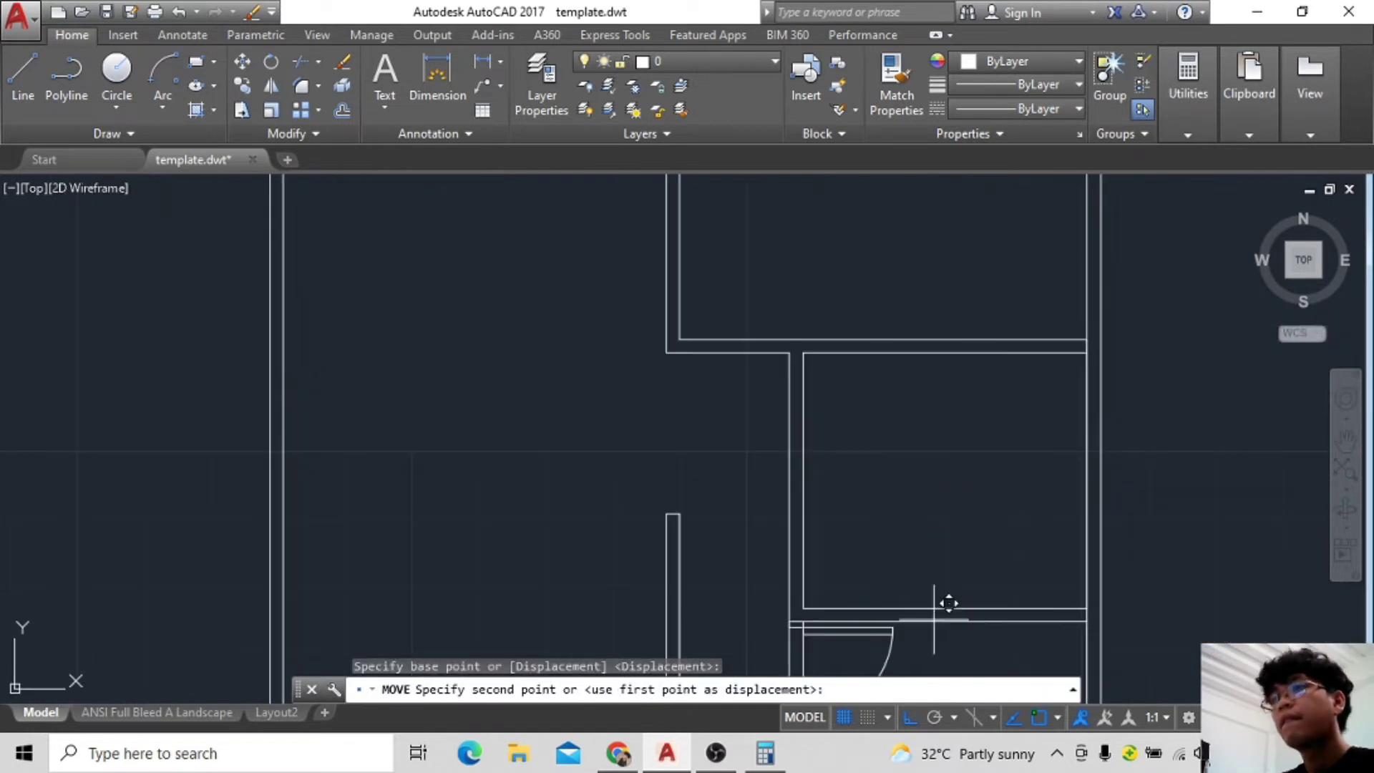
pyautogui.scroll(4, 814, 334)
# Drop the door into the wall gap.
pyautogui.click(800, 270)
pyautogui.scroll(-2, 930, 439)
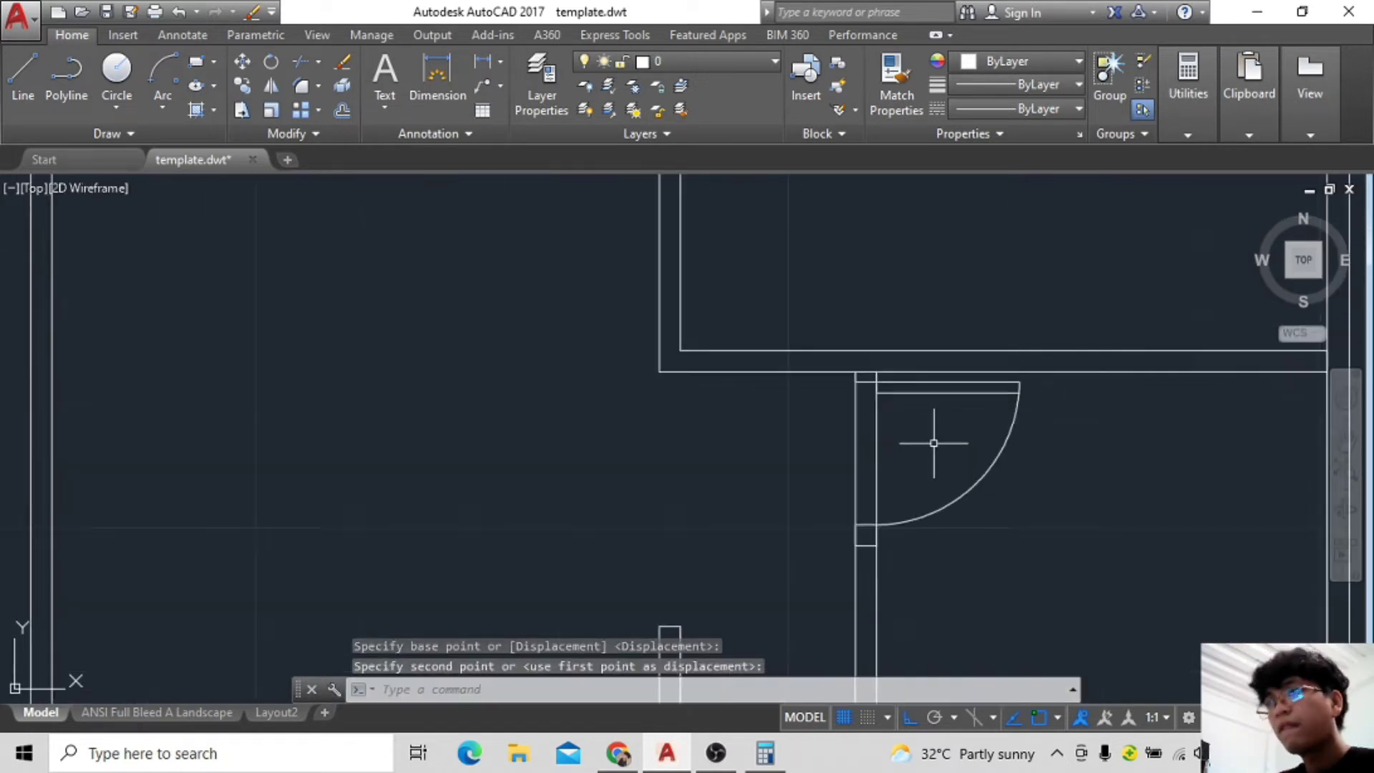
pyautogui.scroll(-1, 930, 438)
pyautogui.scroll(-2, 1080, 466)
pyautogui.scroll(2, 936, 336)
# Try rotating the right-hand door with RO, then undo the rotation.
pyautogui.click(935, 337)
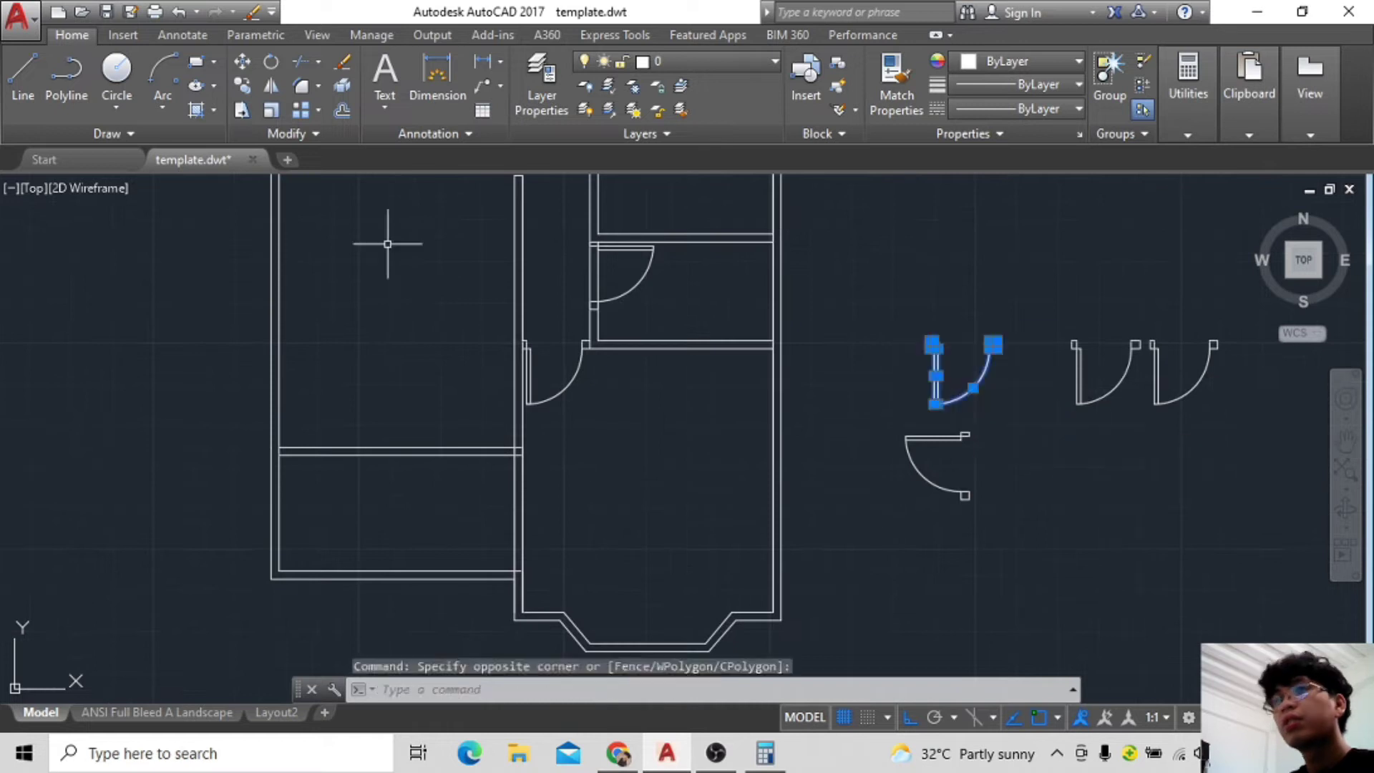
pyautogui.write('ro')
pyautogui.press('Return')
pyautogui.click(754, 363)
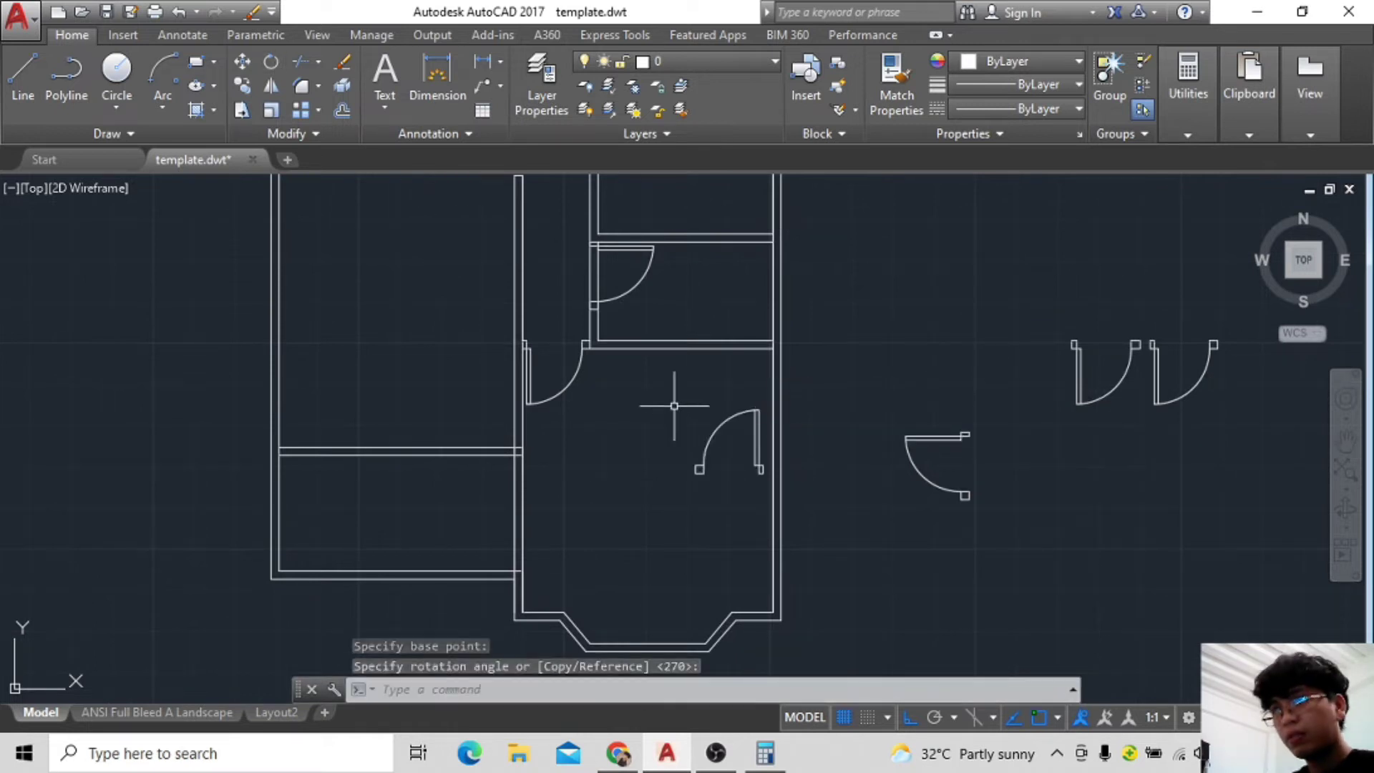
pyautogui.click(921, 384)
pyautogui.hotkey('ctrl', 'z')
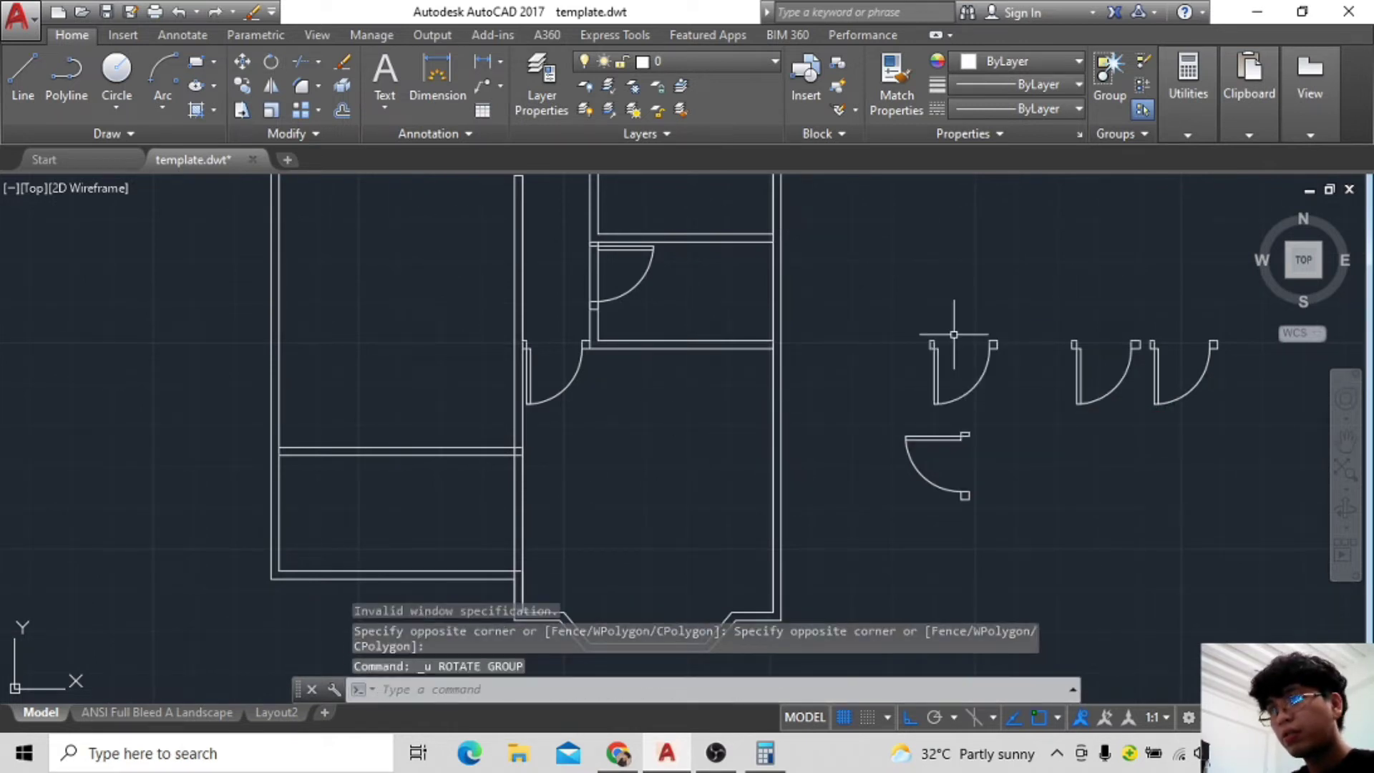
# Mirror the right-hand door and delete the extra right-hand door copies.
pyautogui.click(962, 386)
pyautogui.scroll(-1, 962, 386)
pyautogui.scroll(1, 787, 357)
pyautogui.click(271, 85)
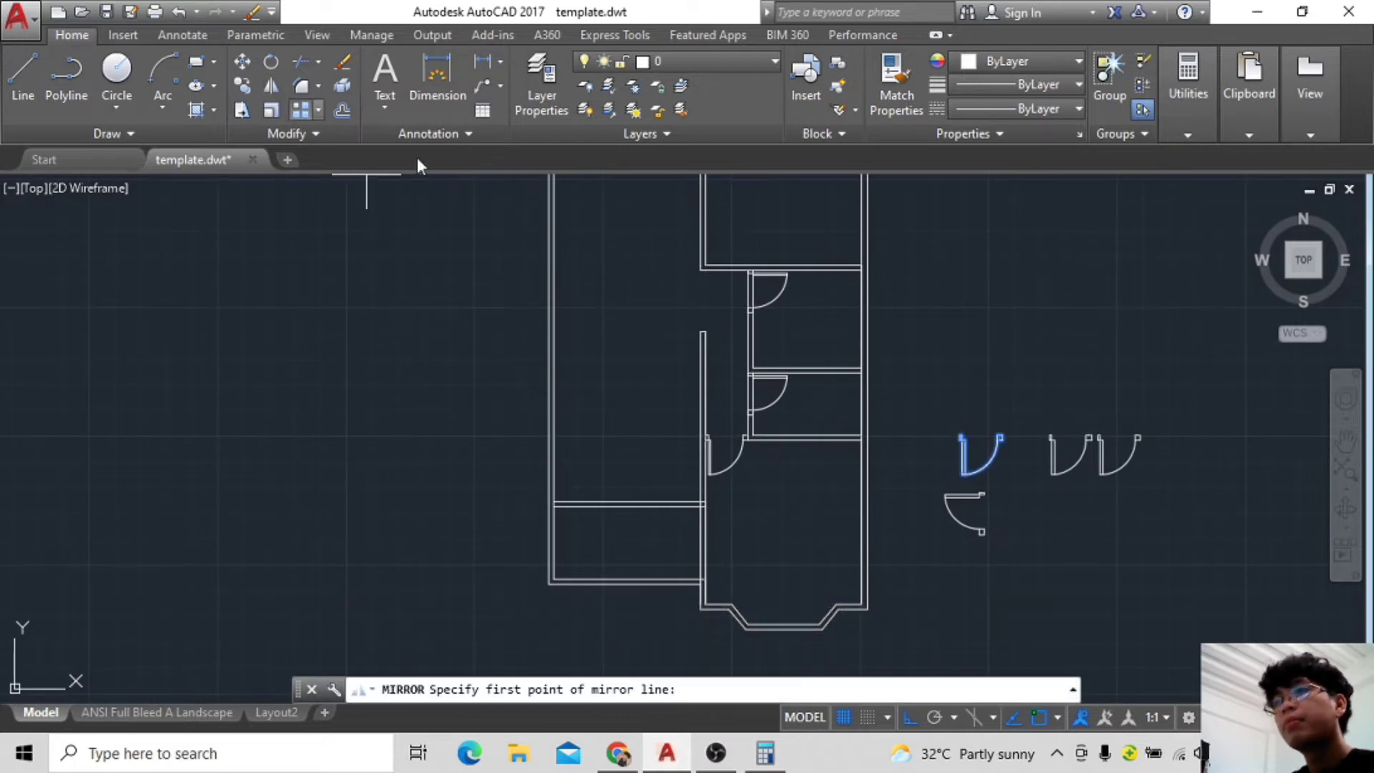
pyautogui.click(982, 531)
pyautogui.press('Return')
pyautogui.moveTo(1037, 393); pyautogui.dragTo(1171, 506)
pyautogui.press('Delete')
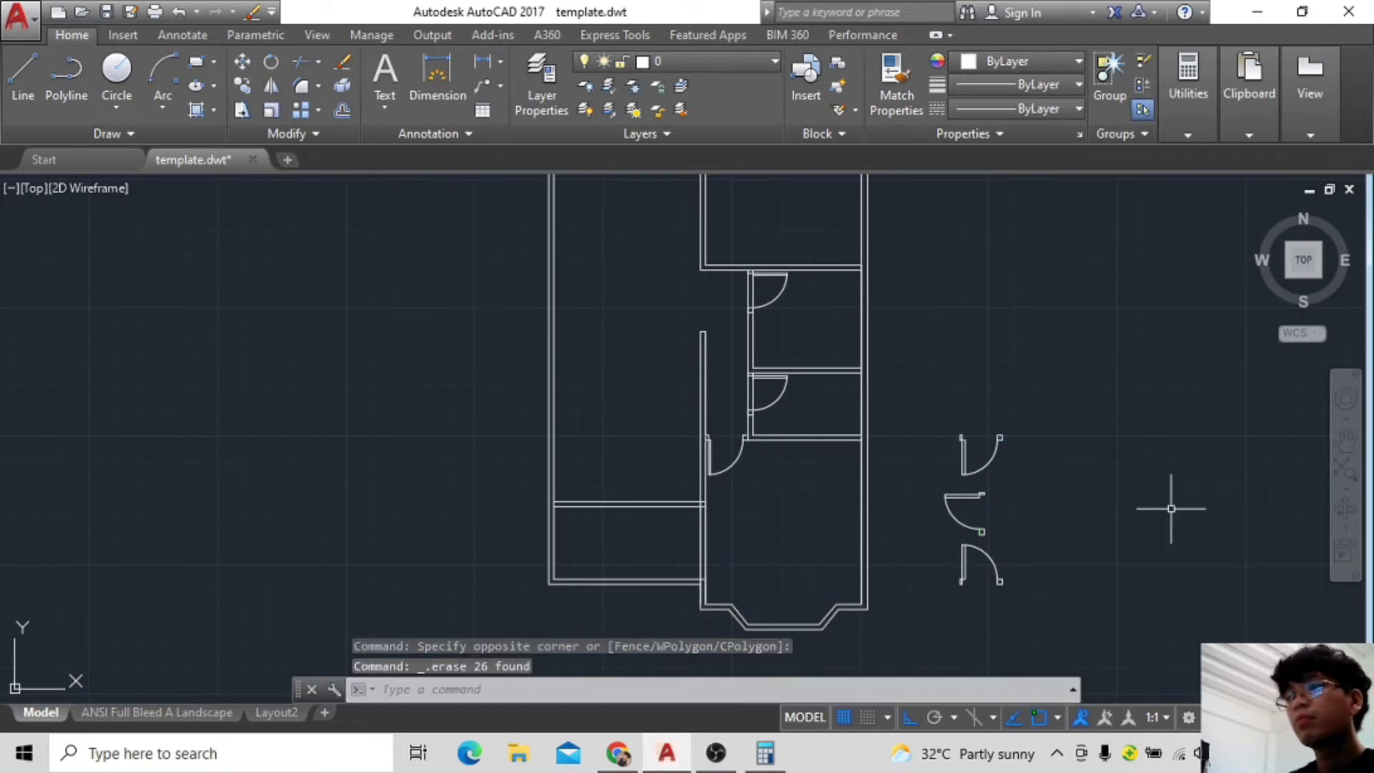
# Copy the lower door up into the upper part of the plan.
pyautogui.moveTo(946, 538); pyautogui.dragTo(1013, 588)
pyautogui.write('co')
pyautogui.press('Return')
pyautogui.click(920, 597)
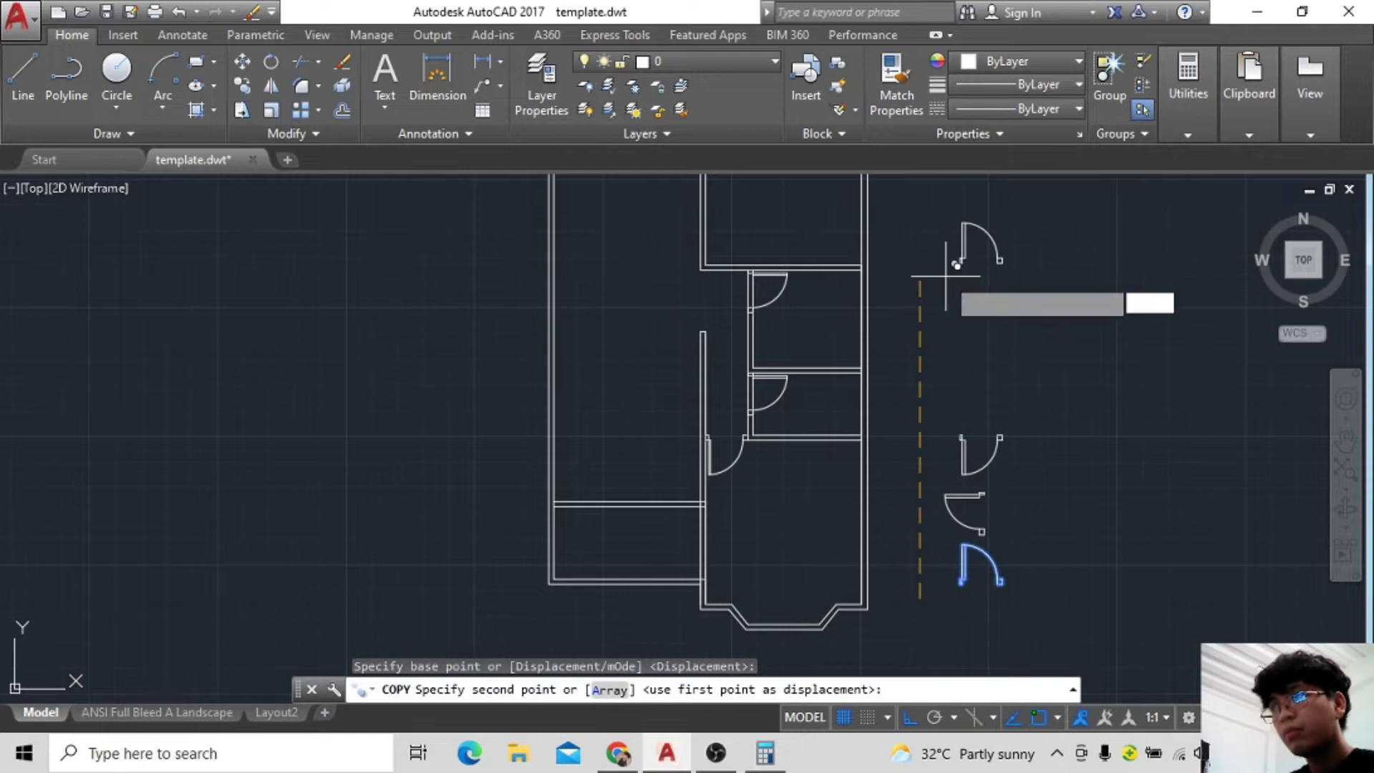
pyautogui.click(946, 276)
pyautogui.press('Return')
# Move the copied door toward the top room's wall opening.
pyautogui.scroll(2, 955, 307)
pyautogui.scroll(1, 924, 356)
pyautogui.scroll(2, 727, 297)
pyautogui.moveTo(1080, 242); pyautogui.dragTo(1276, 407)
pyautogui.write('m')
pyautogui.press('Return')
pyautogui.scroll(3, 1145, 330)
pyautogui.click(1163, 343)
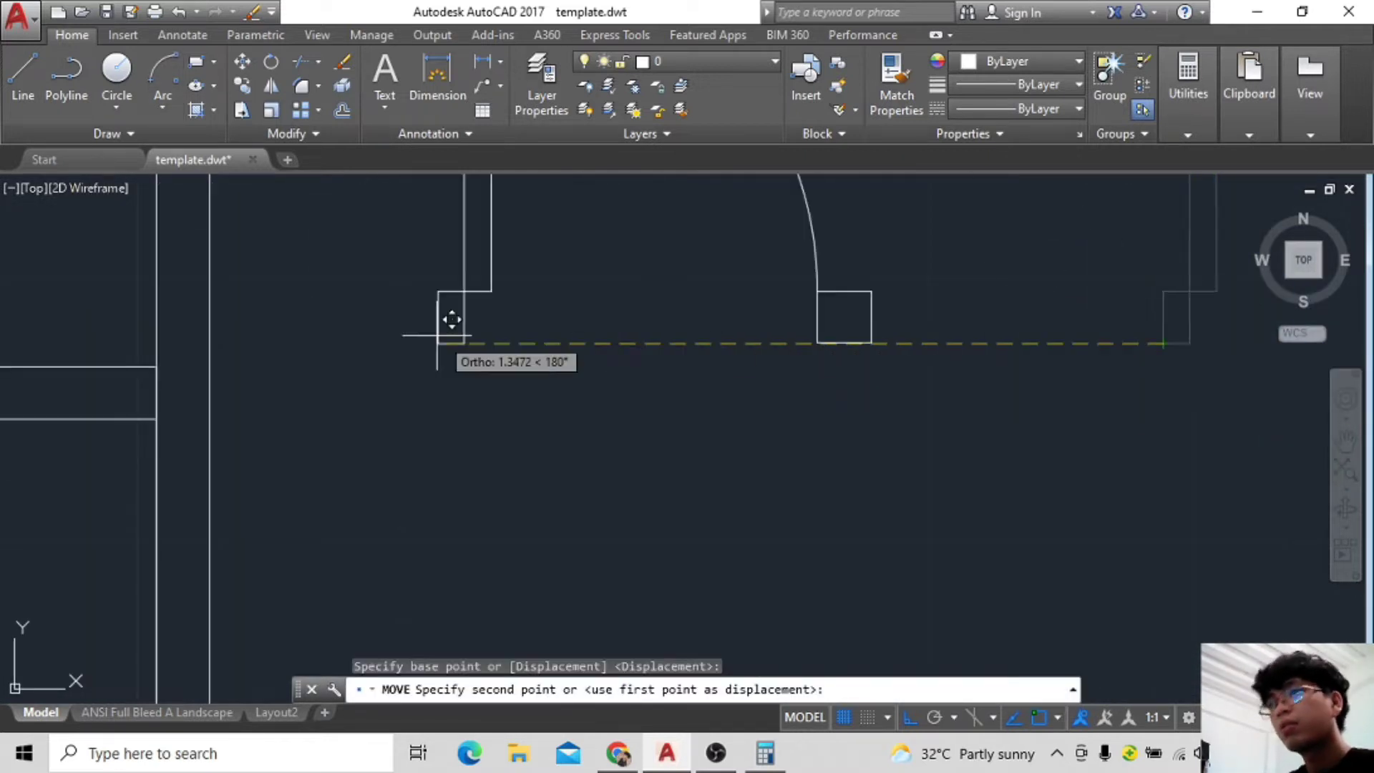
pyautogui.moveTo(451, 319); pyautogui.dragTo(1196, 353, button='middle')
pyautogui.scroll(-2, 997, 389)
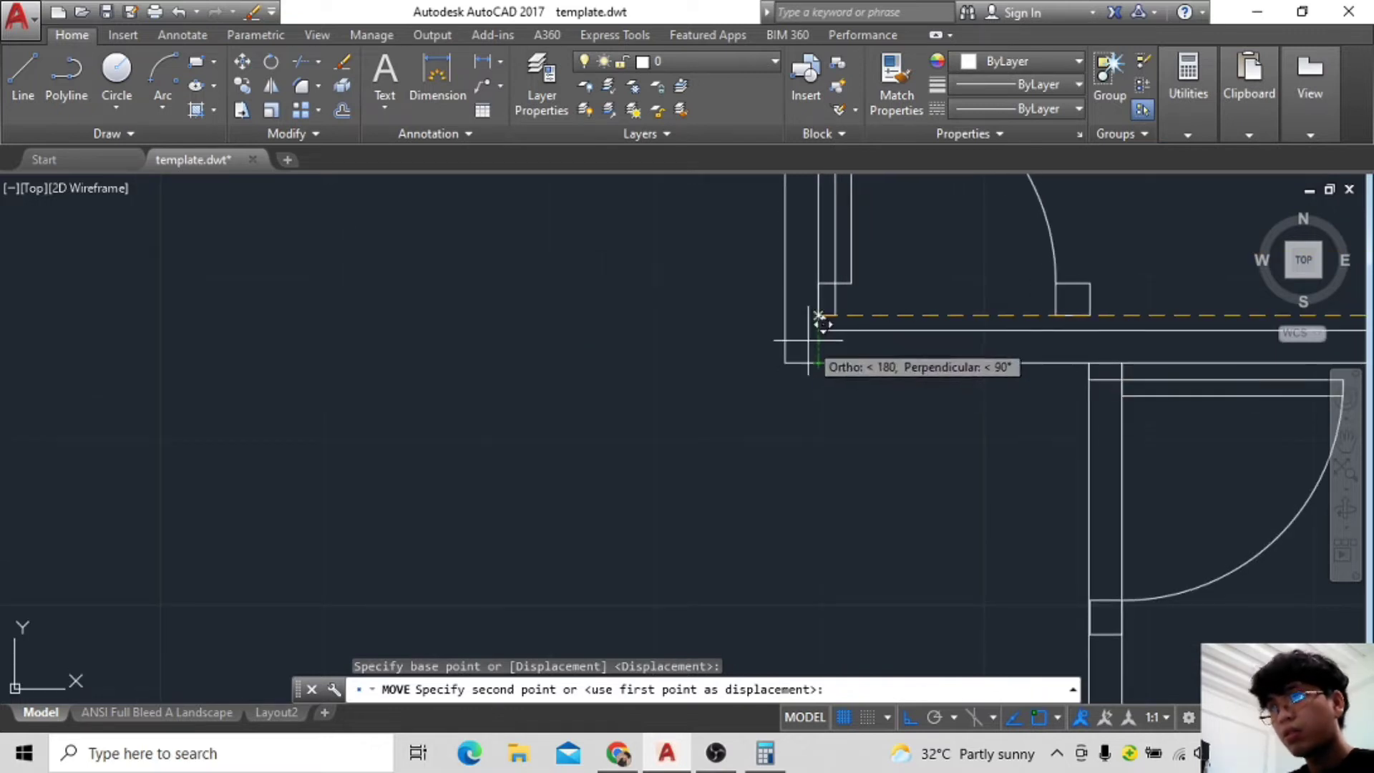
pyautogui.scroll(-2, 917, 315)
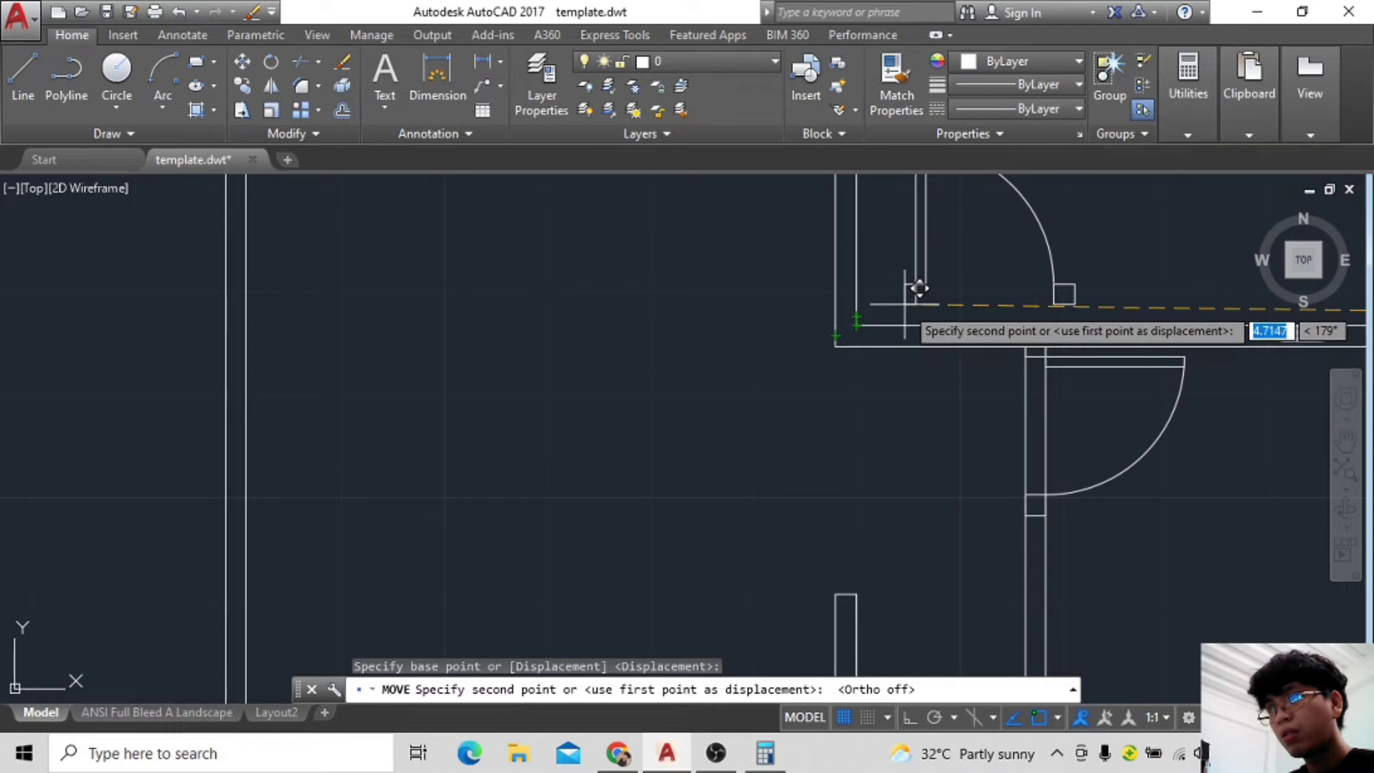
pyautogui.click(923, 287)
# Reposition the door so its corner sits in the doorway corner.
pyautogui.click(847, 184)
pyautogui.click(1081, 362)
pyautogui.press('space')
pyautogui.click(870, 358)
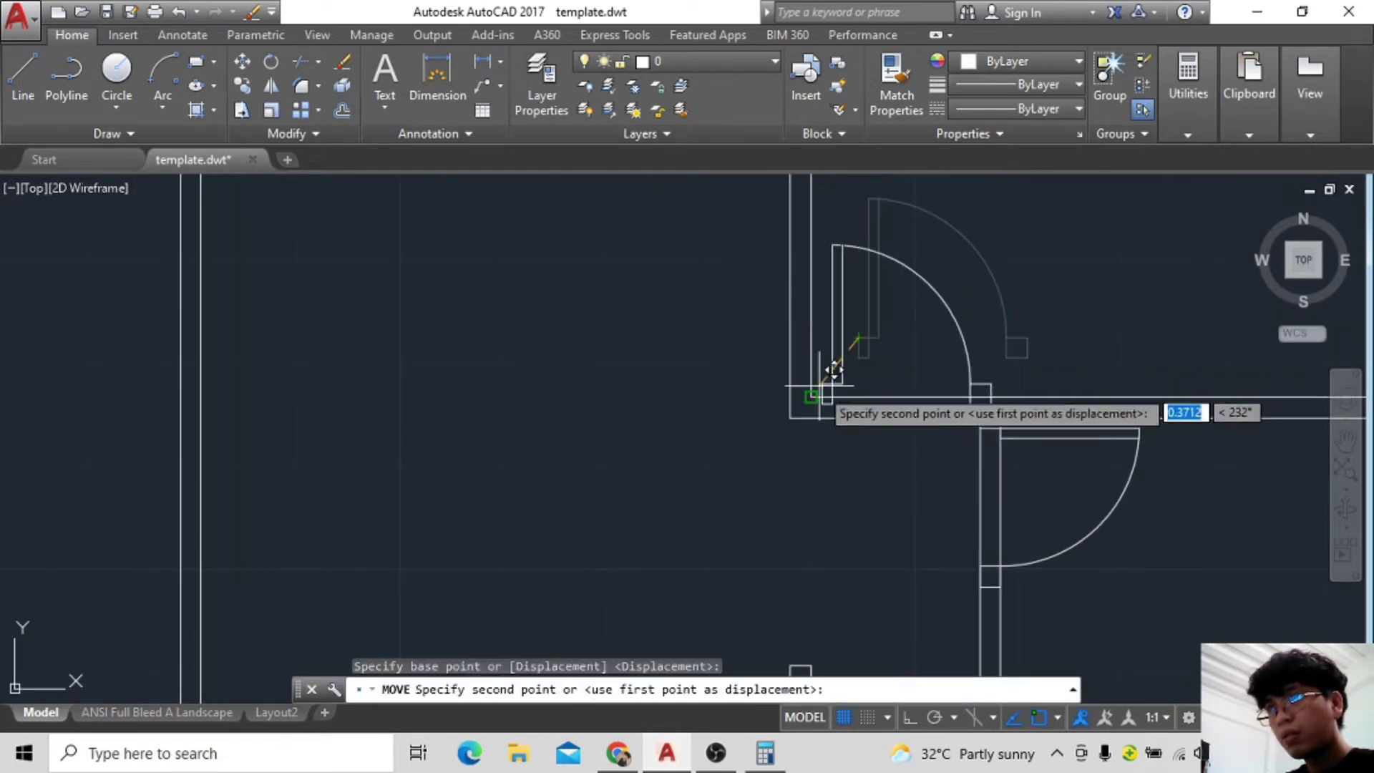
pyautogui.click(814, 393)
pyautogui.scroll(-2, 890, 491)
pyautogui.scroll(3, 891, 383)
pyautogui.scroll(-1, 891, 383)
pyautogui.scroll(-2, 868, 451)
pyautogui.scroll(-1, 938, 408)
pyautogui.scroll(-1, 963, 552)
# Start a line at the room's wall corner, then cancel it.
pyautogui.moveTo(773, 373); pyautogui.dragTo(981, 433, button='middle')
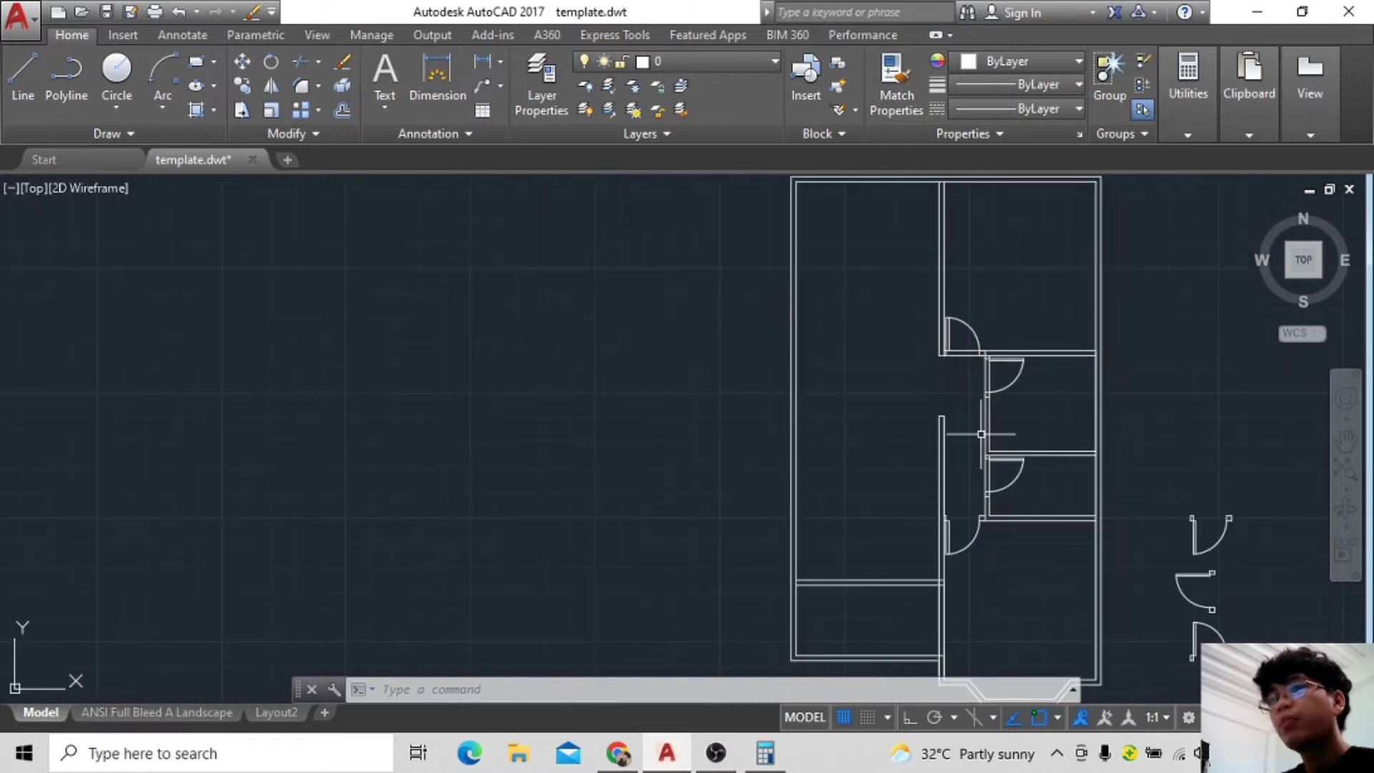
pyautogui.scroll(3, 896, 411)
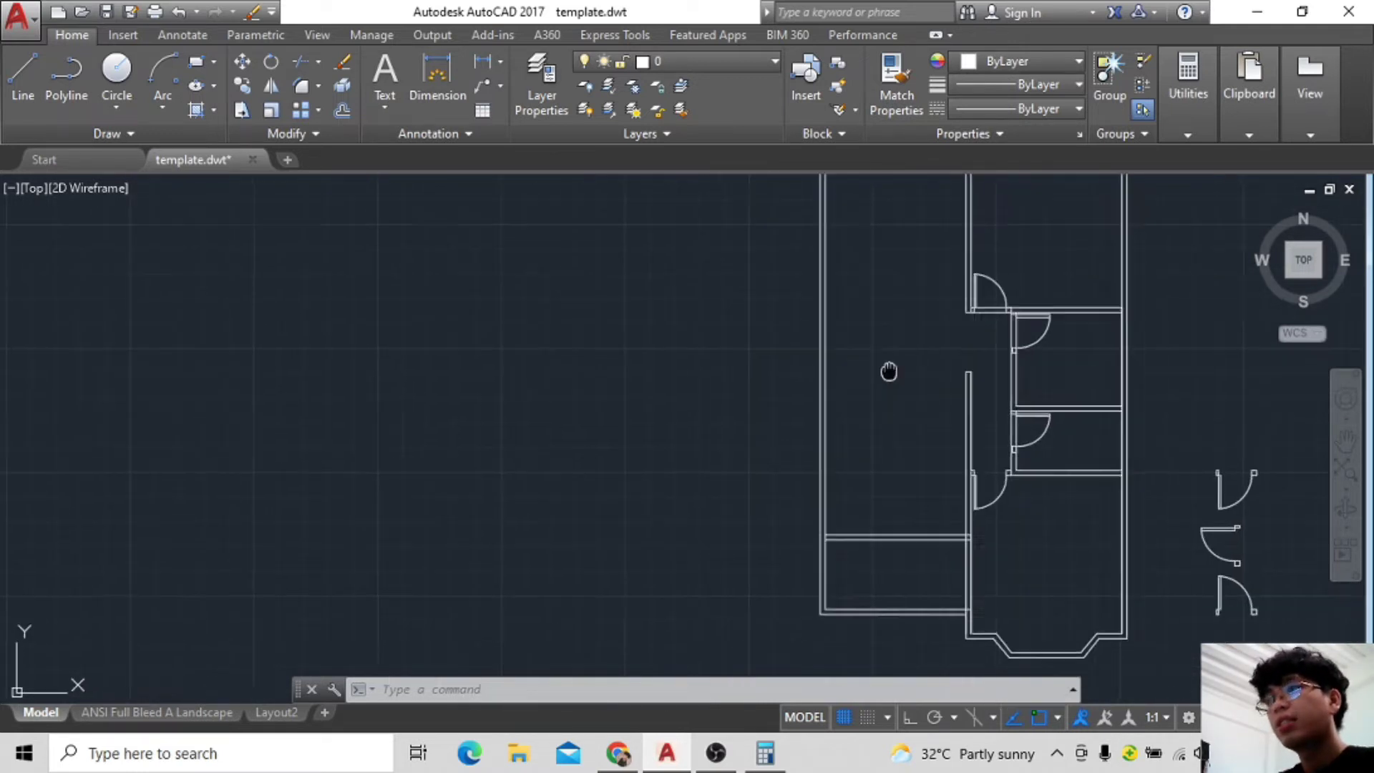
pyautogui.moveTo(886, 371); pyautogui.dragTo(760, 282, button='middle')
pyautogui.scroll(-2, 845, 396)
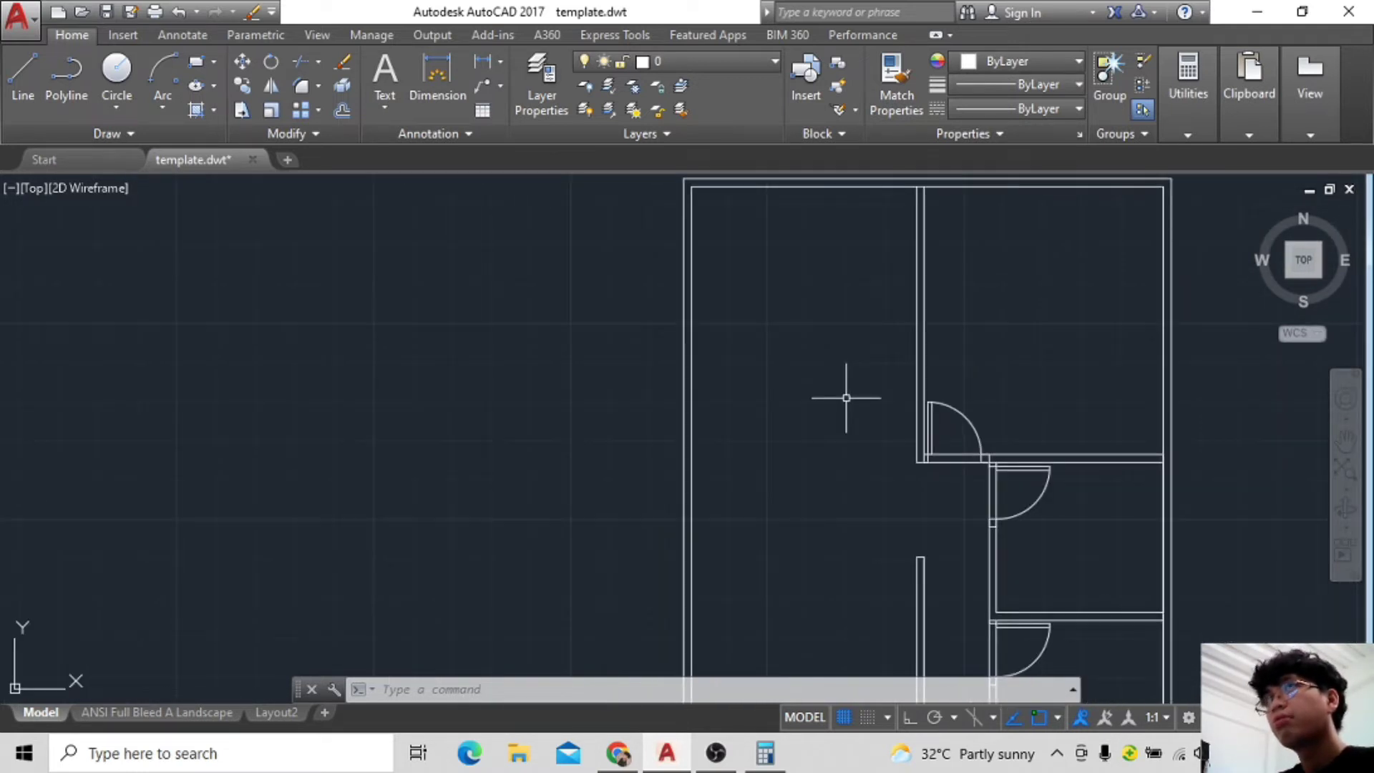
pyautogui.scroll(-2, 821, 451)
pyautogui.scroll(4, 816, 368)
pyautogui.moveTo(815, 439); pyautogui.dragTo(821, 459, button='middle')
pyautogui.write('l')
pyautogui.press('Return')
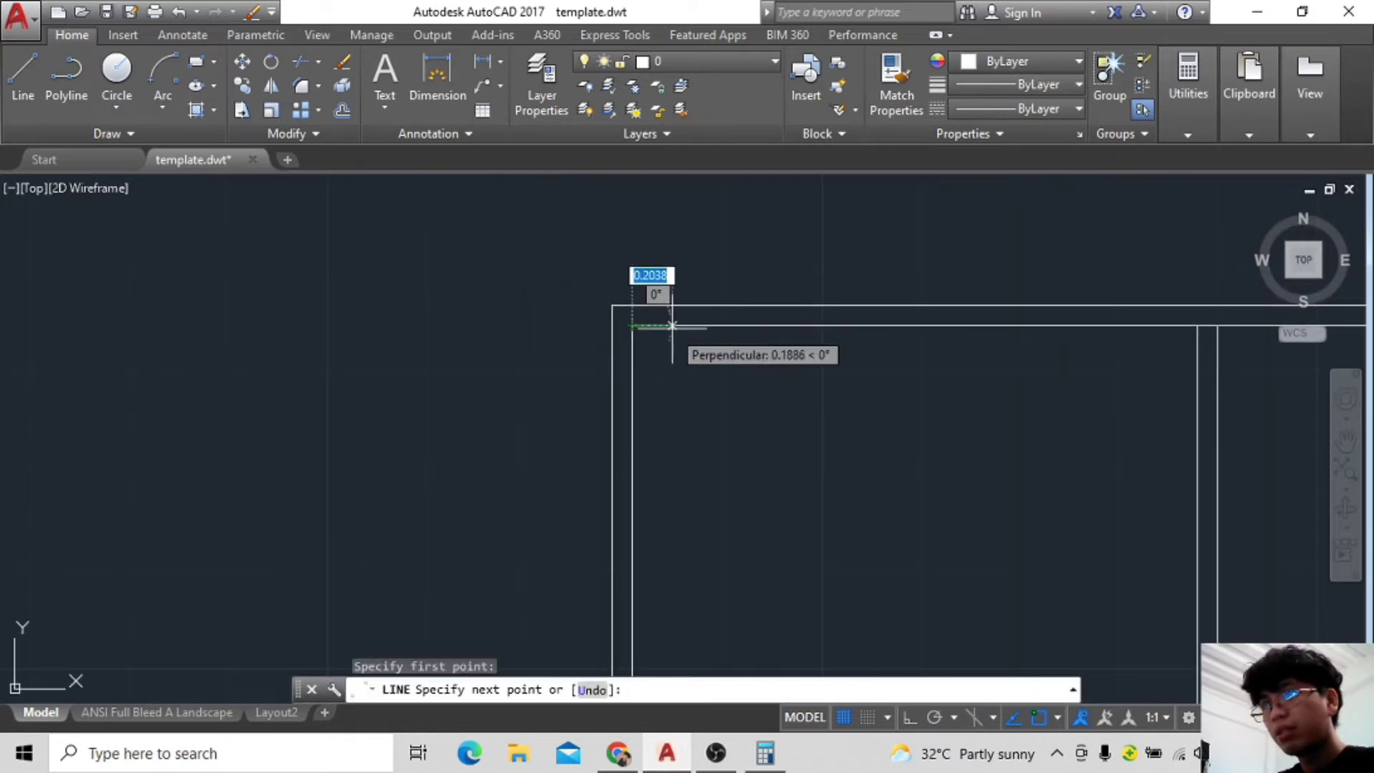
pyautogui.click(758, 357)
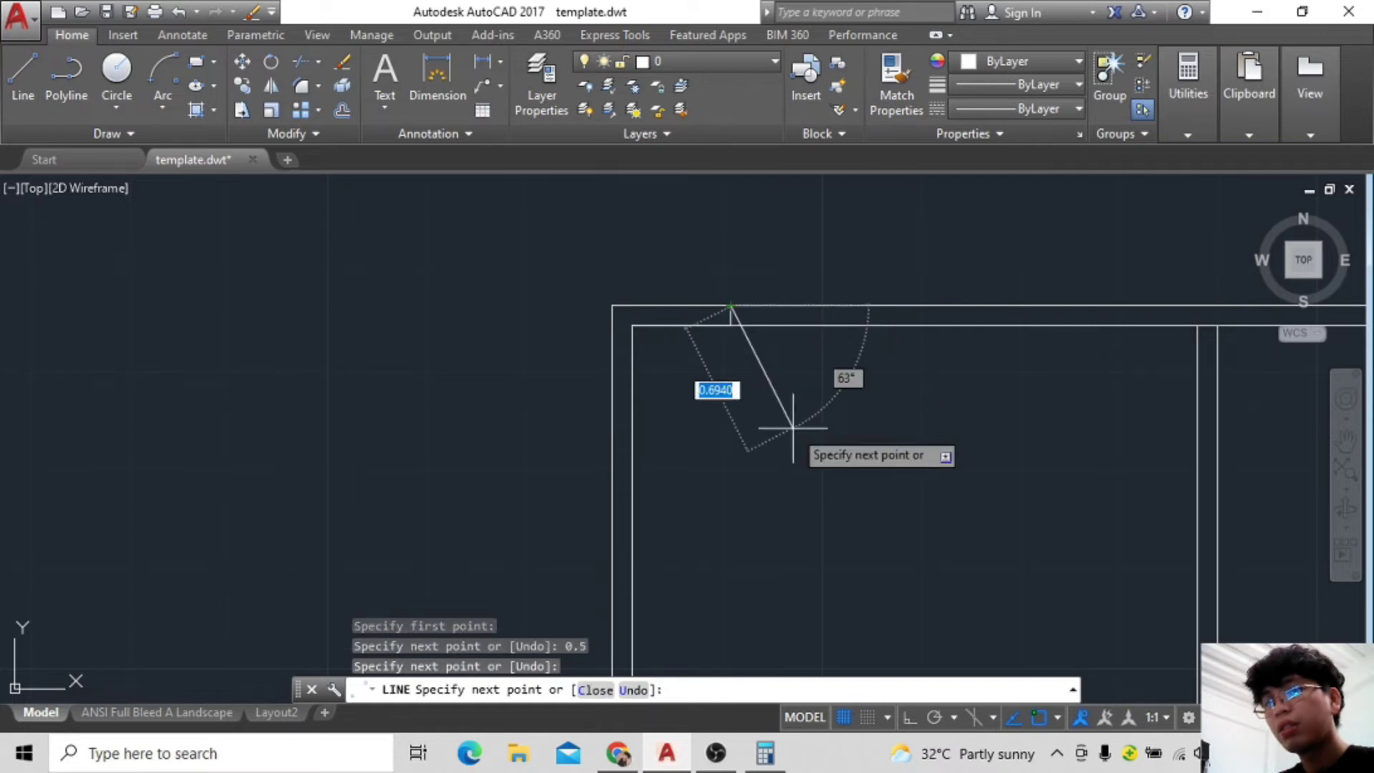
pyautogui.press('Escape')
# Move the small line-and-arc door symbol to the wall corner.
pyautogui.scroll(-3, 883, 390)
pyautogui.moveTo(883, 389); pyautogui.dragTo(1033, 466, button='middle')
pyautogui.moveTo(1030, 475); pyautogui.dragTo(1250, 595)
pyautogui.write('m')
pyautogui.press('Return')
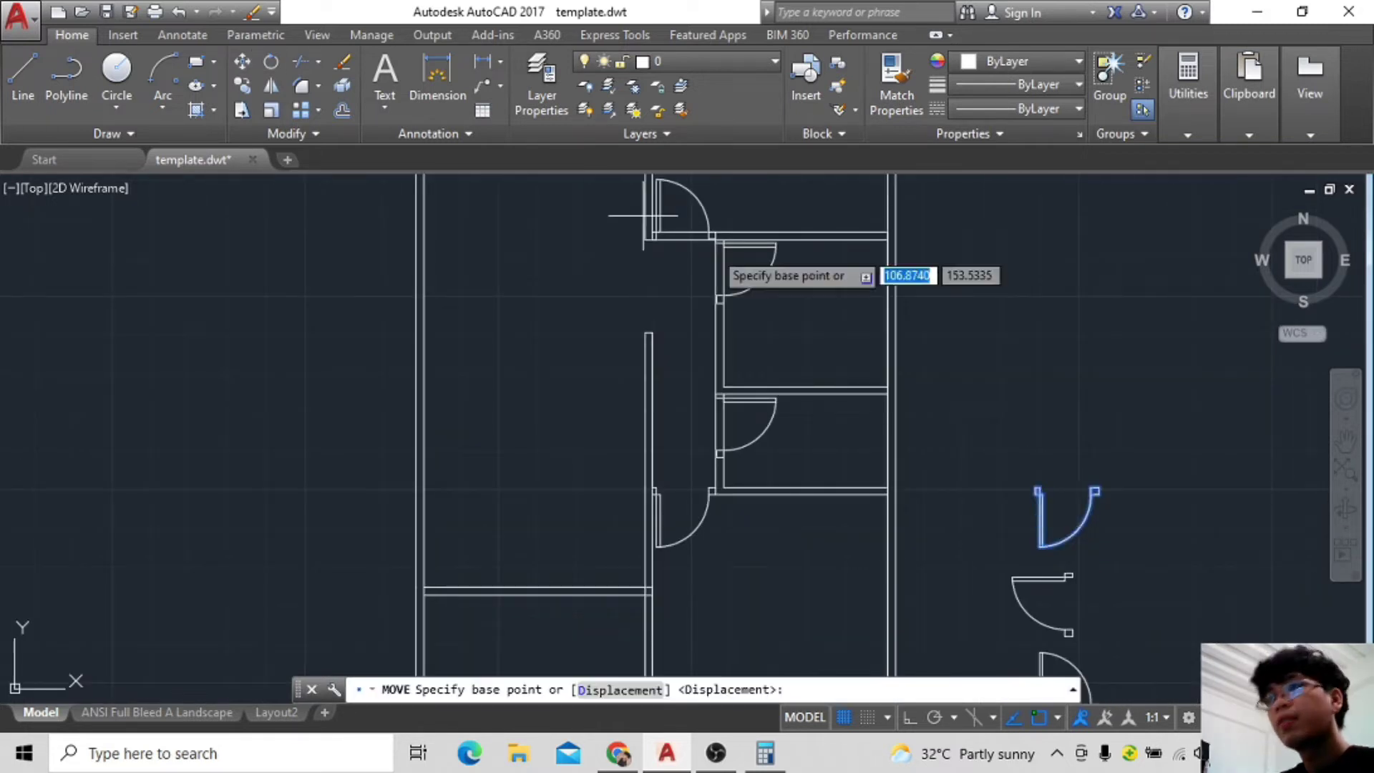
pyautogui.click(1042, 547)
pyautogui.scroll(2, 1123, 515)
pyautogui.scroll(3, 699, 202)
pyautogui.scroll(2, 739, 320)
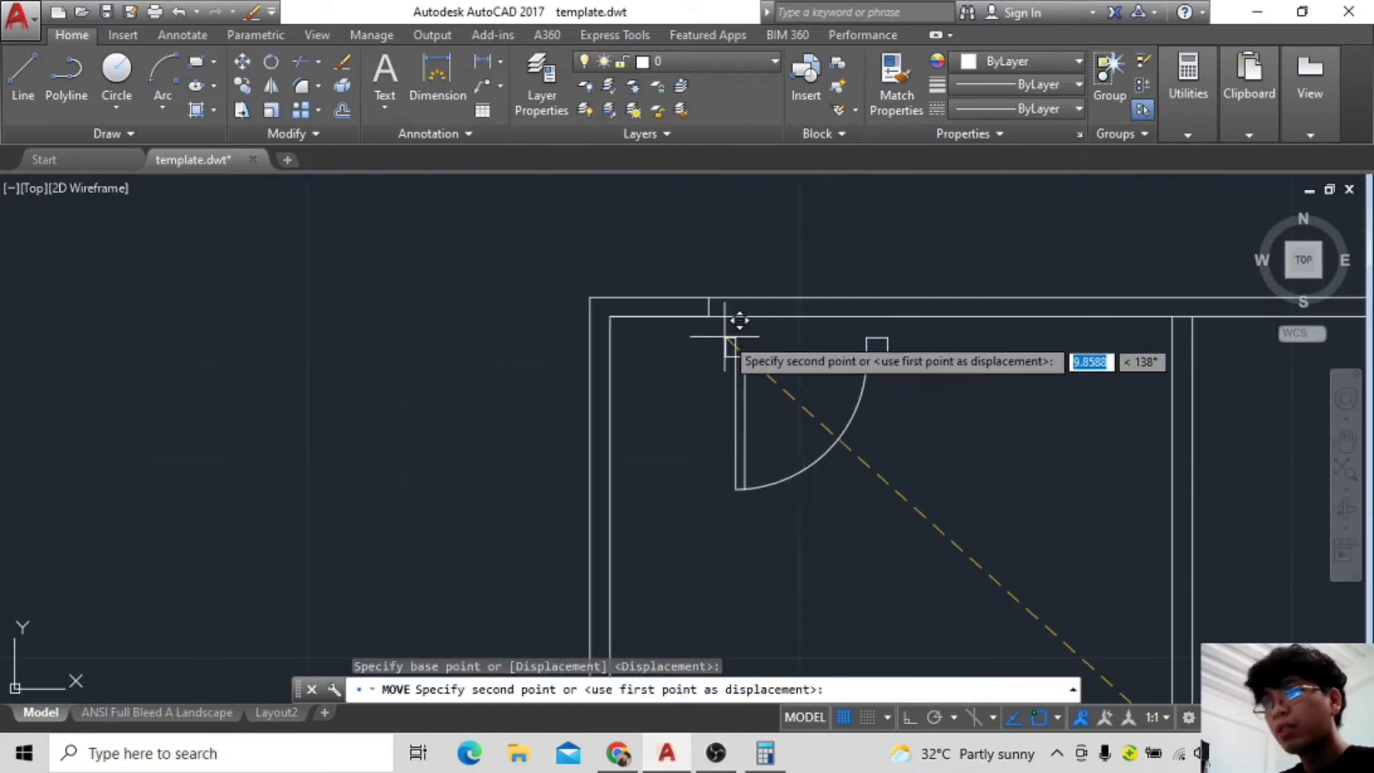
pyautogui.click(715, 285)
# Rotate the other loose door symbol at right so it opens the other way.
pyautogui.scroll(2, 886, 460)
pyautogui.scroll(-3, 895, 393)
pyautogui.scroll(-2, 896, 393)
pyautogui.scroll(-3, 806, 481)
pyautogui.moveTo(806, 481); pyautogui.dragTo(791, 429, button='middle')
pyautogui.moveTo(1188, 400); pyautogui.dragTo(1013, 441)
pyautogui.write('ro')
pyautogui.press('Return')
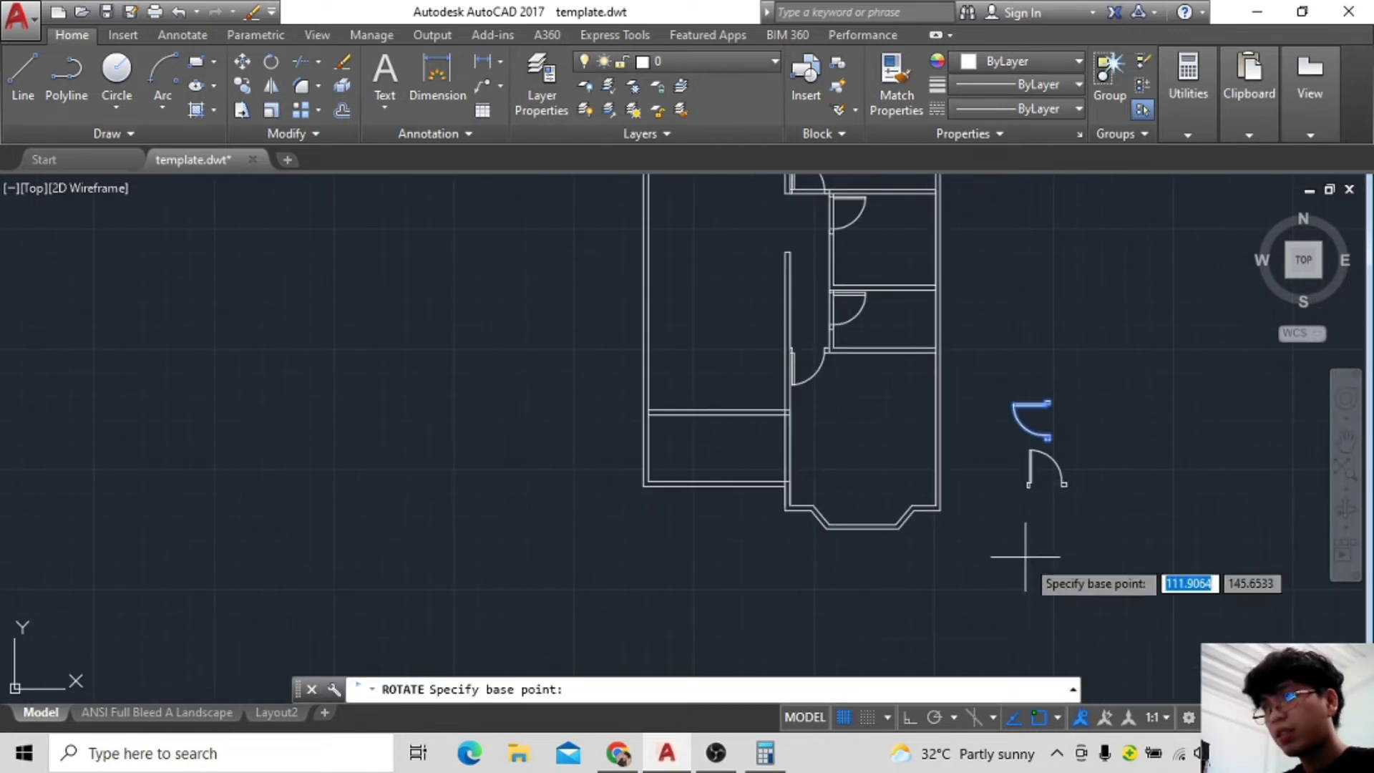
pyautogui.click(1026, 558)
pyautogui.click(1028, 617)
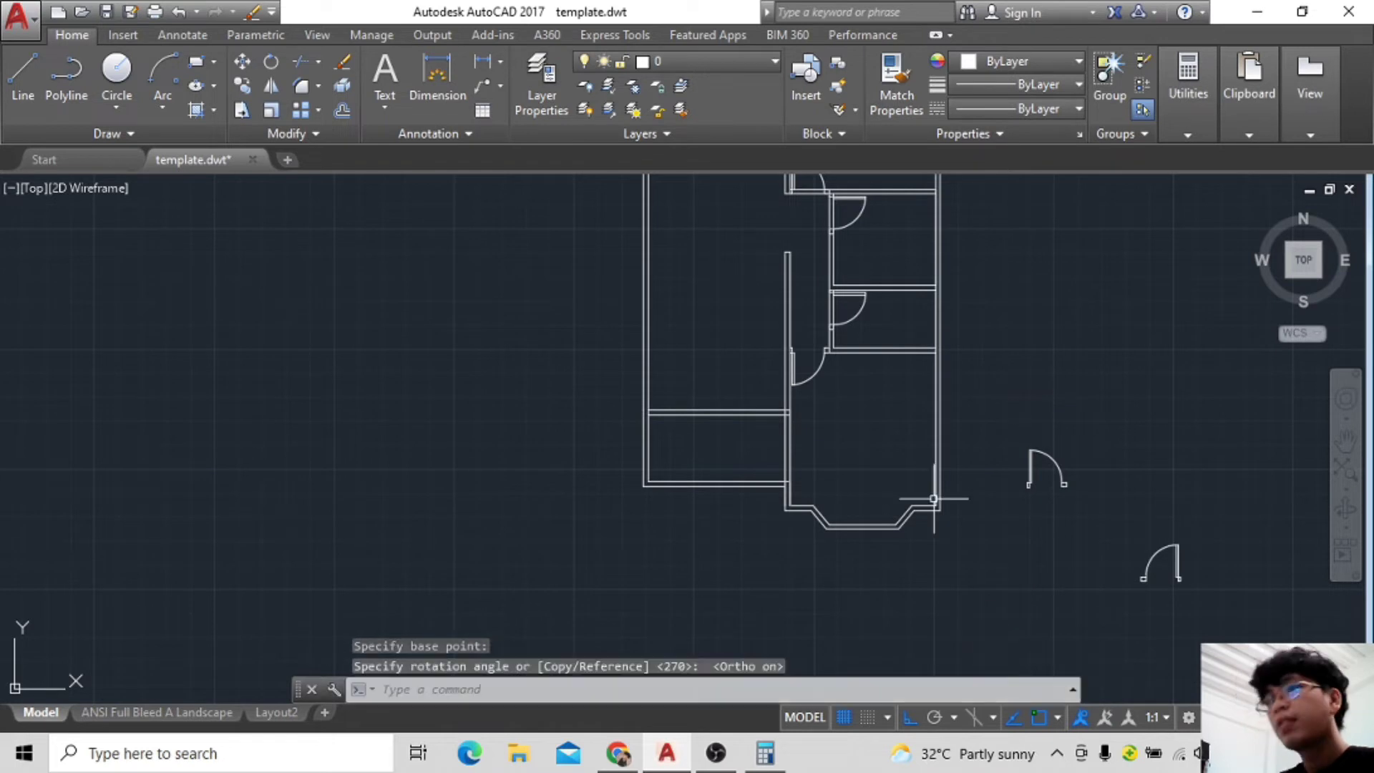
pyautogui.moveTo(935, 491); pyautogui.dragTo(1067, 515, button='middle')
pyautogui.scroll(2, 1152, 371)
pyautogui.scroll(3, 1234, 407)
pyautogui.moveTo(1234, 407)
pyautogui.mouseDown(button='middle')
pyautogui.moveTo(1242, 393)
pyautogui.moveTo(1272, 428)
pyautogui.mouseUp(button='middle')
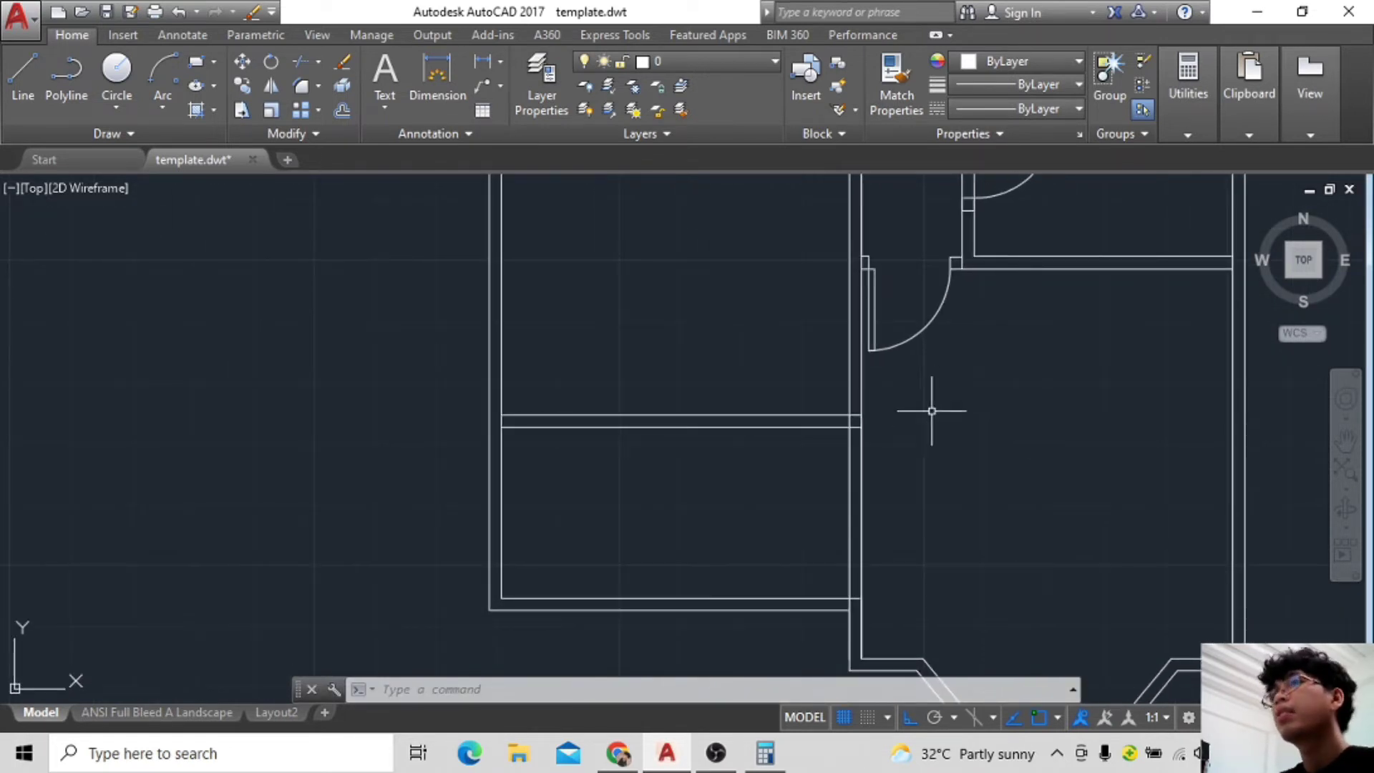
# Draw a jamb line from the wall intersection with segments 0.25, 0.25 and 0.2.
pyautogui.write('l')
pyautogui.press('Return')
pyautogui.scroll(4, 852, 428)
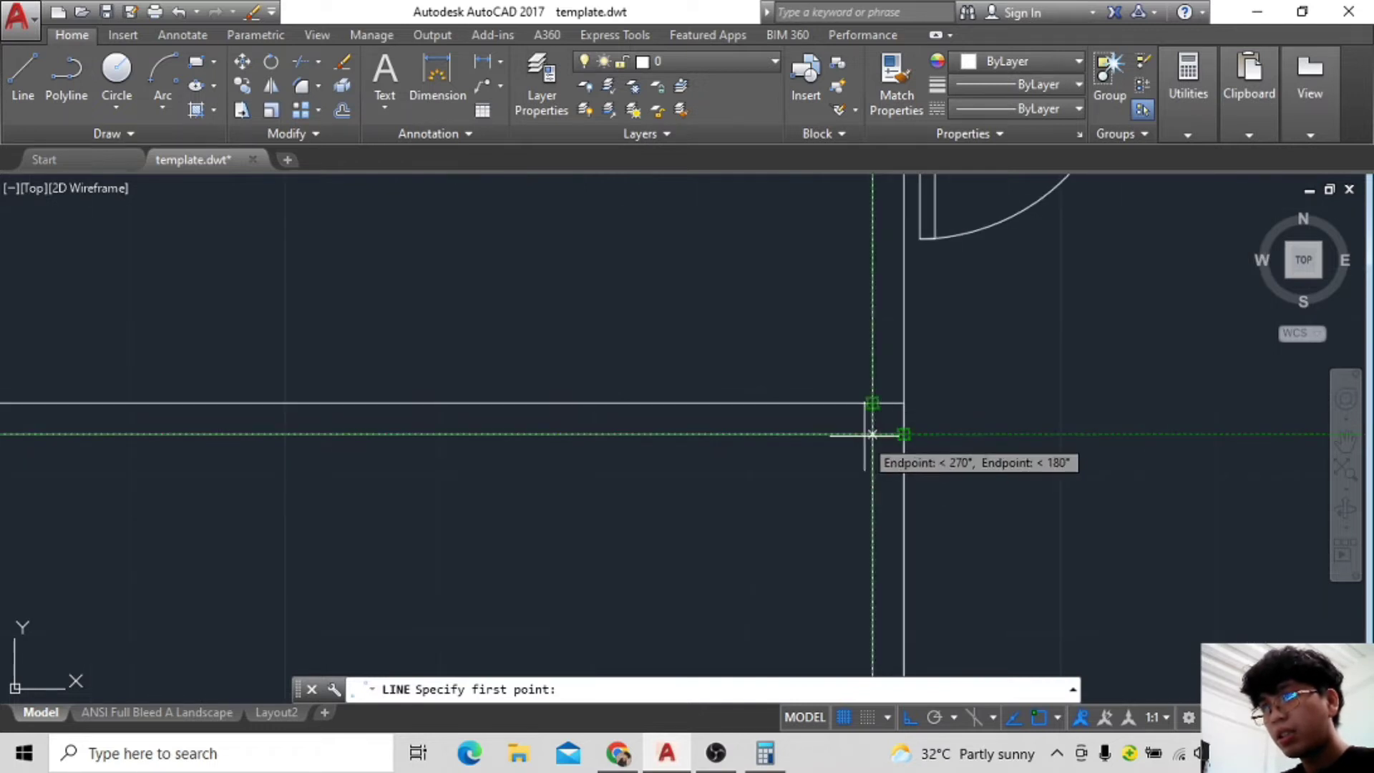
pyautogui.click(873, 434)
pyautogui.write('.25')
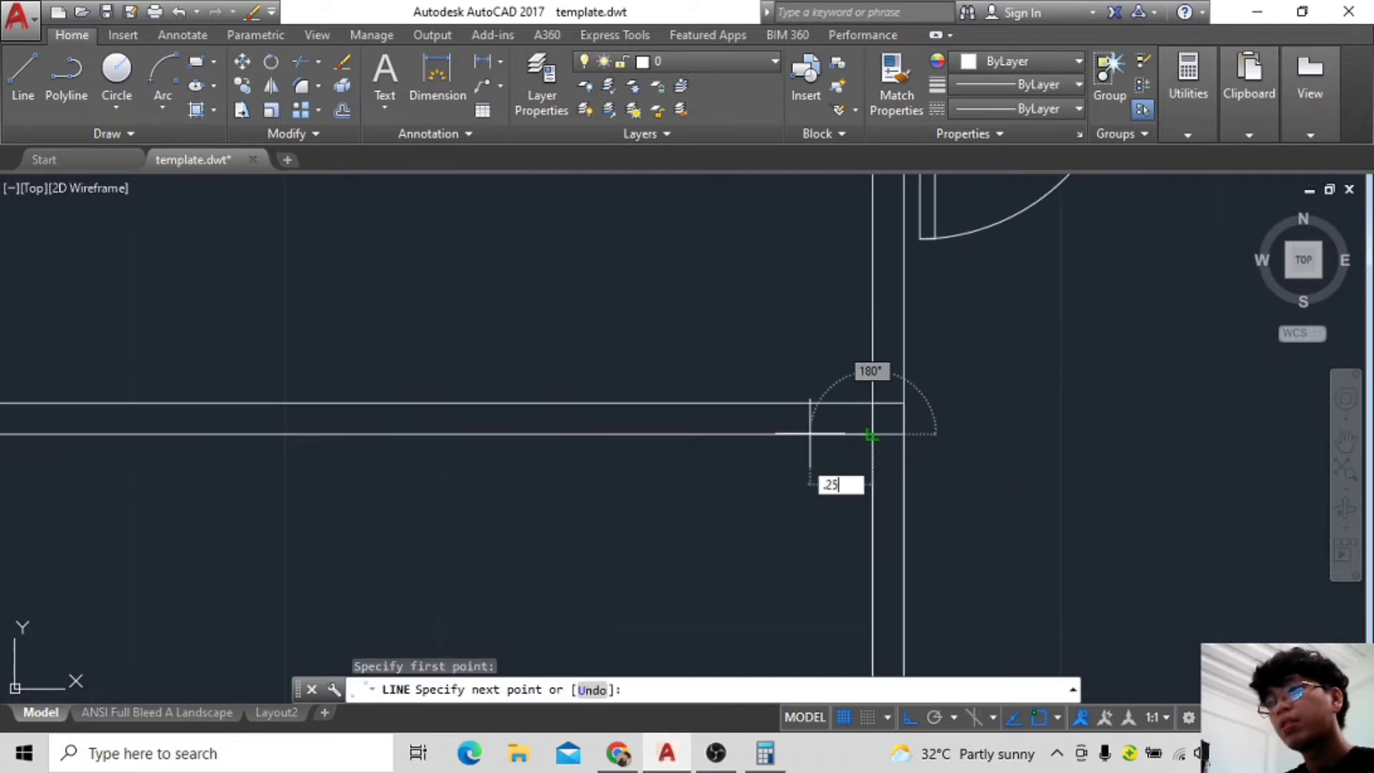
pyautogui.press('Return')
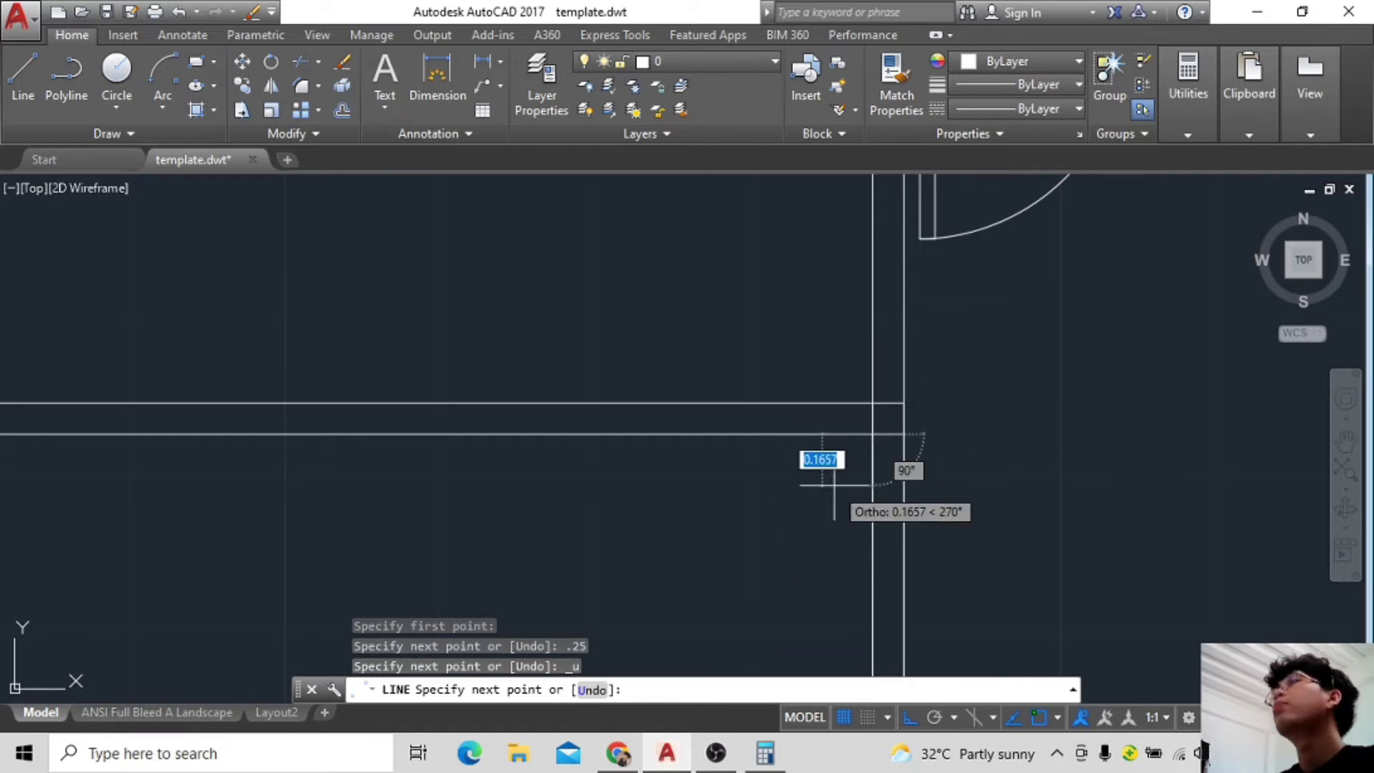
pyautogui.write('.25')
pyautogui.press('Return')
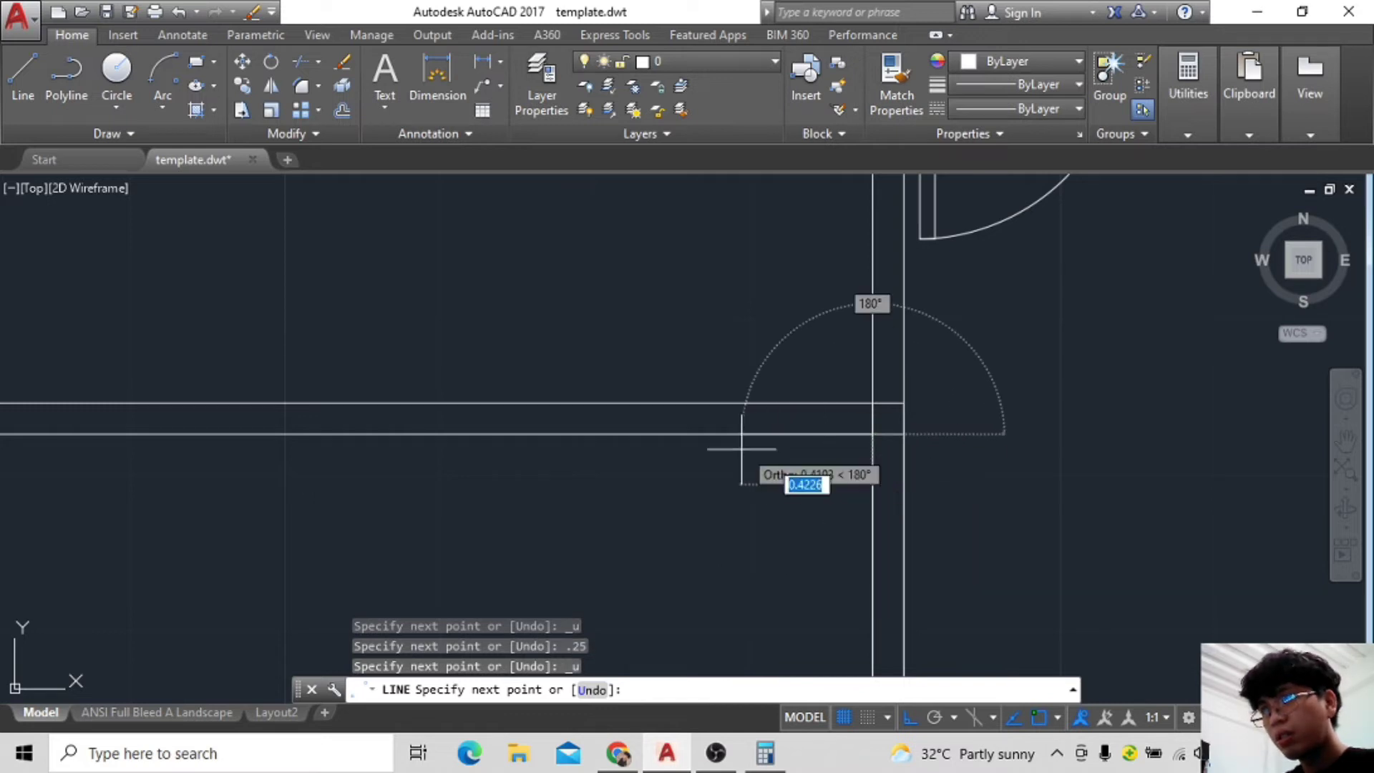
pyautogui.press('Up')
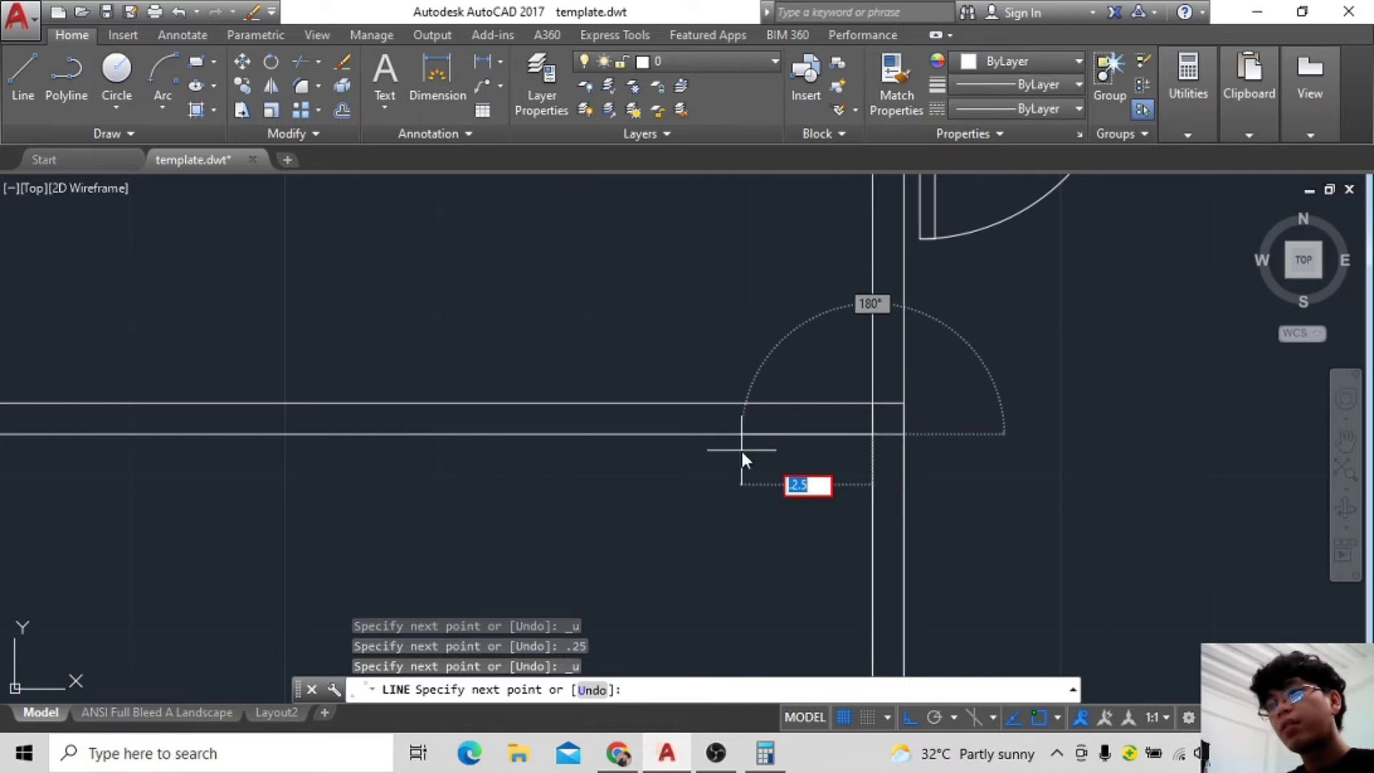
pyautogui.write('.2')
pyautogui.press('Return')
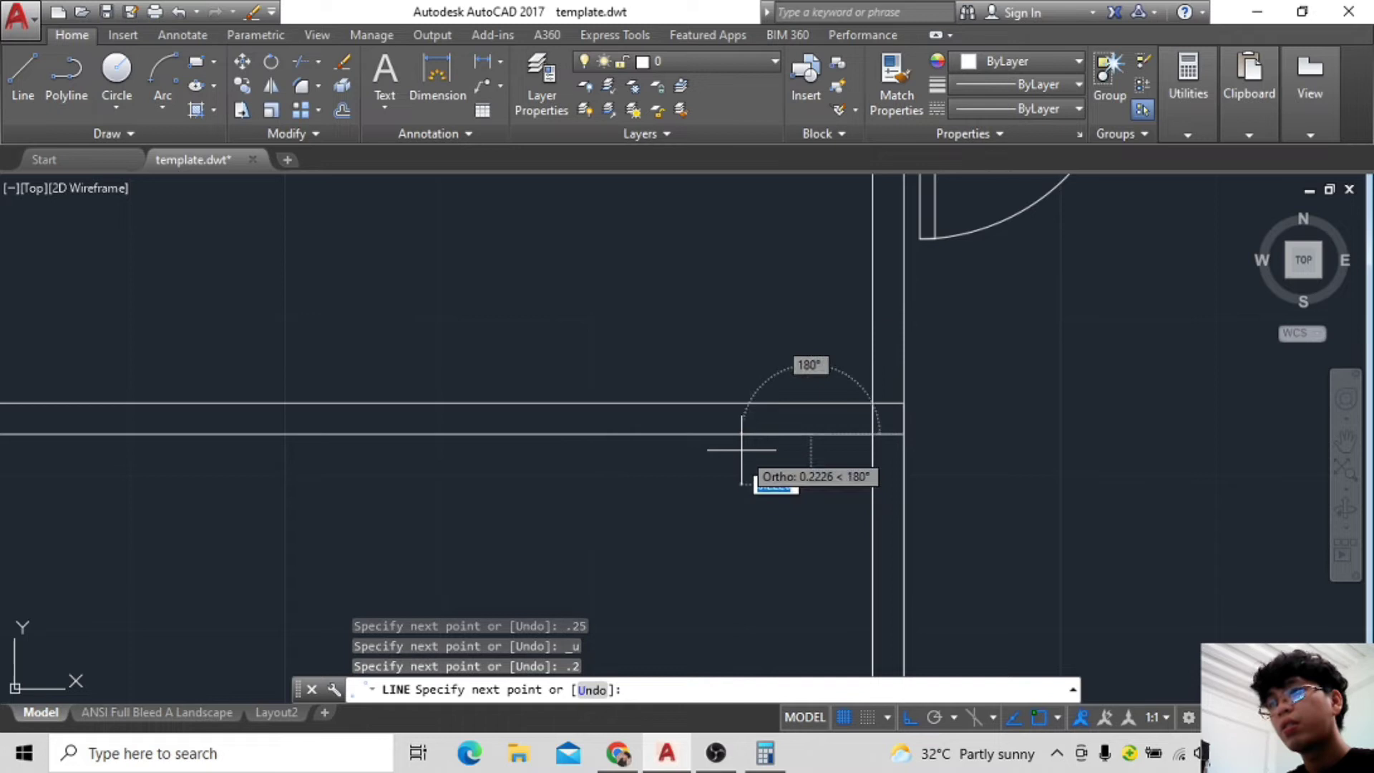
pyautogui.press('Escape')
# Move the small door arc, with ortho off, onto the opening's endpoint.
pyautogui.scroll(-5, 1053, 513)
pyautogui.moveTo(1053, 513); pyautogui.dragTo(757, 442, button='middle')
pyautogui.click(1226, 500)
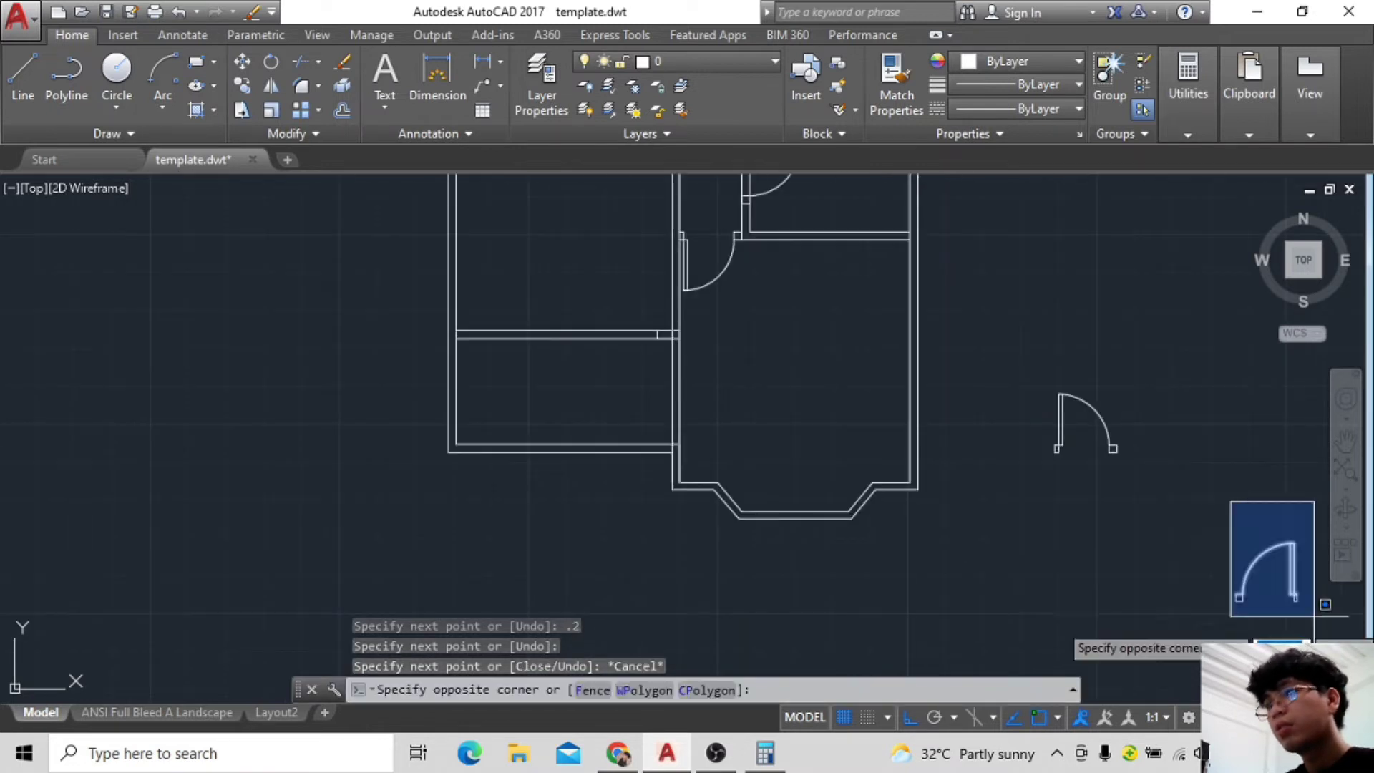
pyautogui.click(1312, 629)
pyautogui.moveTo(1158, 527); pyautogui.dragTo(1022, 416, button='middle')
pyautogui.write('m')
pyautogui.press('Return')
pyautogui.scroll(5, 1037, 429)
pyautogui.click(1038, 429)
pyautogui.press('F8')
pyautogui.moveTo(835, 399)
pyautogui.mouseDown(button='middle')
pyautogui.moveTo(807, 527)
pyautogui.moveTo(819, 415)
pyautogui.mouseUp(button='middle')
pyautogui.scroll(-3, 760, 362)
pyautogui.scroll(3, 854, 302)
pyautogui.click(849, 311)
# Review the whole plan, select the door arc and undo the last change.
pyautogui.scroll(-2, 797, 380)
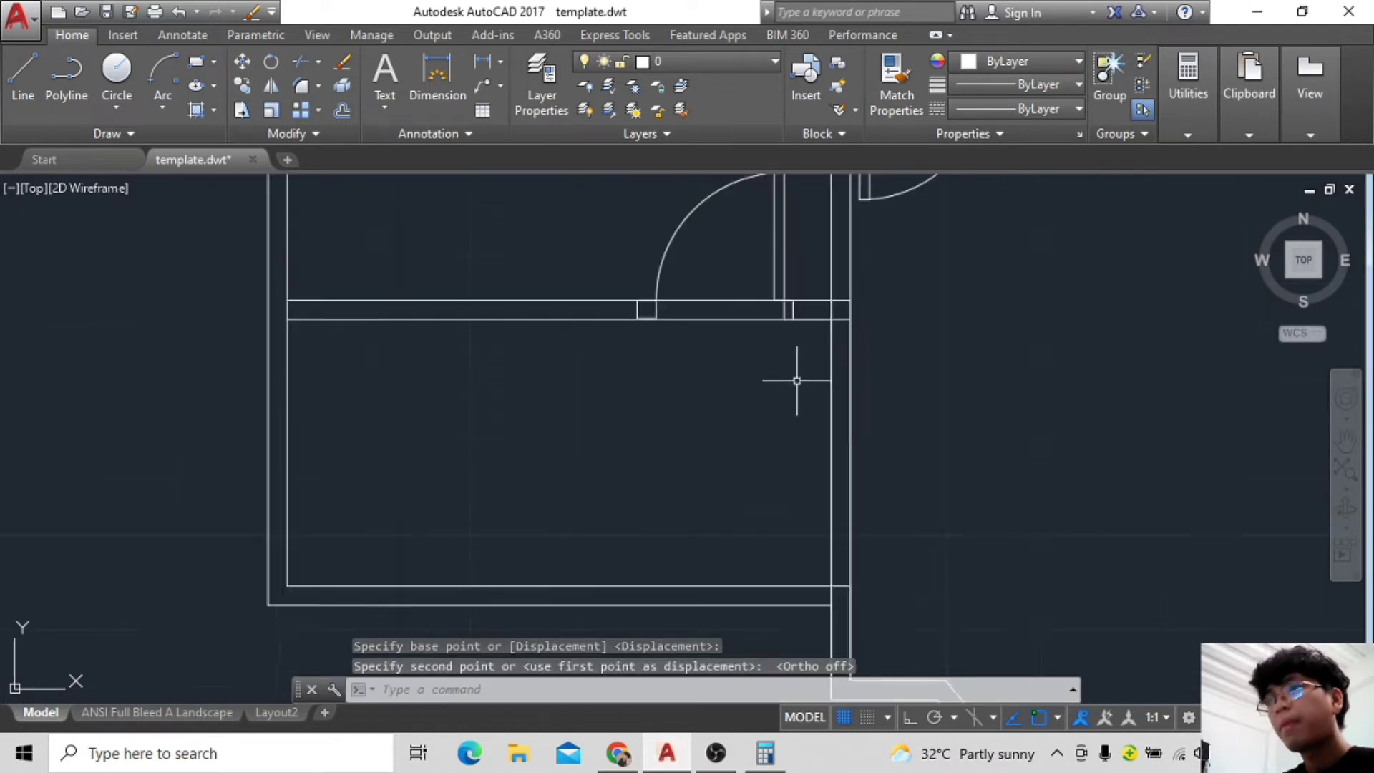
pyautogui.scroll(-2, 764, 431)
pyautogui.scroll(-2, 763, 431)
pyautogui.scroll(1, 766, 408)
pyautogui.scroll(-1, 1042, 484)
pyautogui.moveTo(1002, 307)
pyautogui.mouseDown(button='middle')
pyautogui.moveTo(992, 492)
pyautogui.moveTo(971, 385)
pyautogui.mouseUp(button='middle')
pyautogui.click(998, 480)
pyautogui.scroll(3, 953, 423)
pyautogui.scroll(2, 994, 380)
pyautogui.scroll(-2, 1040, 454)
pyautogui.scroll(-1, 1035, 408)
pyautogui.scroll(-3, 1021, 413)
pyautogui.scroll(3, 1087, 451)
pyautogui.scroll(1, 704, 442)
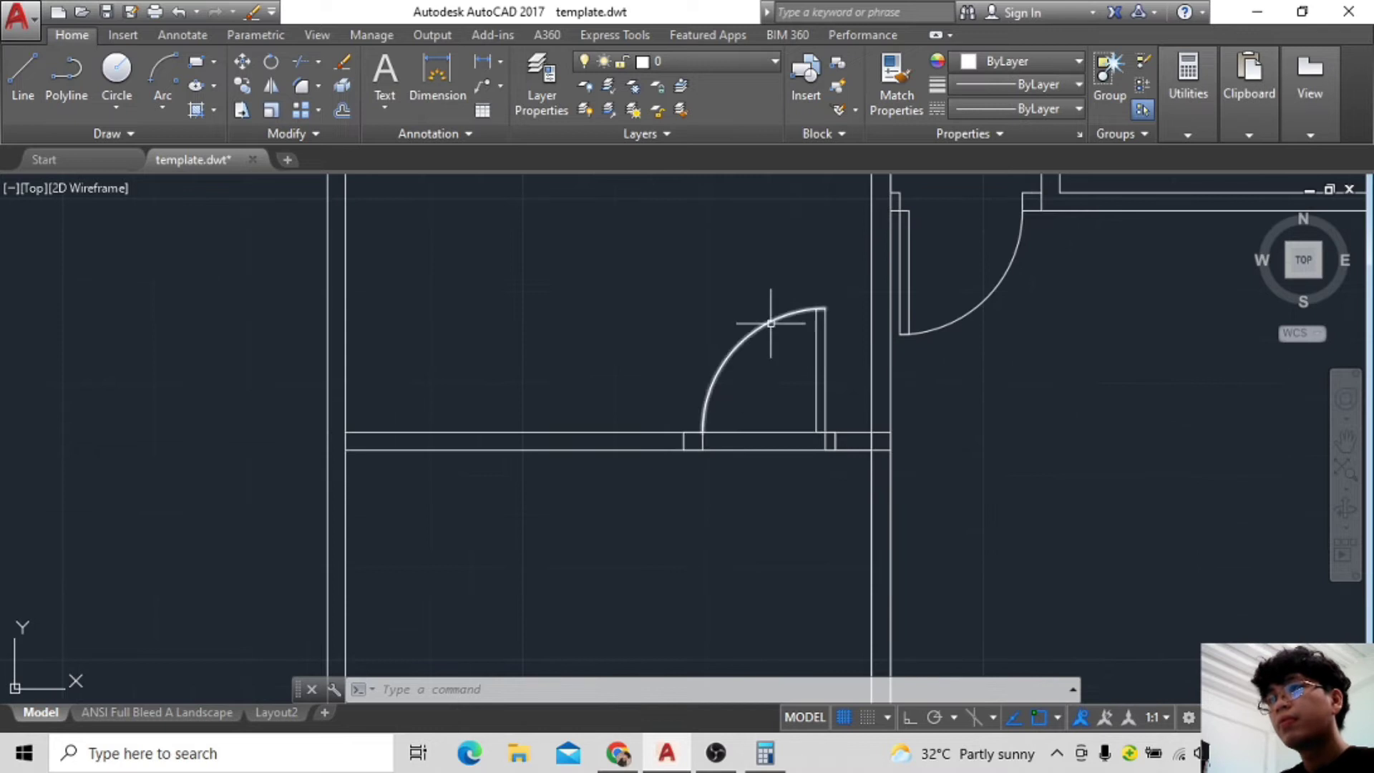
pyautogui.scroll(2, 809, 457)
pyautogui.click(917, 344)
pyautogui.hotkey('ctrl', 'z')
# Select the door arc and jamb together, then check the existing layers list.
pyautogui.scroll(3, 1067, 423)
pyautogui.scroll(2, 862, 481)
pyautogui.scroll(2, 842, 491)
pyautogui.moveTo(1065, 458); pyautogui.dragTo(892, 432, button='middle')
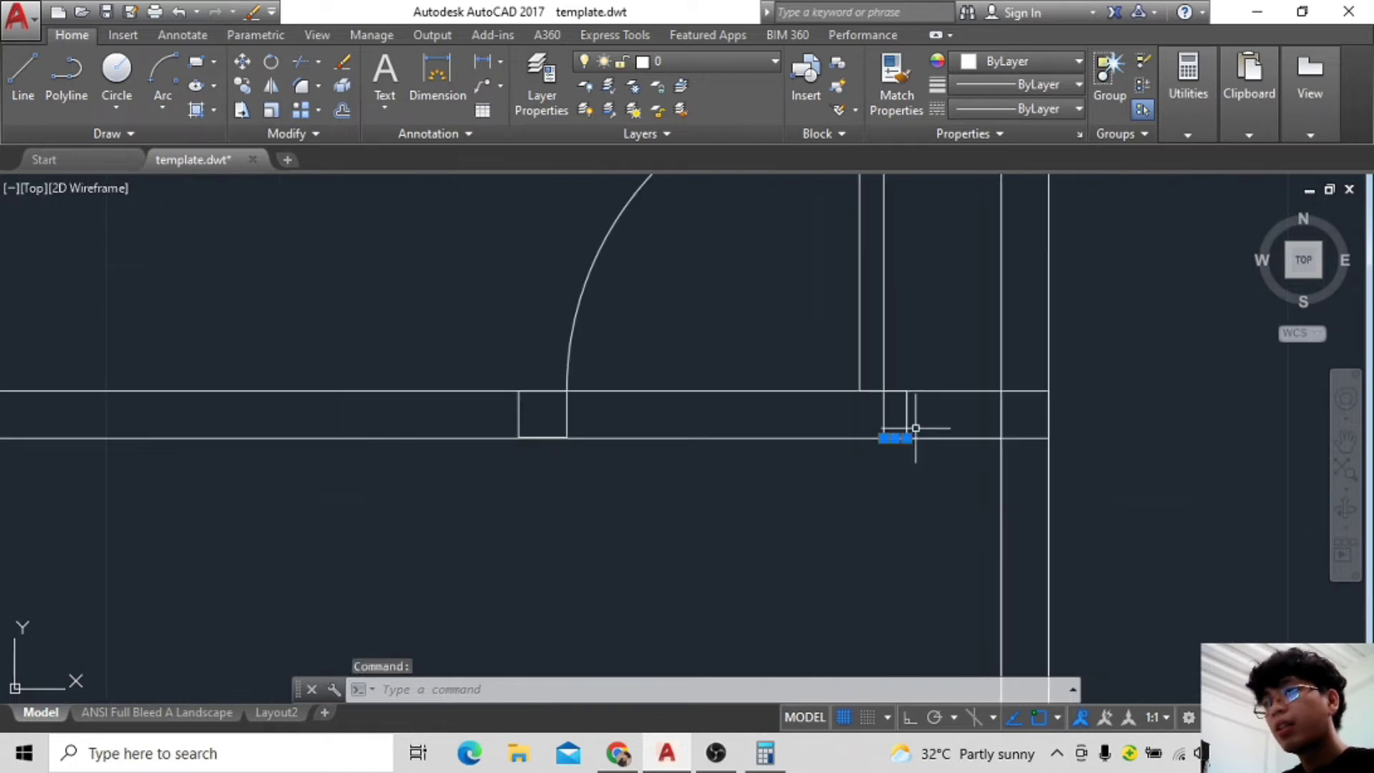
pyautogui.click(885, 308)
pyautogui.scroll(-2, 885, 308)
pyautogui.scroll(2, 865, 322)
pyautogui.click(769, 387)
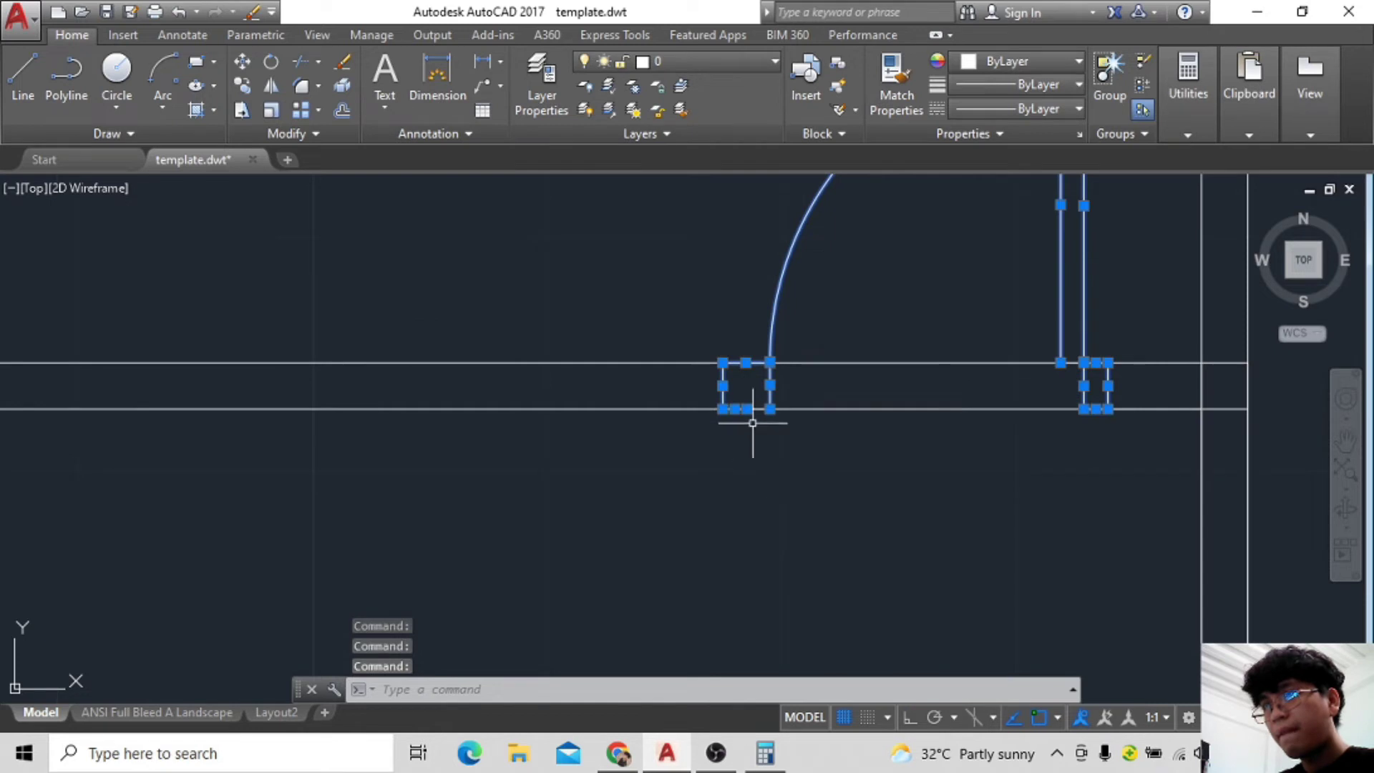
pyautogui.scroll(-4, 793, 457)
pyautogui.click(716, 62)
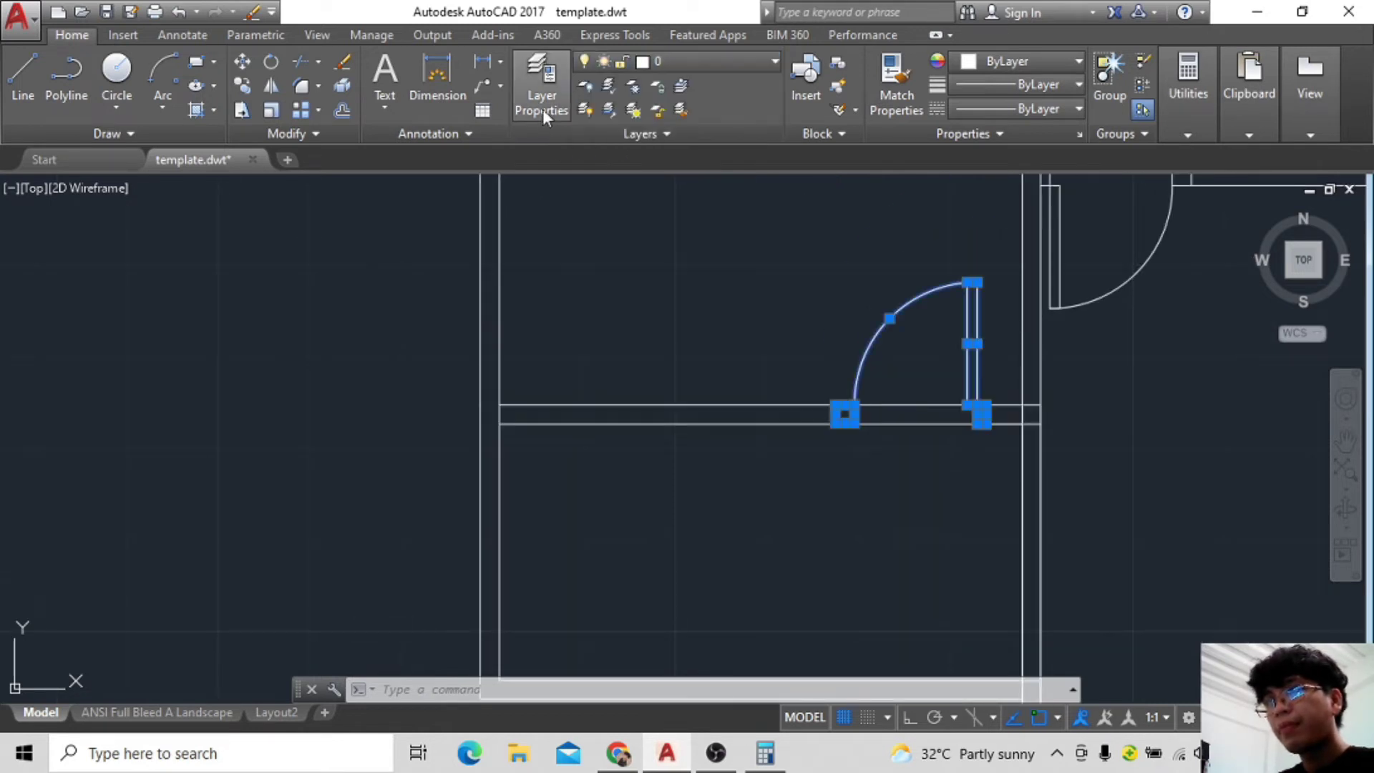
# Create a new layer named 'door' with cyan colour 130.
pyautogui.click(559, 100)
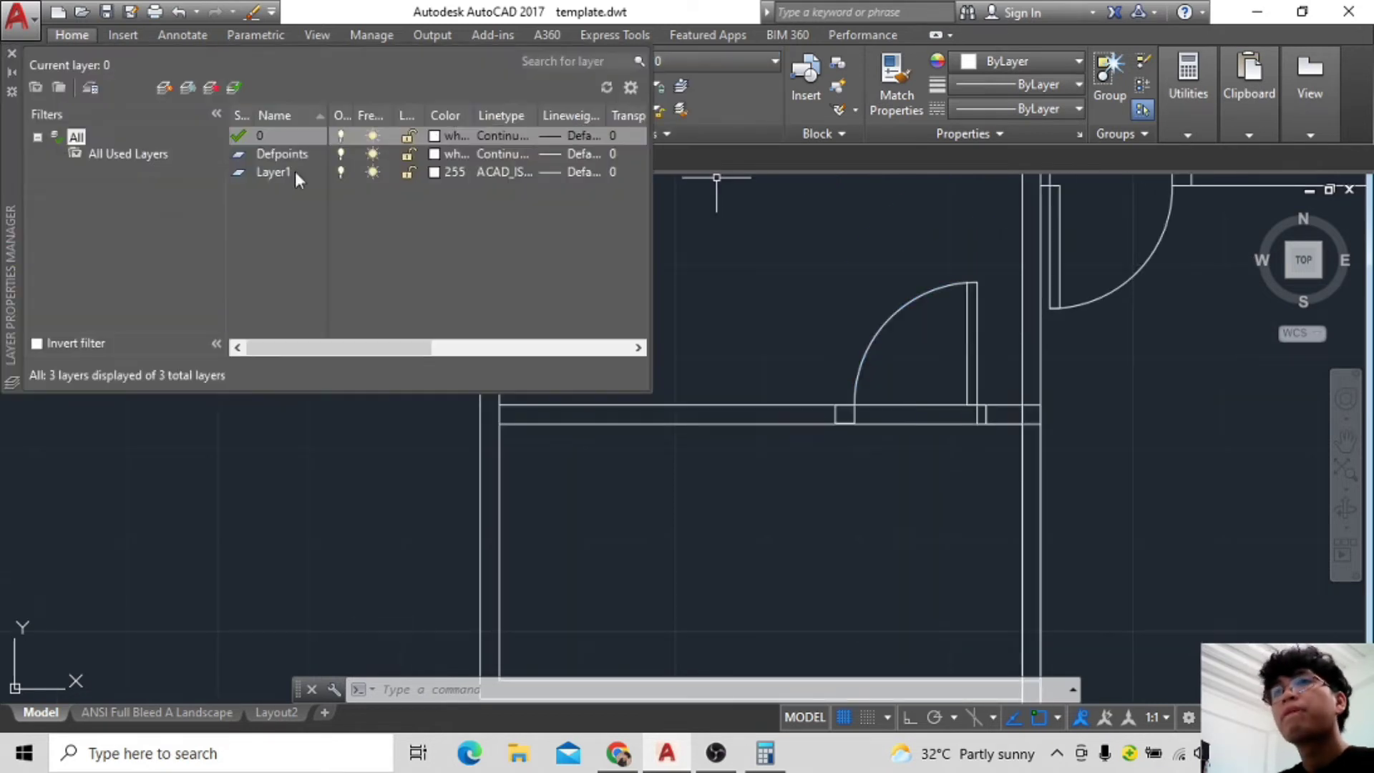
pyautogui.click(165, 87)
pyautogui.write('door')
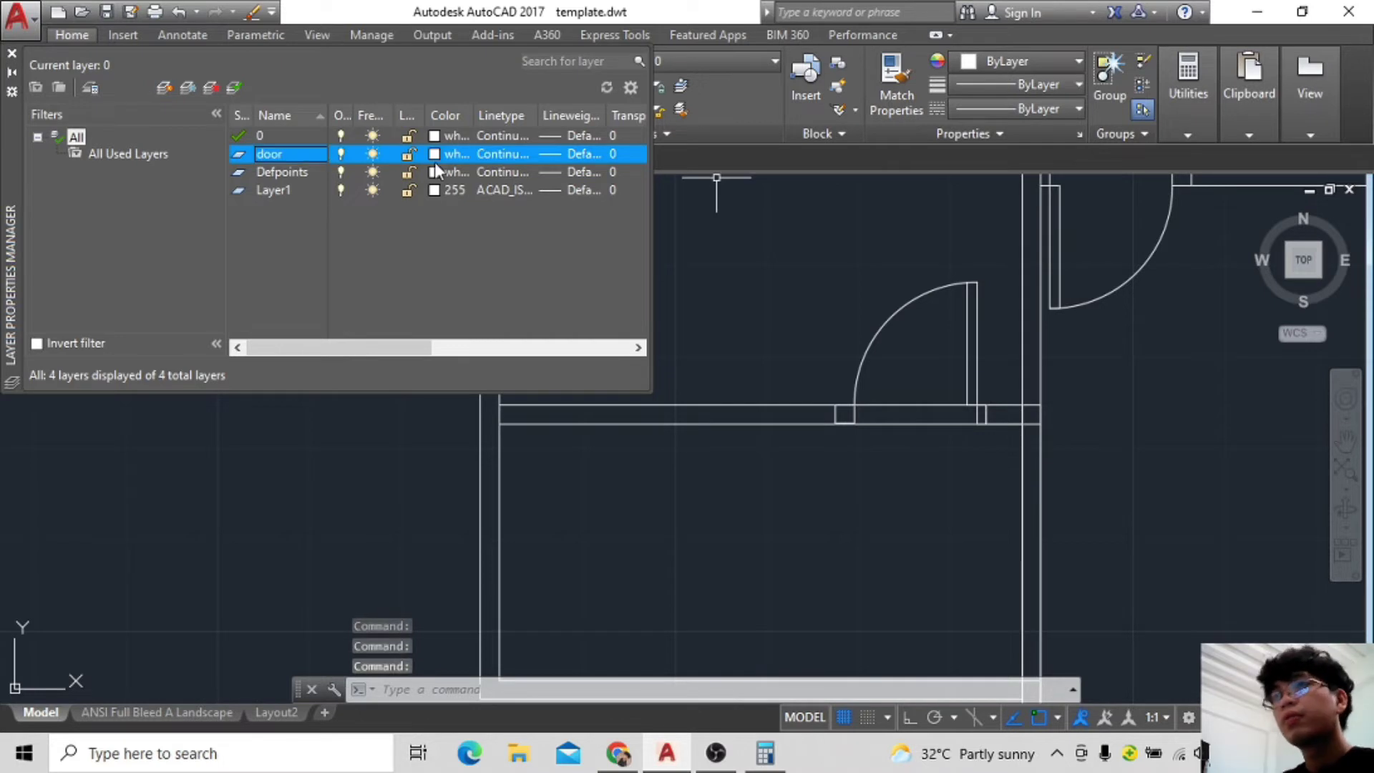
pyautogui.click(436, 156)
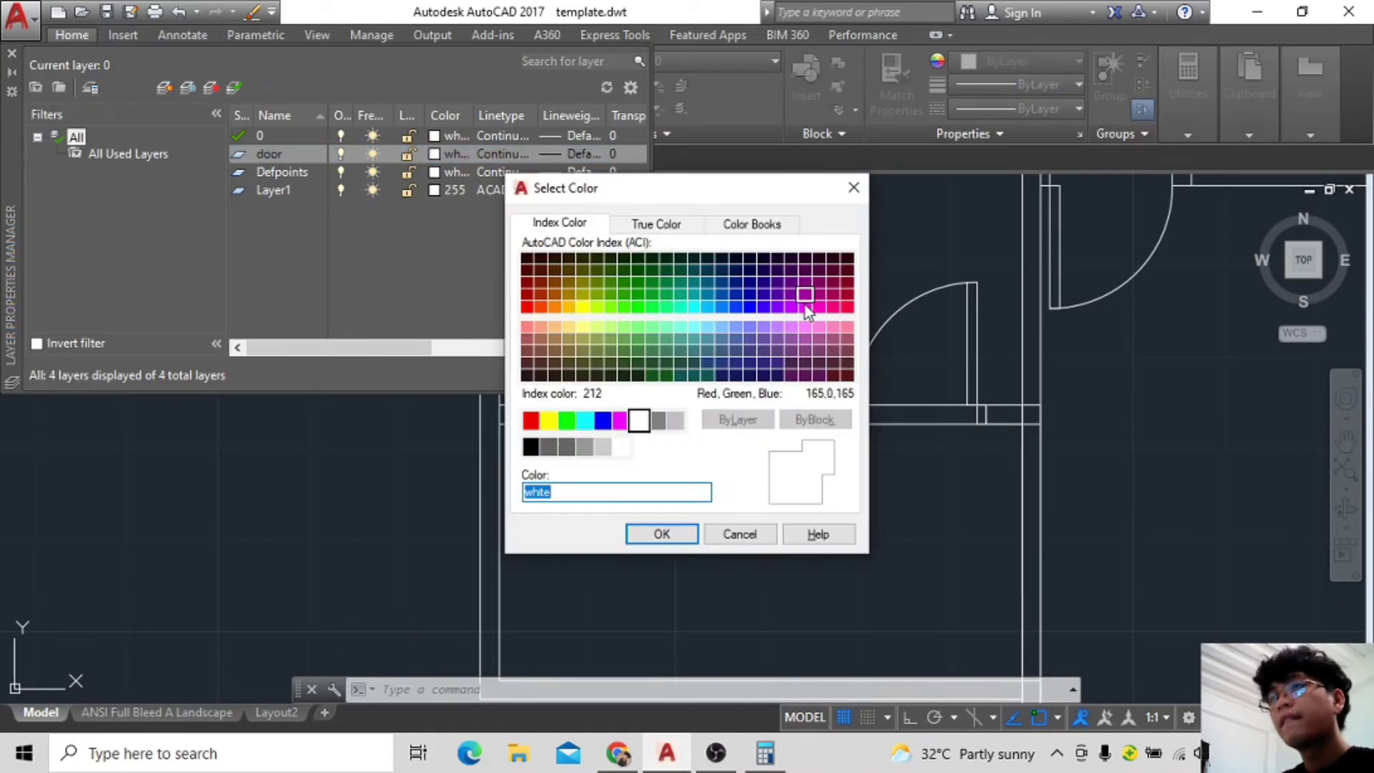
pyautogui.click(673, 535)
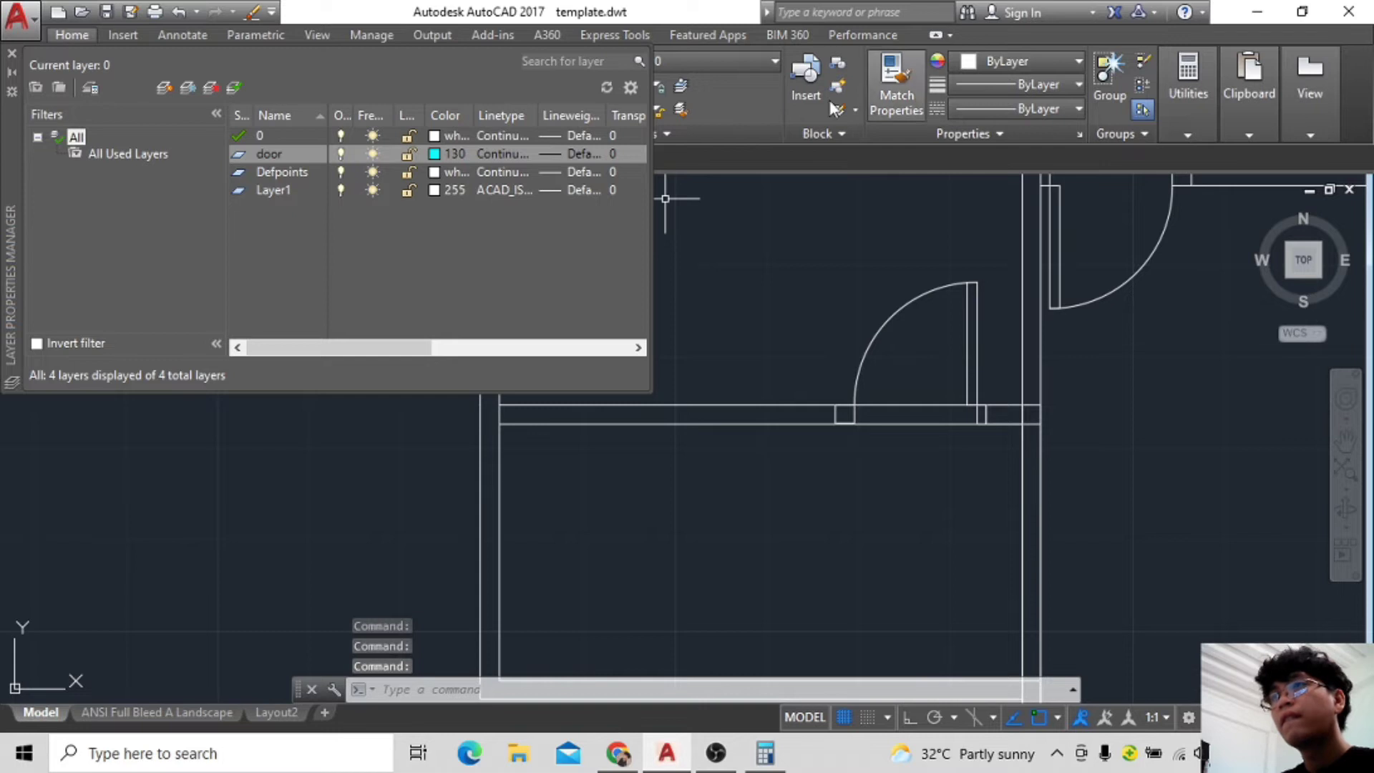
pyautogui.click(9, 54)
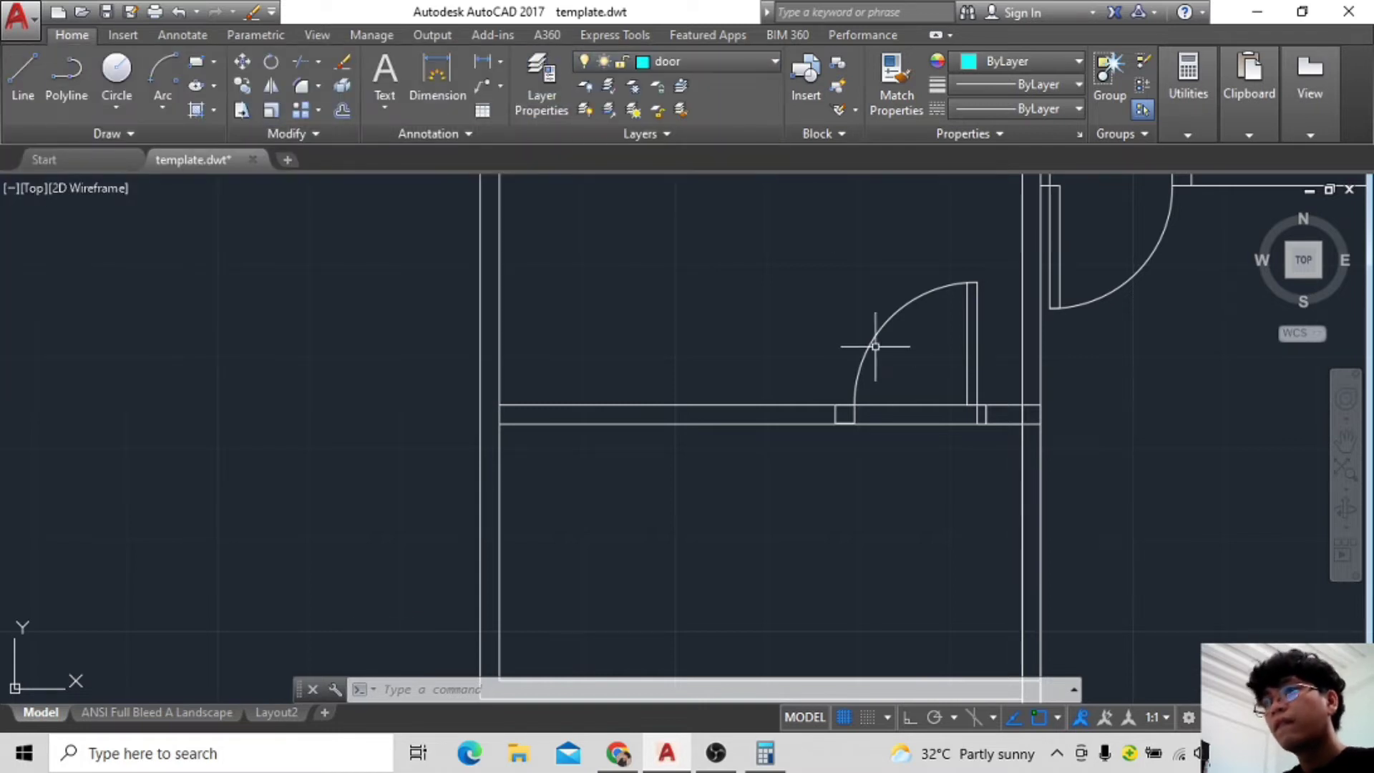
# Deselect the door and zoom in on the cyan door jamb at the wall opening.
pyautogui.scroll(3, 985, 394)
pyautogui.scroll(6, 866, 322)
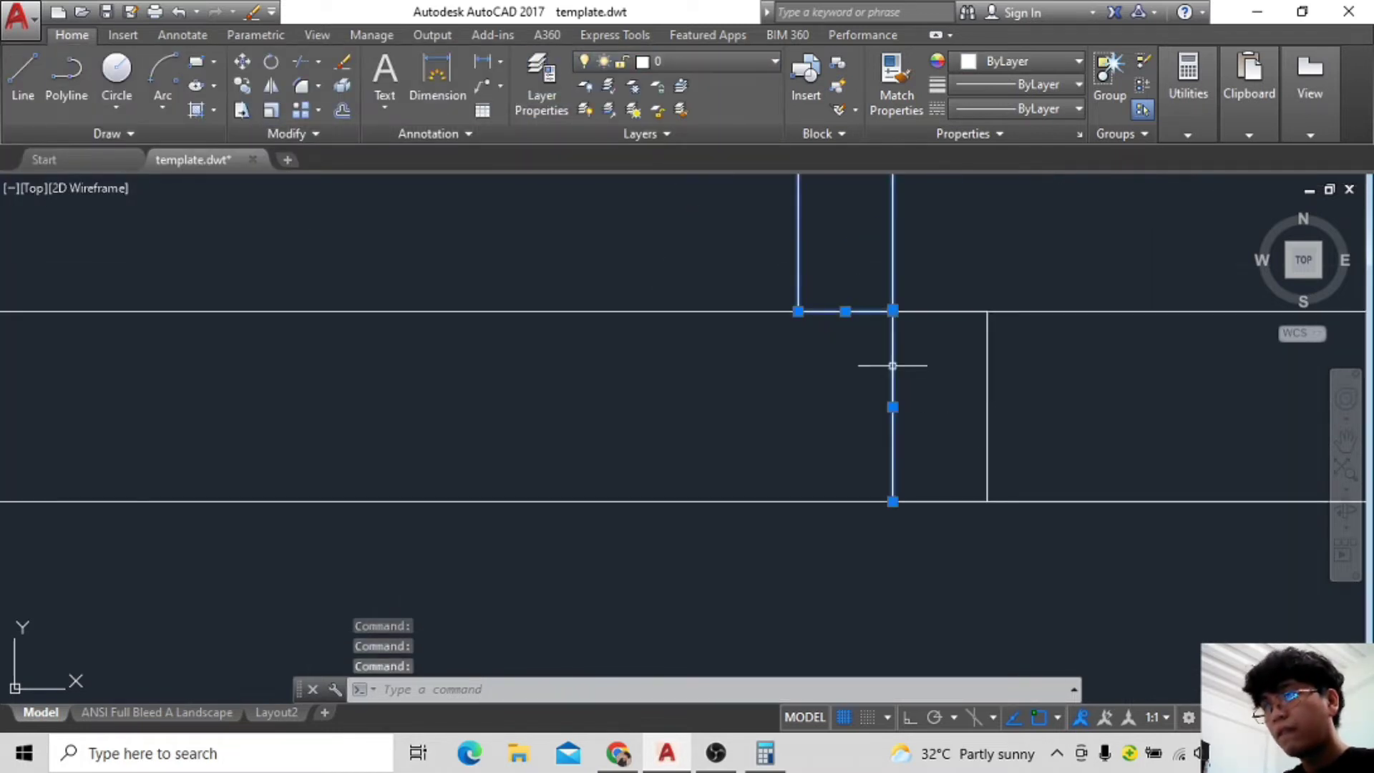
pyautogui.scroll(-2, 710, 473)
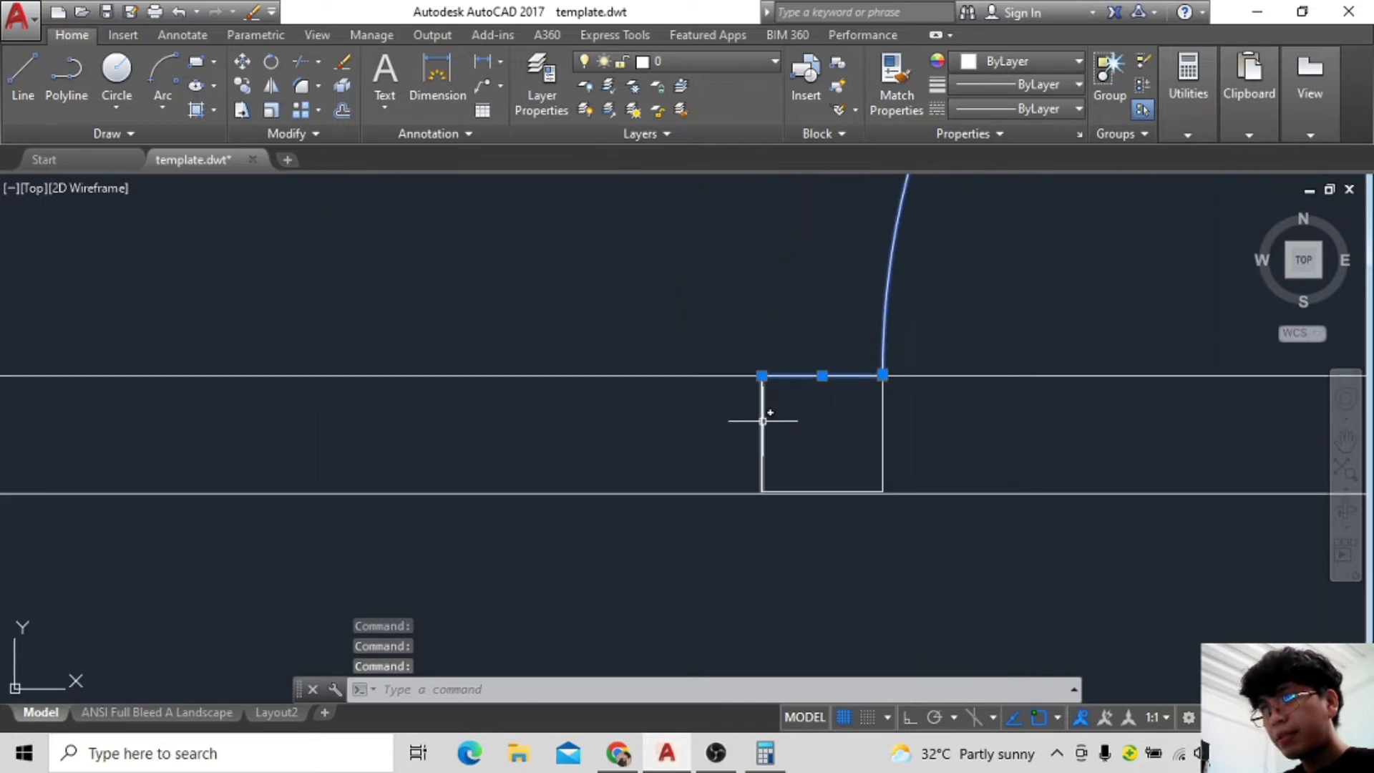
pyautogui.scroll(3, 845, 458)
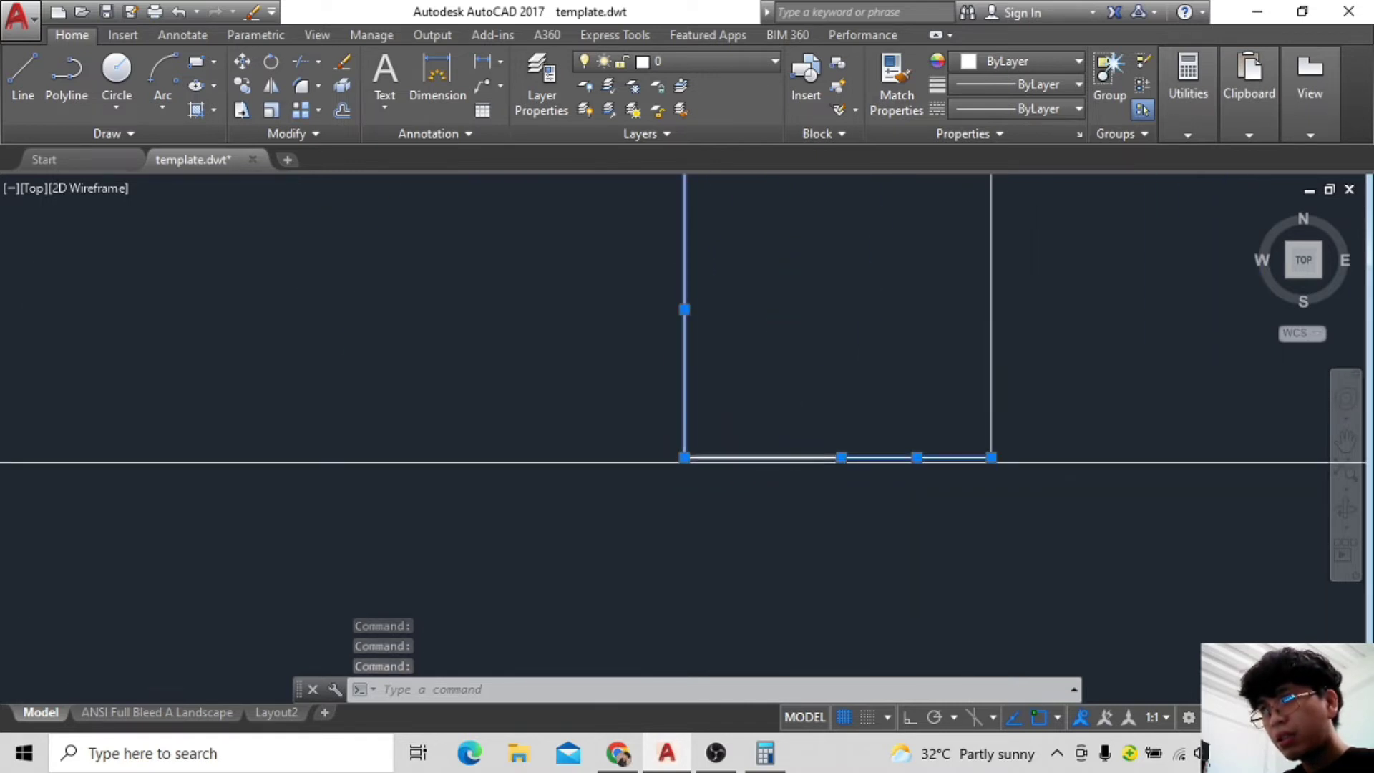
pyautogui.scroll(3, 675, 659)
pyautogui.scroll(-5, 981, 527)
pyautogui.moveTo(981, 528); pyautogui.dragTo(689, 500, button='middle')
pyautogui.scroll(4, 869, 499)
pyautogui.moveTo(869, 499); pyautogui.dragTo(806, 607, button='middle')
pyautogui.scroll(2, 1000, 325)
pyautogui.scroll(-6, 1043, 444)
pyautogui.moveTo(1043, 444); pyautogui.dragTo(887, 525, button='middle')
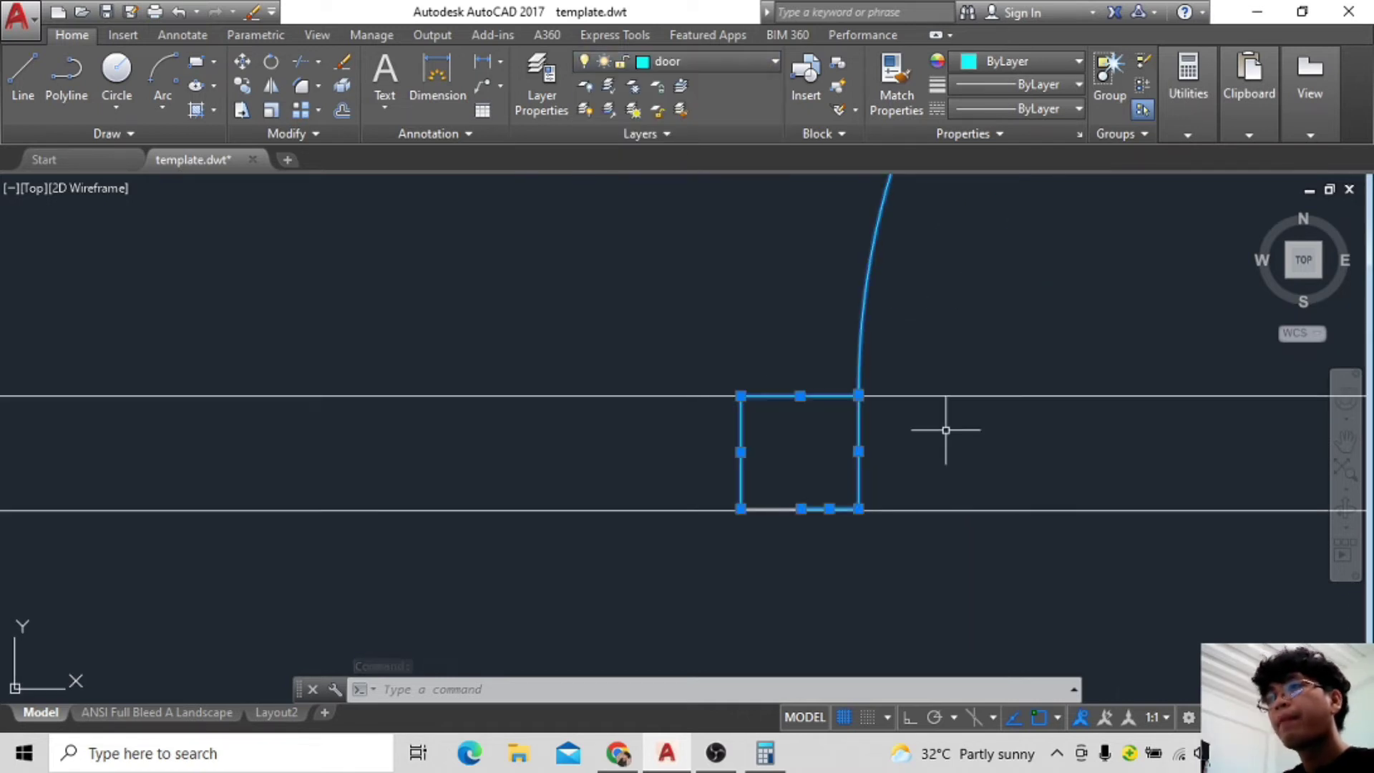
pyautogui.press('Escape')
pyautogui.scroll(-3, 946, 430)
pyautogui.moveTo(1007, 537)
pyautogui.mouseDown(button='middle')
pyautogui.moveTo(914, 475)
pyautogui.moveTo(804, 561)
pyautogui.mouseUp(button='middle')
pyautogui.scroll(4, 794, 563)
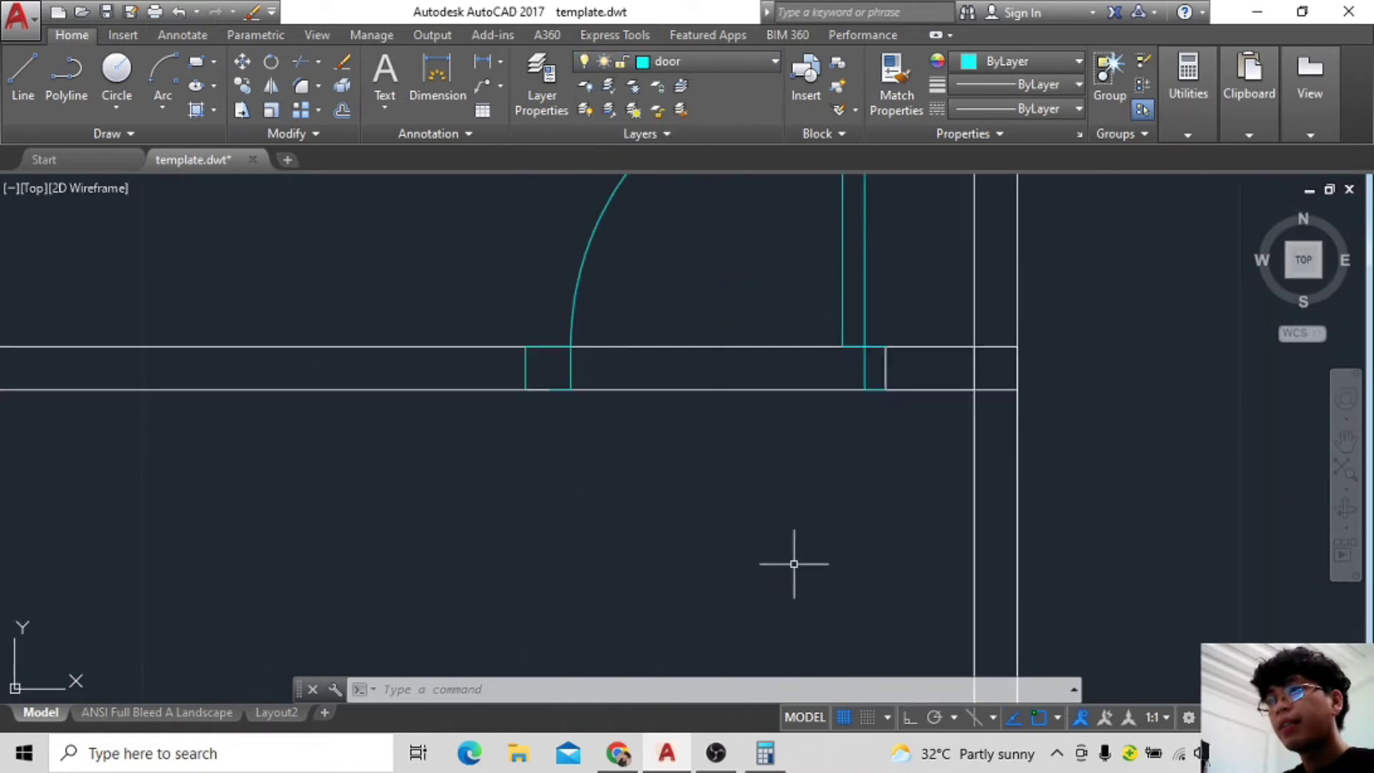
pyautogui.scroll(2, 793, 563)
# Erase the leftover door-jamb line and draw a new line between the wall endpoints.
pyautogui.scroll(3, 873, 460)
pyautogui.scroll(2, 831, 371)
pyautogui.press('Escape')
pyautogui.click(772, 340)
pyautogui.press('Delete')
pyautogui.scroll(-3, 856, 322)
pyautogui.press('l')
pyautogui.press('Return')
pyautogui.click(866, 234)
pyautogui.click(864, 410)
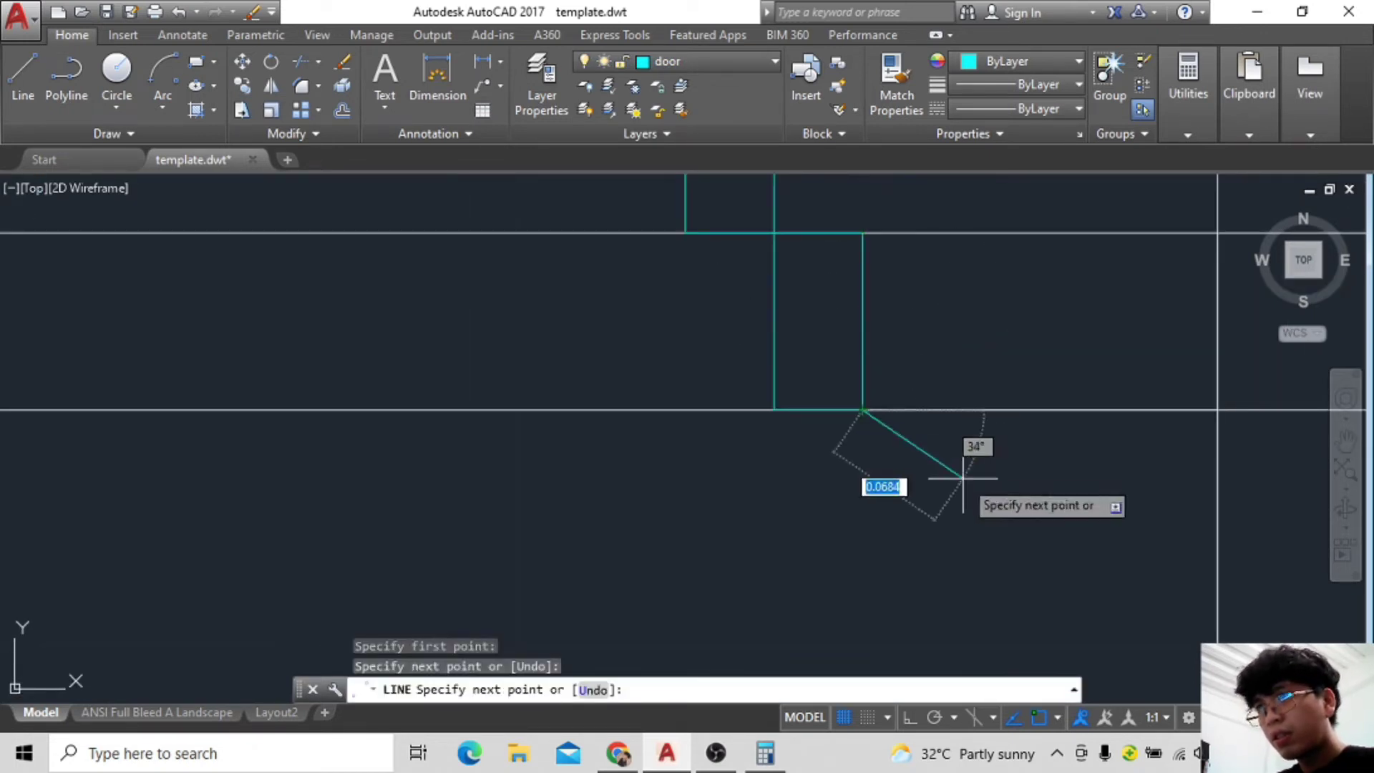
pyautogui.press('Escape')
# Keep door as the current layer and delete the bottom line of the door square.
pyautogui.scroll(-2, 889, 405)
pyautogui.scroll(4, 838, 403)
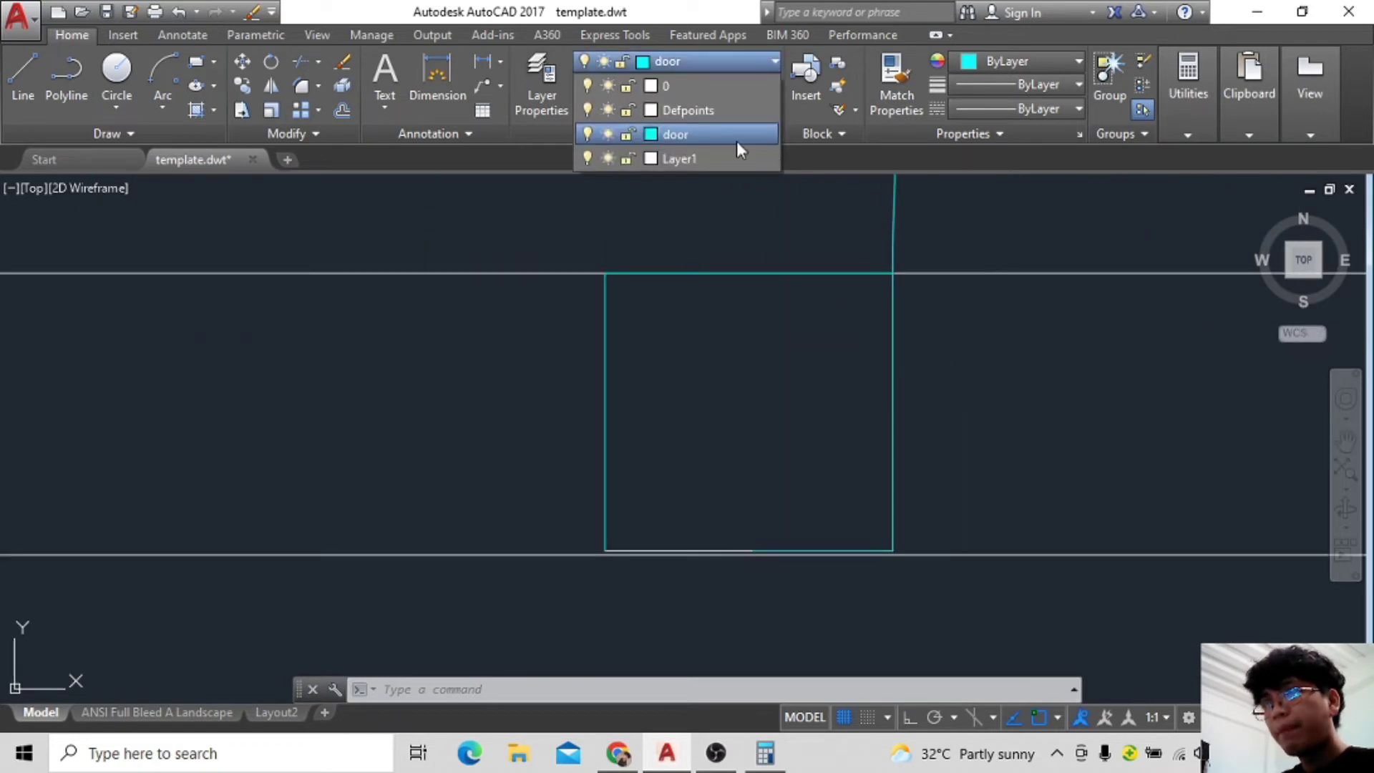
pyautogui.click(737, 141)
pyautogui.scroll(2, 1012, 443)
pyautogui.press('Delete')
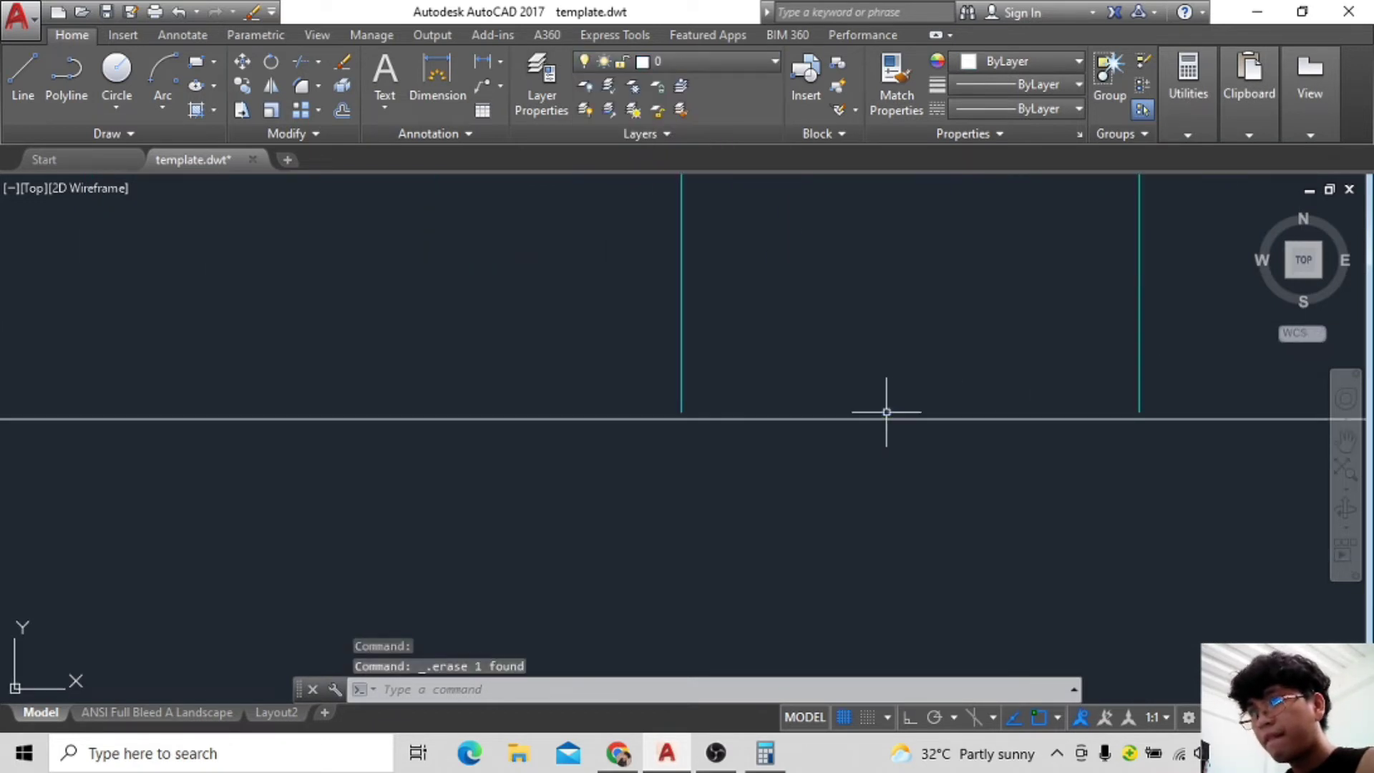
pyautogui.click(20, 75)
pyautogui.click(680, 419)
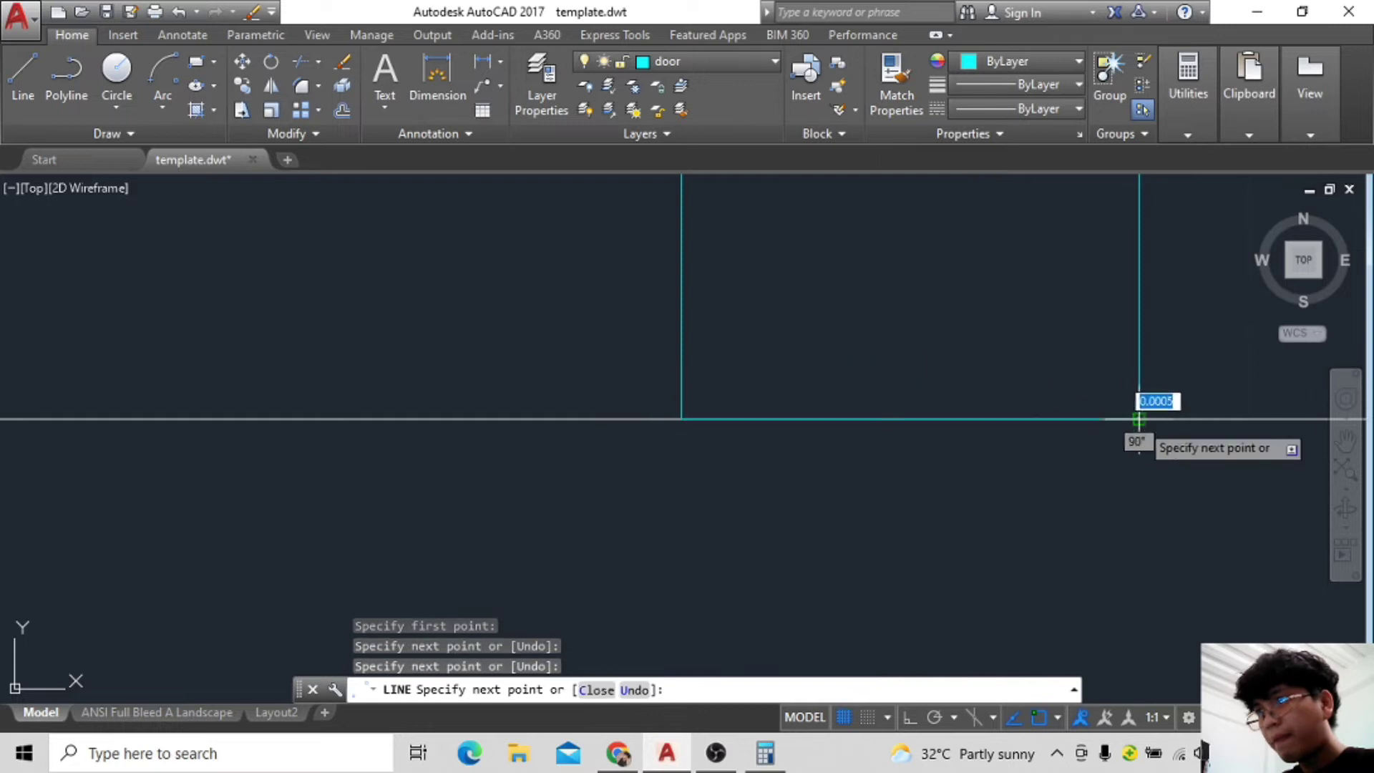
pyautogui.press('Escape')
# Zoom and pan in on the door corner and jamb rectangle, window-selecting around it.
pyautogui.scroll(-5, 821, 466)
pyautogui.scroll(-1, 909, 501)
pyautogui.scroll(1, 846, 457)
pyautogui.scroll(2, 846, 457)
pyautogui.scroll(2, 942, 460)
pyautogui.scroll(2, 981, 383)
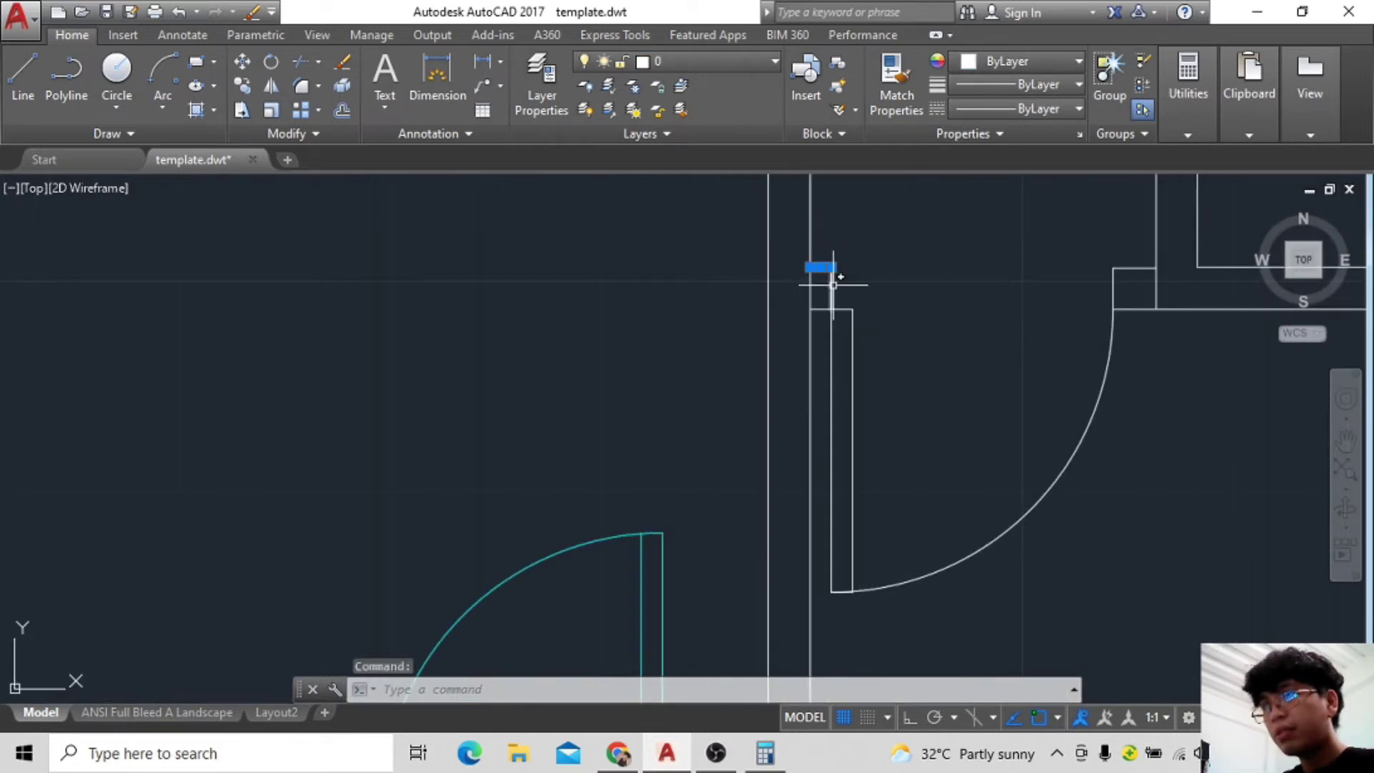
pyautogui.moveTo(940, 398); pyautogui.dragTo(859, 335, button='middle')
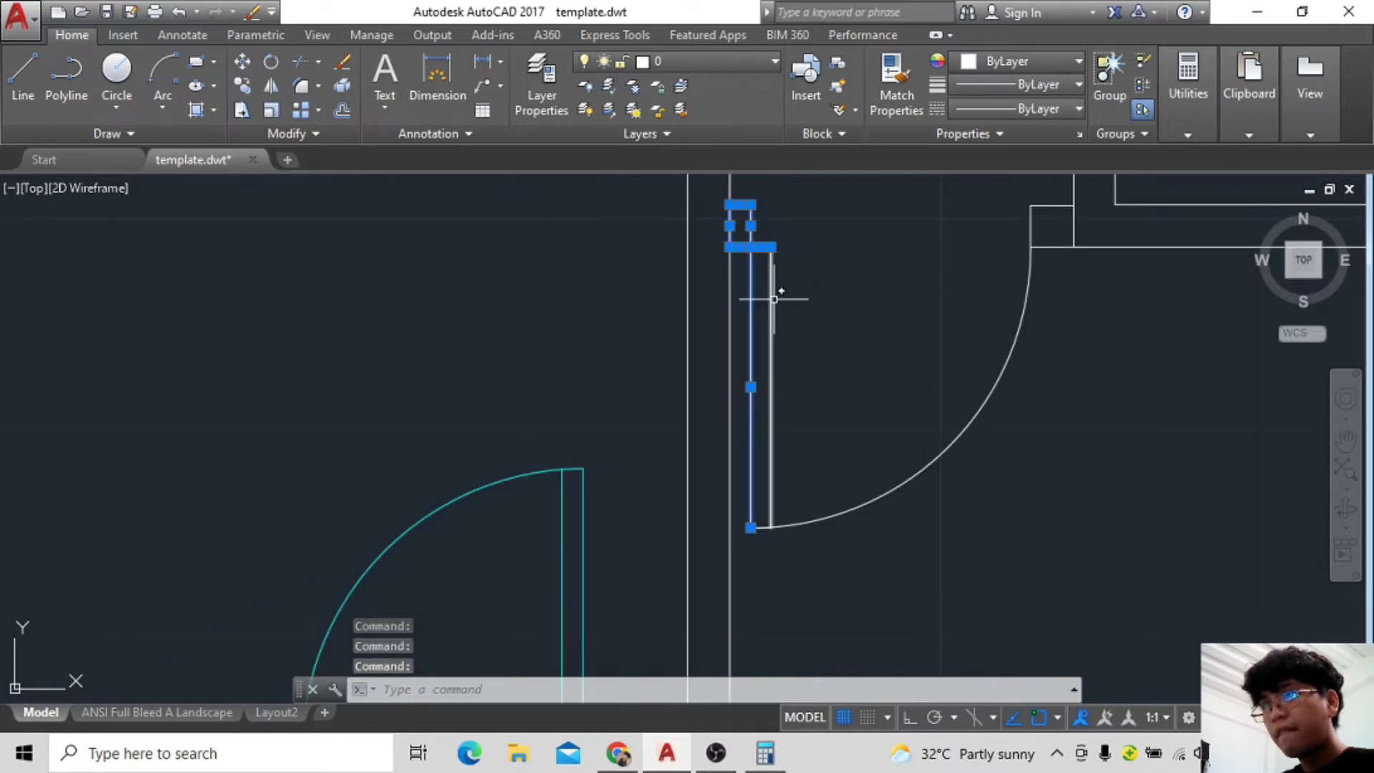
pyautogui.scroll(3, 858, 429)
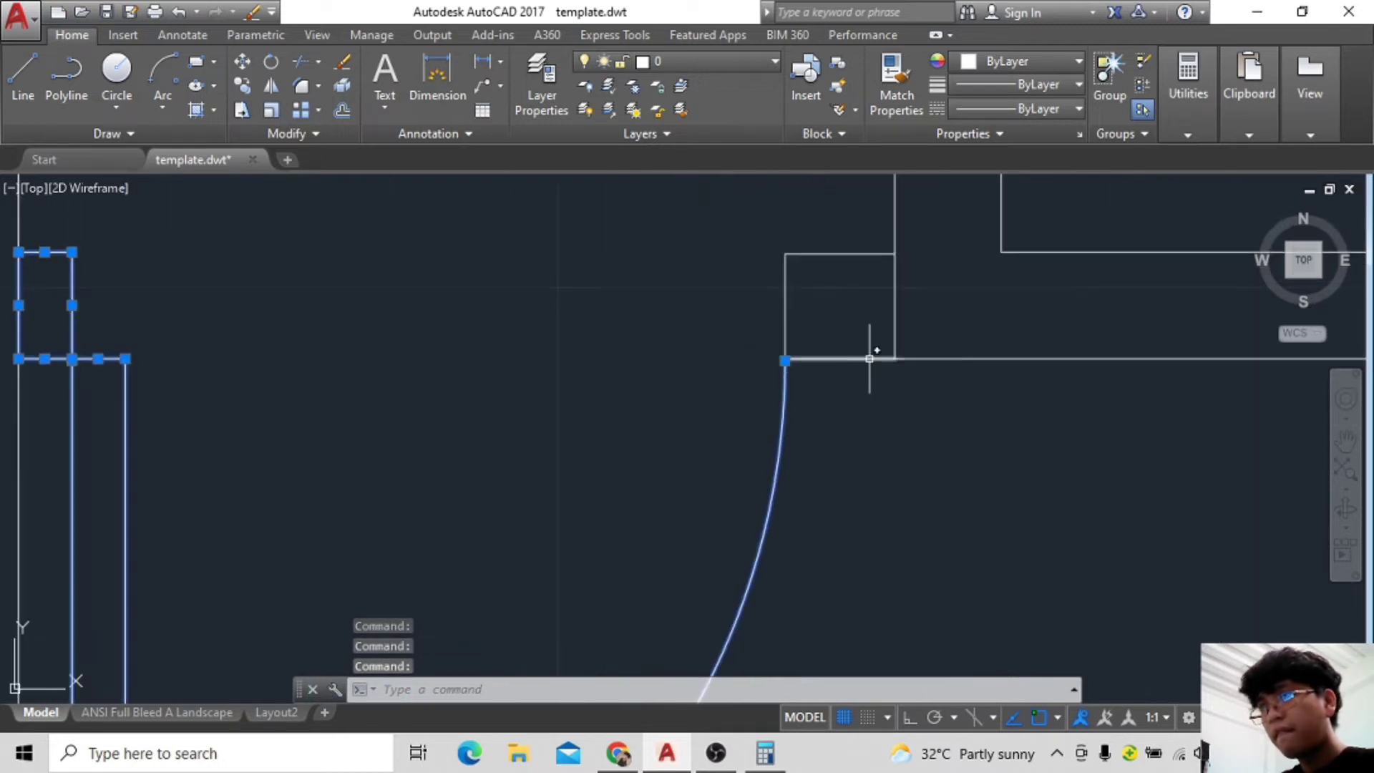
pyautogui.click(870, 255)
pyautogui.press('Escape')
pyautogui.scroll(-3, 1080, 460)
pyautogui.scroll(1, 1114, 429)
pyautogui.scroll(-2, 1114, 429)
pyautogui.scroll(2, 967, 408)
pyautogui.scroll(1, 859, 286)
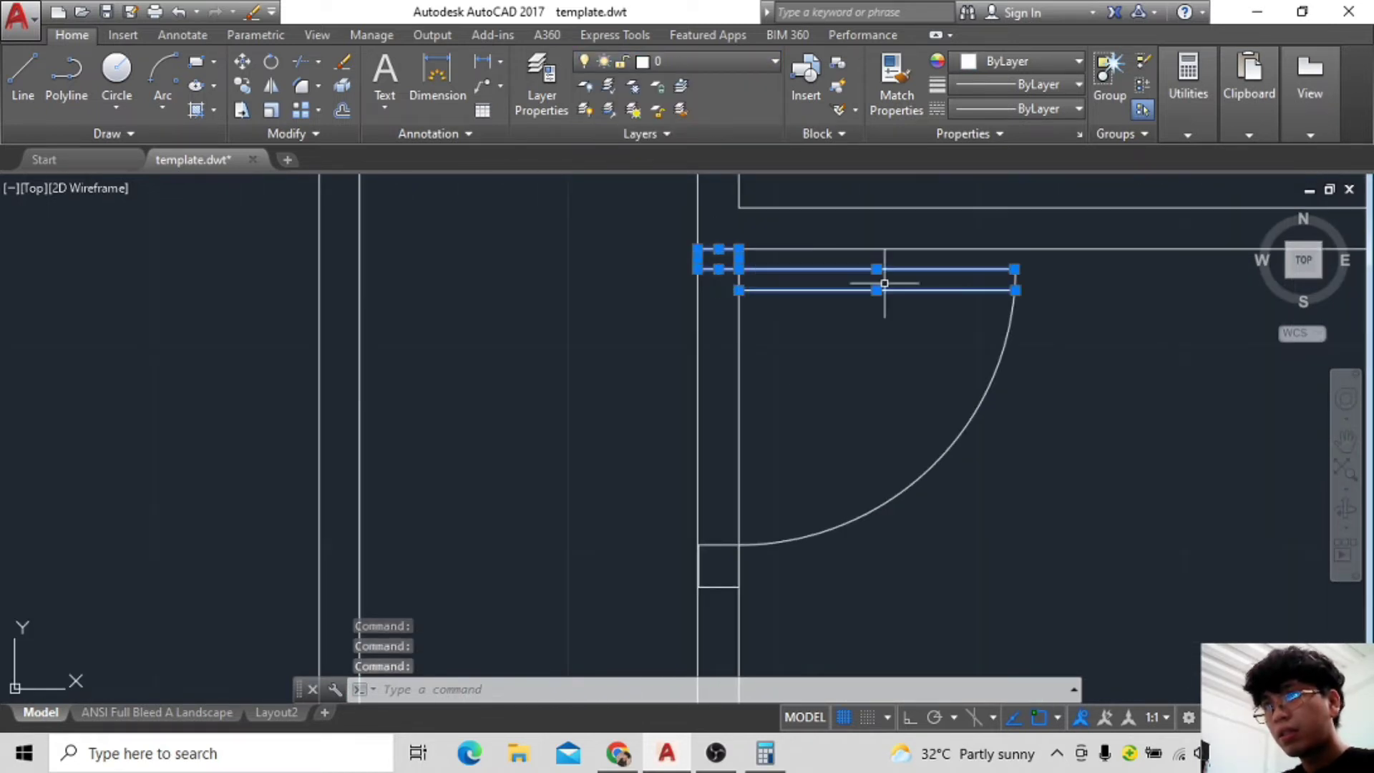
pyautogui.scroll(1, 788, 436)
pyautogui.scroll(4, 802, 473)
pyautogui.moveTo(828, 466); pyautogui.dragTo(1095, 399, button='middle')
pyautogui.scroll(-2, 1074, 379)
# Adjust the door layer's colour from the Layer dropdown.
pyautogui.click(677, 62)
pyautogui.click(650, 88)
pyautogui.click(650, 534)
pyautogui.scroll(-2, 895, 561)
pyautogui.scroll(-2, 976, 445)
pyautogui.scroll(-1, 976, 463)
pyautogui.scroll(-1, 959, 372)
pyautogui.scroll(-3, 930, 394)
pyautogui.scroll(4, 899, 509)
pyautogui.scroll(3, 1033, 482)
# Move the corner rectangle, lower horizontal door line and door arc onto the door layer.
pyautogui.moveTo(1032, 481); pyautogui.dragTo(1010, 432, button='middle')
pyautogui.moveTo(702, 229); pyautogui.dragTo(751, 432, button='middle')
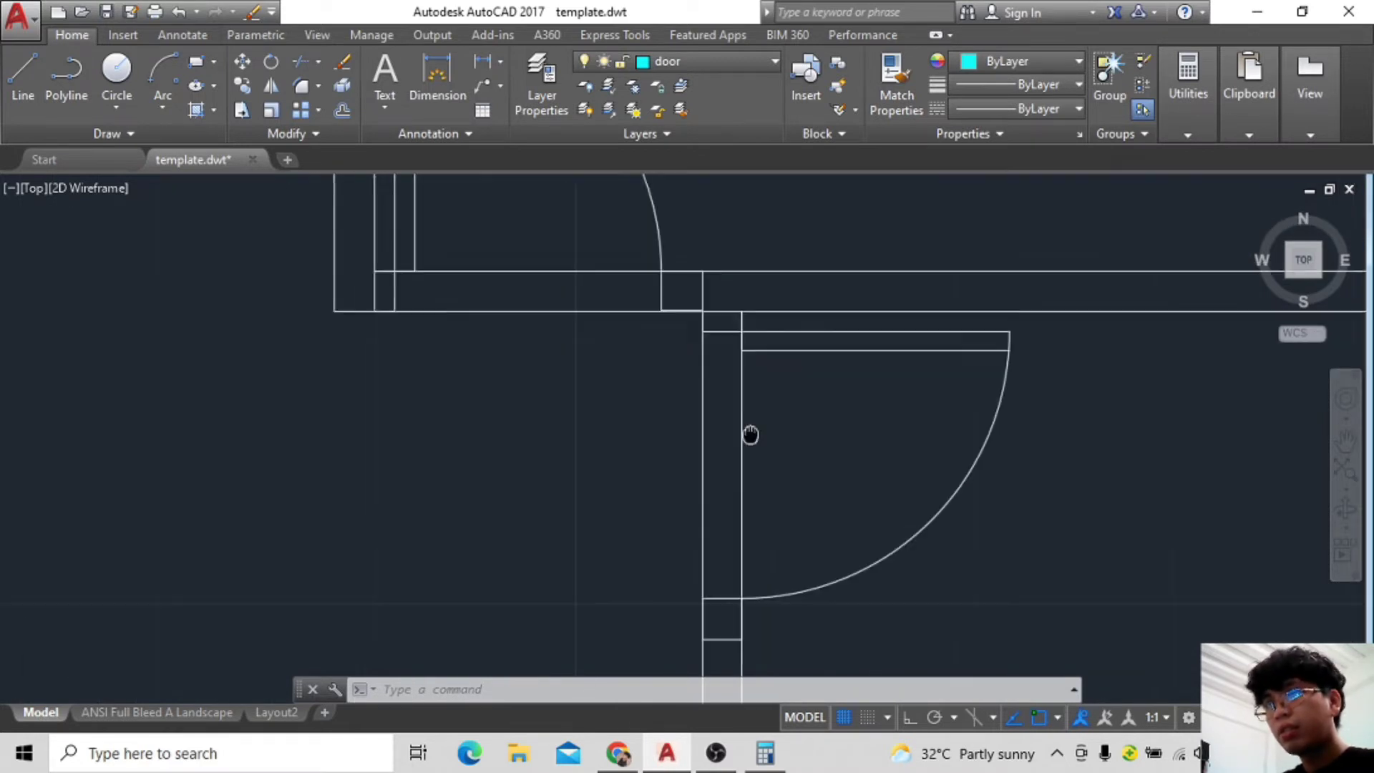
pyautogui.scroll(3, 737, 296)
pyautogui.click(728, 299)
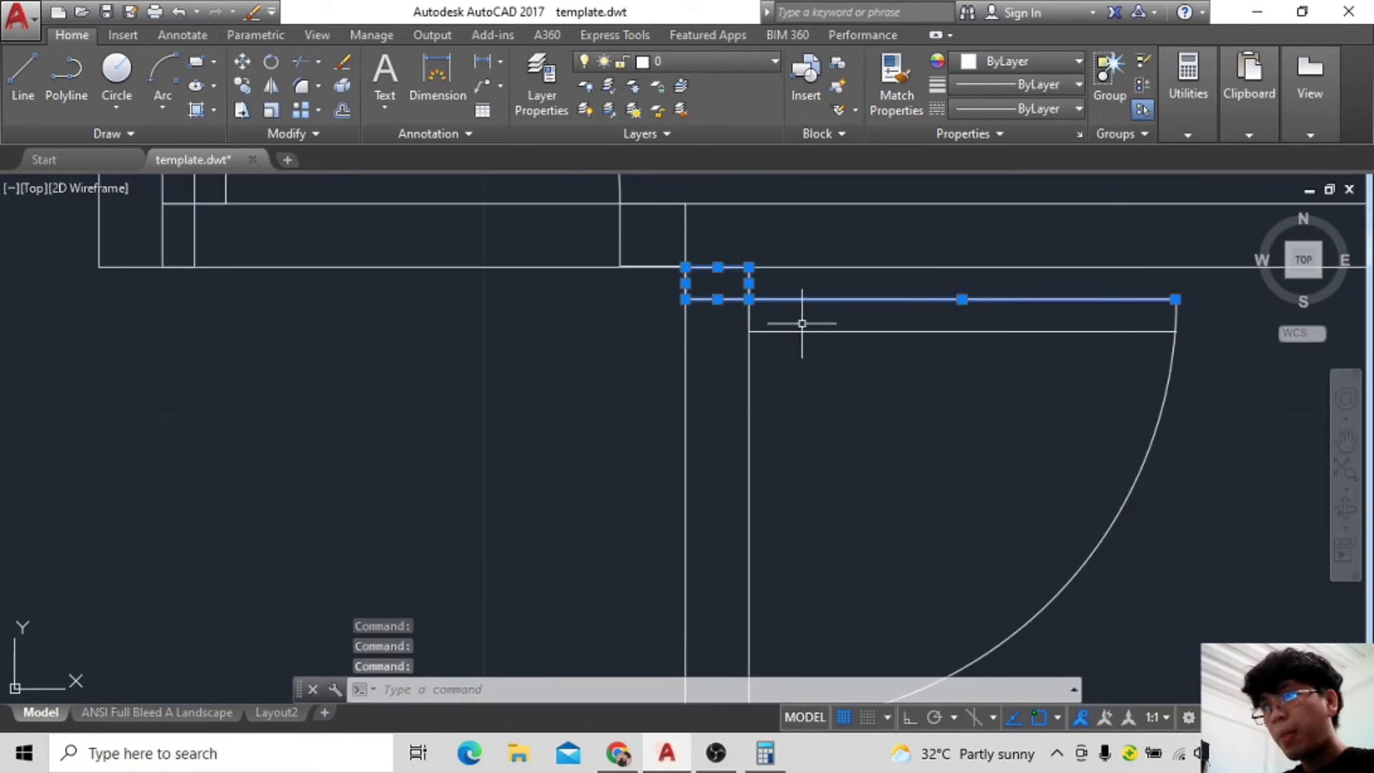
pyautogui.click(896, 333)
pyautogui.click(1175, 342)
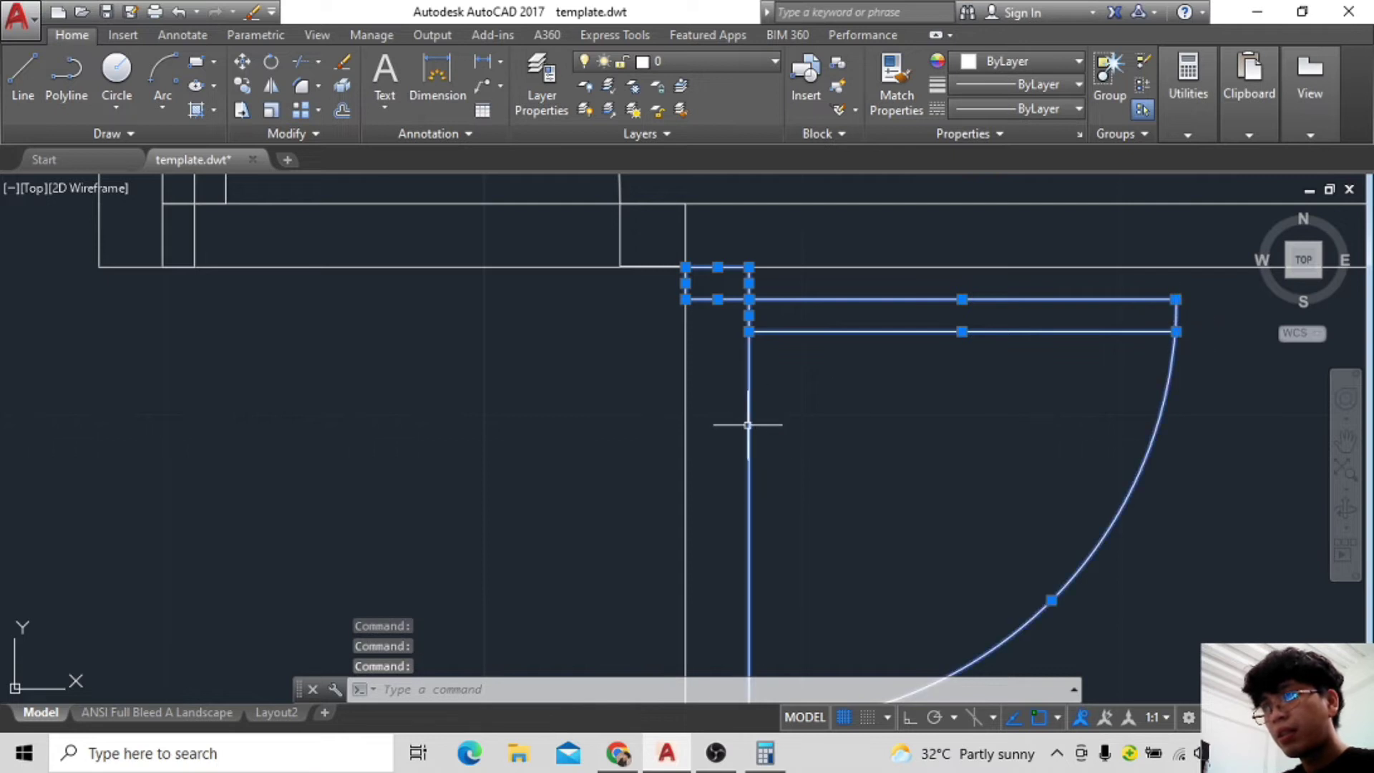
pyautogui.moveTo(849, 398); pyautogui.dragTo(929, 237, button='middle')
pyautogui.click(680, 61)
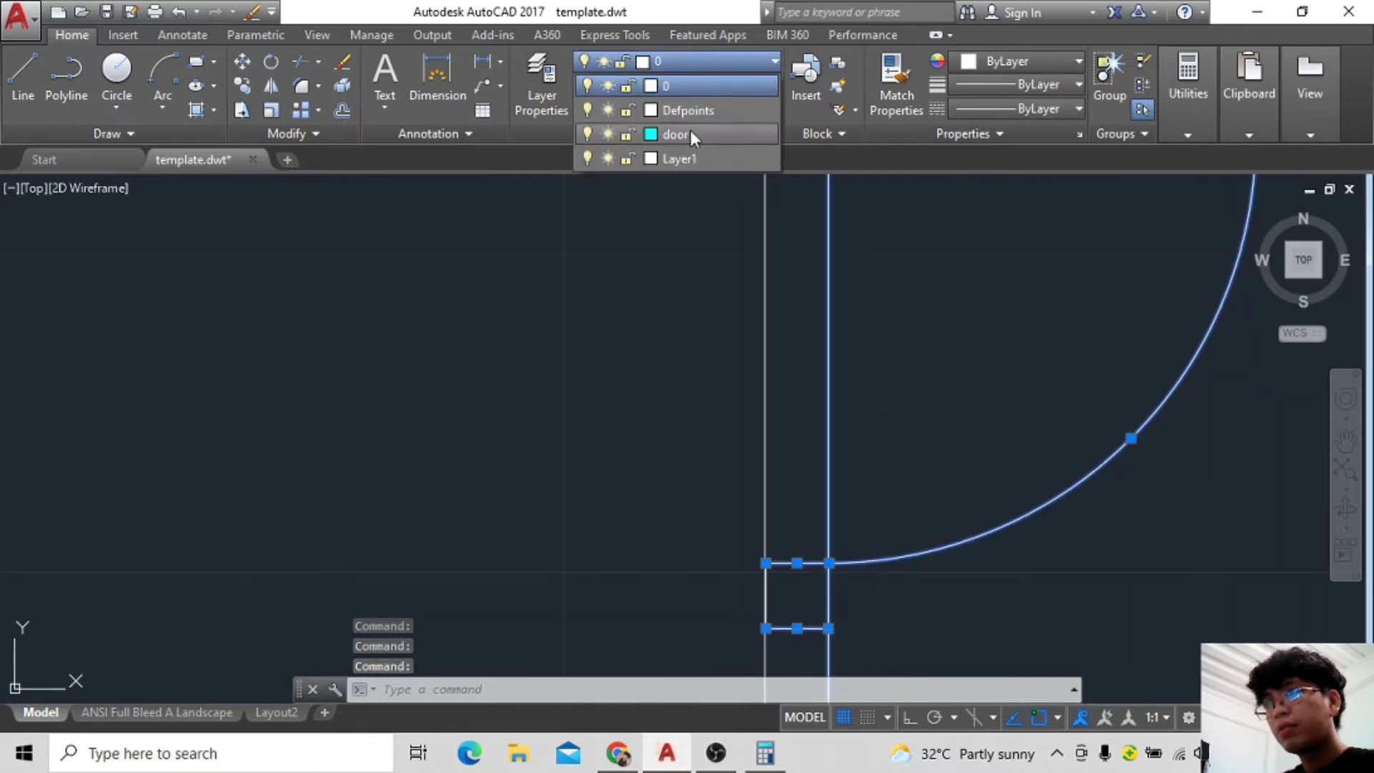
pyautogui.click(690, 132)
pyautogui.press('Escape')
# Make door the current layer and move the jamb rectangle edge onto it.
pyautogui.click(679, 62)
pyautogui.click(680, 156)
pyautogui.moveTo(986, 385); pyautogui.dragTo(886, 235, button='middle')
pyautogui.scroll(3, 795, 458)
pyautogui.click(680, 61)
pyautogui.click(680, 132)
pyautogui.click(698, 314)
pyautogui.click(680, 62)
pyautogui.click(680, 132)
pyautogui.press('Escape')
# Move the vertical jamb line onto the door layer.
pyautogui.scroll(3, 935, 408)
pyautogui.scroll(3, 881, 420)
pyautogui.moveTo(680, 308); pyautogui.dragTo(761, 307, button='middle')
pyautogui.click(761, 308)
pyautogui.click(680, 62)
pyautogui.click(704, 141)
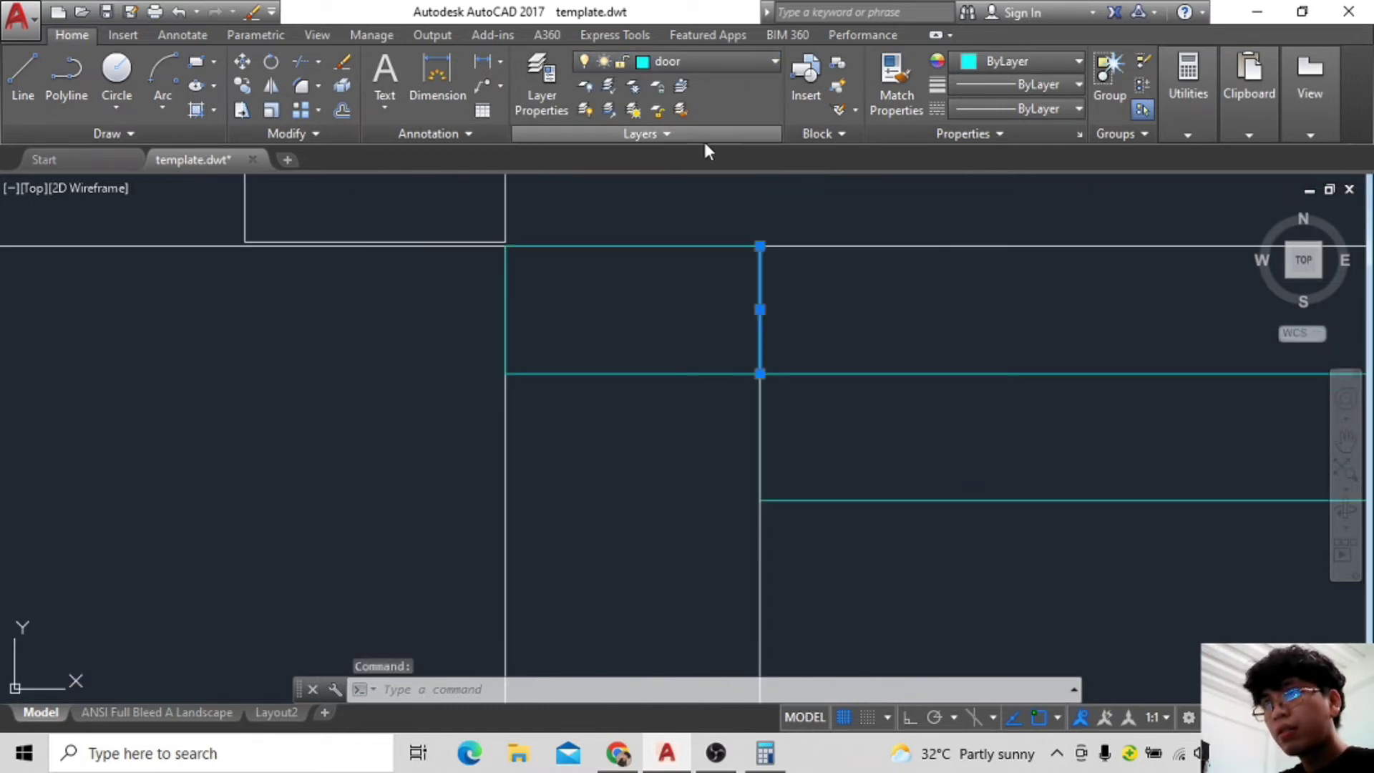
pyautogui.press('Escape')
# Delete the upper vertical jamb line, then abandon a started replacement line.
pyautogui.scroll(2, 886, 456)
pyautogui.press('Escape')
pyautogui.click(731, 270)
pyautogui.press('Delete')
pyautogui.scroll(-3, 787, 337)
pyautogui.scroll(-2, 859, 372)
pyautogui.scroll(4, 759, 327)
pyautogui.write('l')
pyautogui.press('Return')
pyautogui.click(662, 258)
pyautogui.press('Escape')
pyautogui.scroll(-2, 1006, 288)
pyautogui.scroll(3, 957, 353)
# Redraw the jamb as a multi-point line and delete the leftover vertical line.
pyautogui.click(24, 69)
pyautogui.click(666, 208)
pyautogui.click(666, 465)
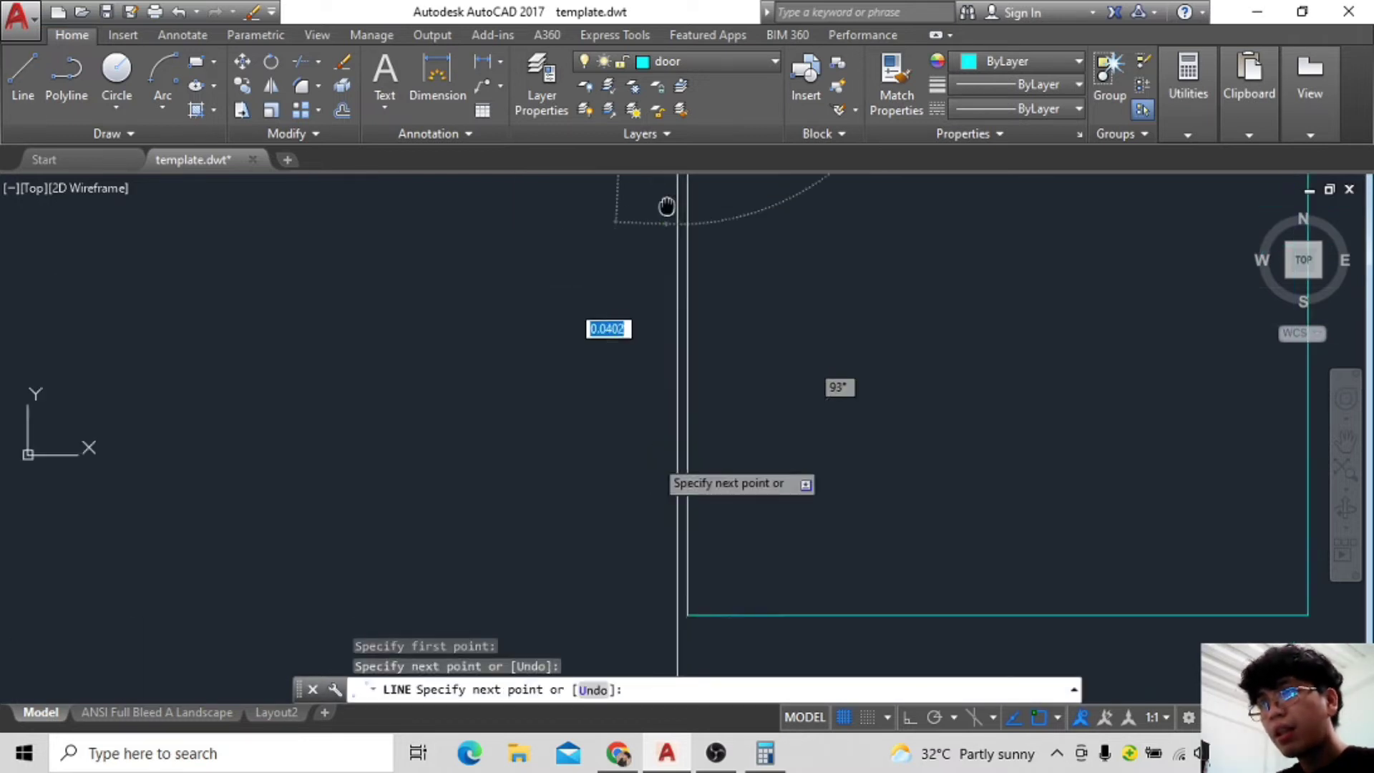
pyautogui.click(677, 559)
pyautogui.press('Escape')
pyautogui.press('Delete')
pyautogui.scroll(-3, 813, 362)
pyautogui.moveTo(813, 362); pyautogui.dragTo(752, 417, button='middle')
pyautogui.scroll(3, 752, 417)
pyautogui.moveTo(819, 582); pyautogui.dragTo(1045, 290, button='middle')
pyautogui.scroll(-2, 1059, 279)
pyautogui.scroll(3, 776, 522)
pyautogui.scroll(2, 697, 355)
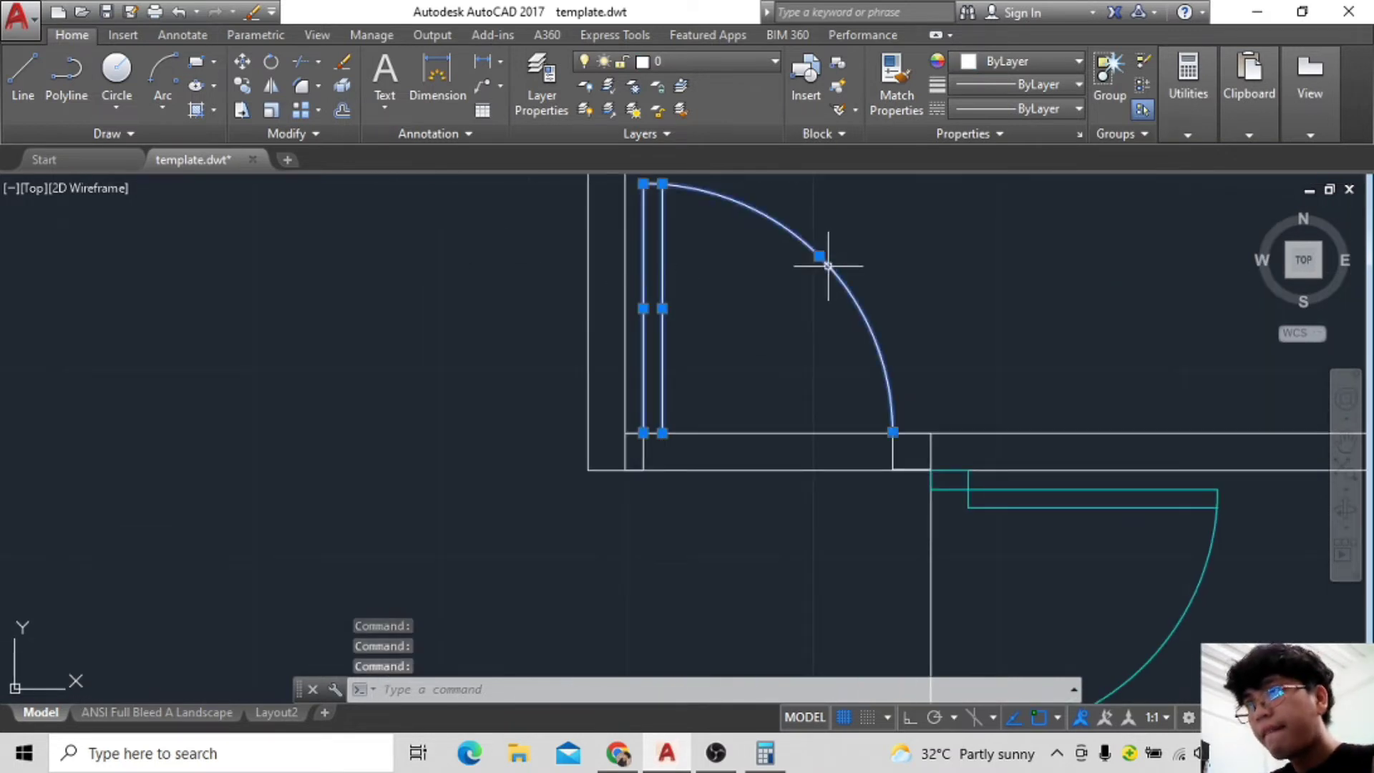
# Zoom around the plan to find the last white door and its wall lines.
pyautogui.scroll(2, 724, 352)
pyautogui.scroll(2, 687, 338)
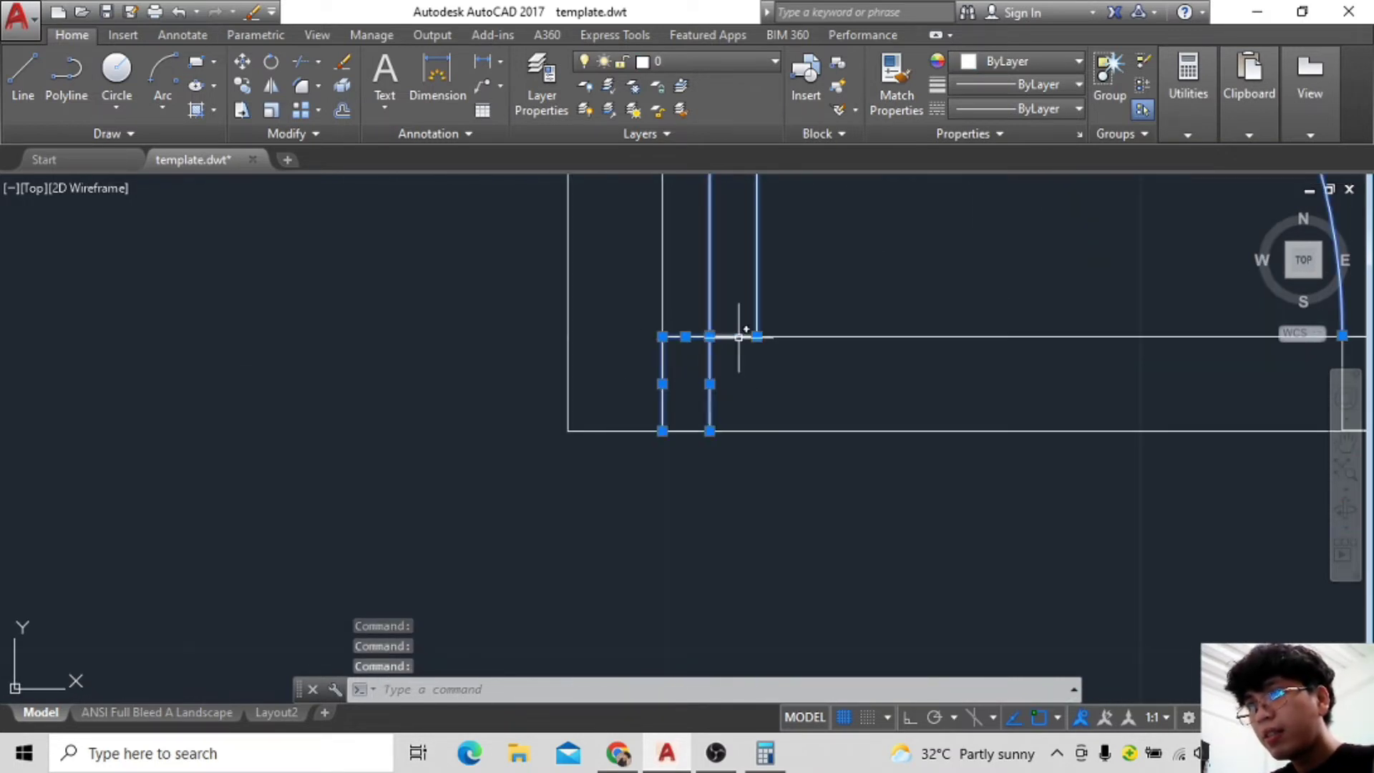
pyautogui.scroll(-3, 791, 389)
pyautogui.scroll(3, 940, 354)
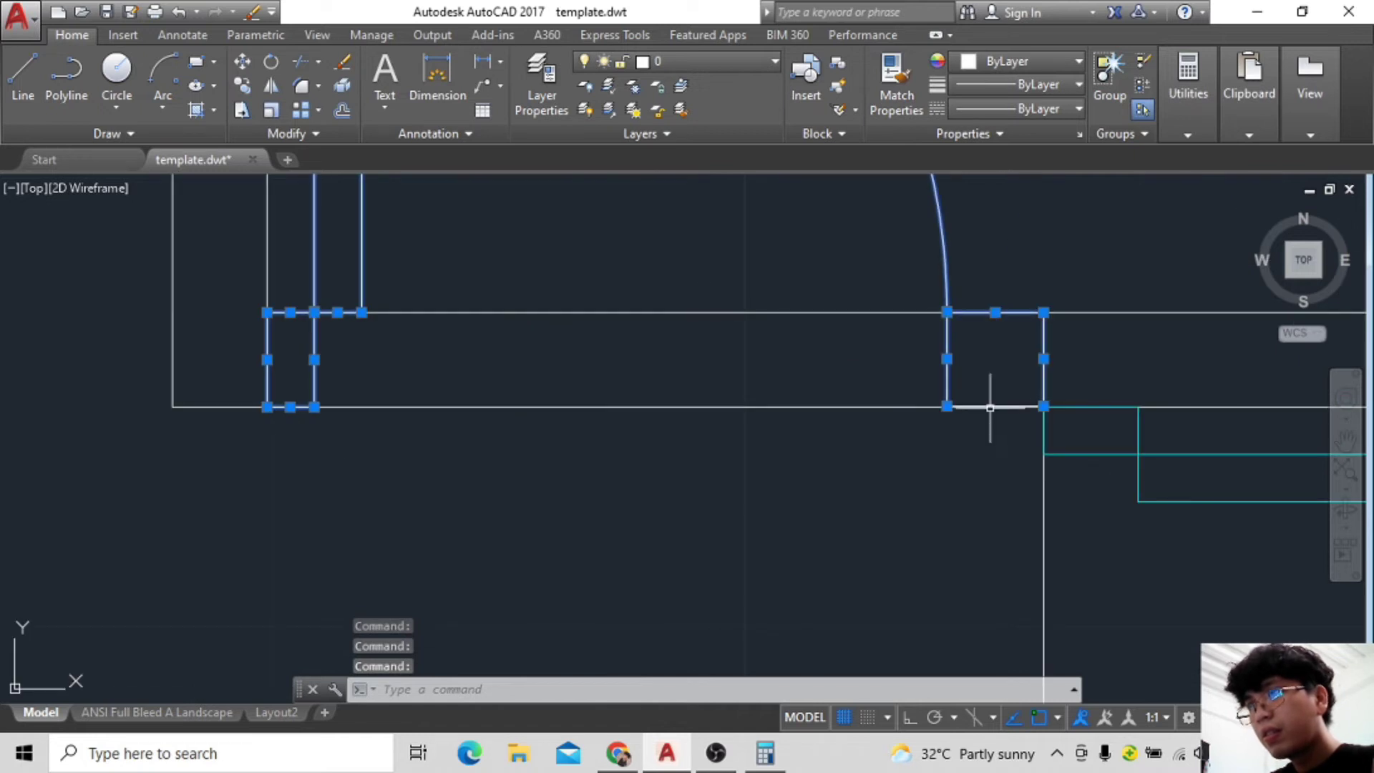
pyautogui.scroll(-2, 895, 408)
pyautogui.scroll(-2, 801, 397)
pyautogui.scroll(2, 851, 382)
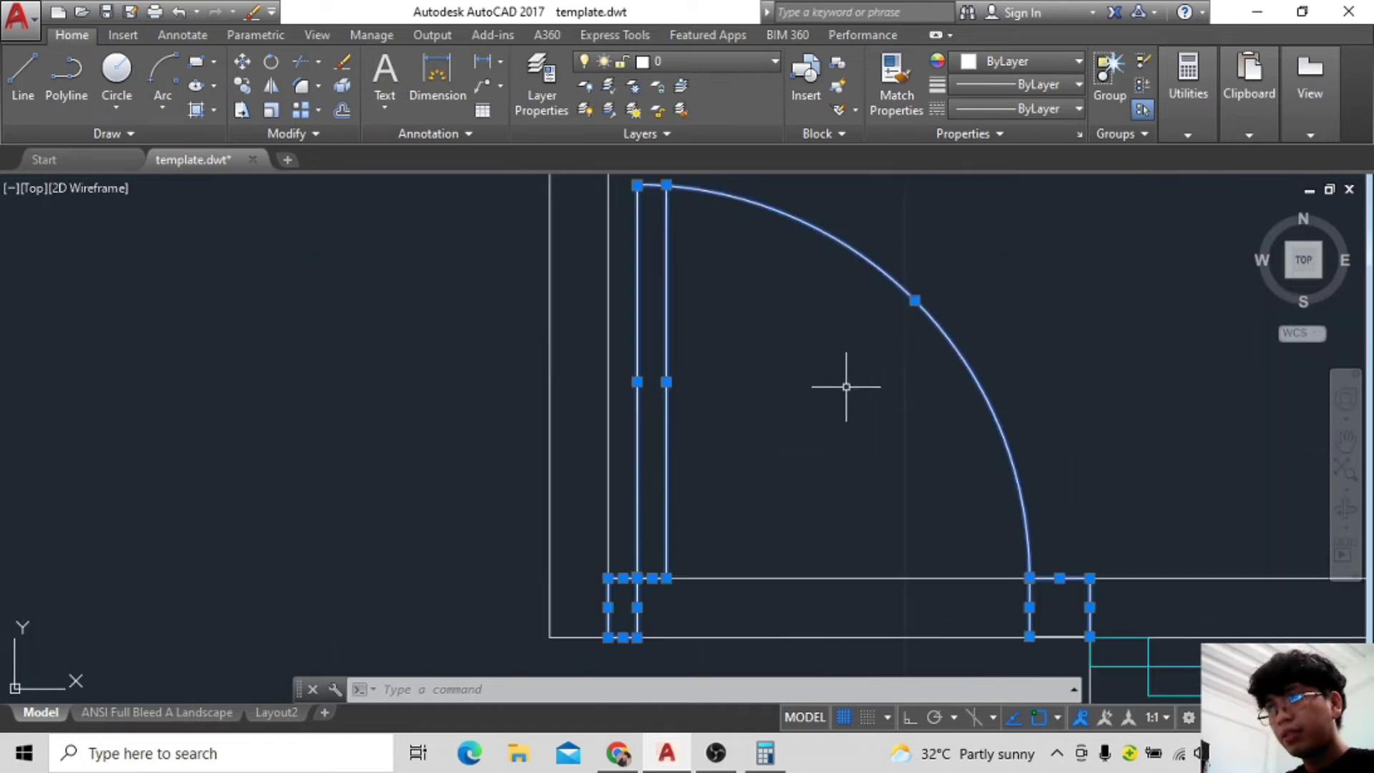
pyautogui.scroll(-2, 881, 380)
pyautogui.click(889, 405)
pyautogui.press('Escape')
pyautogui.scroll(3, 716, 363)
pyautogui.click(795, 332)
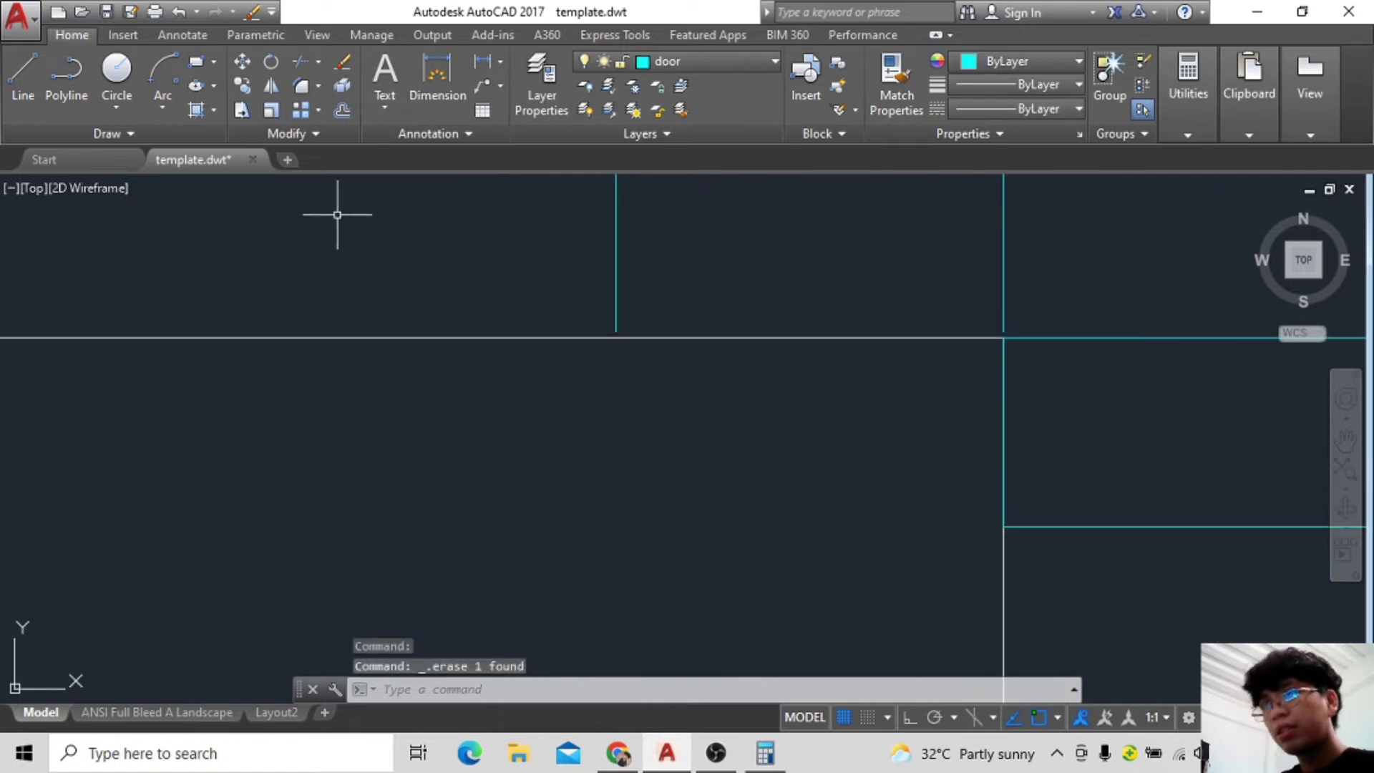
# Draw a line along the wall corner beside the white door.
pyautogui.click(23, 72)
pyautogui.scroll(2, 661, 309)
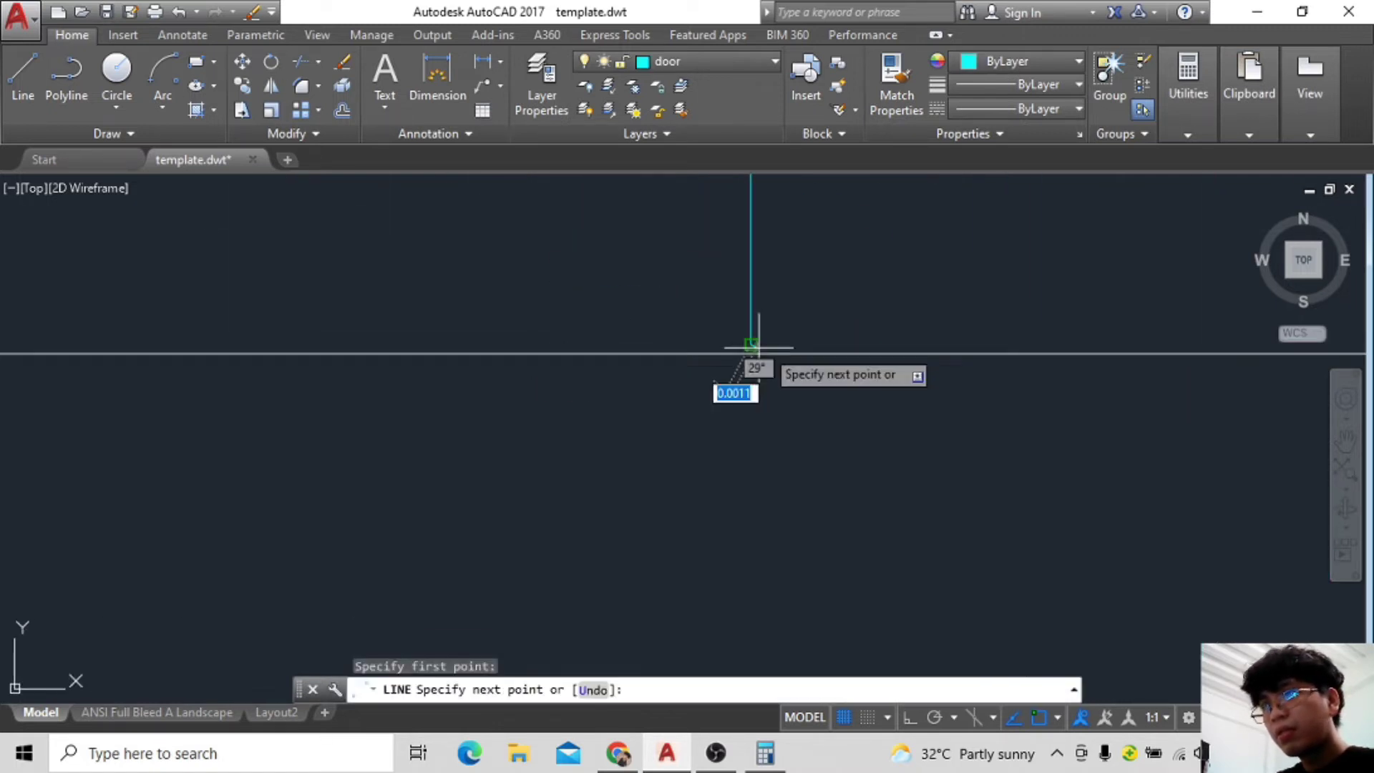
pyautogui.click(752, 361)
pyautogui.click(926, 357)
pyautogui.press('Escape')
pyautogui.scroll(-3, 931, 414)
pyautogui.scroll(-2, 758, 553)
pyautogui.scroll(5, 909, 384)
pyautogui.scroll(-3, 804, 528)
pyautogui.scroll(2, 654, 260)
# Select the white door's jamb rectangle and swing arc.
pyautogui.click(654, 260)
pyautogui.scroll(2, 706, 261)
pyautogui.scroll(1, 619, 365)
pyautogui.moveTo(652, 492); pyautogui.dragTo(672, 309, button='middle')
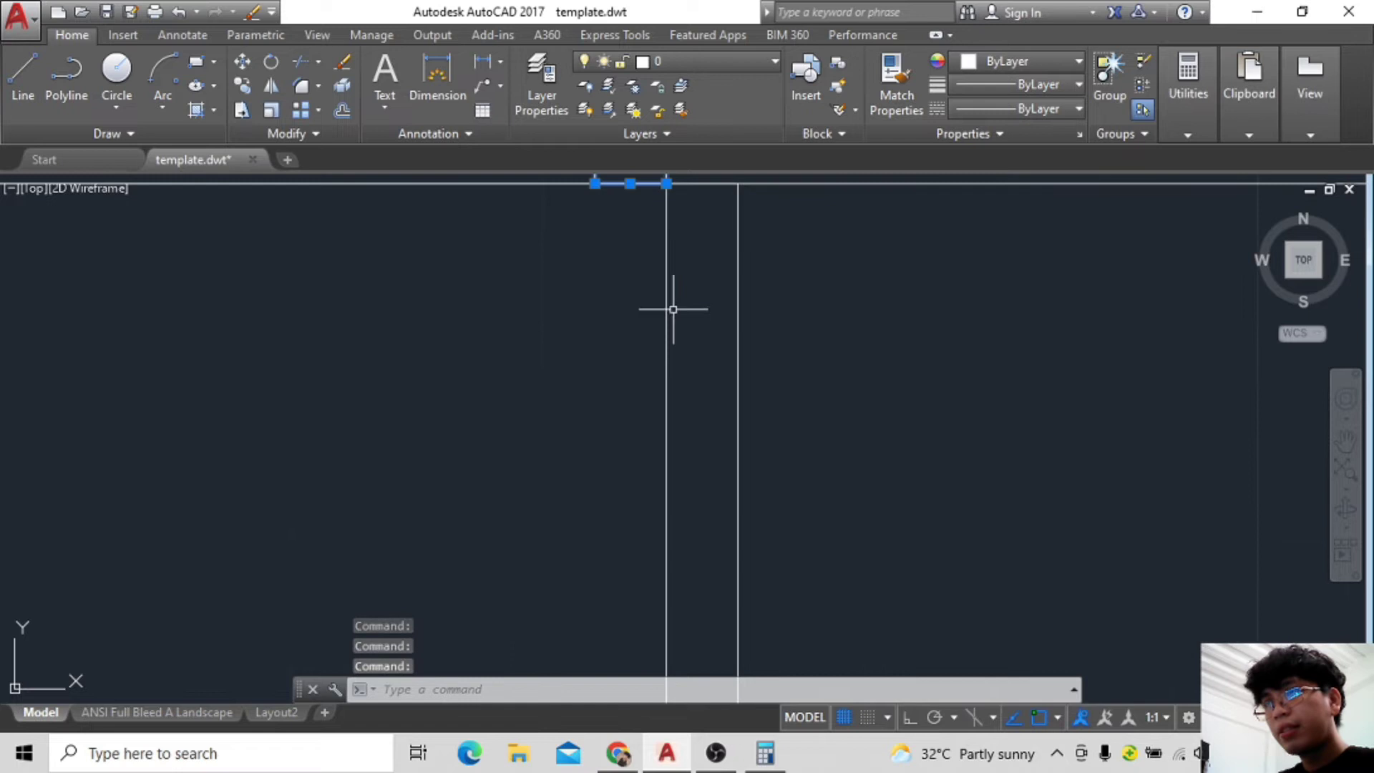
pyautogui.scroll(-4, 872, 270)
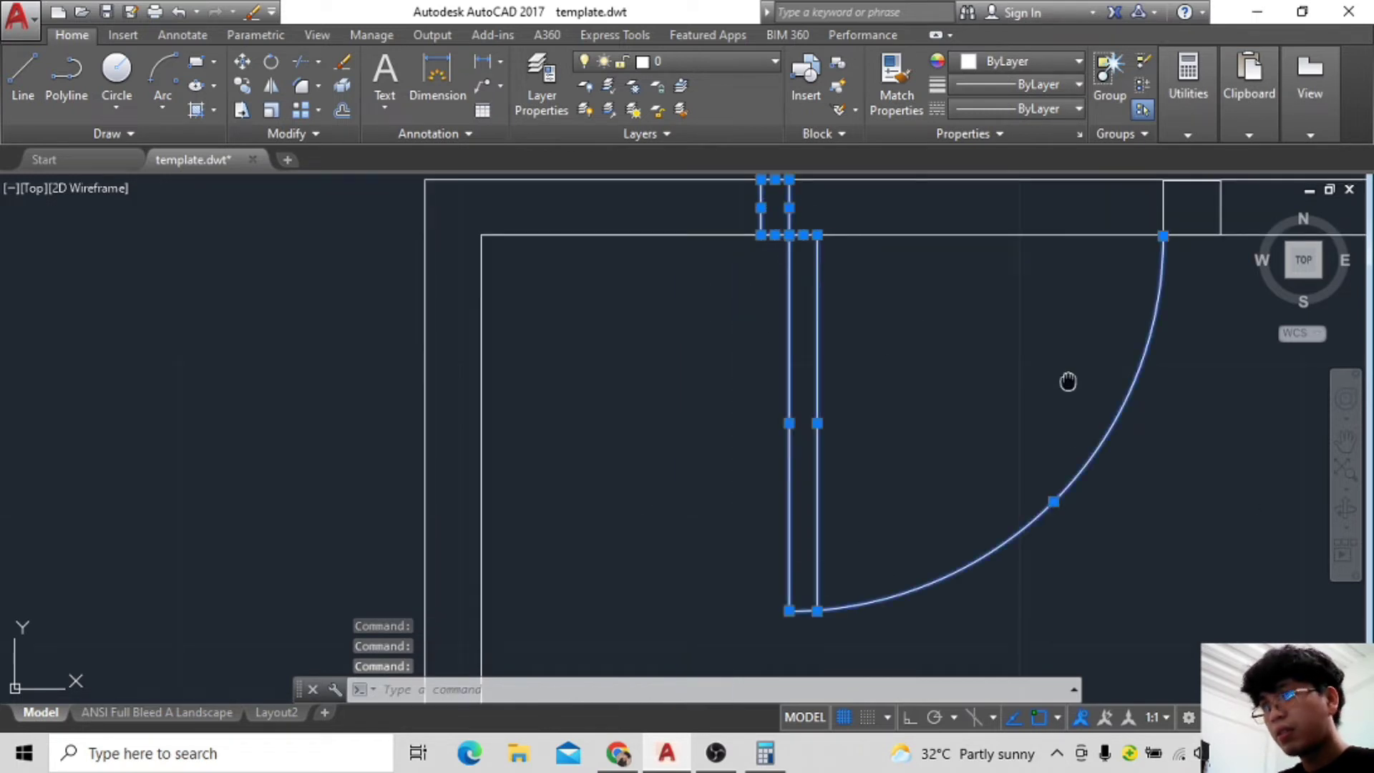
pyautogui.moveTo(1068, 381); pyautogui.dragTo(850, 476, button='middle')
pyautogui.scroll(-2, 977, 439)
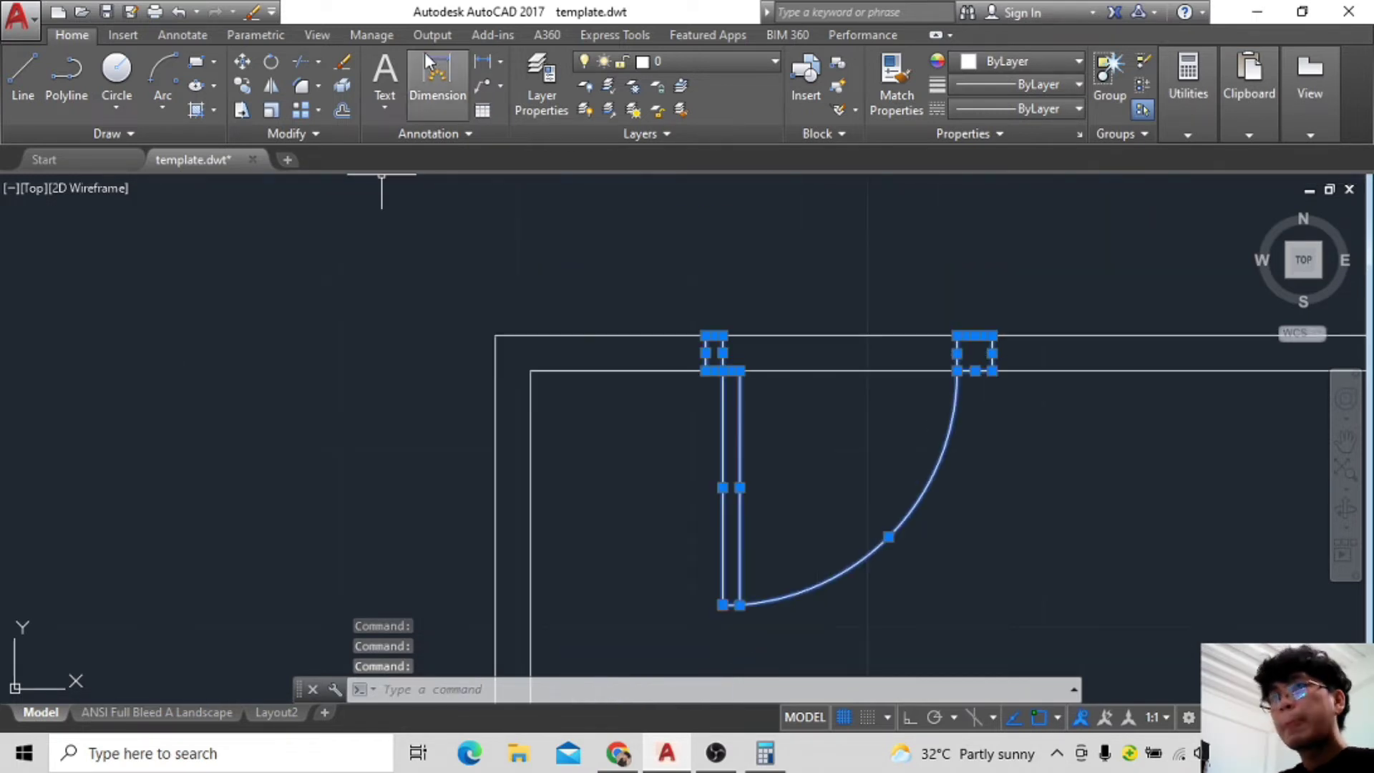
# Put the selected door jamb and swing on the cyan door layer.
pyautogui.click(719, 63)
pyautogui.click(680, 129)
pyautogui.press('Escape')
pyautogui.scroll(-3, 975, 362)
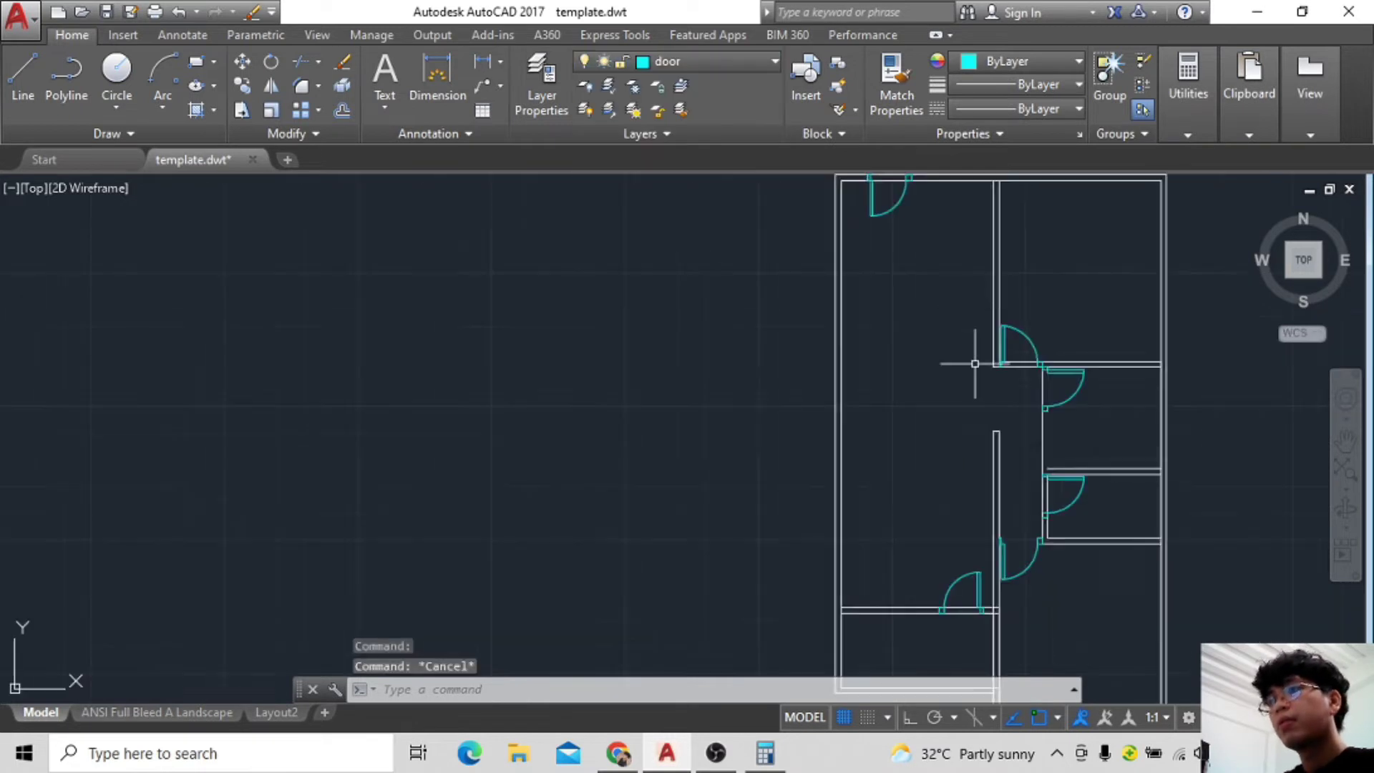
pyautogui.scroll(-2, 822, 301)
pyautogui.scroll(2, 750, 215)
pyautogui.moveTo(750, 215); pyautogui.dragTo(822, 374, button='middle')
pyautogui.scroll(-2, 770, 417)
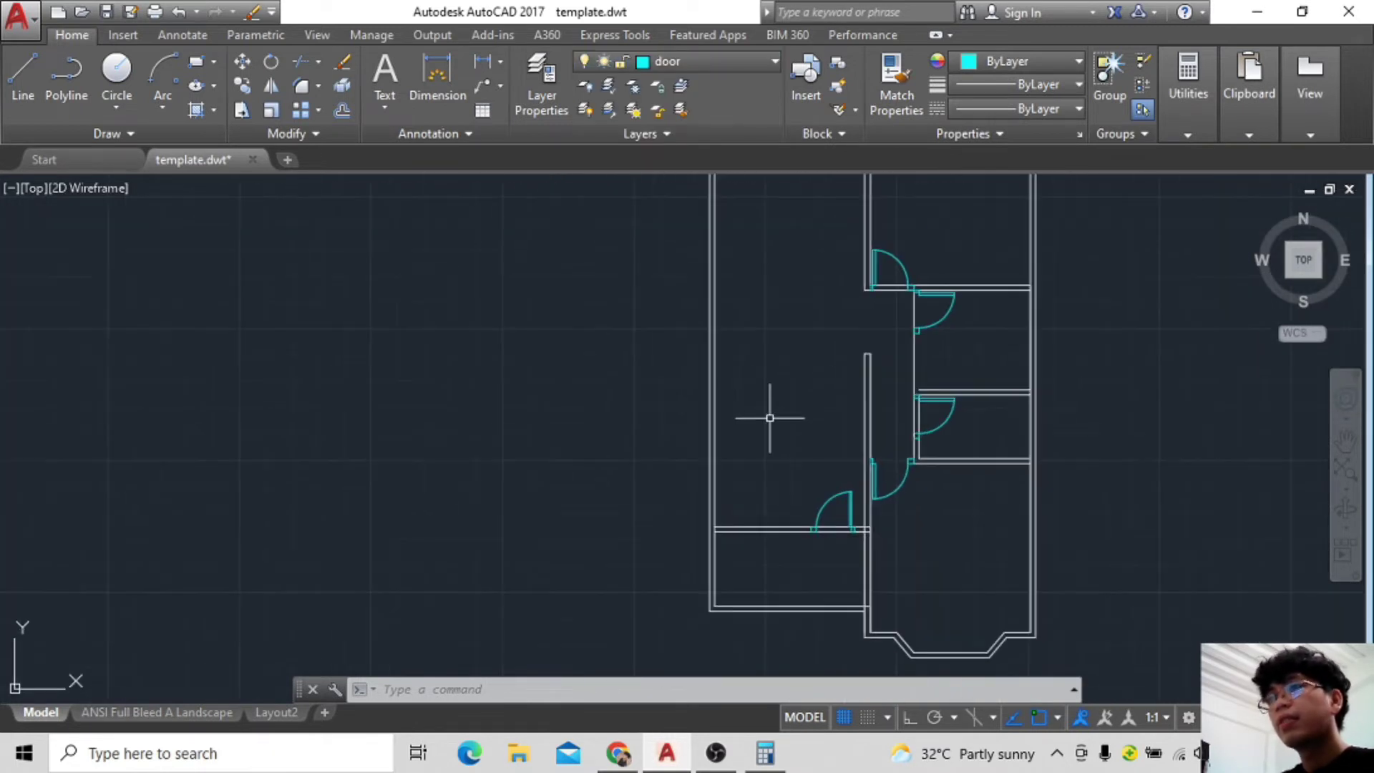
# Insert the Window - Wood Frame 36 in. Wide plan block from DesignCenter.
pyautogui.hotkey('ctrl', '2')
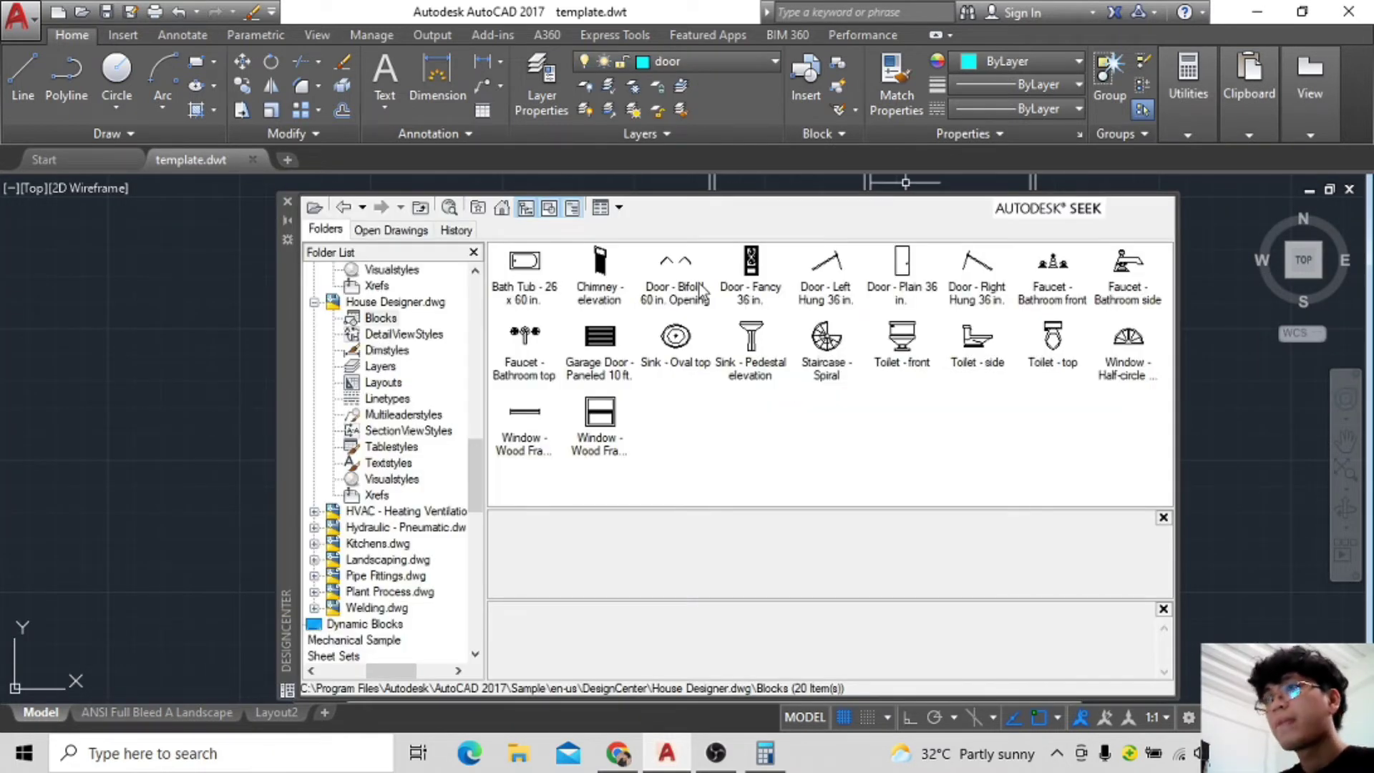
pyautogui.click(530, 434)
pyautogui.moveTo(207, 300); pyautogui.dragTo(207, 301)
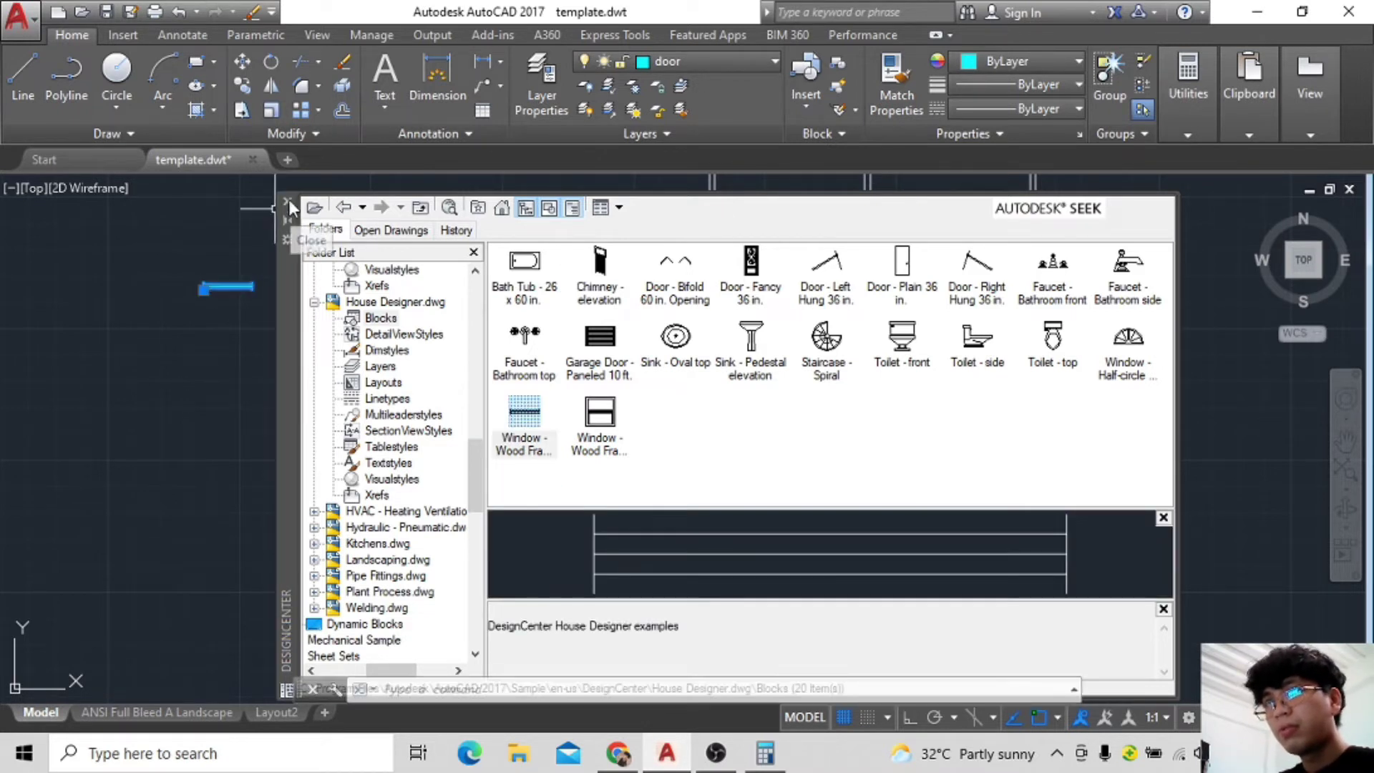
pyautogui.click(290, 207)
# Create a new layer named 'window' with colour 40 in Layer Properties.
pyautogui.click(680, 61)
pyautogui.click(541, 93)
pyautogui.click(172, 87)
pyautogui.write('window')
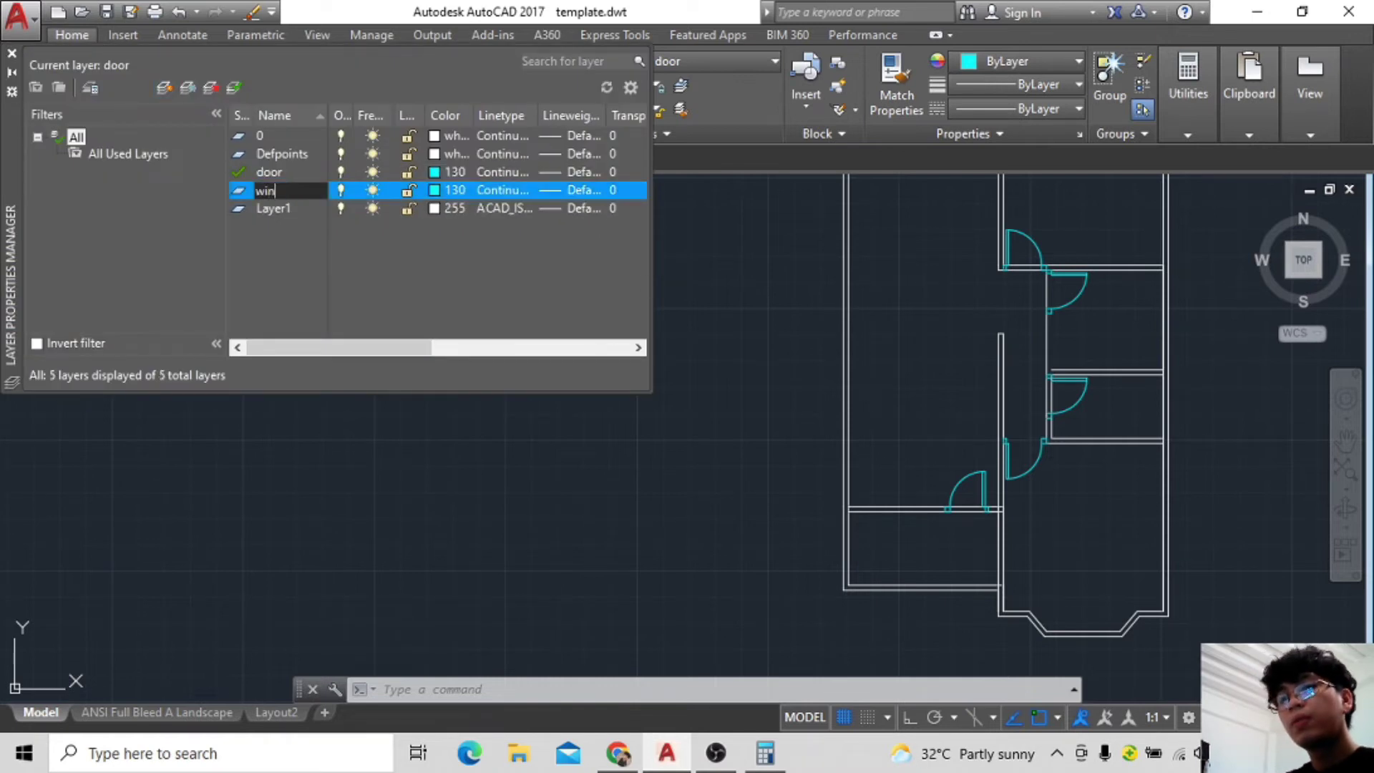
pyautogui.click(434, 190)
pyautogui.click(570, 308)
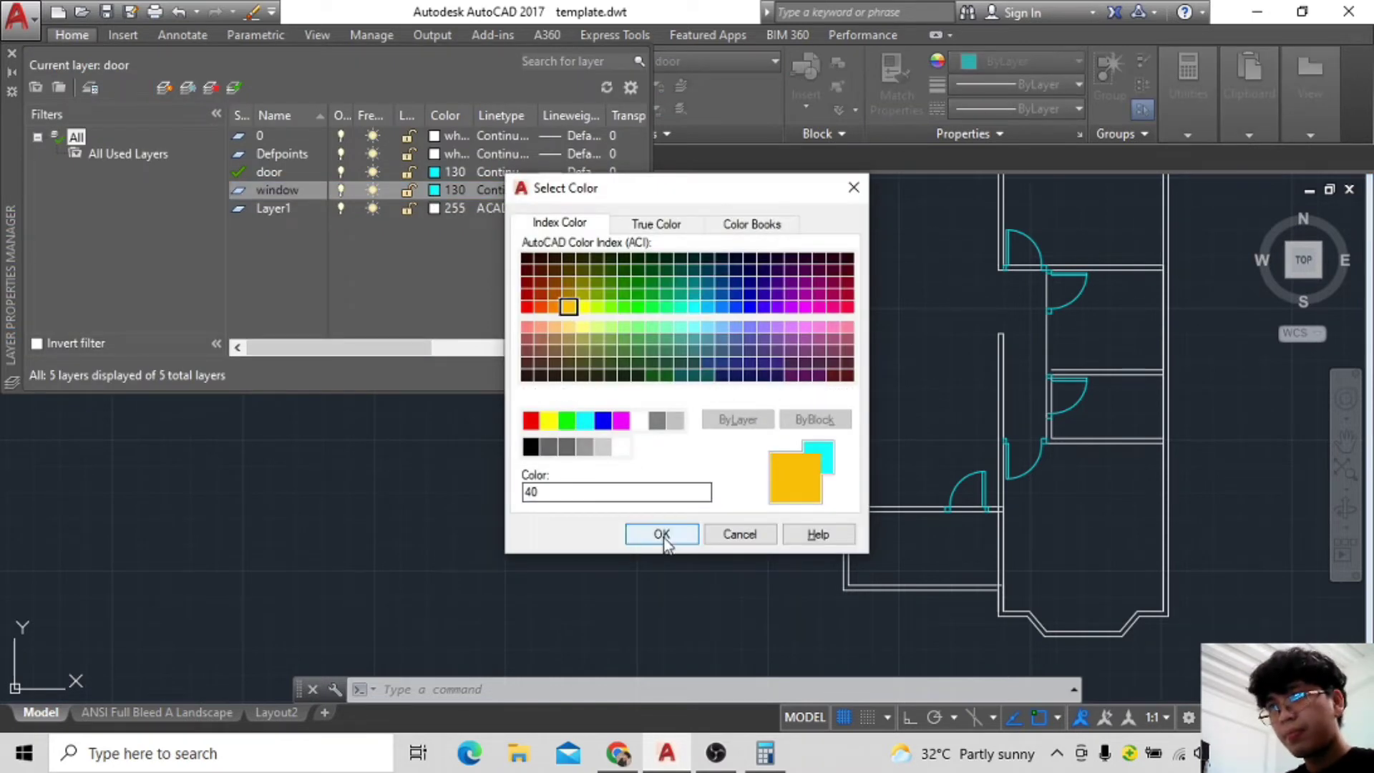
pyautogui.click(662, 536)
# Move the wood-frame window lines beside the lower wall below the door.
pyautogui.click(719, 65)
pyautogui.click(673, 192)
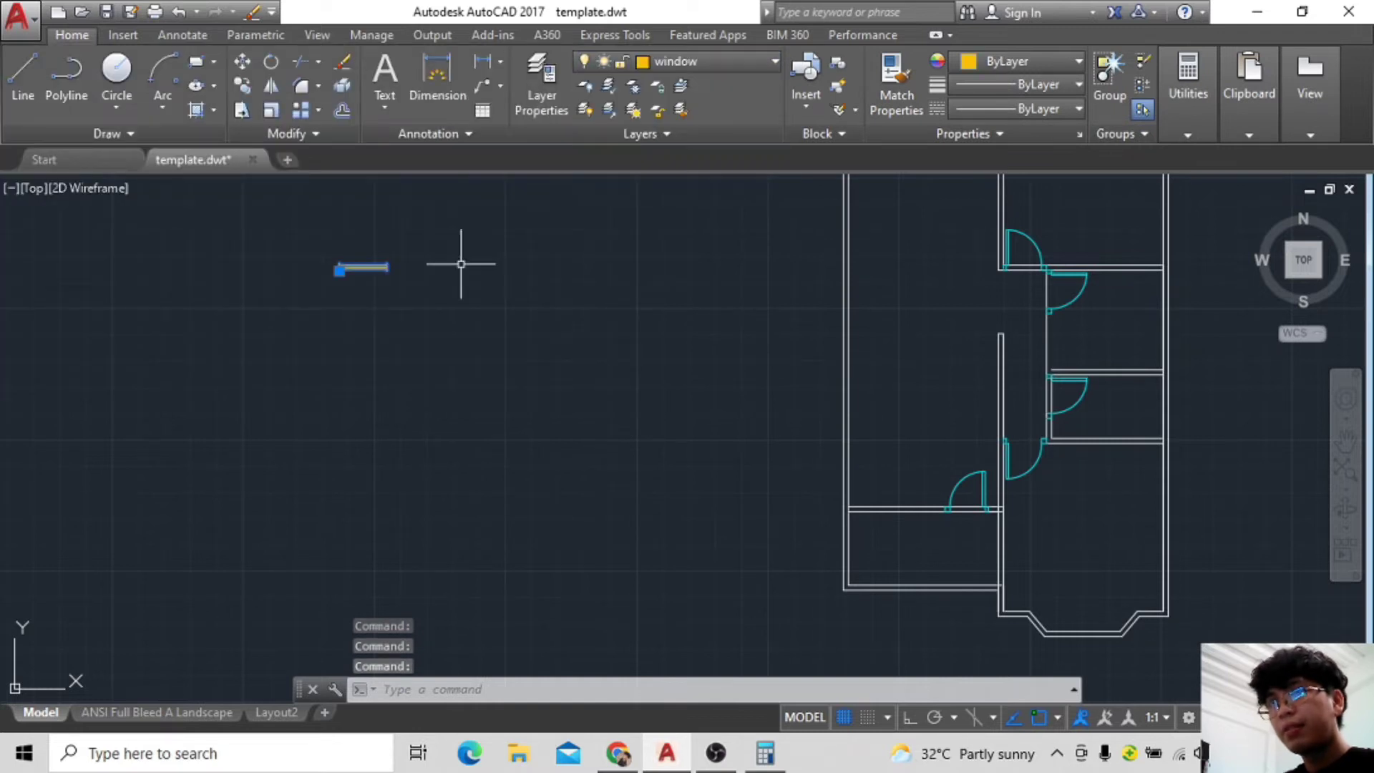
pyautogui.click(242, 61)
pyautogui.click(712, 546)
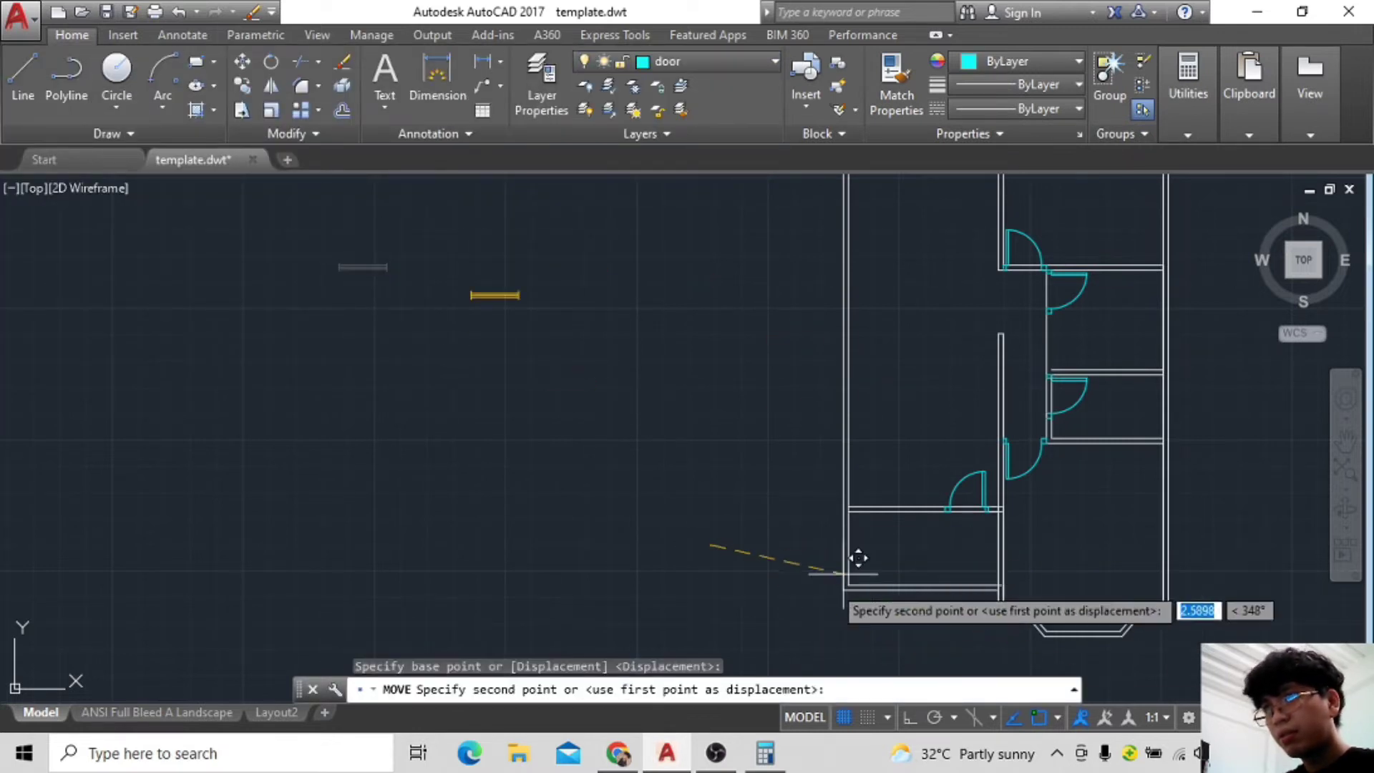
pyautogui.click(780, 617)
pyautogui.click(390, 307)
pyautogui.click(242, 61)
pyautogui.click(404, 339)
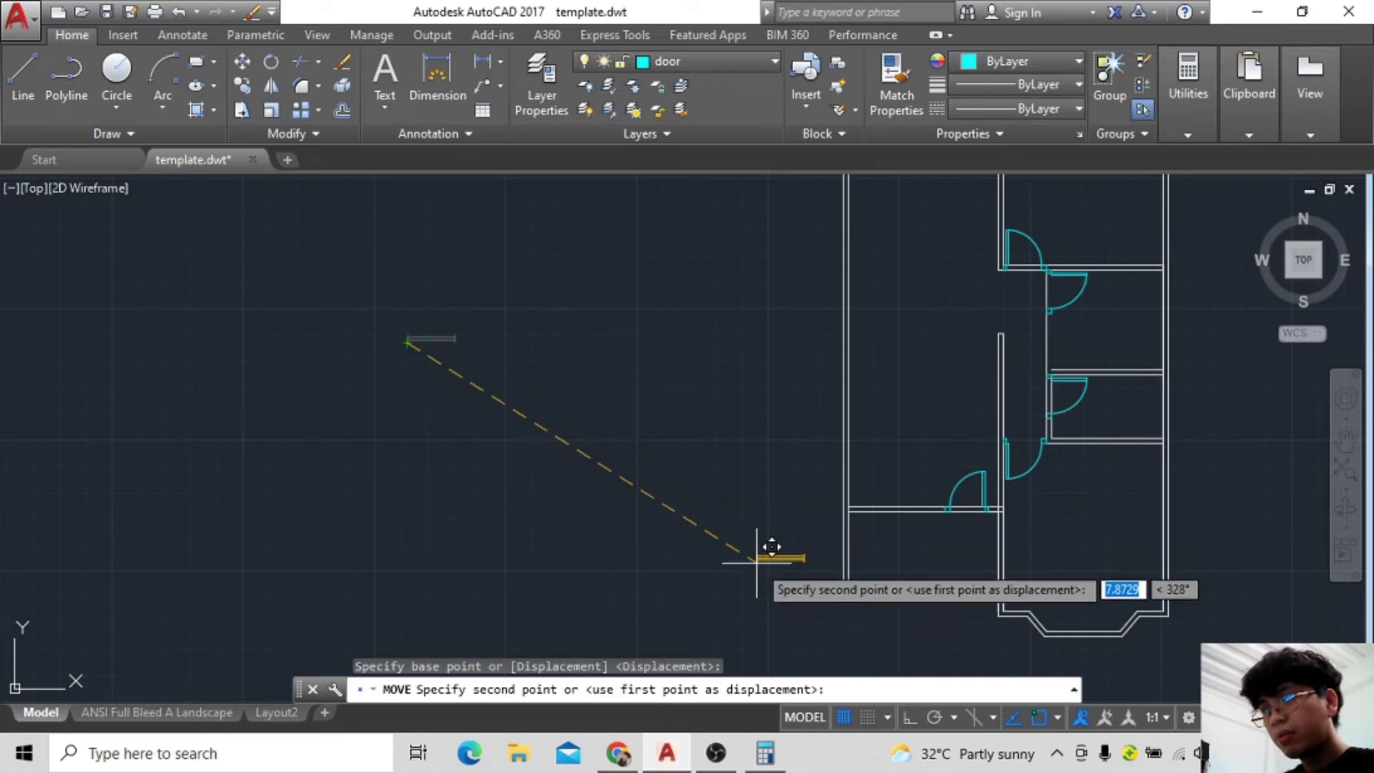
pyautogui.moveTo(1057, 662); pyautogui.dragTo(923, 476, button='middle')
pyautogui.scroll(4, 925, 479)
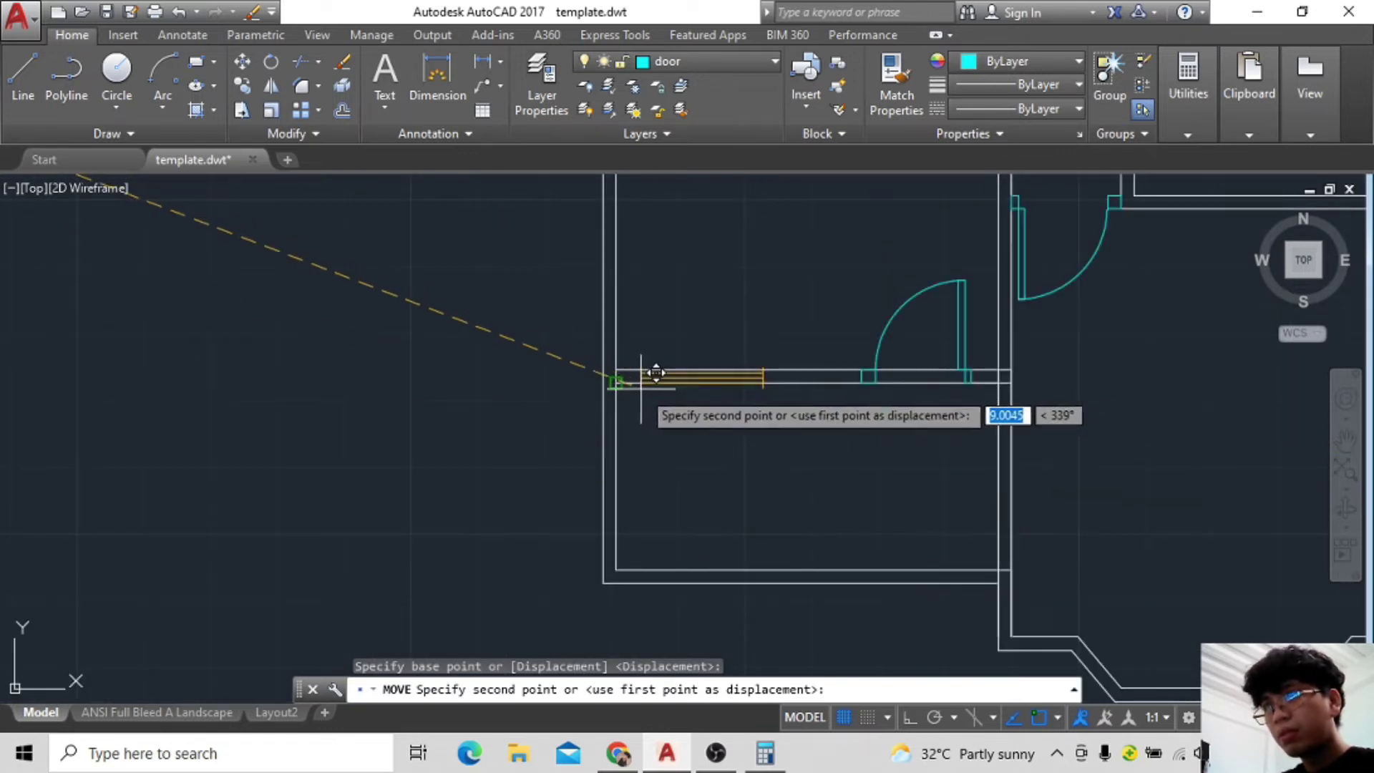
pyautogui.scroll(3, 630, 381)
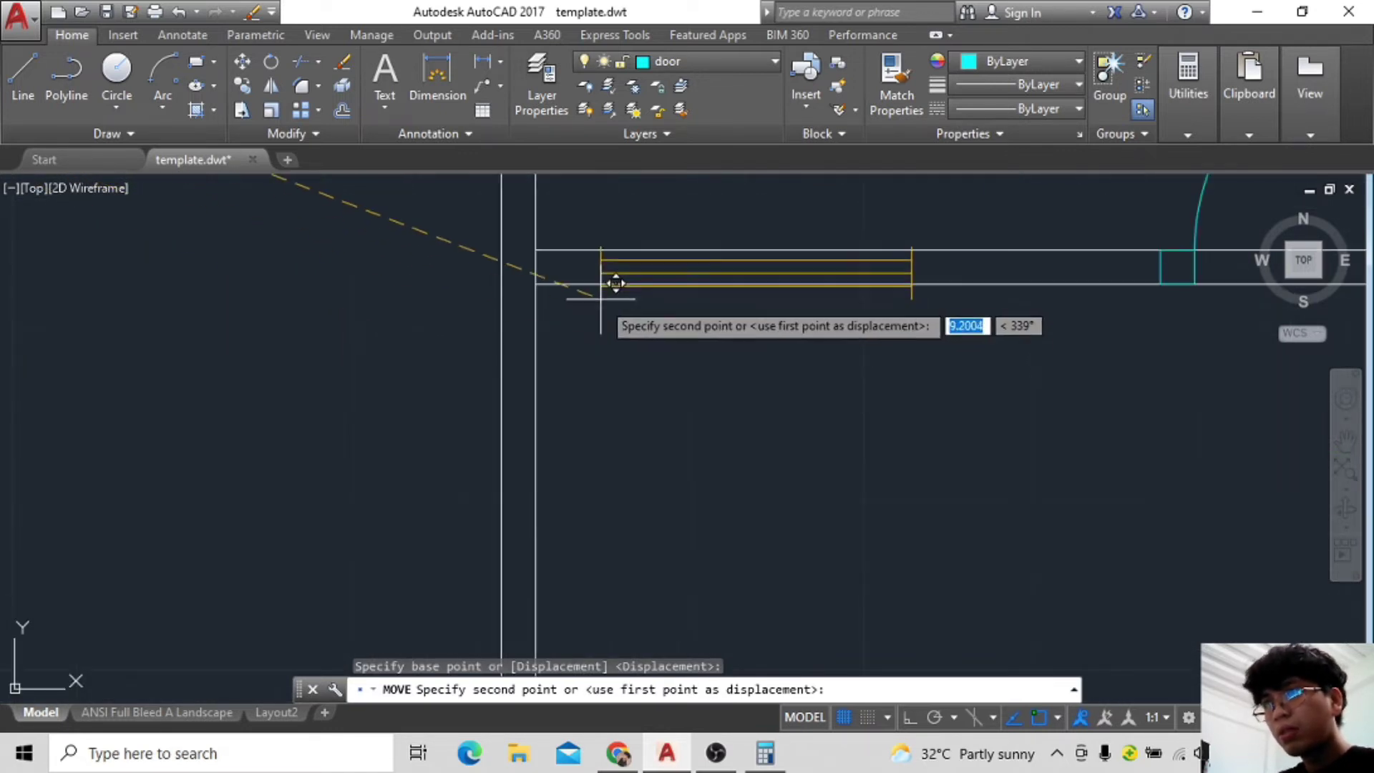
pyautogui.click(615, 393)
# Scale the window block down from its corner using SC.
pyautogui.click(588, 336)
pyautogui.click(961, 445)
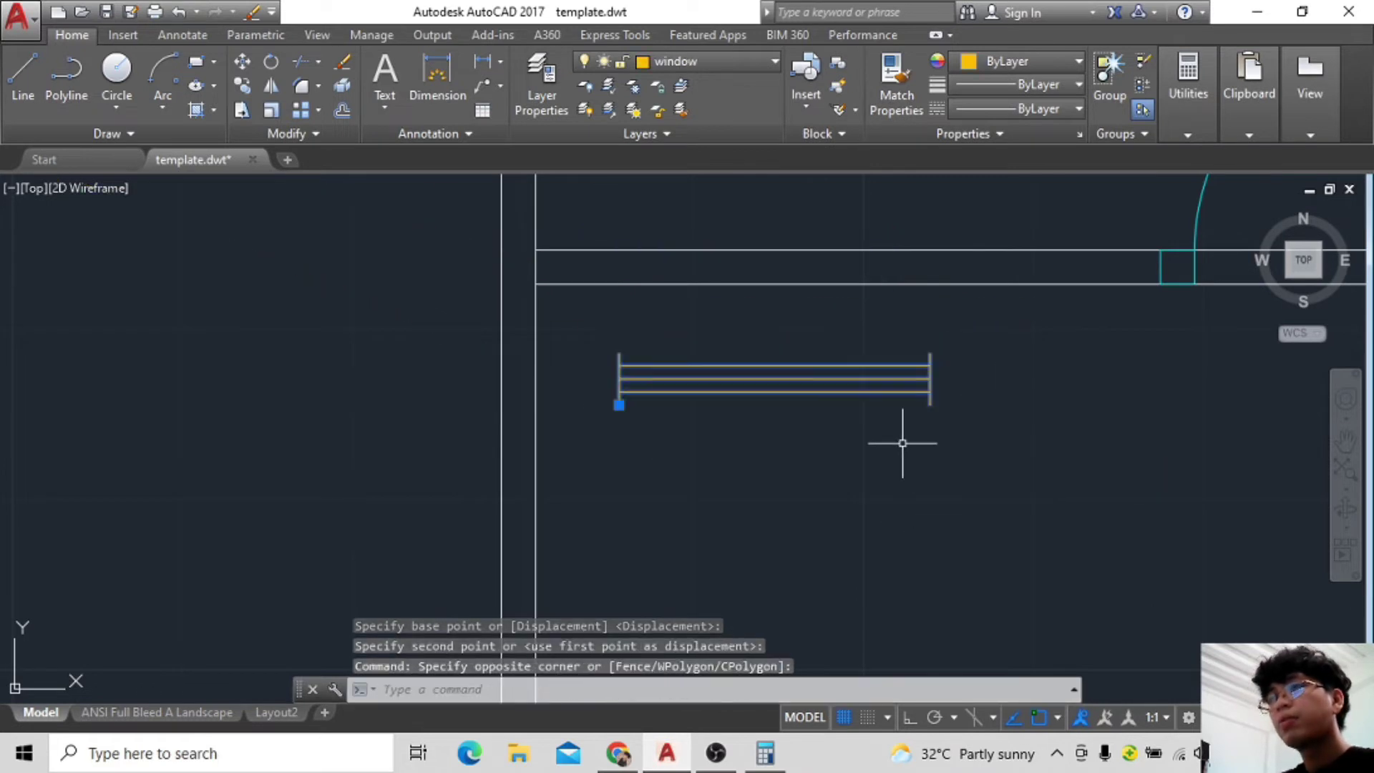
pyautogui.write('sc')
pyautogui.press('Return')
pyautogui.click(862, 442)
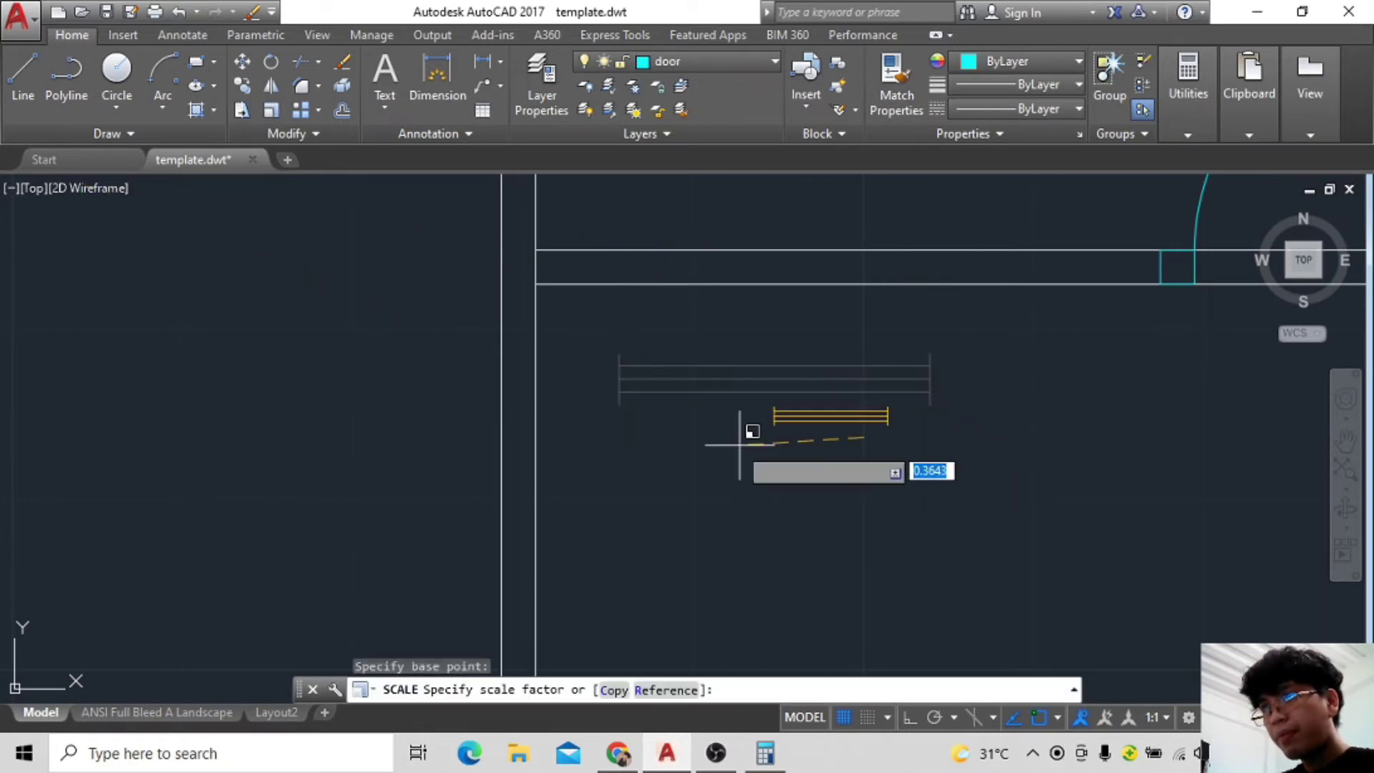
pyautogui.click(659, 423)
# Select one of the lower wall's lines for deletion.
pyautogui.moveTo(976, 385); pyautogui.dragTo(955, 414, button='middle')
pyautogui.moveTo(874, 288)
pyautogui.mouseDown(button='middle')
pyautogui.moveTo(827, 607)
pyautogui.moveTo(1064, 485)
pyautogui.mouseUp(button='middle')
pyautogui.scroll(-2, 914, 389)
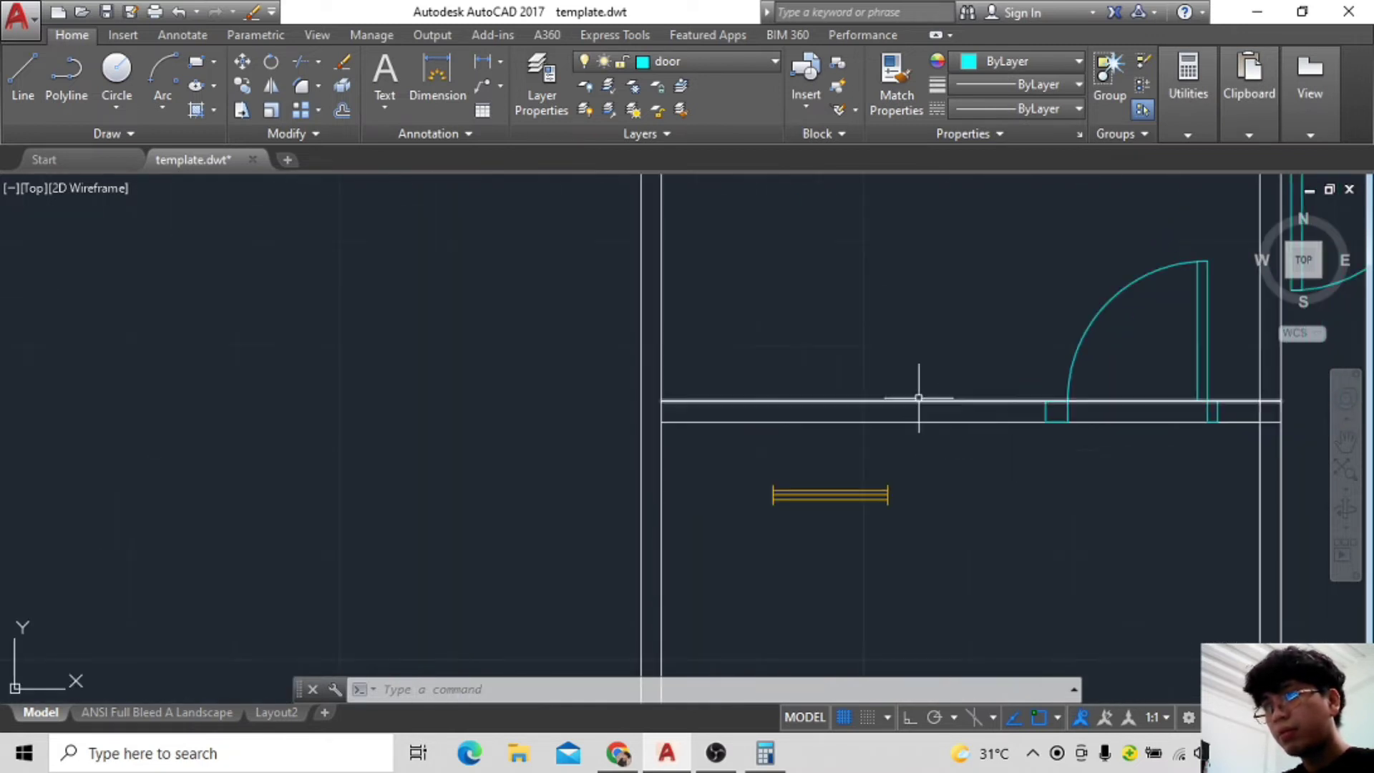
pyautogui.click(914, 398)
pyautogui.scroll(2, 959, 521)
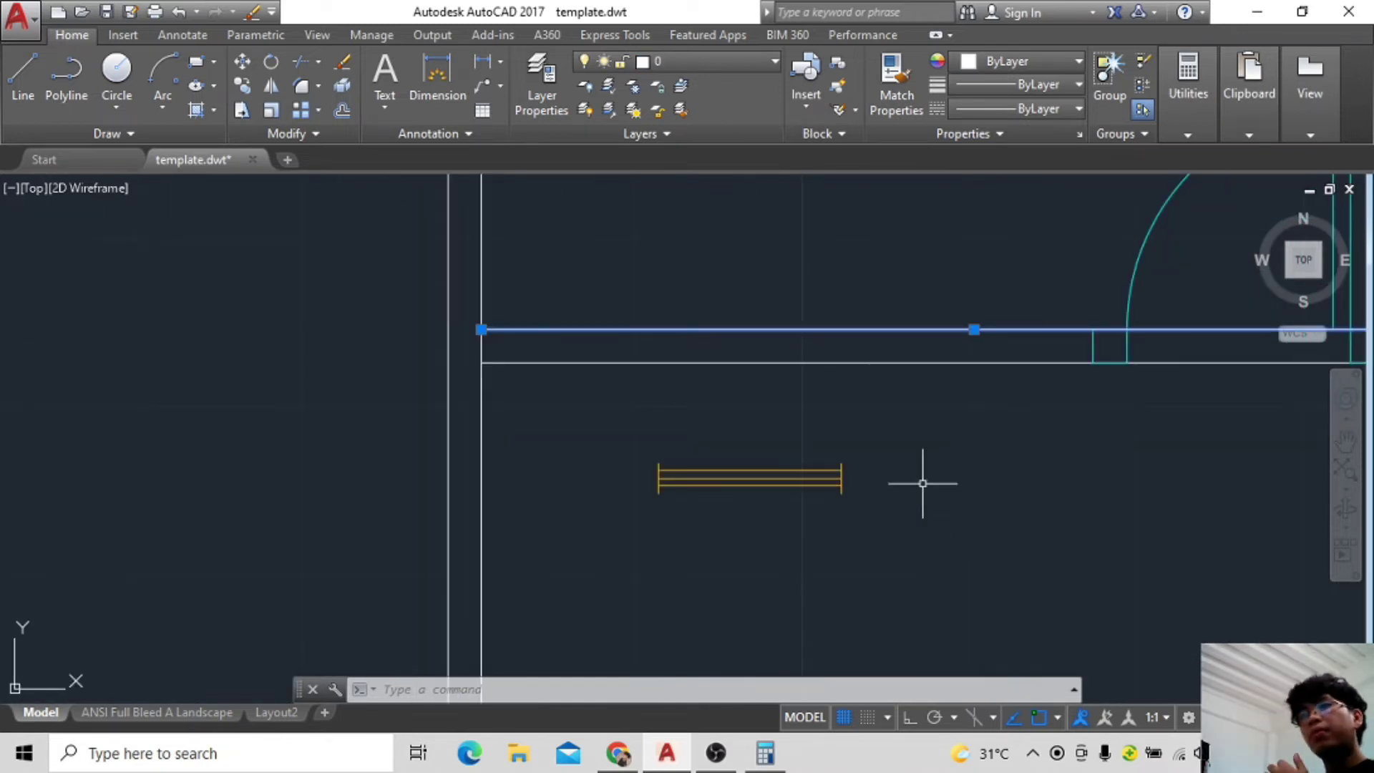
pyautogui.scroll(-3, 1086, 500)
pyautogui.scroll(3, 838, 307)
# Delete the wall line and redraw it from the door jamb to the corner on Layer1.
pyautogui.press('Delete')
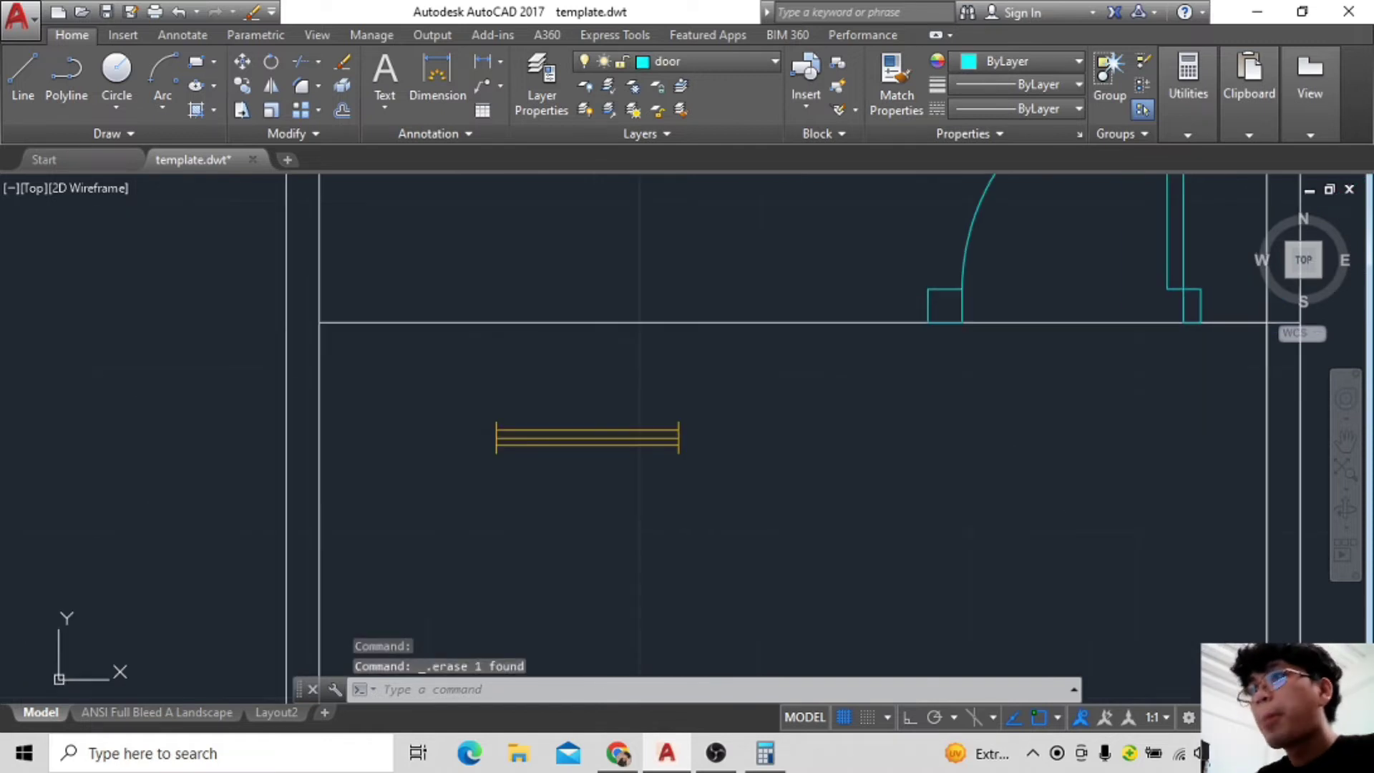
pyautogui.press('l')
pyautogui.press('Return')
pyautogui.click(928, 289)
pyautogui.click(320, 289)
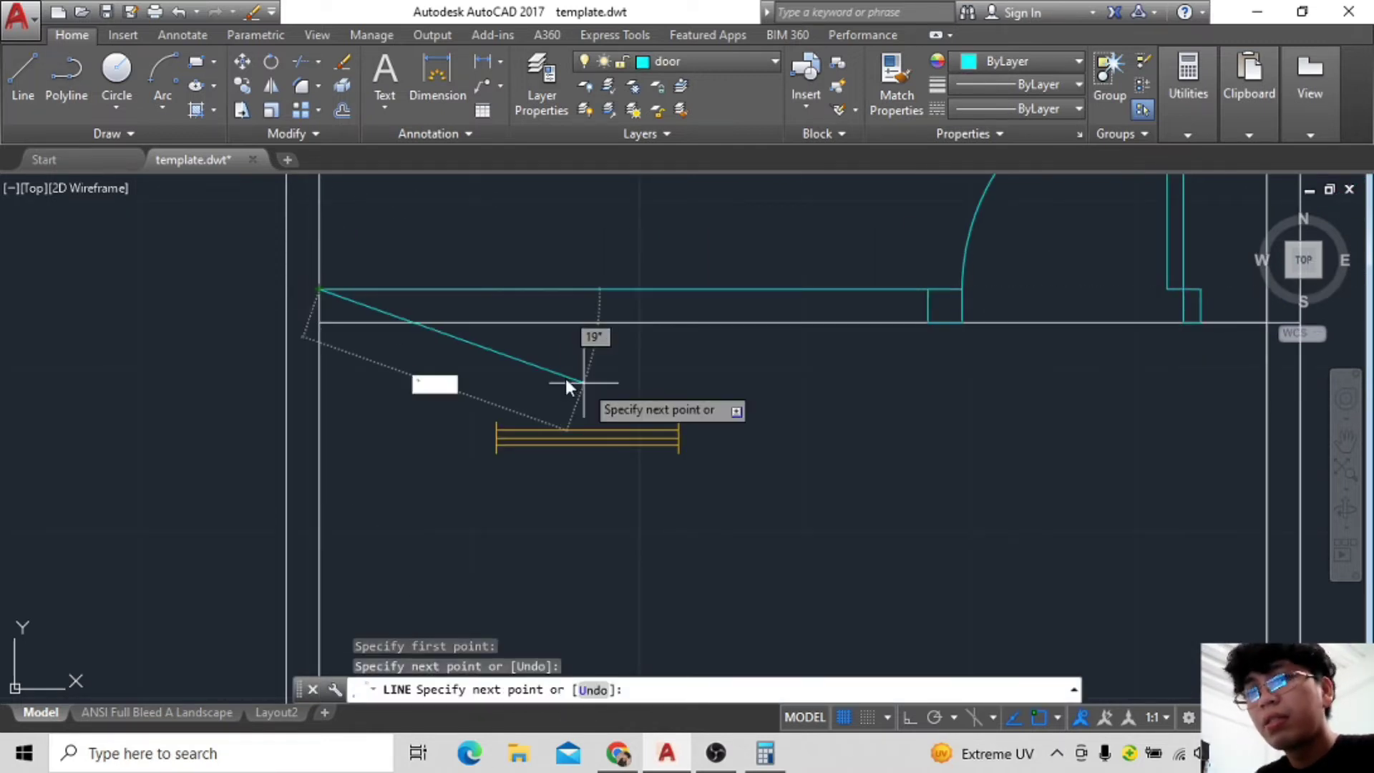
pyautogui.press('Escape')
pyautogui.press('Escape')
pyautogui.click(738, 63)
pyautogui.click(680, 118)
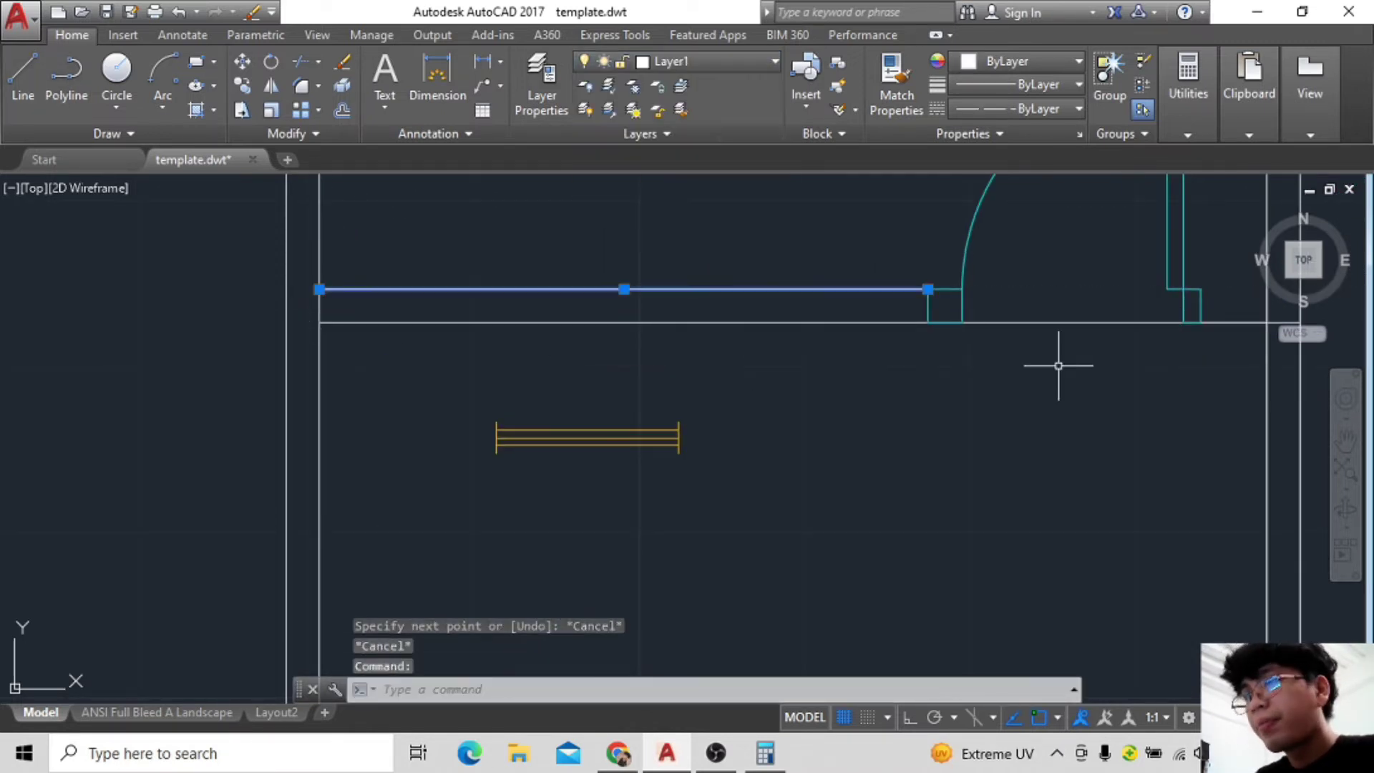
# Turn on Perpendicular object snap after cancelling a stray line.
pyautogui.click(23, 71)
pyautogui.click(1201, 290)
pyautogui.moveTo(1202, 290); pyautogui.dragTo(963, 295, button='middle')
pyautogui.press('Escape')
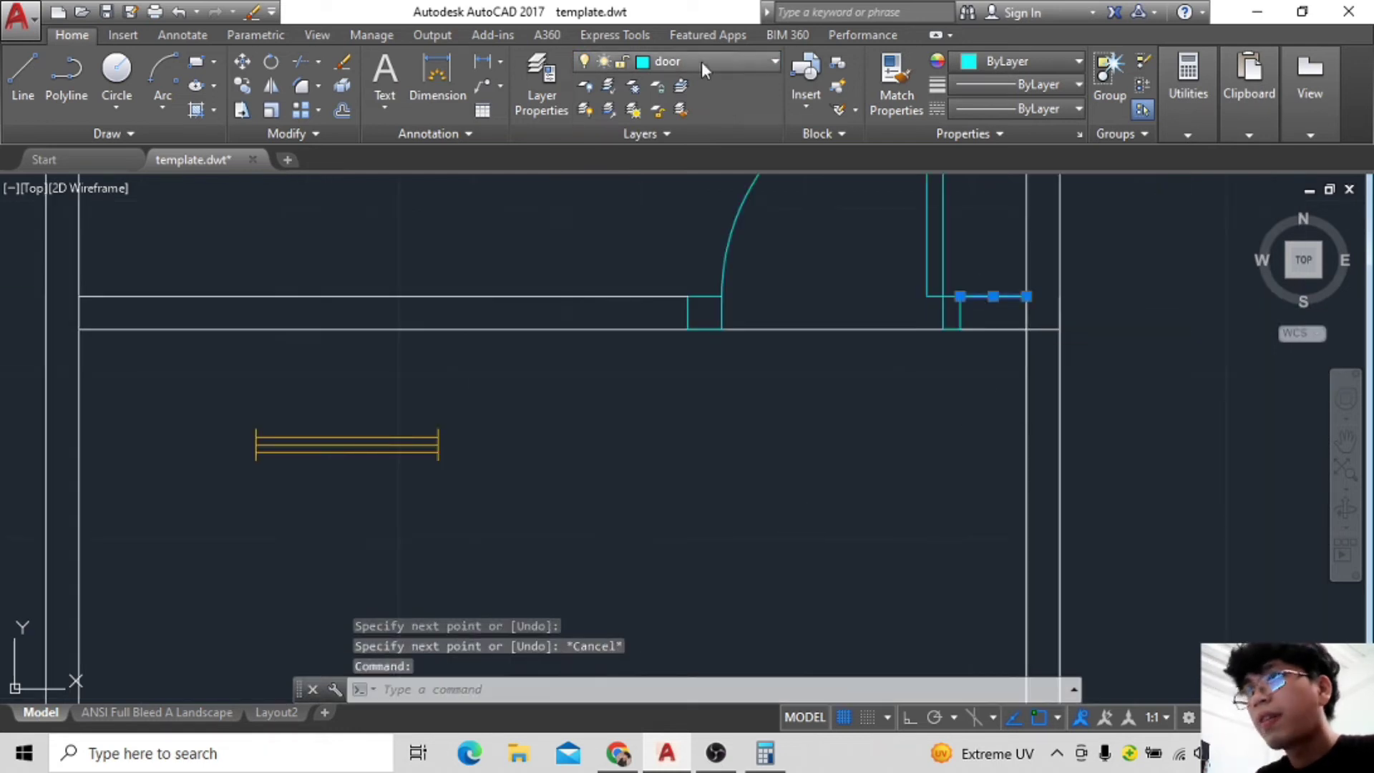
pyautogui.press('Escape')
pyautogui.moveTo(582, 438); pyautogui.dragTo(917, 377, button='middle')
pyautogui.click(1058, 717)
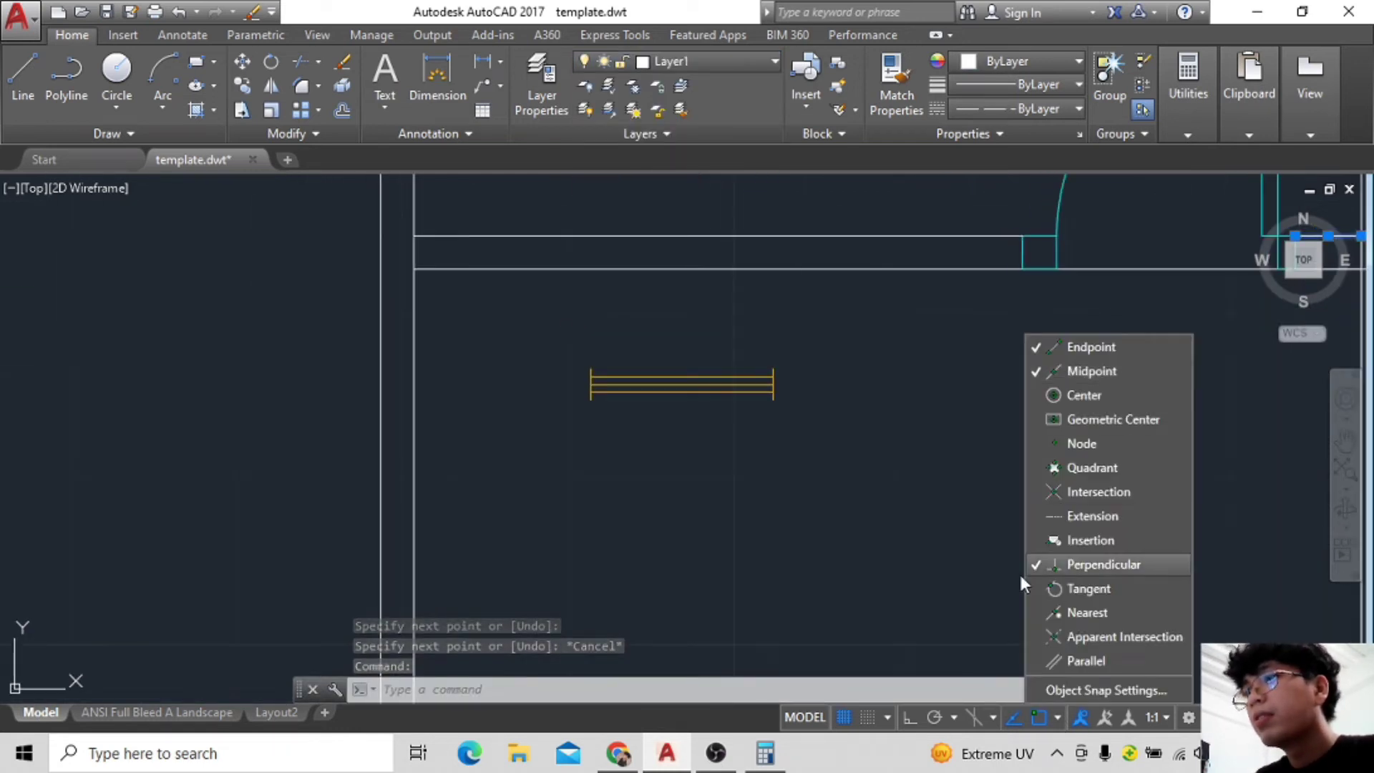
pyautogui.press('Escape')
# Draw a cyan jamb line across the wall at the window opening's end.
pyautogui.click(23, 71)
pyautogui.click(719, 236)
pyautogui.click(719, 269)
pyautogui.press('Escape')
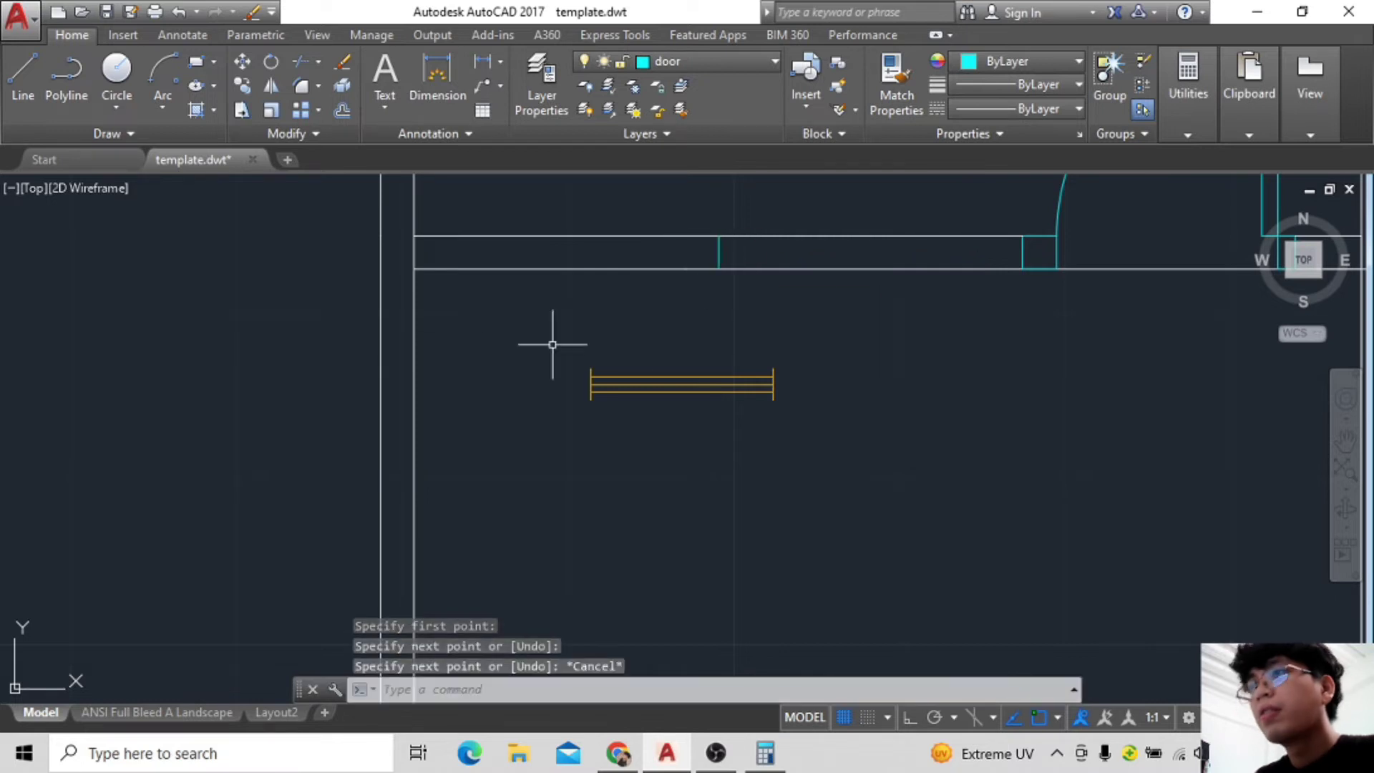
pyautogui.click(242, 61)
pyautogui.click(773, 370)
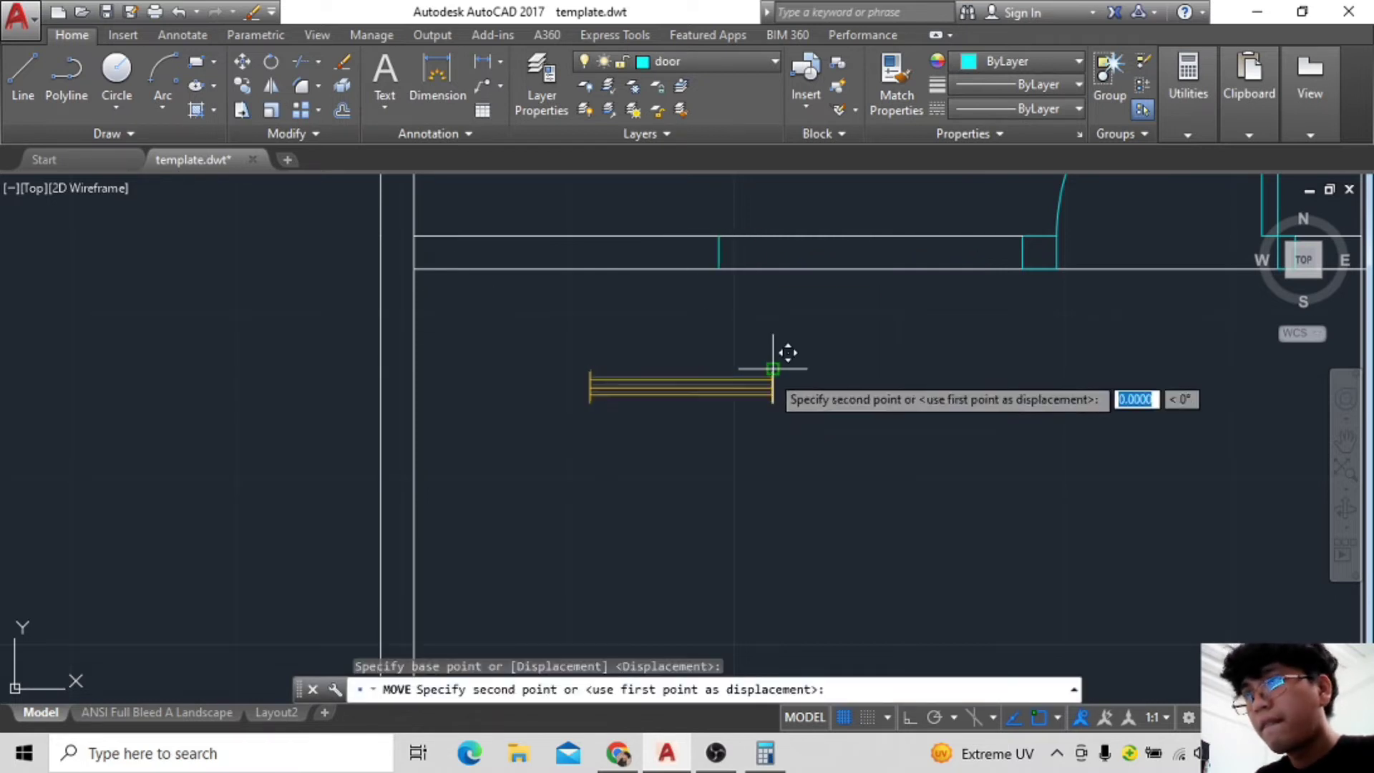
# Drop the yellow window into the wall opening and give it a first rescale.
pyautogui.click(718, 236)
pyautogui.scroll(-4, 785, 393)
pyautogui.scroll(4, 654, 248)
pyautogui.press('Escape')
pyautogui.click(654, 247)
pyautogui.click(270, 110)
pyautogui.click(699, 367)
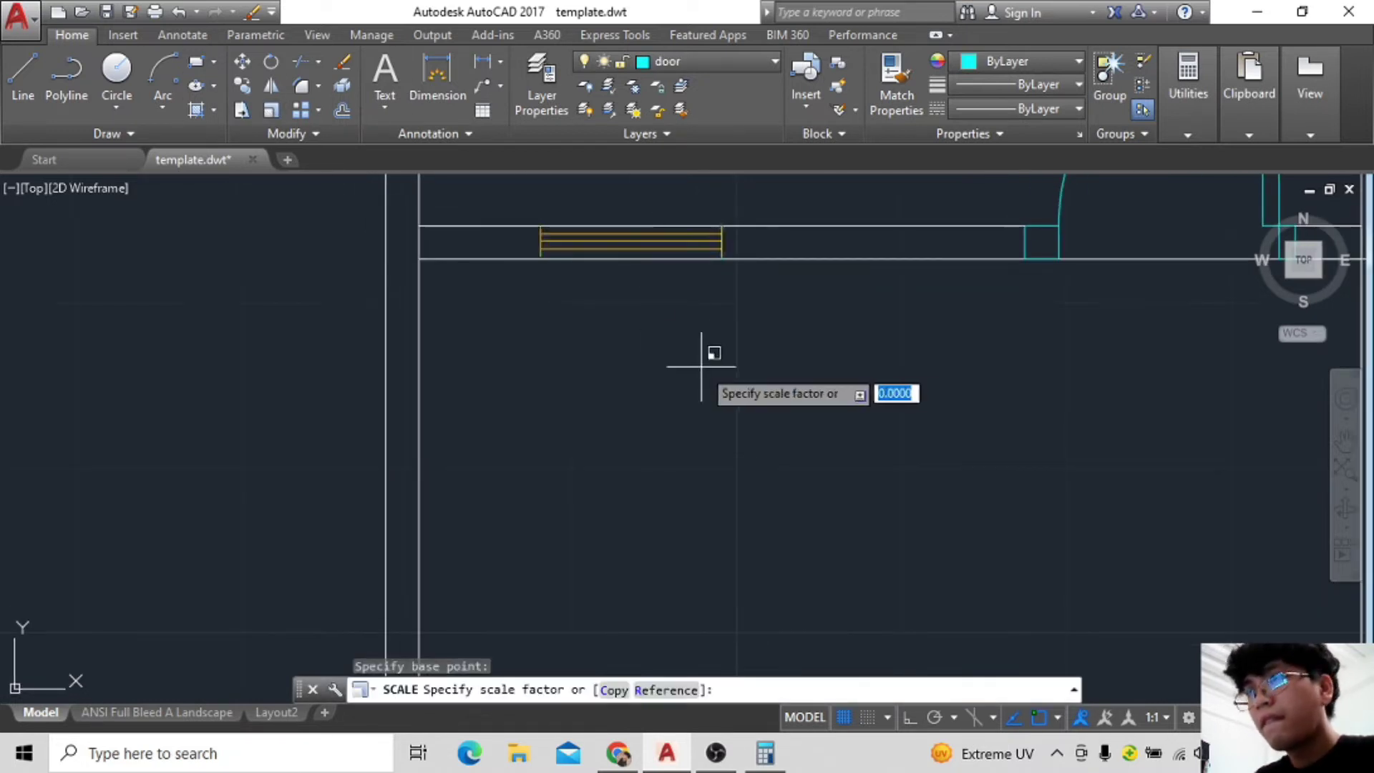
pyautogui.click(1145, 507)
pyautogui.scroll(-2, 890, 408)
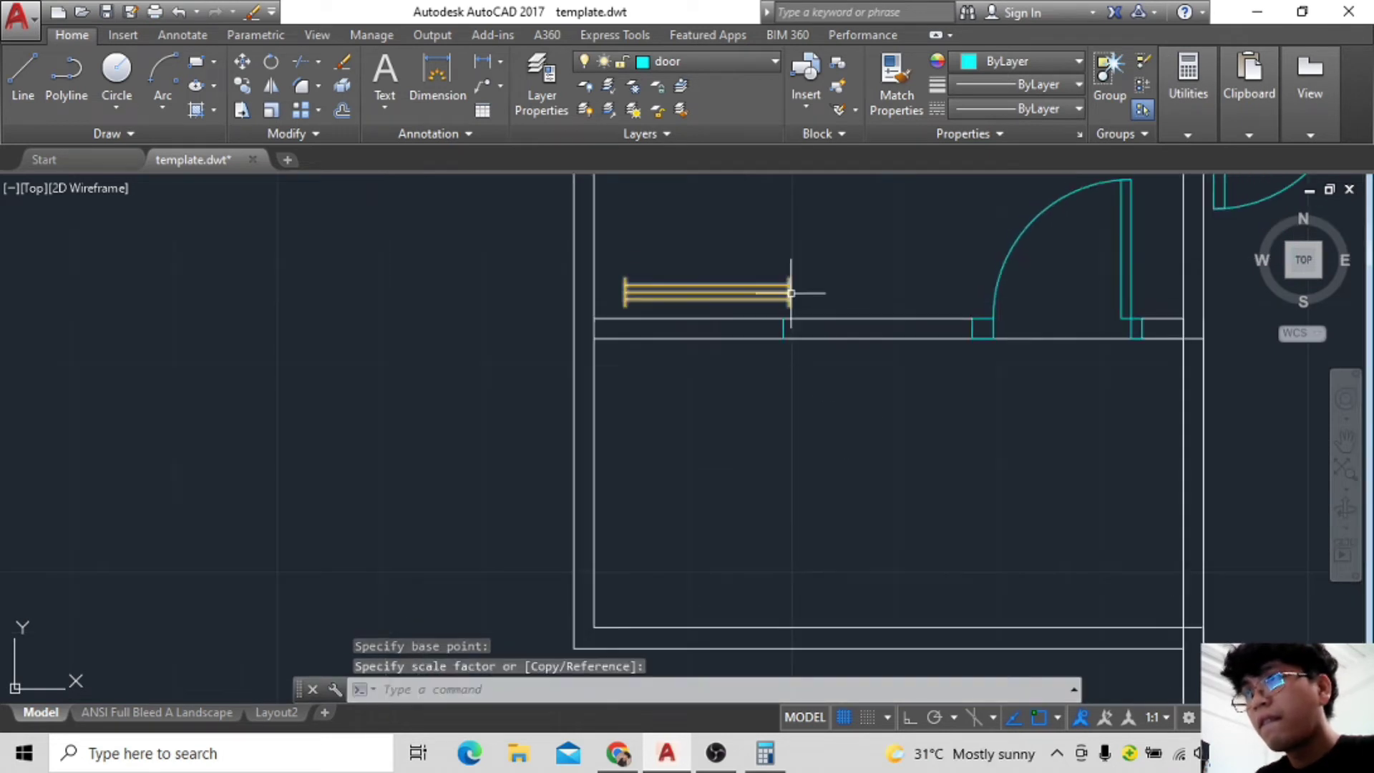
# Move the window into the wall opening, then undo that move.
pyautogui.click(795, 290)
pyautogui.click(242, 61)
pyautogui.click(789, 279)
pyautogui.scroll(2, 794, 286)
pyautogui.click(771, 327)
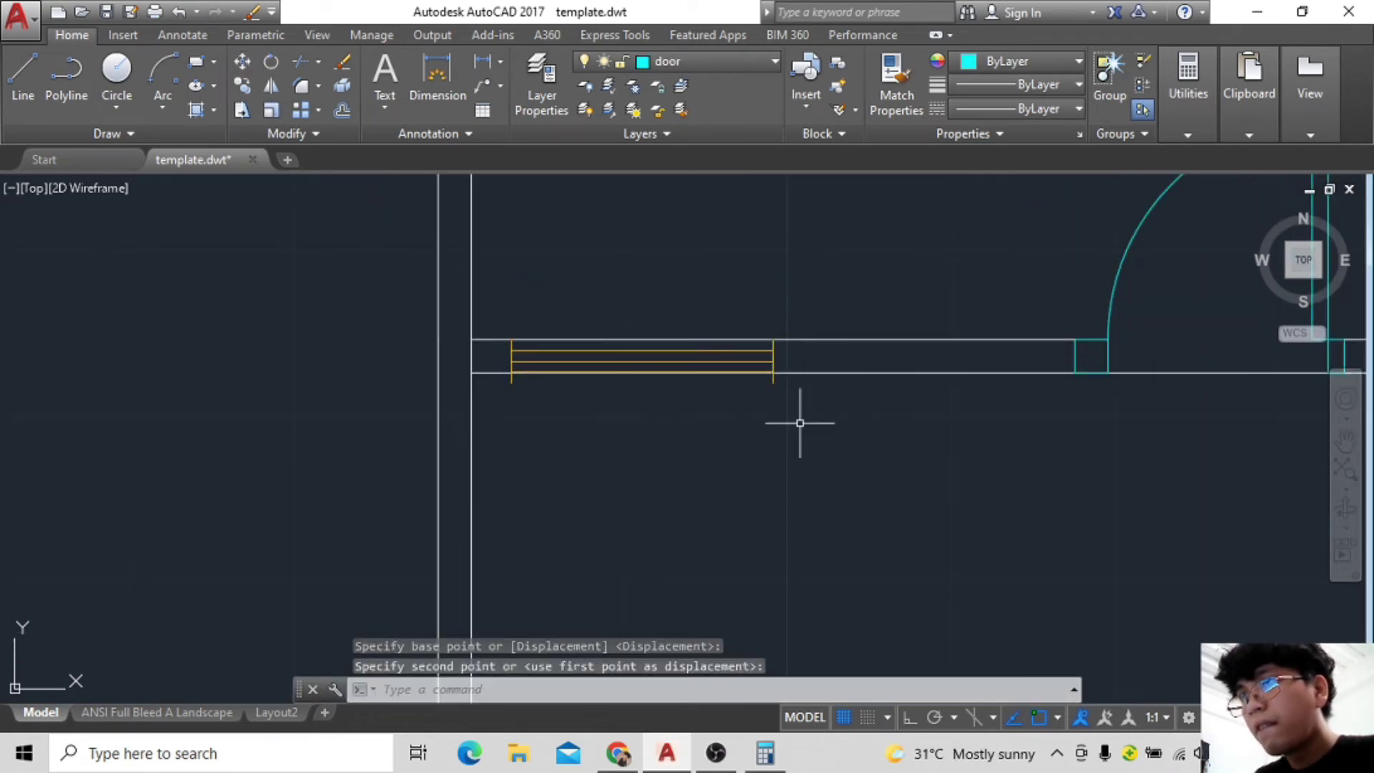
pyautogui.hotkey('ctrl', 'z')
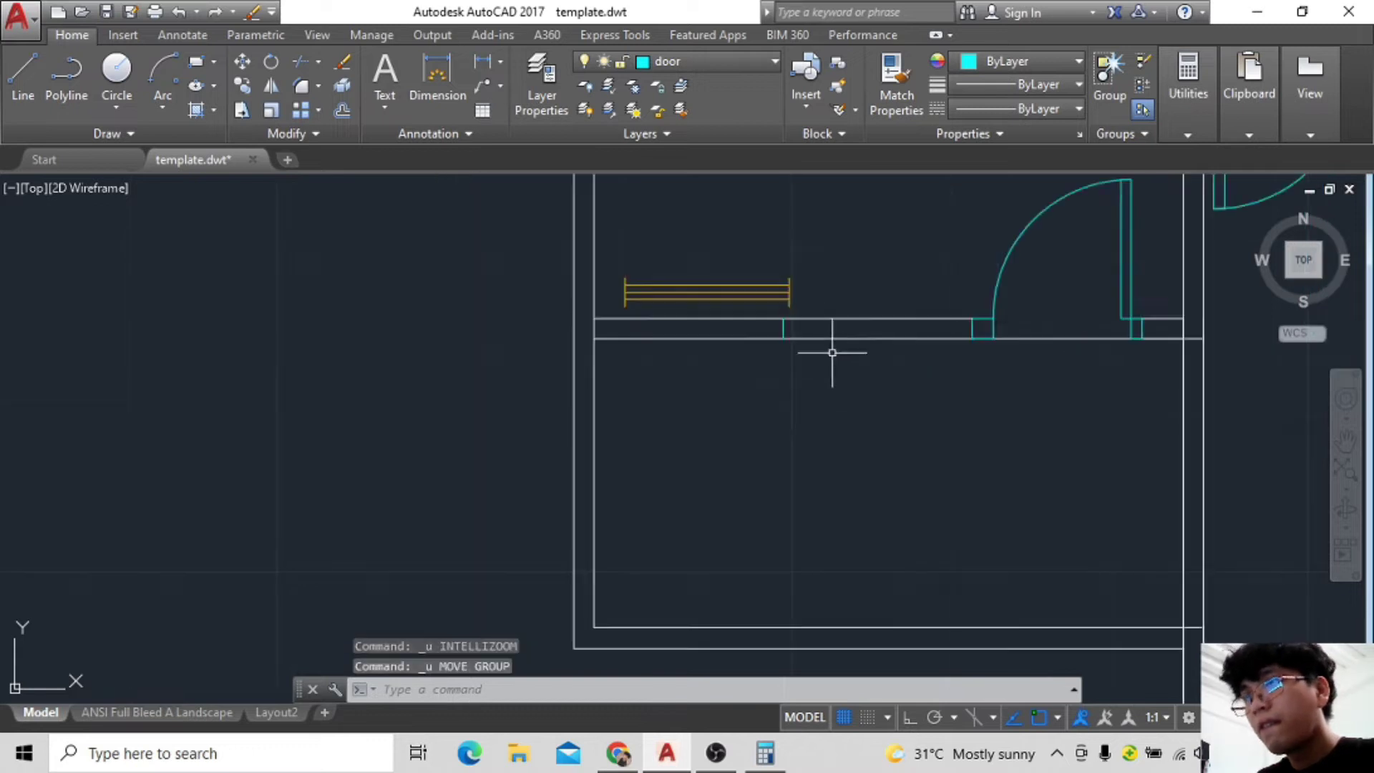
pyautogui.hotkey('ctrl', 'z')
# Scale the window by about 0.92 from the opening corner and move it onto the wall line.
pyautogui.click(243, 87)
pyautogui.click(765, 353)
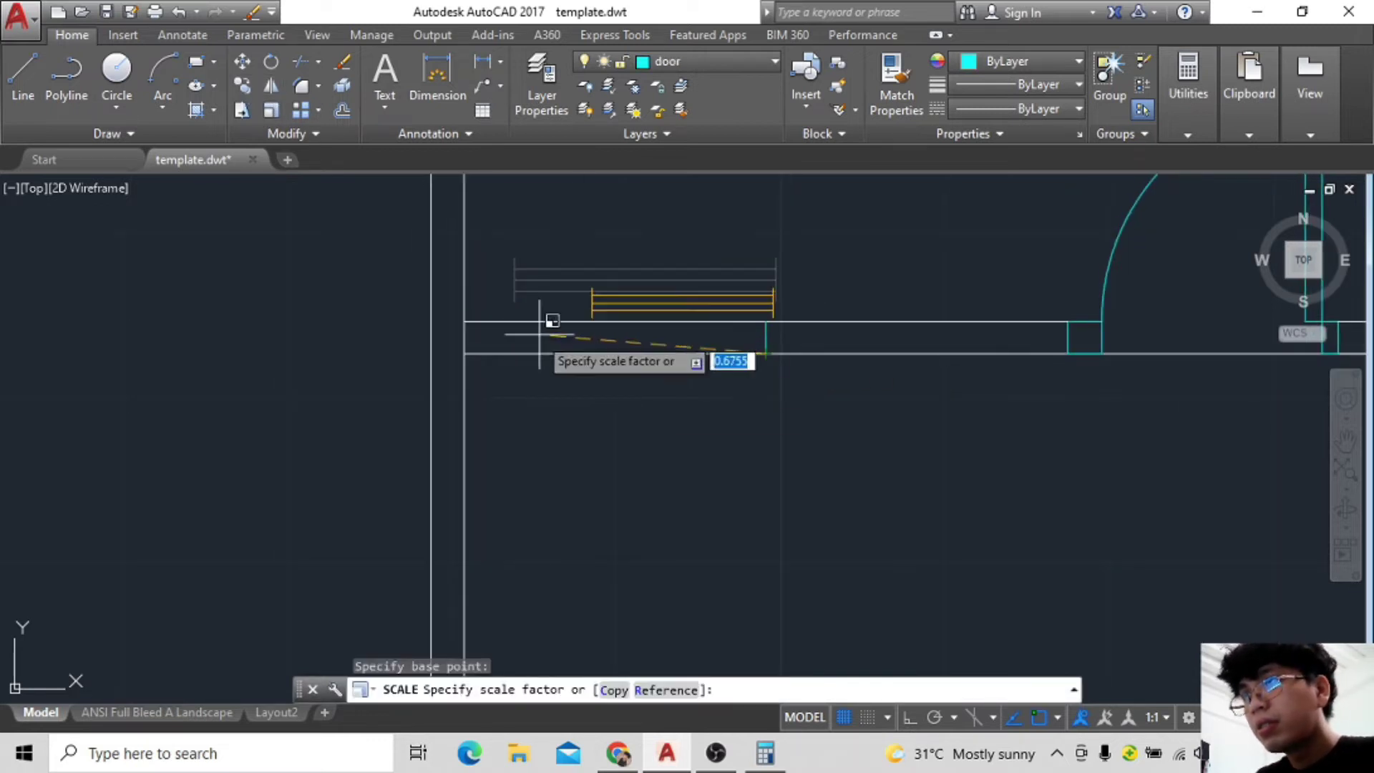
pyautogui.click(481, 326)
pyautogui.click(945, 243)
pyautogui.click(773, 287)
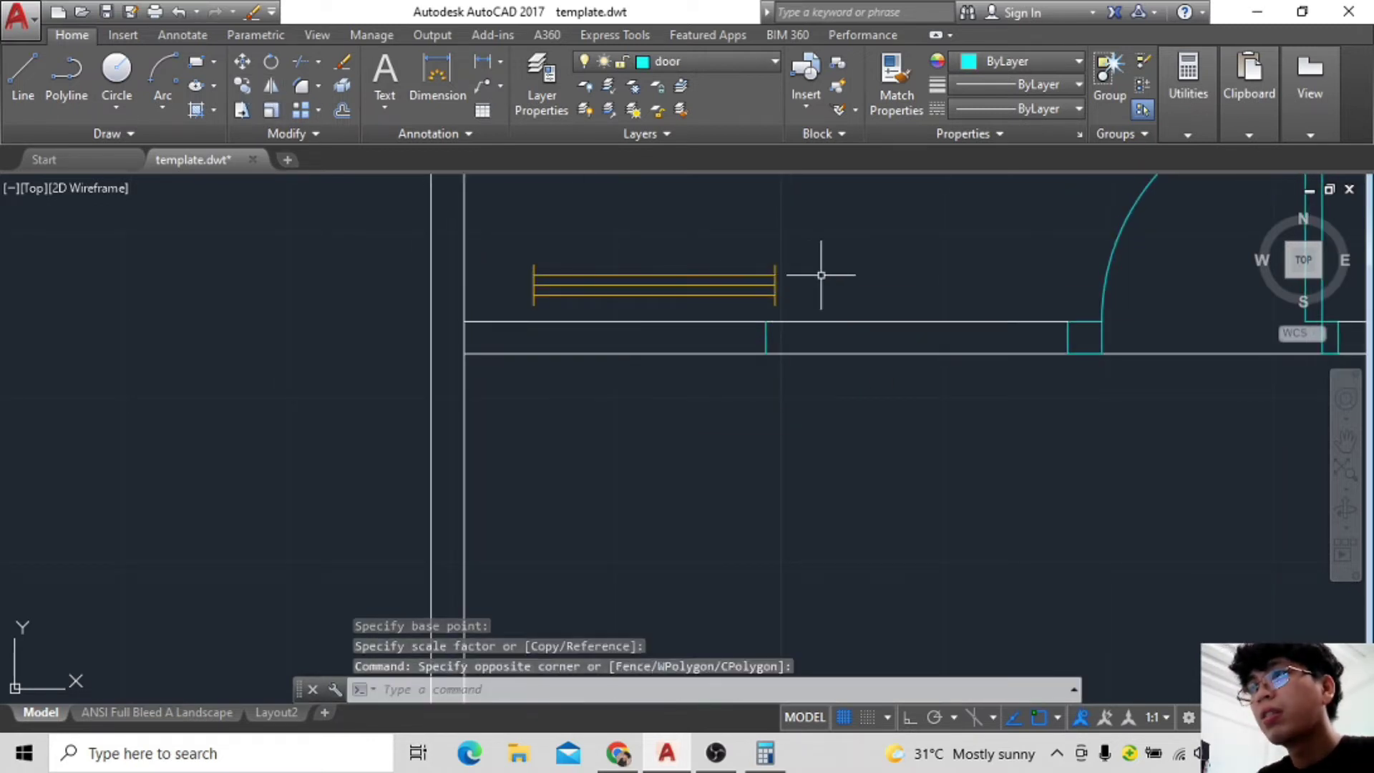
pyautogui.click(242, 60)
pyautogui.click(775, 304)
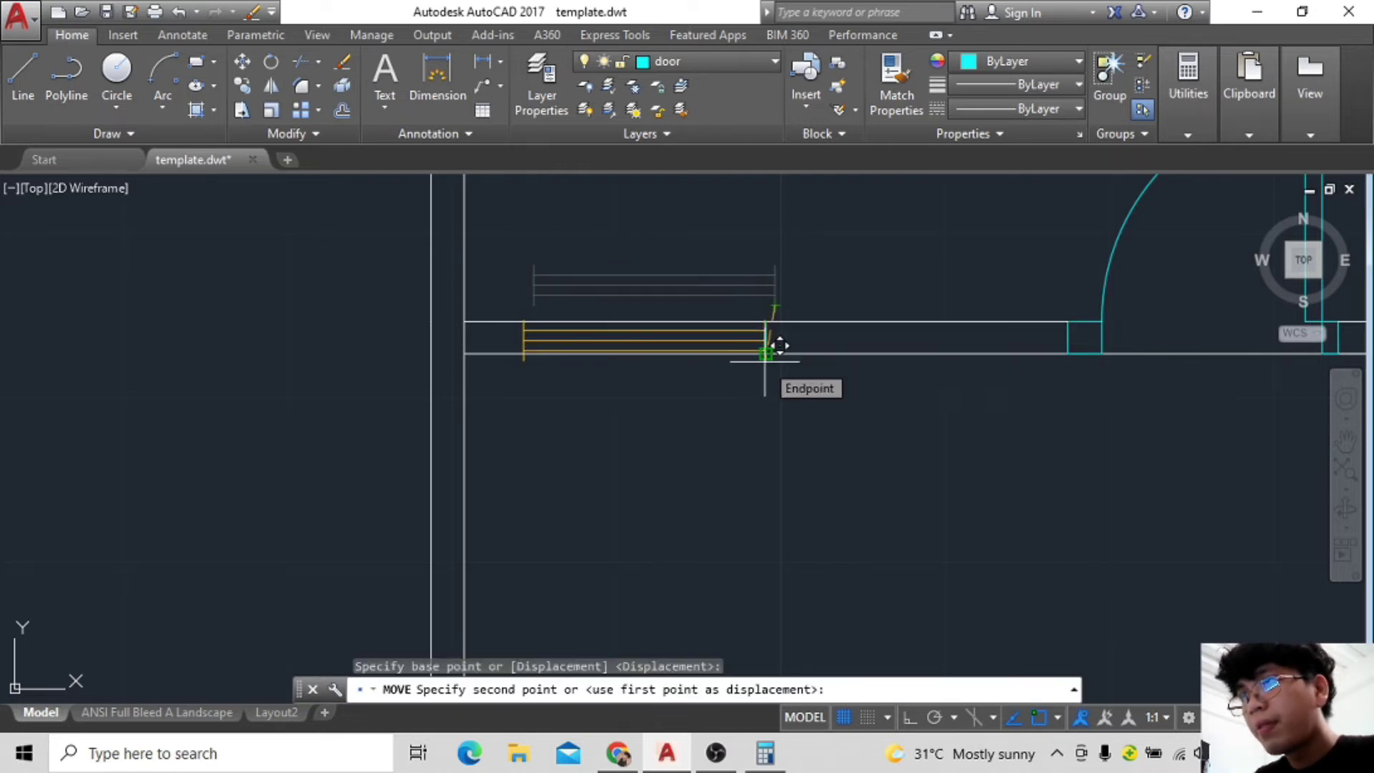
pyautogui.click(769, 350)
pyautogui.scroll(3, 792, 389)
pyautogui.scroll(-3, 776, 335)
pyautogui.scroll(3, 754, 292)
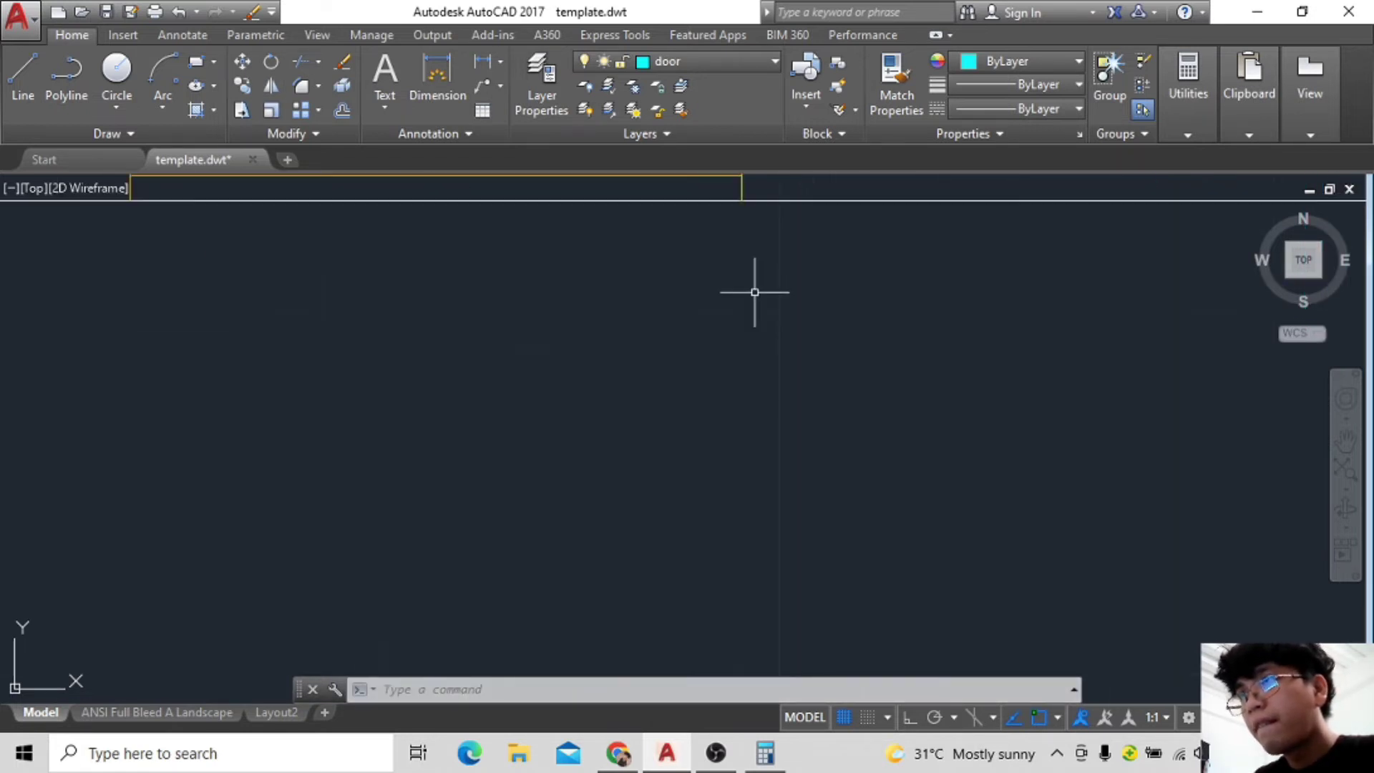
pyautogui.scroll(-2, 766, 316)
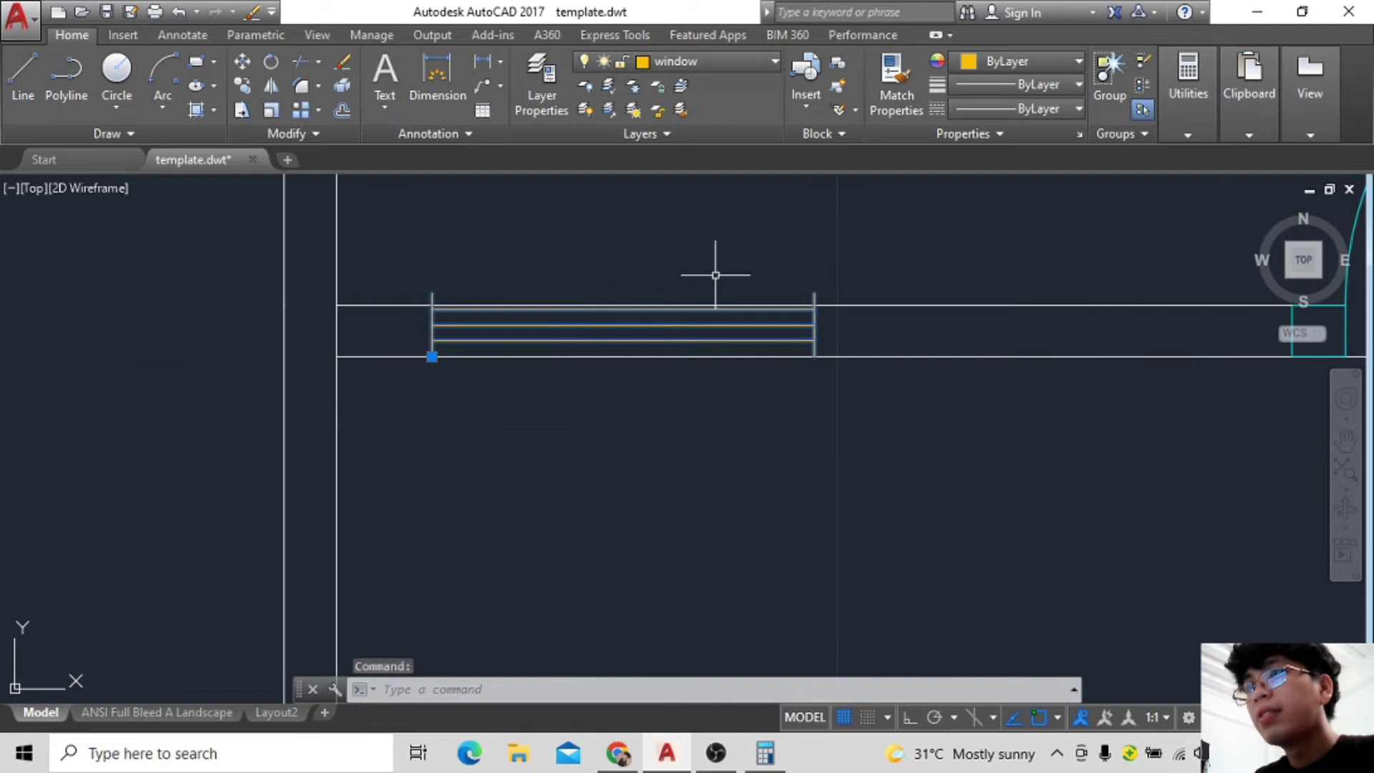
# Shrink the window by 0.8108 about its top-right end so it fits the opening.
pyautogui.click(252, 88)
pyautogui.click(849, 499)
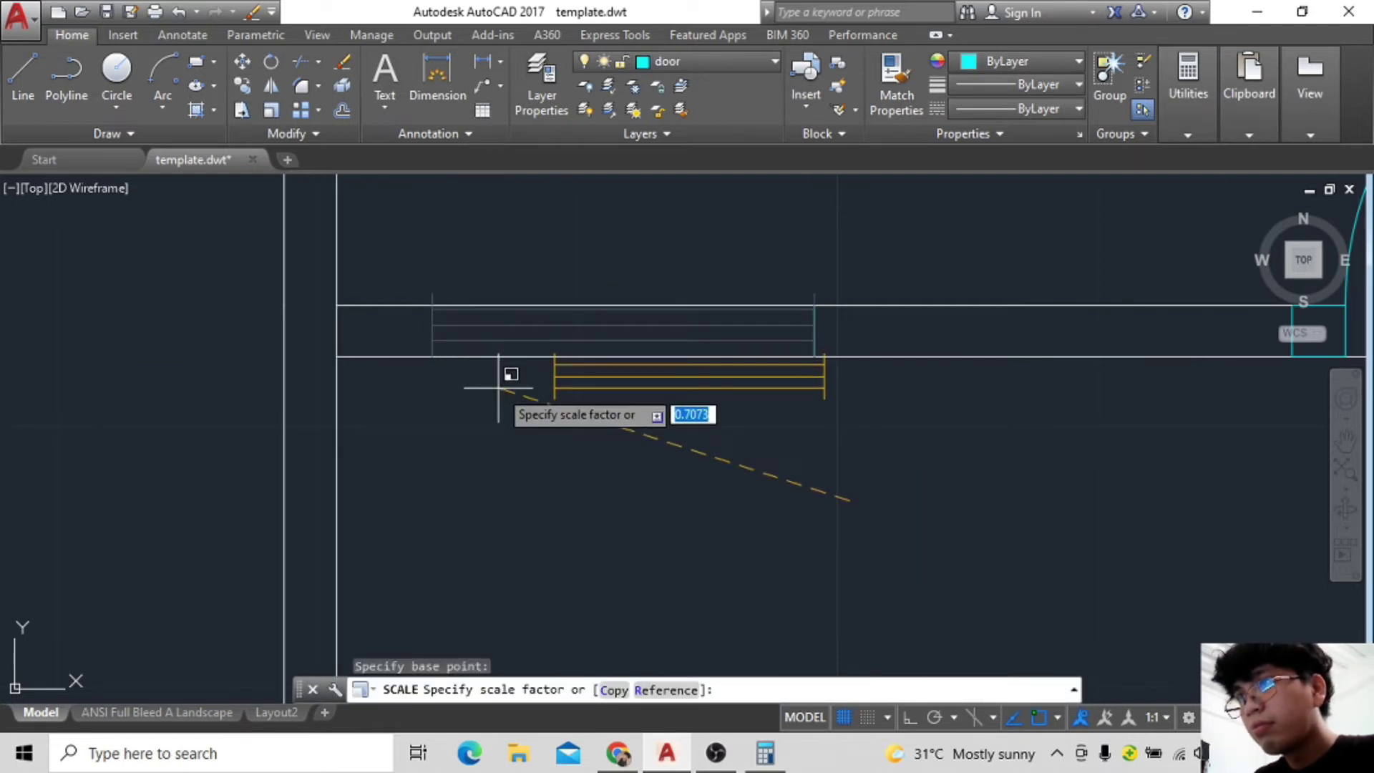
pyautogui.press('Escape')
pyautogui.press('space')
pyautogui.press('Escape')
pyautogui.press('Escape')
pyautogui.click(797, 327)
pyautogui.press('space')
pyautogui.click(814, 305)
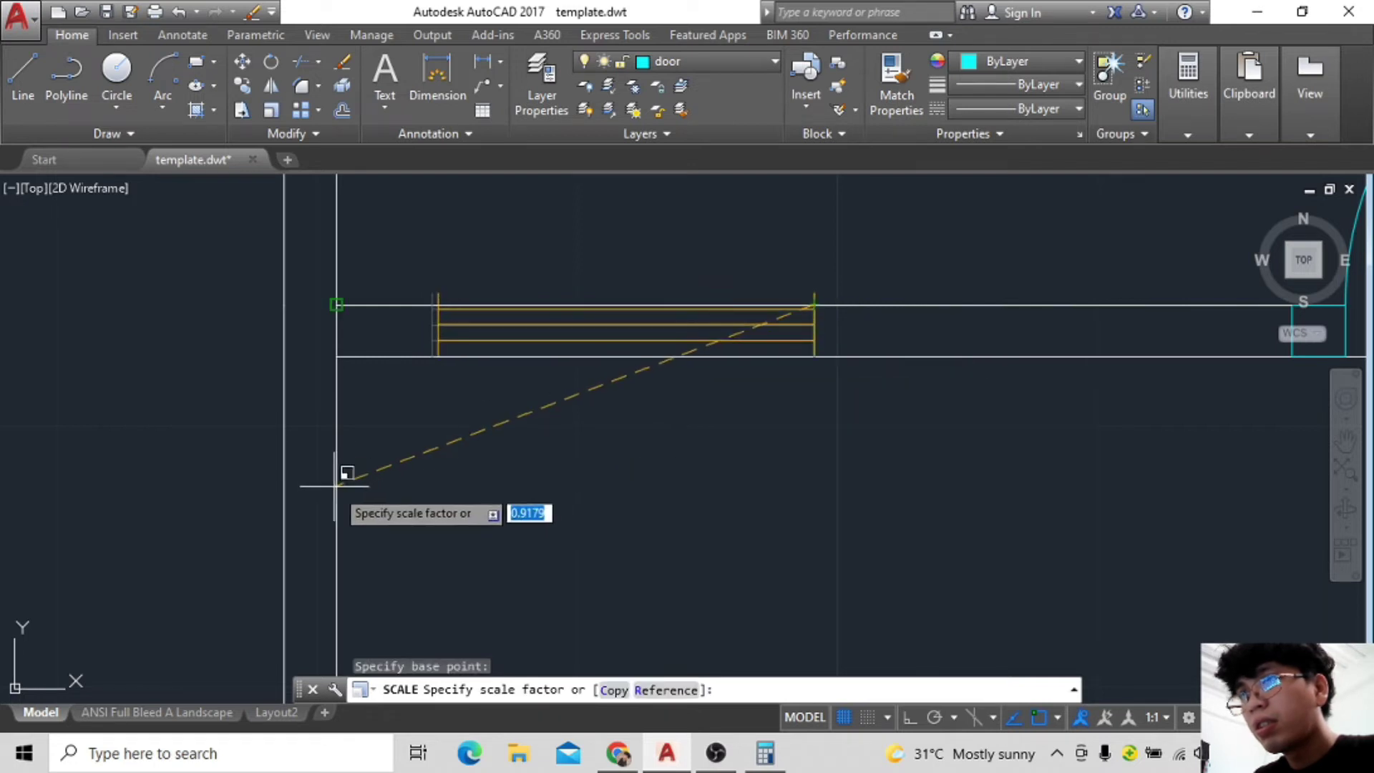
pyautogui.click(416, 448)
# Attempt to reposition the window from its top-right corner, cancelling each move.
pyautogui.click(666, 332)
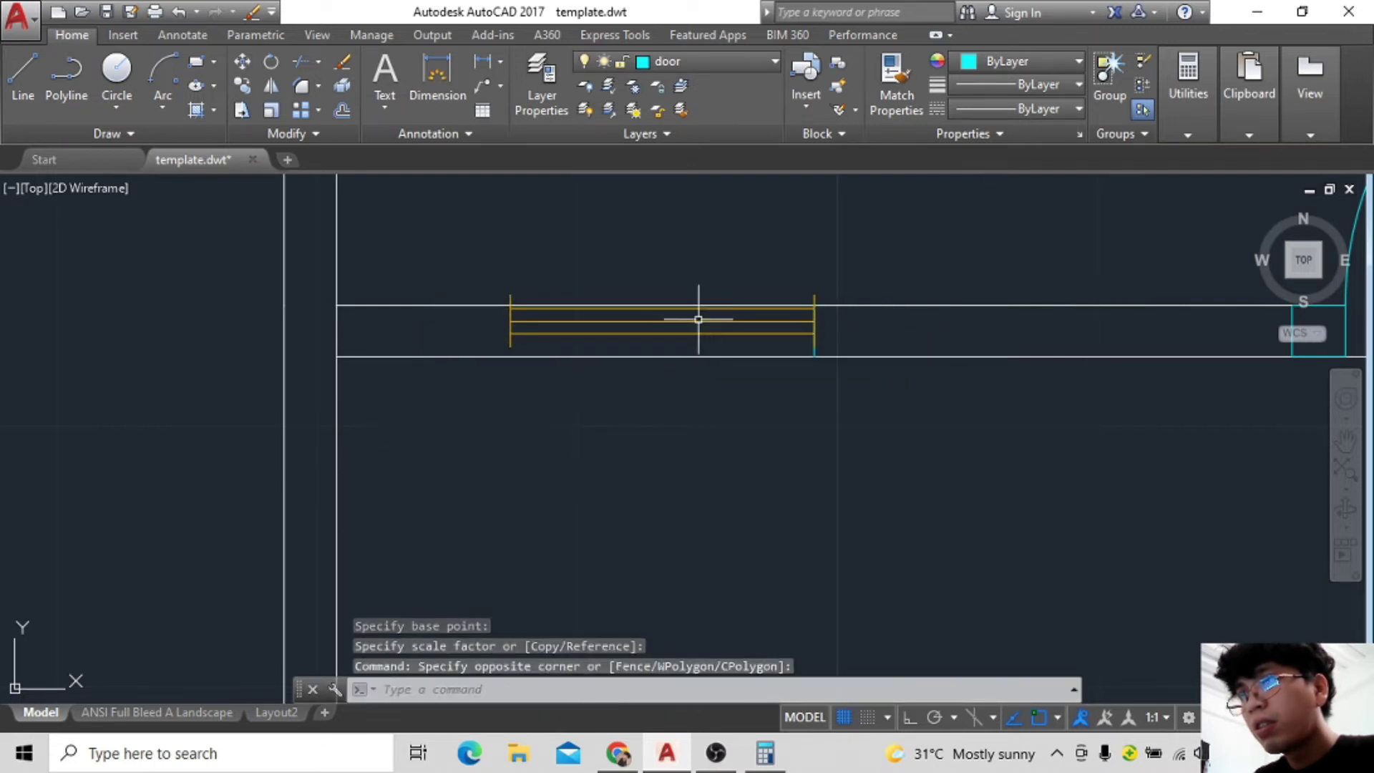
pyautogui.click(242, 61)
pyautogui.press('Escape')
pyautogui.press('Escape')
pyautogui.click(242, 61)
pyautogui.click(815, 304)
pyautogui.press('Escape')
pyautogui.scroll(4, 782, 346)
pyautogui.click(781, 302)
pyautogui.click(347, 199)
pyautogui.click(242, 62)
pyautogui.click(785, 268)
pyautogui.press('Escape')
# Erase the extra vertical jamb line and bring the whole window and wall into view.
pyautogui.click(784, 286)
pyautogui.press('Delete')
pyautogui.scroll(-2, 663, 566)
pyautogui.scroll(-1, 663, 566)
pyautogui.moveTo(663, 565)
pyautogui.mouseDown(button='middle')
pyautogui.moveTo(928, 409)
pyautogui.moveTo(546, 377)
pyautogui.mouseUp(button='middle')
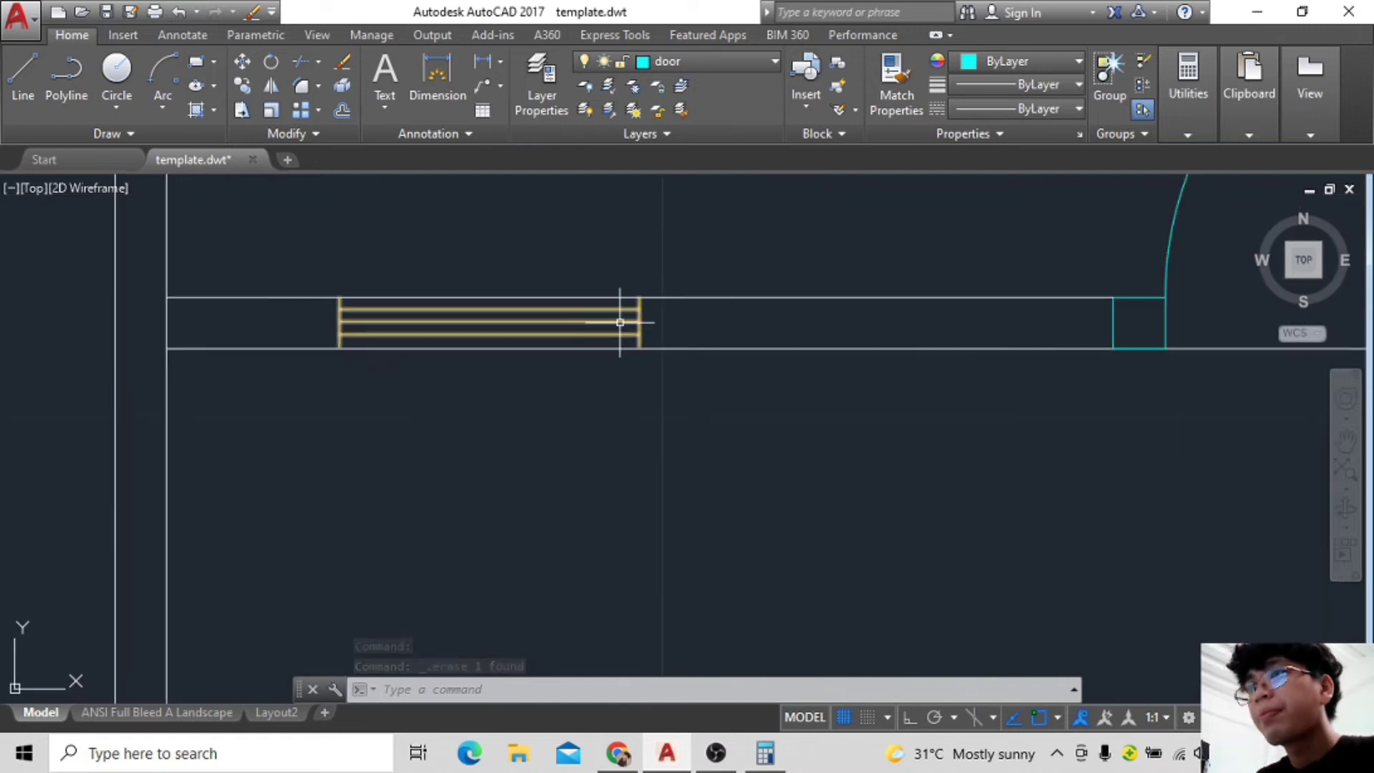
# Mirror the window block about a vertical line at its end, keeping the original (N).
pyautogui.click(634, 318)
pyautogui.write('mi')
pyautogui.press('Return')
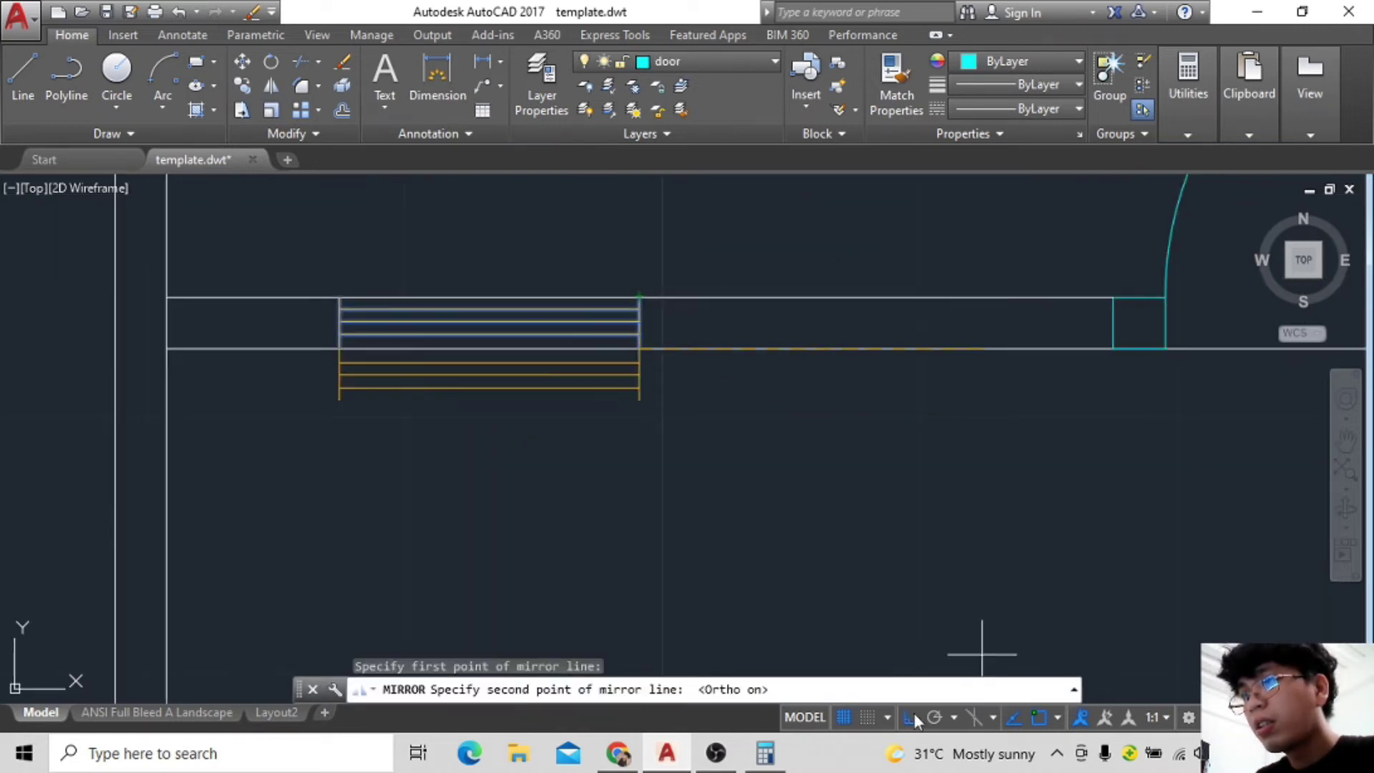
pyautogui.click(672, 313)
pyautogui.press('Escape')
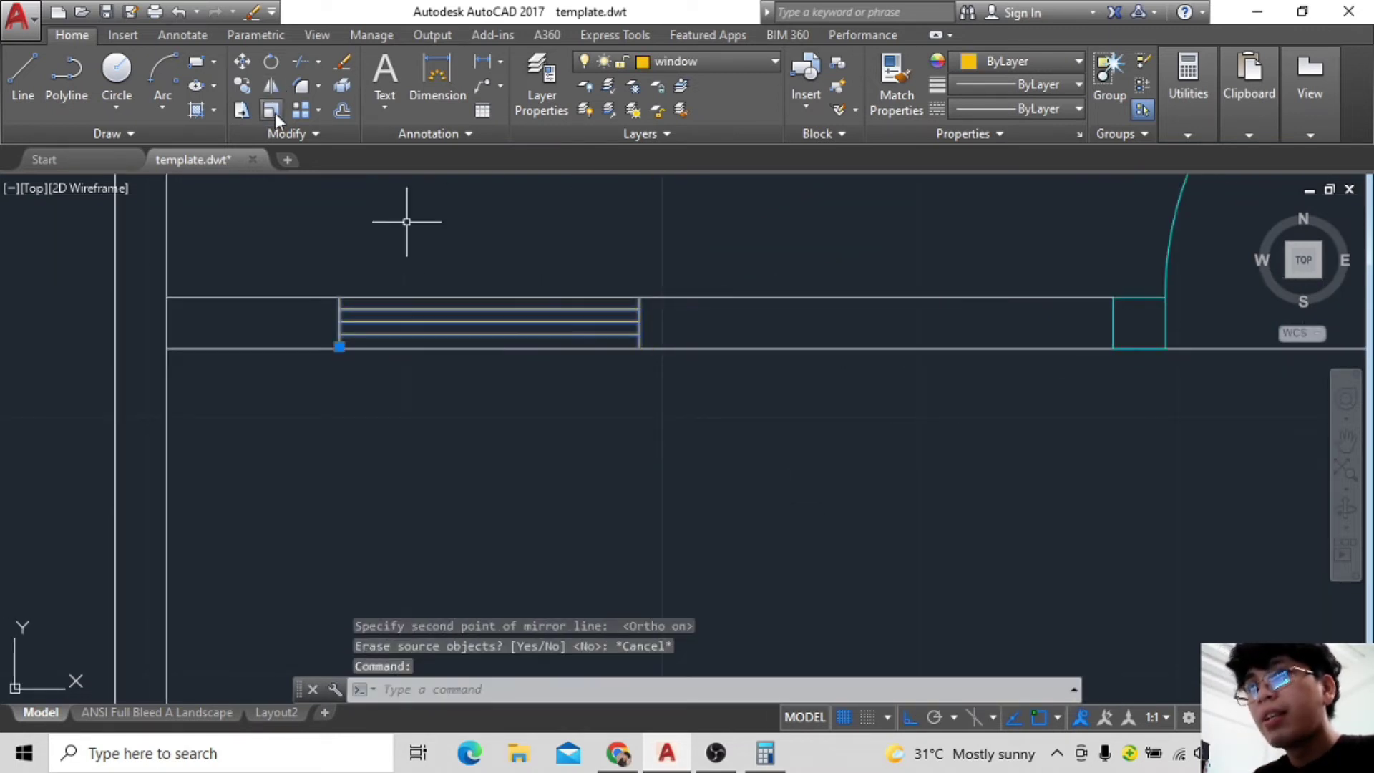
pyautogui.click(271, 85)
pyautogui.click(639, 316)
pyautogui.click(641, 379)
pyautogui.write('N')
pyautogui.press('Return')
# Select the mirrored window's lines and pan the plan to the left.
pyautogui.scroll(-5, 868, 445)
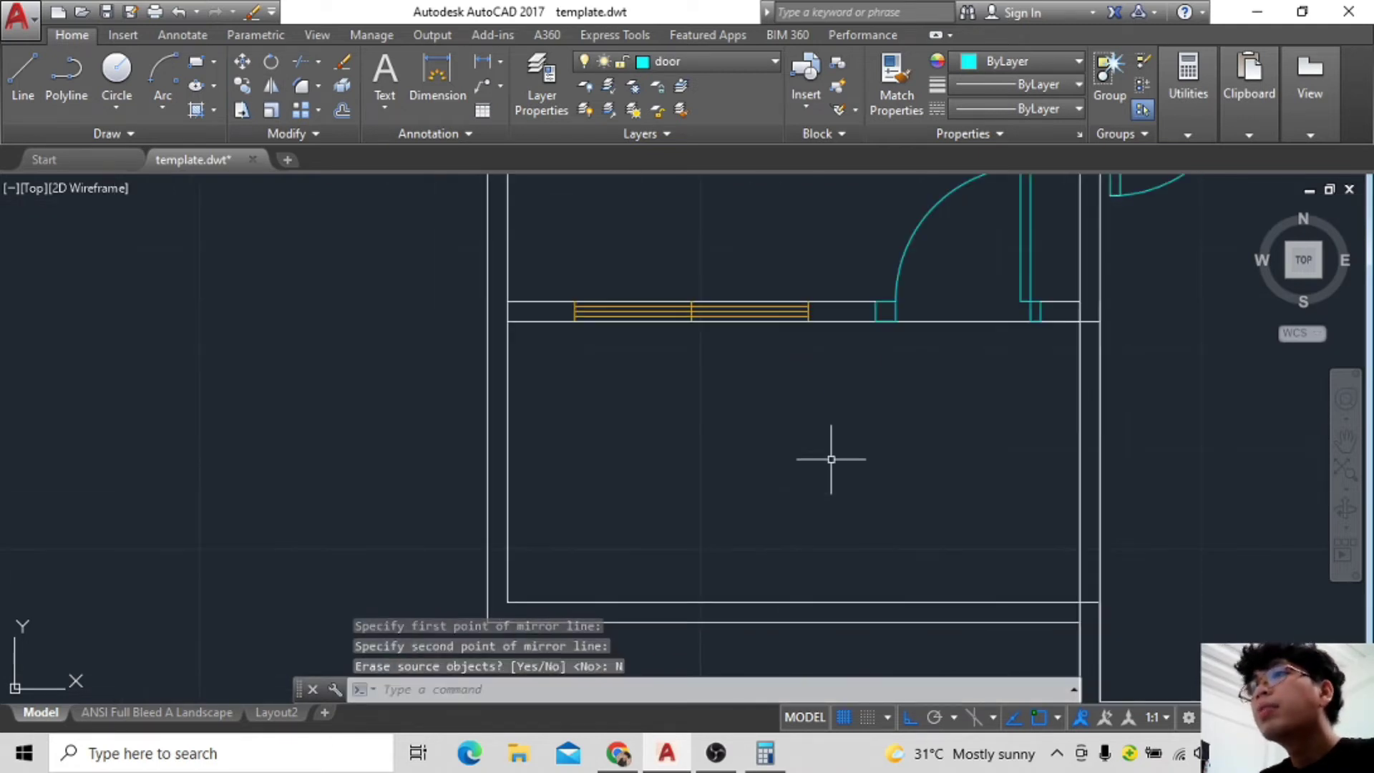
pyautogui.scroll(-5, 737, 401)
pyautogui.scroll(2, 697, 355)
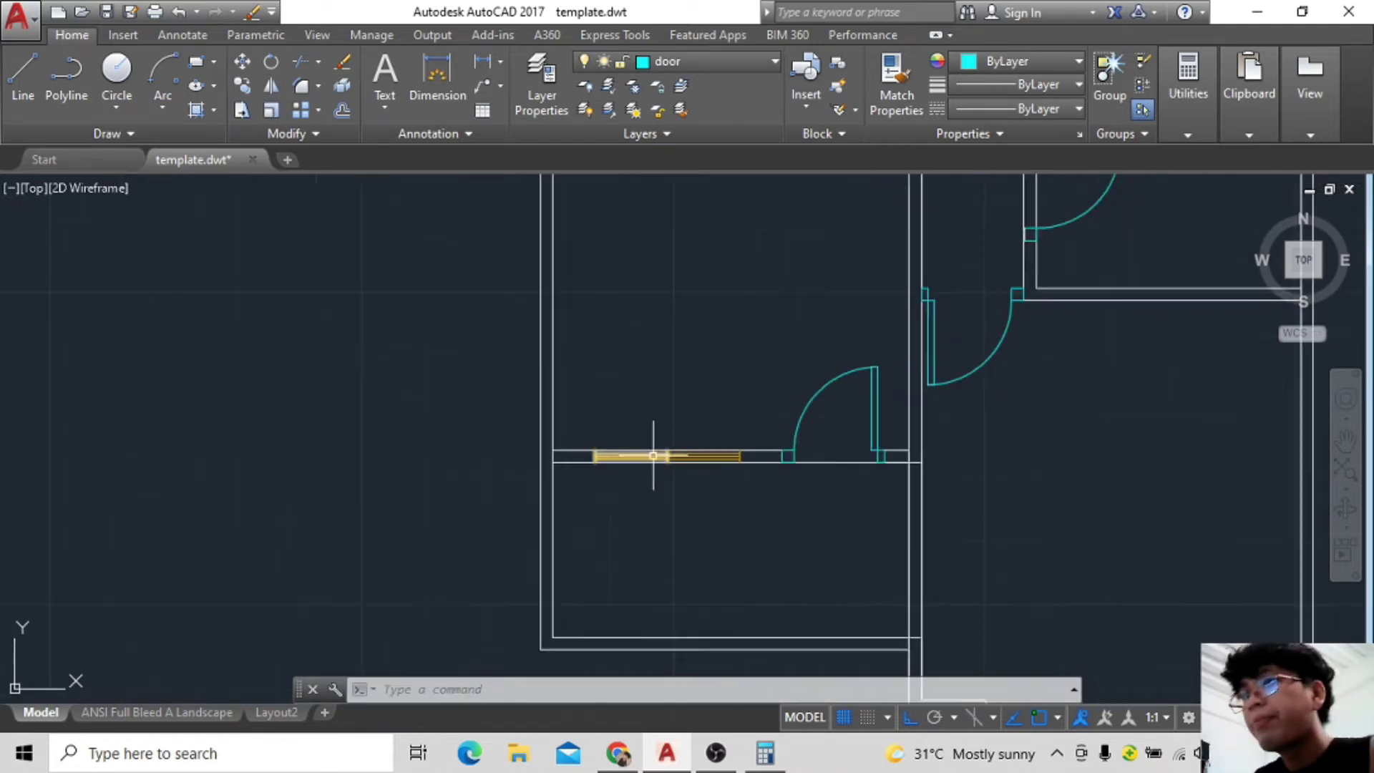
pyautogui.moveTo(654, 452); pyautogui.dragTo(666, 371, button='middle')
pyautogui.click(666, 372)
pyautogui.scroll(-2, 756, 443)
pyautogui.moveTo(754, 463); pyautogui.dragTo(592, 374, button='middle')
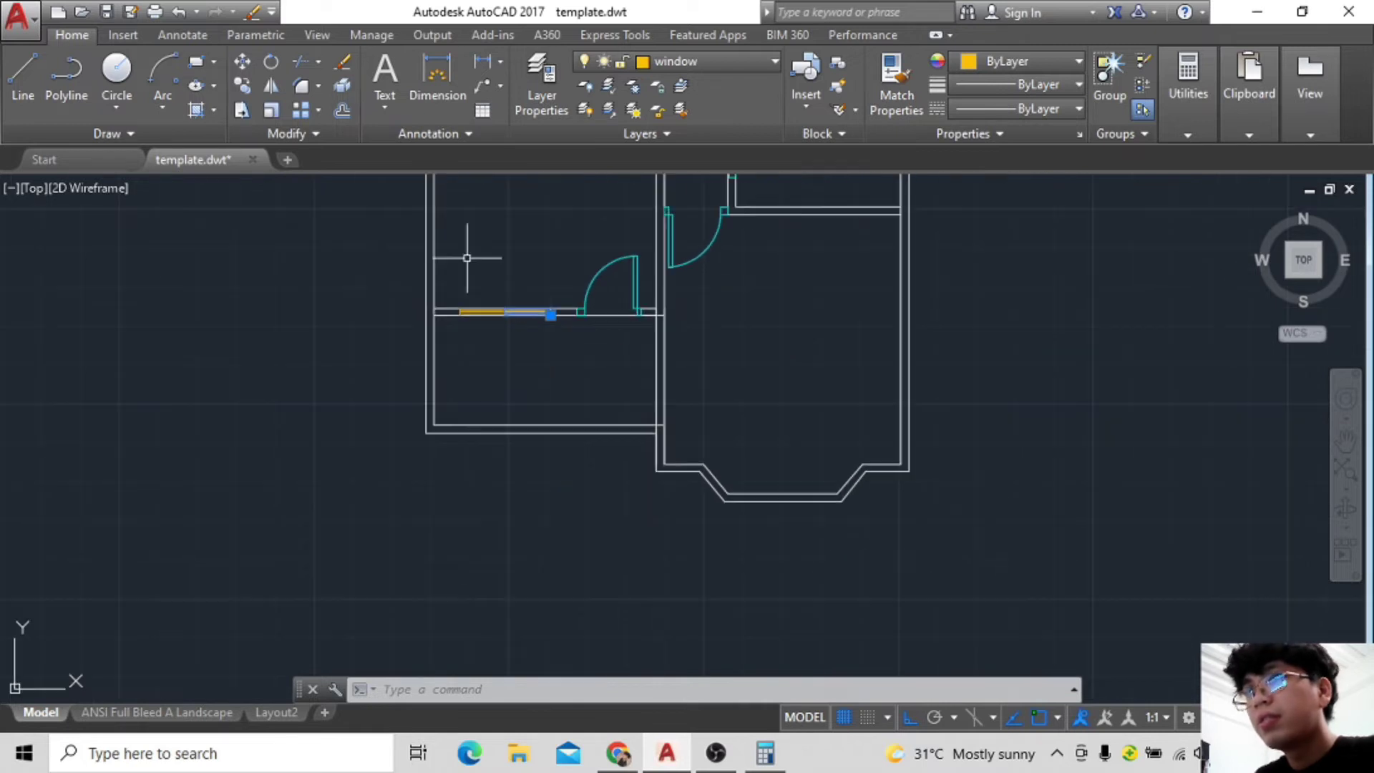
# Copy the window with Ortho off and place one copy in the angled bay wall.
pyautogui.click(241, 86)
pyautogui.click(536, 380)
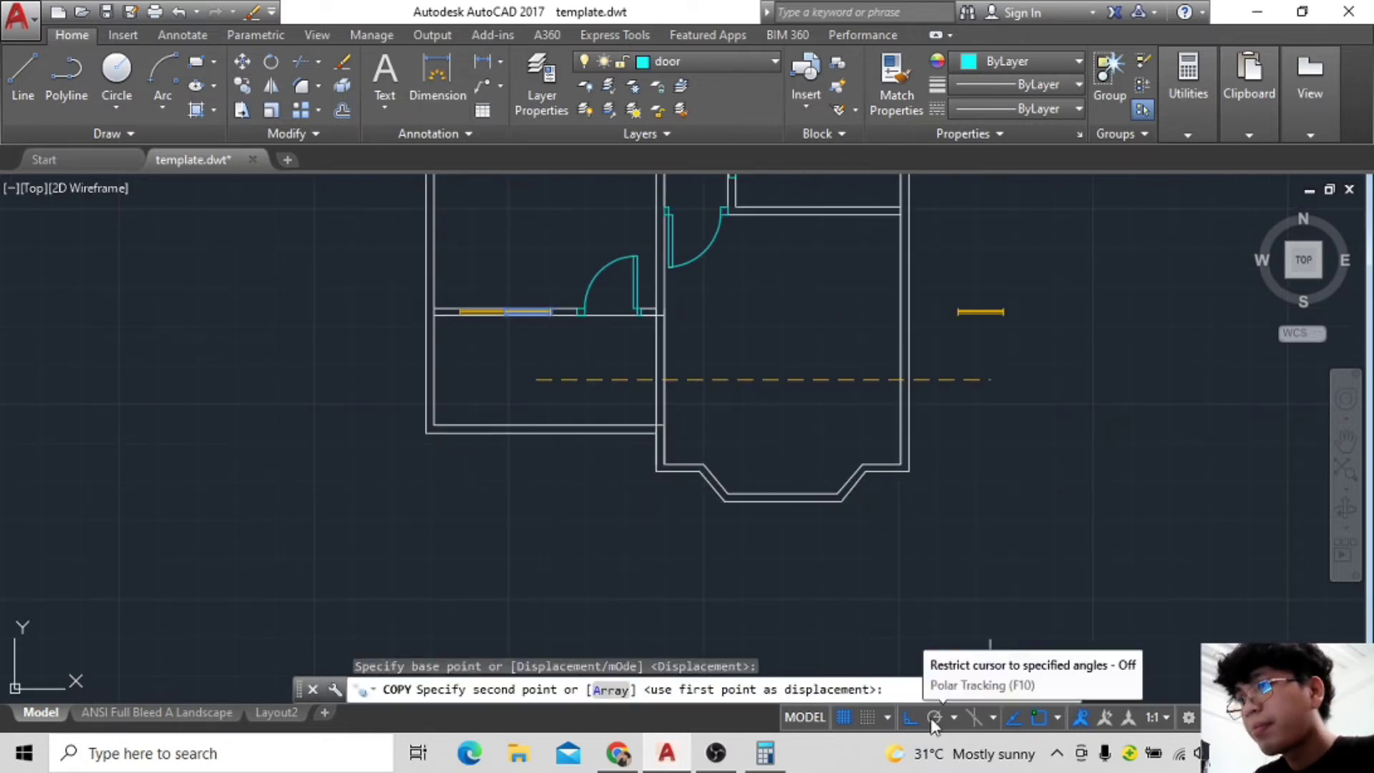
pyautogui.click(909, 717)
pyautogui.scroll(2, 794, 544)
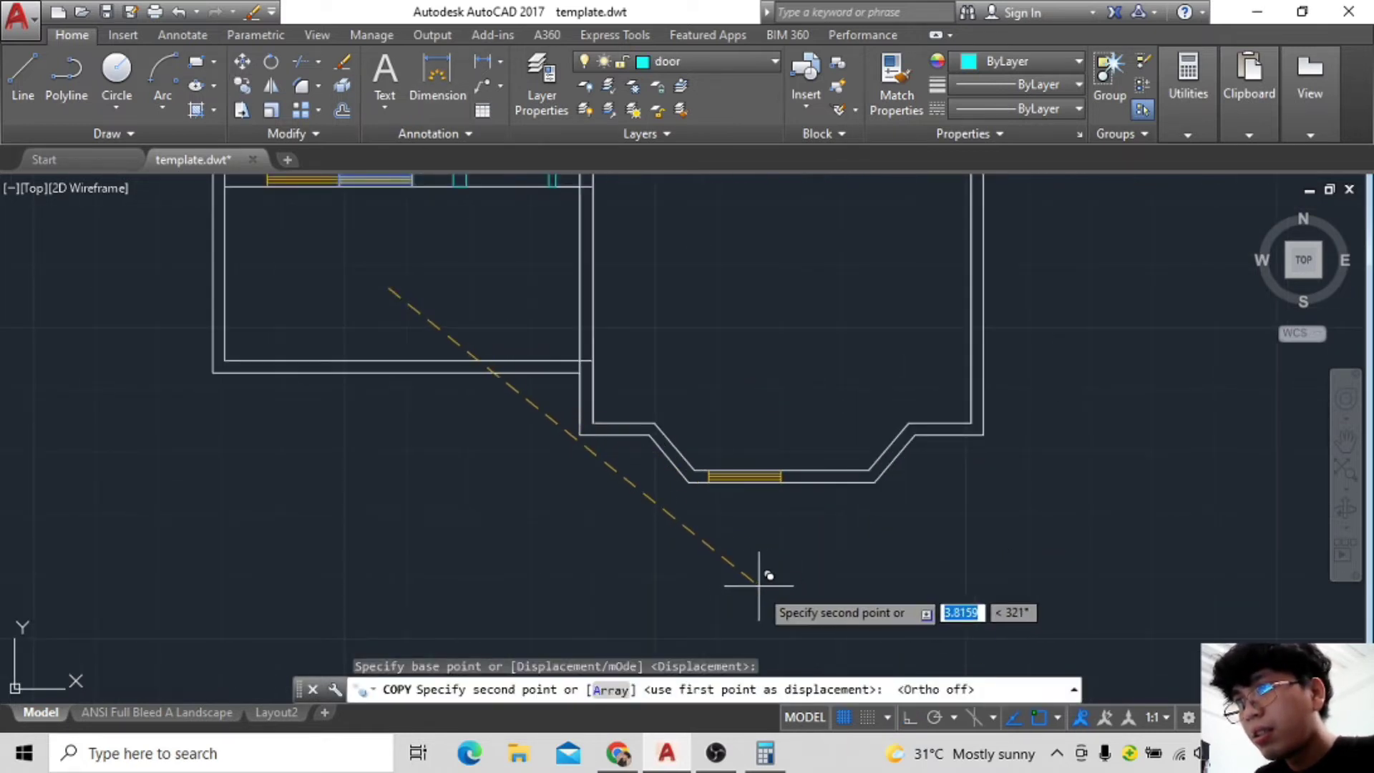
pyautogui.click(836, 574)
pyautogui.scroll(-3, 804, 377)
pyautogui.scroll(3, 794, 472)
# Place another window copy in the top exterior wall, then select it.
pyautogui.moveTo(602, 215); pyautogui.dragTo(594, 456, button='middle')
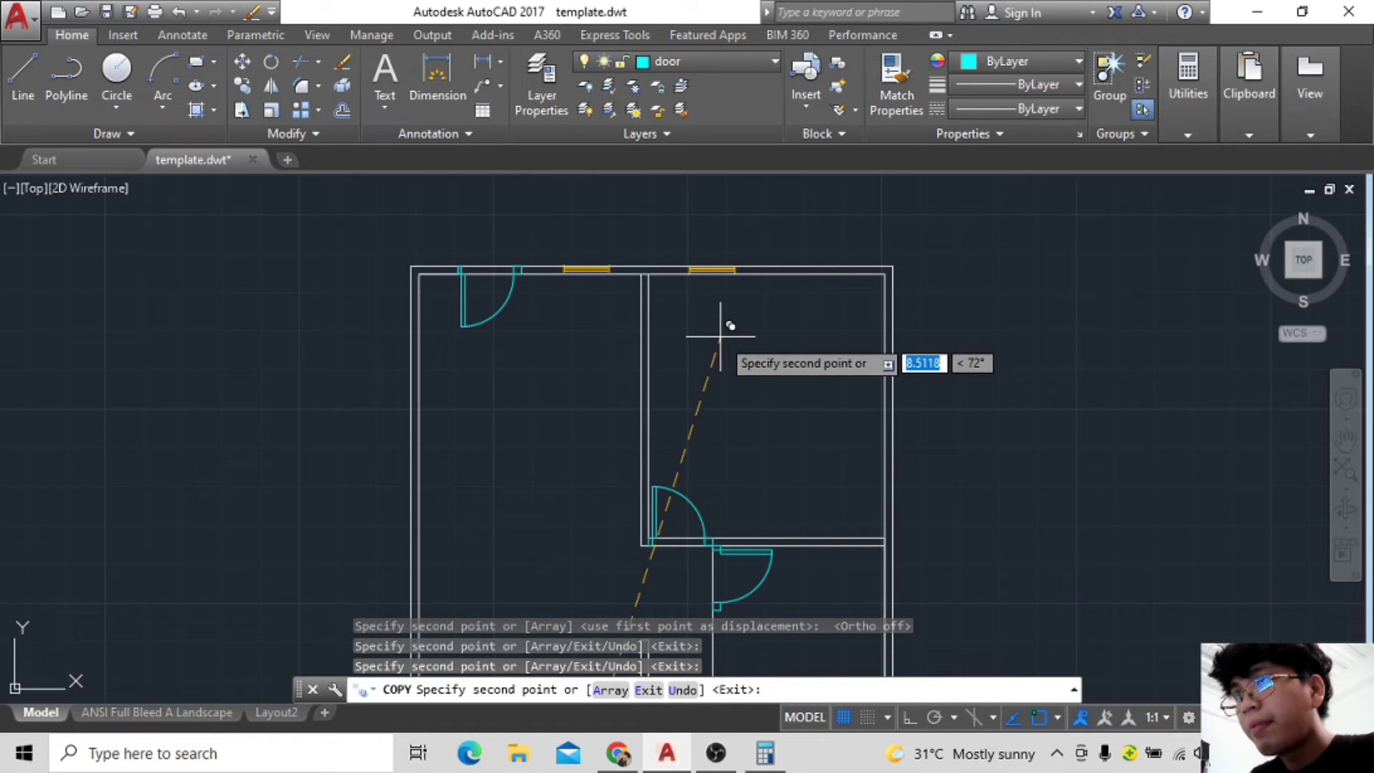
pyautogui.click(721, 336)
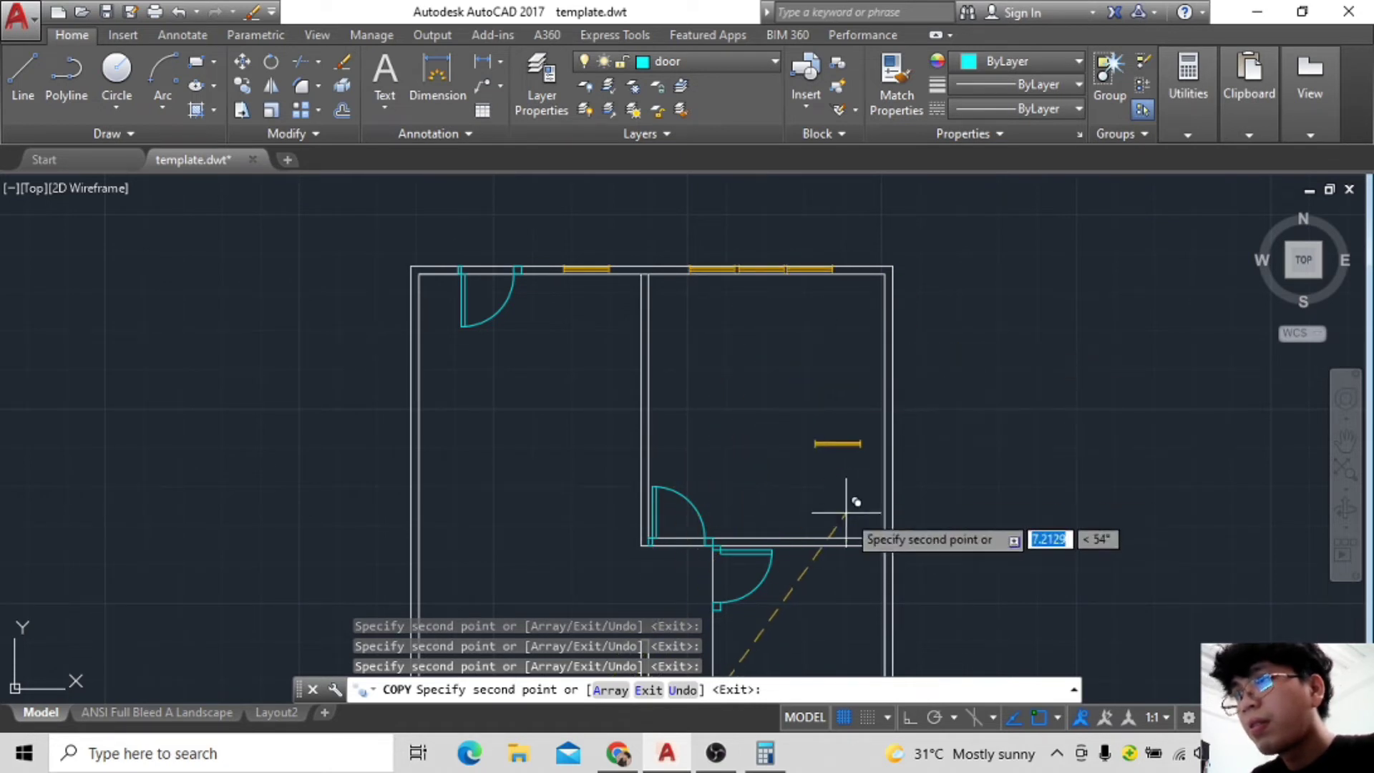
pyautogui.scroll(1, 853, 491)
pyautogui.press('Escape')
pyautogui.scroll(2, 766, 416)
pyautogui.scroll(1, 765, 416)
pyautogui.click(630, 304)
pyautogui.scroll(3, 611, 387)
pyautogui.scroll(-1, 432, 322)
# Move the copied window down into the bay wall.
pyautogui.write('m')
pyautogui.press('Return')
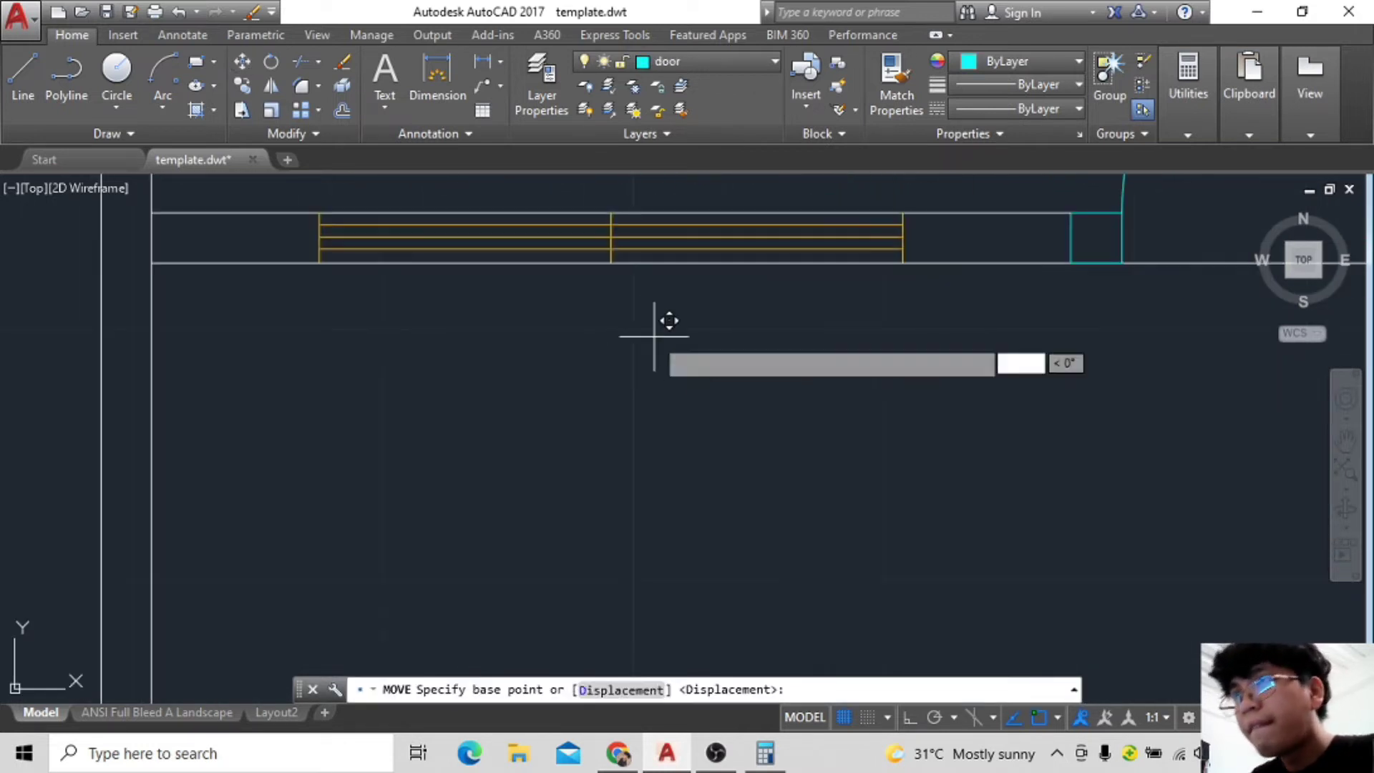
pyautogui.click(664, 333)
pyautogui.click(908, 715)
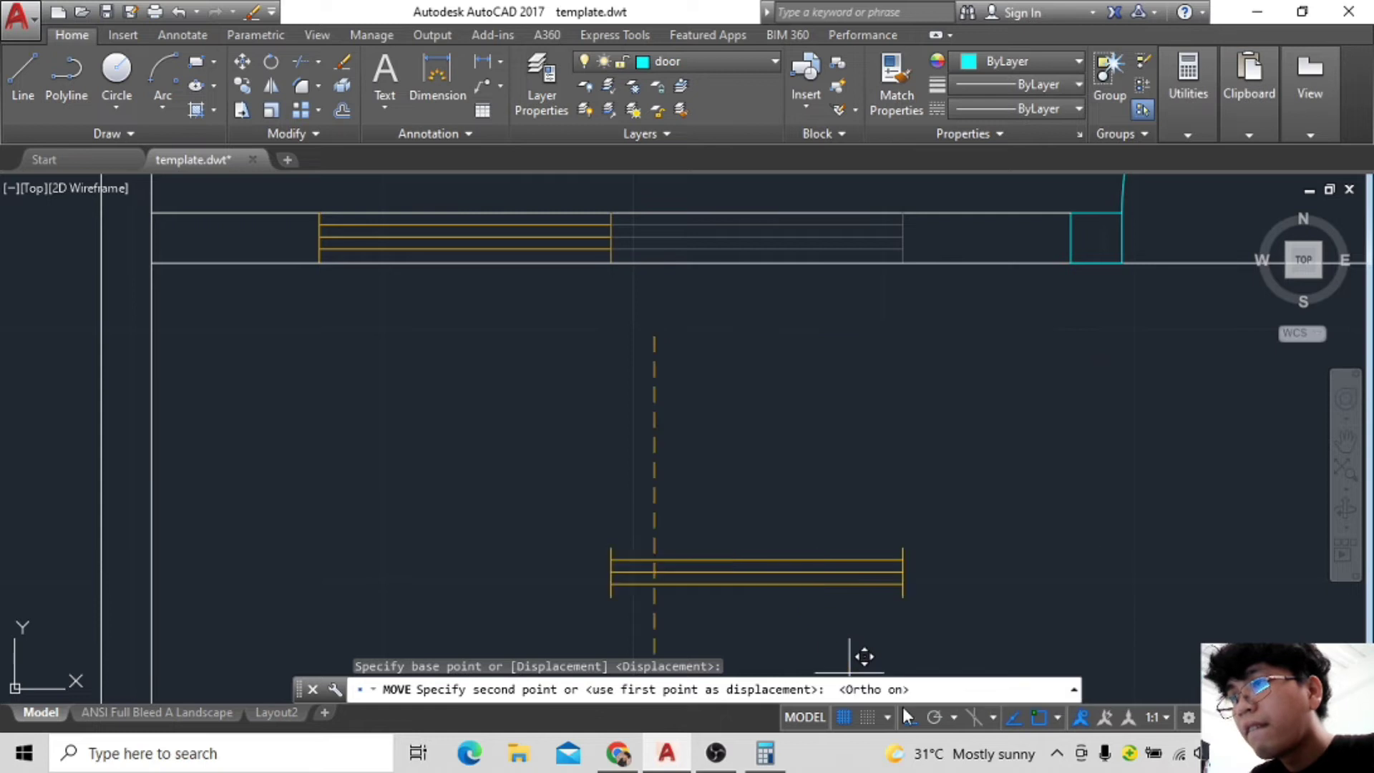
pyautogui.click(665, 345)
pyautogui.scroll(-3, 728, 390)
pyautogui.scroll(3, 604, 347)
pyautogui.scroll(2, 727, 402)
pyautogui.scroll(-3, 687, 415)
pyautogui.press('Escape')
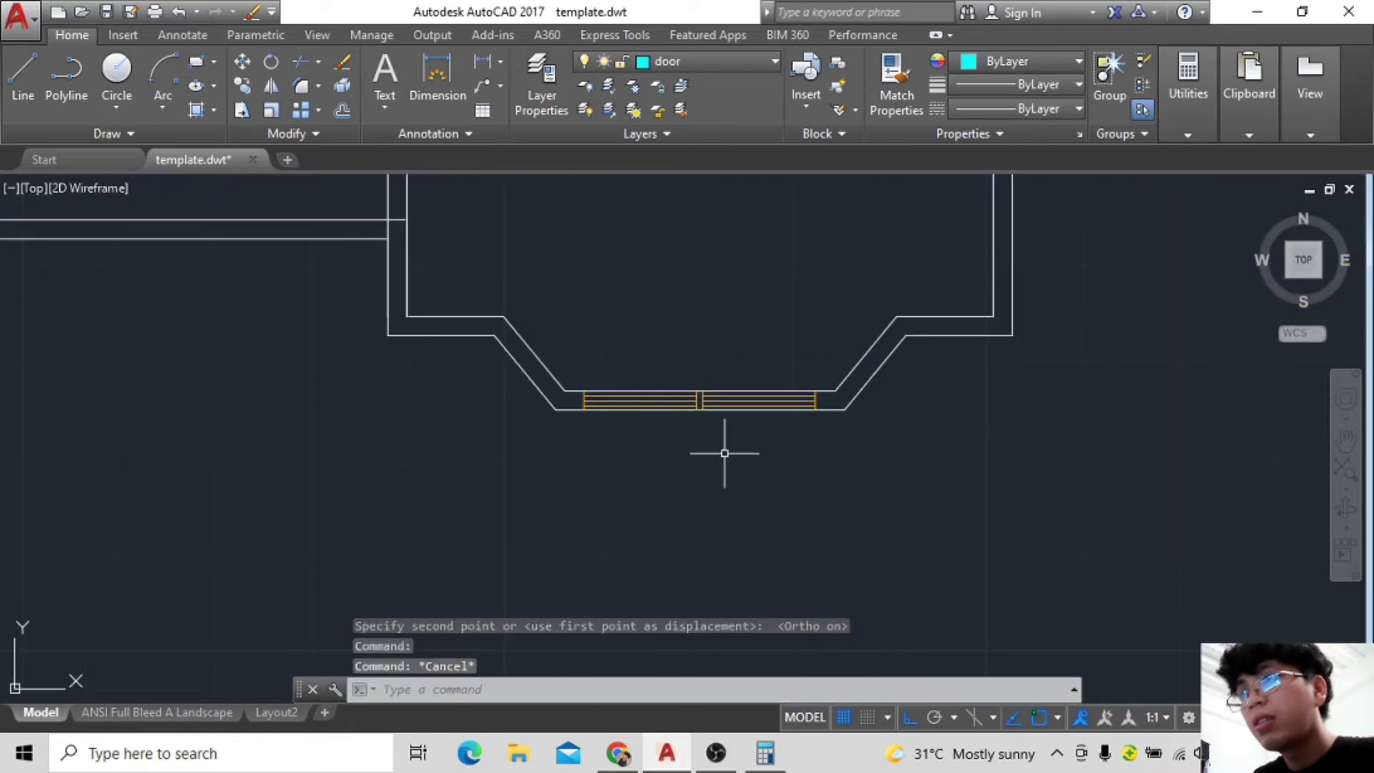
# Draw a short cyan jamb line on the wall.
pyautogui.click(23, 71)
pyautogui.scroll(2, 662, 458)
pyautogui.click(723, 351)
pyautogui.click(723, 383)
pyautogui.press('Escape')
pyautogui.scroll(2, 736, 368)
pyautogui.scroll(1, 700, 399)
pyautogui.scroll(-2, 680, 399)
pyautogui.scroll(-1, 718, 384)
# Move the left window block to its adjusted position.
pyautogui.click(713, 362)
pyautogui.write('m')
pyautogui.press('Return')
pyautogui.click(656, 423)
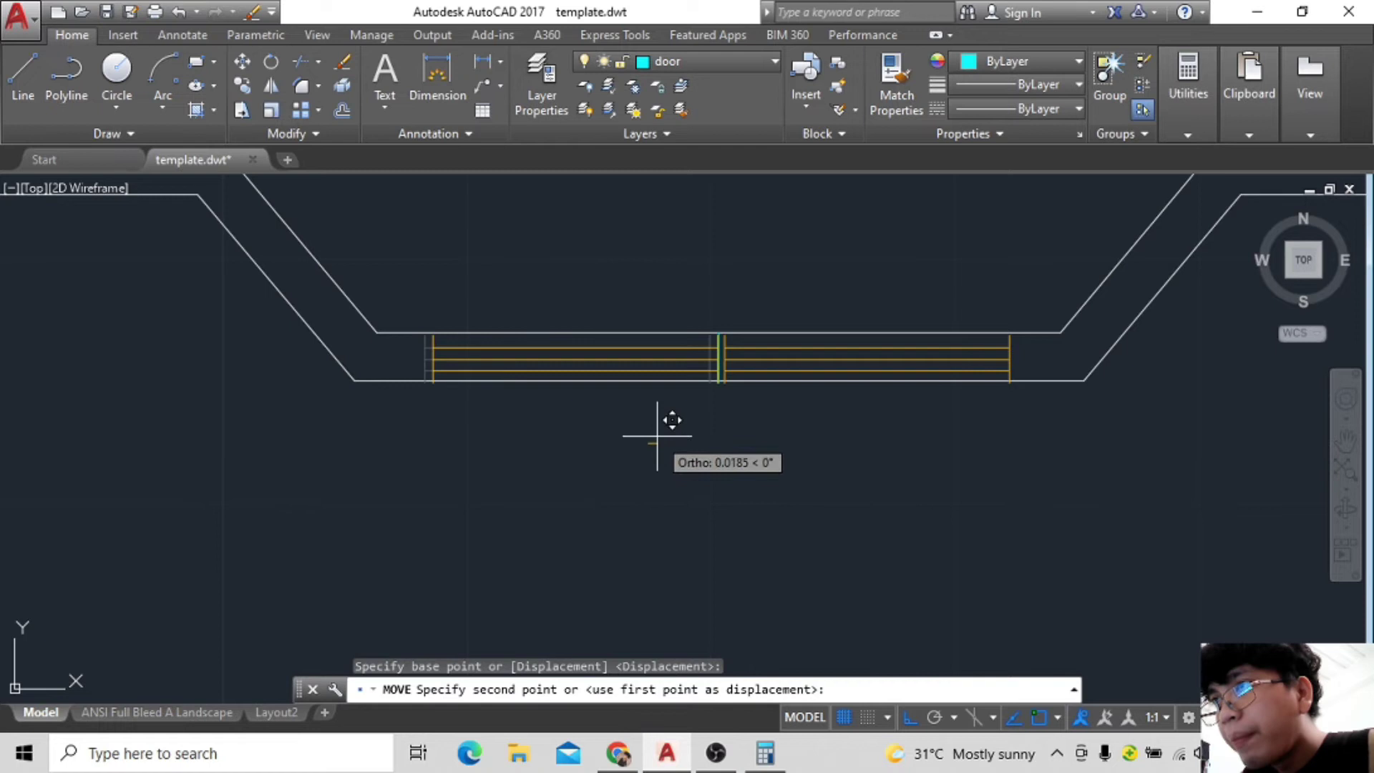
pyautogui.click(909, 718)
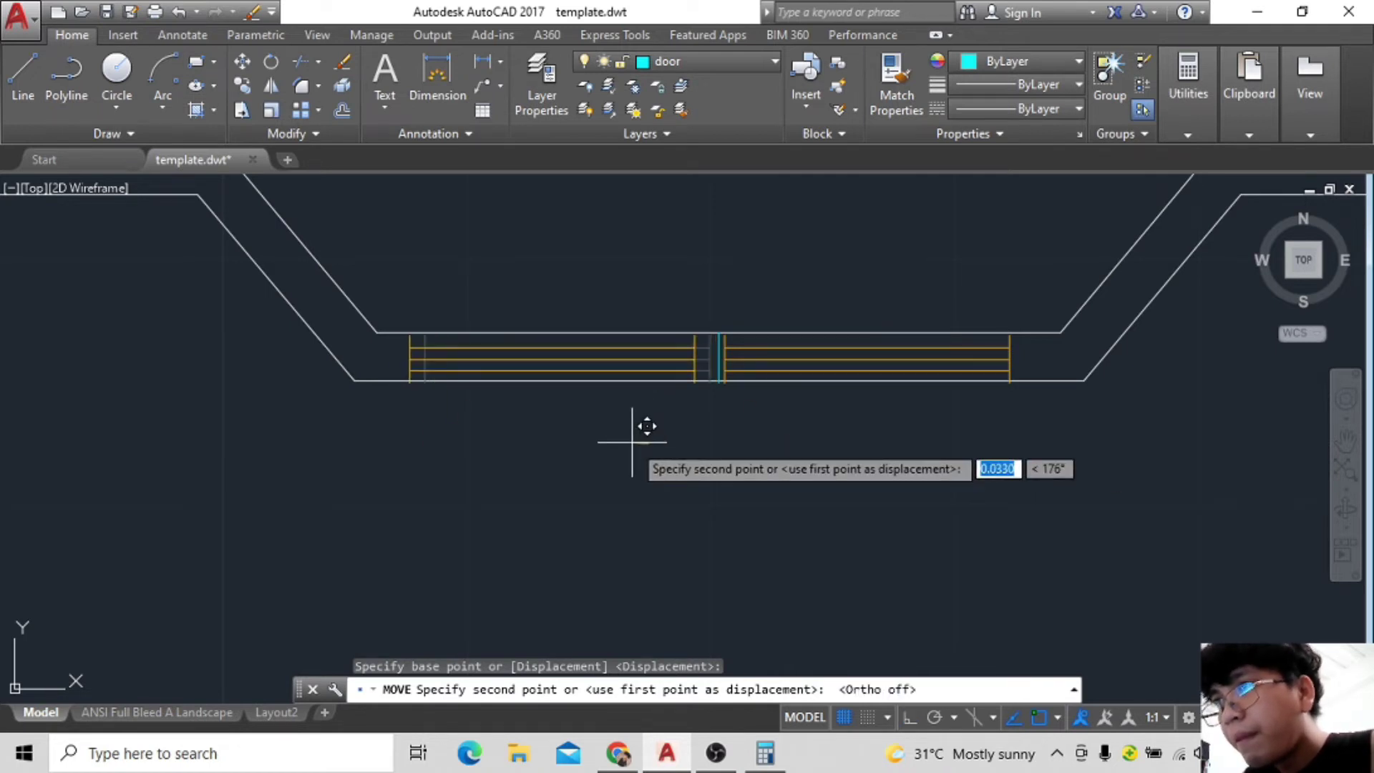
pyautogui.click(646, 440)
# Move the right window block so it sits beside the cyan divider.
pyautogui.click(1102, 379)
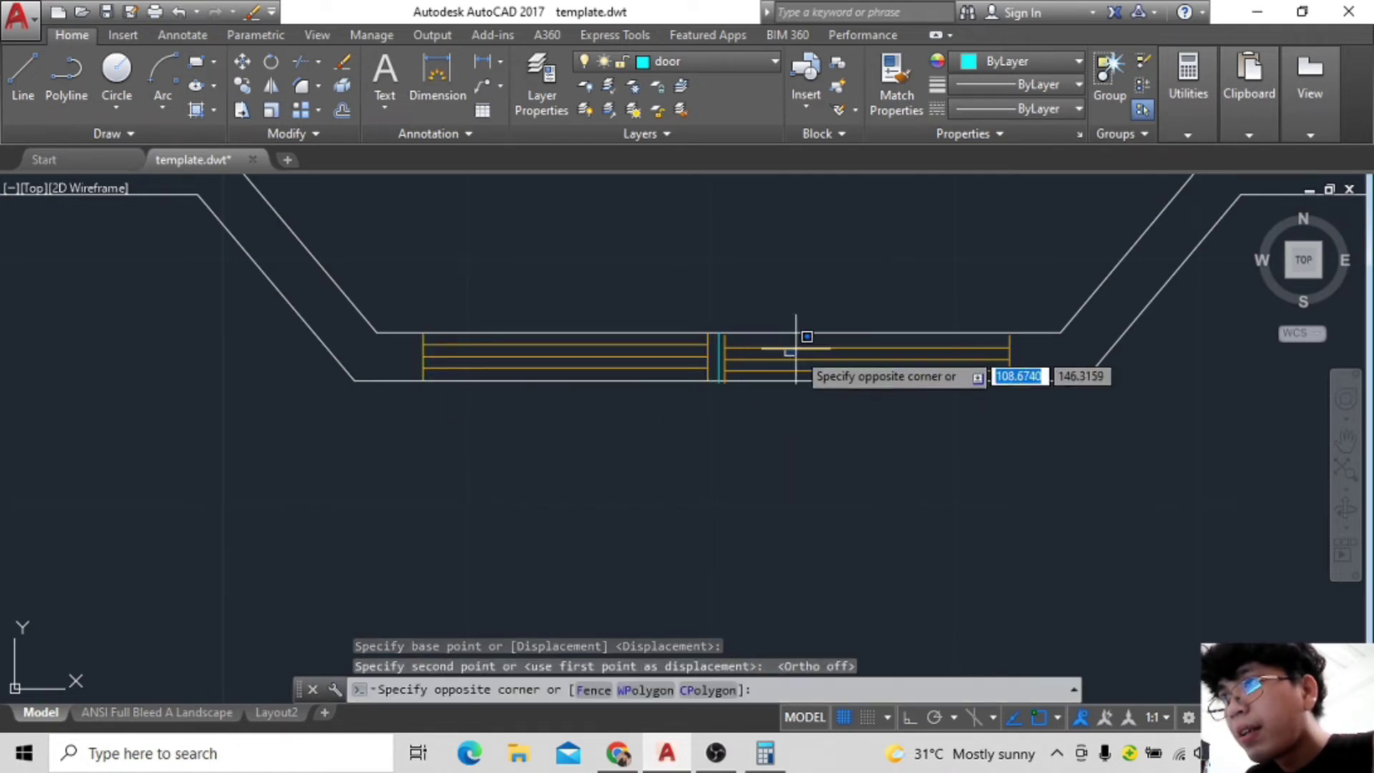
pyautogui.click(791, 346)
pyautogui.click(246, 61)
pyautogui.click(805, 432)
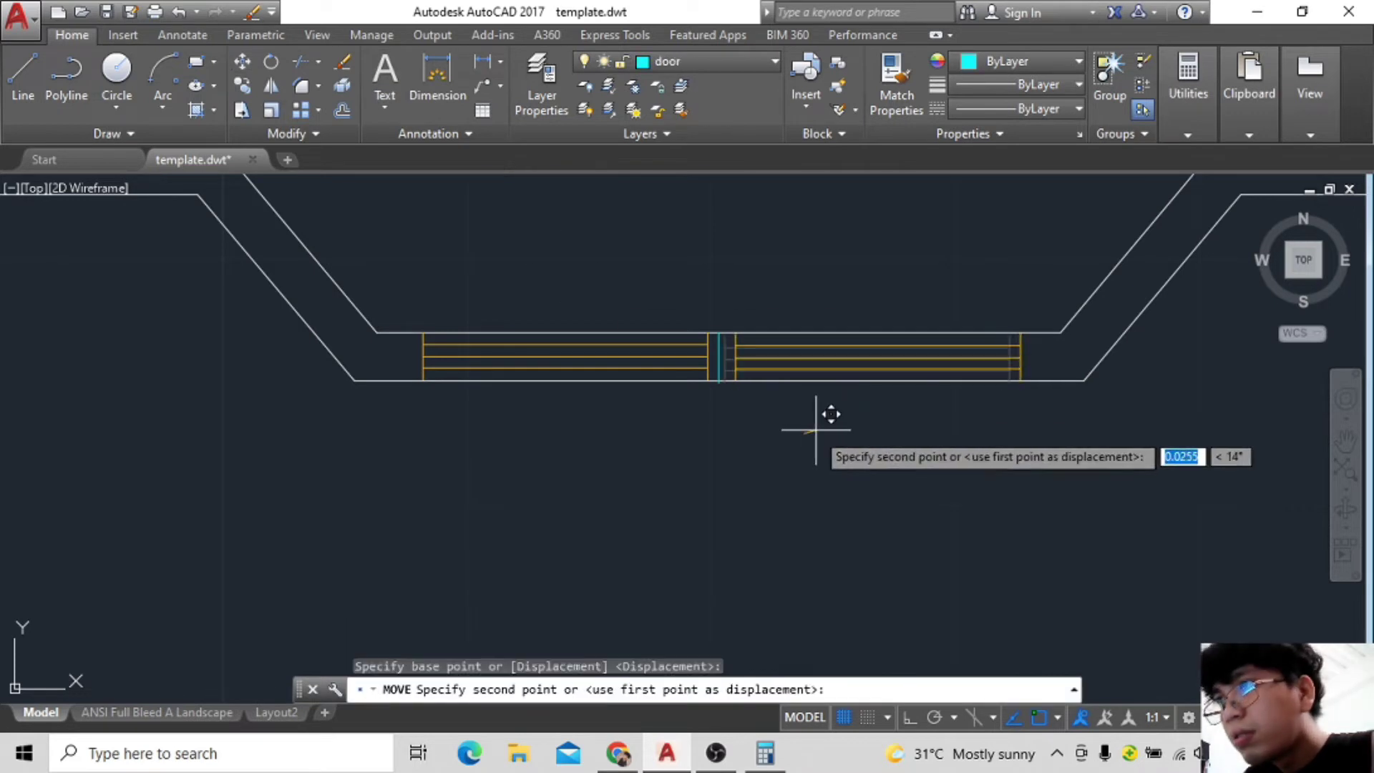
pyautogui.click(812, 431)
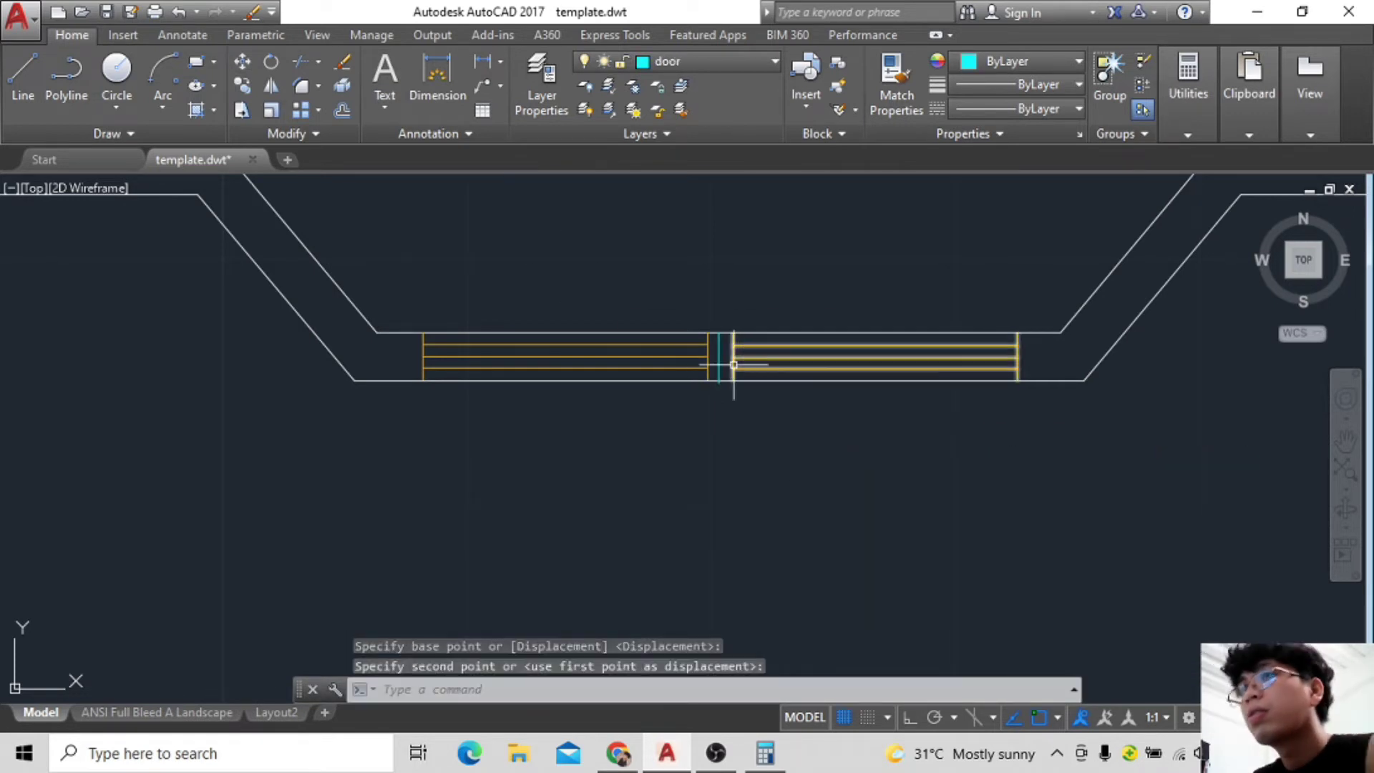
pyautogui.click(805, 380)
pyautogui.press('space')
pyautogui.click(786, 494)
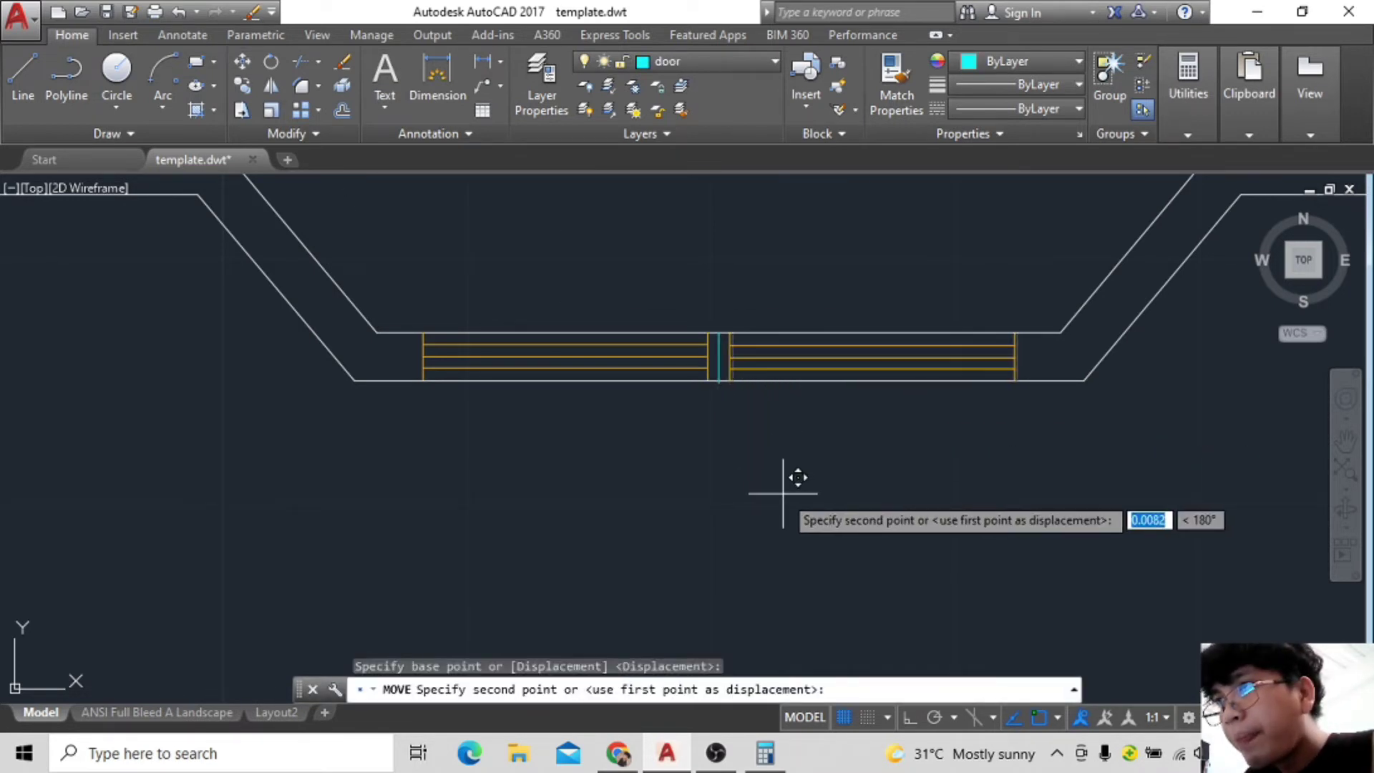
pyautogui.click(783, 494)
# Draw a 0.02-long straight line segment, undoing a mistaken first attempt.
pyautogui.click(23, 72)
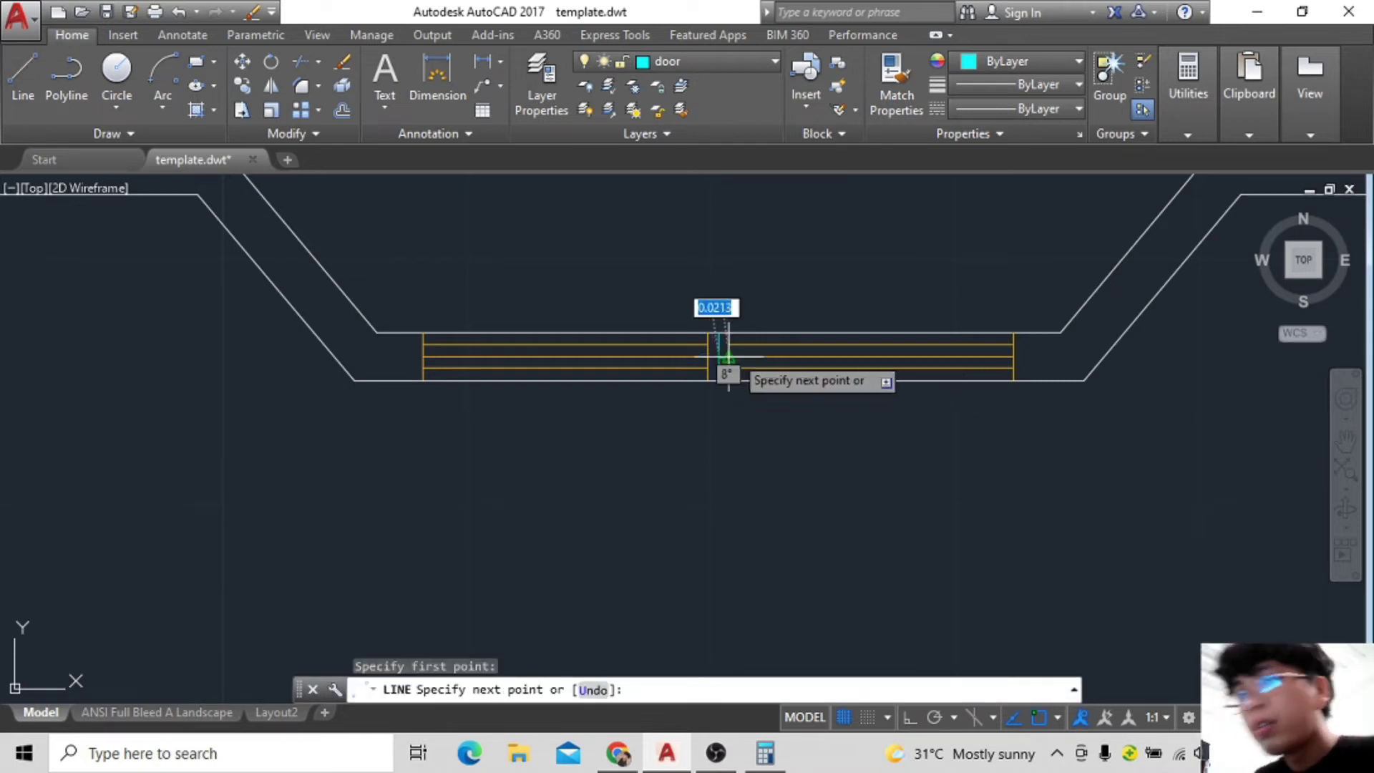
pyautogui.write('0.1')
pyautogui.press('Return')
pyautogui.hotkey('ctrl', 'z')
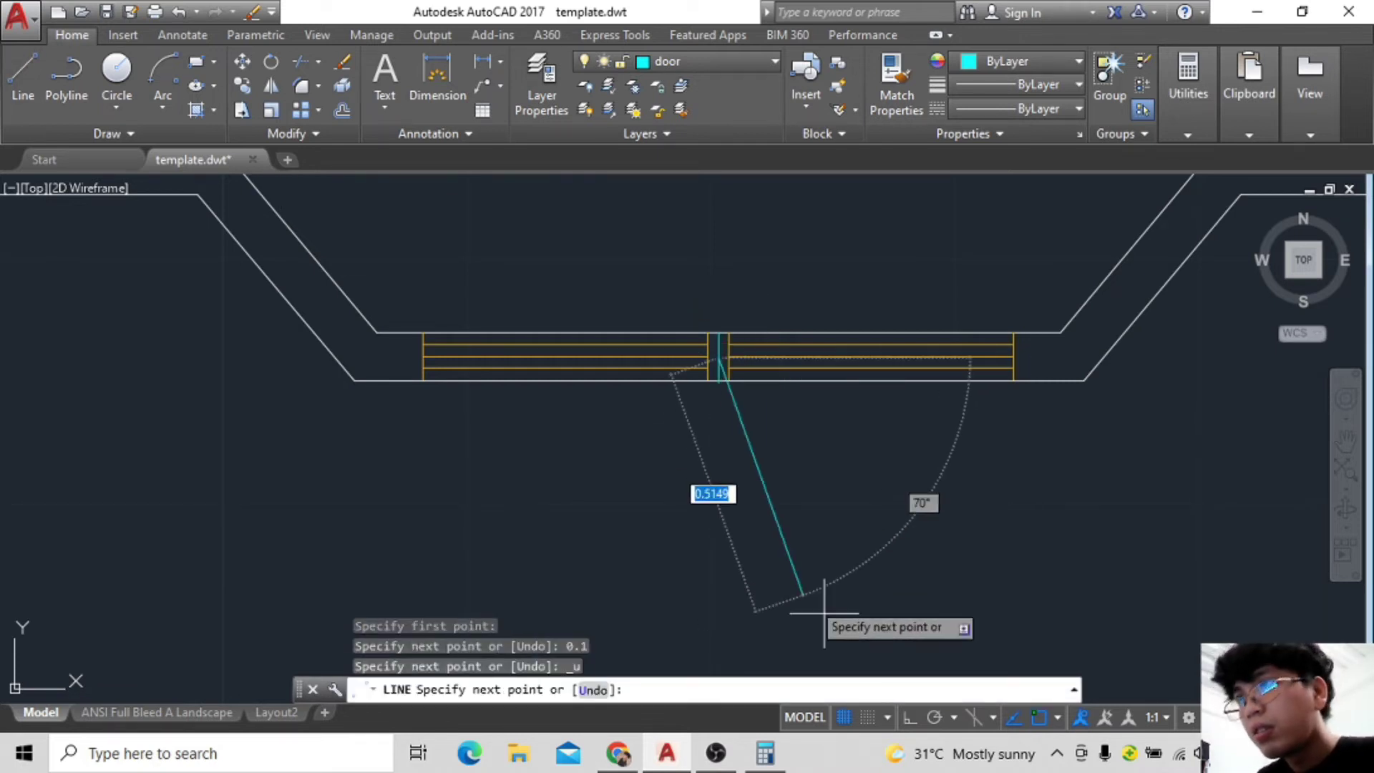
pyautogui.click(910, 717)
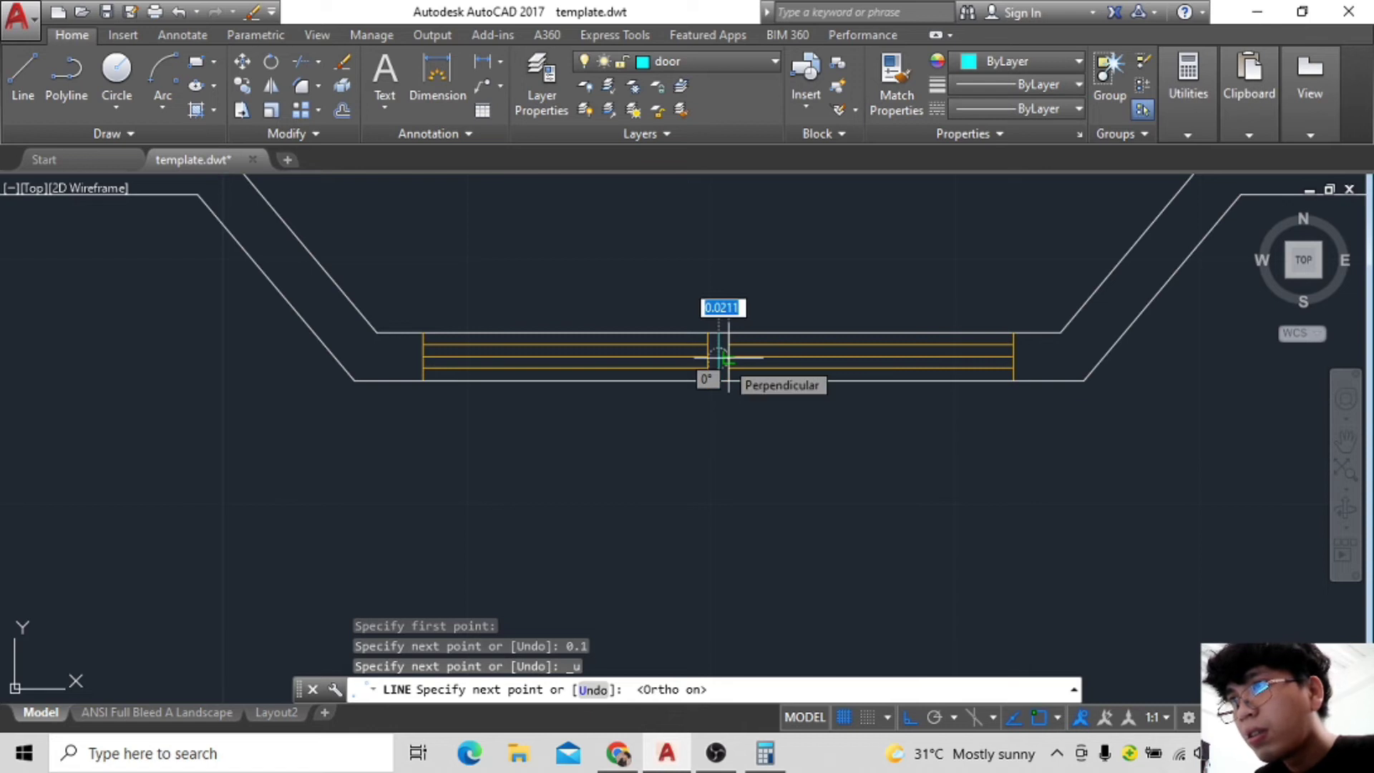
pyautogui.write('.02')
pyautogui.press('Return')
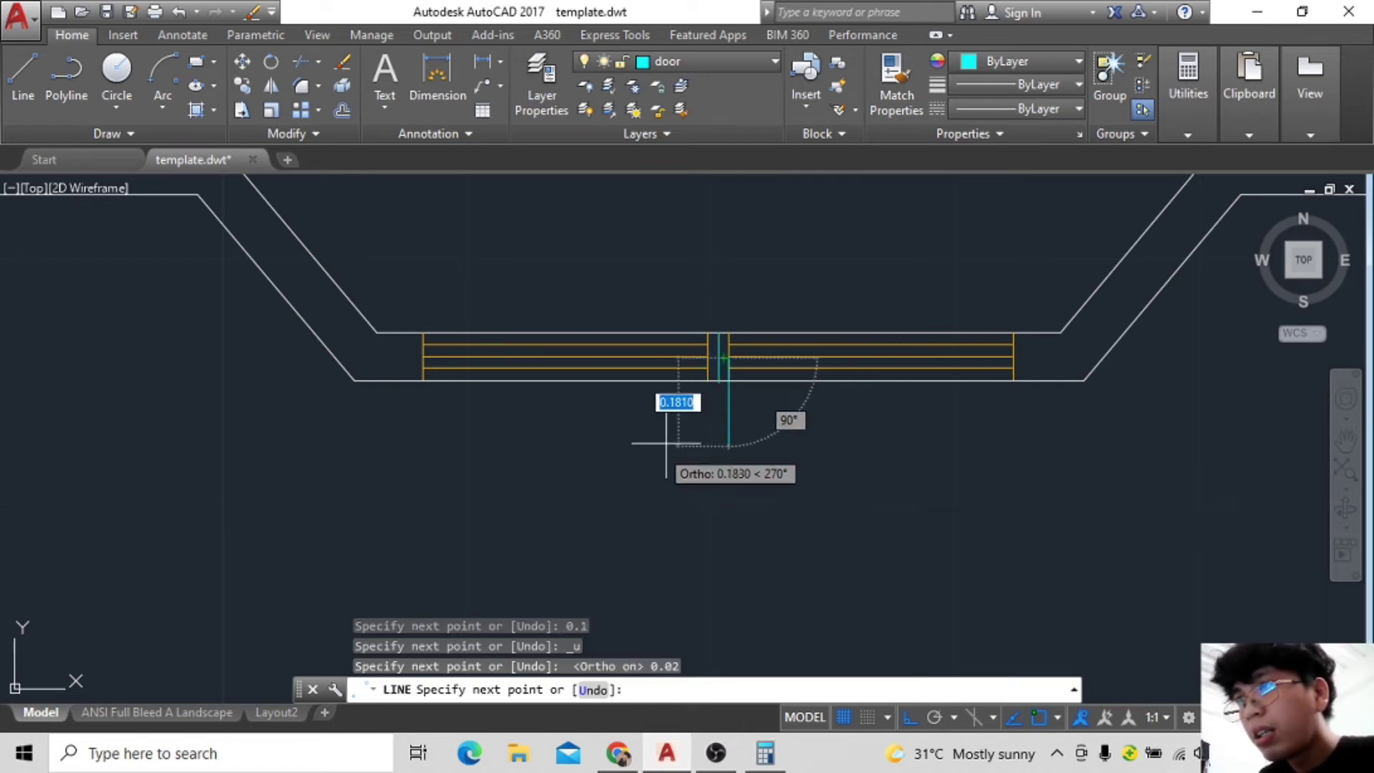
pyautogui.press('Escape')
pyautogui.scroll(4, 702, 421)
pyautogui.press('space')
pyautogui.click(708, 304)
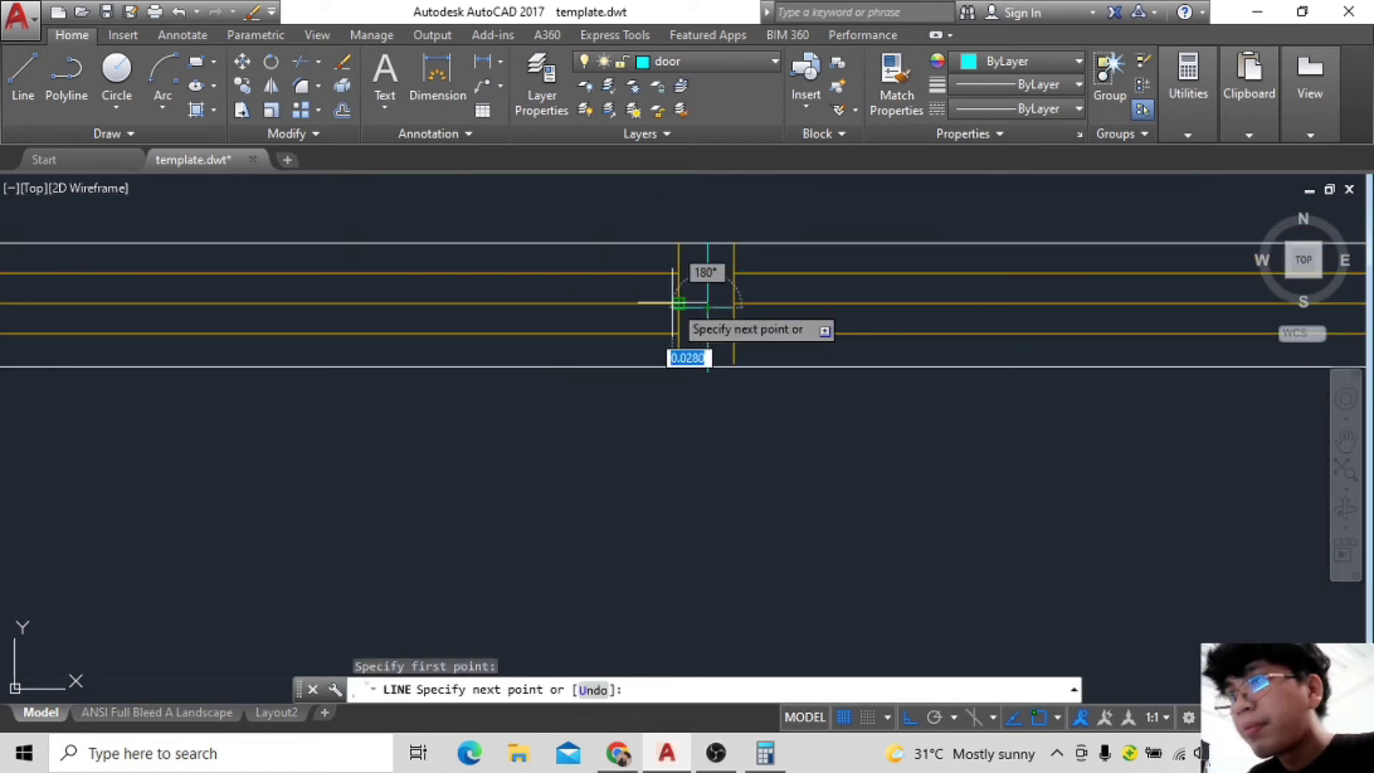
pyautogui.press('Escape')
# Shift the left window lines up toward the cyan divider.
pyautogui.write('m')
pyautogui.press('Return')
pyautogui.click(683, 313)
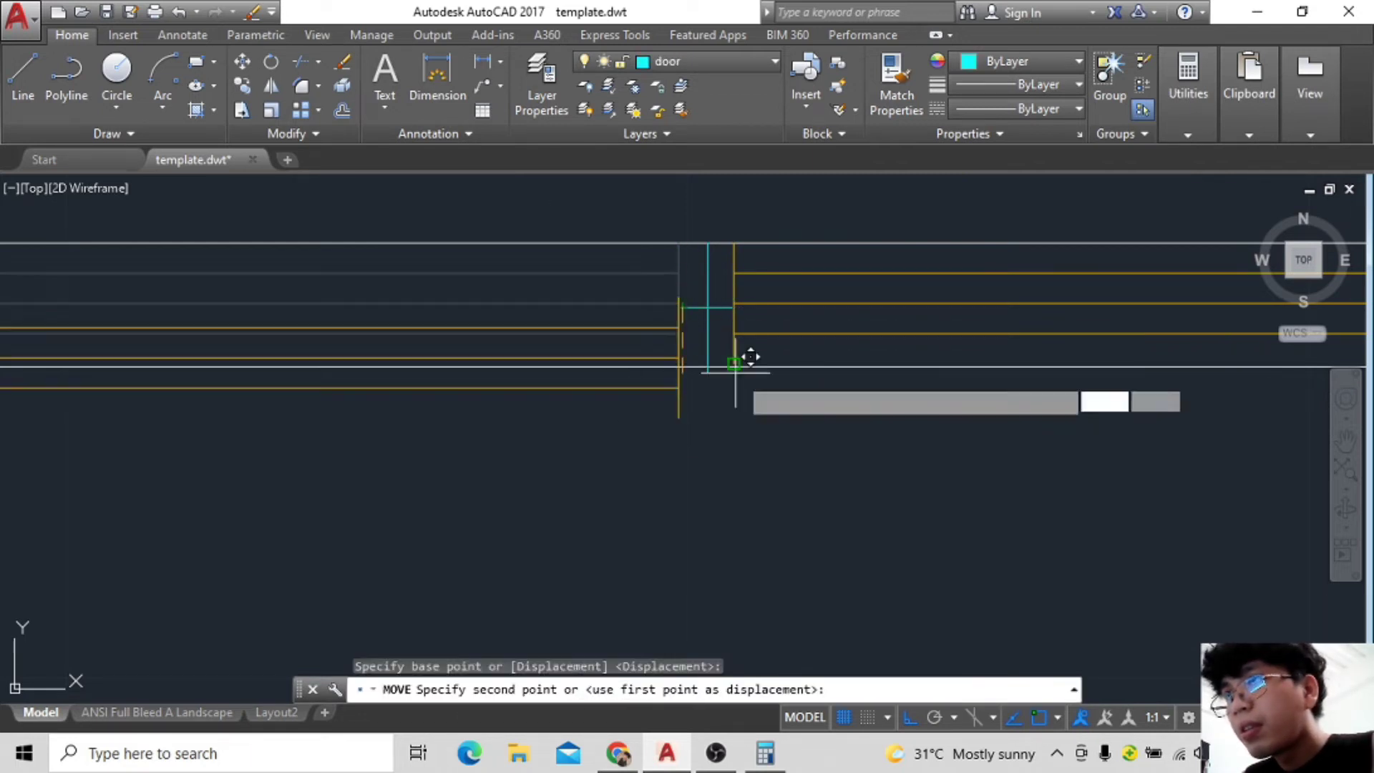
pyautogui.click(692, 322)
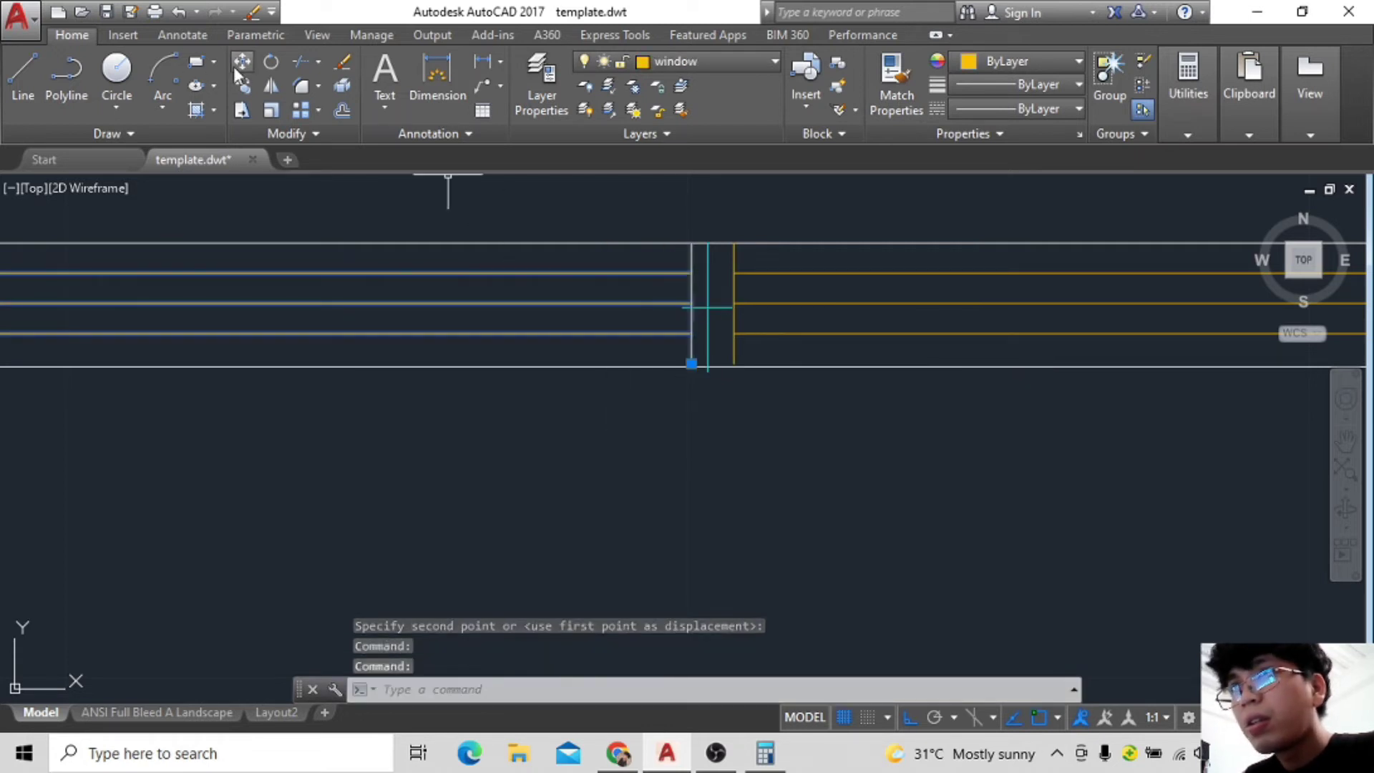
# Move the yellow window lines so they butt against the cyan line.
pyautogui.click(242, 63)
pyautogui.click(682, 306)
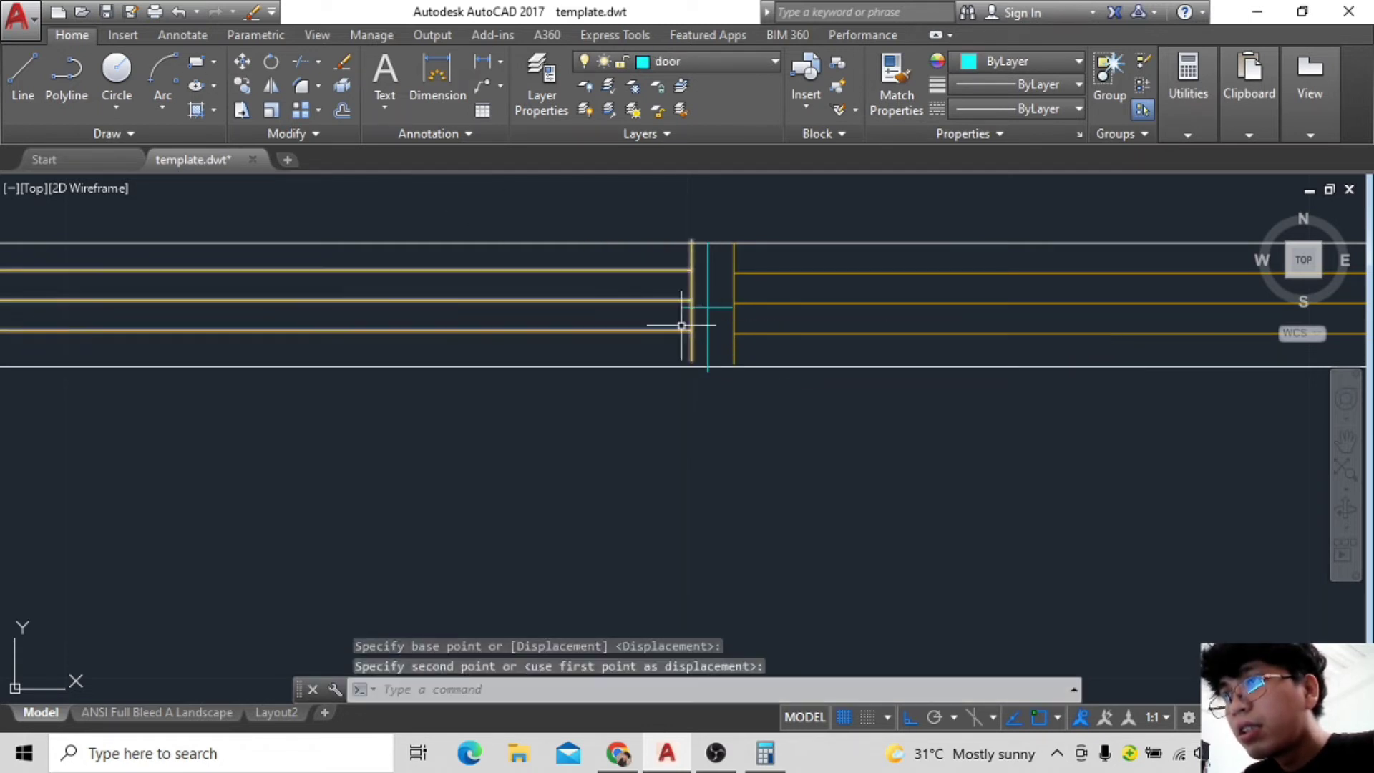
pyautogui.scroll(5, 688, 289)
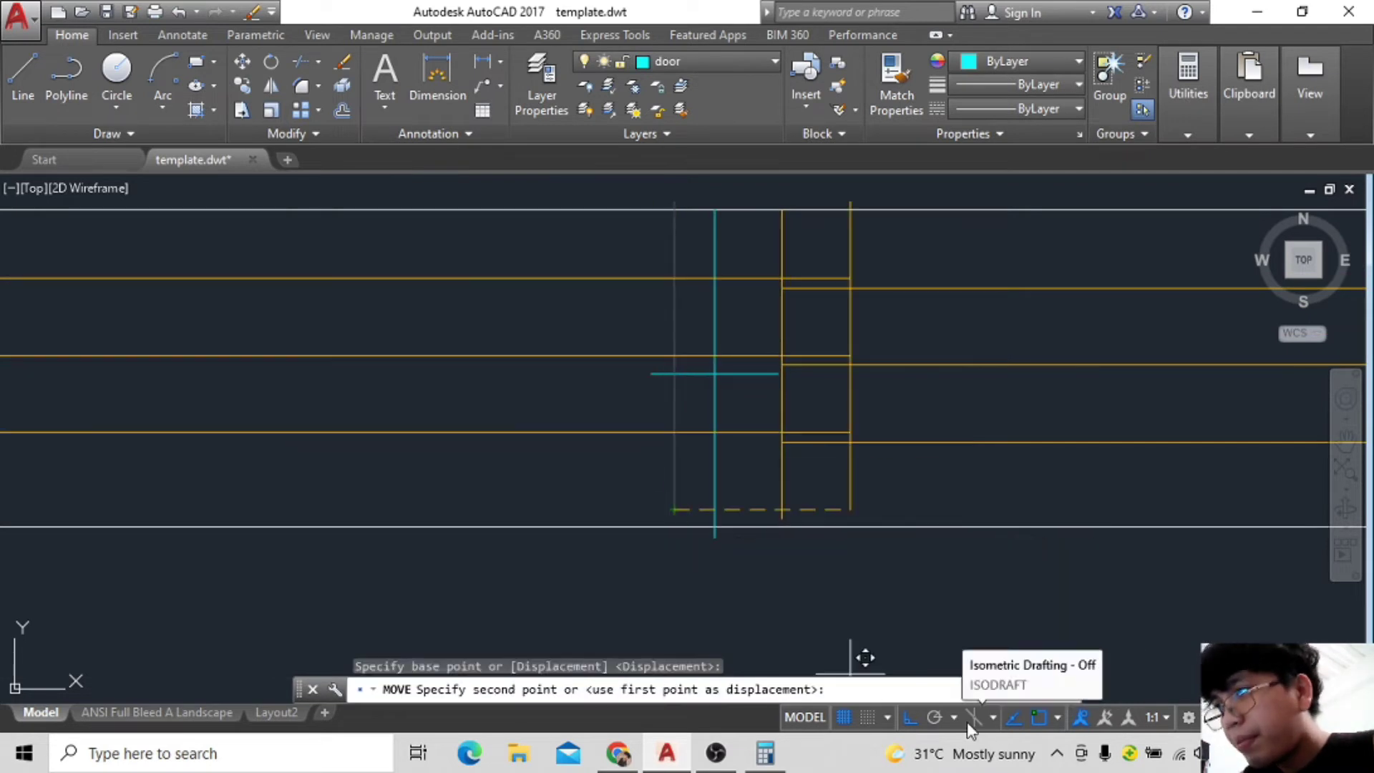
pyautogui.click(910, 717)
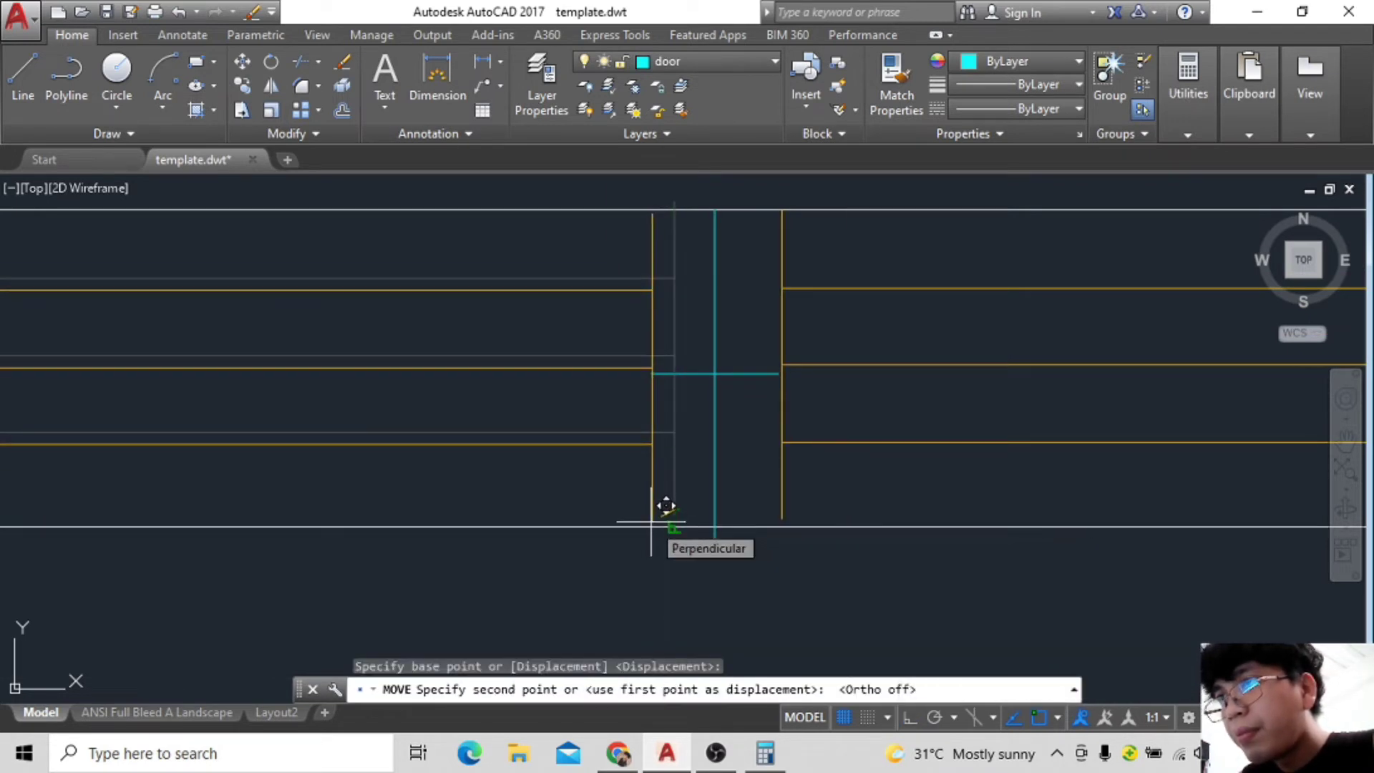
pyautogui.click(664, 506)
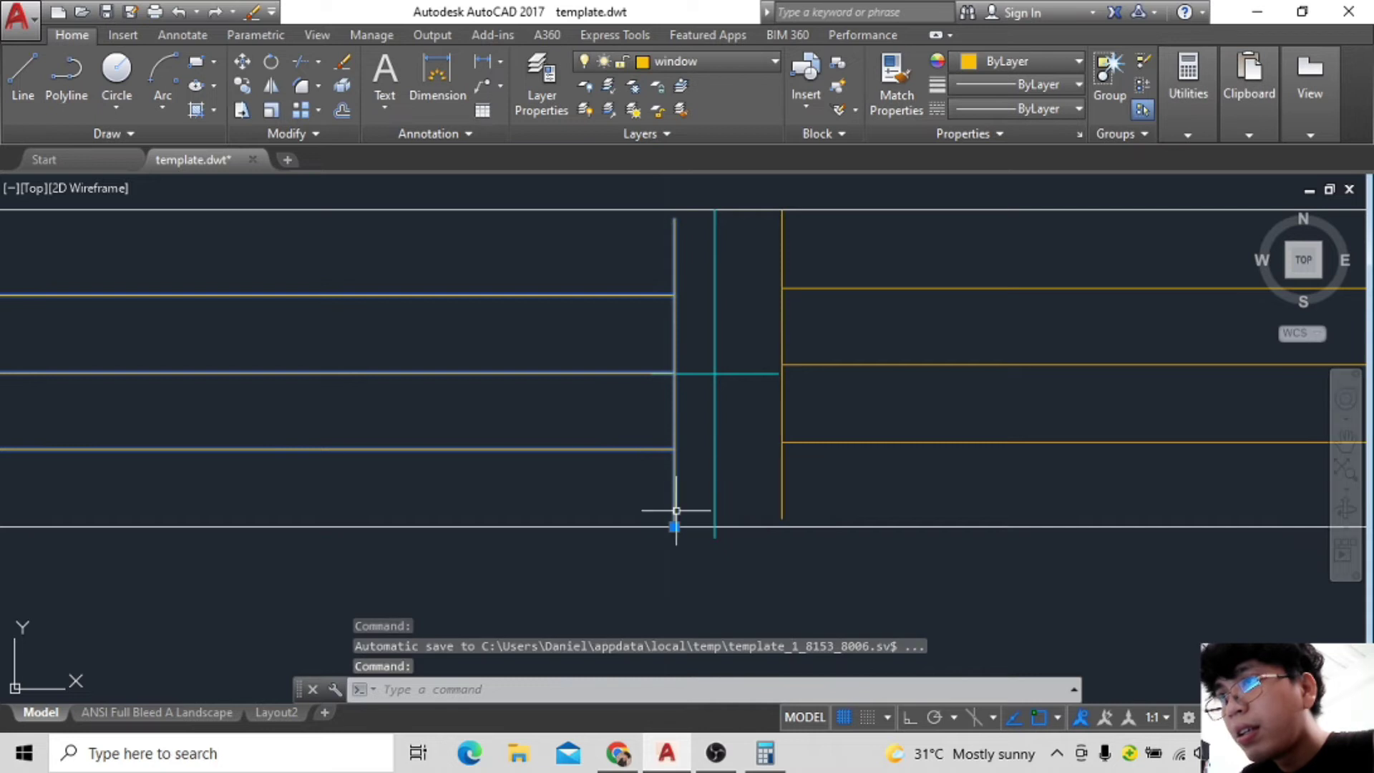
pyautogui.press('Return')
pyautogui.click(673, 525)
pyautogui.click(650, 385)
pyautogui.scroll(-2, 690, 493)
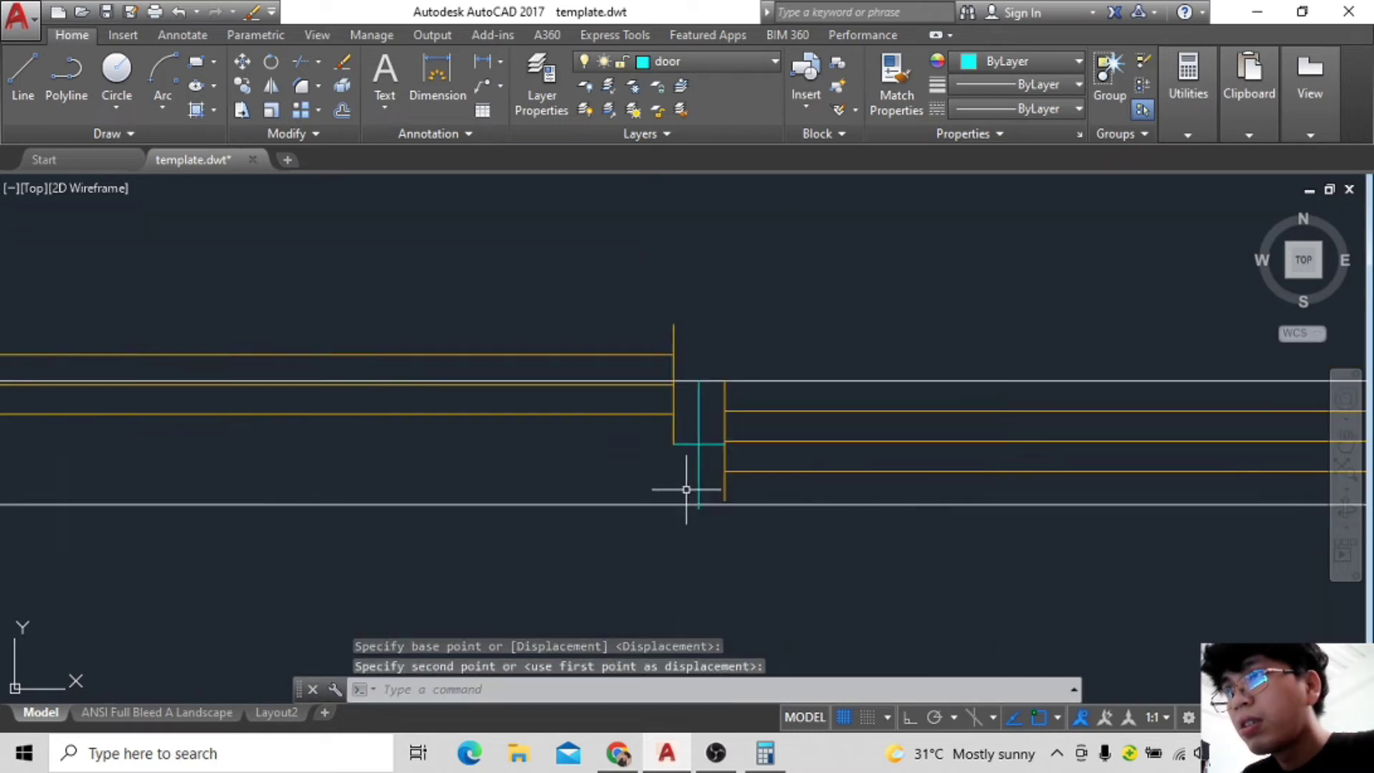
# Align the blue lines' corner with the cyan jamb line's end.
pyautogui.press('Return')
pyautogui.click(553, 534)
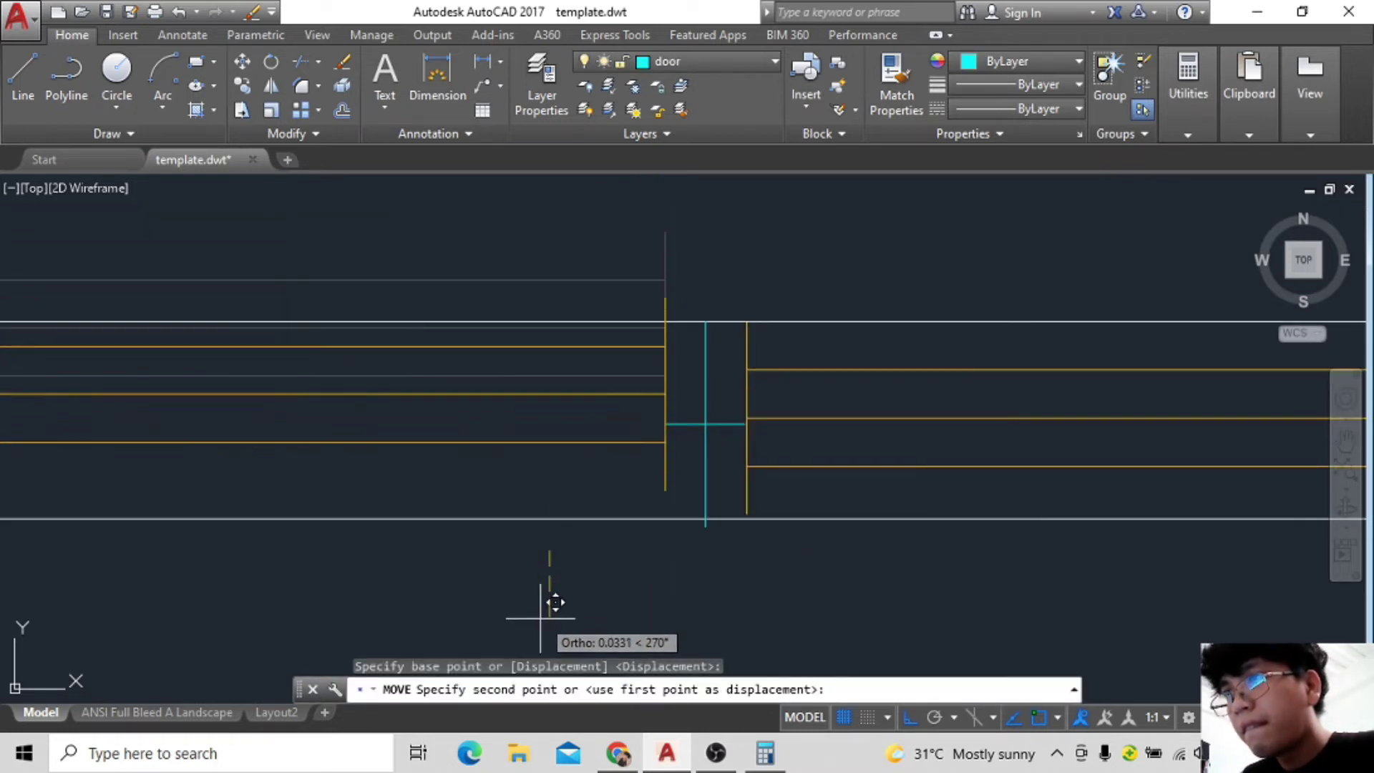
pyautogui.click(552, 583)
pyautogui.scroll(2, 873, 573)
pyautogui.press('F8')
pyautogui.press('Return')
pyautogui.click(669, 476)
pyautogui.click(666, 332)
pyautogui.press('Return')
pyautogui.click(729, 654)
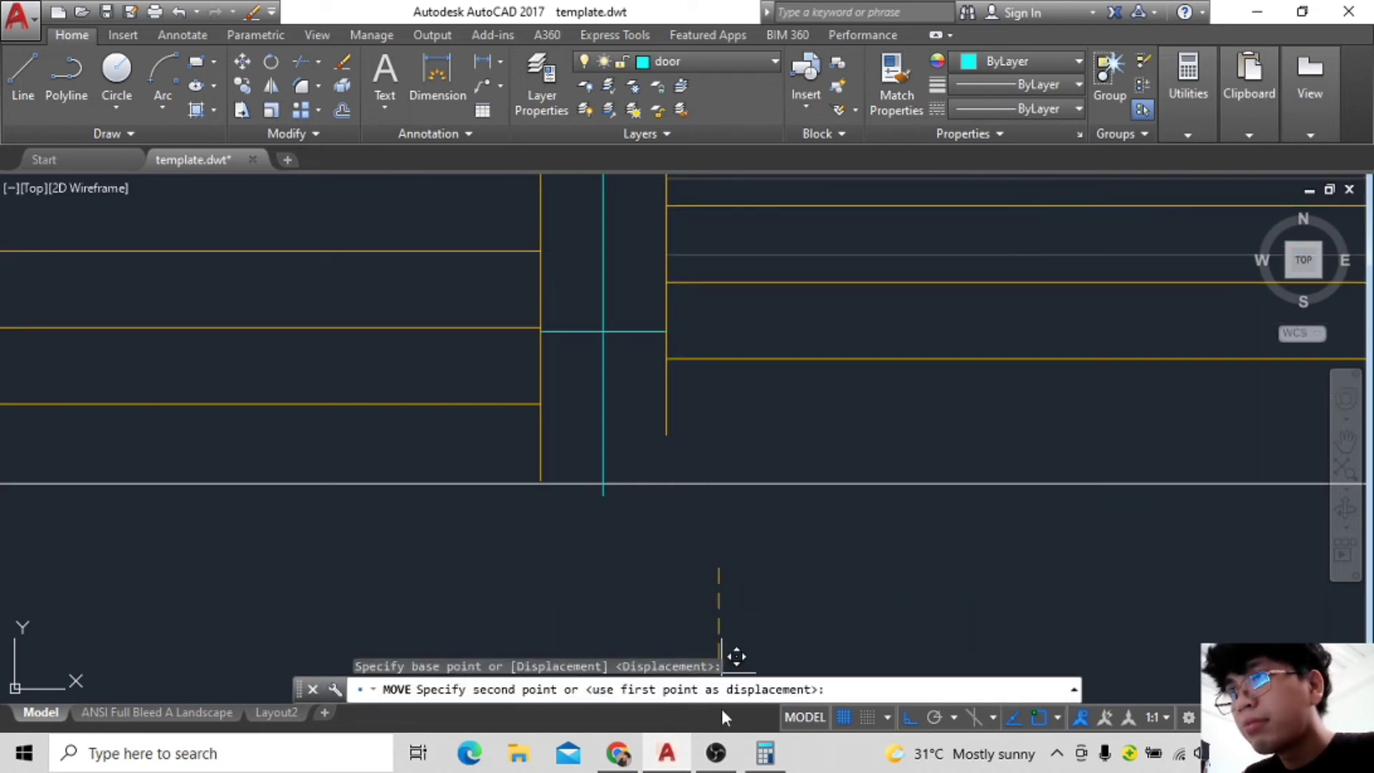
pyautogui.scroll(-2, 746, 593)
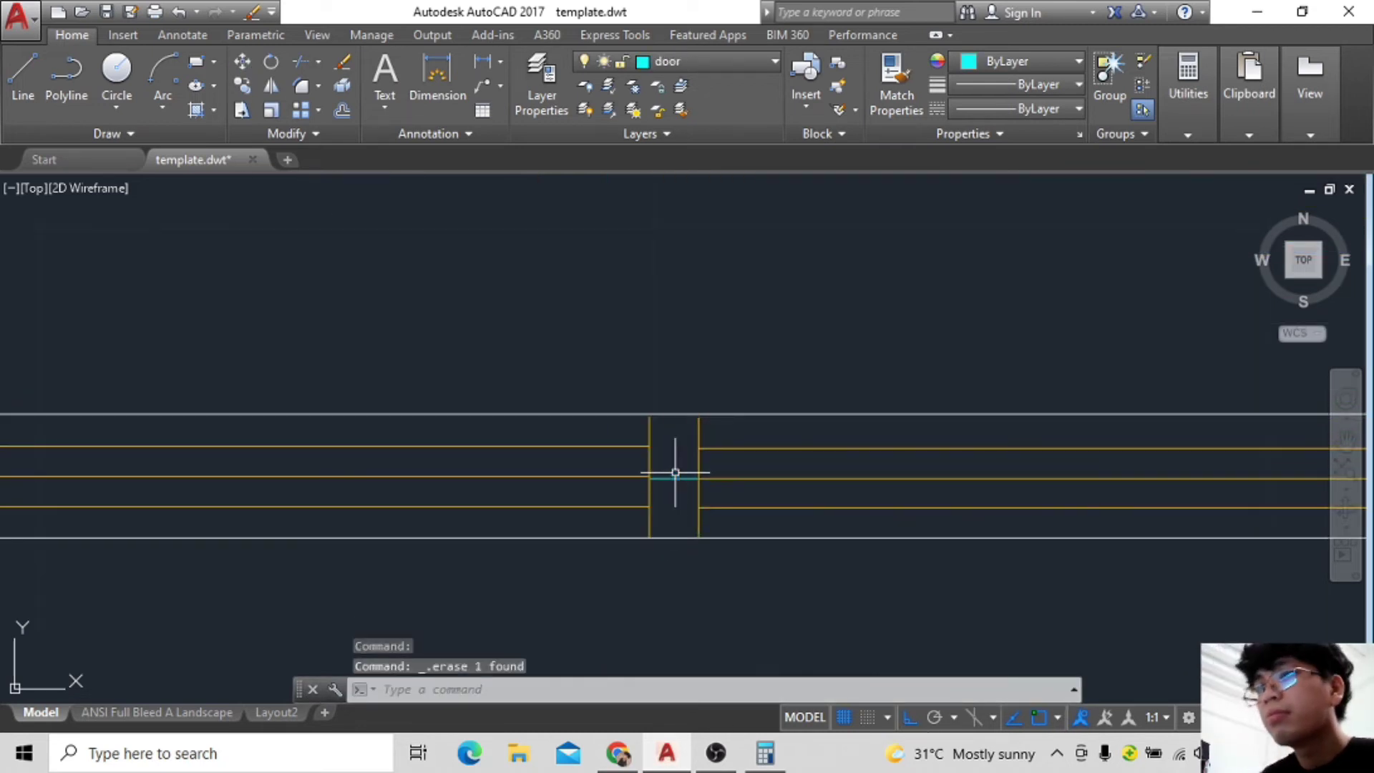
# Draw the 0.02 helper line at the window jamb.
pyautogui.scroll(-3, 664, 476)
pyautogui.scroll(-2, 669, 568)
pyautogui.scroll(-1, 599, 429)
pyautogui.scroll(2, 568, 476)
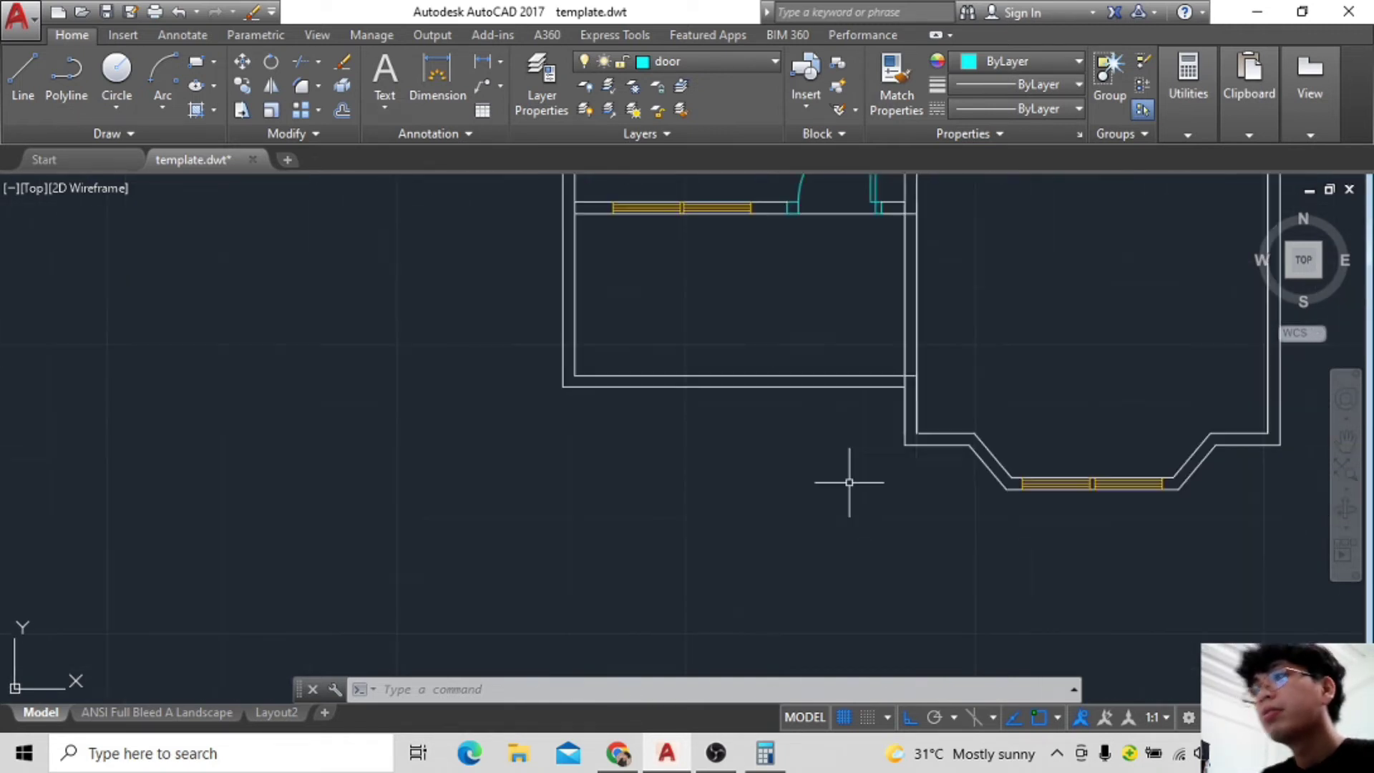
pyautogui.scroll(-2, 530, 522)
pyautogui.scroll(4, 625, 513)
pyautogui.scroll(2, 614, 423)
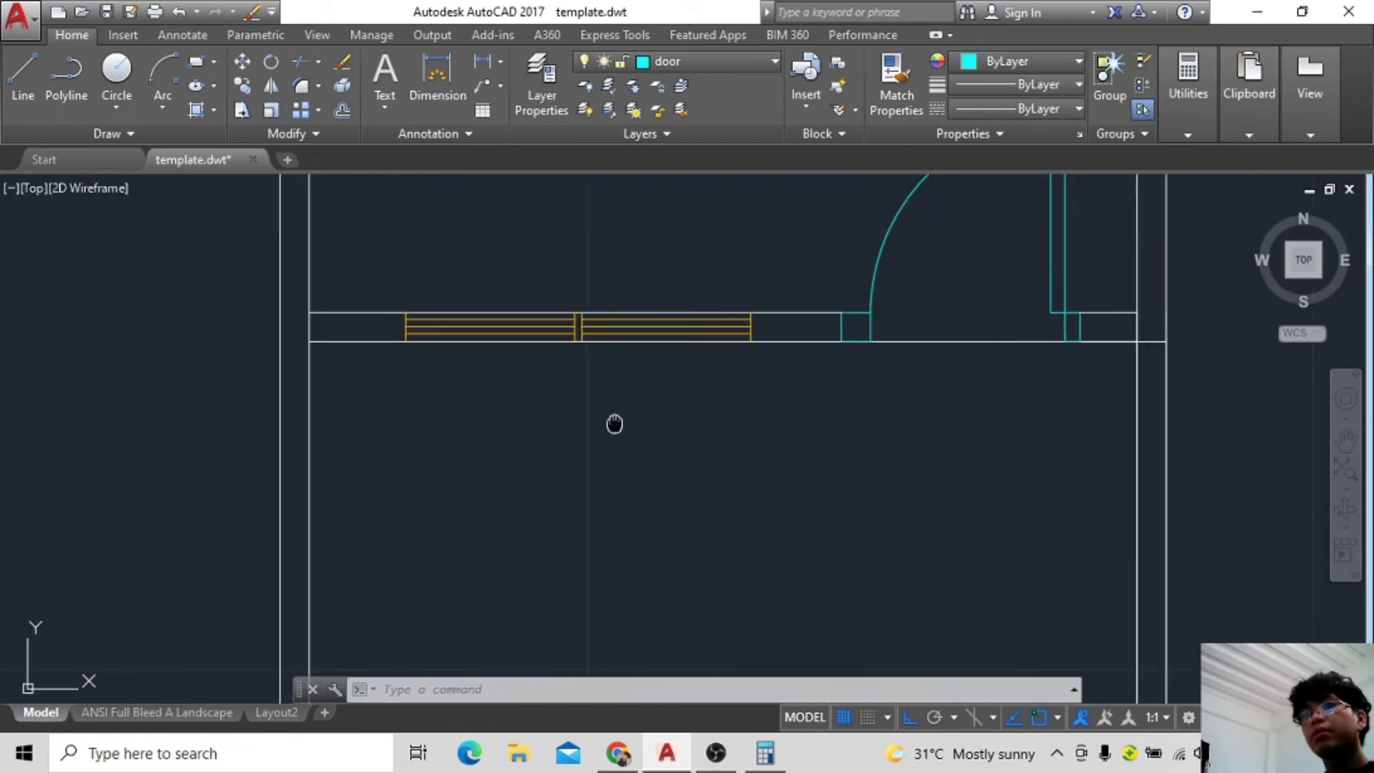
pyautogui.scroll(3, 638, 460)
pyautogui.scroll(-2, 638, 460)
pyautogui.write('l')
pyautogui.press('Return')
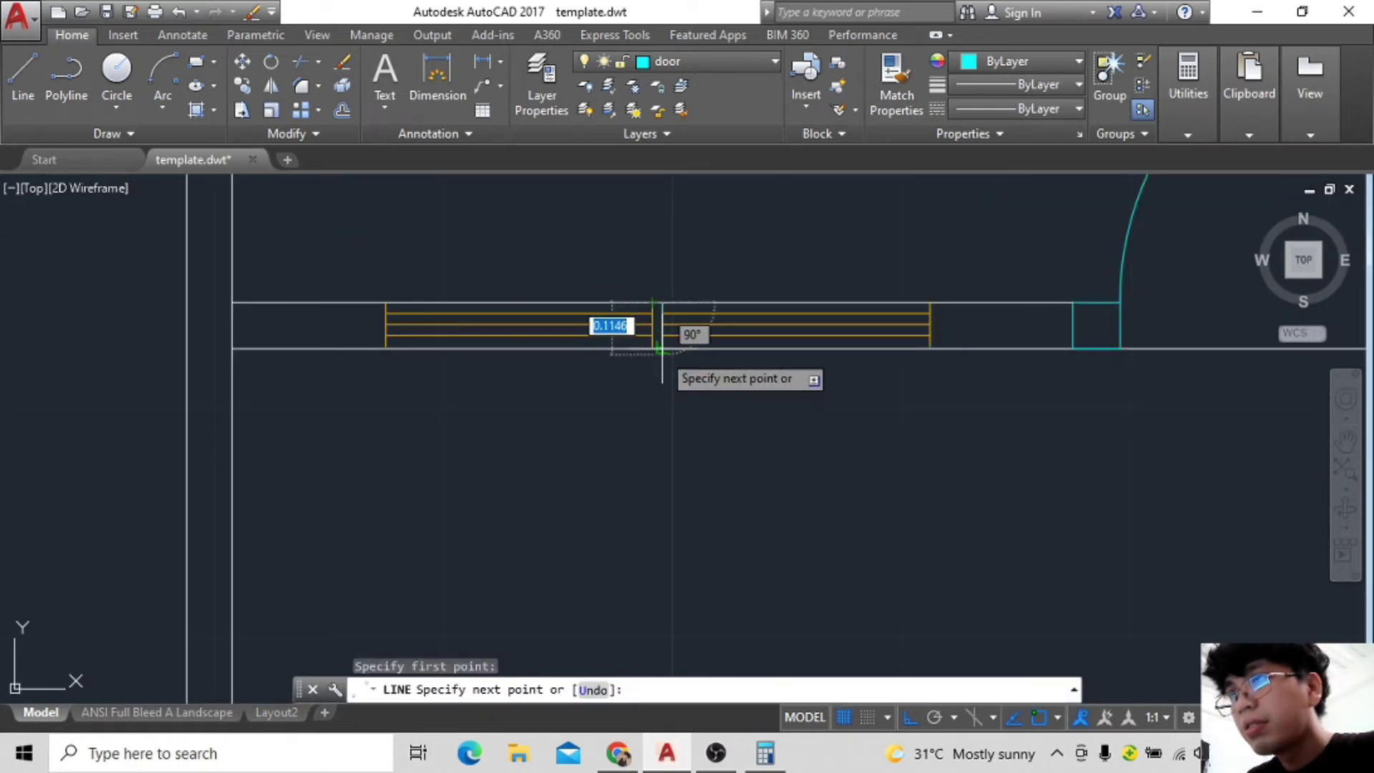
pyautogui.press('Escape')
pyautogui.scroll(2, 666, 373)
pyautogui.scroll(1, 638, 389)
pyautogui.press('Return')
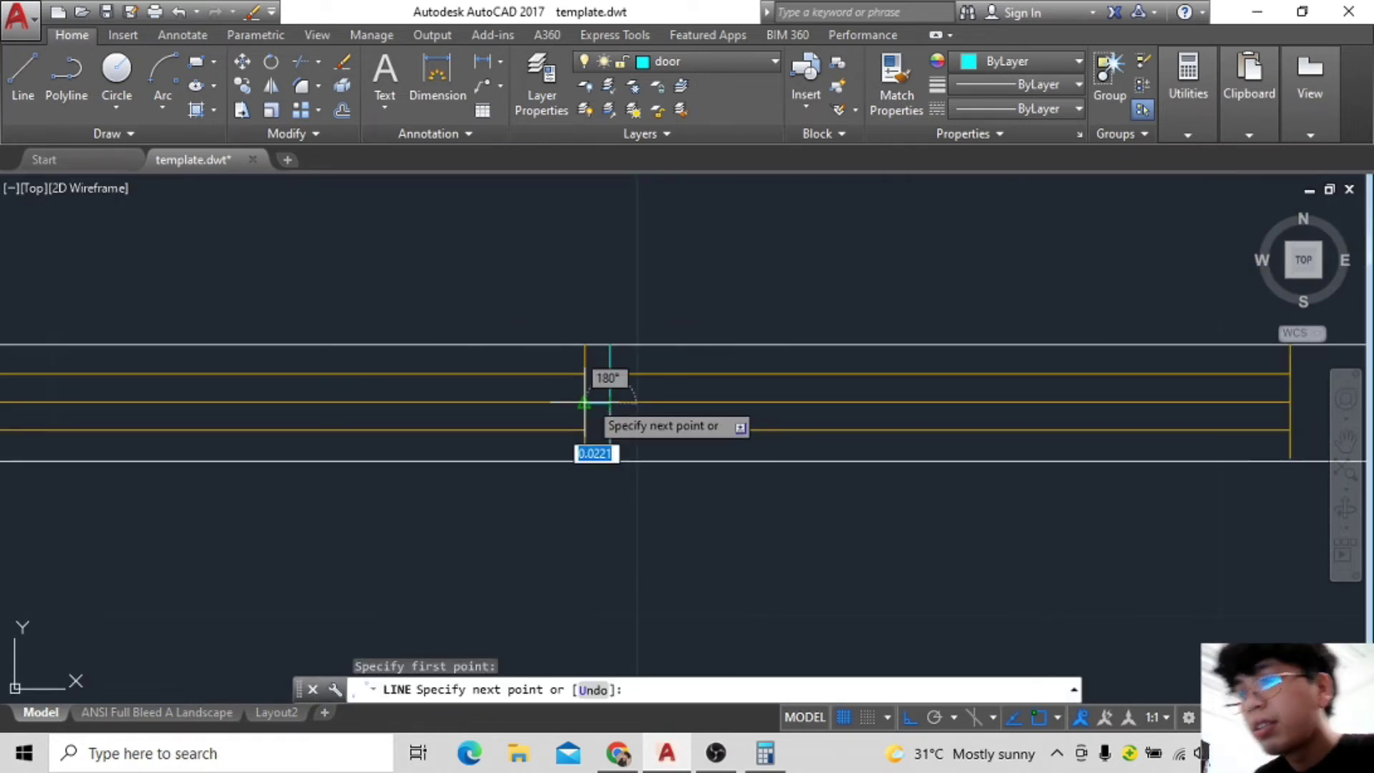
pyautogui.press('Escape')
pyautogui.click(23, 72)
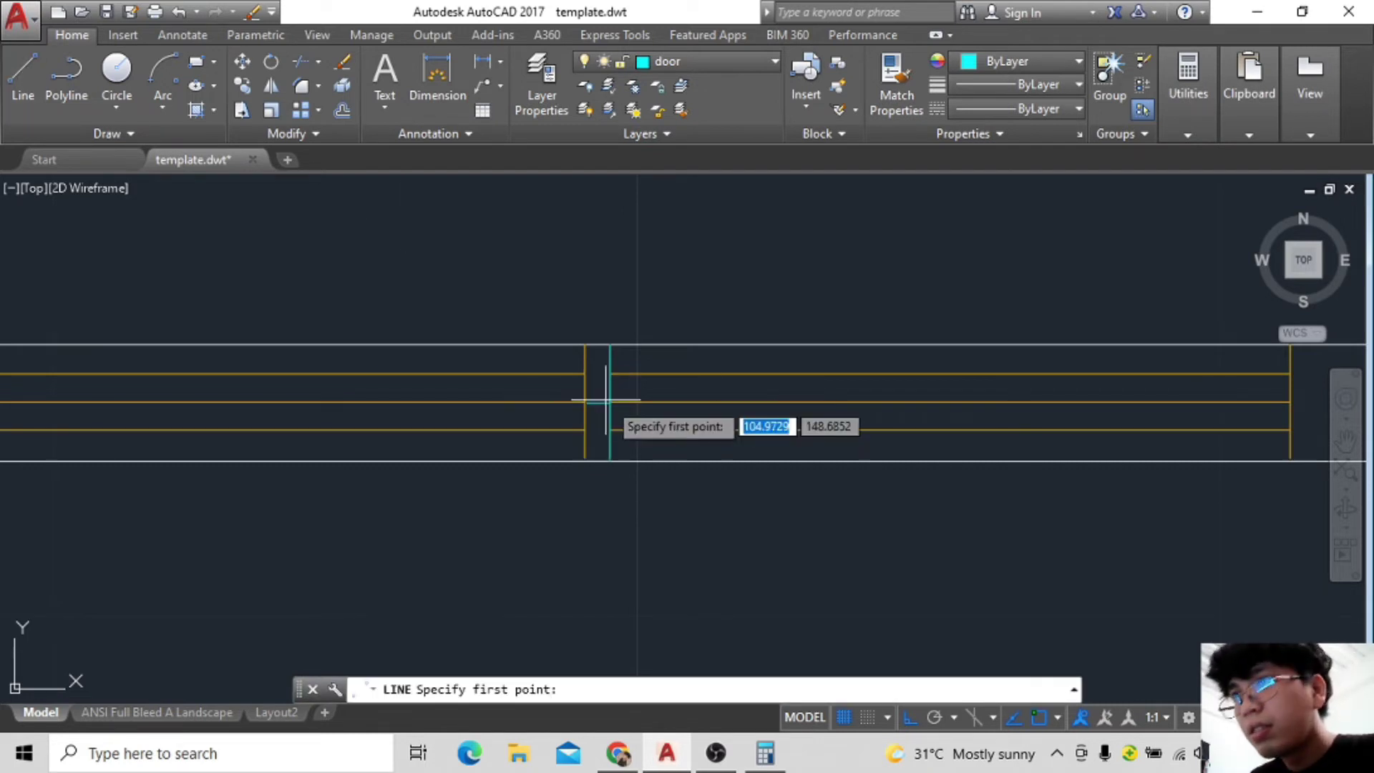
pyautogui.write('0.02')
pyautogui.press('Return')
pyautogui.press('Escape')
pyautogui.scroll(1, 703, 423)
pyautogui.scroll(2, 499, 398)
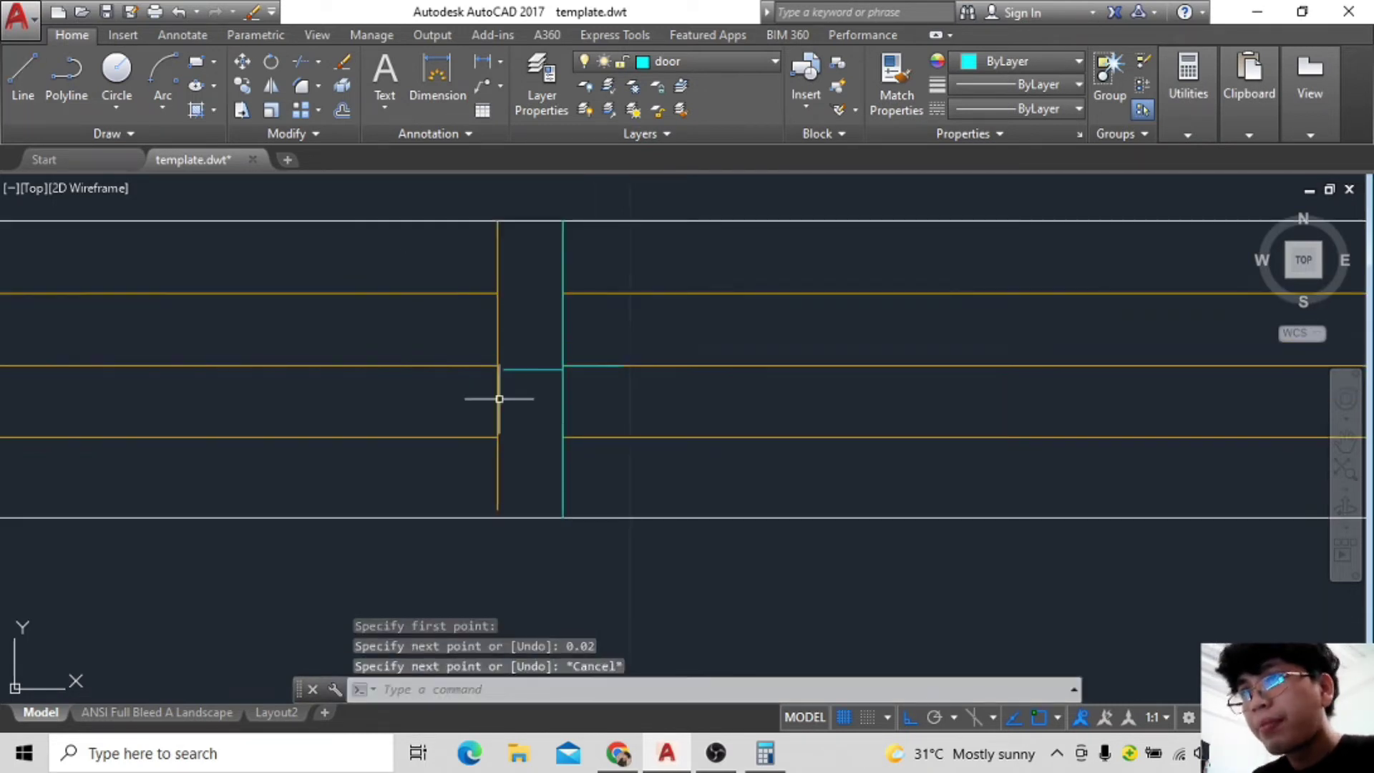
# Move the lines onto the helper line's endpoint and turn Ortho on.
pyautogui.press('m')
pyautogui.press('space')
pyautogui.click(497, 438)
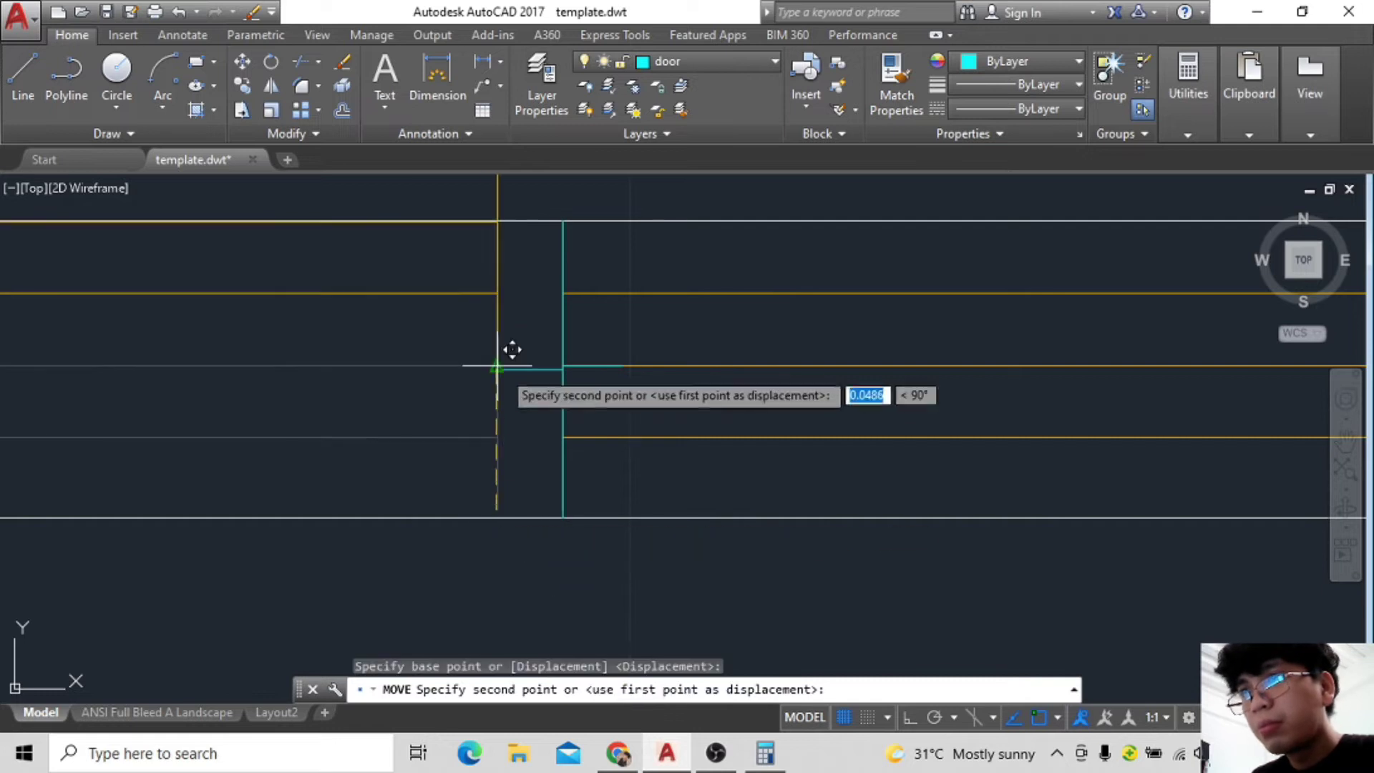
pyautogui.click(503, 370)
pyautogui.press('F8')
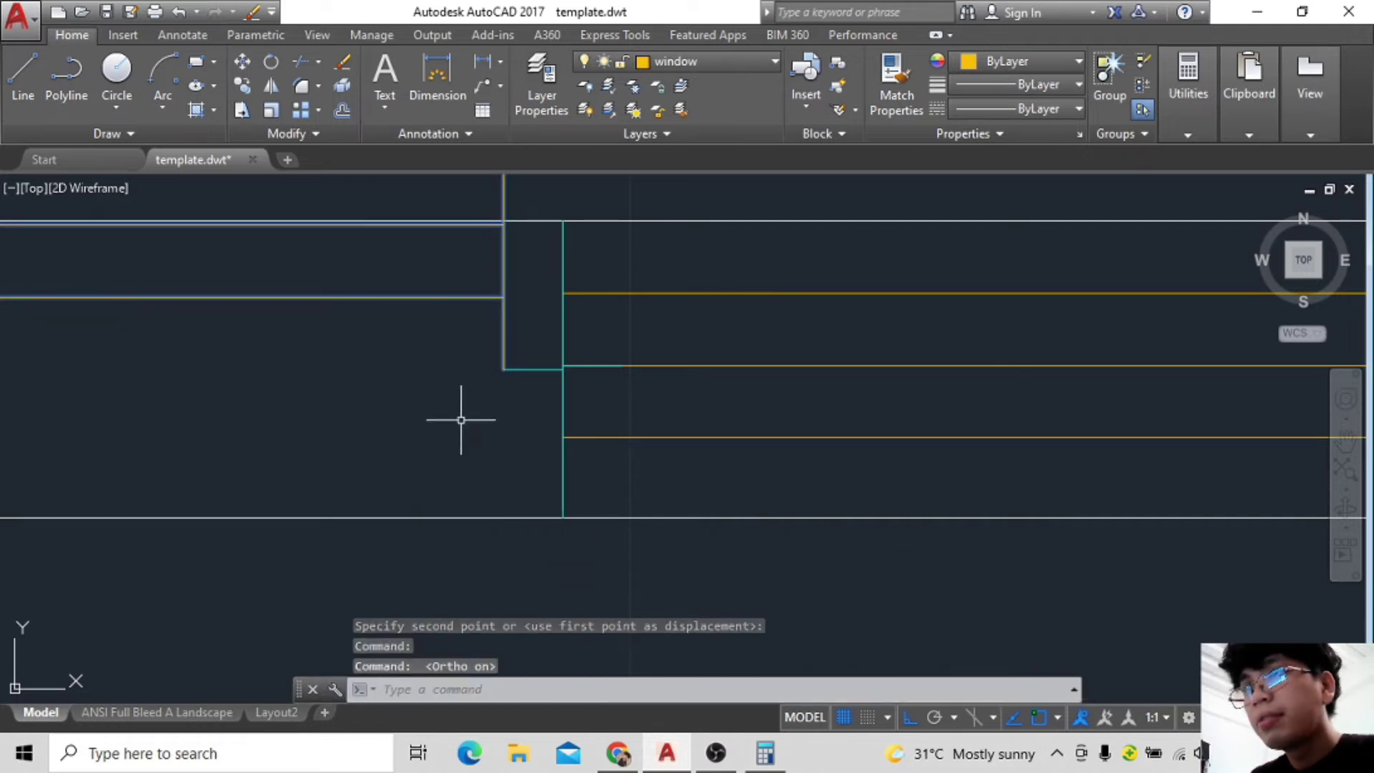
# Move the left-side window lines into their new position.
pyautogui.press('m')
pyautogui.press('space')
pyautogui.click(551, 398)
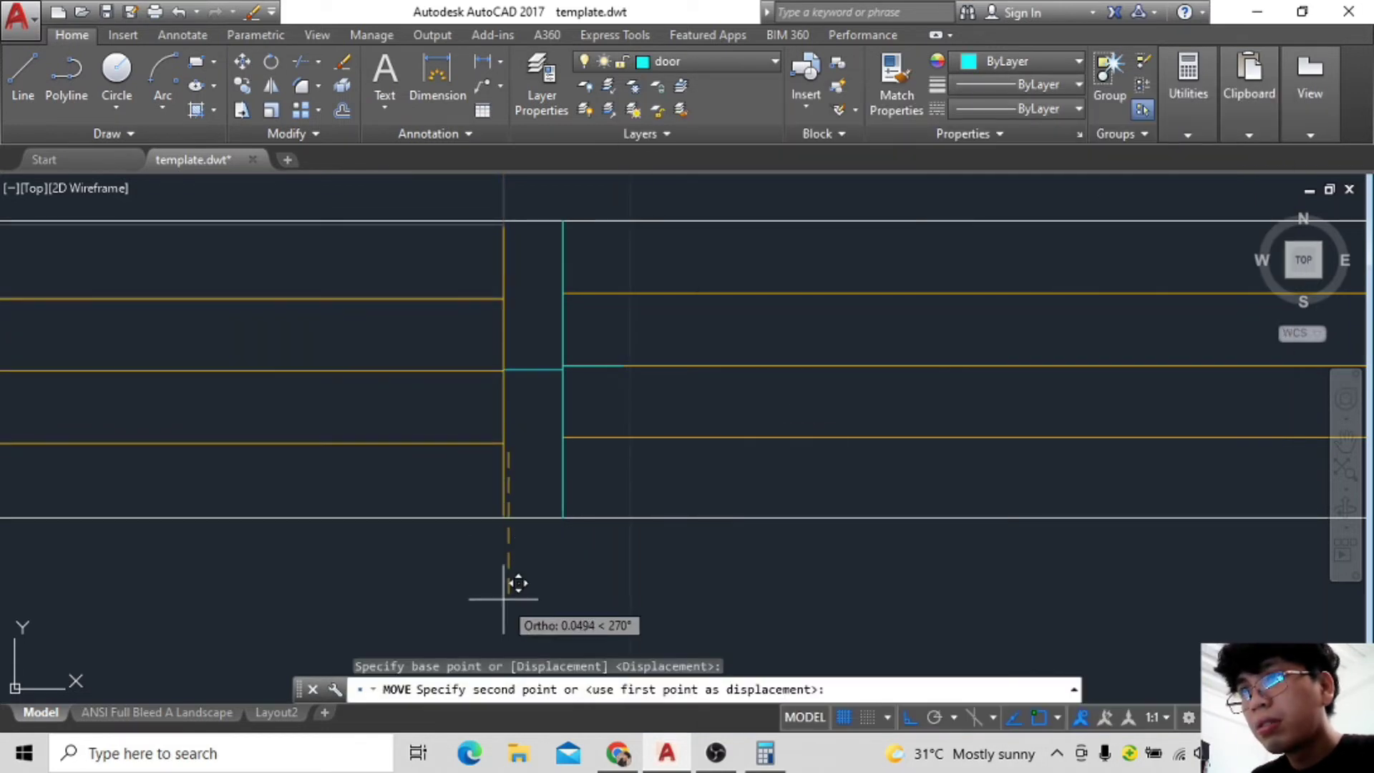
pyautogui.click(708, 363)
# Move the right-side window lines so they line up with the left ones.
pyautogui.press('m')
pyautogui.press('space')
pyautogui.click(562, 507)
pyautogui.click(660, 424)
pyautogui.press('m')
pyautogui.press('space')
pyautogui.click(725, 476)
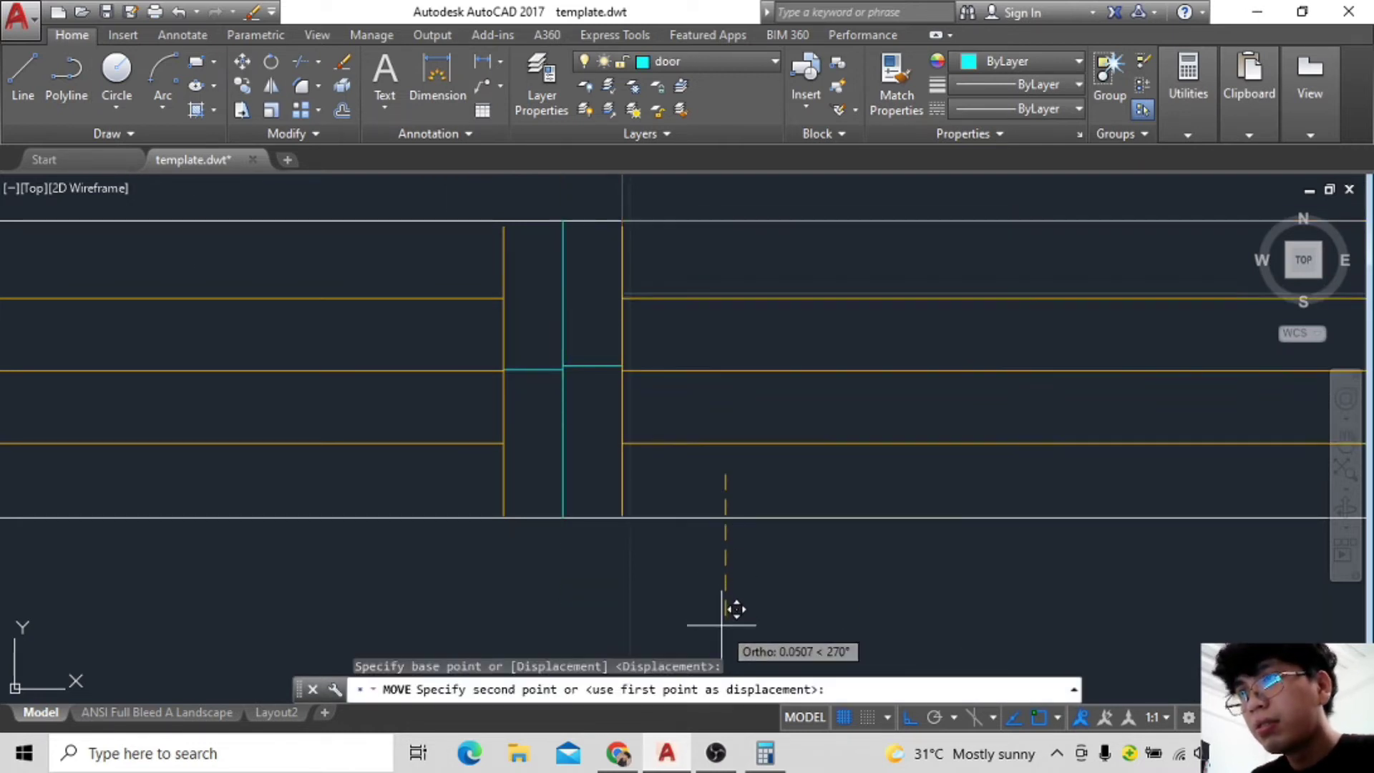
pyautogui.click(721, 624)
pyautogui.scroll(-2, 662, 550)
# Erase the short helper line and check the window jamb.
pyautogui.press('Delete')
pyautogui.scroll(-10, 718, 439)
pyautogui.scroll(2, 721, 482)
pyautogui.scroll(-3, 623, 384)
pyautogui.scroll(3, 751, 477)
pyautogui.scroll(2, 804, 390)
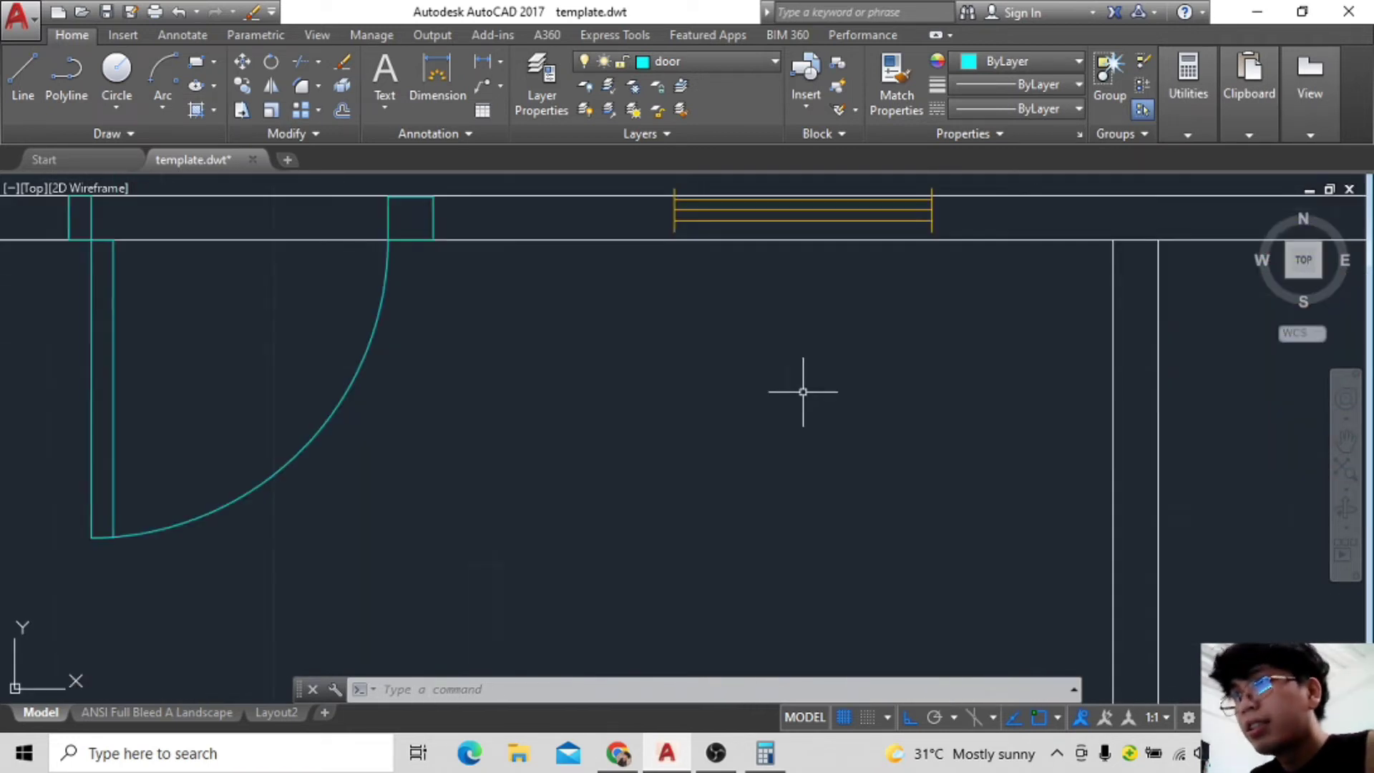
pyautogui.scroll(2, 747, 275)
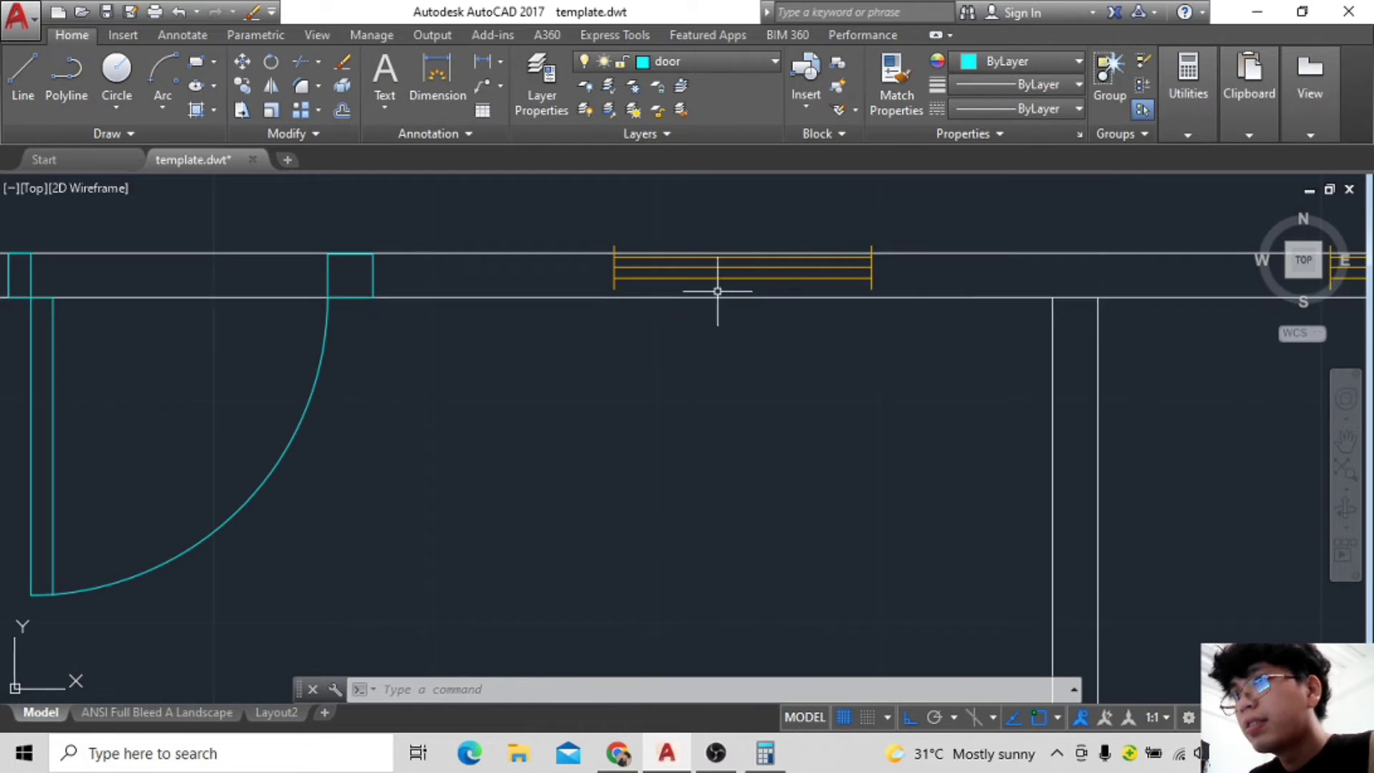
pyautogui.scroll(-5, 757, 361)
pyautogui.scroll(3, 730, 341)
# Select both halves of the double window in the lower wall.
pyautogui.scroll(2, 681, 383)
pyautogui.moveTo(681, 383)
pyautogui.mouseDown(button='middle')
pyautogui.moveTo(680, 340)
pyautogui.moveTo(756, 315)
pyautogui.mouseUp(button='middle')
pyautogui.click(726, 522)
pyautogui.click(886, 524)
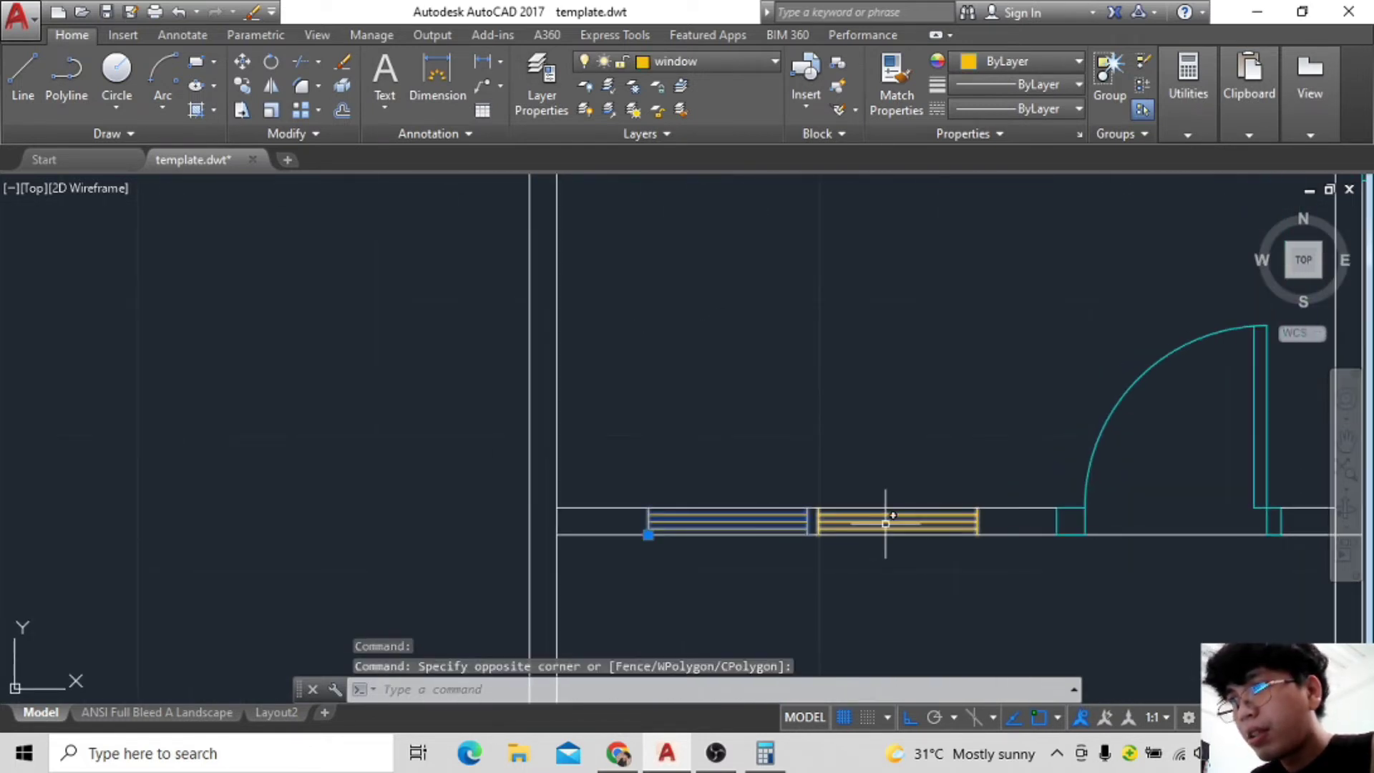
pyautogui.click(272, 64)
pyautogui.click(745, 407)
pyautogui.click(726, 523)
pyautogui.click(850, 524)
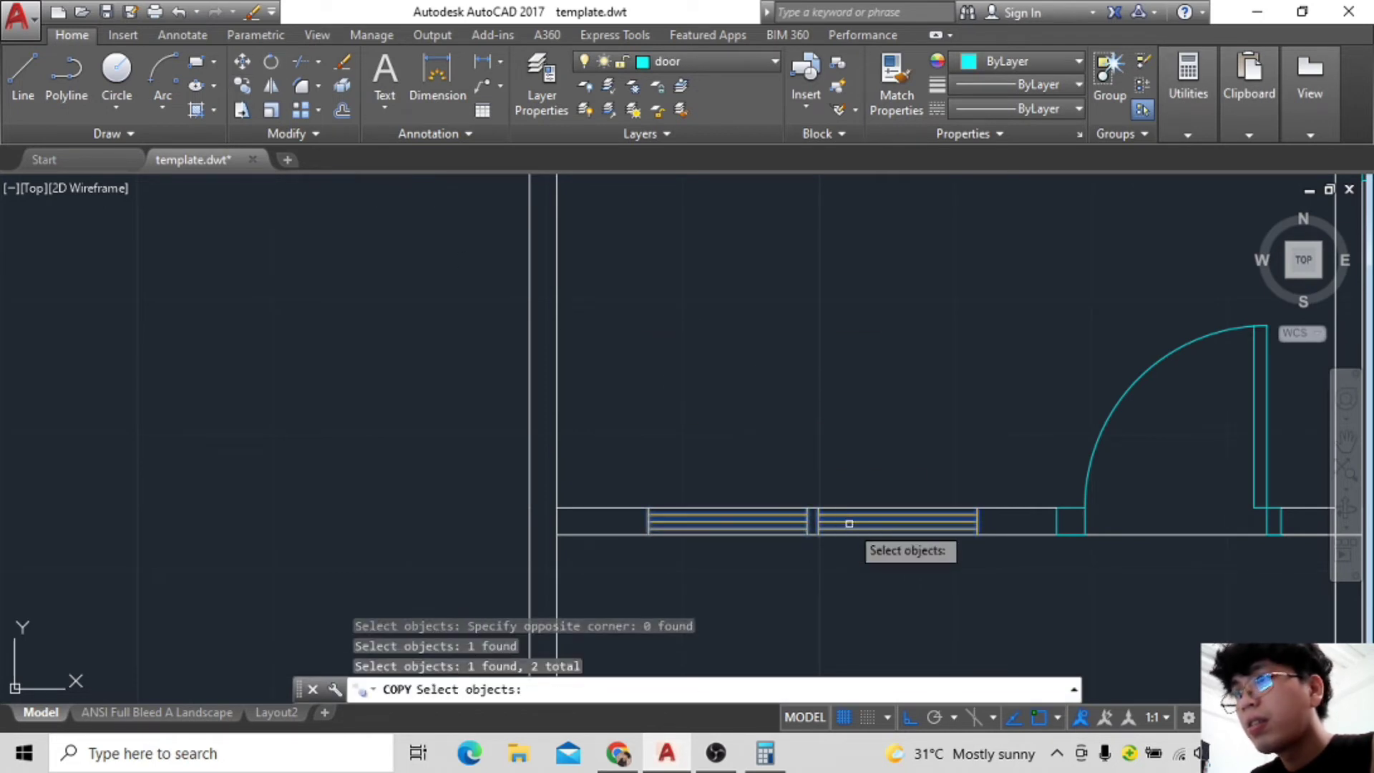
# Copy the double window up into the room above the wall.
pyautogui.click(797, 521)
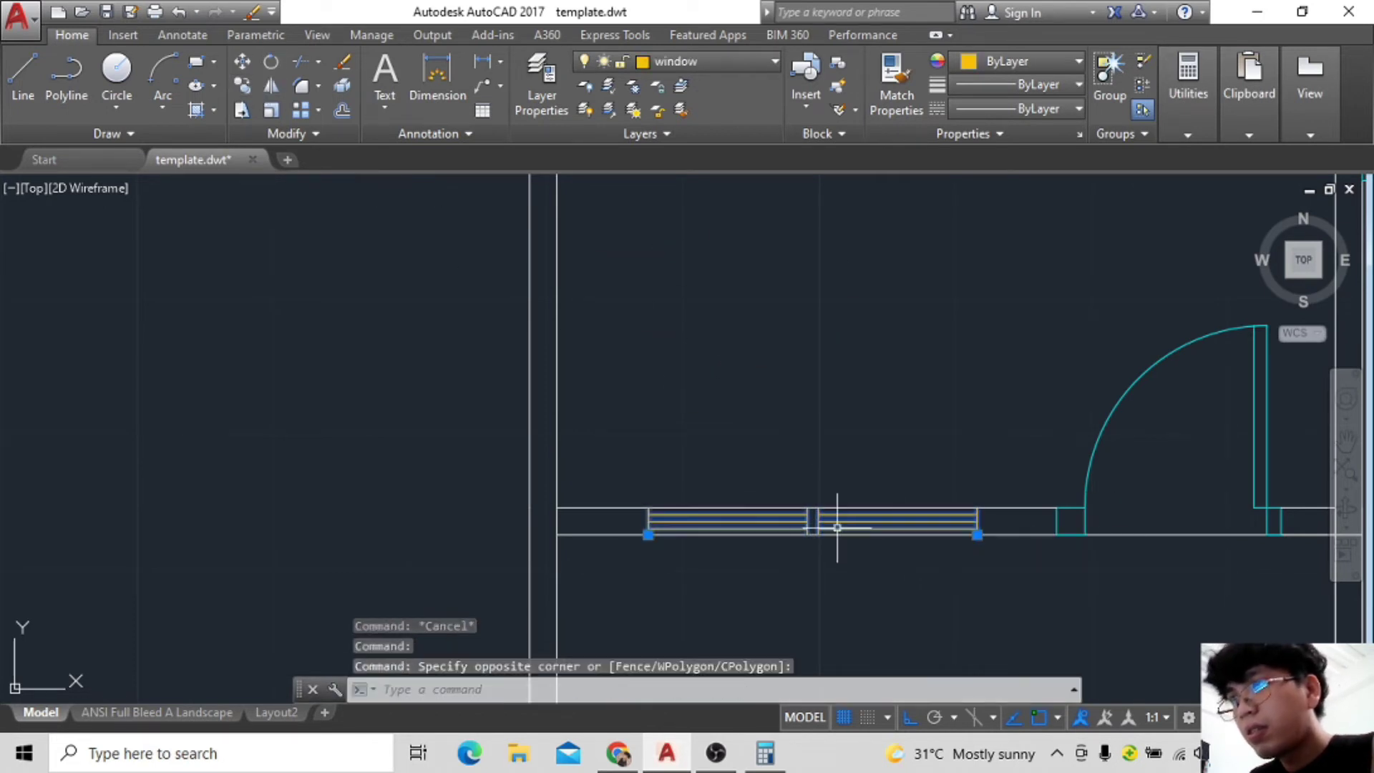
pyautogui.press('Return')
pyautogui.click(754, 411)
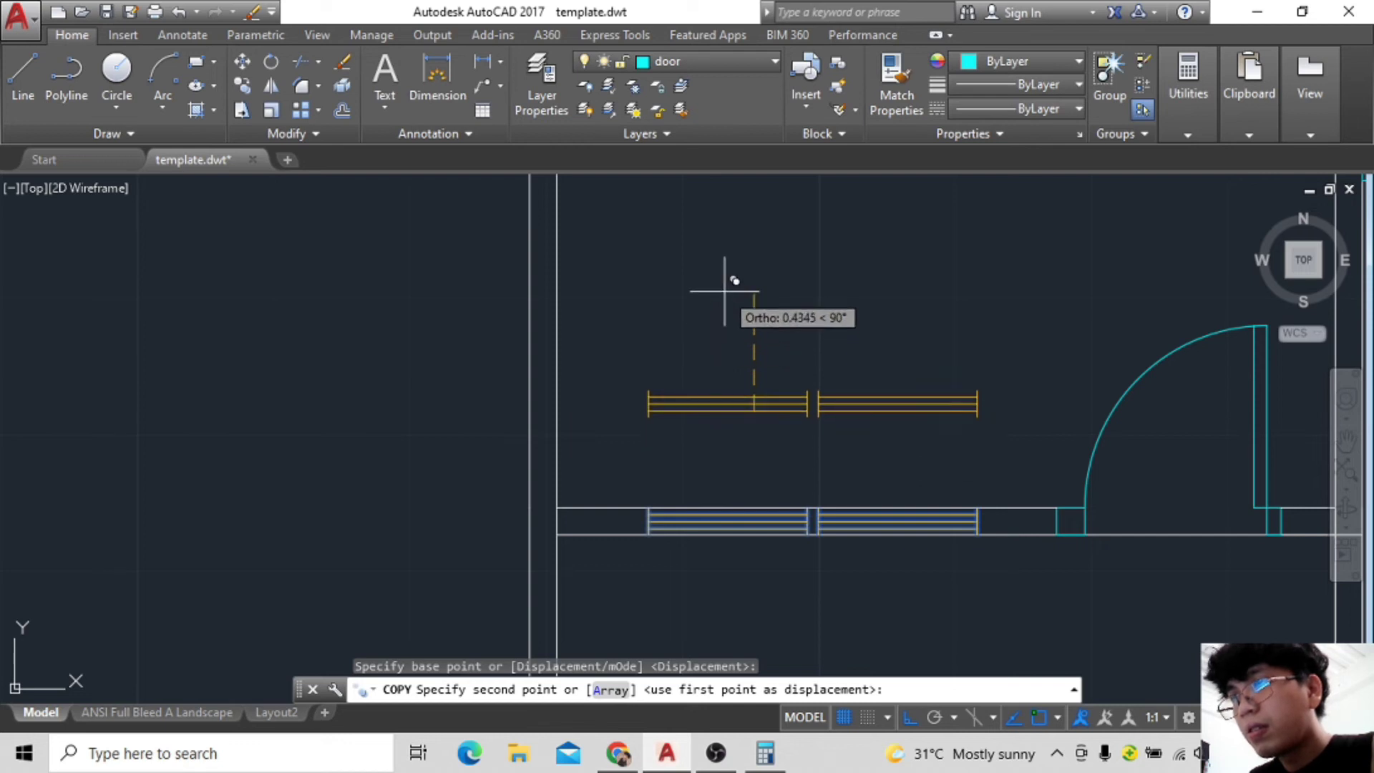
pyautogui.click(730, 298)
pyautogui.scroll(-3, 870, 355)
pyautogui.press('Escape')
# Rotate the window copy 90° so it stands vertical.
pyautogui.scroll(-2, 620, 377)
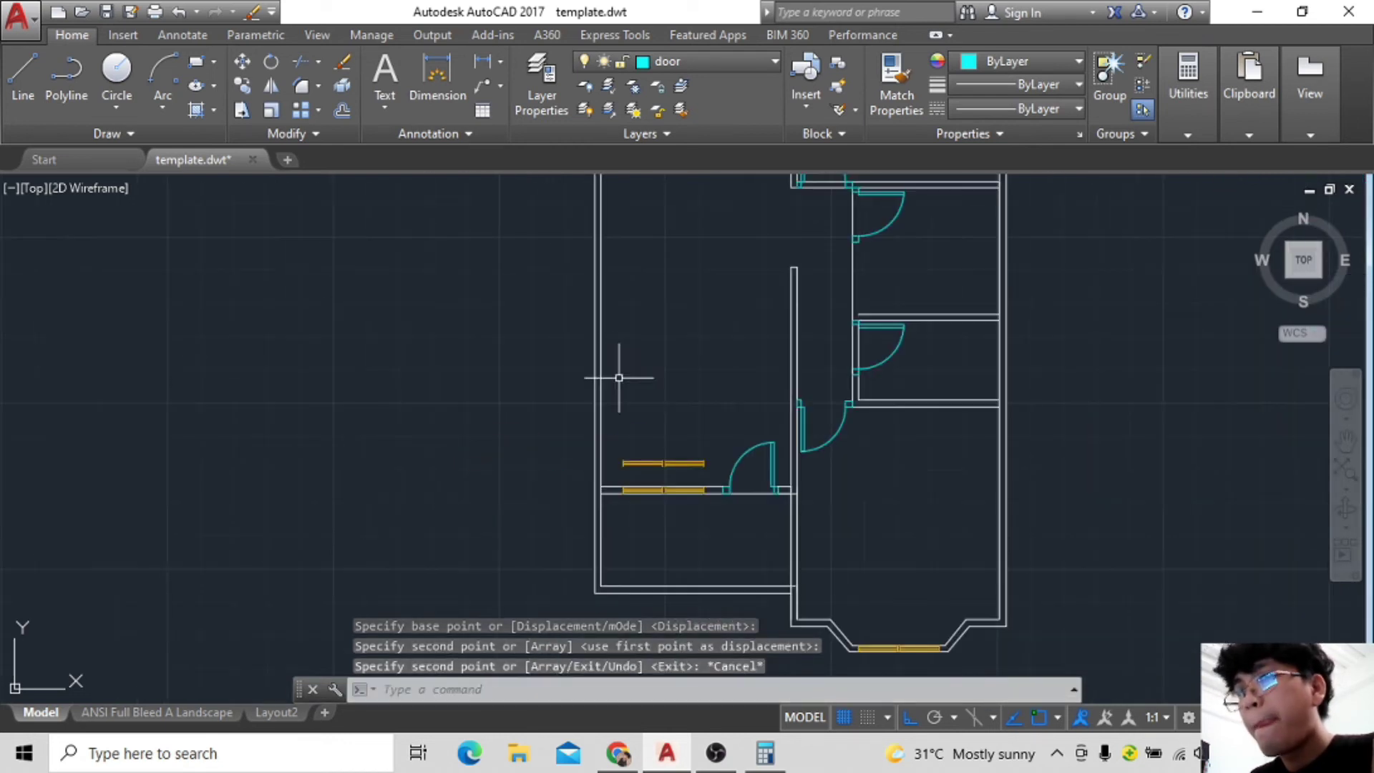
pyautogui.scroll(-4, 712, 460)
pyautogui.scroll(8, 751, 285)
pyautogui.scroll(-5, 809, 331)
pyautogui.moveTo(809, 331); pyautogui.dragTo(825, 450, button='middle')
pyautogui.scroll(-2, 823, 444)
pyautogui.scroll(2, 660, 469)
pyautogui.moveTo(660, 470); pyautogui.dragTo(780, 372, button='middle')
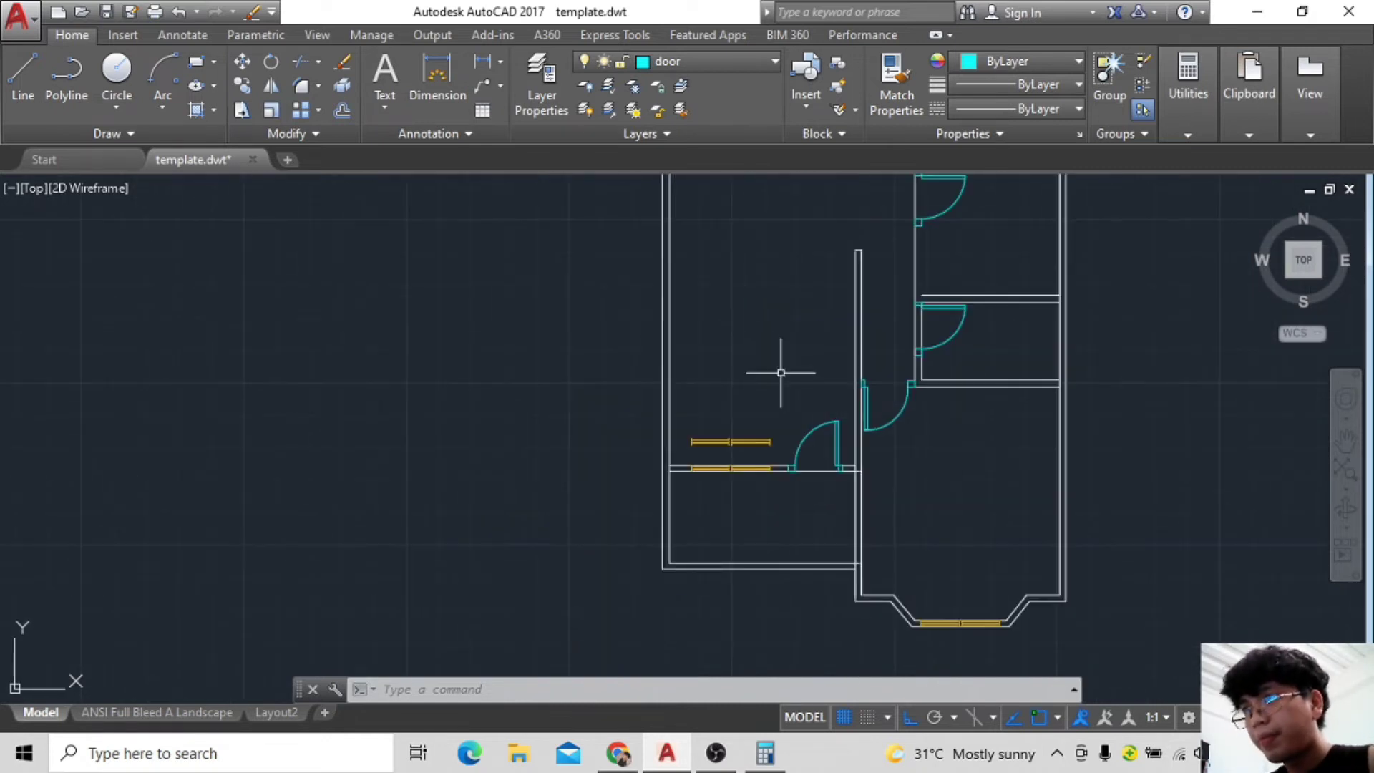
pyautogui.scroll(2, 998, 601)
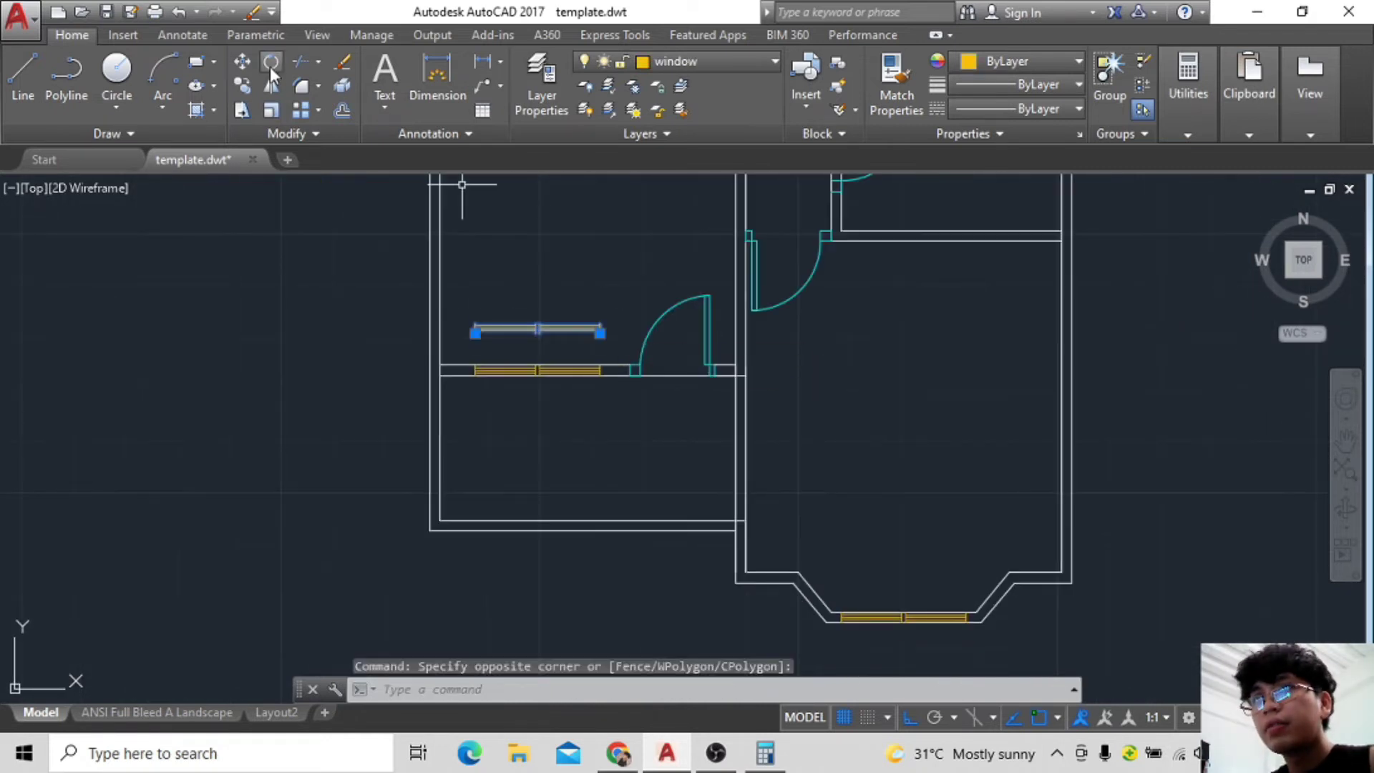
pyautogui.click(271, 63)
pyautogui.click(607, 473)
pyautogui.click(697, 239)
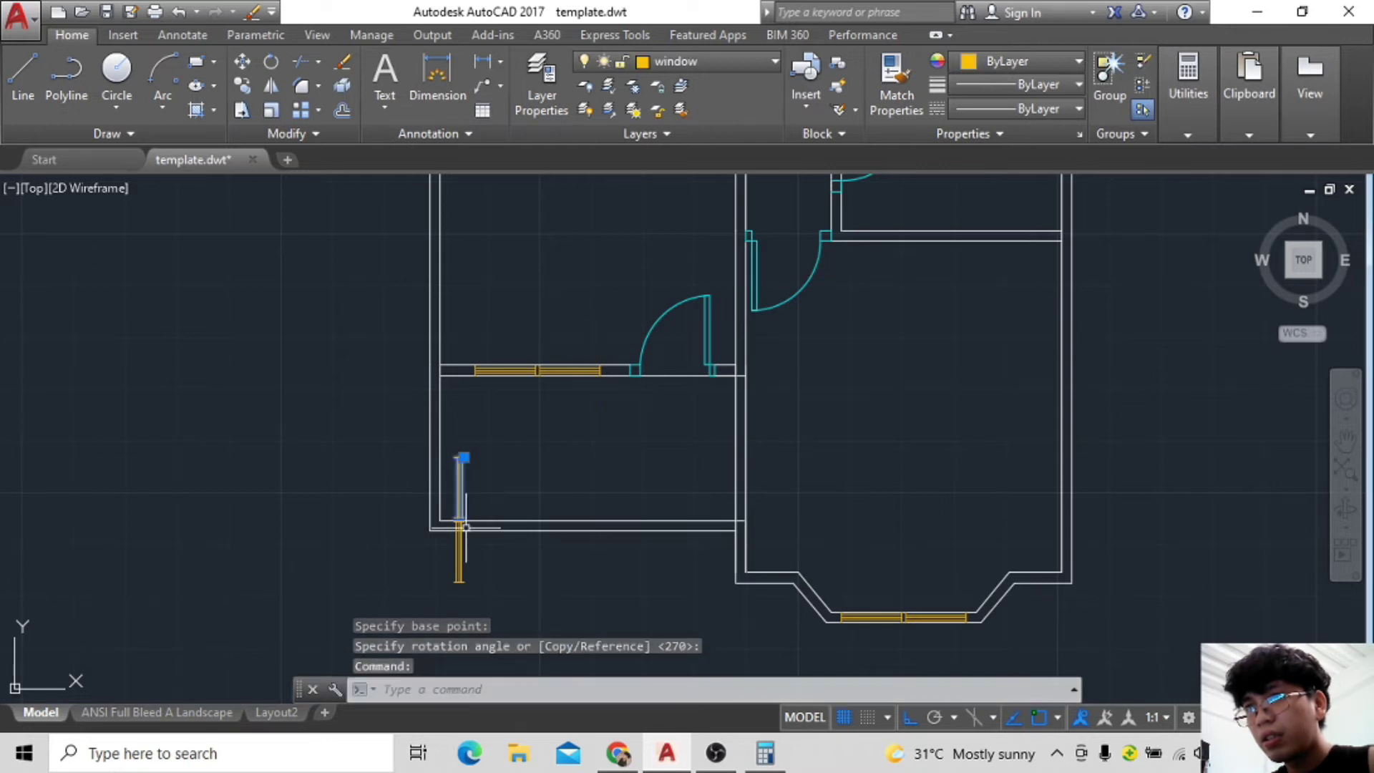
# Move the vertical window up onto the left wall, then turn Ortho off.
pyautogui.click(242, 61)
pyautogui.click(609, 435)
pyautogui.click(608, 187)
pyautogui.press('F8')
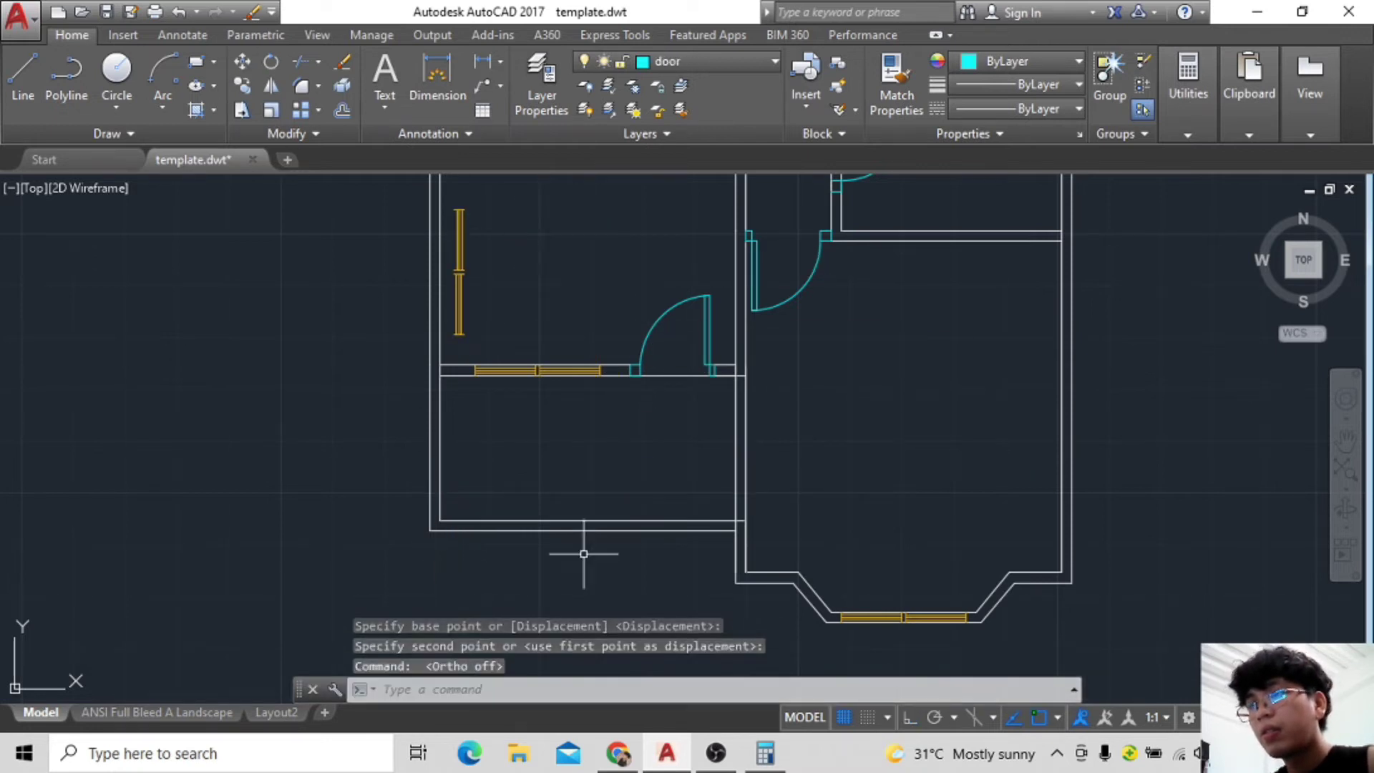
pyautogui.scroll(2, 582, 551)
pyautogui.scroll(2, 715, 484)
pyautogui.scroll(2, 714, 484)
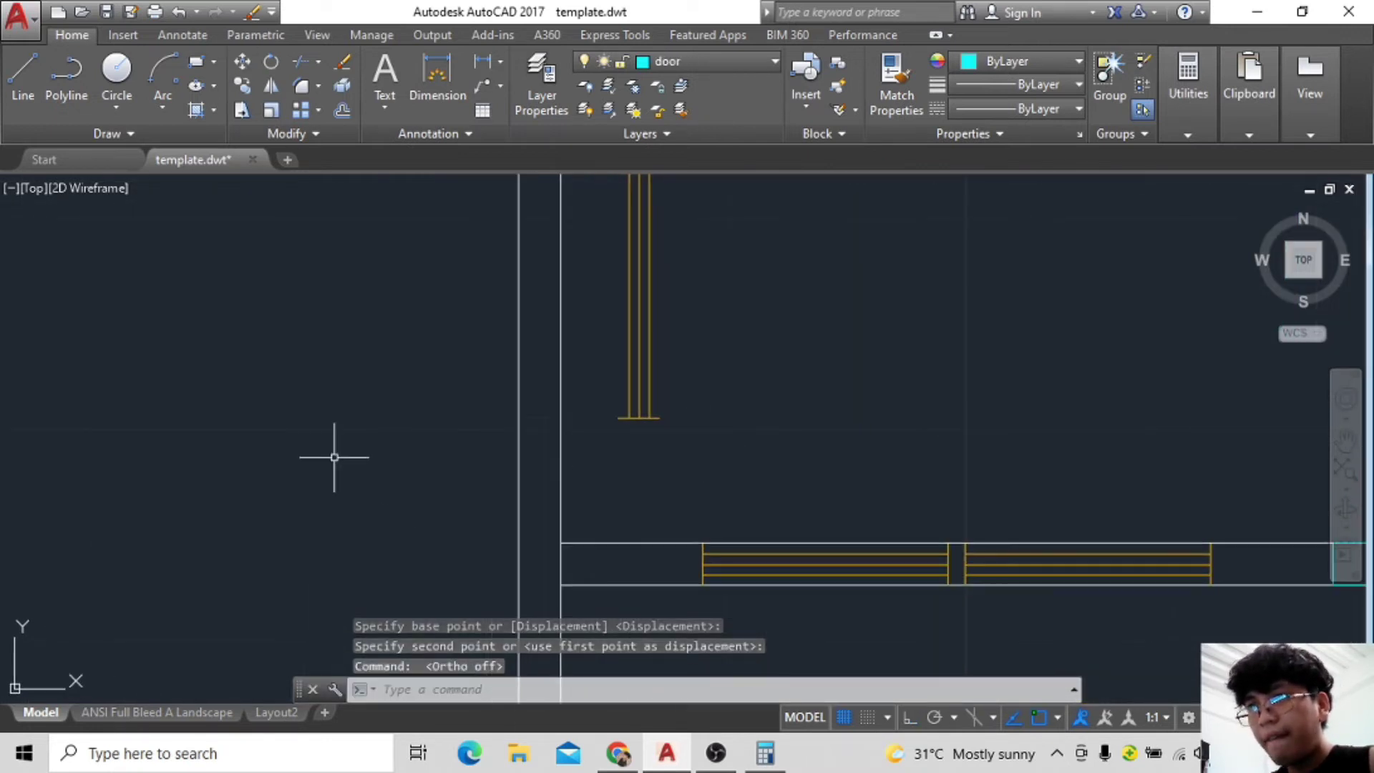
# Draw a short reference line from the wall corner to the window's edge.
pyautogui.click(30, 76)
pyautogui.click(702, 544)
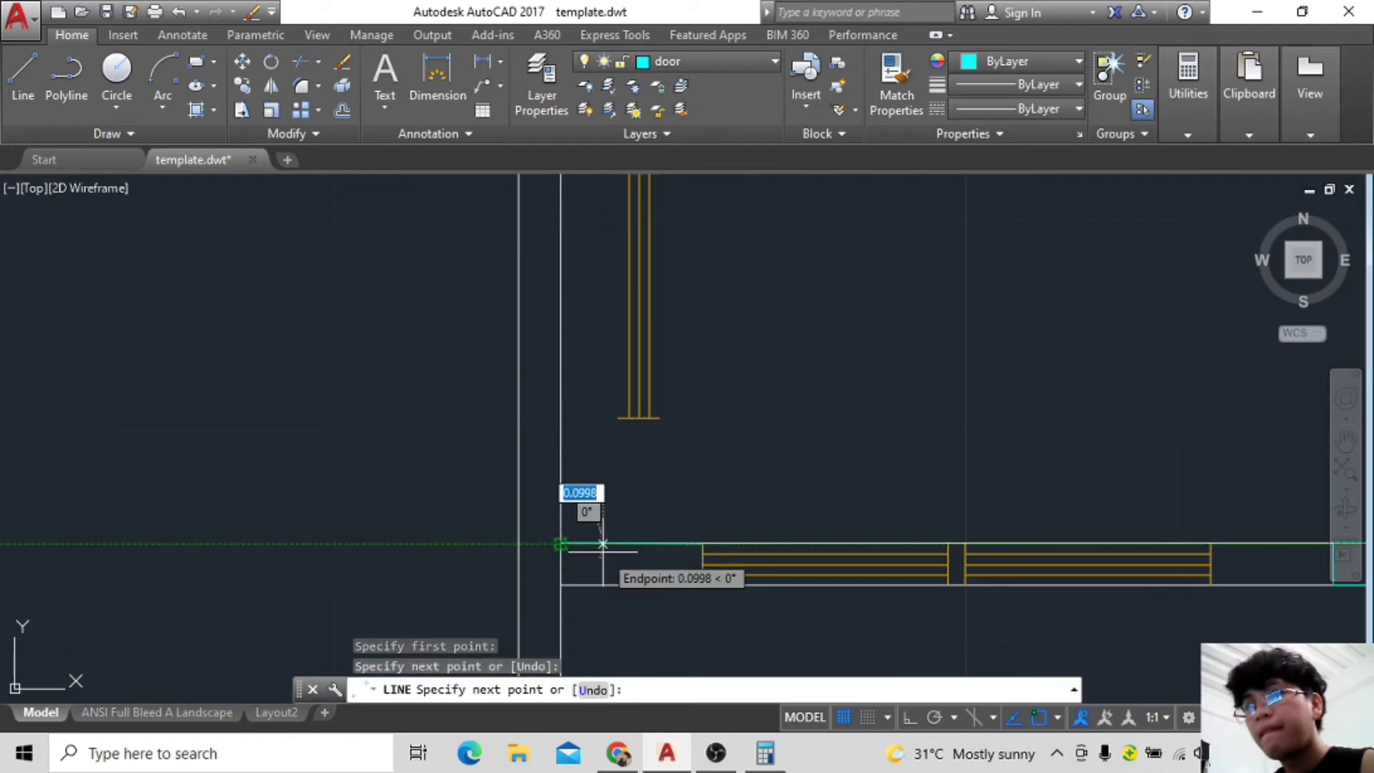
pyautogui.click(613, 554)
pyautogui.press('Escape')
# Add a dimension to the short reference line, then cancel the dimension command.
pyautogui.click(183, 35)
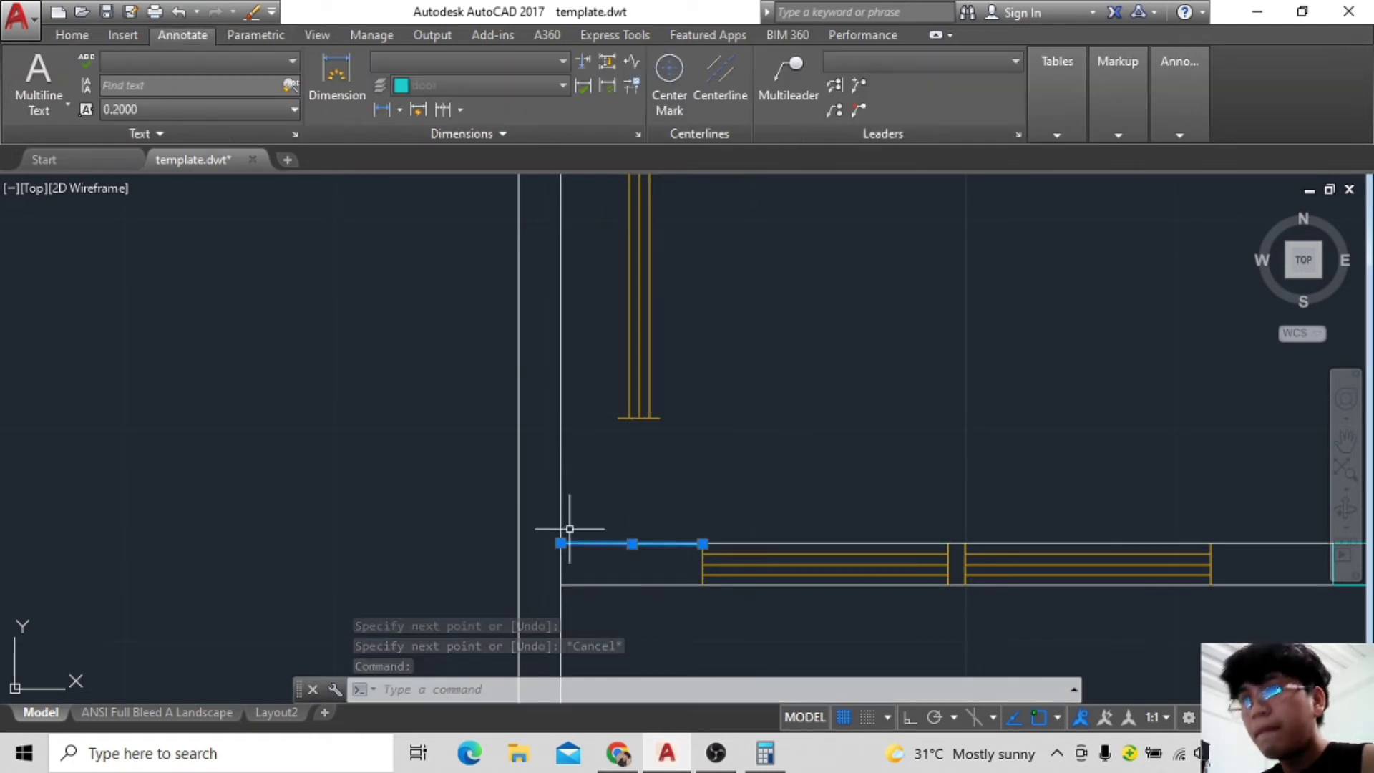
pyautogui.click(315, 90)
pyautogui.click(561, 544)
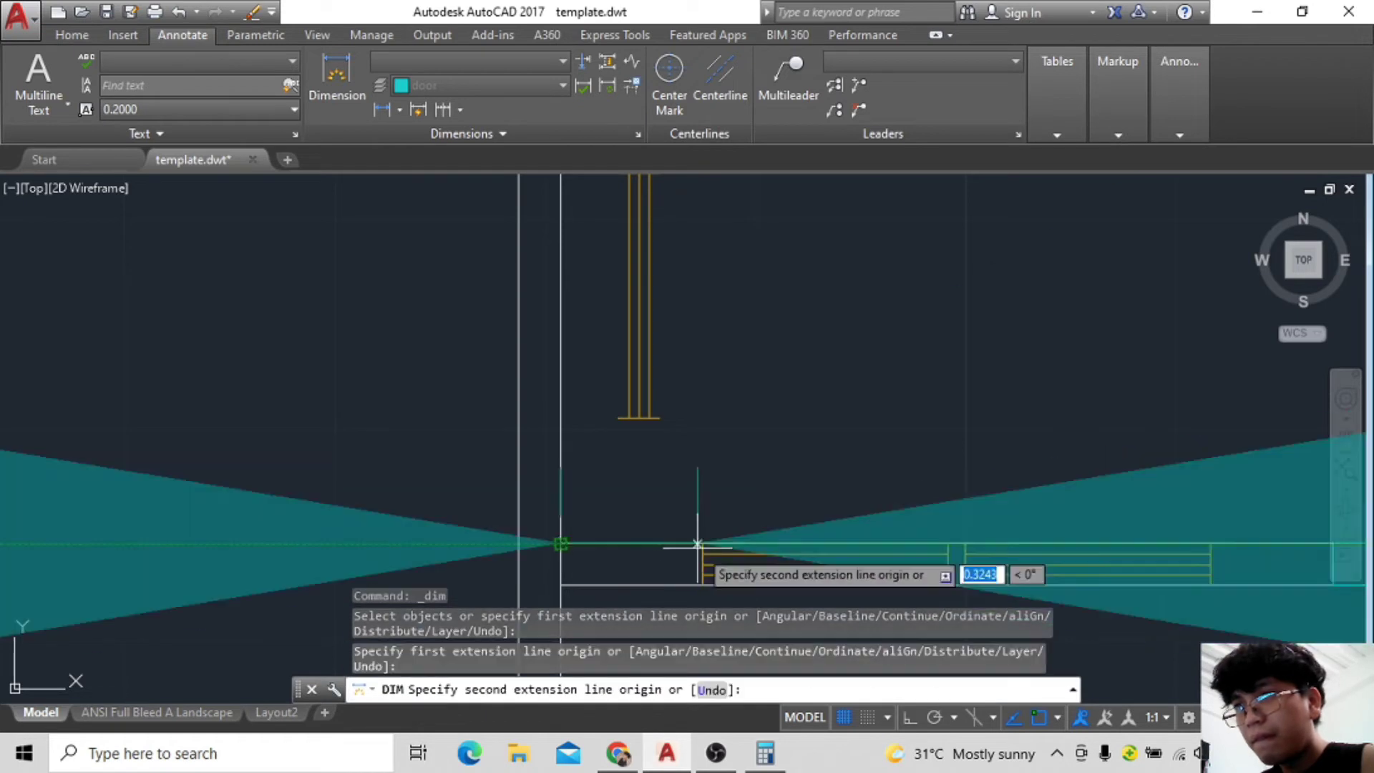
pyautogui.click(702, 544)
pyautogui.click(699, 551)
pyautogui.scroll(-3, 699, 551)
pyautogui.scroll(2, 850, 456)
pyautogui.scroll(-4, 787, 458)
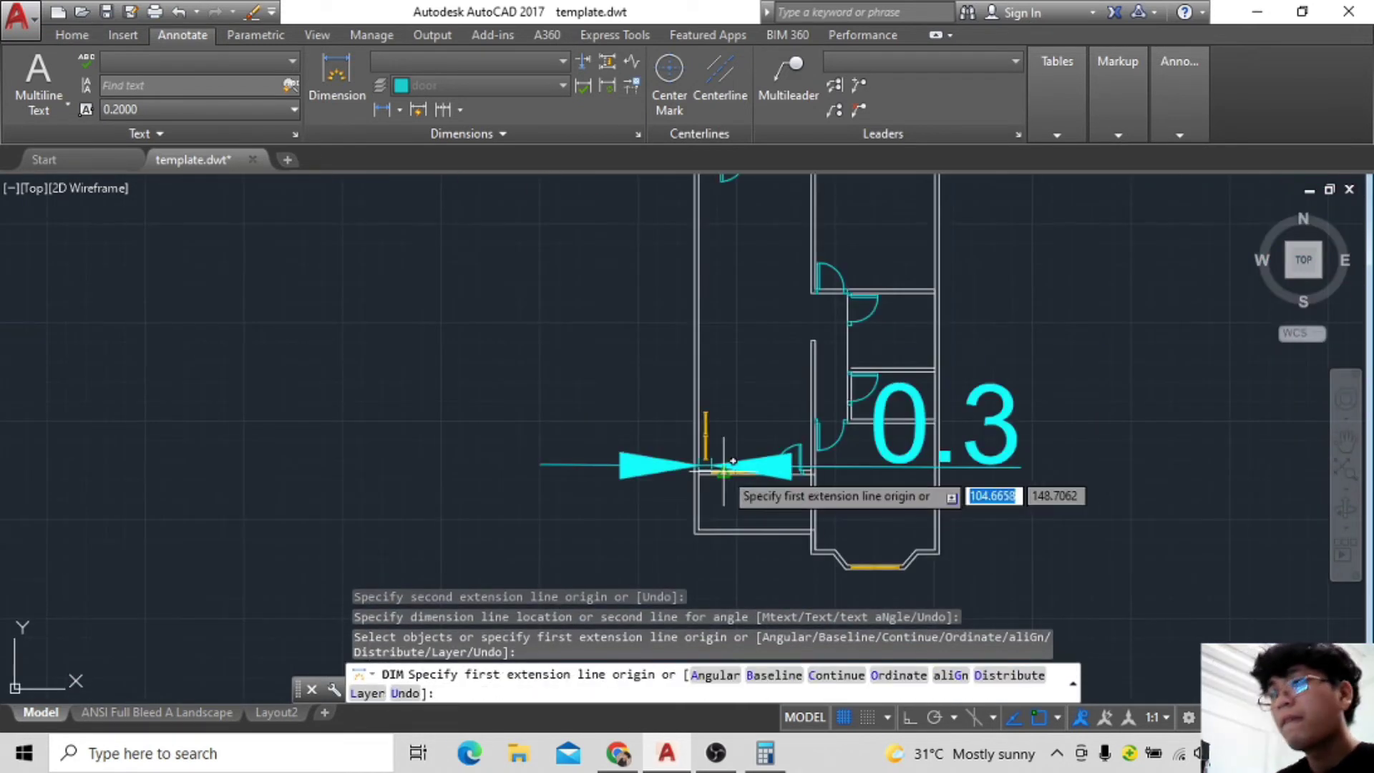
pyautogui.click(771, 464)
pyautogui.press('Escape')
pyautogui.press('Escape')
pyautogui.press('Escape')
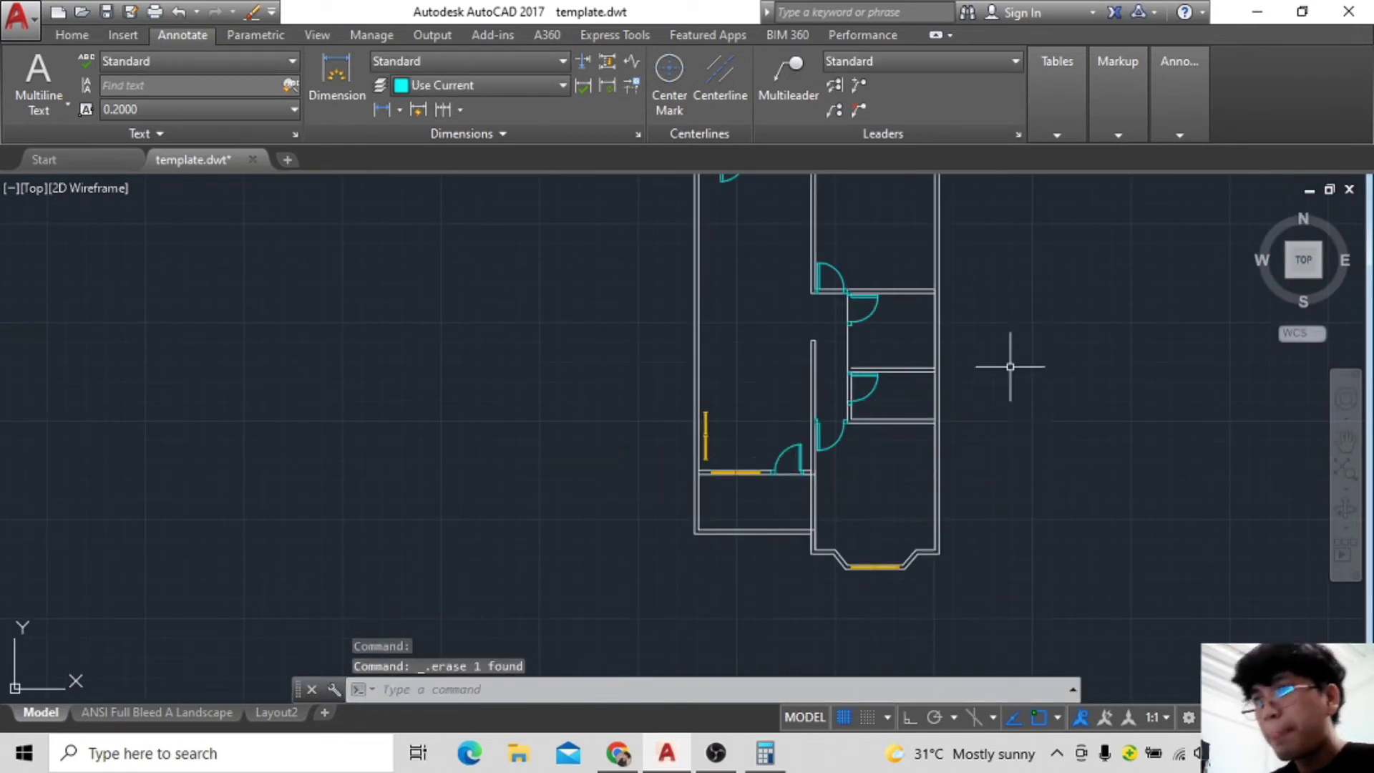
# Start a reference line from the left wall, then cancel it.
pyautogui.scroll(8, 709, 475)
pyautogui.click(72, 34)
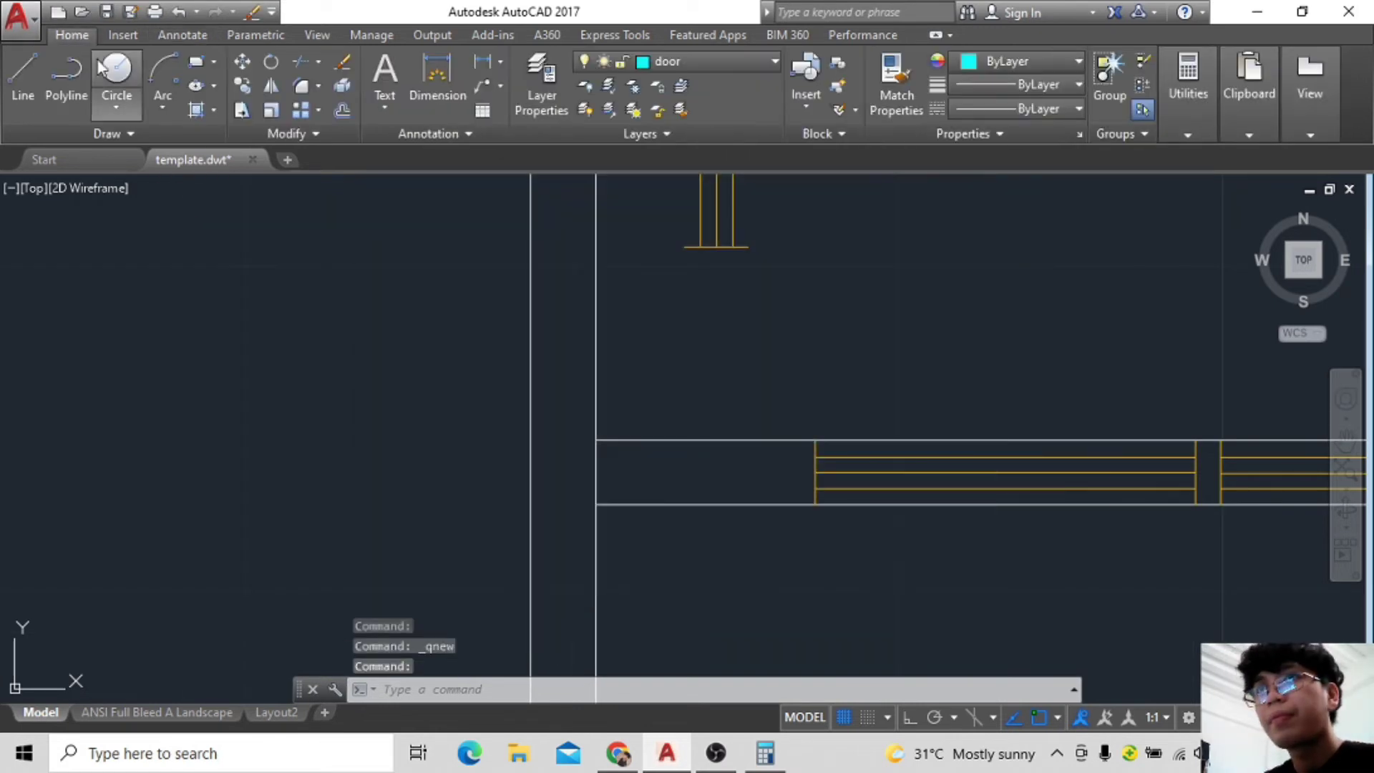
pyautogui.click(23, 75)
pyautogui.click(595, 440)
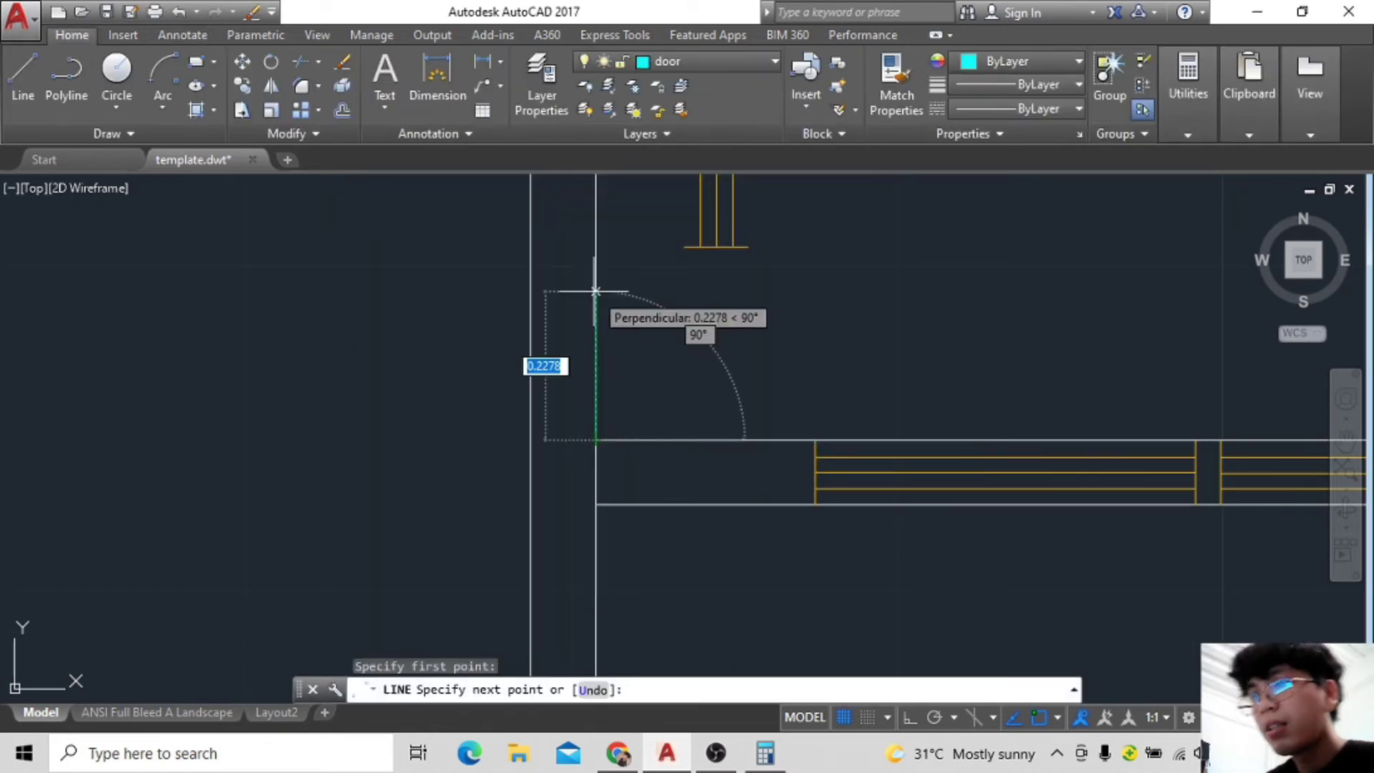
pyautogui.write('0.3')
pyautogui.press('Escape')
pyautogui.scroll(-3, 596, 244)
pyautogui.scroll(3, 761, 350)
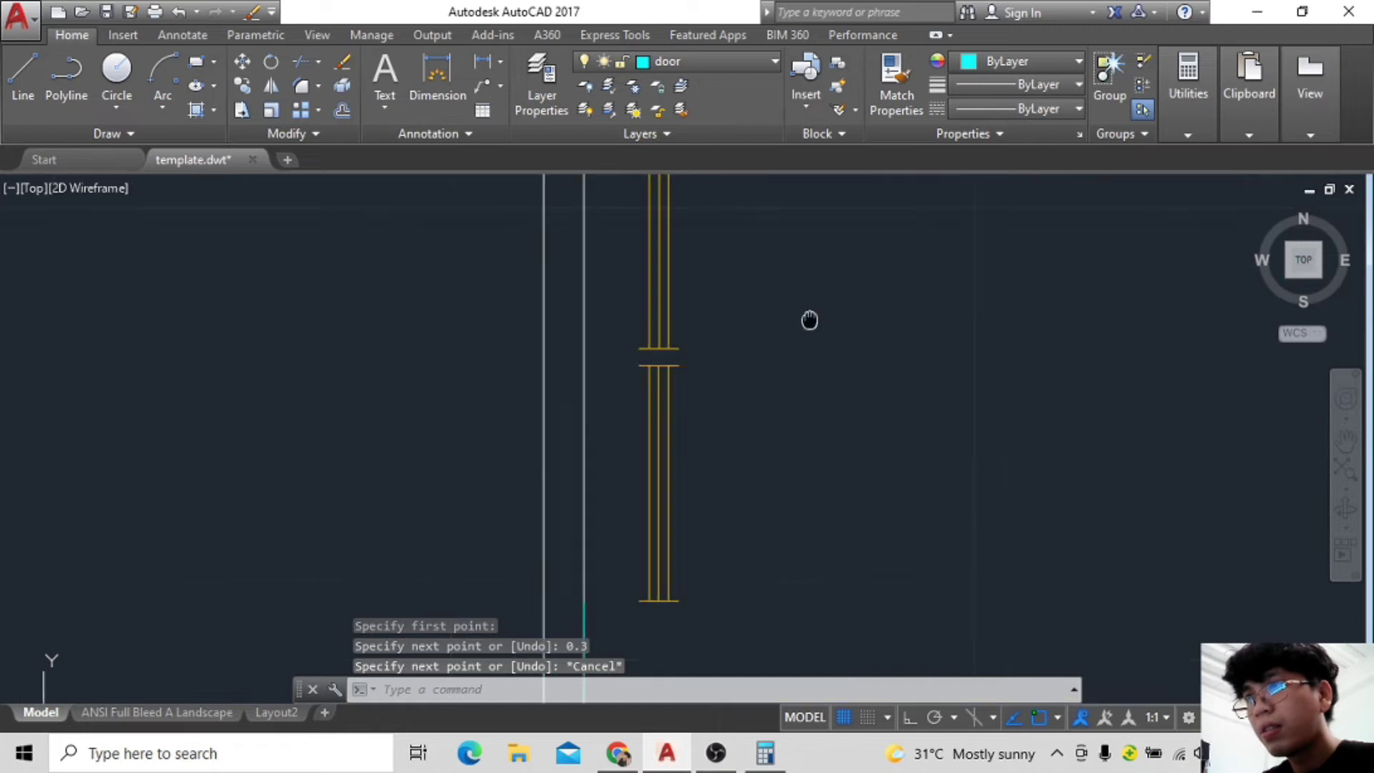
pyautogui.scroll(-2, 809, 319)
# Move the window block into the left exterior wall.
pyautogui.moveTo(706, 204); pyautogui.dragTo(752, 422)
pyautogui.click(241, 61)
pyautogui.scroll(4, 684, 252)
pyautogui.click(629, 337)
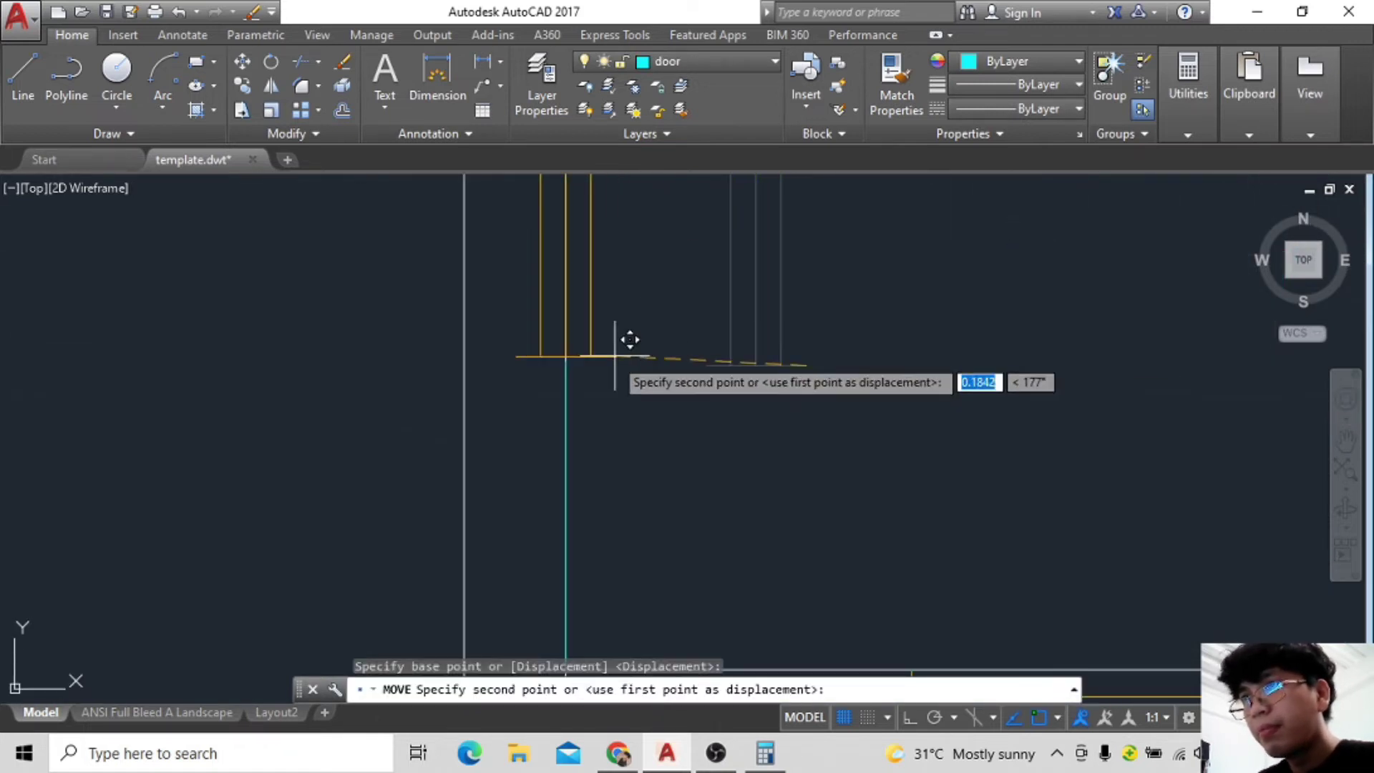
pyautogui.click(638, 377)
pyautogui.press('Escape')
pyautogui.scroll(-4, 787, 330)
pyautogui.scroll(-5, 787, 330)
pyautogui.scroll(5, 687, 408)
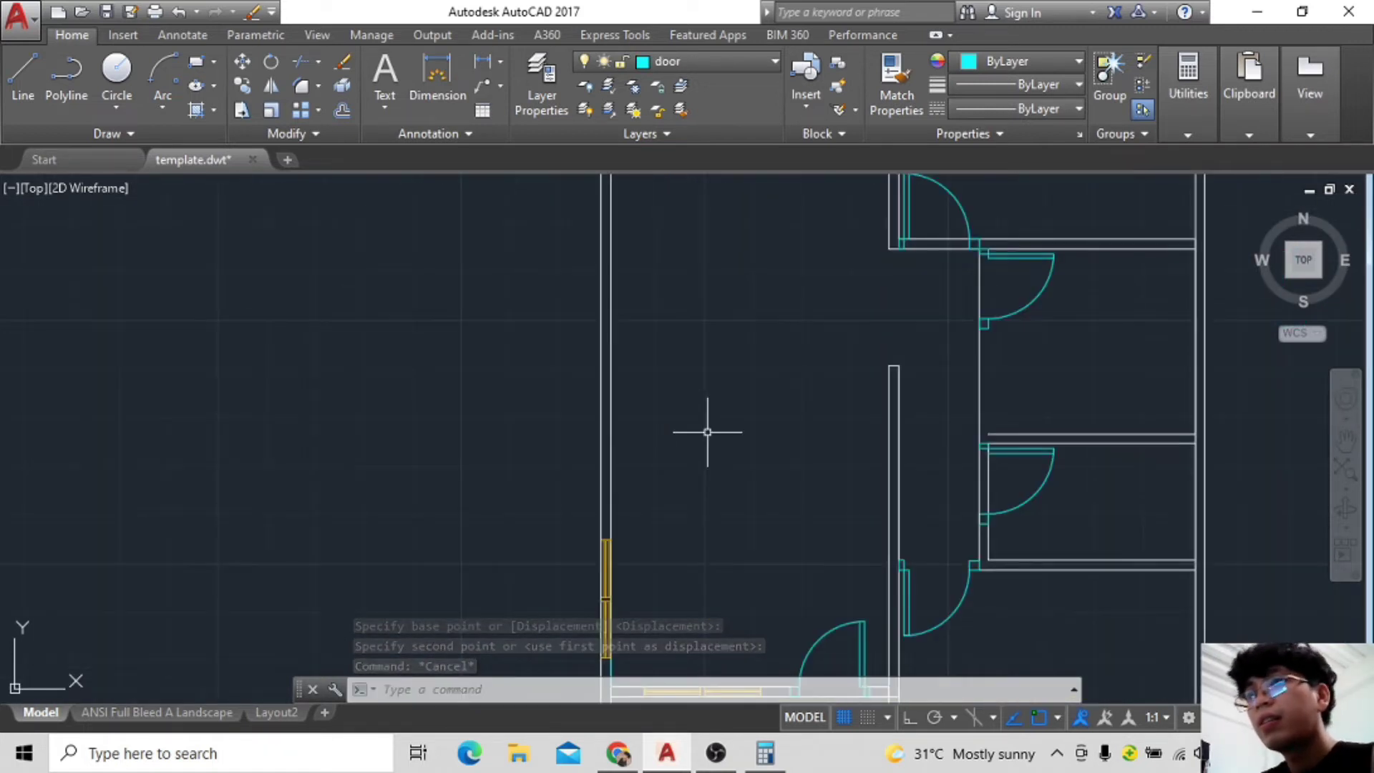
# Pan and zoom to bring the left wall back into view.
pyautogui.moveTo(705, 482); pyautogui.dragTo(747, 528, button='middle')
pyautogui.scroll(3, 718, 448)
pyautogui.scroll(-3, 736, 454)
pyautogui.moveTo(724, 460); pyautogui.dragTo(687, 492, button='middle')
pyautogui.scroll(1, 767, 352)
pyautogui.scroll(3, 706, 445)
pyautogui.scroll(3, 716, 436)
pyautogui.scroll(2, 737, 431)
pyautogui.scroll(-3, 737, 431)
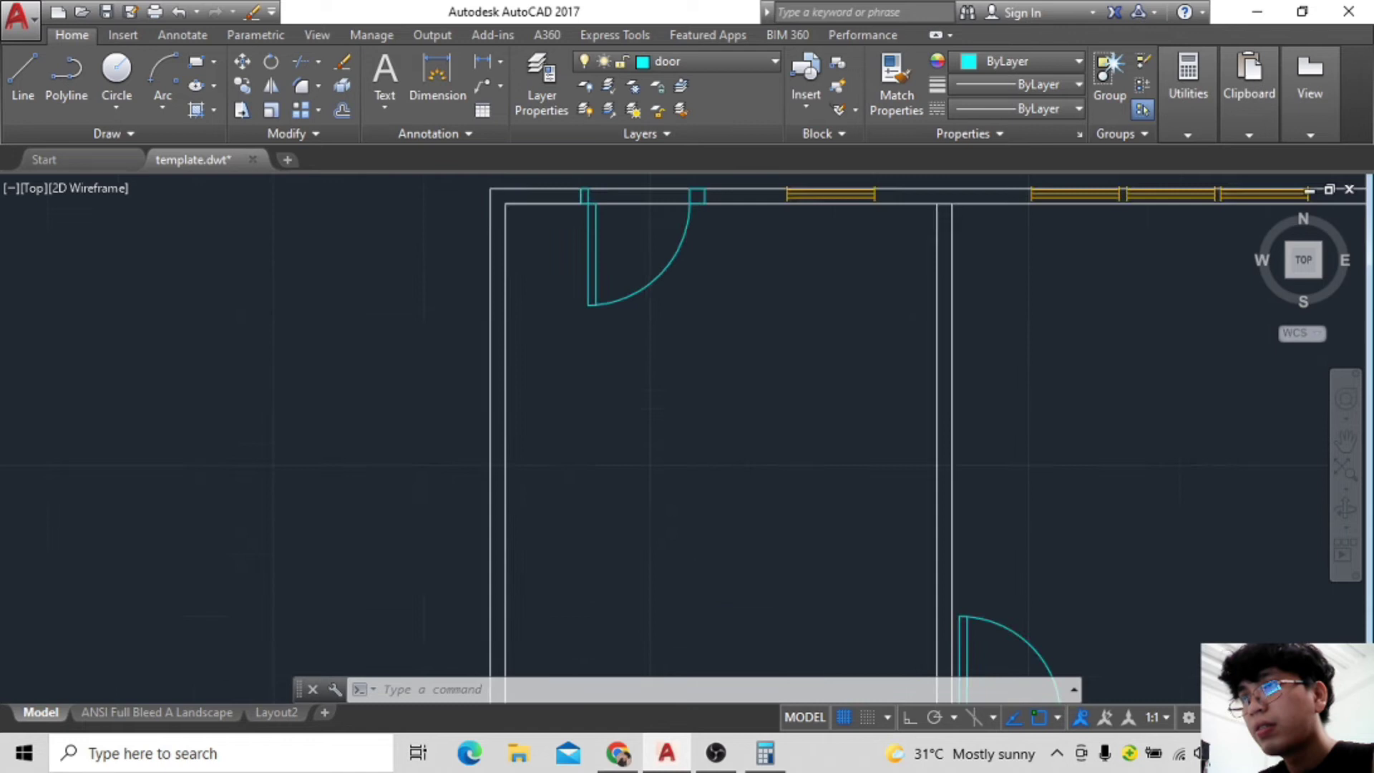
pyautogui.scroll(-2, 813, 322)
pyautogui.scroll(2, 787, 358)
pyautogui.moveTo(715, 399); pyautogui.dragTo(754, 398, button='middle')
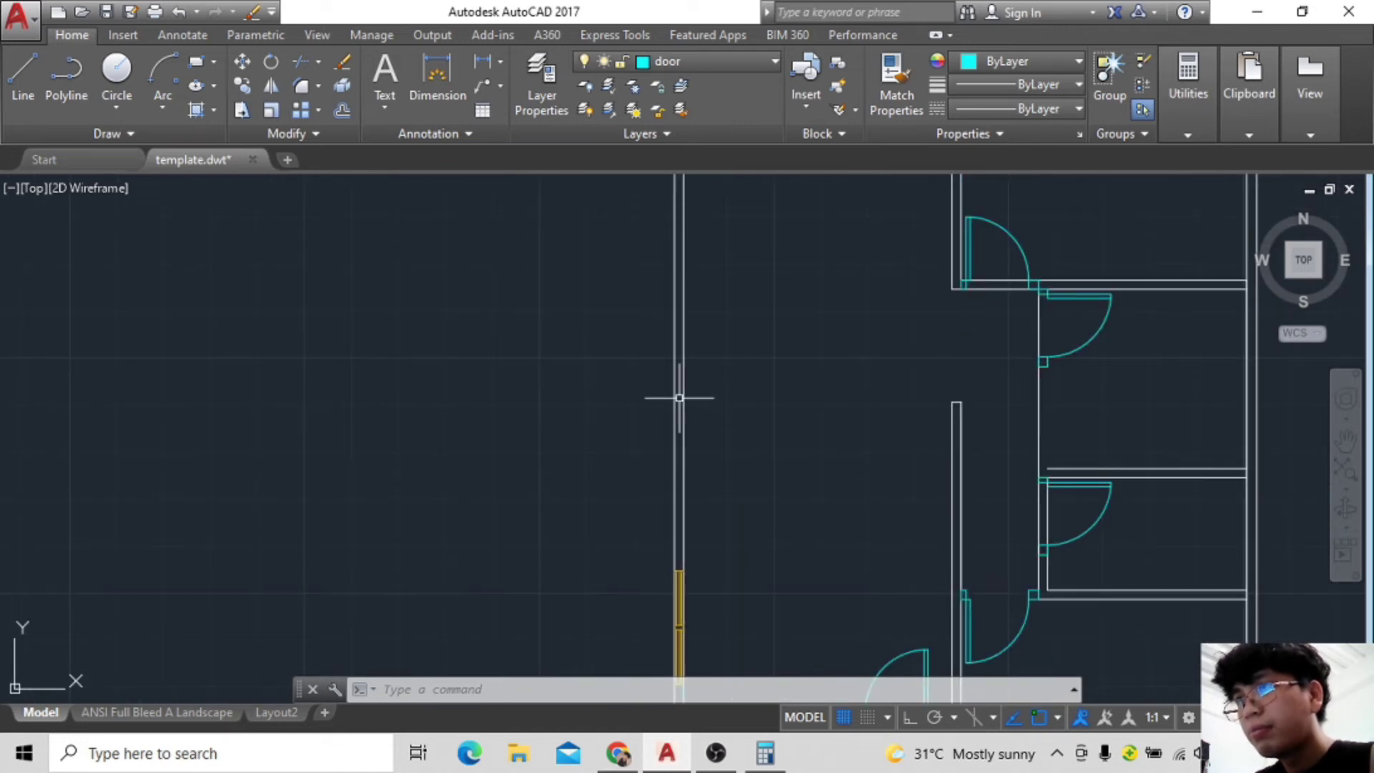
# Draw a horizontal cyan guide line off the left wall.
pyautogui.click(26, 68)
pyautogui.click(659, 402)
pyautogui.press('Escape')
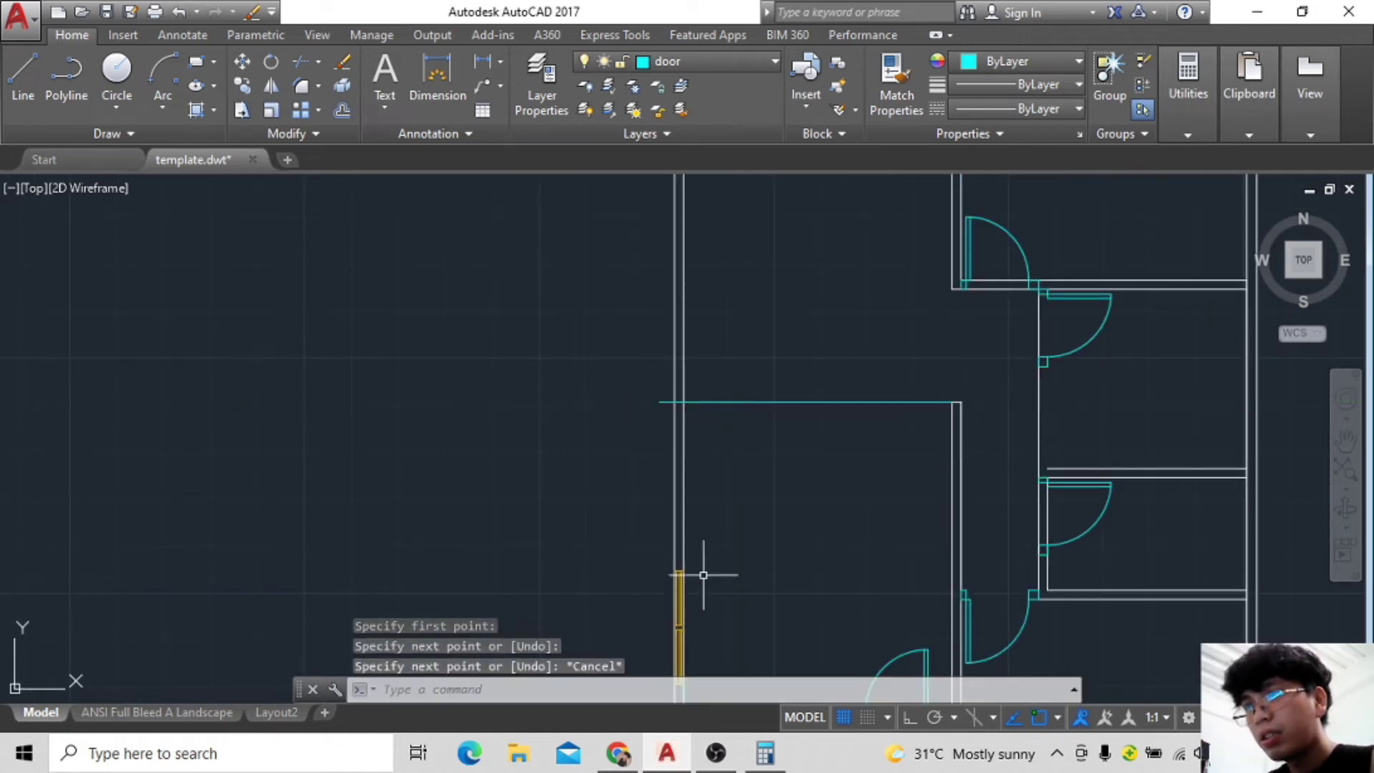
pyautogui.moveTo(695, 616); pyautogui.dragTo(688, 480, button='middle')
# Copy the vertical double window onto another exterior wall with CO.
pyautogui.write('co')
pyautogui.press('Return')
pyautogui.click(787, 329)
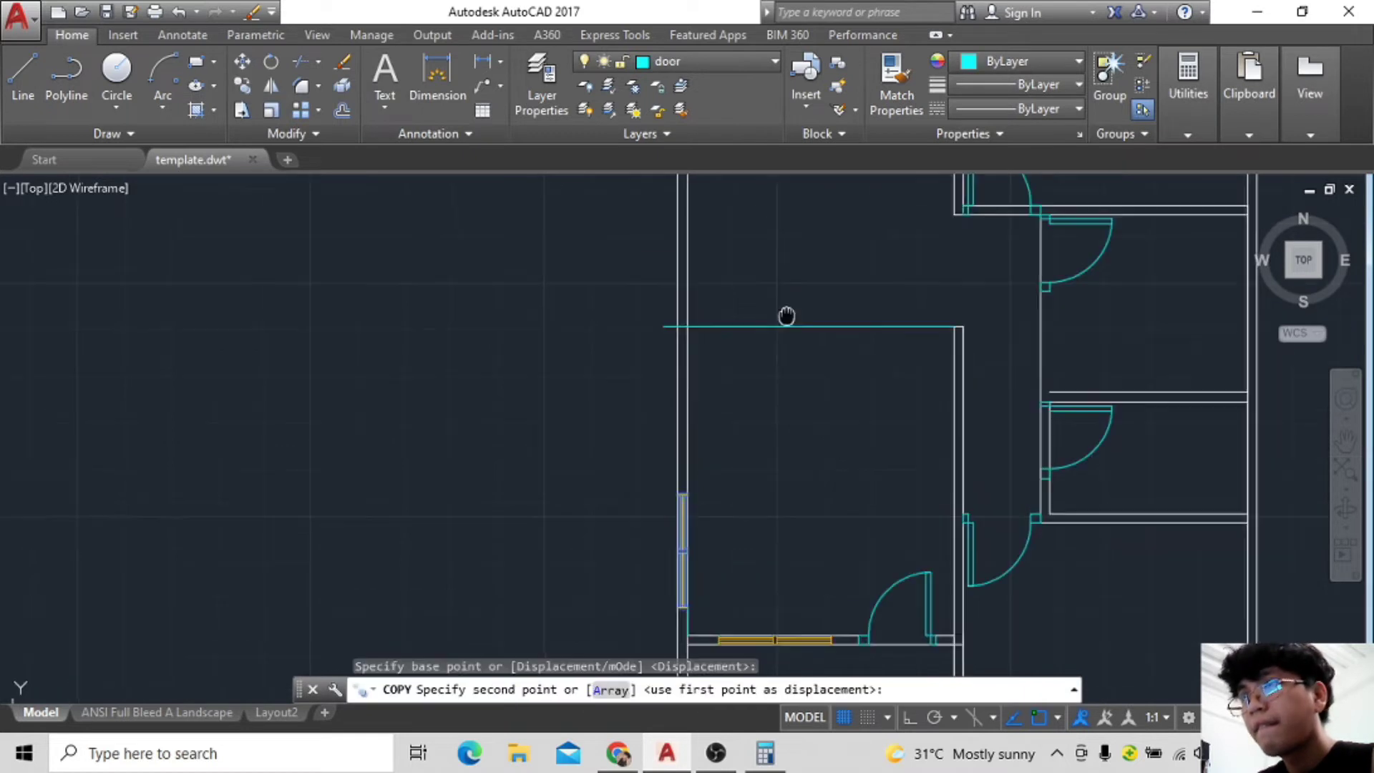
pyautogui.moveTo(785, 316); pyautogui.dragTo(737, 392, button='middle')
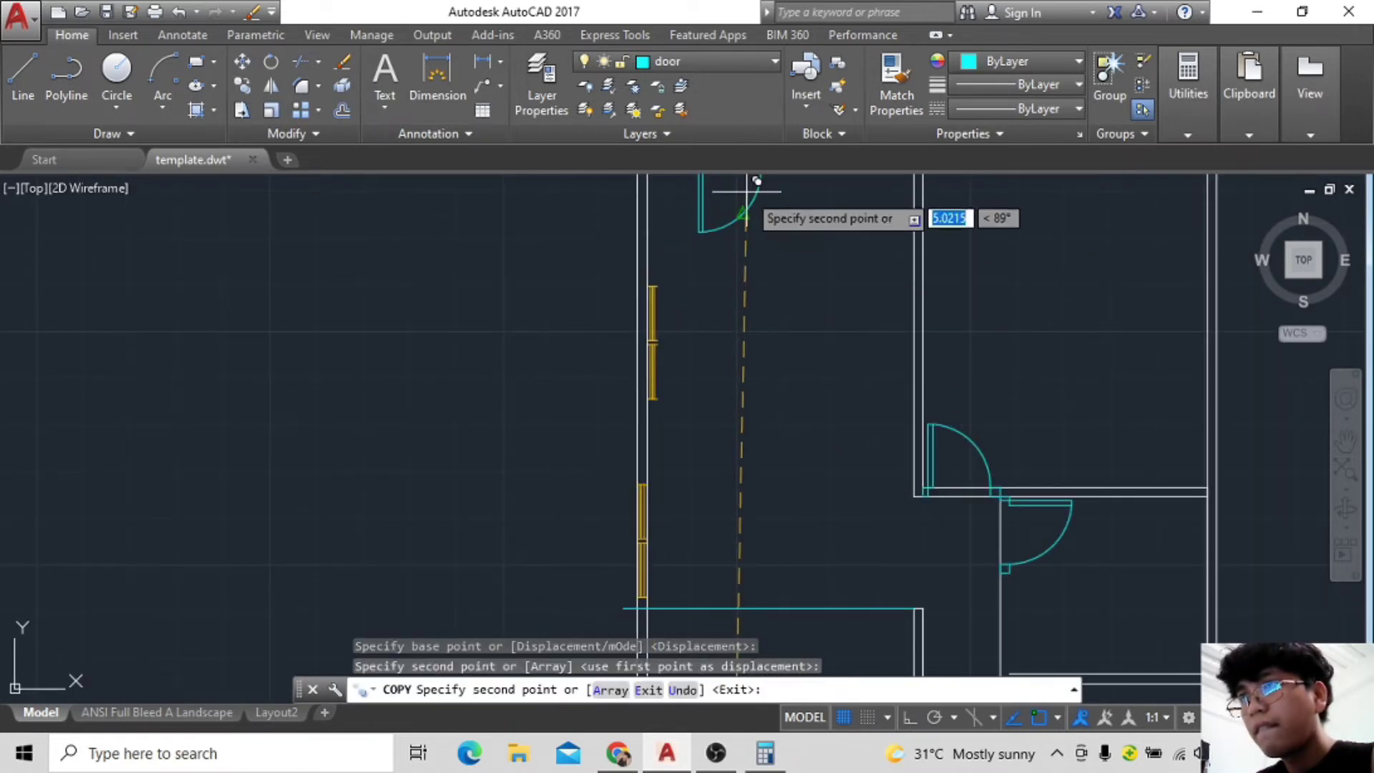
pyautogui.moveTo(757, 181); pyautogui.dragTo(732, 233, button='middle')
pyautogui.click(723, 252)
# Pan across to the lower rooms, then end the copy command.
pyautogui.moveTo(859, 383); pyautogui.dragTo(606, 481, button='middle')
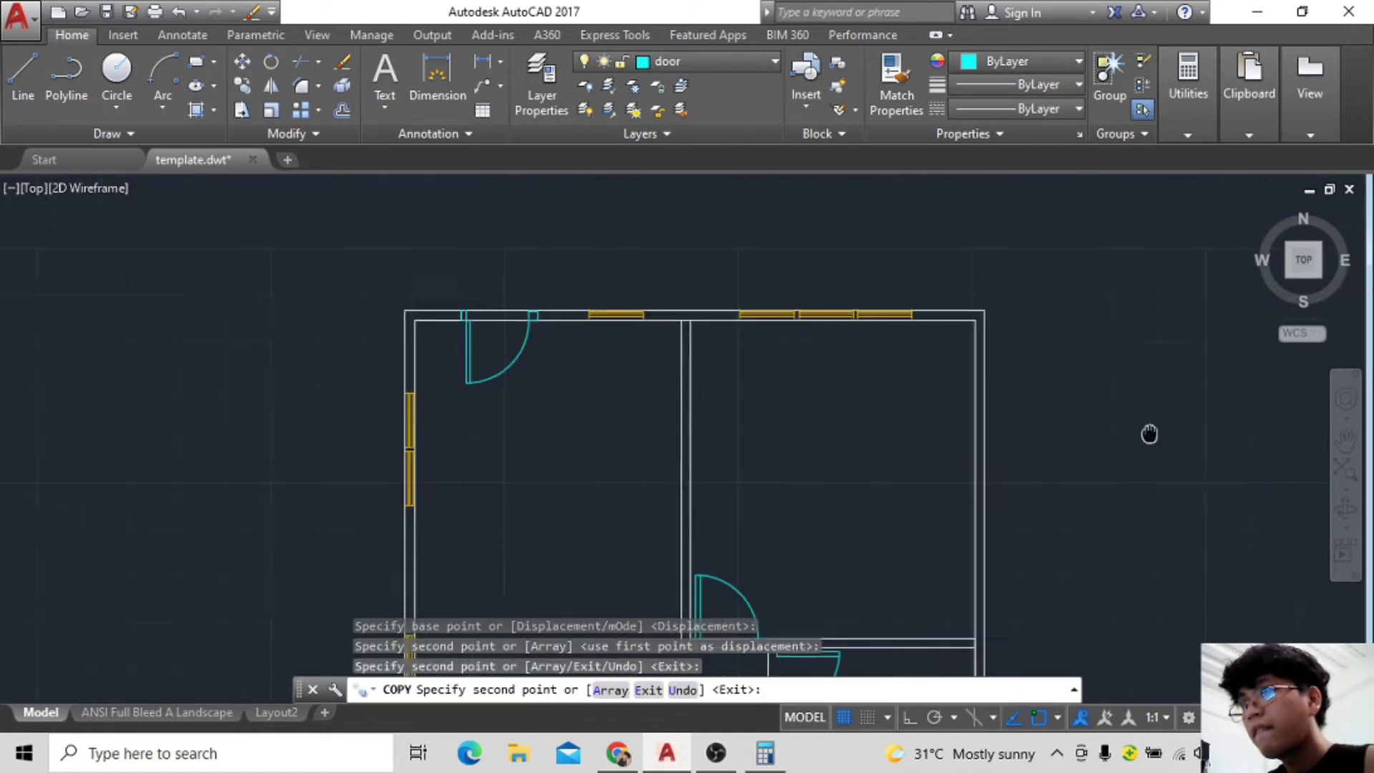
pyautogui.moveTo(1042, 366); pyautogui.dragTo(1045, 275, button='middle')
pyautogui.moveTo(1071, 444); pyautogui.dragTo(1052, 255, button='middle')
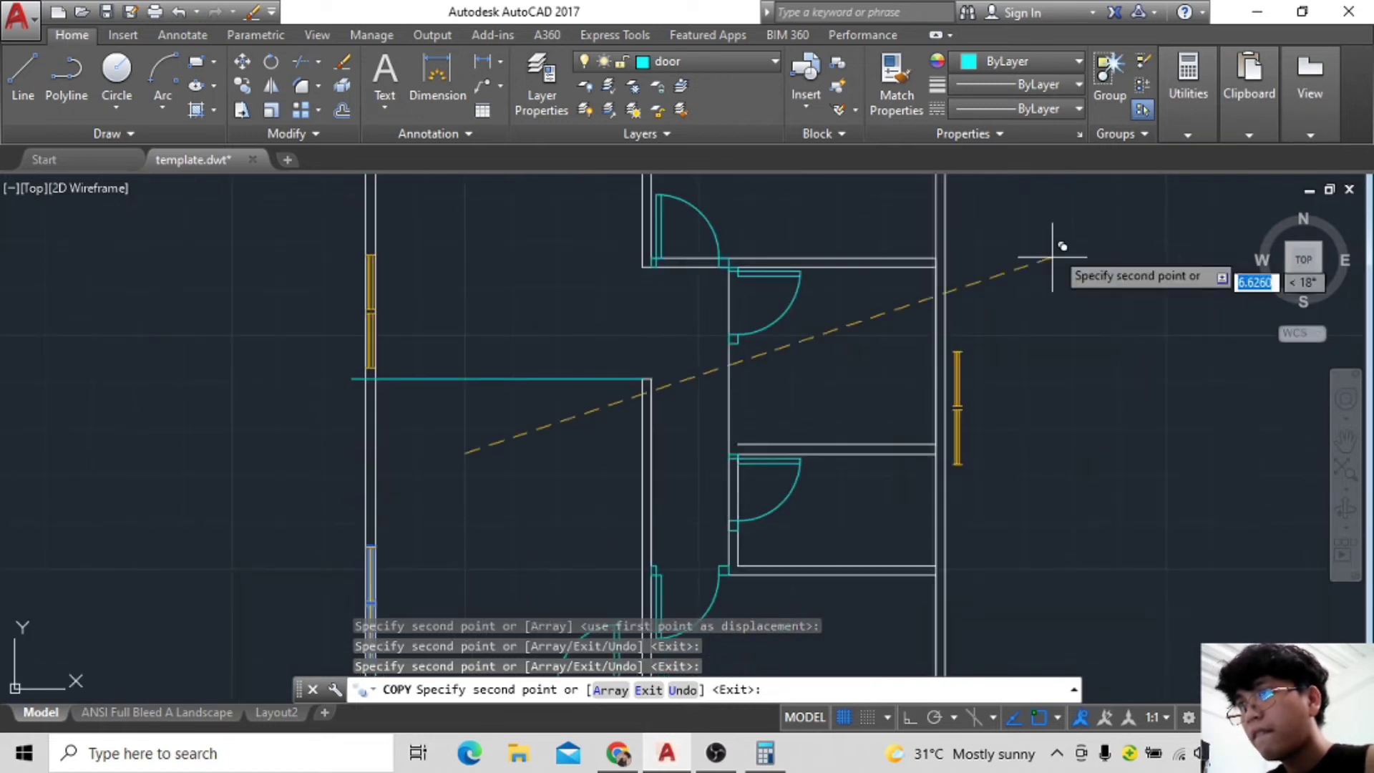
pyautogui.moveTo(1042, 339)
pyautogui.mouseDown(button='middle')
pyautogui.moveTo(1029, 266)
pyautogui.moveTo(994, 315)
pyautogui.mouseUp(button='middle')
pyautogui.scroll(-2, 1000, 278)
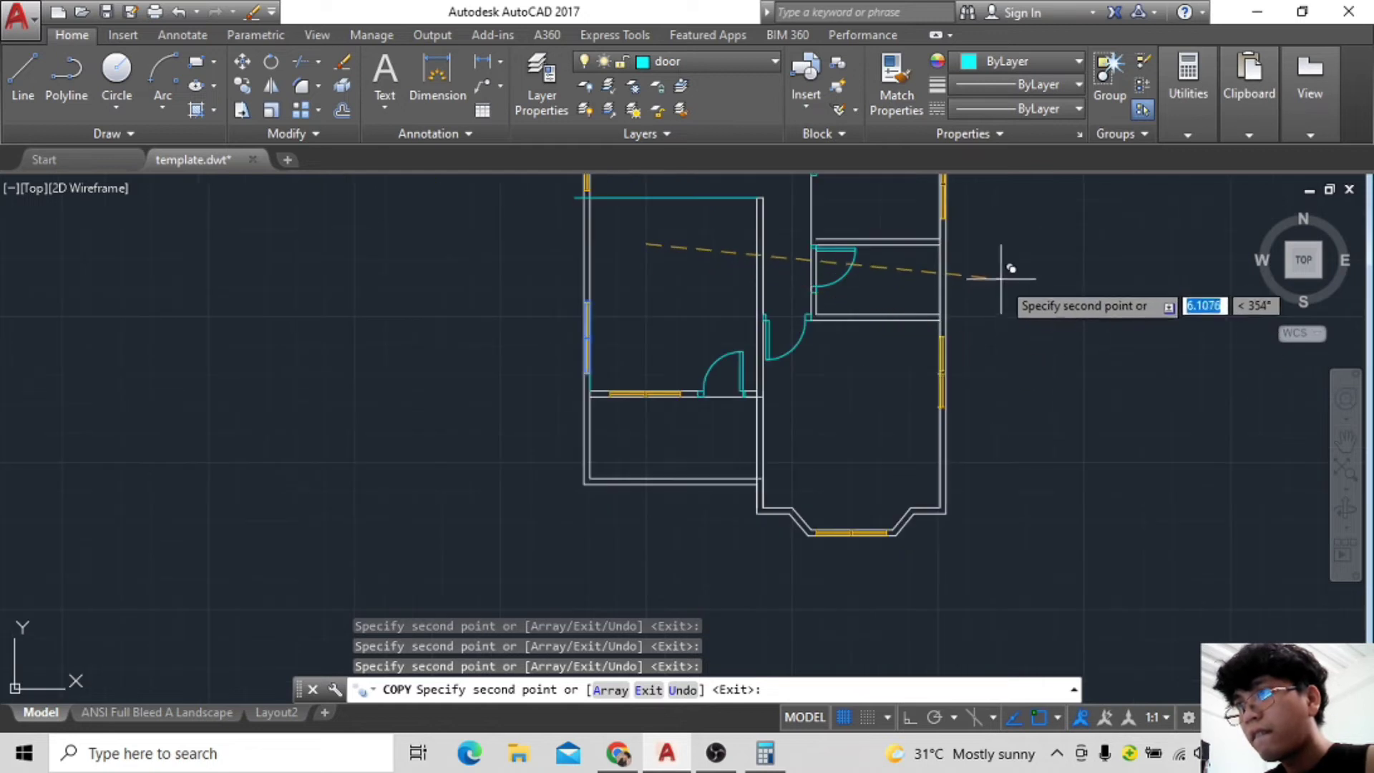
pyautogui.press('Escape')
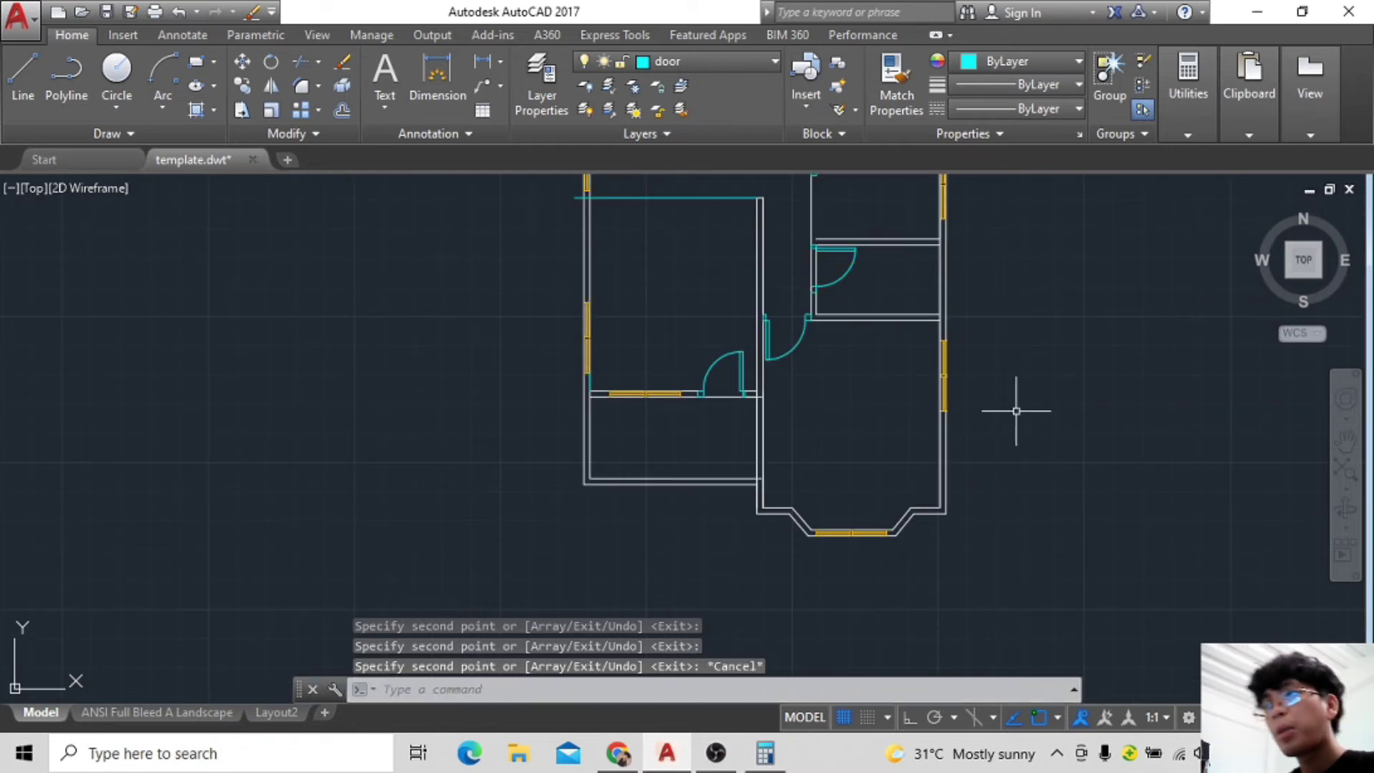
pyautogui.scroll(-2, 1045, 412)
pyautogui.scroll(3, 675, 356)
pyautogui.scroll(3, 716, 361)
# Move the left-wall window down onto the cyan guide line.
pyautogui.click(510, 322)
pyautogui.moveTo(509, 322); pyautogui.dragTo(535, 426, button='middle')
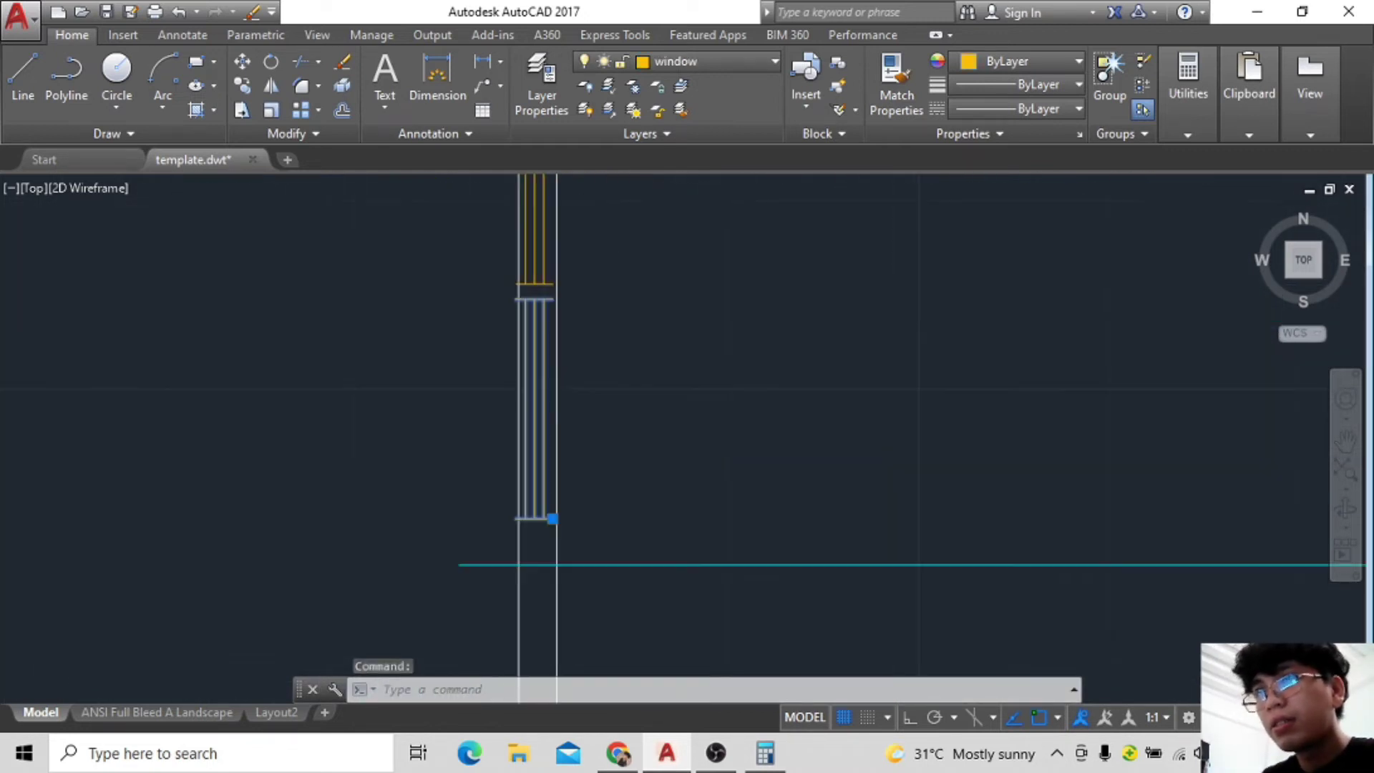
pyautogui.click(539, 249)
pyautogui.write('m')
pyautogui.press('Return')
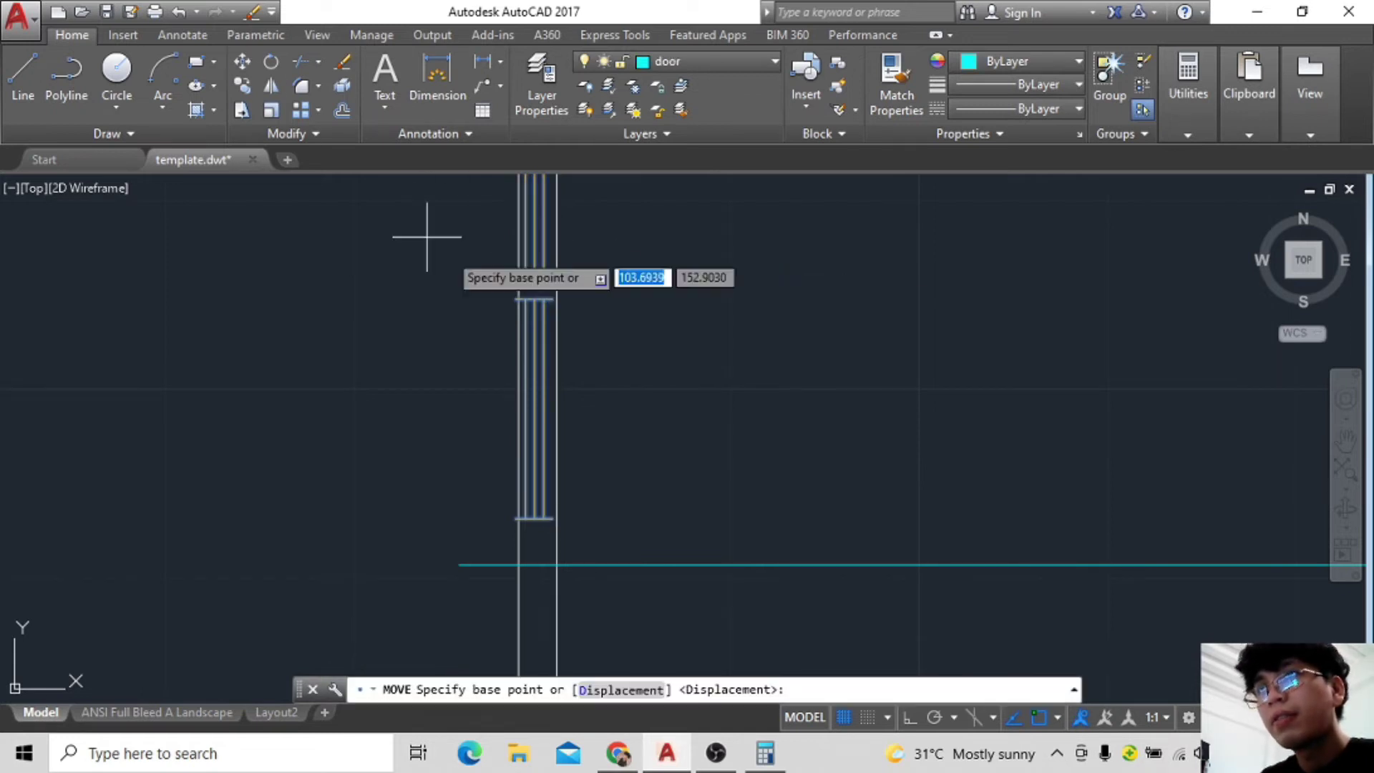
pyautogui.click(553, 518)
pyautogui.click(561, 548)
# Reselect the window and start another move, then cancel it.
pyautogui.click(537, 270)
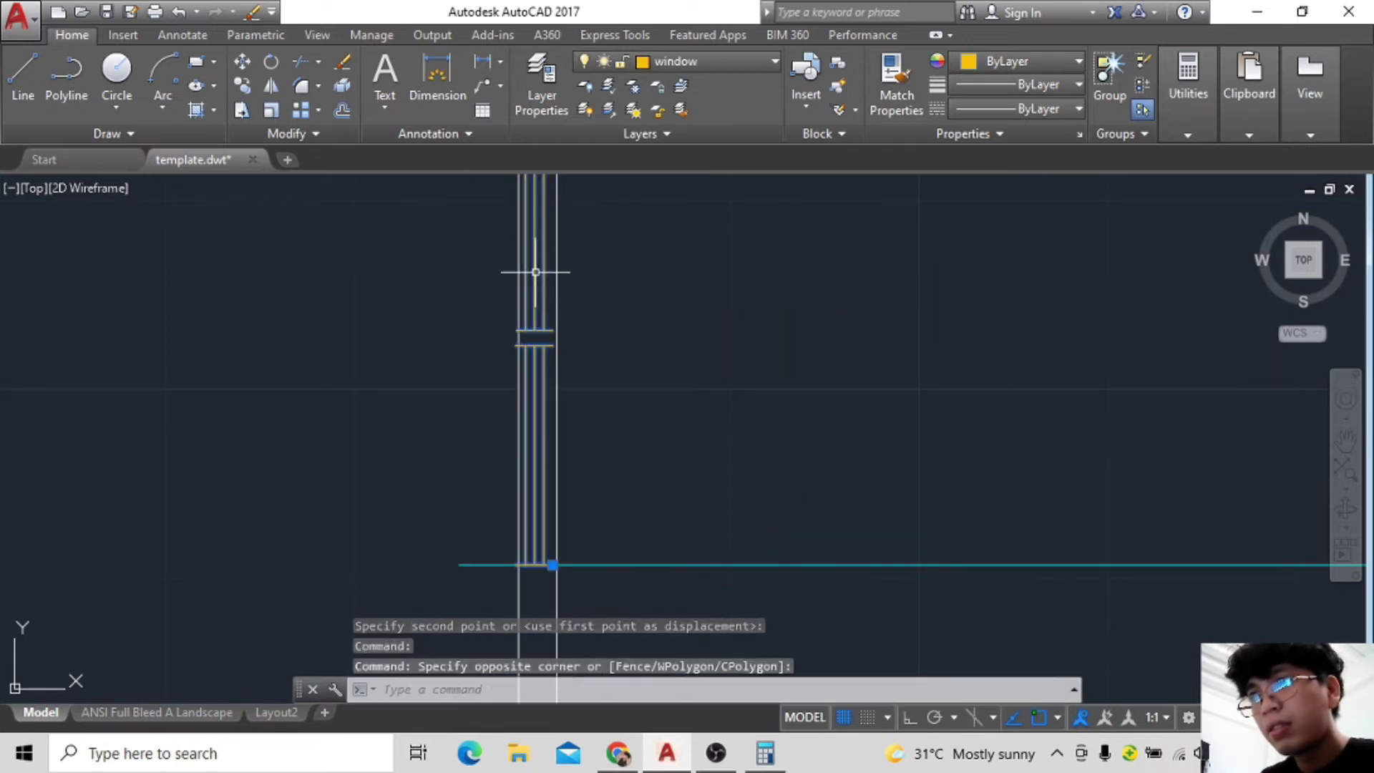
pyautogui.click(561, 561)
pyautogui.scroll(-2, 561, 561)
pyautogui.press('Return')
pyautogui.click(507, 515)
pyautogui.press('Escape')
# Delete the long cyan guide line and bring the floor plan back into view.
pyautogui.click(715, 470)
pyautogui.press('Delete')
pyautogui.moveTo(716, 469)
pyautogui.mouseDown(button='middle')
pyautogui.moveTo(759, 285)
pyautogui.moveTo(648, 204)
pyautogui.moveTo(629, 429)
pyautogui.moveTo(644, 405)
pyautogui.mouseUp(button='middle')
pyautogui.scroll(-2, 791, 291)
pyautogui.scroll(5, 680, 349)
pyautogui.scroll(-4, 679, 348)
pyautogui.scroll(2, 653, 298)
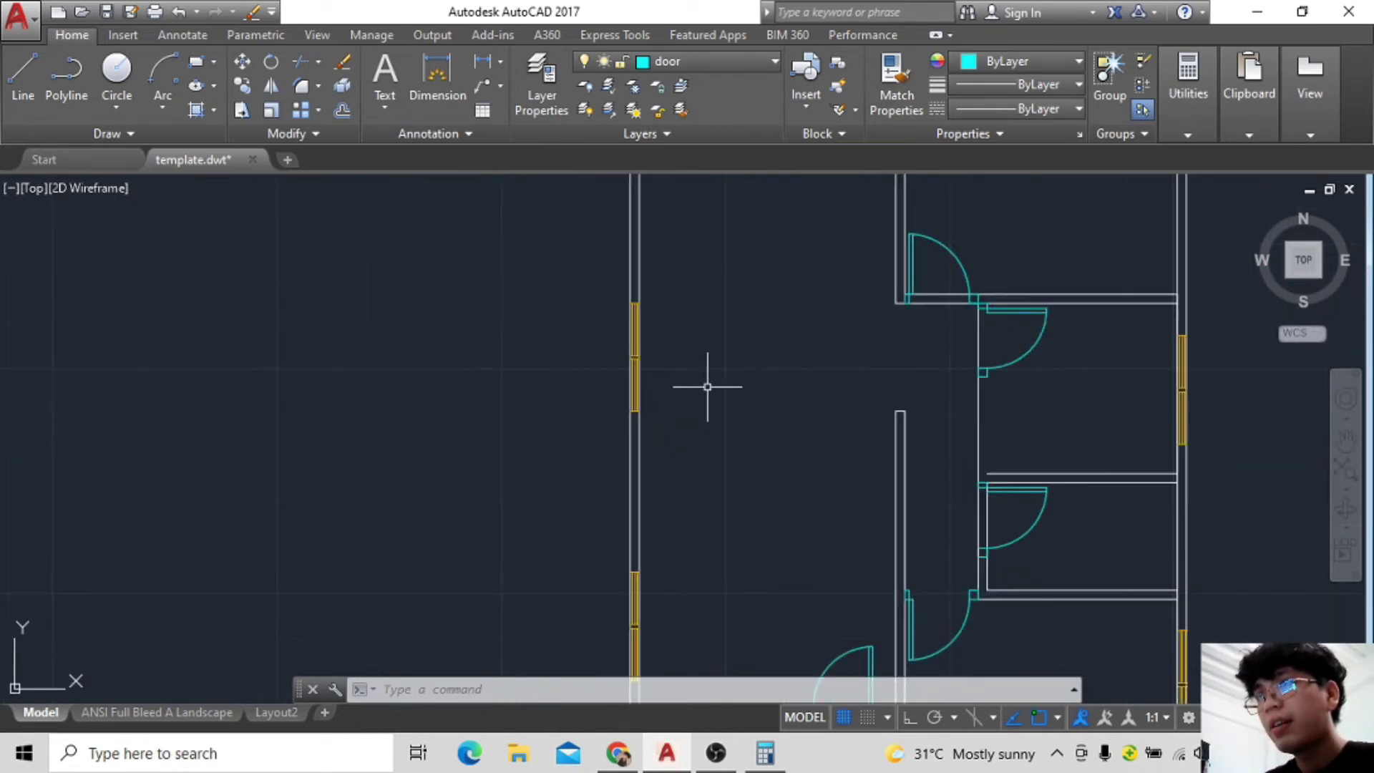
pyautogui.scroll(-2, 702, 374)
pyautogui.scroll(2, 725, 392)
pyautogui.moveTo(723, 215); pyautogui.dragTo(715, 399, button='middle')
pyautogui.scroll(5, 687, 379)
# Draw a short 0.65 guide line leftward from the top-left door.
pyautogui.press('l')
pyautogui.press('Return')
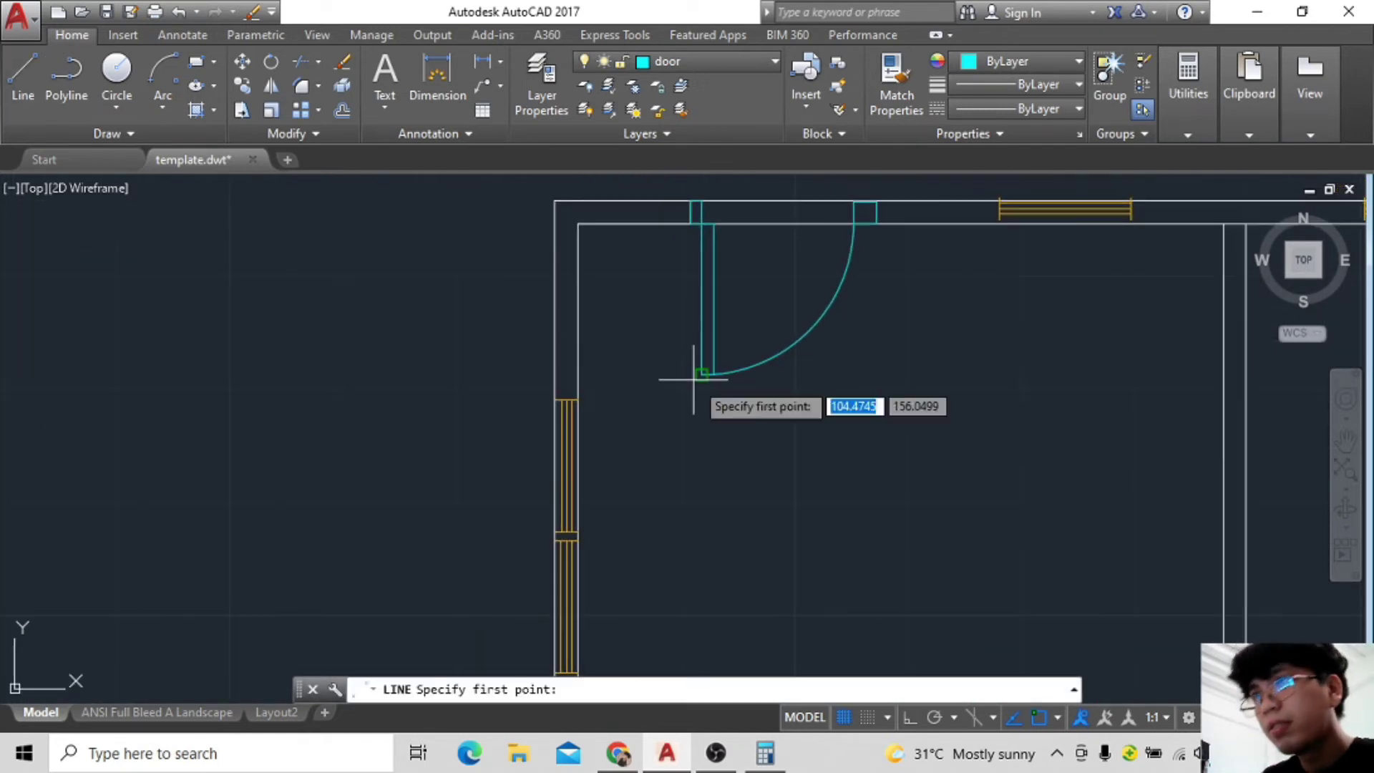
pyautogui.click(553, 374)
pyautogui.press('Escape')
pyautogui.scroll(3, 640, 445)
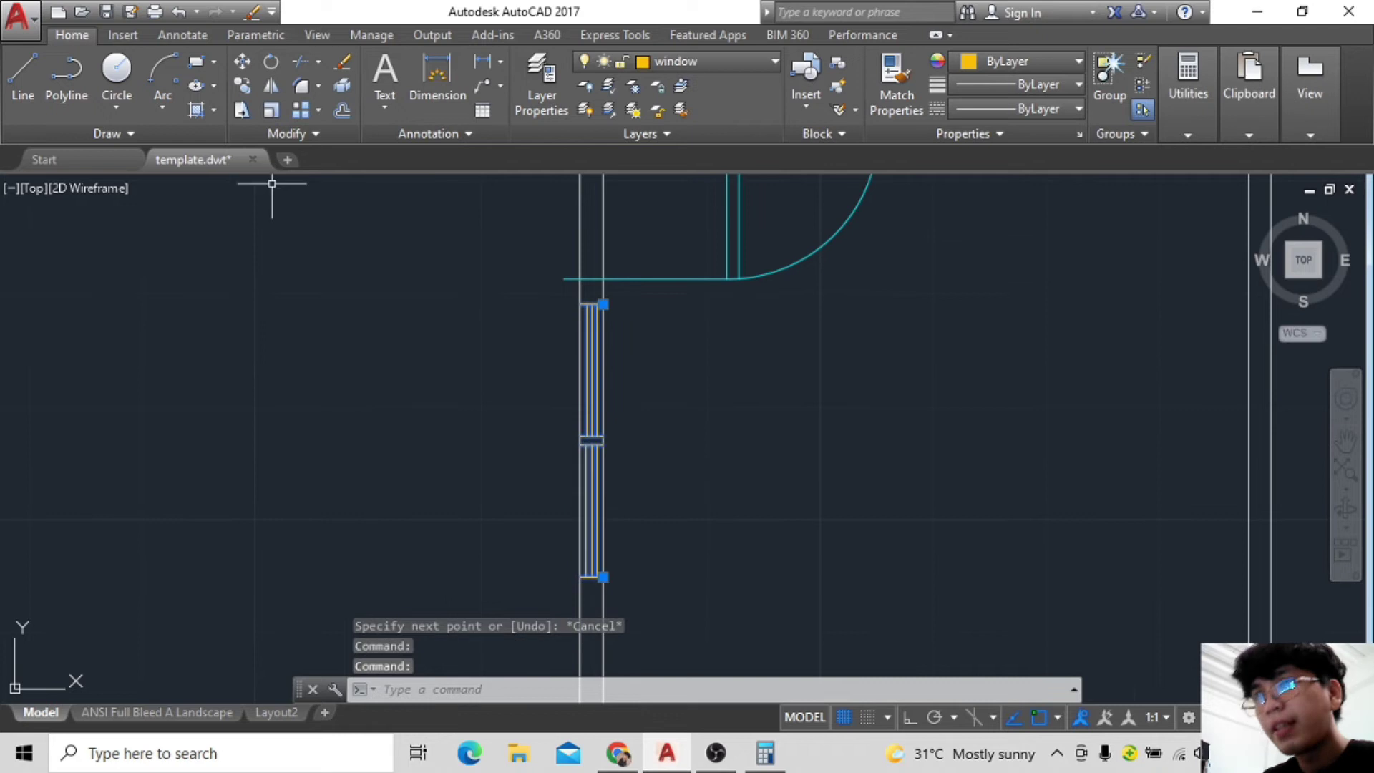
# Move the top-wall window up so it sits just above the wall.
pyautogui.click(242, 62)
pyautogui.click(546, 268)
pyautogui.press('Escape')
pyautogui.scroll(-5, 661, 280)
pyautogui.scroll(4, 657, 307)
pyautogui.scroll(4, 740, 365)
pyautogui.moveTo(739, 365)
pyautogui.mouseDown(button='middle')
pyautogui.moveTo(653, 377)
pyautogui.moveTo(655, 358)
pyautogui.mouseUp(button='middle')
pyautogui.click(712, 307)
pyautogui.press('Return')
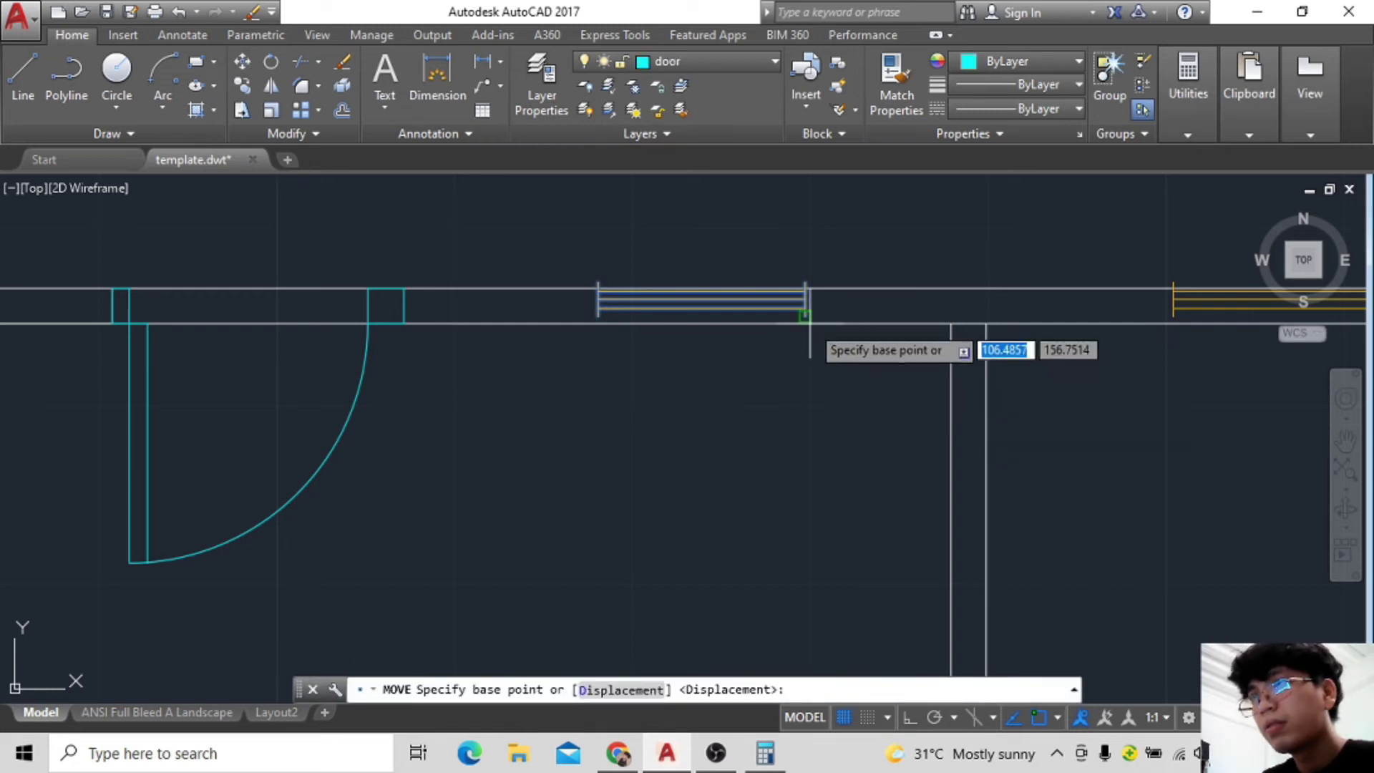
pyautogui.click(805, 324)
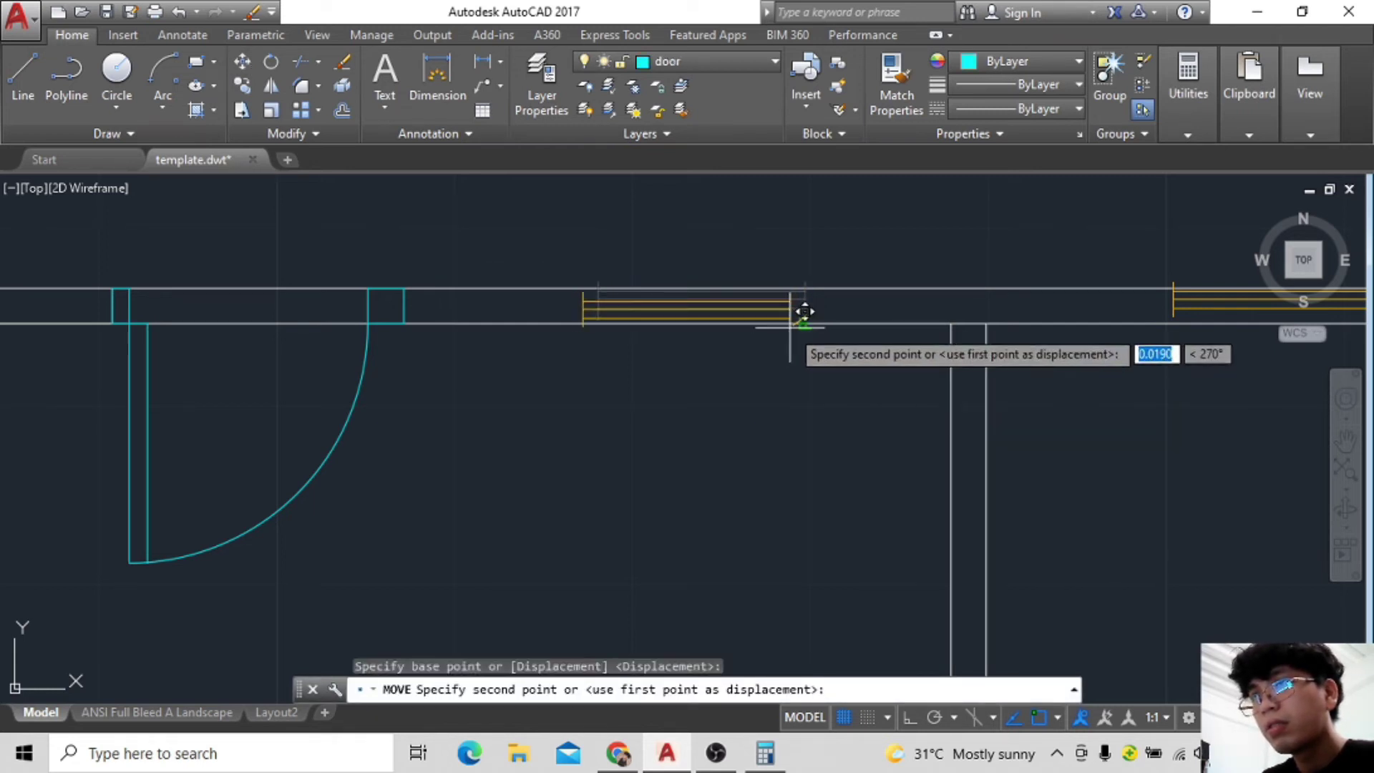
pyautogui.click(805, 260)
pyautogui.press('F1')
pyautogui.click(1169, 108)
# Save the drawing.
pyautogui.write('l')
pyautogui.press('Return')
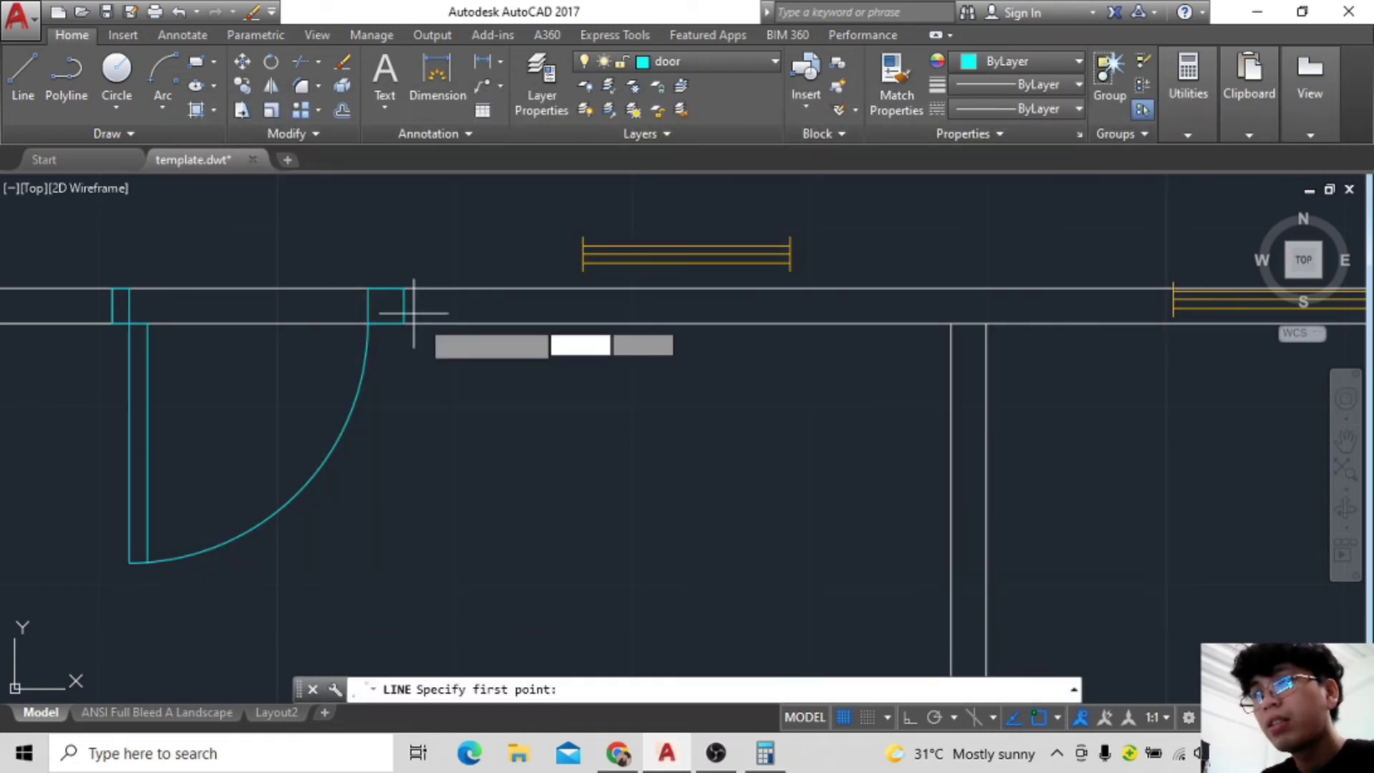
pyautogui.press('Escape')
pyautogui.hotkey('ctrl', 's')
# Draw a short cyan guide segment along the wall at the door jamb.
pyautogui.click(36, 82)
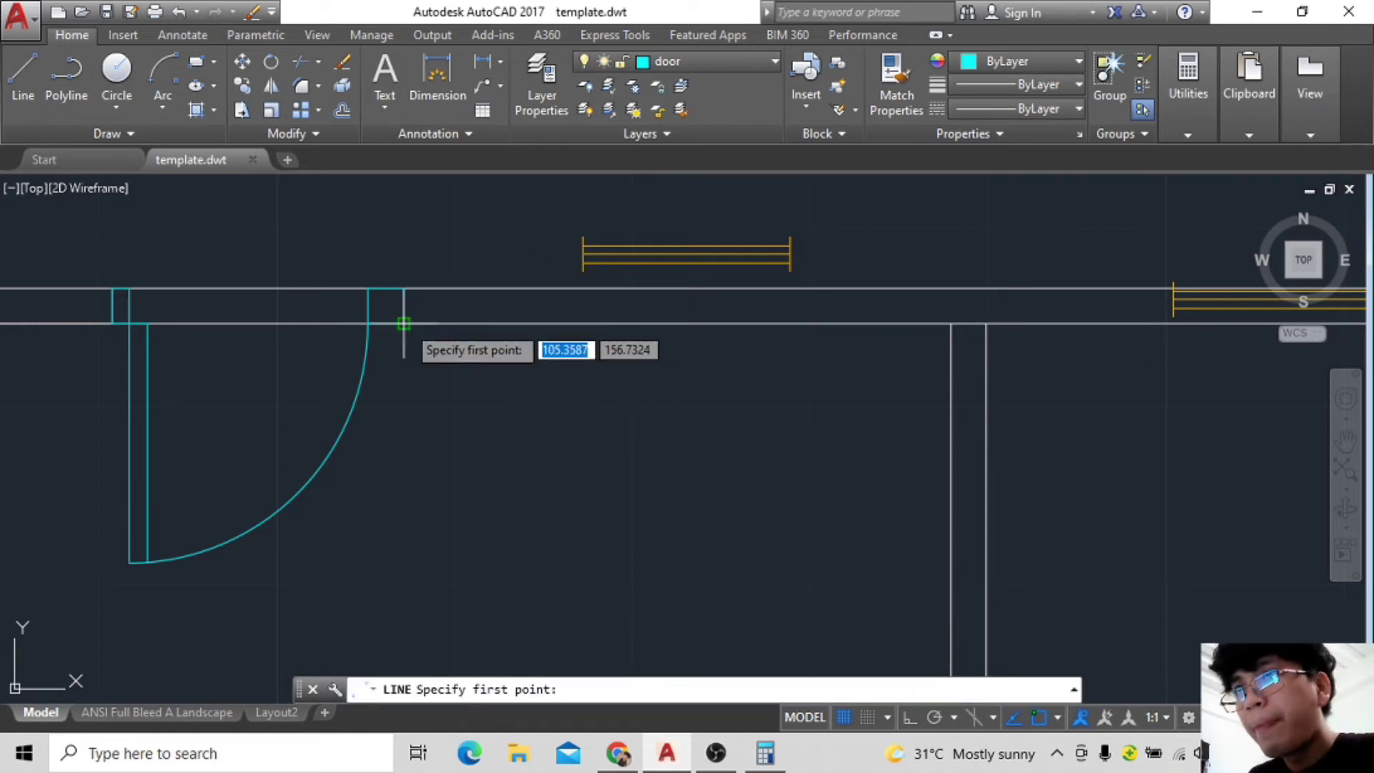
pyautogui.press('Escape')
pyautogui.press('space')
pyautogui.click(678, 324)
pyautogui.click(678, 289)
pyautogui.press('Escape')
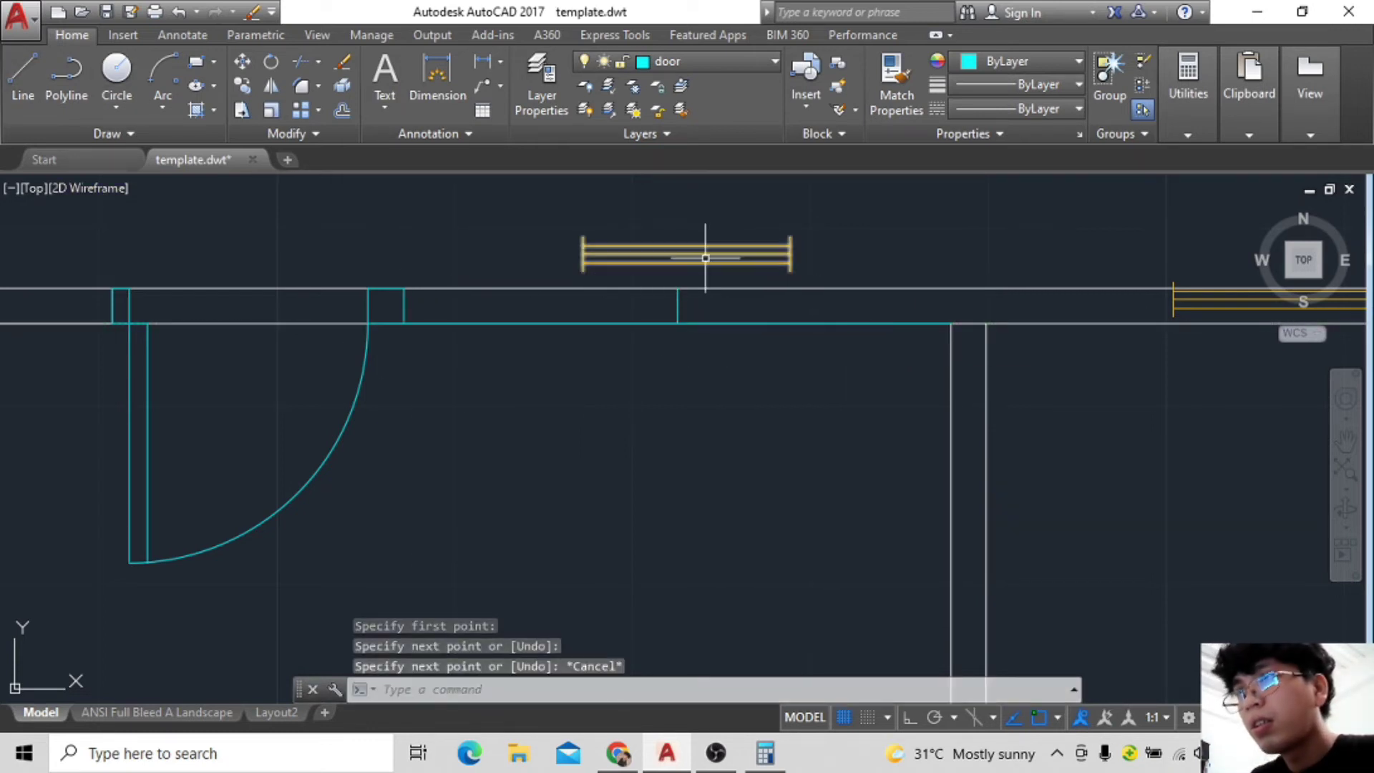
# Move the window from above the wall down into the opening at the door jamb.
pyautogui.write('m')
pyautogui.press('space')
pyautogui.click(791, 271)
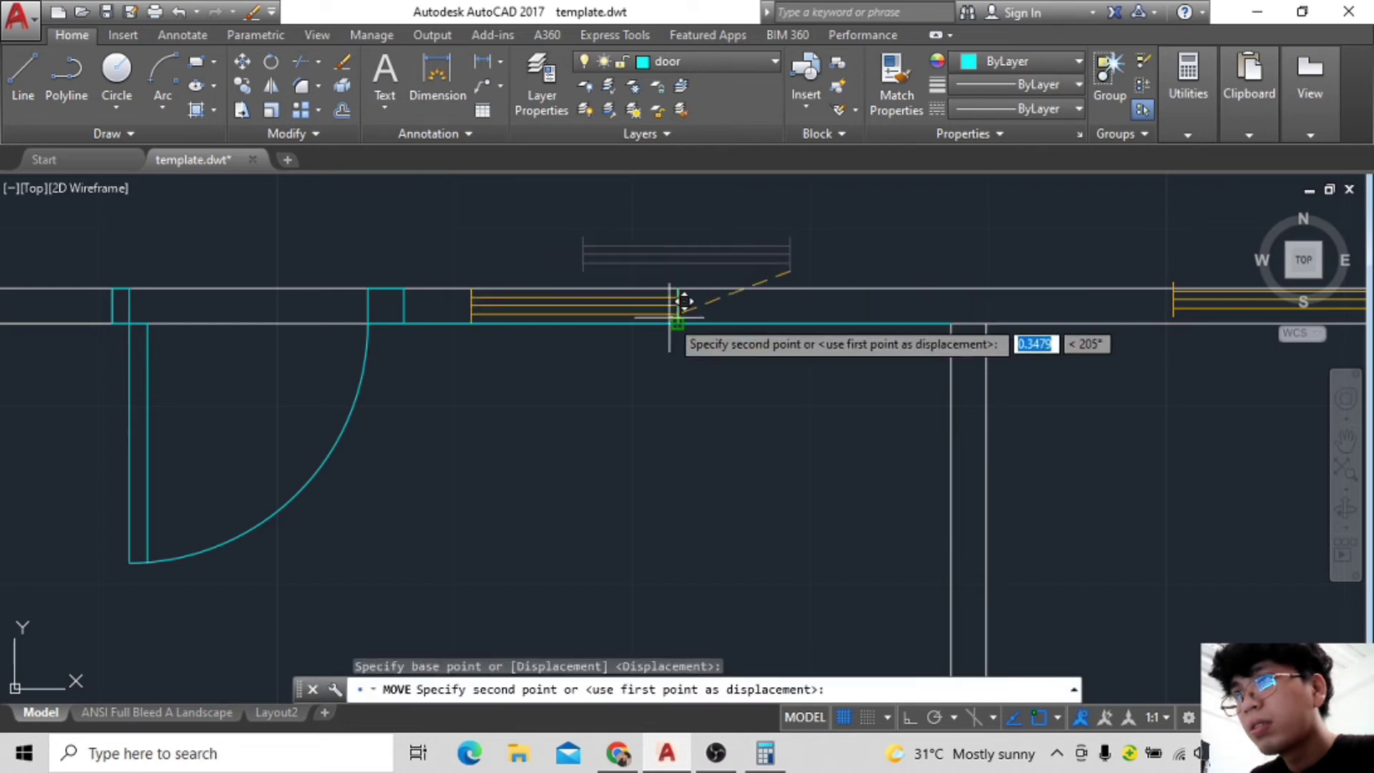
pyautogui.click(678, 323)
pyautogui.scroll(-4, 673, 401)
pyautogui.scroll(-3, 643, 472)
pyautogui.moveTo(767, 470); pyautogui.dragTo(749, 408, button='middle')
pyautogui.scroll(2, 744, 423)
pyautogui.scroll(-2, 669, 259)
# Draw a guide line from the door perpendicular to the top wall.
pyautogui.click(23, 71)
pyautogui.scroll(3, 601, 362)
pyautogui.scroll(-1, 737, 469)
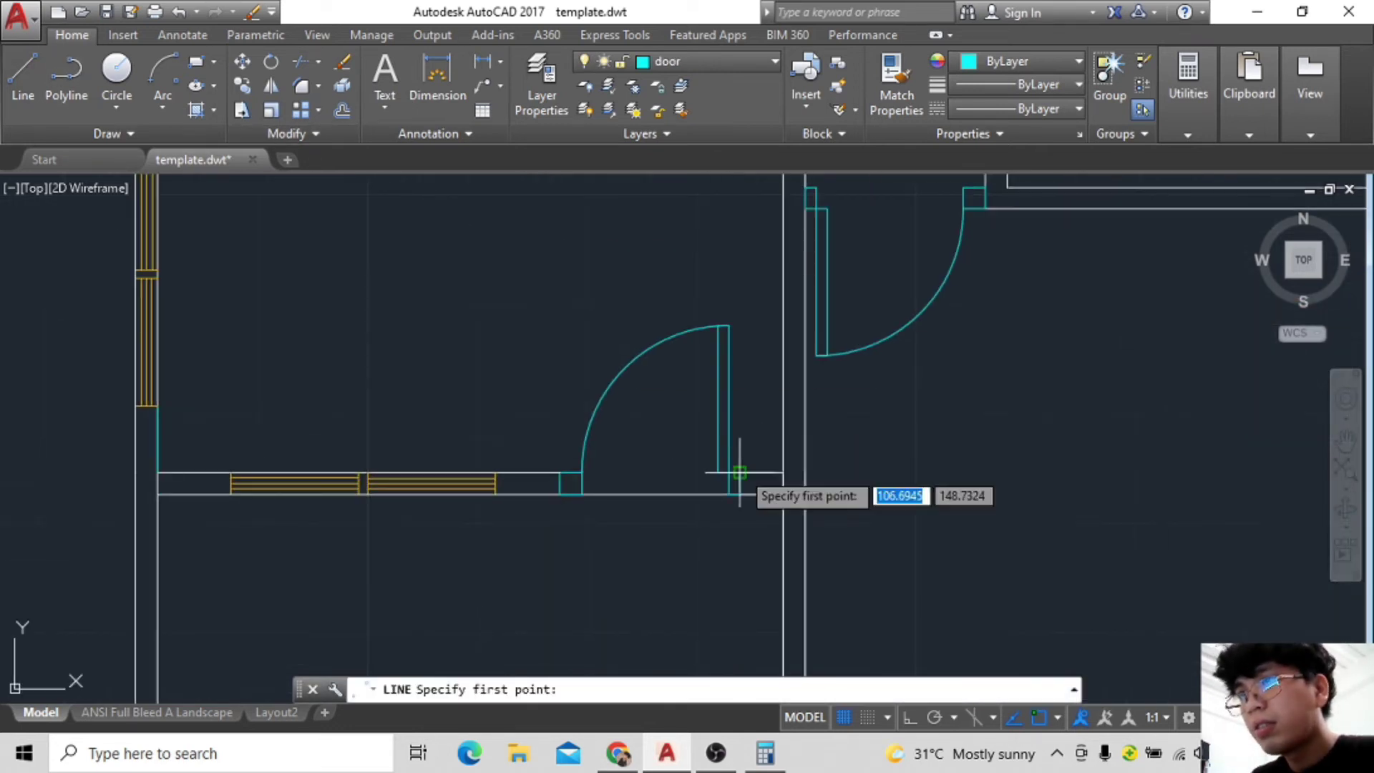
pyautogui.click(736, 469)
pyautogui.scroll(-3, 664, 669)
pyautogui.scroll(5, 680, 508)
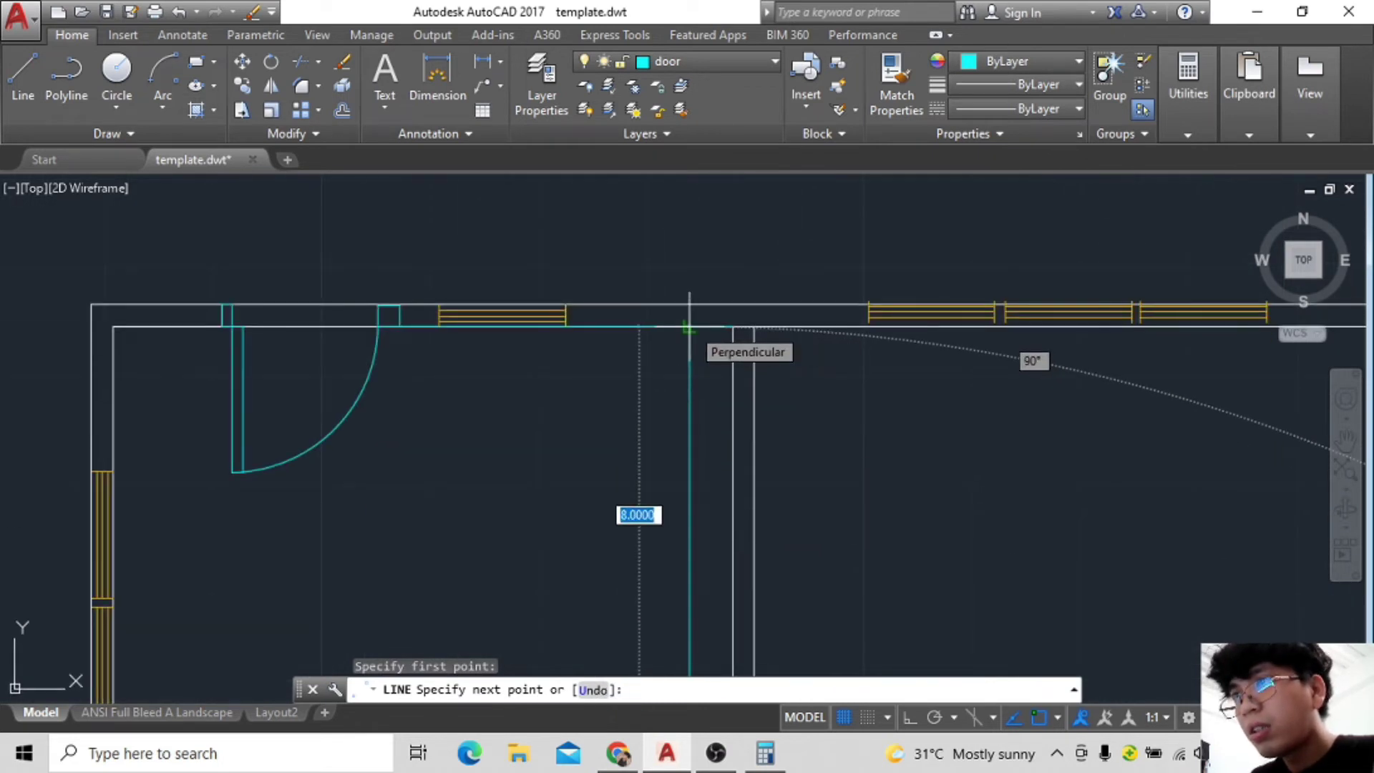
pyautogui.click(689, 328)
pyautogui.press('Escape')
pyautogui.scroll(-5, 758, 356)
pyautogui.scroll(2, 675, 316)
pyautogui.scroll(3, 596, 401)
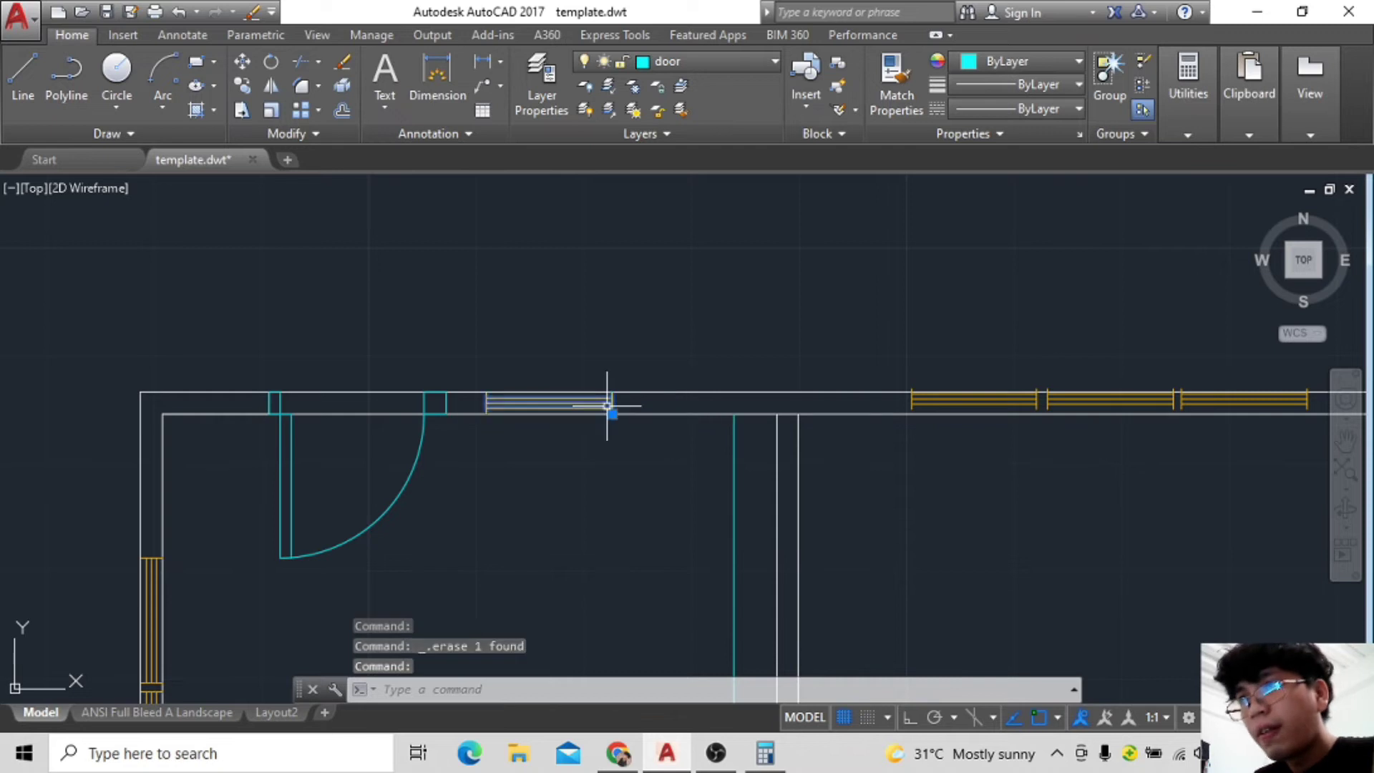
# Slide the top-wall window further right along the wall.
pyautogui.click(242, 62)
pyautogui.click(609, 406)
pyautogui.click(734, 406)
pyautogui.moveTo(727, 520); pyautogui.dragTo(691, 326, button='middle')
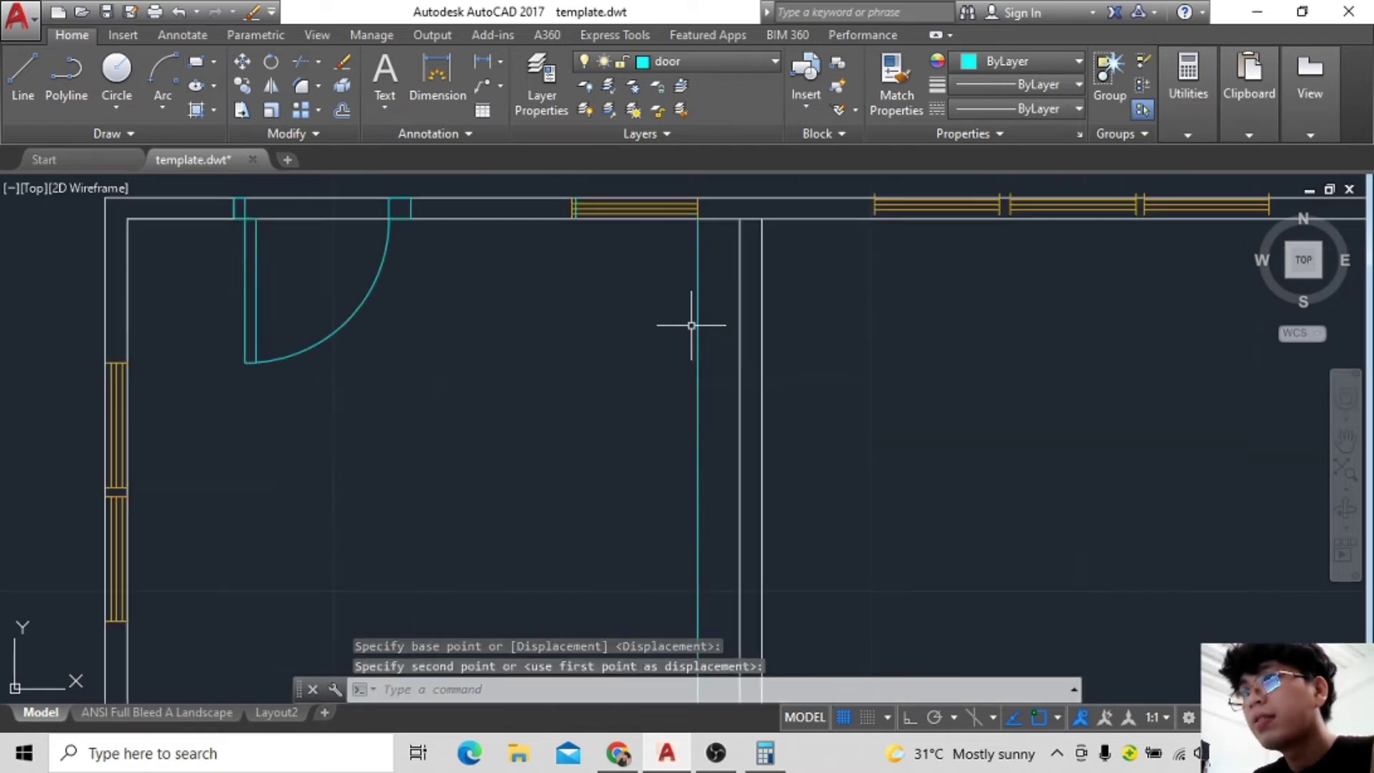
pyautogui.scroll(3, 615, 186)
pyautogui.scroll(-5, 843, 343)
# Frame the room layout and bring the top wall into view, abandoning a started line.
pyautogui.moveTo(844, 344)
pyautogui.mouseDown(button='middle')
pyautogui.moveTo(727, 298)
pyautogui.moveTo(659, 445)
pyautogui.mouseUp(button='middle')
pyautogui.press('l')
pyautogui.press('Return')
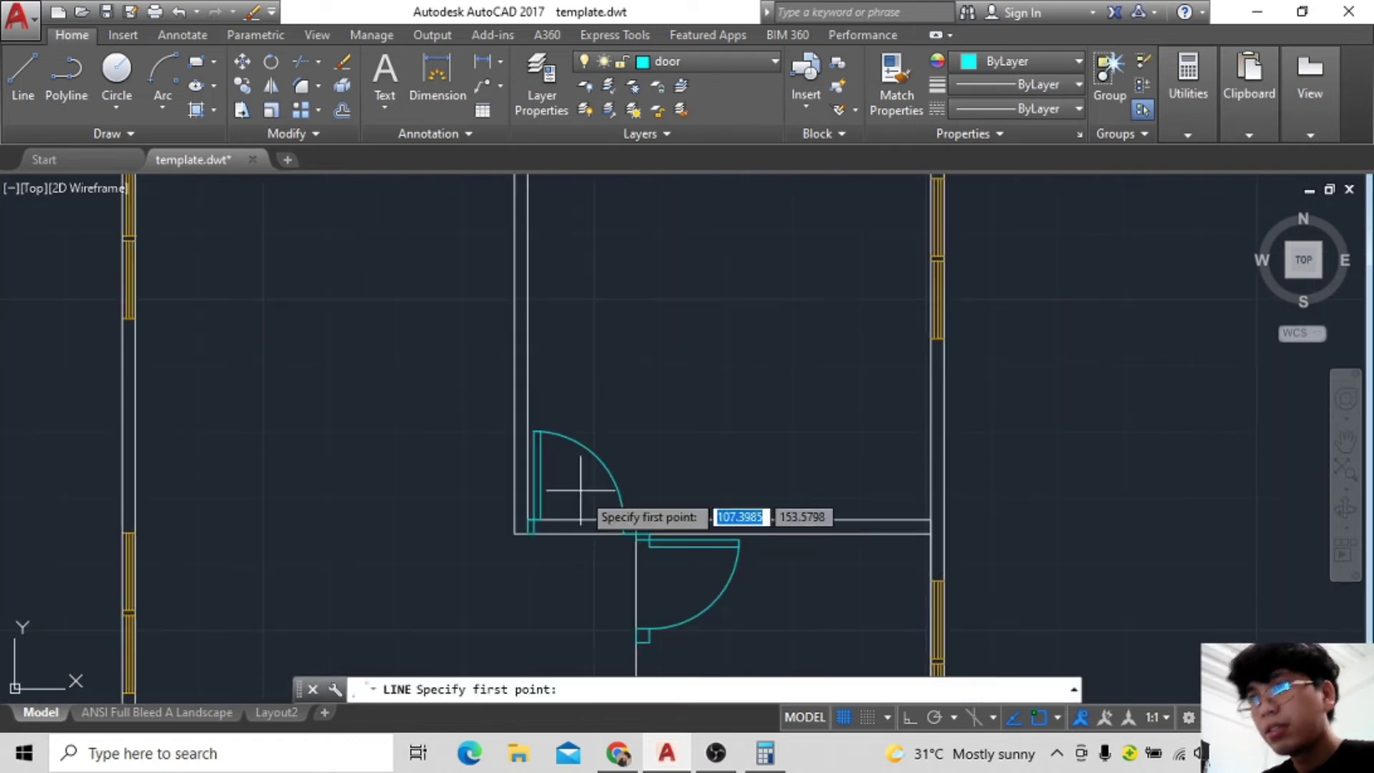
pyautogui.click(561, 501)
pyautogui.moveTo(573, 186); pyautogui.dragTo(586, 347, button='middle')
pyautogui.press('Escape')
pyautogui.scroll(4, 699, 441)
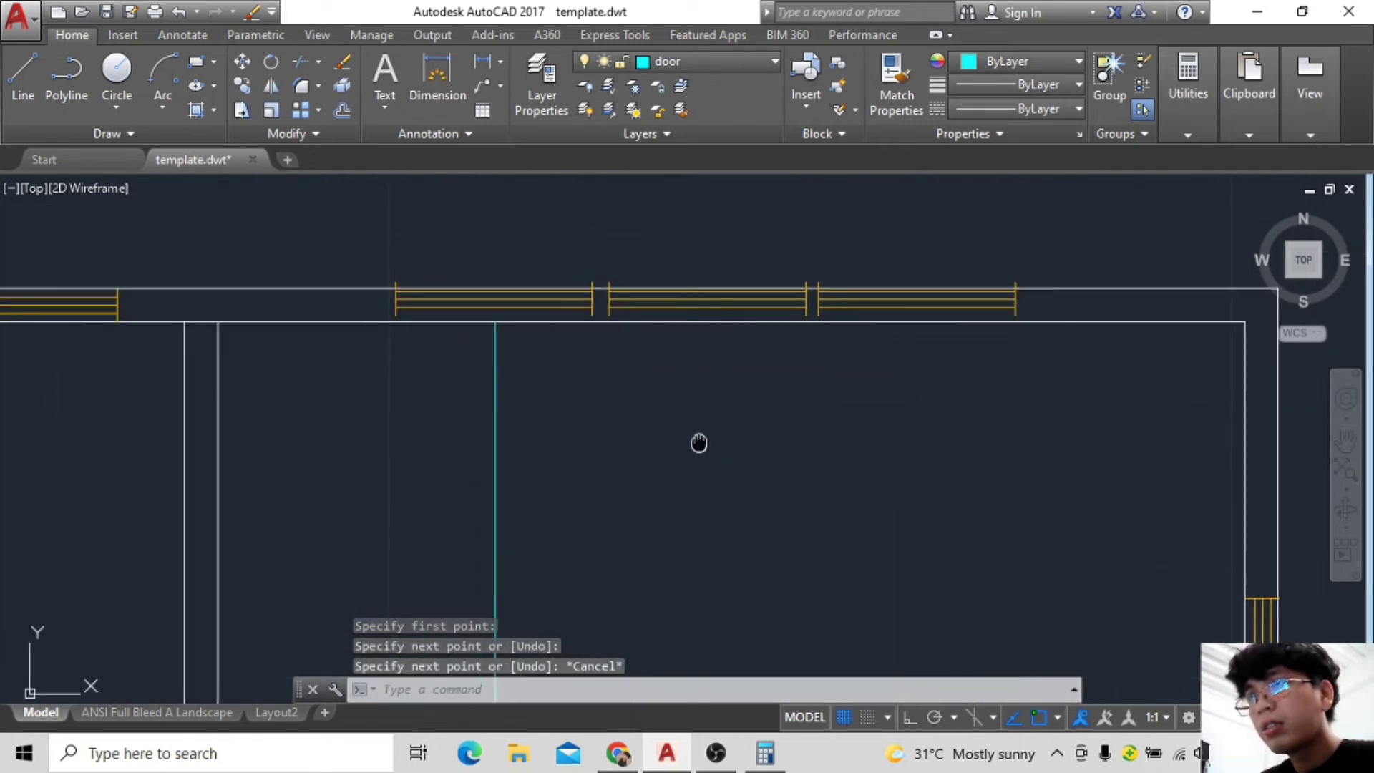
pyautogui.scroll(-5, 785, 299)
pyautogui.scroll(5, 500, 509)
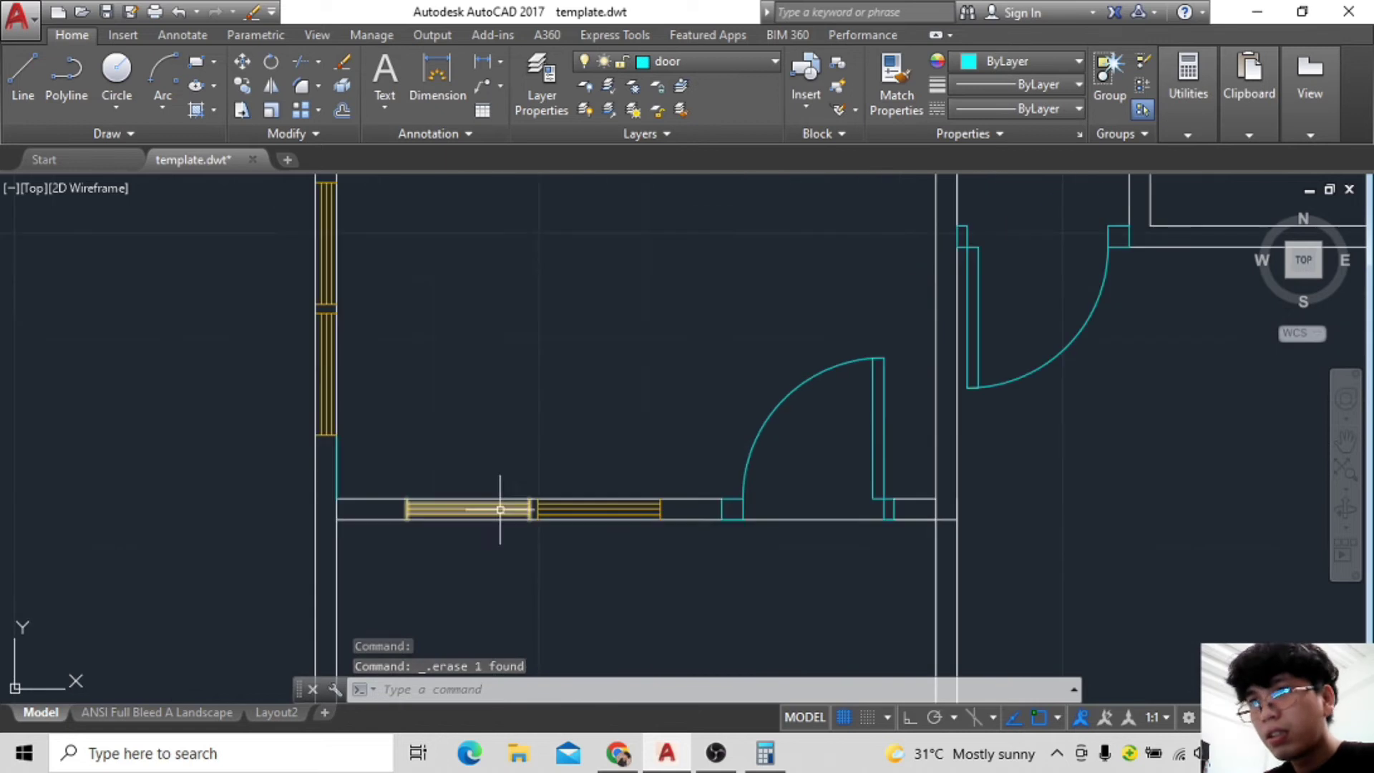
# Copy the lower-wall double window and delete the old top-wall window.
pyautogui.click(243, 89)
pyautogui.click(623, 359)
pyautogui.scroll(-3, 724, 504)
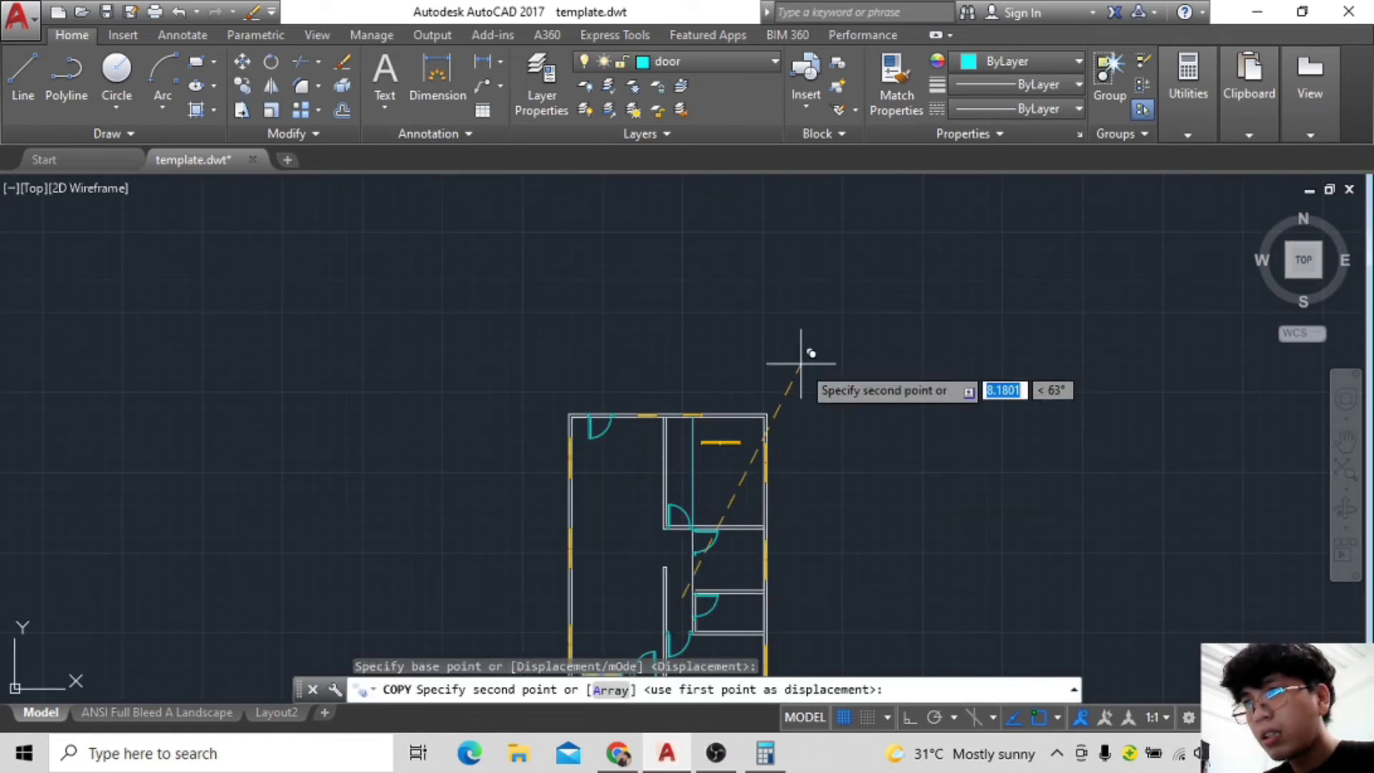
pyautogui.click(800, 363)
pyautogui.scroll(5, 630, 260)
pyautogui.press('Escape')
pyautogui.click(546, 203)
pyautogui.press('Delete')
pyautogui.scroll(-2, 546, 199)
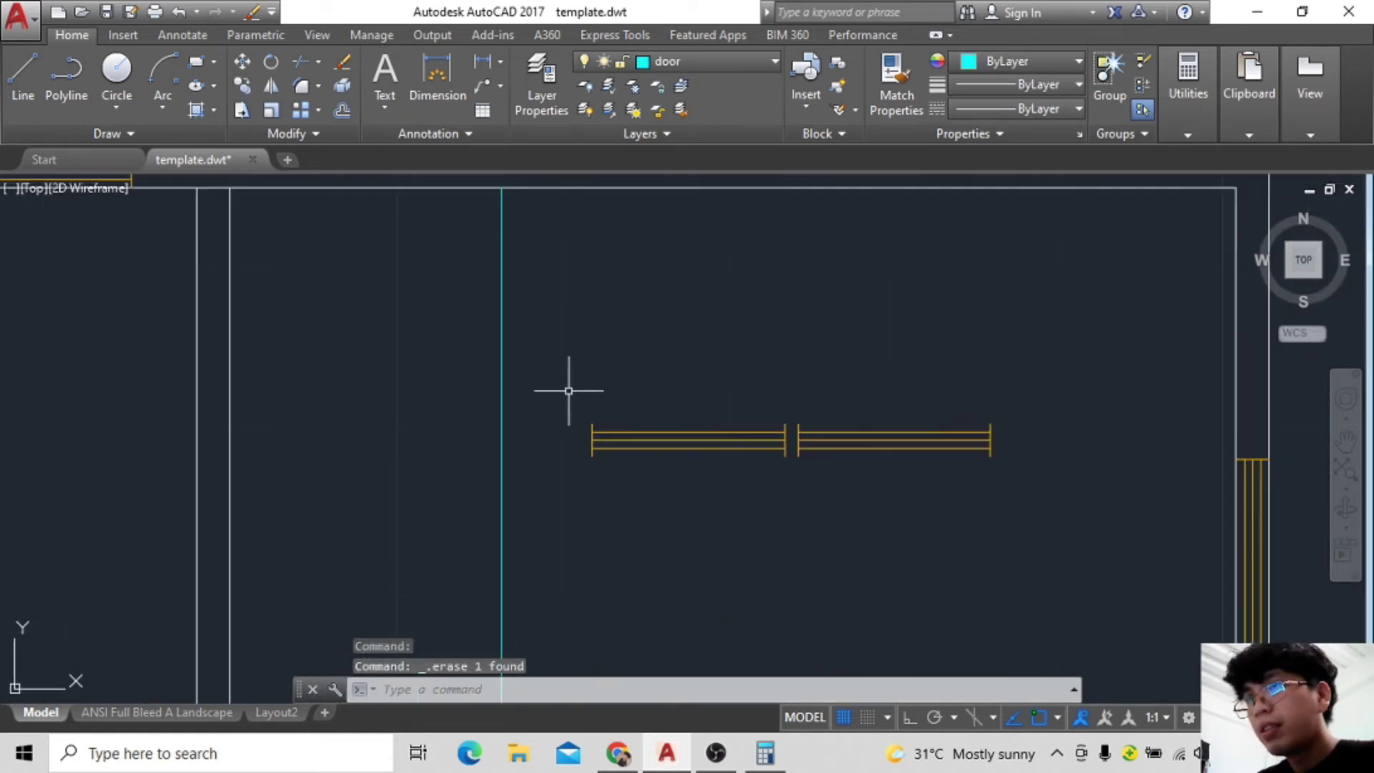
# Move the copied window into the top exterior wall using its corner as base point.
pyautogui.click(244, 63)
pyautogui.click(592, 430)
pyautogui.moveTo(594, 429); pyautogui.dragTo(612, 549, button='middle')
pyautogui.click(609, 355)
pyautogui.click(609, 367)
pyautogui.click(533, 294)
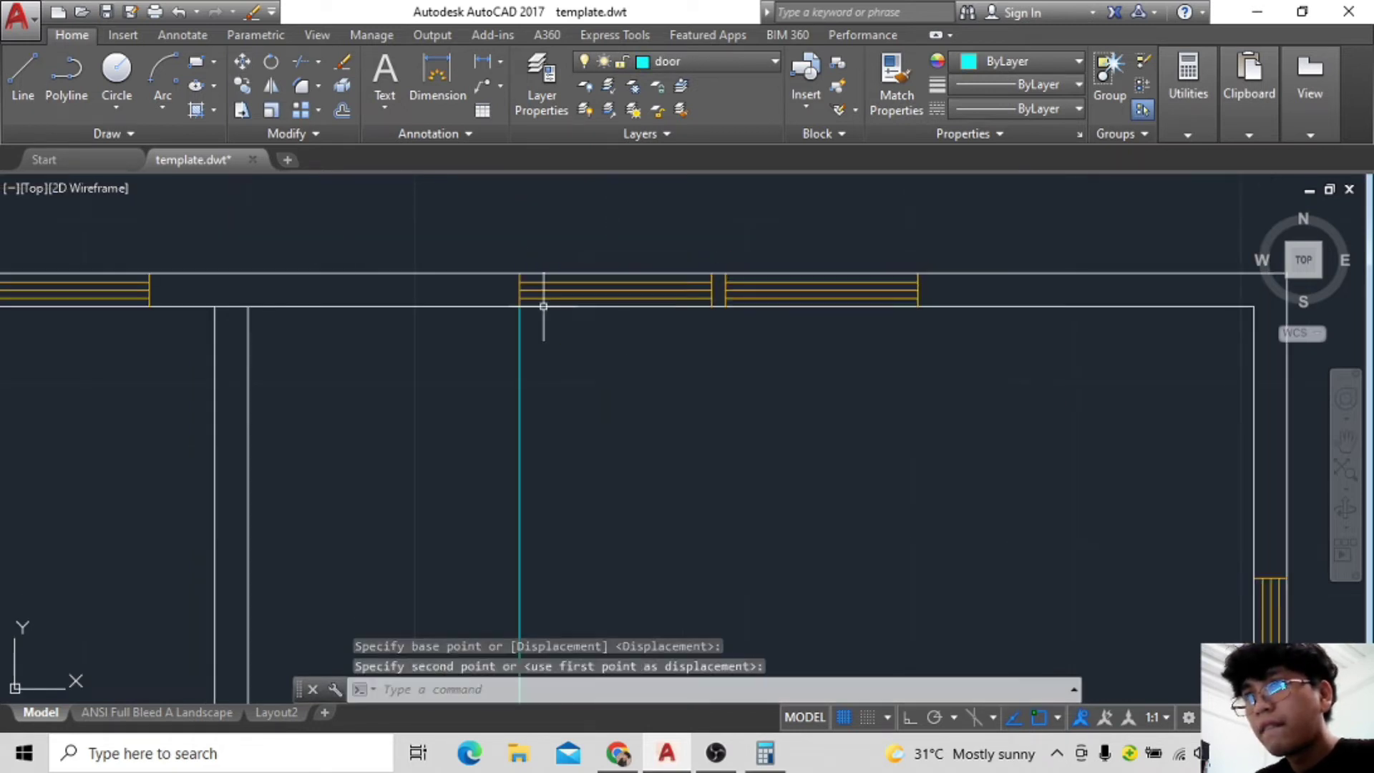
pyautogui.scroll(-3, 827, 363)
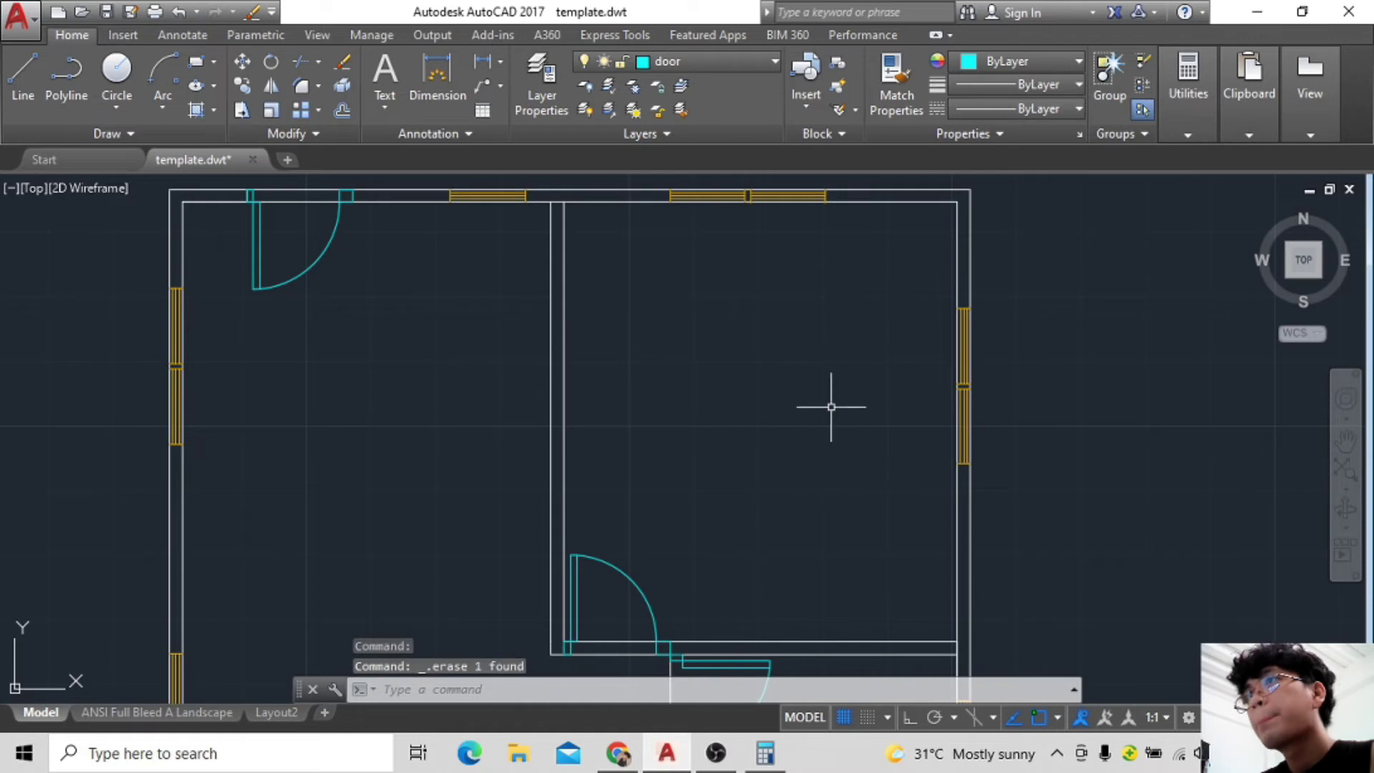
pyautogui.scroll(3, 831, 406)
pyautogui.scroll(3, 759, 444)
pyautogui.click(437, 79)
pyautogui.click(599, 337)
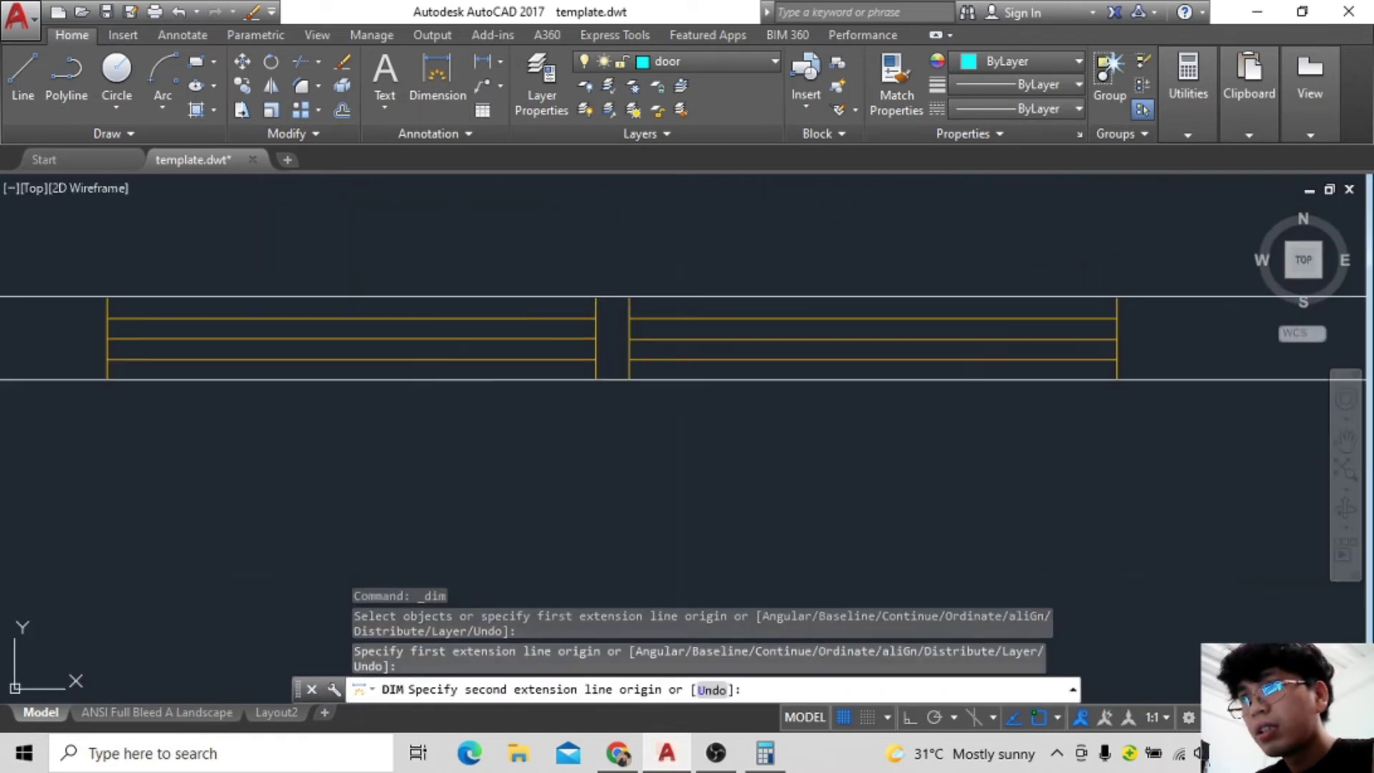
pyautogui.click(630, 315)
pyautogui.scroll(-5, 645, 322)
pyautogui.scroll(2, 644, 293)
pyautogui.scroll(-2, 594, 337)
pyautogui.scroll(1, 587, 322)
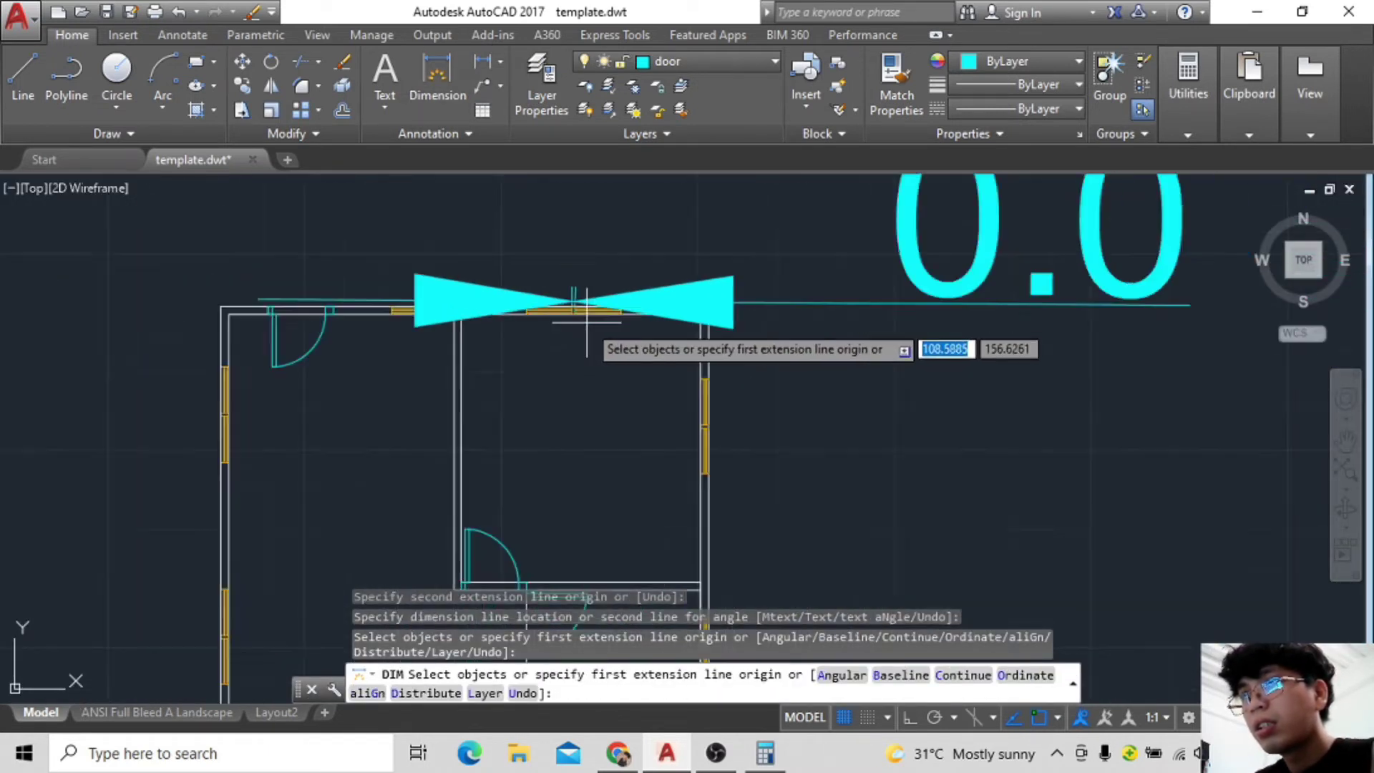
pyautogui.scroll(2, 587, 322)
pyautogui.click(587, 322)
pyautogui.scroll(-5, 587, 322)
pyautogui.press('Escape')
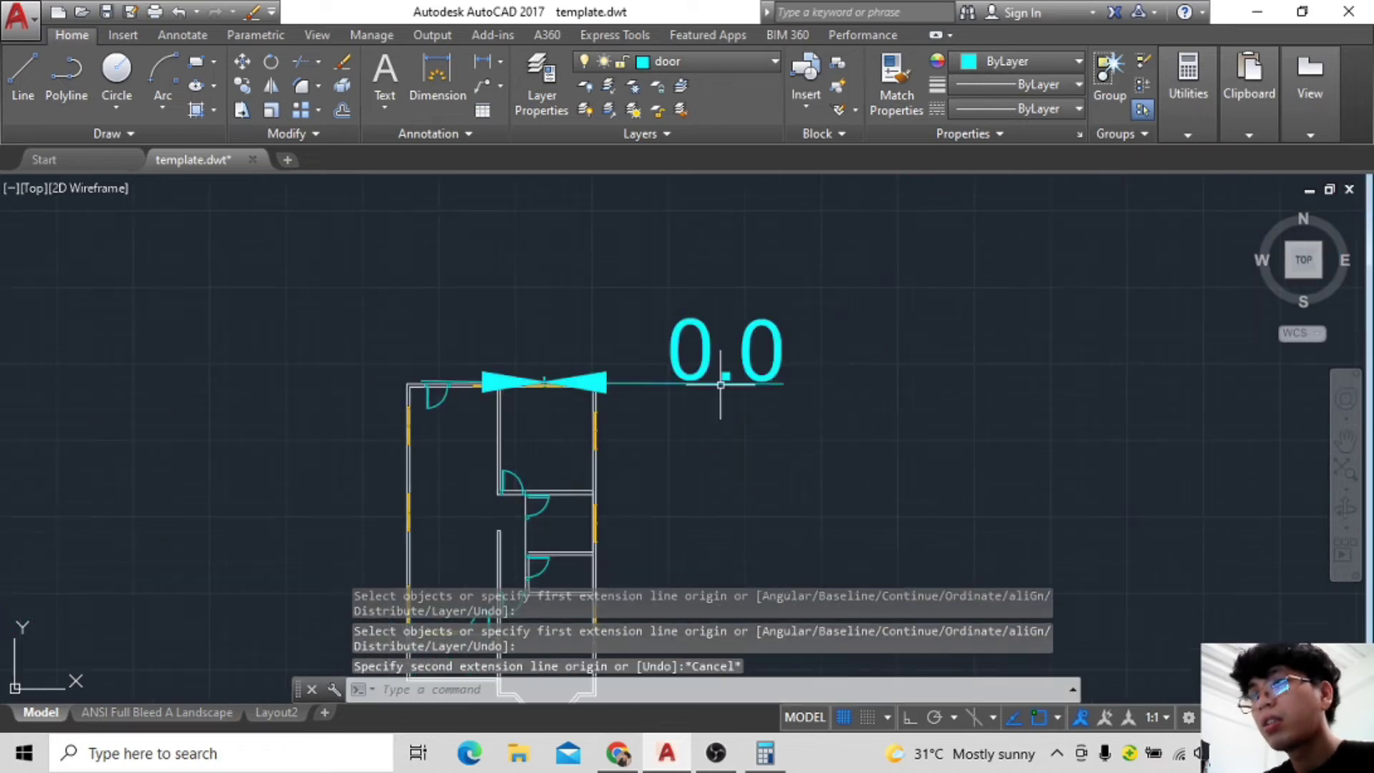
pyautogui.click(728, 358)
pyautogui.press('Delete')
pyautogui.scroll(4, 578, 443)
pyautogui.scroll(3, 577, 443)
pyautogui.scroll(3, 758, 350)
pyautogui.scroll(2, 501, 454)
pyautogui.click(23, 79)
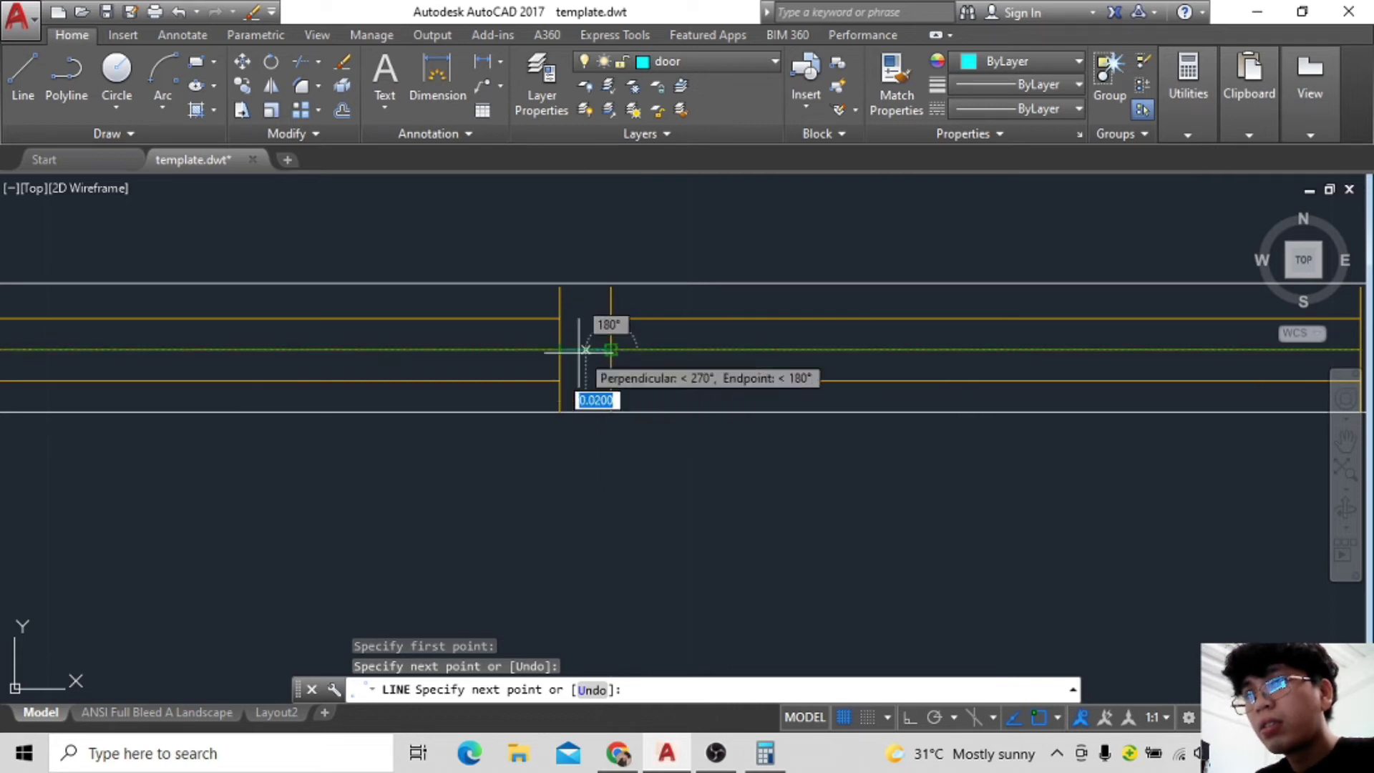
# Draw a helper line across the window gap at the top wall corner.
pyautogui.press('Escape')
pyautogui.click(586, 349)
pyautogui.click(23, 79)
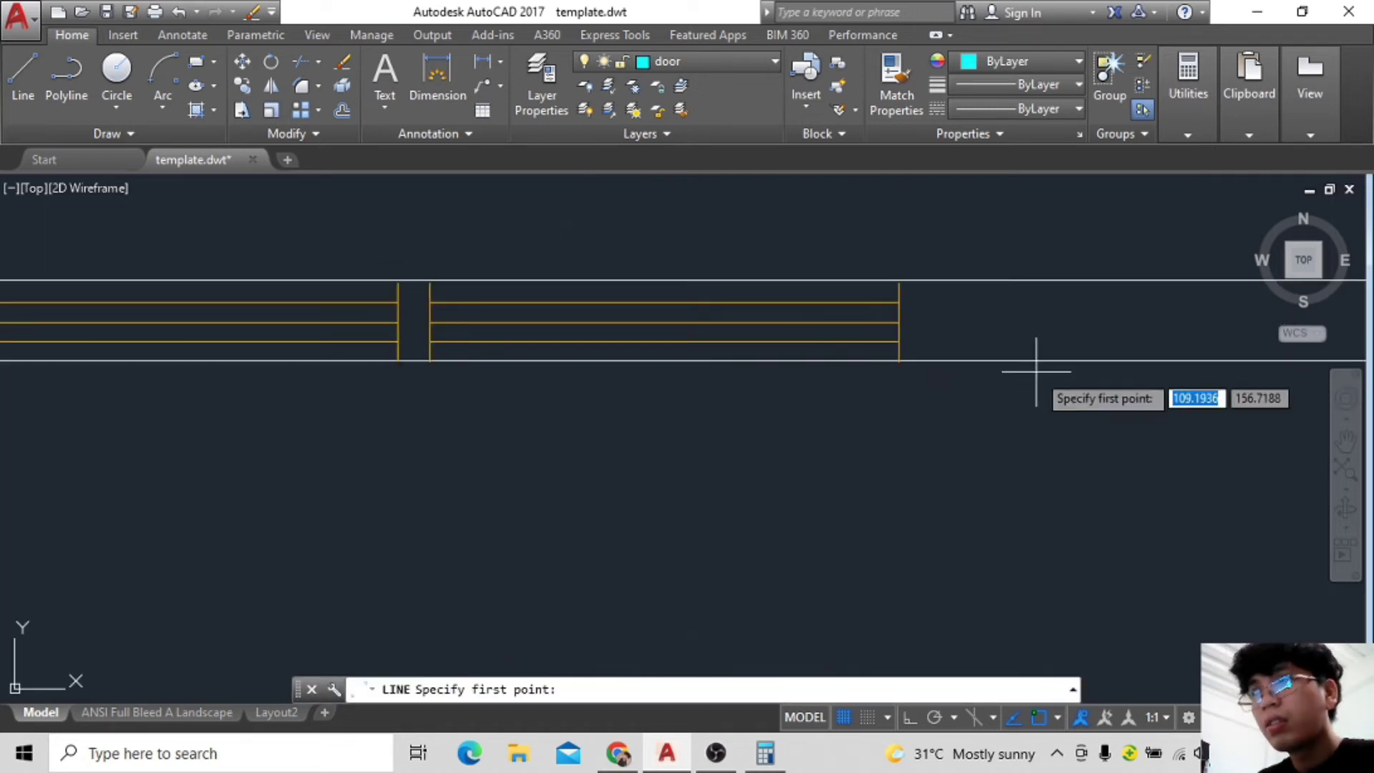
pyautogui.click(596, 358)
pyautogui.press('Escape')
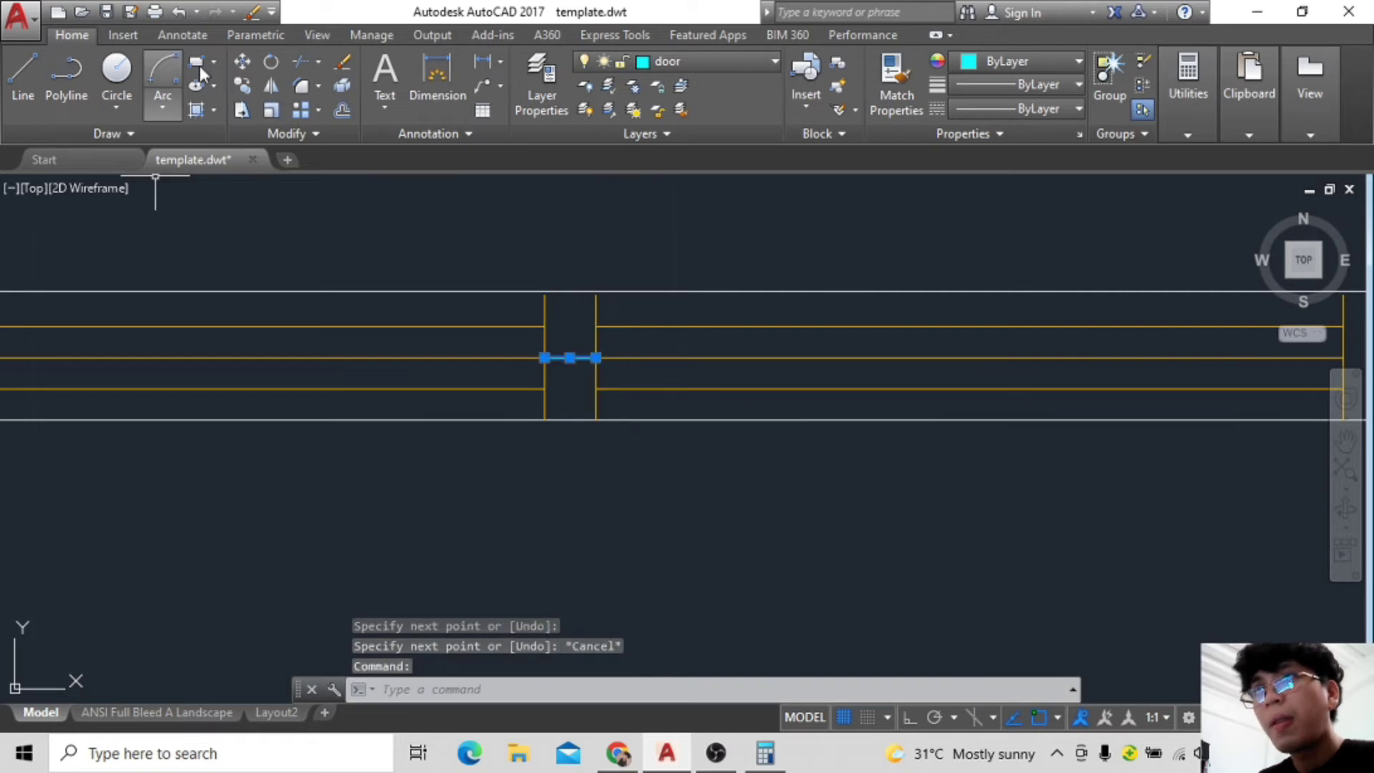
pyautogui.click(242, 61)
pyautogui.click(545, 358)
pyautogui.moveTo(1361, 332); pyautogui.dragTo(847, 229, button='middle')
pyautogui.scroll(-3, 930, 283)
# Try shifting the selected window to the right, then undo the move.
pyautogui.click(373, 365)
pyautogui.click(683, 297)
pyautogui.click(242, 61)
pyautogui.click(705, 435)
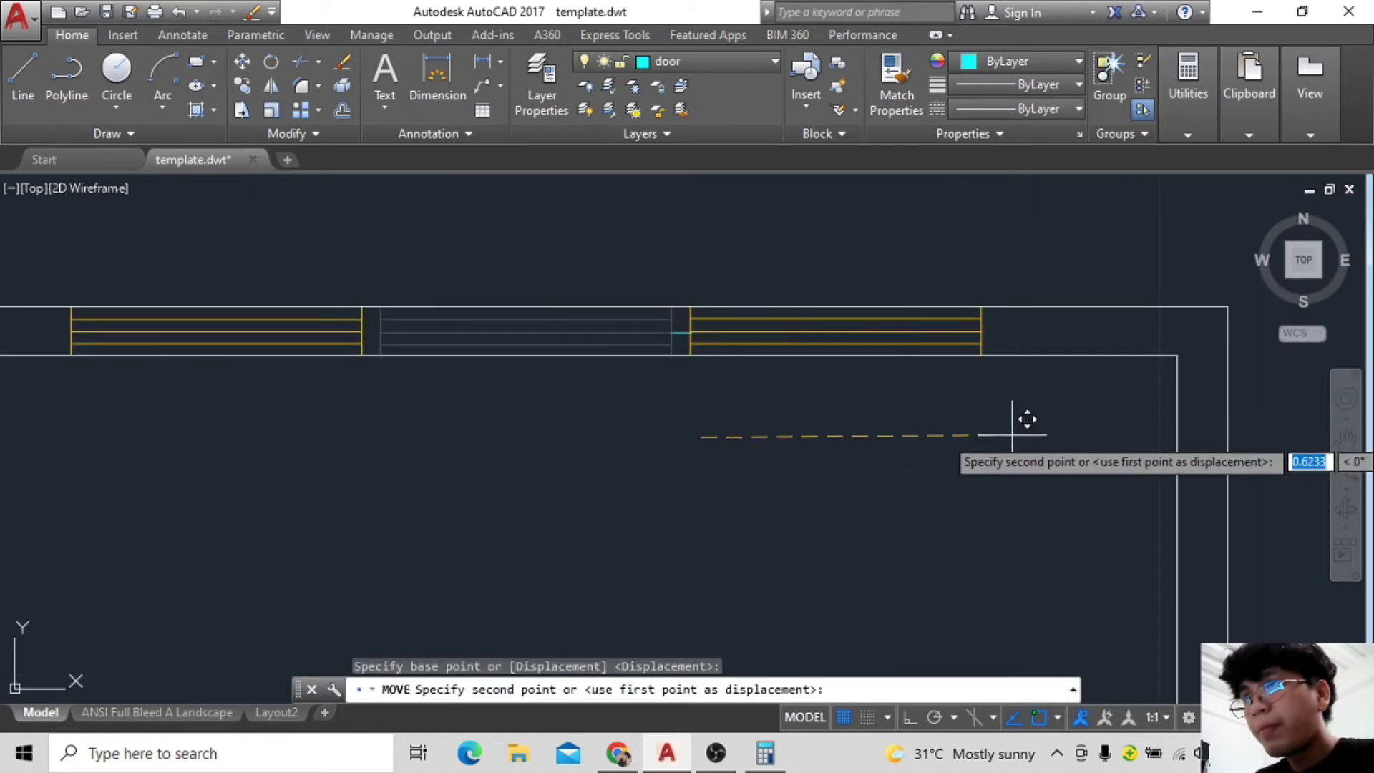
pyautogui.click(874, 430)
pyautogui.hotkey('ctrl', 'z')
# Copy the middle top-wall window to the right.
pyautogui.click(242, 85)
pyautogui.click(941, 512)
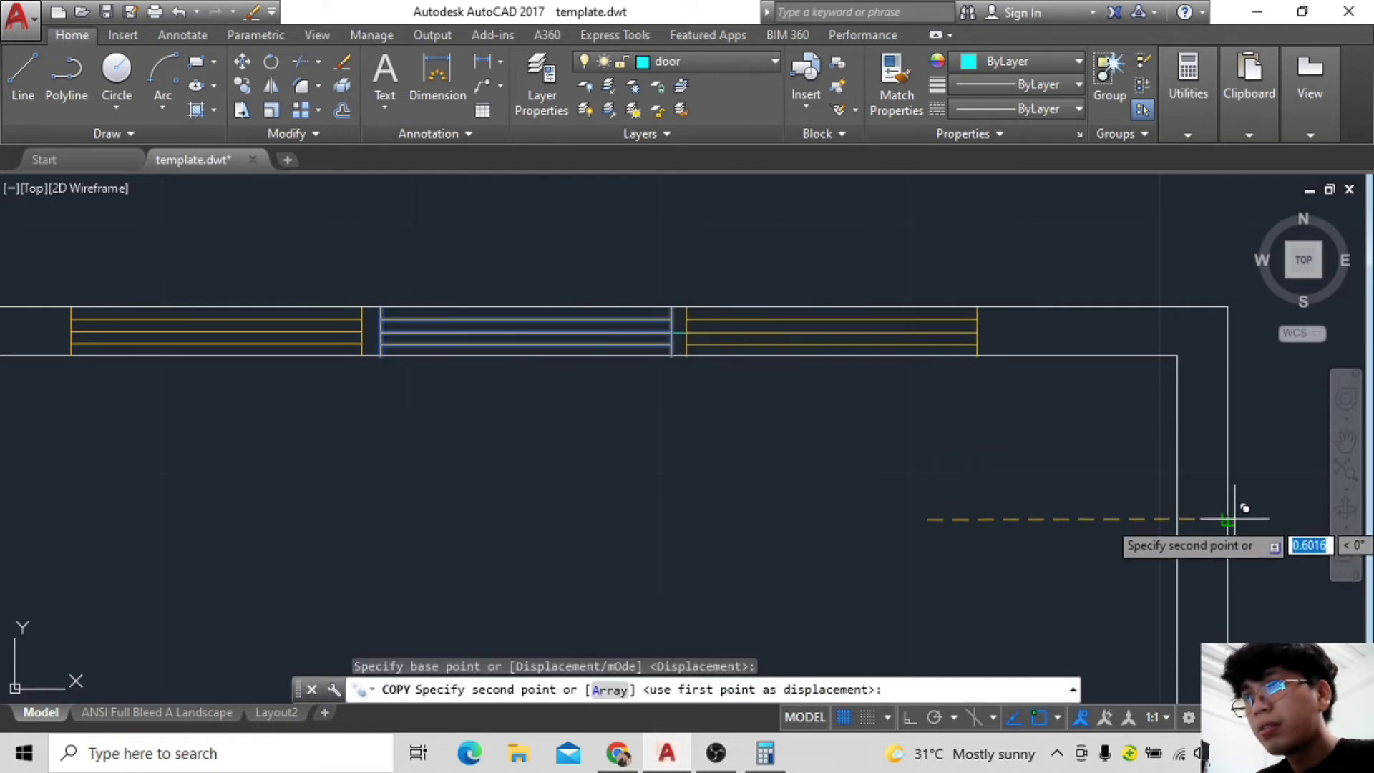
pyautogui.click(1243, 513)
pyautogui.press('Escape')
pyautogui.scroll(2, 1034, 660)
pyautogui.scroll(2, 735, 527)
pyautogui.moveTo(597, 435); pyautogui.dragTo(715, 429, button='middle')
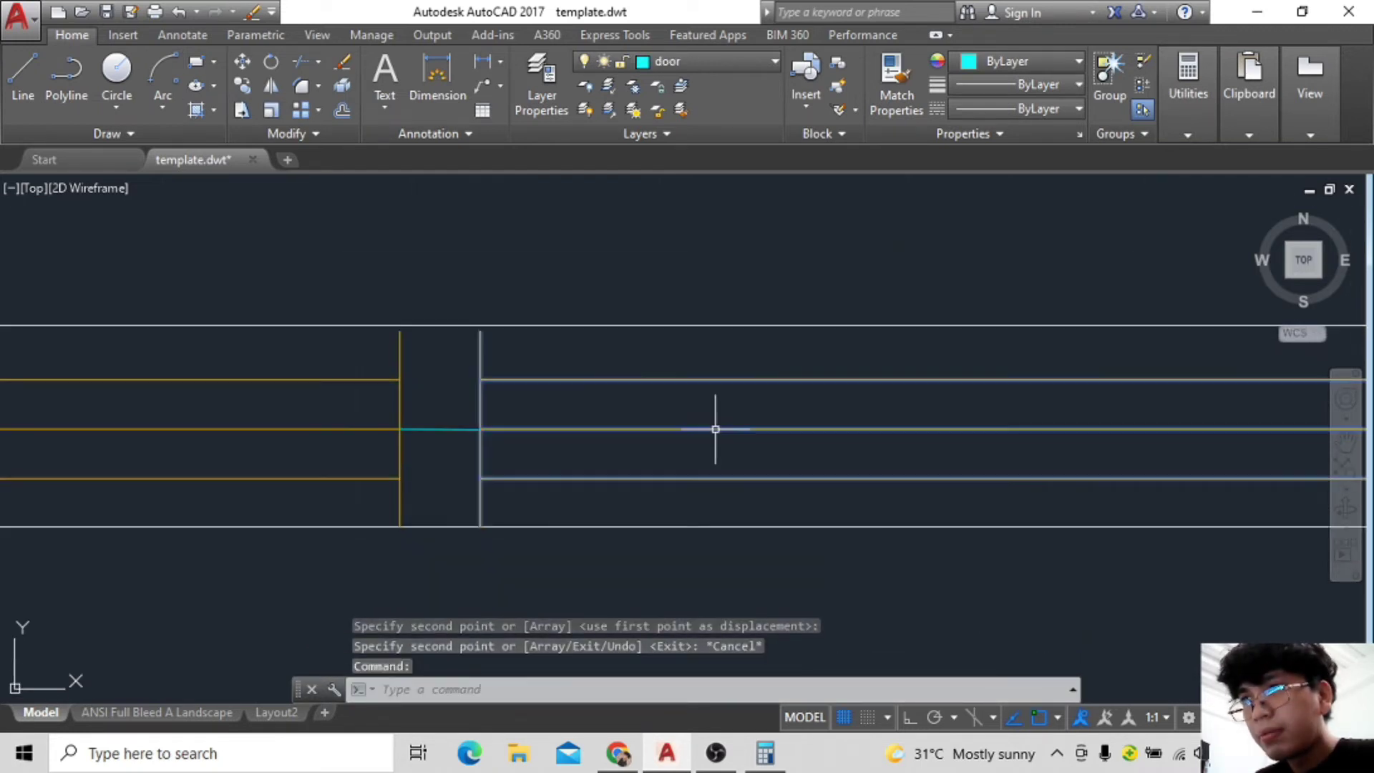
# Move the right-hand window copy into line with the other top-wall windows.
pyautogui.press('m')
pyautogui.press('Return')
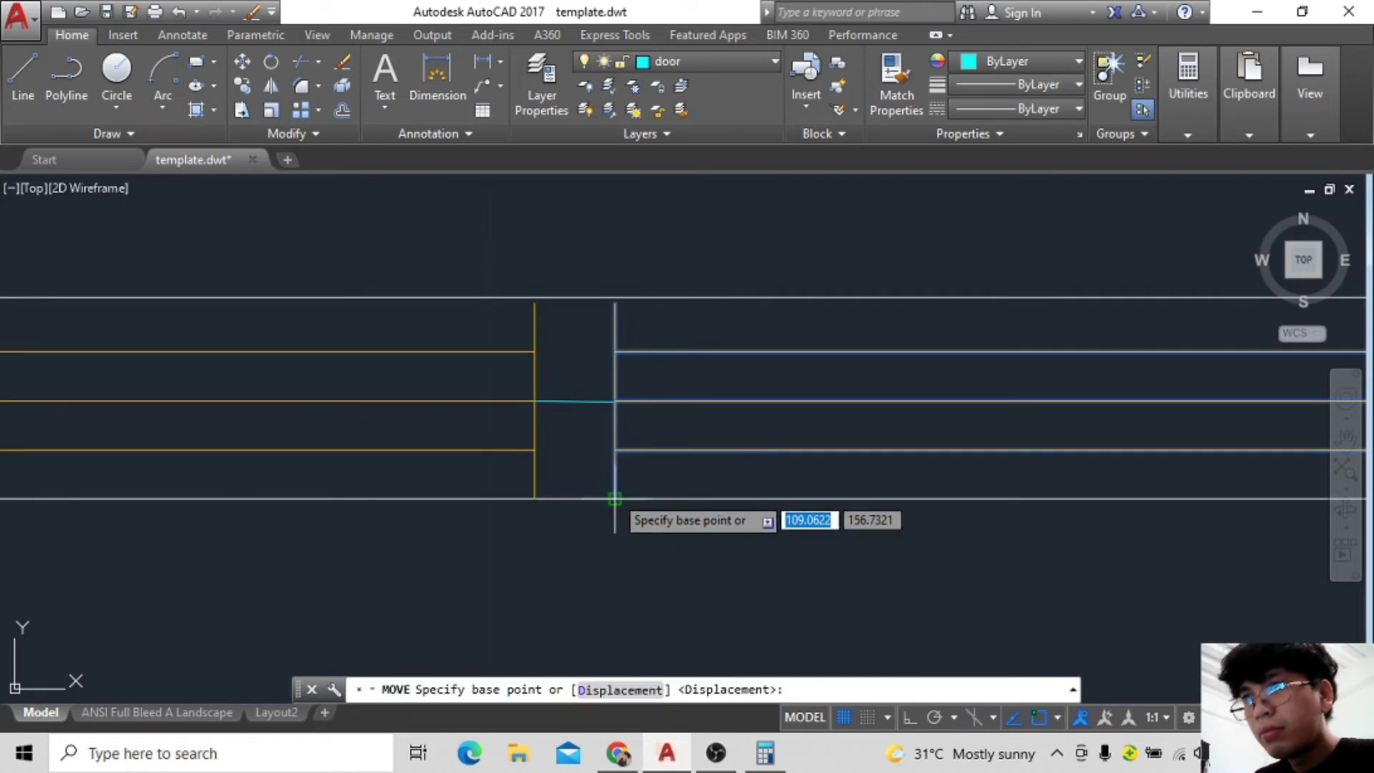
pyautogui.click(620, 498)
pyautogui.click(630, 401)
pyautogui.press('Escape')
pyautogui.click(617, 378)
pyautogui.click(241, 63)
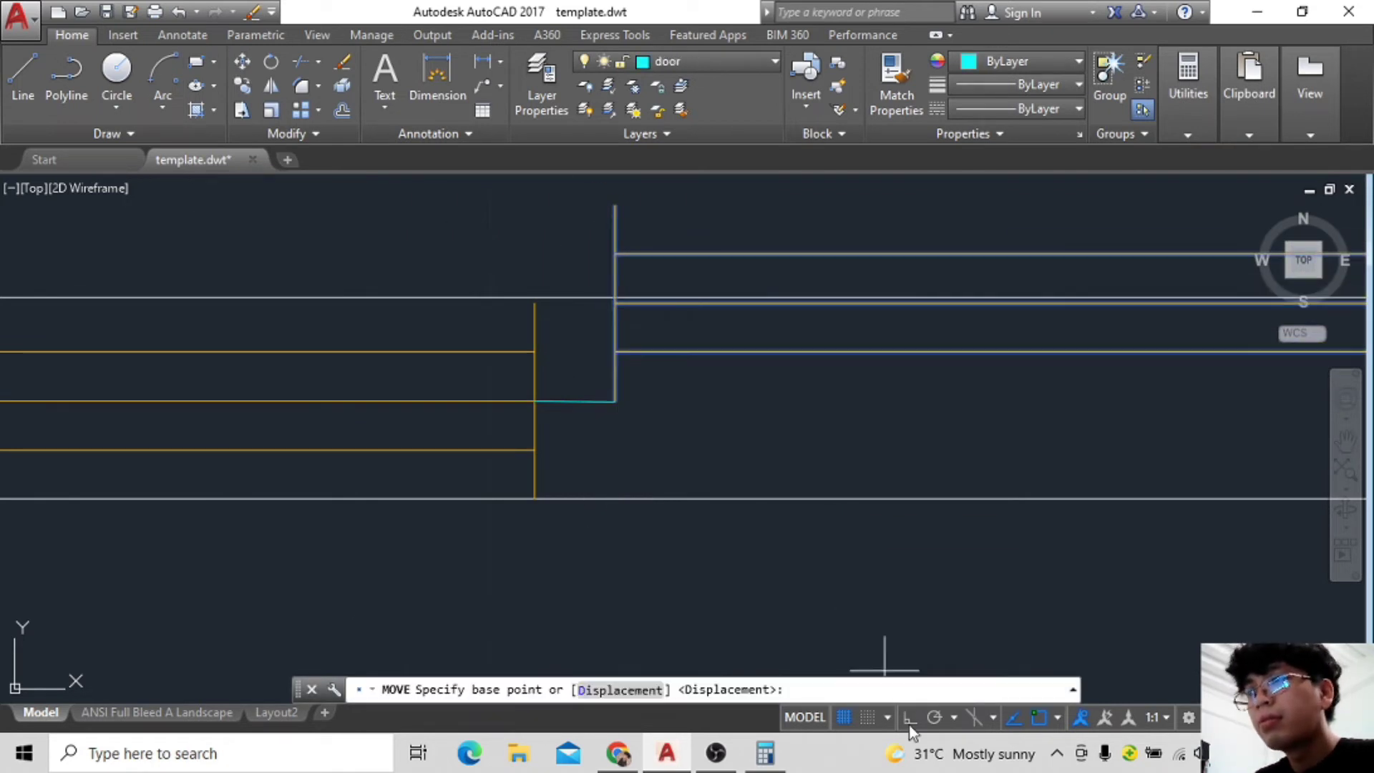
pyautogui.click(730, 518)
pyautogui.click(737, 615)
# Erase the leftover cyan helper line.
pyautogui.click(575, 401)
pyautogui.press('Delete')
pyautogui.scroll(-5, 702, 552)
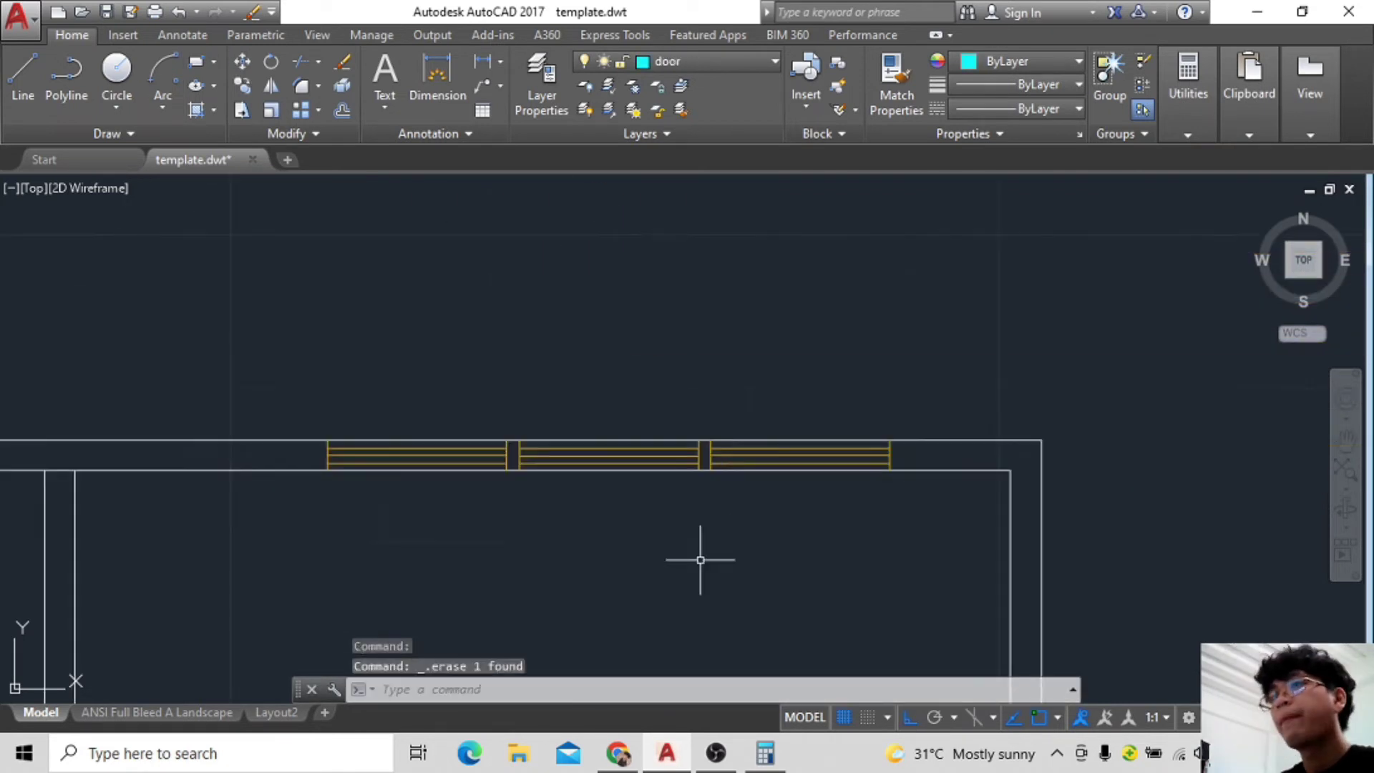
pyautogui.scroll(3, 848, 280)
pyautogui.scroll(-3, 848, 280)
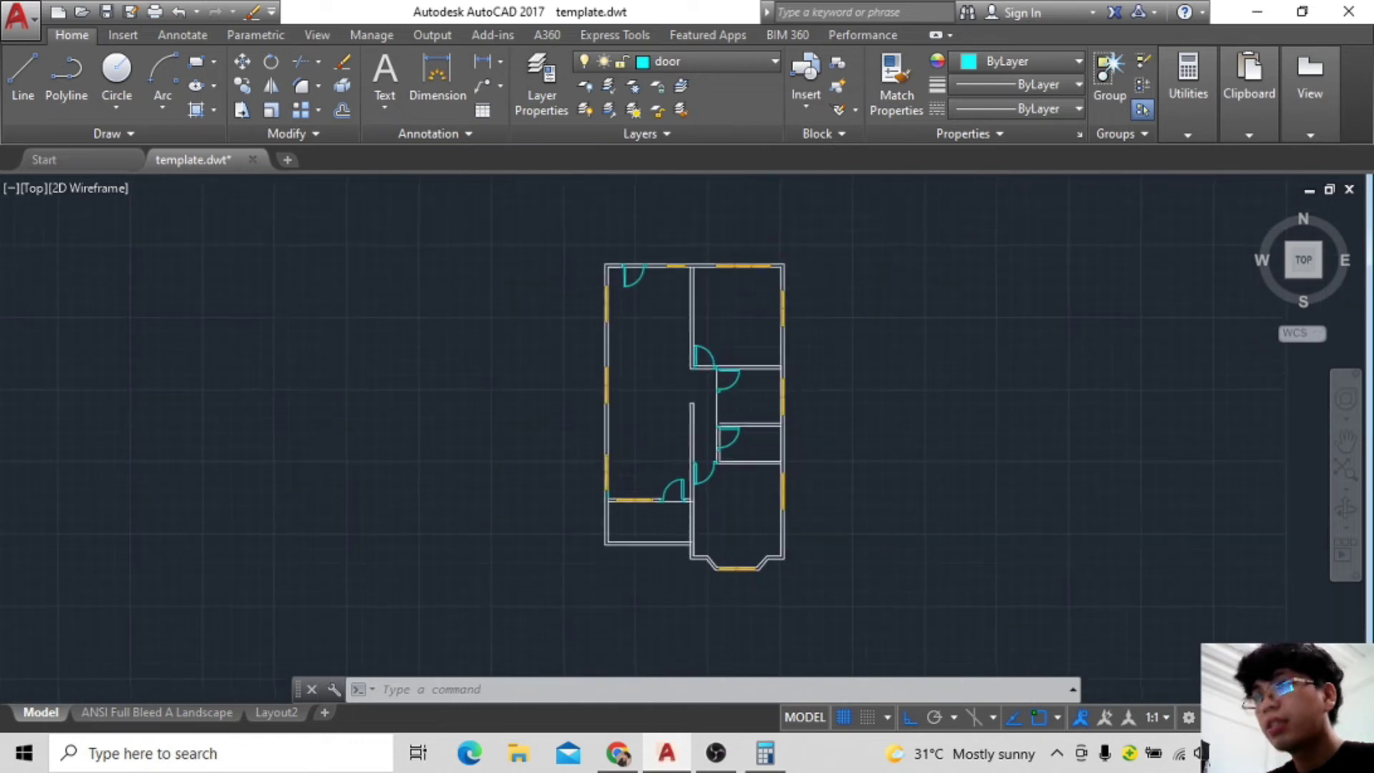
pyautogui.scroll(3, 736, 332)
pyautogui.scroll(3, 702, 359)
pyautogui.scroll(2, 701, 352)
pyautogui.scroll(-2, 687, 376)
pyautogui.scroll(-4, 701, 347)
pyautogui.scroll(4, 730, 308)
pyautogui.scroll(2, 705, 387)
pyautogui.scroll(-4, 676, 343)
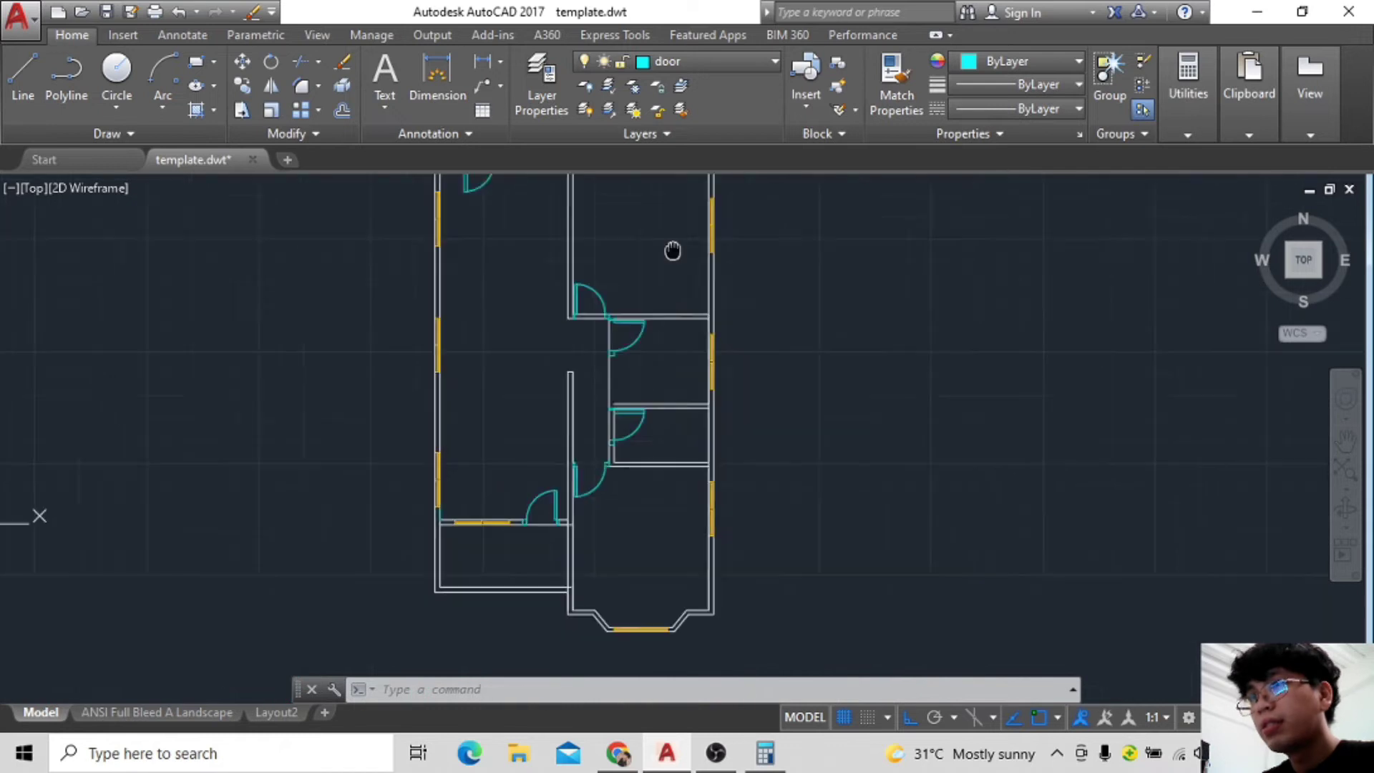
pyautogui.scroll(6, 794, 389)
pyautogui.scroll(-2, 766, 371)
pyautogui.scroll(-5, 792, 413)
pyautogui.scroll(3, 793, 413)
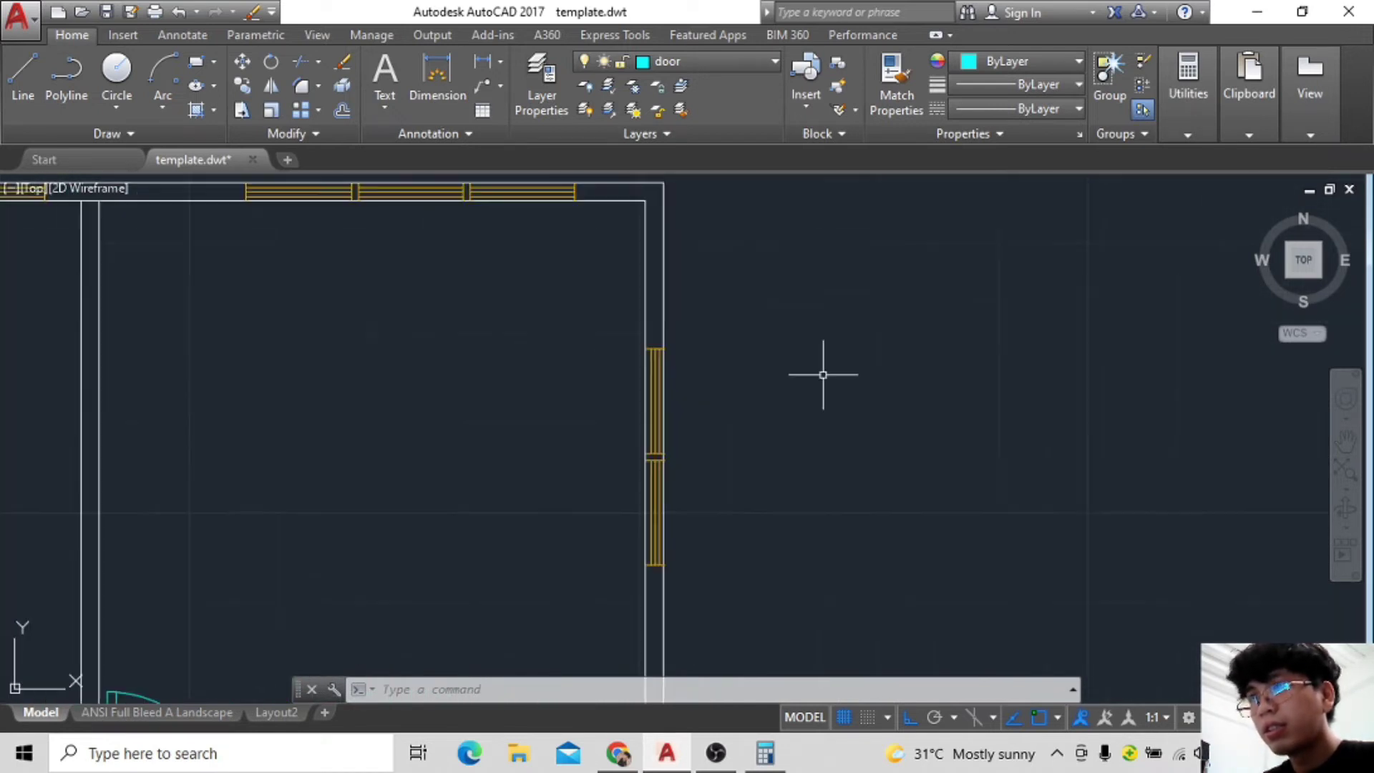
pyautogui.scroll(3, 822, 375)
# Try a line from the right-wall corner, then cancel it.
pyautogui.click(23, 71)
pyautogui.click(644, 215)
pyautogui.scroll(3, 734, 286)
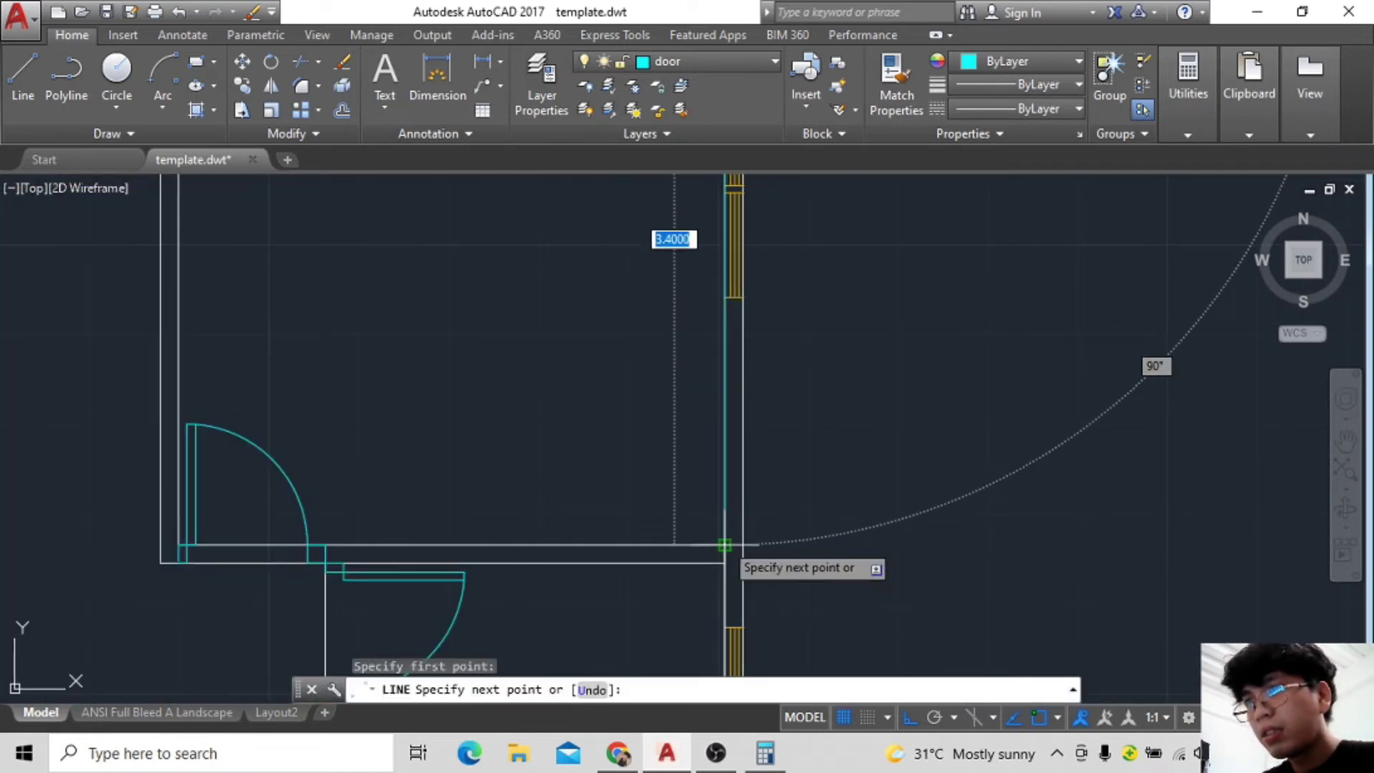
pyautogui.click(724, 545)
pyautogui.press('Escape')
pyautogui.scroll(-3, 823, 437)
pyautogui.scroll(4, 787, 415)
pyautogui.press('space')
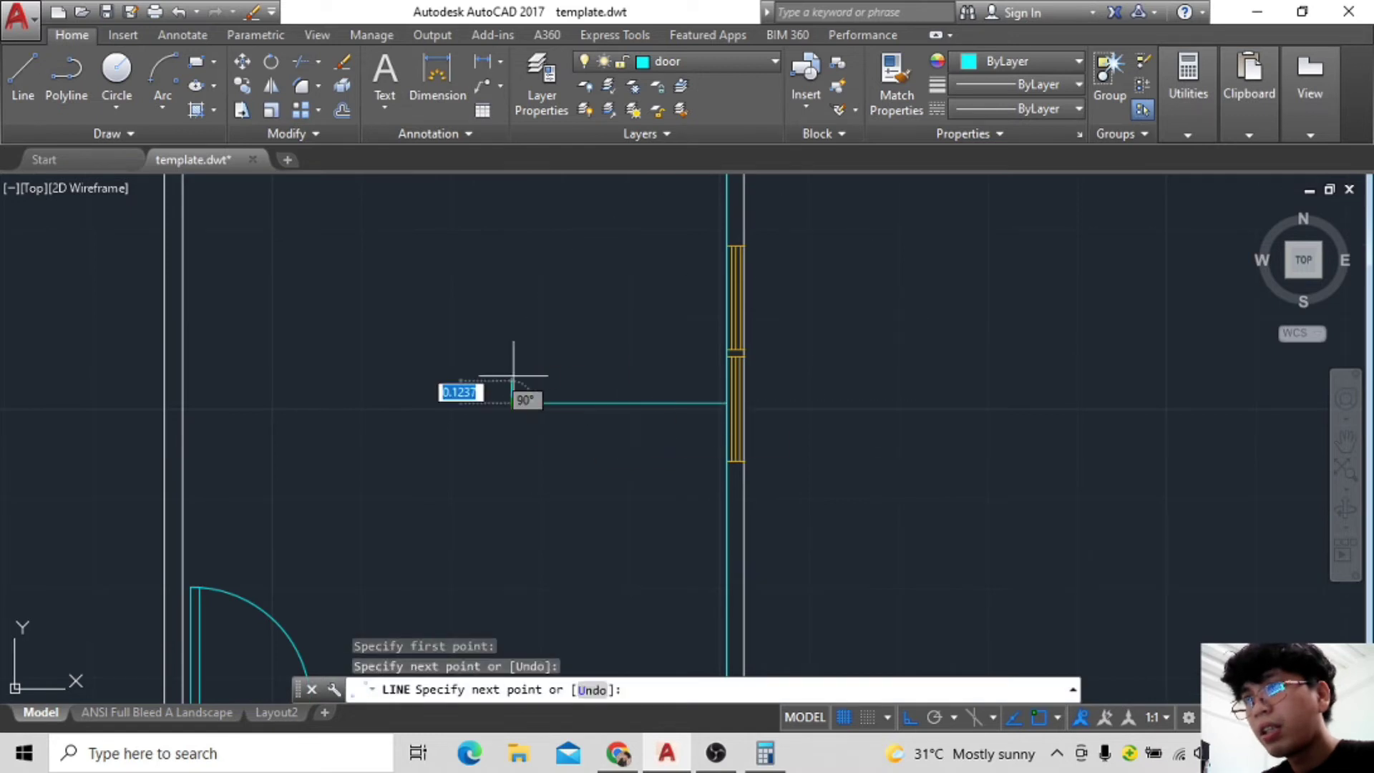
pyautogui.press('Escape')
pyautogui.scroll(-5, 693, 482)
pyautogui.scroll(4, 693, 429)
pyautogui.scroll(2, 644, 415)
pyautogui.scroll(2, 666, 393)
pyautogui.scroll(2, 701, 322)
# Move the door onto the wall.
pyautogui.click(243, 68)
pyautogui.click(584, 576)
pyautogui.scroll(-3, 676, 458)
pyautogui.click(657, 471)
pyautogui.scroll(2, 644, 429)
pyautogui.scroll(2, 635, 361)
# Draw a 0.2 horizontal segment from the helper line's end.
pyautogui.click(23, 72)
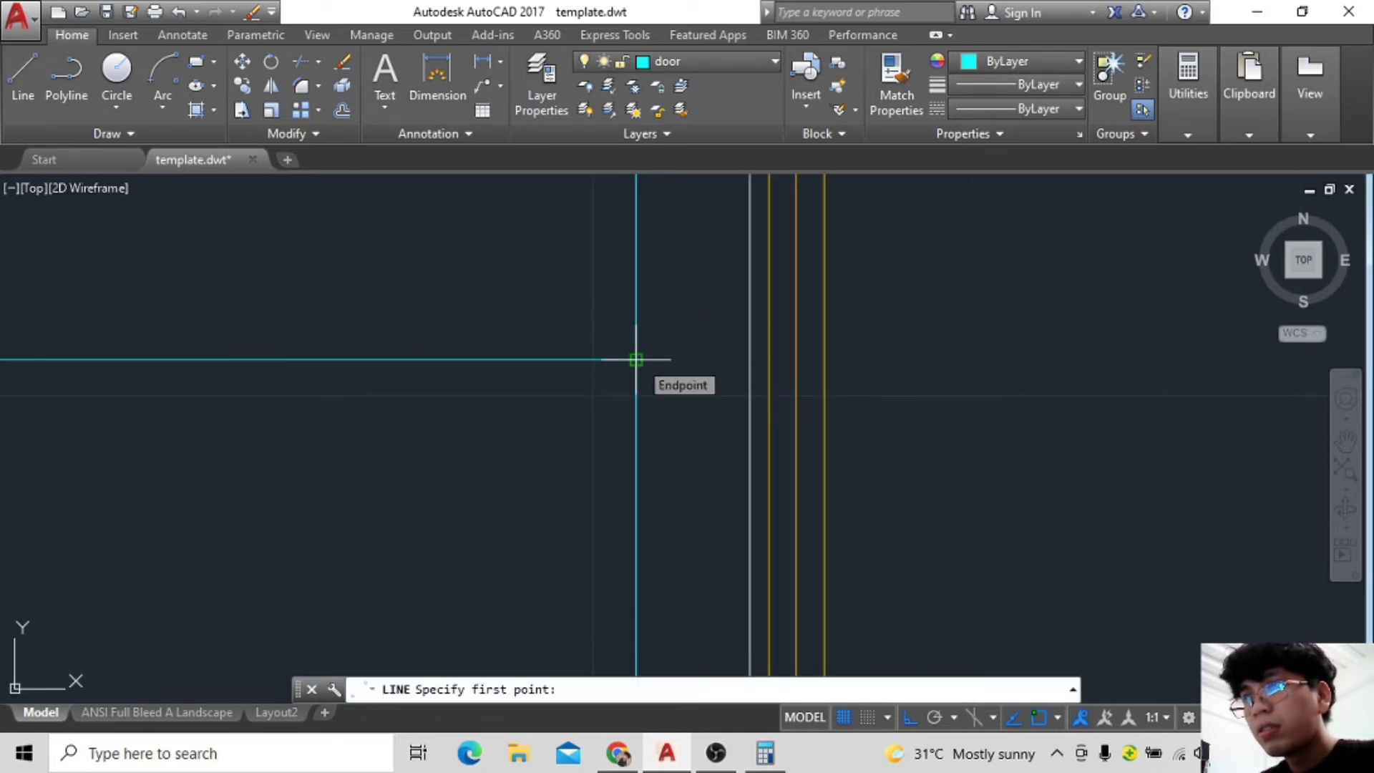
pyautogui.write('0.2')
pyautogui.press('Return')
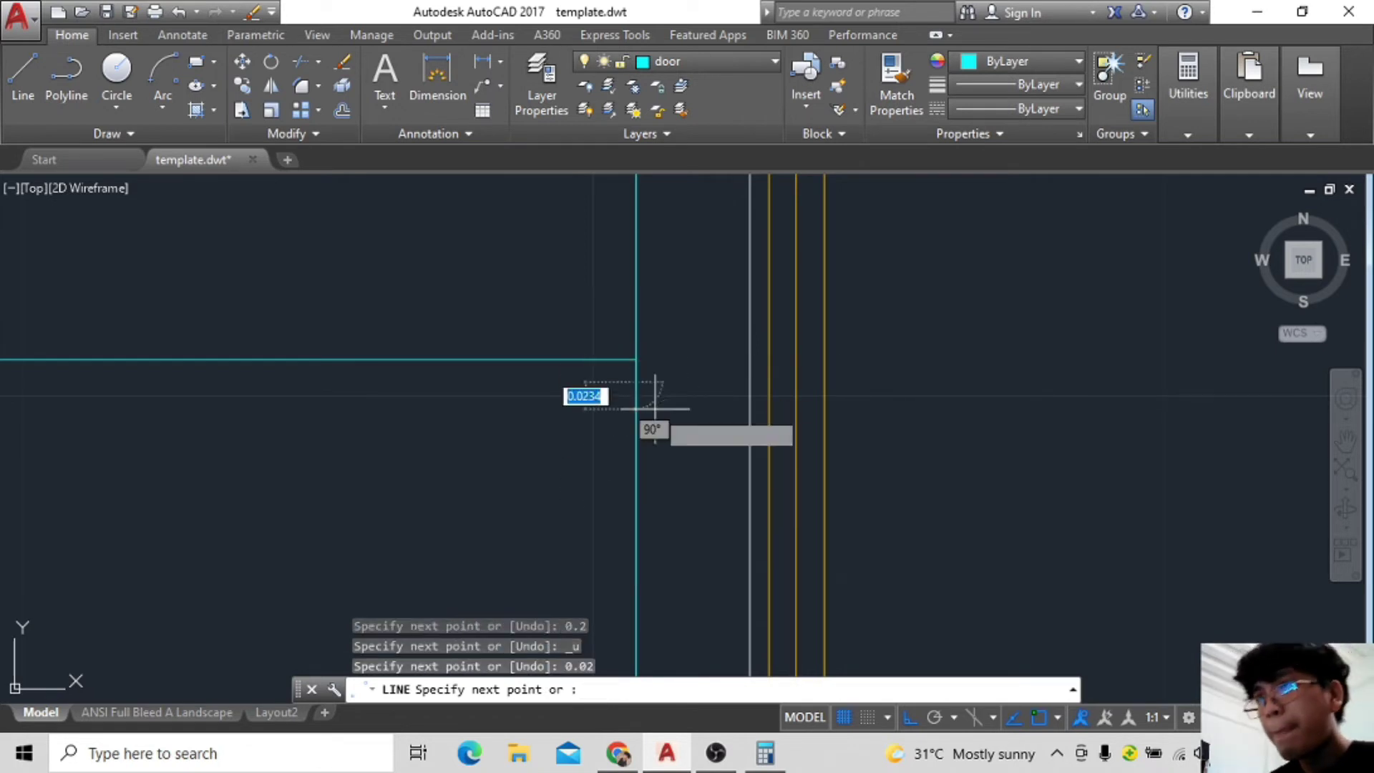
pyautogui.click(700, 411)
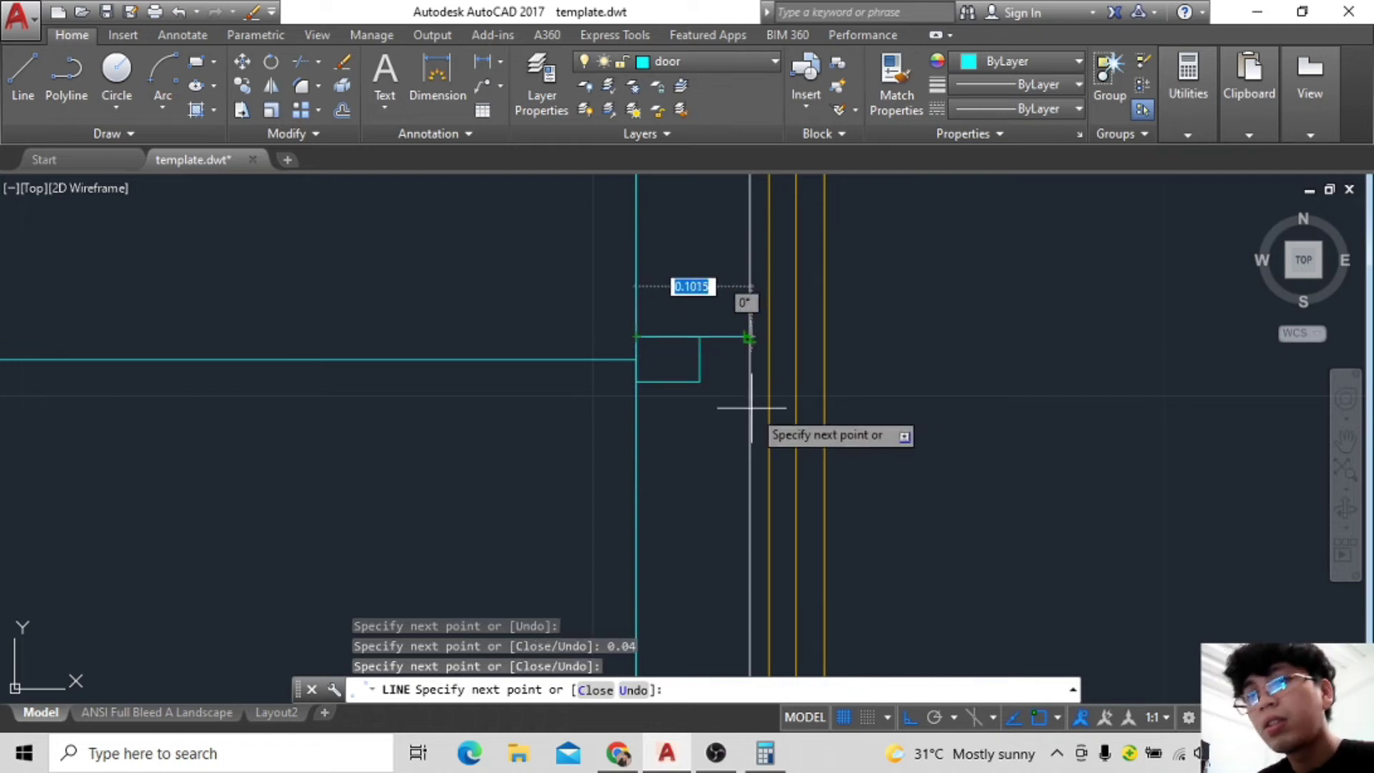
pyautogui.press('Escape')
pyautogui.scroll(-2, 750, 408)
# Move the right-wall window to the rectangle's corner.
pyautogui.moveTo(829, 255); pyautogui.dragTo(829, 338, button='middle')
pyautogui.click(242, 61)
pyautogui.click(751, 282)
pyautogui.scroll(3, 679, 498)
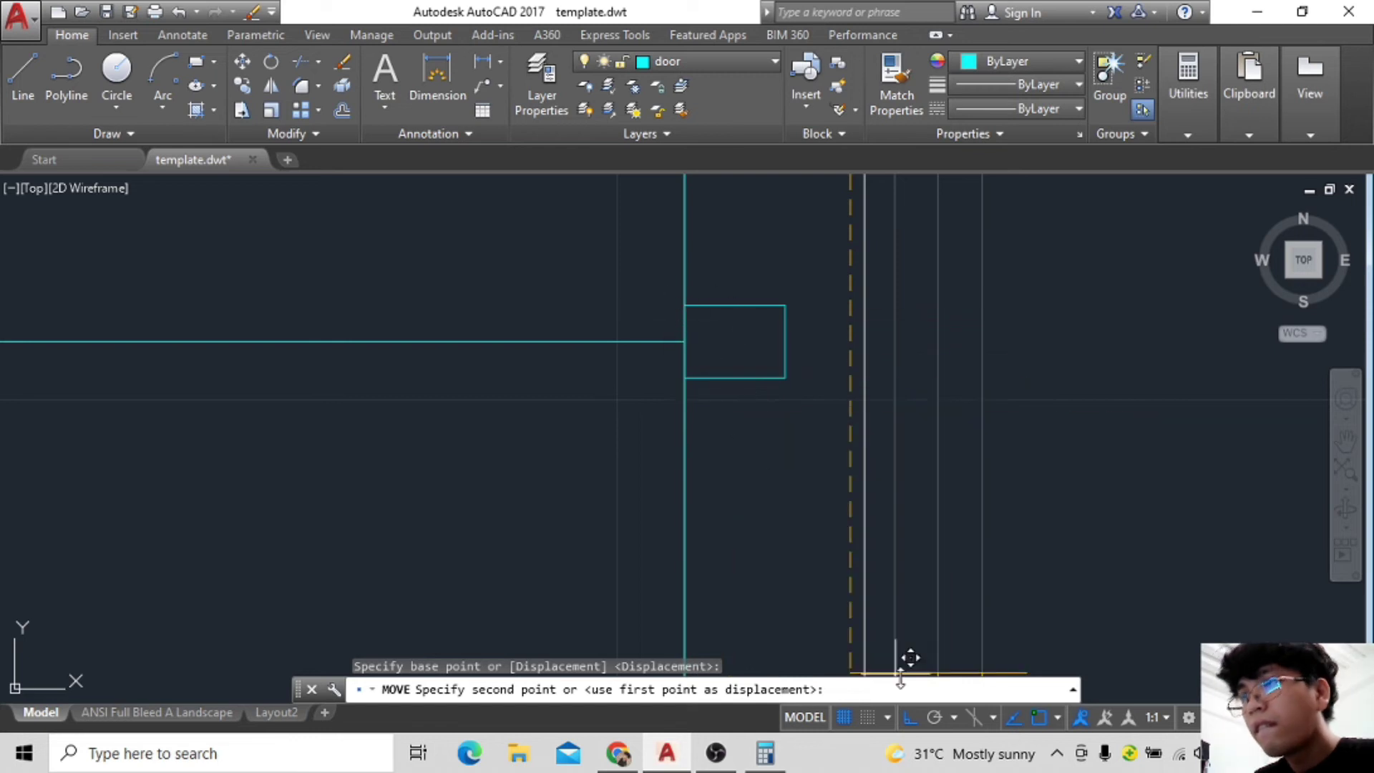
pyautogui.click(683, 379)
pyautogui.scroll(-3, 728, 638)
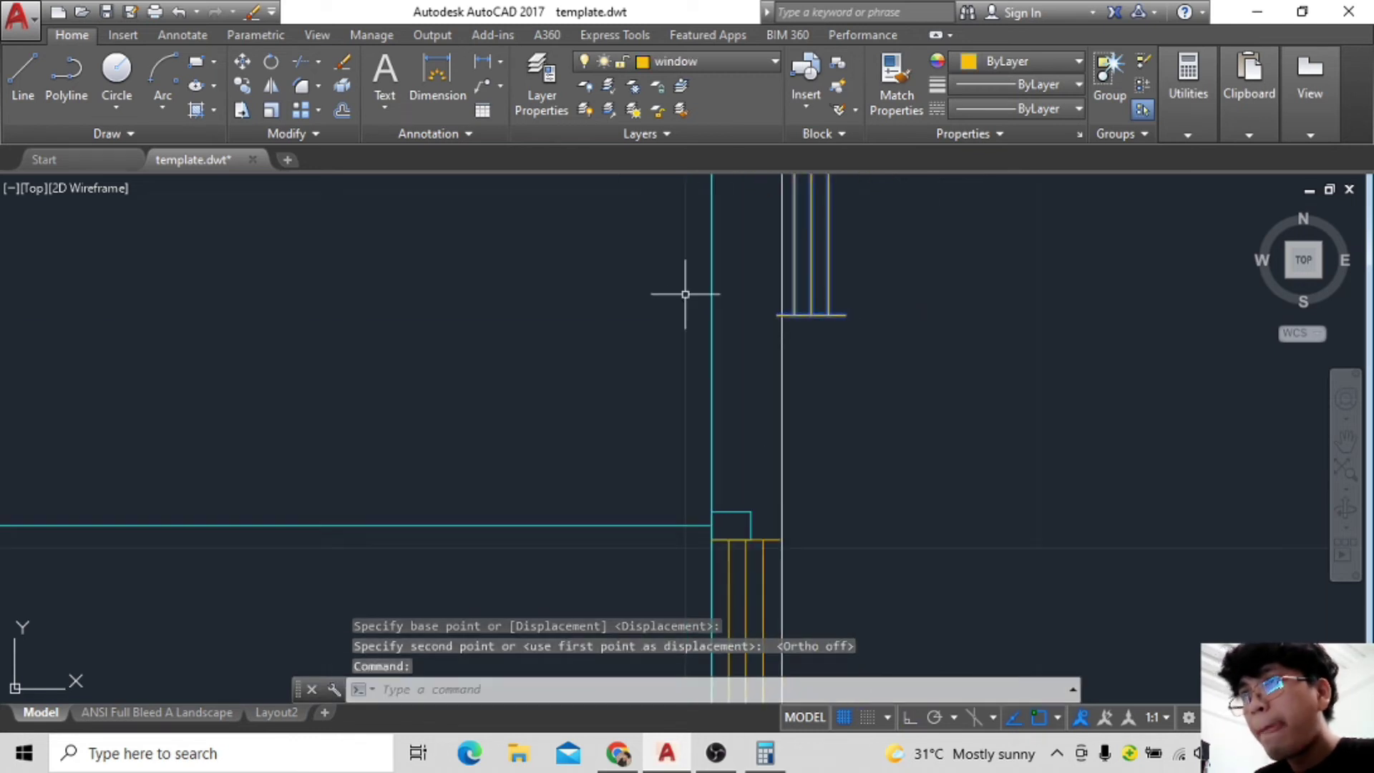
# Move the door into the wall opening.
pyautogui.click(242, 61)
pyautogui.click(781, 314)
pyautogui.click(714, 513)
pyautogui.scroll(3, 921, 466)
pyautogui.scroll(2, 625, 397)
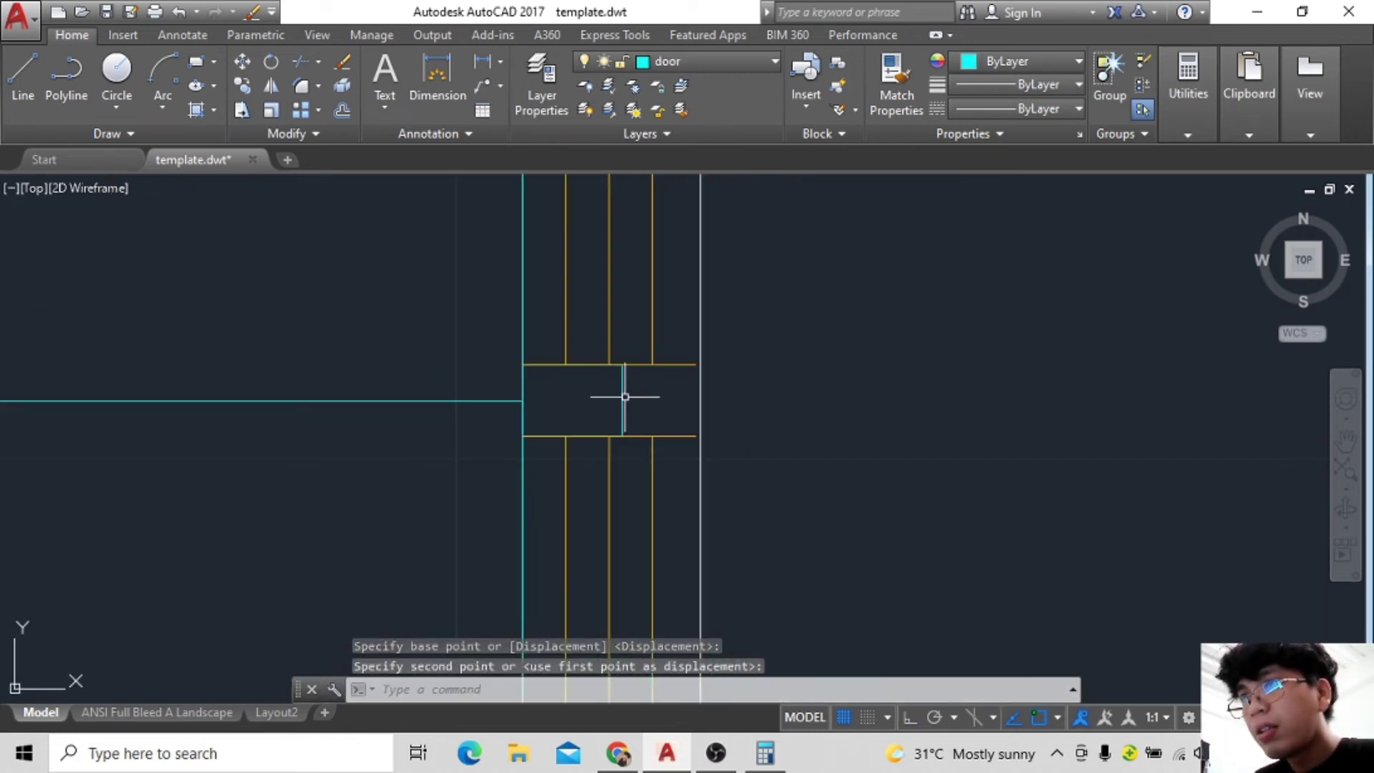
# Erase the stray cyan helper line beside the wall.
pyautogui.press('Delete')
pyautogui.moveTo(552, 384); pyautogui.dragTo(644, 383, button='middle')
pyautogui.click(644, 384)
pyautogui.press('Delete')
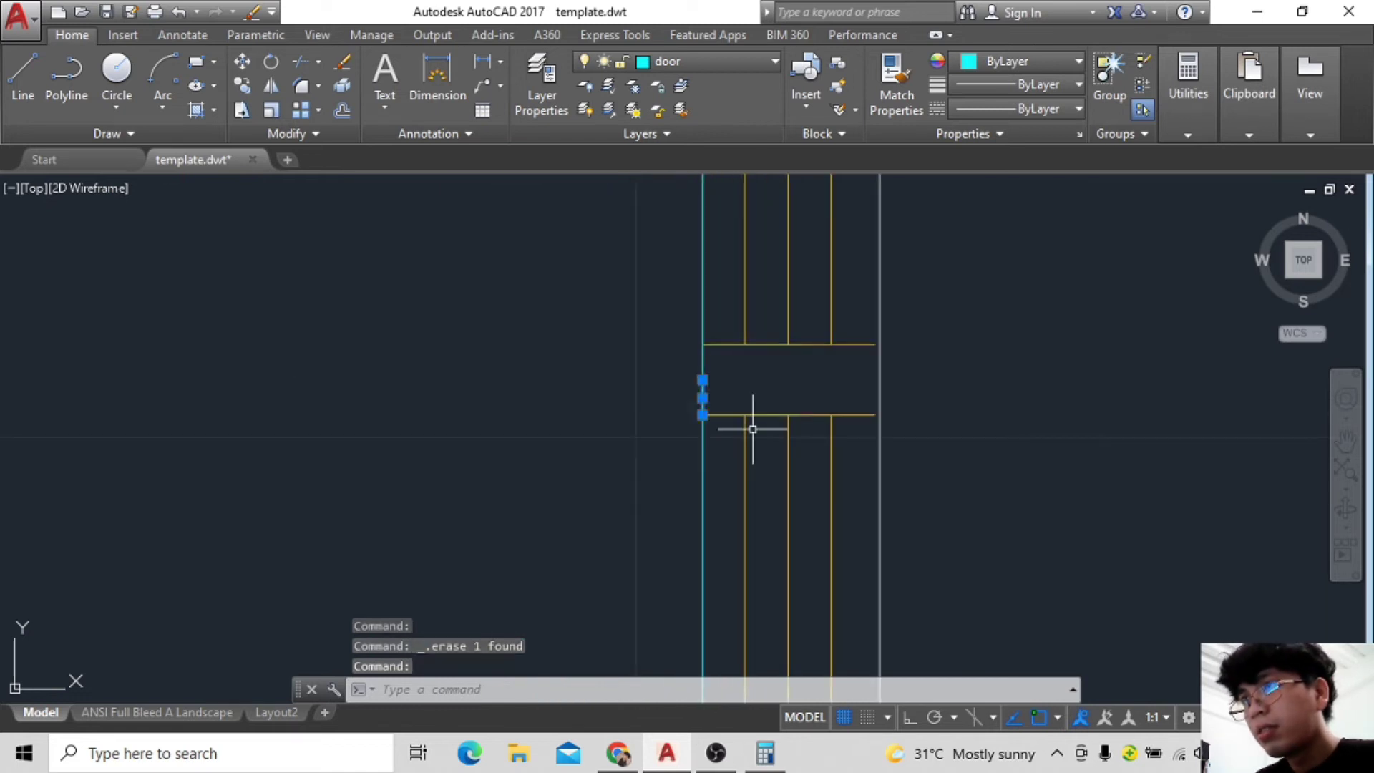
pyautogui.scroll(-3, 916, 330)
pyautogui.scroll(2, 766, 427)
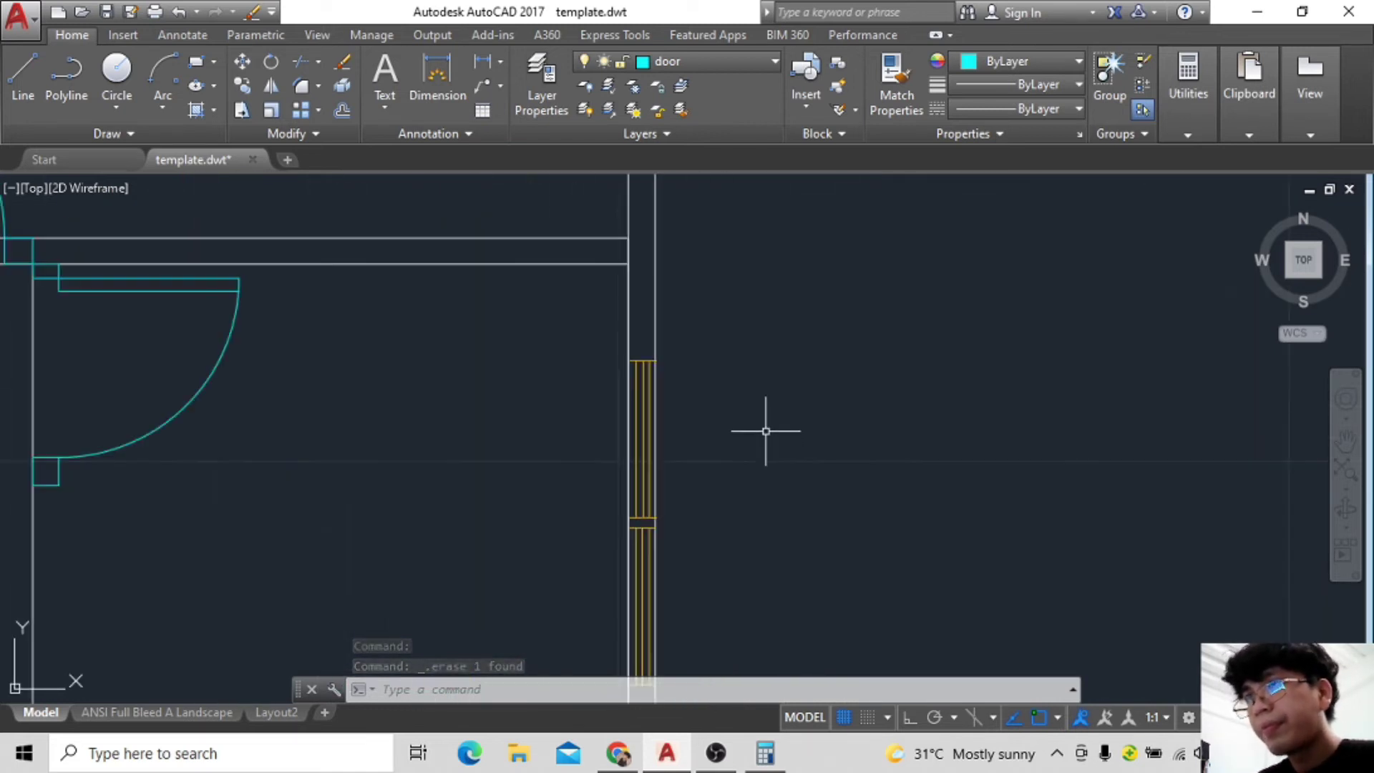
pyautogui.scroll(-3, 1040, 500)
pyautogui.scroll(-1, 999, 473)
pyautogui.scroll(5, 700, 323)
pyautogui.scroll(-3, 835, 343)
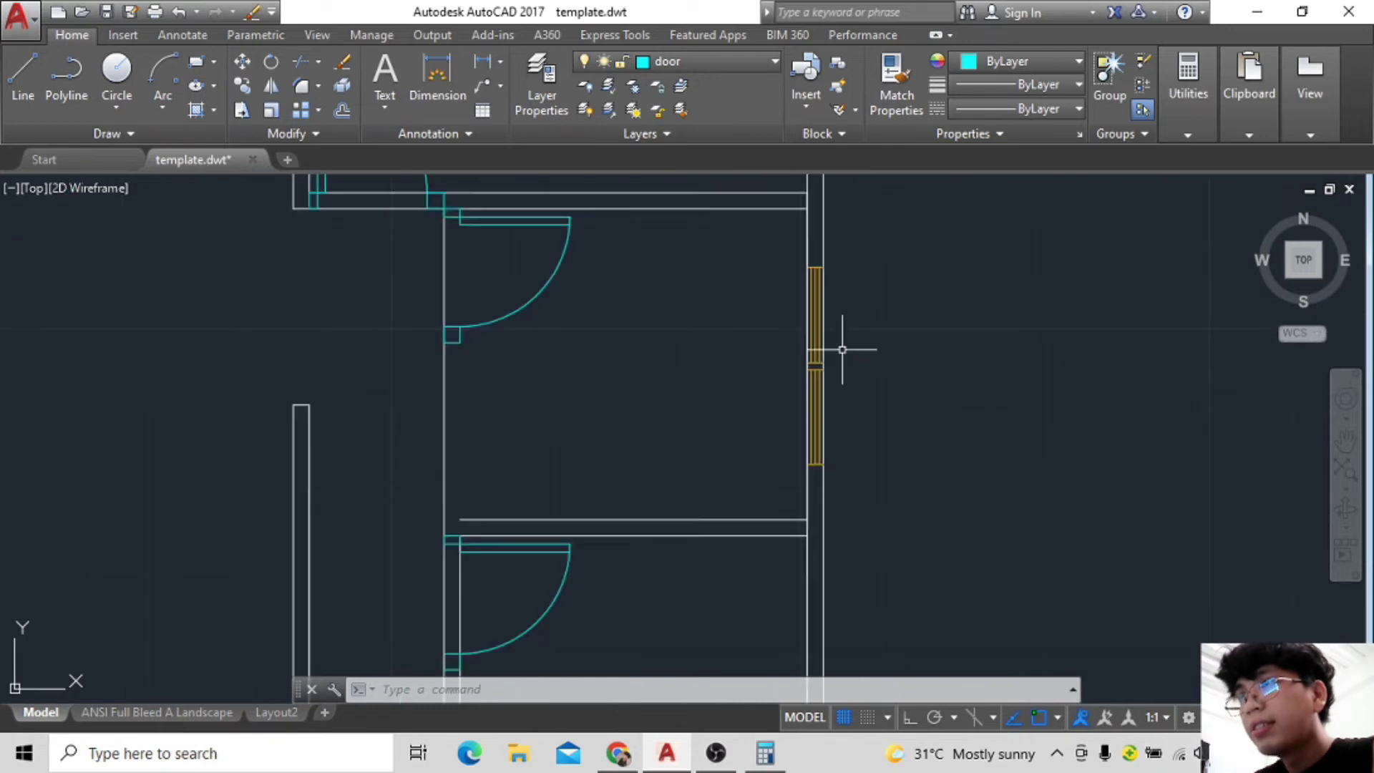
pyautogui.scroll(2, 699, 303)
# Start a new line at the wall corner with L.
pyautogui.press('l')
pyautogui.press('Return')
pyautogui.scroll(-2, 713, 286)
pyautogui.click(713, 246)
# Draw a short horizontal cyan line from the wall outward.
pyautogui.press('Escape')
pyautogui.scroll(4, 675, 339)
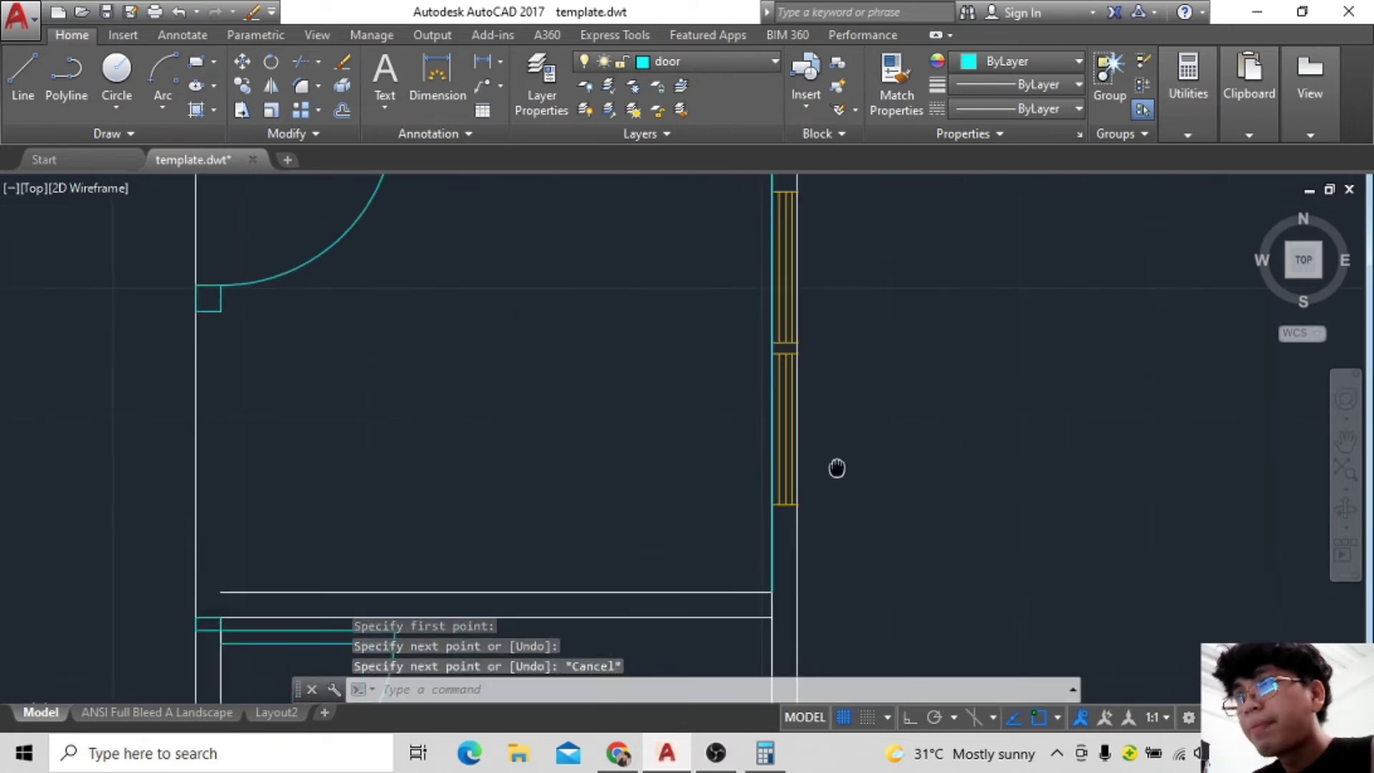
pyautogui.press('Return')
pyautogui.click(770, 334)
pyautogui.click(670, 335)
pyautogui.press('Escape')
pyautogui.scroll(-3, 848, 420)
pyautogui.scroll(4, 847, 421)
# Add a 0.02 segment at the wall line's end, enable Ortho, undo the extra 0.04 segment.
pyautogui.press('Return')
pyautogui.click(814, 522)
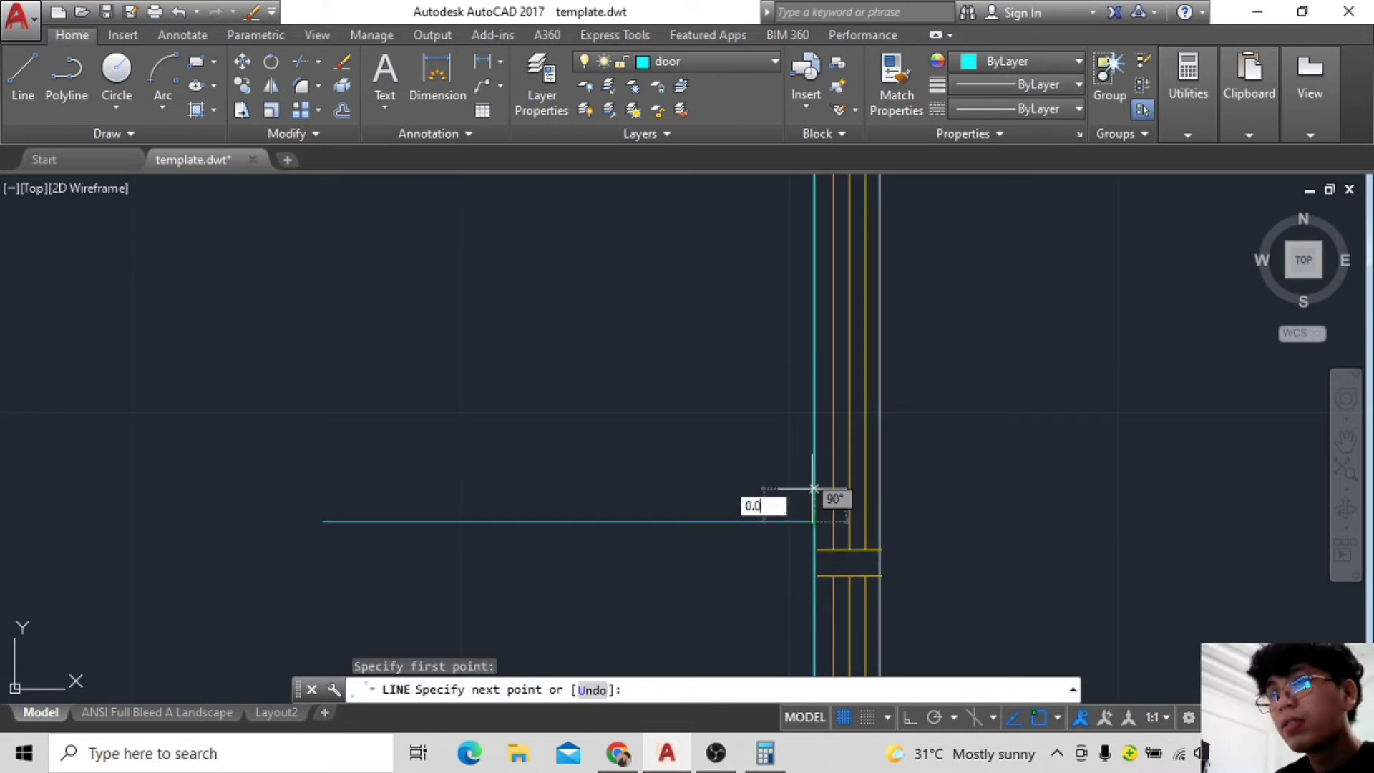
pyautogui.write('2')
pyautogui.press('Return')
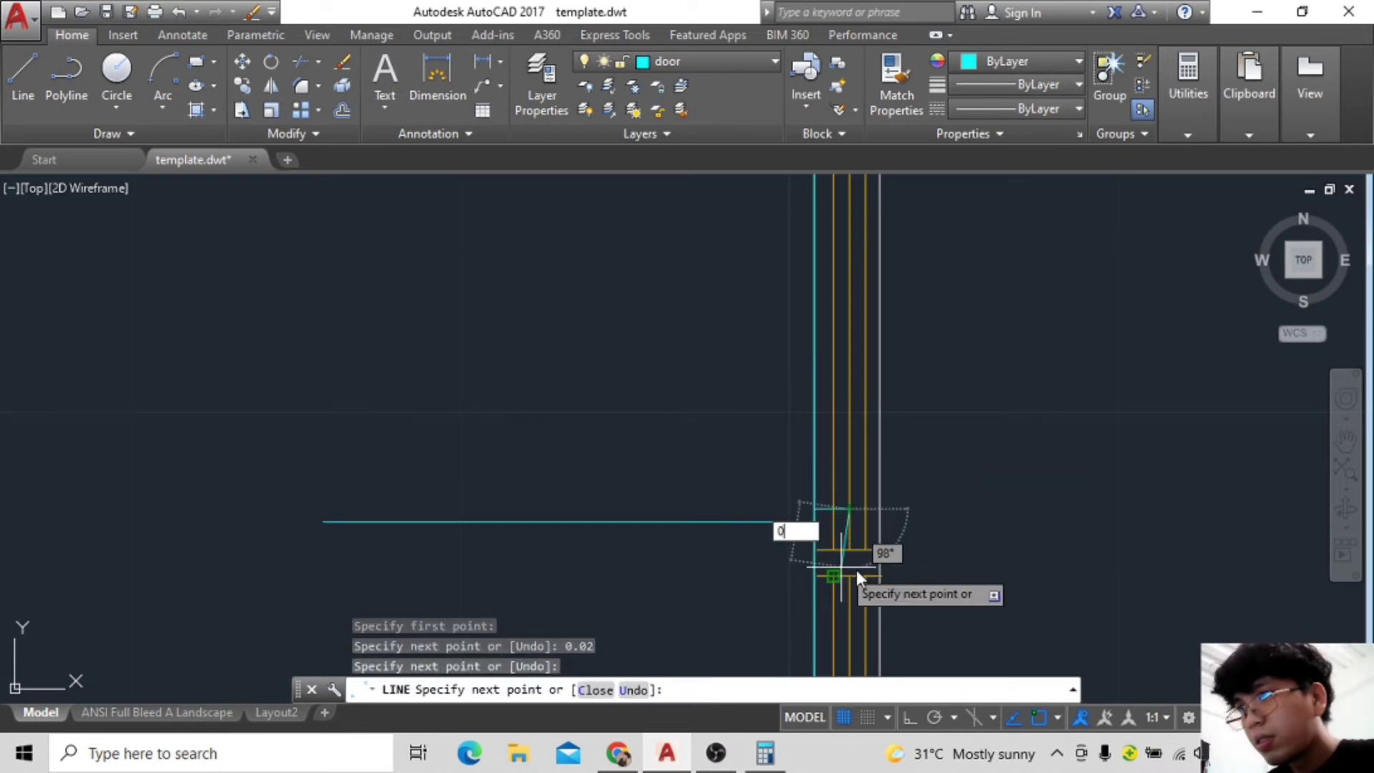
pyautogui.press('Escape')
pyautogui.press('Return')
pyautogui.press('F8')
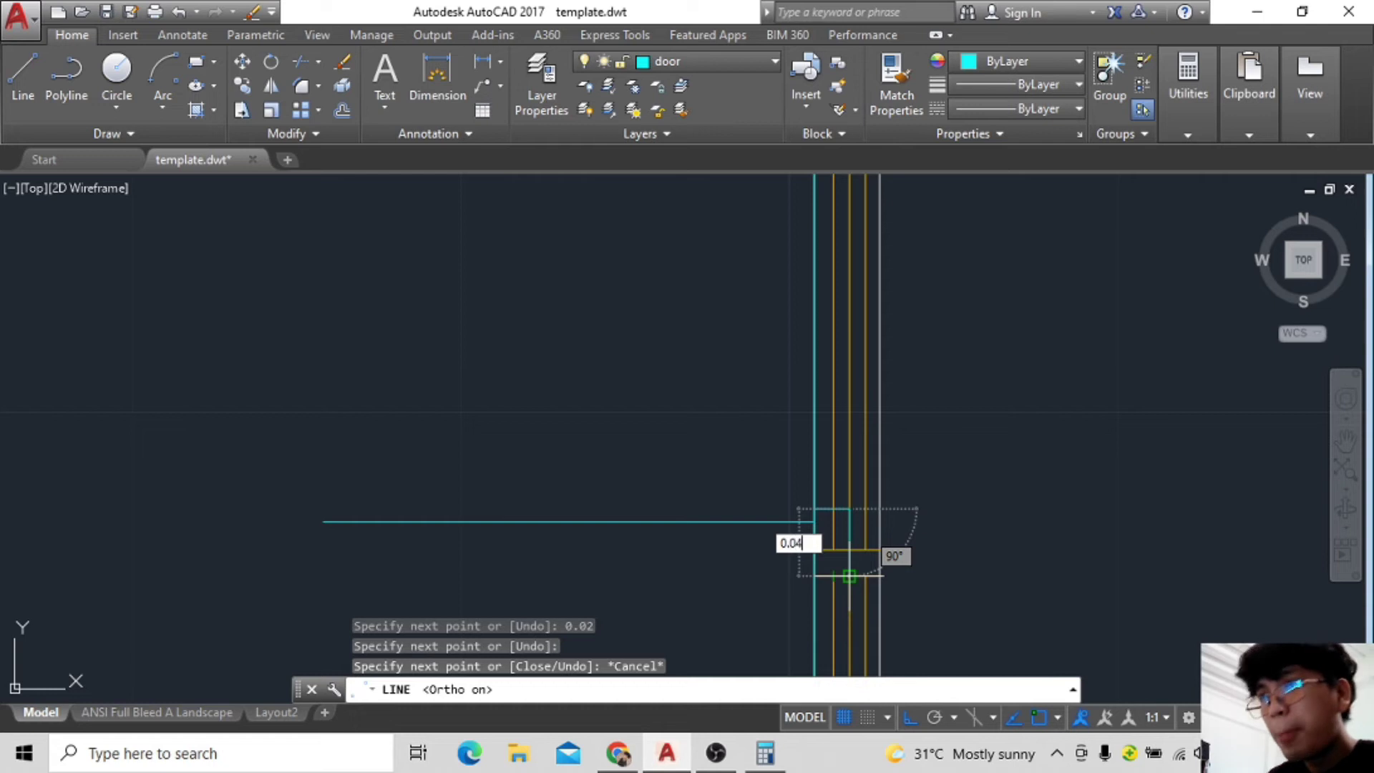
pyautogui.press('Return')
pyautogui.hotkey('ctrl', 'z')
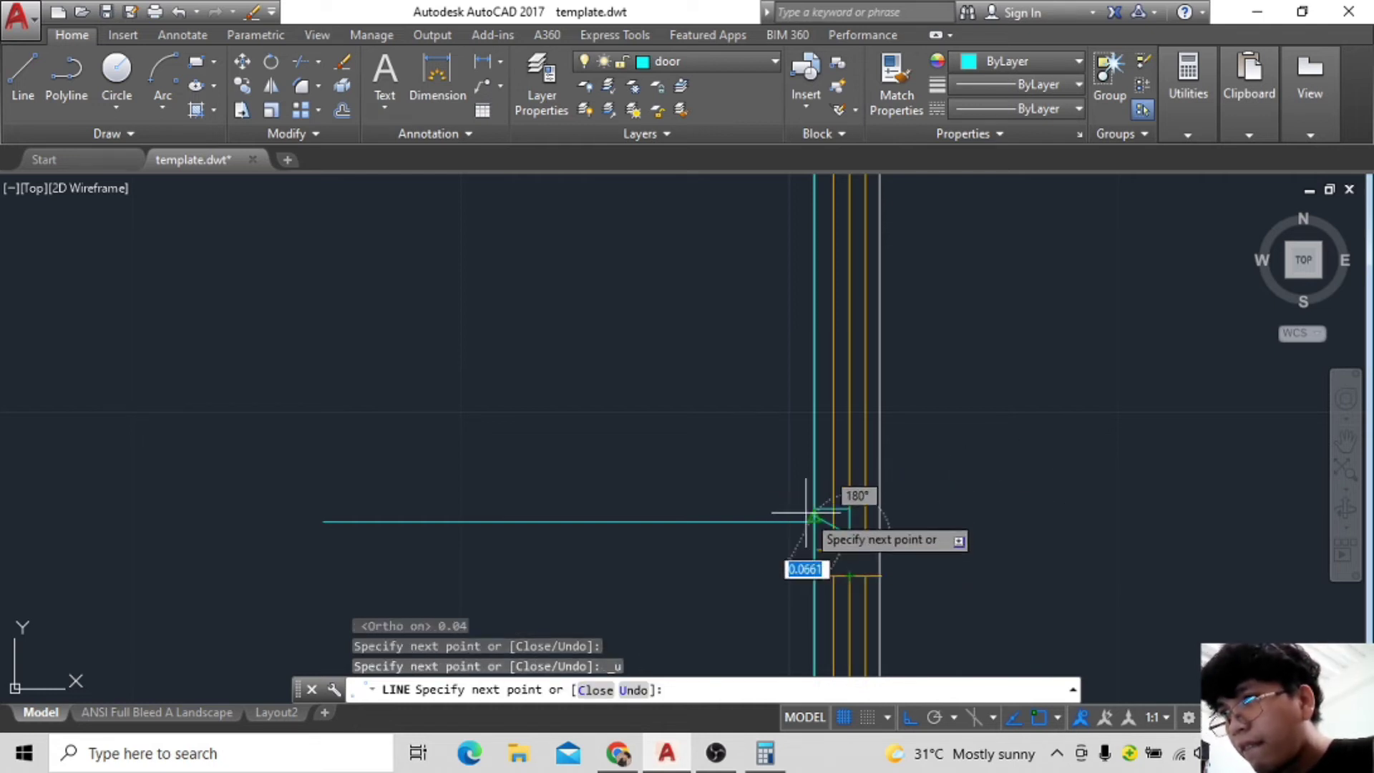
pyautogui.press('Escape')
pyautogui.scroll(2, 868, 516)
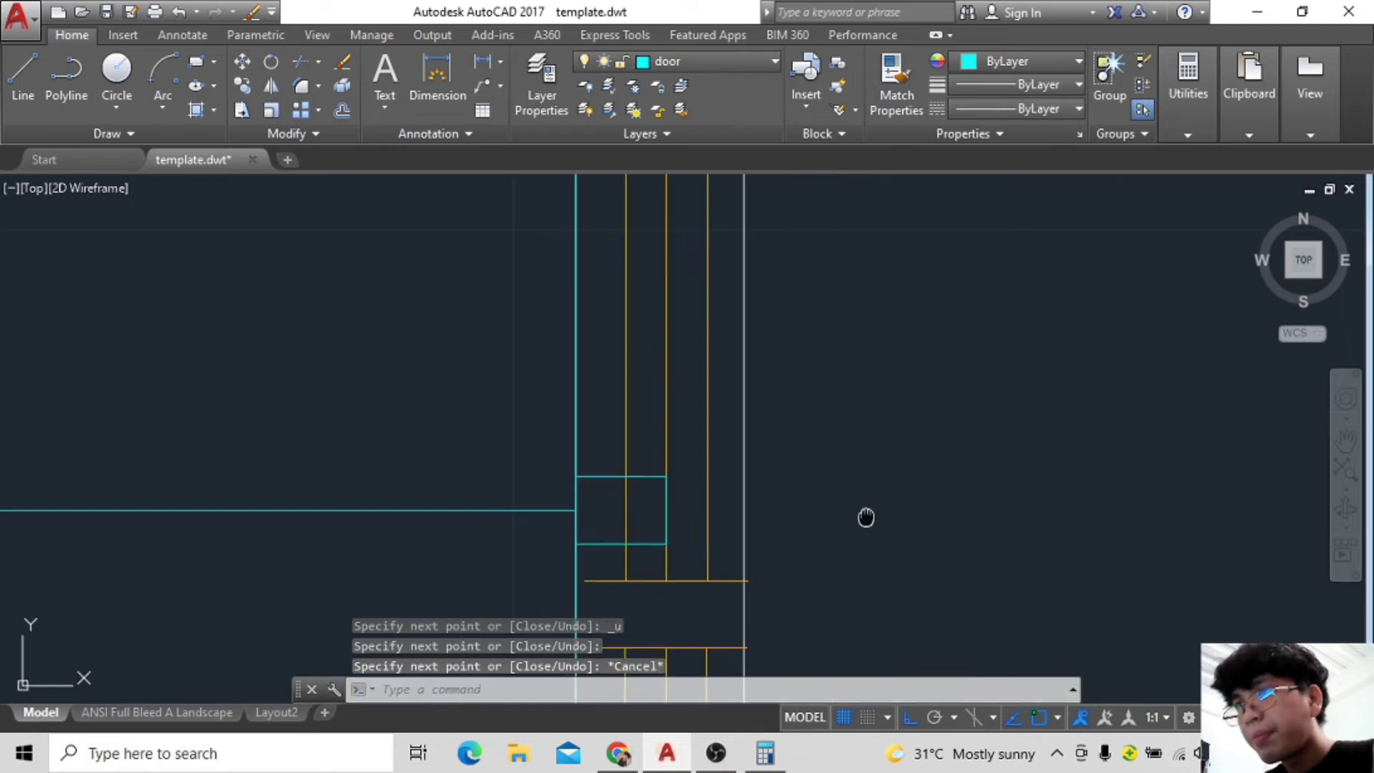
# Move the lower window lines up to join the upper window section.
pyautogui.moveTo(348, 307); pyautogui.dragTo(470, 307, button='middle')
pyautogui.write('m')
pyautogui.press('Return')
pyautogui.click(737, 456)
pyautogui.moveTo(736, 456); pyautogui.dragTo(745, 264, button='middle')
pyautogui.moveTo(895, 501); pyautogui.dragTo(737, 458)
pyautogui.write('m')
pyautogui.press('Return')
pyautogui.click(716, 435)
pyautogui.click(707, 332)
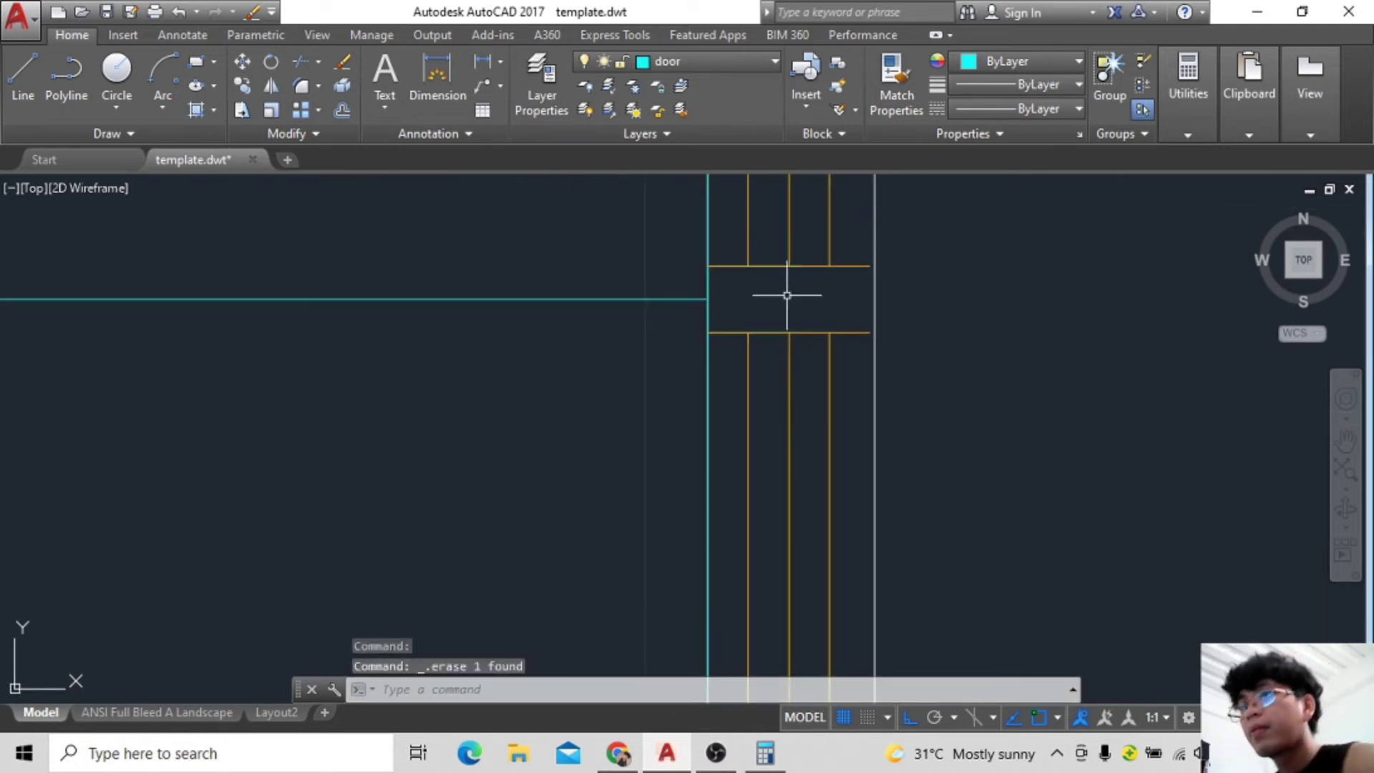
# Pan to the lower-right bay window area and start a new line.
pyautogui.scroll(-3, 828, 362)
pyautogui.scroll(-3, 887, 433)
pyautogui.scroll(-2, 858, 358)
pyautogui.moveTo(857, 359); pyautogui.dragTo(988, 408, button='middle')
pyautogui.scroll(3, 992, 436)
pyautogui.scroll(2, 957, 373)
pyautogui.scroll(-2, 852, 480)
pyautogui.write('l')
pyautogui.press('Return')
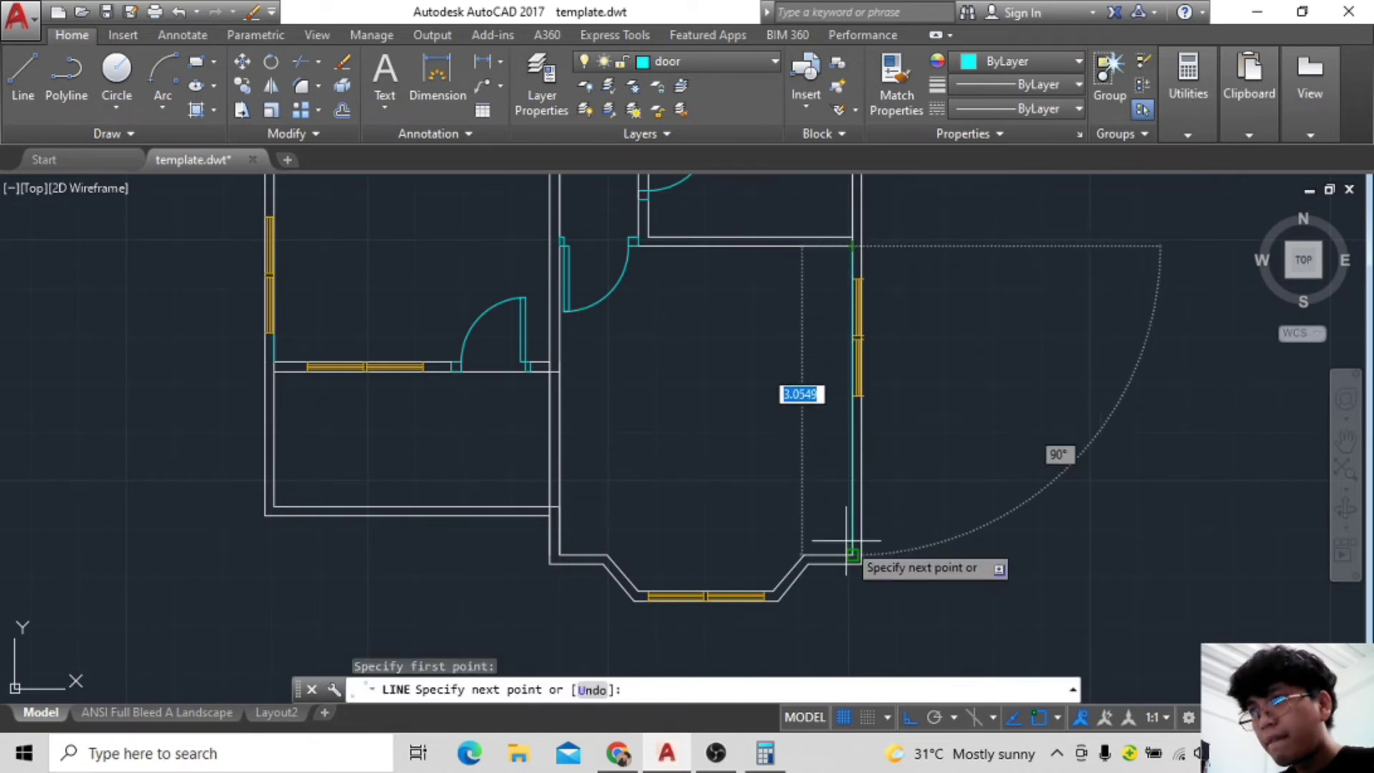
# Draw a horizontal helper line running left from the right exterior wall.
pyautogui.press('Escape')
pyautogui.scroll(2, 952, 372)
pyautogui.write('l')
pyautogui.press('Return')
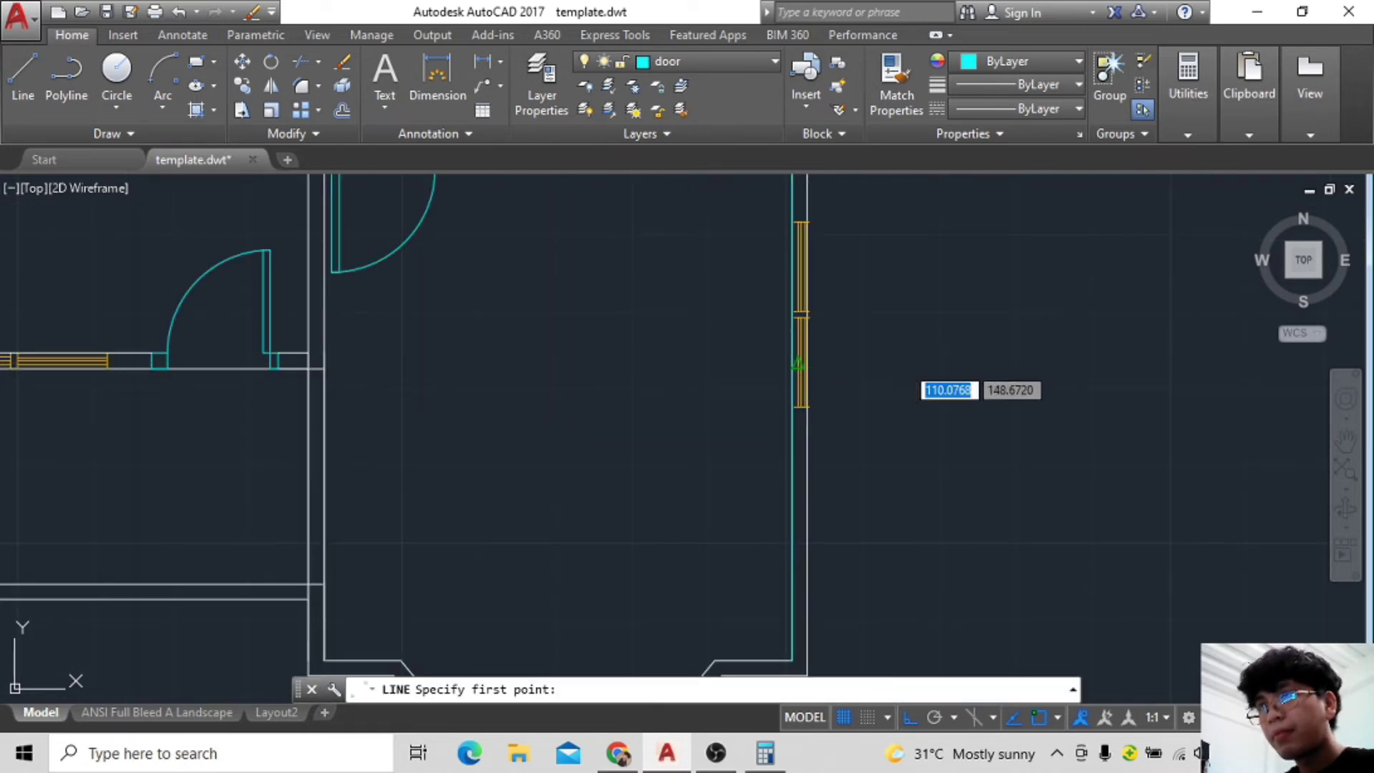
pyautogui.click(797, 364)
pyautogui.click(549, 363)
pyautogui.press('Escape')
pyautogui.scroll(-3, 905, 430)
pyautogui.scroll(1, 886, 417)
pyautogui.scroll(2, 850, 346)
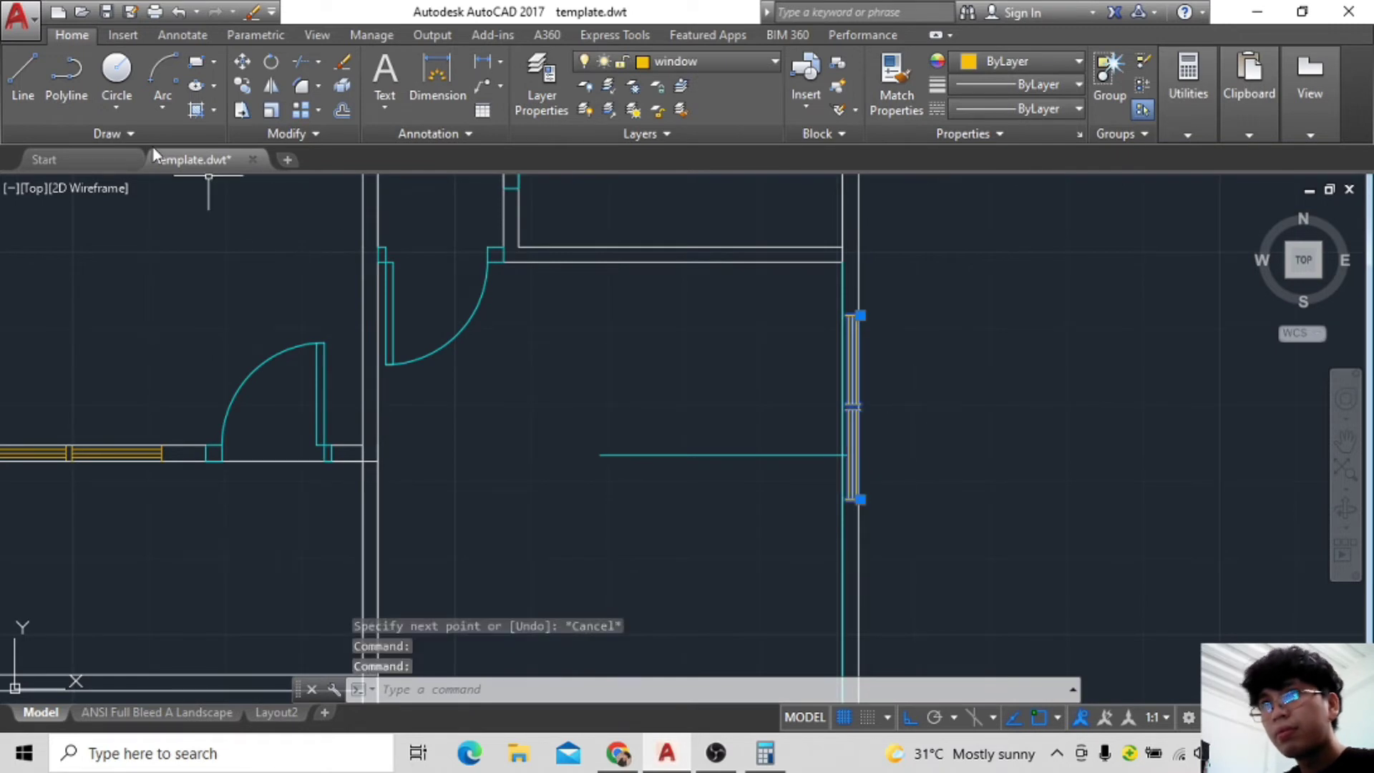
# Move the window block so its bottom sits on the helper line.
pyautogui.write('m')
pyautogui.press('Return')
pyautogui.click(852, 496)
pyautogui.scroll(4, 856, 439)
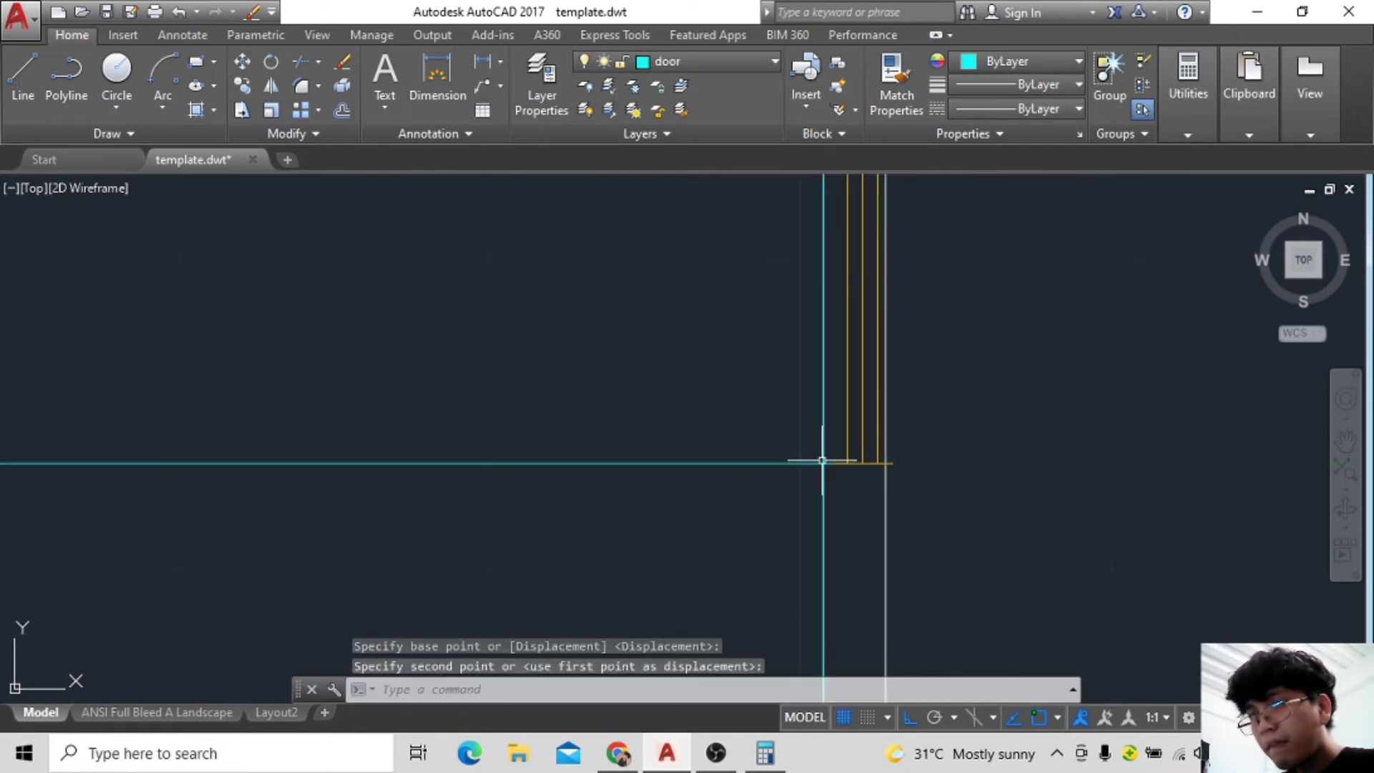
pyautogui.click(823, 460)
pyautogui.scroll(4, 1023, 533)
pyautogui.scroll(-8, 1043, 465)
pyautogui.moveTo(1043, 466); pyautogui.dragTo(969, 294, button='middle')
pyautogui.scroll(4, 972, 498)
pyautogui.scroll(-1, 972, 497)
# Reposition the horizontal helper line, then delete it.
pyautogui.click(779, 385)
pyautogui.scroll(1, 945, 438)
pyautogui.scroll(3, 818, 446)
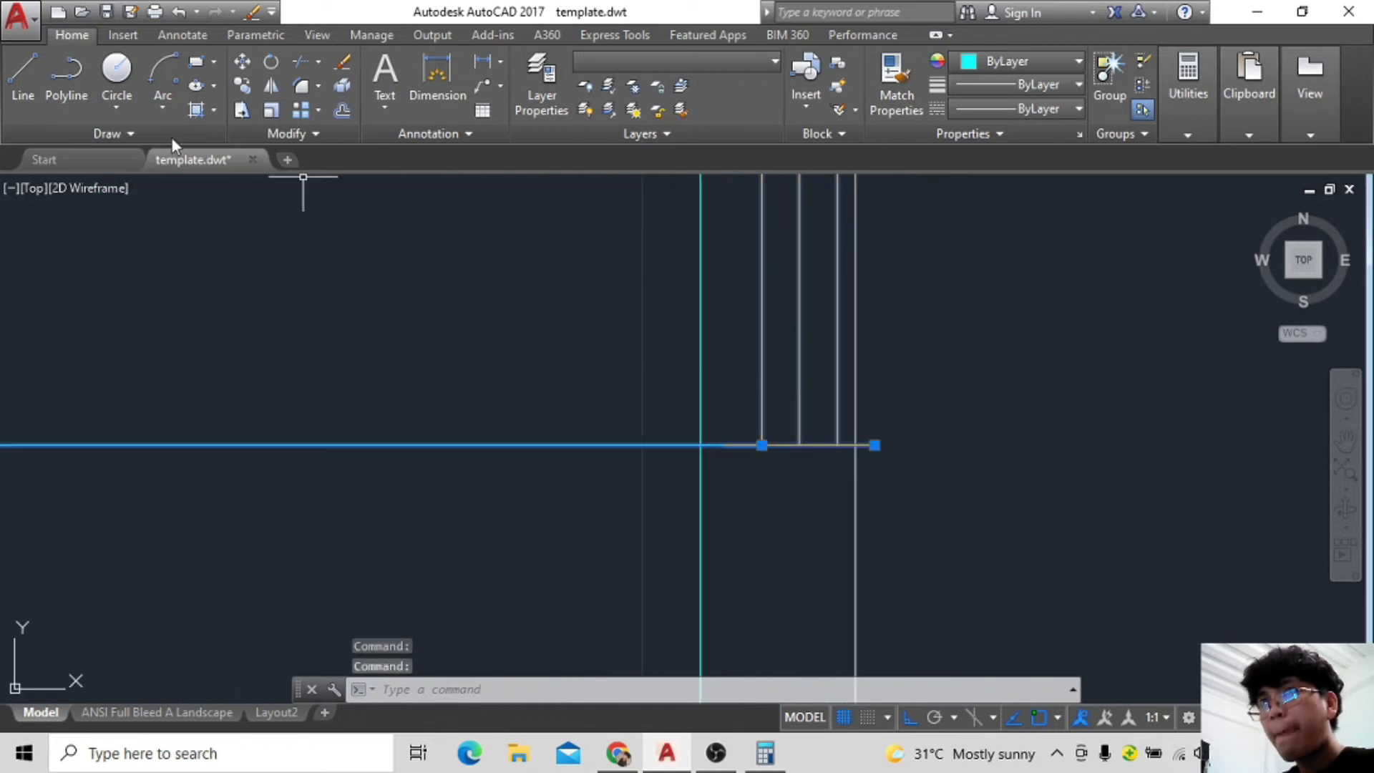
pyautogui.click(242, 61)
pyautogui.click(727, 432)
pyautogui.press('Delete')
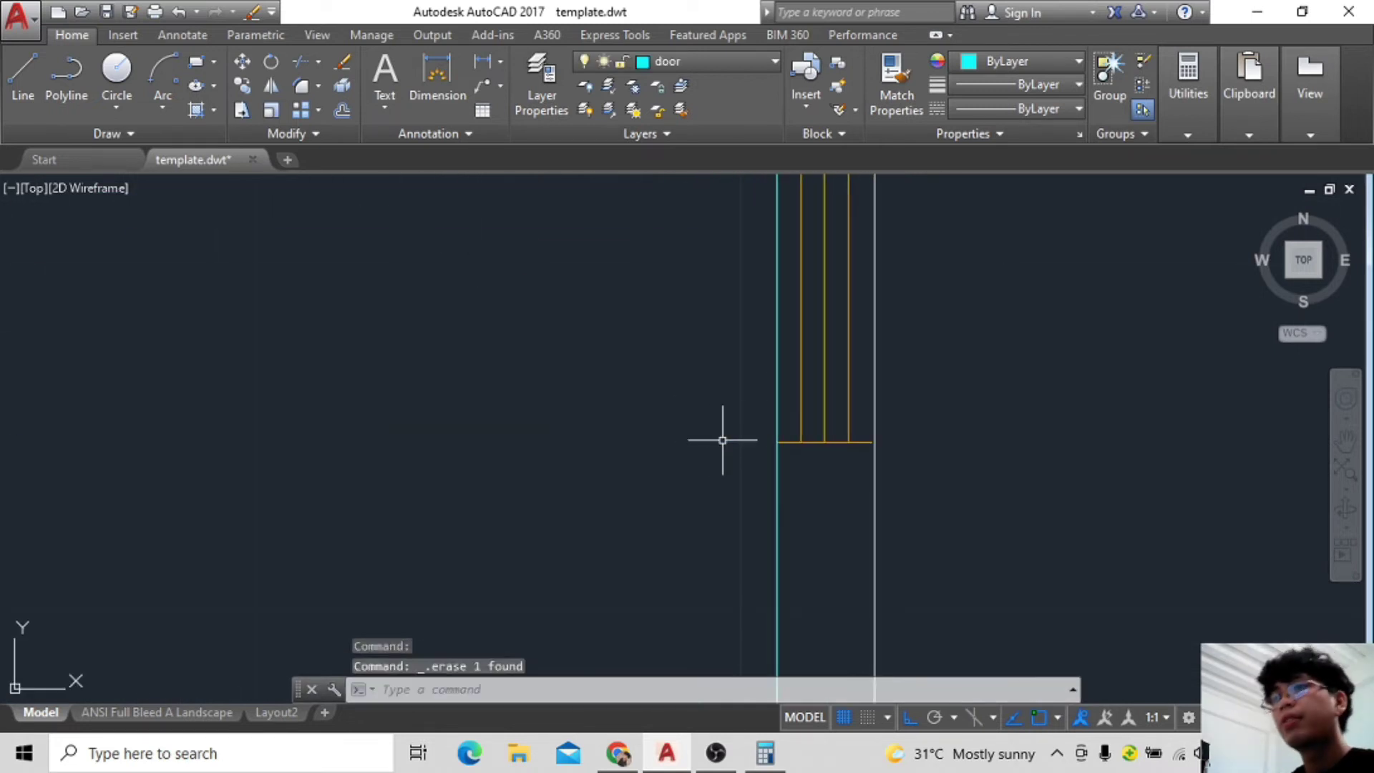
pyautogui.scroll(-5, 938, 451)
pyautogui.scroll(5, 764, 341)
pyautogui.scroll(2, 647, 439)
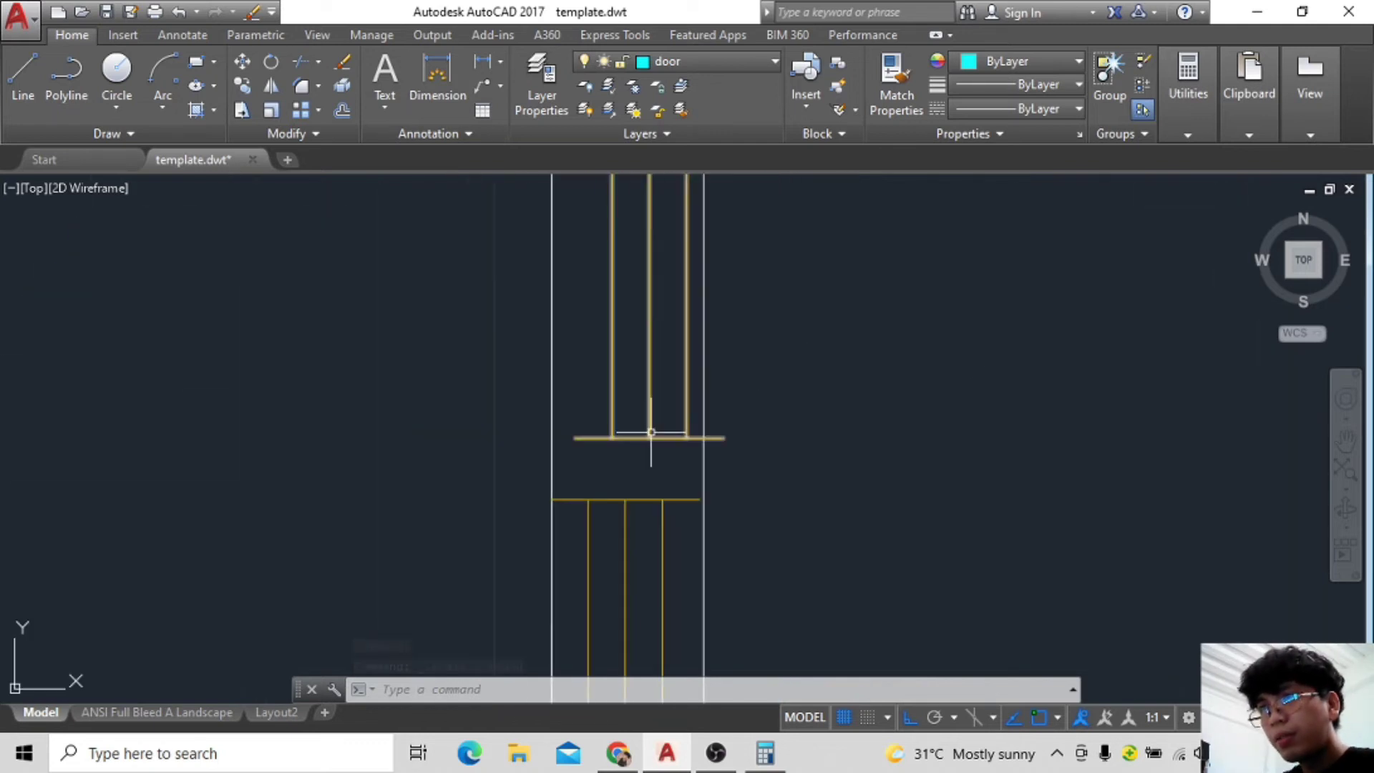
# Box-select the window and move it to a new position.
pyautogui.click(643, 433)
pyautogui.click(948, 319)
pyautogui.click(242, 61)
pyautogui.click(491, 413)
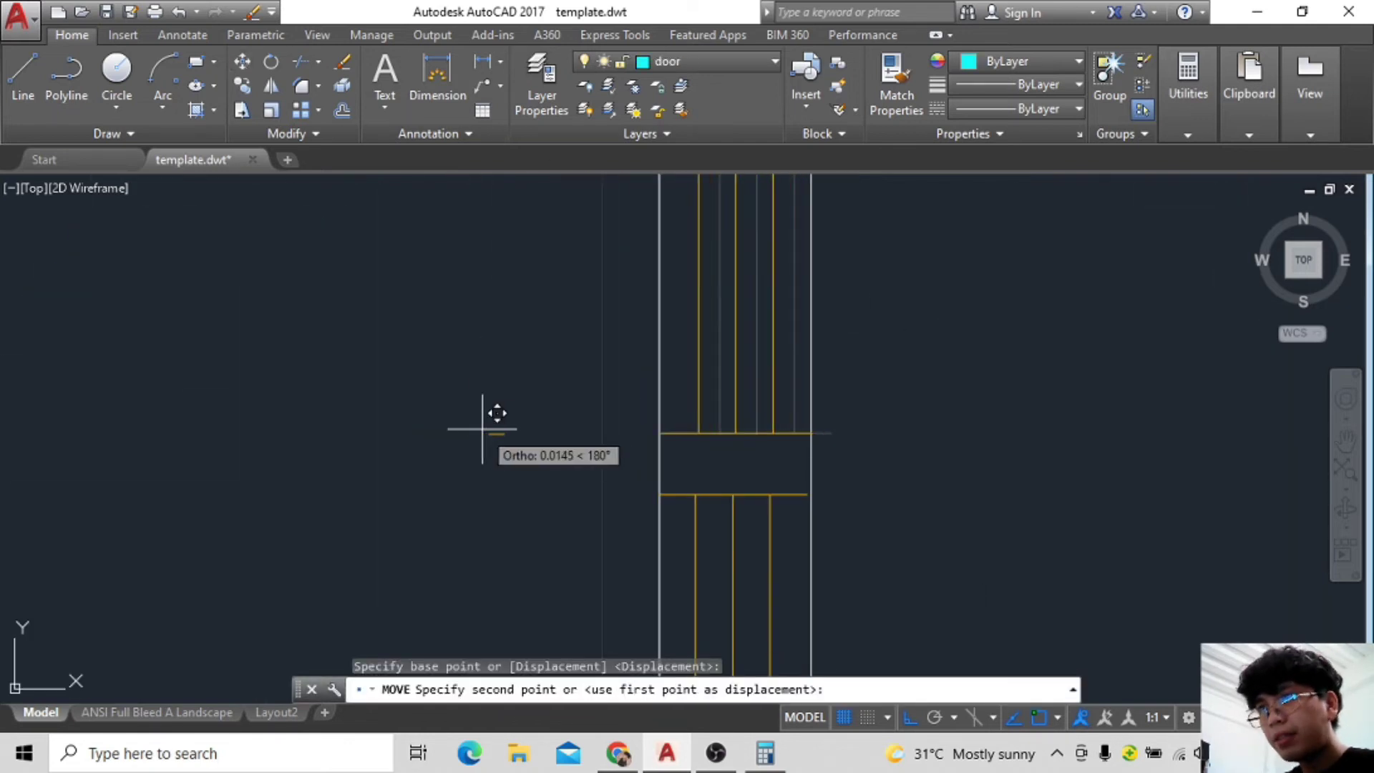
pyautogui.scroll(3, 808, 510)
# Select the yellow window block and start a copy, then cancel it.
pyautogui.click(807, 510)
pyautogui.click(859, 544)
pyautogui.click(787, 429)
pyautogui.click(242, 86)
pyautogui.click(1018, 399)
pyautogui.scroll(-3, 1077, 366)
pyautogui.press('Escape')
pyautogui.scroll(2, 1172, 368)
# Scale the yellow window block down to a smaller size.
pyautogui.click(927, 444)
pyautogui.click(271, 109)
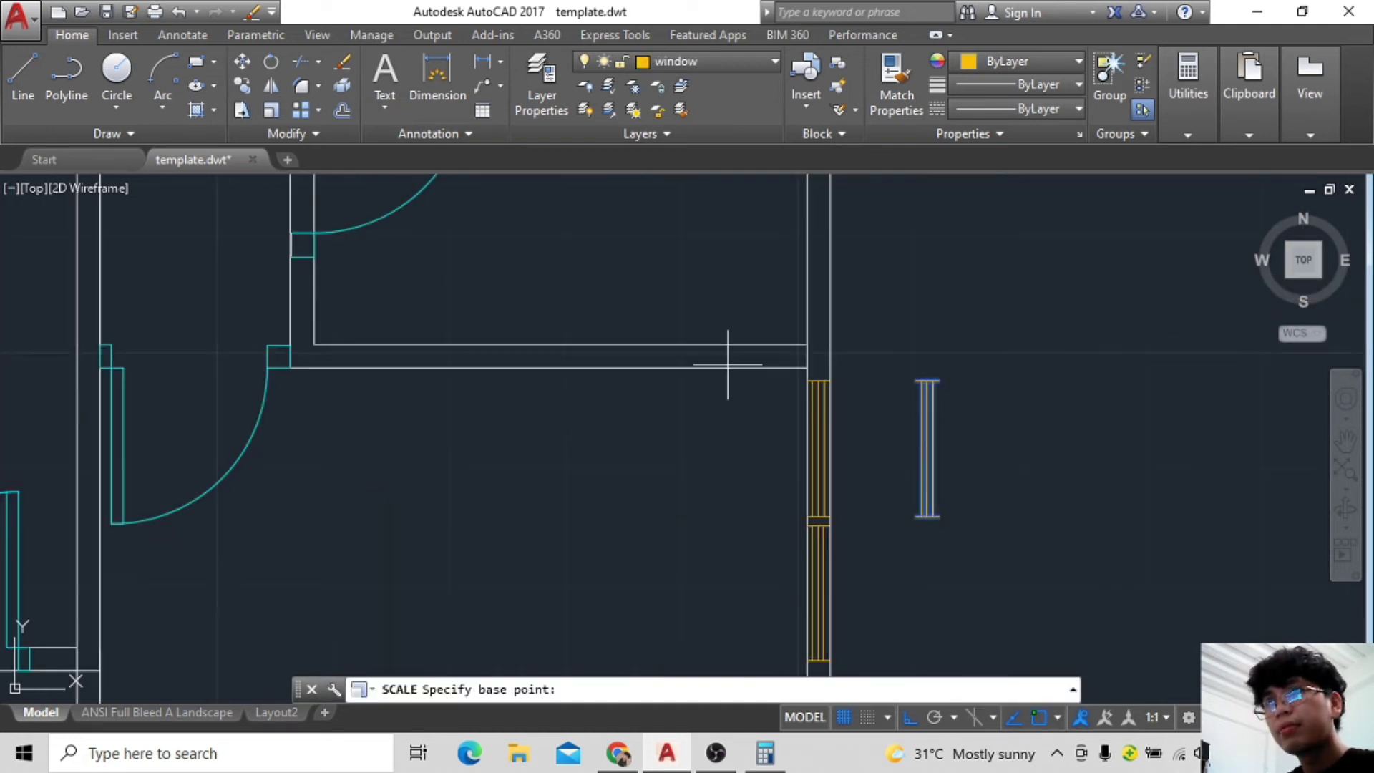
pyautogui.click(1059, 447)
pyautogui.scroll(2, 816, 475)
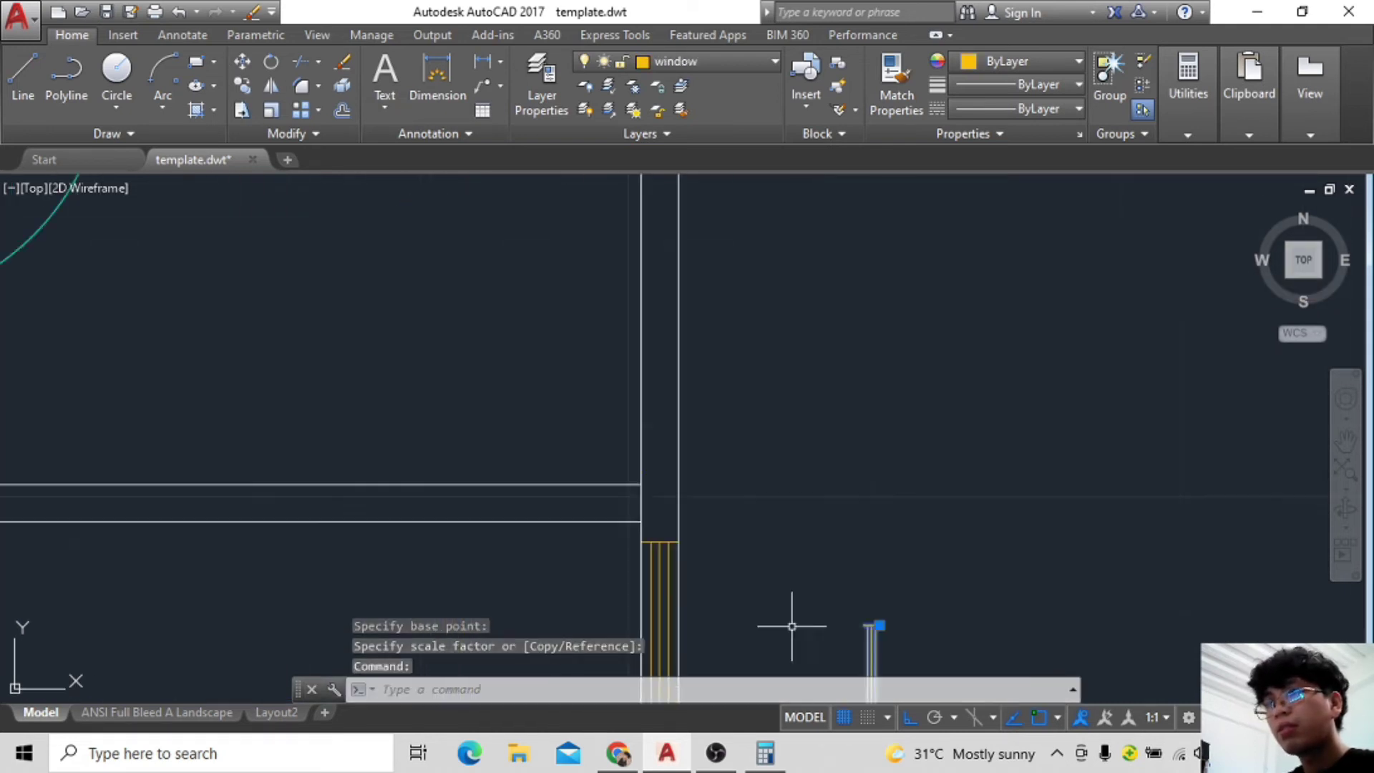
pyautogui.scroll(-2, 792, 629)
# Shift the scaled window block straight up toward the right wall.
pyautogui.press('m')
pyautogui.press('Return')
pyautogui.click(946, 526)
pyautogui.click(758, 255)
pyautogui.press('F8')
pyautogui.moveTo(921, 493); pyautogui.dragTo(993, 642, button='middle')
# Set the small window block into the gap in the right exterior wall.
pyautogui.click(1017, 430)
pyautogui.press('m')
pyautogui.press('Return')
pyautogui.click(1045, 551)
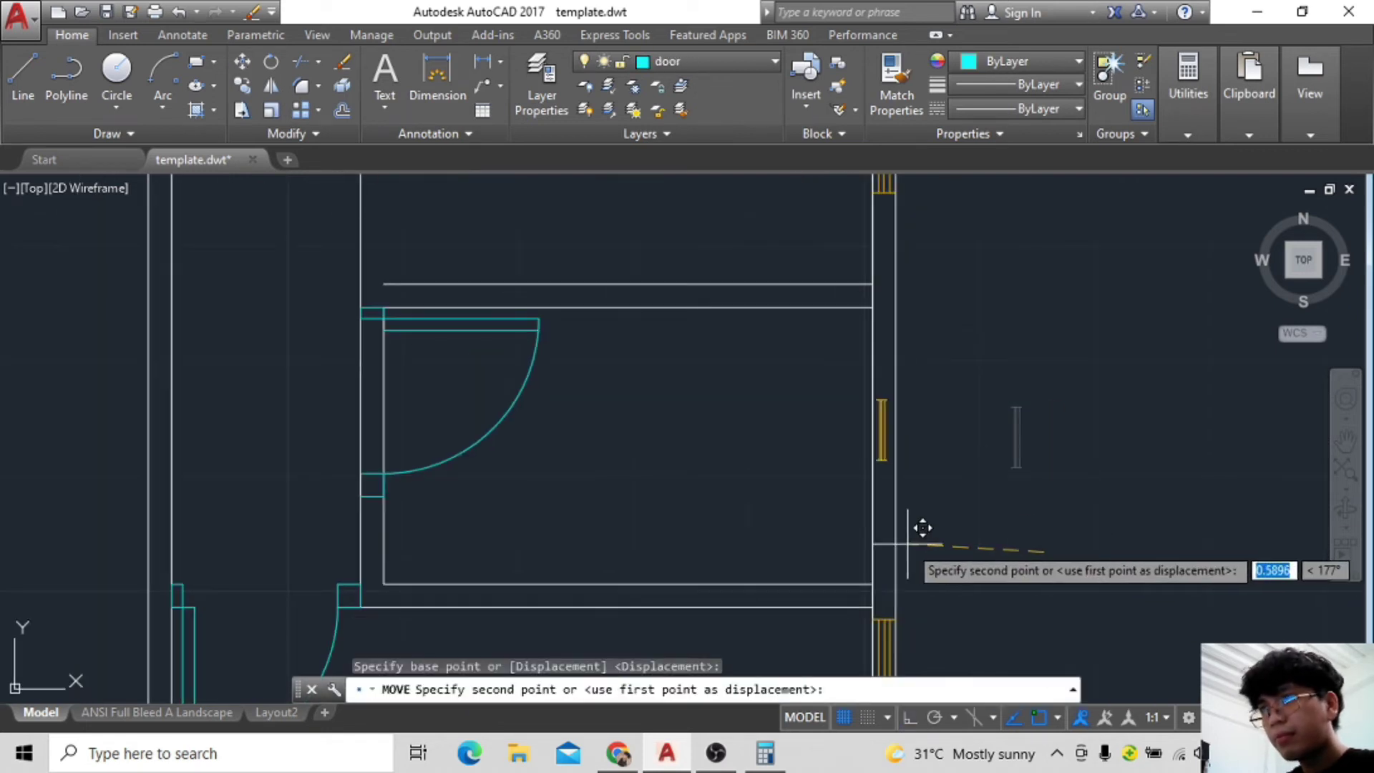
pyautogui.click(916, 541)
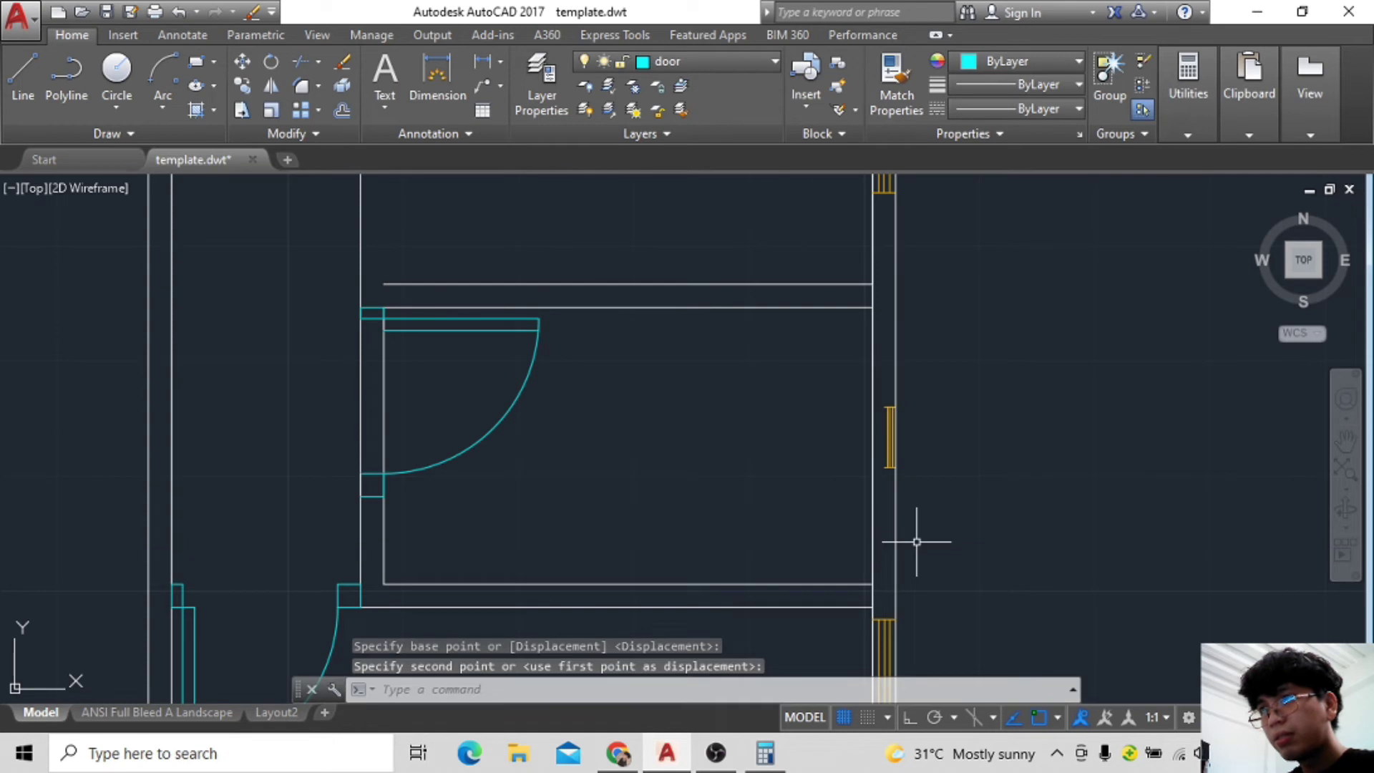
pyautogui.scroll(-2, 988, 383)
pyautogui.scroll(-3, 1073, 475)
pyautogui.scroll(5, 927, 448)
# Copy the yellow window block to another spot along the exterior wall.
pyautogui.scroll(2, 805, 440)
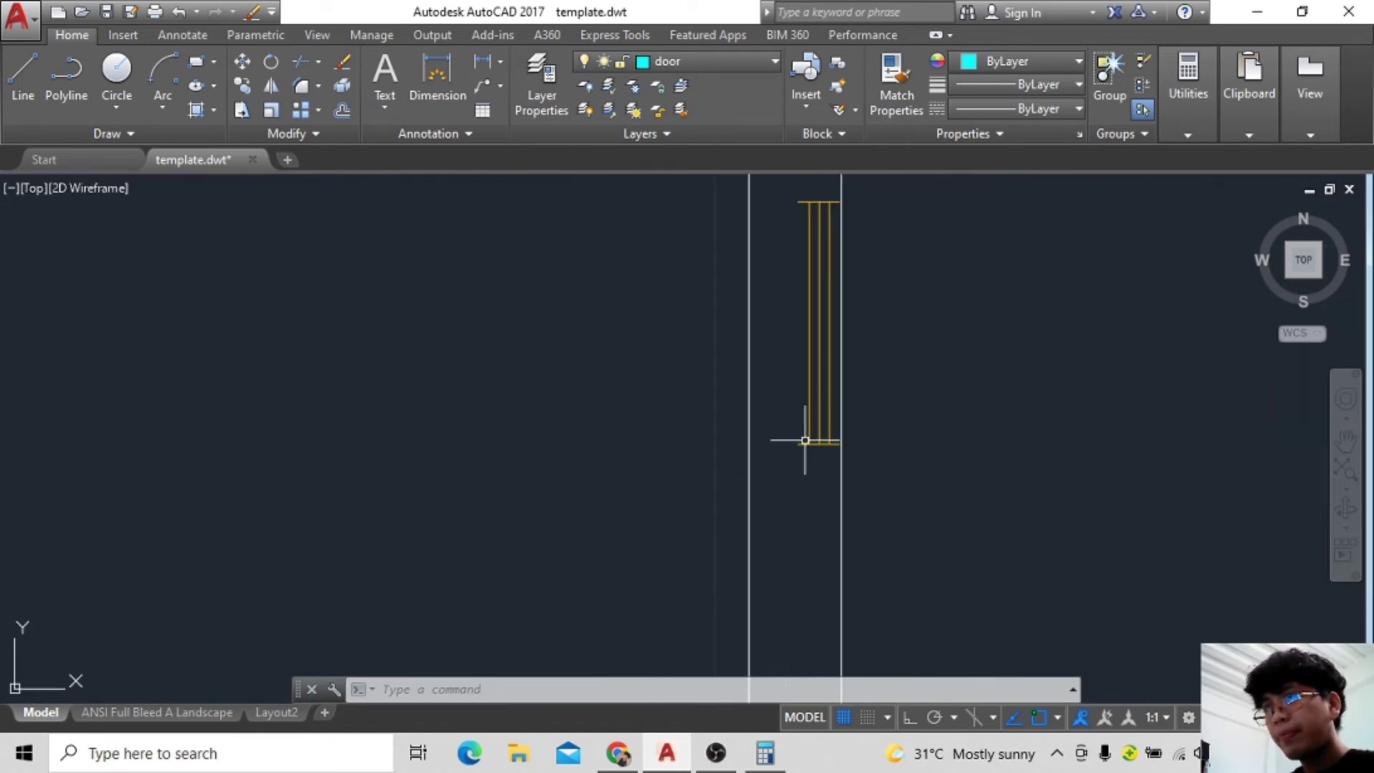
pyautogui.click(242, 85)
pyautogui.click(963, 390)
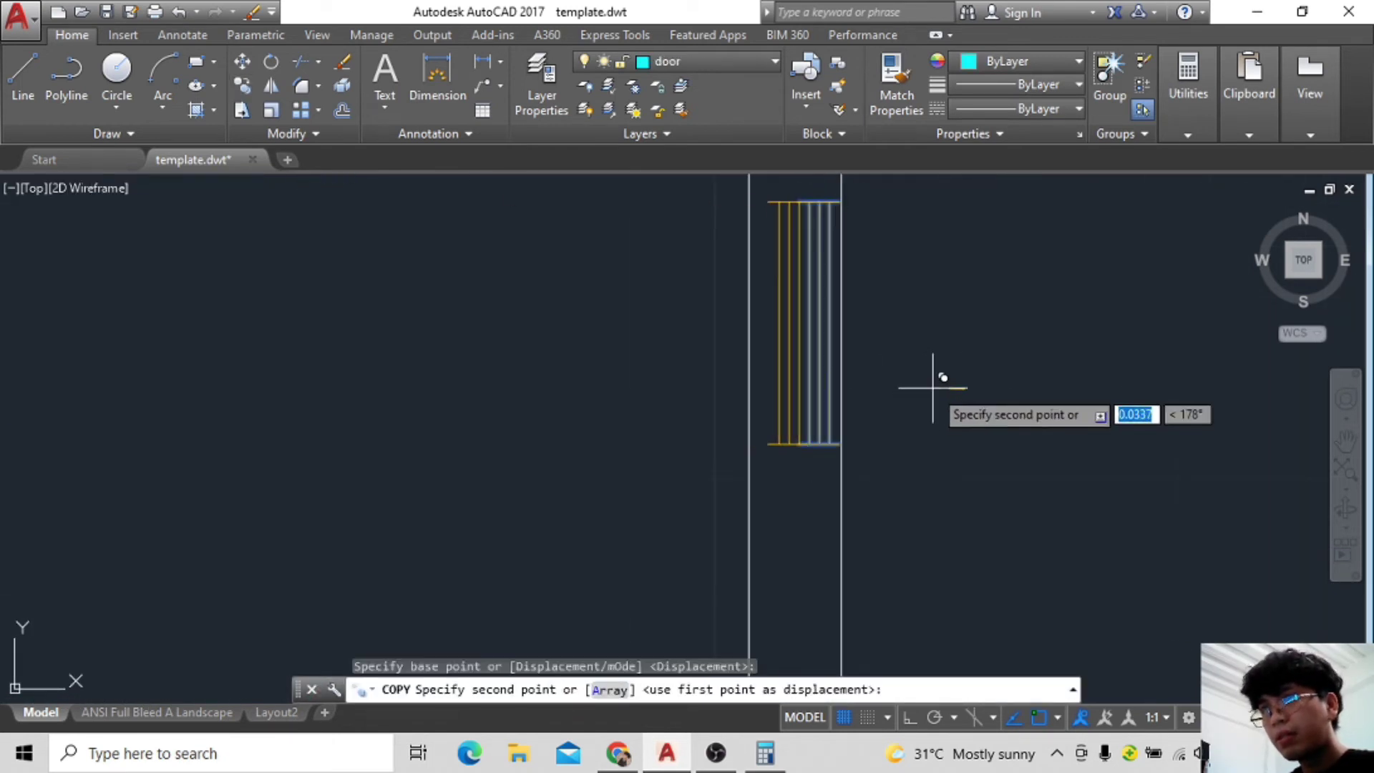
pyautogui.scroll(3, 931, 387)
pyautogui.click(1221, 343)
pyautogui.moveTo(1034, 389)
pyautogui.mouseDown(button='middle')
pyautogui.moveTo(1215, 422)
pyautogui.moveTo(1058, 417)
pyautogui.mouseUp(button='middle')
pyautogui.press('Escape')
# Zoom and pan out to bring the lower rooms of the plan into view.
pyautogui.scroll(-5, 1214, 417)
pyautogui.scroll(4, 1057, 418)
pyautogui.scroll(-1, 991, 393)
pyautogui.scroll(-2, 1088, 383)
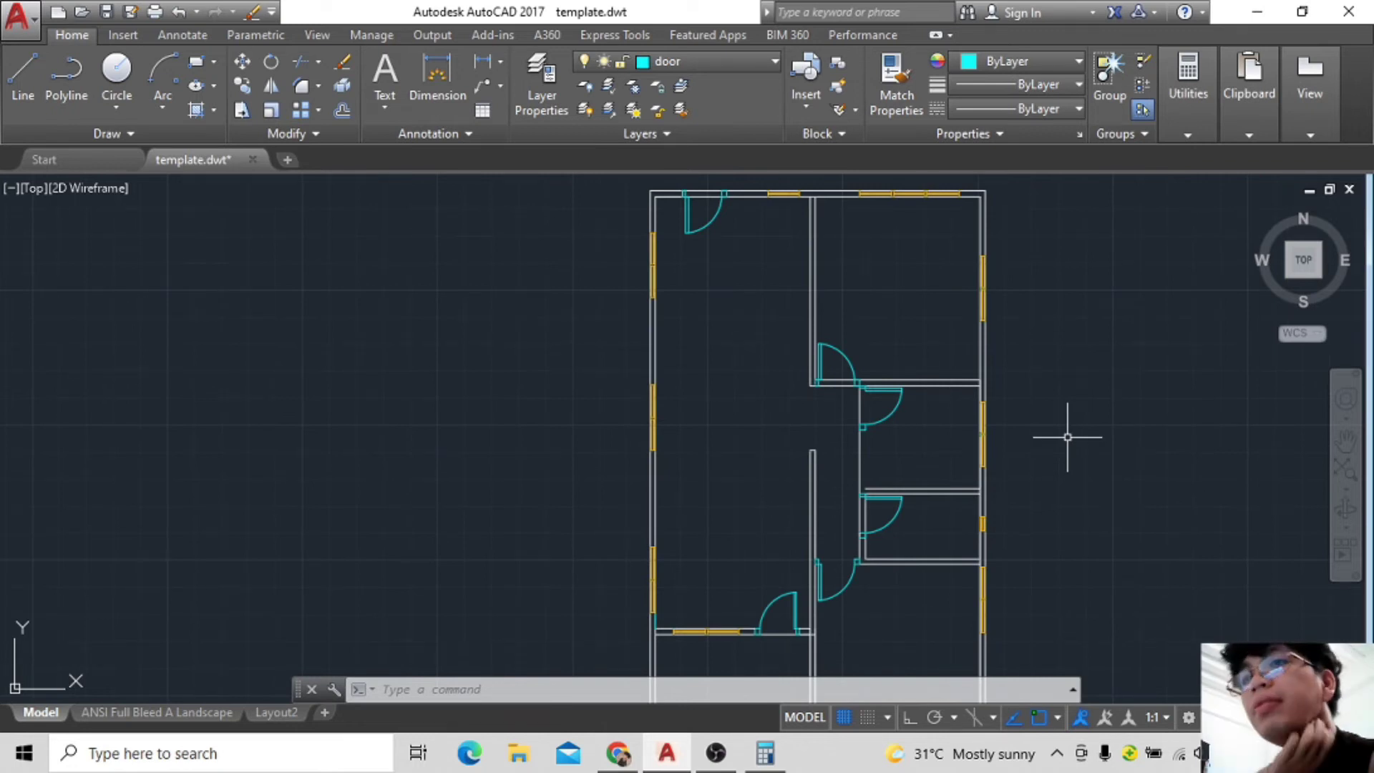
pyautogui.scroll(-3, 1067, 436)
pyautogui.scroll(5, 1097, 399)
pyautogui.moveTo(1043, 384); pyautogui.dragTo(994, 354, button='middle')
pyautogui.scroll(-2, 779, 644)
pyautogui.scroll(1, 779, 497)
# Open DesignCenter (Ctrl+2) and drag the Bath Tub and Sink - Oval top blocks into the plan.
pyautogui.scroll(4, 678, 411)
pyautogui.hotkey('ctrl', '2')
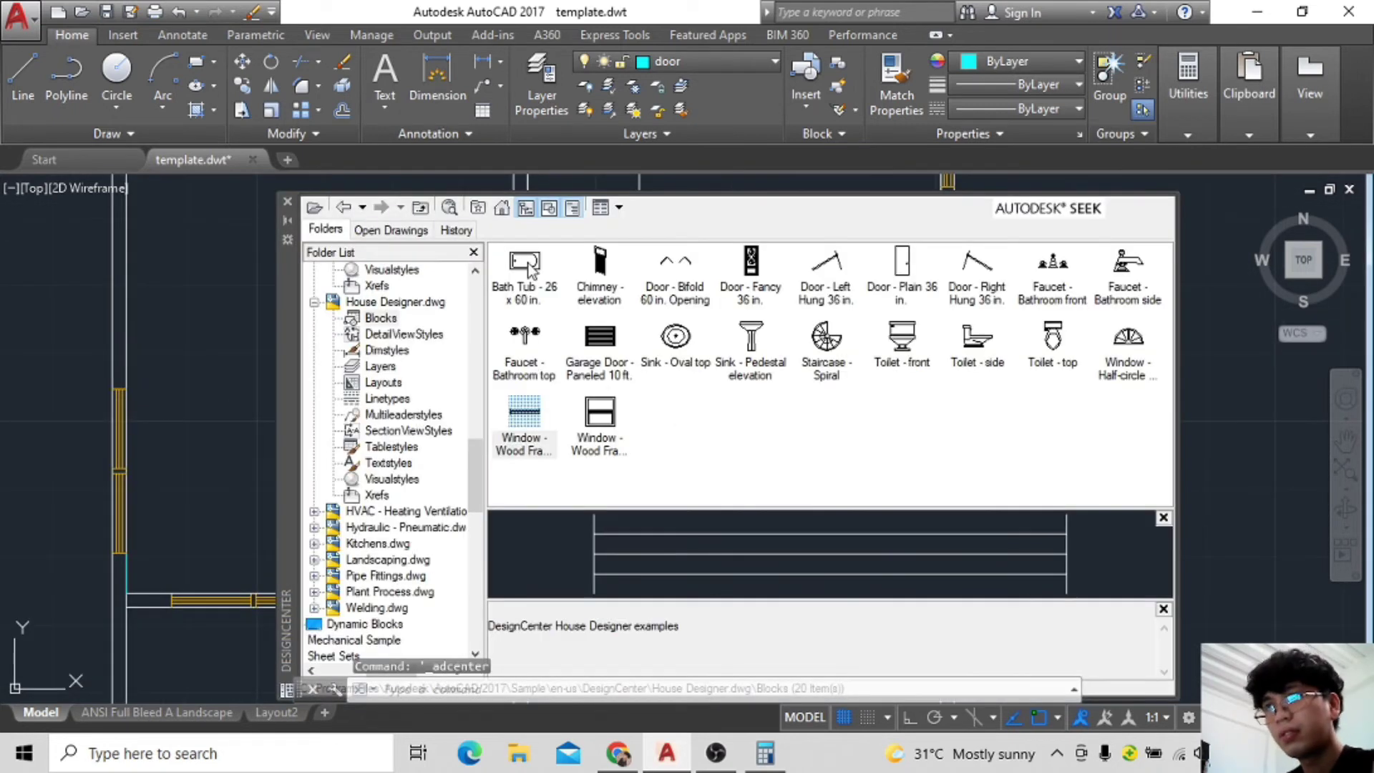
pyautogui.moveTo(529, 267); pyautogui.dragTo(1218, 418)
pyautogui.moveTo(993, 499); pyautogui.dragTo(928, 389)
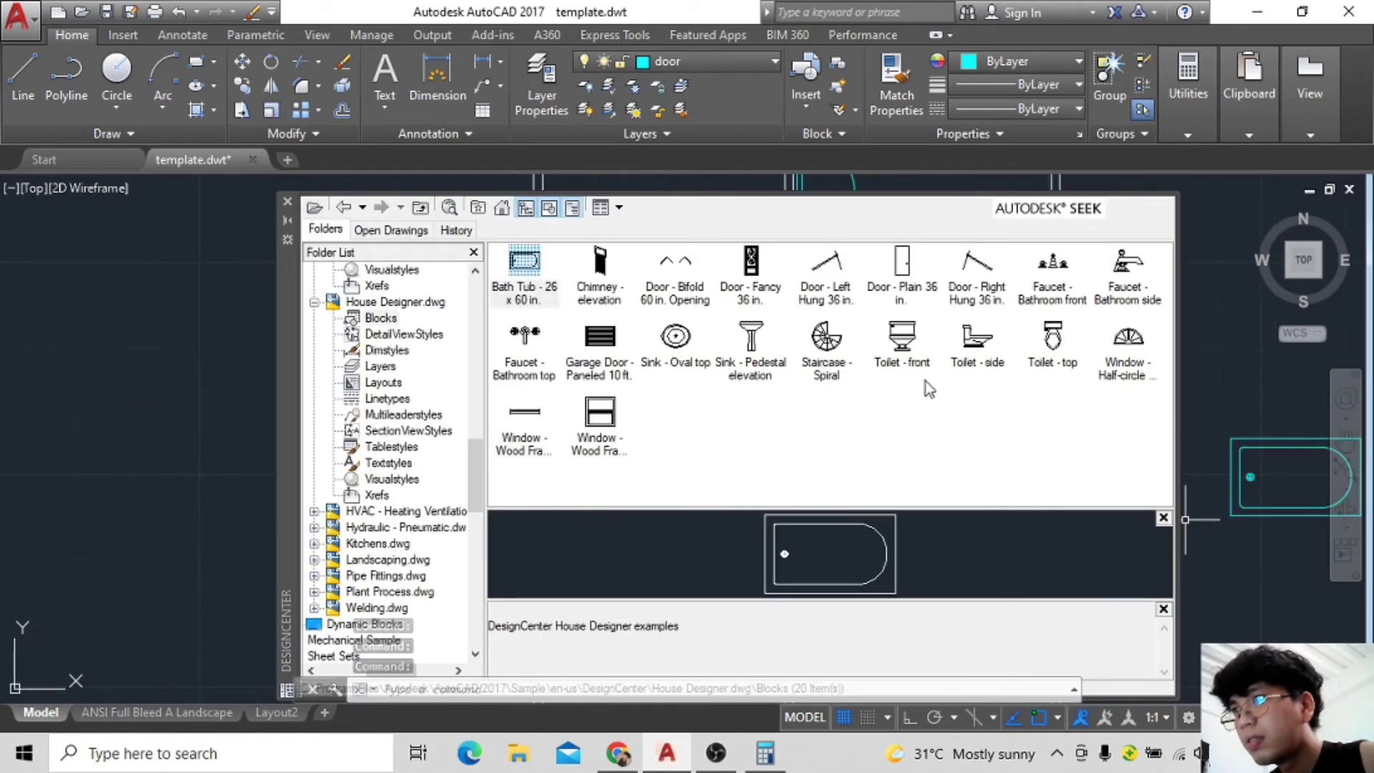
pyautogui.moveTo(676, 342); pyautogui.dragTo(1194, 373)
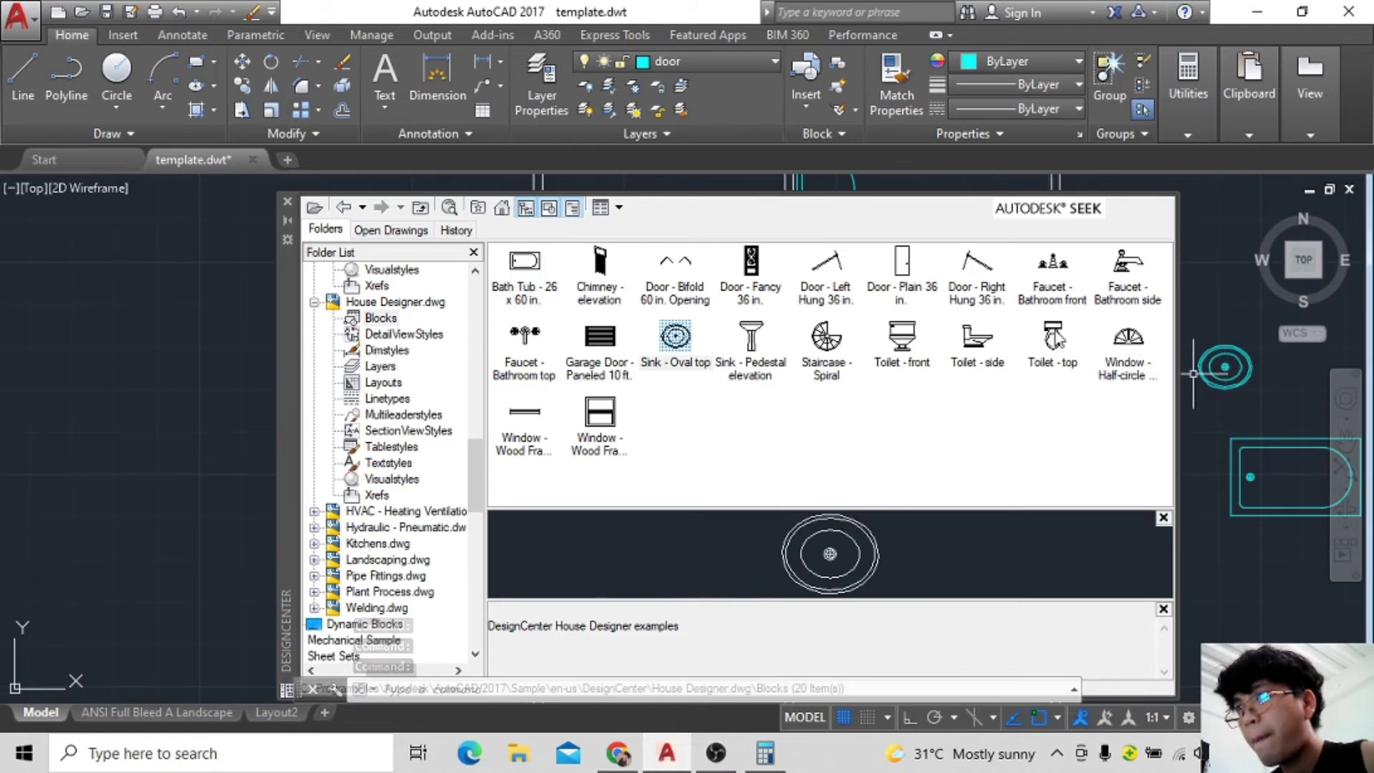
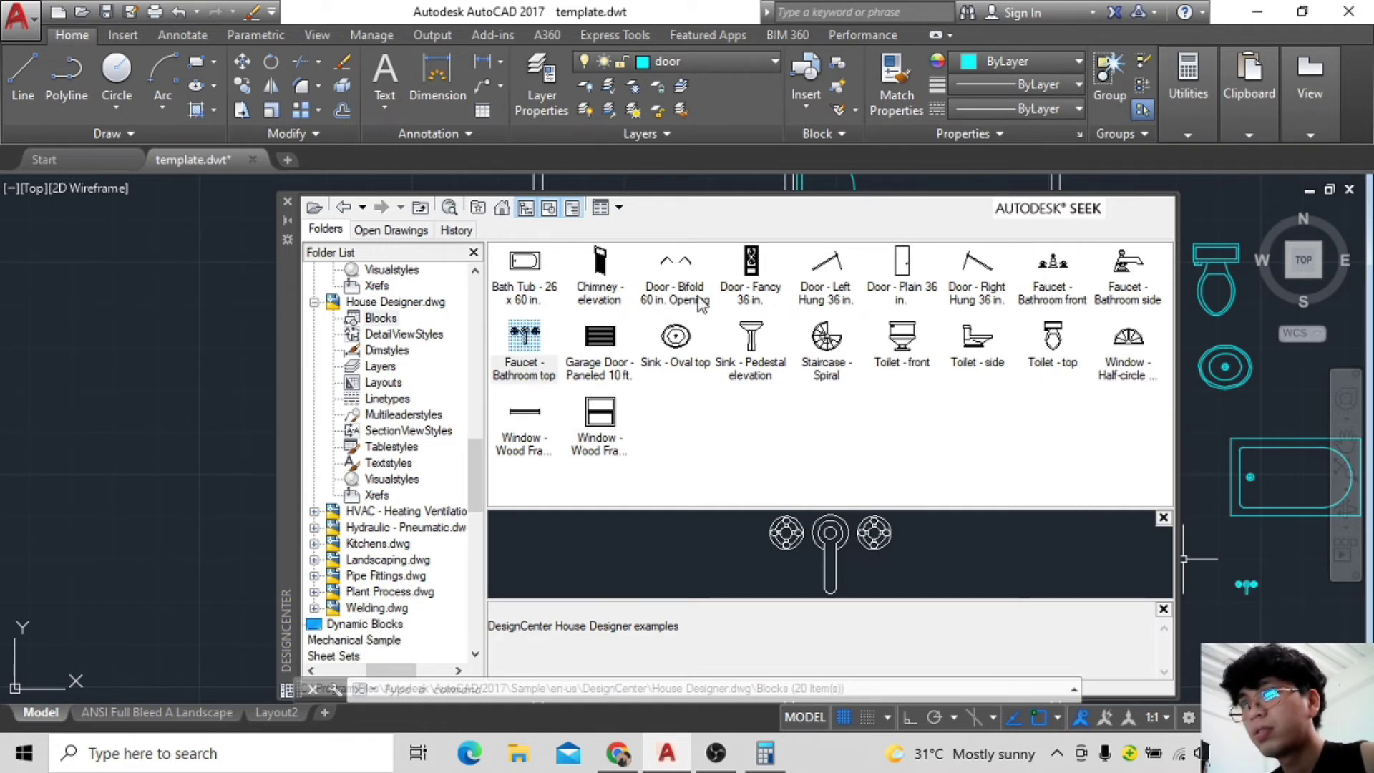
# Drag the Window Half-circle block in from DesignCenter.
pyautogui.moveTo(1138, 346); pyautogui.dragTo(1246, 571)
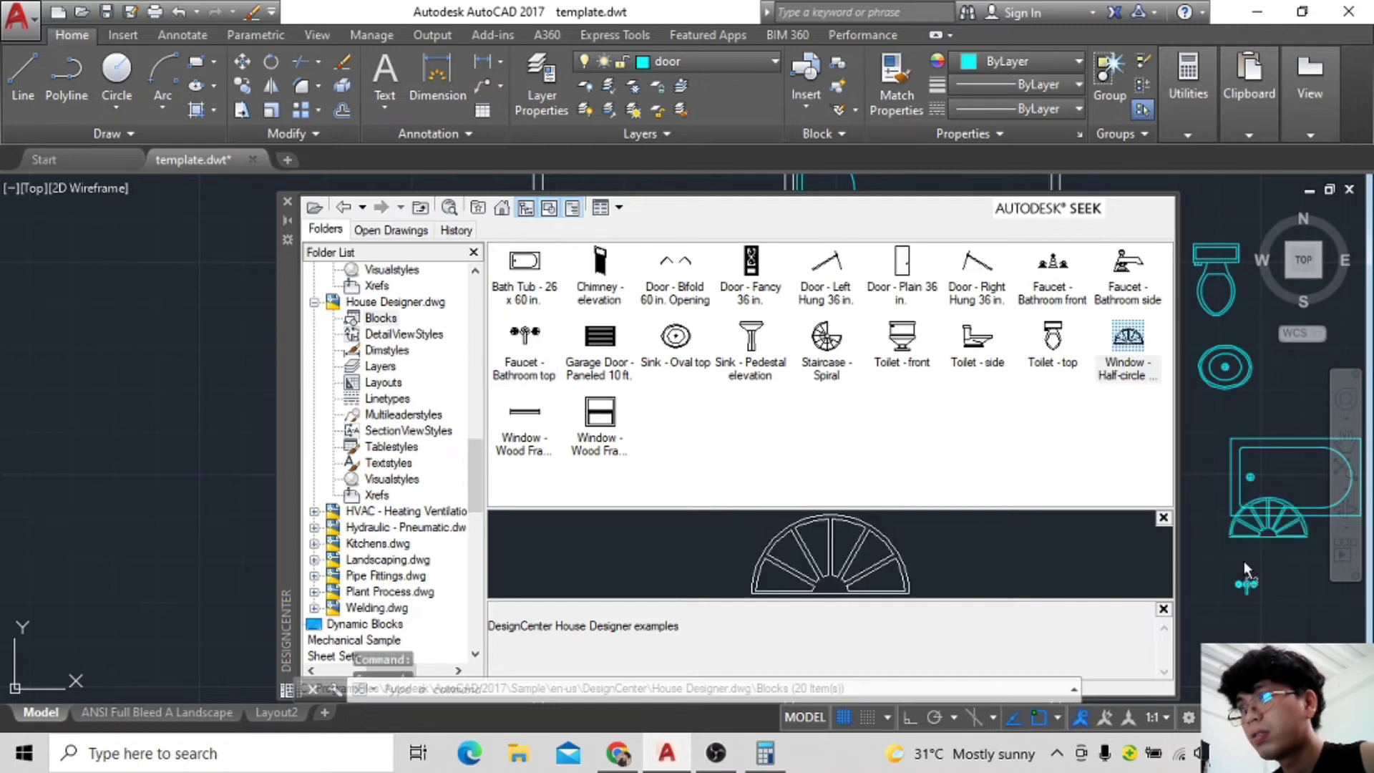
pyautogui.scroll(3, 1140, 460)
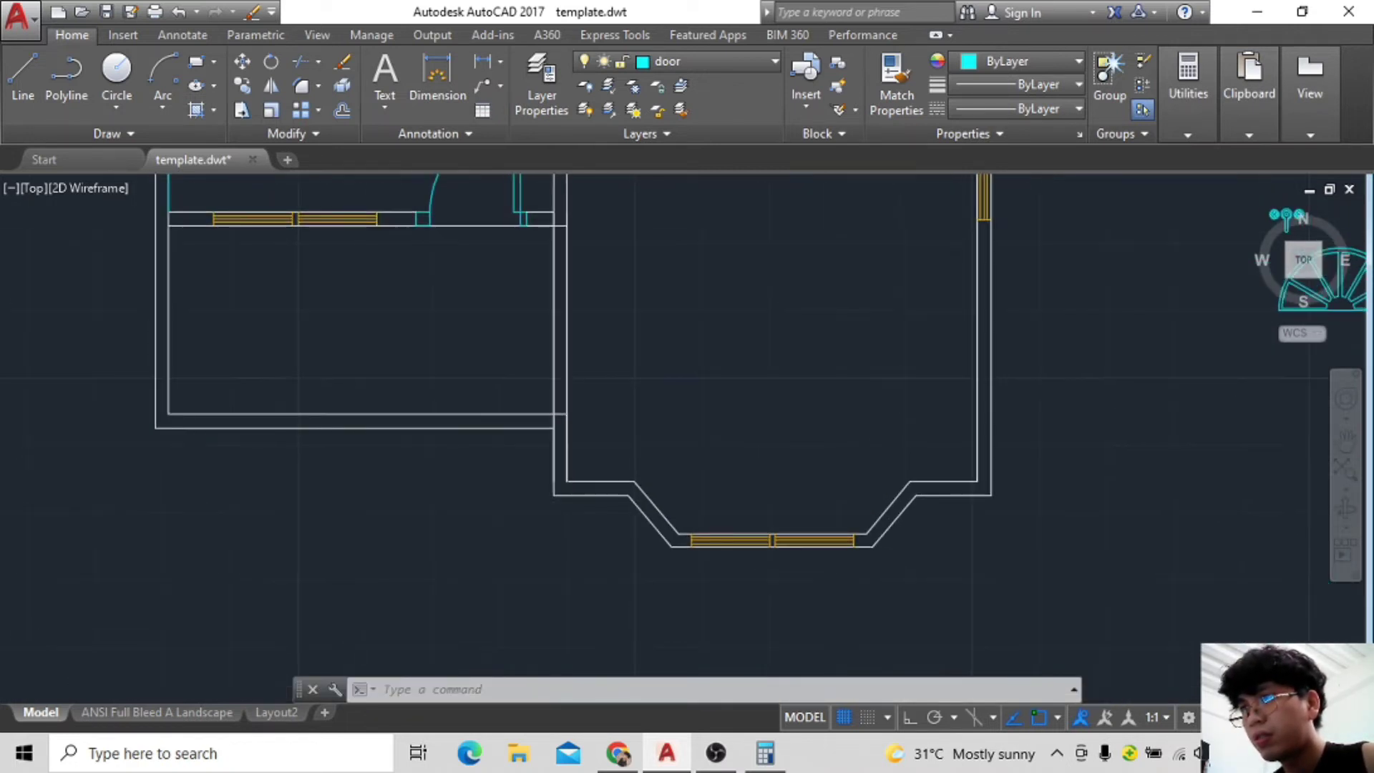
pyautogui.scroll(-3, 1095, 521)
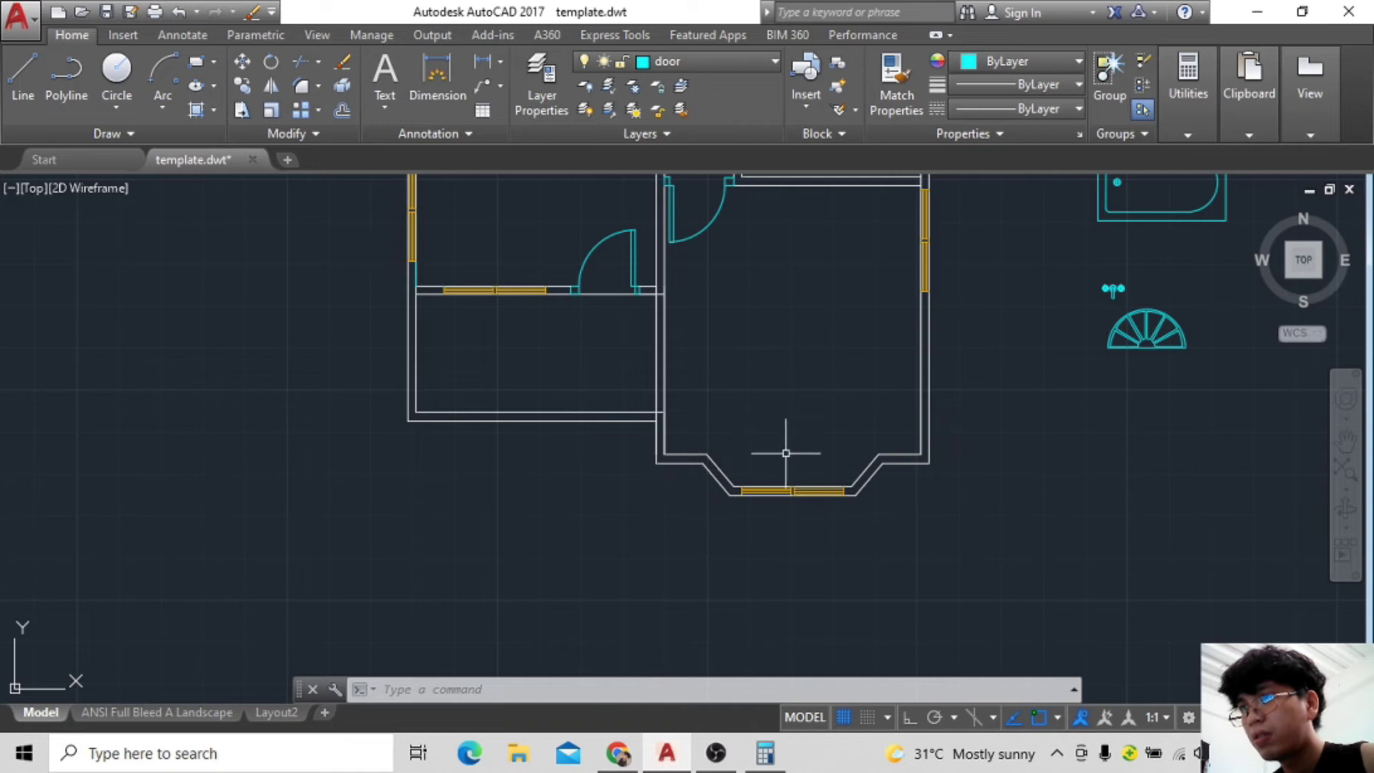
pyautogui.scroll(2, 1003, 432)
pyautogui.scroll(-2, 1126, 433)
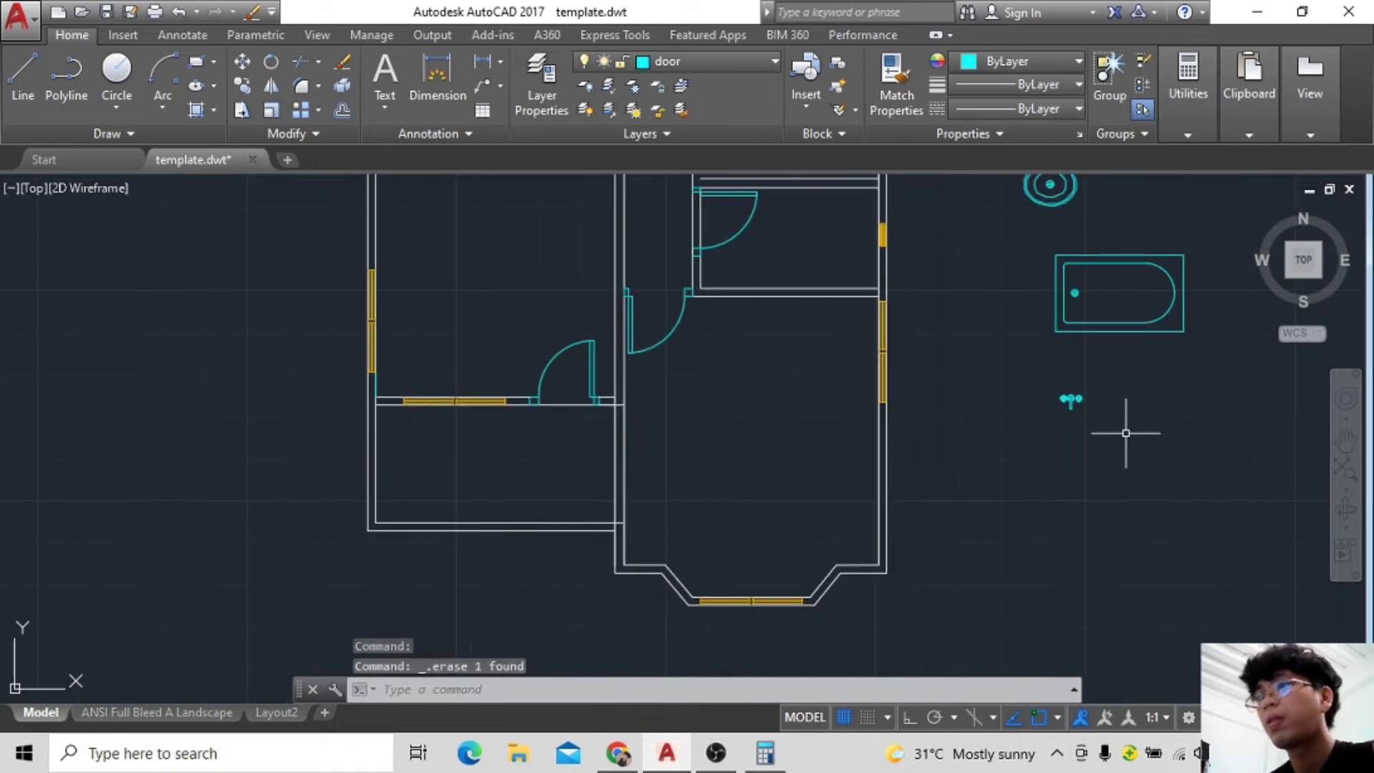
pyautogui.scroll(-2, 1126, 433)
pyautogui.scroll(3, 976, 389)
# Scale the toilet block down to about a third of its size.
pyautogui.moveTo(960, 380)
pyautogui.mouseDown(button='middle')
pyautogui.moveTo(1015, 401)
pyautogui.moveTo(971, 384)
pyautogui.moveTo(1023, 504)
pyautogui.mouseUp(button='middle')
pyautogui.write('sc')
pyautogui.press('Return')
pyautogui.click(922, 422)
pyautogui.click(966, 375)
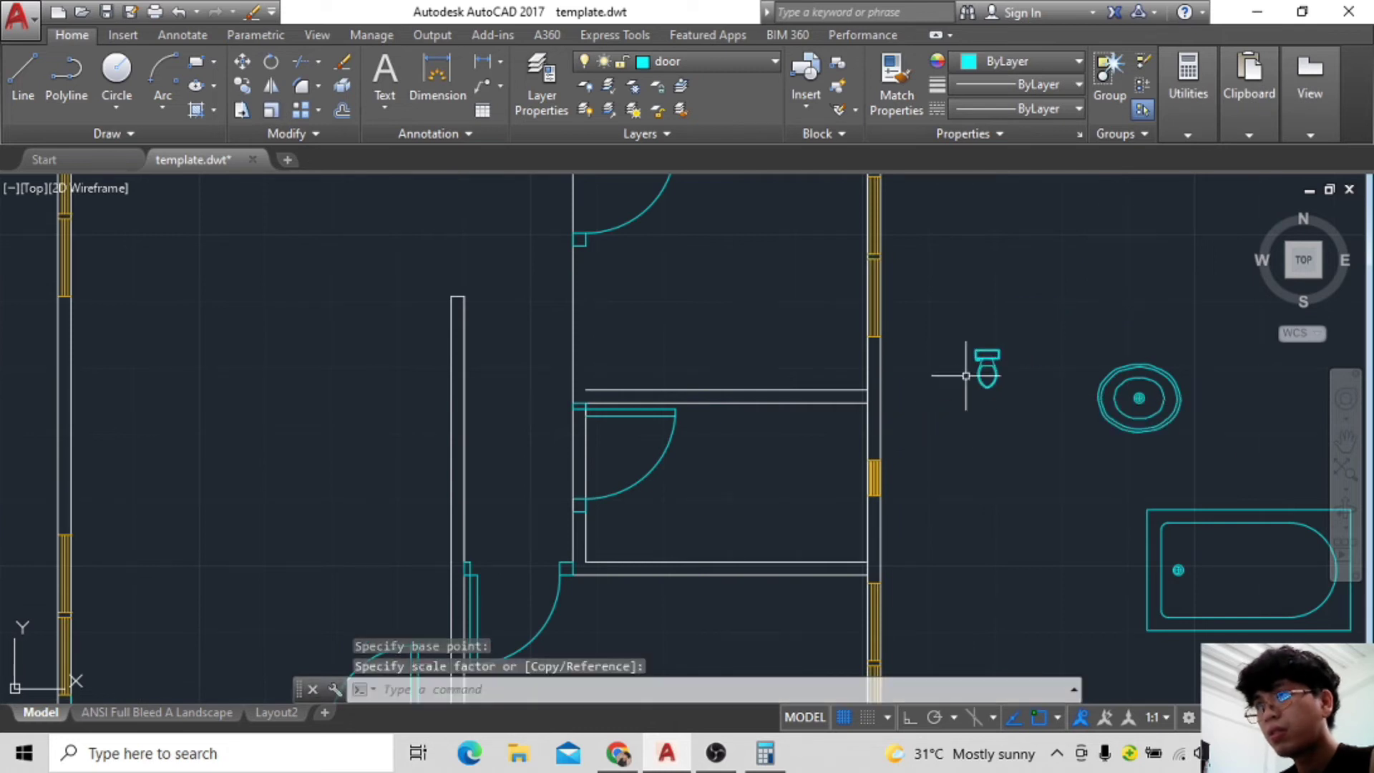
# Move the scaled toilet against the small bathroom's top wall.
pyautogui.click(244, 65)
pyautogui.click(755, 467)
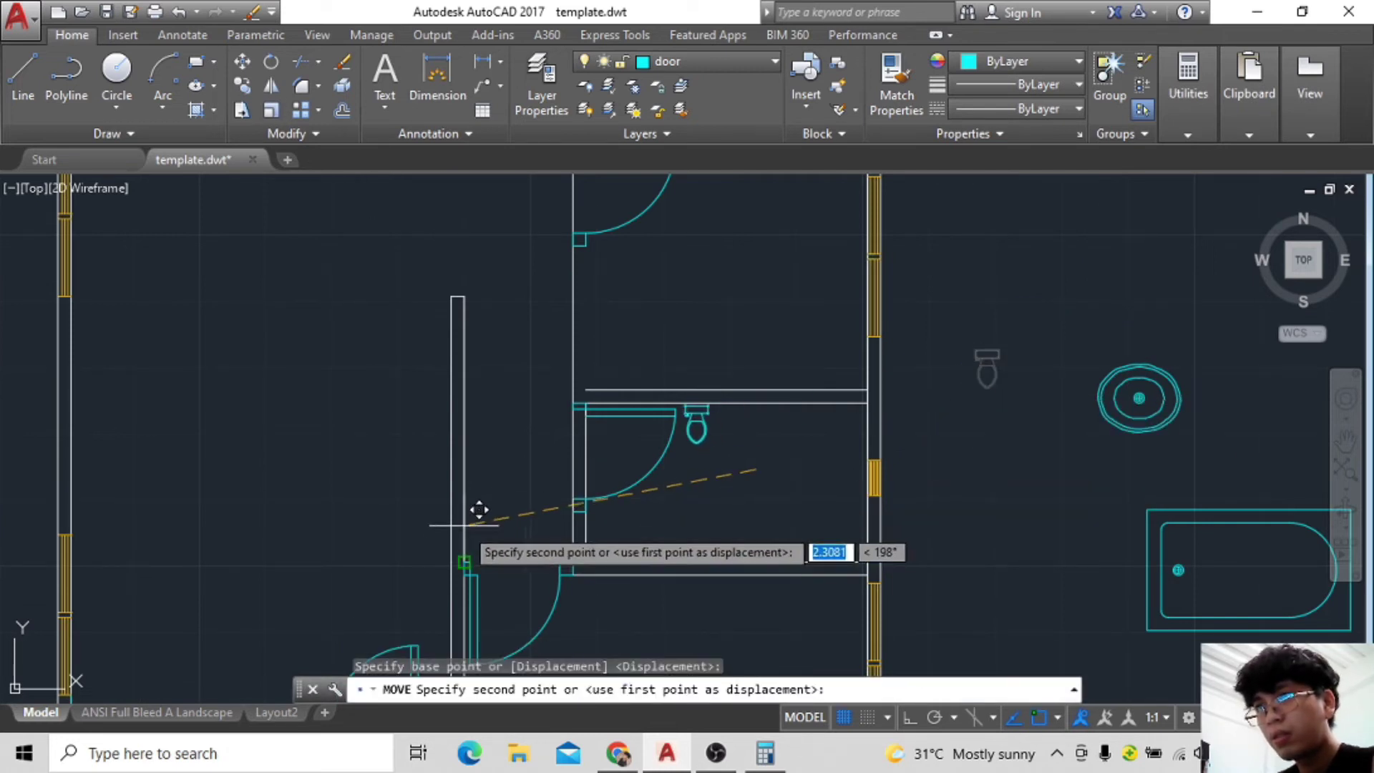
pyautogui.scroll(3, 585, 500)
pyautogui.click(469, 509)
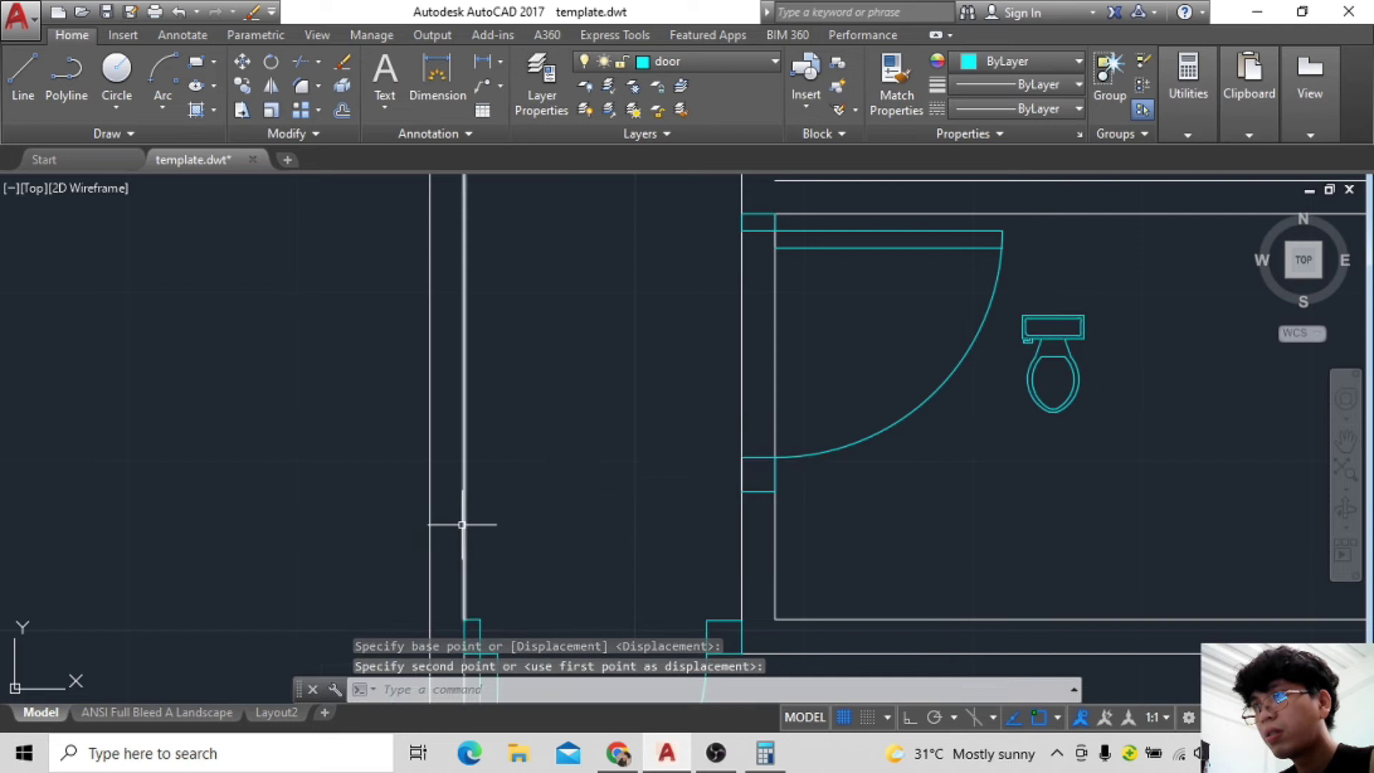
pyautogui.moveTo(460, 521); pyautogui.dragTo(145, 556, button='middle')
pyautogui.click(739, 360)
pyautogui.press('space')
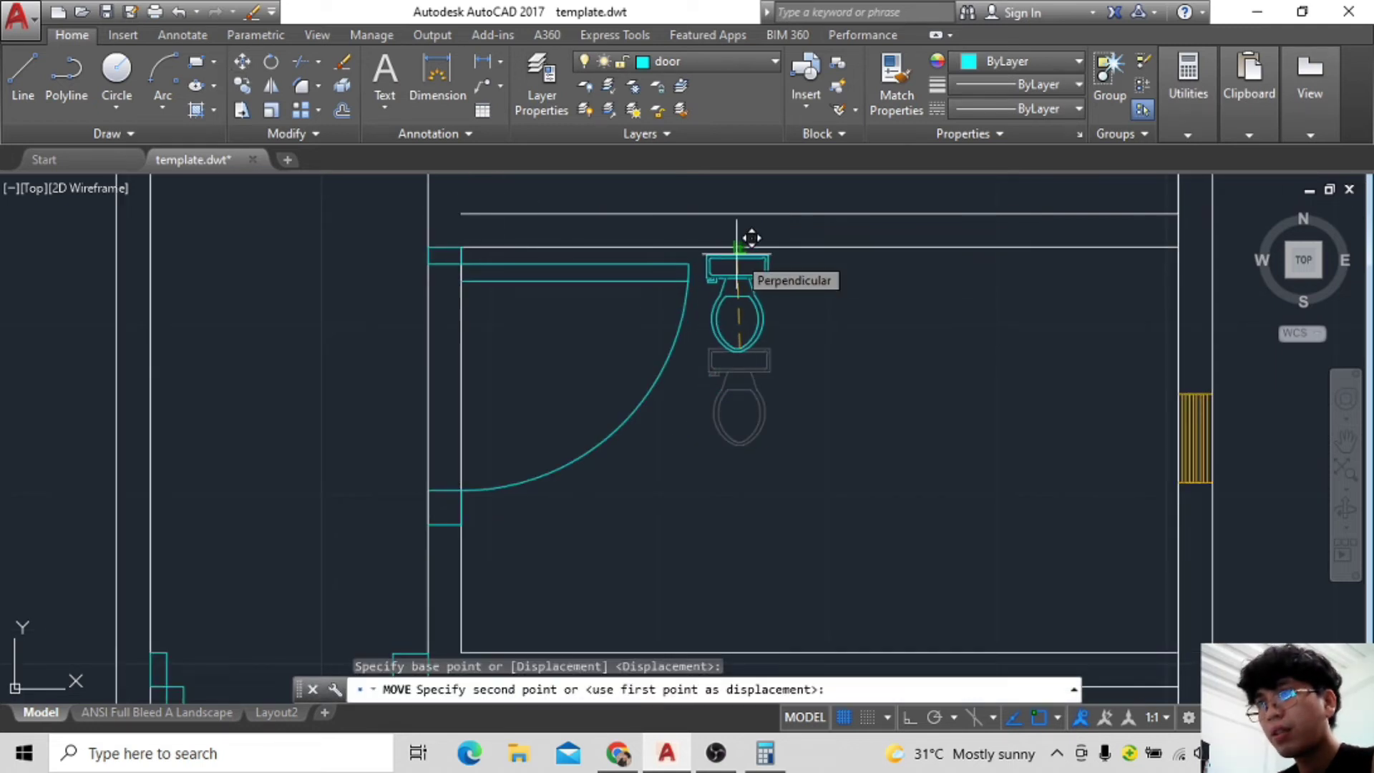
pyautogui.click(751, 238)
pyautogui.scroll(-3, 952, 421)
# Scale the sink block down to a smaller size.
pyautogui.moveTo(852, 387)
pyautogui.mouseDown(button='middle')
pyautogui.moveTo(717, 369)
pyautogui.moveTo(749, 364)
pyautogui.mouseUp(button='middle')
pyautogui.click(247, 90)
pyautogui.click(955, 326)
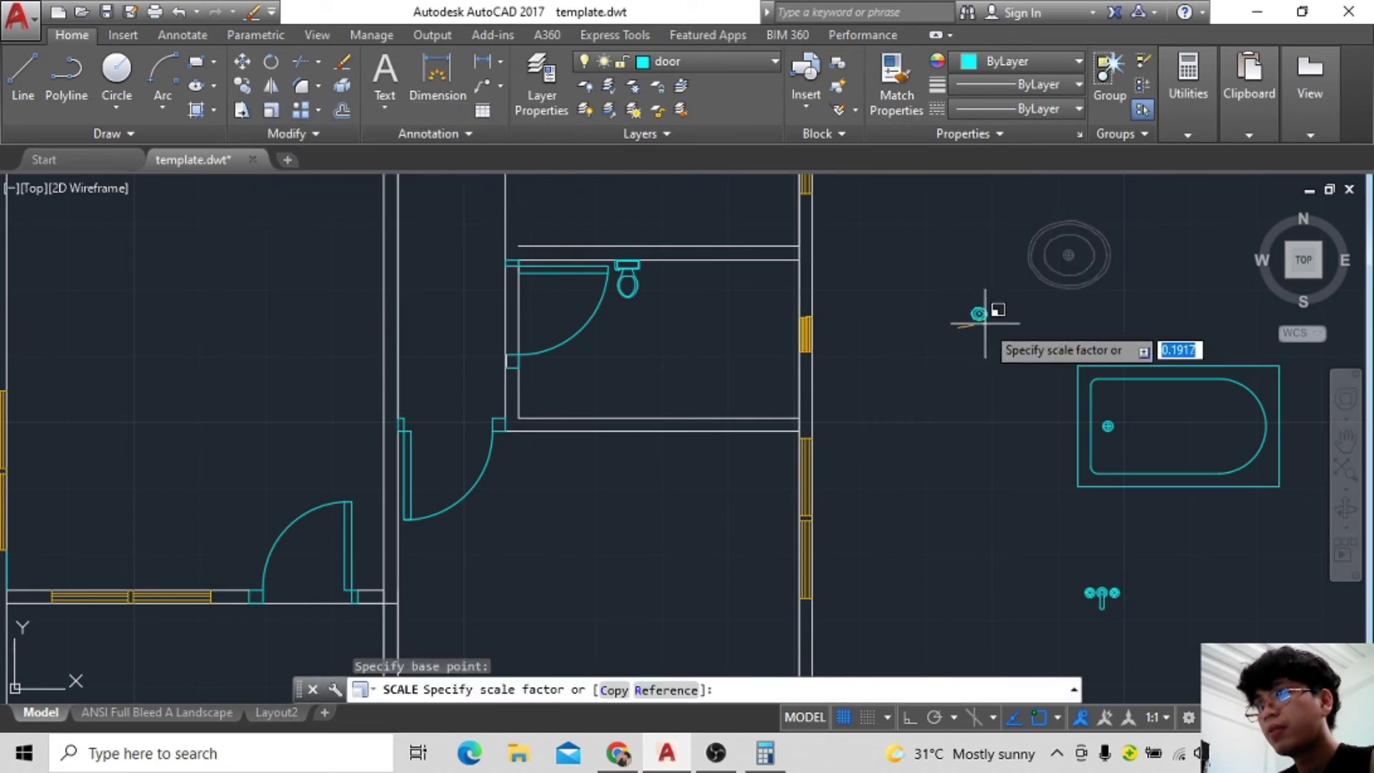
pyautogui.click(1002, 320)
# Move the resized sink beside the bathroom's lower wall.
pyautogui.click(247, 63)
pyautogui.click(994, 303)
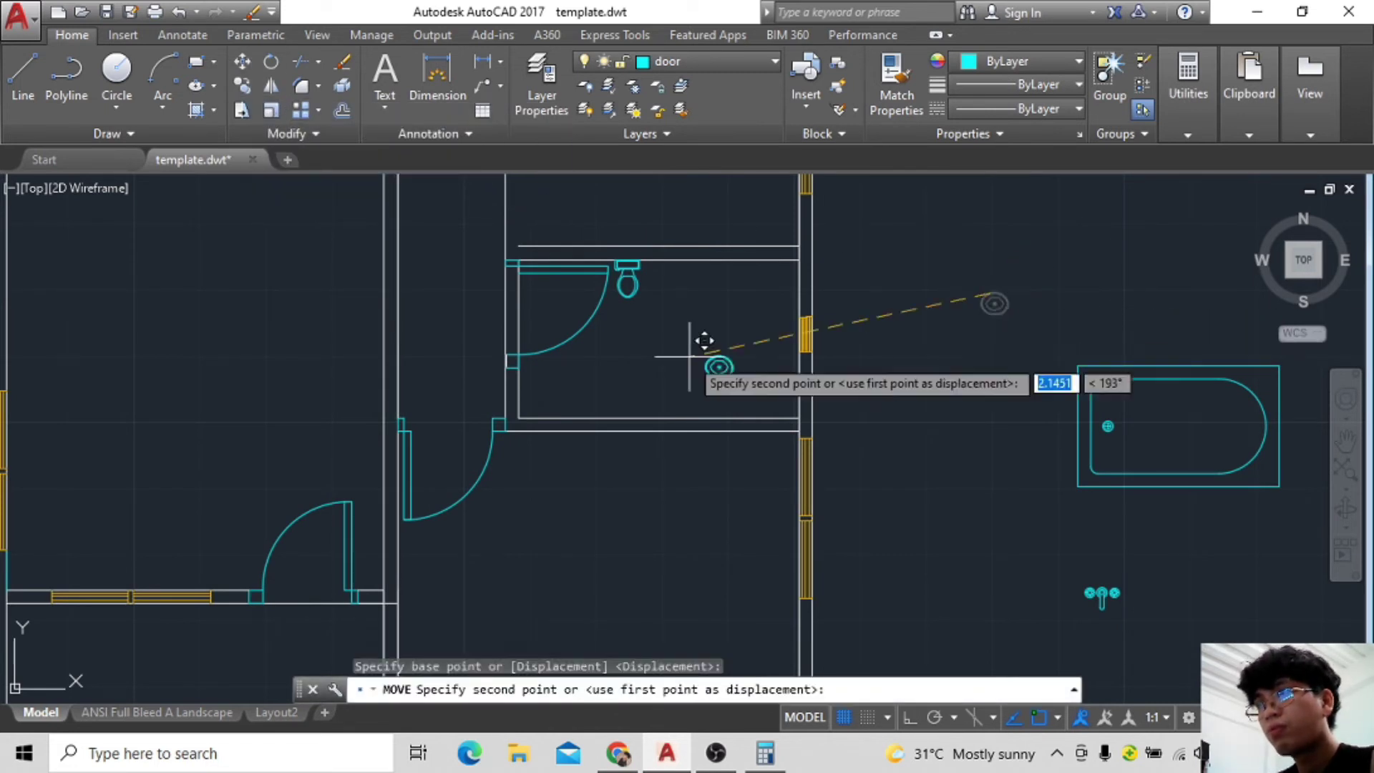
pyautogui.scroll(3, 700, 346)
pyautogui.scroll(-2, 653, 322)
pyautogui.scroll(3, 663, 316)
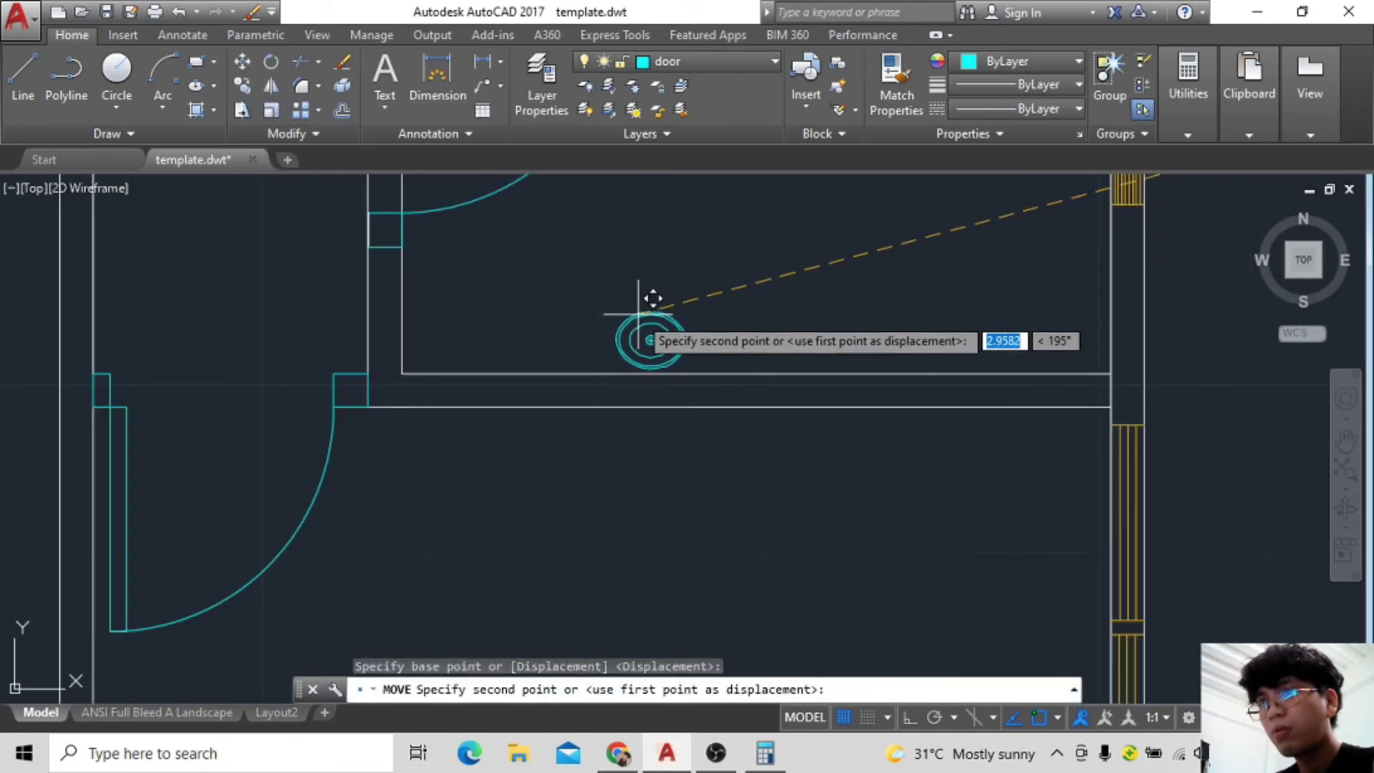
pyautogui.scroll(-2, 658, 322)
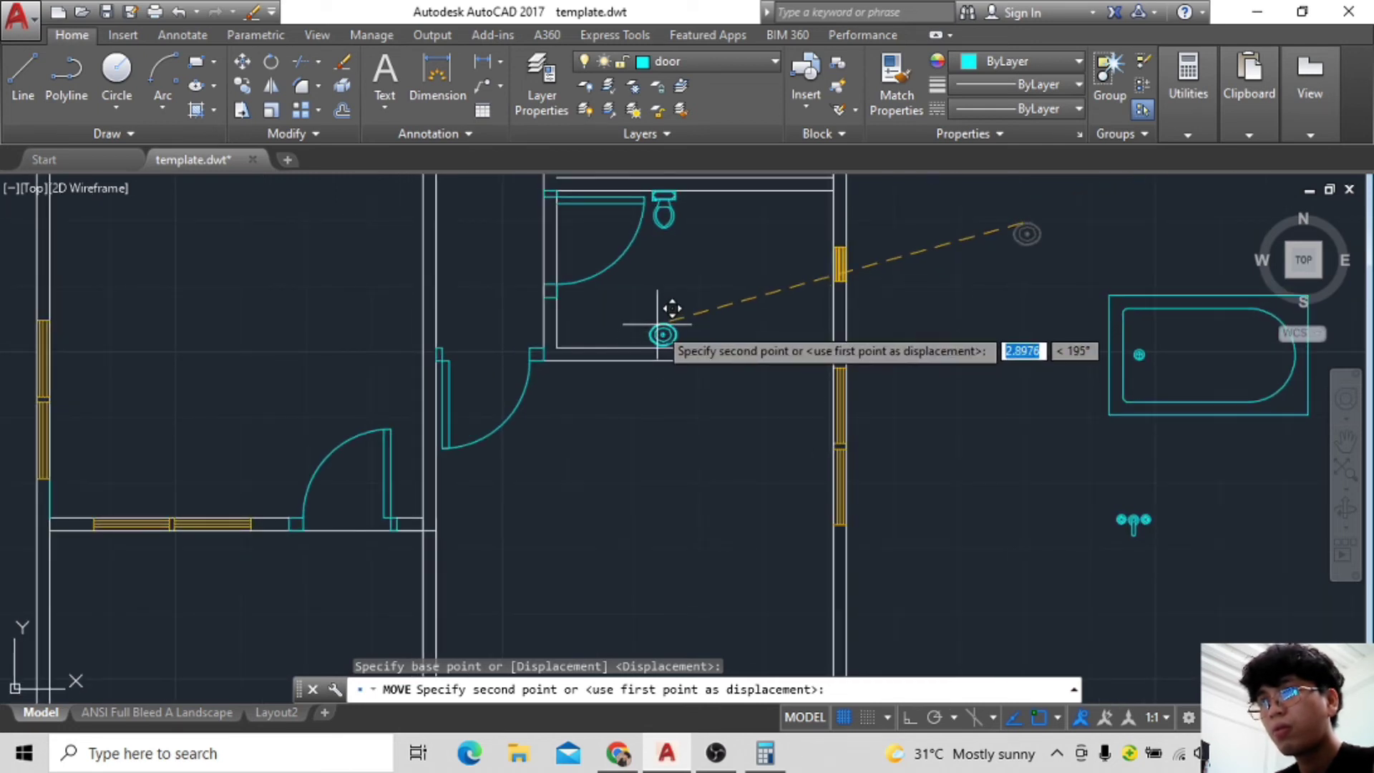
pyautogui.click(658, 324)
pyautogui.scroll(2, 908, 387)
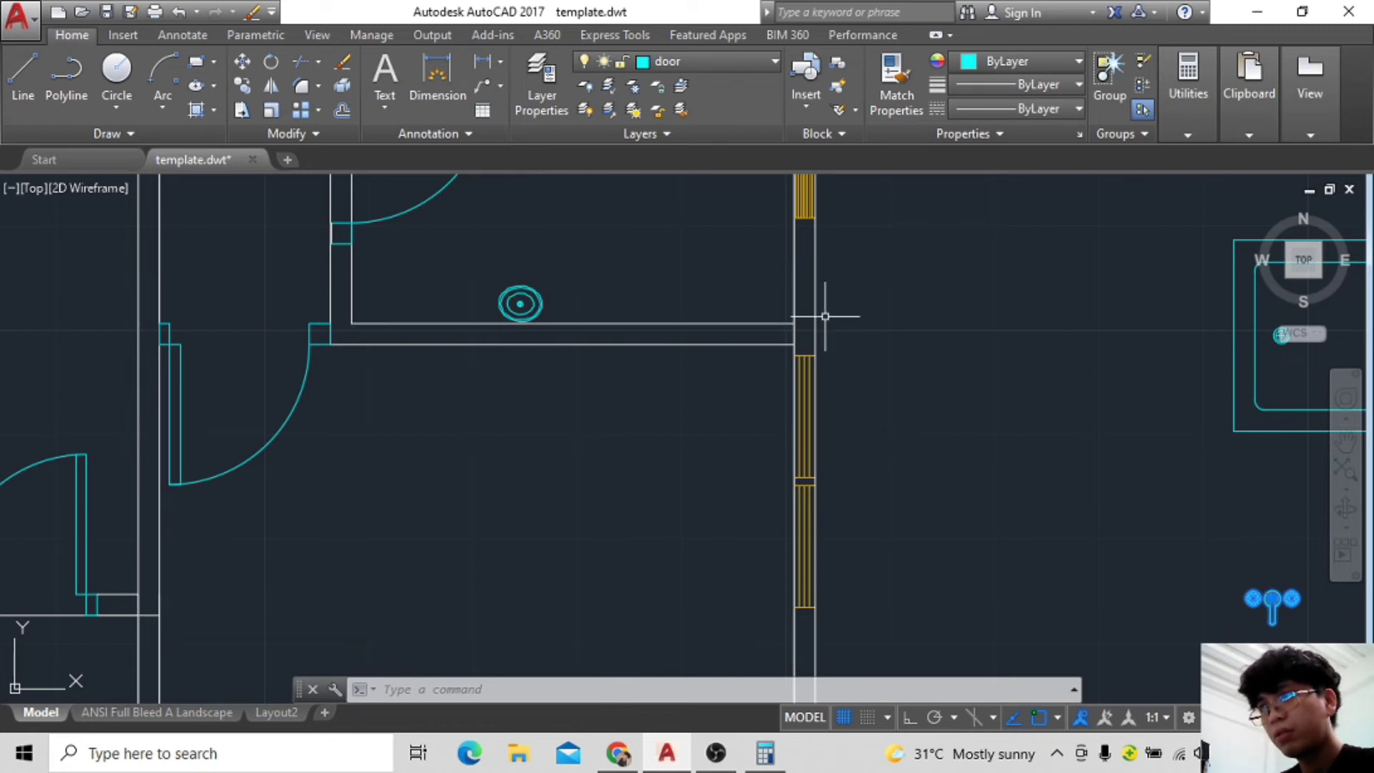
# Rotate the faucet 90 degrees and scale it by 0.5.
pyautogui.click(270, 62)
pyautogui.click(993, 483)
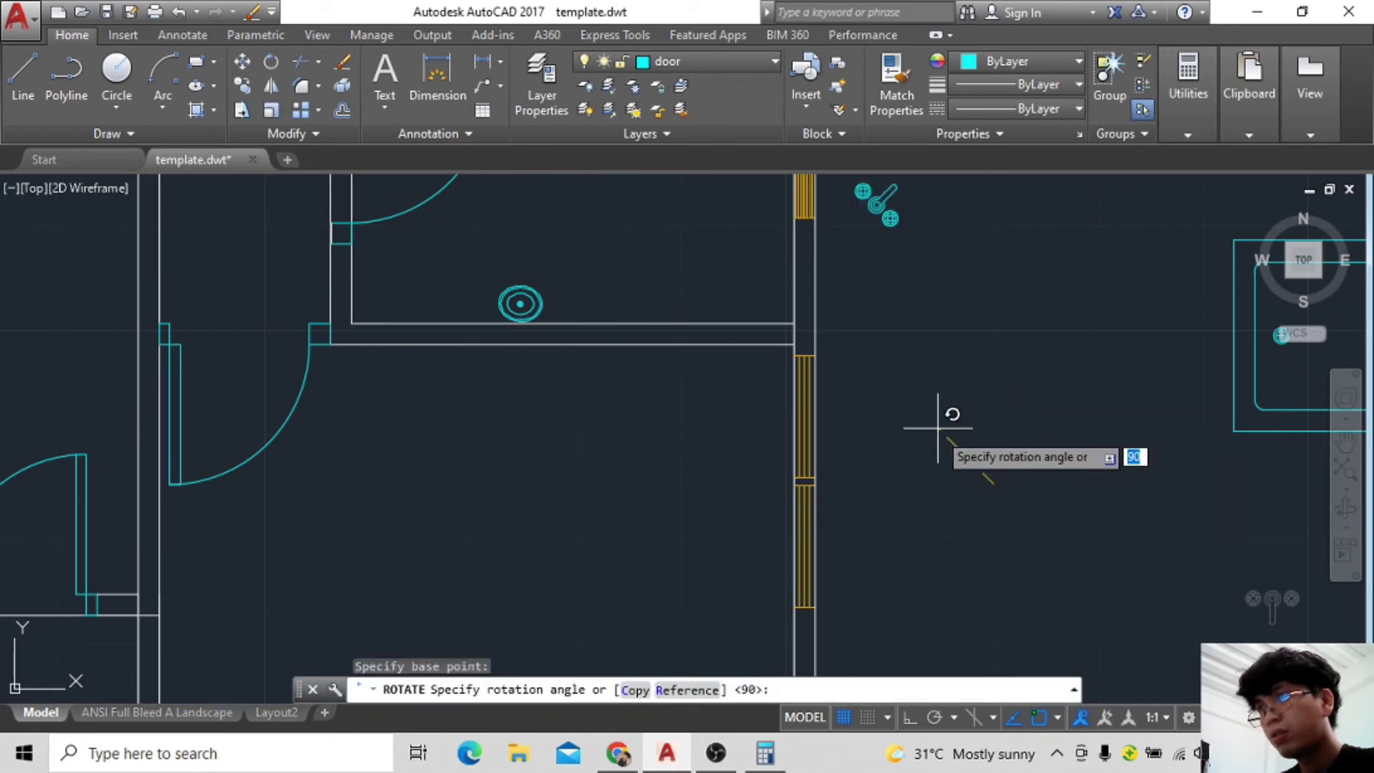
pyautogui.write('90')
pyautogui.press('Return')
pyautogui.click(242, 85)
pyautogui.click(270, 110)
pyautogui.press('Return')
pyautogui.click(650, 419)
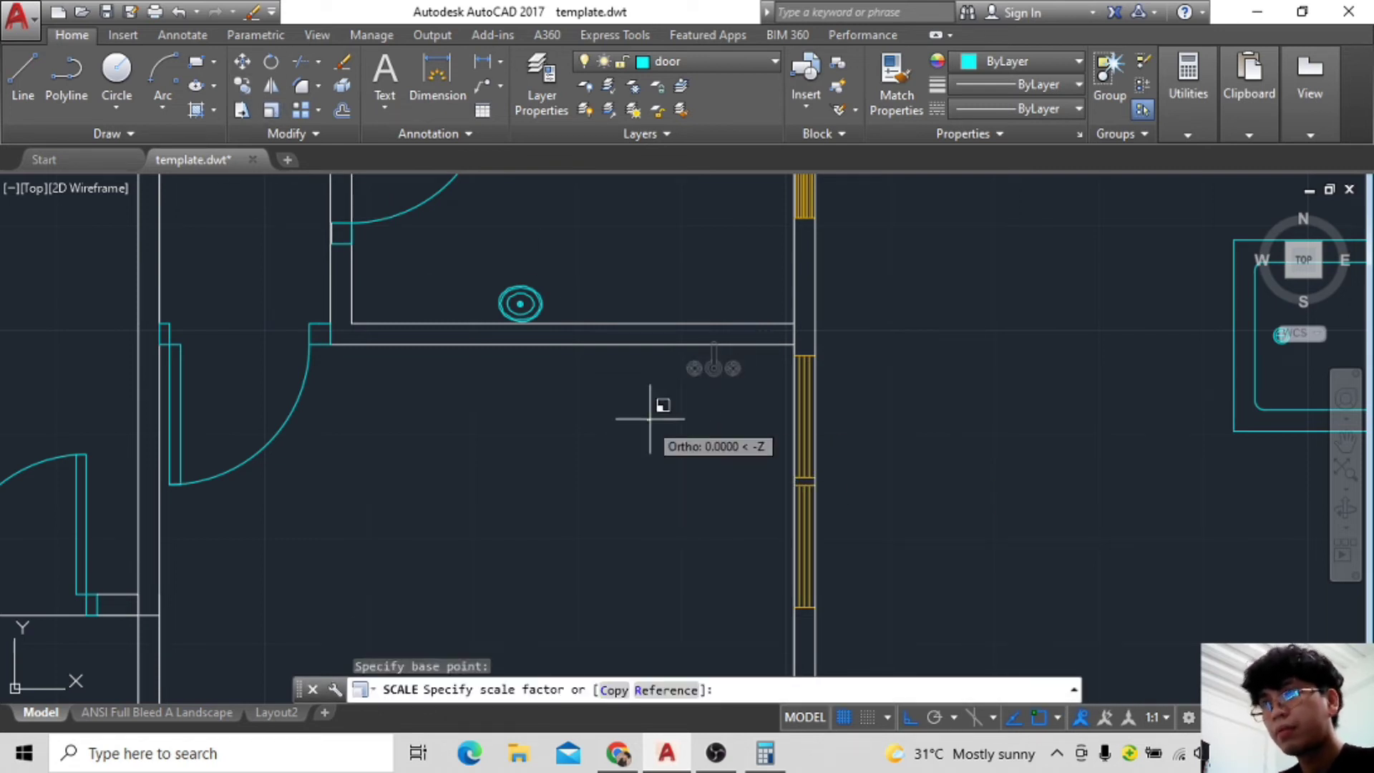
pyautogui.write('0.5')
pyautogui.press('Return')
# Move the faucet to the sink's lower edge.
pyautogui.scroll(3, 644, 408)
pyautogui.write('m')
pyautogui.press('Return')
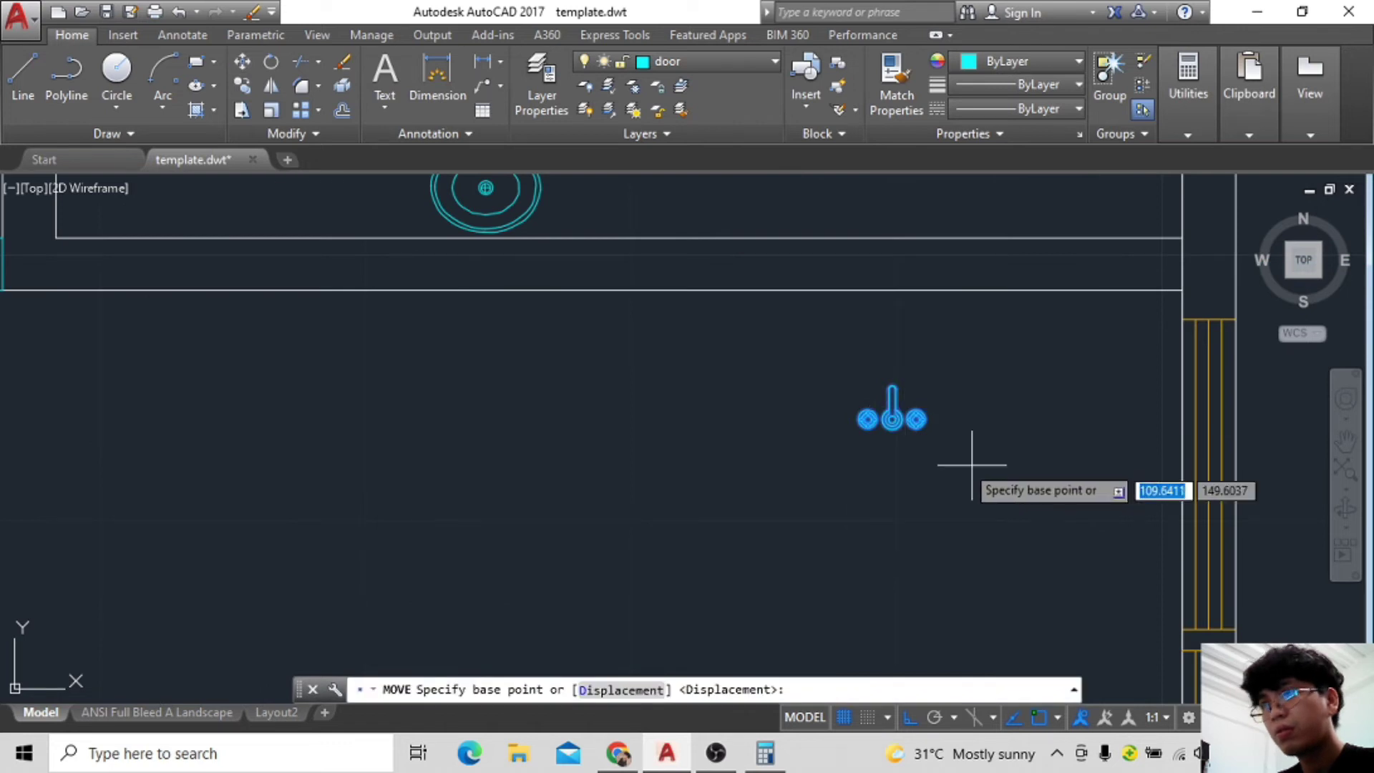
pyautogui.click(891, 422)
pyautogui.click(499, 215)
pyautogui.scroll(2, 659, 291)
pyautogui.scroll(-2, 687, 300)
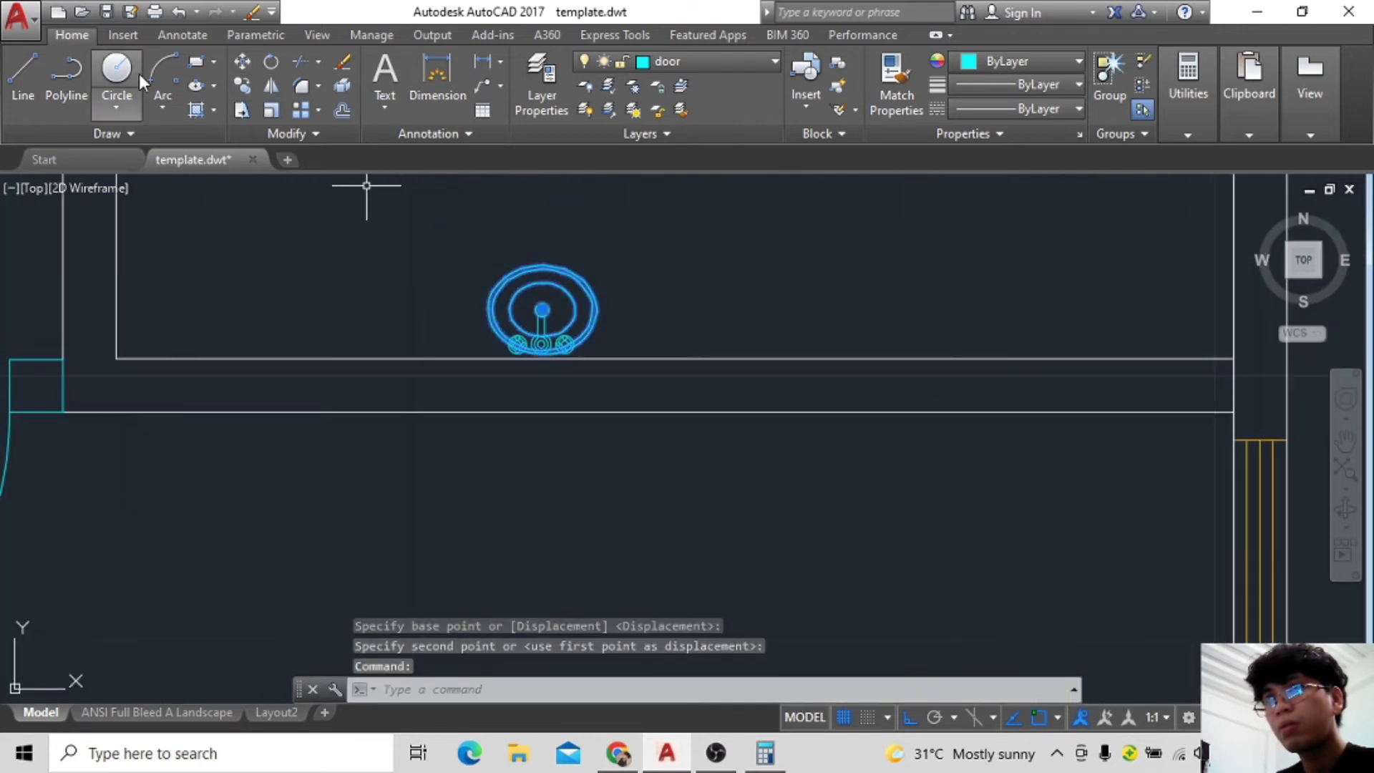
pyautogui.scroll(-5, 413, 418)
pyautogui.press('Escape')
pyautogui.scroll(5, 759, 372)
pyautogui.scroll(-1, 645, 389)
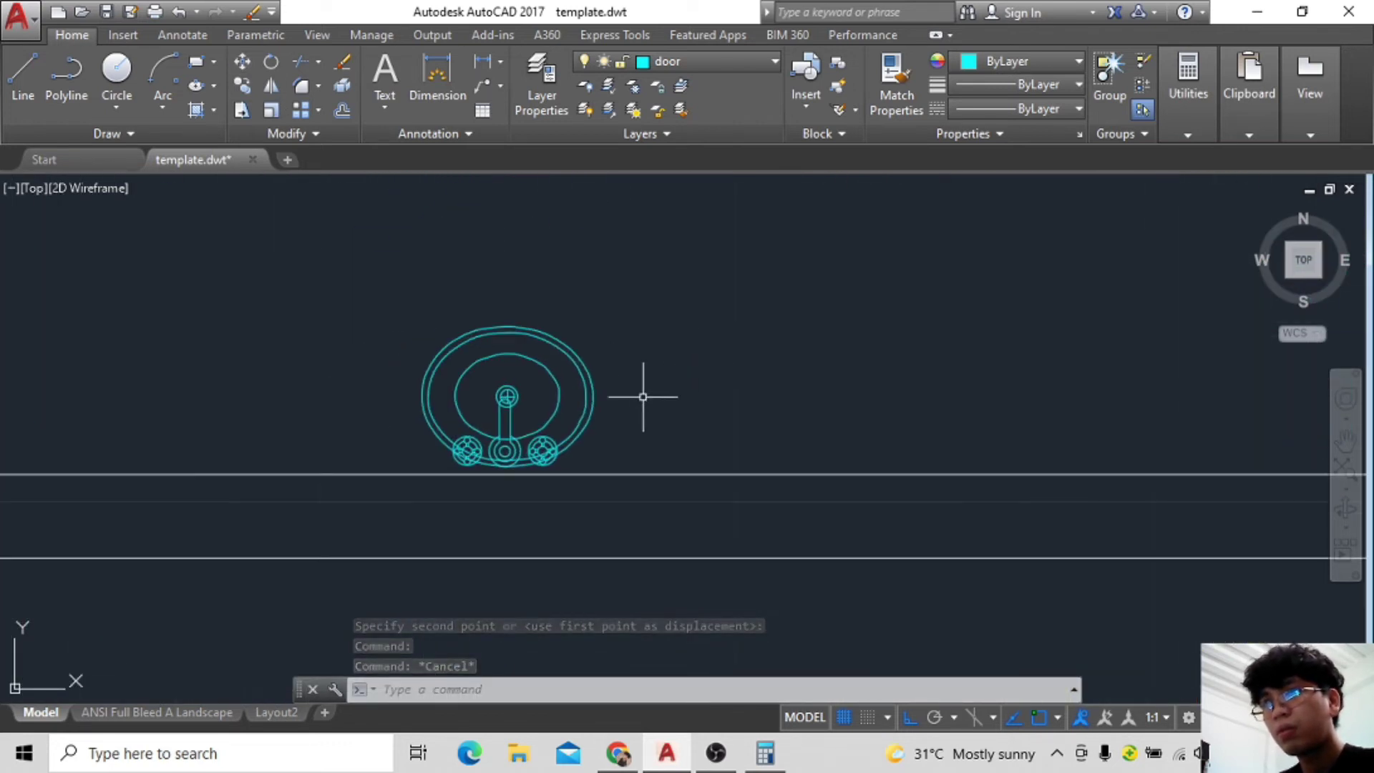
pyautogui.scroll(1, 695, 390)
# Nudge the faucet into place and seat the basin just above it, Ortho off.
pyautogui.click(244, 62)
pyautogui.click(613, 408)
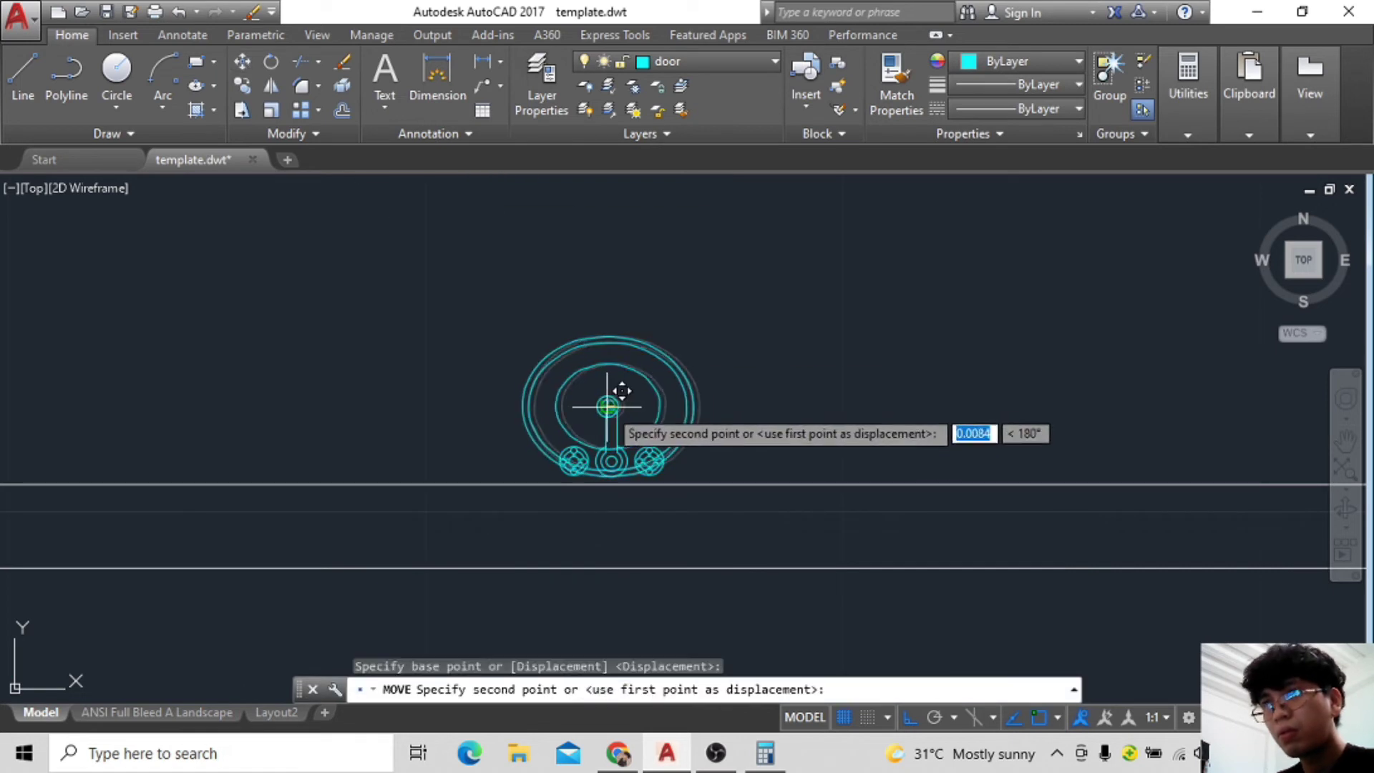
pyautogui.click(620, 398)
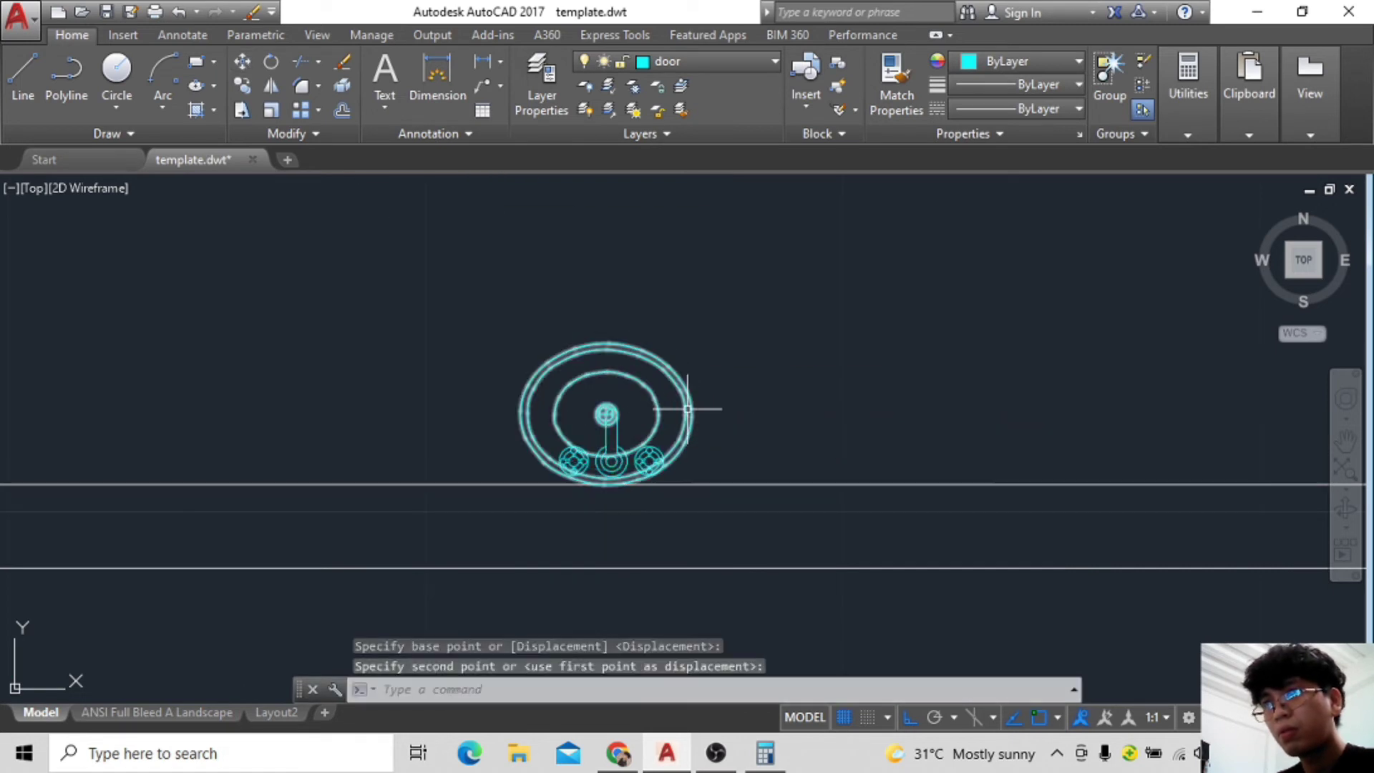
pyautogui.click(242, 62)
pyautogui.click(606, 344)
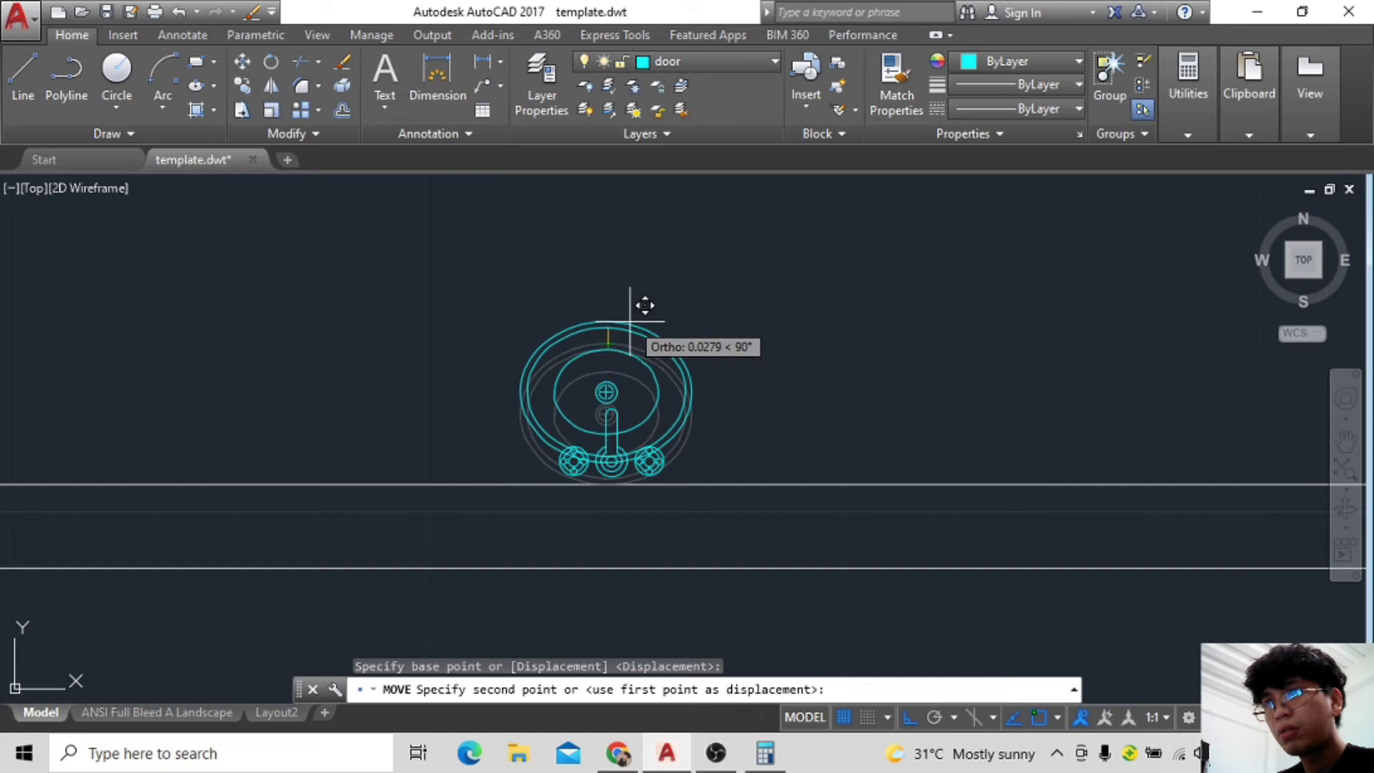
pyautogui.press('F8')
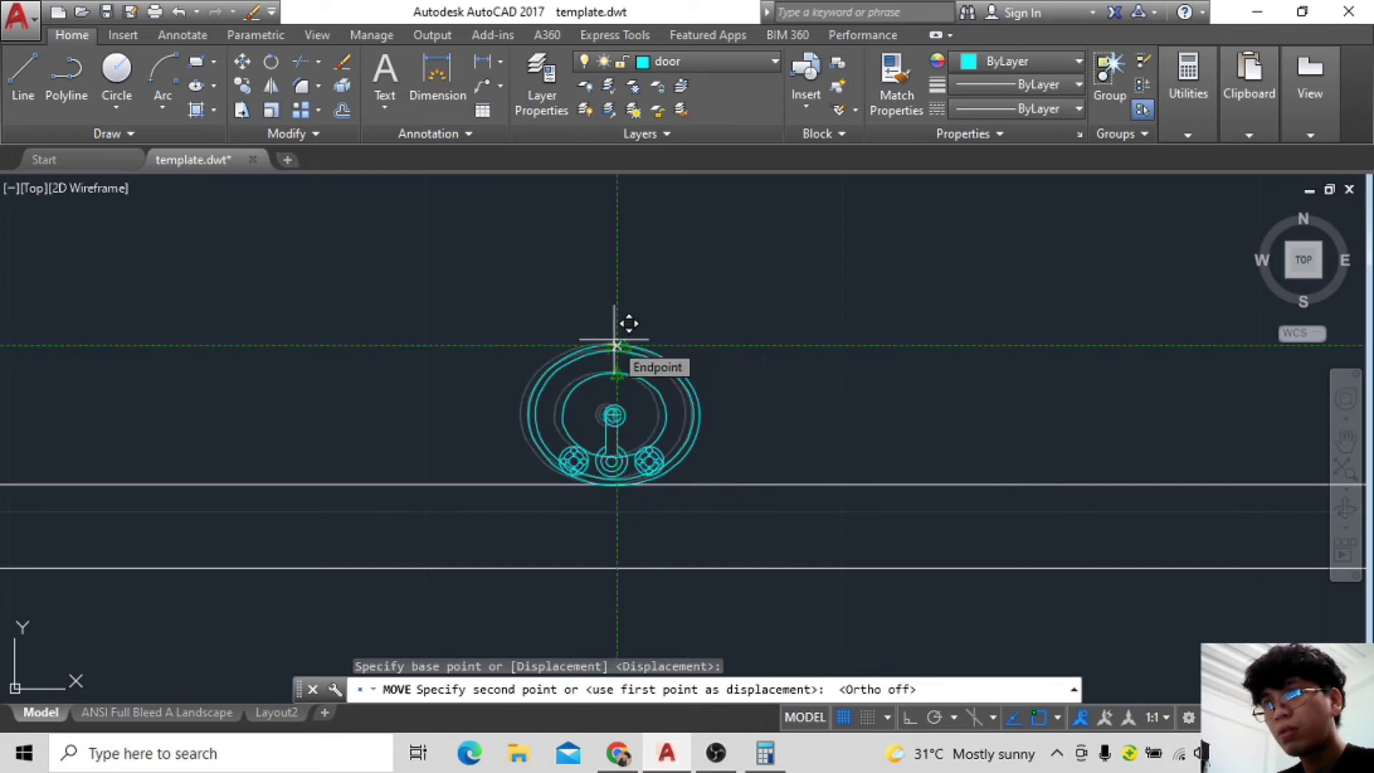
pyautogui.click(624, 328)
pyautogui.scroll(-2, 874, 429)
pyautogui.scroll(-2, 736, 460)
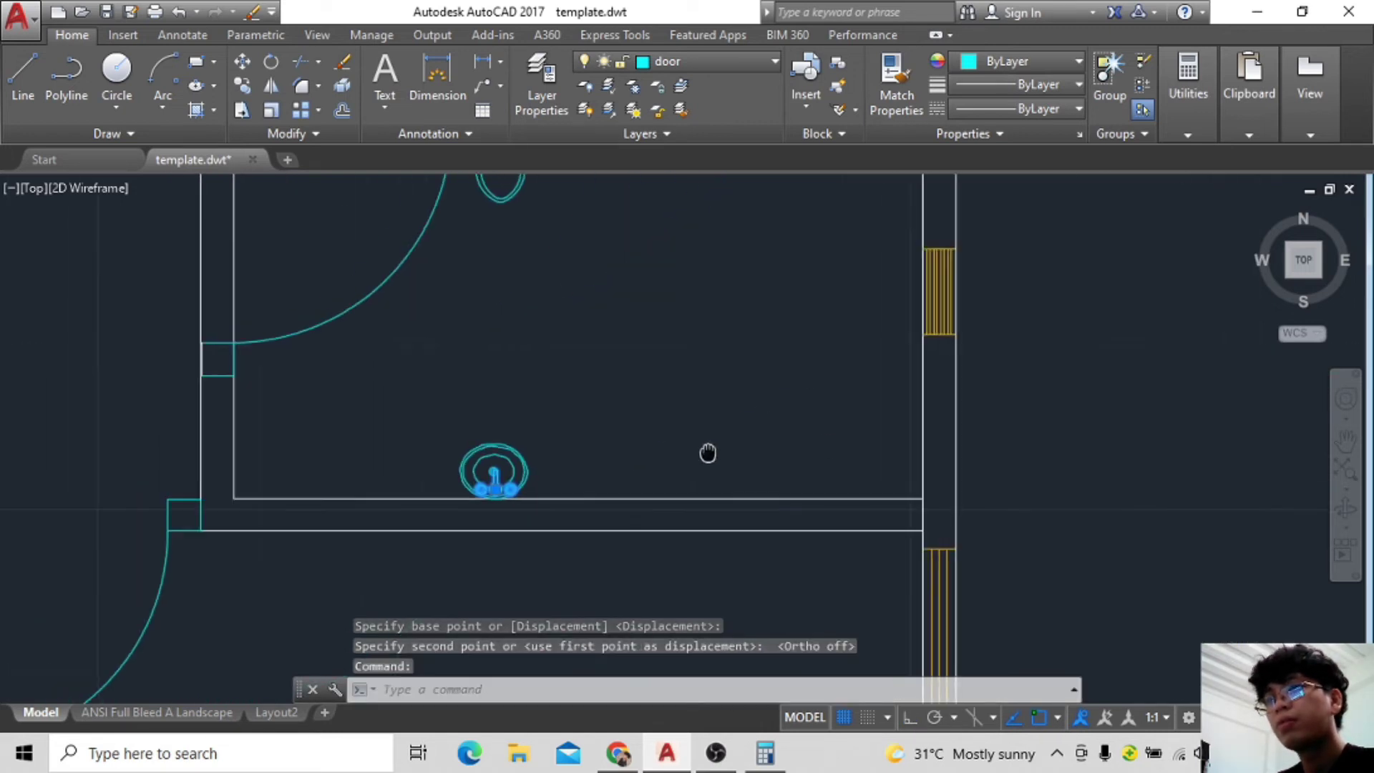
# Rotate the sink assembly to fit along the bathroom wall.
pyautogui.moveTo(708, 453); pyautogui.dragTo(870, 447, button='middle')
pyautogui.scroll(-3, 782, 454)
pyautogui.scroll(5, 774, 453)
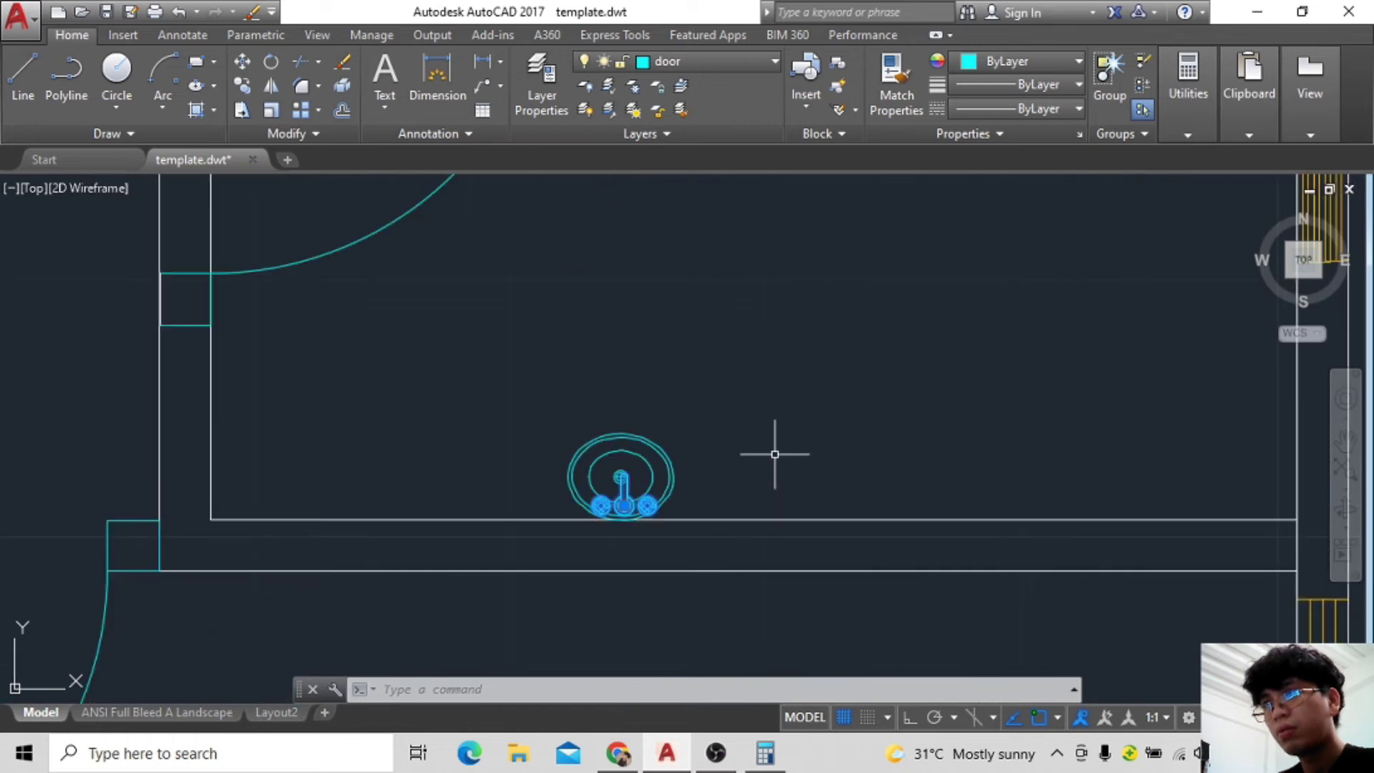
pyautogui.moveTo(652, 508); pyautogui.dragTo(766, 504, button='middle')
pyautogui.scroll(-3, 699, 506)
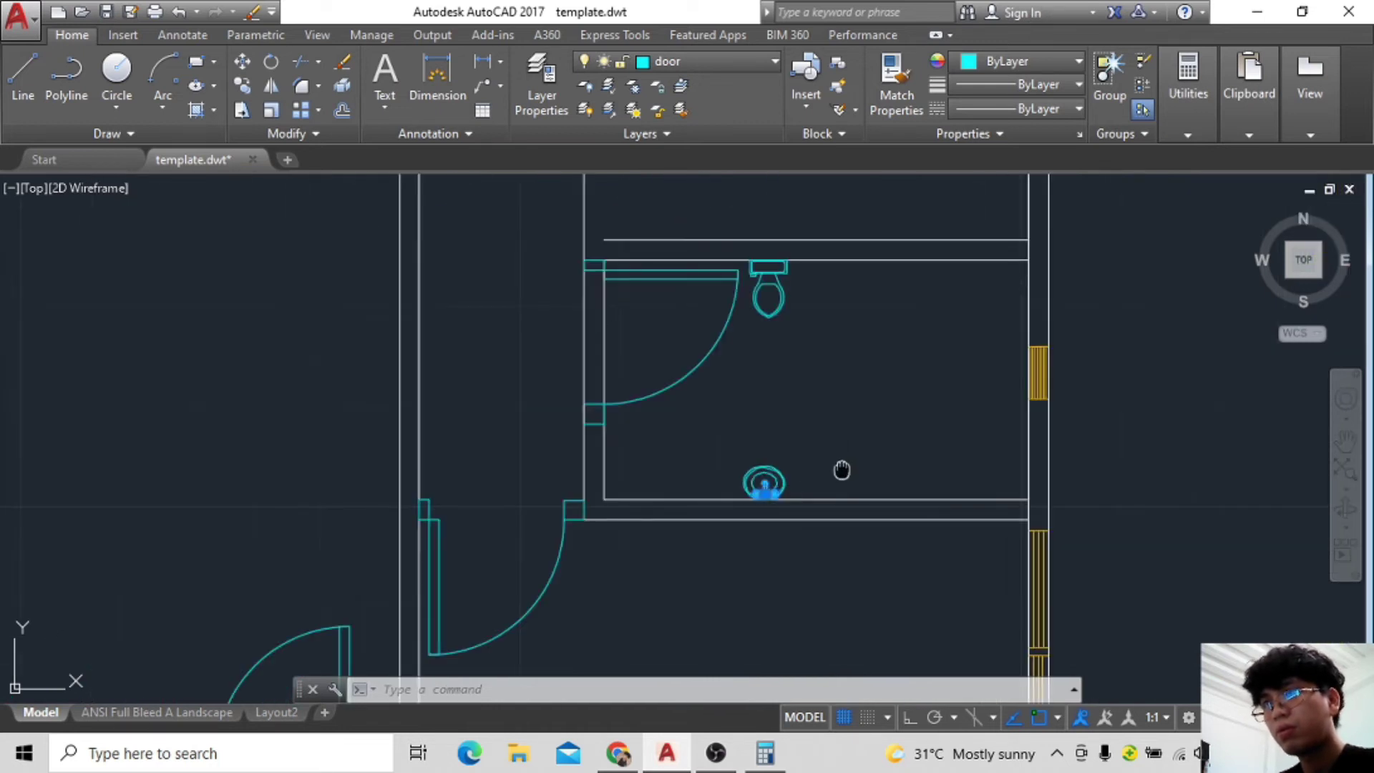
pyautogui.scroll(2, 716, 508)
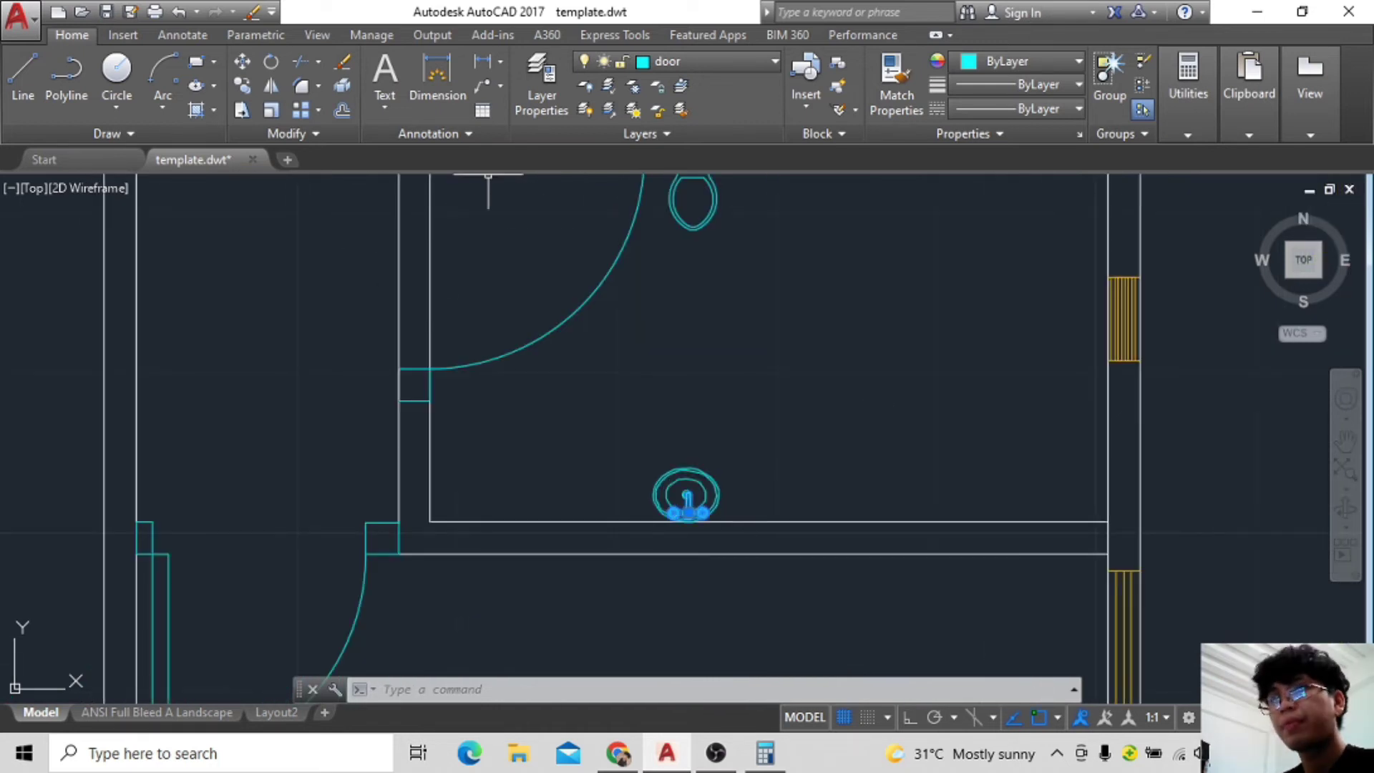
pyautogui.click(271, 61)
pyautogui.click(753, 553)
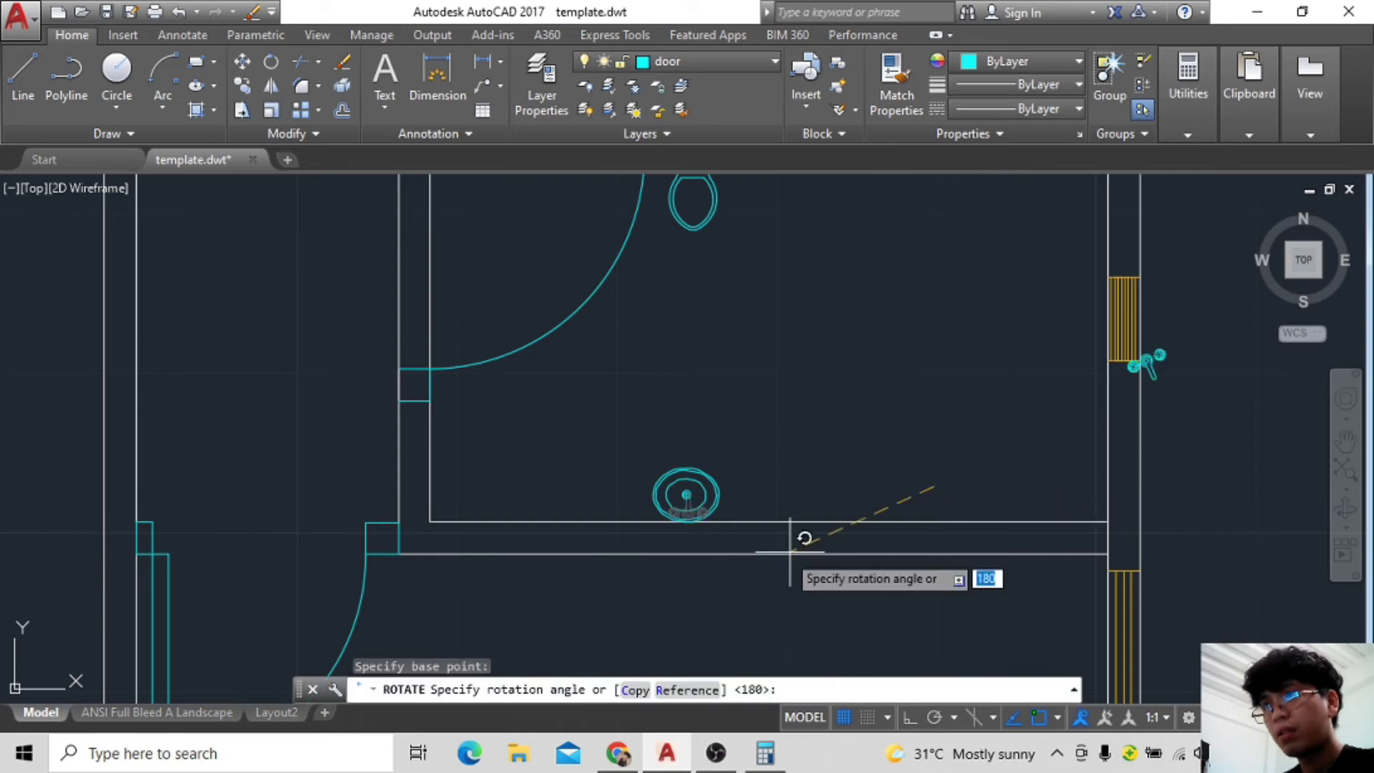
pyautogui.click(735, 490)
# Turn the faucet 180 degrees and place it on the top wall beside the toilet.
pyautogui.click(271, 61)
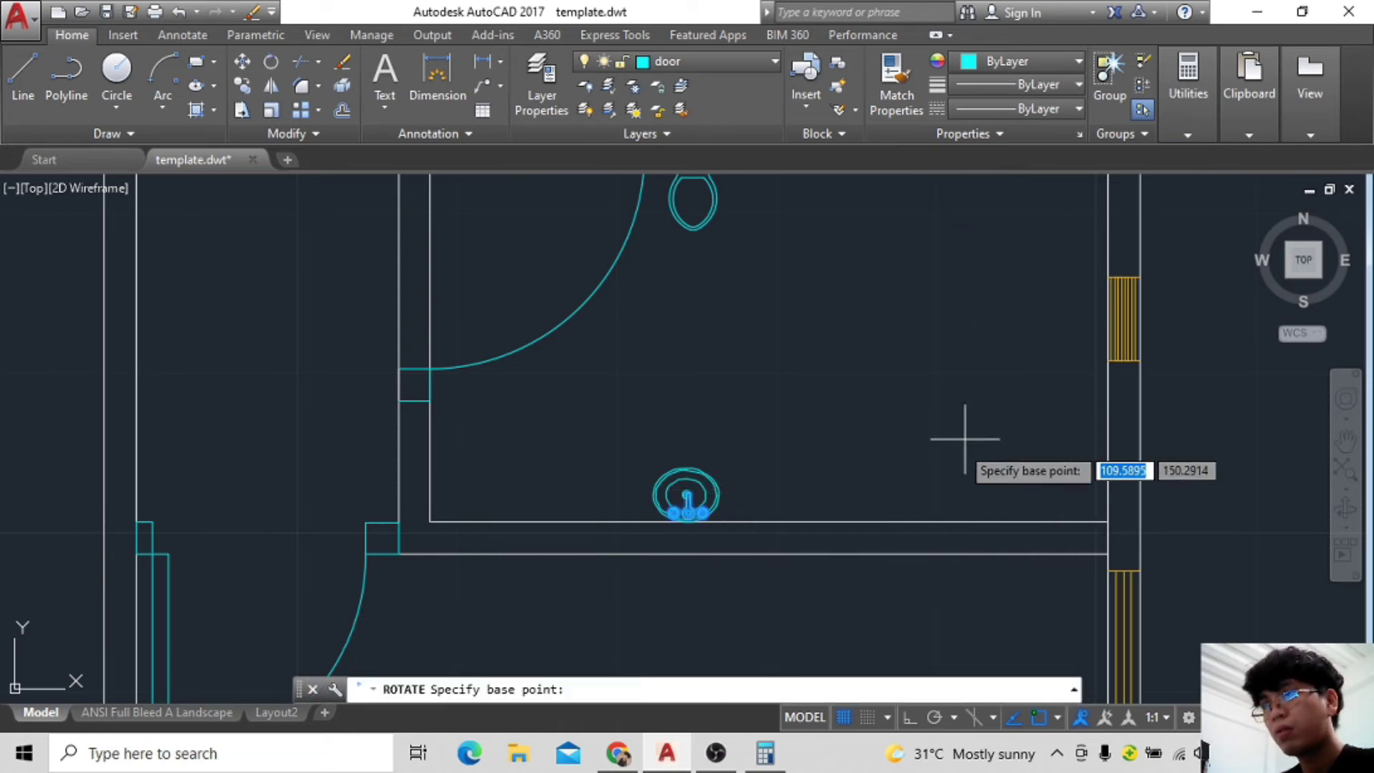
pyautogui.press('F8')
pyautogui.click(790, 460)
pyautogui.click(658, 460)
pyautogui.moveTo(875, 221); pyautogui.dragTo(817, 372, button='middle')
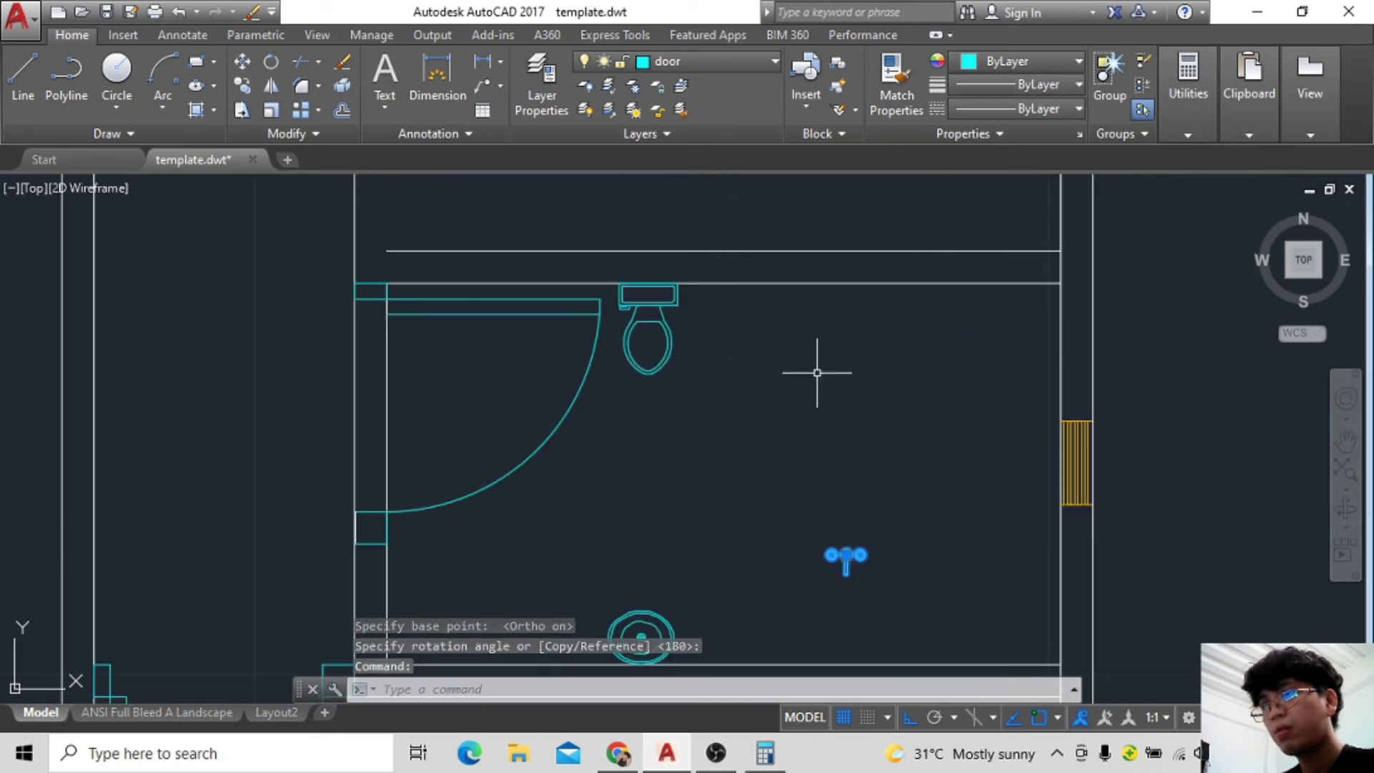
pyautogui.click(242, 62)
pyautogui.click(846, 555)
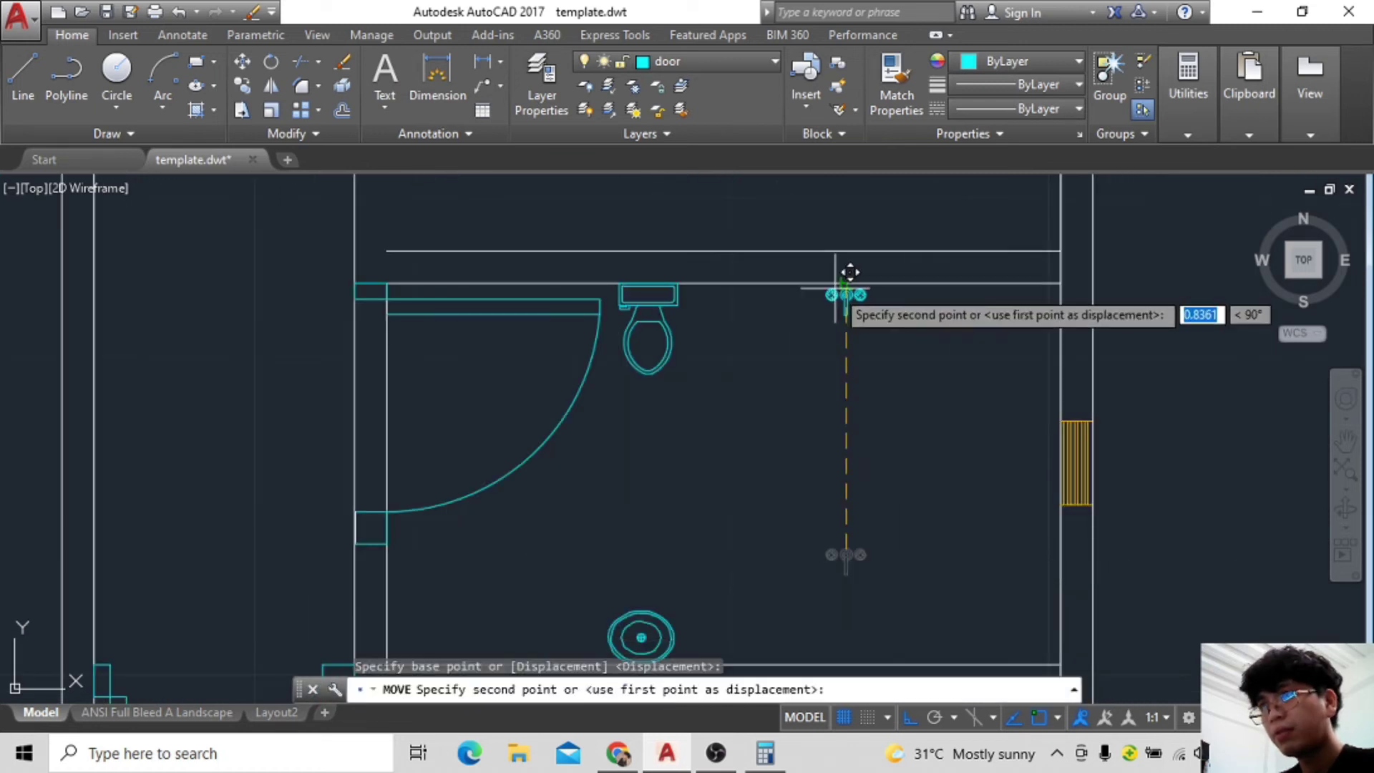
pyautogui.click(723, 285)
pyautogui.moveTo(764, 475); pyautogui.dragTo(798, 389, button='middle')
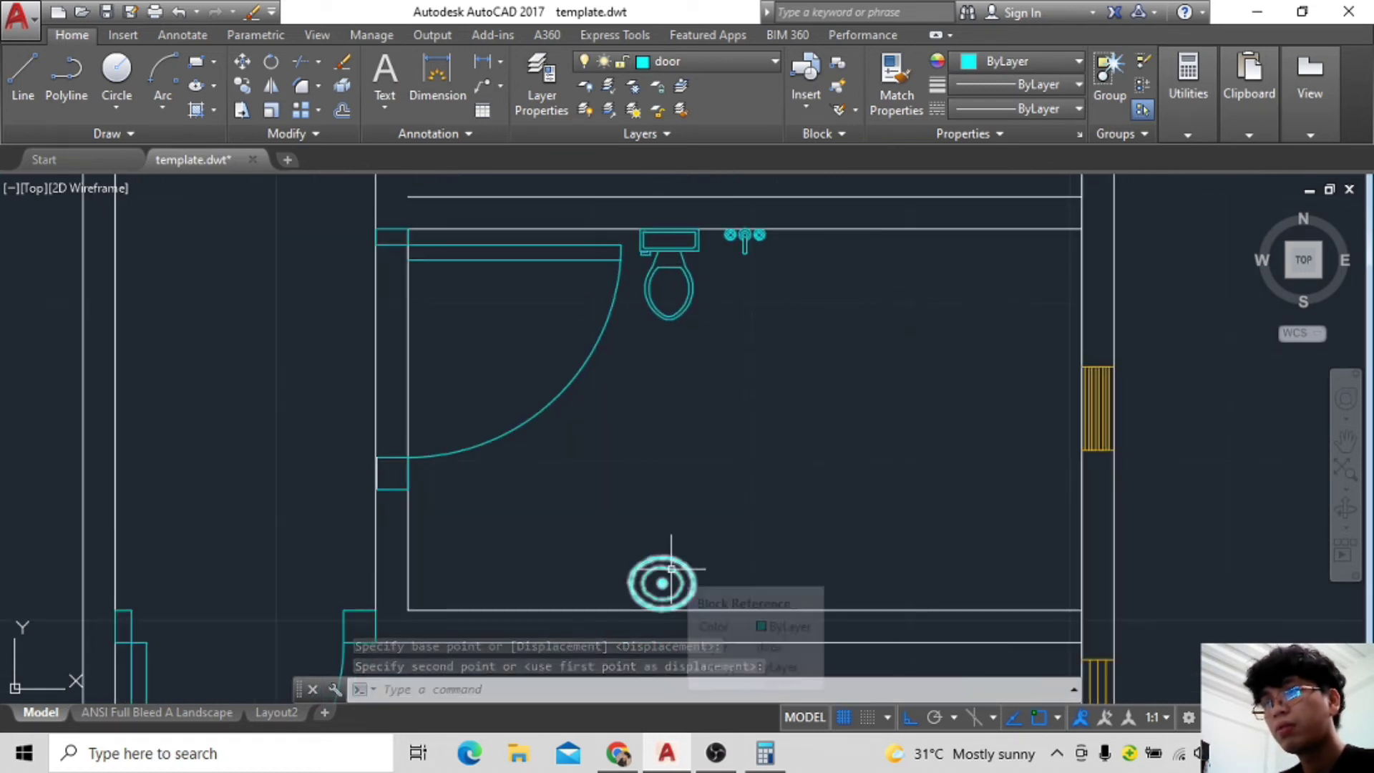
pyautogui.click(23, 76)
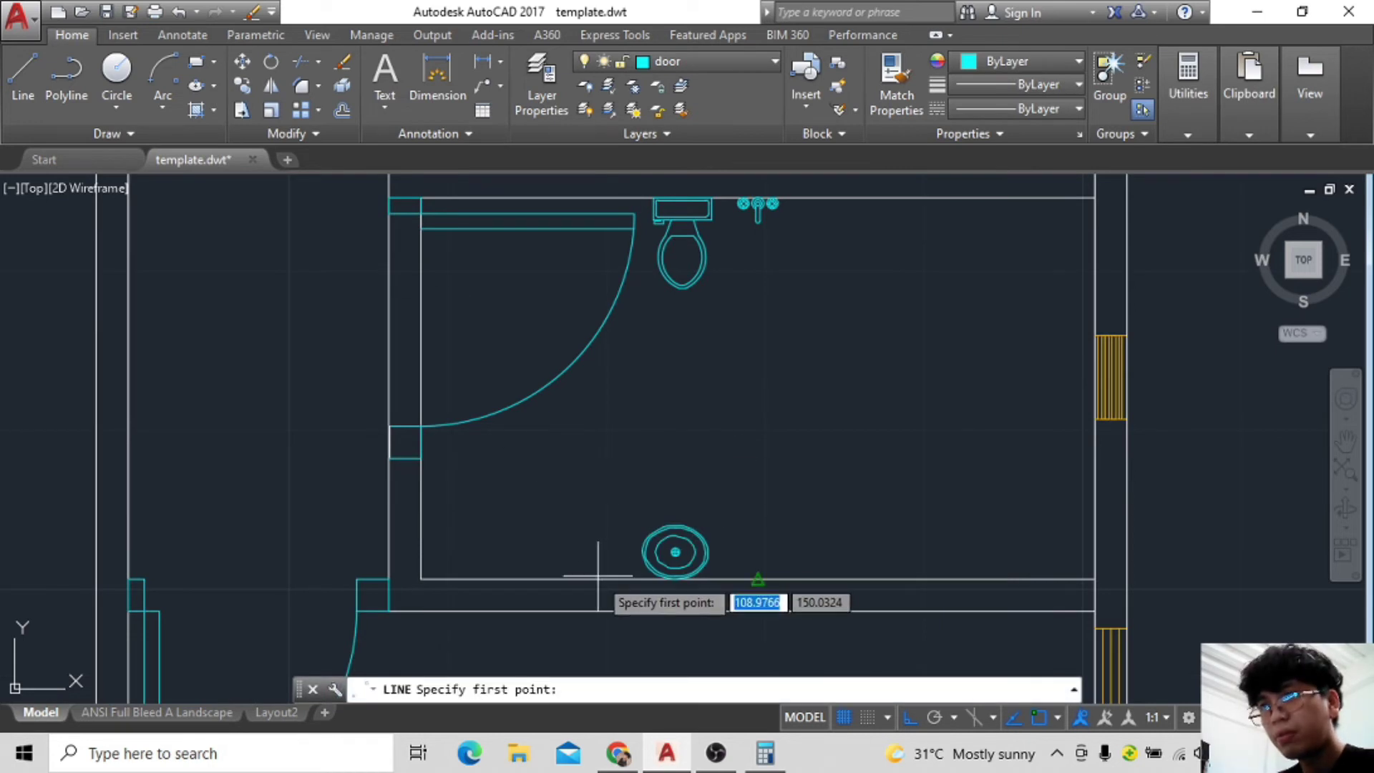
# Turn object snapping off and restart the LINE command.
pyautogui.press('Escape')
pyautogui.scroll(2, 798, 424)
pyautogui.press('Return')
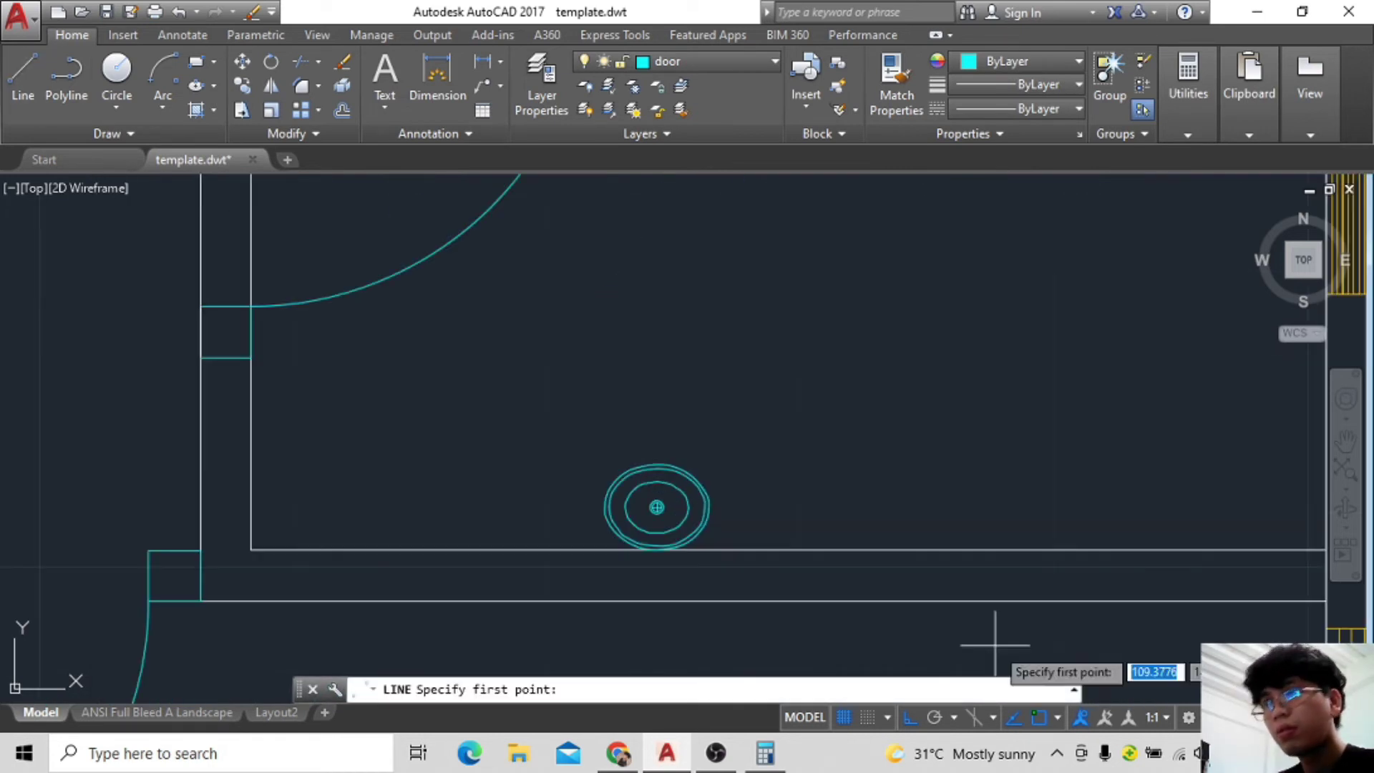
pyautogui.click(1058, 718)
pyautogui.click(1037, 565)
pyautogui.press('F3')
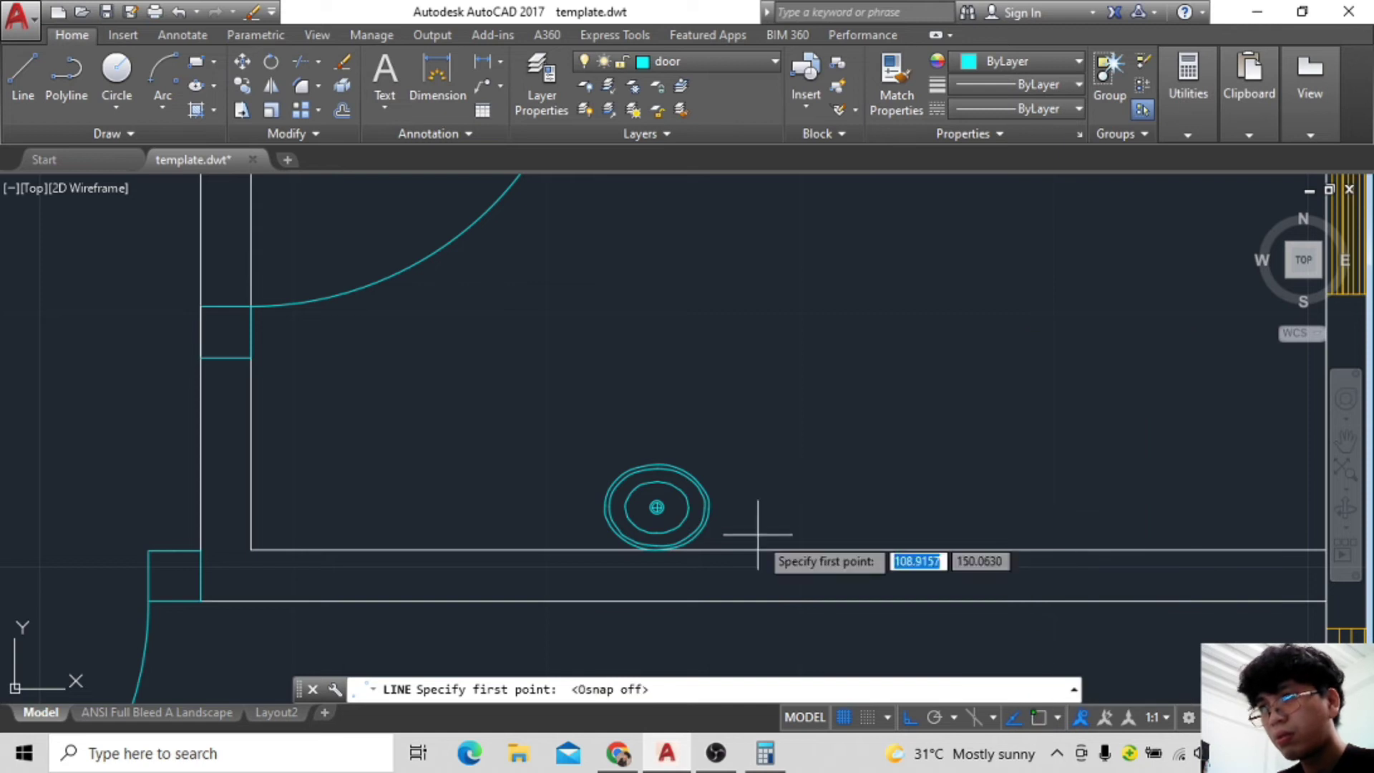
pyautogui.moveTo(532, 543); pyautogui.dragTo(606, 529, button='middle')
pyautogui.press('Escape')
pyautogui.press('Return')
# Draw three lines from the bottom wall framing the sink as a counter.
pyautogui.click(613, 536)
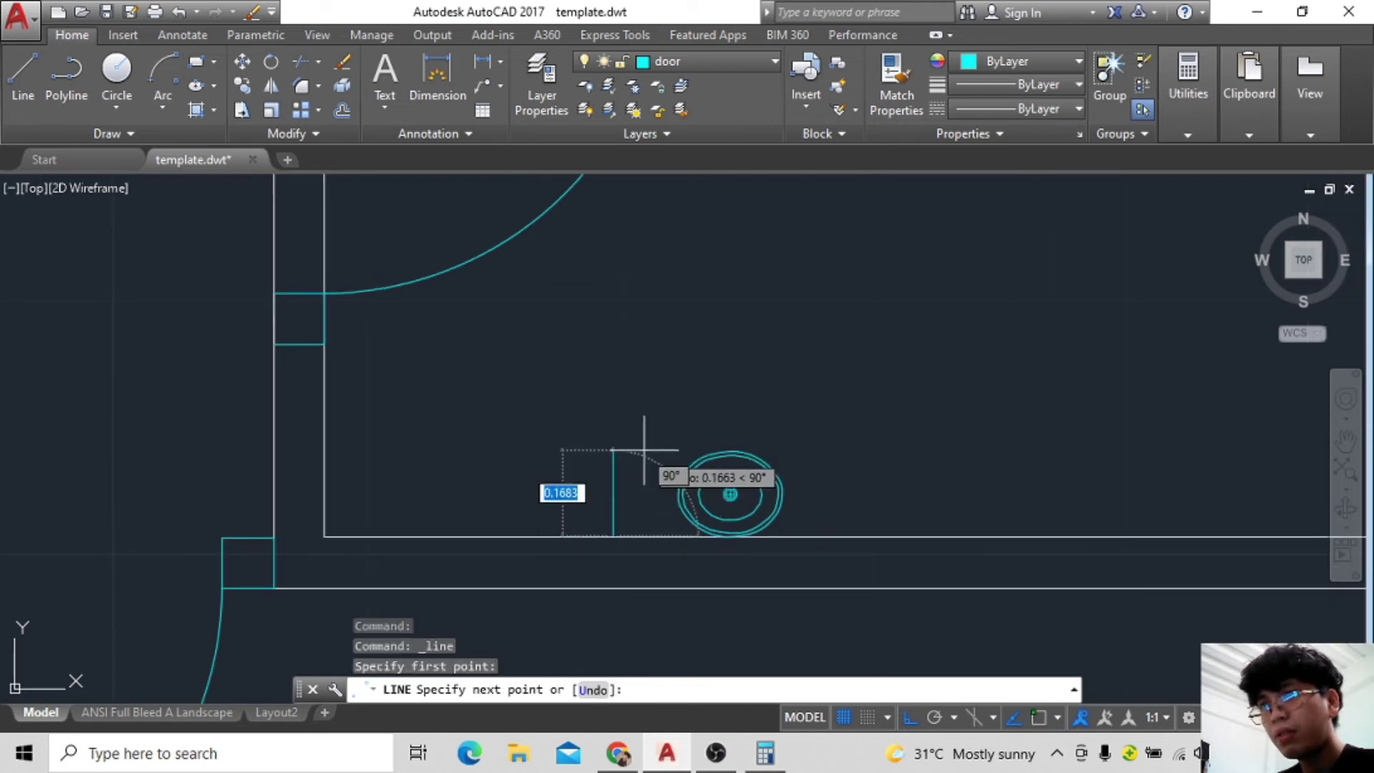
pyautogui.click(648, 441)
pyautogui.click(854, 473)
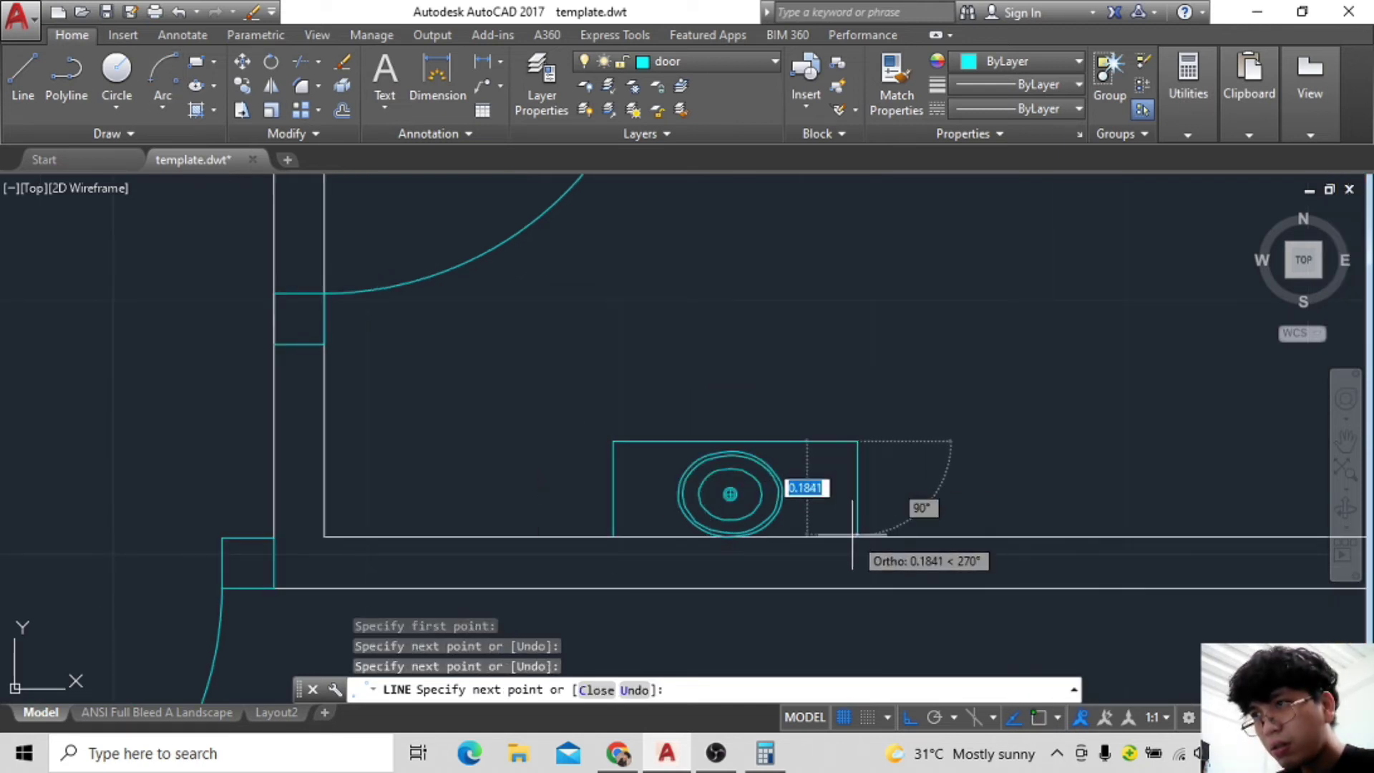
pyautogui.click(857, 536)
pyautogui.press('Escape')
pyautogui.scroll(-4, 803, 460)
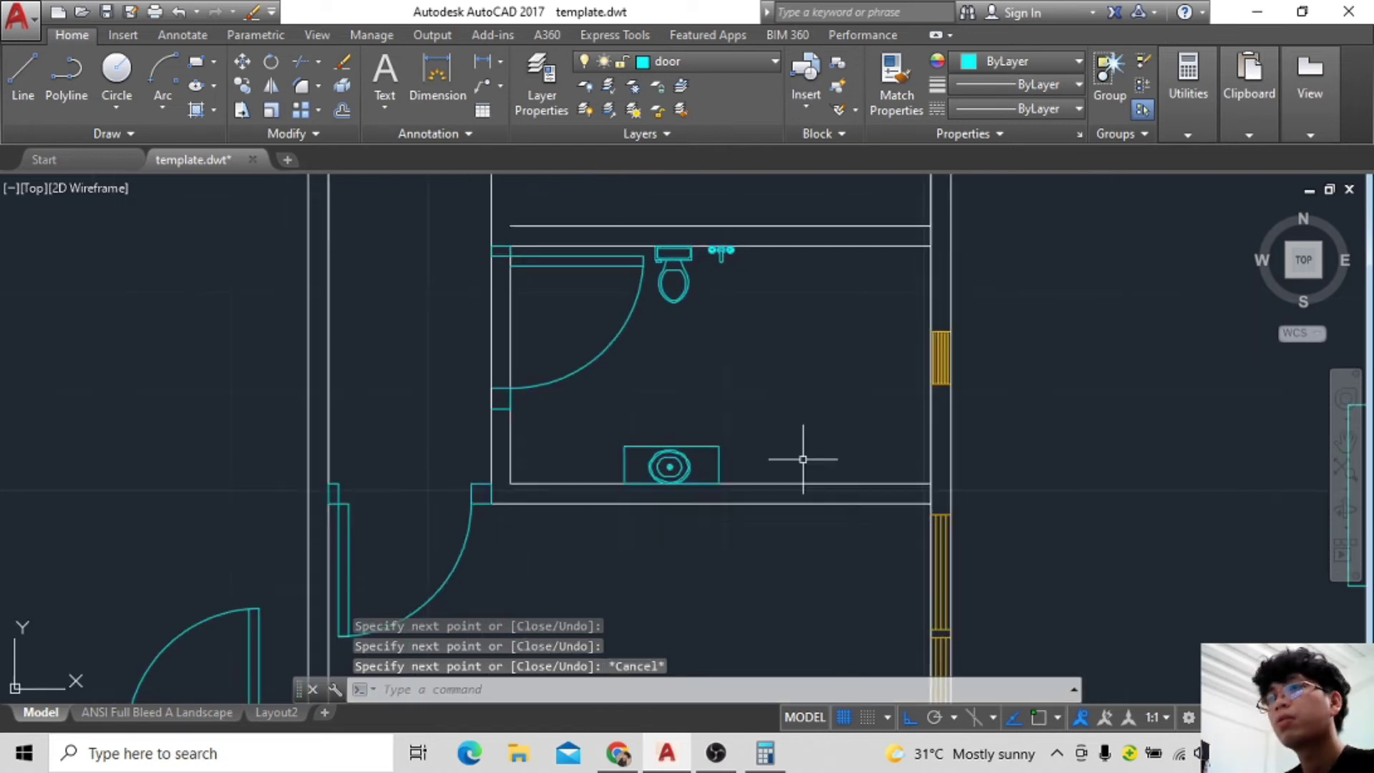
pyautogui.scroll(-2, 931, 408)
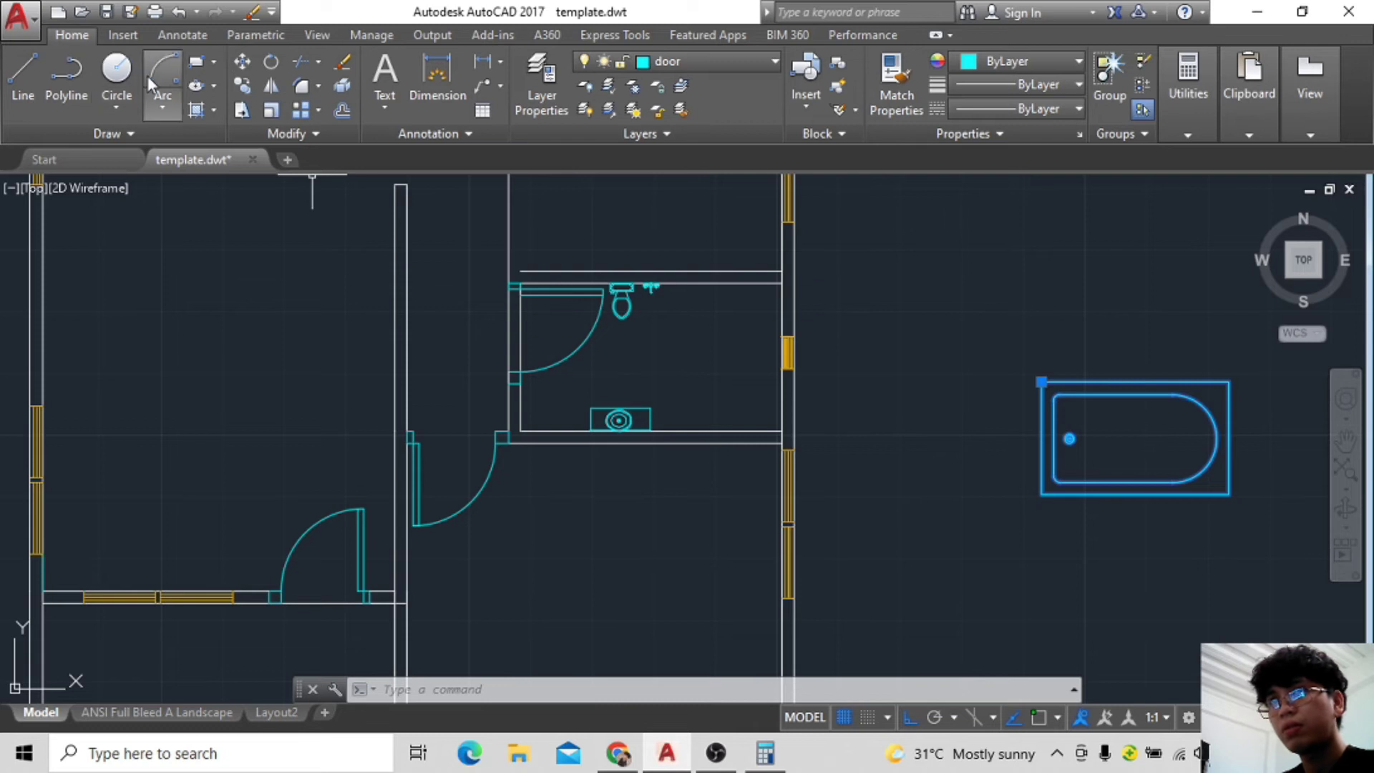
# Rotate the bathtub 90 degrees so it stands upright.
pyautogui.click(272, 63)
pyautogui.click(928, 435)
pyautogui.click(928, 308)
pyautogui.click(271, 110)
pyautogui.click(980, 386)
pyautogui.scroll(-2, 980, 385)
pyautogui.press('Escape')
pyautogui.press('Return')
# Scale the bathtub down to a smaller size.
pyautogui.click(1014, 407)
pyautogui.press('Return')
pyautogui.click(952, 319)
pyautogui.click(997, 415)
pyautogui.scroll(3, 883, 362)
# Move the bathtub into the bathroom's upper-right corner.
pyautogui.write('m')
pyautogui.press('Return')
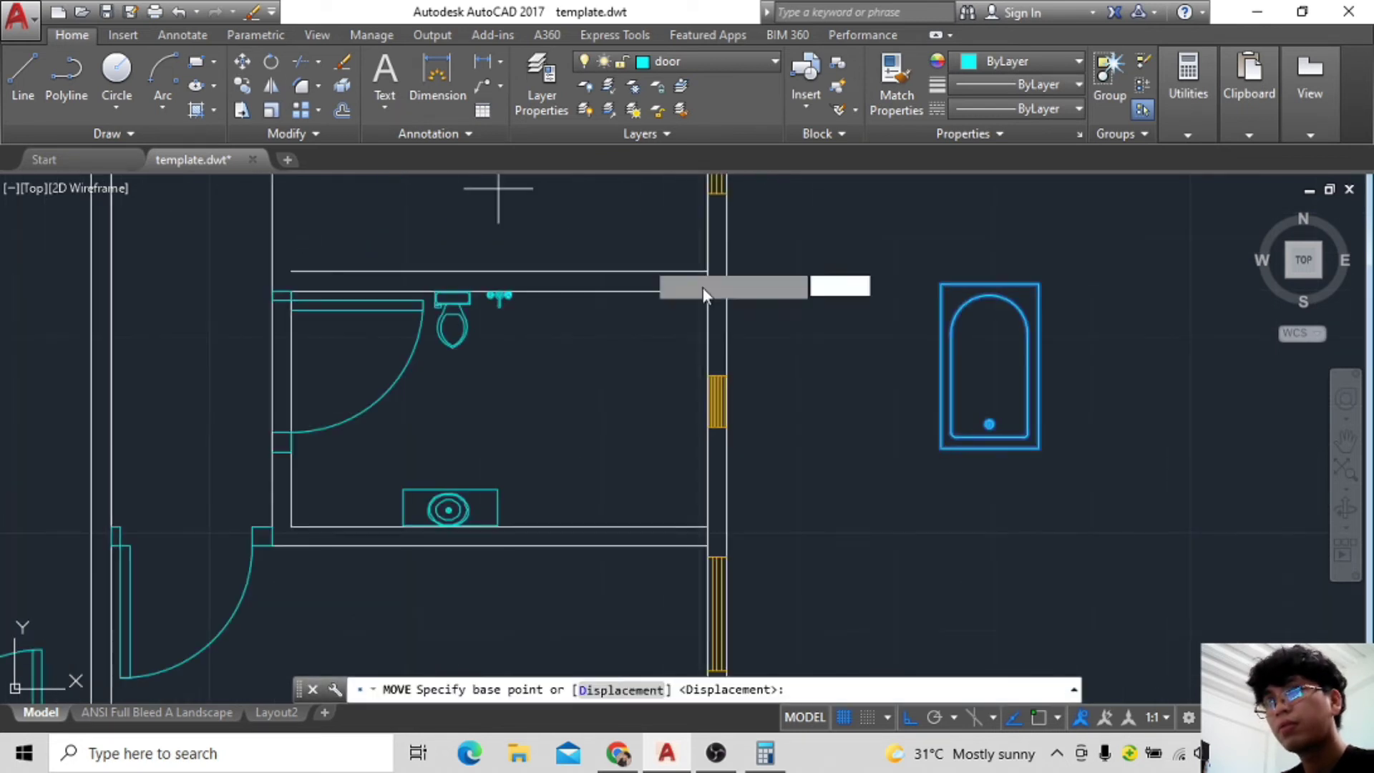
pyautogui.click(883, 430)
pyautogui.press('F8')
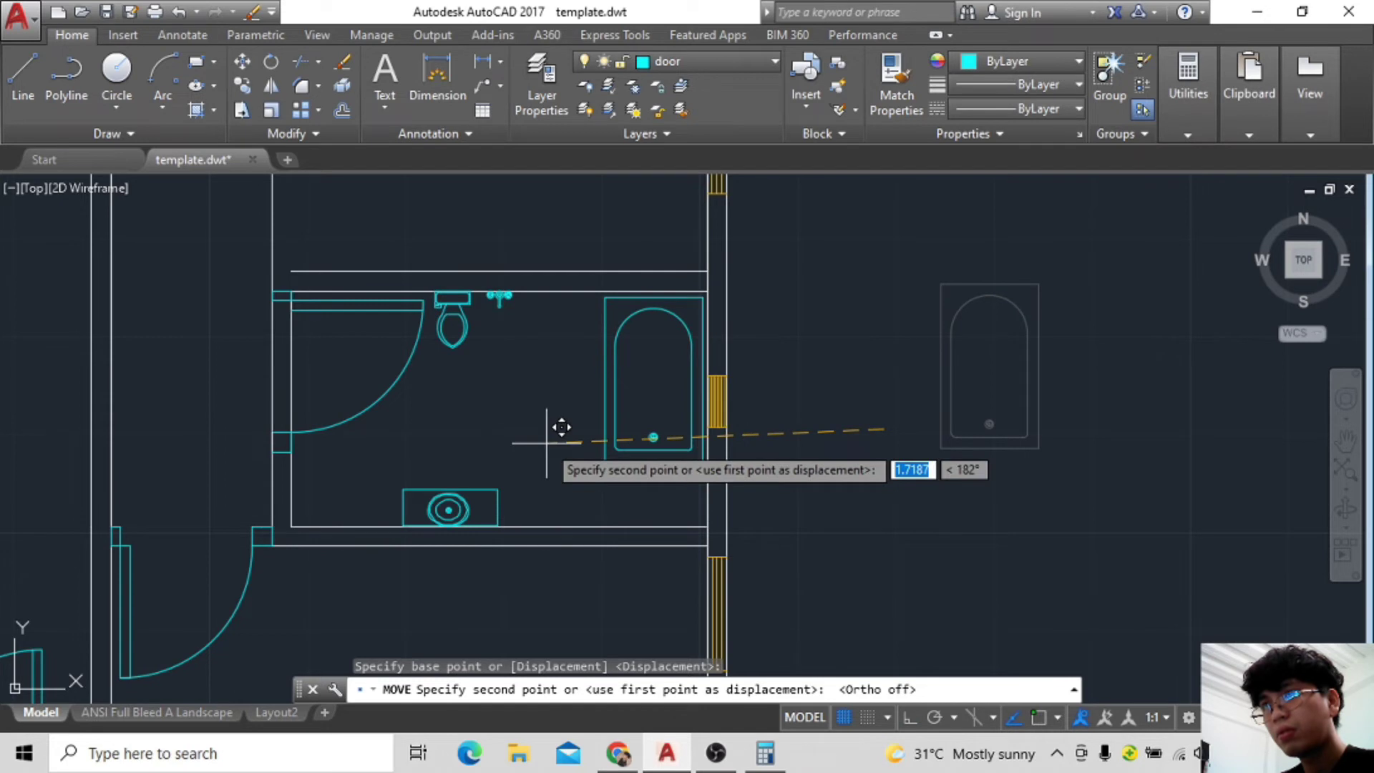
pyautogui.click(546, 442)
pyautogui.scroll(1, 879, 474)
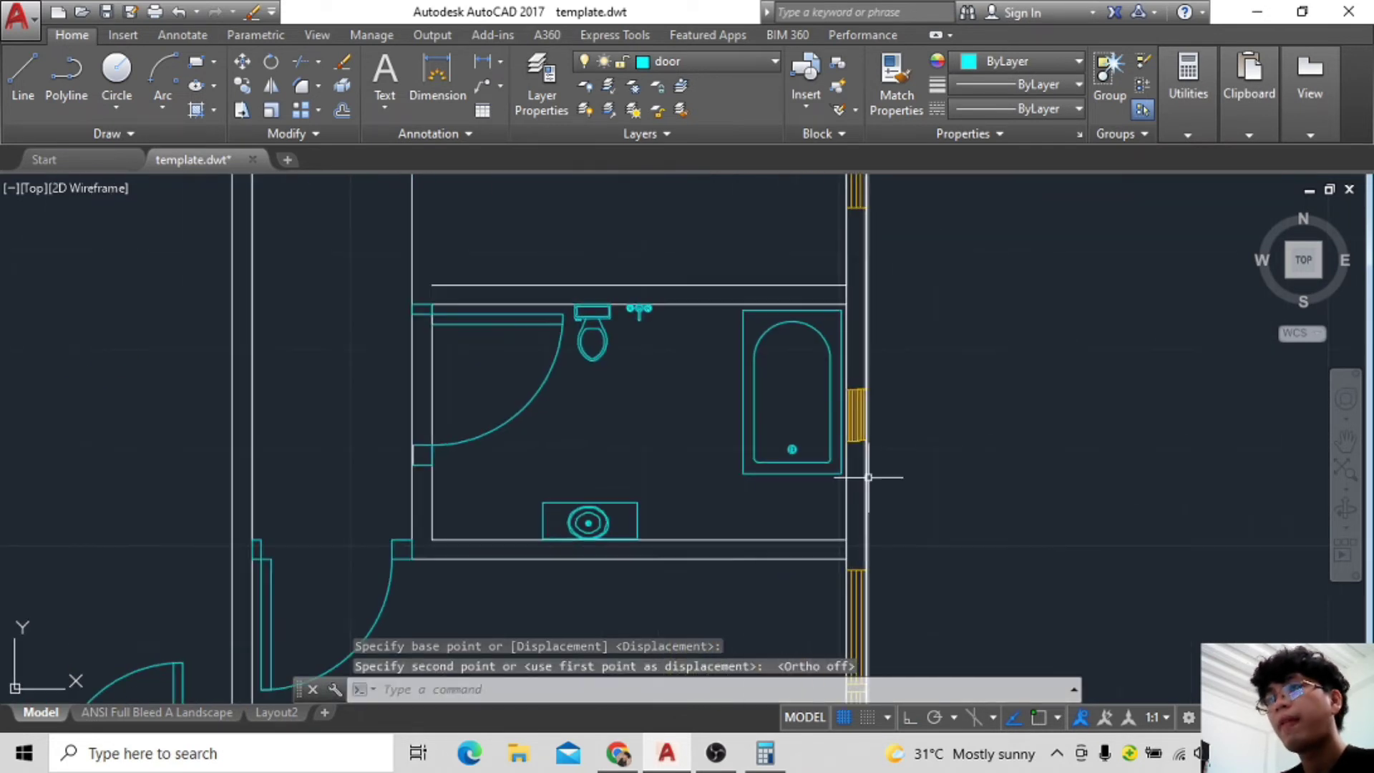
pyautogui.scroll(1, 972, 364)
pyautogui.click(23, 75)
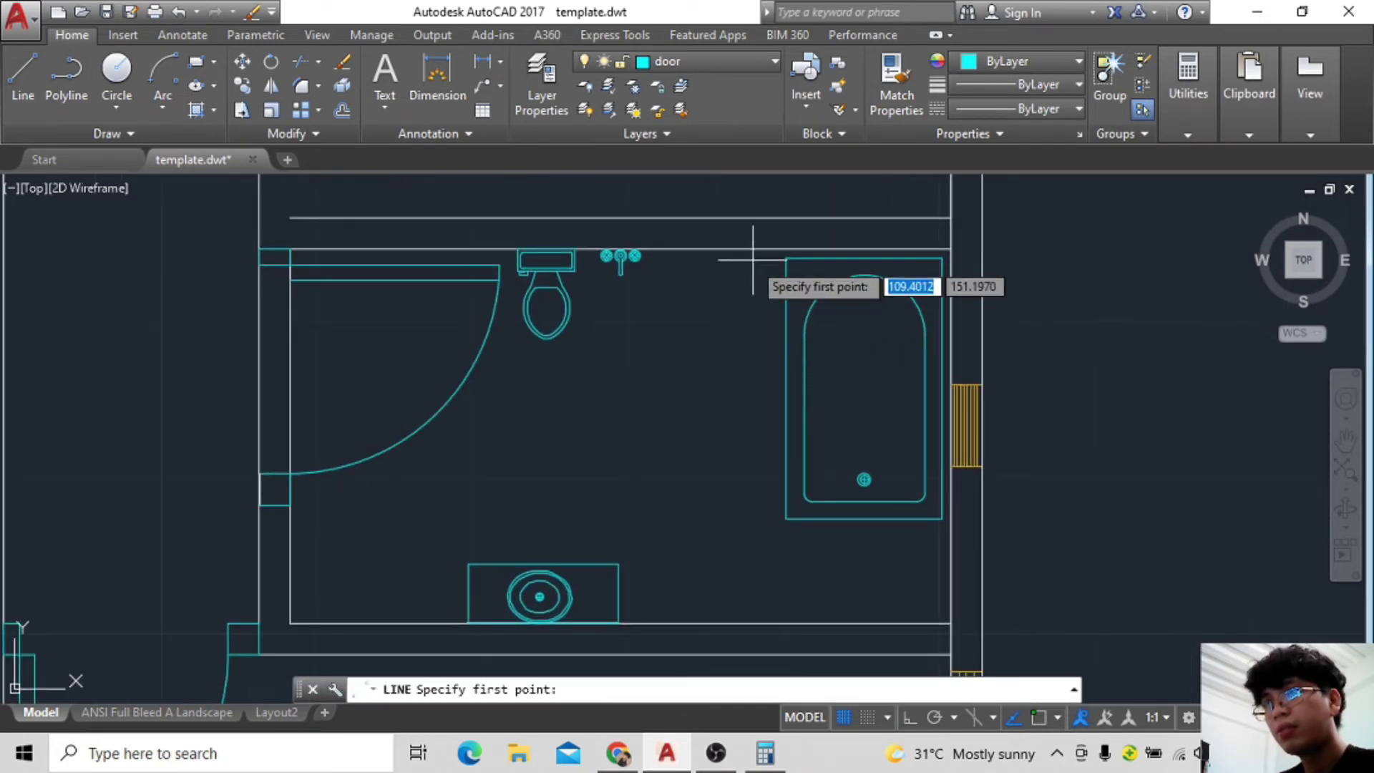
# Add a new layer named 'materials' with colour 210 (magenta).
pyautogui.press('Escape')
pyautogui.scroll(-4, 679, 473)
pyautogui.scroll(2, 598, 493)
pyautogui.click(676, 61)
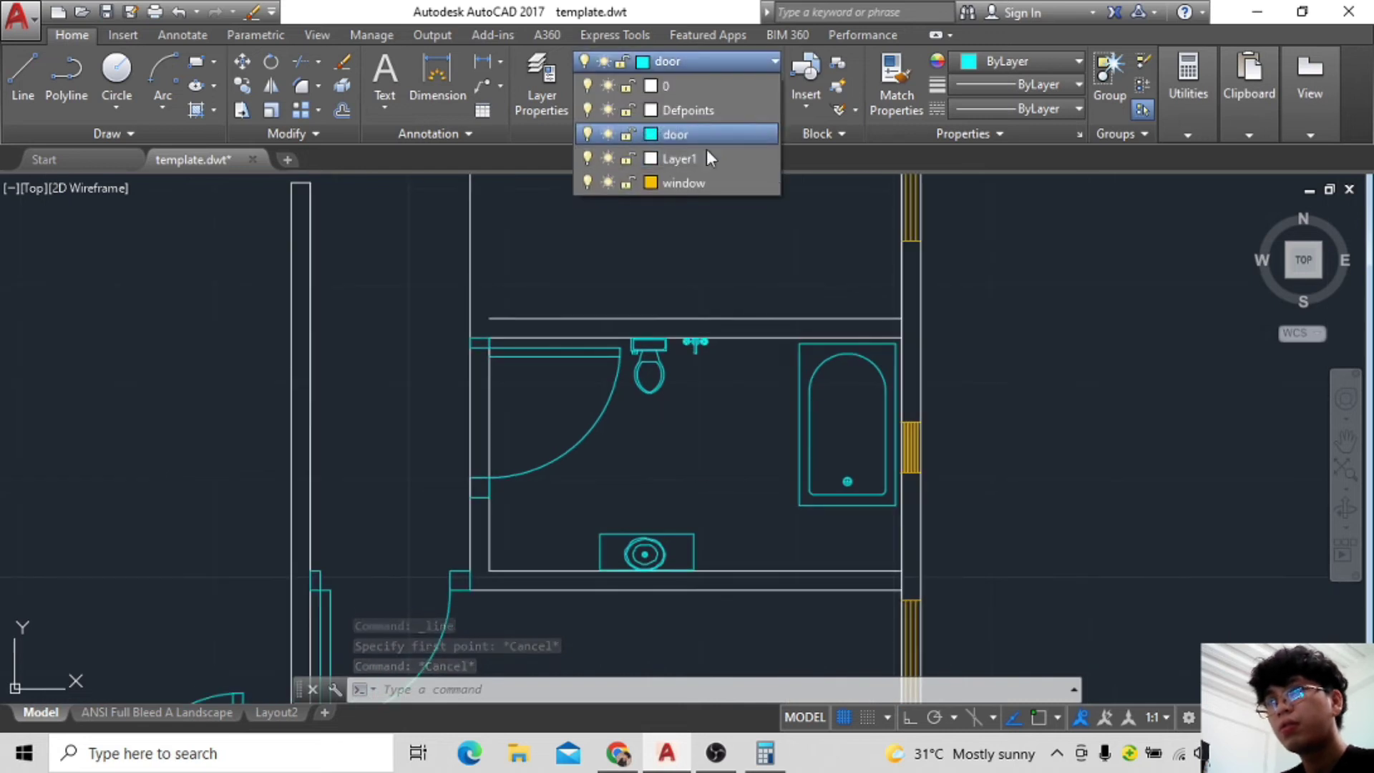
pyautogui.click(539, 87)
pyautogui.hotkey('alt', 'n')
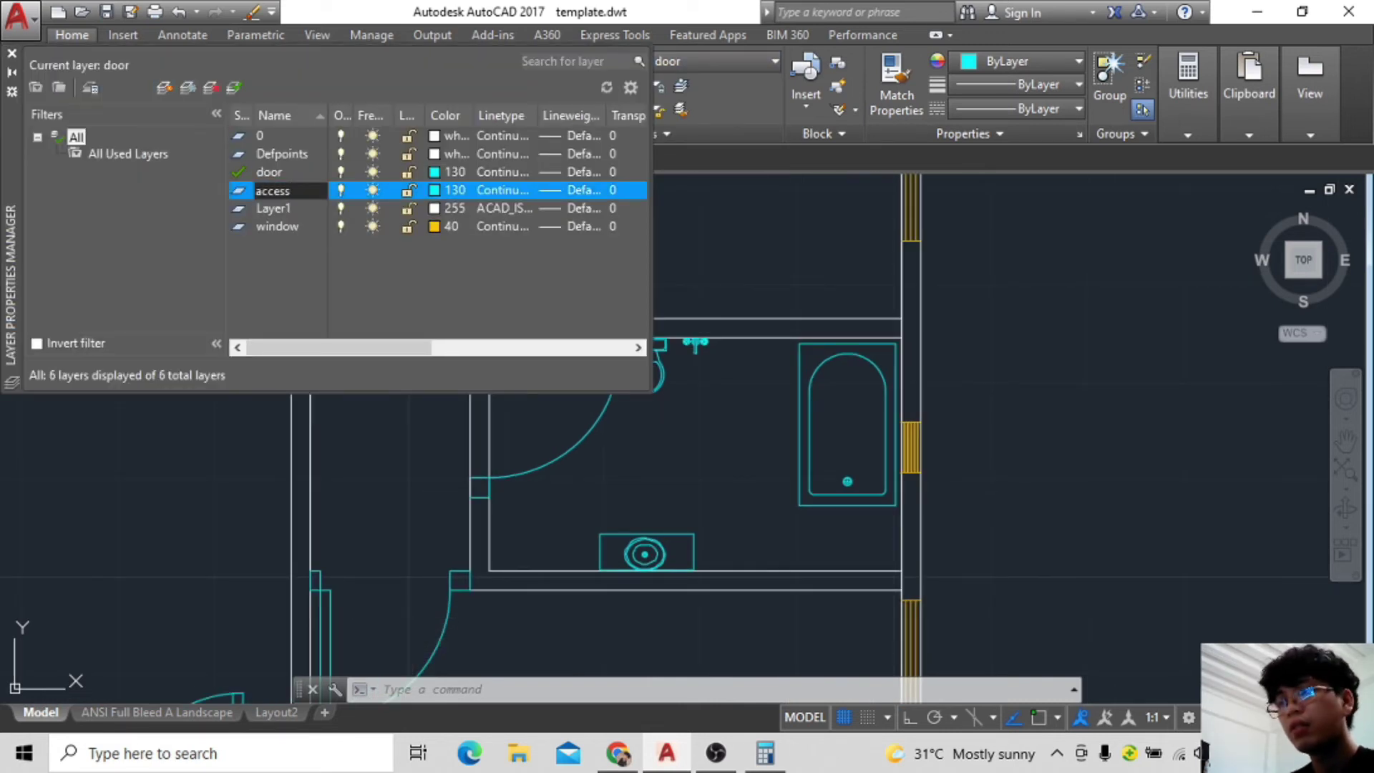
pyautogui.write('ials')
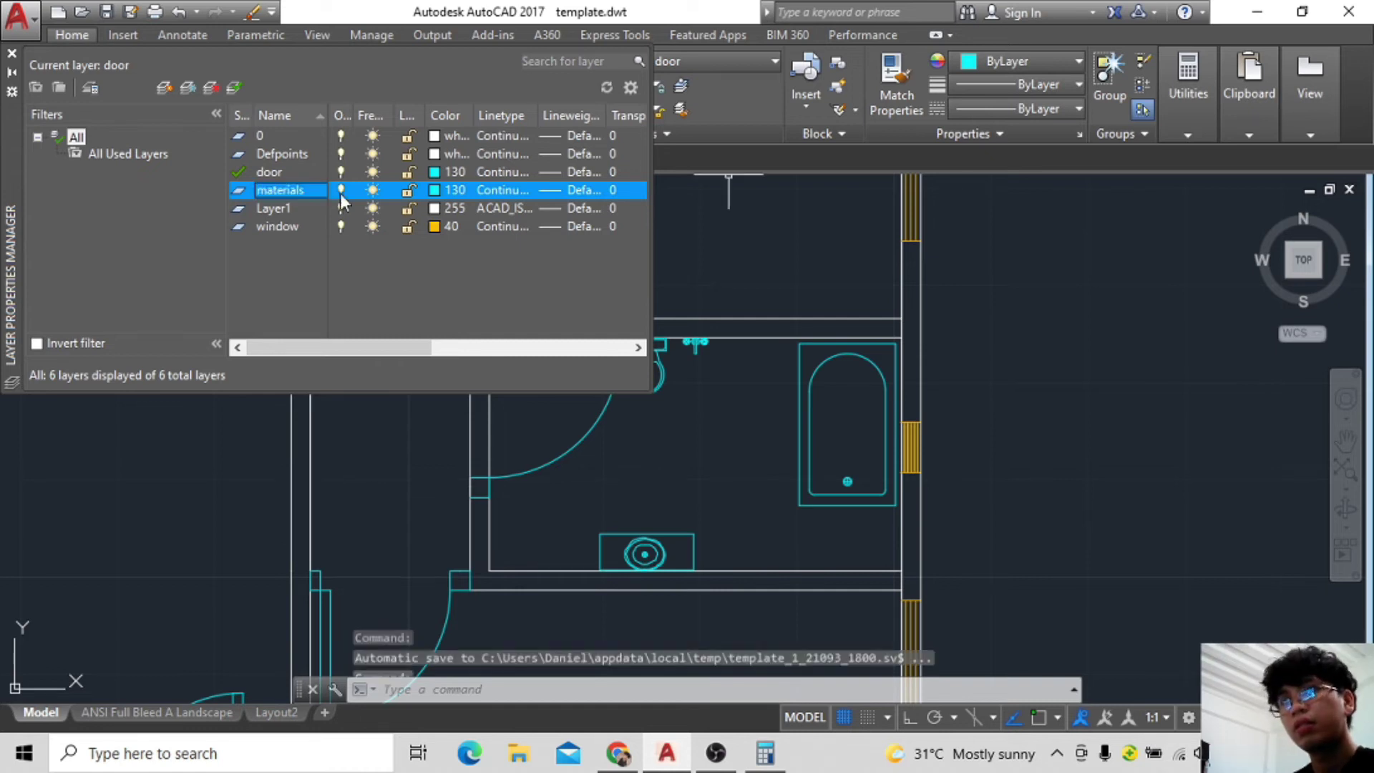
pyautogui.click(457, 191)
pyautogui.click(809, 308)
pyautogui.click(661, 534)
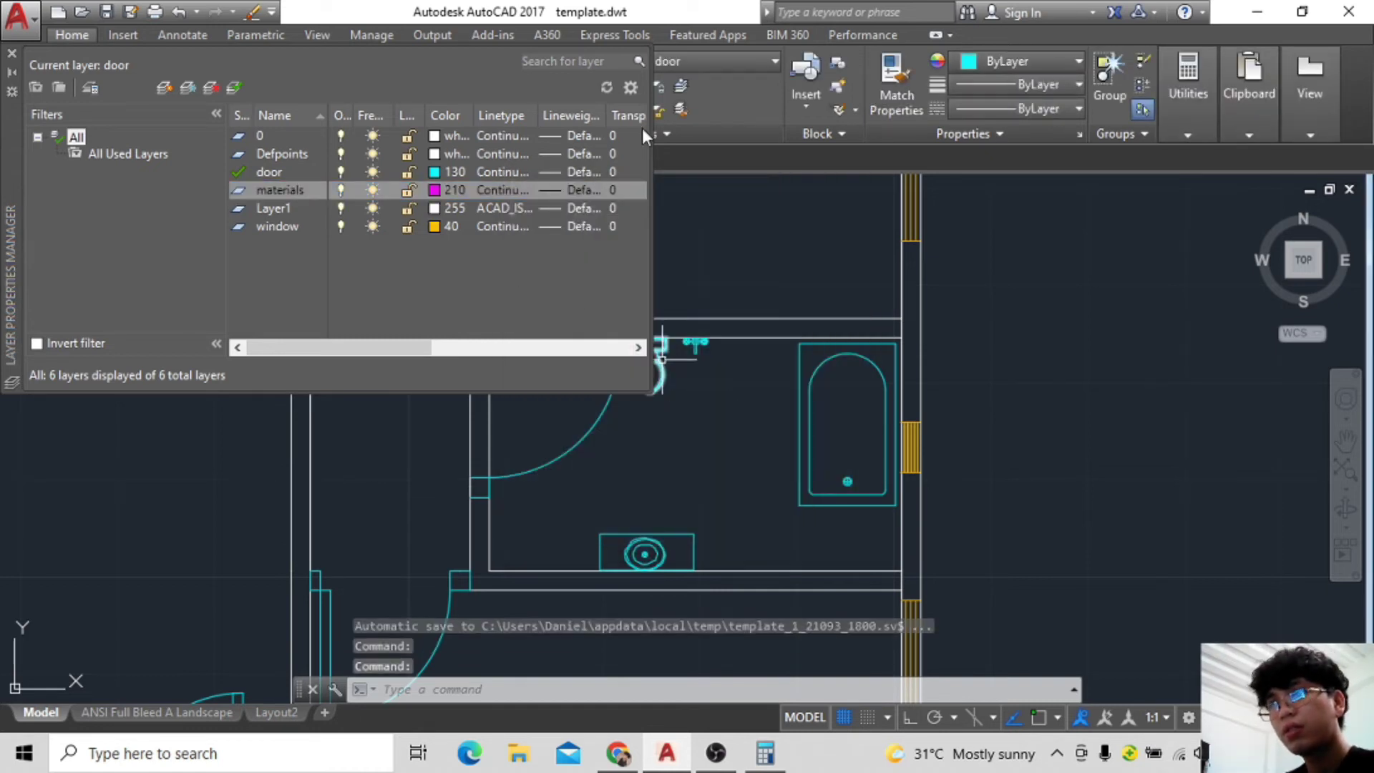
pyautogui.click(12, 53)
# Move the toilet, faucet, bathtub, sink and sink counter onto the materials layer.
pyautogui.click(673, 62)
pyautogui.click(683, 183)
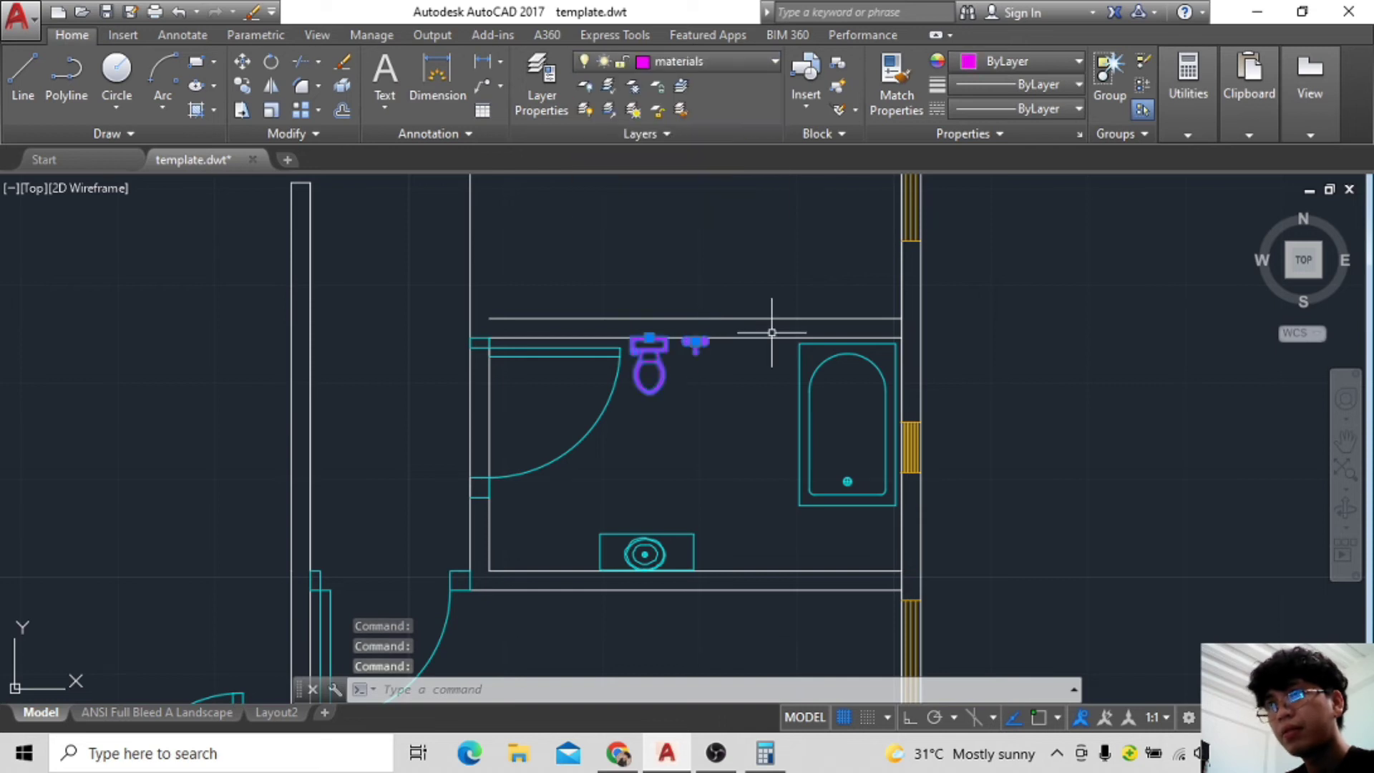
pyautogui.click(673, 62)
pyautogui.click(684, 179)
pyautogui.click(680, 536)
pyautogui.click(673, 62)
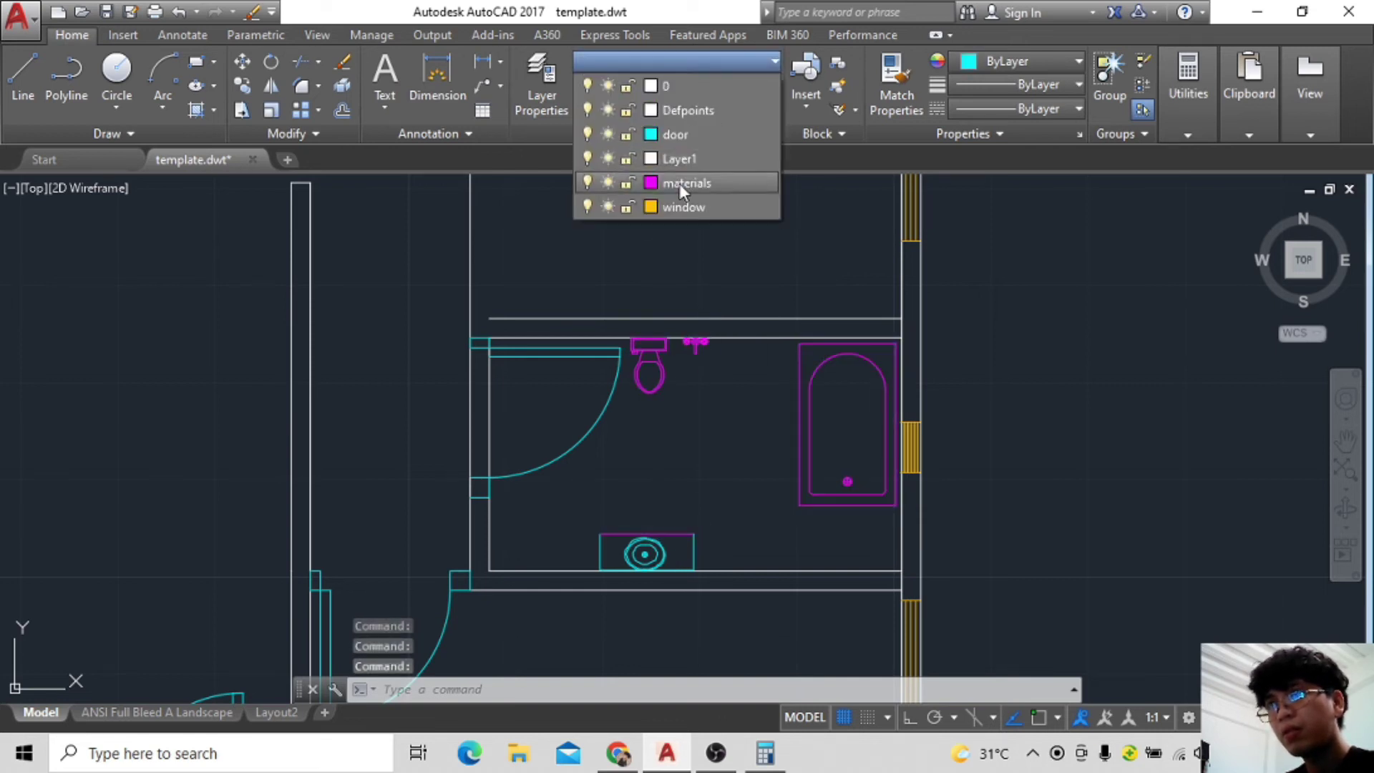
pyautogui.click(680, 183)
pyautogui.click(672, 61)
pyautogui.click(689, 178)
pyautogui.click(623, 554)
pyautogui.click(672, 62)
# Draw a vertical line down beside the bathtub with a short horizontal segment at its end.
pyautogui.scroll(3, 690, 500)
pyautogui.moveTo(690, 499); pyautogui.dragTo(745, 429, button='middle')
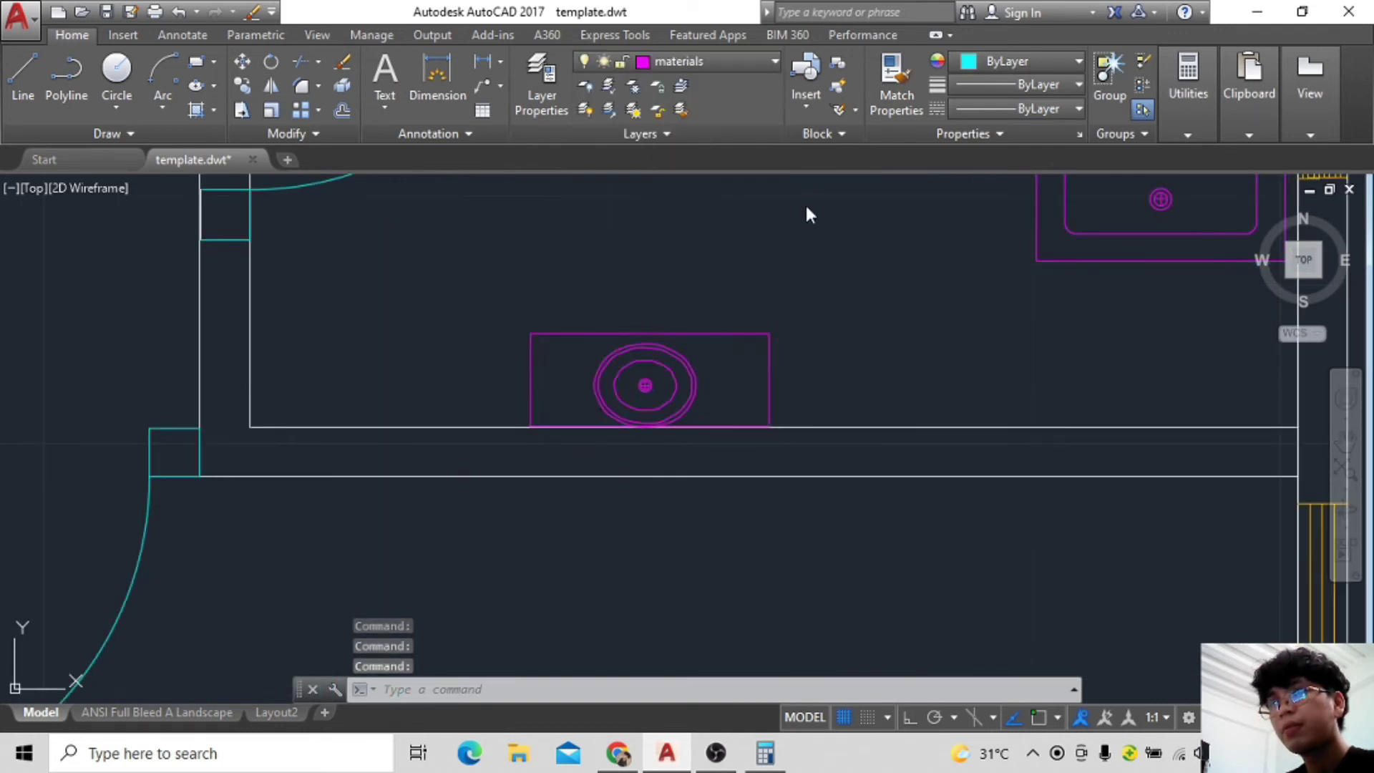
pyautogui.scroll(-5, 1051, 339)
pyautogui.press('Escape')
pyautogui.scroll(-3, 1050, 339)
pyautogui.scroll(5, 1034, 334)
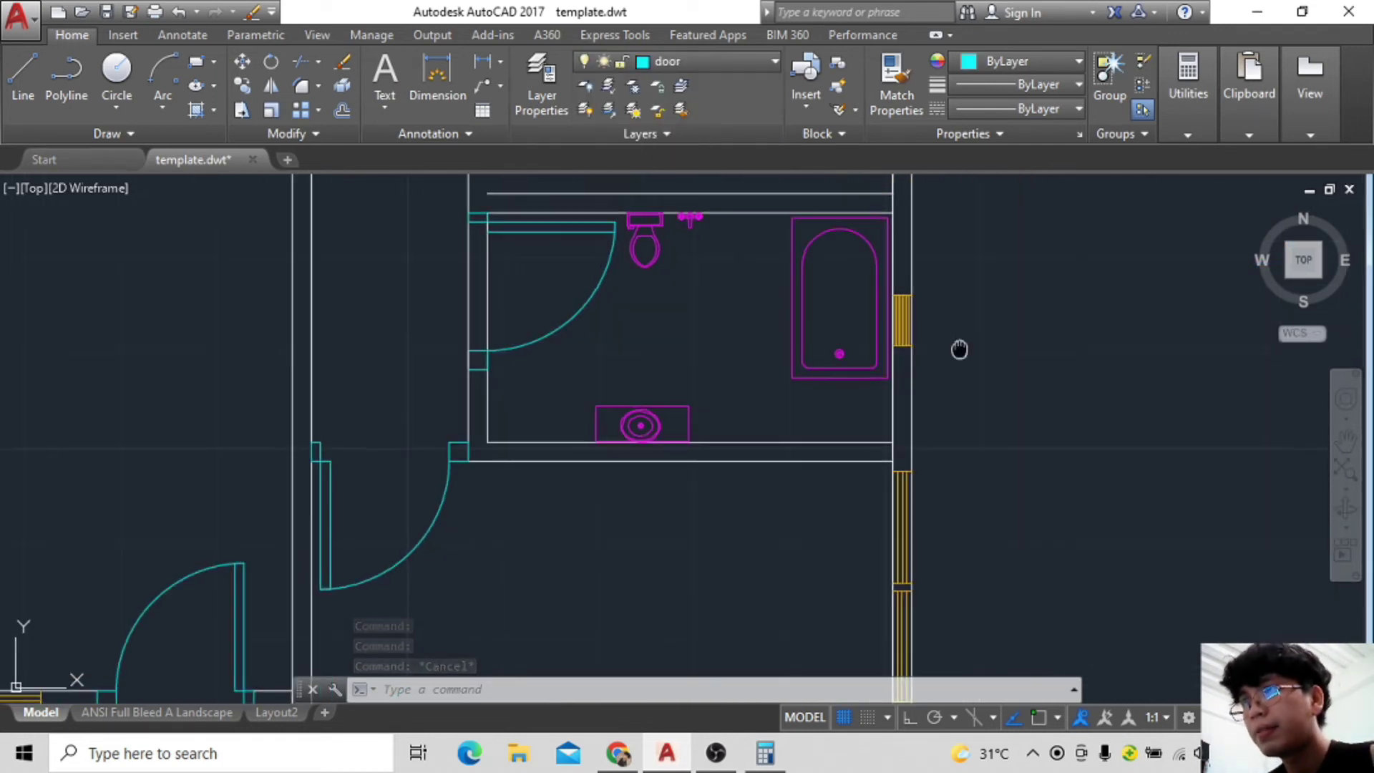
pyautogui.moveTo(773, 293); pyautogui.dragTo(760, 259, button='middle')
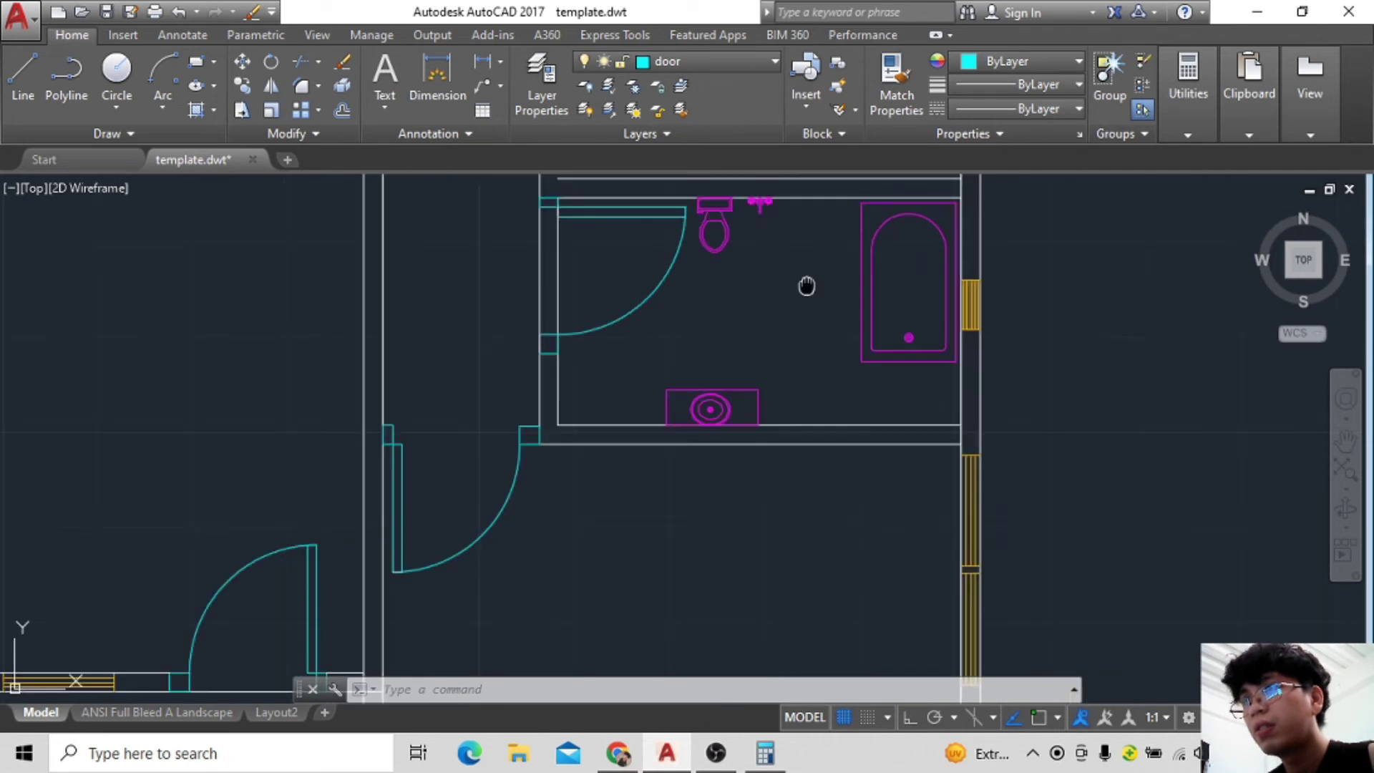
pyautogui.click(23, 79)
pyautogui.scroll(2, 843, 228)
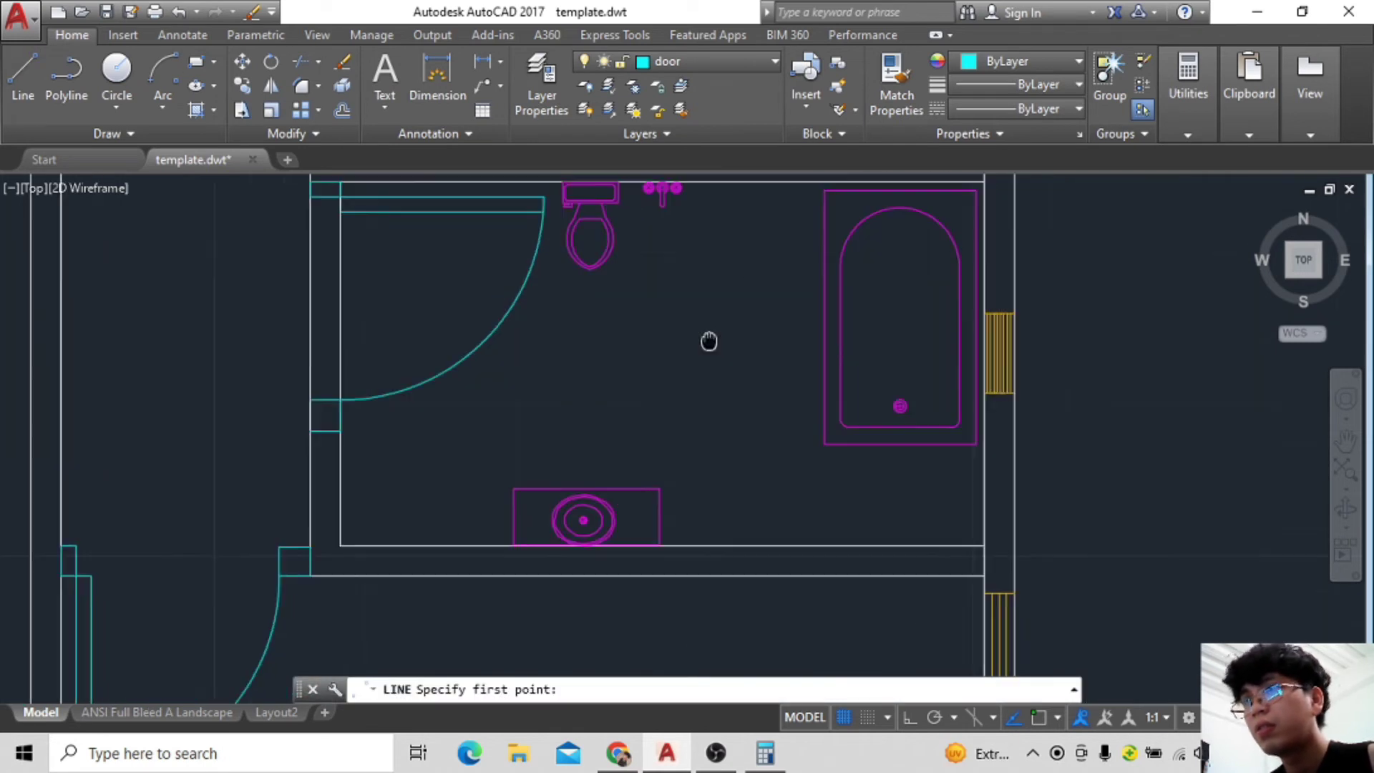
pyautogui.click(1059, 718)
pyautogui.click(23, 72)
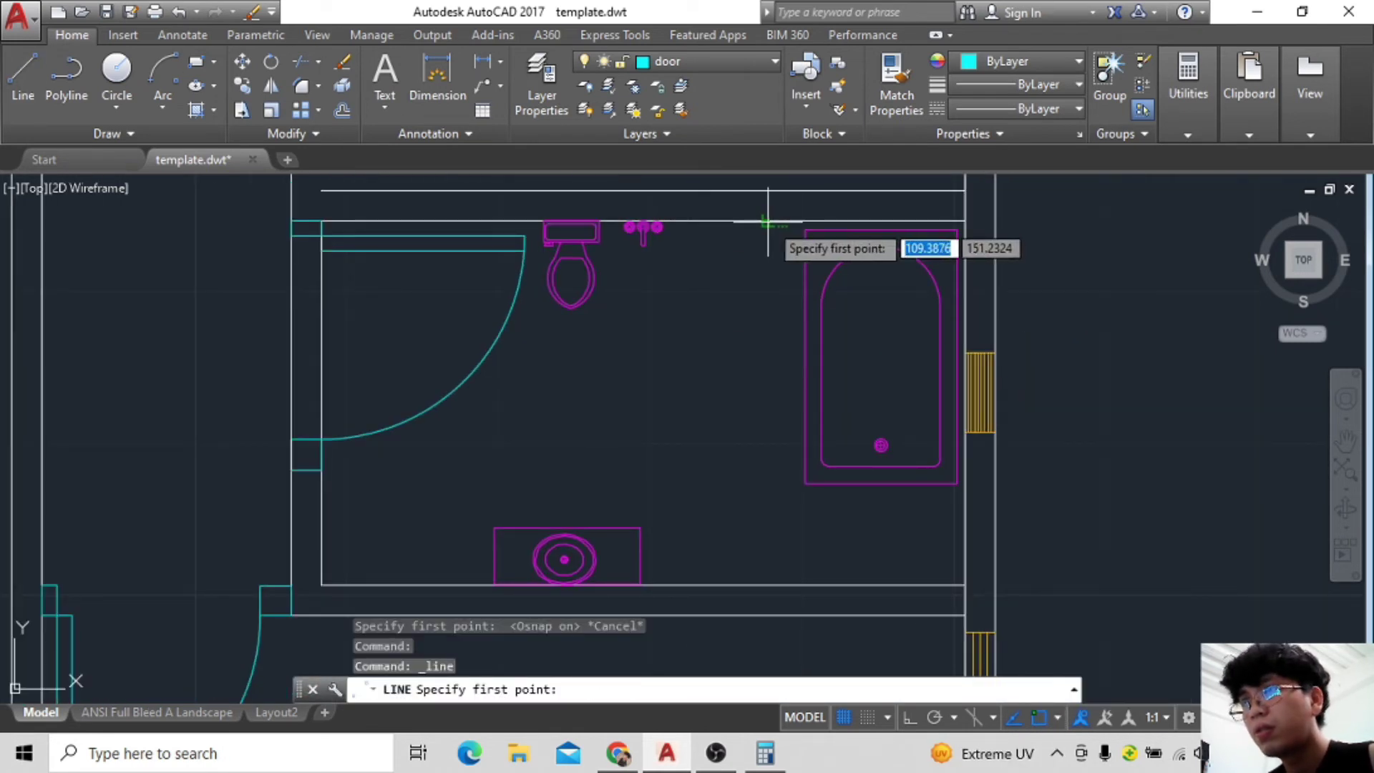
pyautogui.click(768, 221)
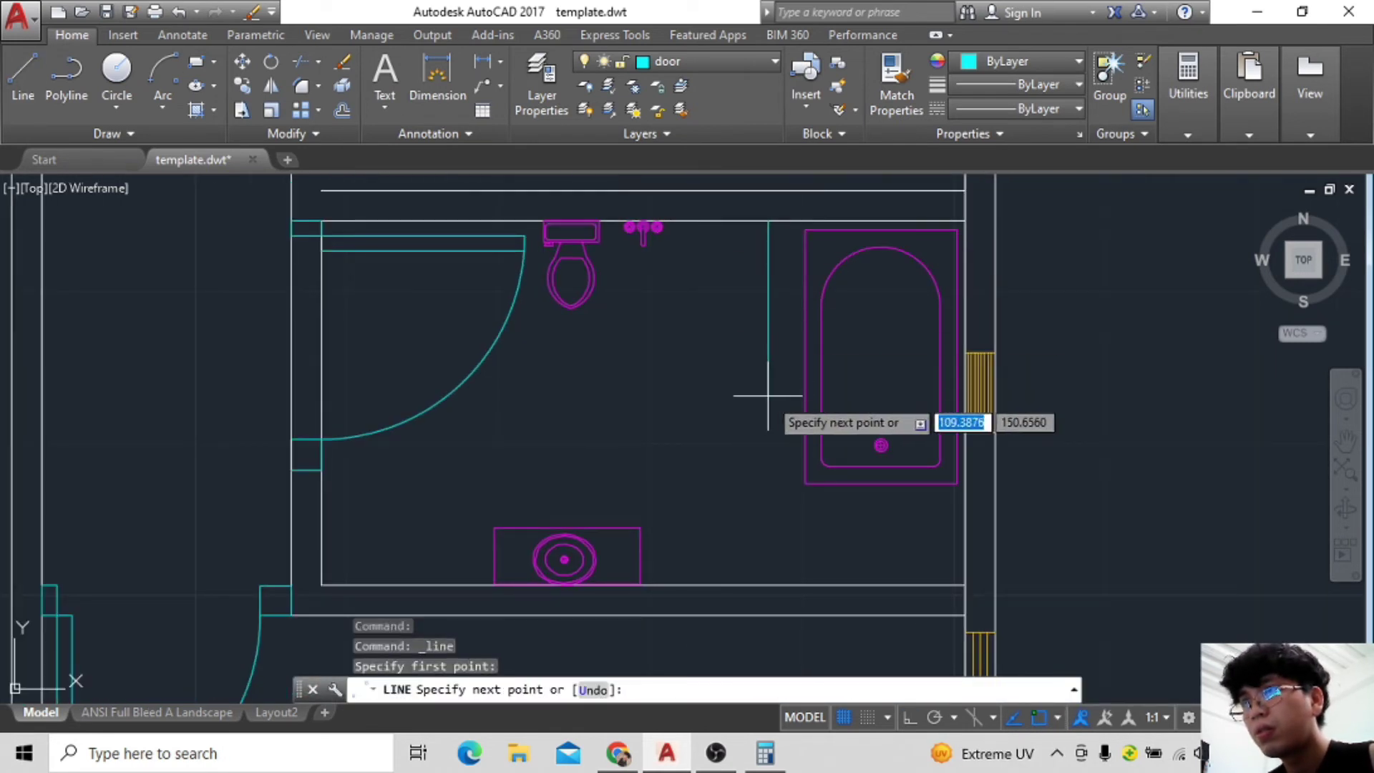
pyautogui.click(785, 498)
pyautogui.click(768, 499)
pyautogui.press('Escape')
# With ortho on, draw a closed wall strip from that segment down to the bottom wall.
pyautogui.press('Return')
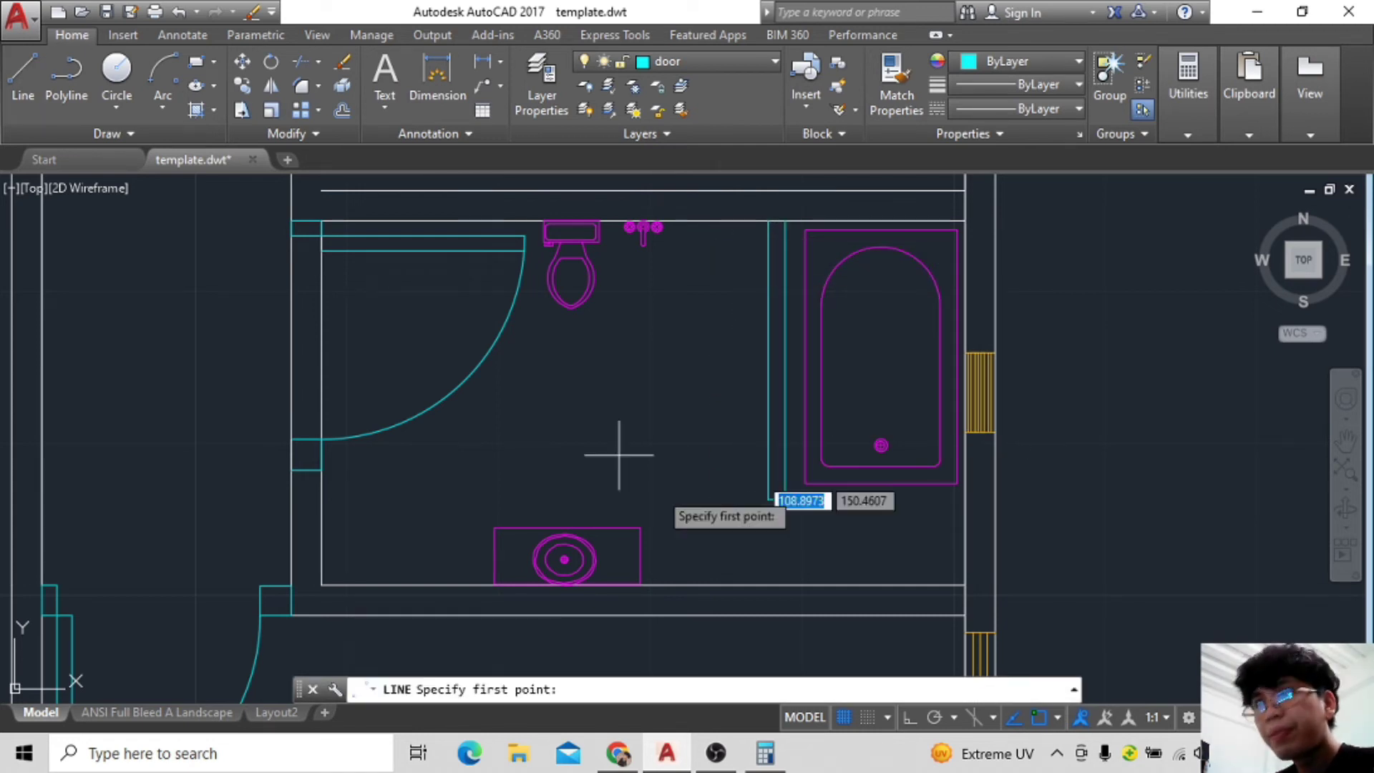
pyautogui.click(1058, 717)
pyautogui.click(909, 717)
pyautogui.click(1058, 717)
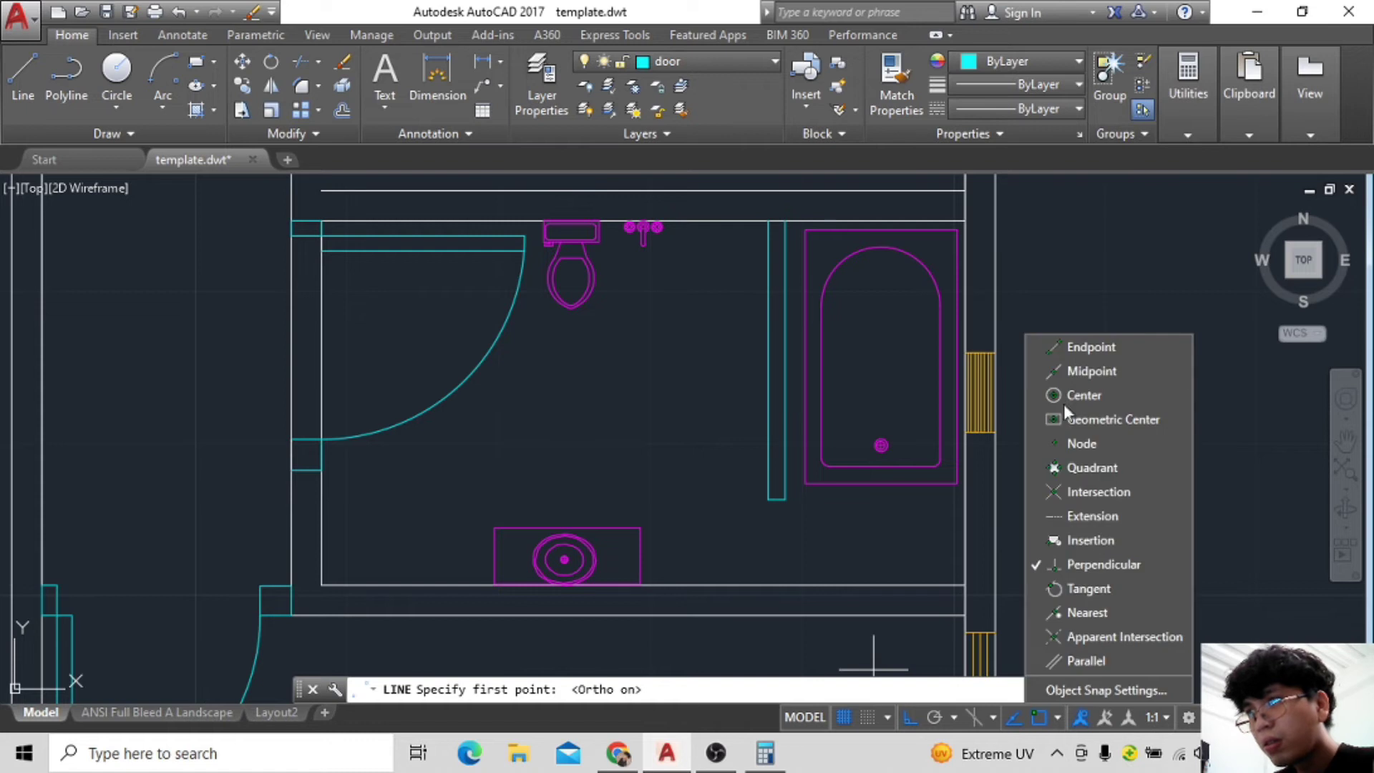
pyautogui.click(770, 505)
pyautogui.click(768, 586)
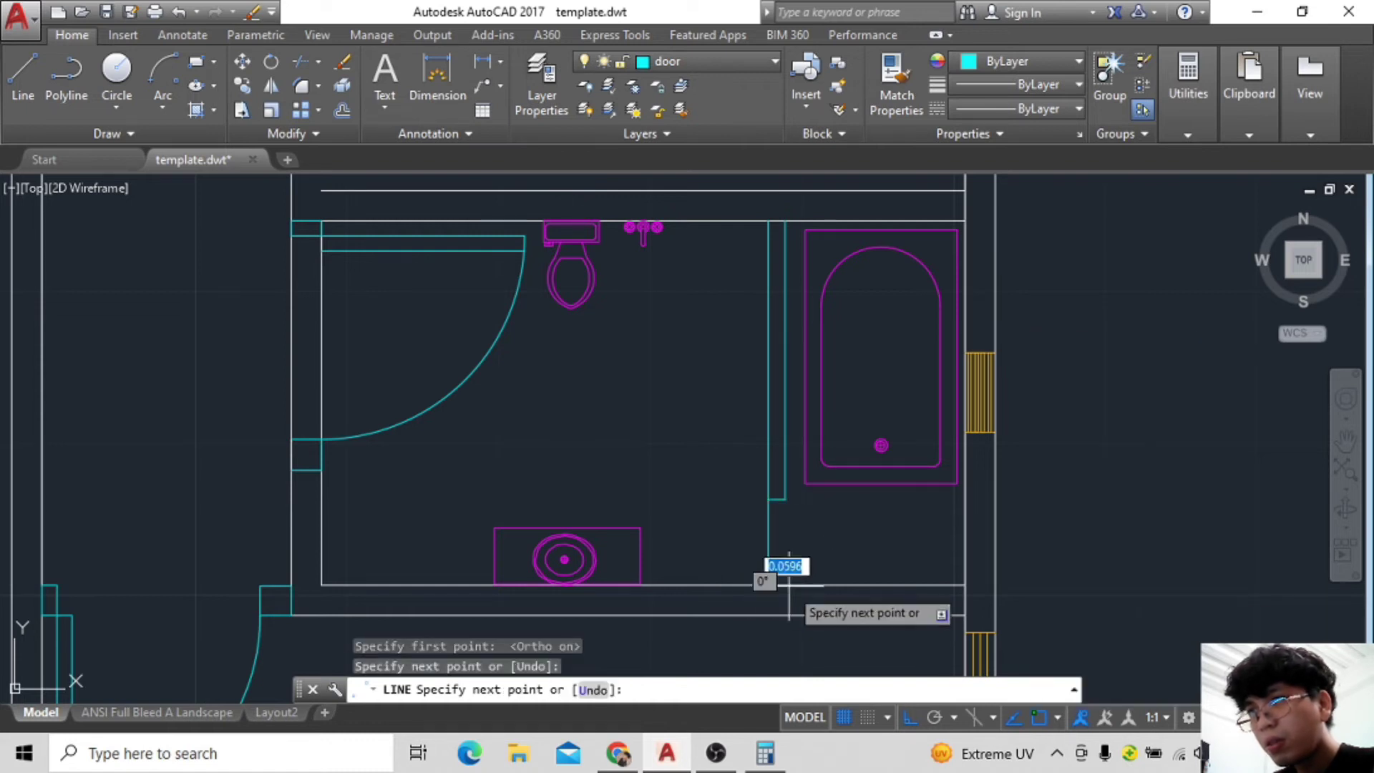
pyautogui.click(786, 585)
pyautogui.click(785, 499)
pyautogui.press('Escape')
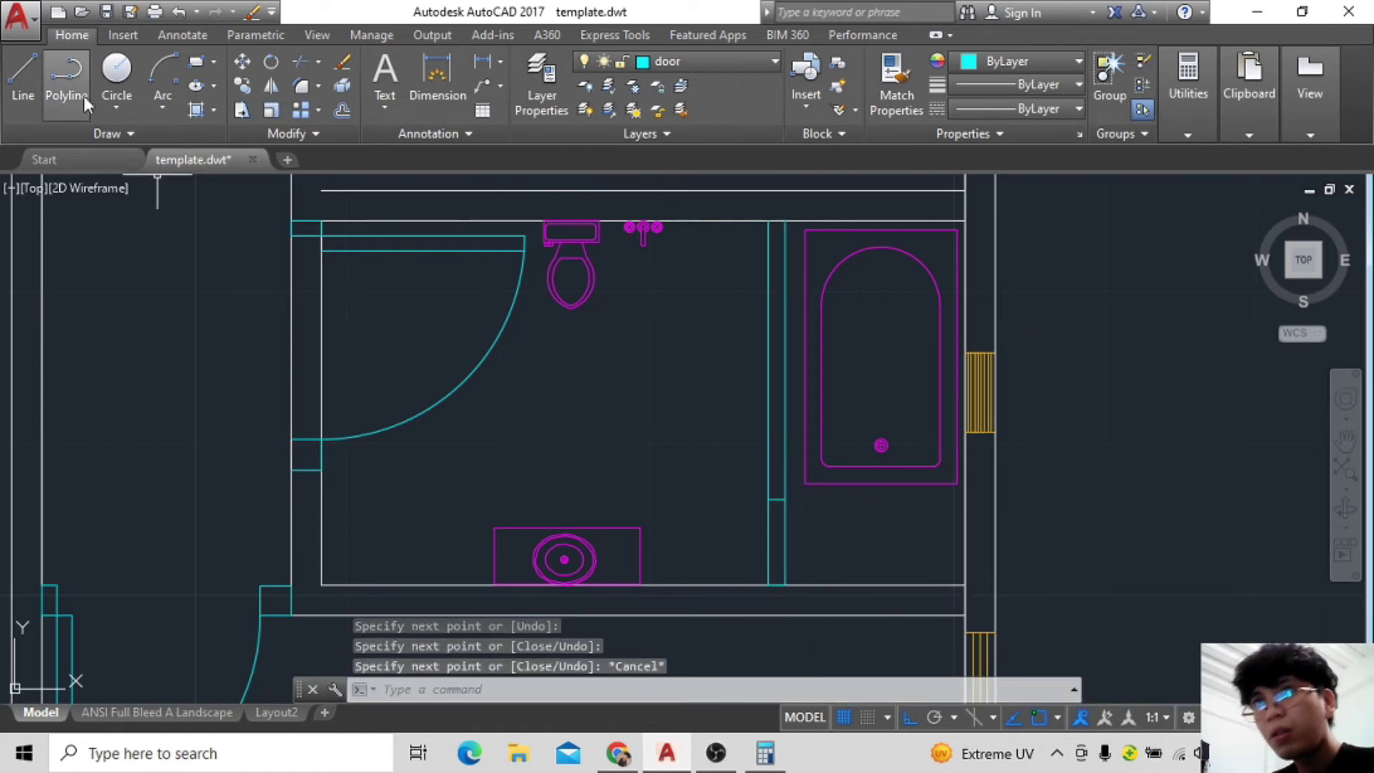
pyautogui.press('Return')
# Erase the stray wall-strip line beside the bathroom door.
pyautogui.click(1059, 718)
pyautogui.click(768, 542)
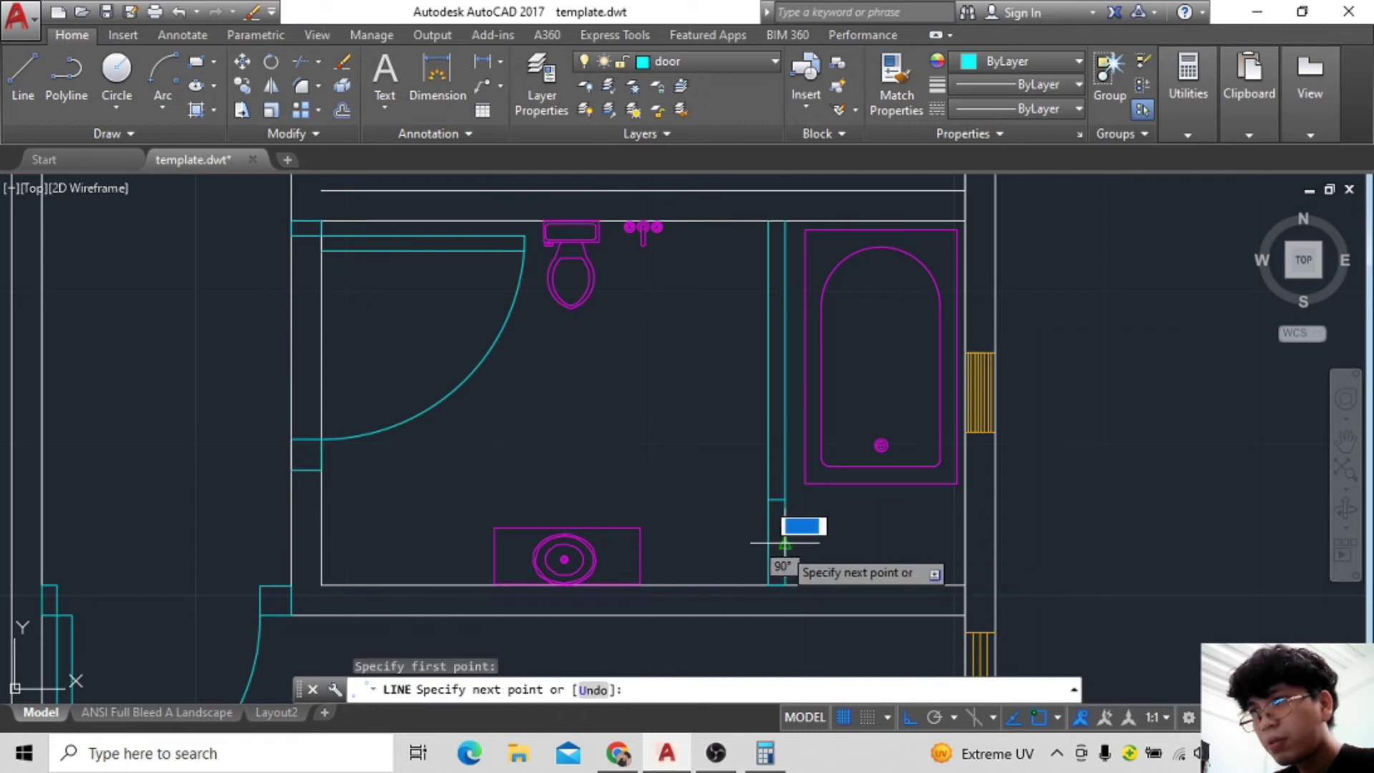
pyautogui.press('Escape')
pyautogui.scroll(4, 828, 538)
pyautogui.click(719, 506)
pyautogui.press('Delete')
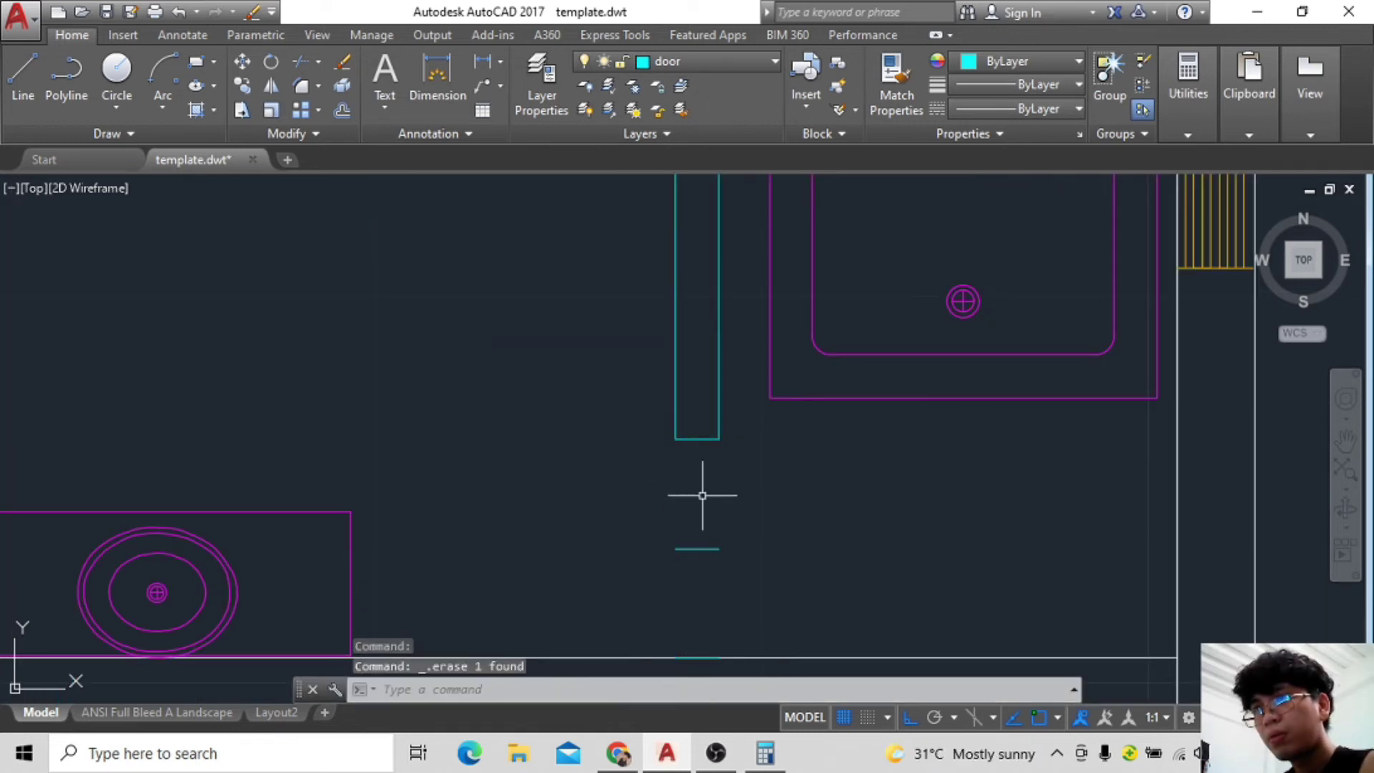
# Redraw the short vertical wall segment with the L line command.
pyautogui.press('l')
pyautogui.press('Return')
pyautogui.click(675, 549)
pyautogui.click(675, 657)
pyautogui.press('Escape')
pyautogui.press('Return')
pyautogui.click(720, 549)
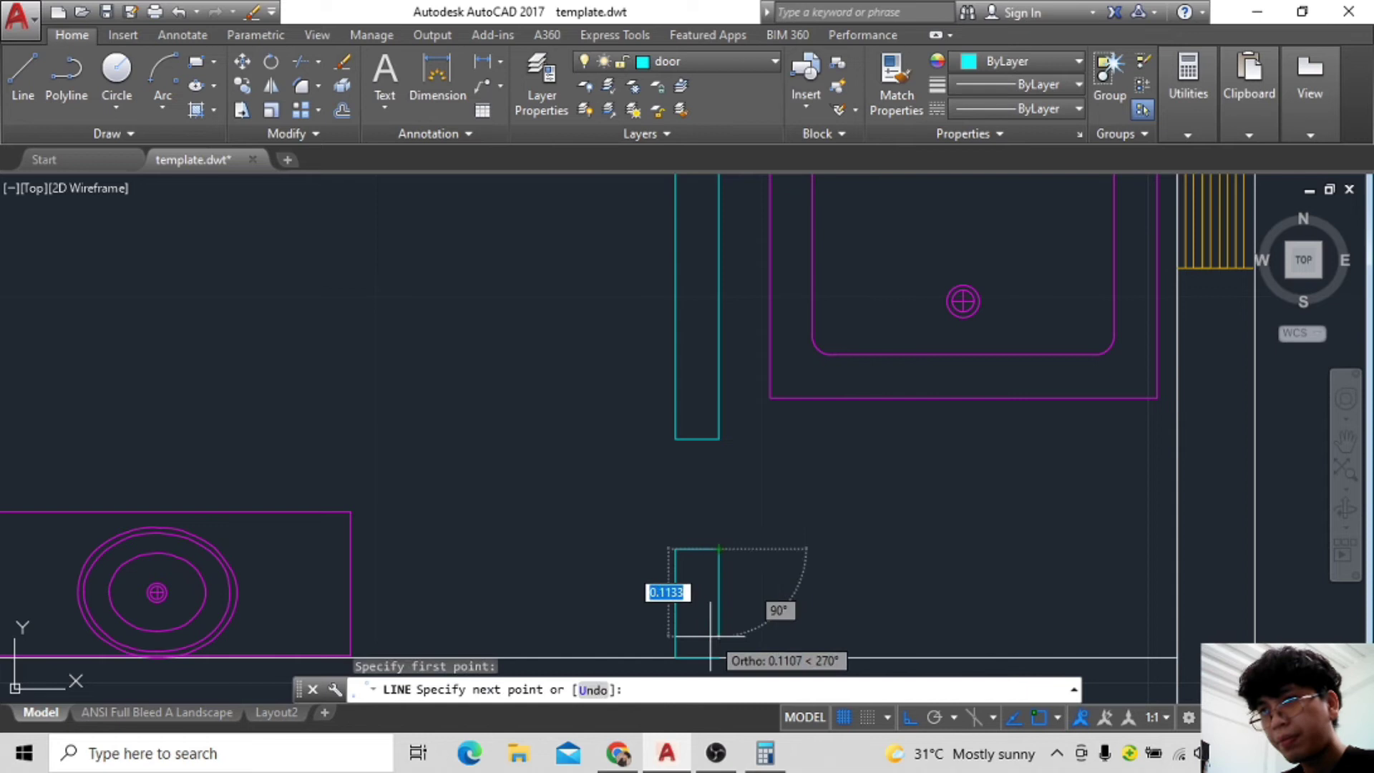
pyautogui.press('Escape')
# Zoom out and pan to bring the whole floor plan into view.
pyautogui.scroll(-3, 834, 574)
pyautogui.scroll(-2, 895, 484)
pyautogui.scroll(-2, 920, 528)
pyautogui.scroll(-2, 820, 494)
pyautogui.scroll(3, 819, 494)
pyautogui.moveTo(782, 445); pyautogui.dragTo(781, 512, button='middle')
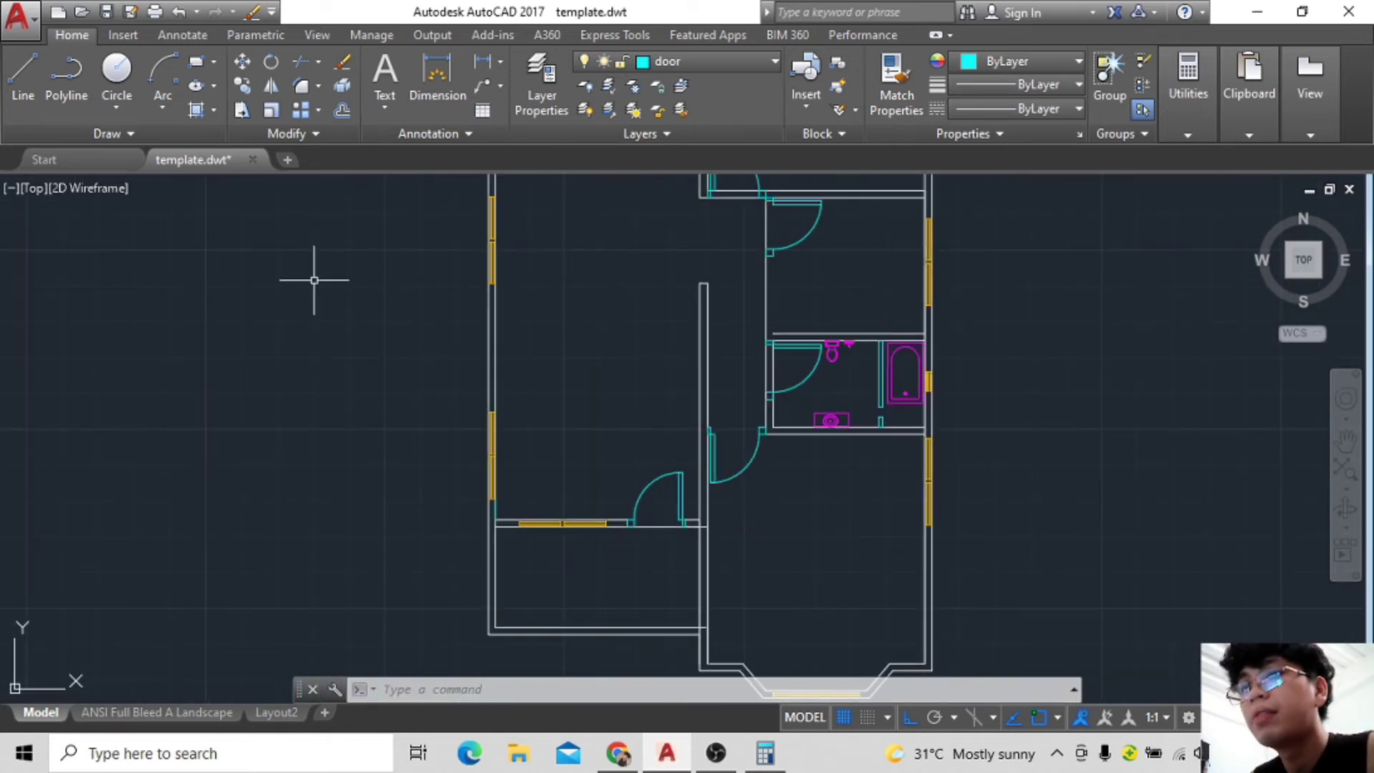
pyautogui.hotkey('ctrl', '2')
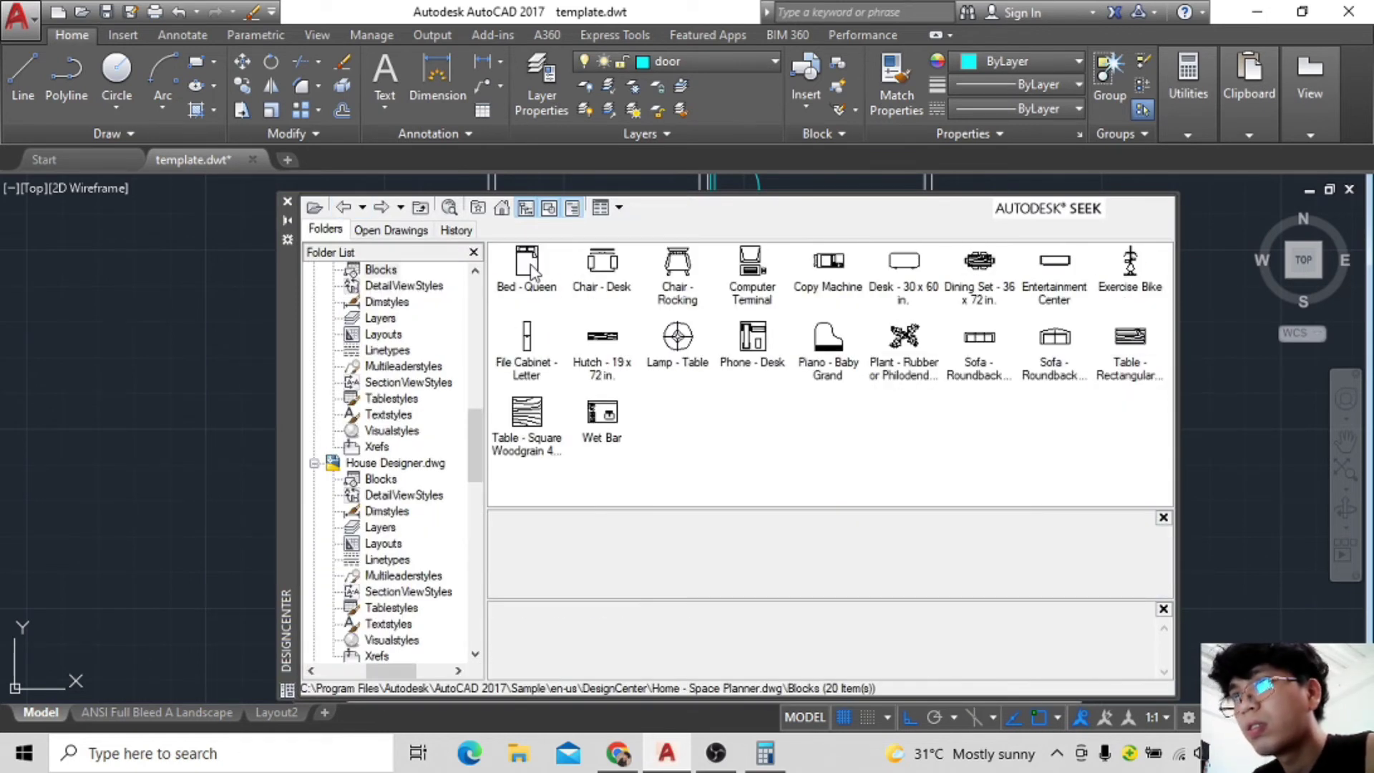
# Drag sofa, file cabinet, dining set and rubber plant blocks beside the plan, then close DesignCenter.
pyautogui.click(529, 266)
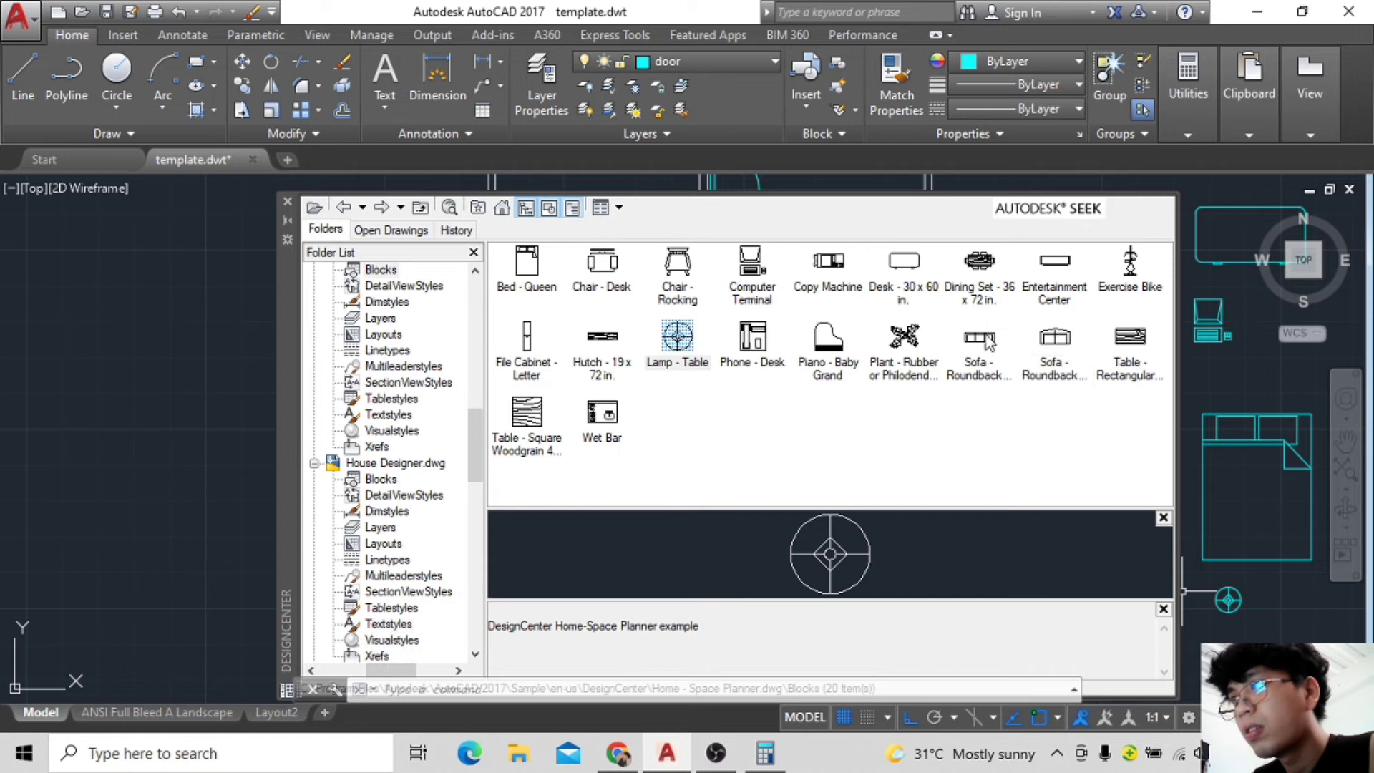
pyautogui.moveTo(1222, 415); pyautogui.dragTo(1218, 407, button='middle')
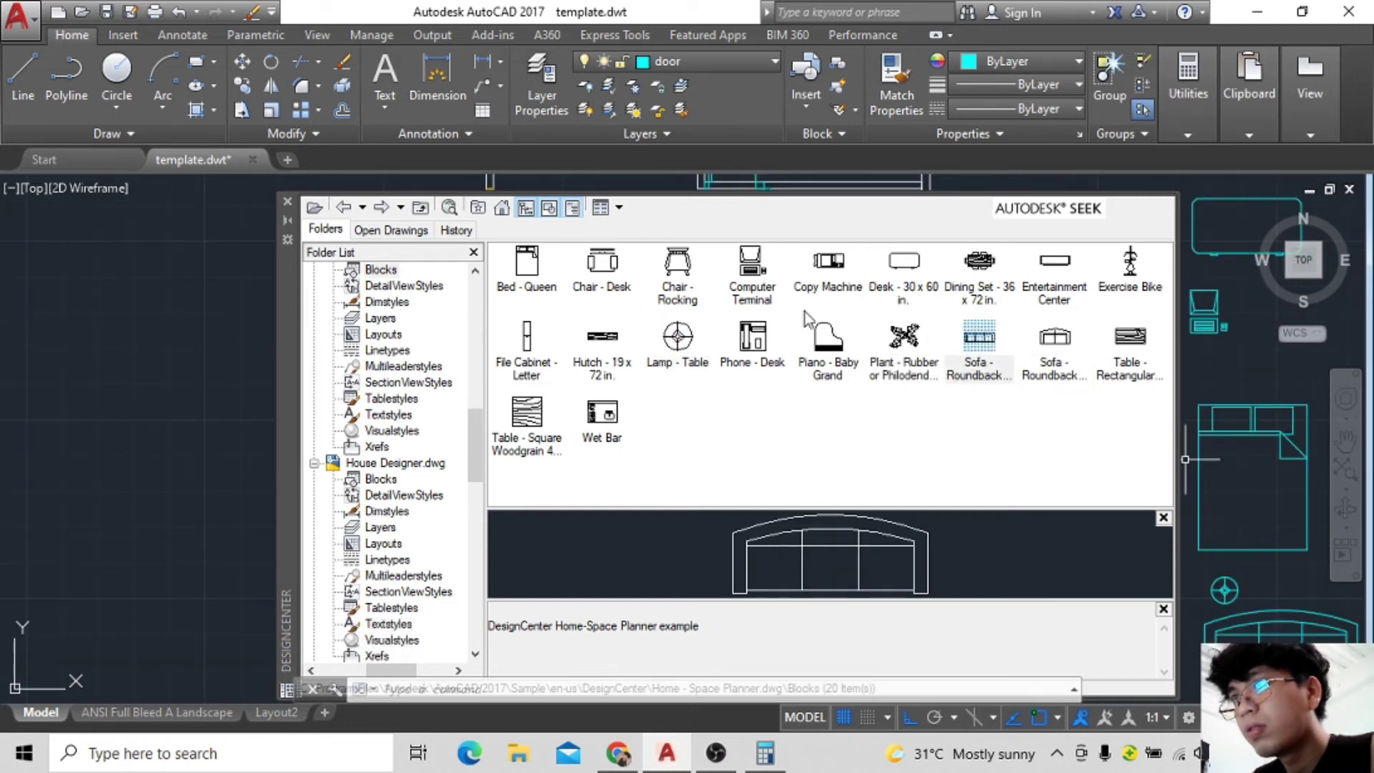
pyautogui.moveTo(550, 351); pyautogui.dragTo(836, 375)
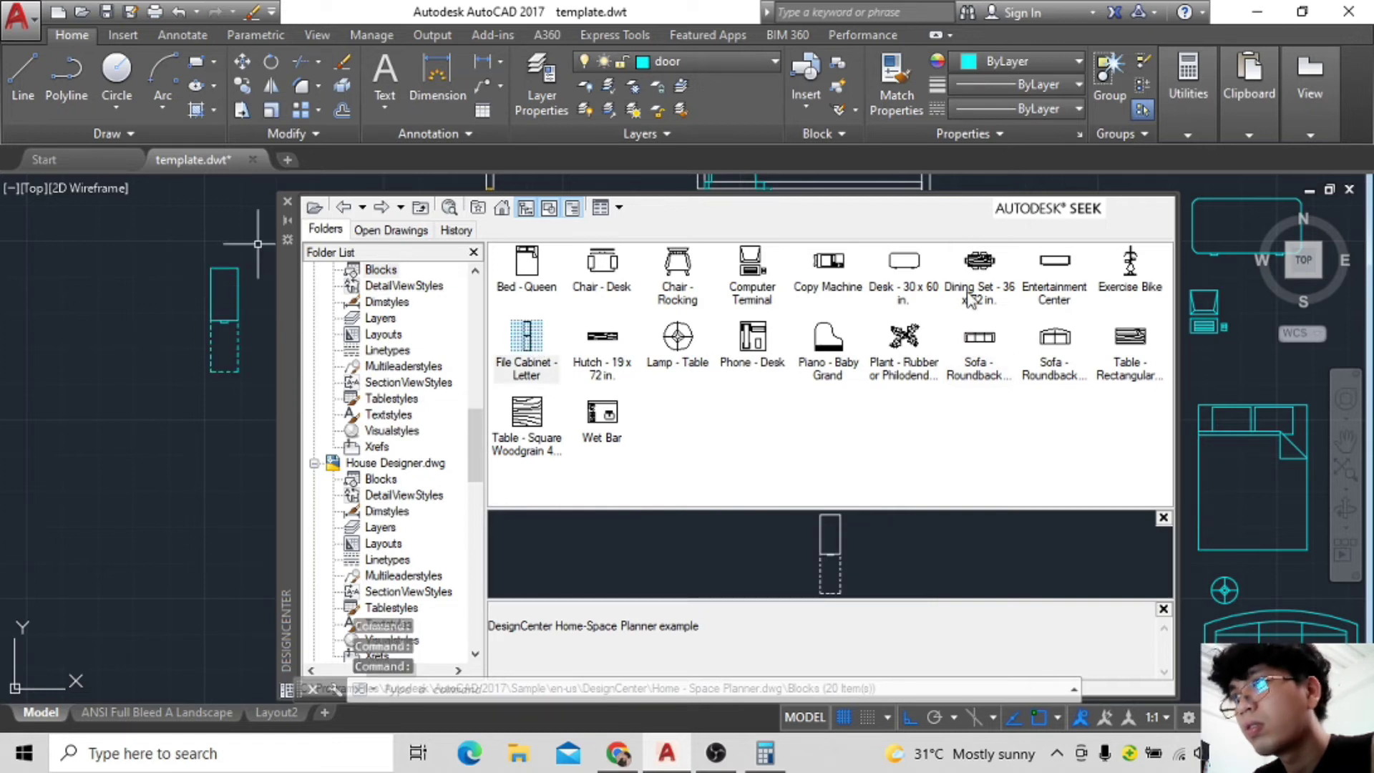
pyautogui.moveTo(982, 265); pyautogui.dragTo(105, 254)
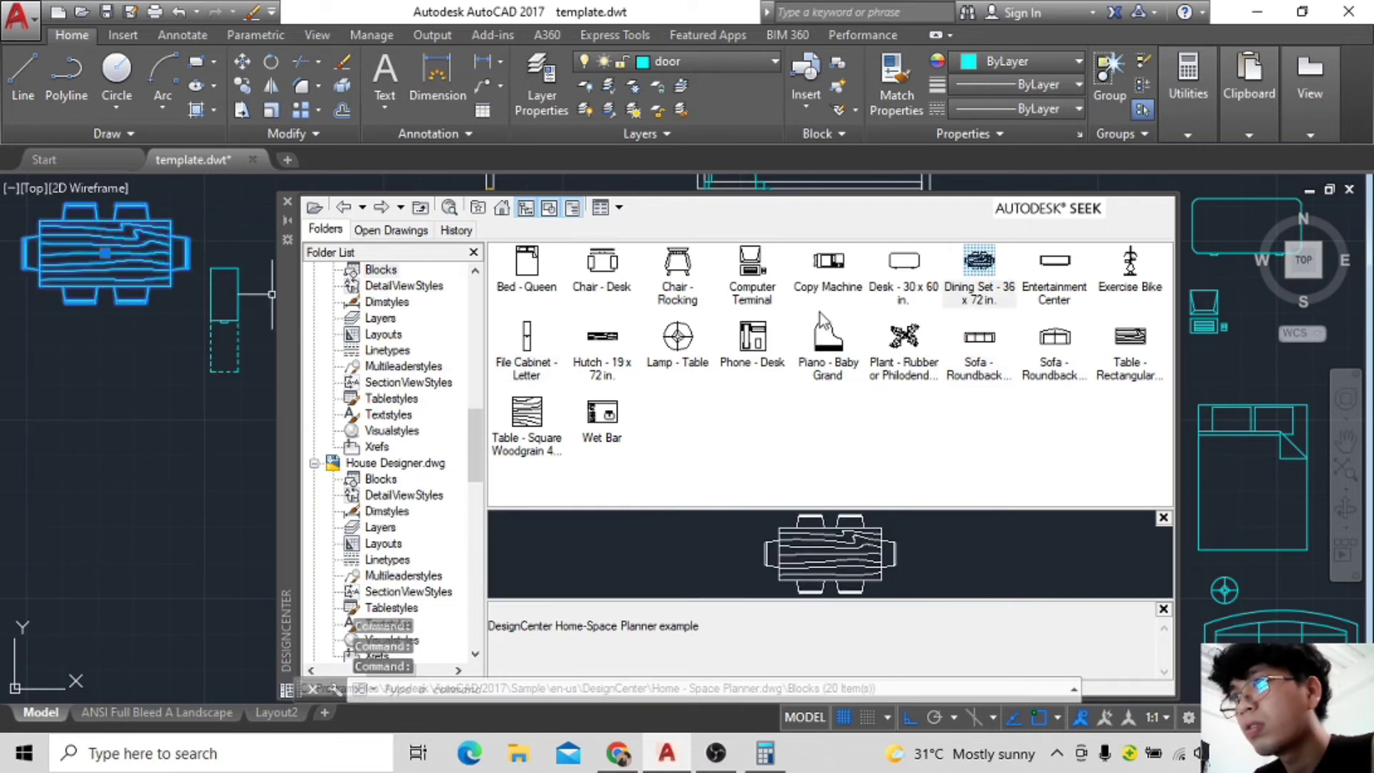
pyautogui.moveTo(905, 336); pyautogui.dragTo(163, 349)
pyautogui.click(287, 202)
pyautogui.scroll(-3, 617, 372)
pyautogui.scroll(2, 616, 371)
pyautogui.scroll(2, 859, 408)
# Rotate the bed 90 degrees and move it into the room below the bathroom.
pyautogui.moveTo(813, 383); pyautogui.dragTo(881, 430, button='middle')
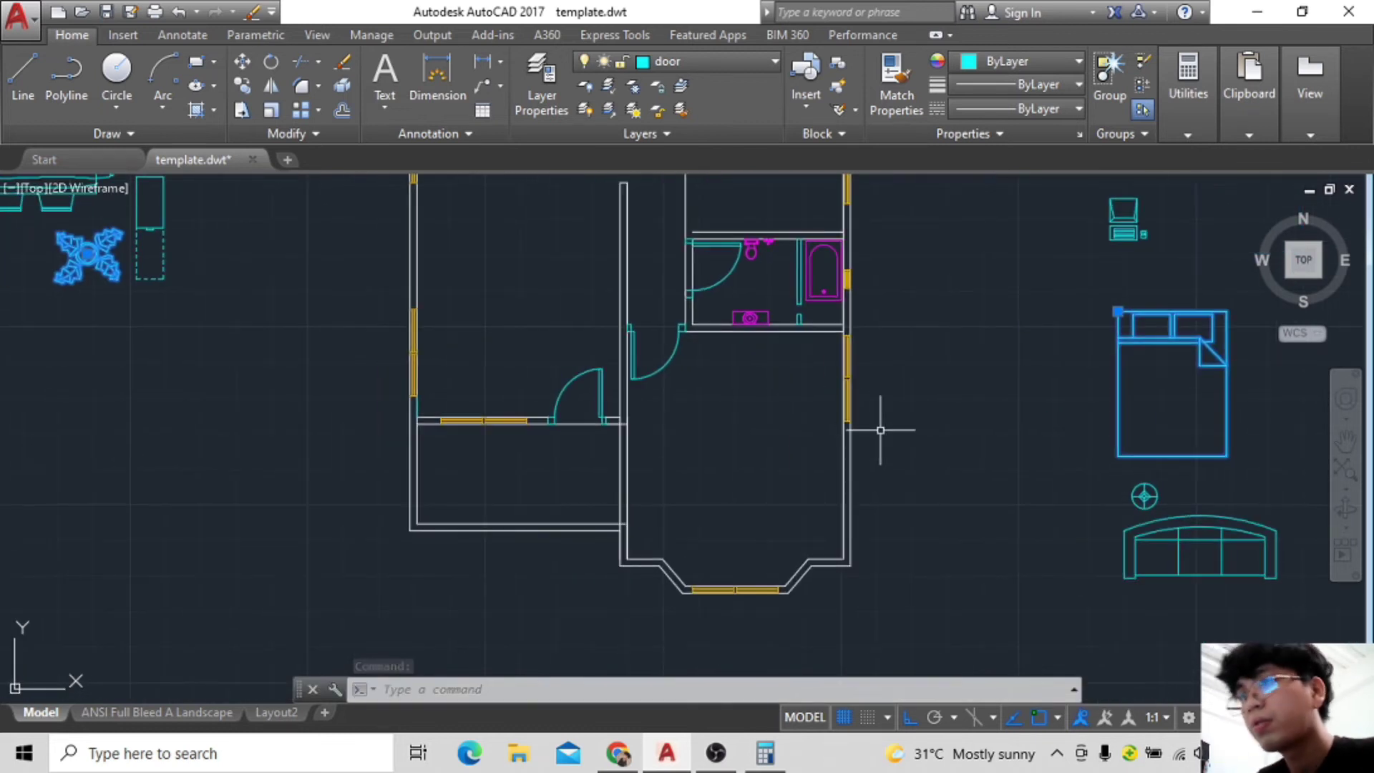
pyautogui.moveTo(1031, 445); pyautogui.dragTo(985, 408, button='middle')
pyautogui.scroll(2, 986, 408)
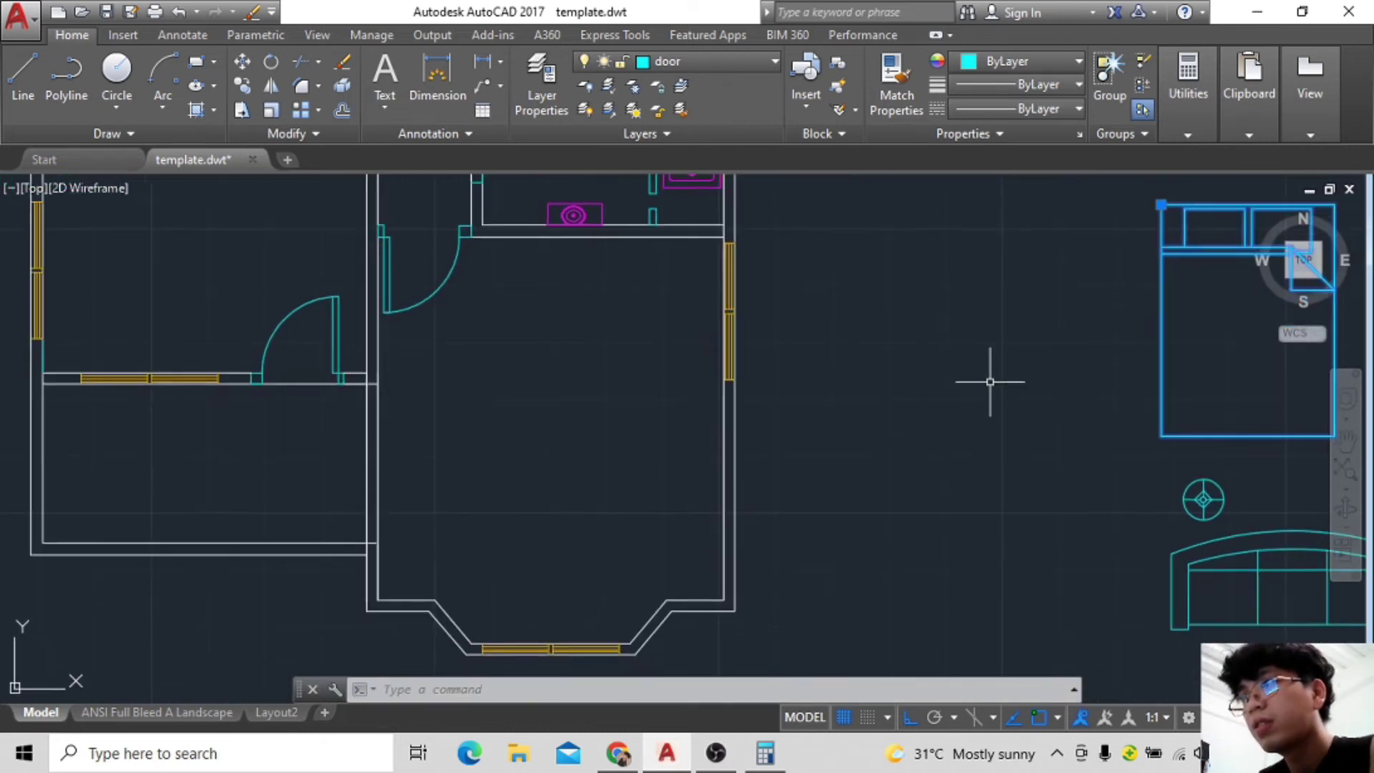
pyautogui.scroll(-4, 930, 401)
pyautogui.write('ro')
pyautogui.press('Return')
pyautogui.click(788, 425)
pyautogui.click(840, 542)
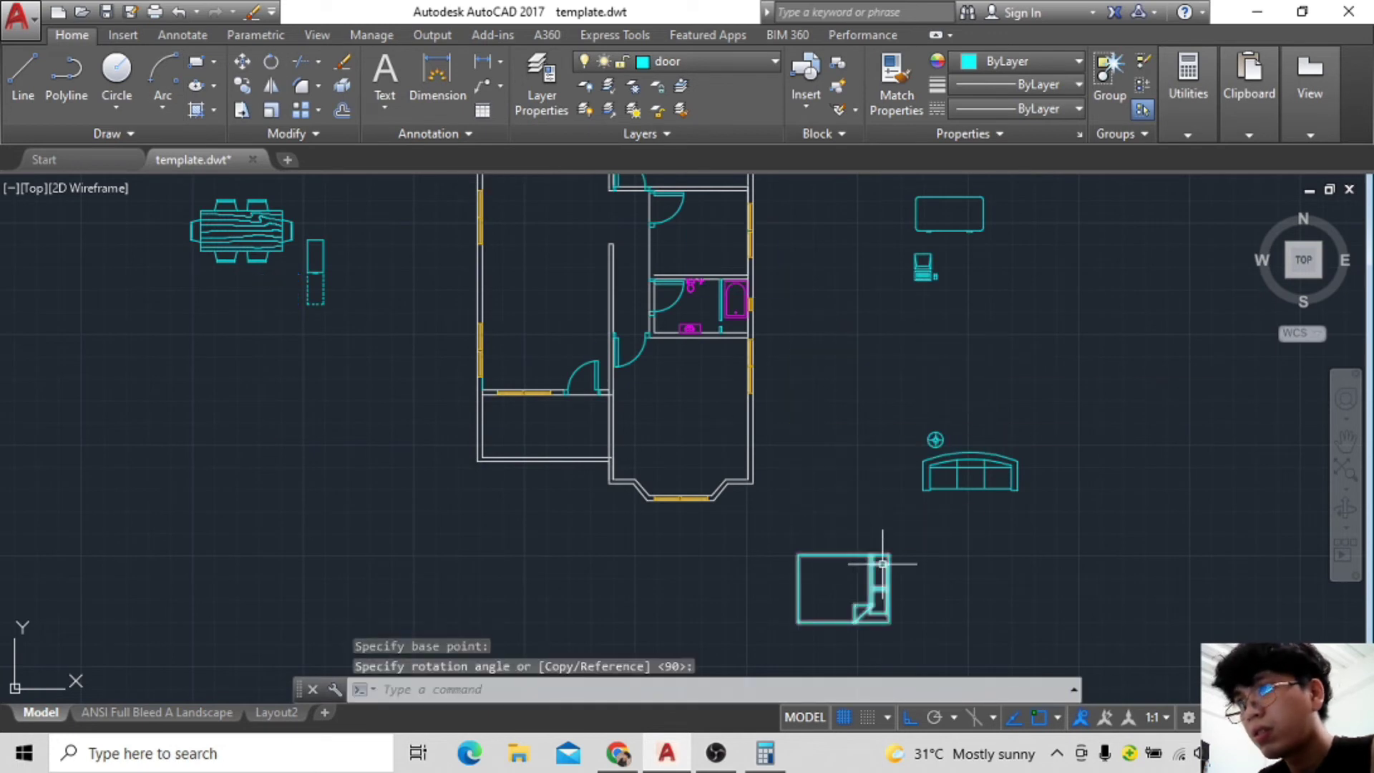
pyautogui.click(242, 64)
pyautogui.click(910, 717)
pyautogui.click(834, 599)
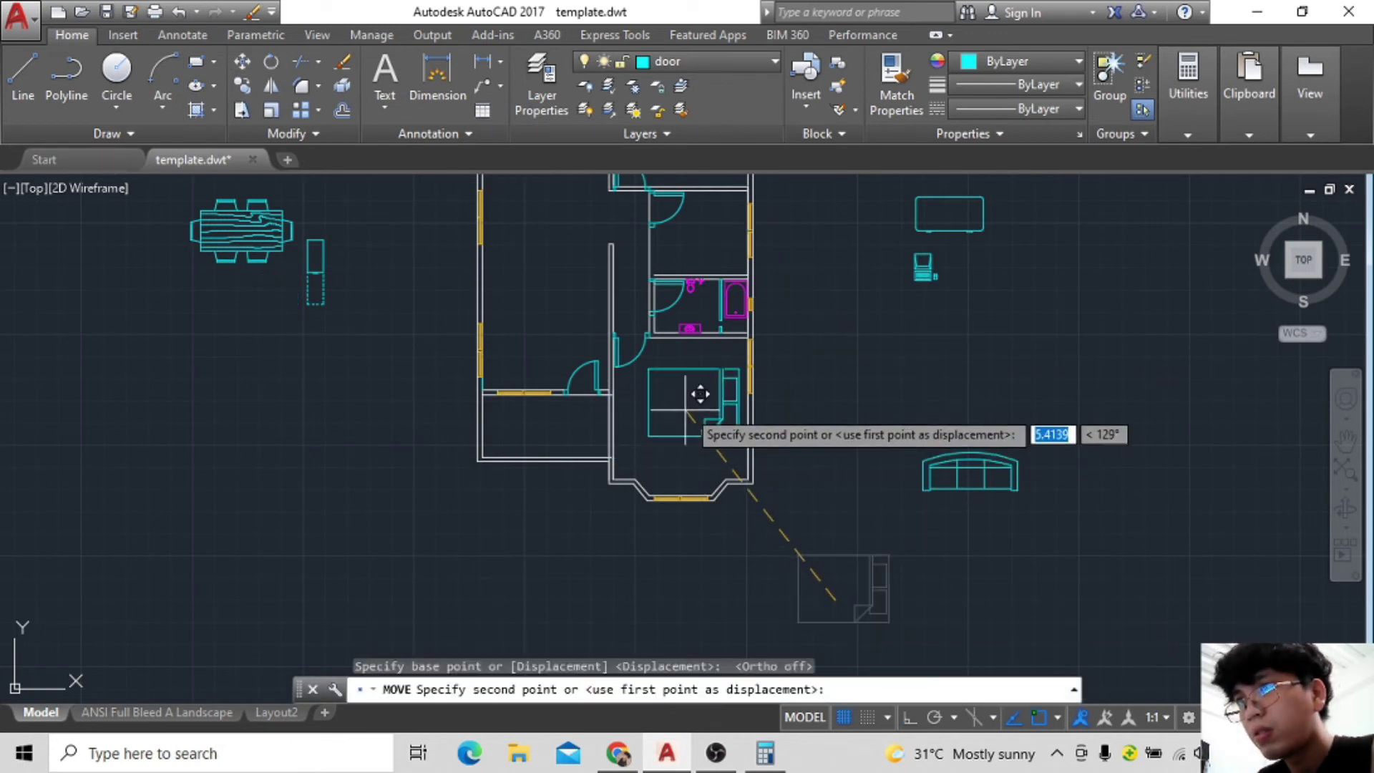
pyautogui.click(688, 388)
# Scale the bed down to fit the room and set it against the right wall.
pyautogui.scroll(2, 804, 454)
pyautogui.click(644, 322)
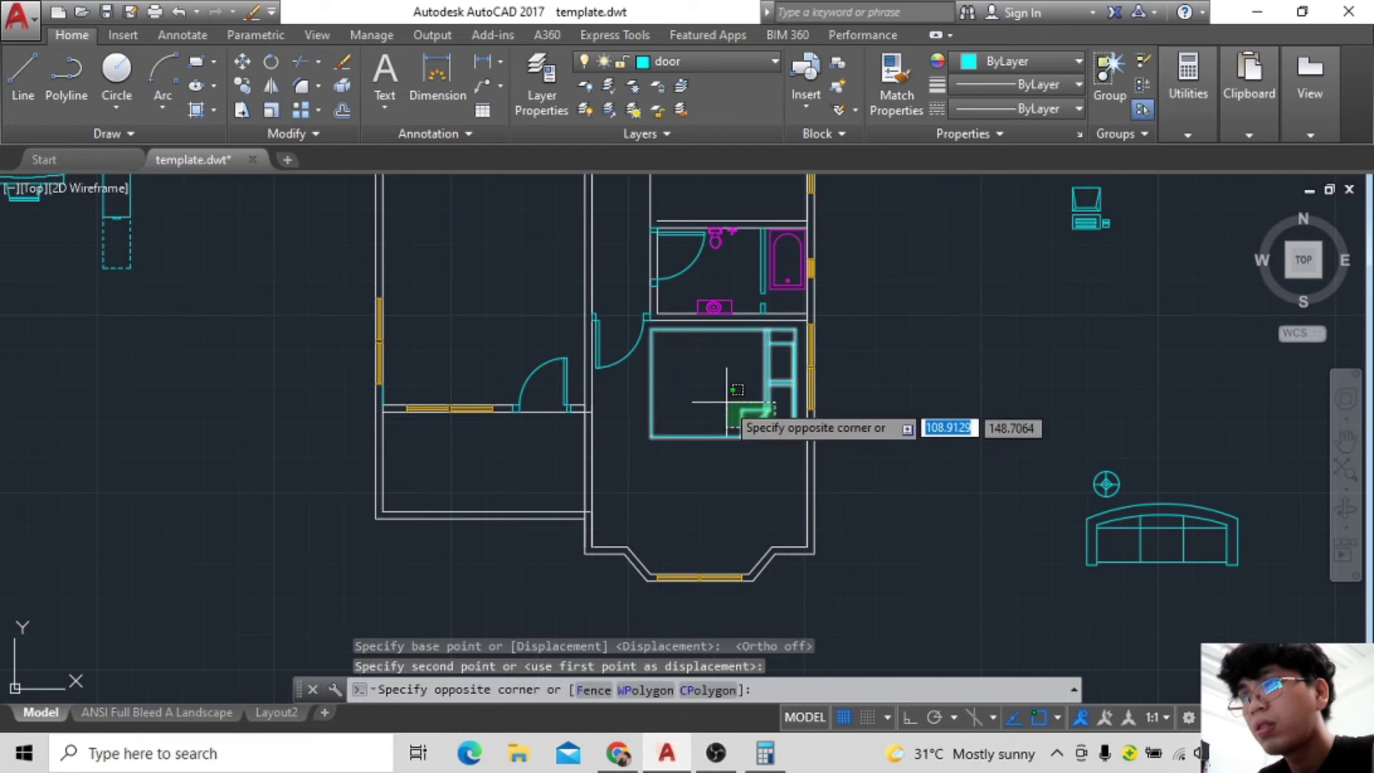
pyautogui.click(816, 447)
pyautogui.click(270, 109)
pyautogui.click(877, 452)
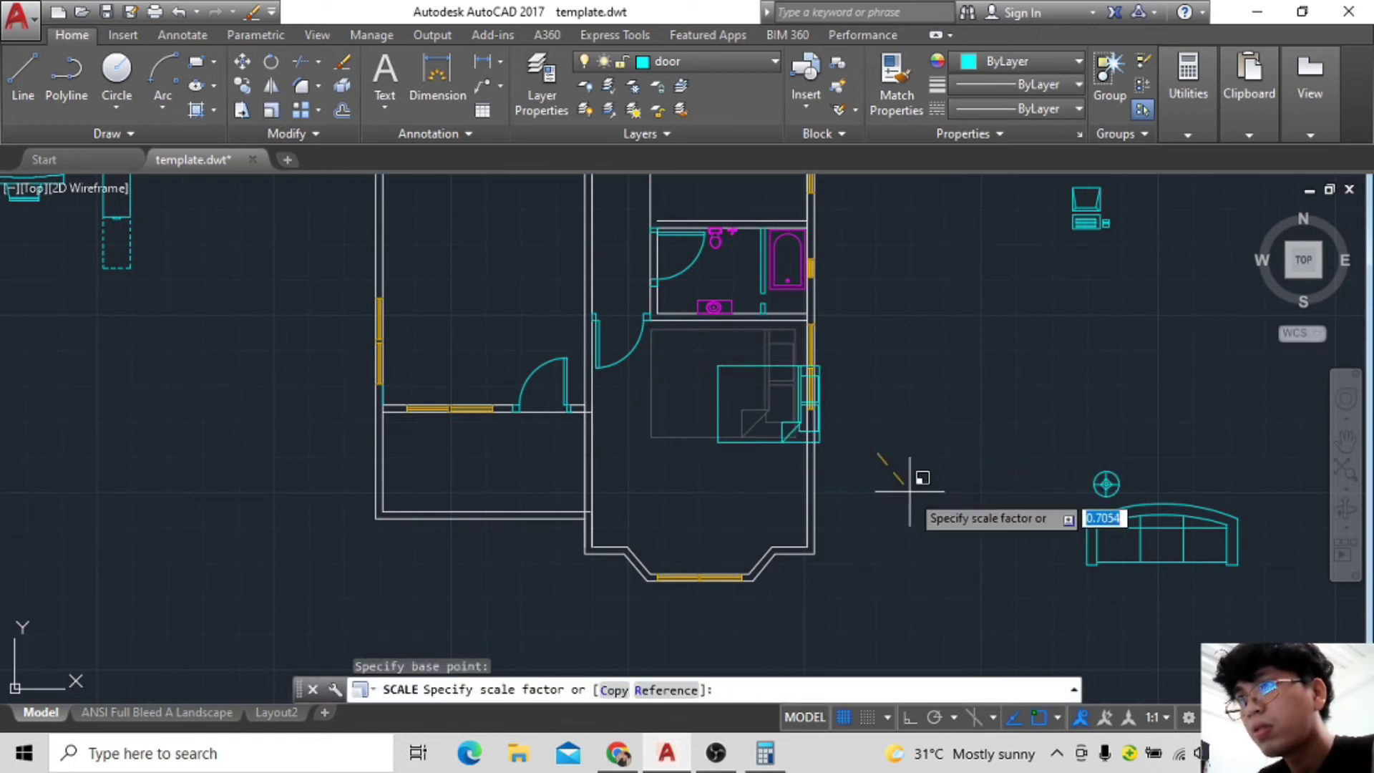
pyautogui.click(915, 492)
pyautogui.click(816, 451)
pyautogui.click(680, 322)
pyautogui.write('m')
pyautogui.press('Return')
pyautogui.click(689, 410)
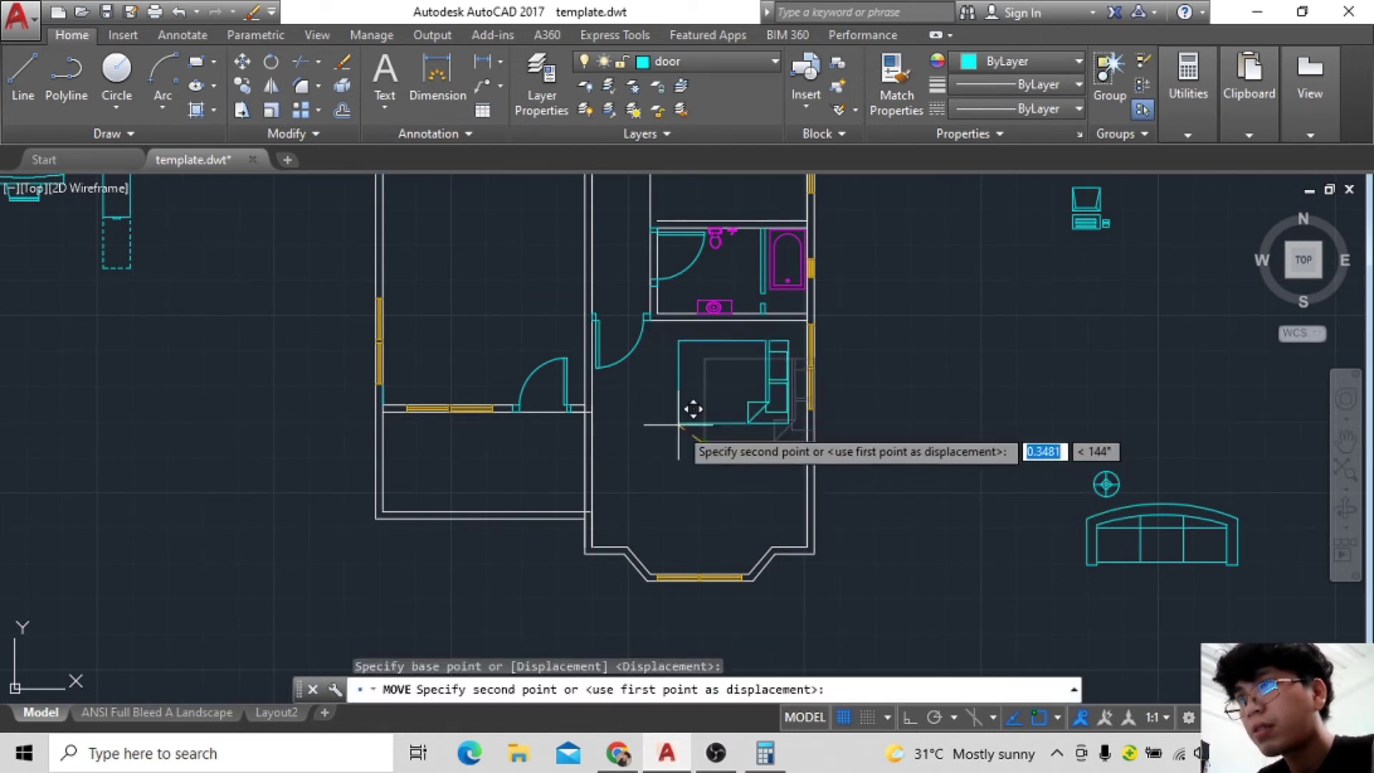
pyautogui.click(692, 410)
# Move the file cabinet block to sit below the bed.
pyautogui.scroll(-3, 716, 408)
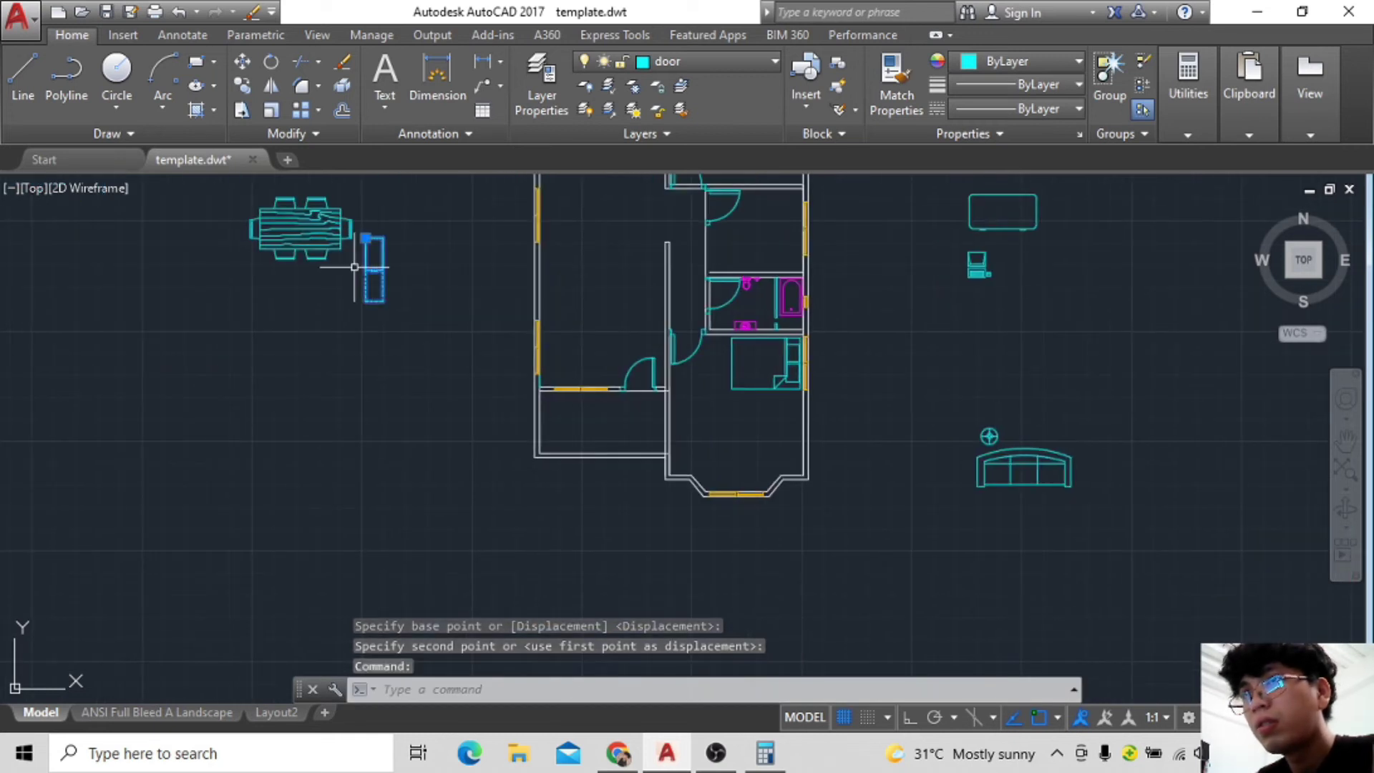
pyautogui.click(242, 62)
pyautogui.click(432, 360)
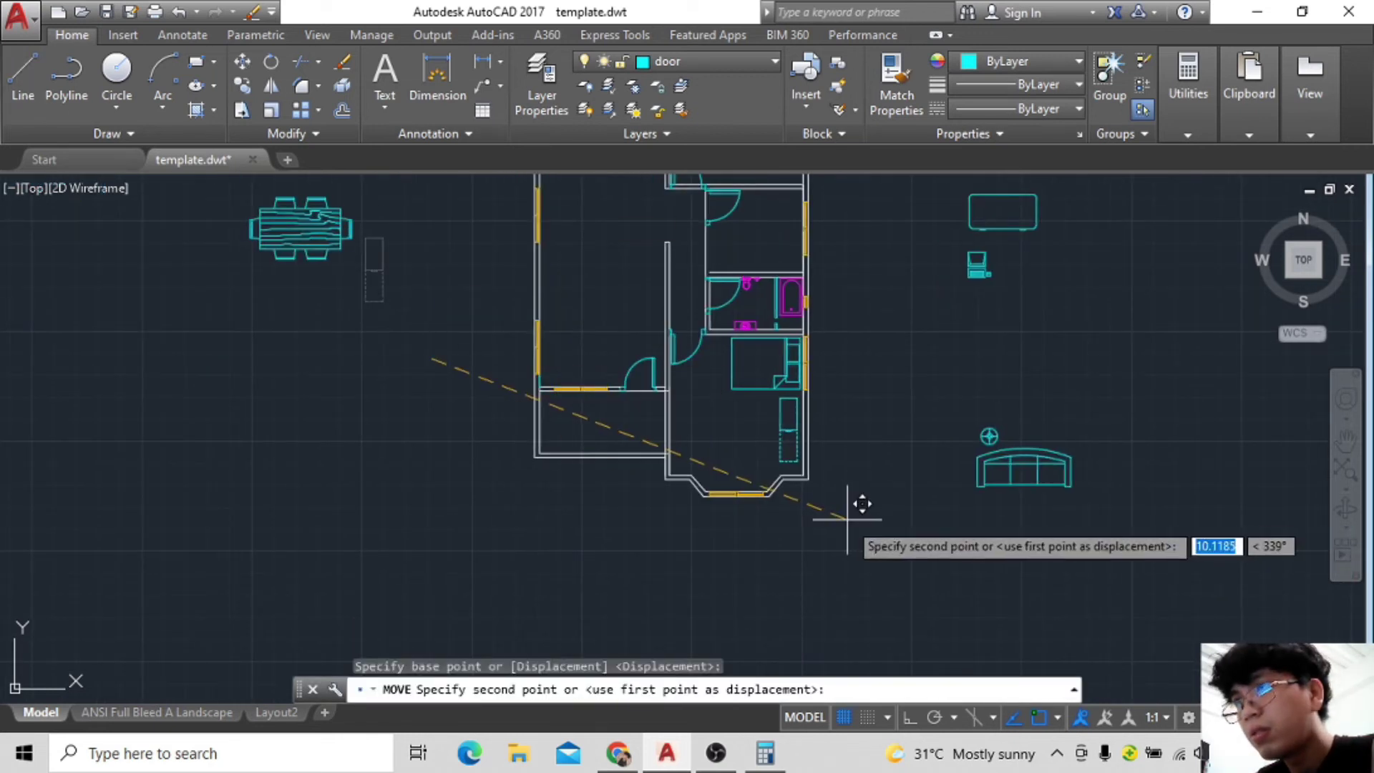
pyautogui.click(850, 526)
pyautogui.scroll(3, 715, 422)
pyautogui.scroll(2, 716, 423)
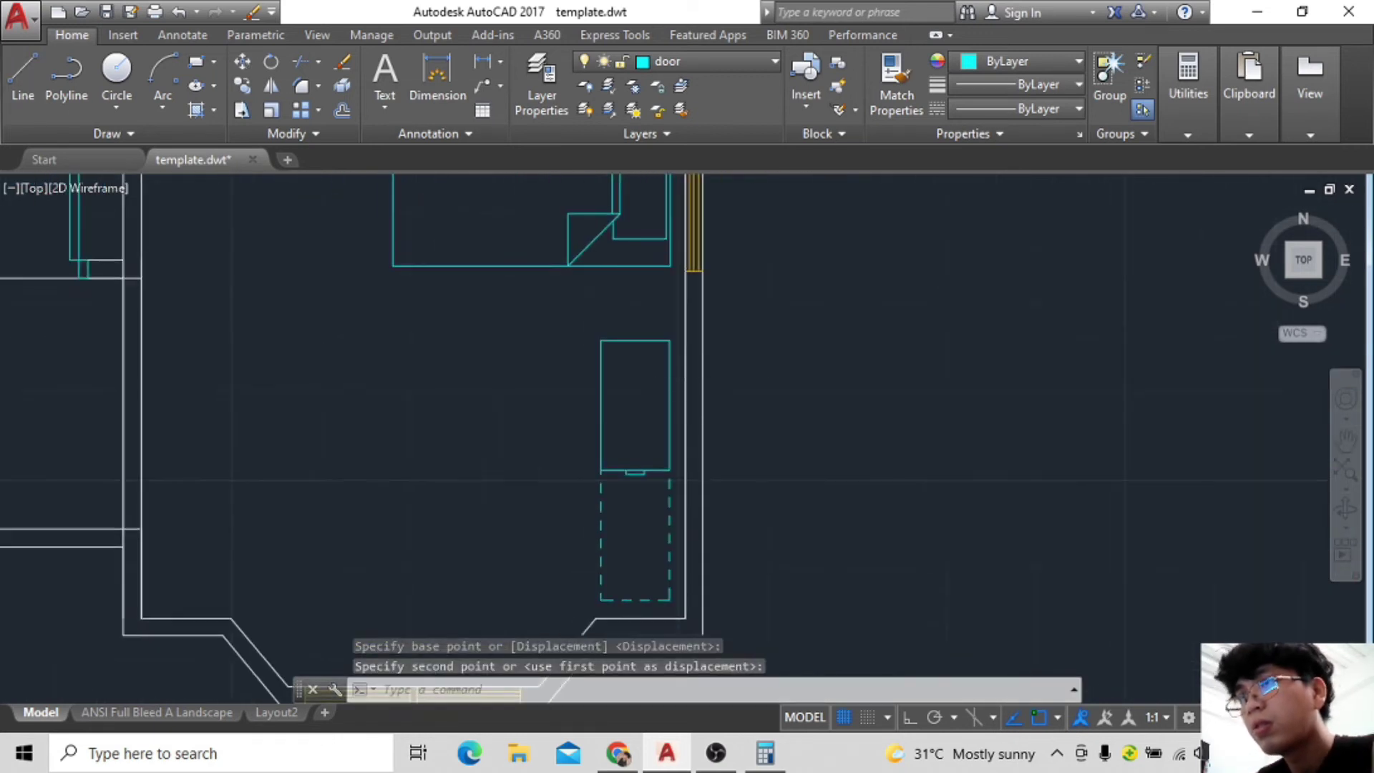
pyautogui.scroll(-2, 716, 423)
# Shrink the lamp symbol and place it beside the bed.
pyautogui.click(270, 109)
pyautogui.click(1012, 364)
pyautogui.click(981, 390)
pyautogui.write('m')
pyautogui.press('Return')
pyautogui.click(1089, 414)
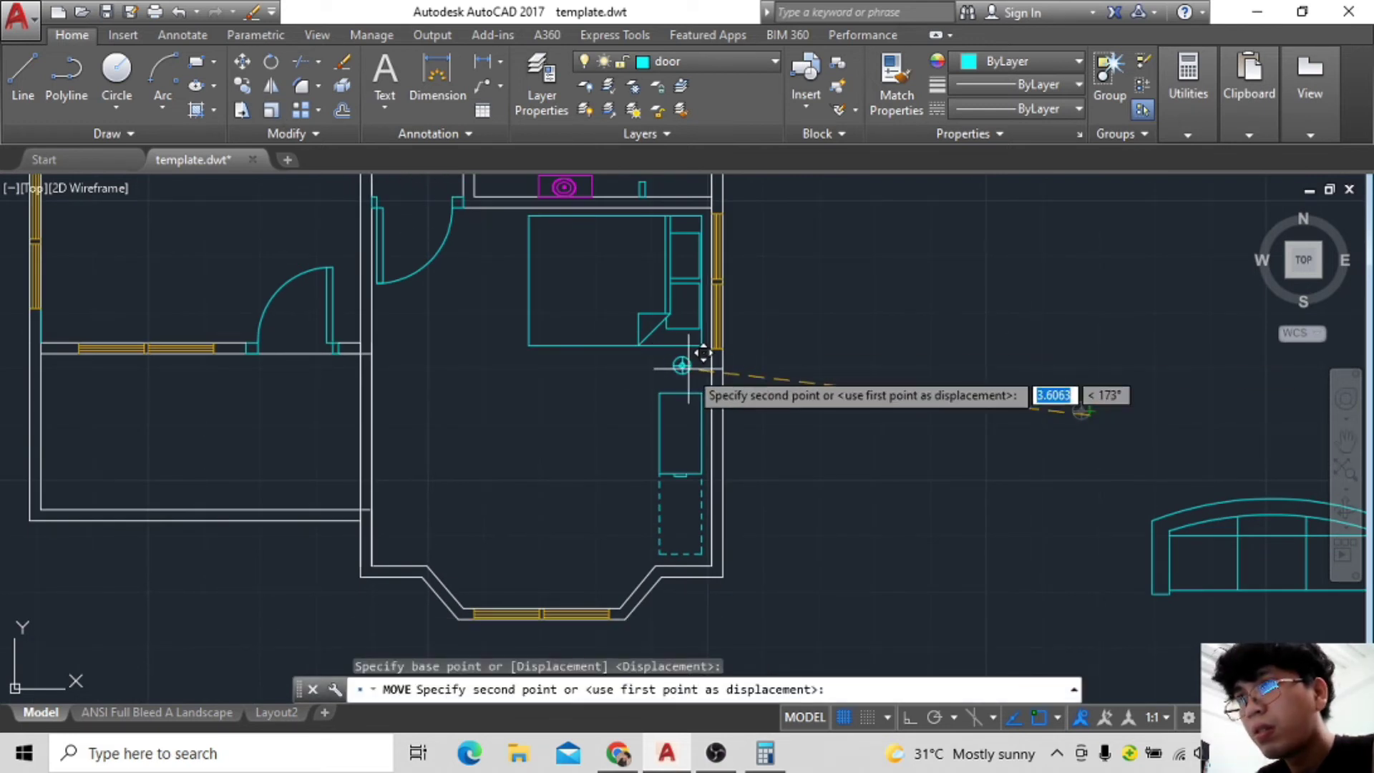
pyautogui.click(689, 367)
pyautogui.scroll(-2, 862, 381)
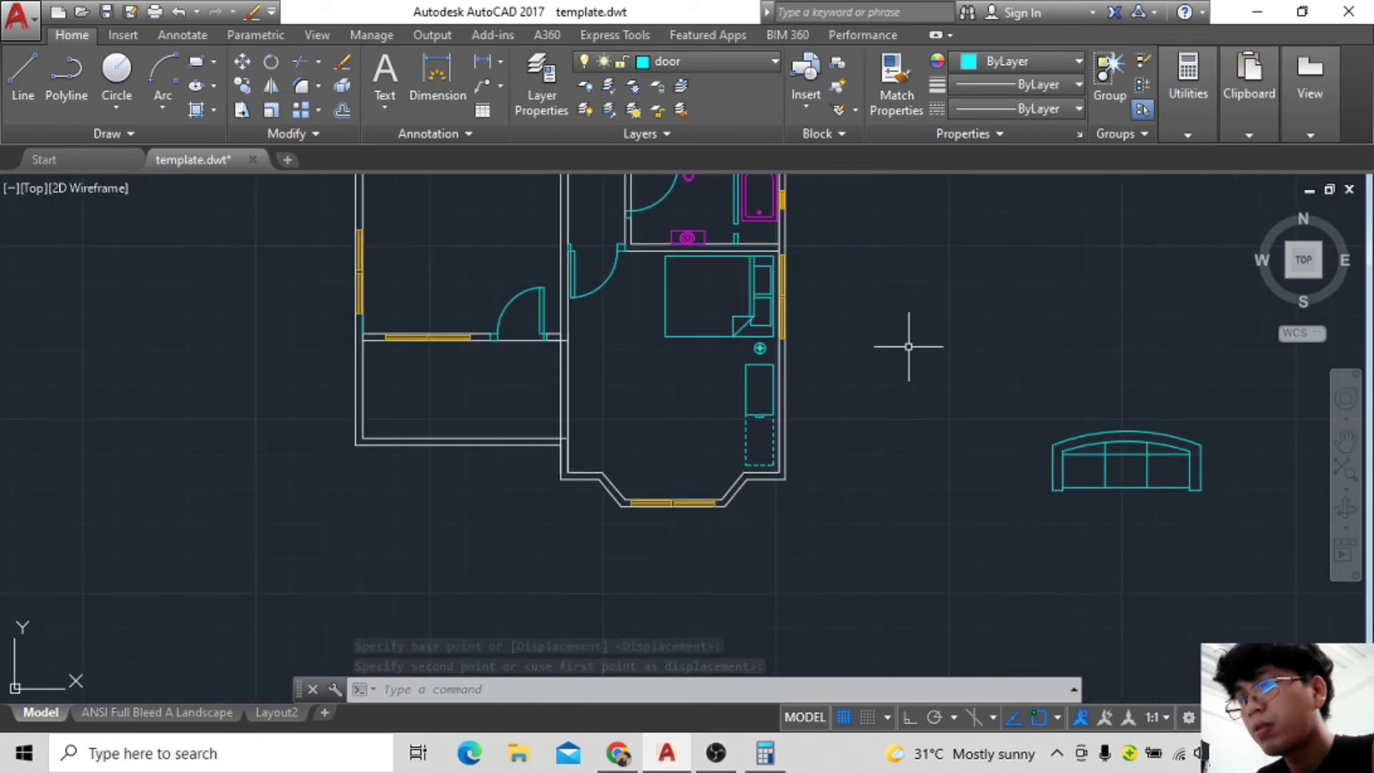
# Rotate the sofa at right angles to face the bay window.
pyautogui.click(1249, 495)
pyautogui.click(1048, 398)
pyautogui.click(270, 61)
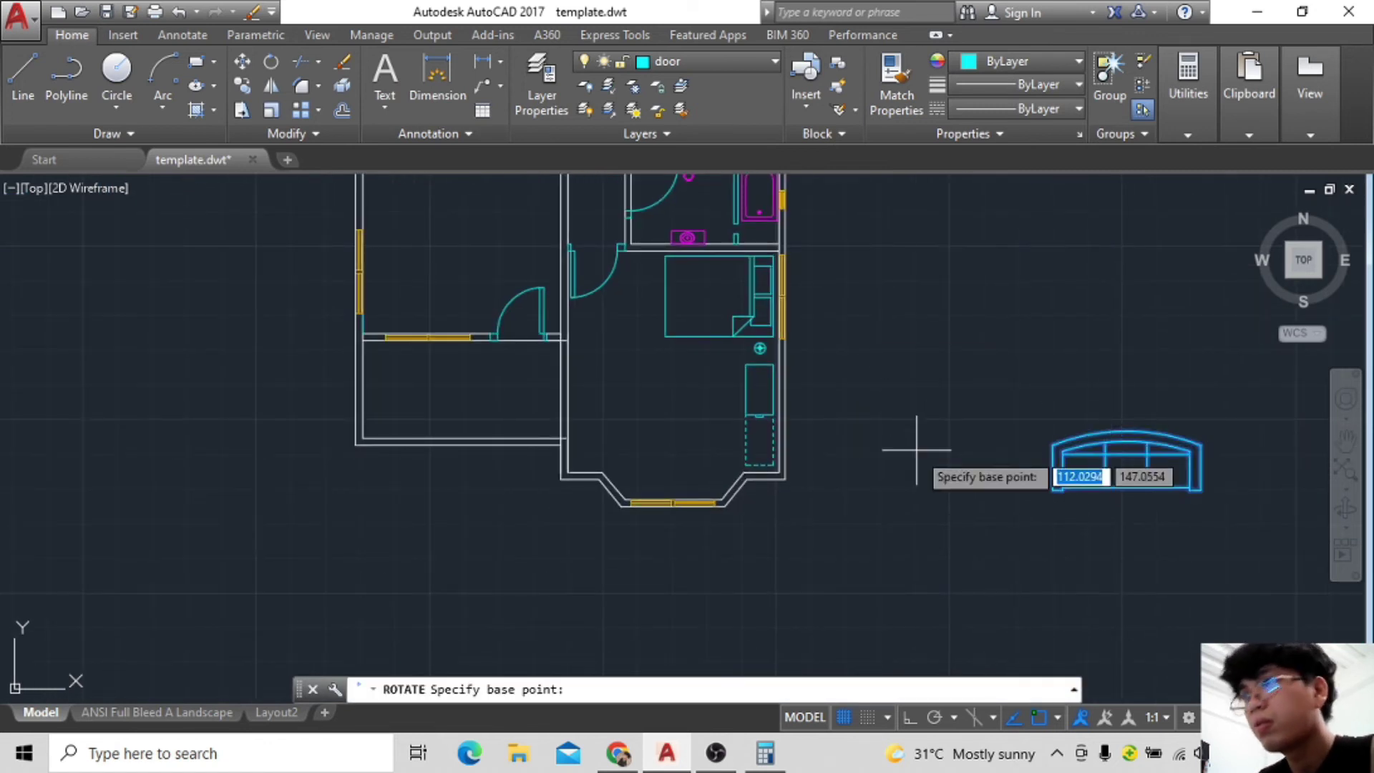
pyautogui.click(917, 450)
pyautogui.click(909, 717)
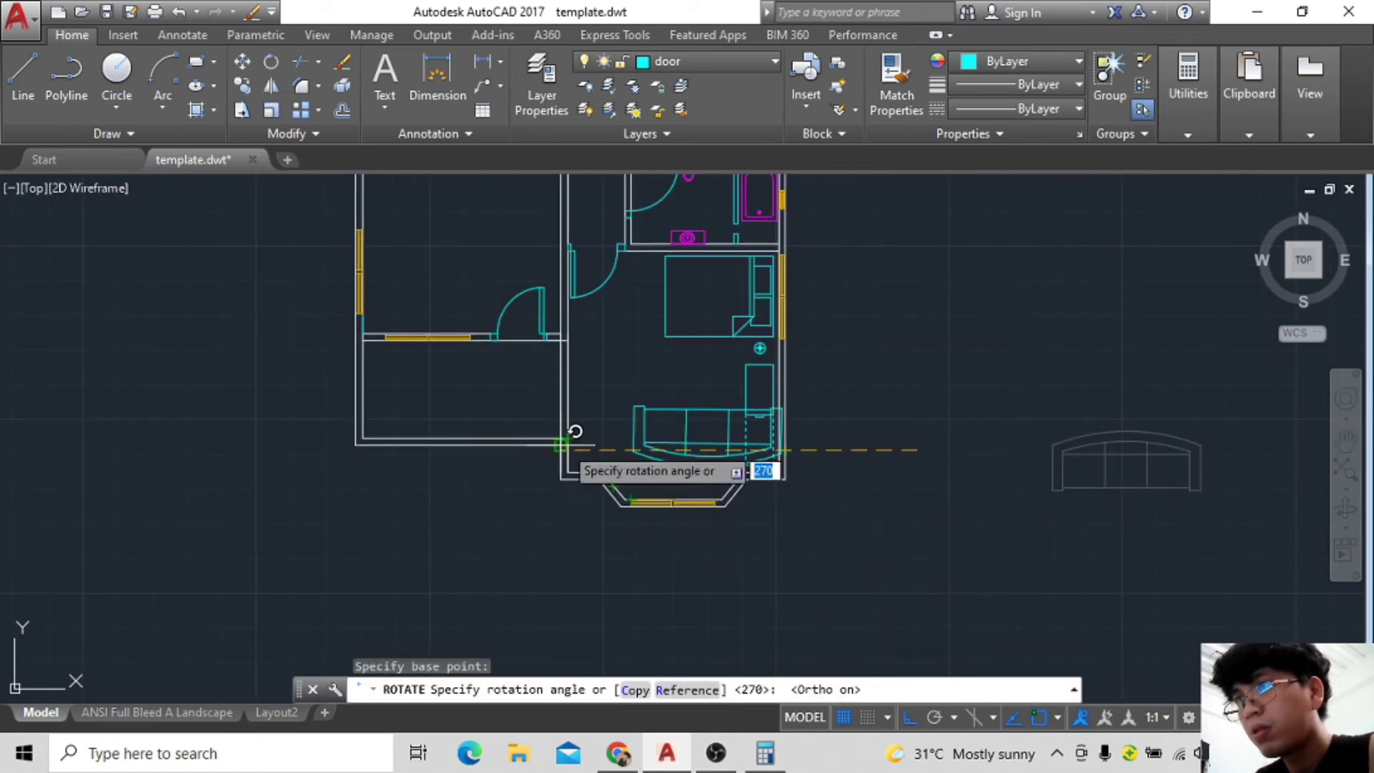
pyautogui.click(592, 423)
# Scale the sofa down and move it inside the room.
pyautogui.click(629, 405)
pyautogui.click(881, 483)
pyautogui.write('sc')
pyautogui.press('Return')
pyautogui.click(945, 405)
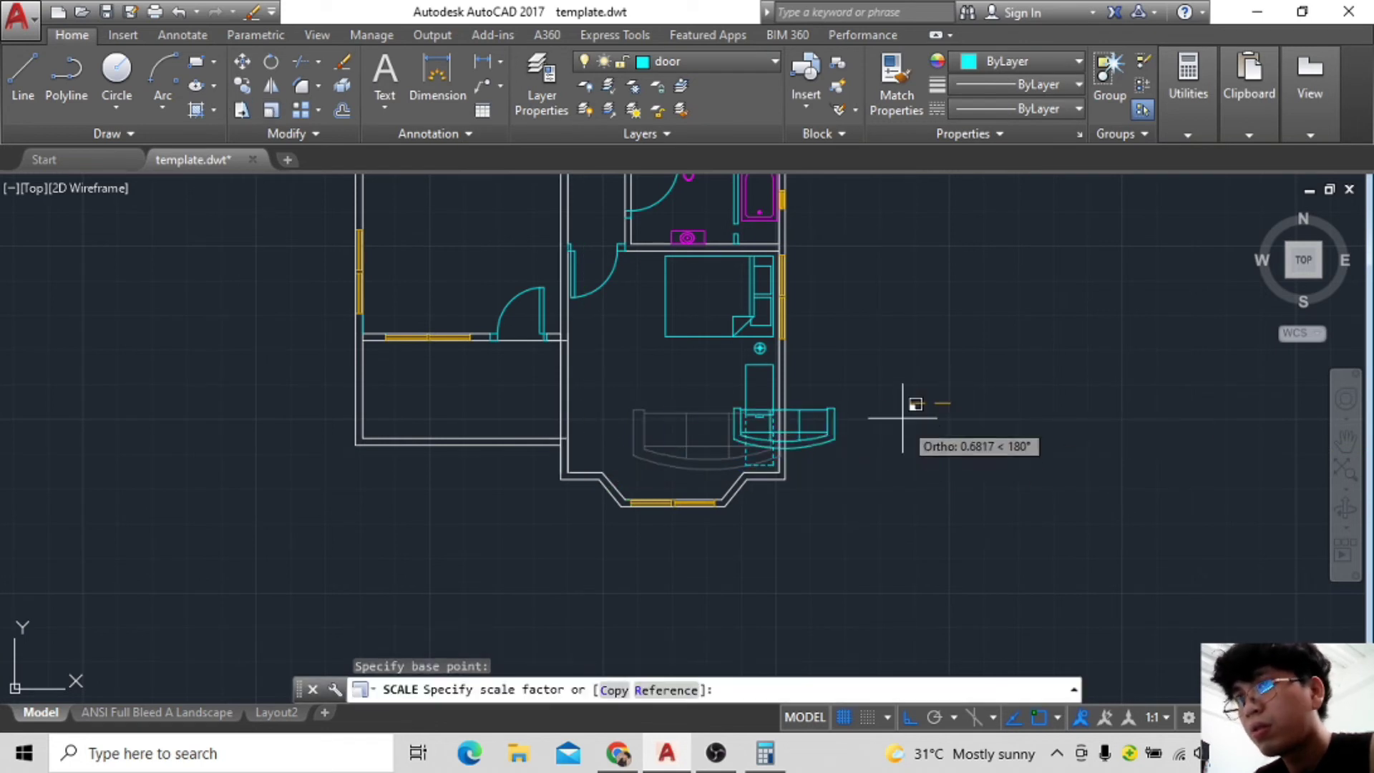
pyautogui.click(907, 416)
pyautogui.write('m')
pyautogui.press('Return')
pyautogui.click(836, 455)
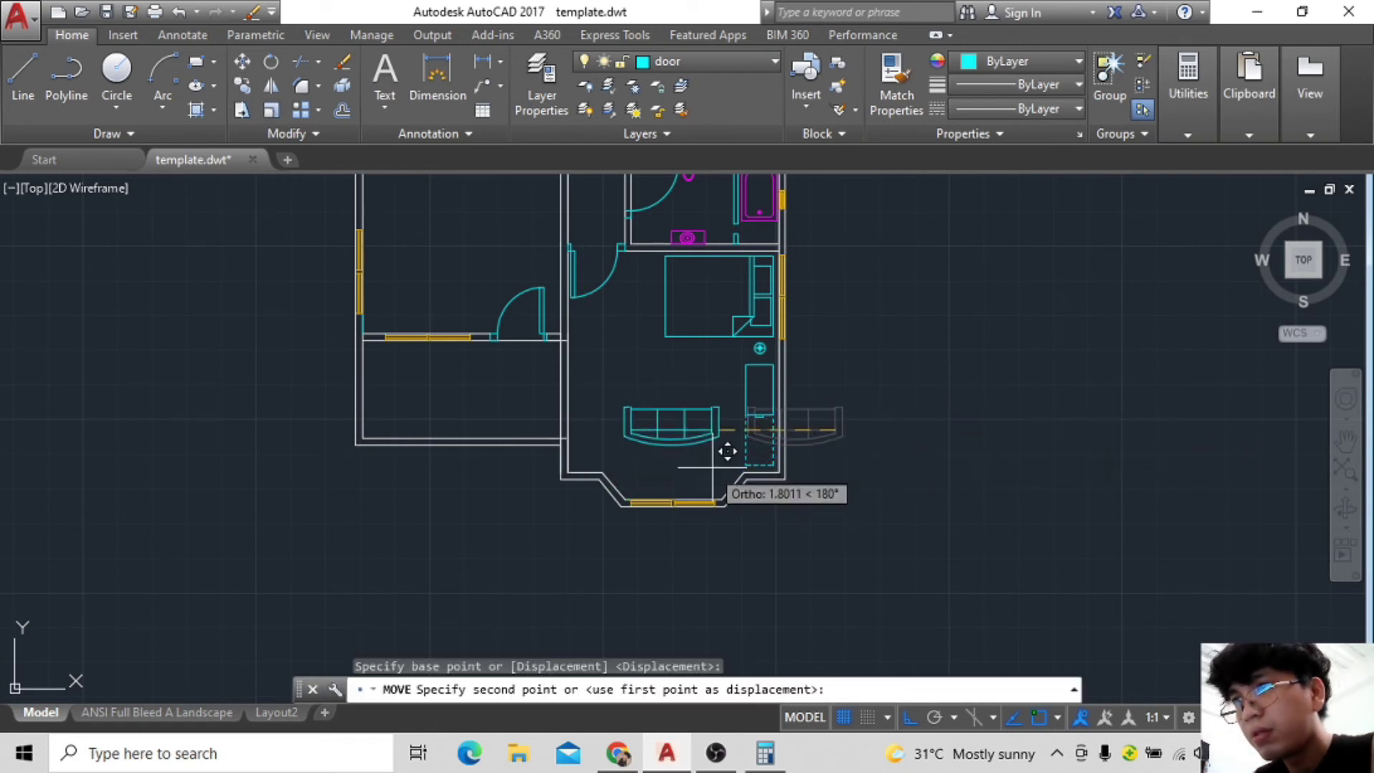
pyautogui.click(708, 458)
# Turn ortho off and start another sofa move, then cancel it.
pyautogui.click(909, 717)
pyautogui.click(675, 422)
pyautogui.write('m')
pyautogui.press('Return')
pyautogui.click(676, 443)
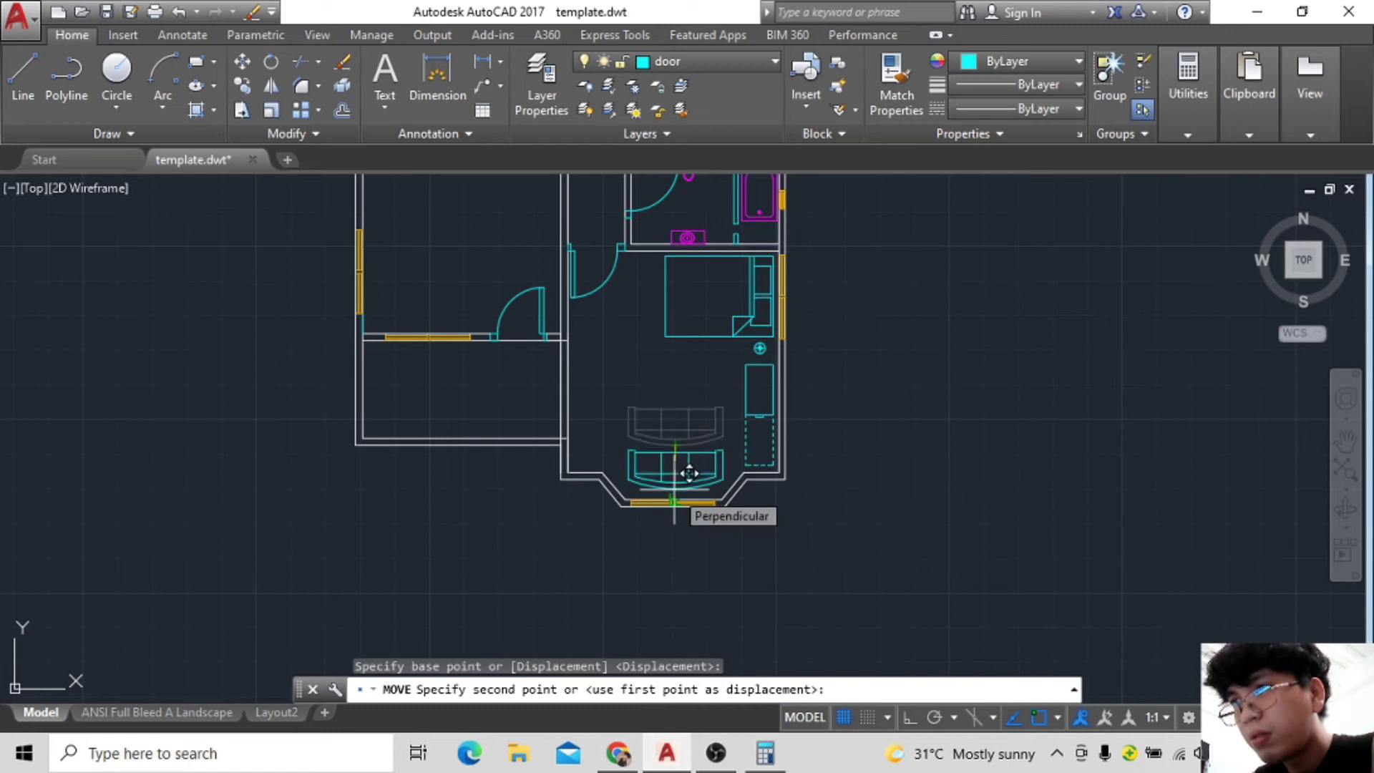
pyautogui.scroll(4, 716, 490)
pyautogui.scroll(-3, 895, 389)
pyautogui.press('Escape')
pyautogui.scroll(-2, 895, 393)
pyautogui.scroll(3, 975, 374)
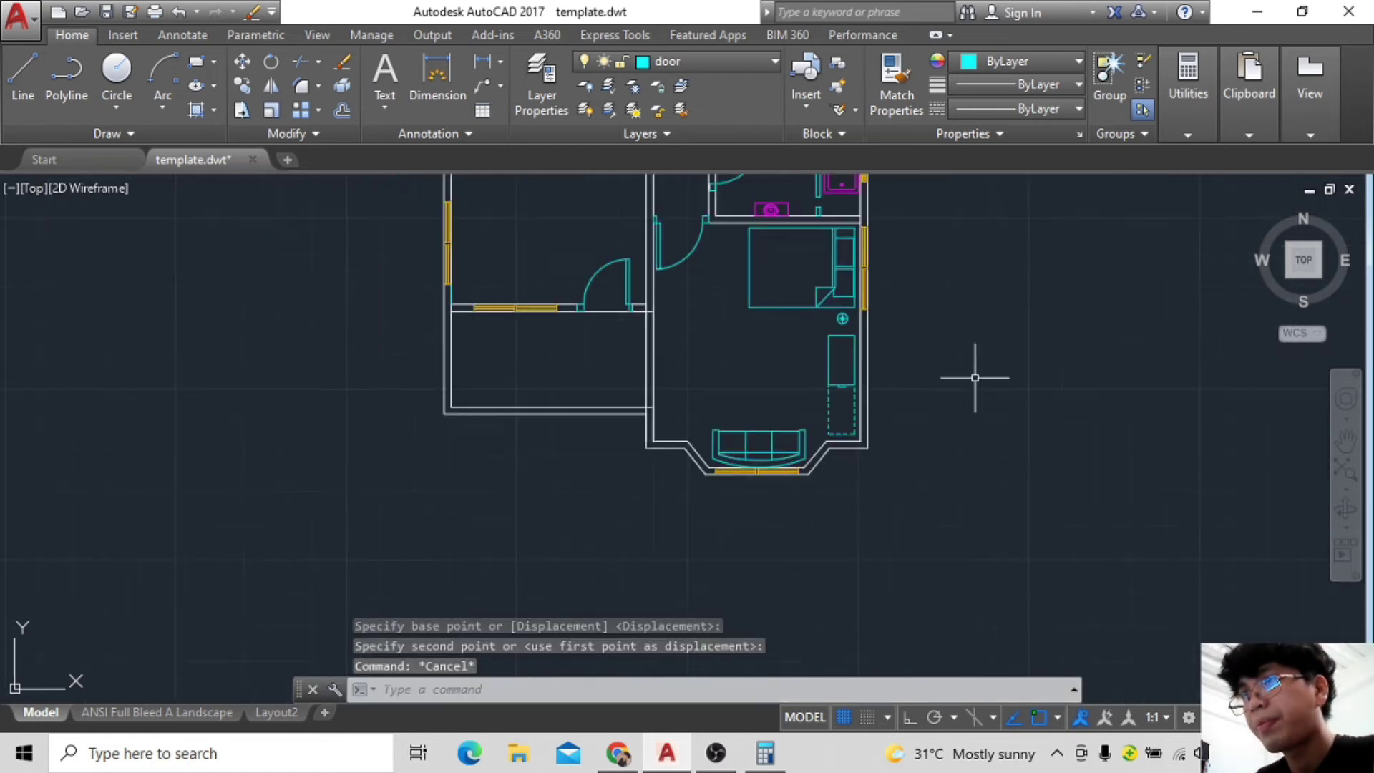
# Move the computer block into the left room.
pyautogui.moveTo(969, 427)
pyautogui.mouseDown(button='middle')
pyautogui.moveTo(1080, 380)
pyautogui.moveTo(1029, 355)
pyautogui.mouseUp(button='middle')
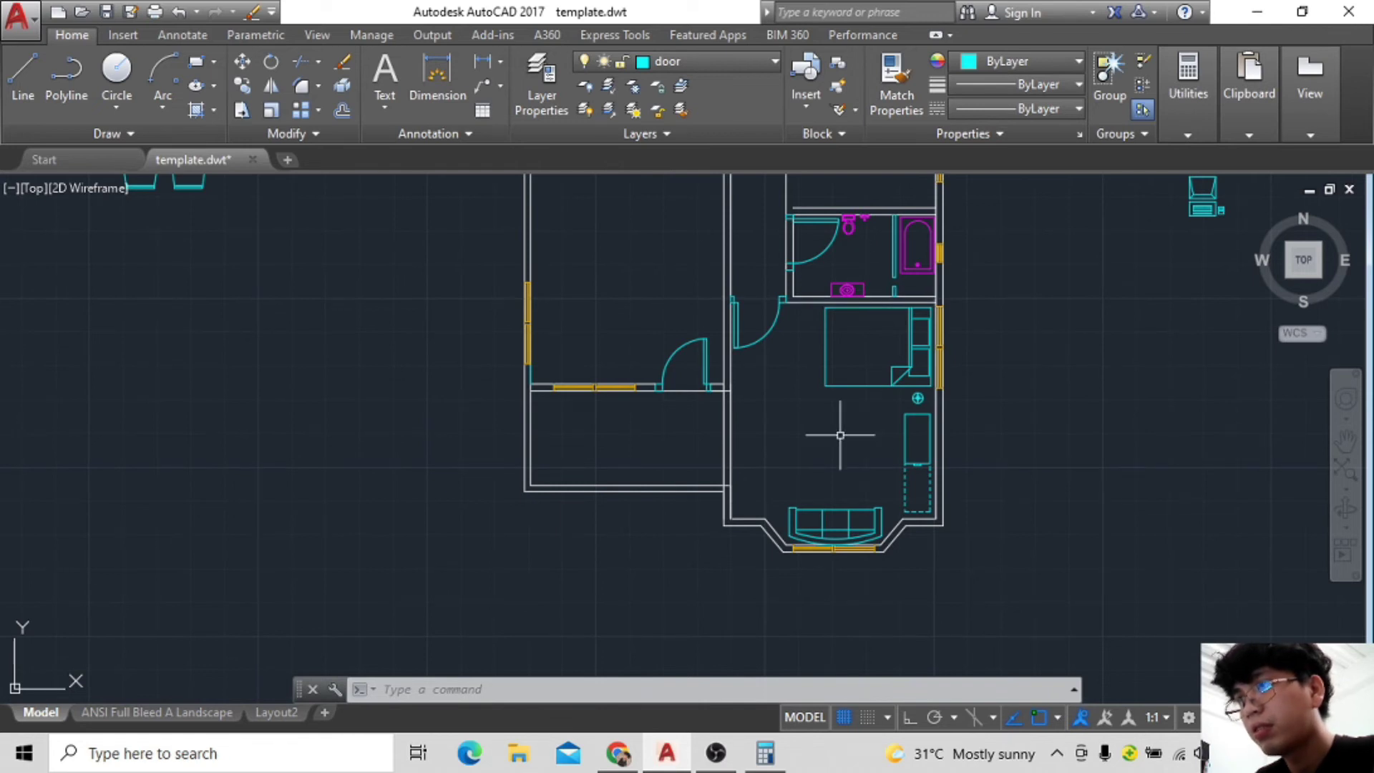
pyautogui.scroll(-3, 740, 291)
pyautogui.scroll(3, 823, 251)
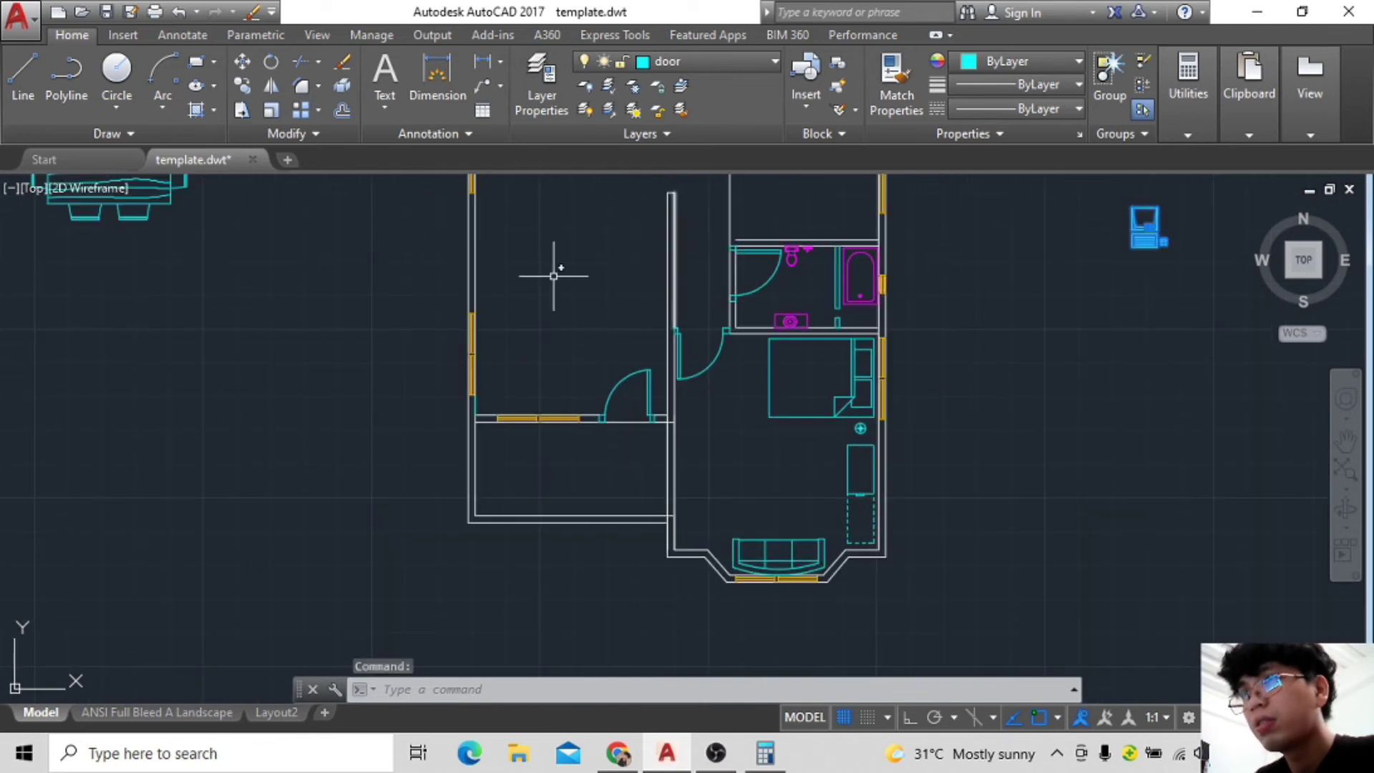
pyautogui.write('m')
pyautogui.press('Return')
pyautogui.click(1145, 228)
pyautogui.click(746, 386)
pyautogui.press('space')
pyautogui.click(745, 383)
pyautogui.click(692, 501)
pyautogui.press('space')
# Rotate the chair block to turn it around with ortho on.
pyautogui.click(676, 457)
pyautogui.click(706, 490)
pyautogui.press('Escape')
pyautogui.press('Escape')
pyautogui.write('ro')
pyautogui.press('space')
pyautogui.click(458, 465)
pyautogui.press('F8')
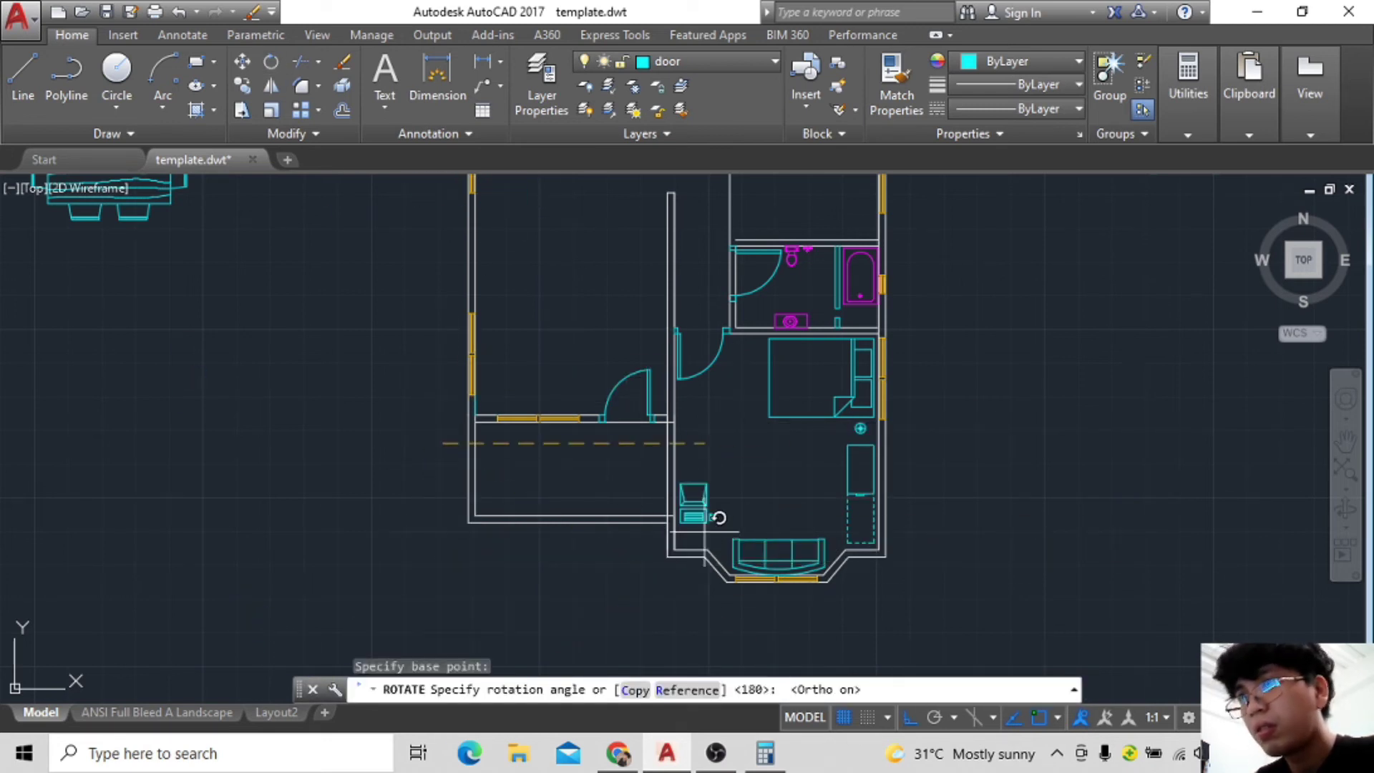
pyautogui.press('Return')
# Move the armchair freely into the living room.
pyautogui.click(507, 190)
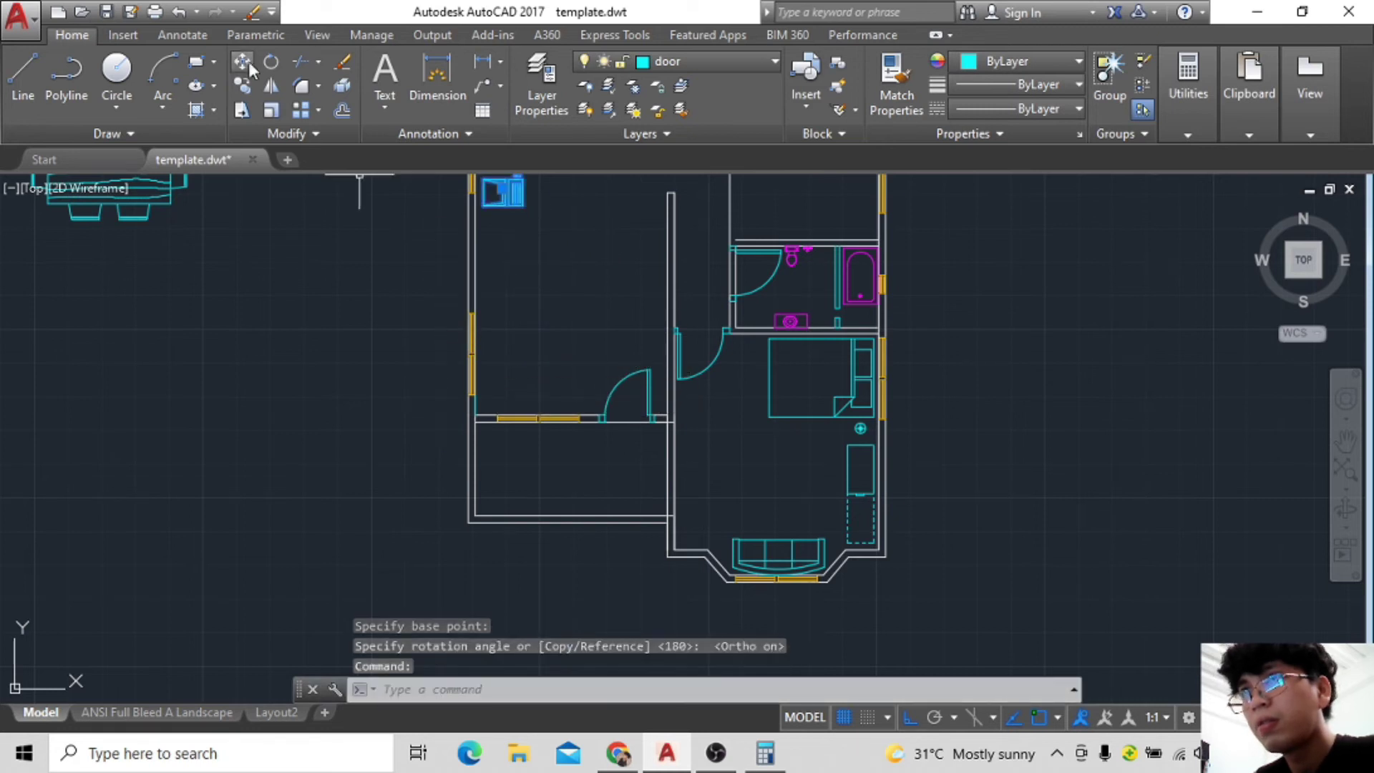
pyautogui.write('m')
pyautogui.press('space')
pyautogui.click(896, 713)
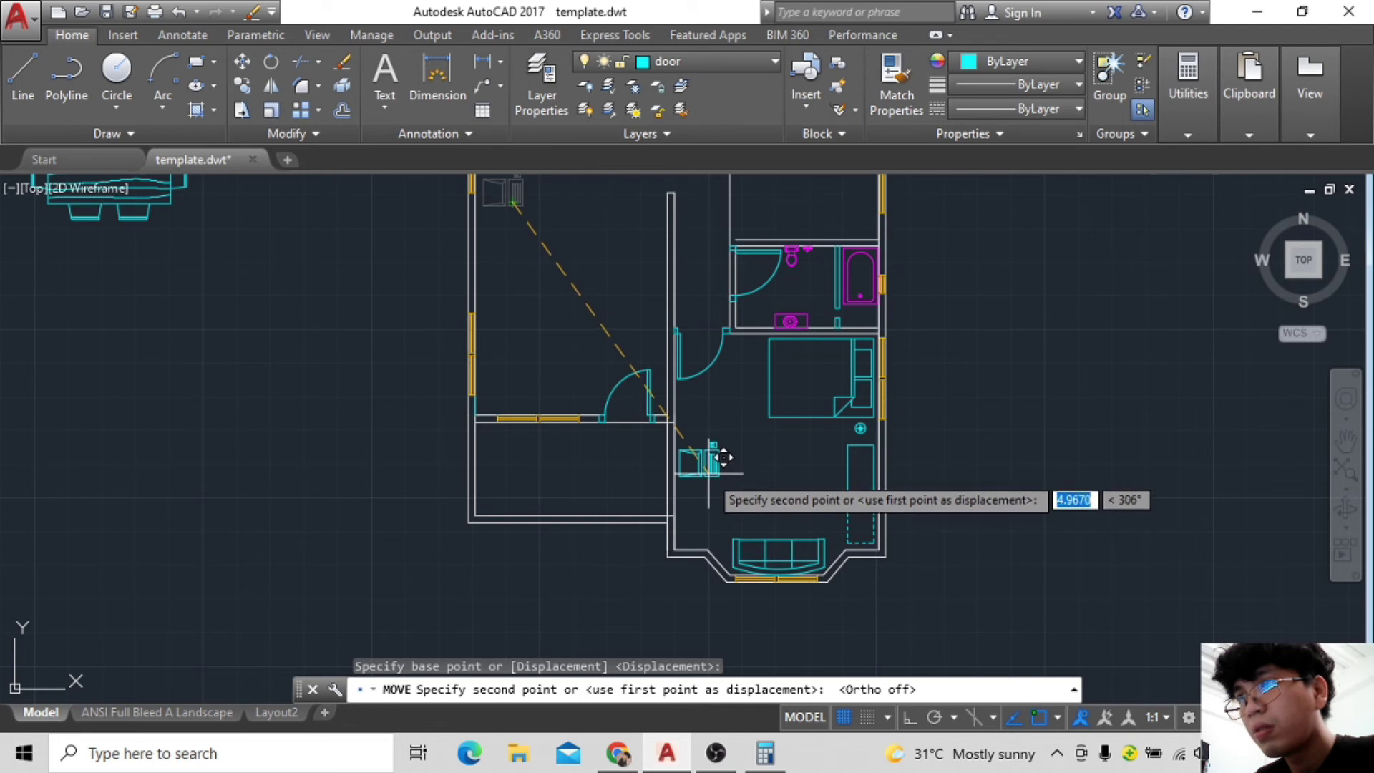
pyautogui.click(715, 458)
pyautogui.scroll(-2, 881, 322)
pyautogui.scroll(-2, 982, 322)
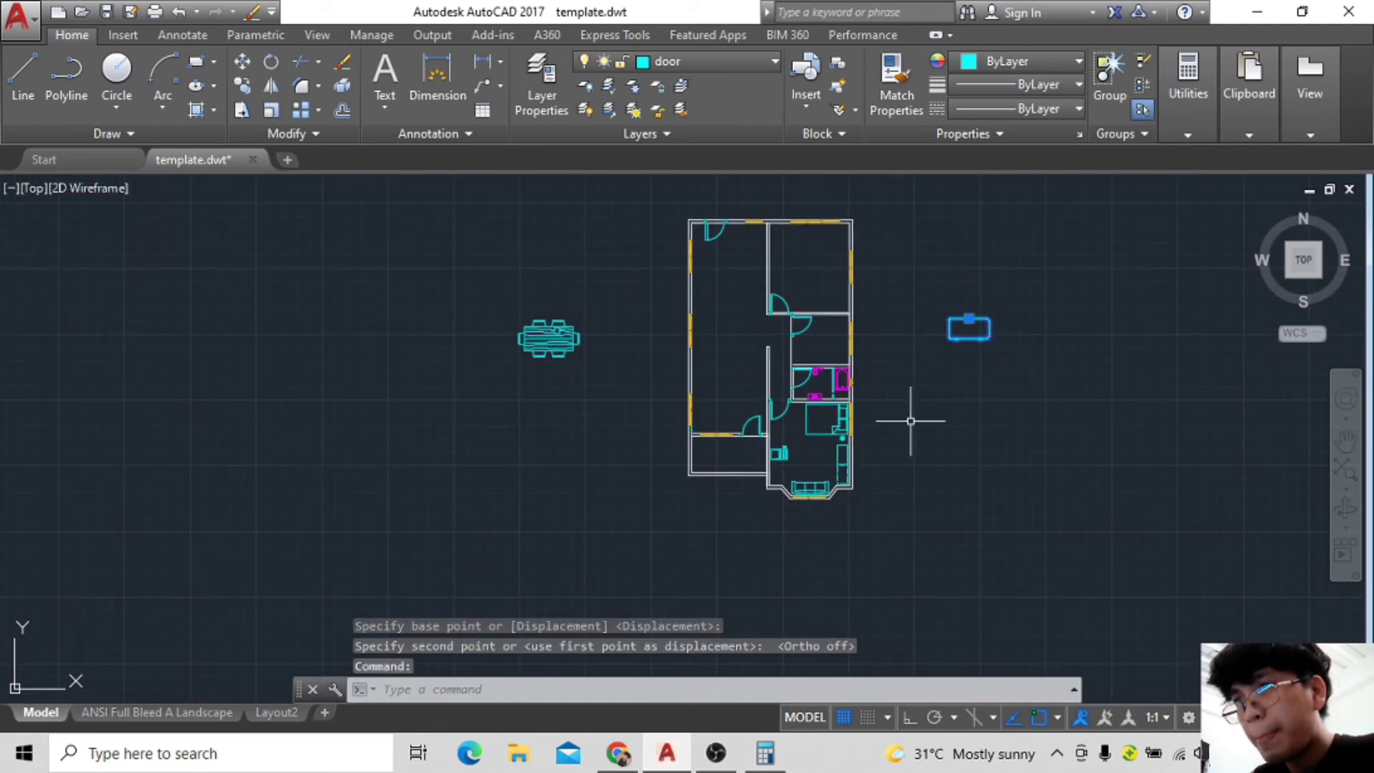
pyautogui.scroll(4, 910, 421)
# Delete the stray block to the right of the plan.
pyautogui.click(1023, 226)
pyautogui.press('Delete')
pyautogui.scroll(-2, 981, 344)
pyautogui.scroll(-2, 934, 262)
# Move the plant block into the living room.
pyautogui.click(242, 61)
pyautogui.click(925, 187)
pyautogui.click(780, 495)
pyautogui.scroll(5, 801, 515)
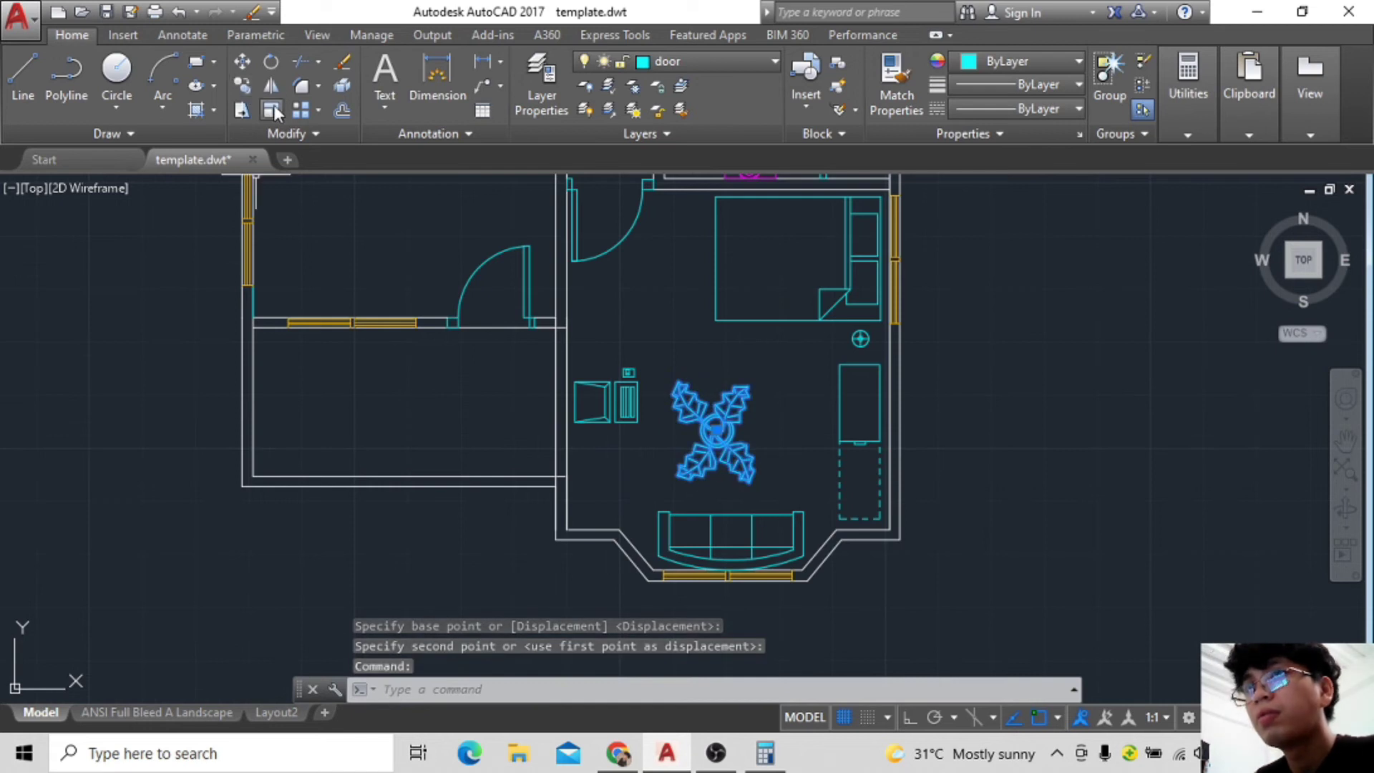
# Scale the plant down and tuck it into the living-room corner.
pyautogui.click(274, 112)
pyautogui.click(775, 459)
pyautogui.click(242, 61)
pyautogui.click(762, 461)
pyautogui.click(596, 517)
# Copy the plant into the upper hallway.
pyautogui.click(242, 85)
pyautogui.click(730, 430)
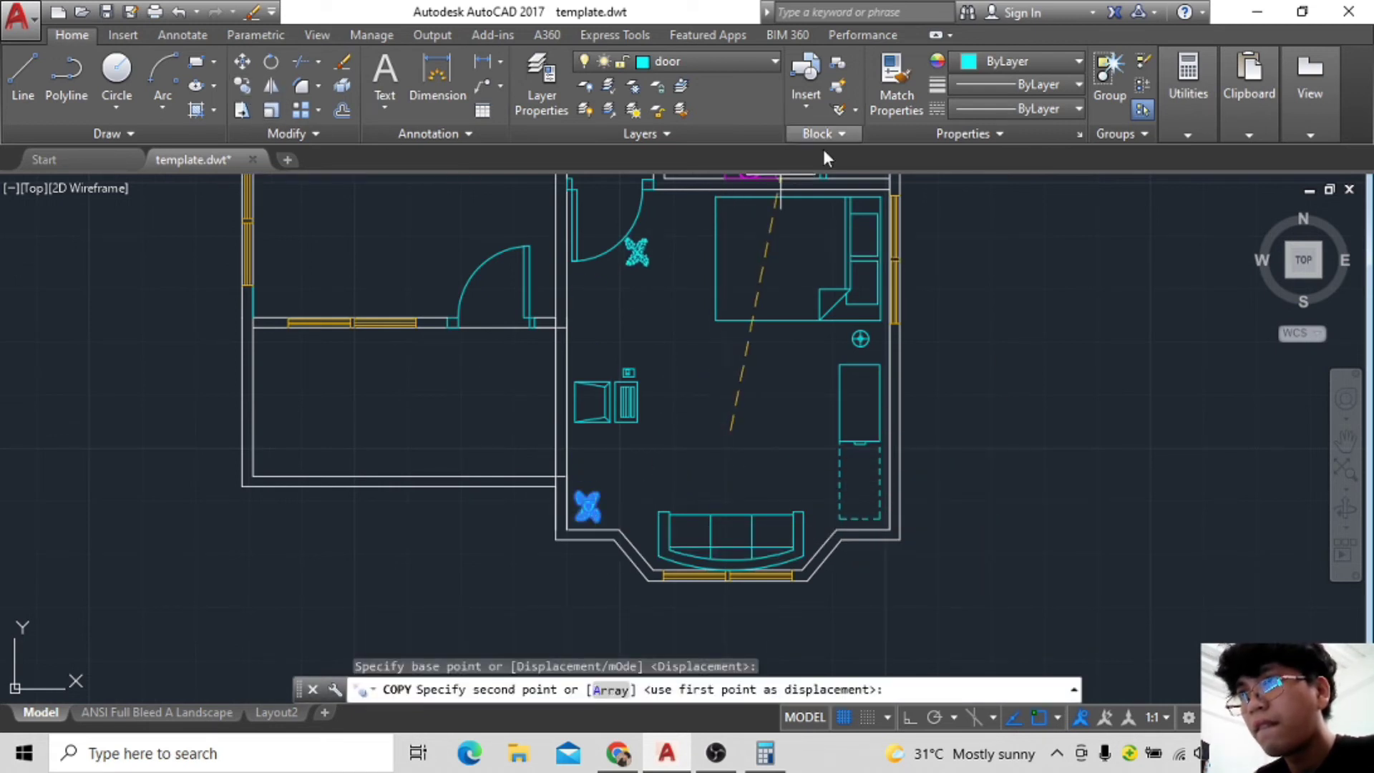
pyautogui.moveTo(823, 179); pyautogui.dragTo(832, 257, button='middle')
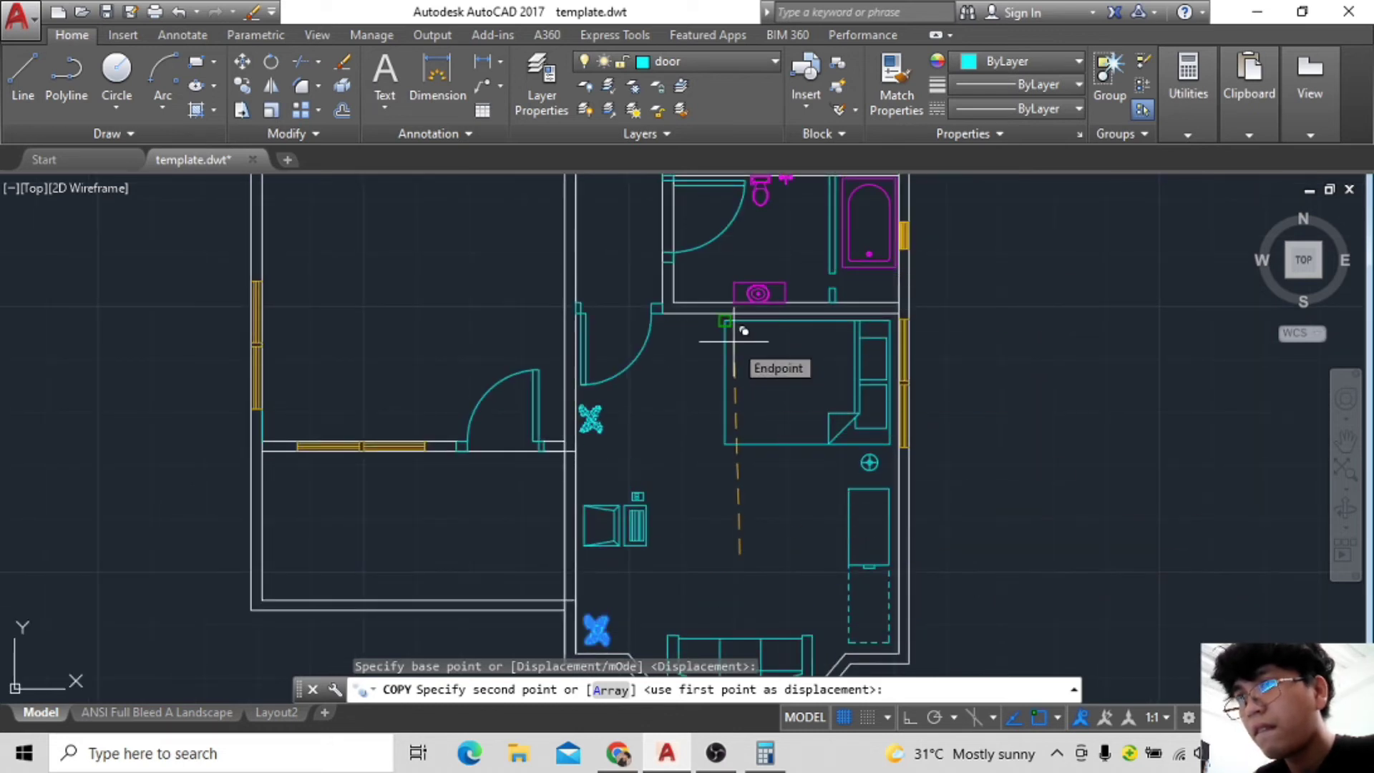
pyautogui.moveTo(755, 370); pyautogui.dragTo(836, 347, button='middle')
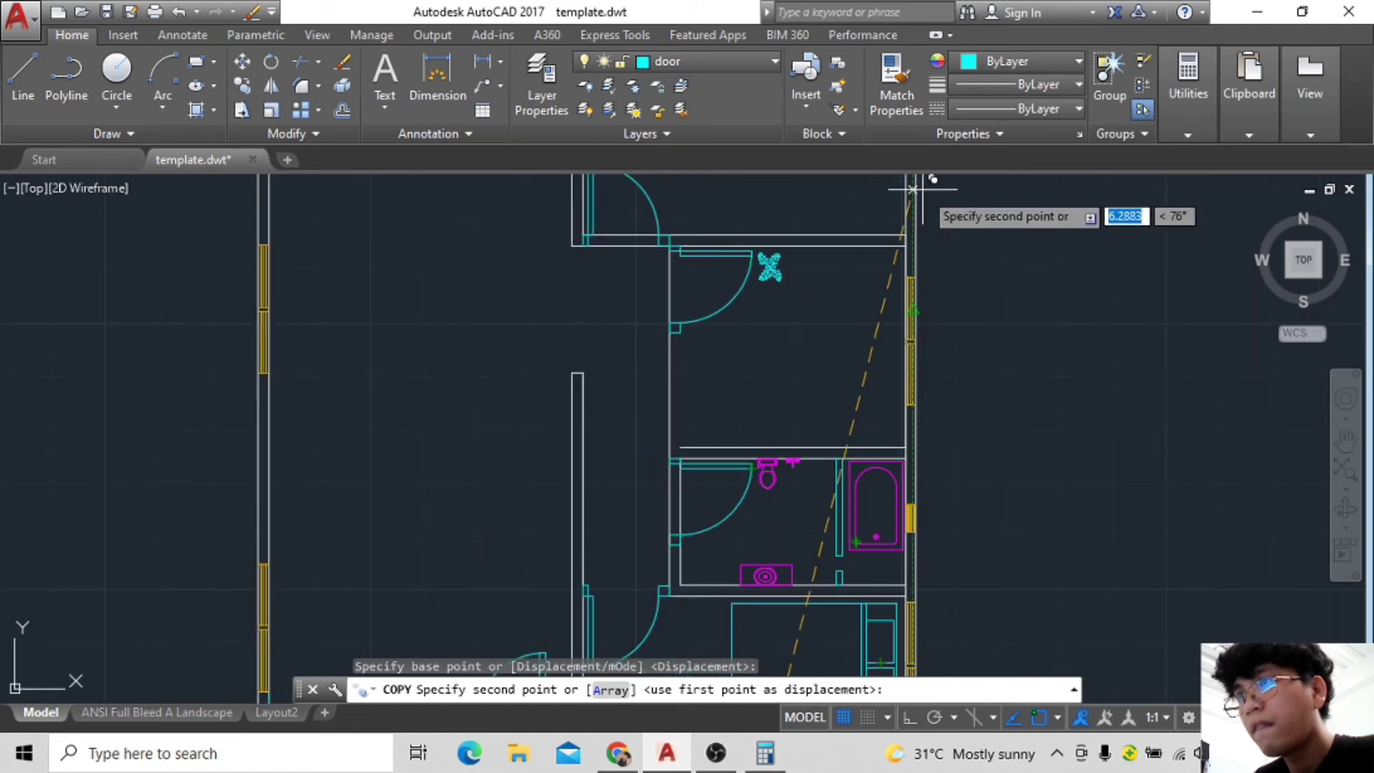
pyautogui.moveTo(923, 187); pyautogui.dragTo(1034, 48, button='middle')
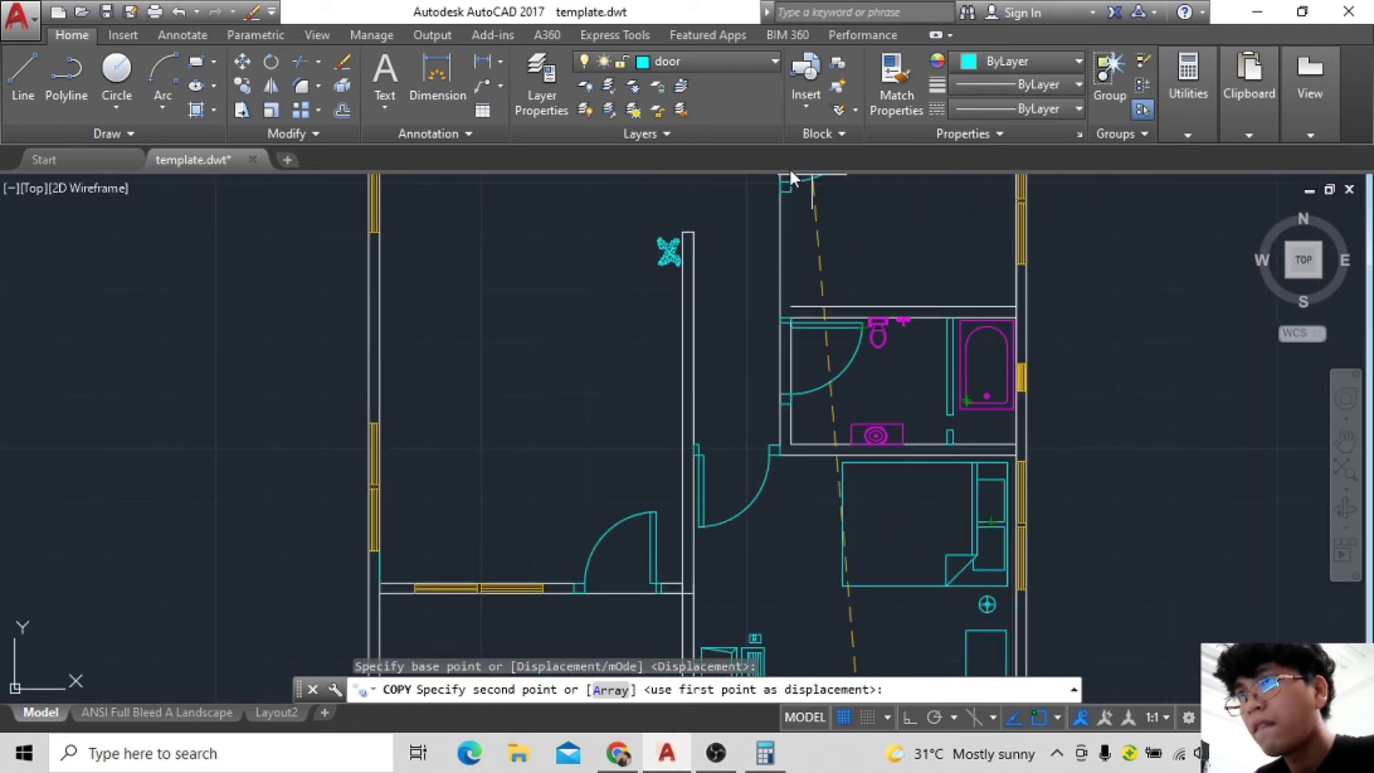
pyautogui.scroll(-2, 744, 207)
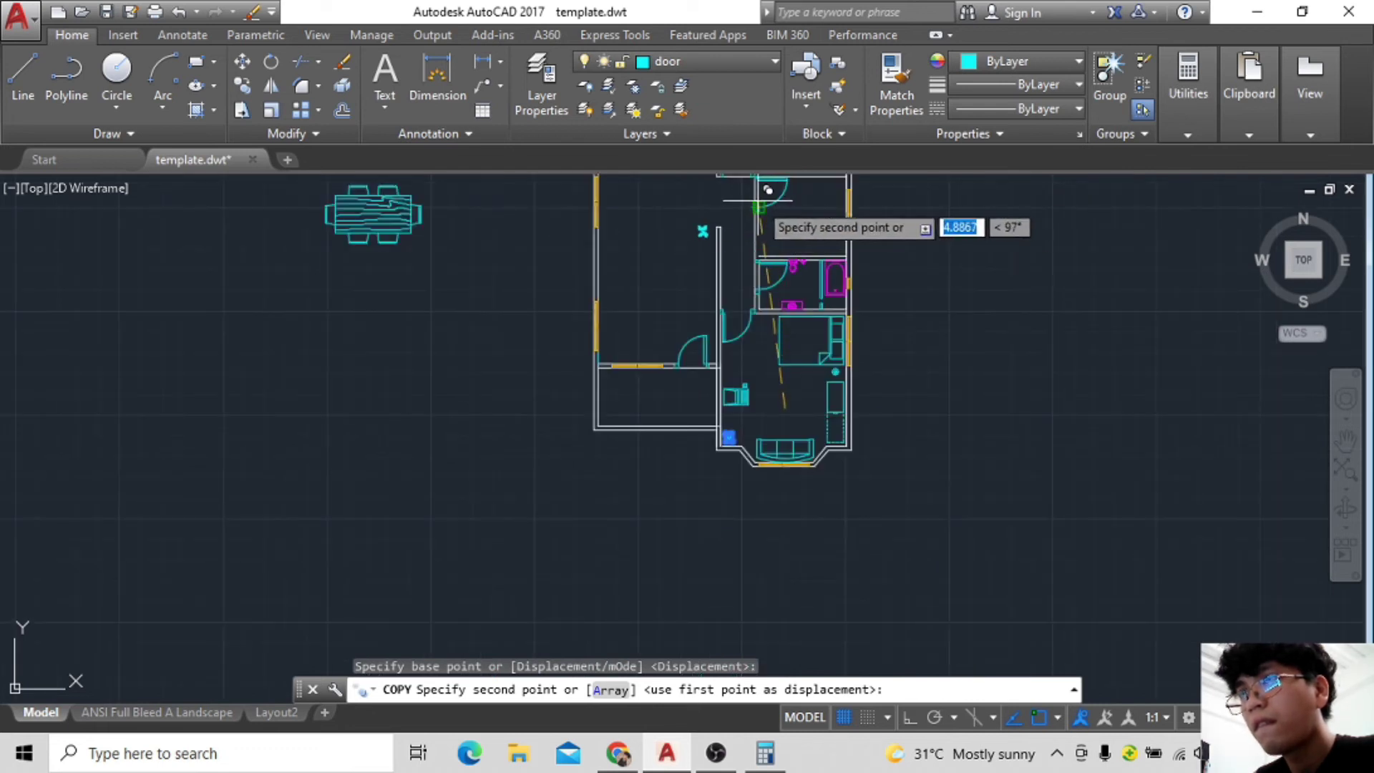
pyautogui.click(761, 206)
pyautogui.press('Escape')
# Begin copying the bed, picking its base point.
pyautogui.scroll(2, 911, 285)
pyautogui.scroll(2, 844, 375)
pyautogui.scroll(-4, 968, 309)
pyautogui.scroll(-2, 968, 309)
pyautogui.click(242, 85)
pyautogui.click(829, 398)
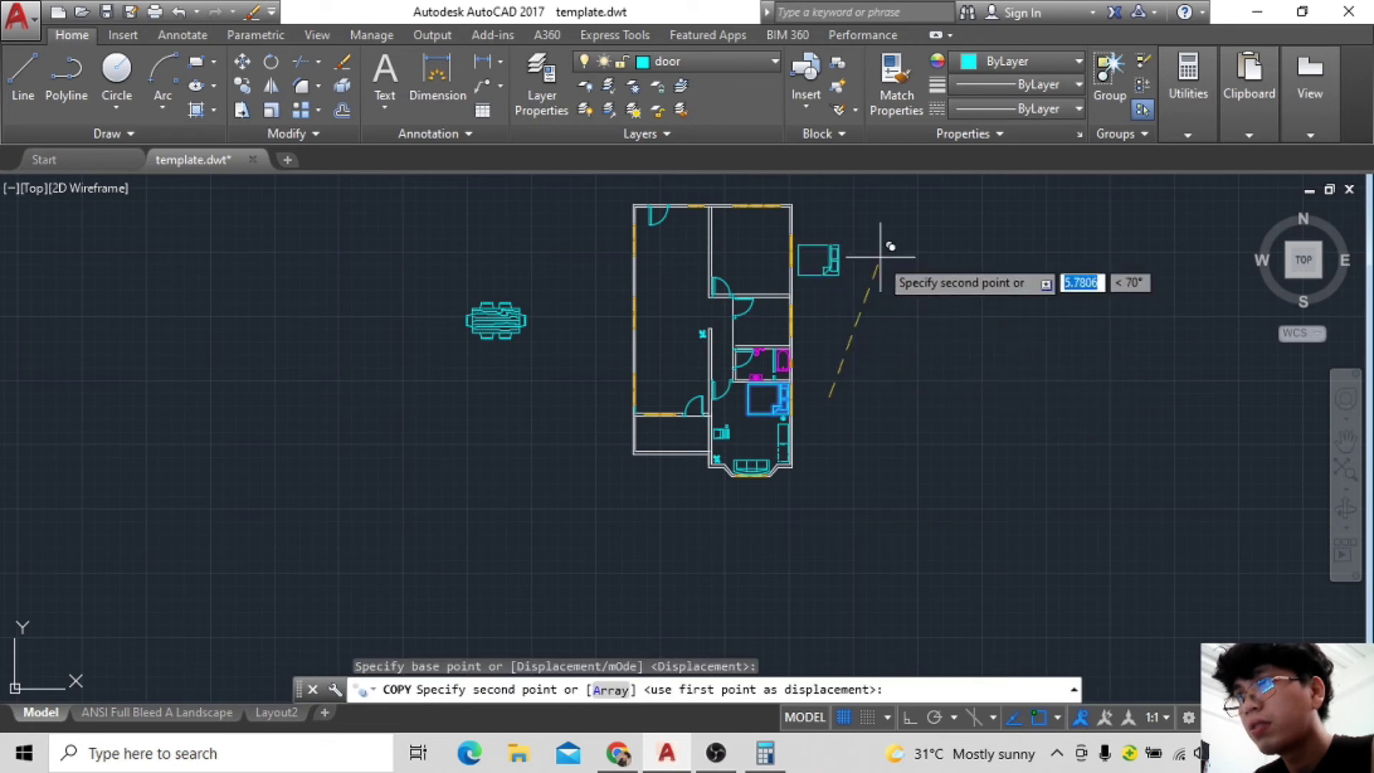
# Place the bed copy beside the plan and rotate it 90° upright.
pyautogui.click(827, 271)
pyautogui.scroll(3, 898, 306)
pyautogui.press('Escape')
pyautogui.click(795, 336)
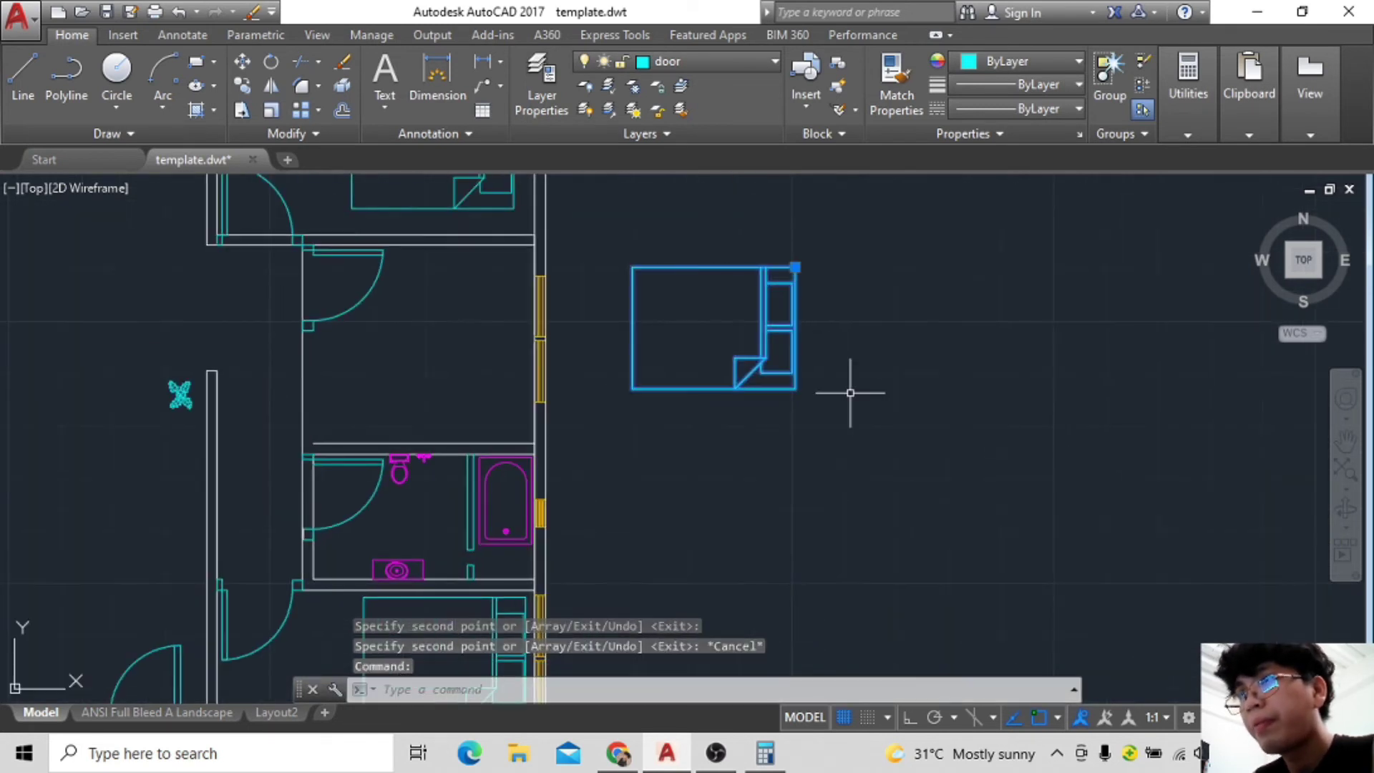
pyautogui.click(271, 62)
pyautogui.click(790, 458)
pyautogui.click(910, 718)
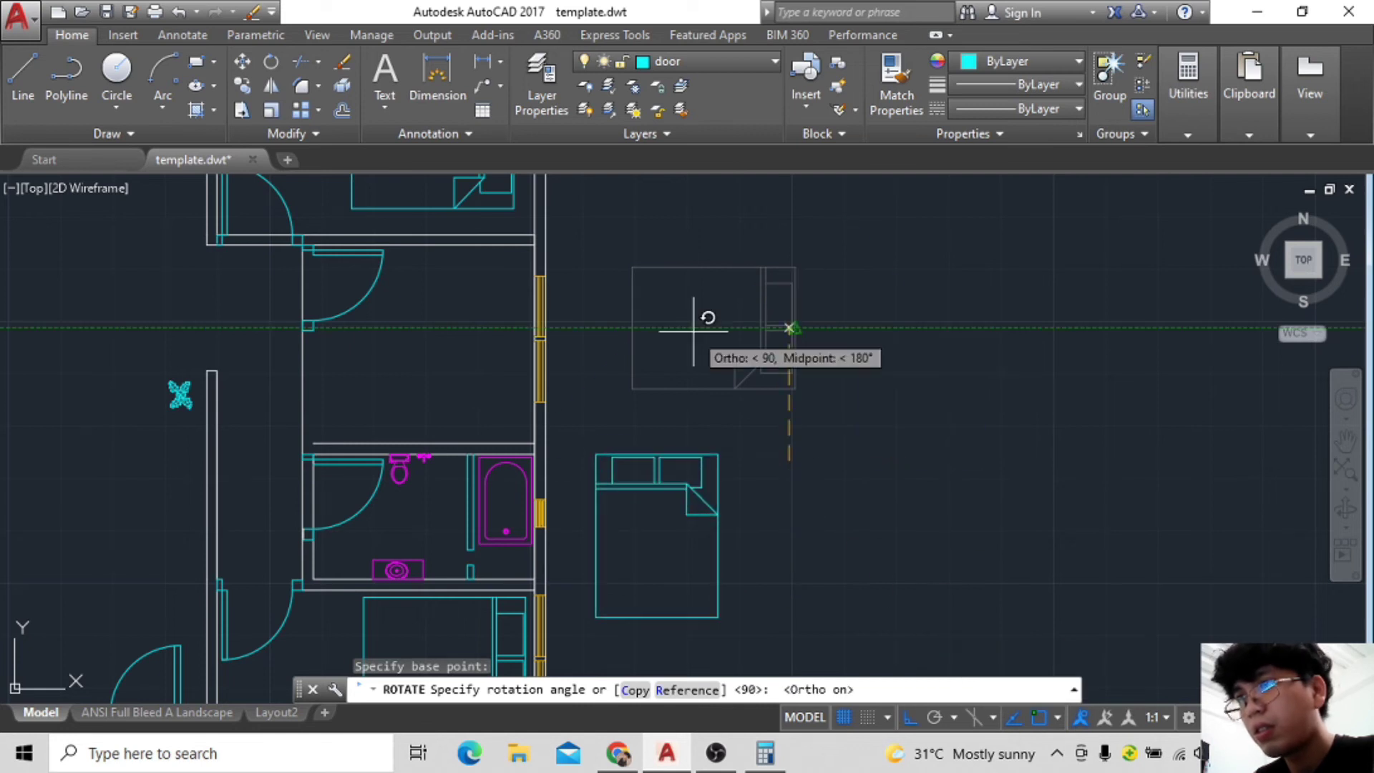
pyautogui.moveTo(694, 331); pyautogui.dragTo(844, 227, button='middle')
pyautogui.press('Escape')
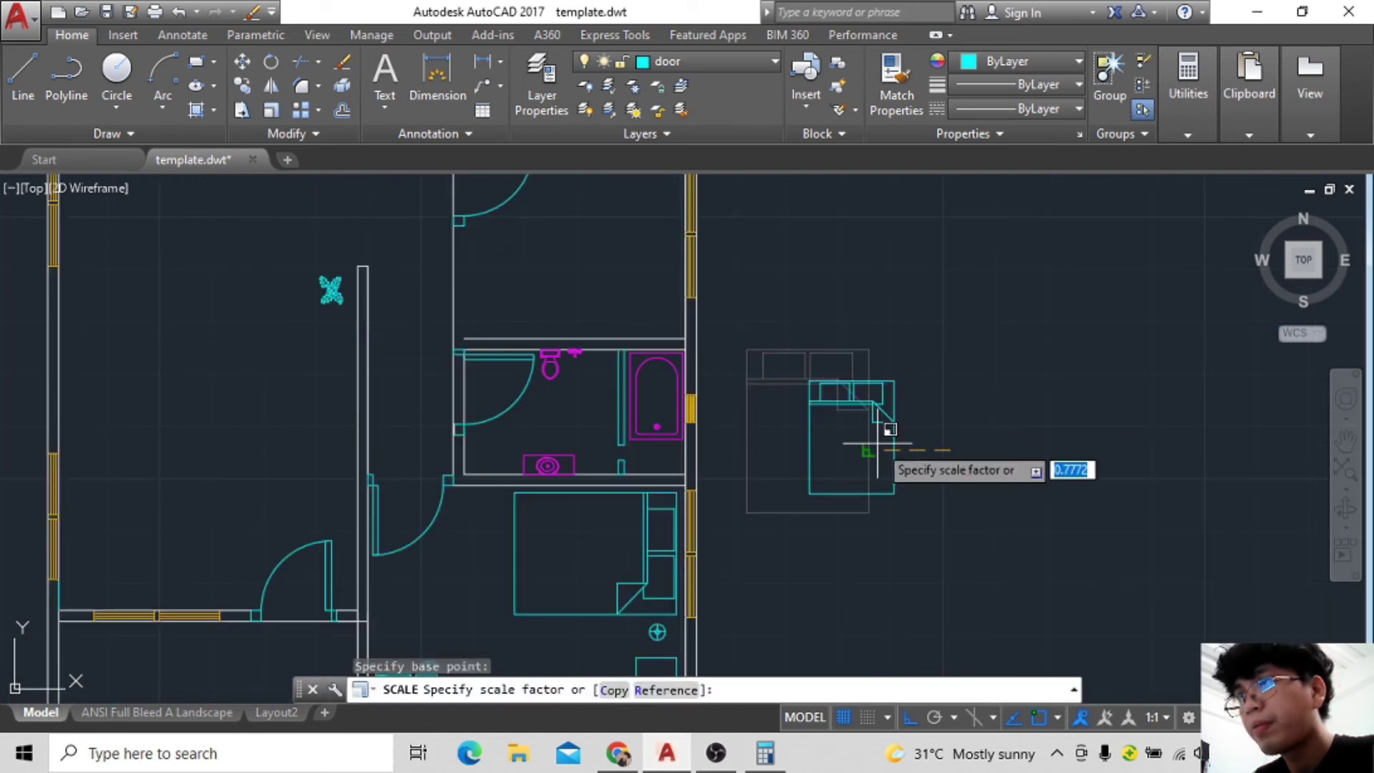
# Scale the bed copy down and move it into the room above the bathroom.
pyautogui.click(896, 435)
pyautogui.moveTo(923, 493); pyautogui.dragTo(877, 399)
pyautogui.moveTo(877, 399); pyautogui.dragTo(926, 520, button='middle')
pyautogui.write('m')
pyautogui.press('Return')
pyautogui.click(907, 510)
pyautogui.click(906, 718)
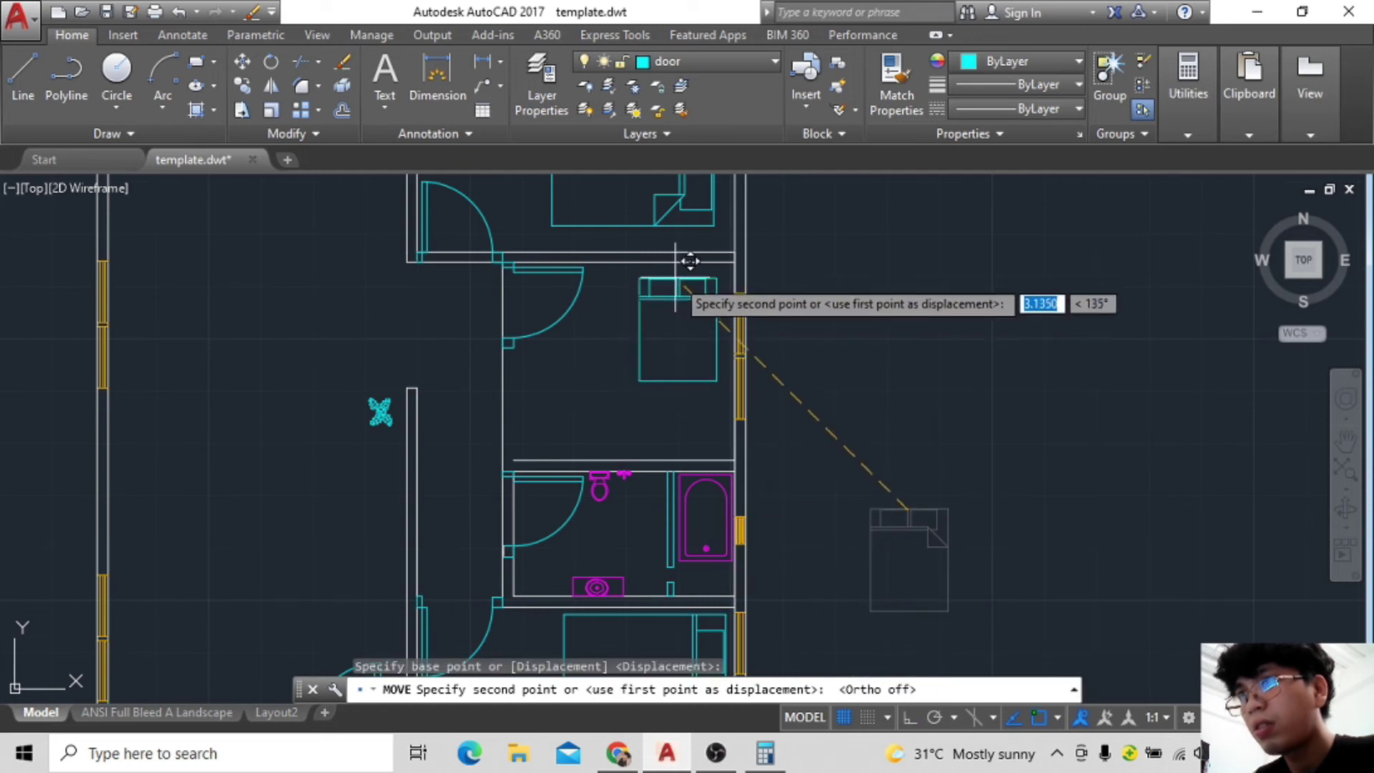
pyautogui.click(699, 324)
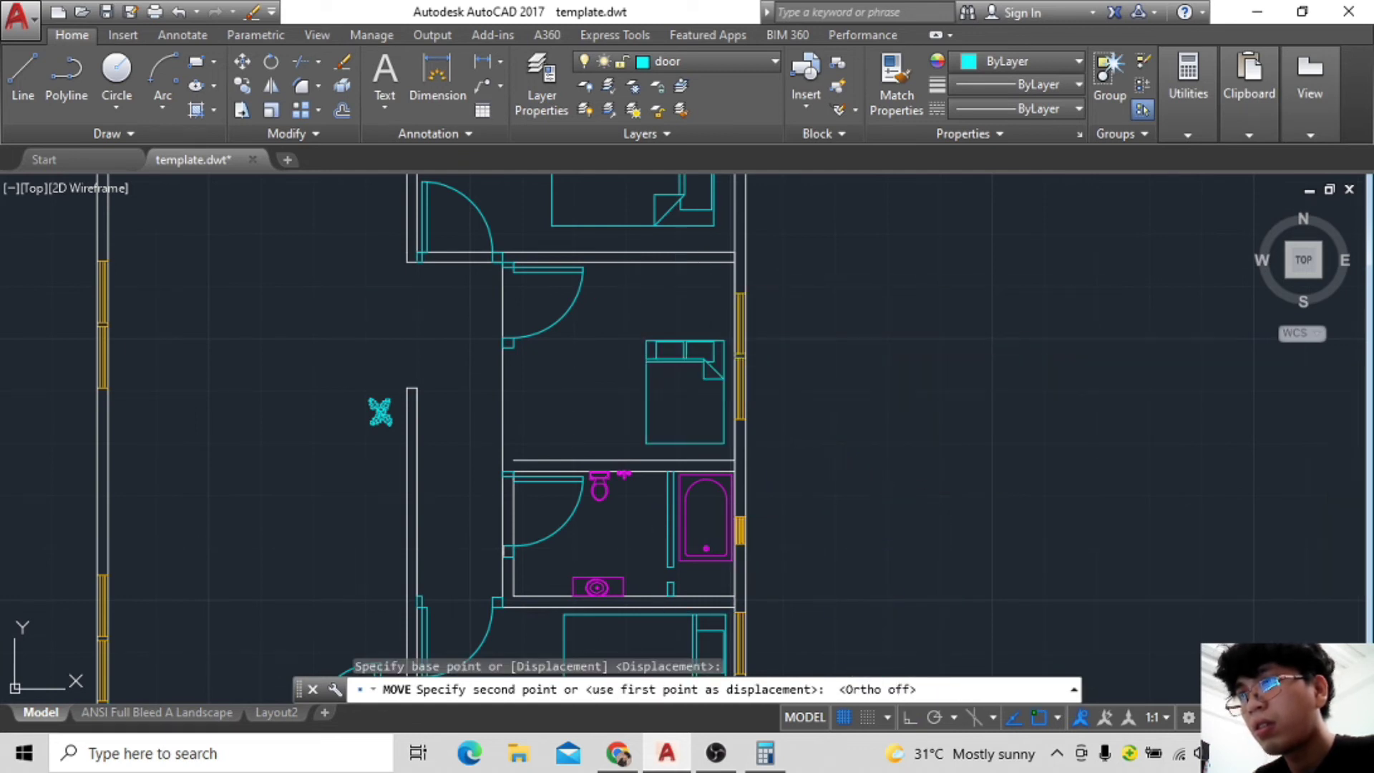
# Reposition the smaller bed inside the small room above the bathroom.
pyautogui.click(270, 65)
pyautogui.click(828, 394)
pyautogui.press('Escape')
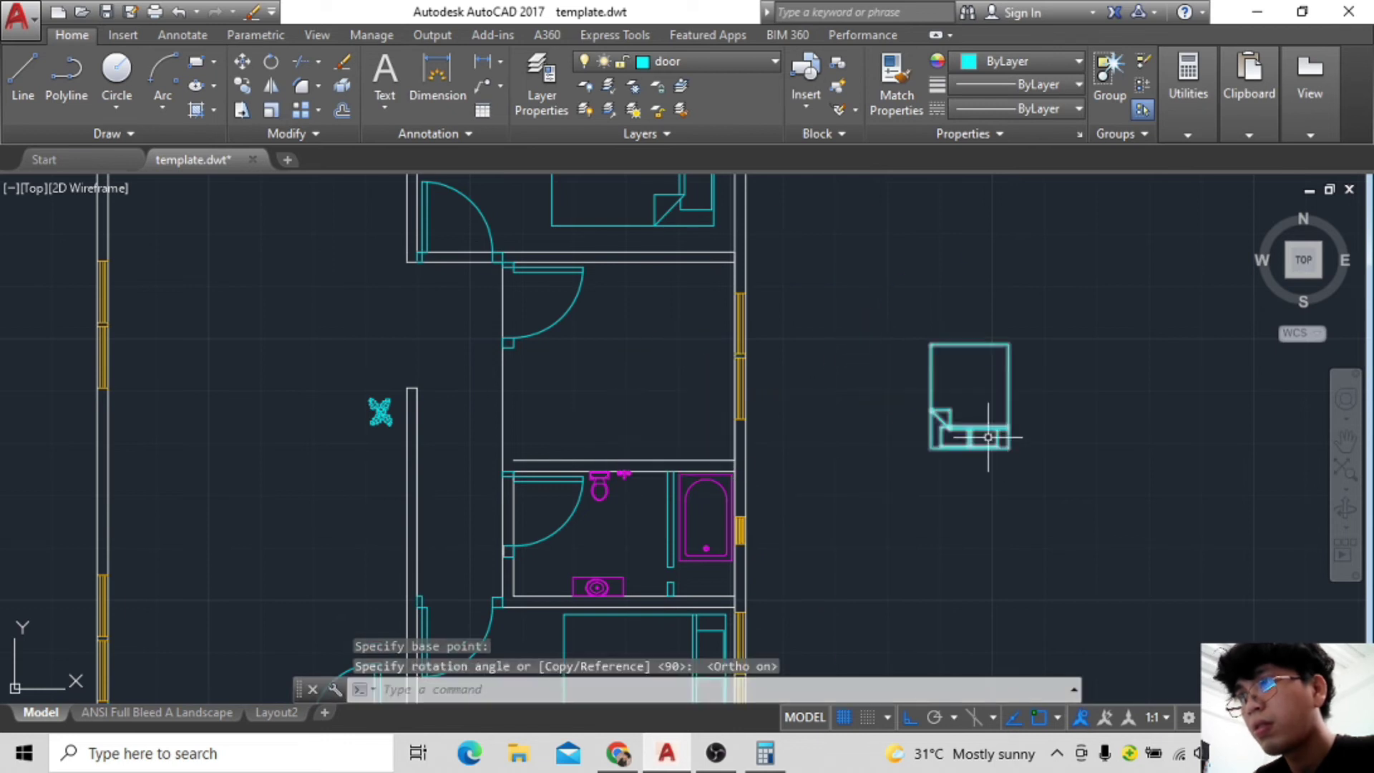
pyautogui.click(242, 62)
pyautogui.click(819, 419)
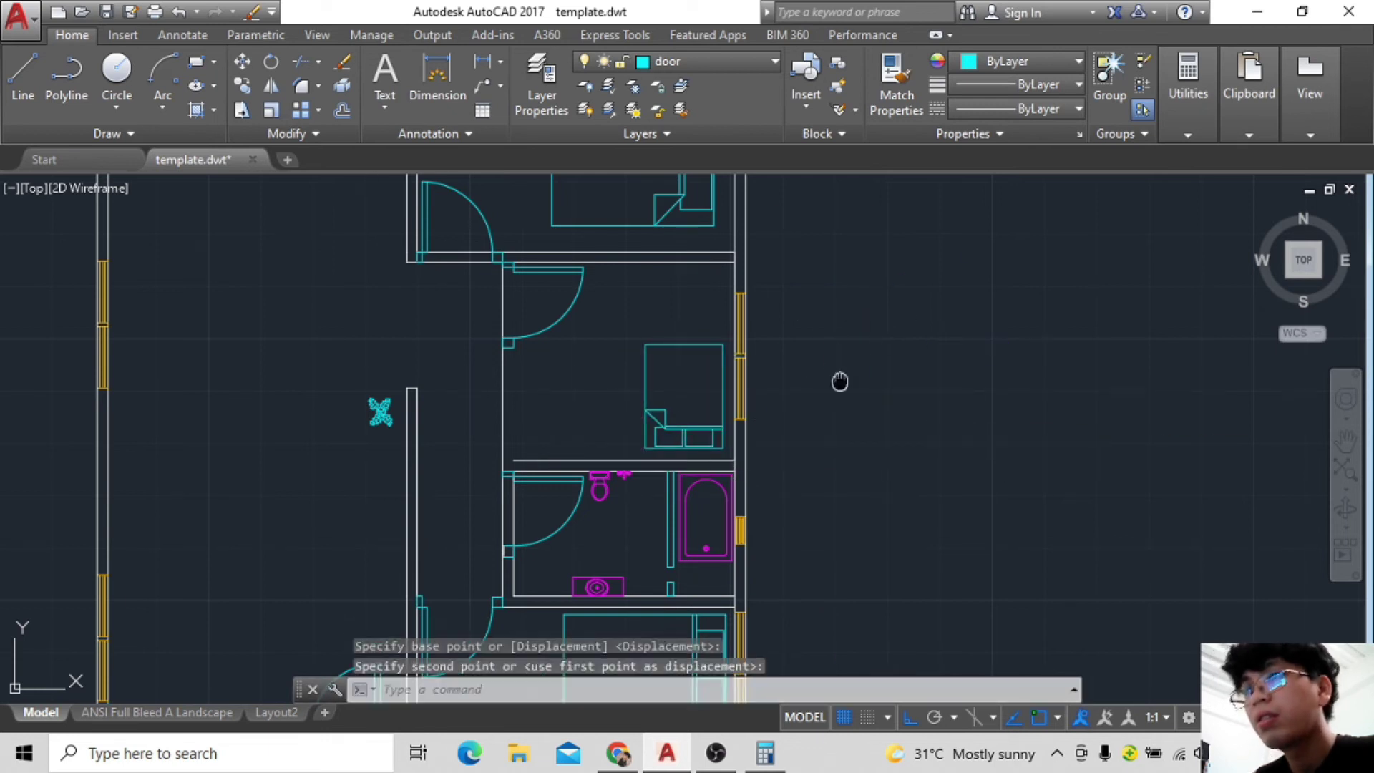
pyautogui.moveTo(838, 380); pyautogui.dragTo(950, 532, button='middle')
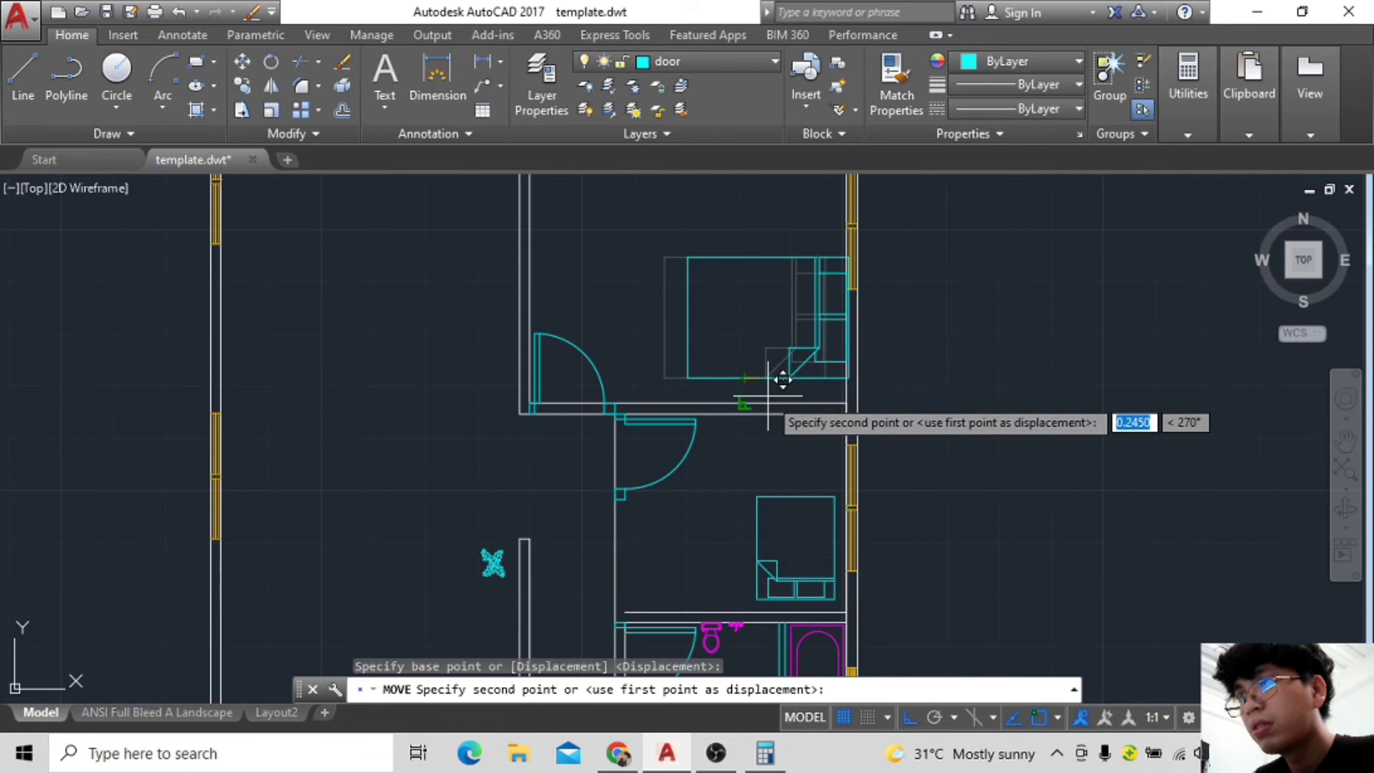
pyautogui.click(768, 395)
# Push the top bedroom's bed against its wall.
pyautogui.click(745, 344)
pyautogui.press('space')
pyautogui.press('F8')
pyautogui.click(792, 355)
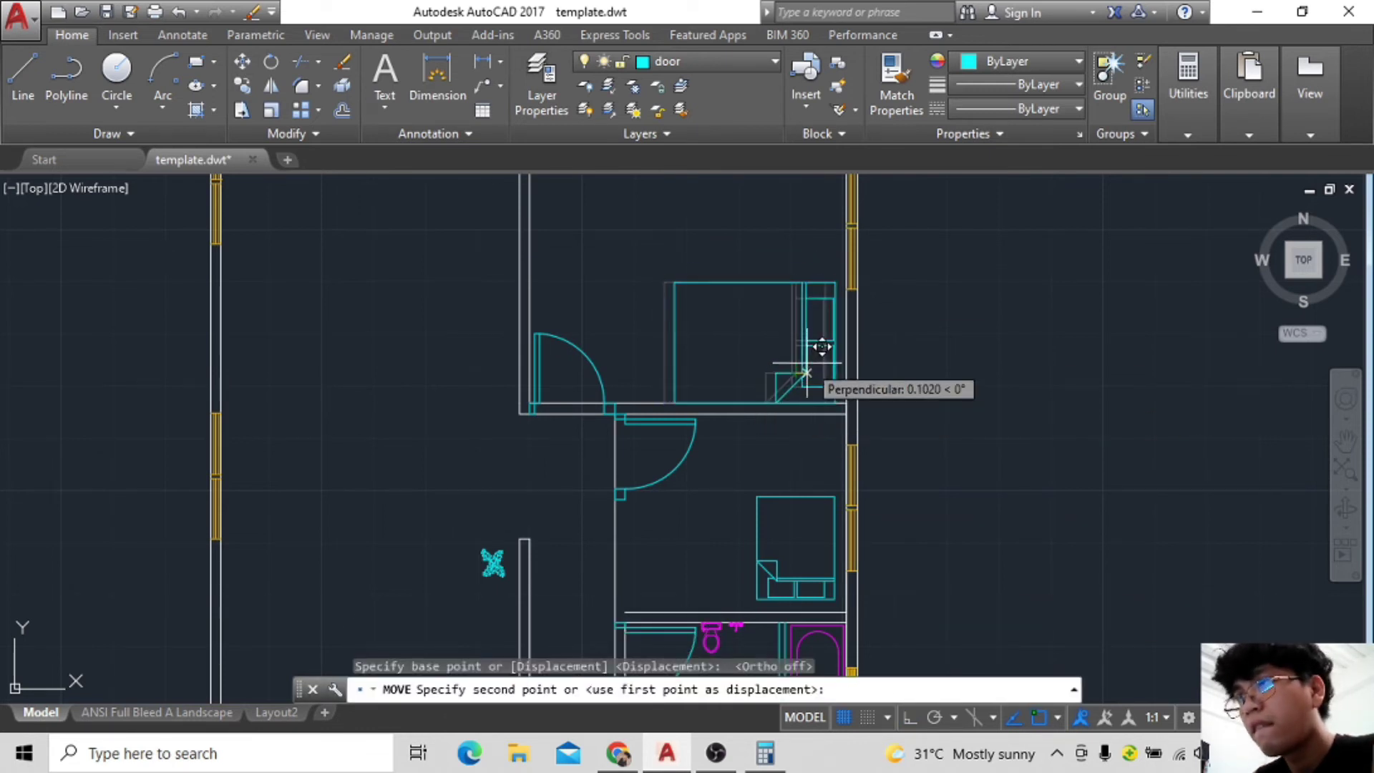
pyautogui.click(828, 349)
pyautogui.scroll(-4, 828, 349)
pyautogui.scroll(2, 921, 307)
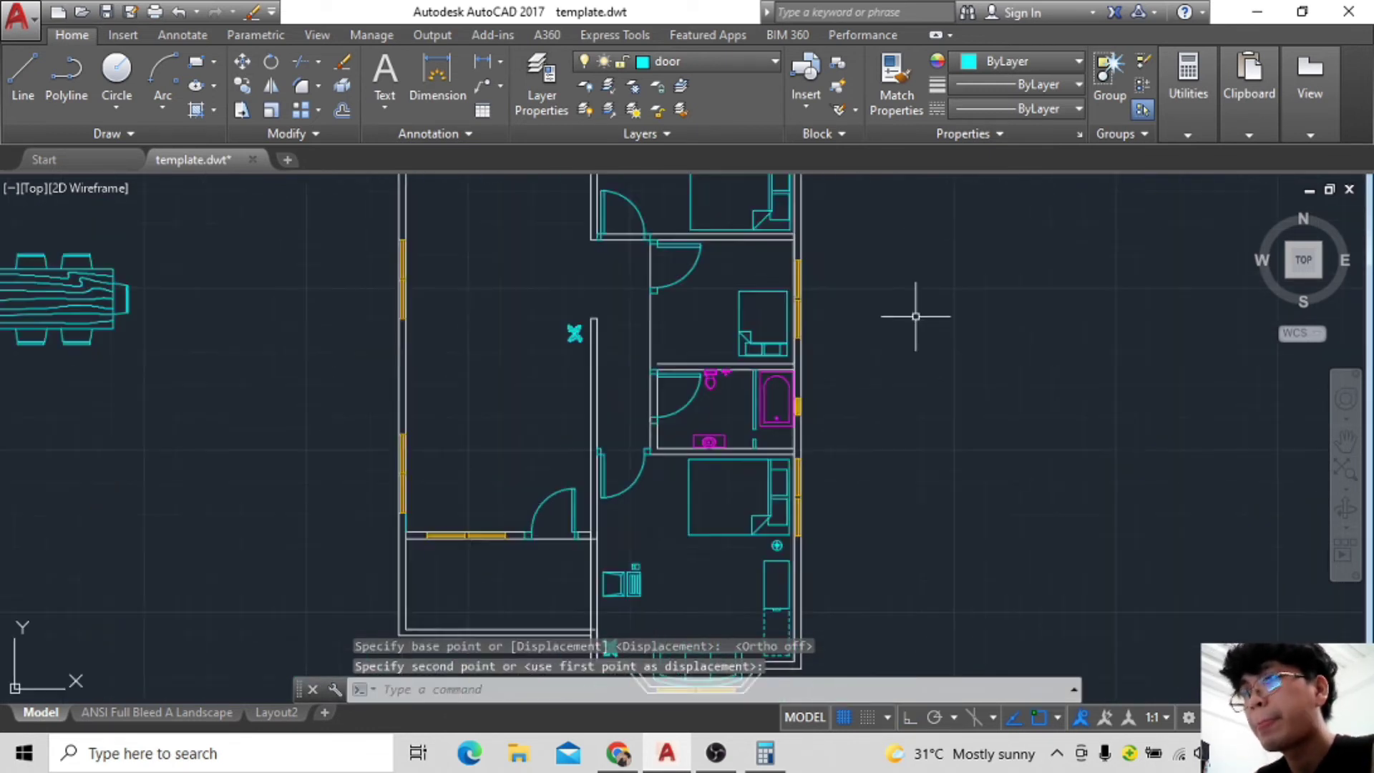
pyautogui.moveTo(920, 307); pyautogui.dragTo(976, 430, button='middle')
pyautogui.scroll(2, 977, 396)
pyautogui.scroll(-2, 941, 411)
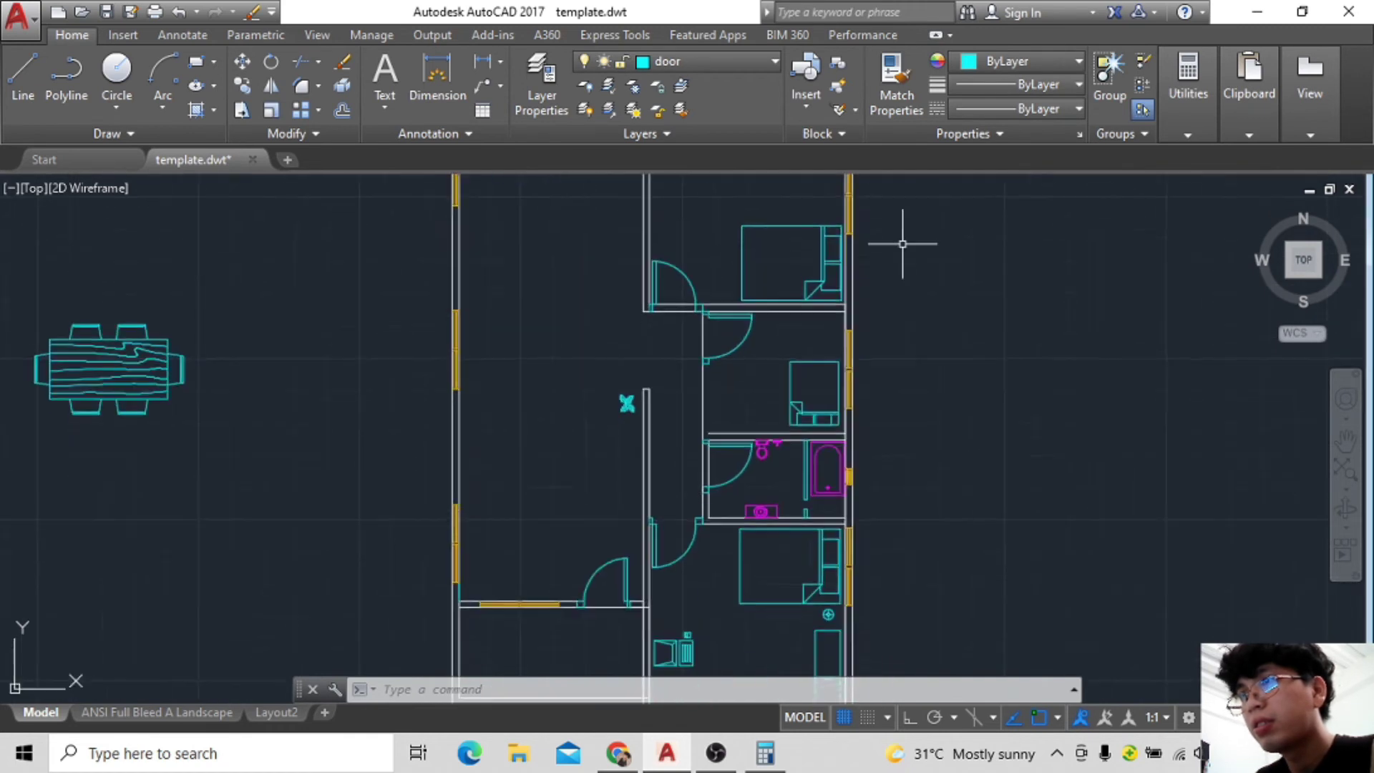
# Sketch a multi-point line near the bathroom and bedrooms, then cancel it.
pyautogui.moveTo(874, 313); pyautogui.dragTo(914, 426, button='middle')
pyautogui.scroll(2, 914, 426)
pyautogui.scroll(2, 914, 426)
pyautogui.press('l')
pyautogui.press('space')
pyautogui.click(714, 63)
pyautogui.click(691, 159)
pyautogui.click(666, 249)
pyautogui.click(666, 392)
pyautogui.press('Escape')
# Start copying the armchair block, then cancel the copy.
pyautogui.scroll(-2, 742, 316)
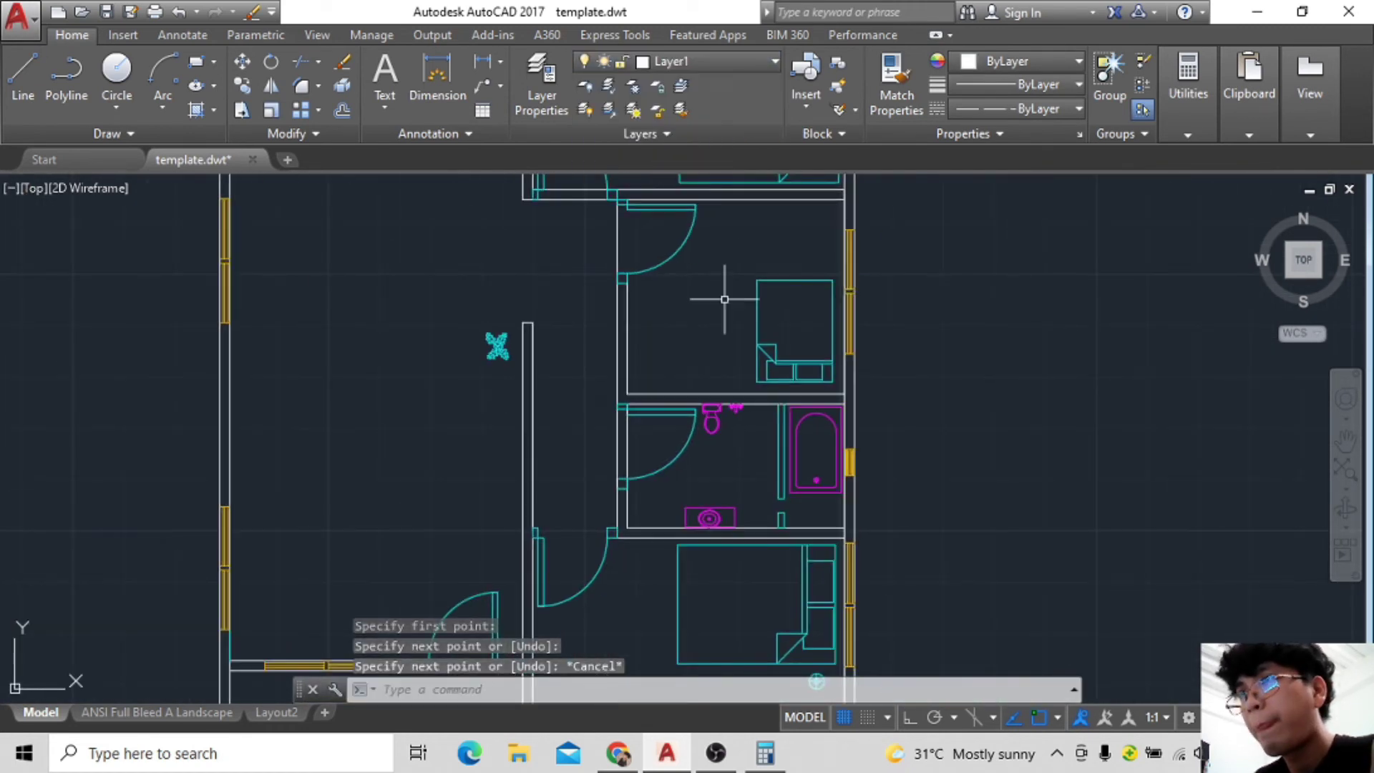
pyautogui.click(626, 586)
pyautogui.write('co')
pyautogui.press('space')
pyautogui.click(662, 587)
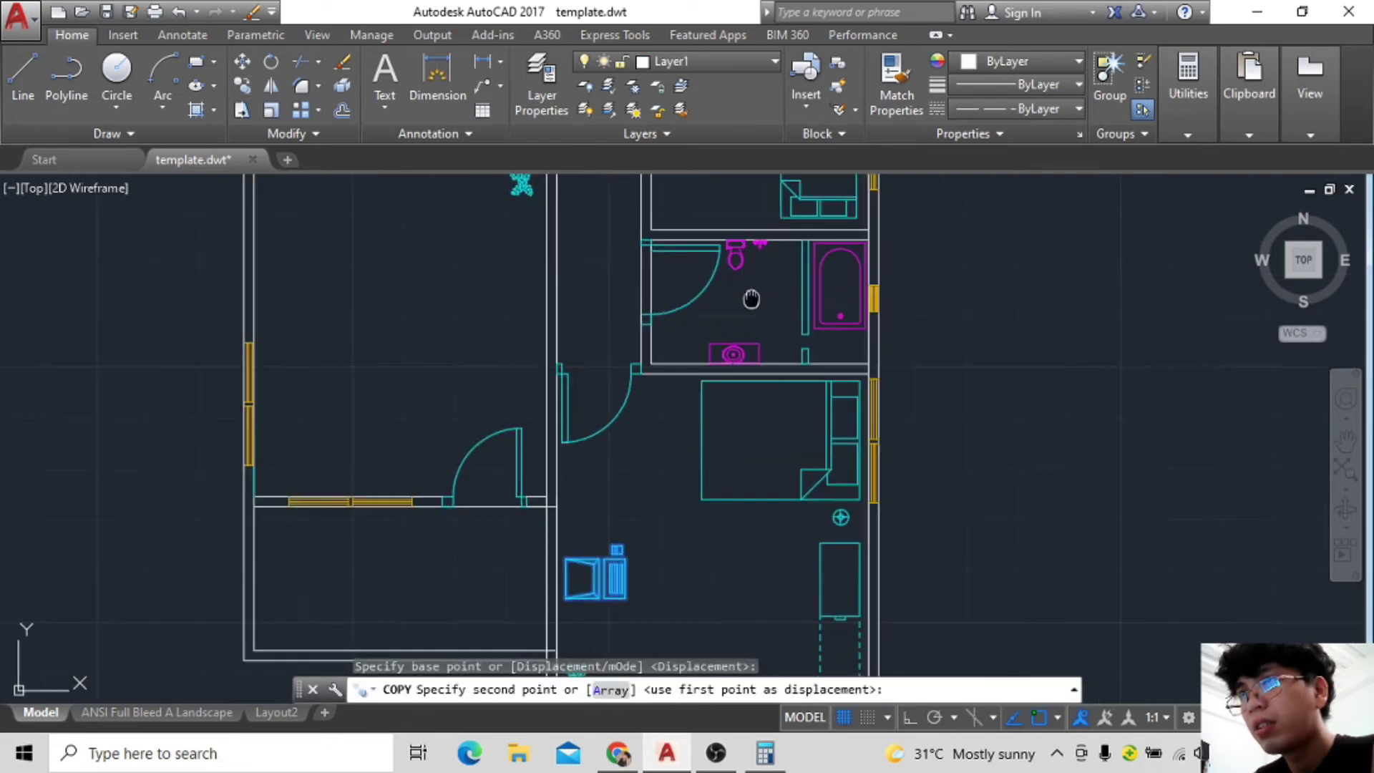
pyautogui.moveTo(716, 358); pyautogui.dragTo(702, 518, button='middle')
pyautogui.press('Escape')
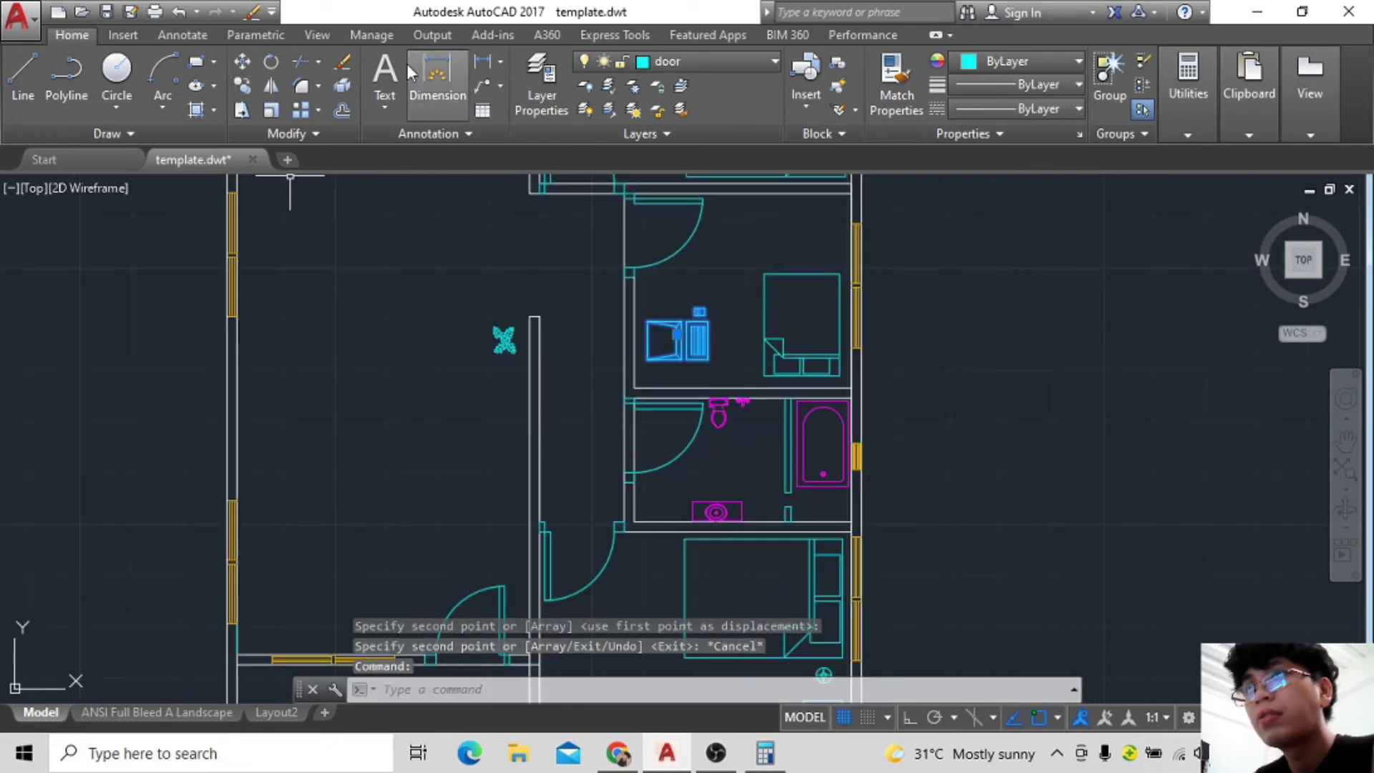
# Move the armchair into the room above the bathroom.
pyautogui.write('ro')
pyautogui.press('space')
pyautogui.click(737, 352)
pyautogui.press('Escape')
pyautogui.write('m')
pyautogui.press('space')
pyautogui.click(859, 660)
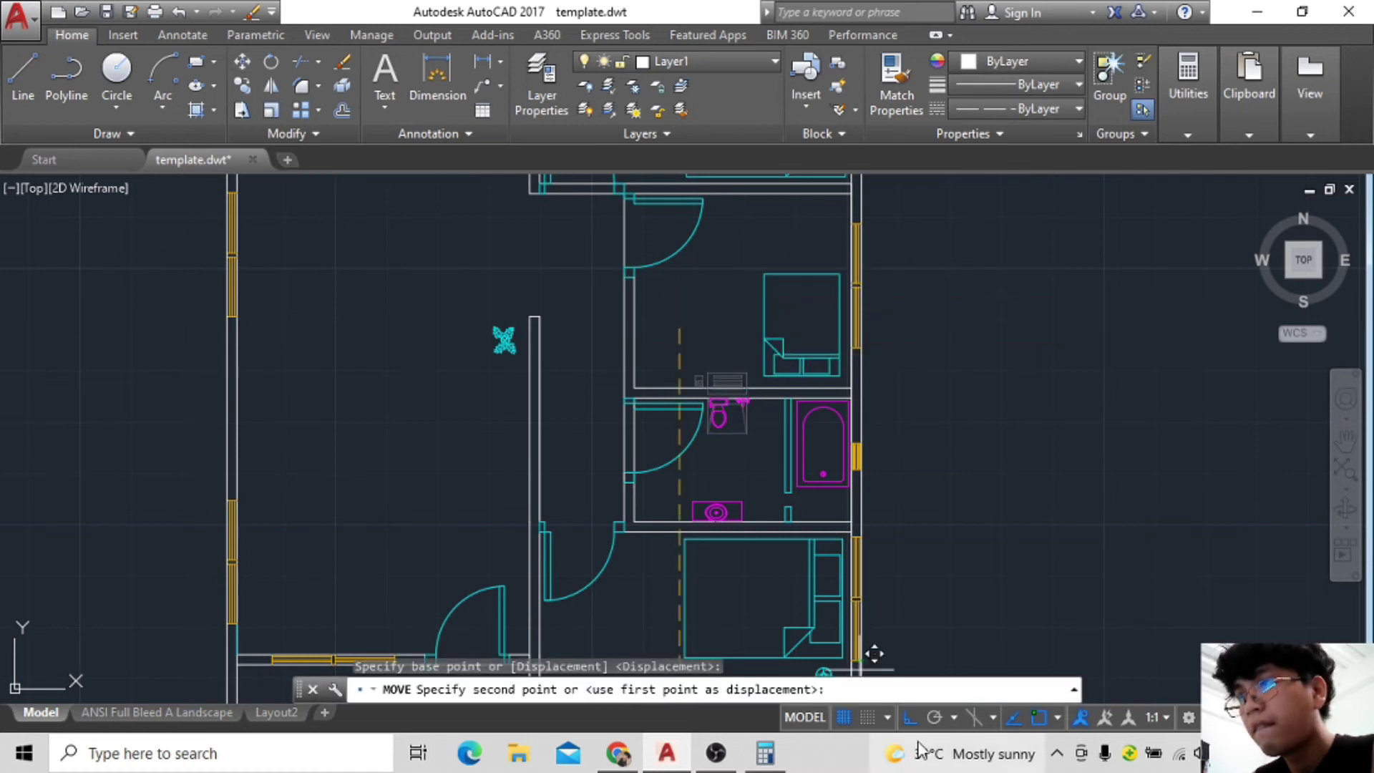
pyautogui.click(635, 267)
# Move the dining table into the top-left room.
pyautogui.moveTo(920, 461); pyautogui.dragTo(874, 315, button='middle')
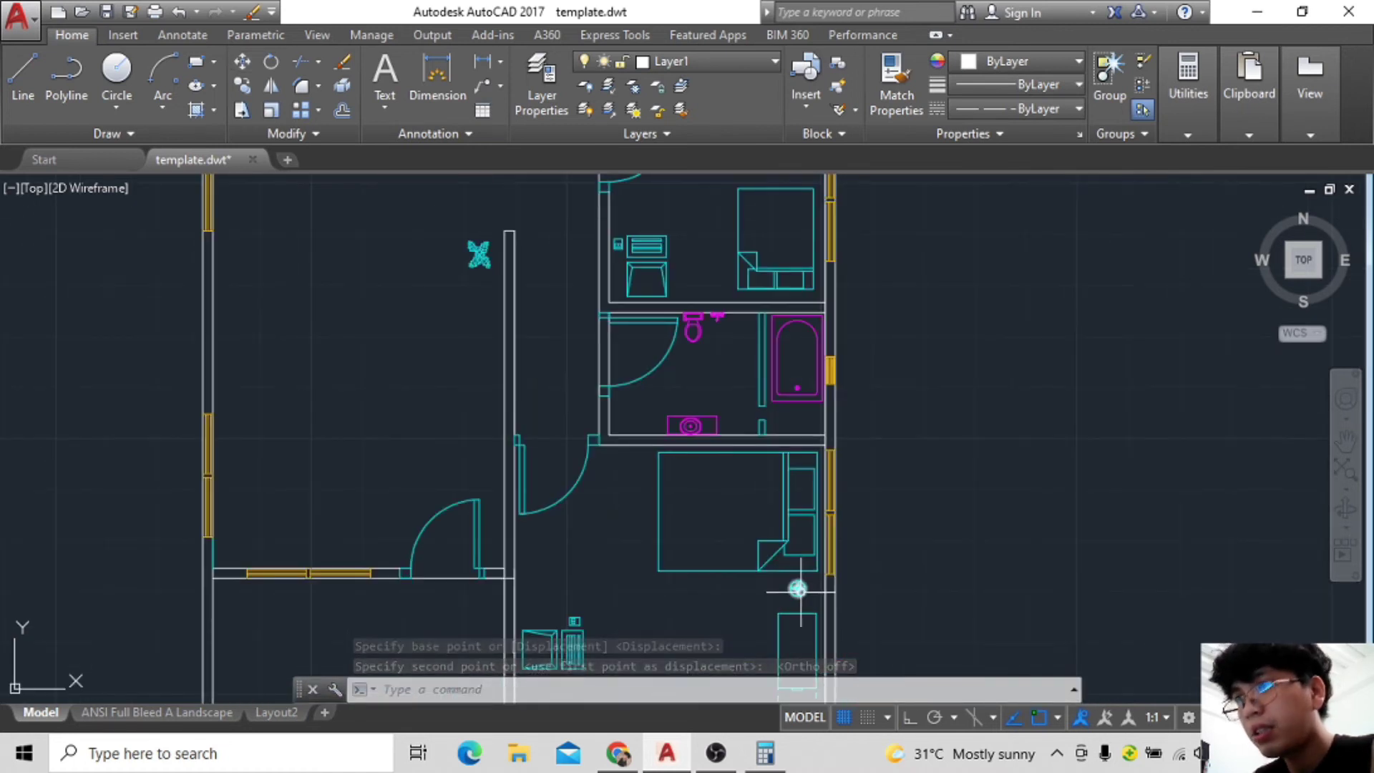
pyautogui.scroll(-3, 651, 494)
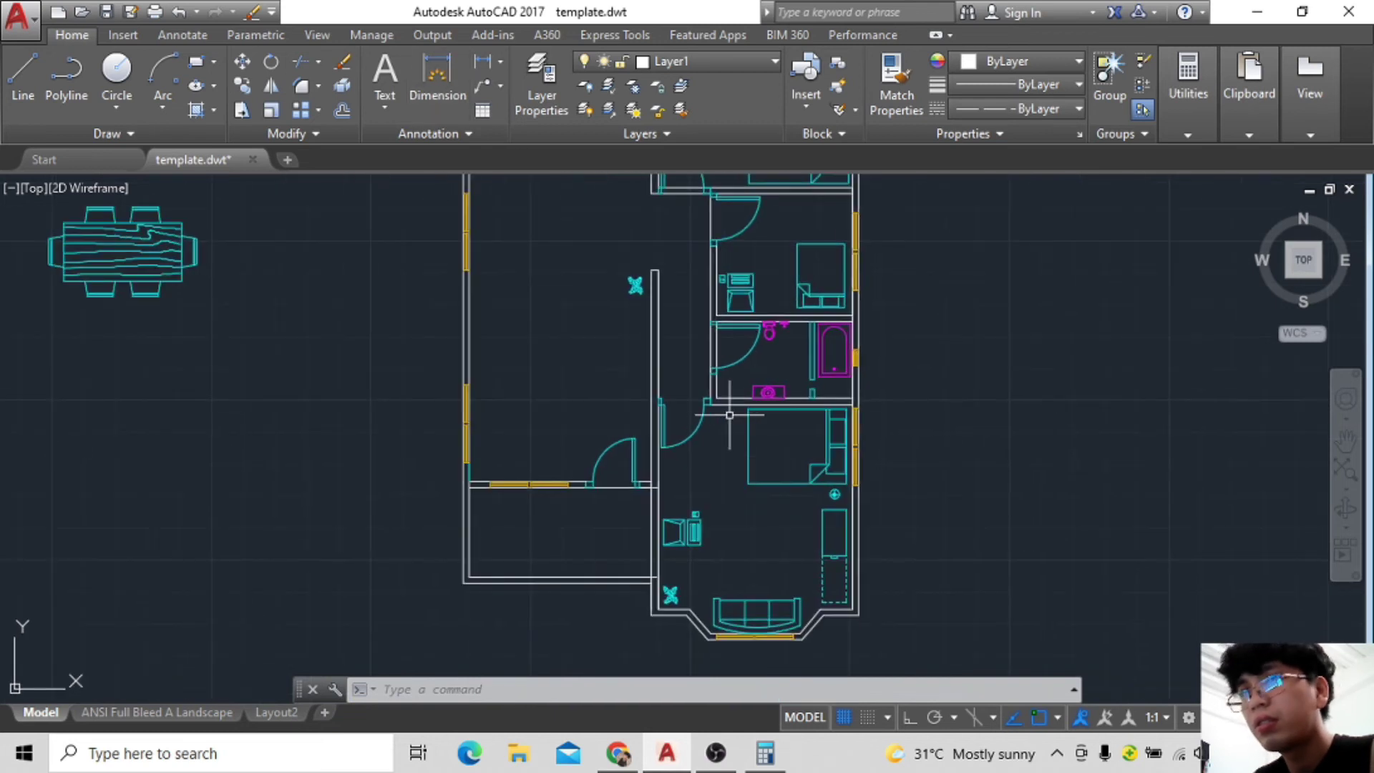
pyautogui.scroll(-2, 430, 415)
pyautogui.click(385, 412)
pyautogui.click(242, 70)
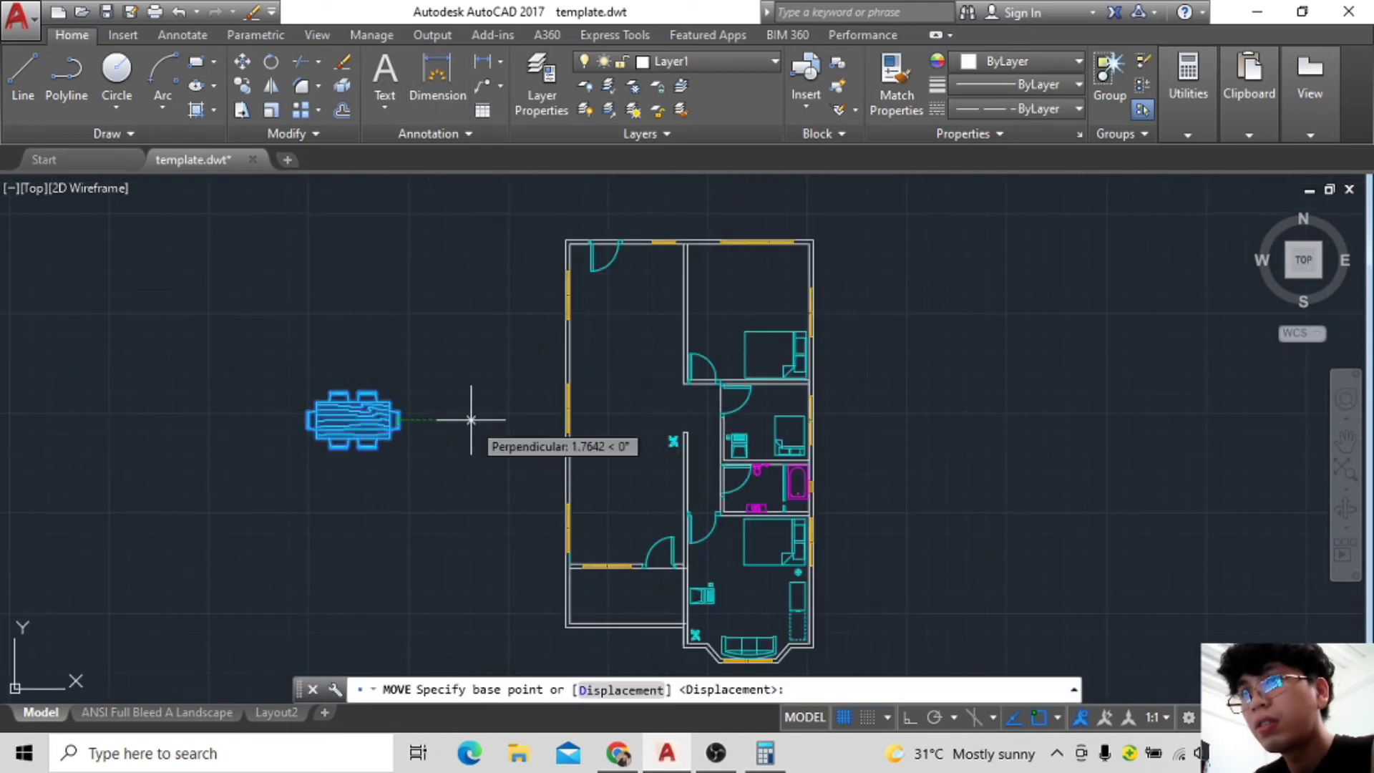
pyautogui.click(400, 422)
pyautogui.click(675, 337)
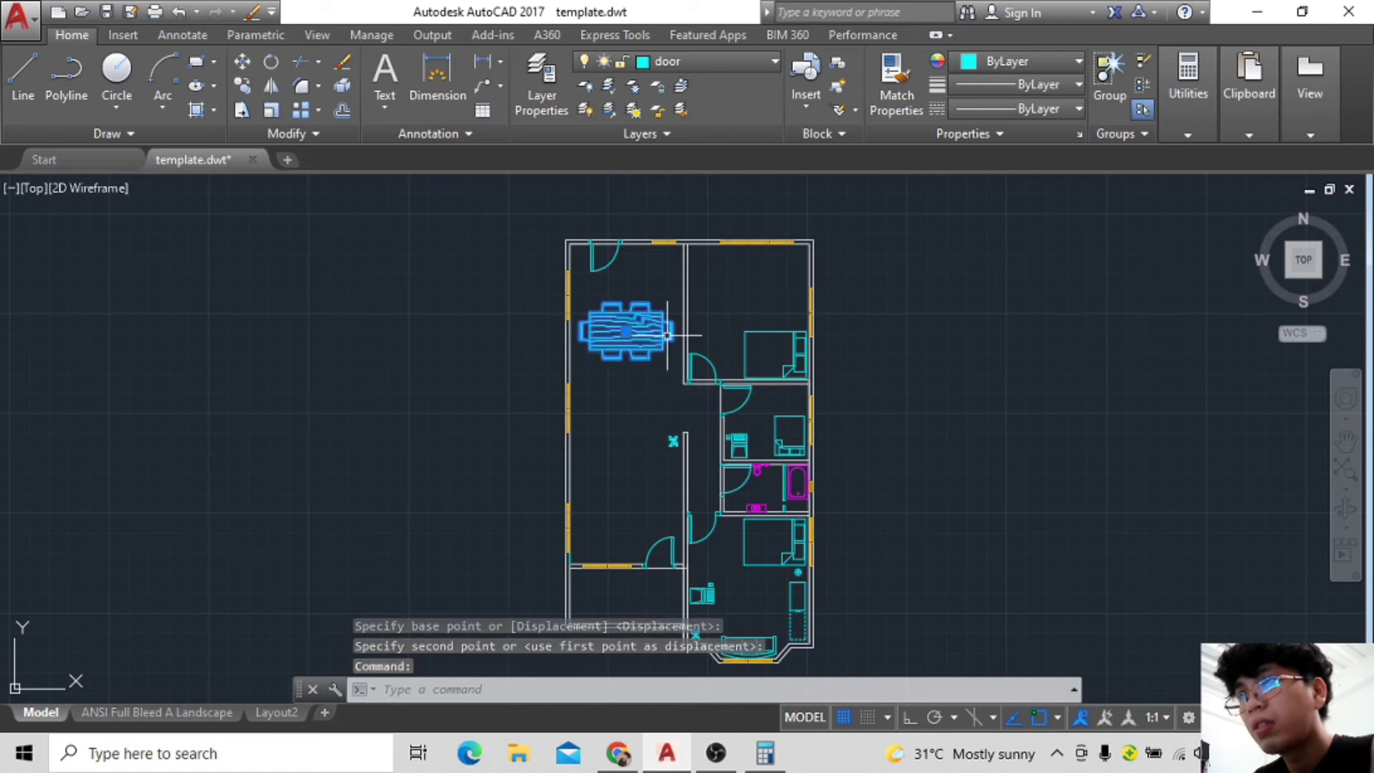
# Rotate the dining table 90° upright, undoing an off-angle attempt.
pyautogui.click(273, 62)
pyautogui.click(619, 417)
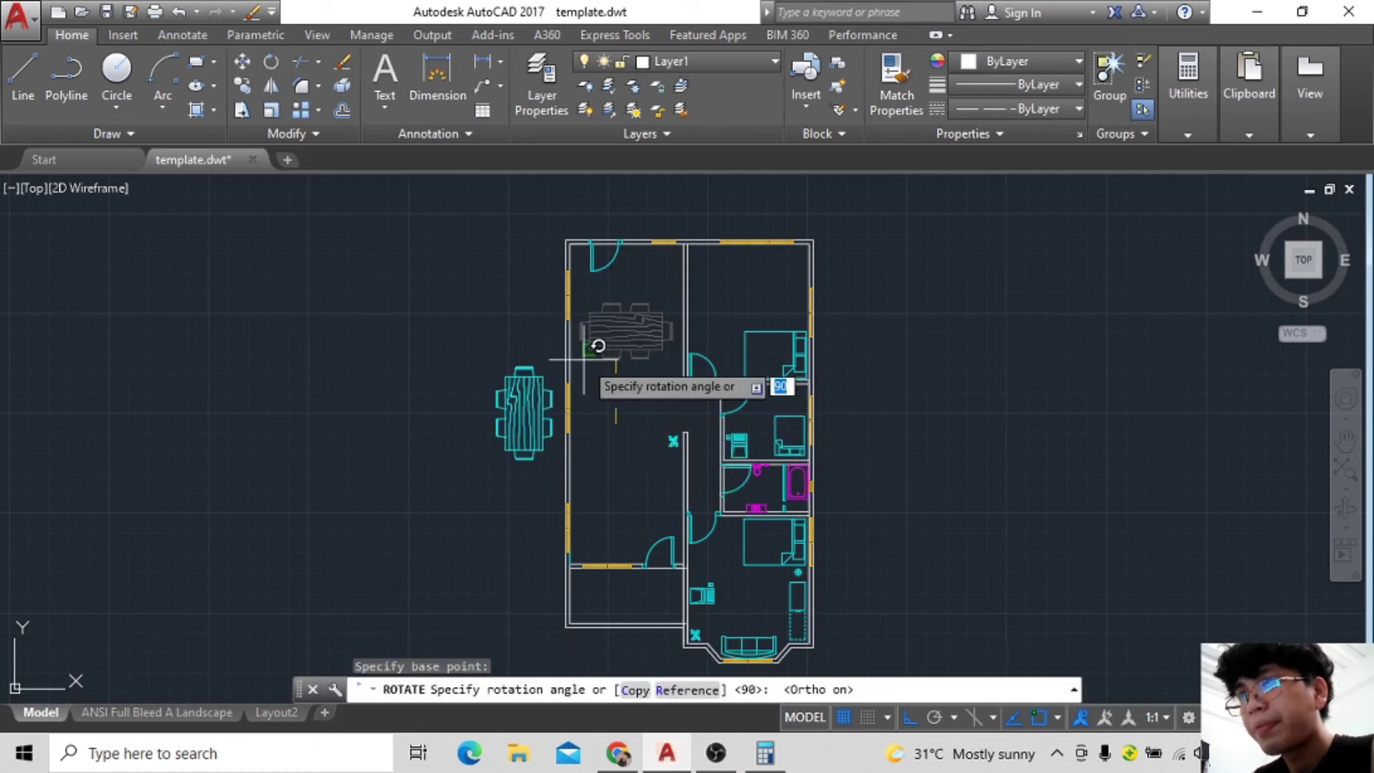
pyautogui.click(576, 484)
pyautogui.press('space')
pyautogui.click(637, 398)
pyautogui.click(628, 453)
pyautogui.hotkey('ctrl', 'z')
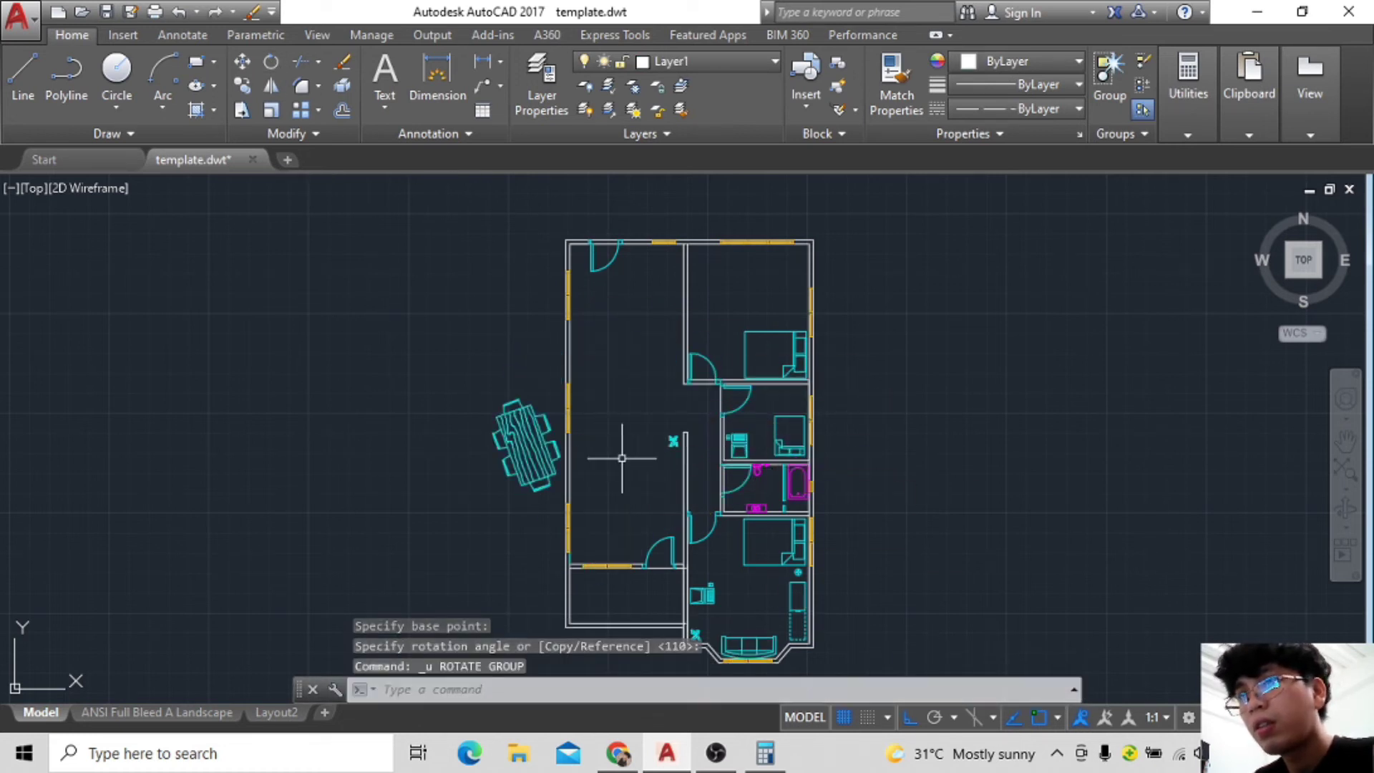
pyautogui.hotkey('ctrl', 'z')
pyautogui.click(270, 62)
# Shift the upright dining table left of its old spot.
pyautogui.click(621, 420)
pyautogui.press('Return')
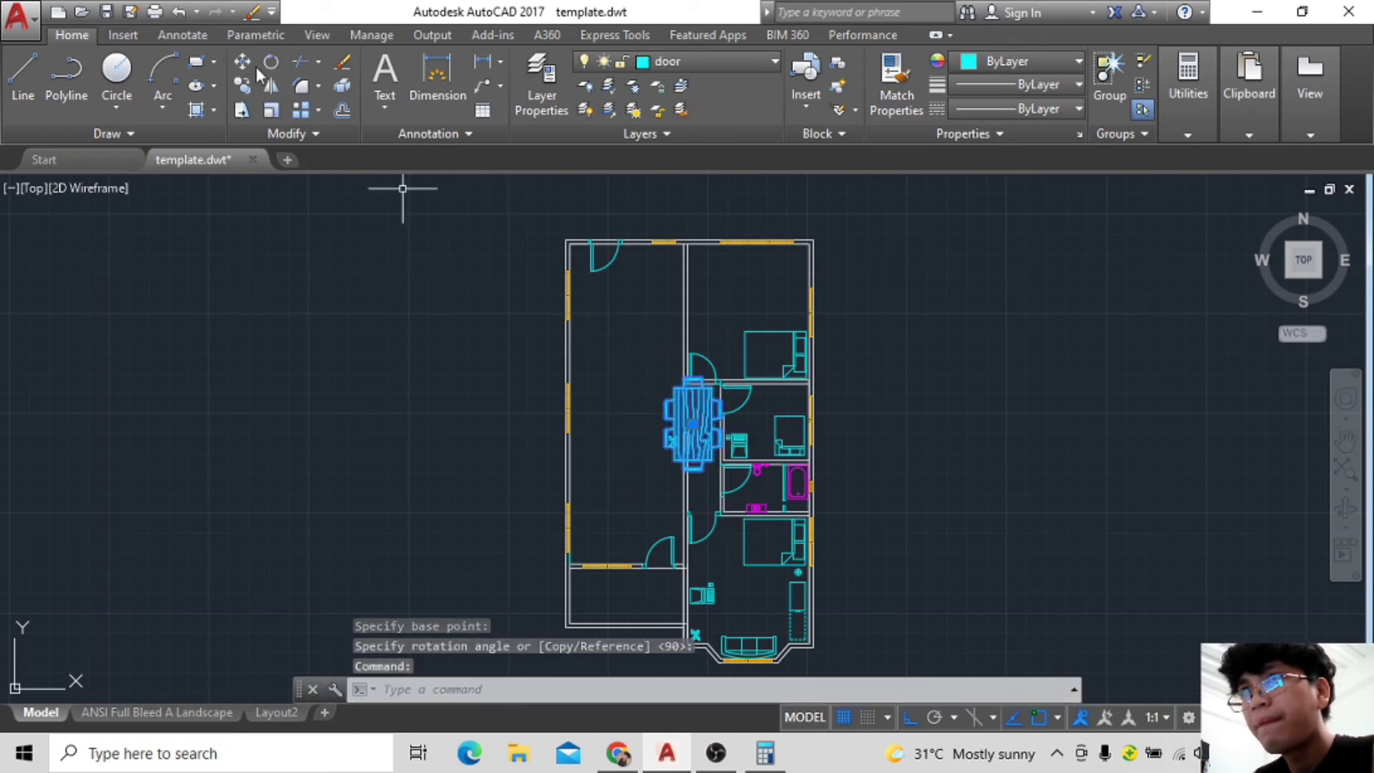
pyautogui.press('m')
pyautogui.press('space')
pyautogui.click(594, 370)
pyautogui.click(532, 287)
# Set the dining table at the top of the large left room.
pyautogui.click(615, 423)
pyautogui.press('m')
pyautogui.press('space')
pyautogui.click(654, 387)
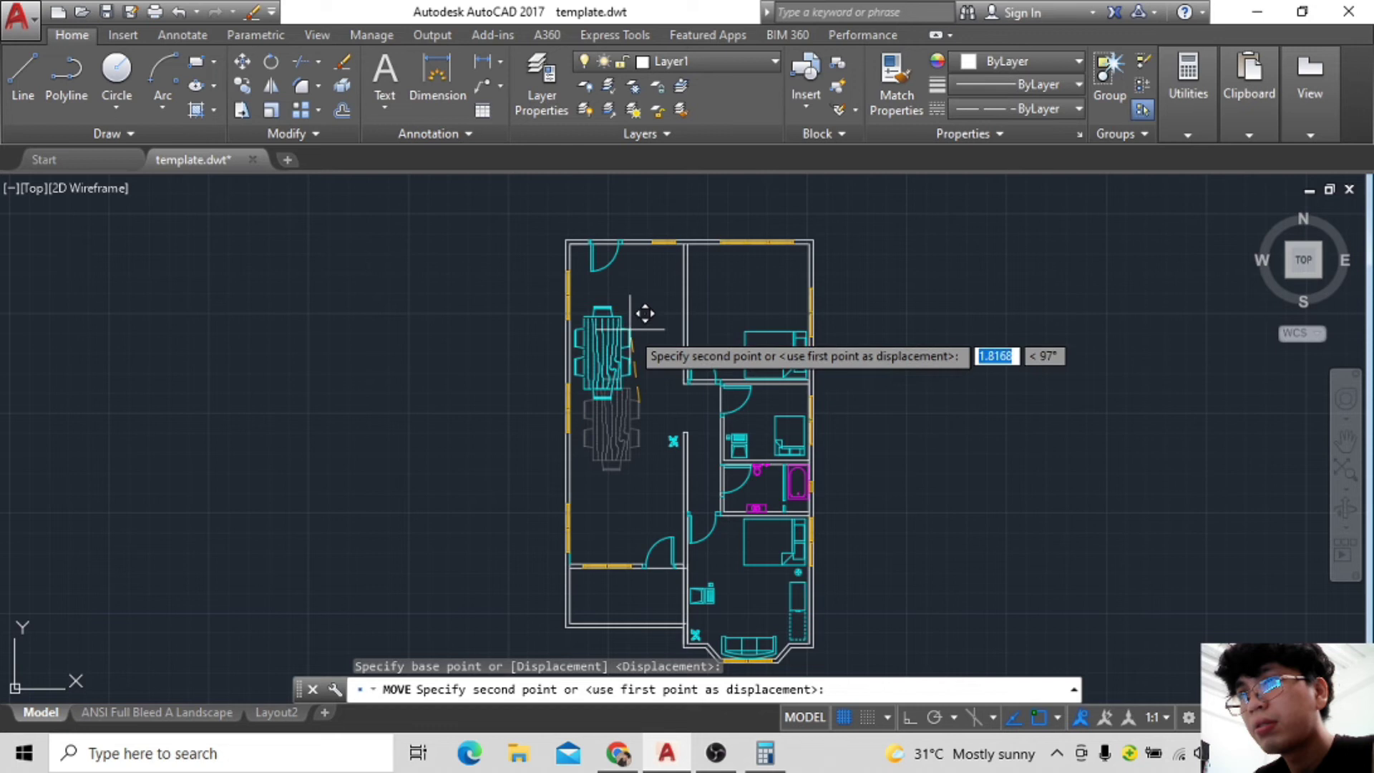
pyautogui.click(644, 313)
pyautogui.scroll(4, 673, 410)
pyautogui.scroll(-2, 642, 422)
# Insert the square woodgrain table, desk chair and roundback sofa blocks left of the plan.
pyautogui.hotkey('ctrl', '2')
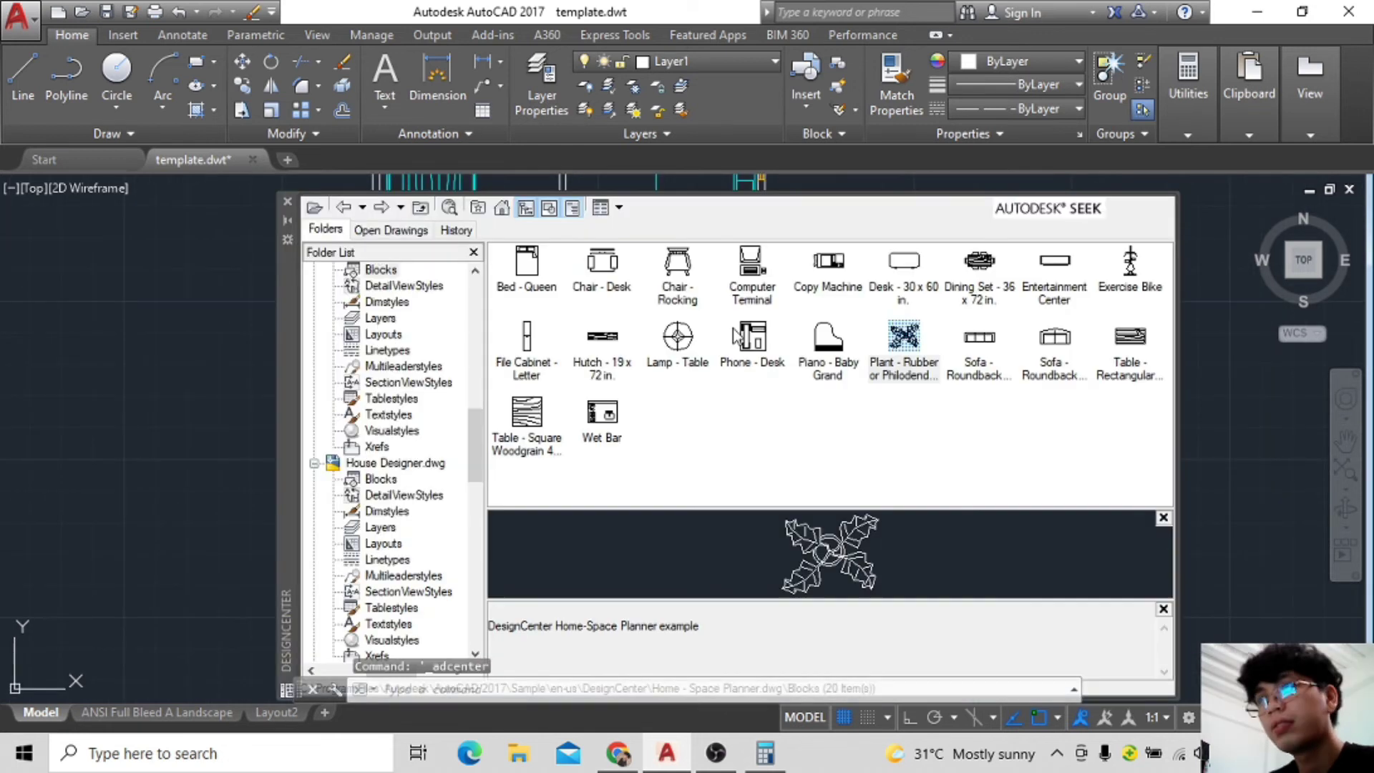
pyautogui.click(539, 413)
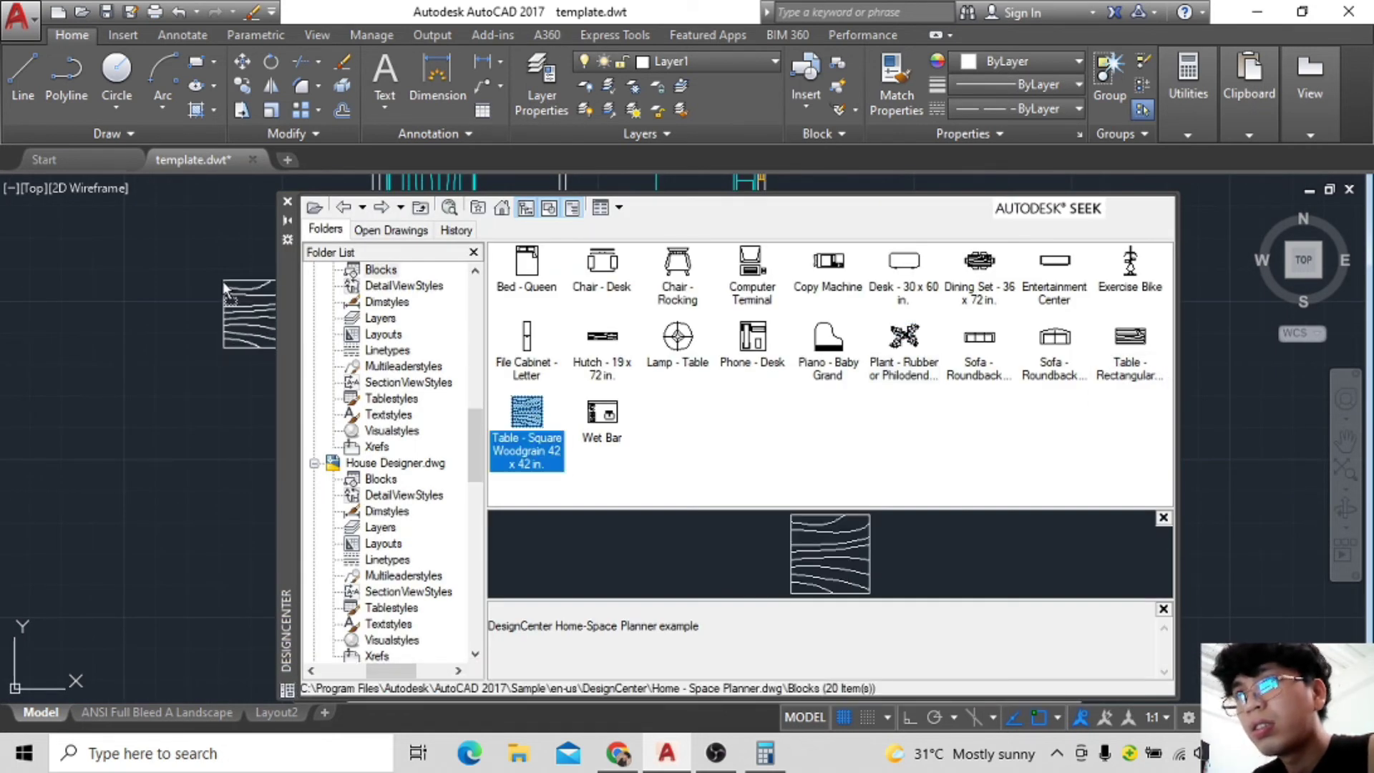
pyautogui.moveTo(225, 287); pyautogui.dragTo(270, 281)
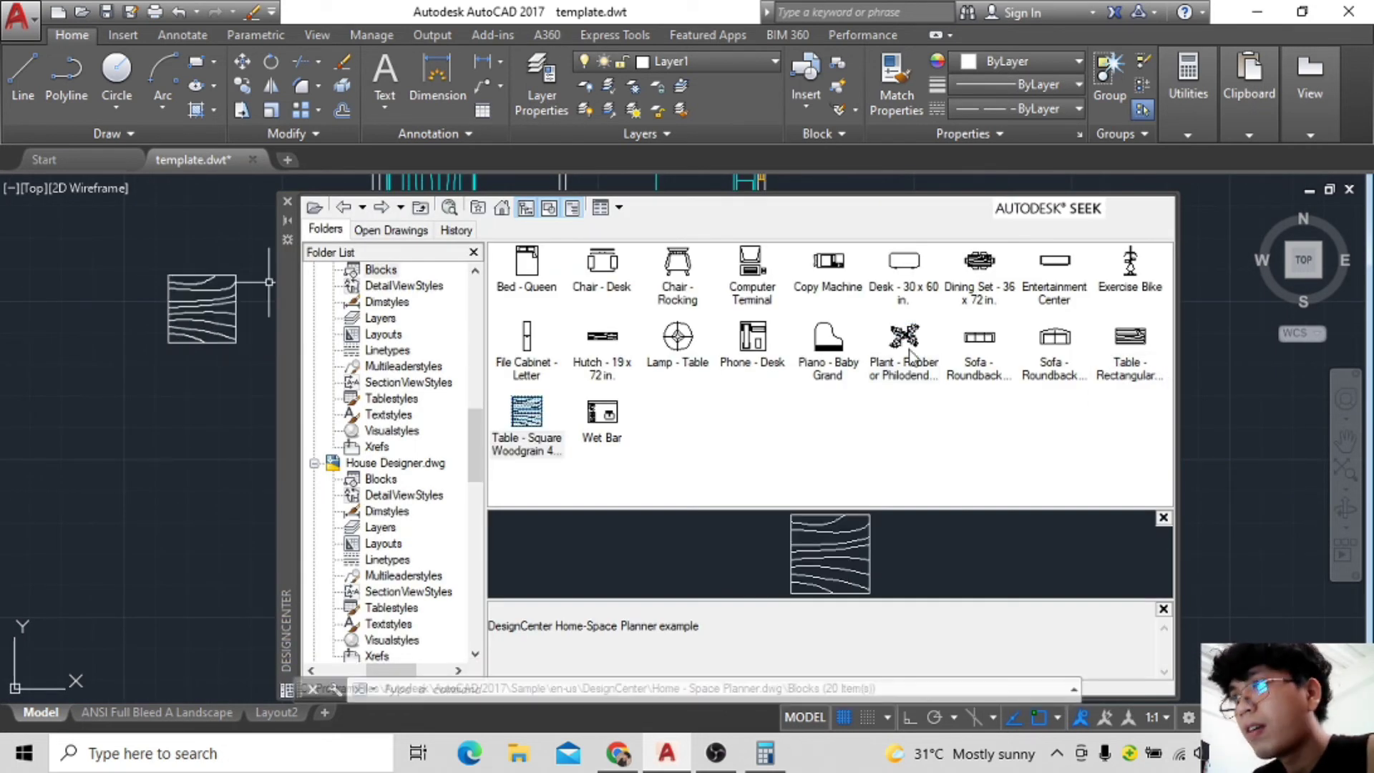
pyautogui.click(1062, 271)
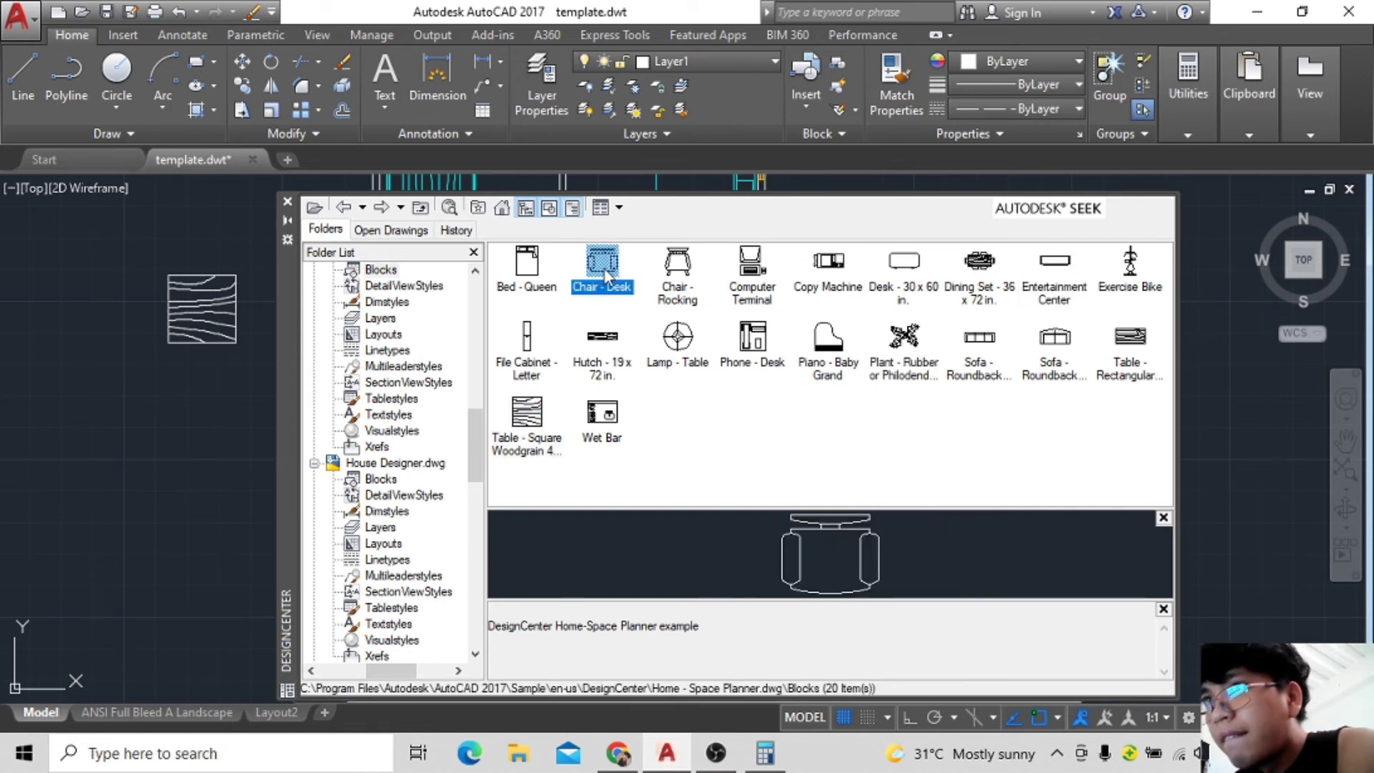
pyautogui.moveTo(585, 267); pyautogui.dragTo(274, 238)
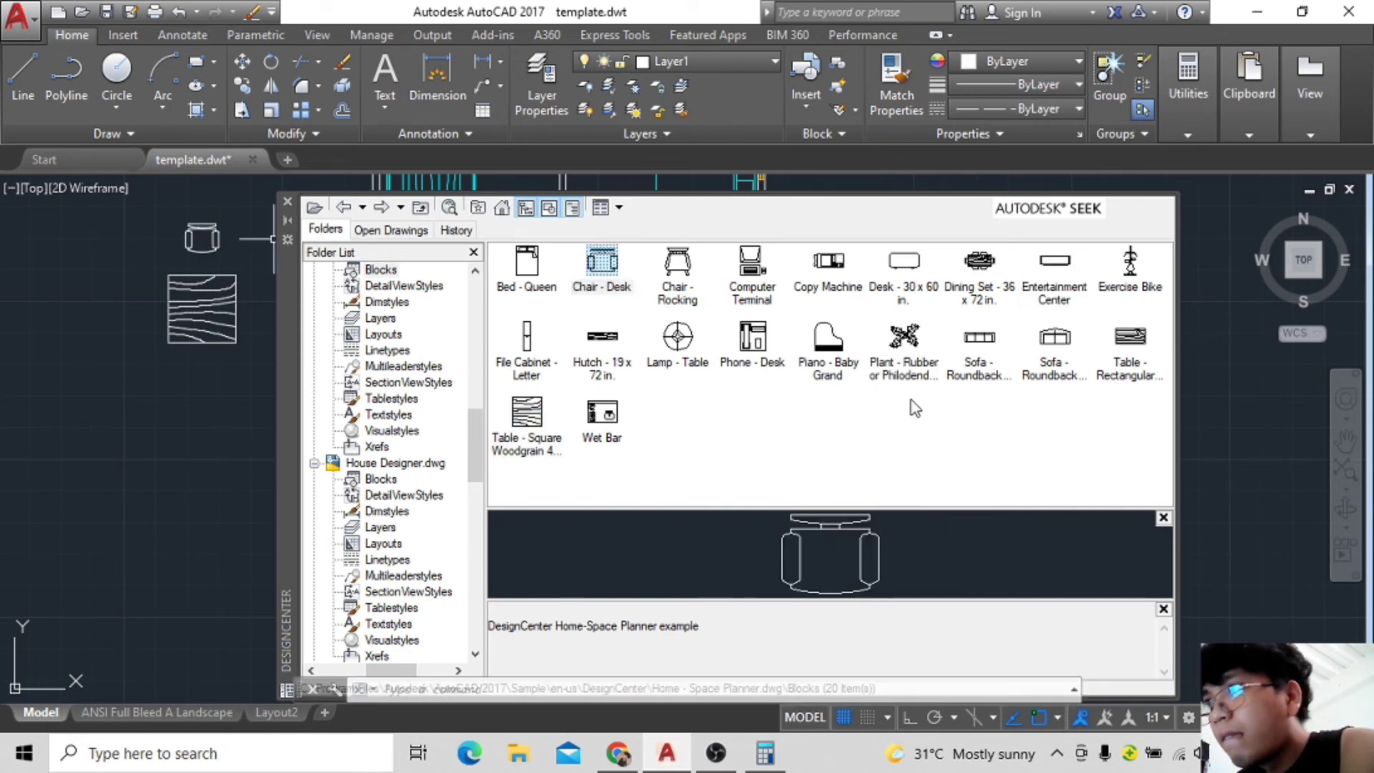
pyautogui.moveTo(980, 349); pyautogui.dragTo(272, 324)
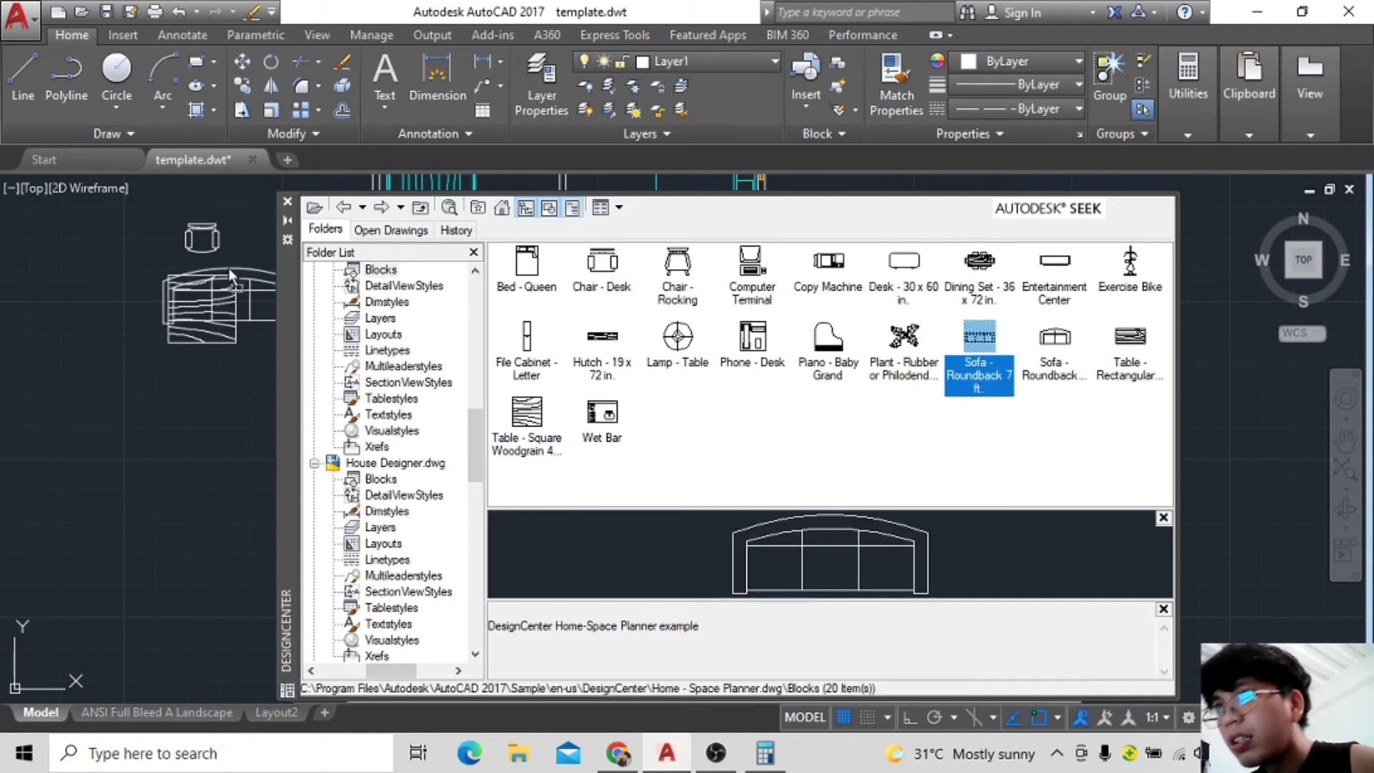
pyautogui.click(627, 346)
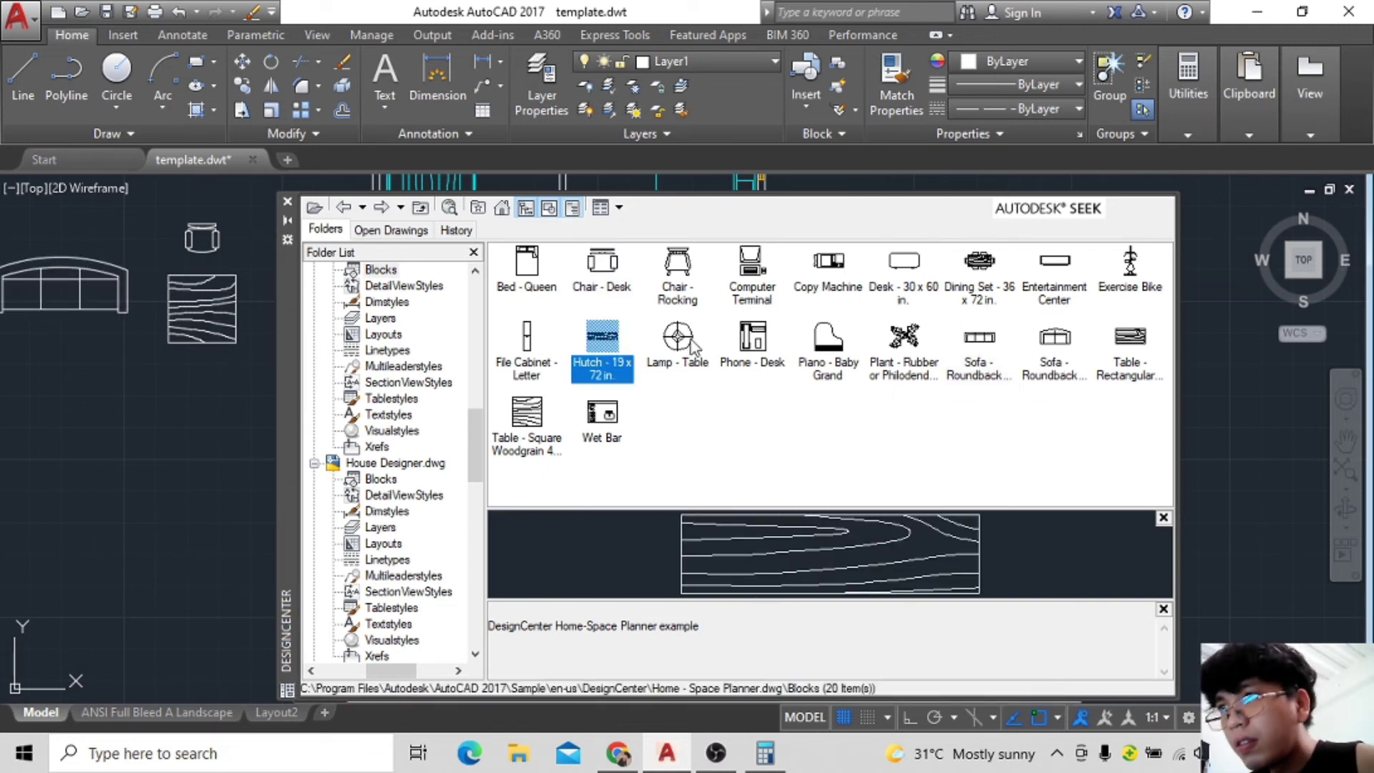
pyautogui.click(535, 345)
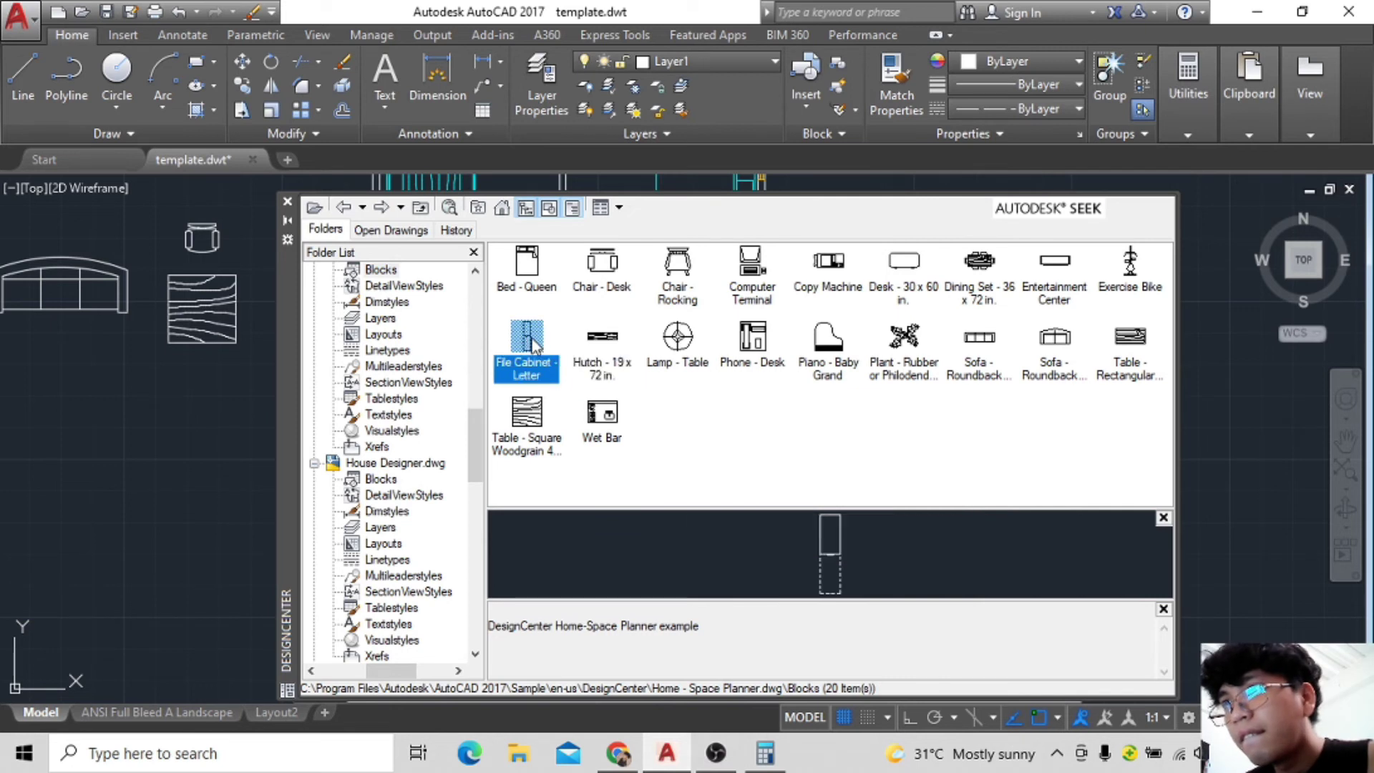
# From Kitchens.dwg, place a wall cabinet and the 7 x 8 ft kitchen layout right of the plan.
pyautogui.click(344, 208)
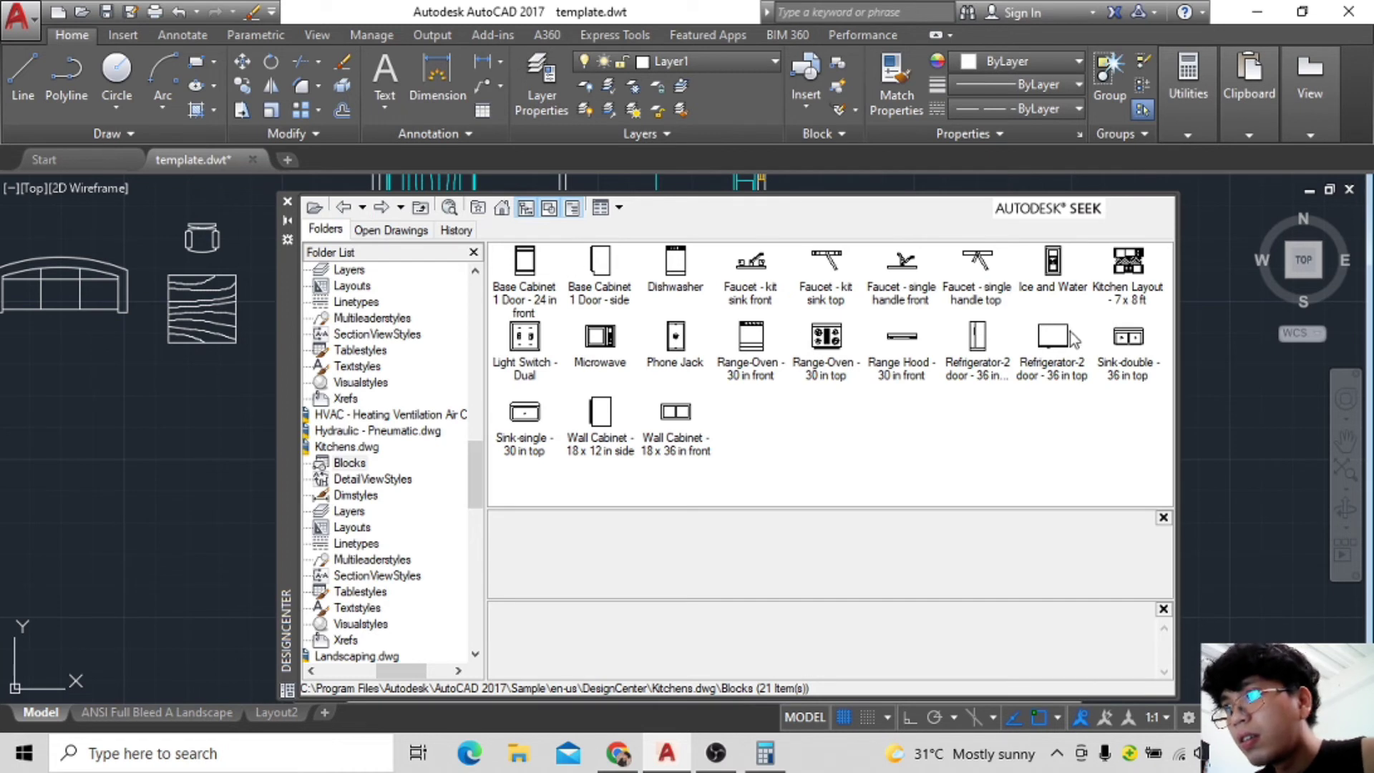
pyautogui.click(605, 418)
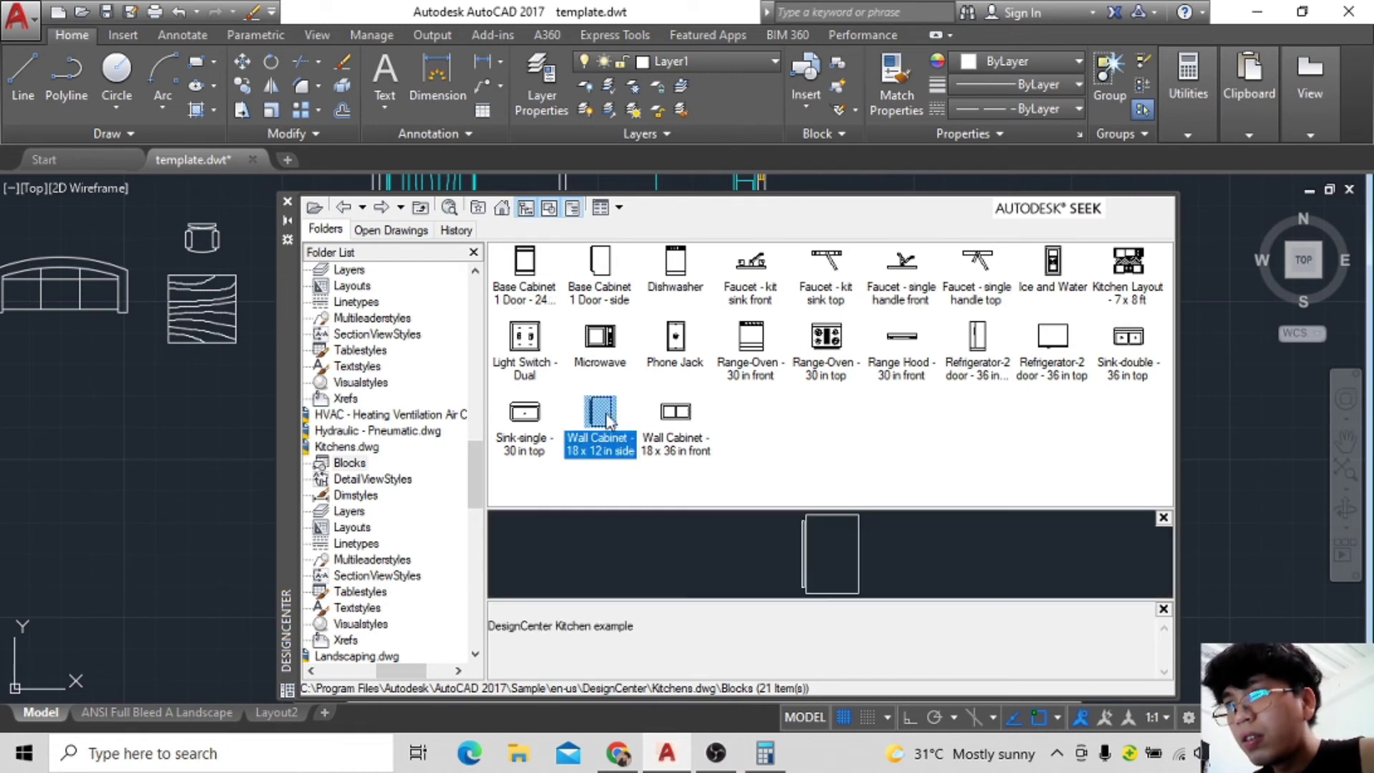
pyautogui.moveTo(1147, 422); pyautogui.dragTo(1223, 423)
pyautogui.click(530, 419)
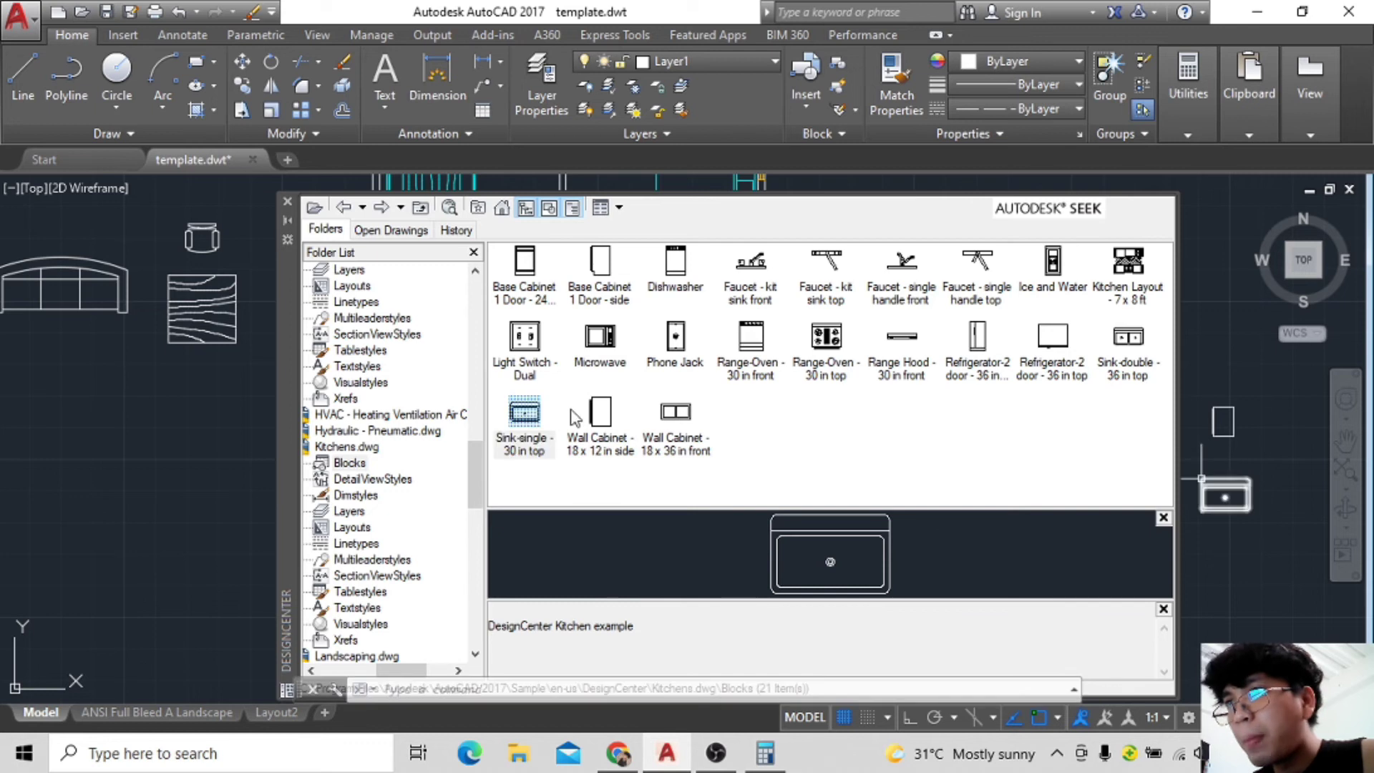
pyautogui.click(1138, 267)
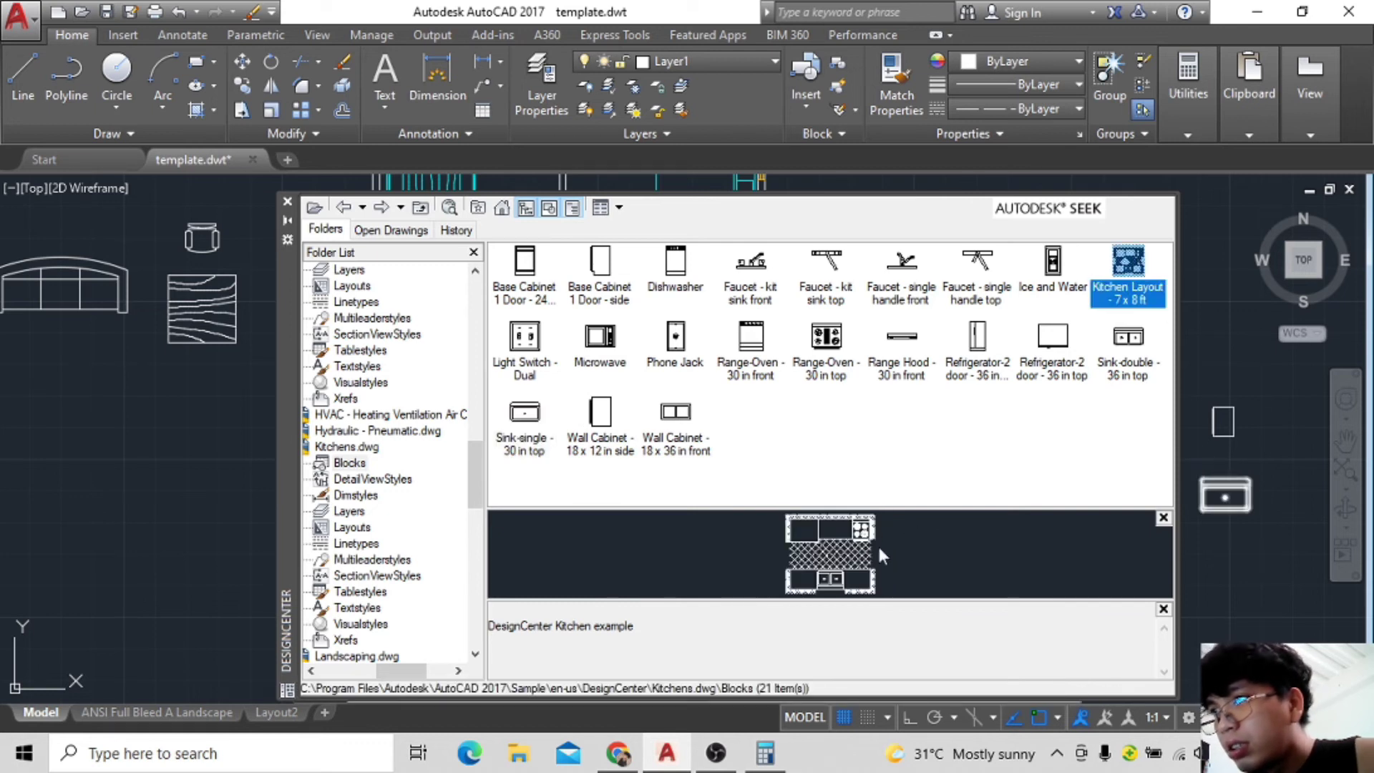
pyautogui.moveTo(1123, 264); pyautogui.dragTo(1253, 436)
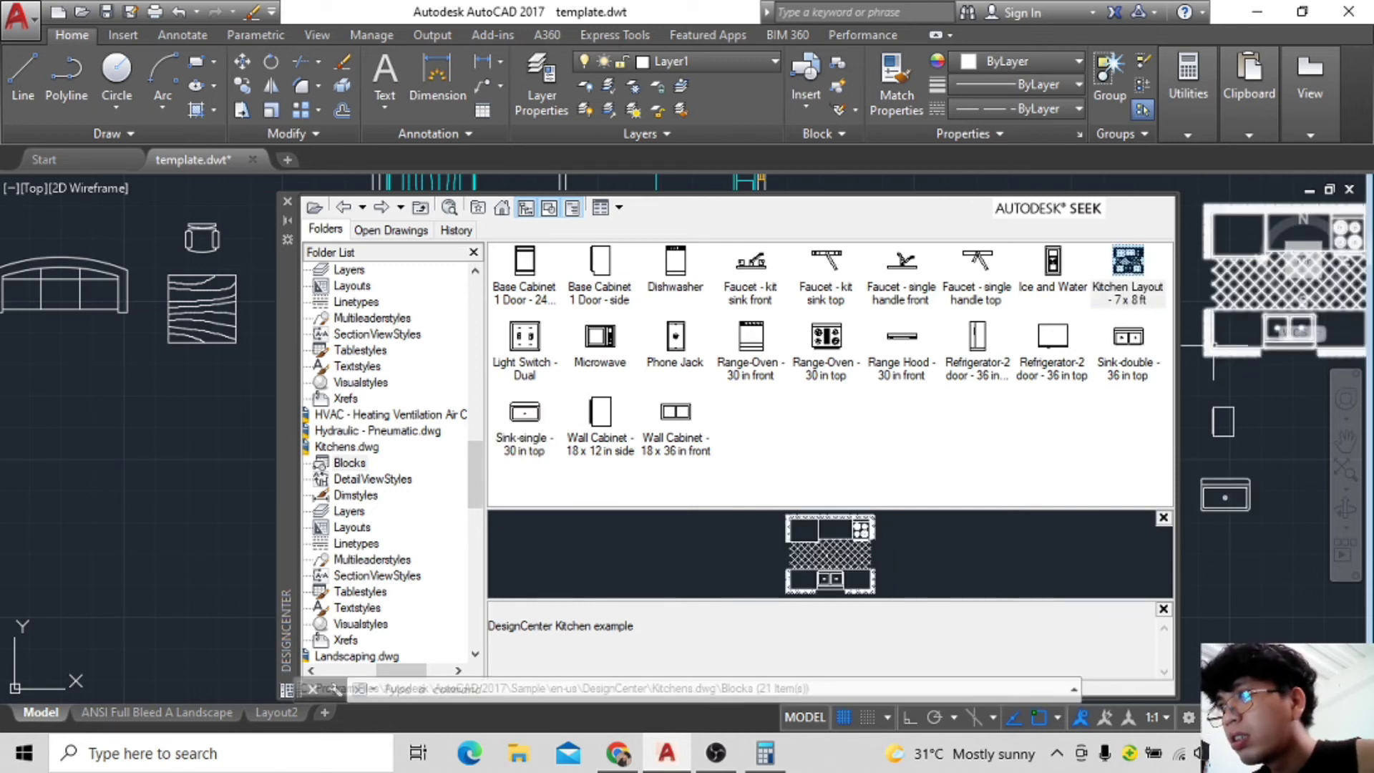
# Add a kitchen faucet block right of the plan, then close DesignCenter.
pyautogui.click(757, 281)
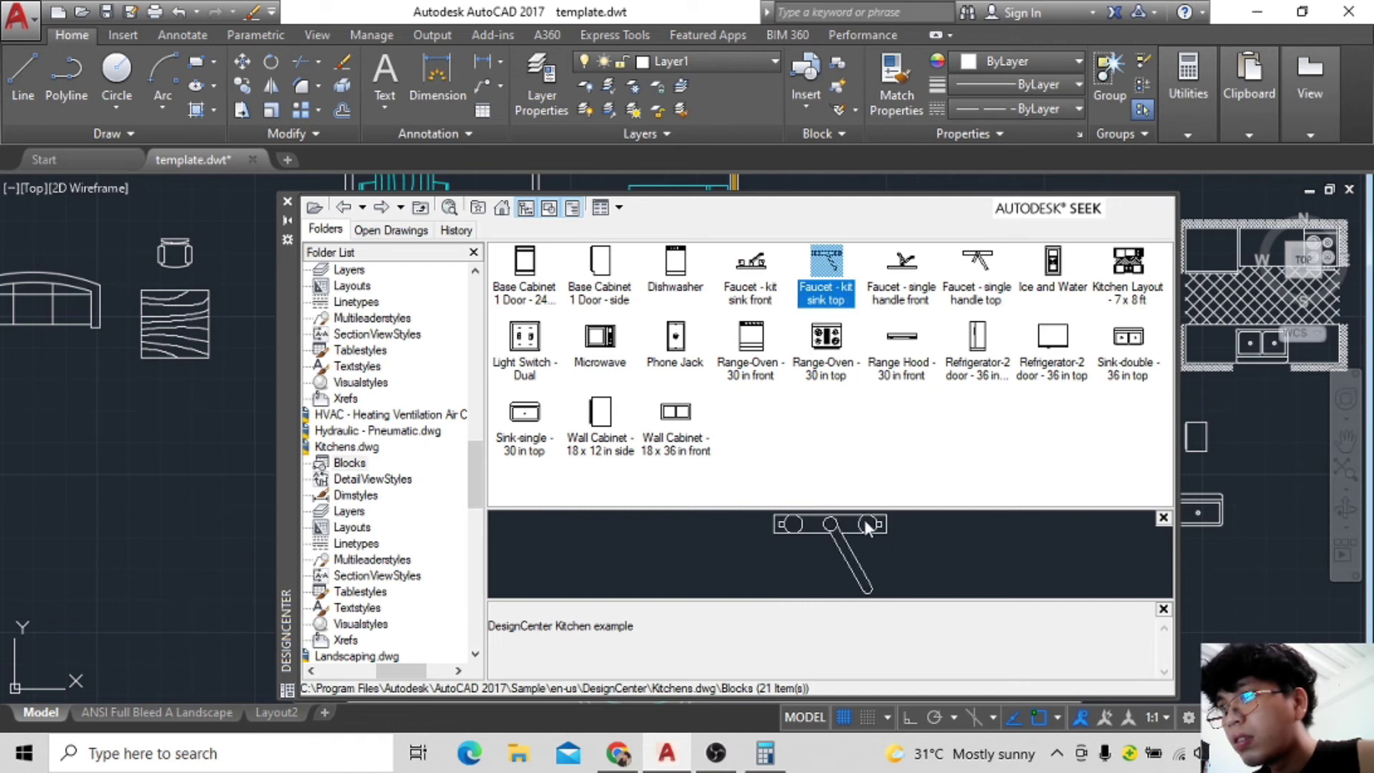
pyautogui.moveTo(1085, 383); pyautogui.dragTo(1279, 474)
pyautogui.click(677, 272)
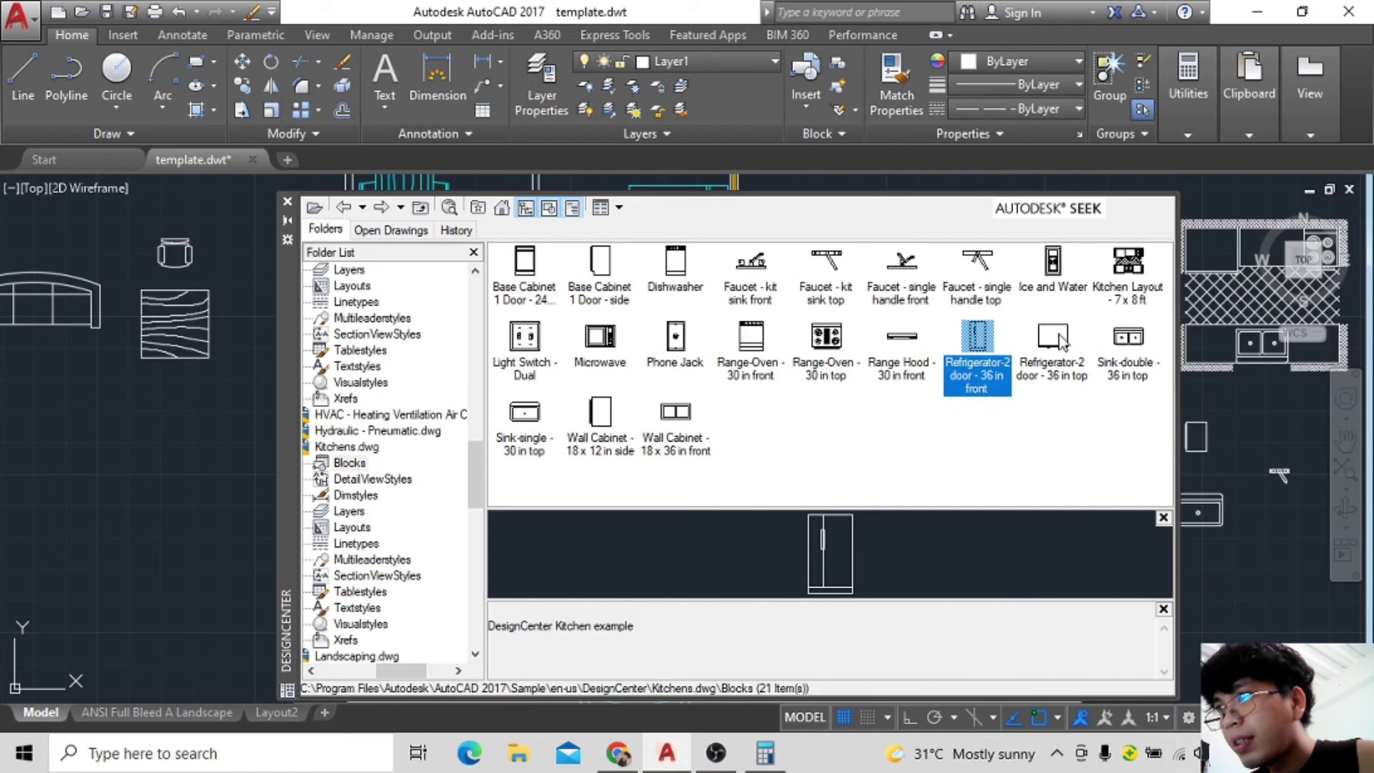
pyautogui.click(1128, 351)
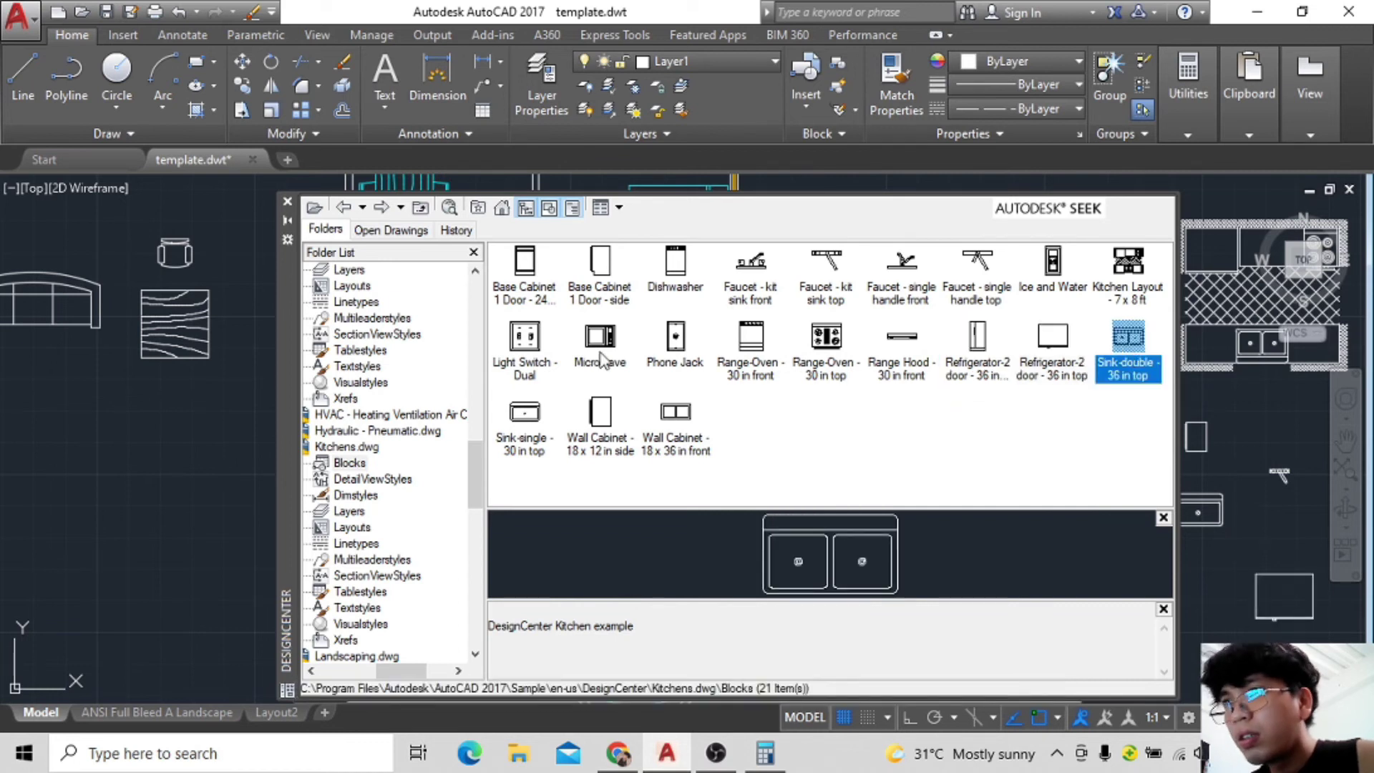
pyautogui.click(346, 209)
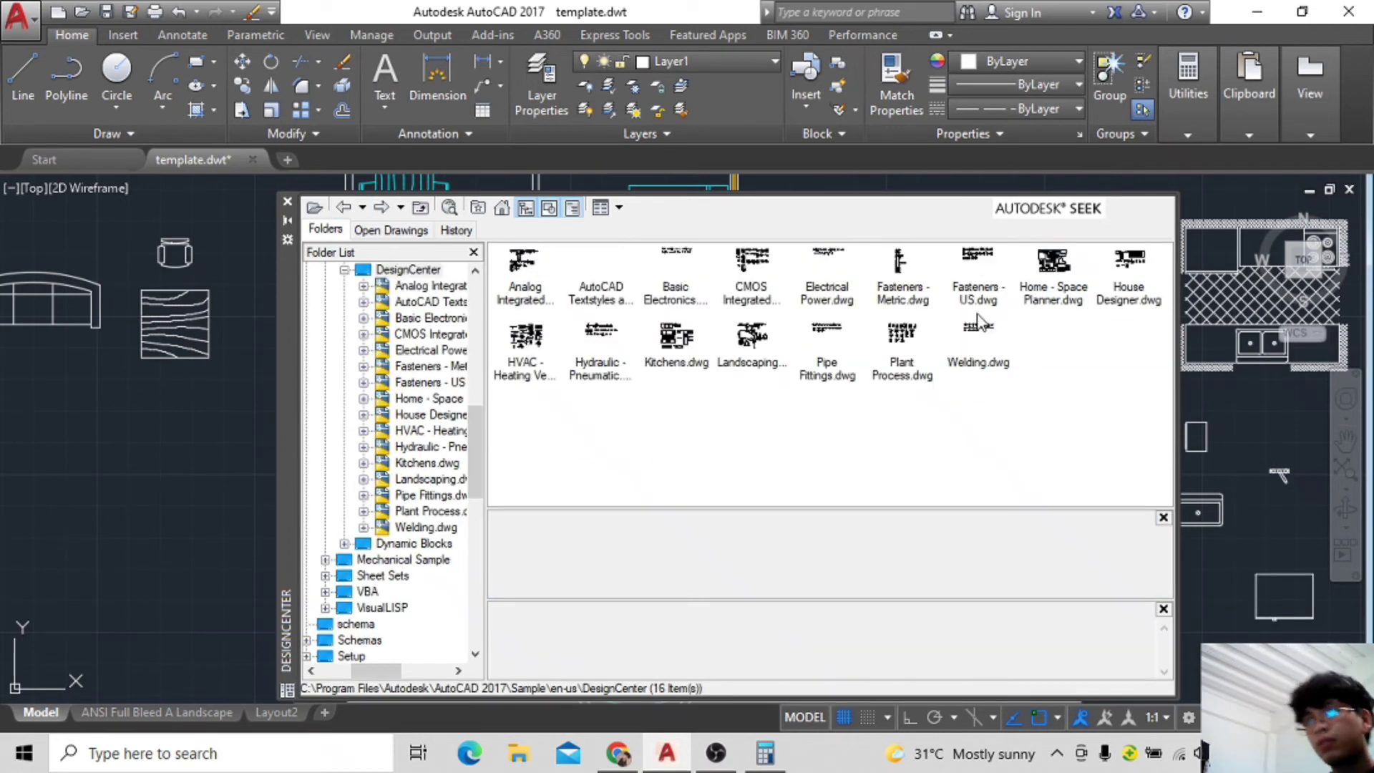
pyautogui.click(287, 201)
pyautogui.scroll(-2, 636, 418)
# Scale the desk chair down and move it closer to the plan.
pyautogui.scroll(2, 637, 418)
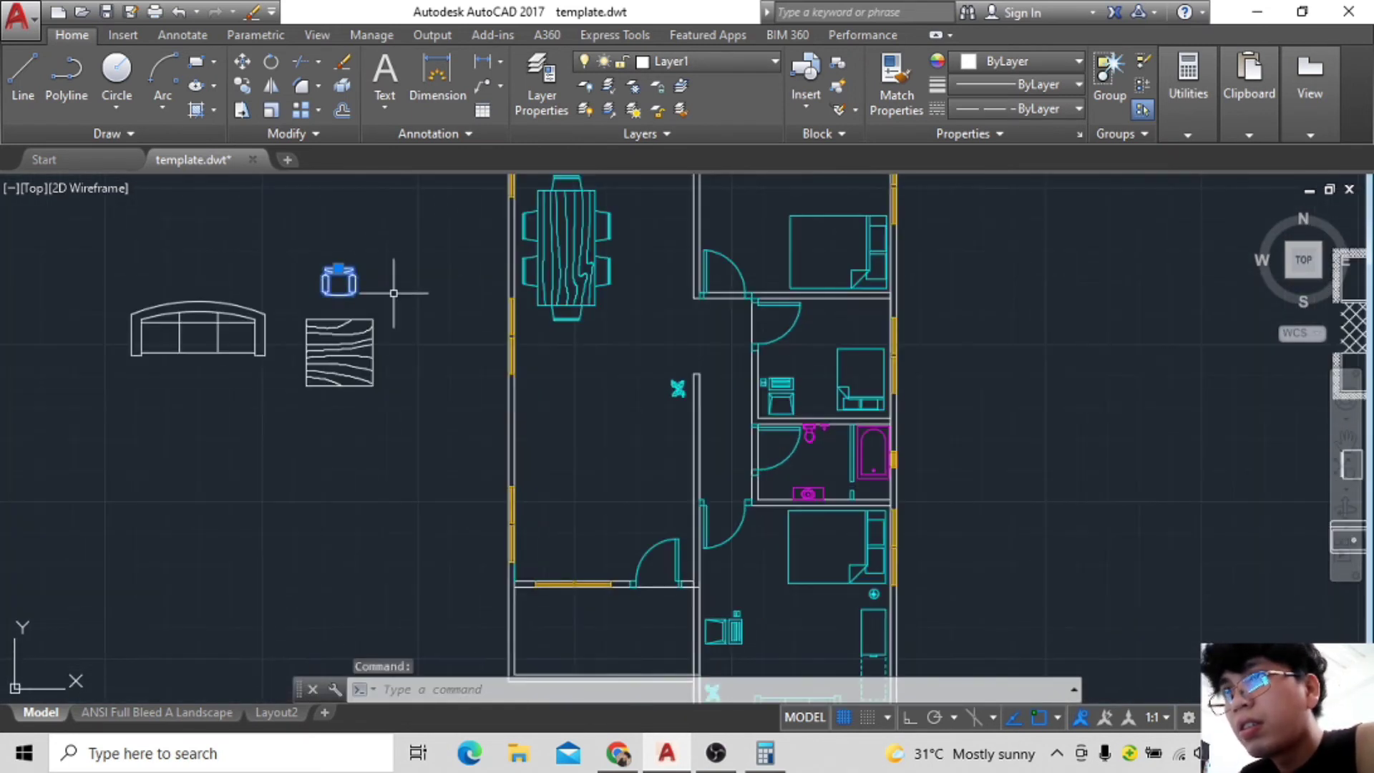
pyautogui.click(272, 111)
pyautogui.click(439, 359)
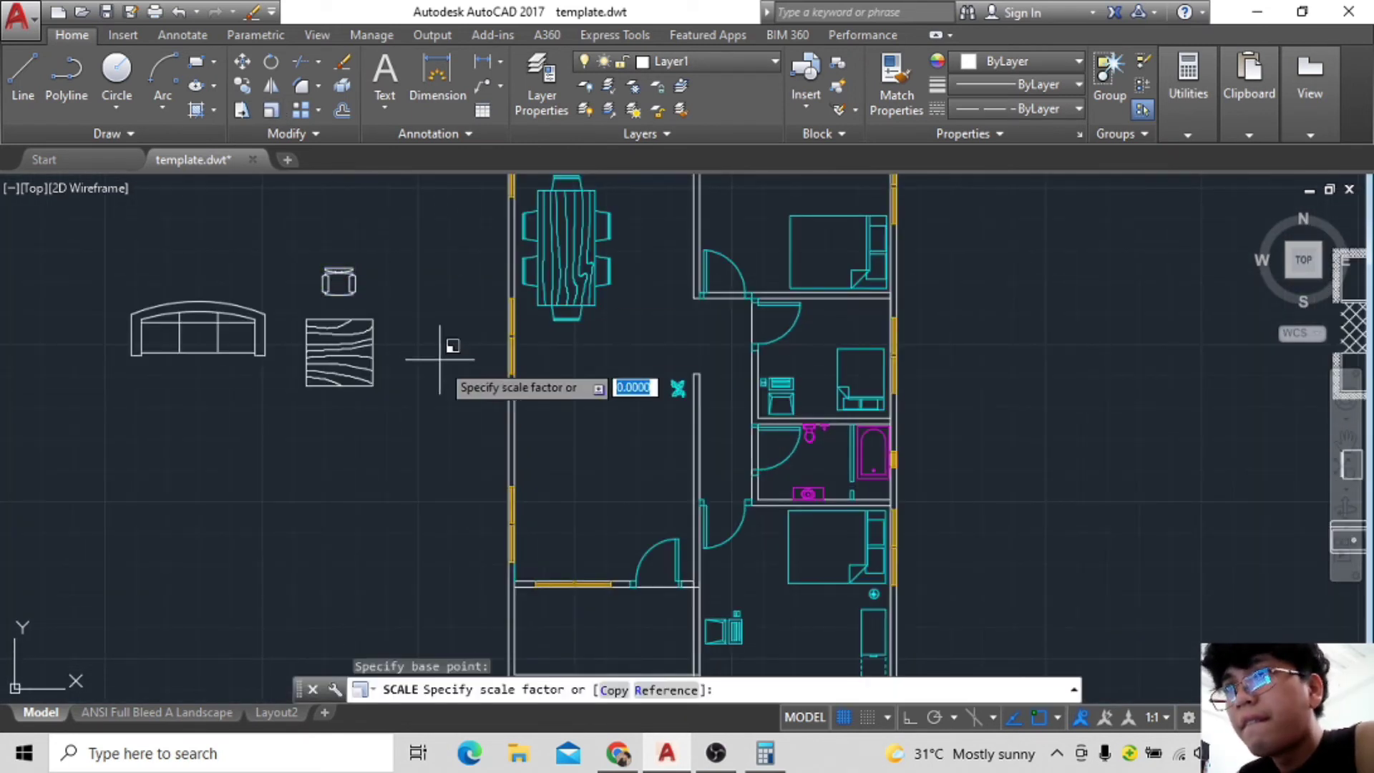
pyautogui.click(418, 324)
pyautogui.click(242, 62)
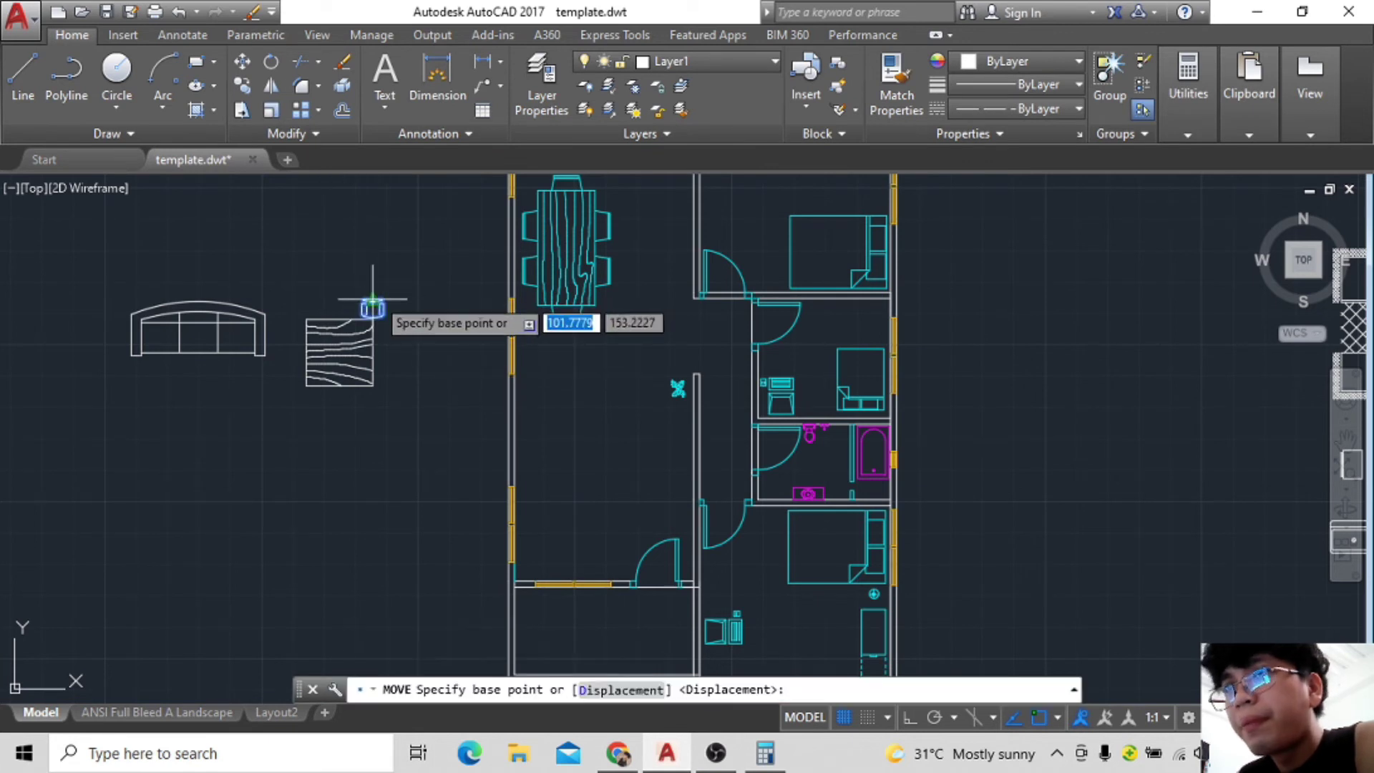
pyautogui.click(373, 301)
pyautogui.click(795, 338)
# Save the drawing.
pyautogui.scroll(4, 823, 361)
pyautogui.press('F11')
pyautogui.press('F11')
pyautogui.click(556, 256)
pyautogui.click(783, 305)
pyautogui.hotkey('ctrl', 's')
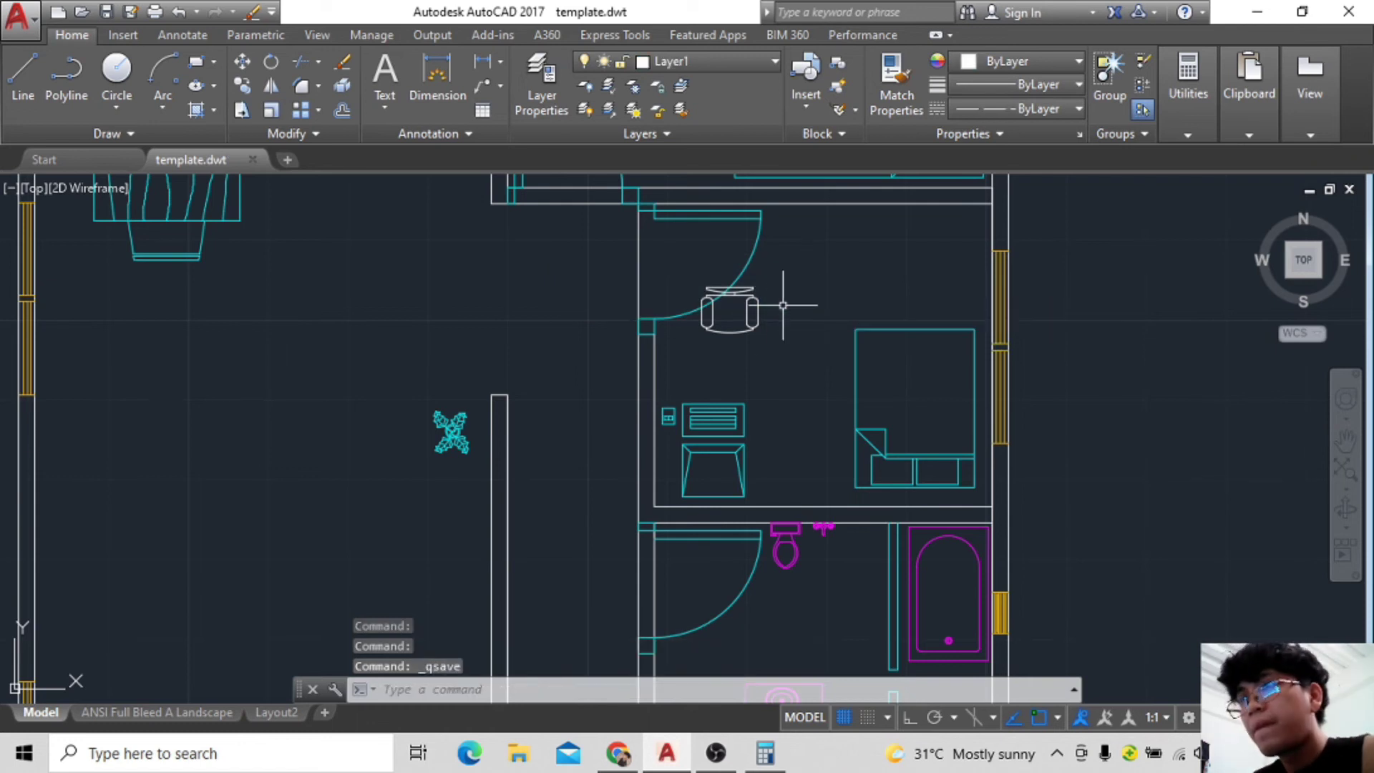
# Move the desk chair to the desk in the room above the bathroom.
pyautogui.click(242, 62)
pyautogui.click(730, 287)
pyautogui.click(710, 349)
pyautogui.click(738, 372)
pyautogui.click(242, 62)
pyautogui.click(740, 336)
pyautogui.scroll(-2, 728, 328)
# Put the desk chair, the small-room bed and the top bed on the materials layer.
pyautogui.click(705, 362)
pyautogui.click(716, 390)
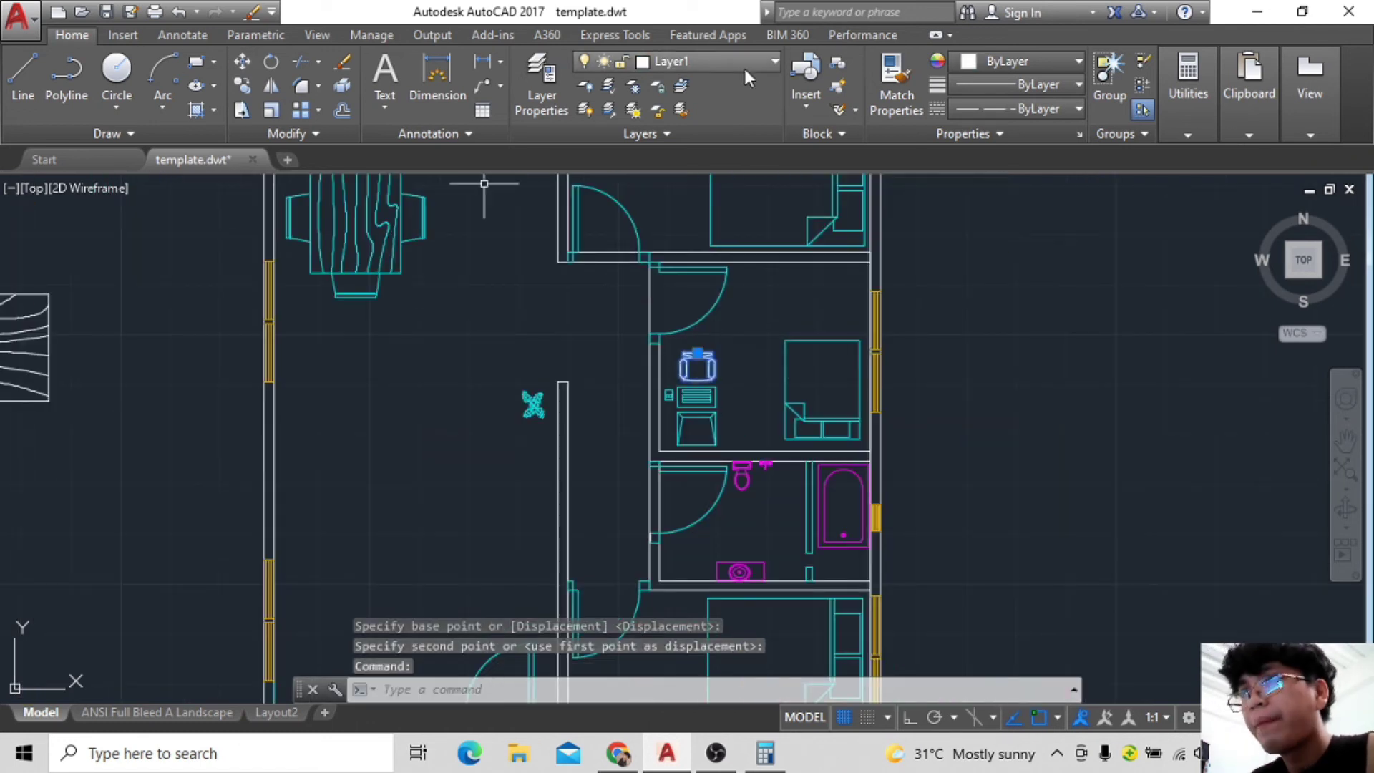
pyautogui.click(680, 62)
pyautogui.click(698, 172)
pyautogui.click(786, 380)
pyautogui.click(680, 61)
pyautogui.click(680, 181)
pyautogui.moveTo(763, 351); pyautogui.dragTo(751, 438, button='middle')
pyautogui.click(773, 286)
pyautogui.click(680, 62)
pyautogui.click(680, 182)
# Put the living-room furniture and the dining table on the materials layer.
pyautogui.moveTo(745, 362); pyautogui.dragTo(919, 247, button='middle')
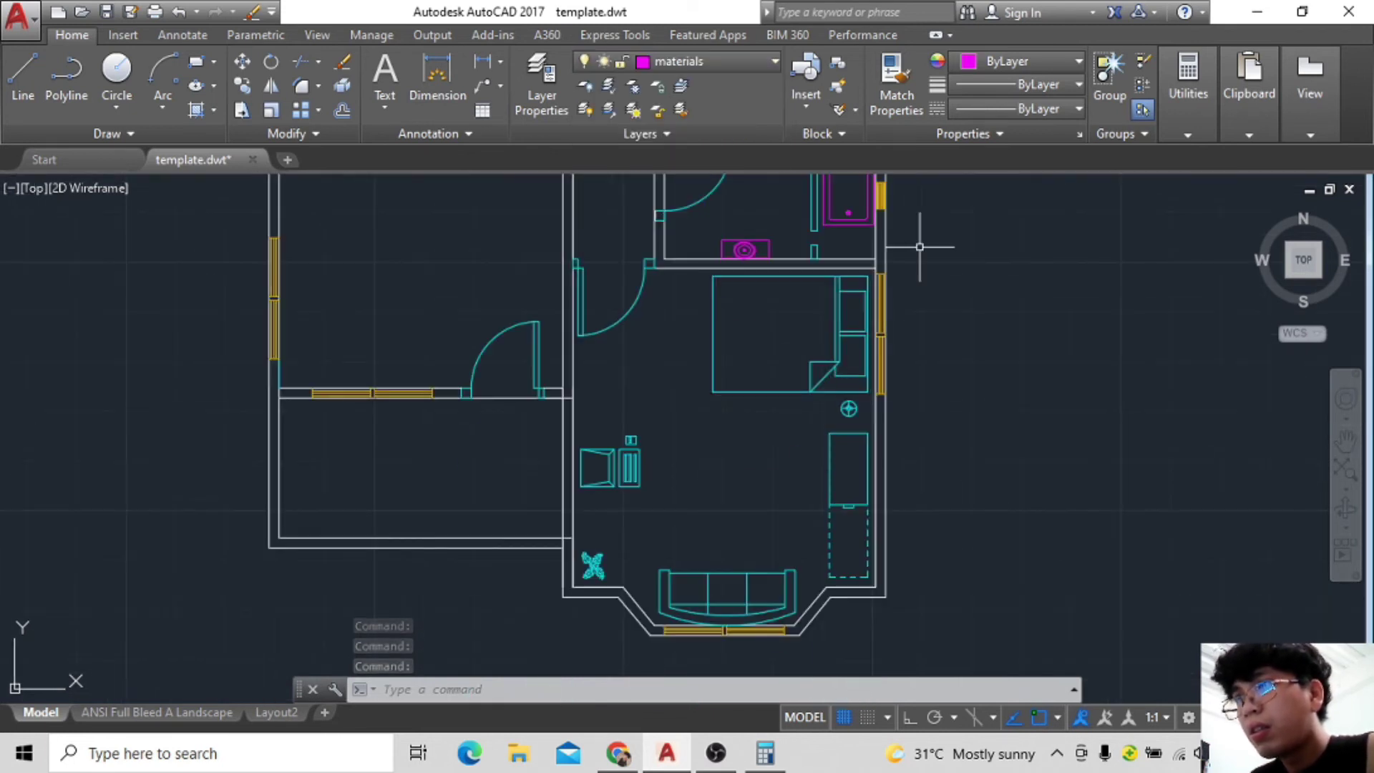
pyautogui.click(680, 61)
pyautogui.click(679, 182)
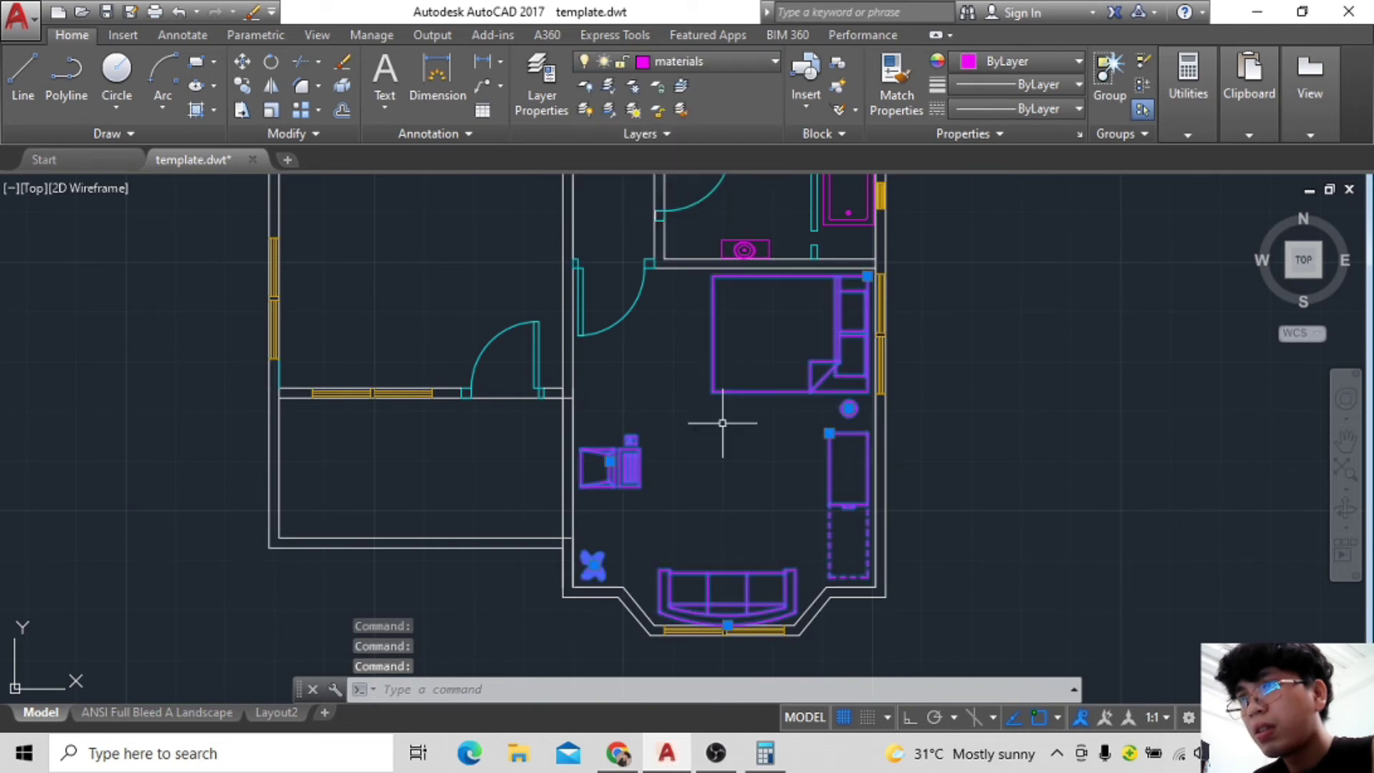
pyautogui.scroll(-2, 724, 430)
pyautogui.scroll(2, 724, 368)
pyautogui.press('Escape')
pyautogui.click(598, 279)
pyautogui.click(668, 65)
pyautogui.click(676, 182)
# Move the kitchen blocks, sofa and dresser onto the materials layer.
pyautogui.click(669, 64)
pyautogui.click(676, 182)
pyautogui.scroll(-4, 788, 358)
pyautogui.click(1029, 208)
pyautogui.click(1128, 394)
pyautogui.click(680, 62)
pyautogui.click(676, 182)
pyautogui.click(565, 244)
pyautogui.click(681, 316)
pyautogui.scroll(3, 777, 259)
pyautogui.scroll(2, 592, 363)
pyautogui.moveTo(638, 398)
pyautogui.mouseDown(button='middle')
pyautogui.moveTo(486, 303)
pyautogui.moveTo(475, 393)
pyautogui.mouseUp(button='middle')
pyautogui.scroll(-2, 521, 344)
pyautogui.scroll(1, 558, 319)
pyautogui.moveTo(558, 320)
pyautogui.mouseDown(button='middle')
pyautogui.moveTo(920, 395)
pyautogui.moveTo(824, 323)
pyautogui.mouseUp(button='middle')
pyautogui.moveTo(350, 179)
pyautogui.mouseDown(button='middle')
pyautogui.moveTo(491, 236)
pyautogui.moveTo(556, 322)
pyautogui.moveTo(652, 394)
pyautogui.mouseUp(button='middle')
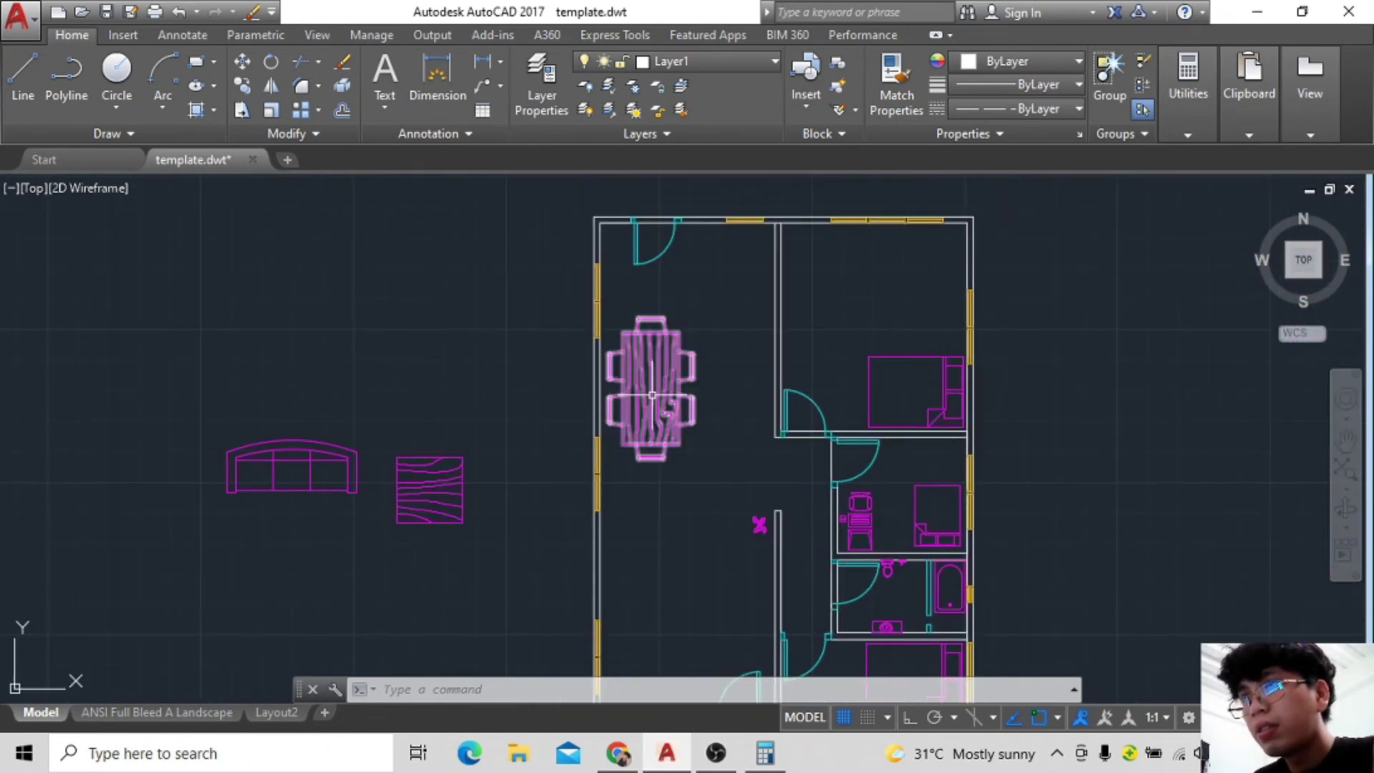
# Scale the dining table slightly smaller and begin moving it.
pyautogui.click(276, 118)
pyautogui.click(730, 399)
pyautogui.click(745, 392)
pyautogui.write('m')
pyautogui.press('Return')
pyautogui.click(689, 385)
pyautogui.press('Return')
pyautogui.click(698, 474)
# Shift the dining table slightly up and left, and delete the kitchen layout block.
pyautogui.click(681, 467)
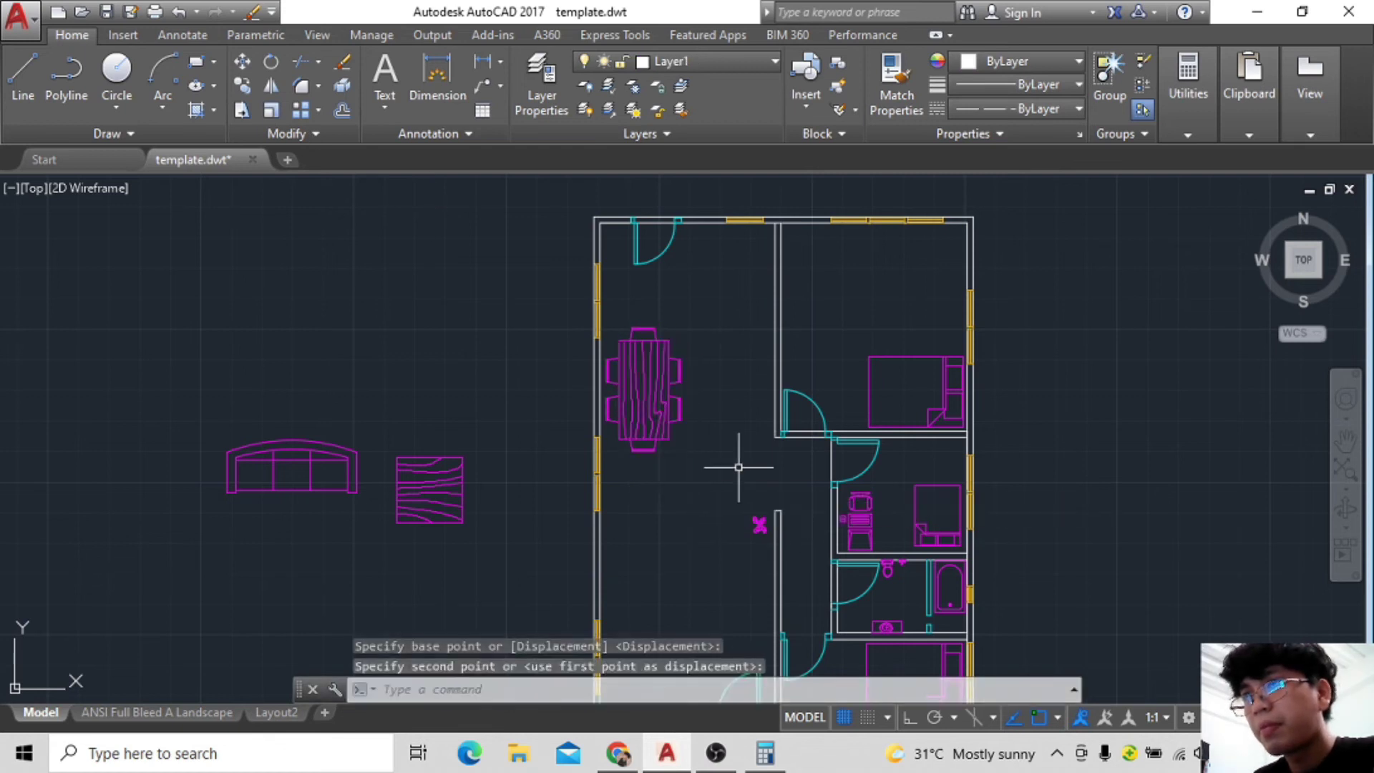
pyautogui.scroll(-2, 738, 467)
pyautogui.scroll(2, 911, 377)
pyautogui.scroll(-2, 828, 384)
pyautogui.click(1106, 390)
pyautogui.scroll(2, 918, 413)
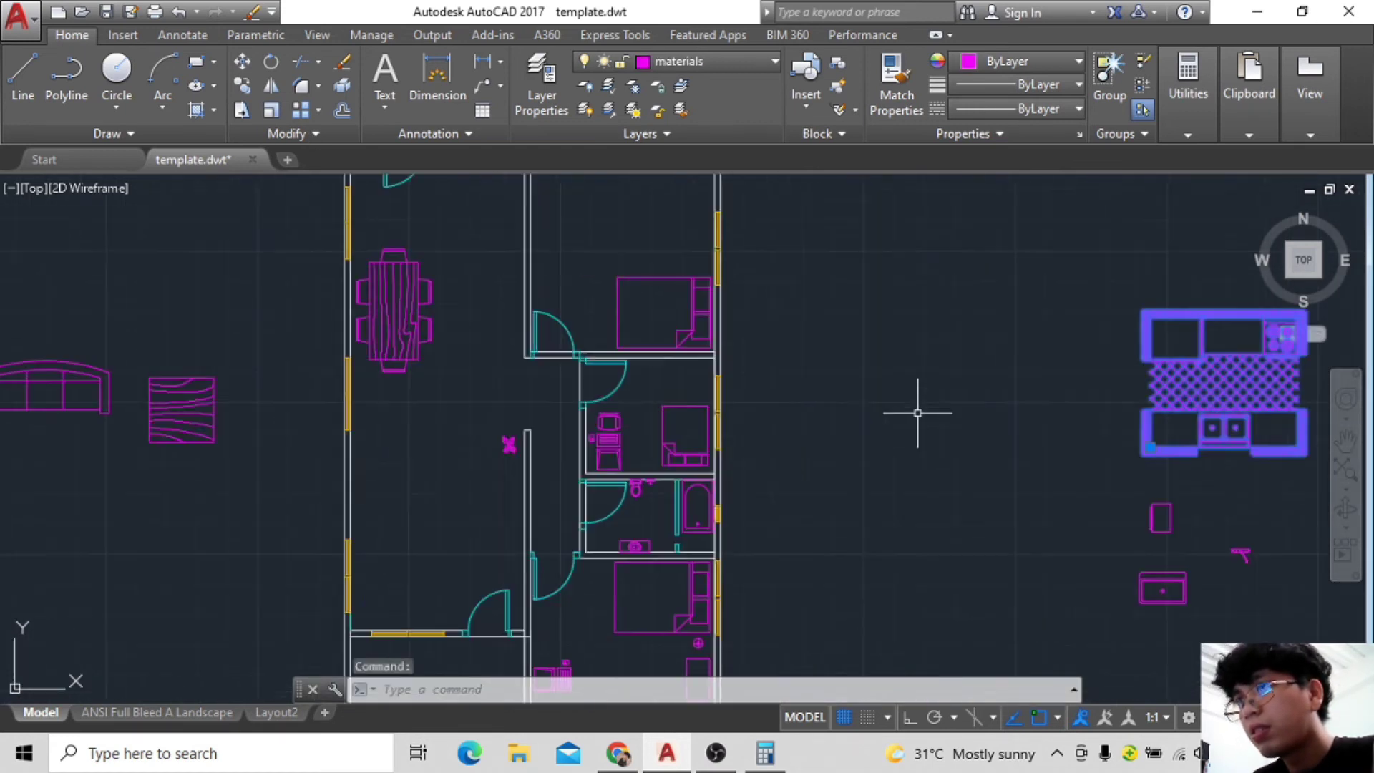
pyautogui.press('Delete')
pyautogui.scroll(-1, 1199, 392)
pyautogui.scroll(1, 1033, 380)
pyautogui.scroll(-2, 822, 310)
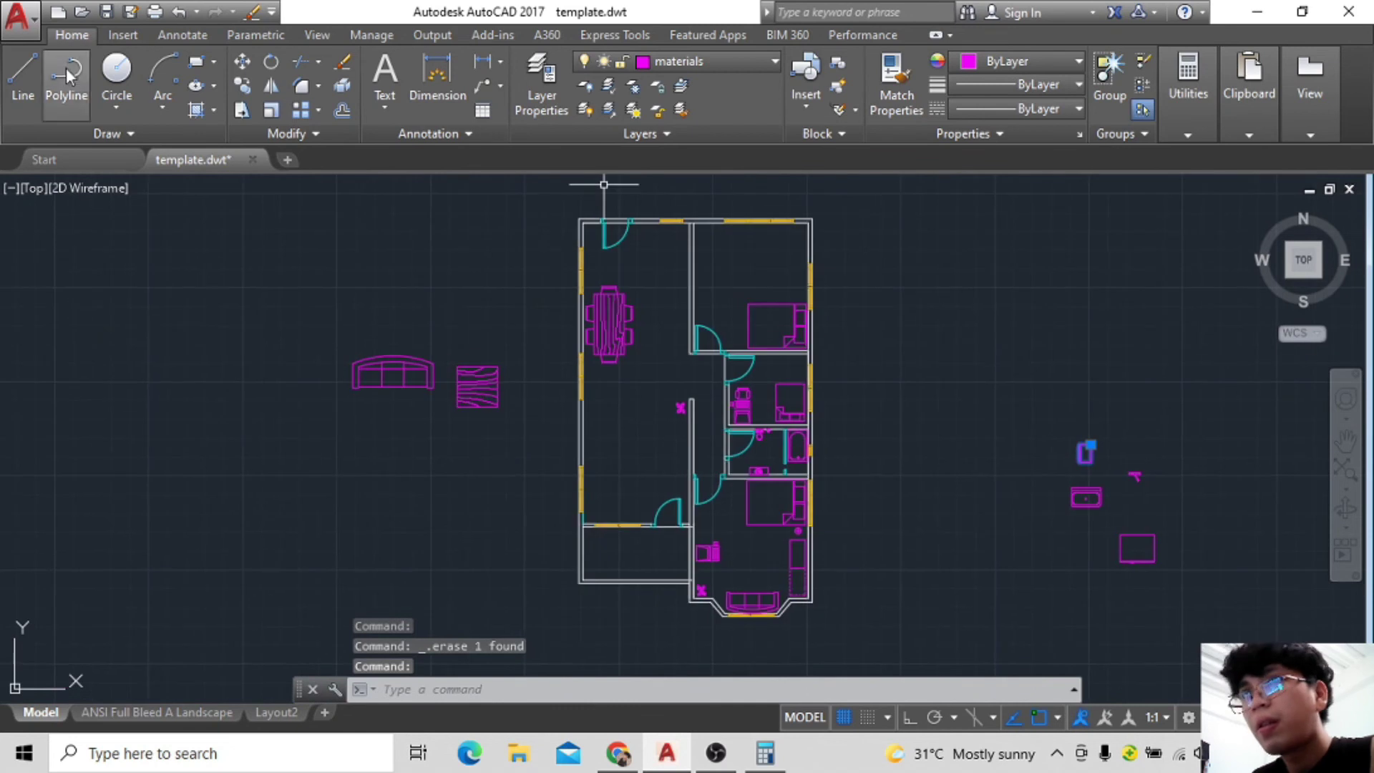
# Drag the cabinet block into the dining room.
pyautogui.click(242, 62)
pyautogui.click(1091, 445)
pyautogui.click(677, 241)
pyautogui.scroll(5, 666, 218)
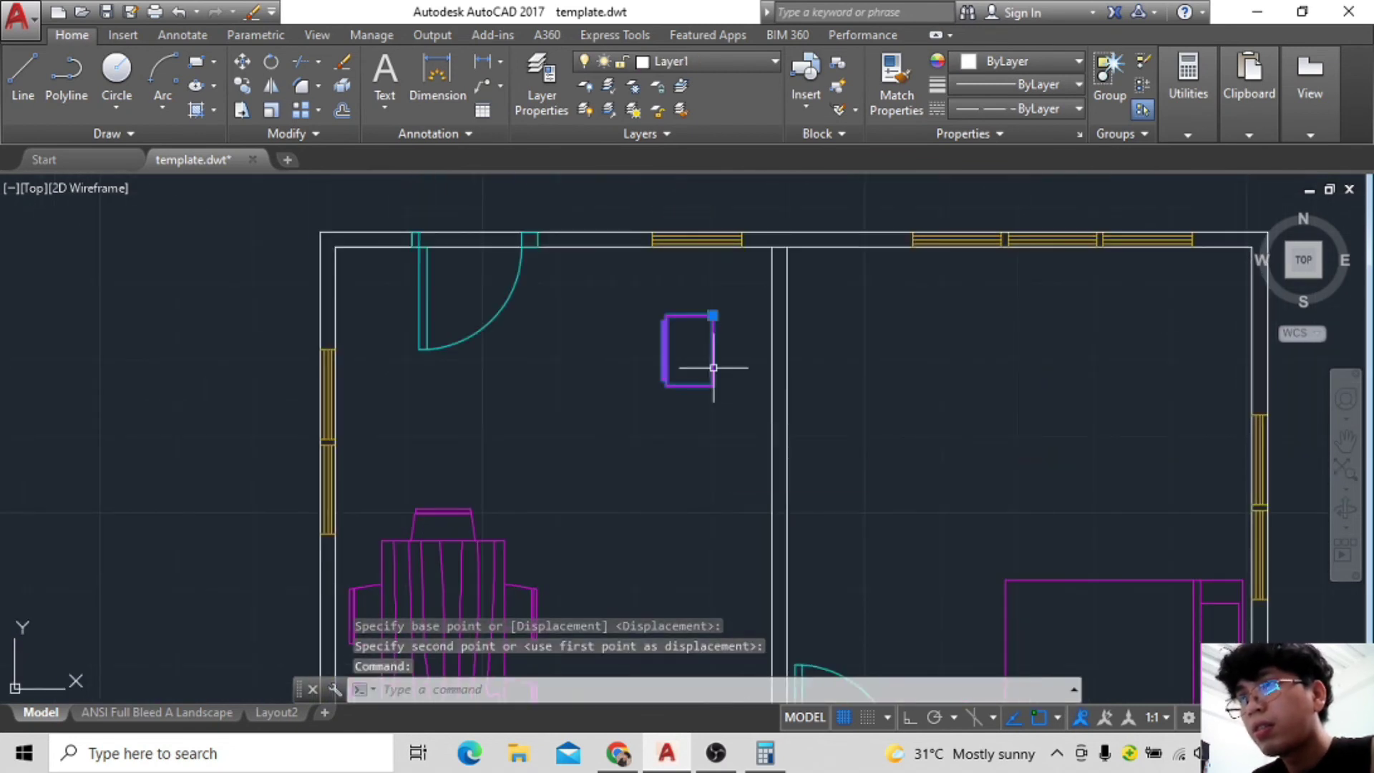
pyautogui.moveTo(713, 368); pyautogui.dragTo(735, 360, button='middle')
# Move the cabinet block into the top wall corner.
pyautogui.write('m')
pyautogui.press('Return')
pyautogui.click(734, 342)
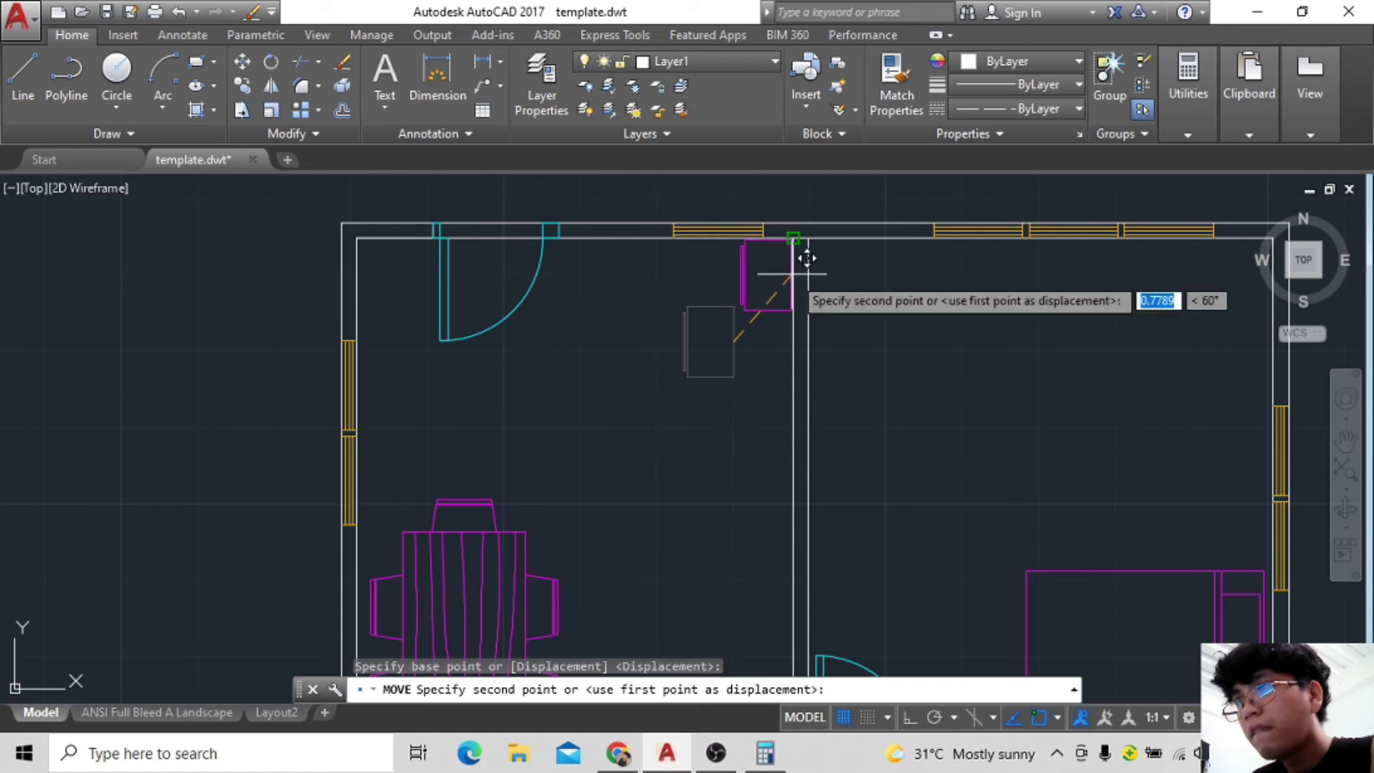
pyautogui.click(805, 237)
pyautogui.press('space')
pyautogui.click(773, 314)
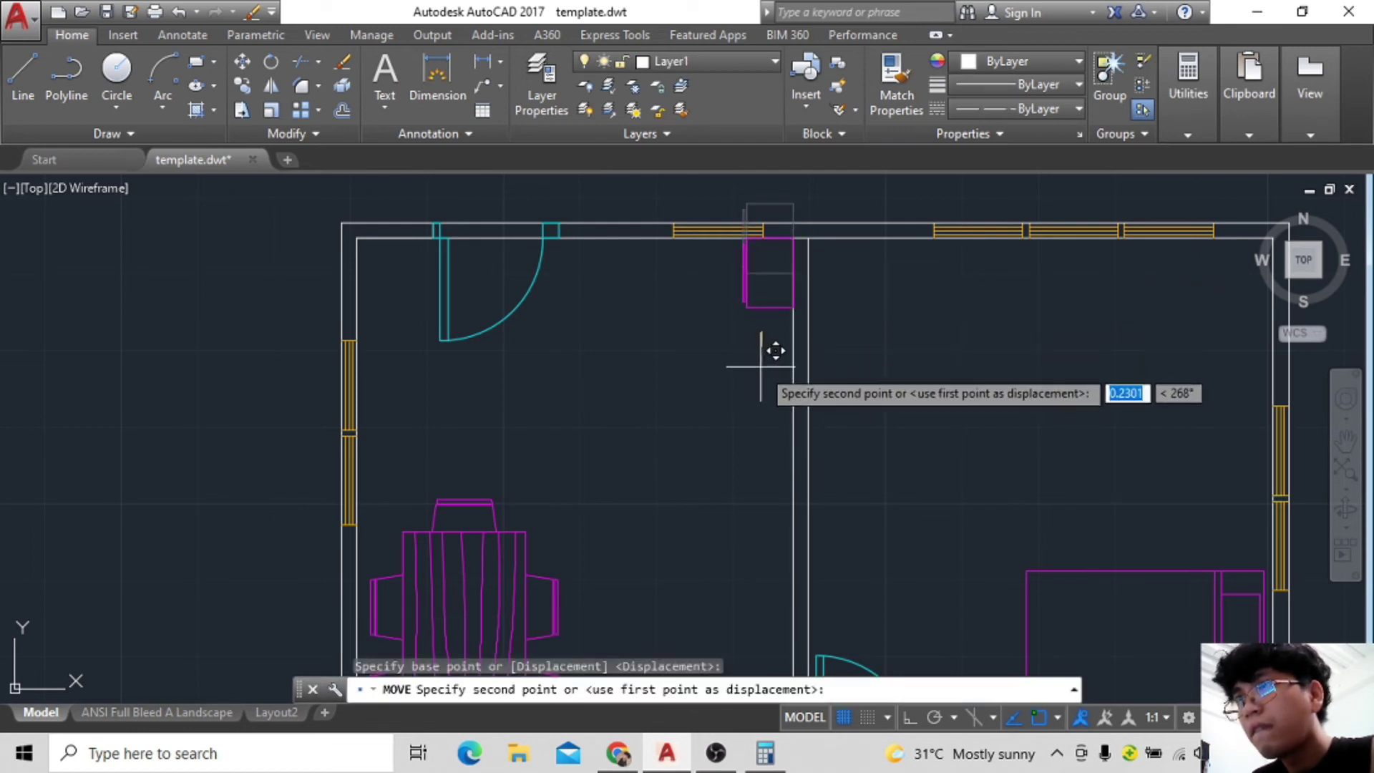
pyautogui.scroll(-2, 759, 357)
pyautogui.scroll(2, 759, 358)
pyautogui.click(767, 294)
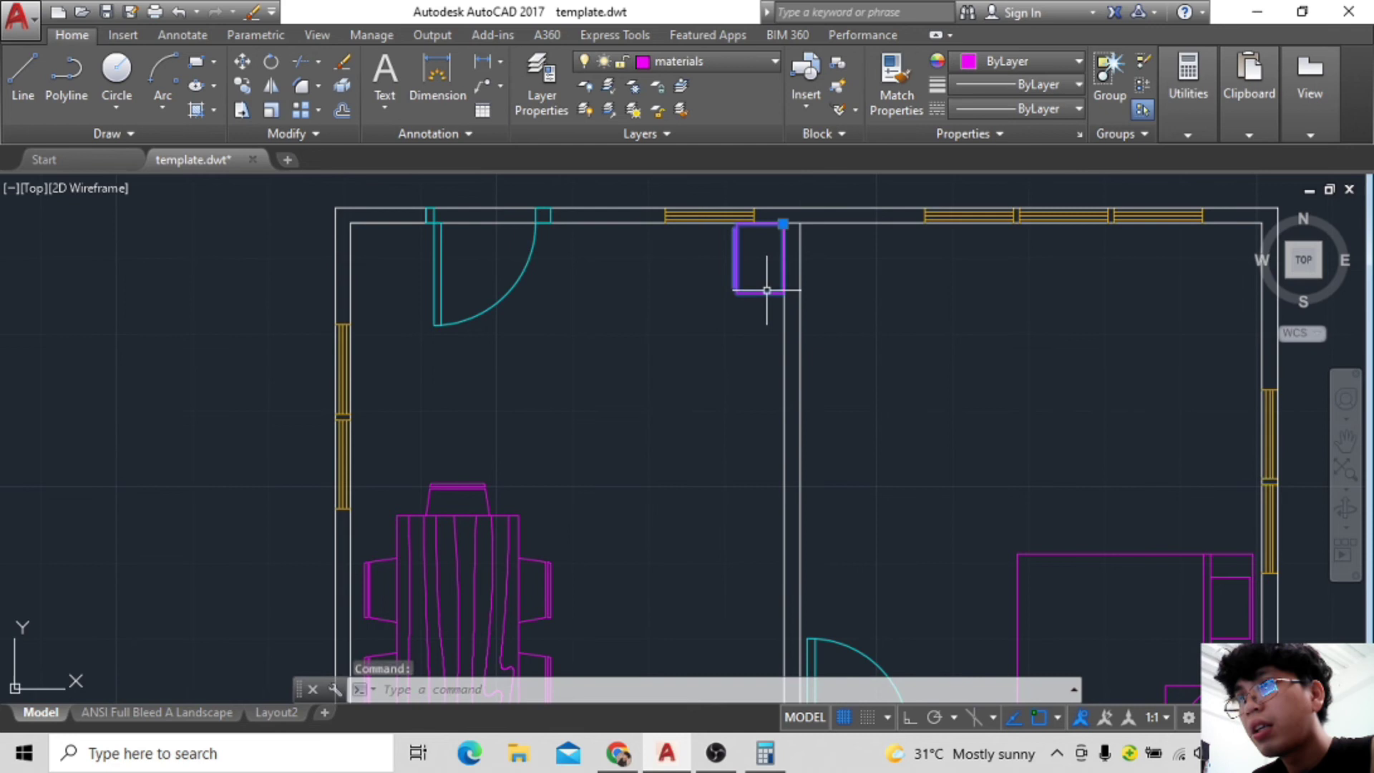
# Copy the cabinet twice downward along the partition wall.
pyautogui.write('co')
pyautogui.press('Return')
pyautogui.click(753, 386)
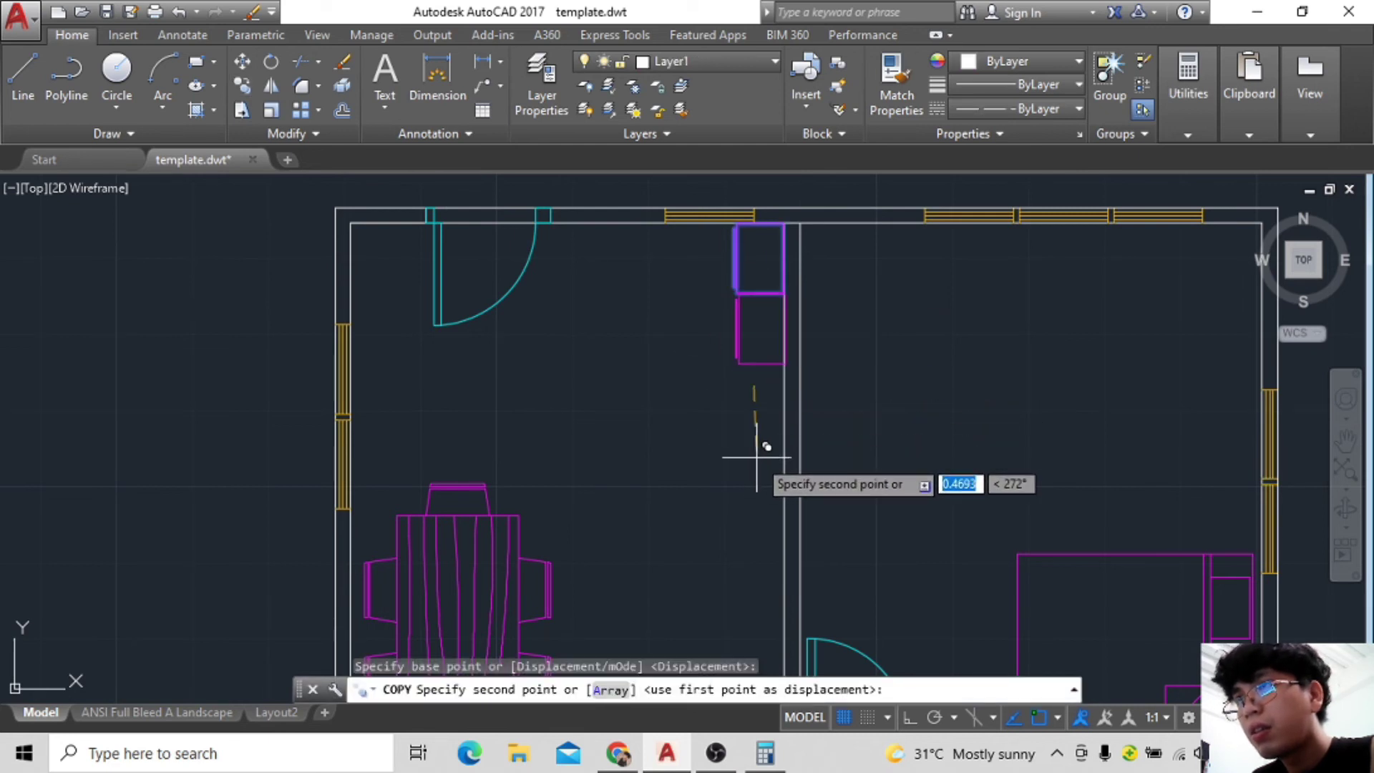
pyautogui.scroll(3, 757, 458)
pyautogui.scroll(-4, 724, 460)
pyautogui.scroll(2, 669, 475)
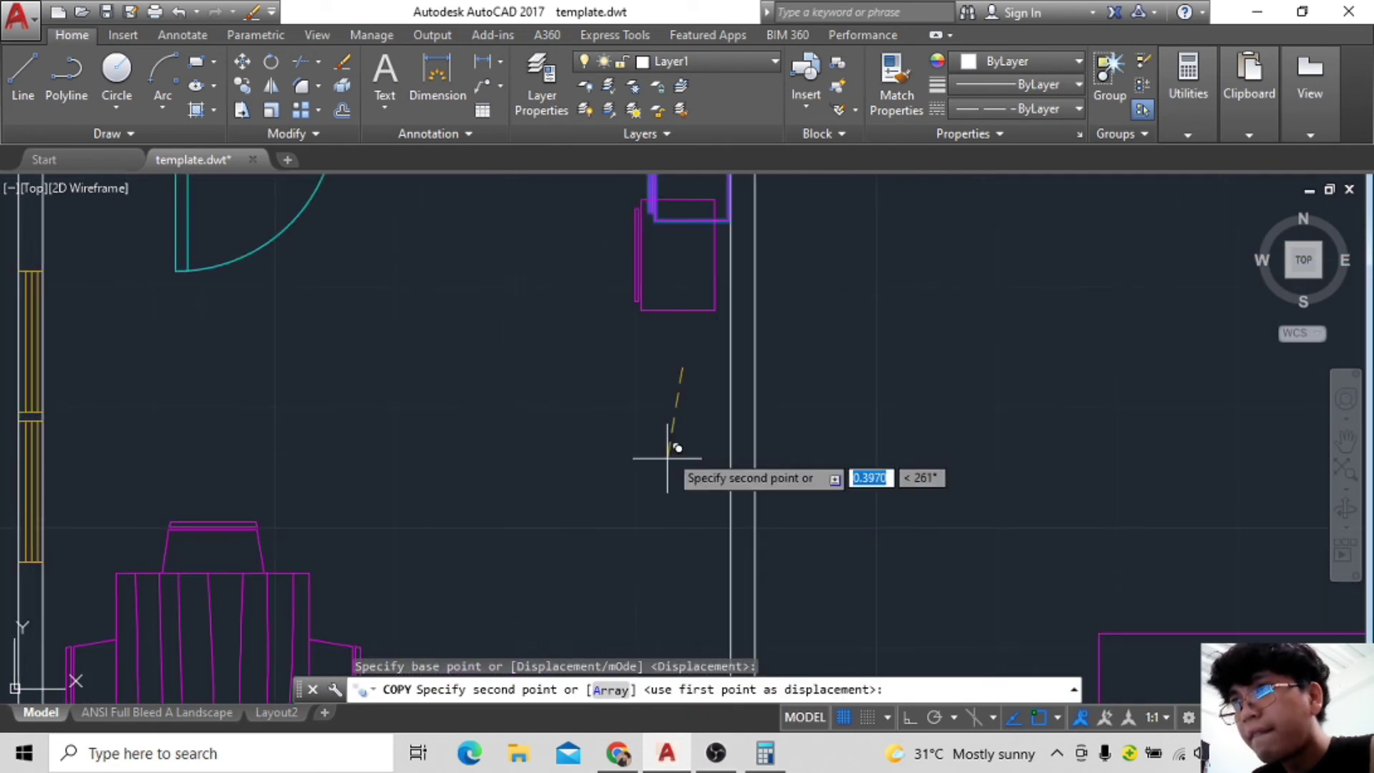
pyautogui.click(682, 481)
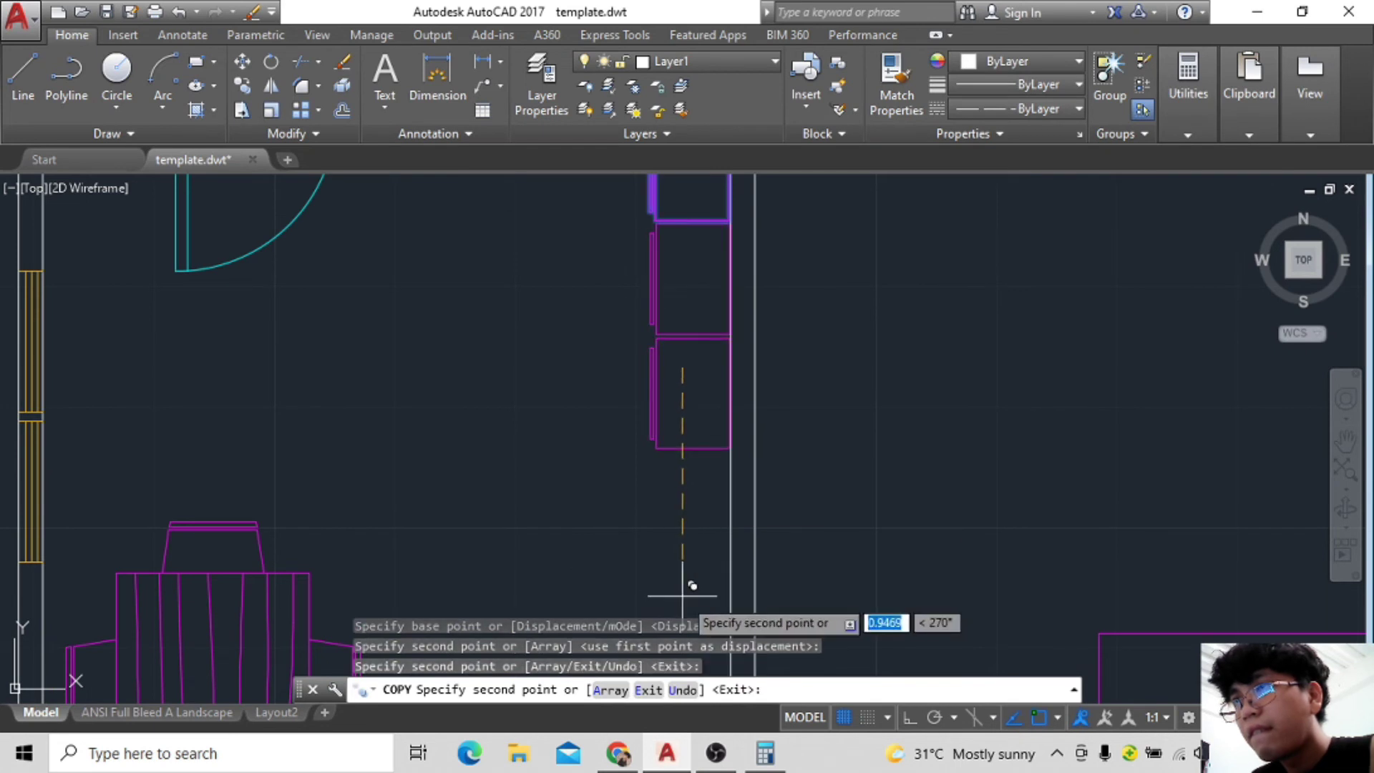
pyautogui.scroll(-4, 683, 595)
pyautogui.scroll(3, 611, 389)
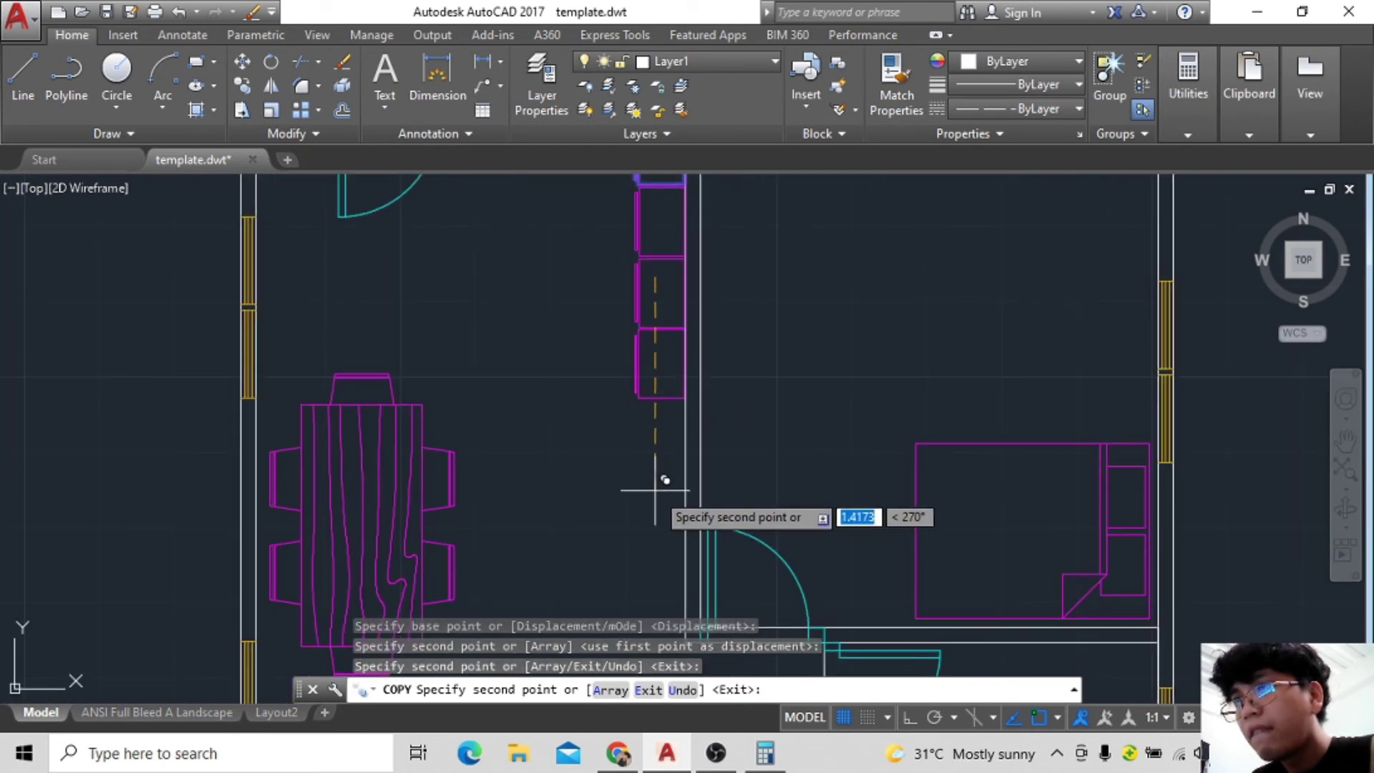
pyautogui.click(655, 490)
pyautogui.scroll(-2, 522, 528)
pyautogui.press('Escape')
pyautogui.scroll(2, 651, 400)
pyautogui.scroll(-1, 664, 338)
pyautogui.moveTo(664, 338); pyautogui.dragTo(675, 373, button='middle')
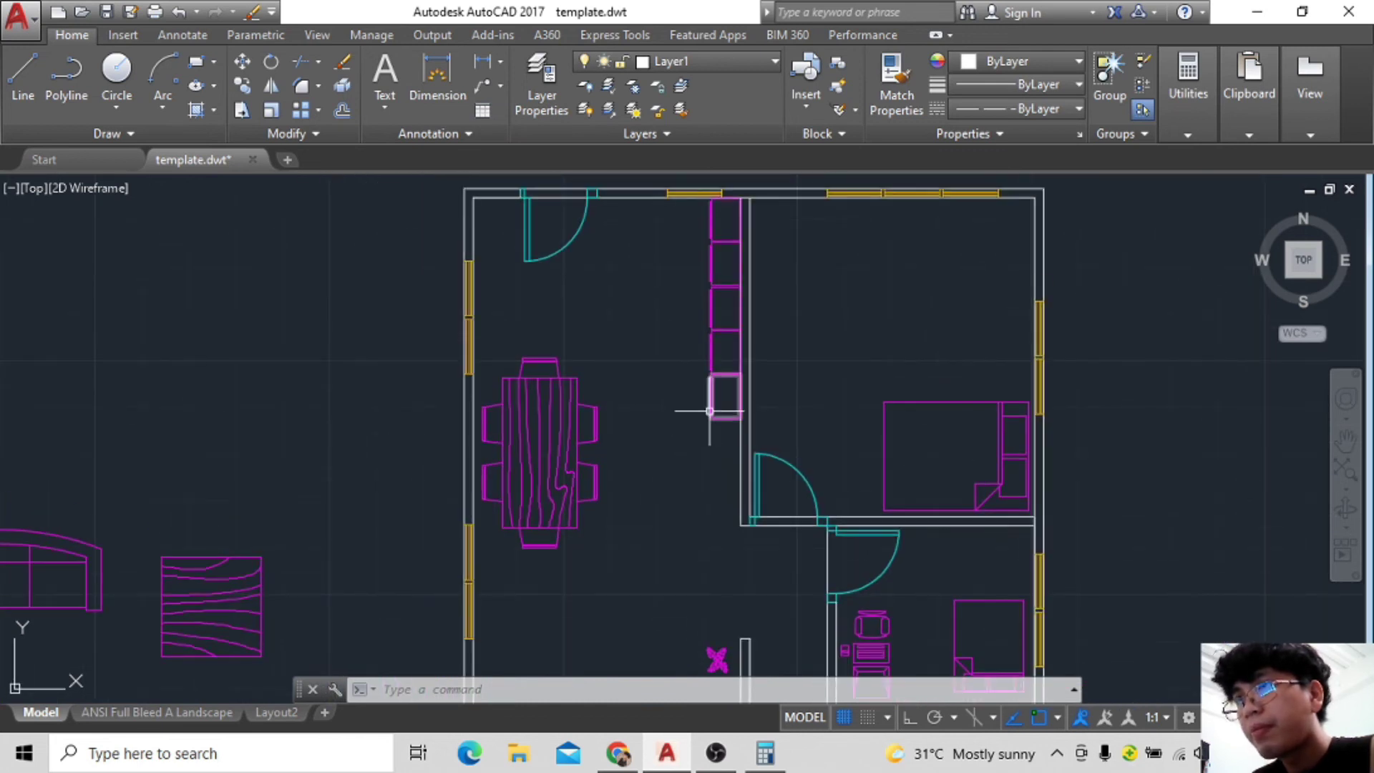
# Rotate the small unit and move it against the top wall.
pyautogui.click(272, 64)
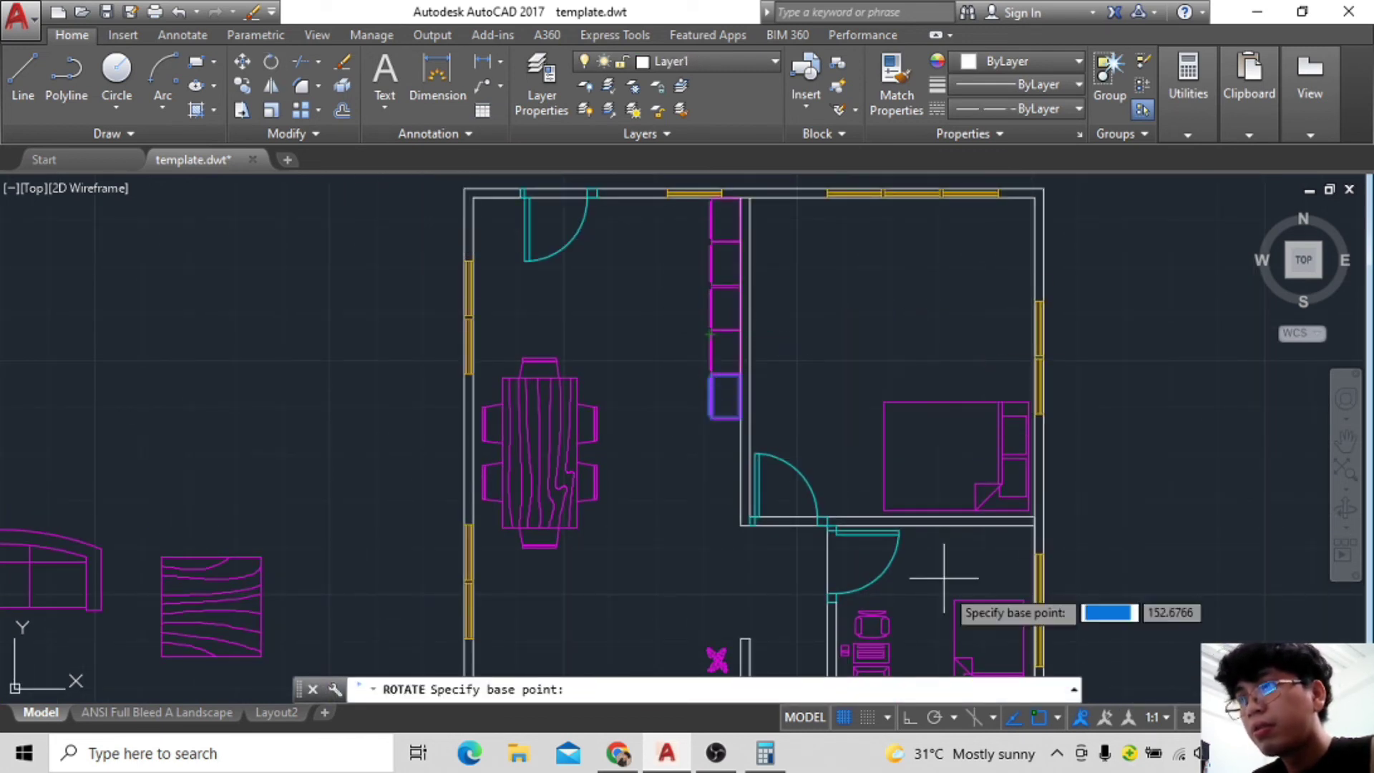
pyautogui.click(694, 413)
pyautogui.write('m')
pyautogui.press('Return')
pyautogui.click(801, 501)
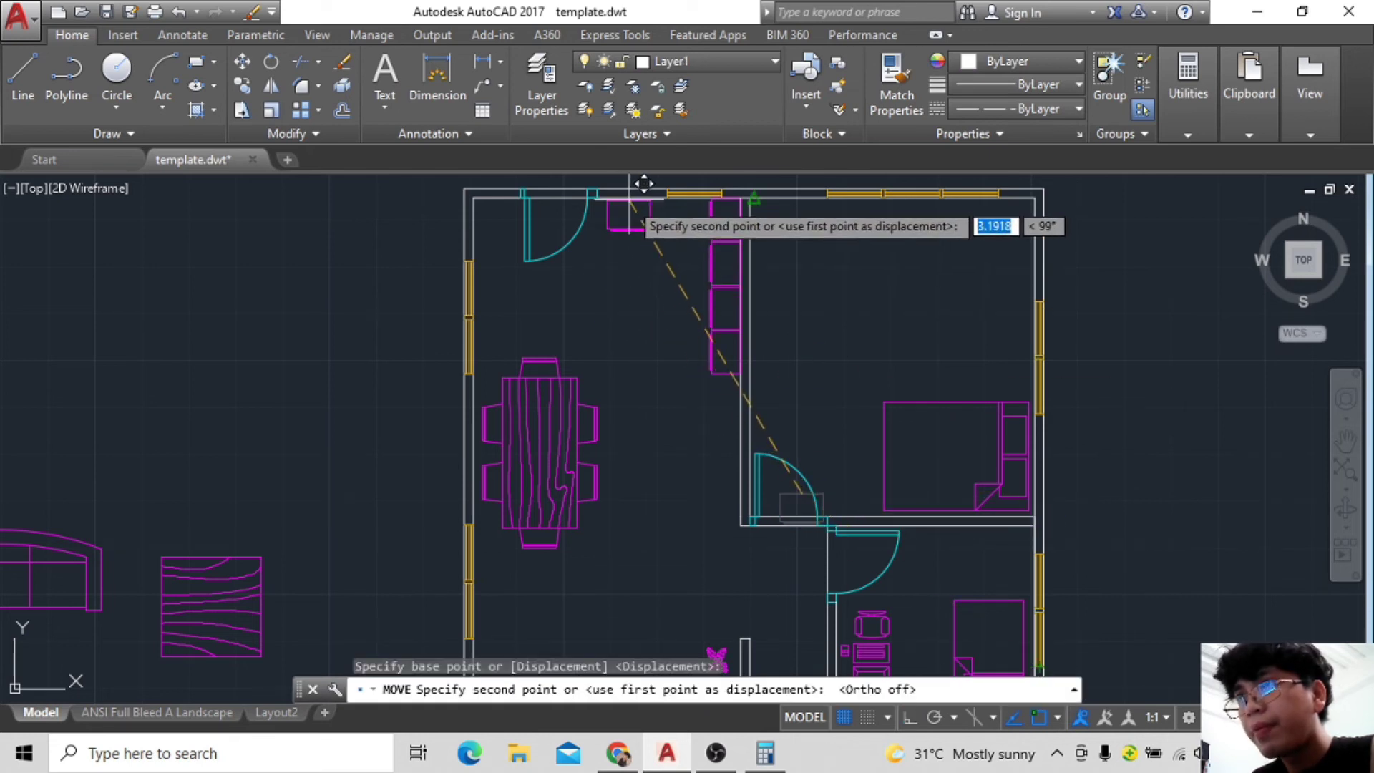
pyautogui.scroll(2, 630, 201)
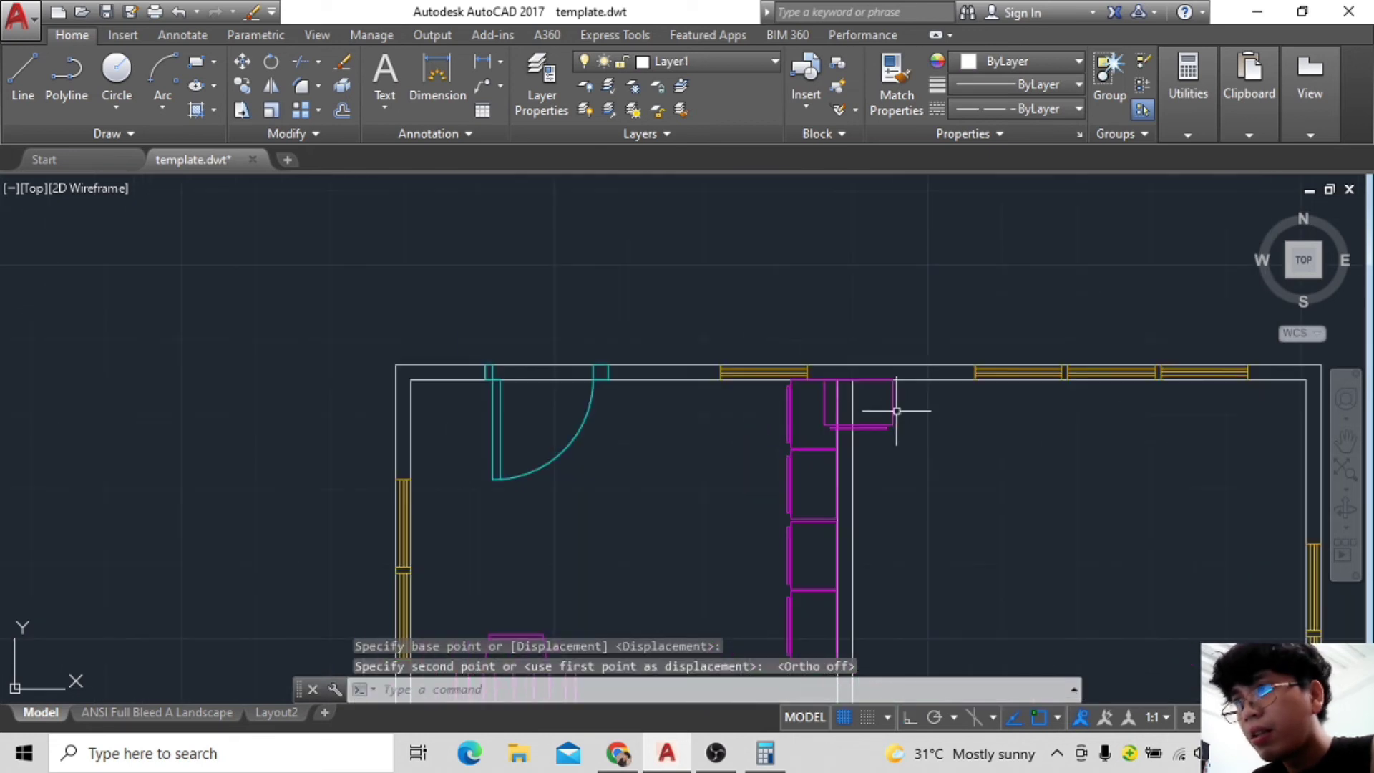
pyautogui.click(454, 425)
pyautogui.scroll(-3, 690, 515)
pyautogui.scroll(-2, 629, 377)
pyautogui.scroll(2, 1194, 503)
# Bring the sink block into the top room and scale it down.
pyautogui.click(1195, 503)
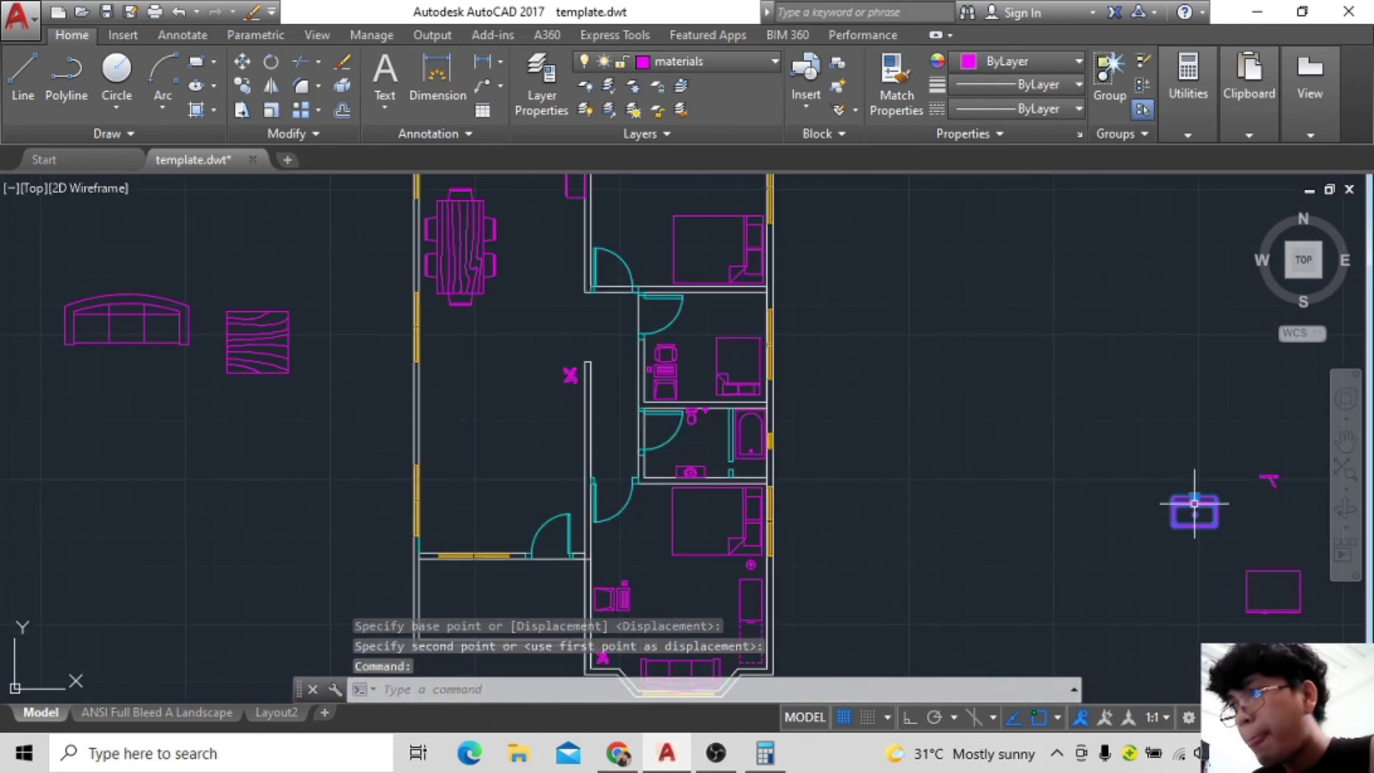
pyautogui.click(242, 62)
pyautogui.click(1195, 499)
pyautogui.scroll(1, 614, 261)
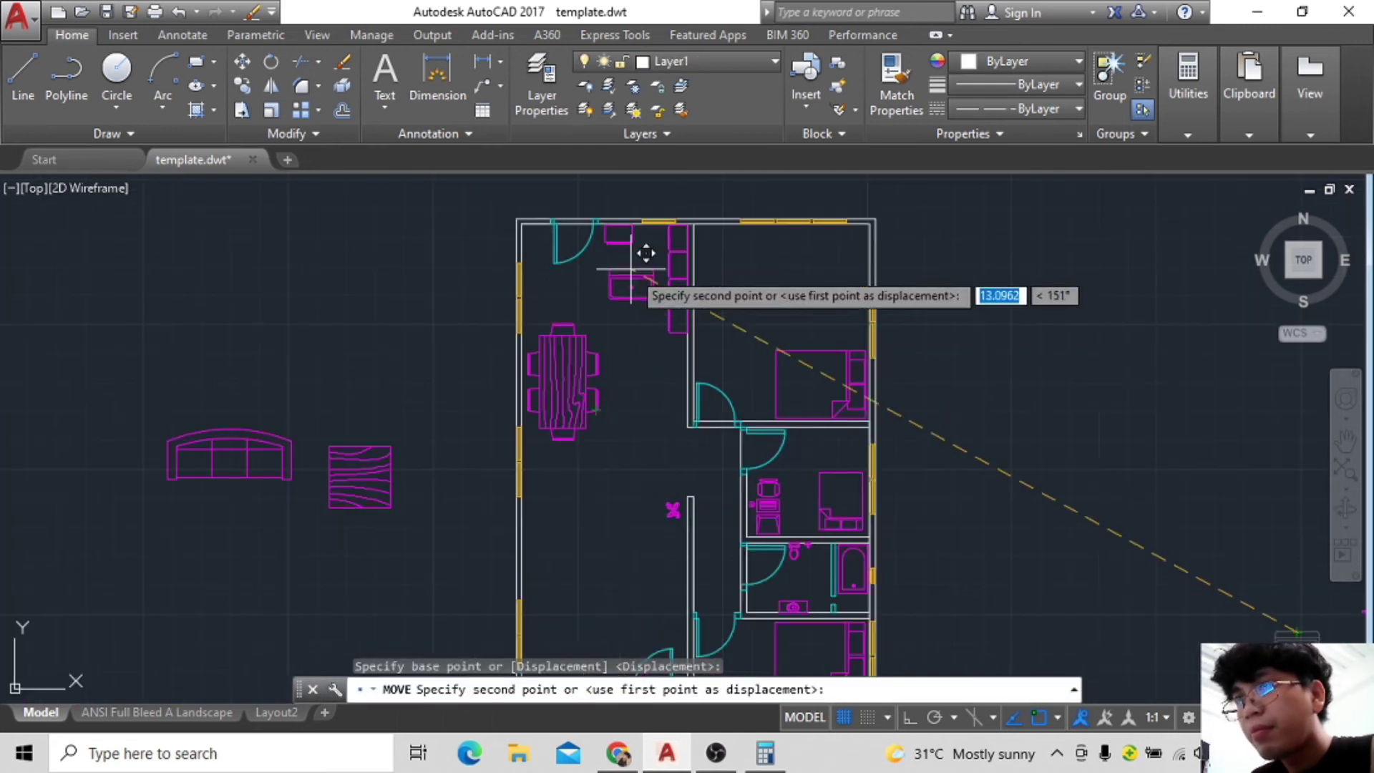
pyautogui.scroll(2, 644, 251)
pyautogui.click(646, 271)
pyautogui.write('sc')
pyautogui.press('Return')
pyautogui.click(644, 400)
pyautogui.scroll(-2, 563, 504)
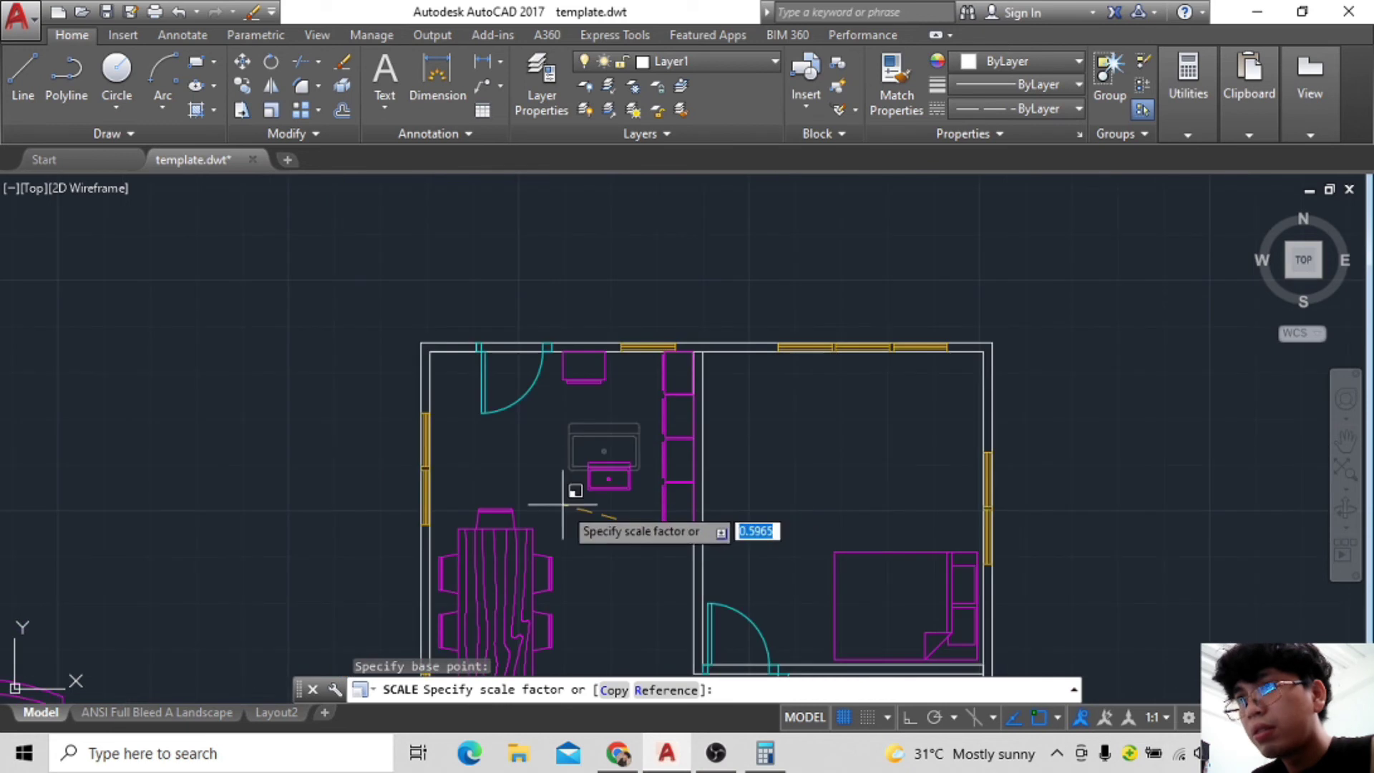
pyautogui.click(571, 512)
# Move the shrunken sink near the cabinet row.
pyautogui.write('m')
pyautogui.press('Return')
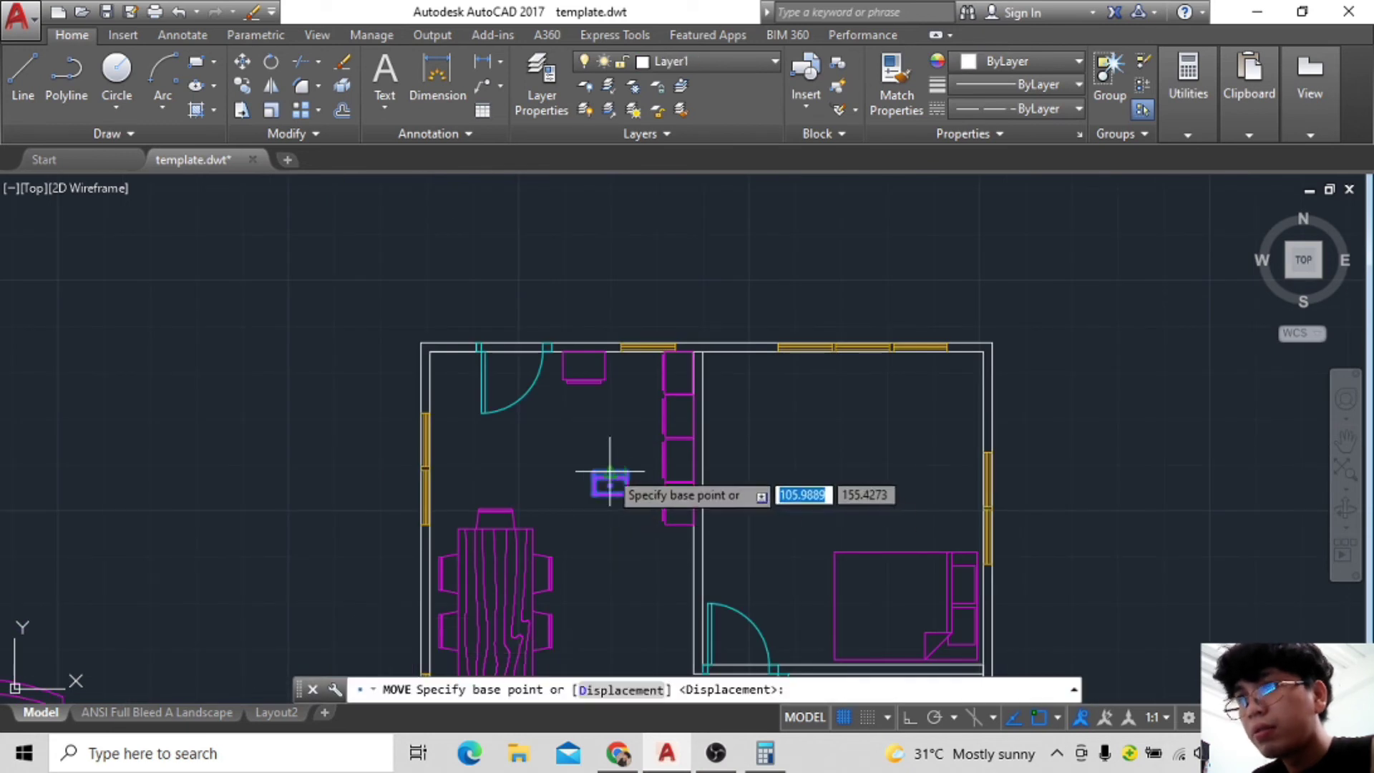
pyautogui.click(607, 487)
pyautogui.scroll(3, 644, 336)
pyautogui.click(637, 308)
pyautogui.click(581, 326)
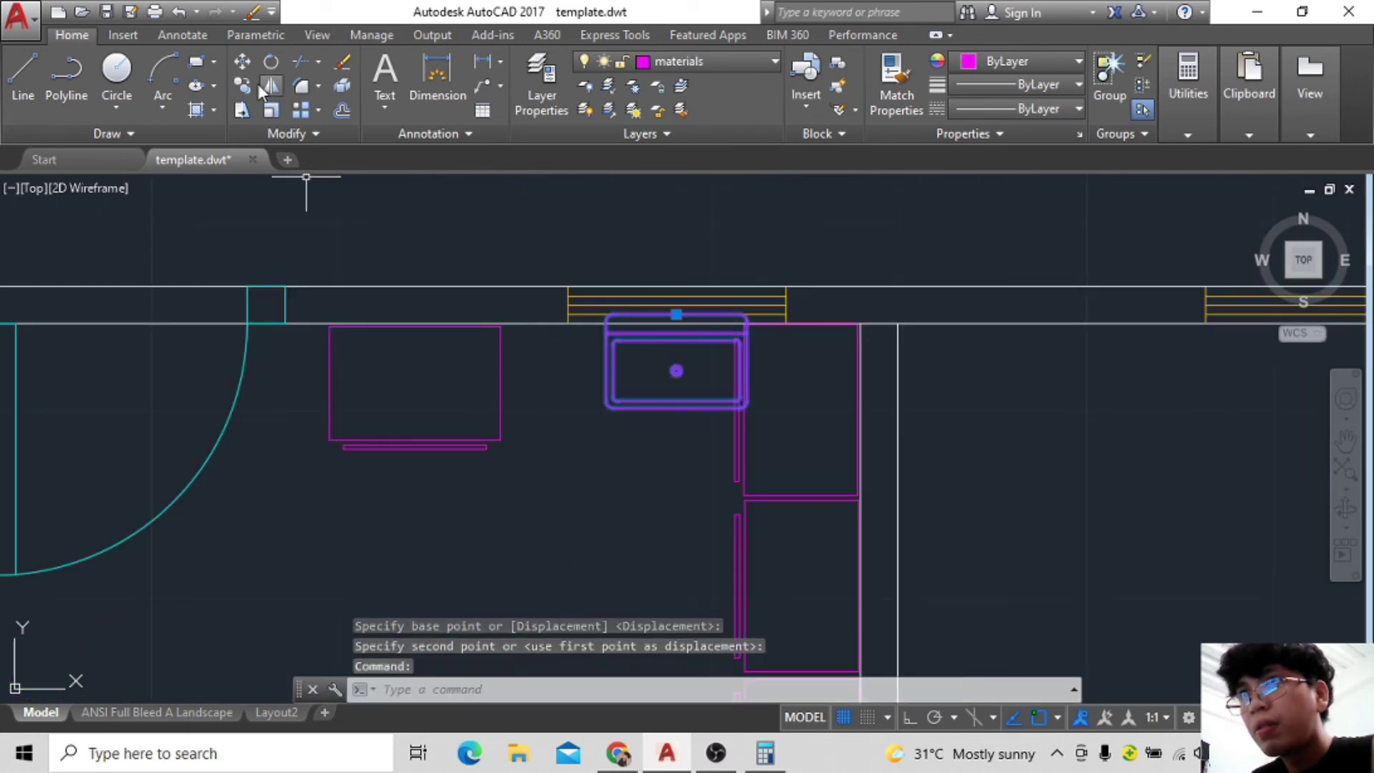
pyautogui.click(242, 61)
pyautogui.click(690, 394)
pyautogui.click(638, 404)
pyautogui.scroll(-2, 644, 458)
# Rotate the sink 90 degrees with Ortho on.
pyautogui.click(678, 439)
pyautogui.write('ro')
pyautogui.press('Return')
pyautogui.press('F8')
pyautogui.click(697, 596)
pyautogui.scroll(-3, 496, 444)
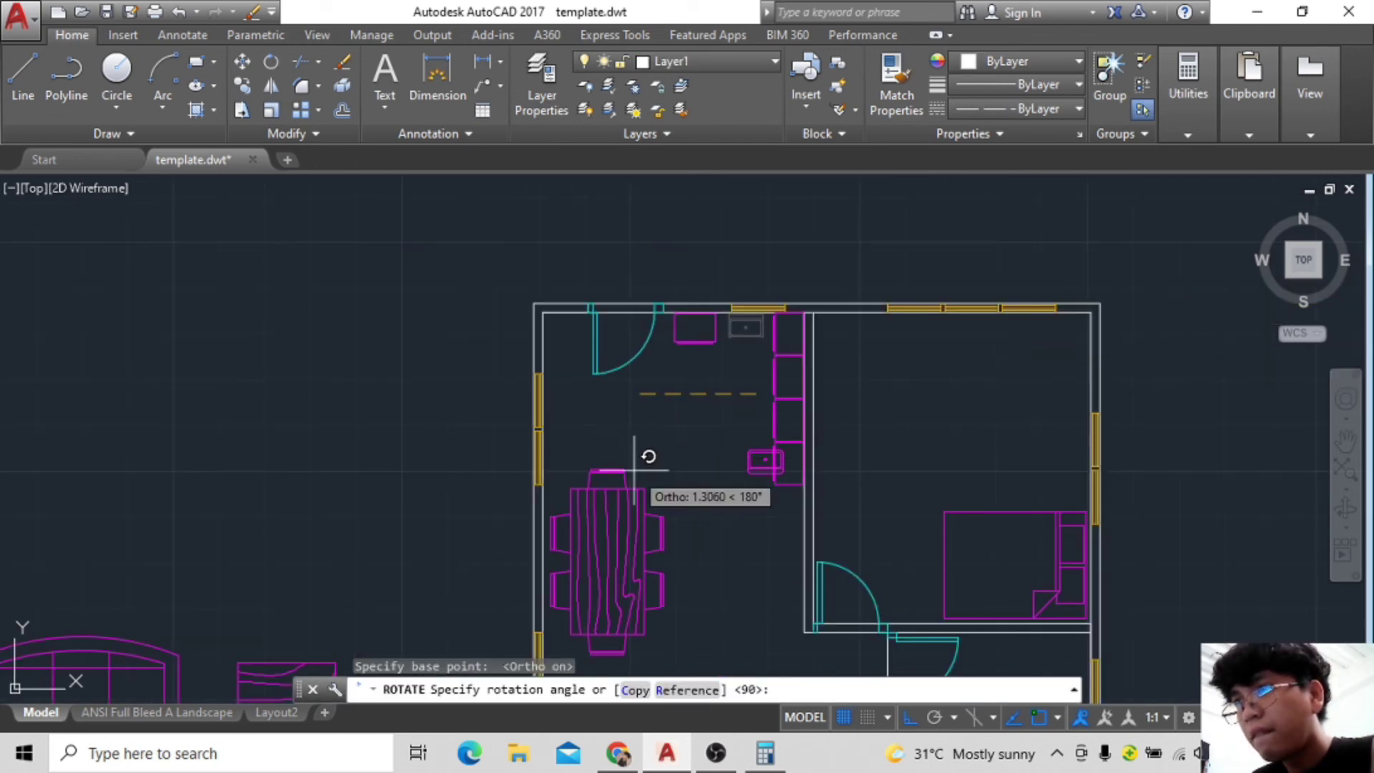
pyautogui.click(622, 374)
# Move the rotated sink against the upper wall, toggling Ortho as needed.
pyautogui.click(242, 61)
pyautogui.click(752, 460)
pyautogui.scroll(5, 728, 336)
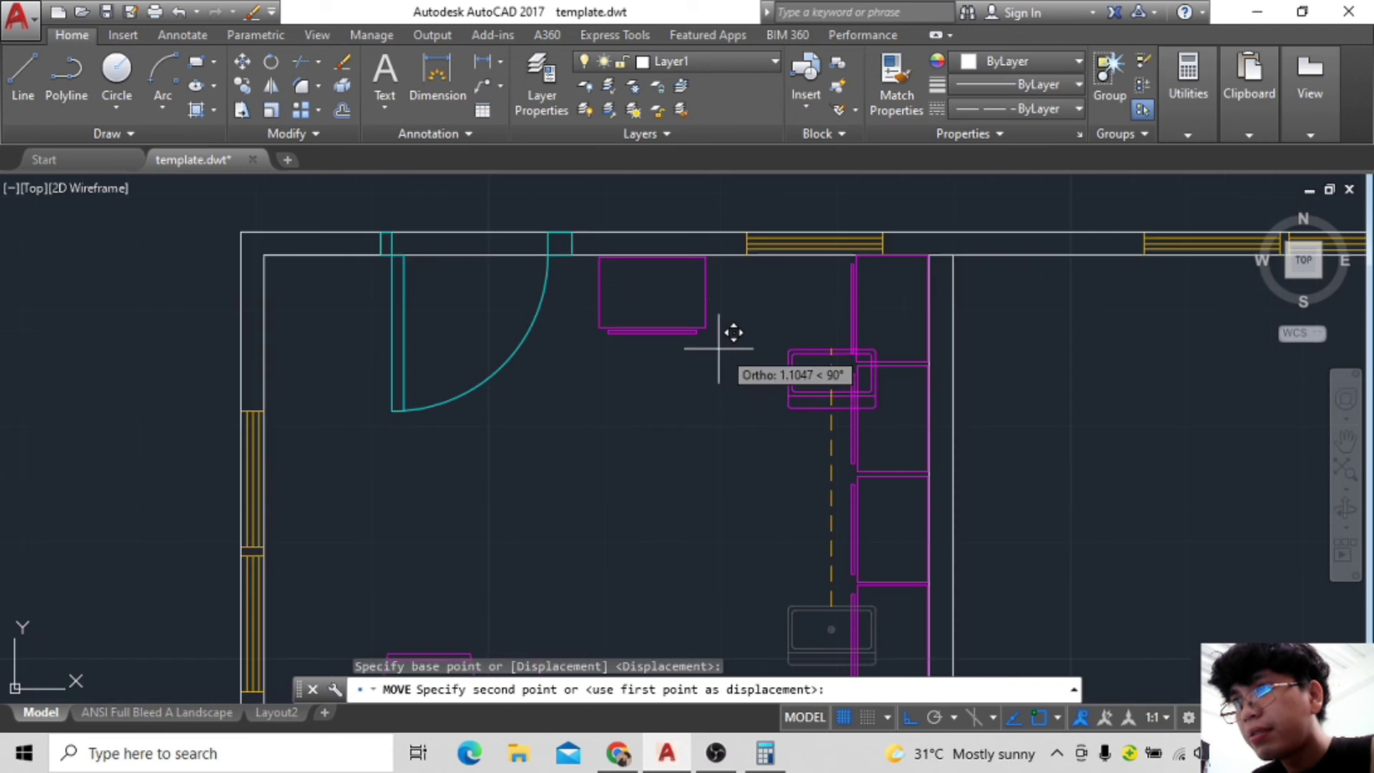
pyautogui.click(790, 301)
pyautogui.press('F8')
pyautogui.press('Return')
pyautogui.click(832, 275)
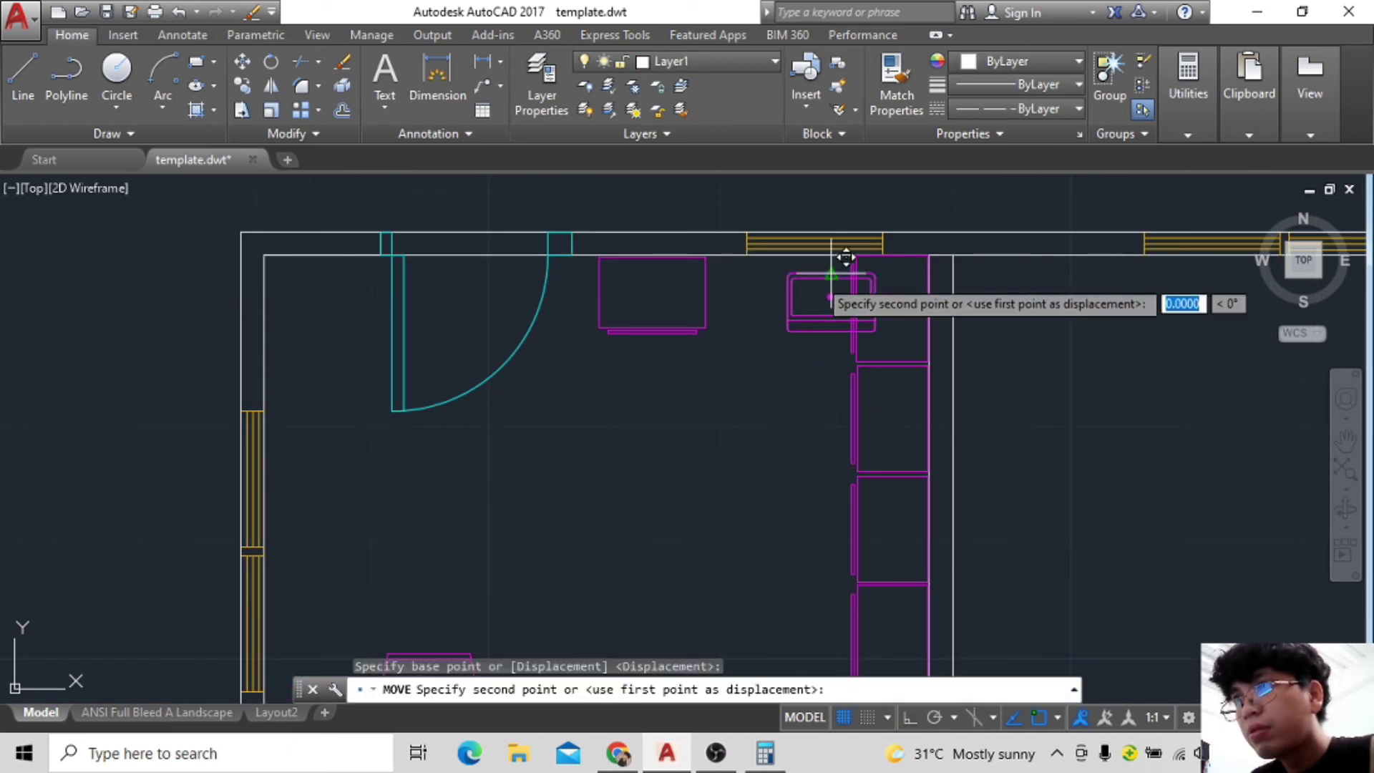
pyautogui.click(798, 246)
pyautogui.press('F8')
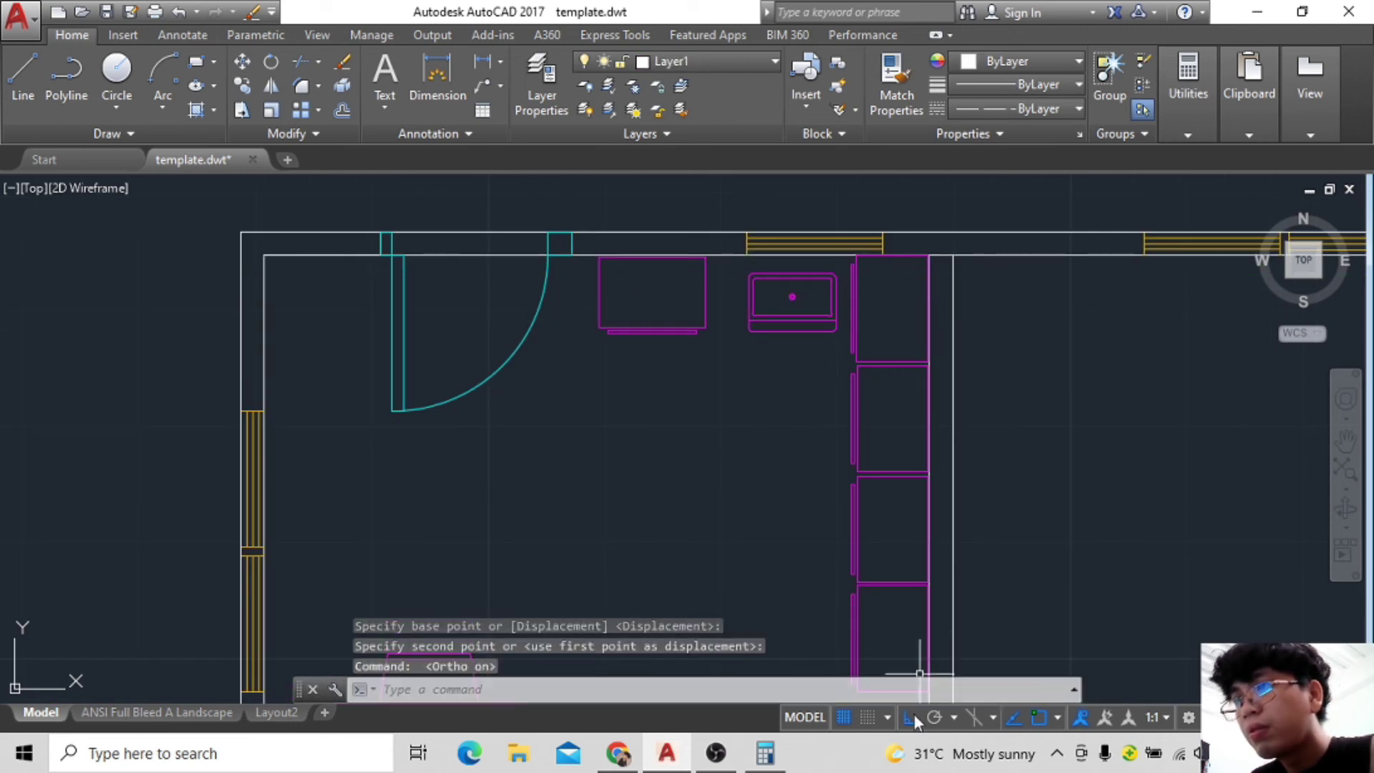
pyautogui.press('Return')
pyautogui.click(834, 326)
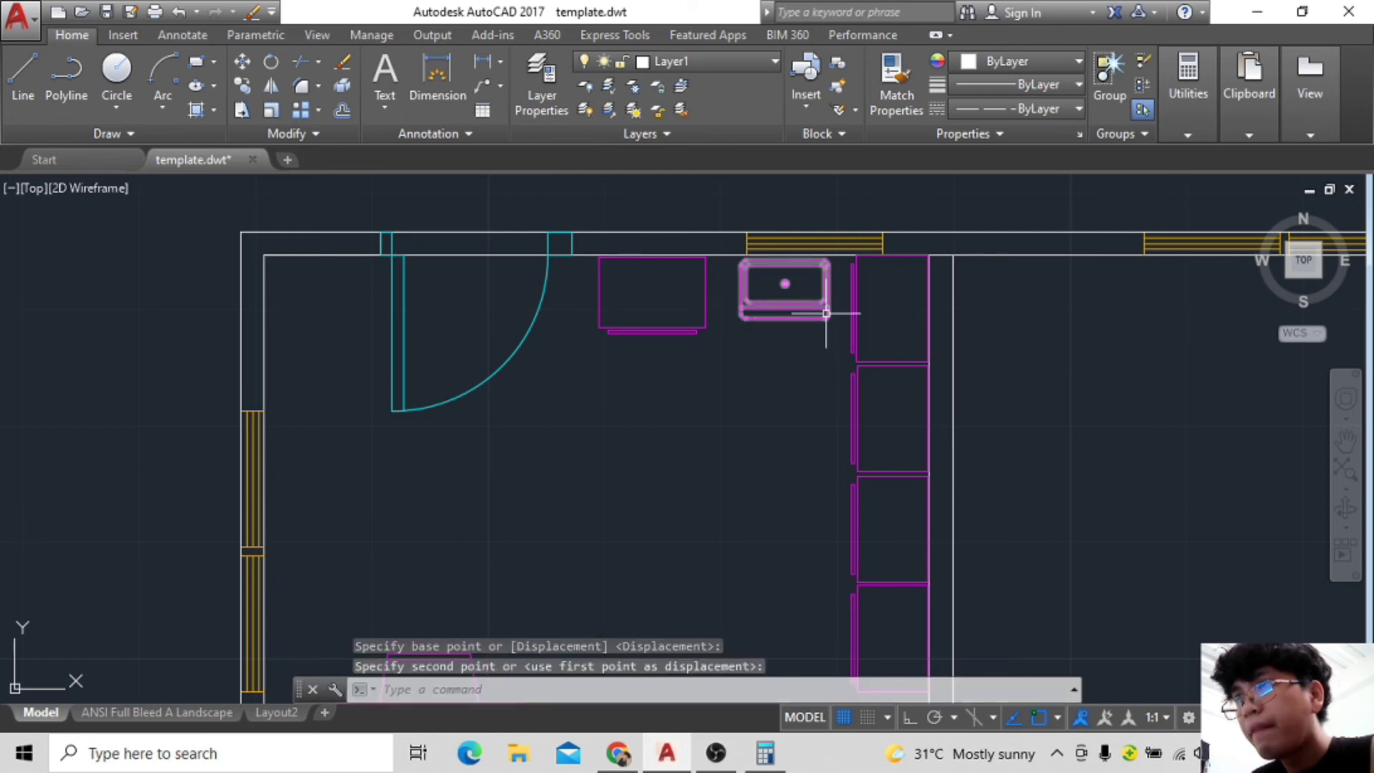
# Pan to the small rectangle and select it.
pyautogui.moveTo(751, 358); pyautogui.dragTo(610, 236, button='middle')
pyautogui.scroll(-2, 611, 237)
pyautogui.moveTo(1200, 381); pyautogui.dragTo(1067, 353, button='middle')
pyautogui.scroll(2, 920, 365)
pyautogui.click(1175, 403)
# Rotate the small rectangle with RO.
pyautogui.scroll(-3, 573, 341)
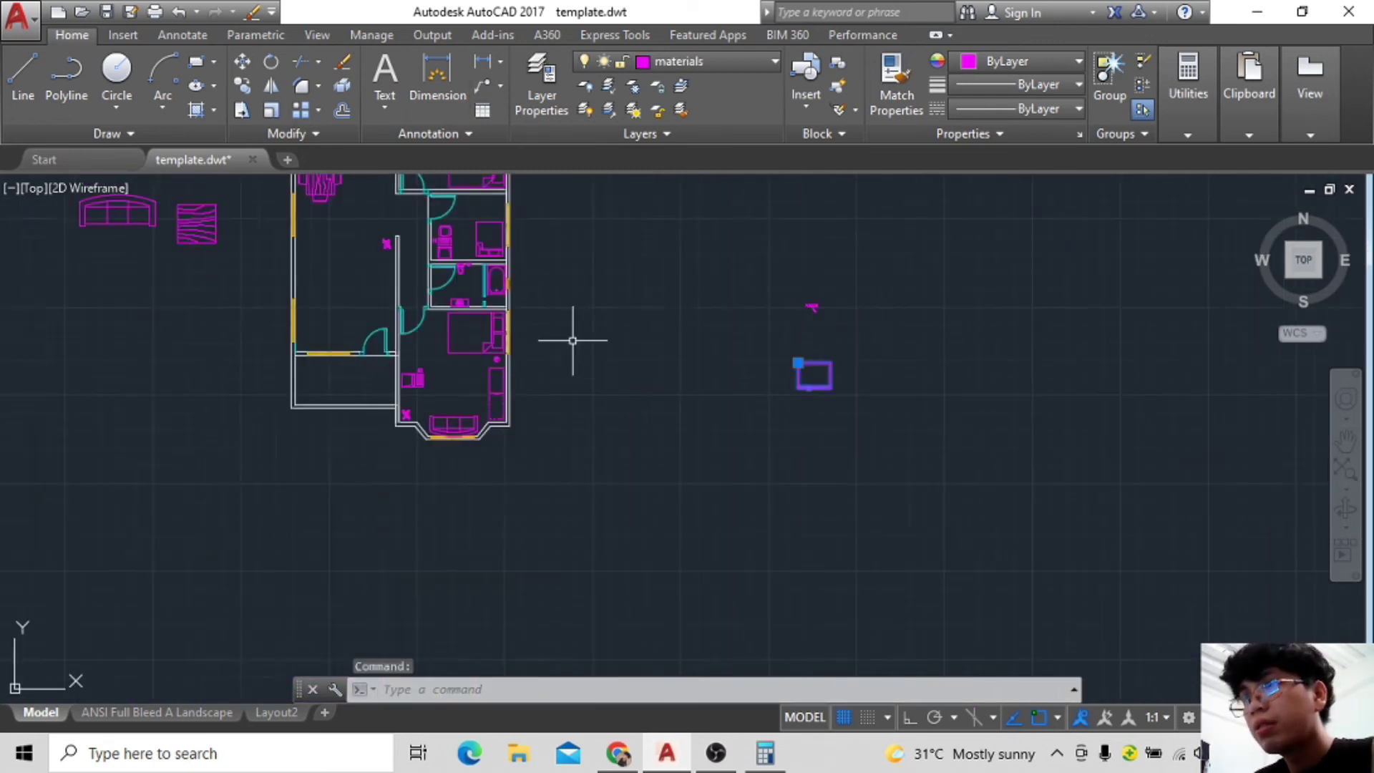
pyautogui.write('ro')
pyautogui.press('Return')
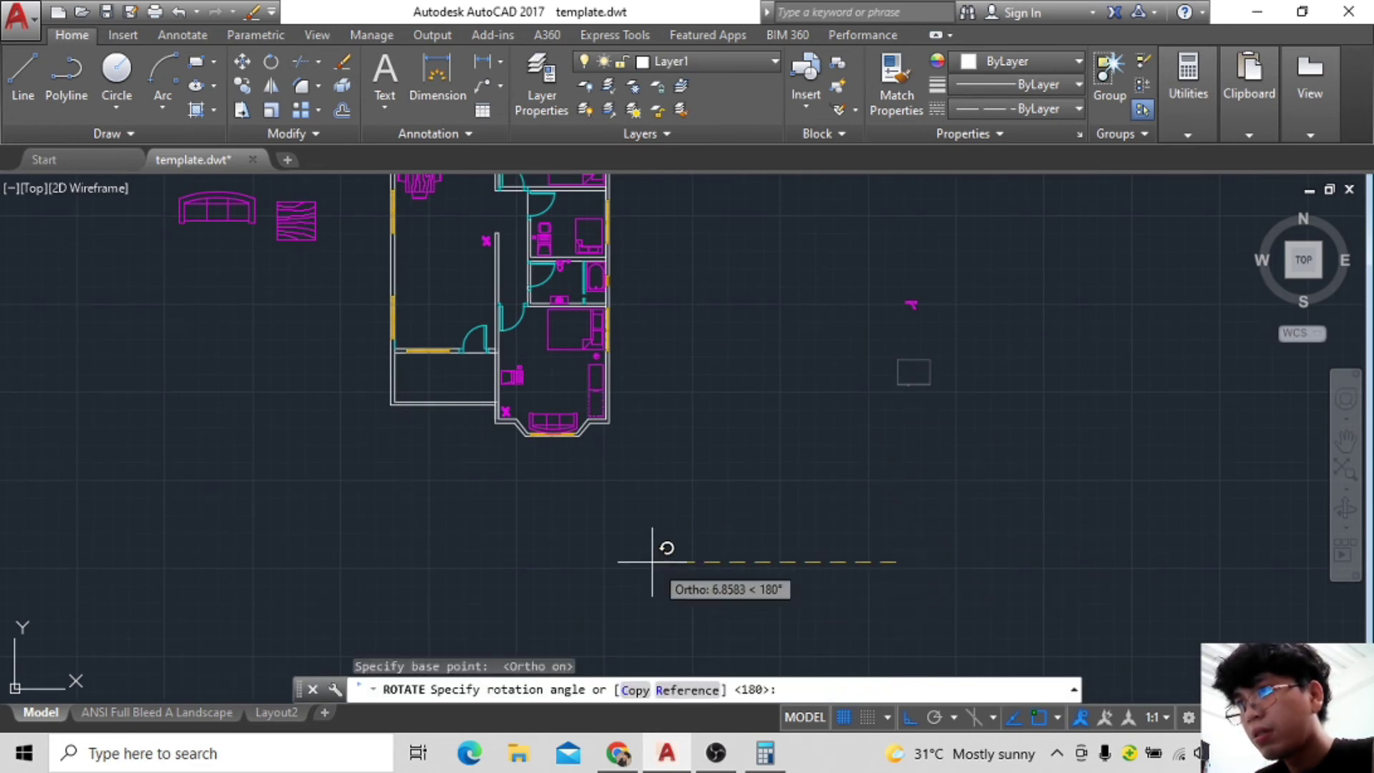
pyautogui.scroll(-4, 652, 562)
pyautogui.click(793, 604)
pyautogui.scroll(4, 794, 604)
# Move the rotated rectangle left toward the floor plan.
pyautogui.moveTo(852, 556); pyautogui.dragTo(925, 470)
pyautogui.press('m')
pyautogui.press('Return')
pyautogui.click(896, 486)
pyautogui.click(509, 247)
# Move the rectangle again to sit beside the cabinet row.
pyautogui.click(909, 716)
pyautogui.moveTo(501, 430); pyautogui.dragTo(816, 430, button='middle')
pyautogui.moveTo(784, 462); pyautogui.dragTo(830, 530)
pyautogui.press('m')
pyautogui.press('Return')
pyautogui.click(815, 485)
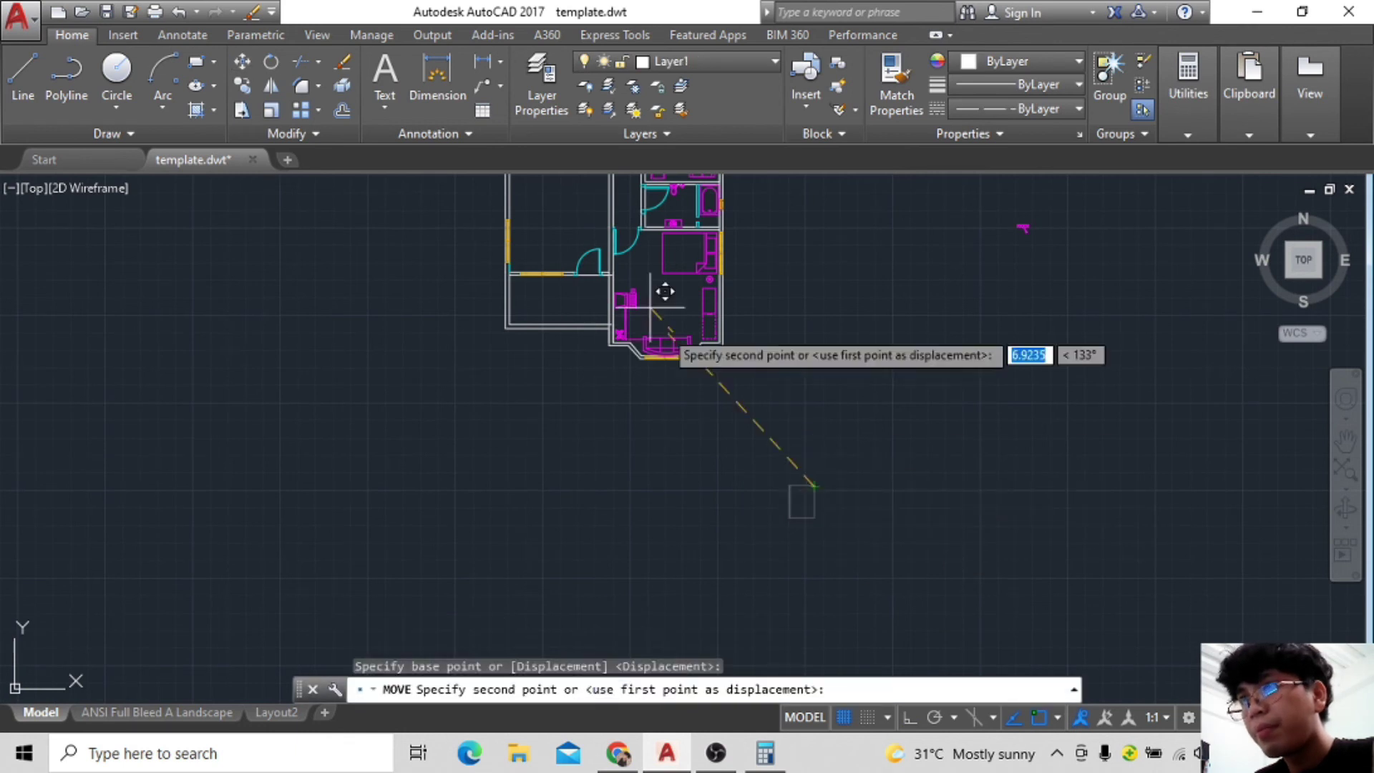
pyautogui.scroll(3, 624, 229)
pyautogui.scroll(3, 617, 218)
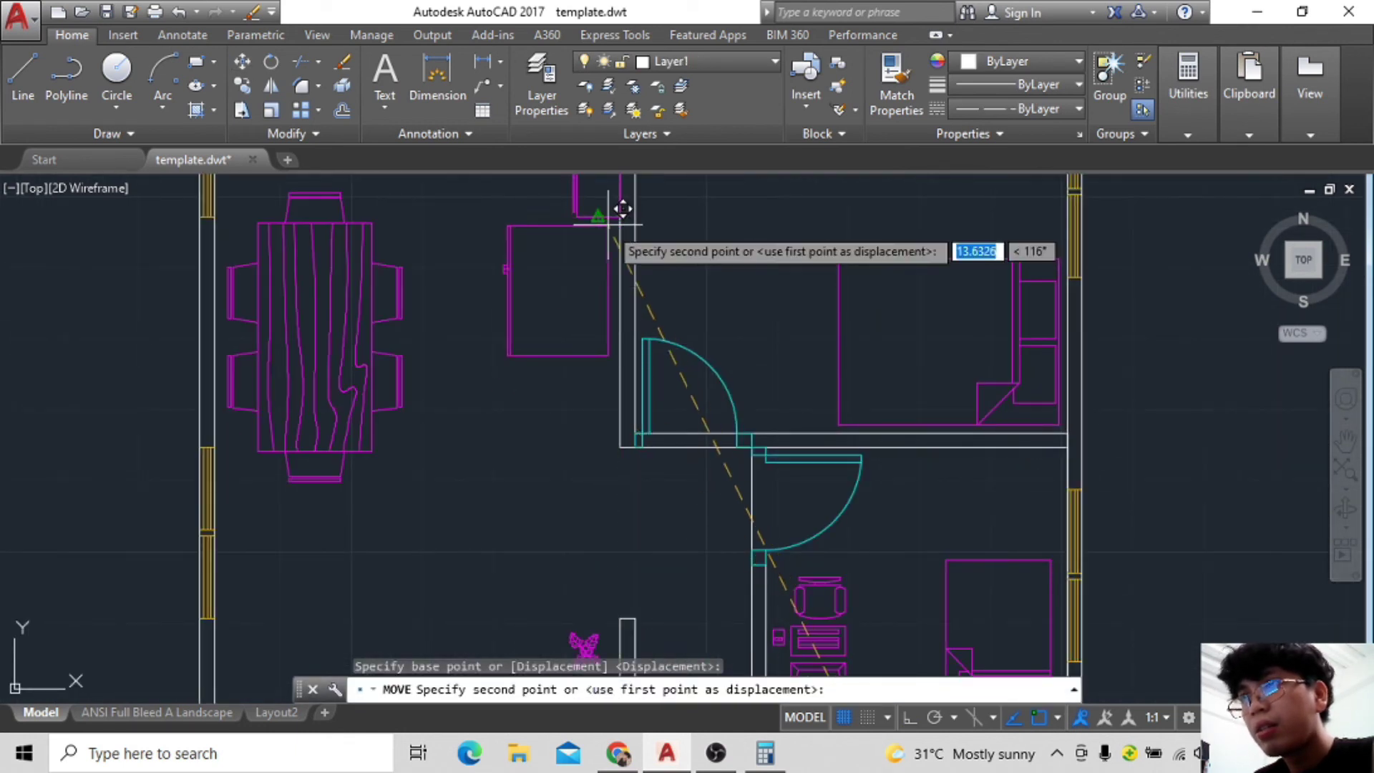
pyautogui.click(614, 219)
# Nudge the rectangle into its final position.
pyautogui.press('space')
pyautogui.click(580, 412)
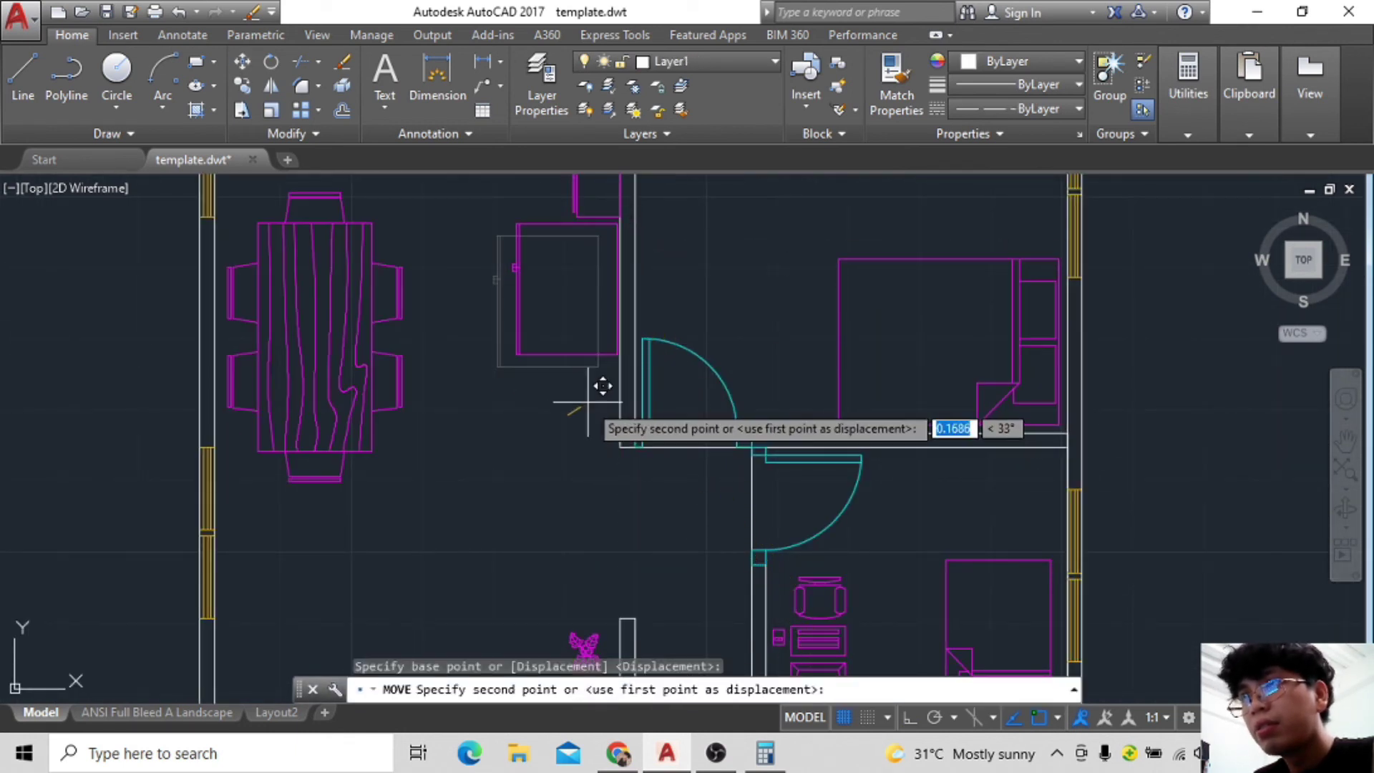
pyautogui.scroll(-3, 580, 415)
pyautogui.click(569, 429)
# Copy the potted plant symbol into the corners of the living room.
pyautogui.moveTo(574, 467); pyautogui.dragTo(695, 349, button='middle')
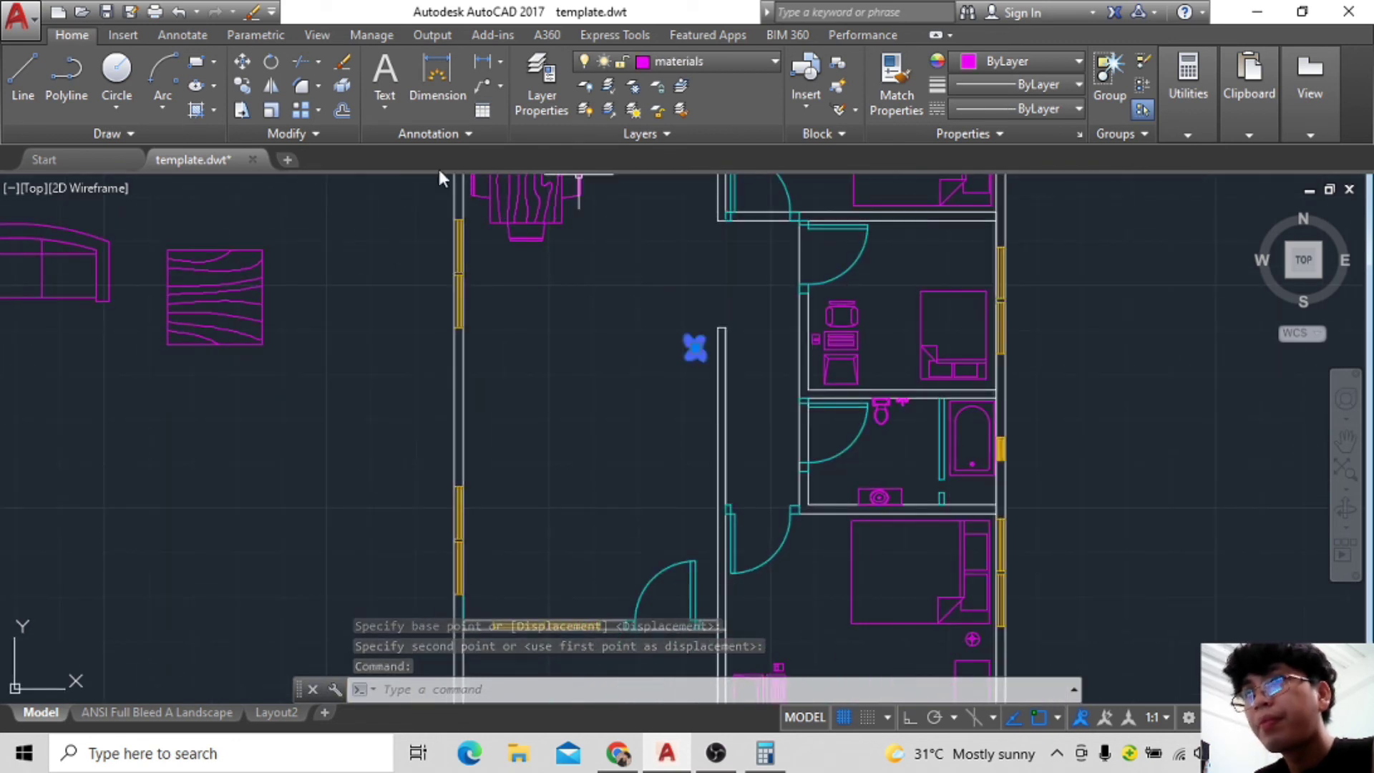
pyautogui.click(240, 88)
pyautogui.moveTo(673, 293); pyautogui.dragTo(608, 458, button='middle')
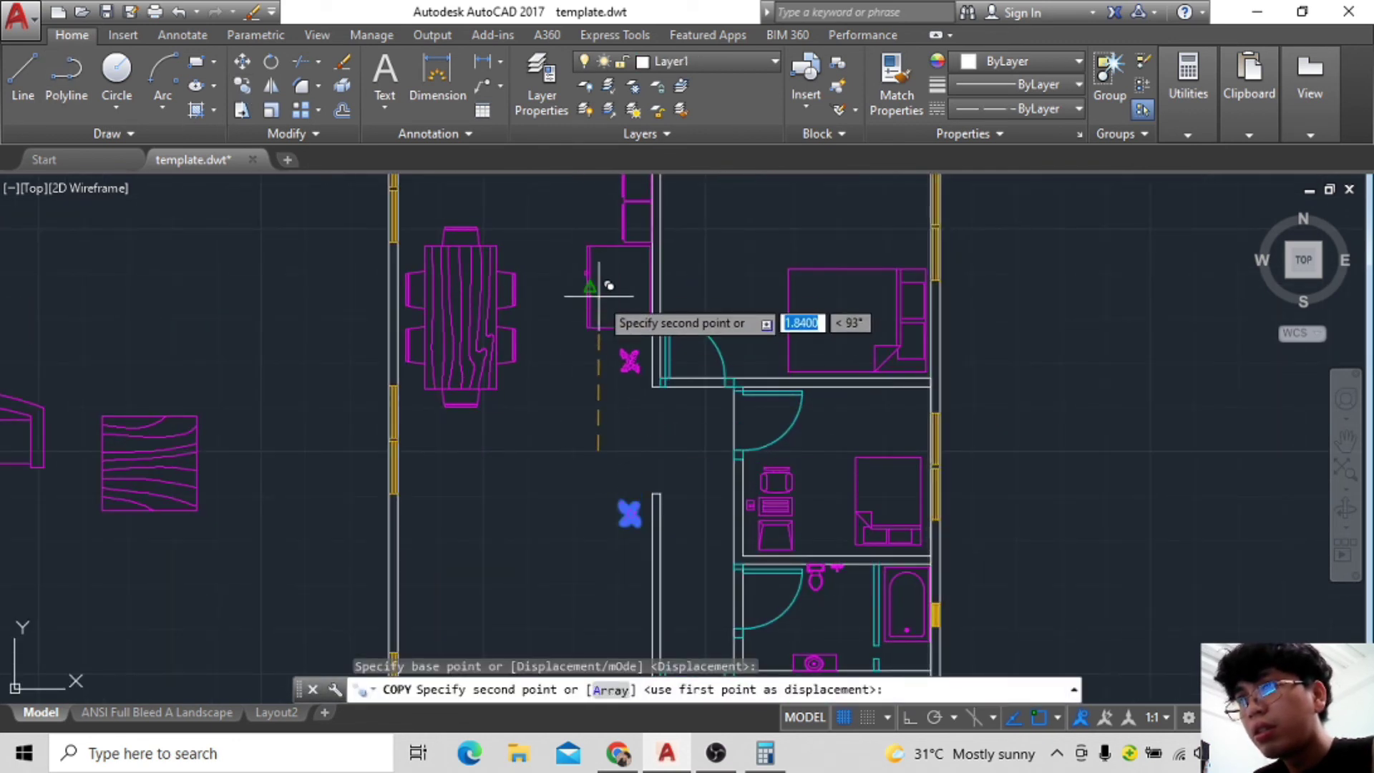
pyautogui.click(600, 294)
pyautogui.scroll(-1, 605, 286)
pyautogui.scroll(-1, 561, 398)
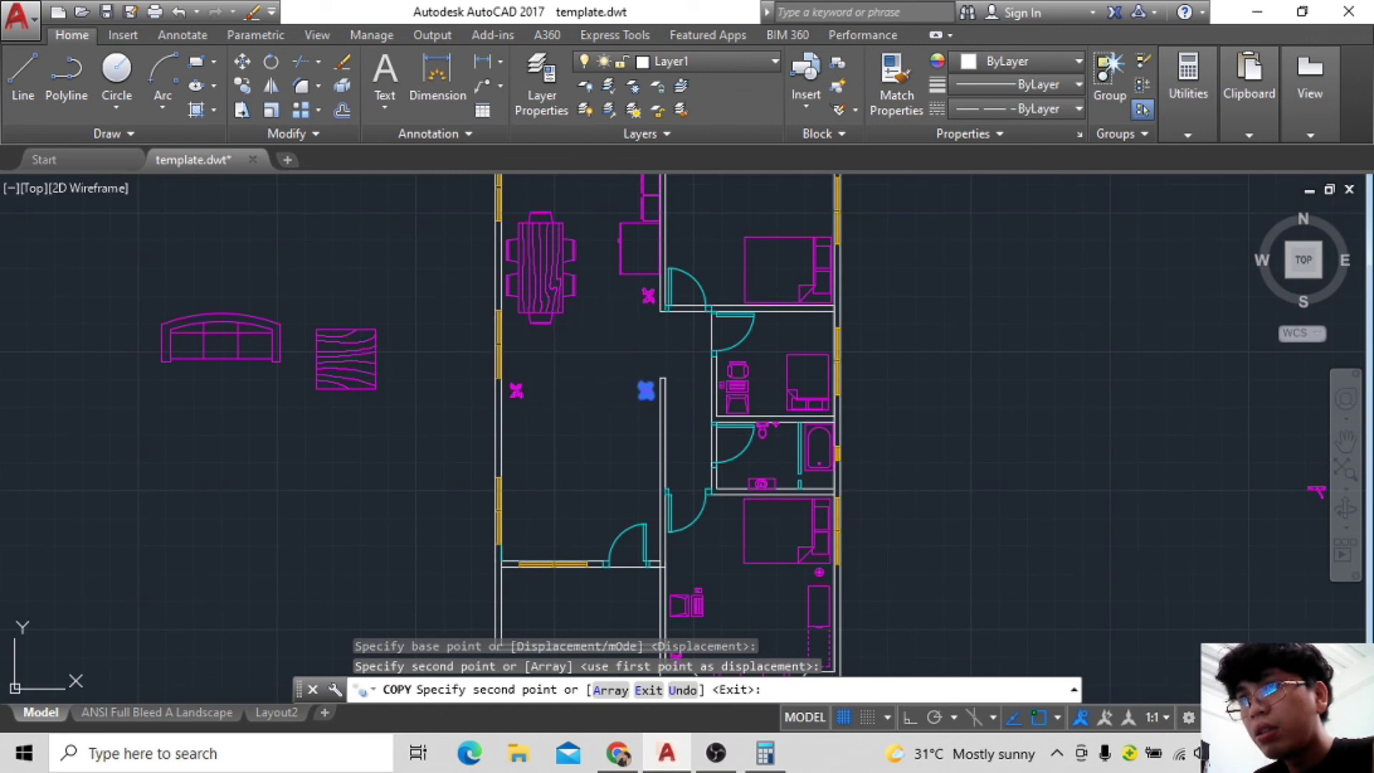
pyautogui.moveTo(516, 520); pyautogui.dragTo(515, 444, button='middle')
pyautogui.click(495, 432)
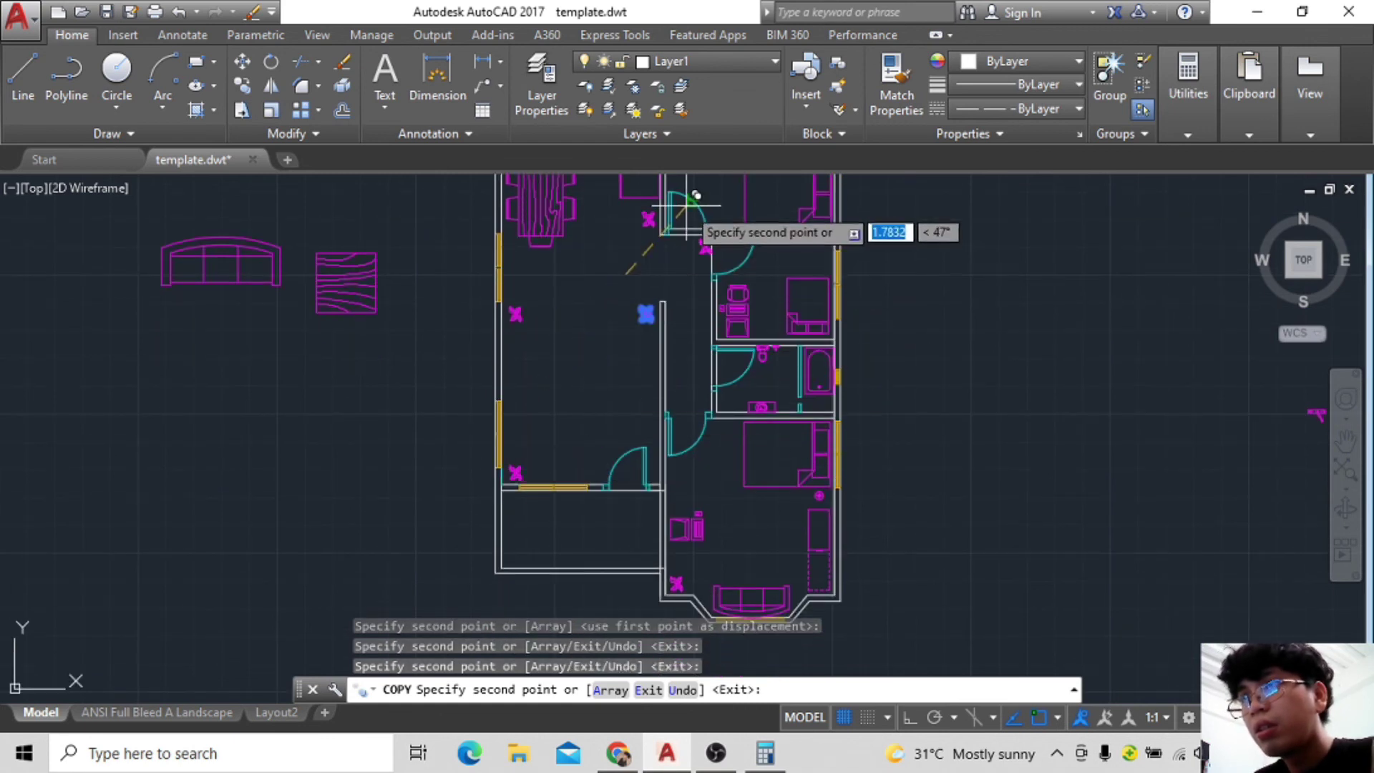
# Pan and zoom out so the whole floor plan is centred.
pyautogui.press('Escape')
pyautogui.moveTo(608, 329); pyautogui.dragTo(699, 392, button='middle')
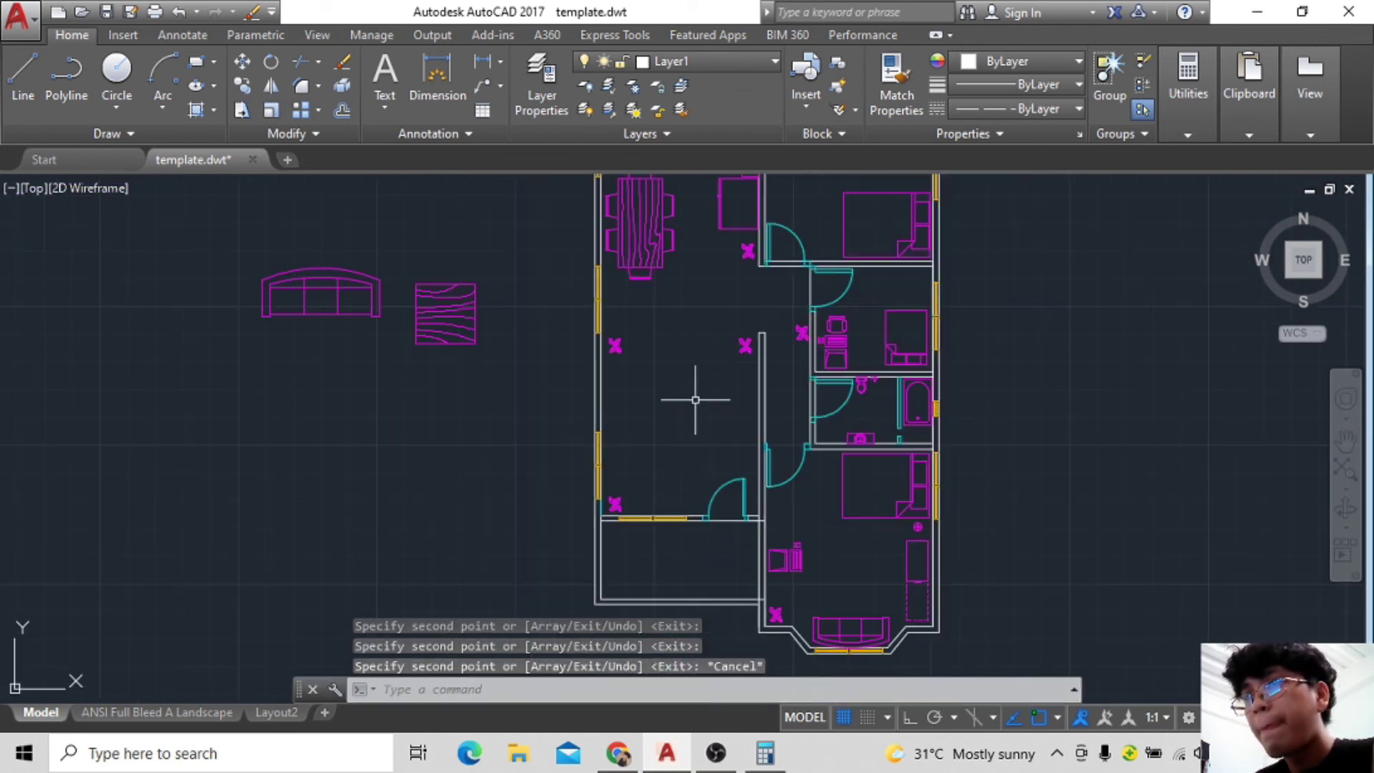
pyautogui.scroll(-2, 466, 308)
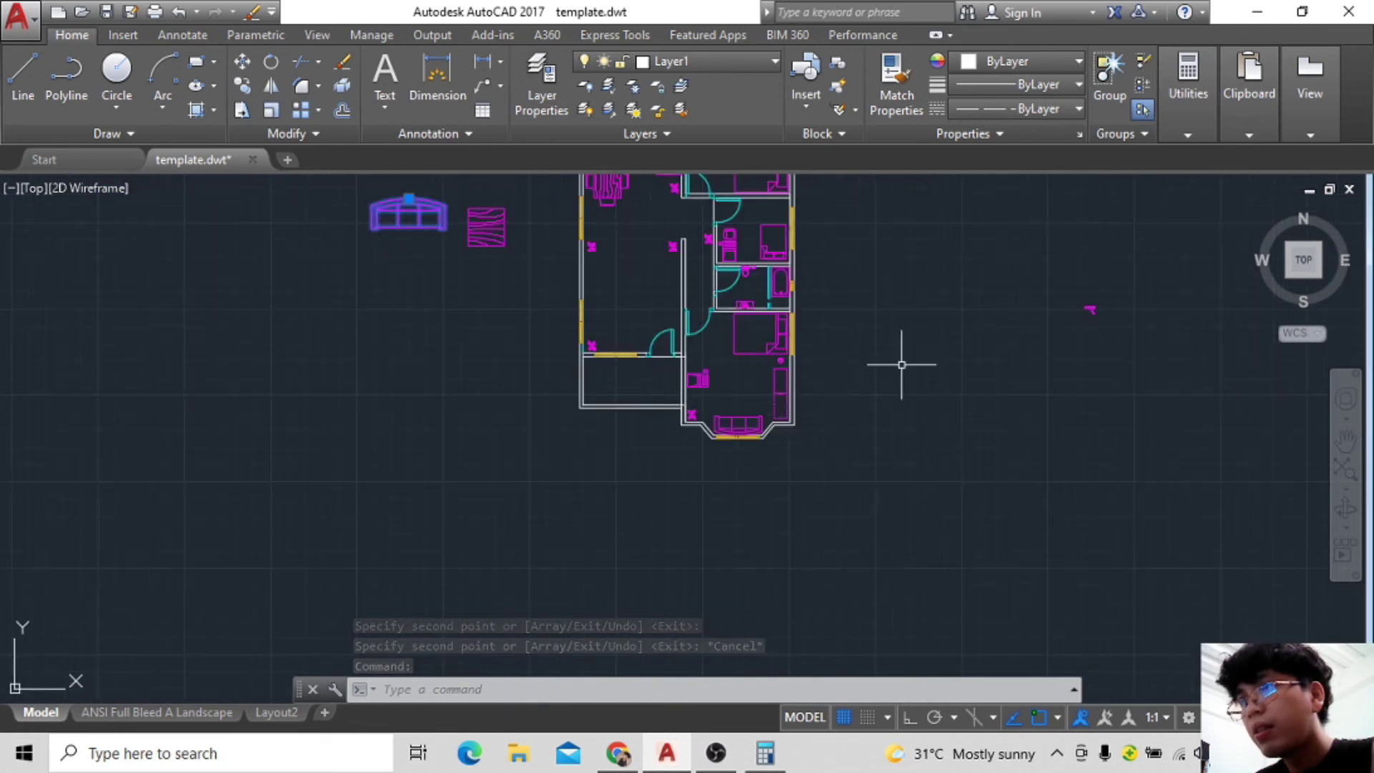
pyautogui.scroll(2, 887, 365)
pyautogui.moveTo(537, 350); pyautogui.dragTo(981, 389, button='middle')
pyautogui.scroll(-2, 721, 401)
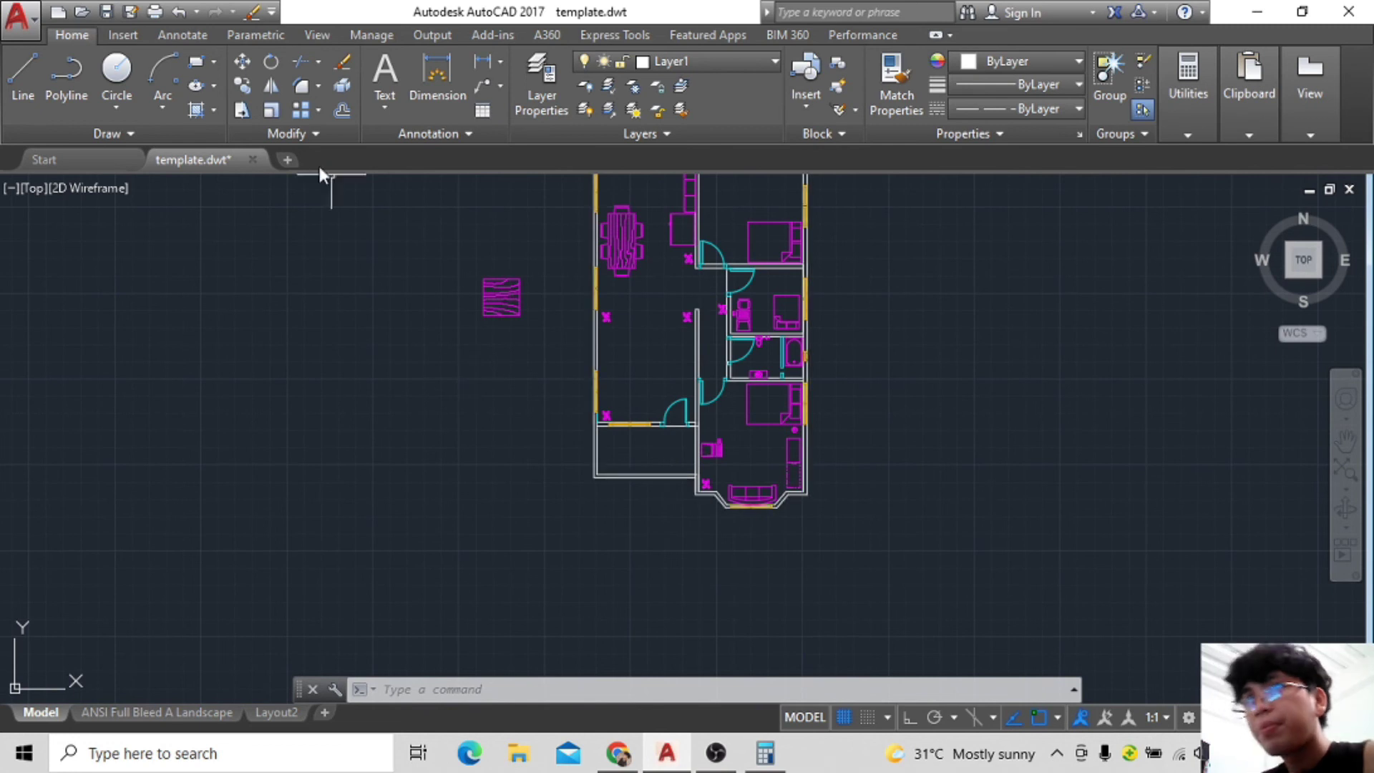
# Insert the Sofa - Roundback block from Home - Space Planner via DesignCenter.
pyautogui.hotkey('ctrl', '2')
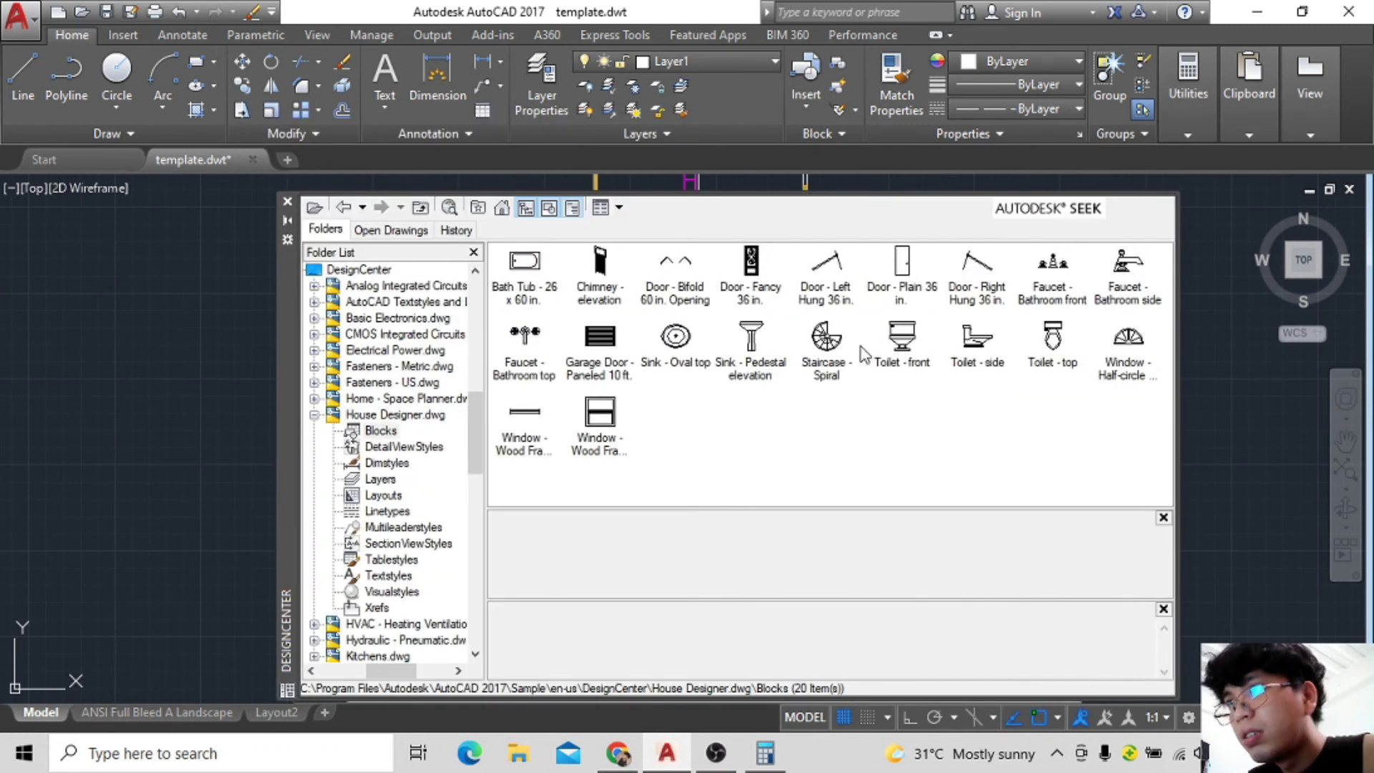
pyautogui.click(345, 207)
pyautogui.click(344, 208)
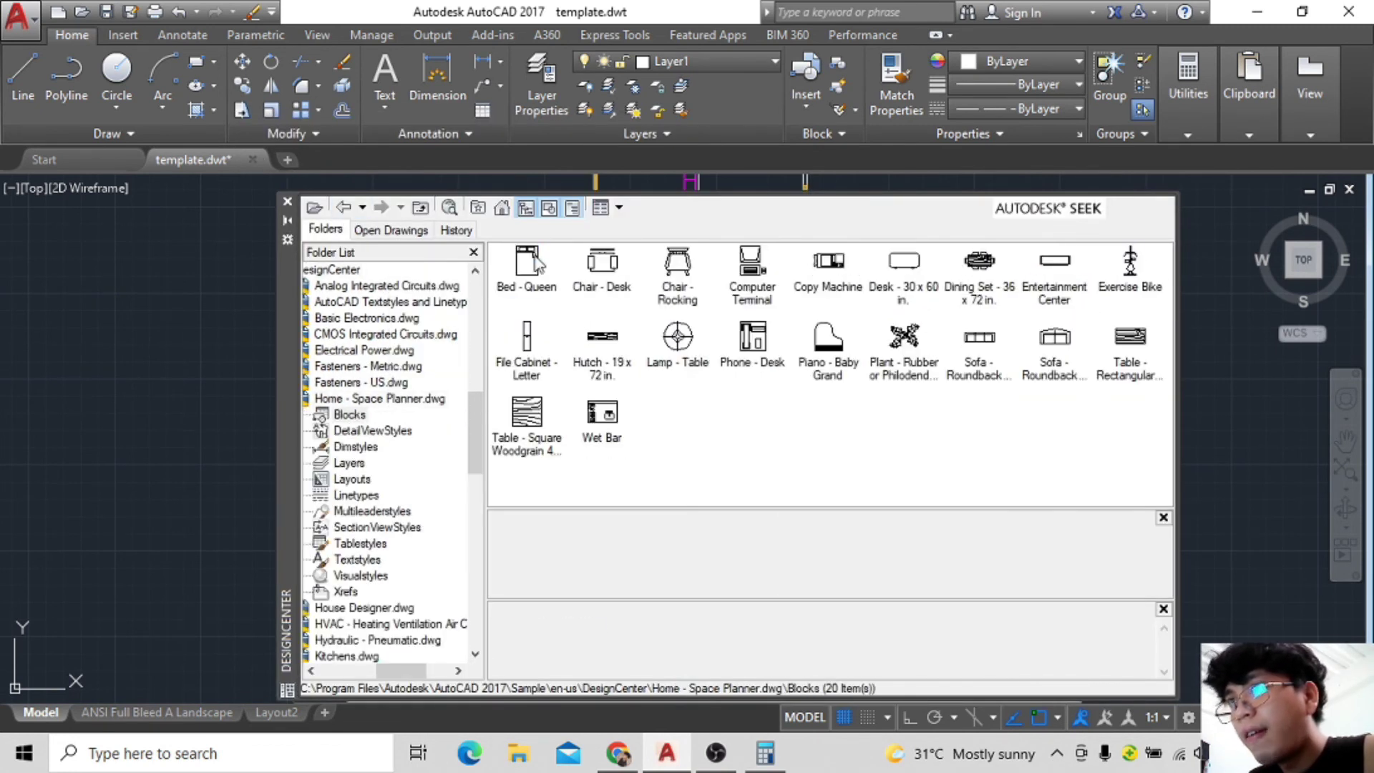
pyautogui.click(1055, 337)
pyautogui.doubleClick(1055, 336)
pyautogui.press('Escape')
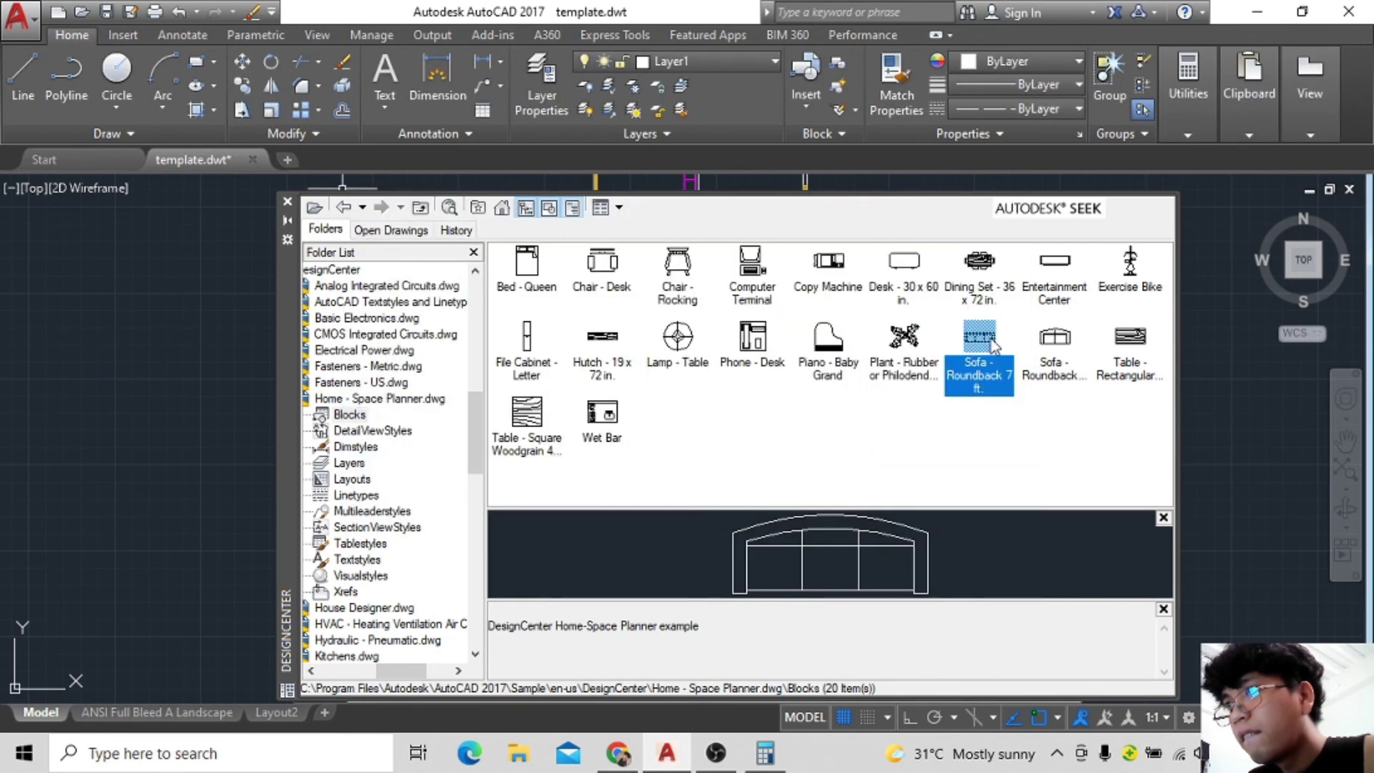
pyautogui.moveTo(1055, 336); pyautogui.dragTo(1285, 340)
pyautogui.click(287, 201)
# Move the inserted roundback sofas onto the plan in the living room.
pyautogui.scroll(-1, 884, 393)
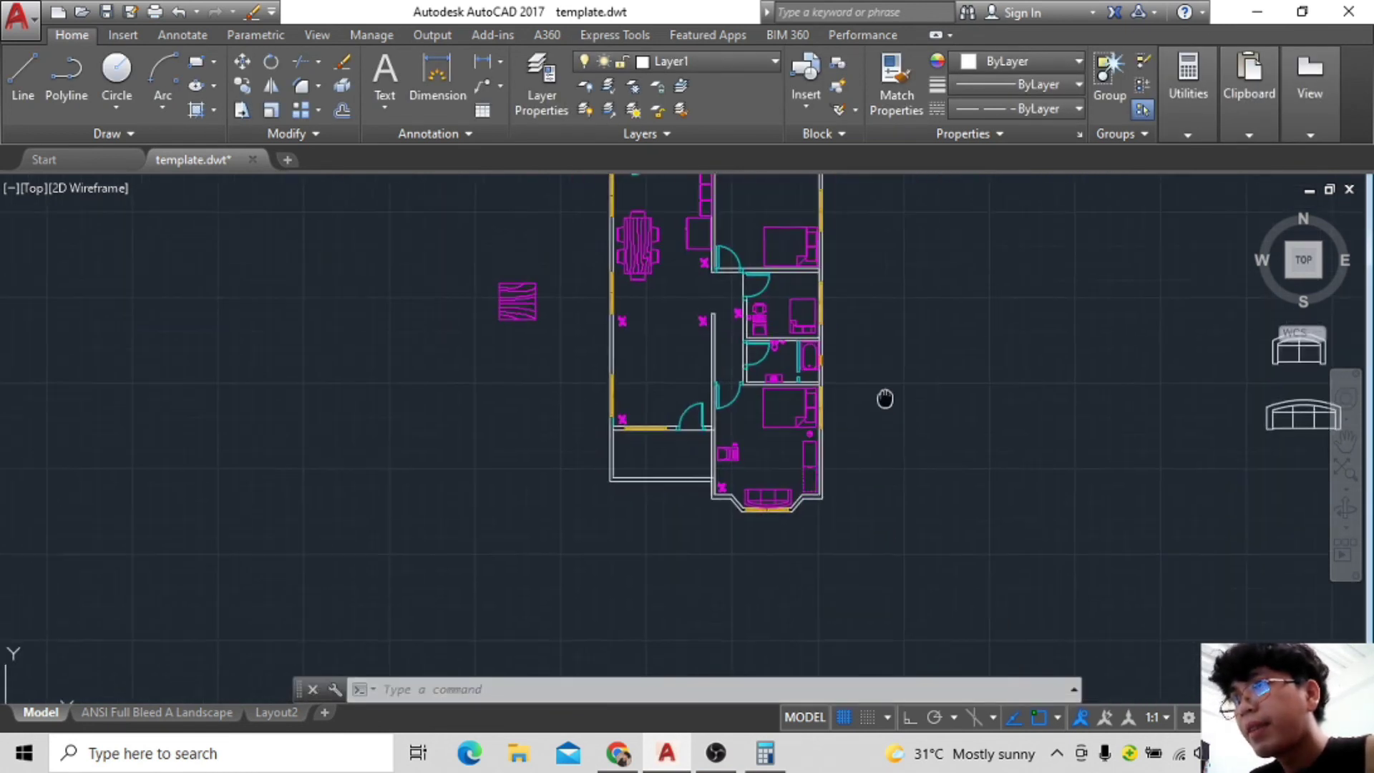
pyautogui.write('m')
pyautogui.press('Return')
pyautogui.click(1130, 487)
pyautogui.click(461, 506)
pyautogui.press('space')
pyautogui.click(1066, 493)
pyautogui.click(292, 460)
pyautogui.scroll(4, 506, 529)
pyautogui.moveTo(506, 528); pyautogui.dragTo(417, 540, button='middle')
pyautogui.moveTo(662, 319); pyautogui.dragTo(823, 423)
# Scale down both roundback sofas, the first to about a third.
pyautogui.write('sc')
pyautogui.press('Return')
pyautogui.click(709, 438)
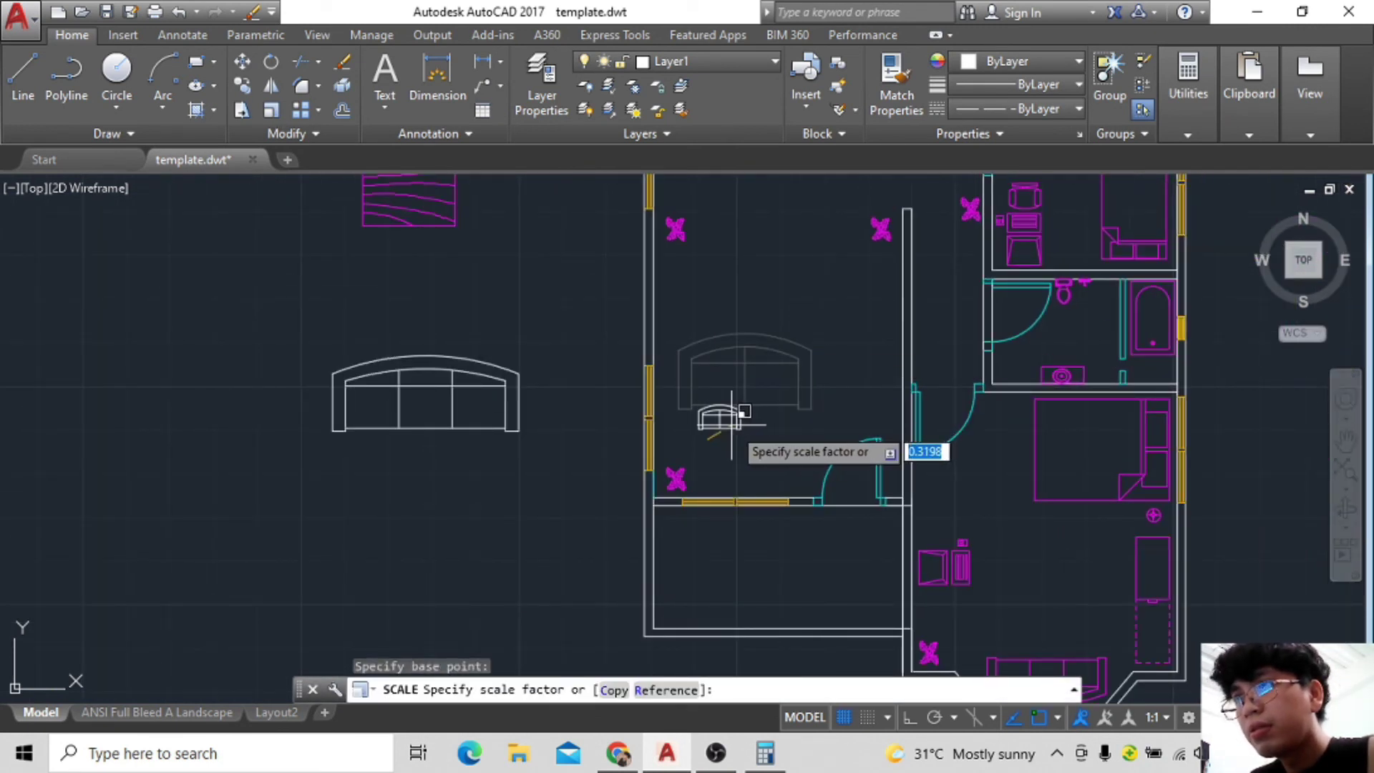
pyautogui.click(732, 424)
pyautogui.click(425, 356)
pyautogui.click(270, 110)
pyautogui.click(566, 443)
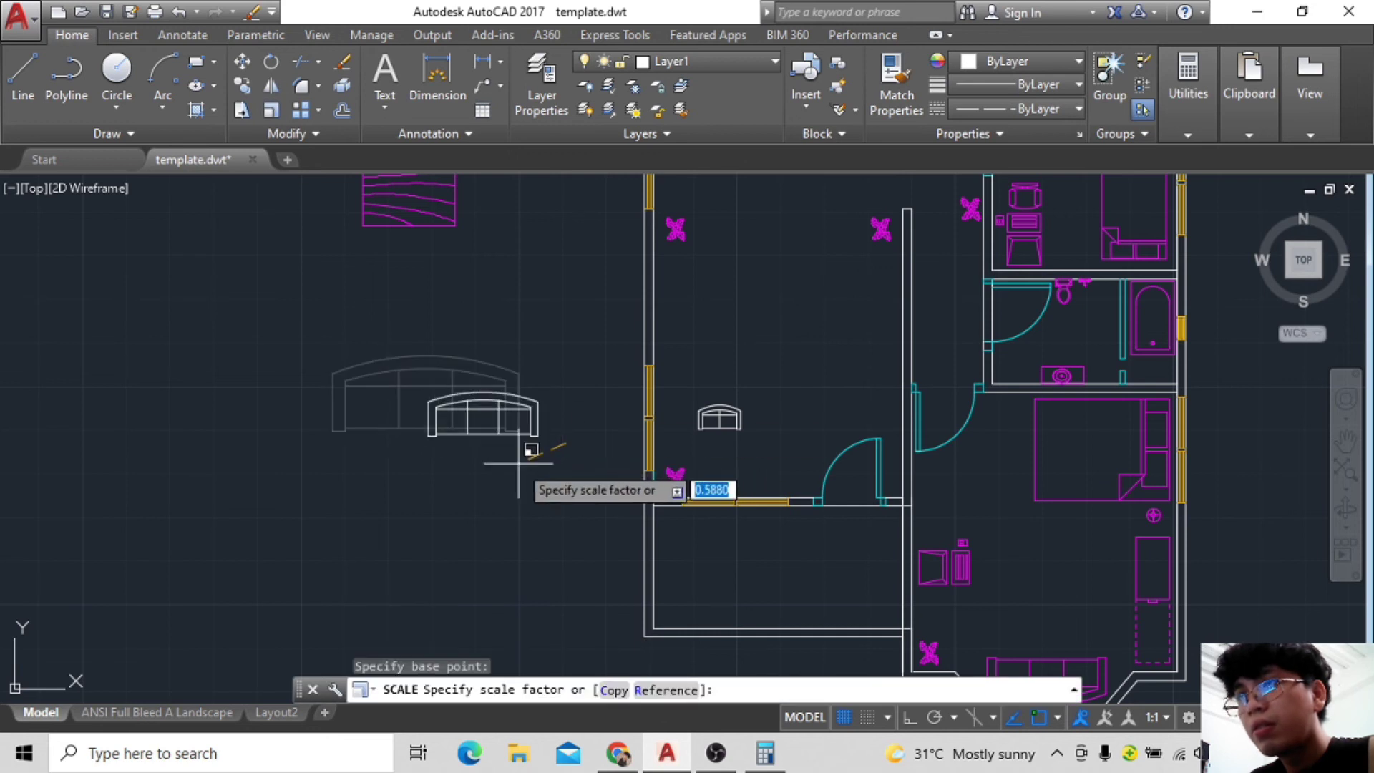
pyautogui.click(518, 463)
# Move the resized sofa inside the living room.
pyautogui.click(493, 430)
pyautogui.write('m')
pyautogui.press('Return')
pyautogui.click(626, 478)
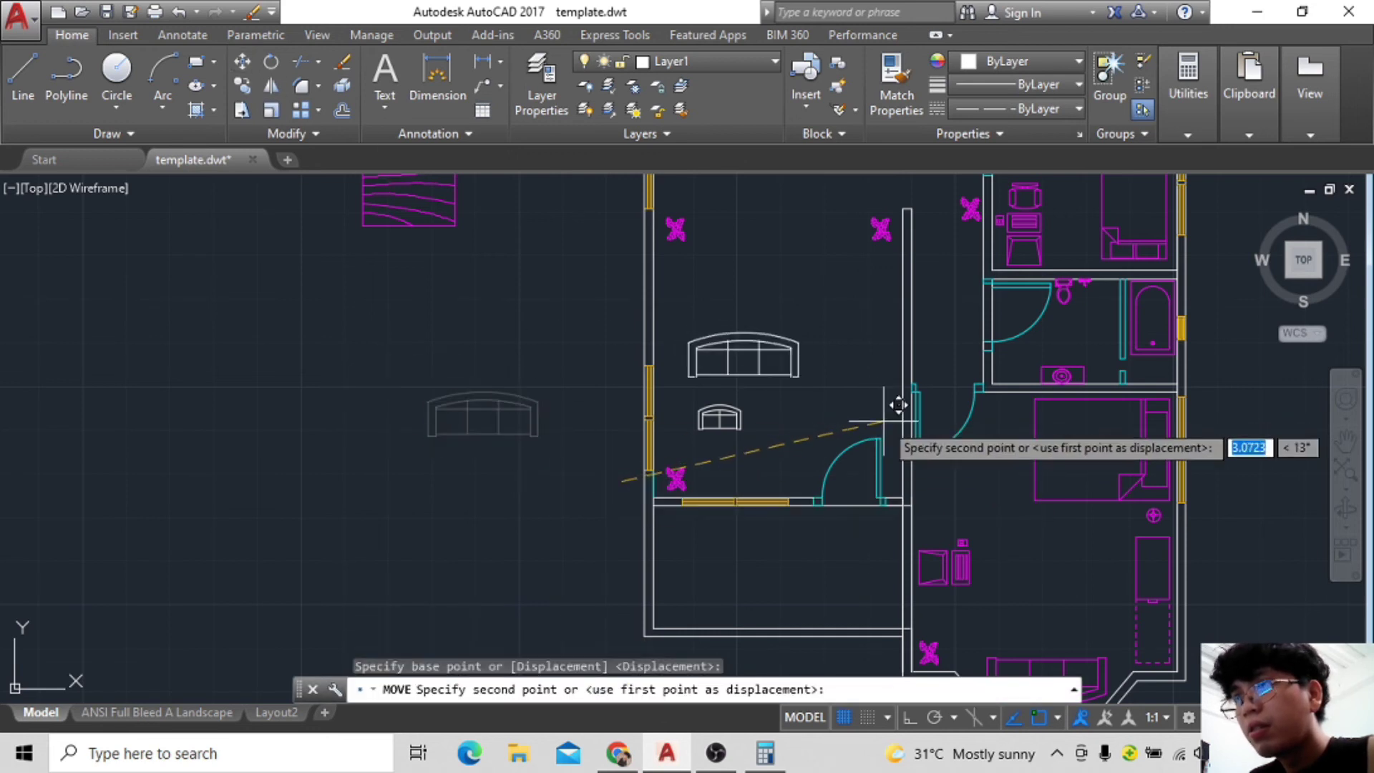
pyautogui.click(883, 437)
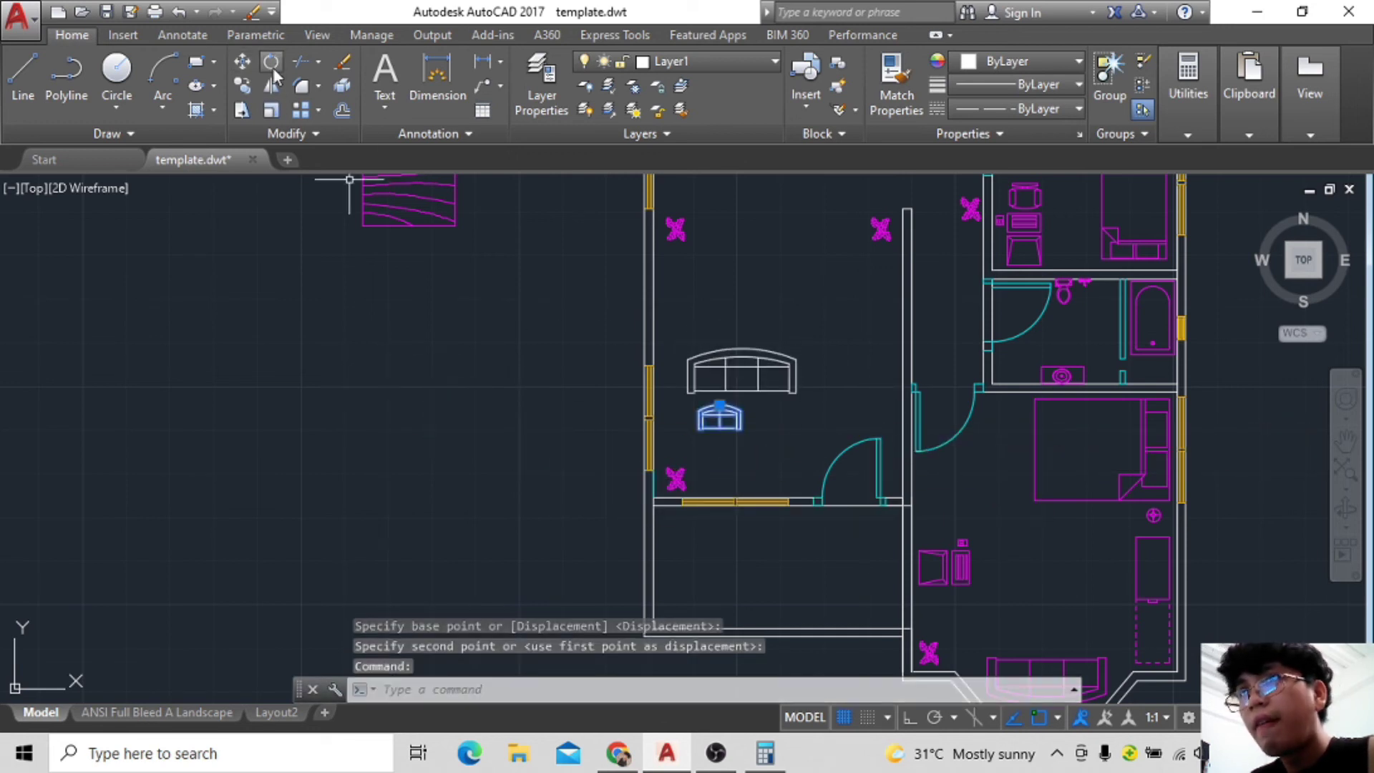
# Enlarge the small sofa slightly and rotate it sideways.
pyautogui.click(272, 109)
pyautogui.click(515, 395)
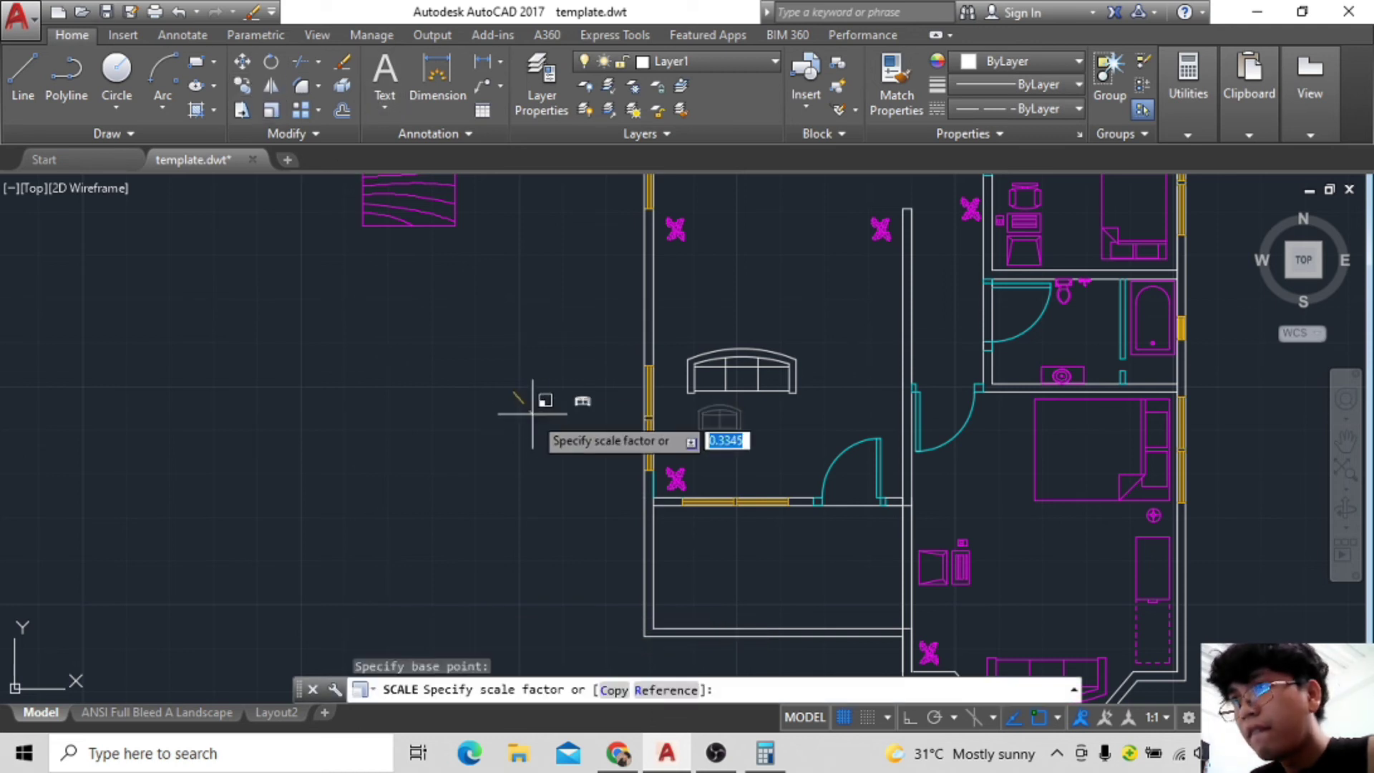
pyautogui.click(608, 462)
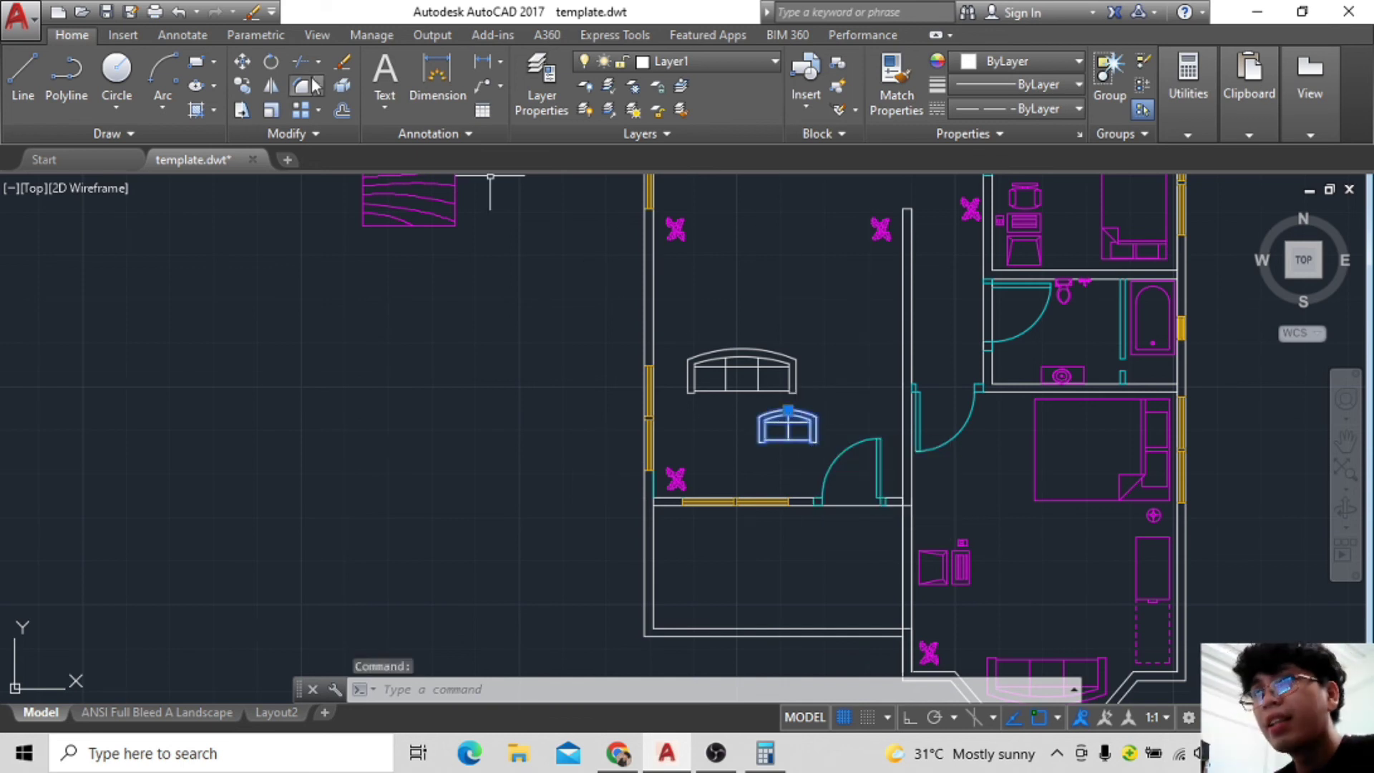
pyautogui.write('ro')
pyautogui.press('Return')
pyautogui.click(531, 391)
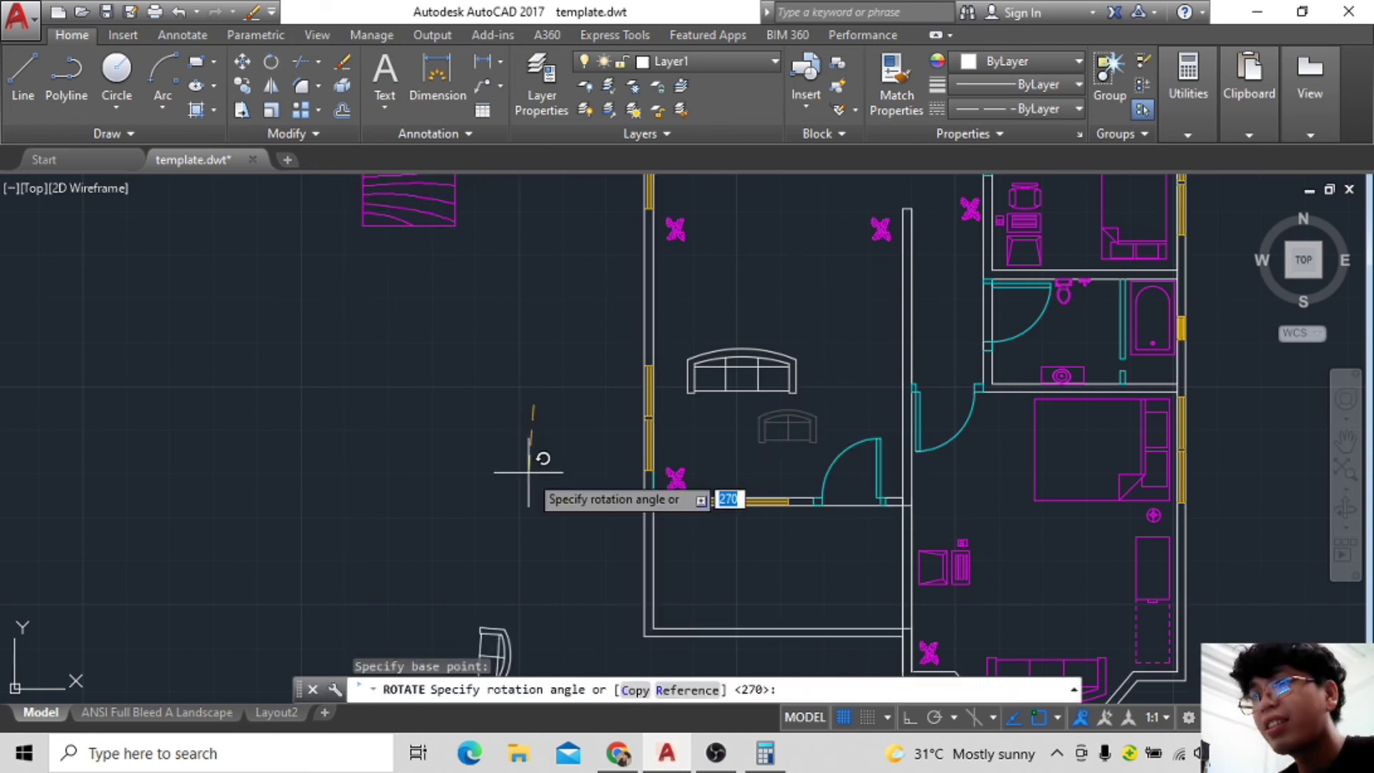
pyautogui.click(598, 551)
# Move the rotated small sofa beside the inner wall.
pyautogui.write('m')
pyautogui.press('Return')
pyautogui.click(506, 483)
pyautogui.click(909, 717)
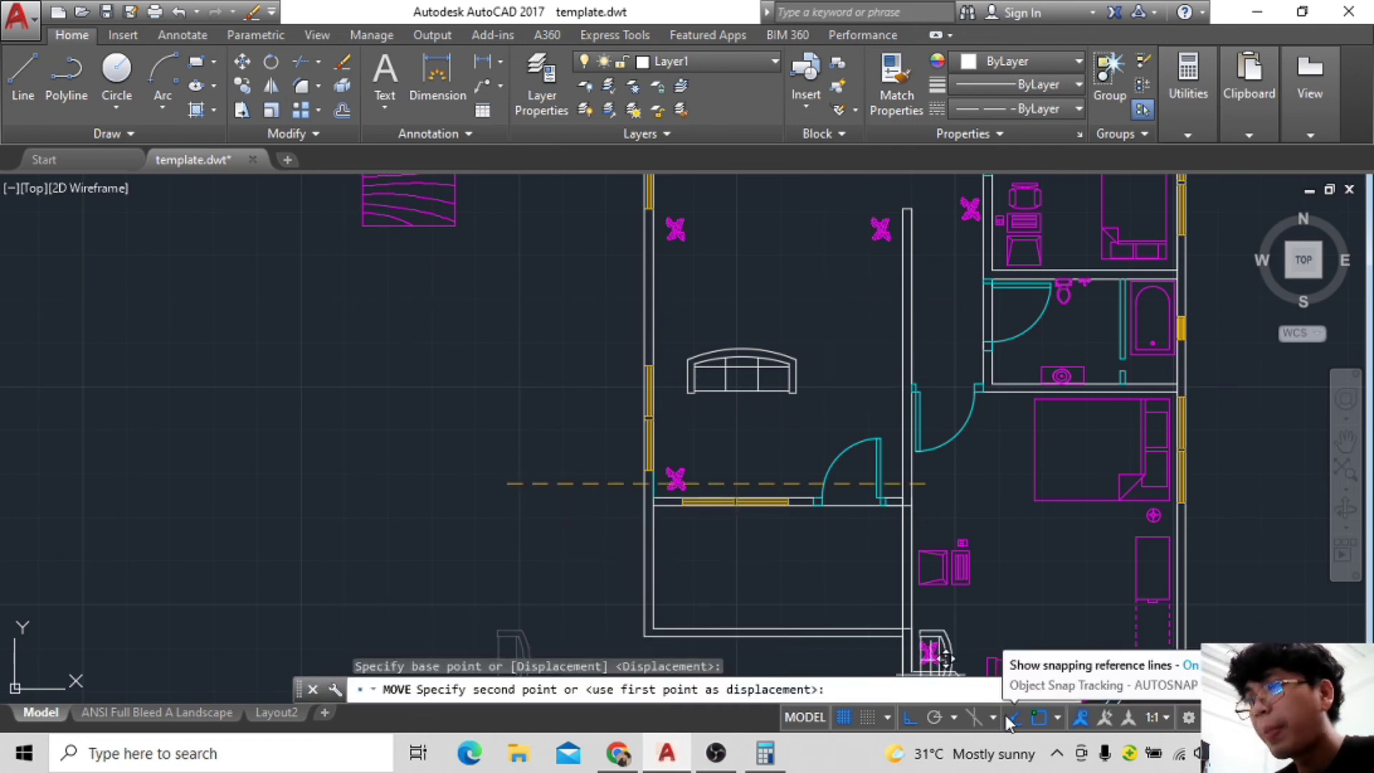
pyautogui.click(885, 380)
# Enlarge the large sofa slightly and move it into the upper living room.
pyautogui.click(816, 337)
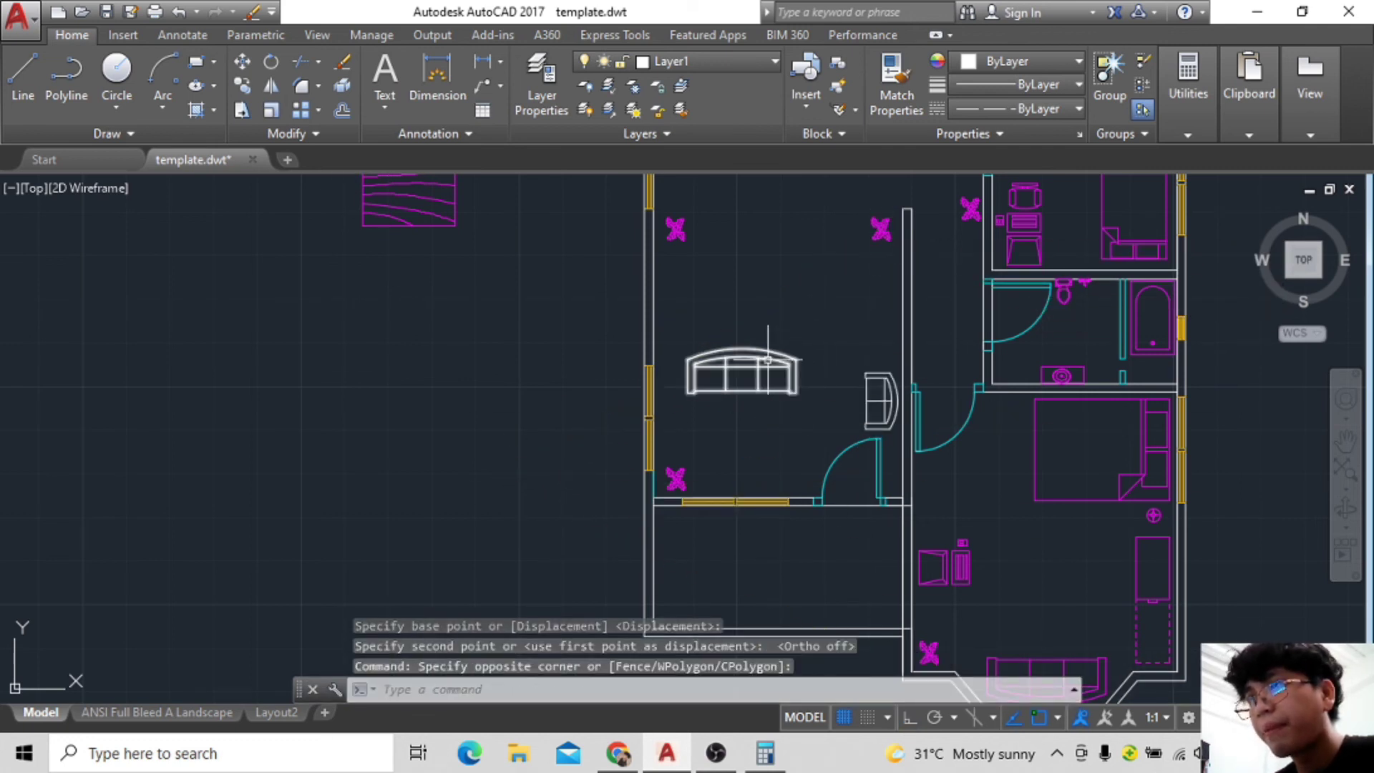
pyautogui.click(716, 358)
pyautogui.write('sc')
pyautogui.press('Return')
pyautogui.click(512, 380)
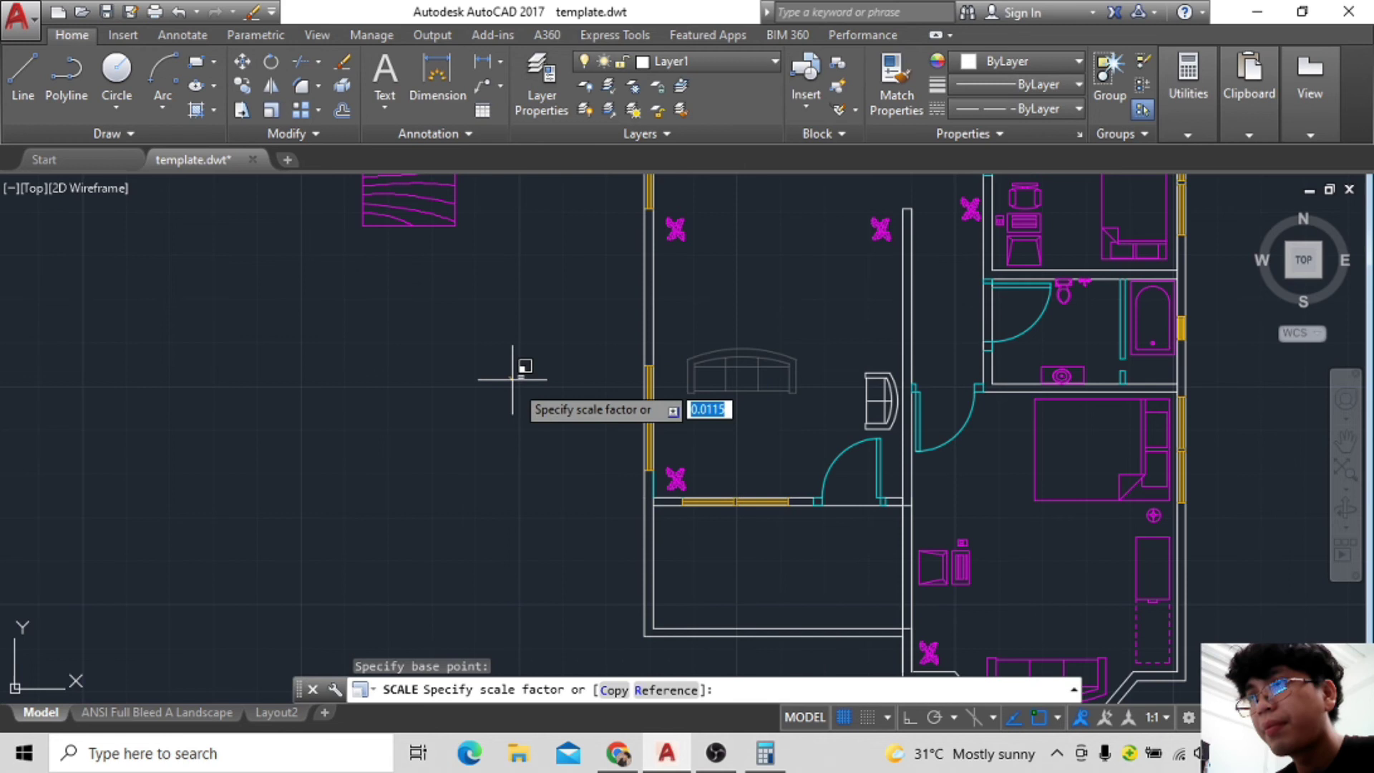
pyautogui.click(584, 448)
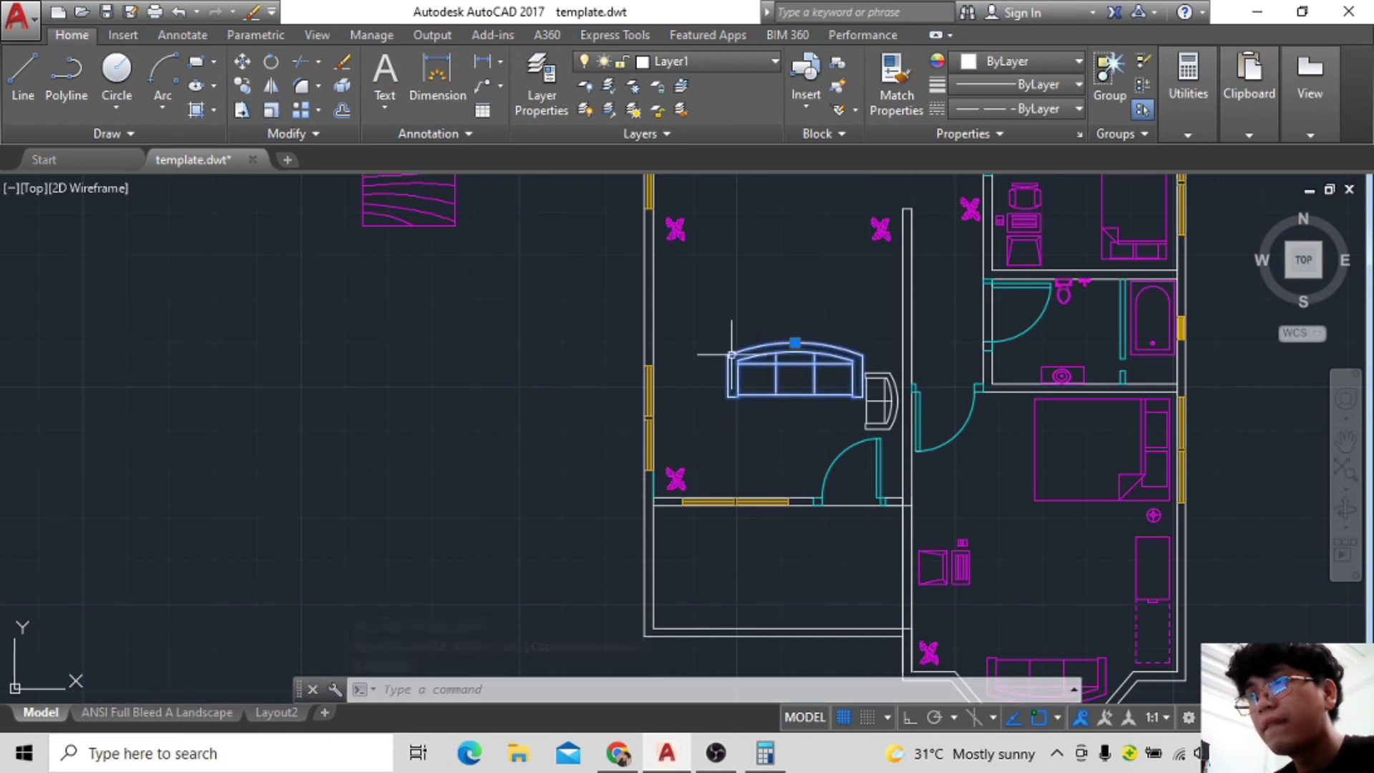
pyautogui.click(241, 62)
pyautogui.click(770, 456)
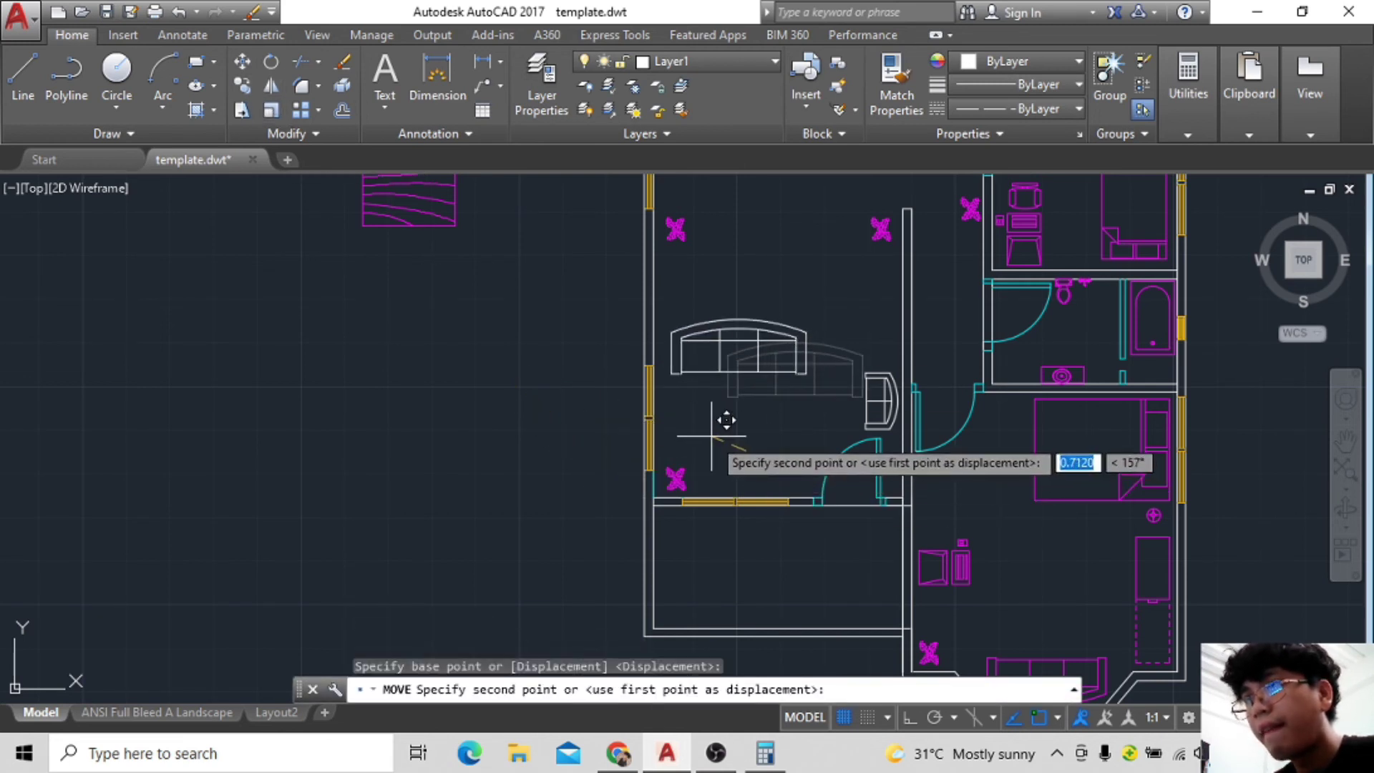
pyautogui.click(712, 431)
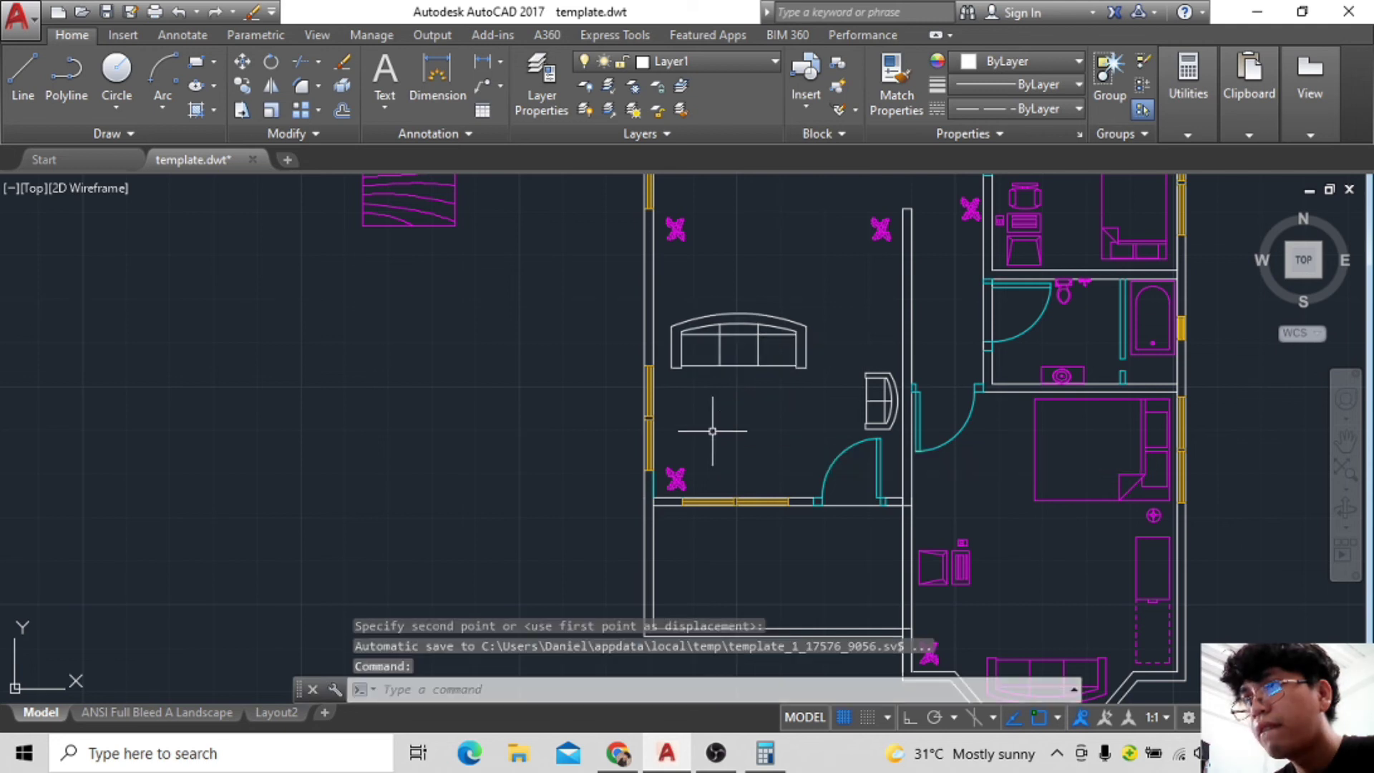
pyautogui.click(1138, 584)
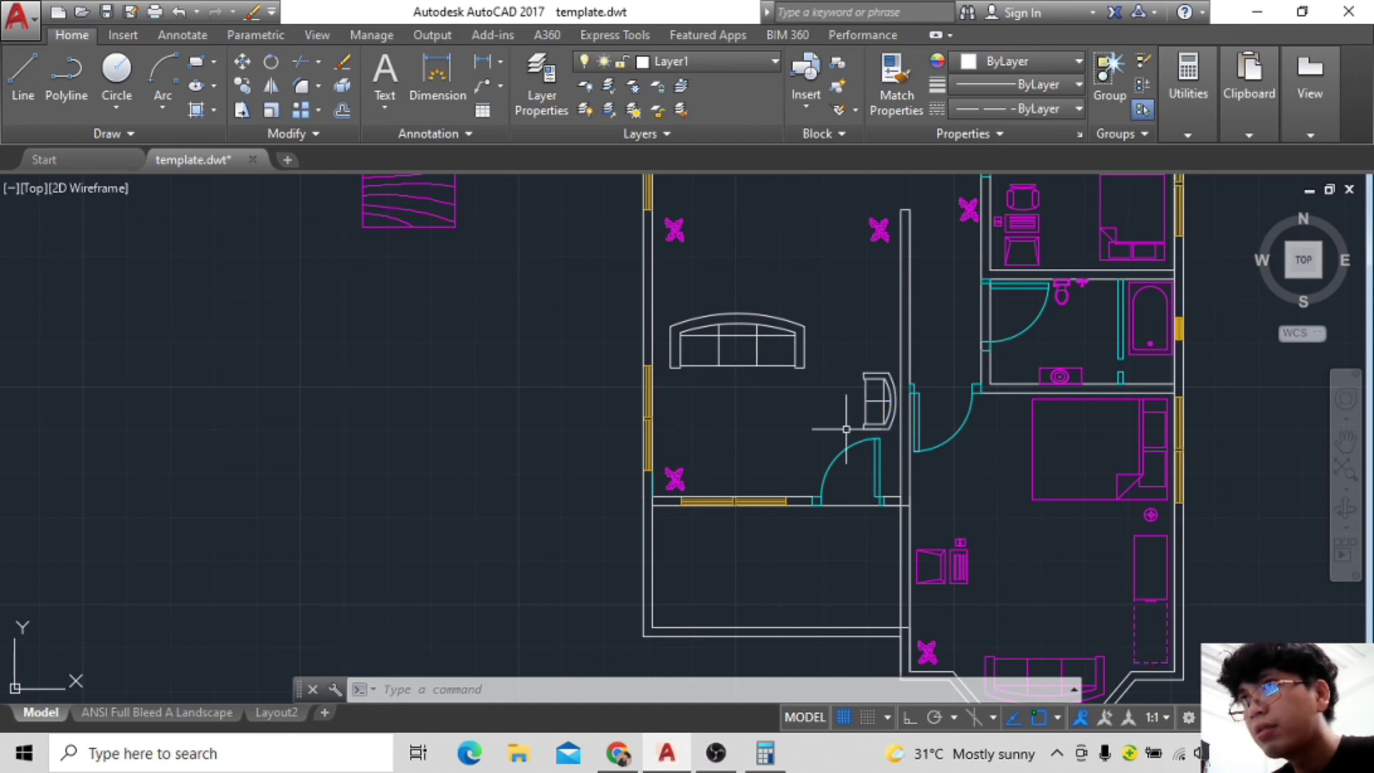
pyautogui.click(780, 322)
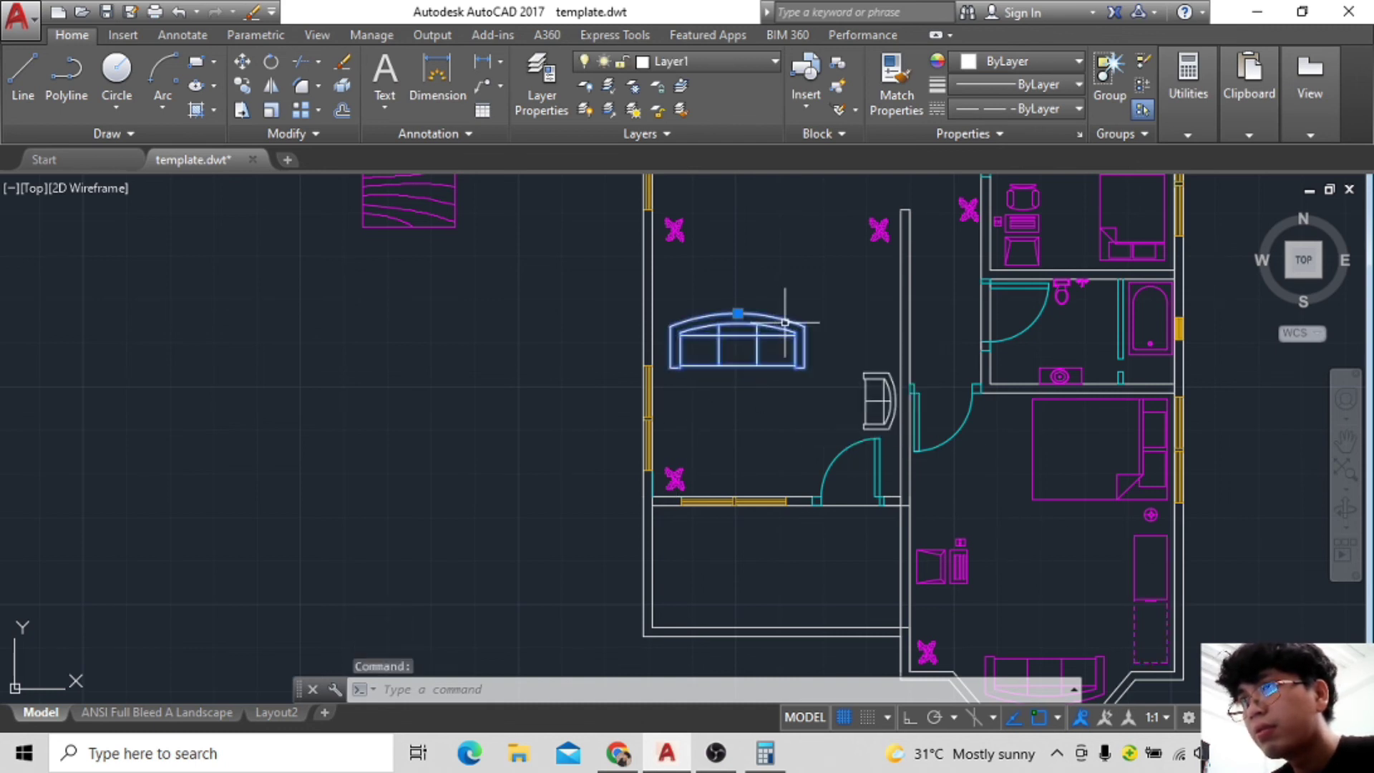
# Rotate the large sofa to face the room and shrink it slightly.
pyautogui.click(270, 63)
pyautogui.click(753, 426)
pyautogui.click(789, 535)
pyautogui.click(271, 110)
pyautogui.click(787, 504)
pyautogui.click(716, 465)
# Move the large sofa against the bottom wall.
pyautogui.press('m')
pyautogui.press('space')
pyautogui.click(789, 521)
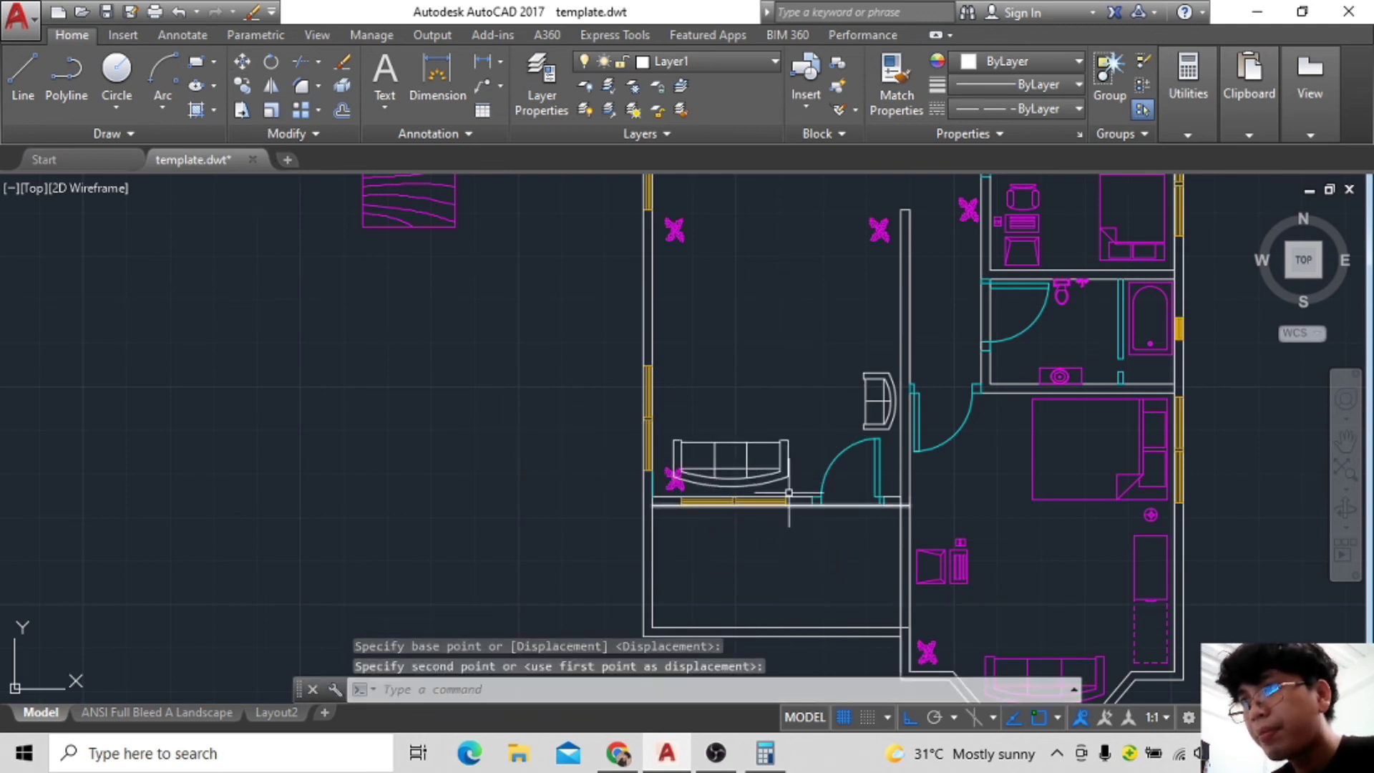
pyautogui.press('Escape')
pyautogui.press('space')
pyautogui.click(773, 580)
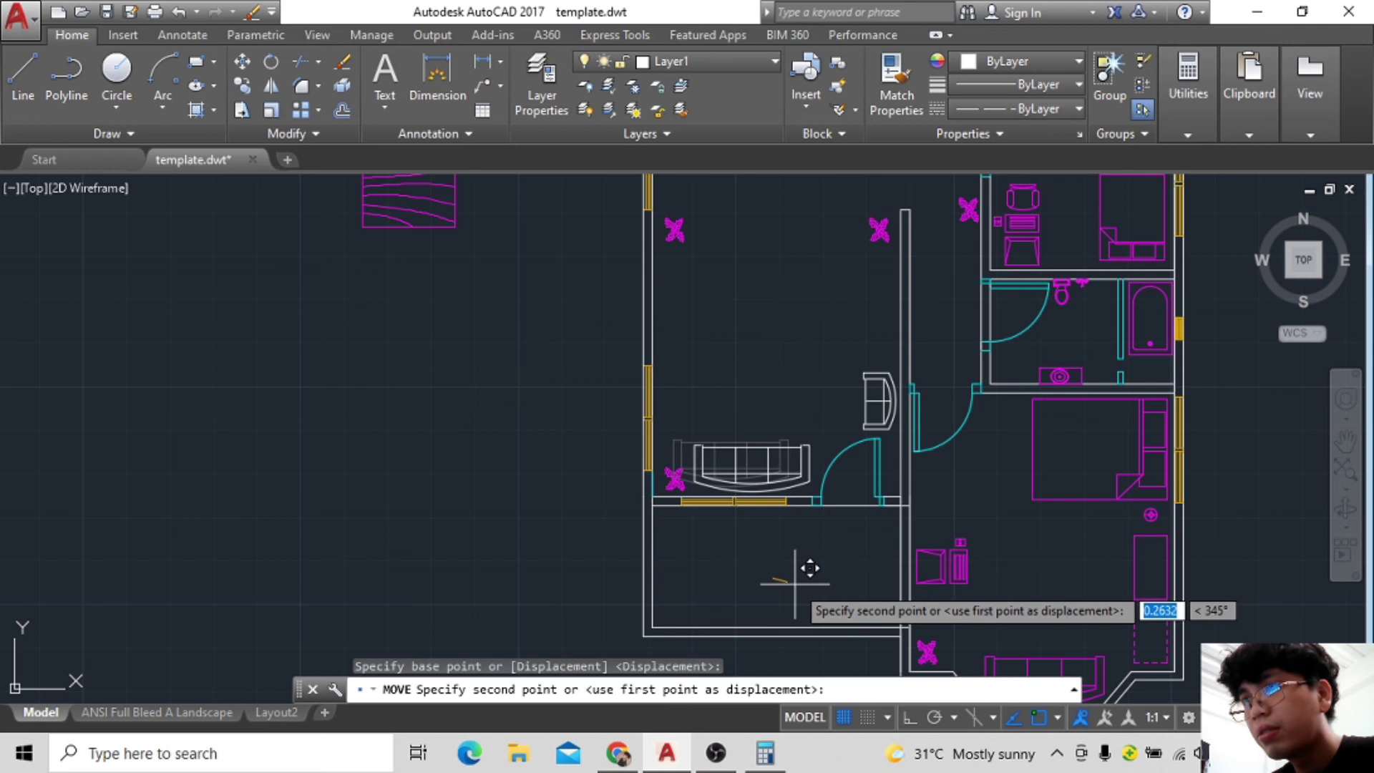
pyautogui.click(790, 584)
# Reposition the small sofa above the large sofa's right end.
pyautogui.click(884, 402)
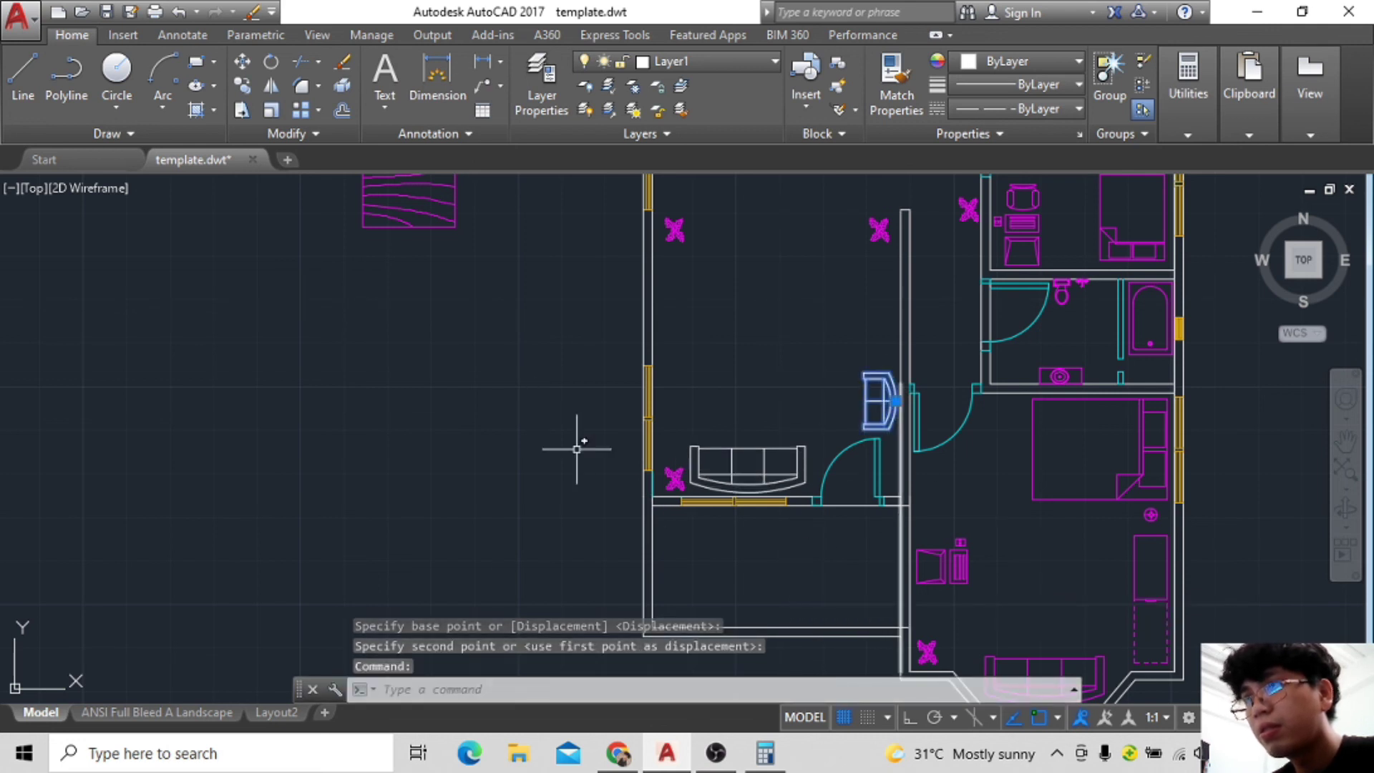
pyautogui.press('space')
pyautogui.click(816, 408)
pyautogui.click(737, 399)
pyautogui.press('space')
pyautogui.click(577, 366)
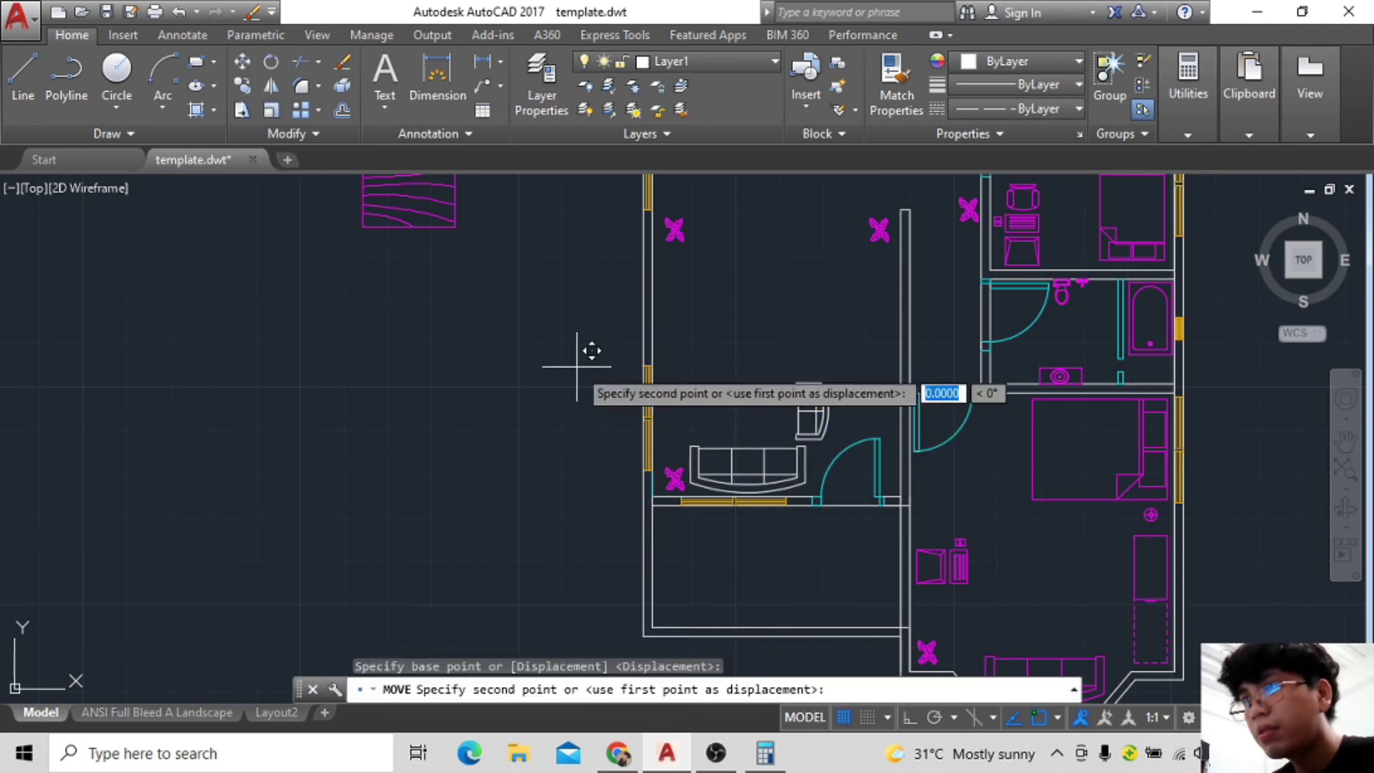
pyautogui.click(577, 343)
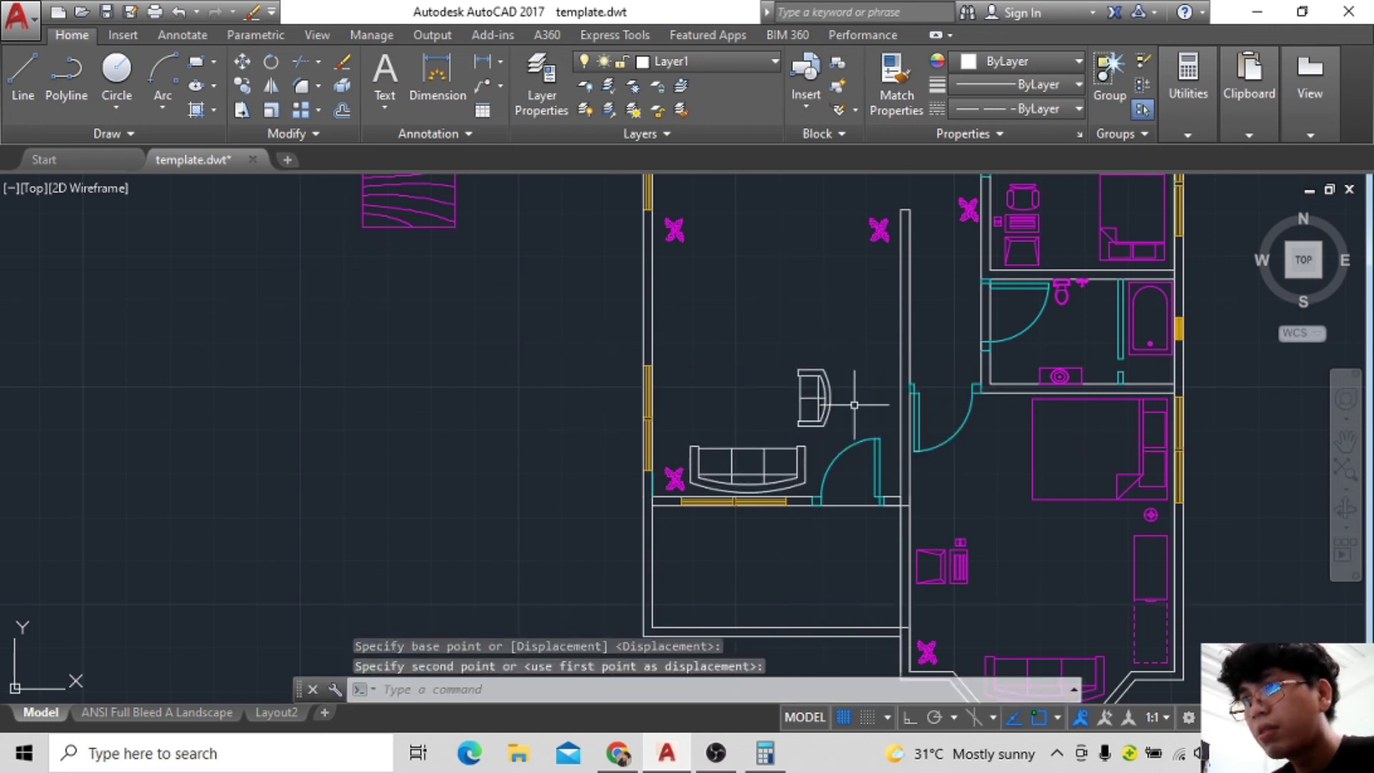
# Copy the small sofa near the left wall and rotate the copy to face into the room.
pyautogui.click(243, 89)
pyautogui.click(623, 428)
pyautogui.click(492, 428)
pyautogui.press('Escape')
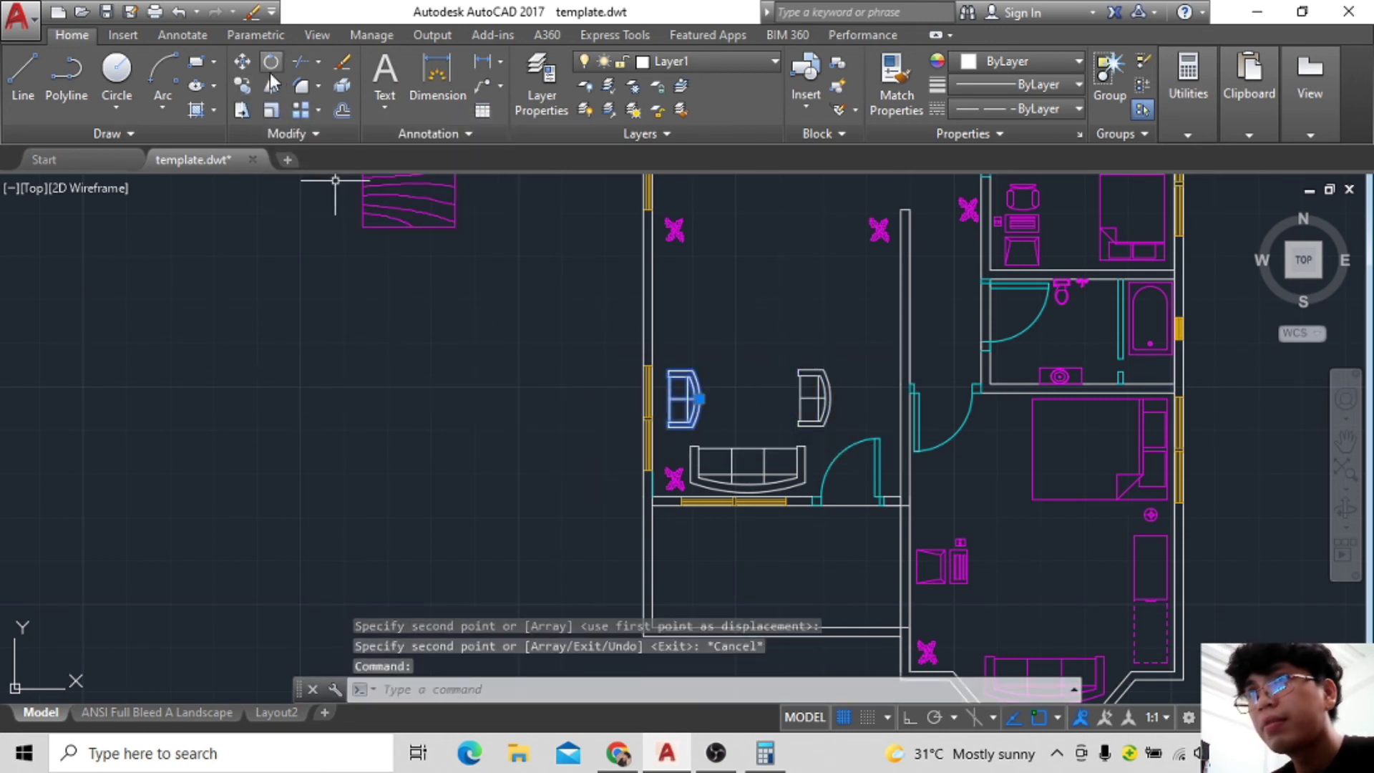
pyautogui.click(271, 62)
pyautogui.click(637, 295)
pyautogui.click(667, 373)
# Move the chair copy freely with ortho off into the lower room.
pyautogui.click(243, 61)
pyautogui.click(245, 297)
pyautogui.press('Escape')
pyautogui.press('space')
pyautogui.press('F8')
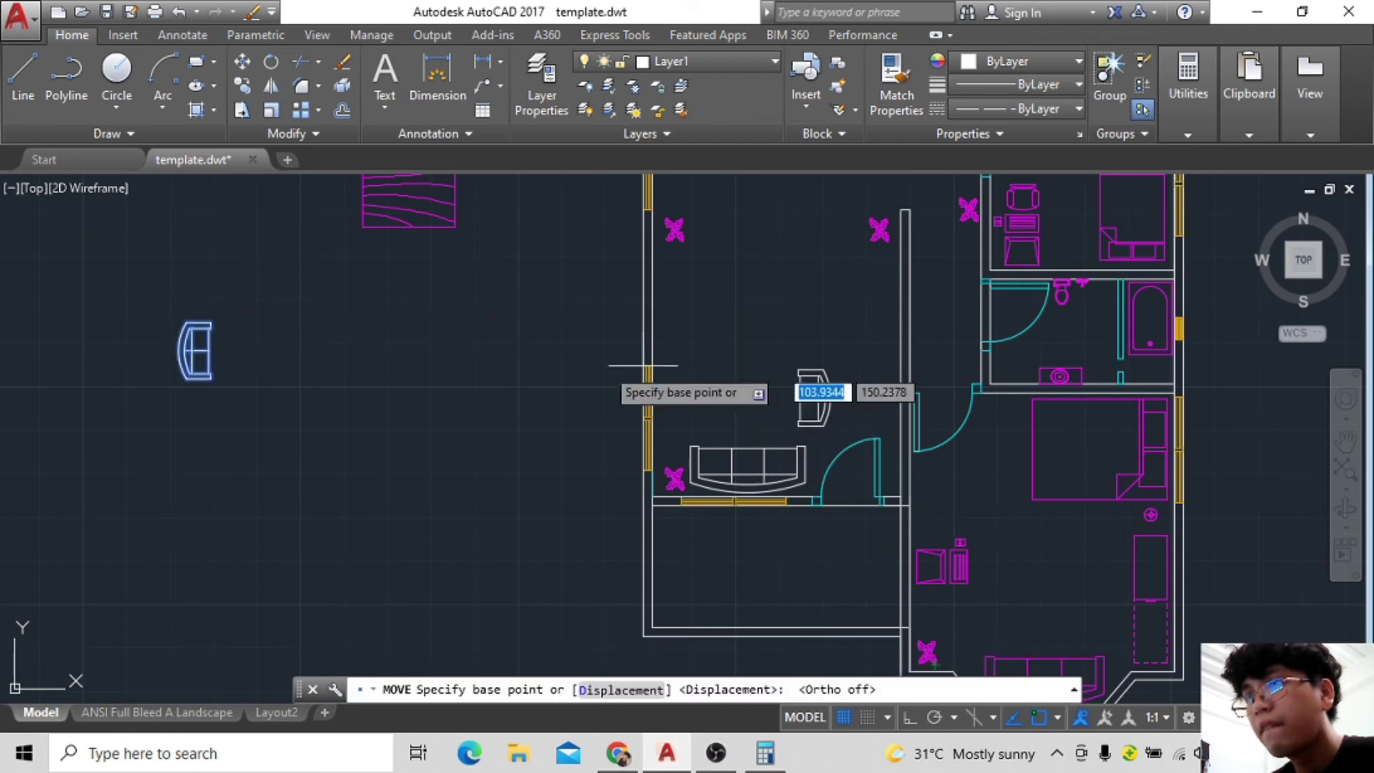
pyautogui.click(458, 358)
pyautogui.click(939, 405)
# Start copying the lower room's wardrobe, picking its base point.
pyautogui.click(1148, 623)
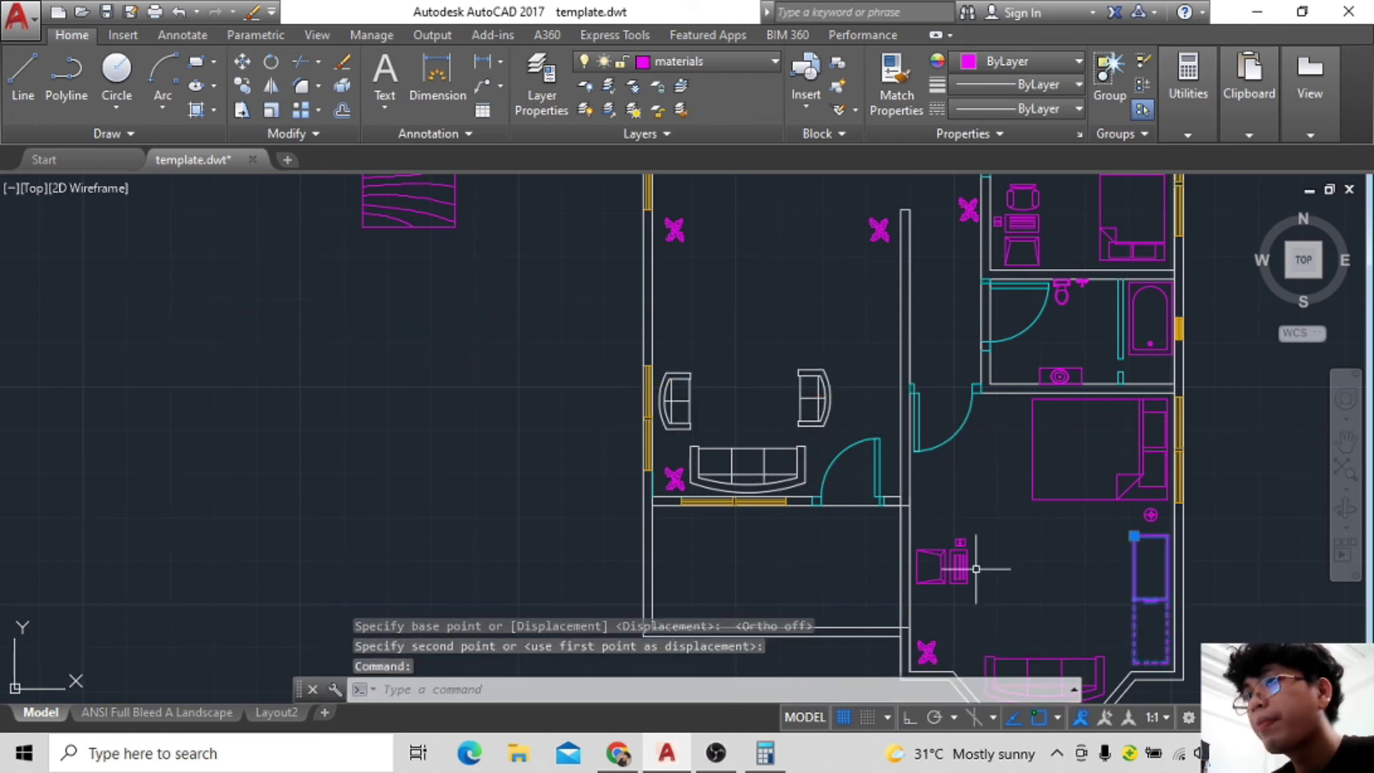
pyautogui.scroll(-2, 988, 559)
pyautogui.click(242, 86)
pyautogui.click(965, 564)
# Place the wardrobe copy beside the plan and rotate it 90° with ortho on.
pyautogui.click(701, 377)
pyautogui.press('Escape')
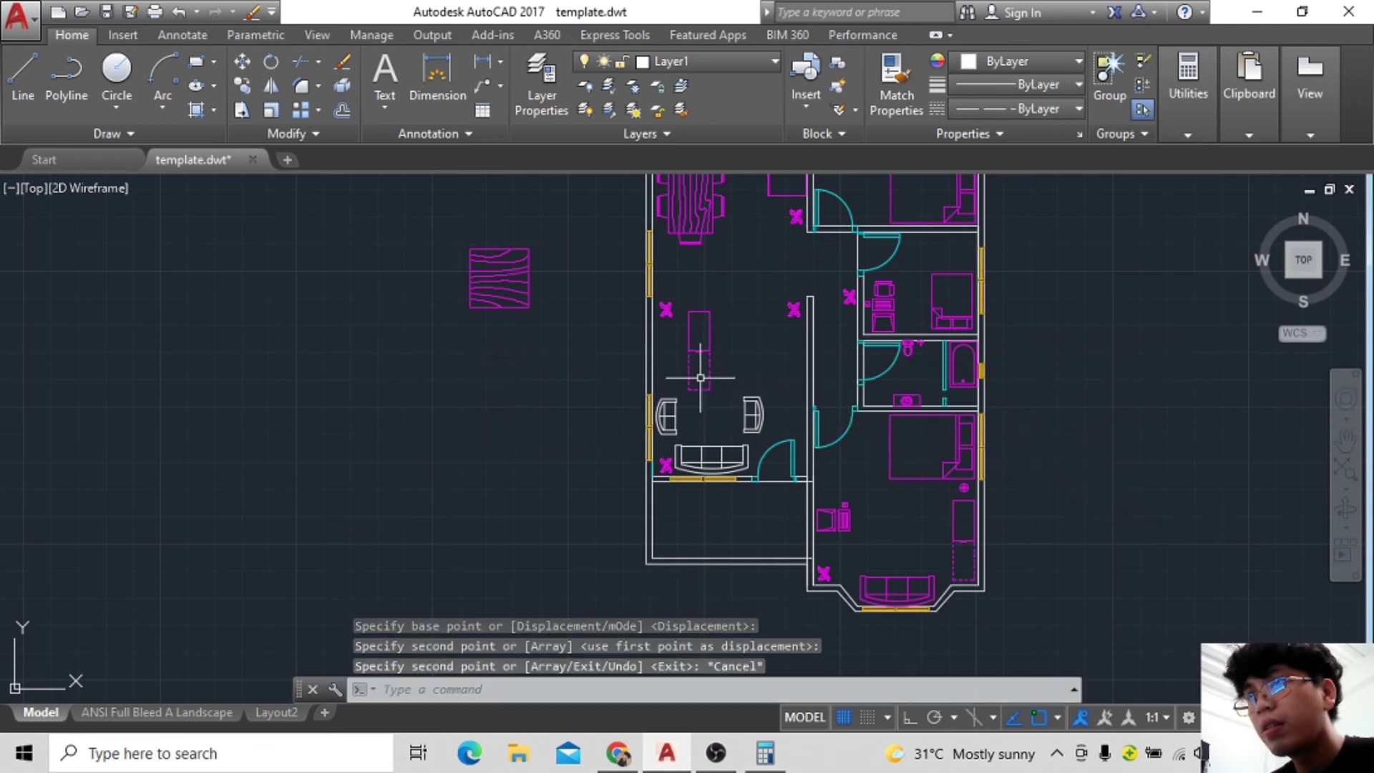
pyautogui.click(271, 61)
pyautogui.click(478, 433)
pyautogui.press('F8')
pyautogui.click(476, 336)
# Move the rotated wardrobe copy above the living-room seating.
pyautogui.click(393, 225)
pyautogui.write('m')
pyautogui.press('Return')
pyautogui.click(352, 224)
pyautogui.click(487, 301)
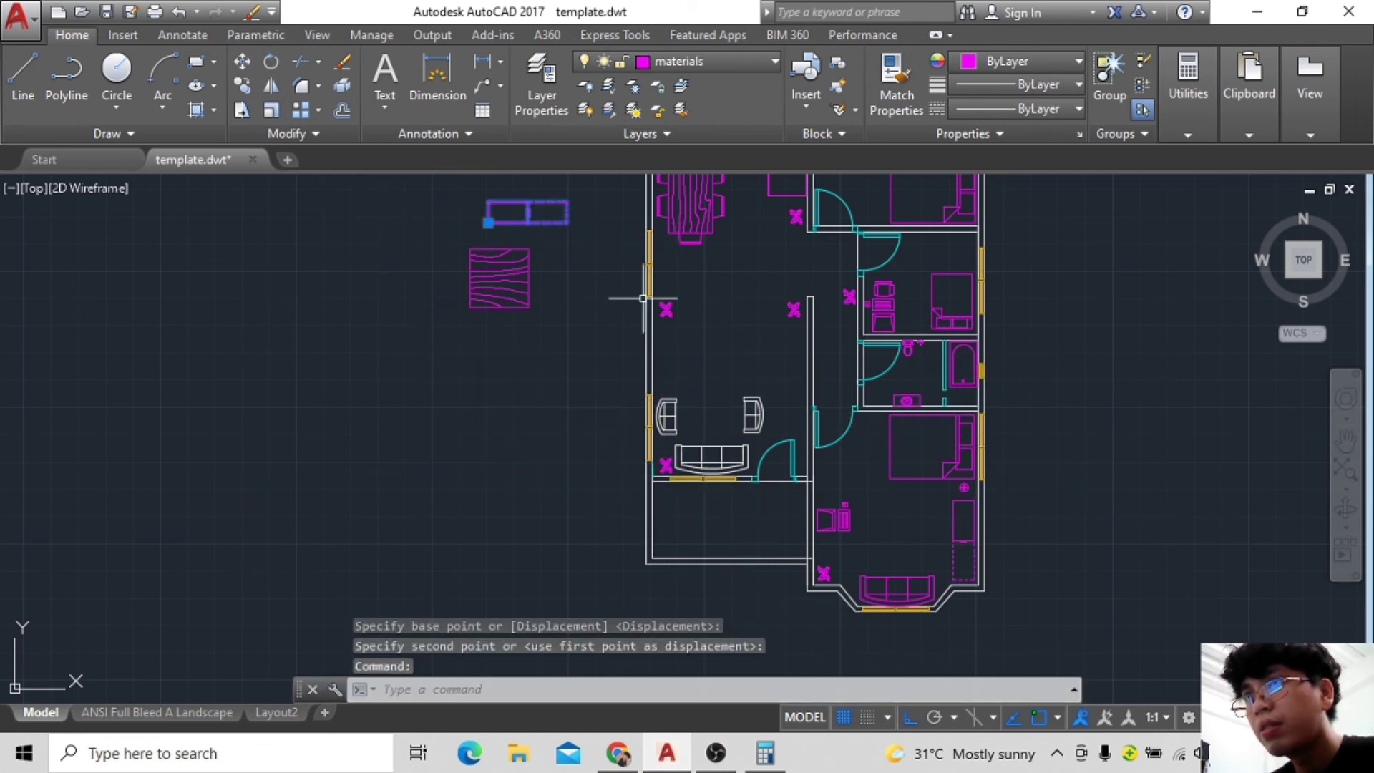
pyautogui.click(533, 379)
pyautogui.click(243, 62)
pyautogui.click(587, 302)
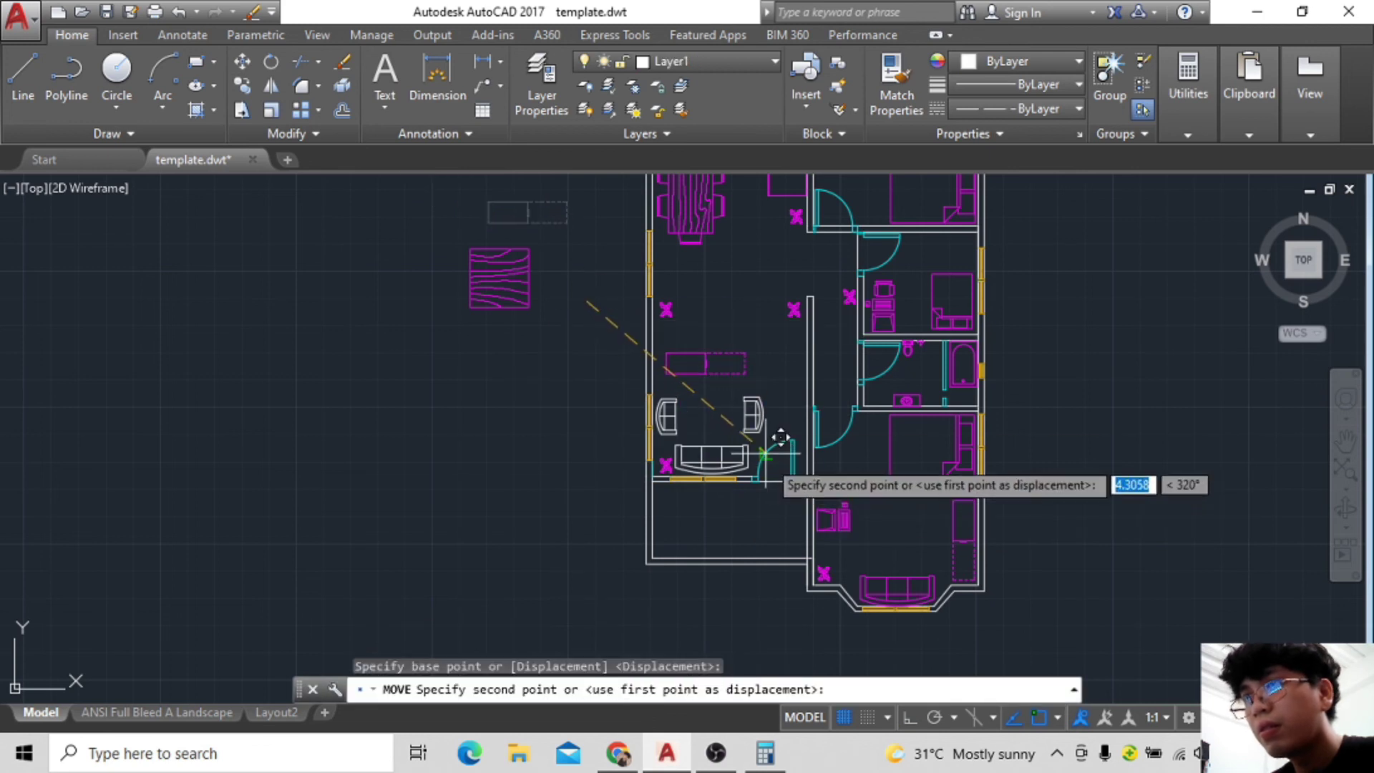
pyautogui.scroll(5, 623, 444)
pyautogui.scroll(-2, 439, 190)
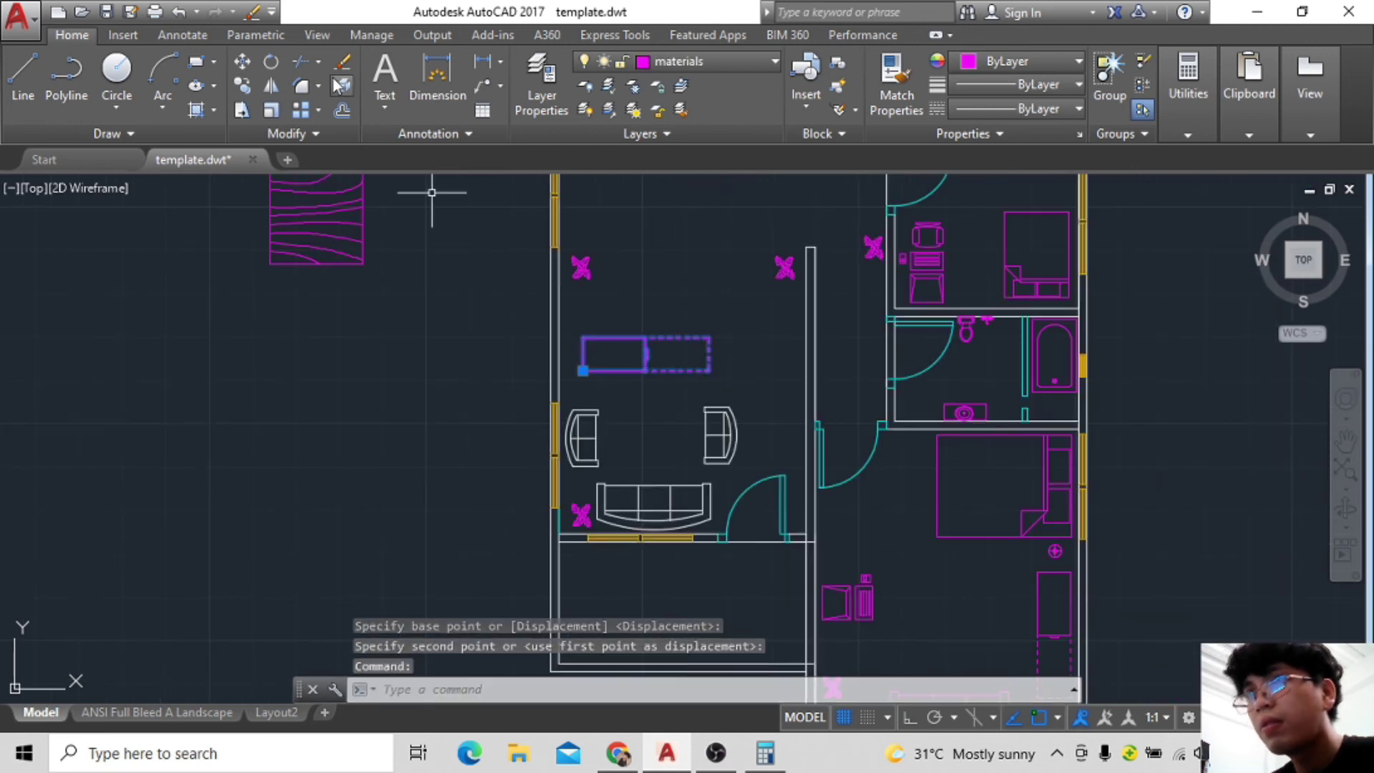
pyautogui.click(684, 411)
pyautogui.scroll(-2, 684, 411)
# Scale the wood-grain table block down.
pyautogui.click(372, 240)
pyautogui.click(458, 315)
pyautogui.click(270, 109)
pyautogui.click(447, 393)
pyautogui.click(437, 368)
# Move the shrunken wood-grain table so it sits centred between the armchairs.
pyautogui.click(432, 338)
pyautogui.write('m')
pyautogui.press('Return')
pyautogui.click(458, 390)
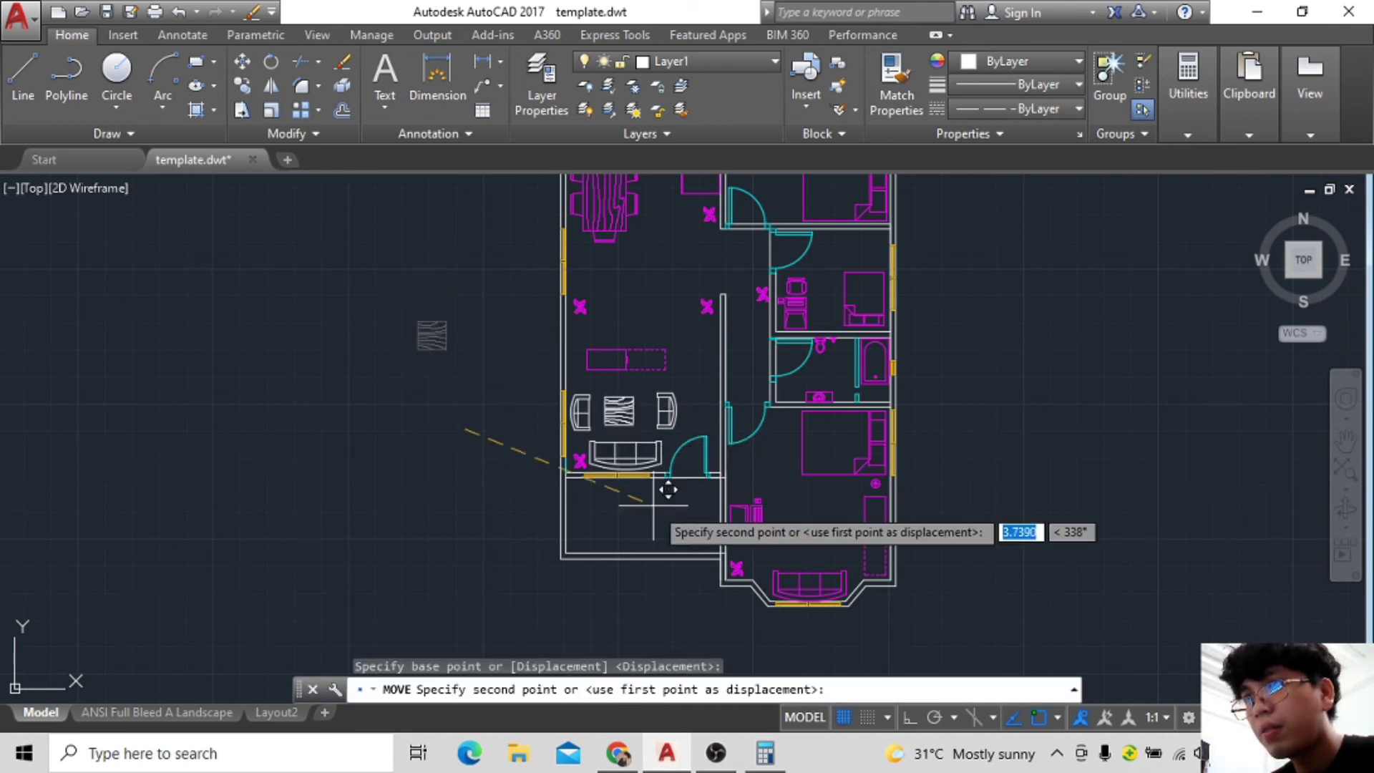
pyautogui.click(655, 466)
pyautogui.write('m')
pyautogui.press('Return')
pyautogui.click(423, 449)
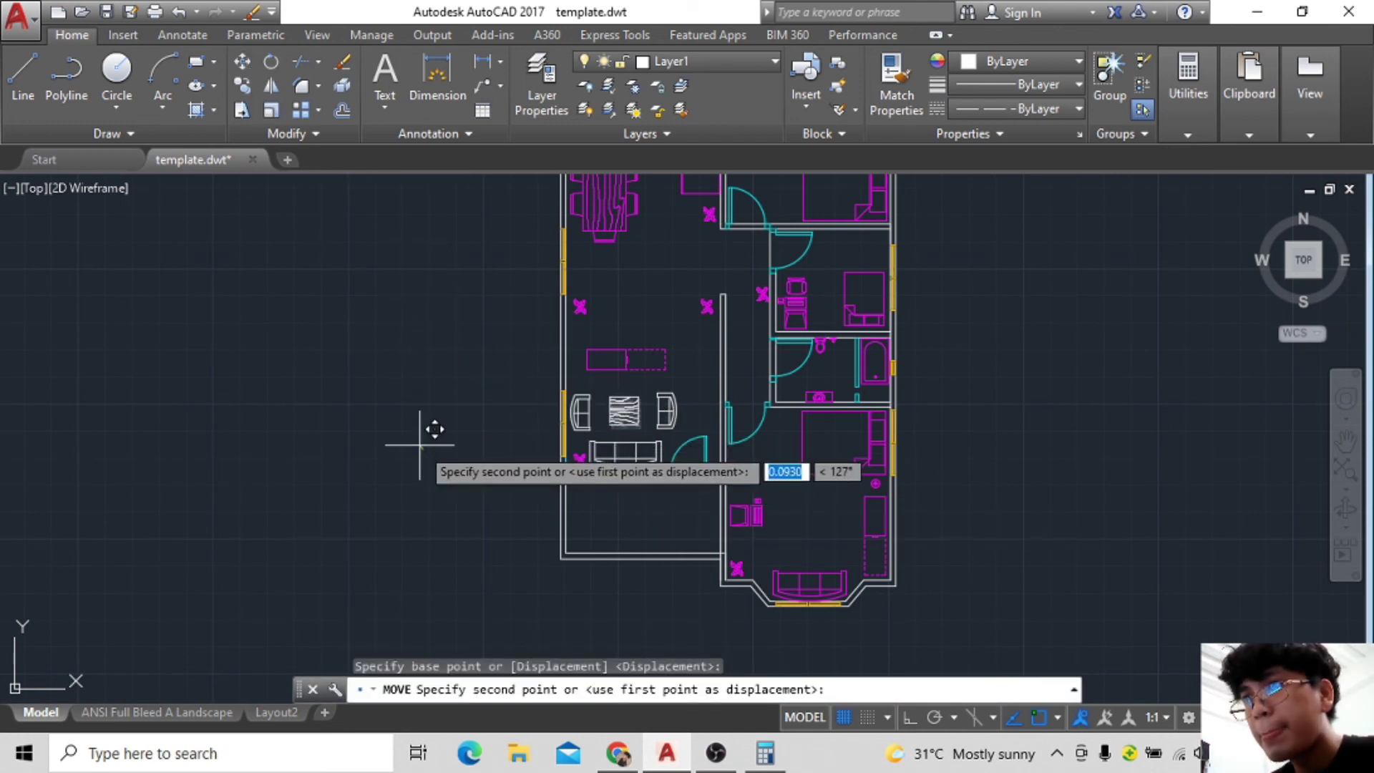
pyautogui.scroll(1, 570, 501)
pyautogui.scroll(3, 551, 383)
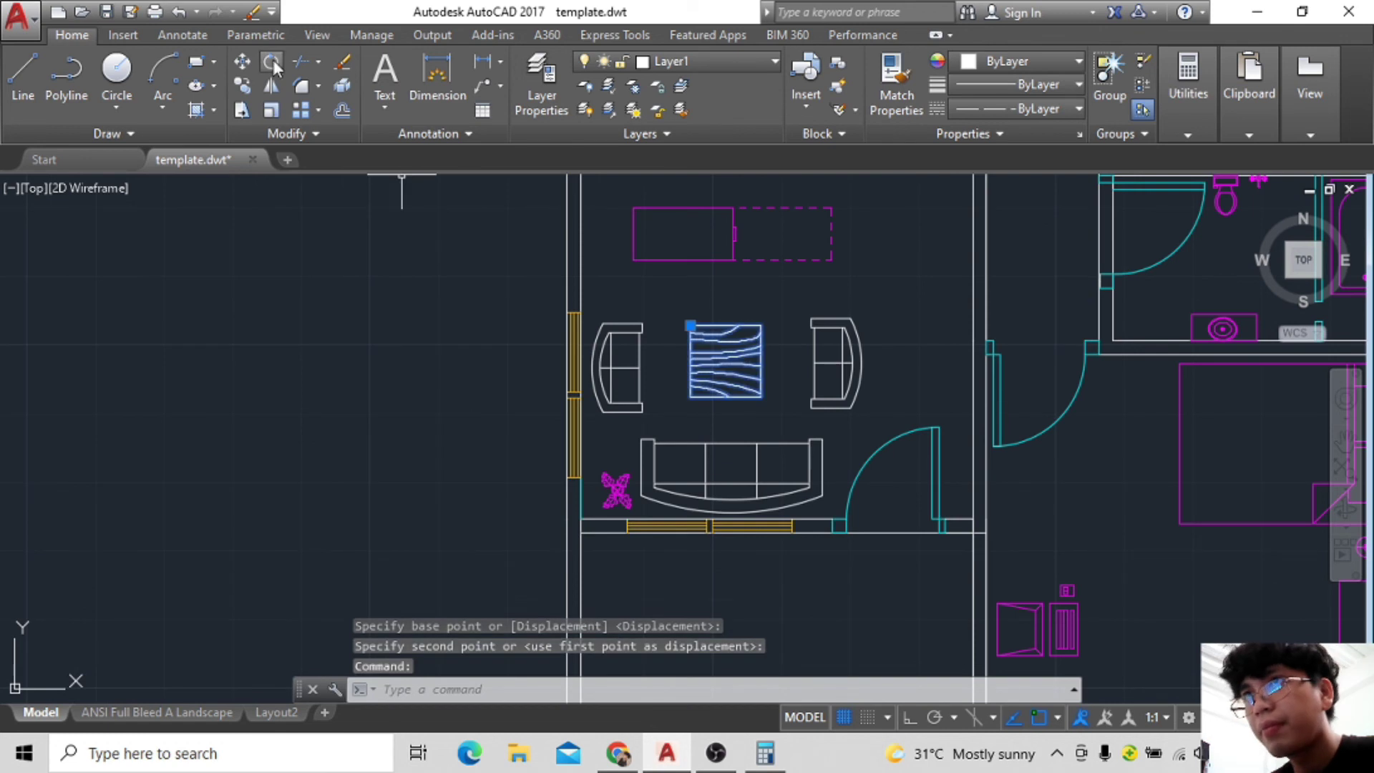
pyautogui.click(738, 379)
# Select and deselect the living-room seating group, then pan to the bedrooms and bathroom.
pyautogui.click(828, 361)
pyautogui.click(616, 458)
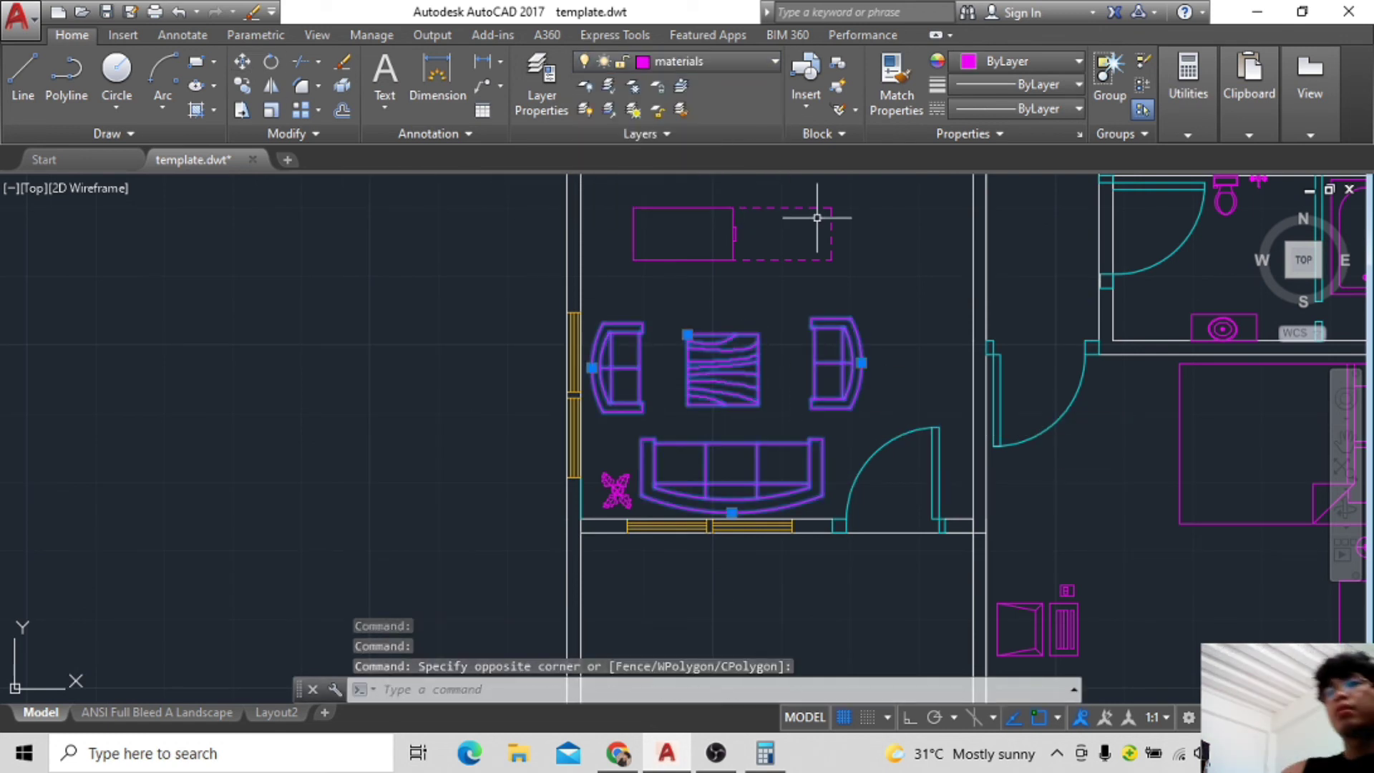
pyautogui.press('Escape')
pyautogui.scroll(-4, 816, 217)
pyautogui.scroll(3, 935, 316)
pyautogui.moveTo(935, 316); pyautogui.dragTo(727, 384, button='middle')
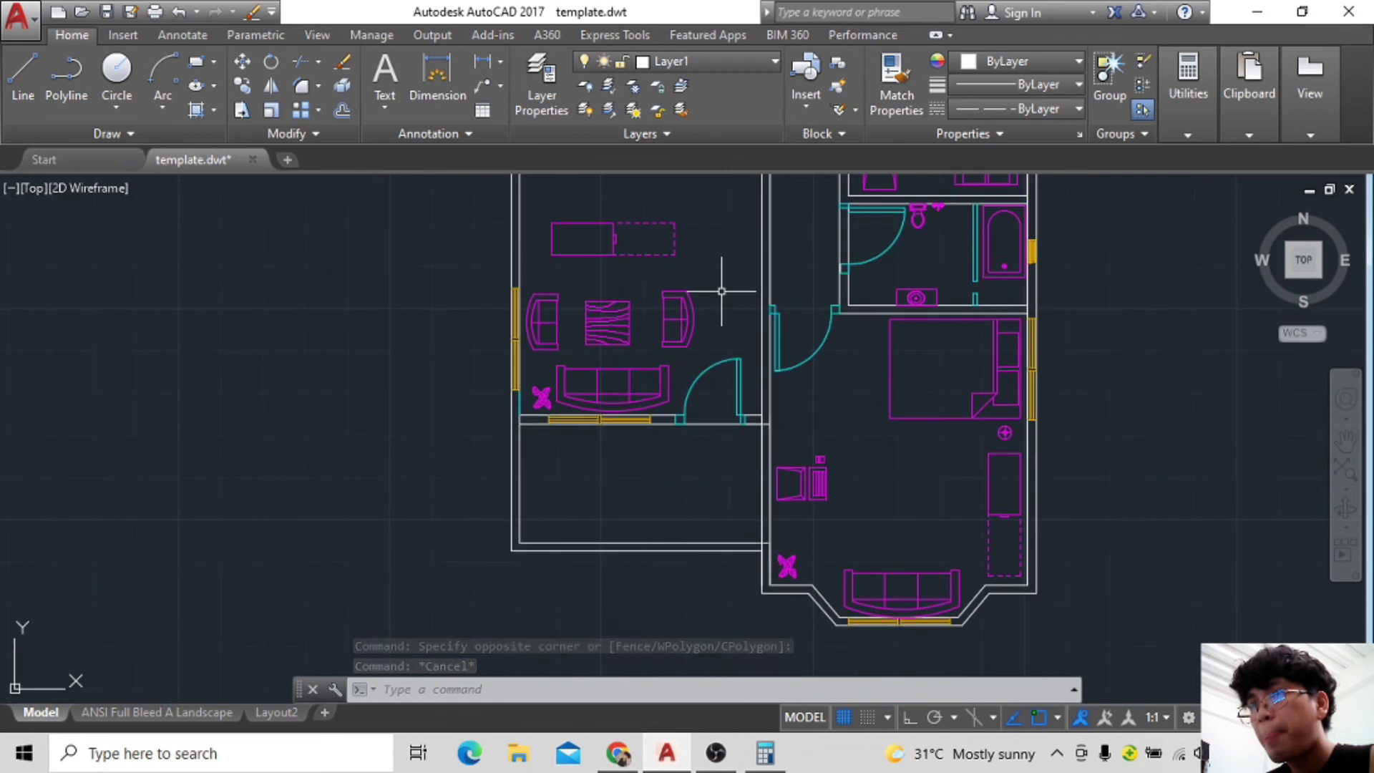
pyautogui.scroll(-3, 751, 399)
pyautogui.scroll(1, 752, 408)
pyautogui.scroll(1, 969, 378)
pyautogui.scroll(3, 1057, 423)
pyautogui.scroll(-1, 1057, 424)
# Copy the desk chair to the right of the plan and rotate it a quarter turn.
pyautogui.scroll(1, 716, 401)
pyautogui.click(241, 85)
pyautogui.click(666, 428)
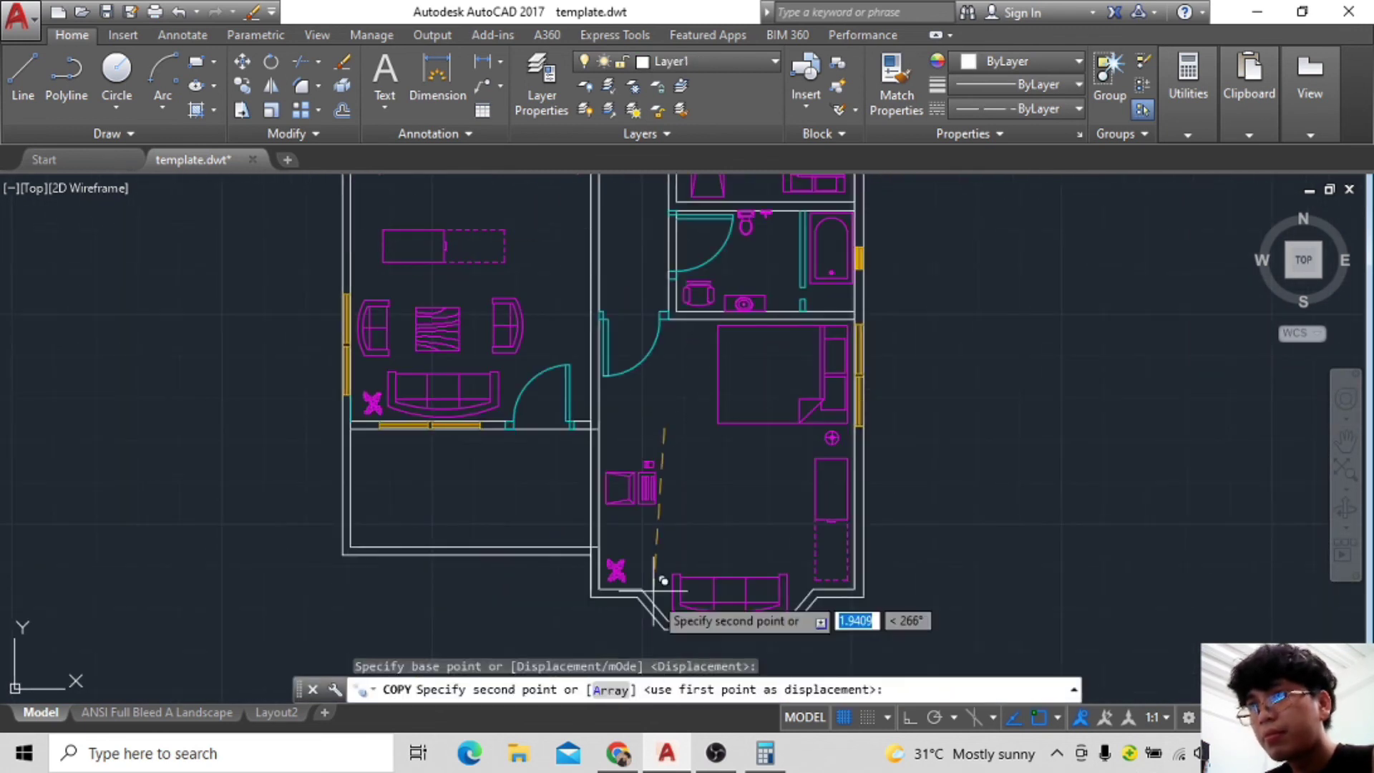
pyautogui.click(988, 501)
pyautogui.press('Return')
pyautogui.click(998, 312)
pyautogui.write('ro')
pyautogui.press('Return')
pyautogui.click(1049, 458)
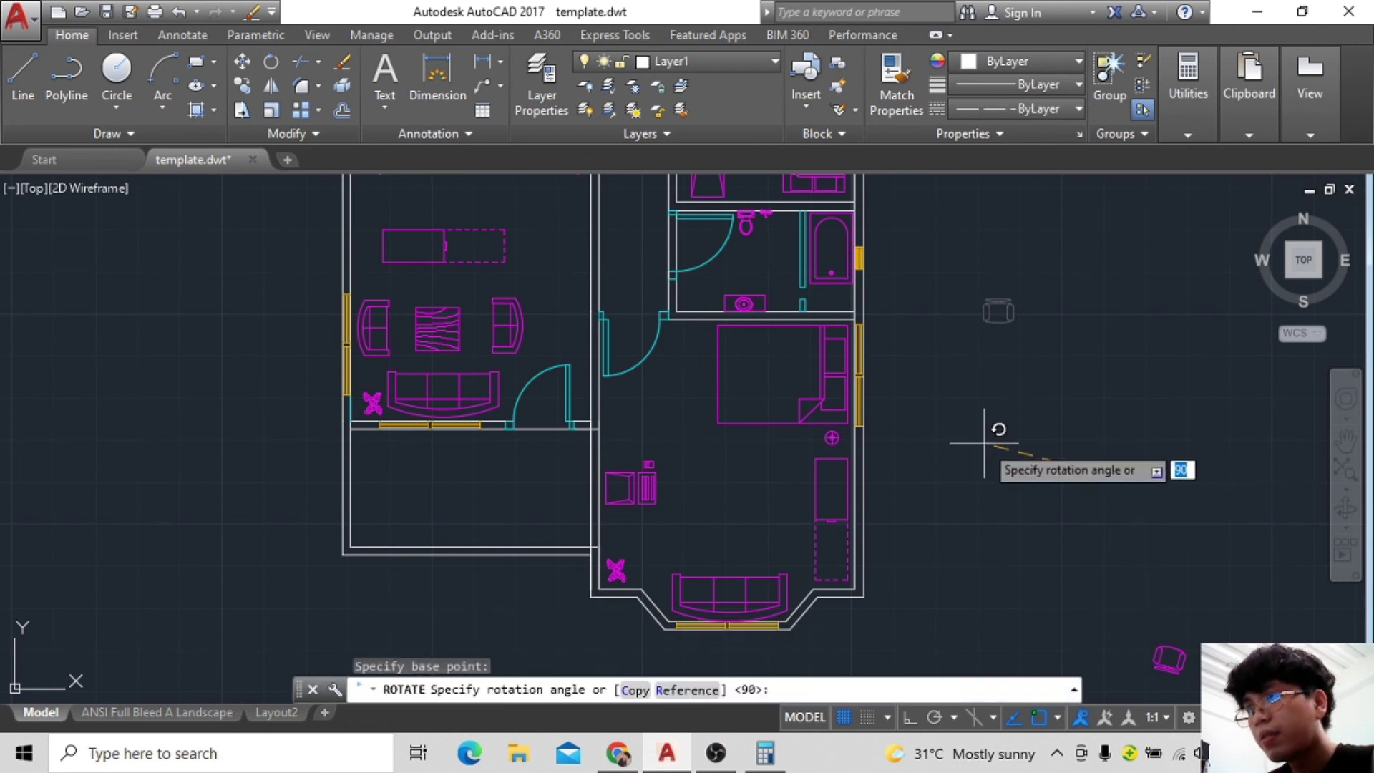
pyautogui.click(903, 636)
pyautogui.click(1267, 368)
# Move the rotated chair into the lower room beside the desk.
pyautogui.click(242, 61)
pyautogui.click(1265, 368)
pyautogui.click(680, 367)
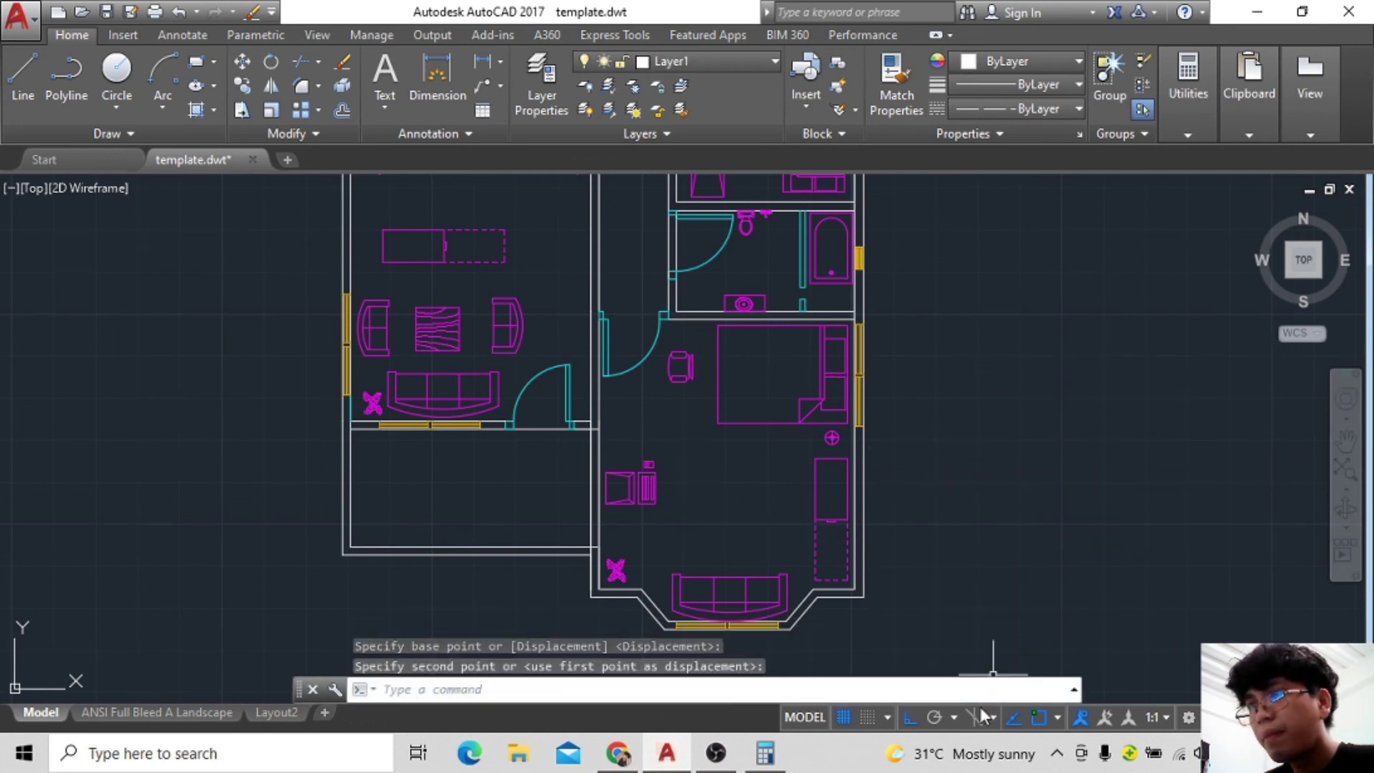
pyautogui.click(680, 366)
pyautogui.click(242, 61)
pyautogui.click(711, 459)
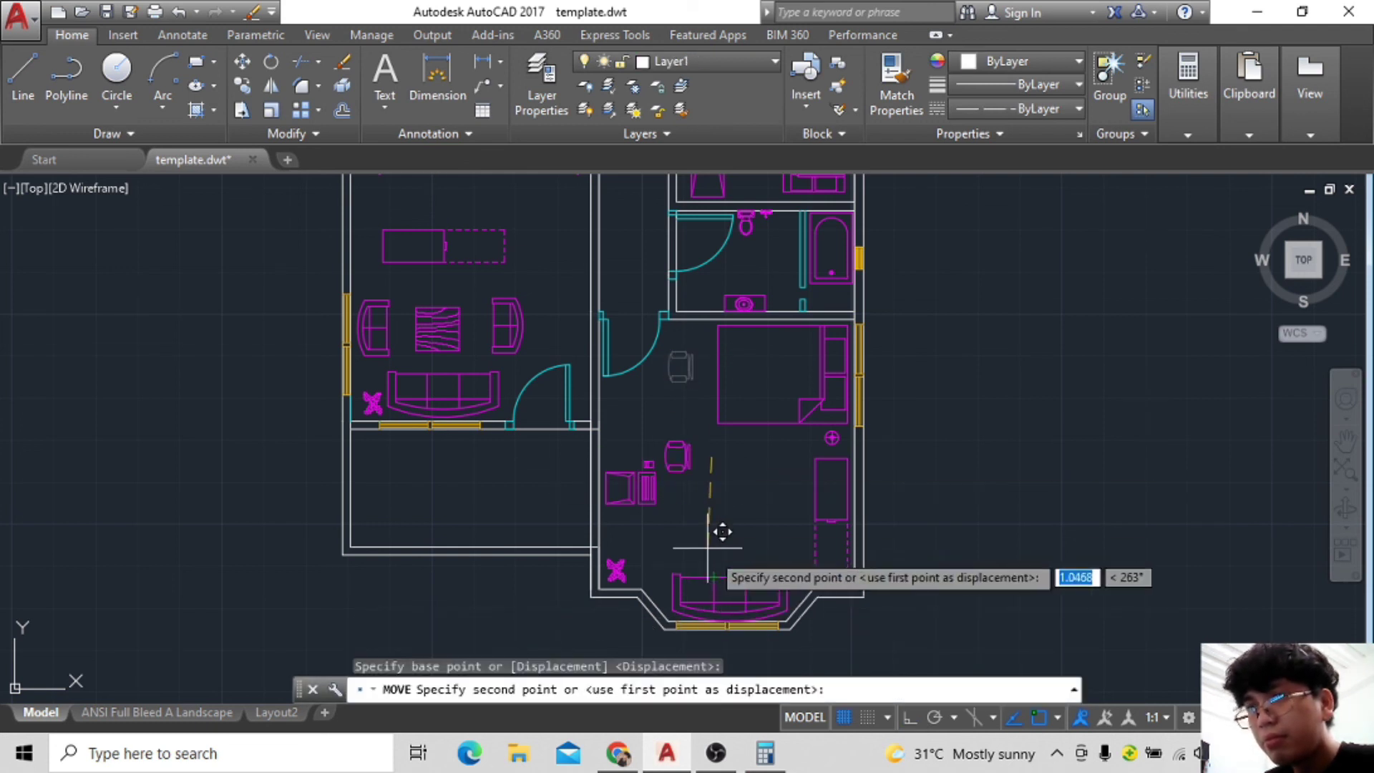
pyautogui.scroll(5, 709, 547)
pyautogui.click(751, 573)
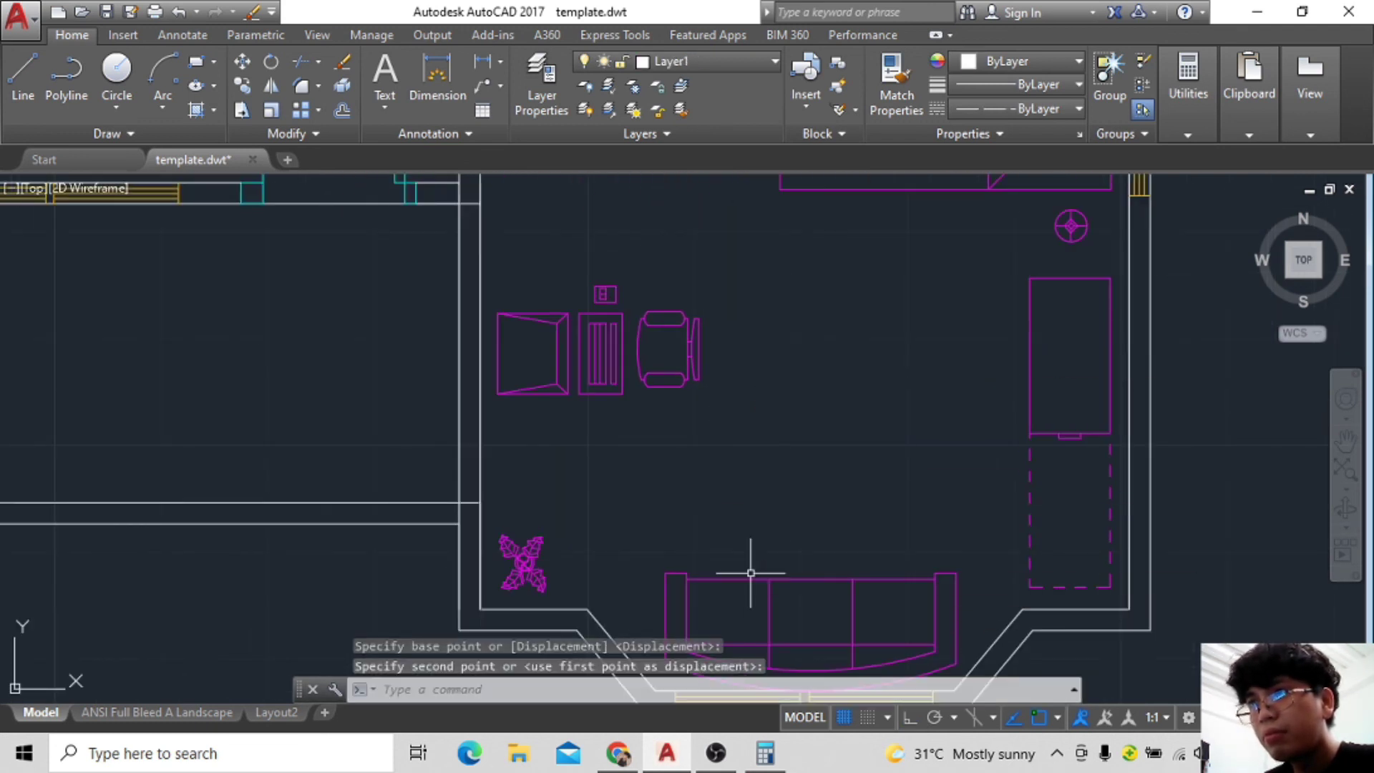
pyautogui.scroll(-5, 751, 573)
# Copy the chair up toward the upper rooms.
pyautogui.press('Escape')
pyautogui.press('Escape')
pyautogui.scroll(-3, 221, 270)
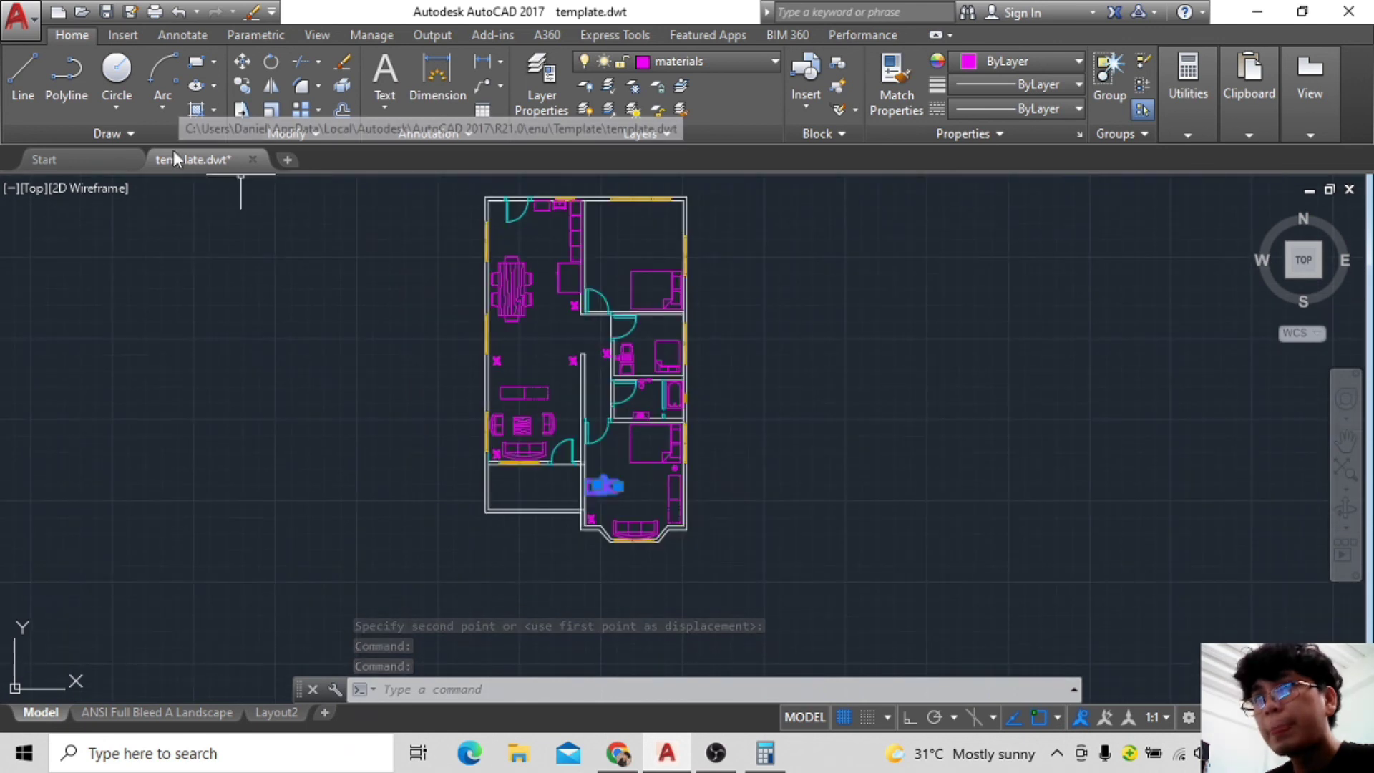
pyautogui.click(241, 86)
pyautogui.click(784, 363)
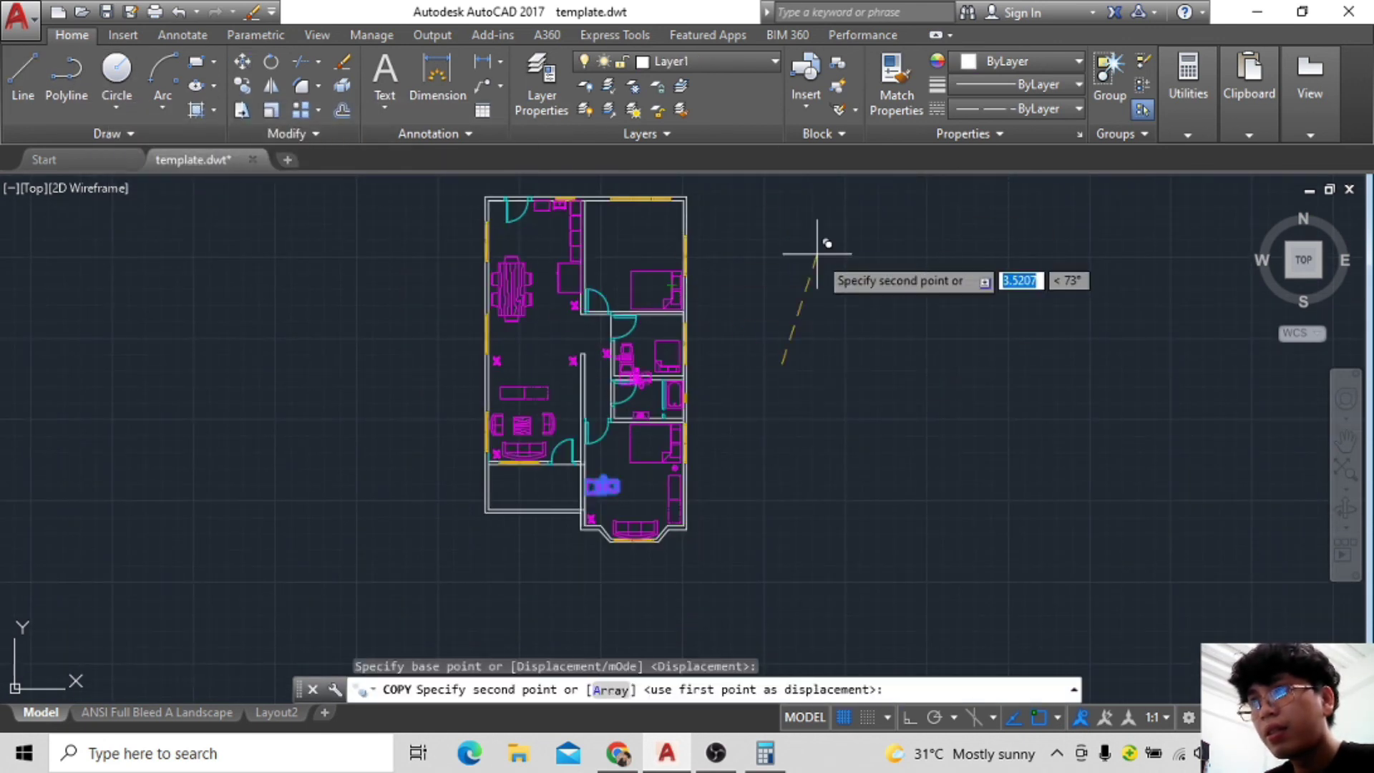
pyautogui.moveTo(817, 254); pyautogui.dragTo(820, 383, button='middle')
pyautogui.click(798, 265)
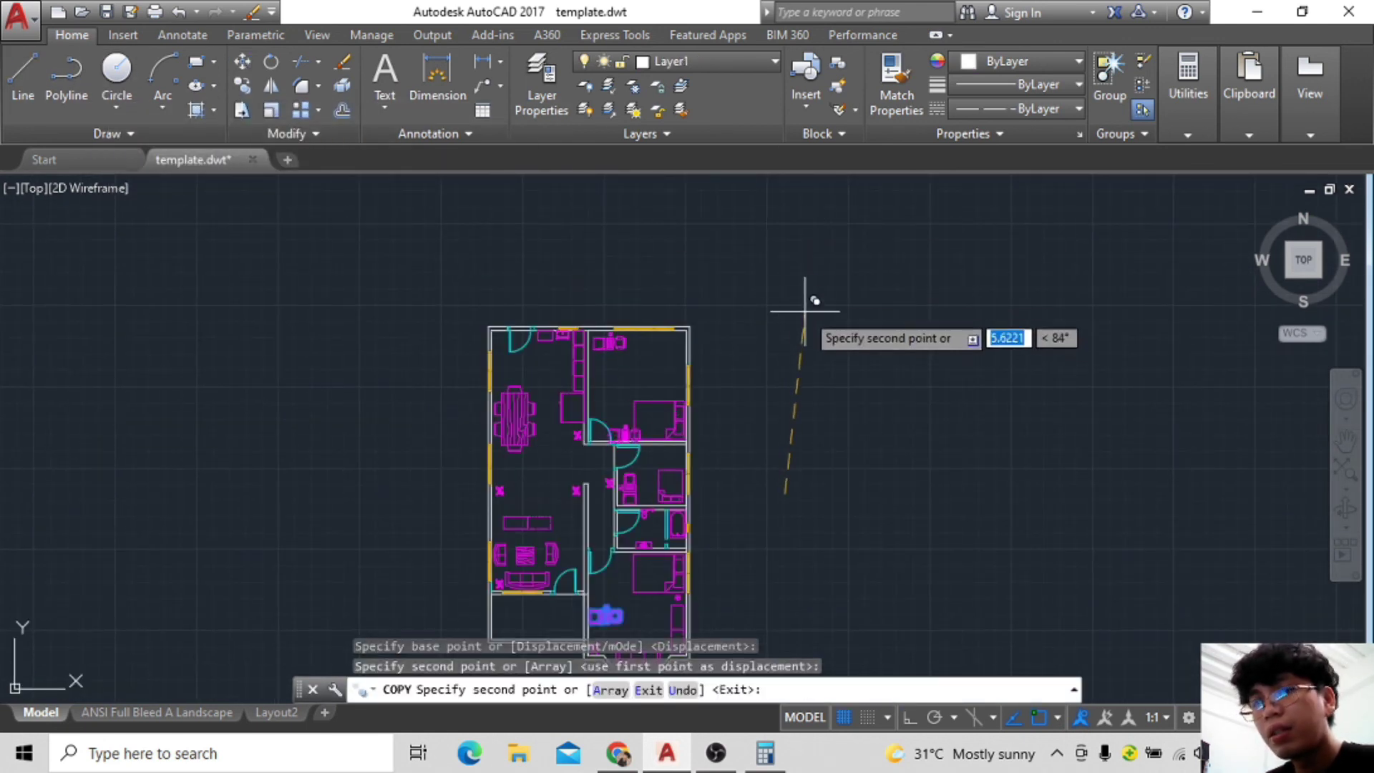
pyautogui.press('Escape')
pyautogui.scroll(3, 852, 438)
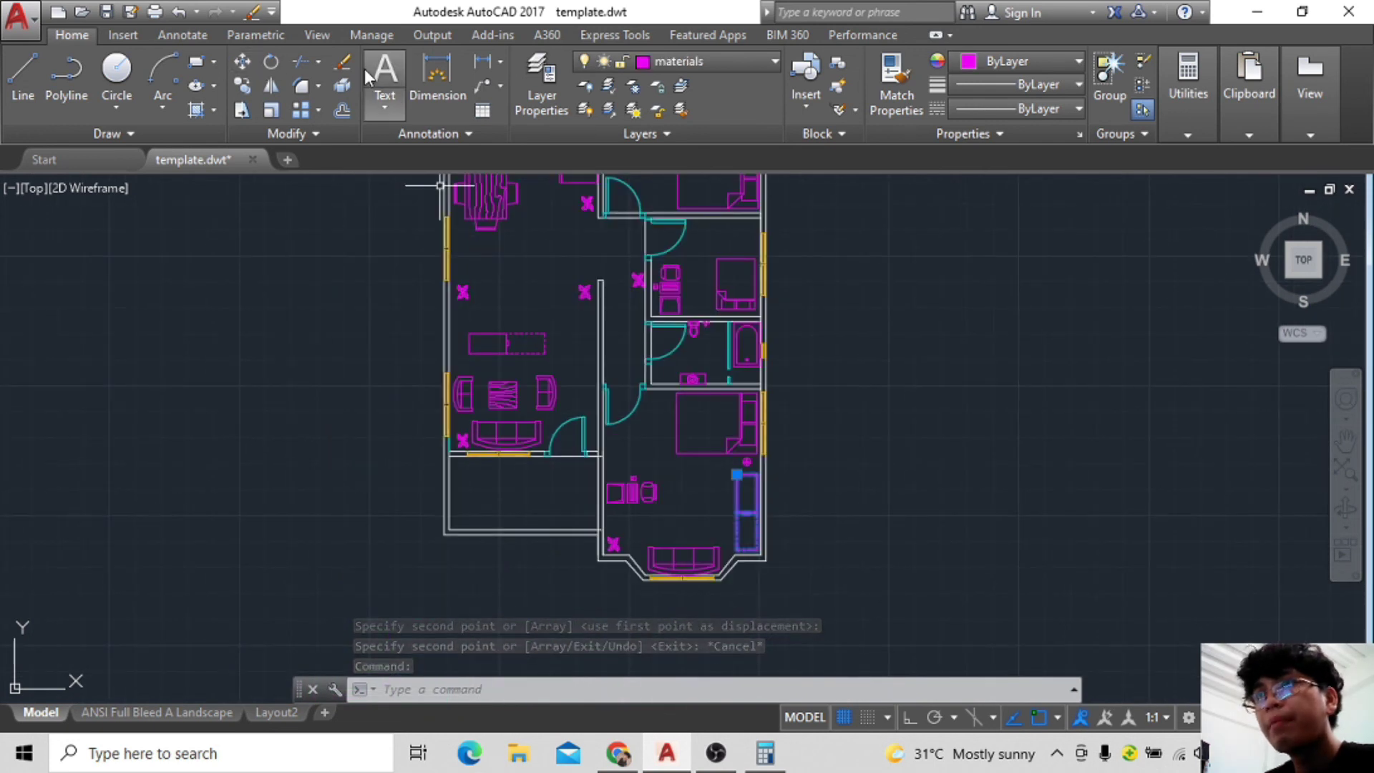
# Copy another chair into the top bedroom.
pyautogui.click(241, 85)
pyautogui.scroll(-4, 852, 465)
pyautogui.click(839, 512)
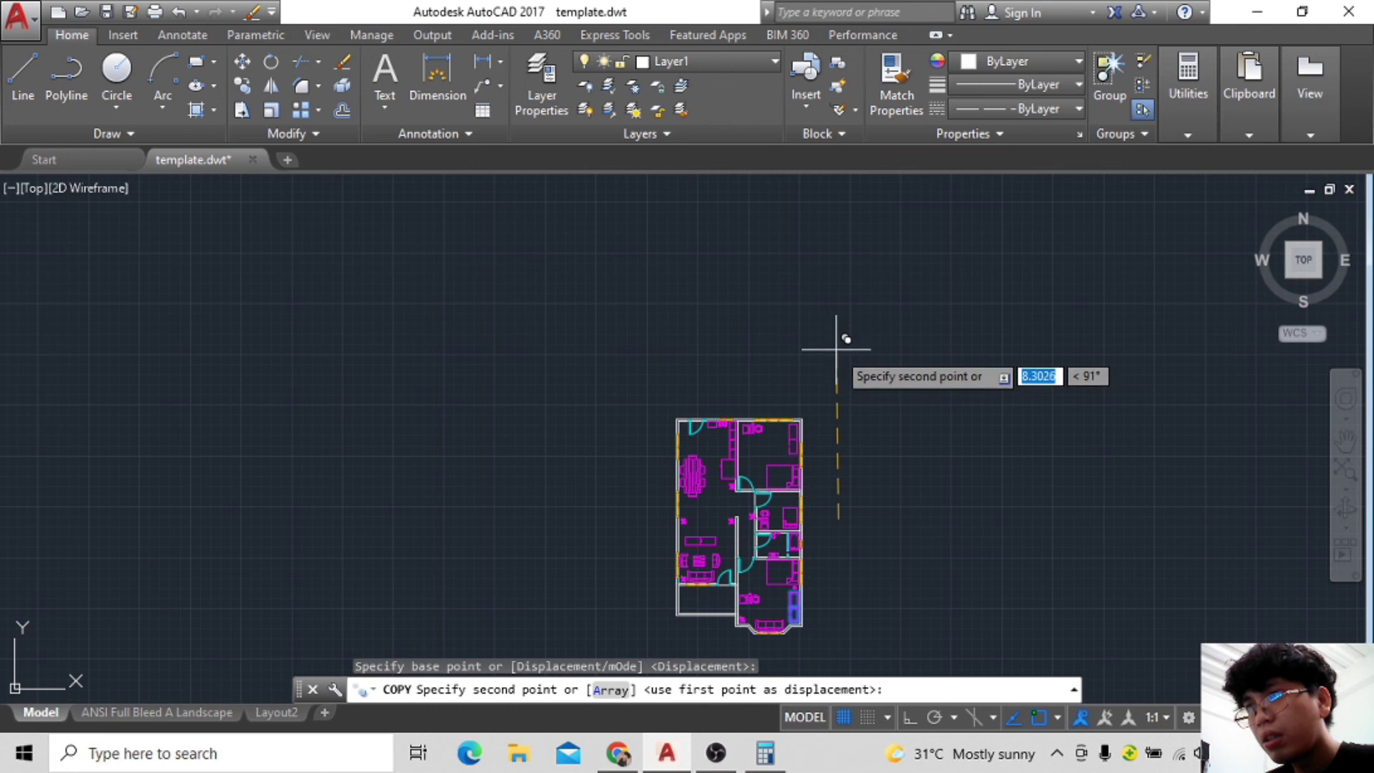
pyautogui.click(836, 349)
pyautogui.scroll(2, 905, 292)
pyautogui.scroll(2, 1031, 214)
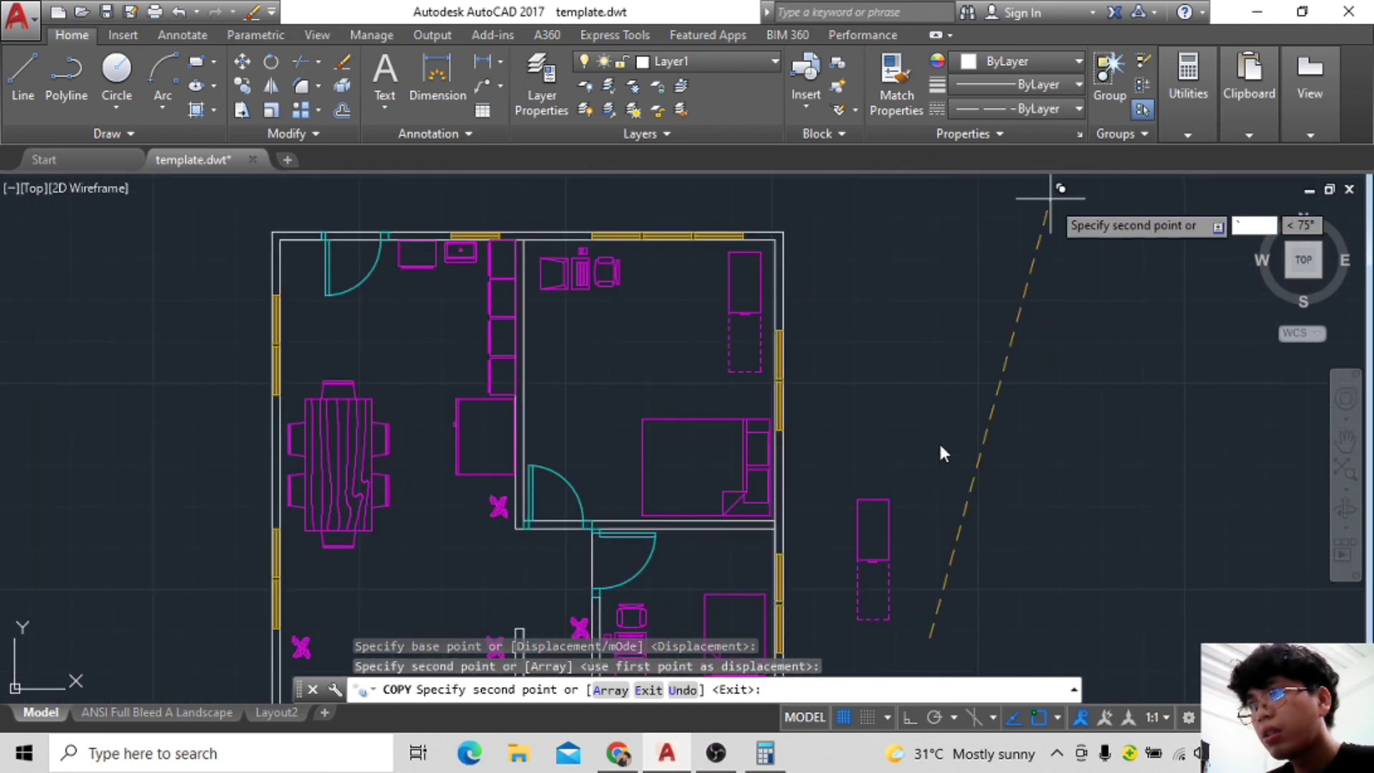
pyautogui.press('Escape')
pyautogui.scroll(-3, 735, 307)
pyautogui.scroll(3, 787, 337)
# Copy the top-right bedroom cabinet to its left, then remove the extra copy.
pyautogui.click(812, 343)
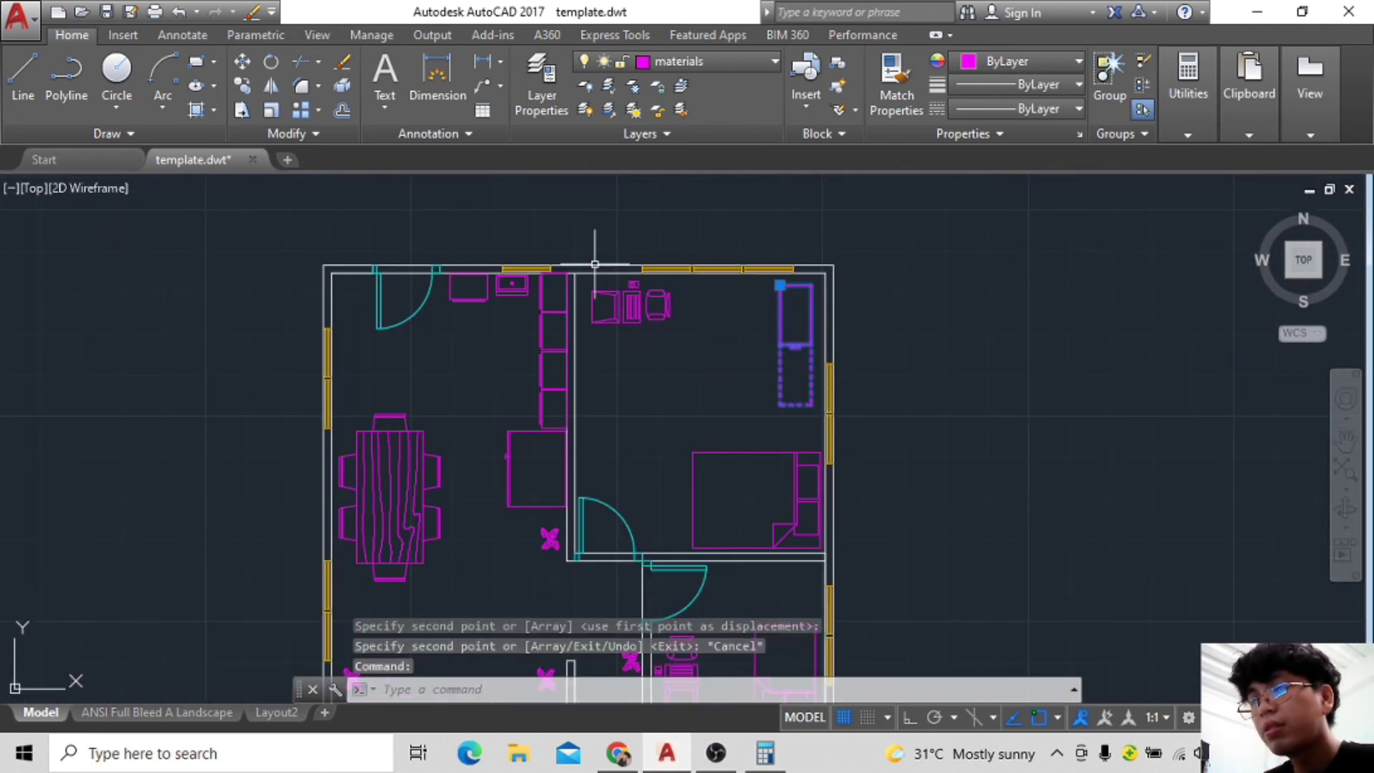
pyautogui.click(243, 86)
pyautogui.click(796, 345)
pyautogui.click(707, 346)
pyautogui.press('Escape')
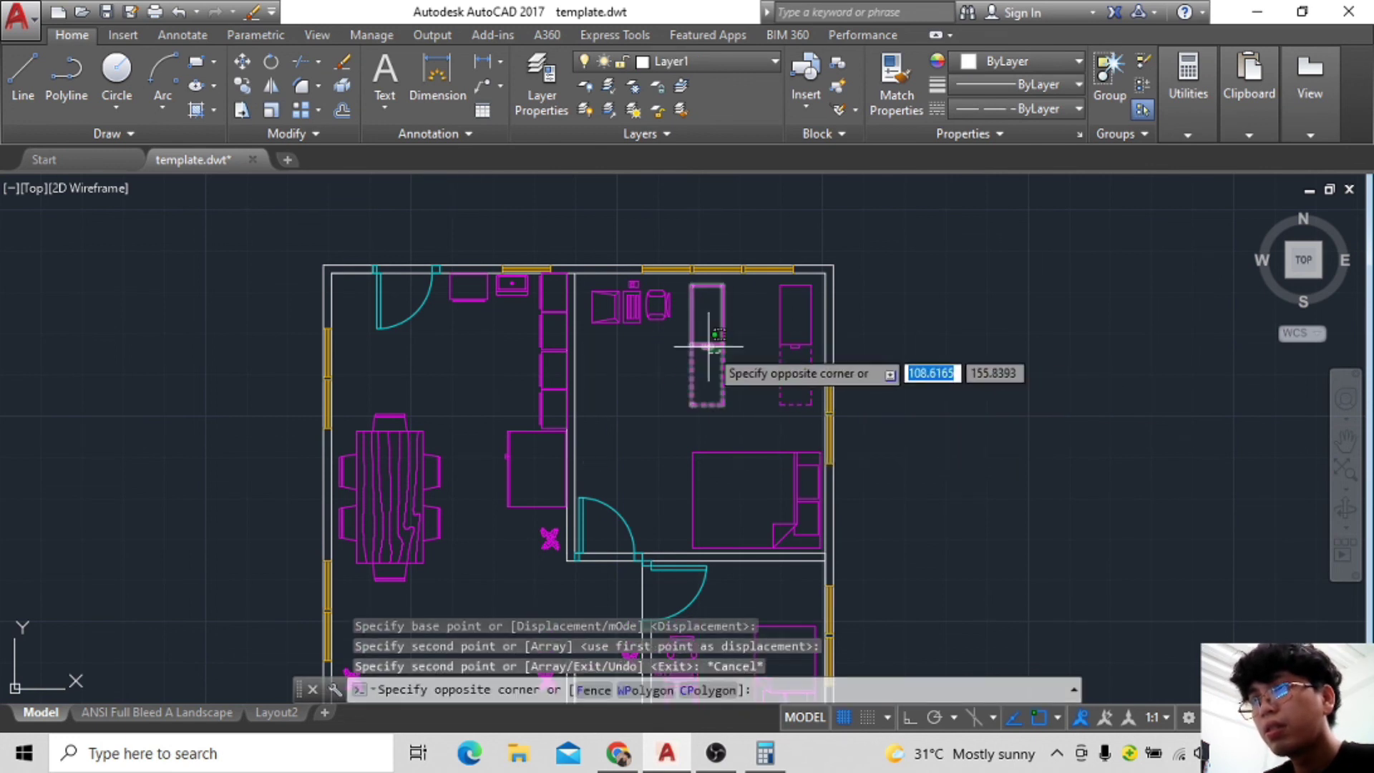
pyautogui.click(342, 111)
# Copy the chosen furnishing item to a new spot higher in the plan.
pyautogui.moveTo(966, 429)
pyautogui.mouseDown(button='middle')
pyautogui.moveTo(987, 352)
pyautogui.moveTo(876, 492)
pyautogui.mouseUp(button='middle')
pyautogui.scroll(-2, 942, 492)
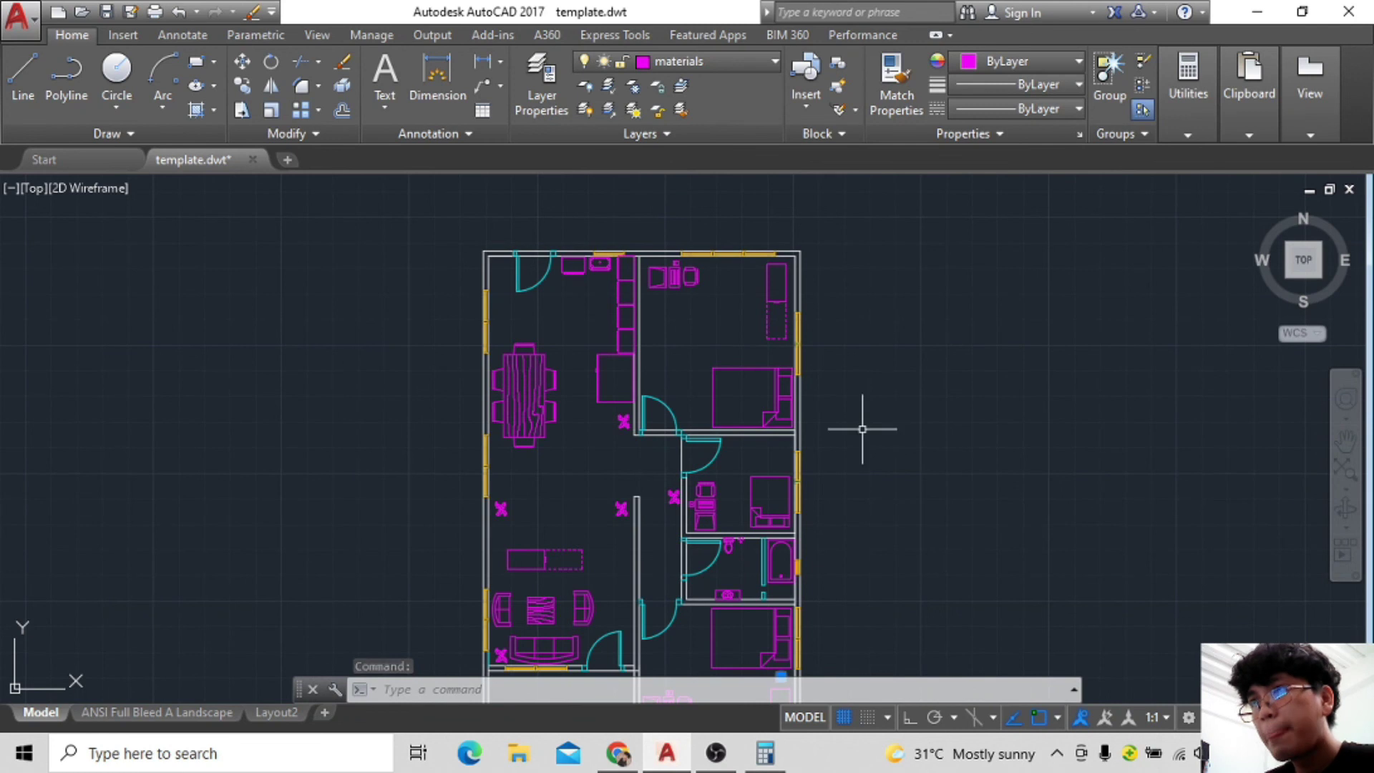
pyautogui.click(244, 86)
pyautogui.click(830, 315)
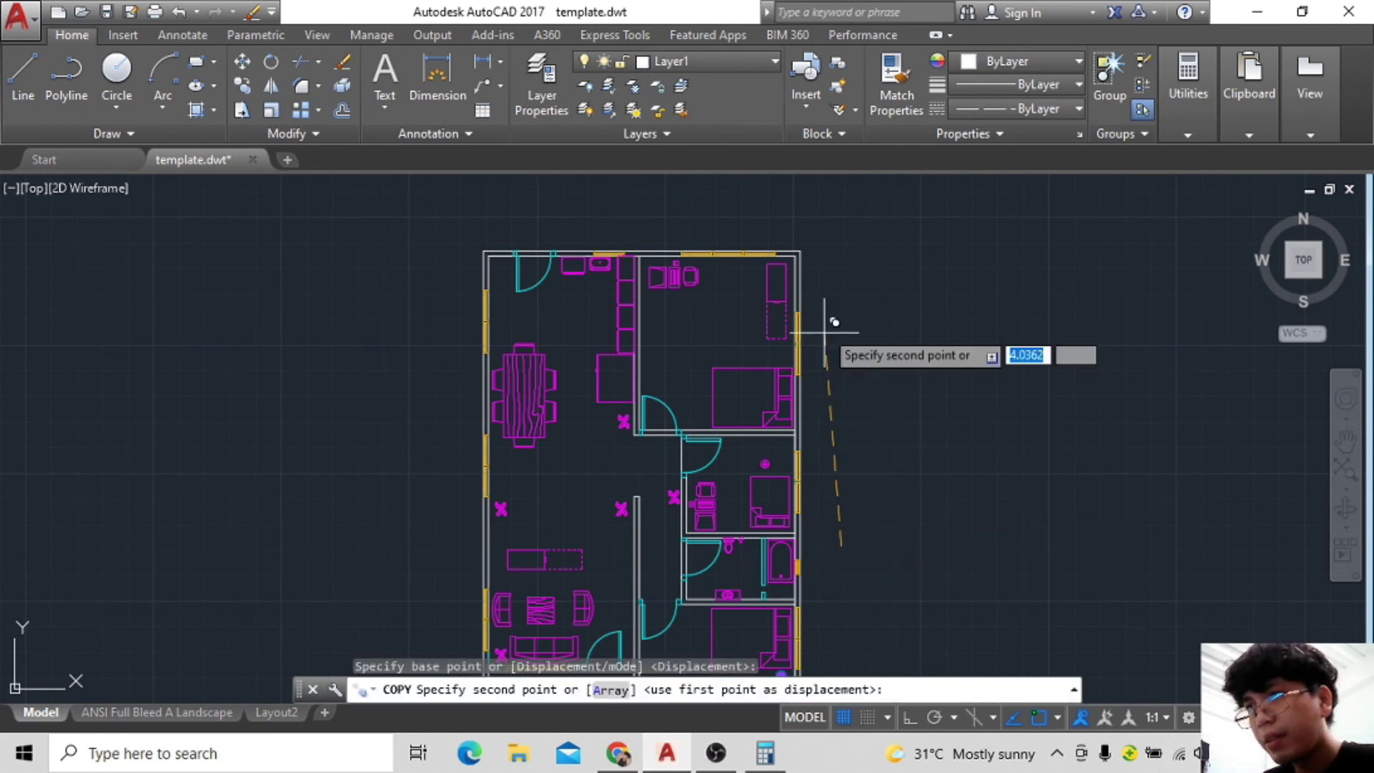
pyautogui.click(852, 236)
pyautogui.press('Escape')
pyautogui.moveTo(786, 409); pyautogui.dragTo(791, 405, button='middle')
# Copy the light marker into the top bedroom.
pyautogui.click(625, 506)
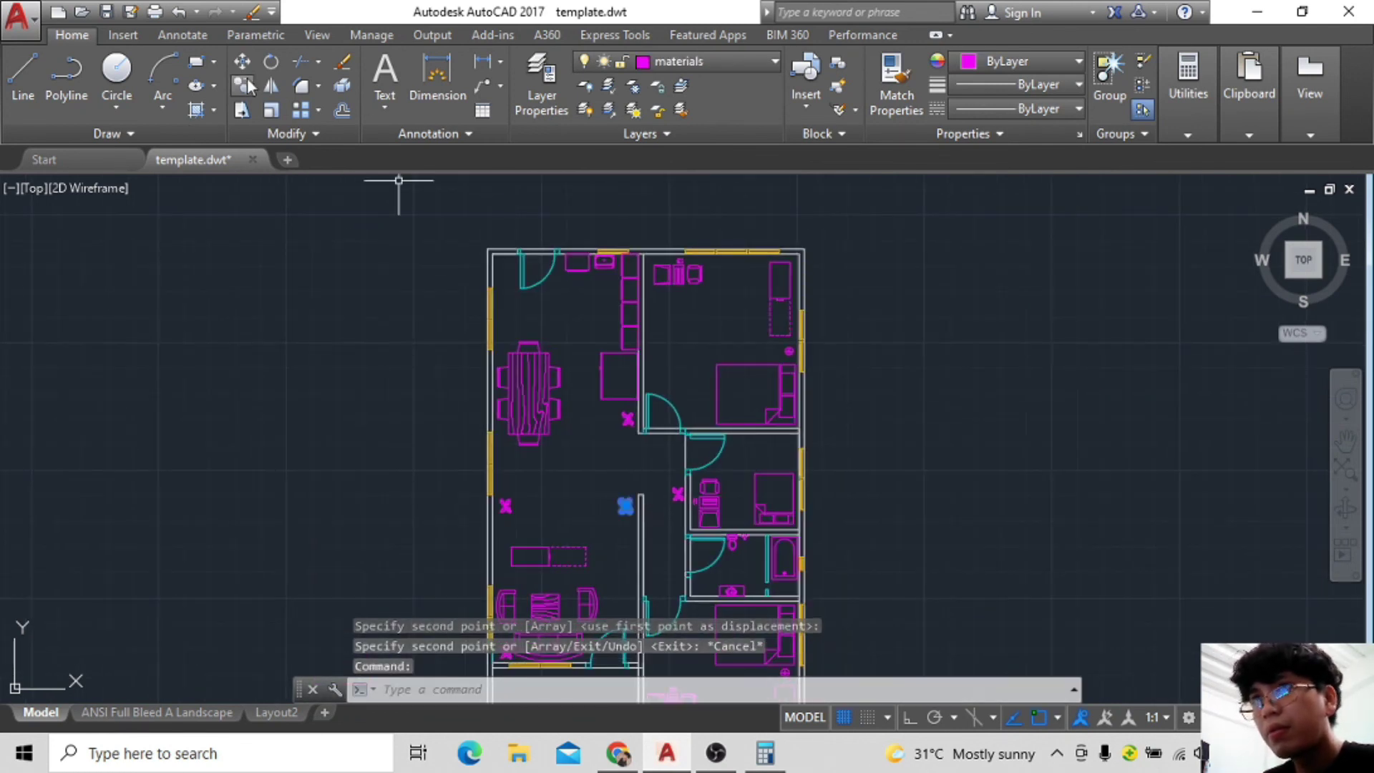
pyautogui.click(244, 86)
pyautogui.click(592, 506)
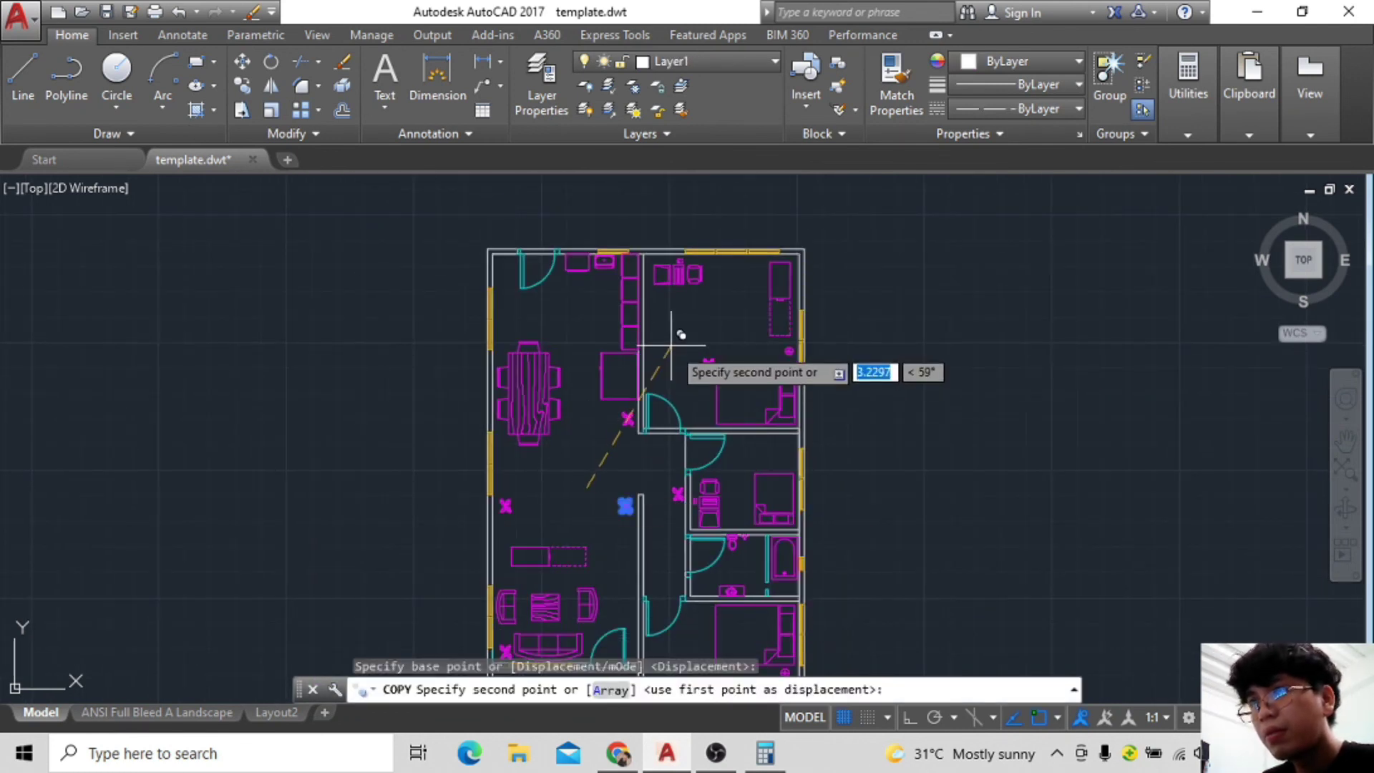
pyautogui.click(612, 290)
pyautogui.press('Escape')
# Pan to the upper rooms and start the Hatch command.
pyautogui.moveTo(814, 375)
pyautogui.mouseDown(button='middle')
pyautogui.moveTo(1050, 390)
pyautogui.moveTo(1064, 435)
pyautogui.moveTo(1055, 470)
pyautogui.moveTo(1117, 630)
pyautogui.mouseUp(button='middle')
pyautogui.scroll(2, 1079, 416)
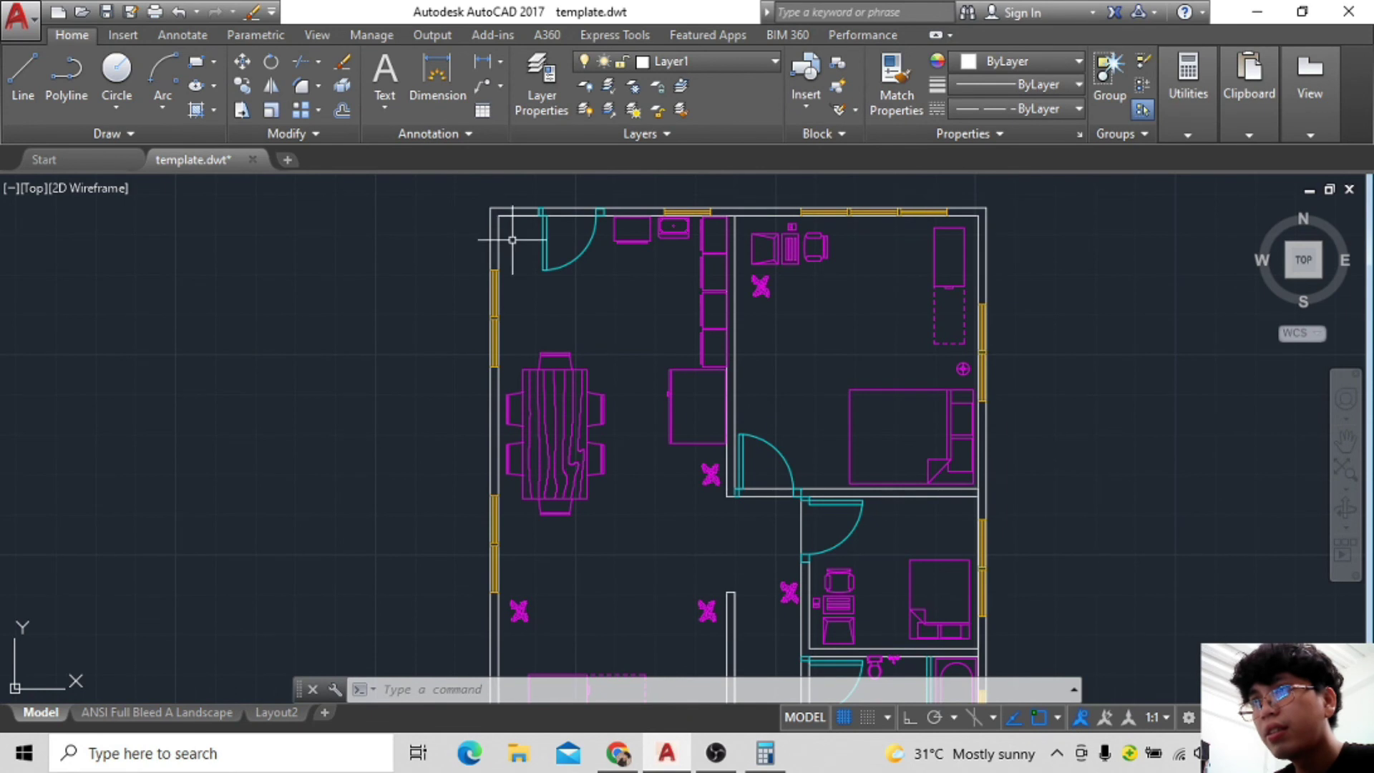
pyautogui.moveTo(673, 563); pyautogui.dragTo(627, 415, button='middle')
pyautogui.moveTo(609, 329); pyautogui.dragTo(610, 401, button='middle')
pyautogui.click(207, 110)
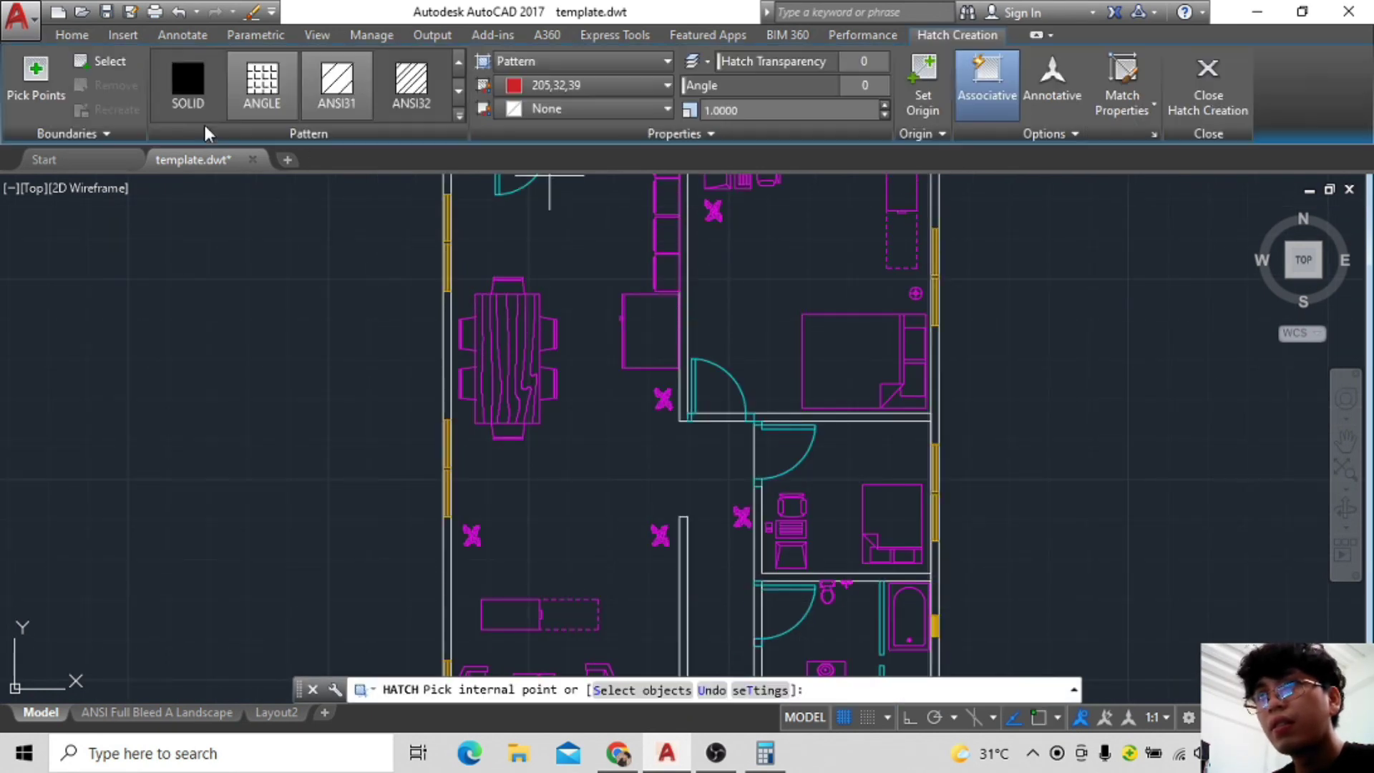
# Hatch the top bedroom floor with a denser red grid, then delete that hatch.
pyautogui.click(764, 274)
pyautogui.scroll(-2, 745, 300)
pyautogui.scroll(2, 716, 286)
pyautogui.click(666, 61)
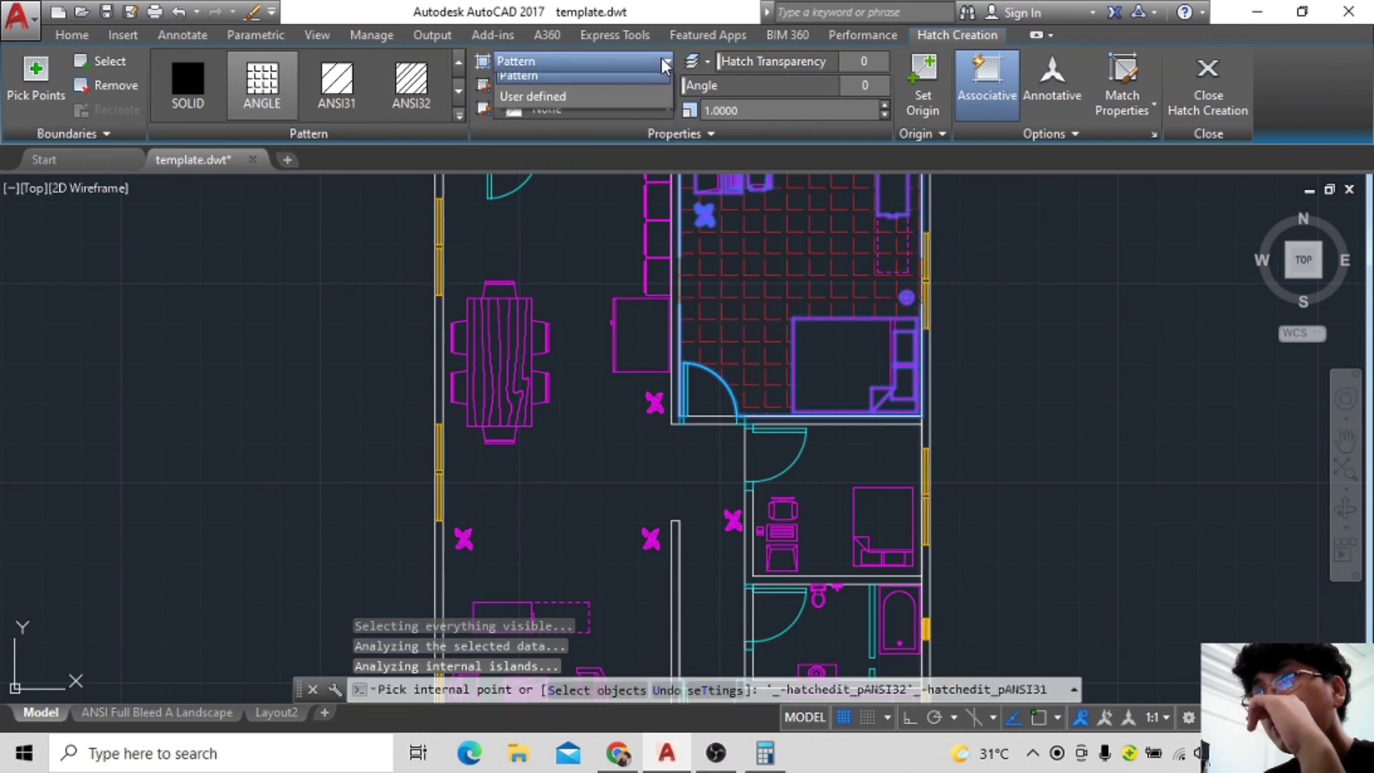
pyautogui.click(886, 114)
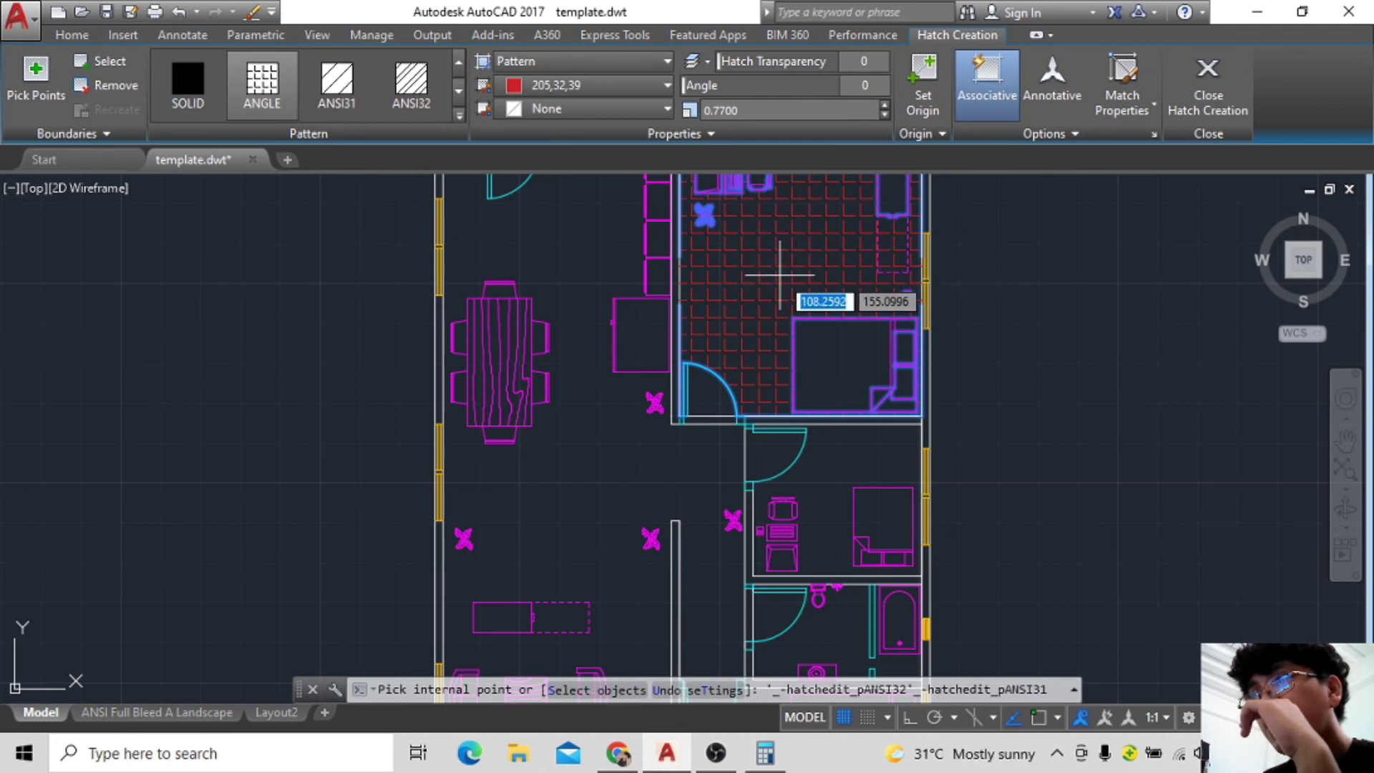
pyautogui.click(107, 85)
pyautogui.click(785, 270)
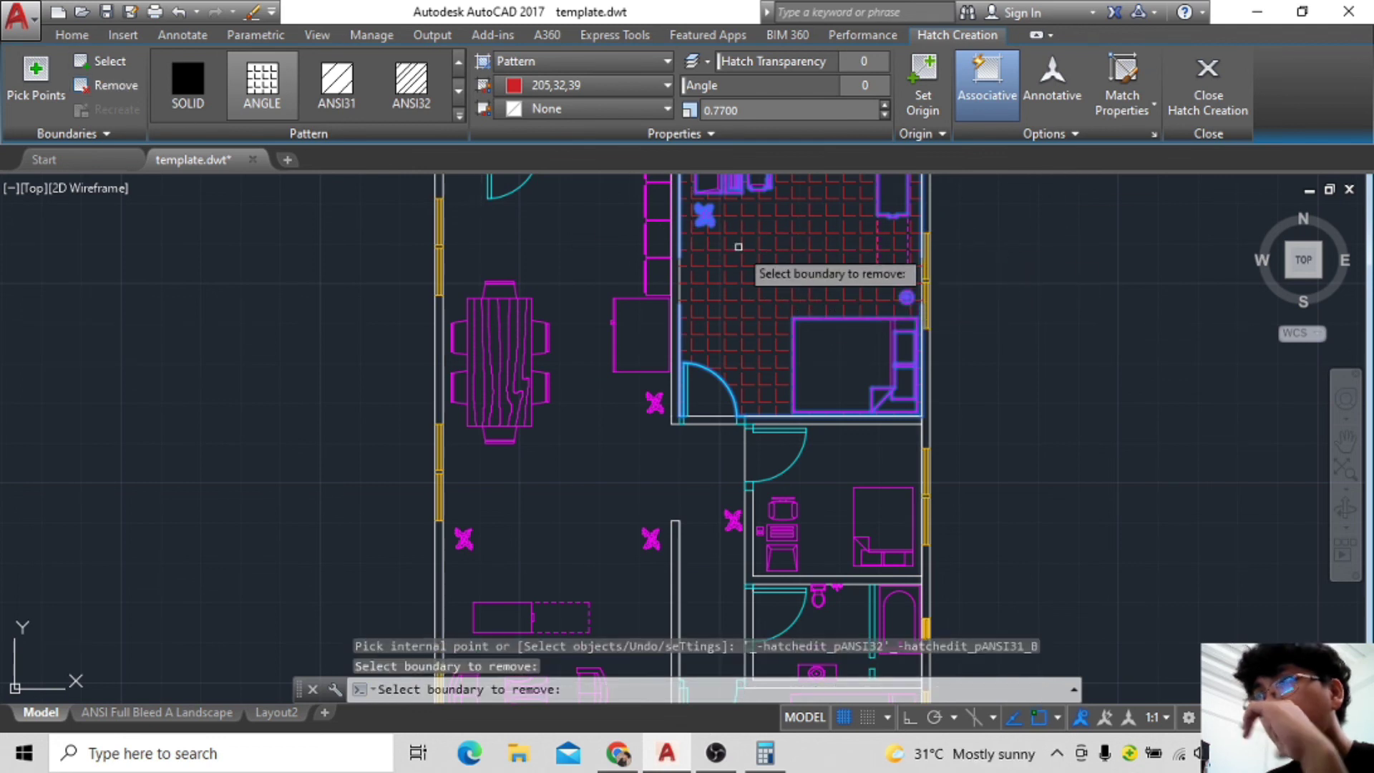
pyautogui.press('Return')
pyautogui.scroll(-3, 783, 261)
pyautogui.press('Delete')
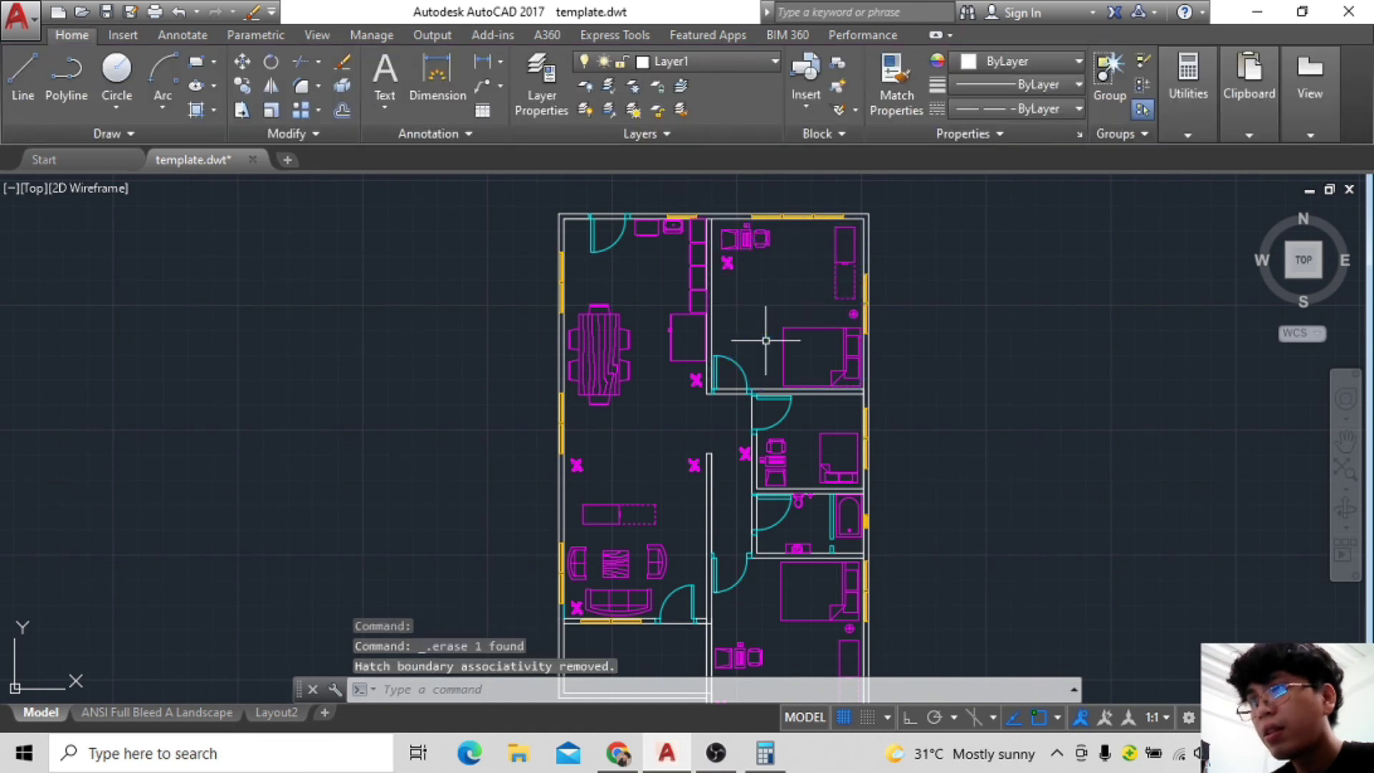
# Run a new hatch fill and select the unwanted whole-plan hatch.
pyautogui.scroll(3, 808, 489)
pyautogui.click(243, 143)
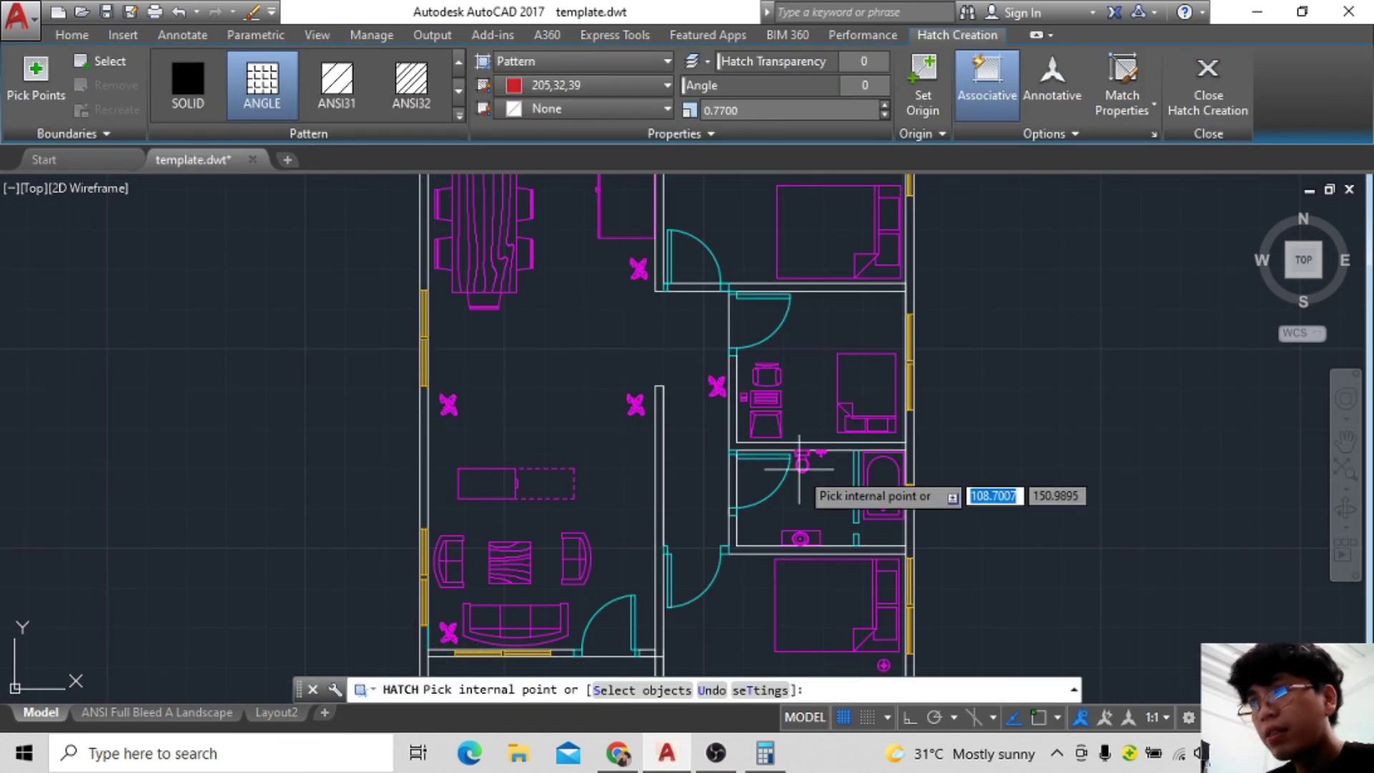
pyautogui.press('Return')
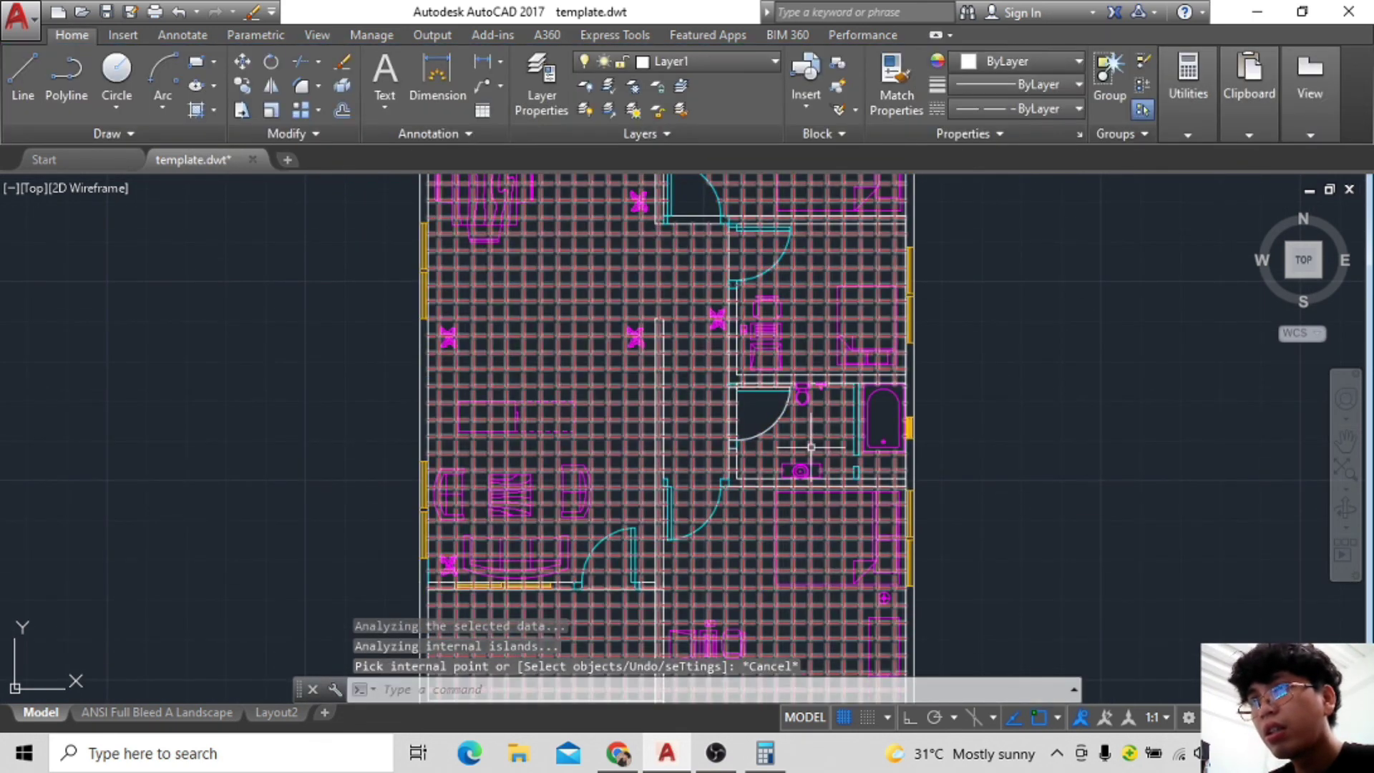
pyautogui.moveTo(825, 509); pyautogui.dragTo(809, 430, button='middle')
pyautogui.click(810, 430)
pyautogui.press('Escape')
# Inspect the plan and clear the bathroom door arc selection.
pyautogui.scroll(3, 810, 430)
pyautogui.scroll(-3, 736, 398)
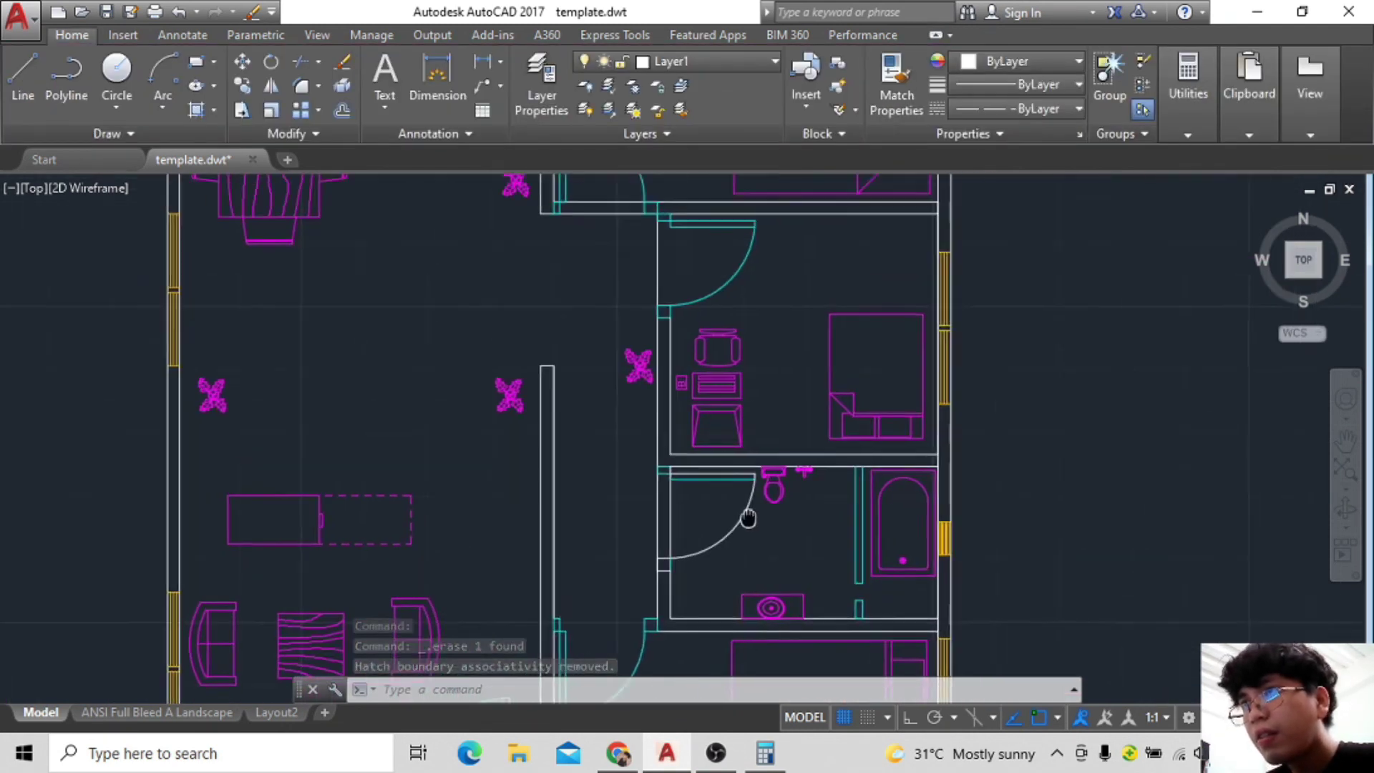
pyautogui.scroll(5, 672, 503)
pyautogui.scroll(-4, 672, 503)
pyautogui.scroll(-1, 669, 308)
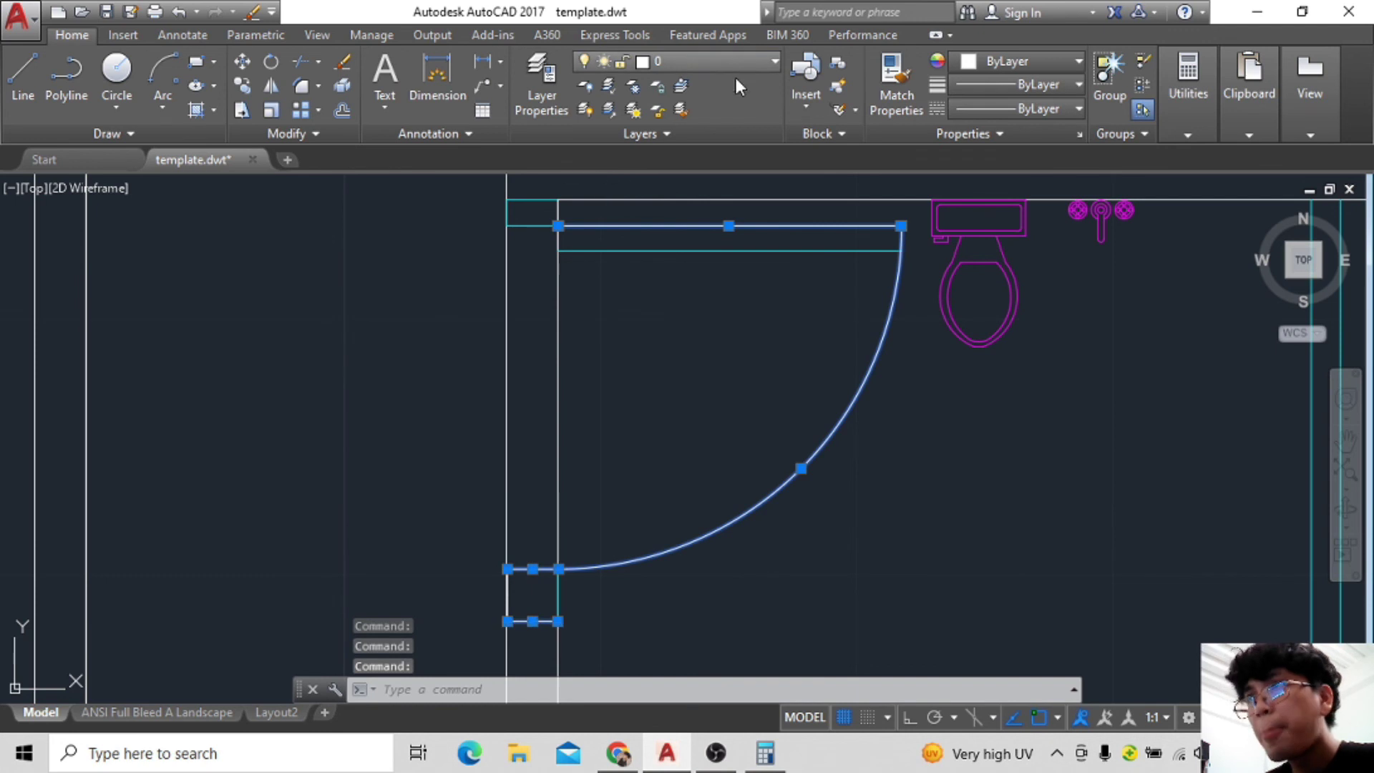
pyautogui.press('Escape')
pyautogui.scroll(3, 481, 356)
pyautogui.scroll(-2, 604, 448)
pyautogui.scroll(-2, 917, 466)
pyautogui.scroll(-2, 696, 435)
# Hatch the bathroom floor with the ANSI38 crosshatch pattern.
pyautogui.scroll(-3, 697, 436)
pyautogui.click(316, 115)
pyautogui.write('h')
pyautogui.press('Return')
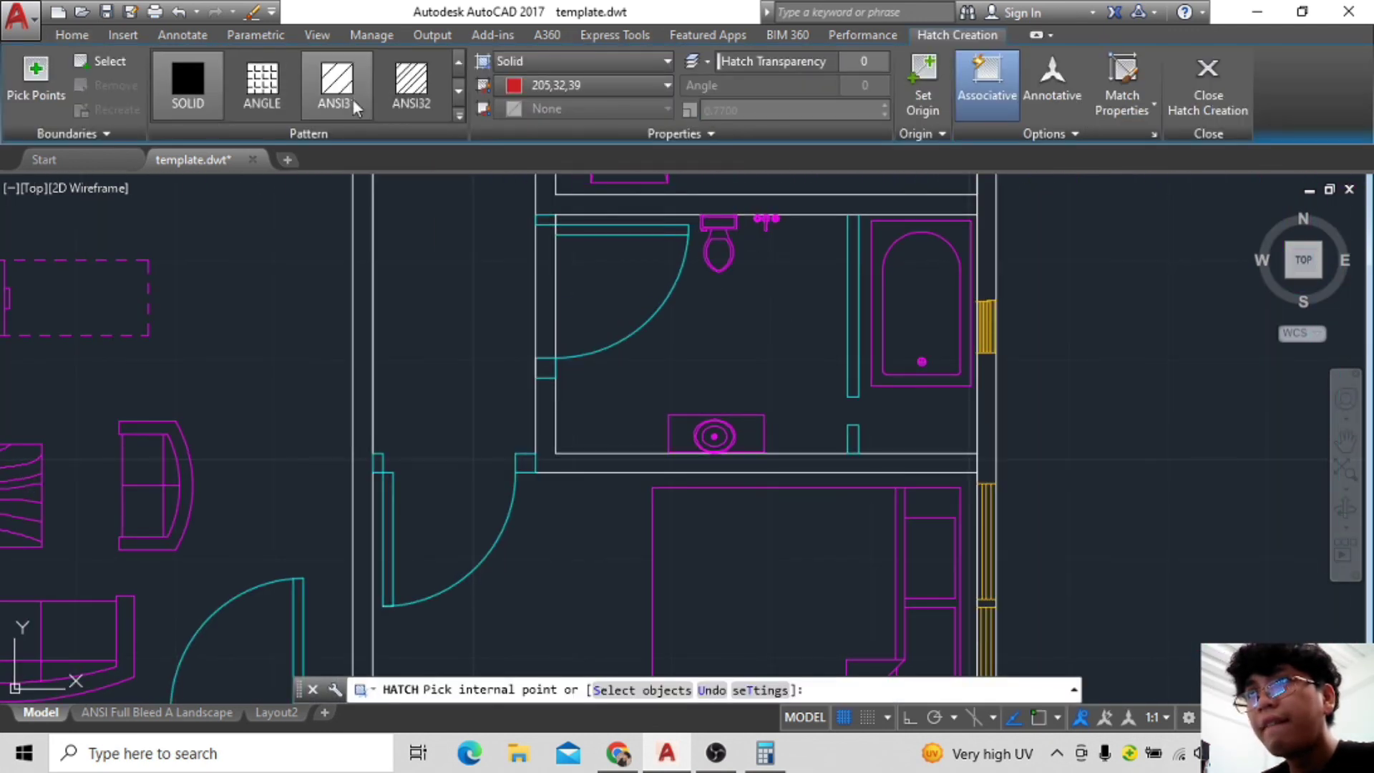
pyautogui.click(759, 345)
pyautogui.scroll(-4, 802, 394)
pyautogui.scroll(4, 780, 345)
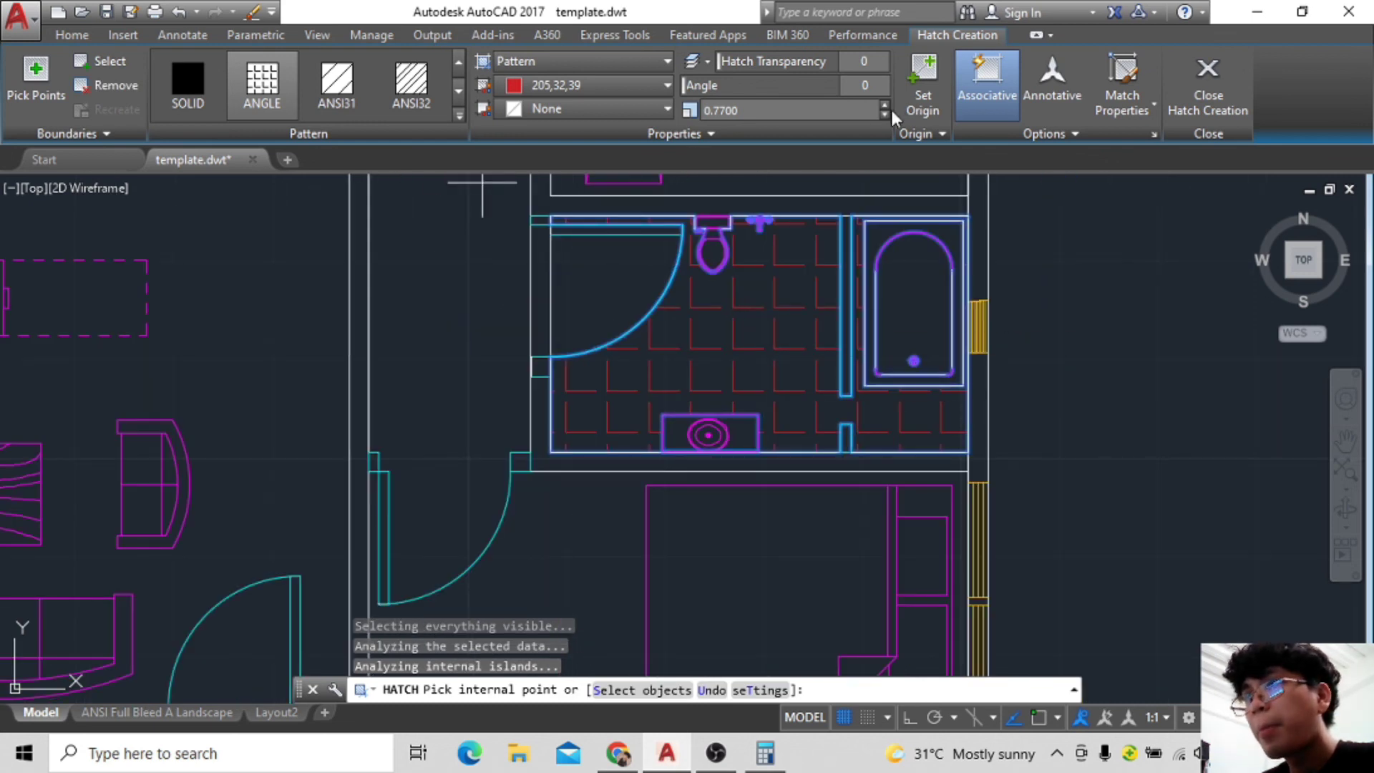
pyautogui.click(459, 115)
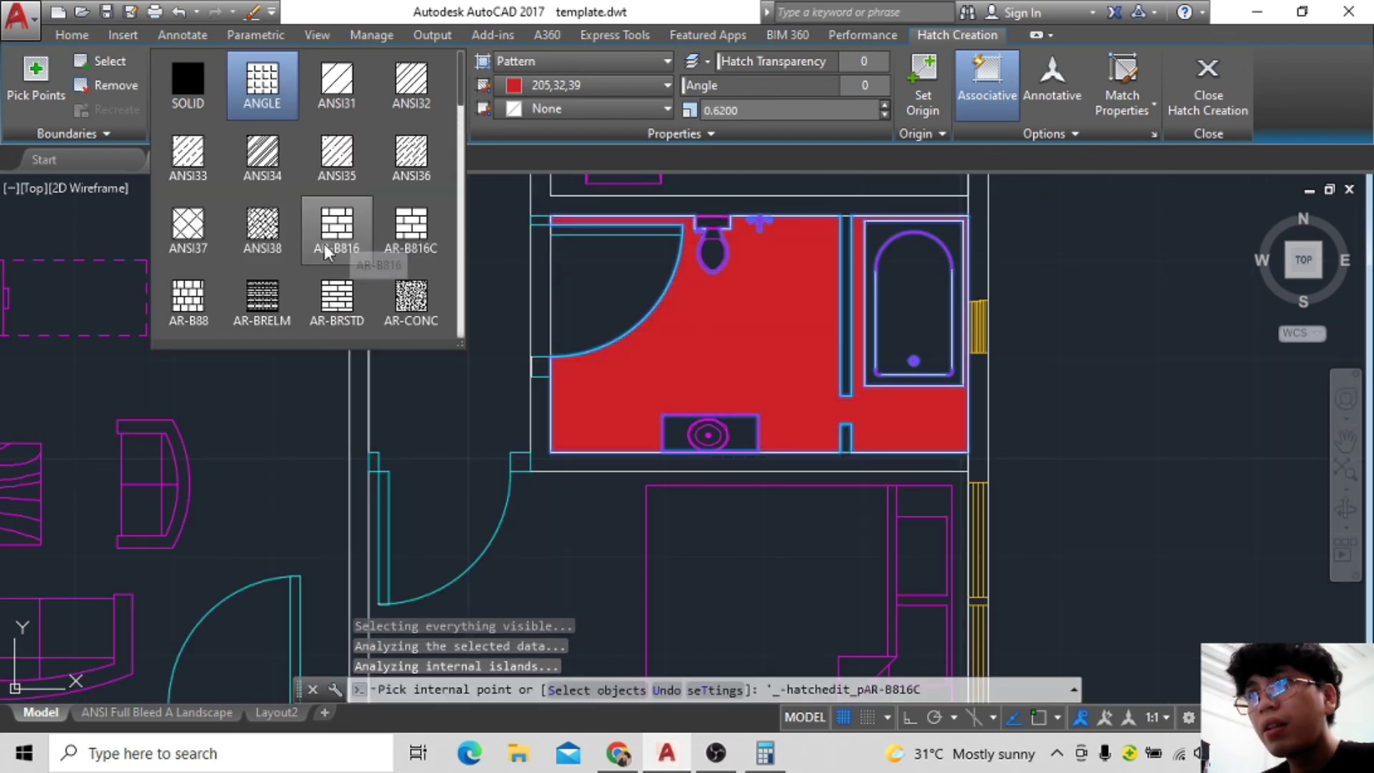
pyautogui.click(270, 240)
pyautogui.scroll(-2, 760, 343)
pyautogui.press('Escape')
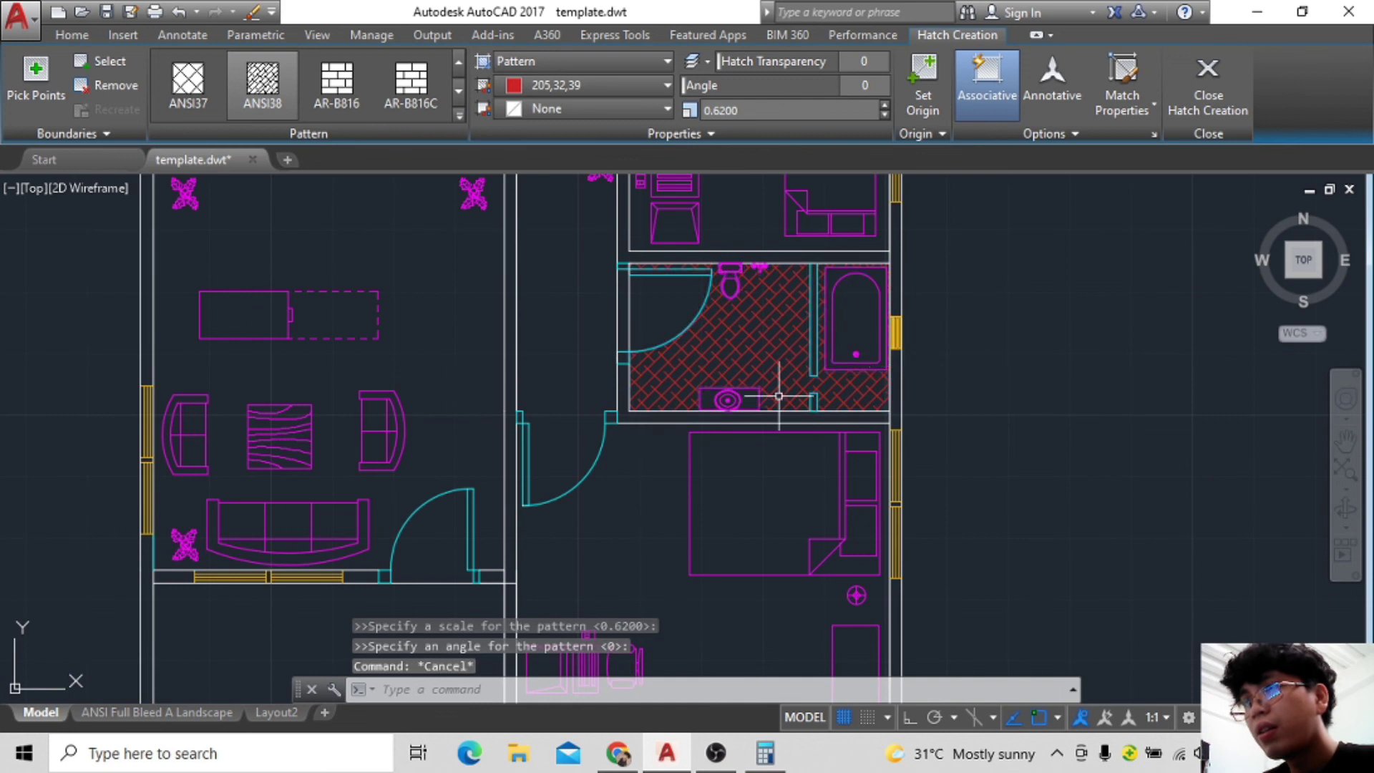
# Change the bathroom hatch colour to yellow.
pyautogui.click(716, 372)
pyautogui.click(665, 85)
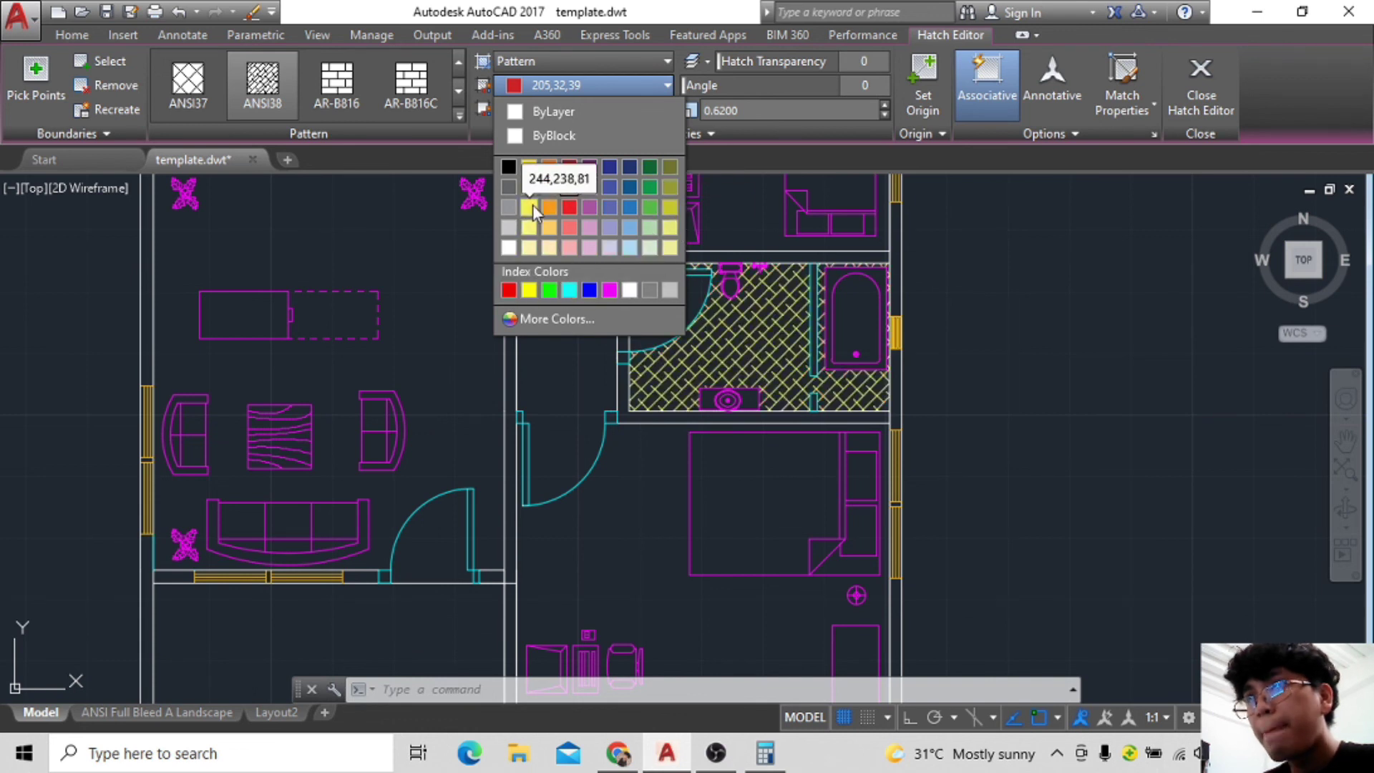
pyautogui.click(531, 228)
pyautogui.press('Escape')
# Pan the plan to the lower rooms and remove the bathroom hatch.
pyautogui.scroll(-3, 699, 389)
pyautogui.scroll(3, 730, 390)
pyautogui.scroll(2, 730, 391)
pyautogui.scroll(-2, 727, 393)
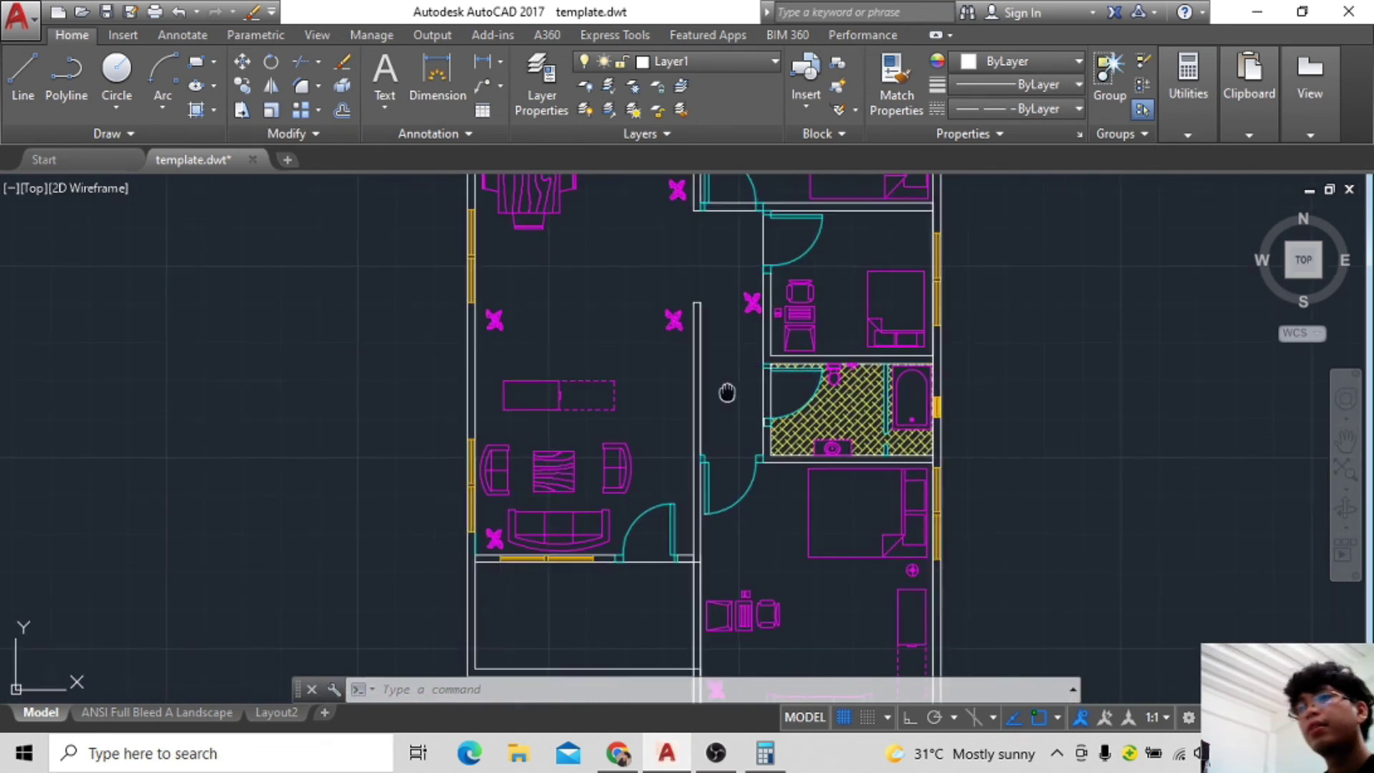
pyautogui.moveTo(727, 393); pyautogui.dragTo(720, 456, button='middle')
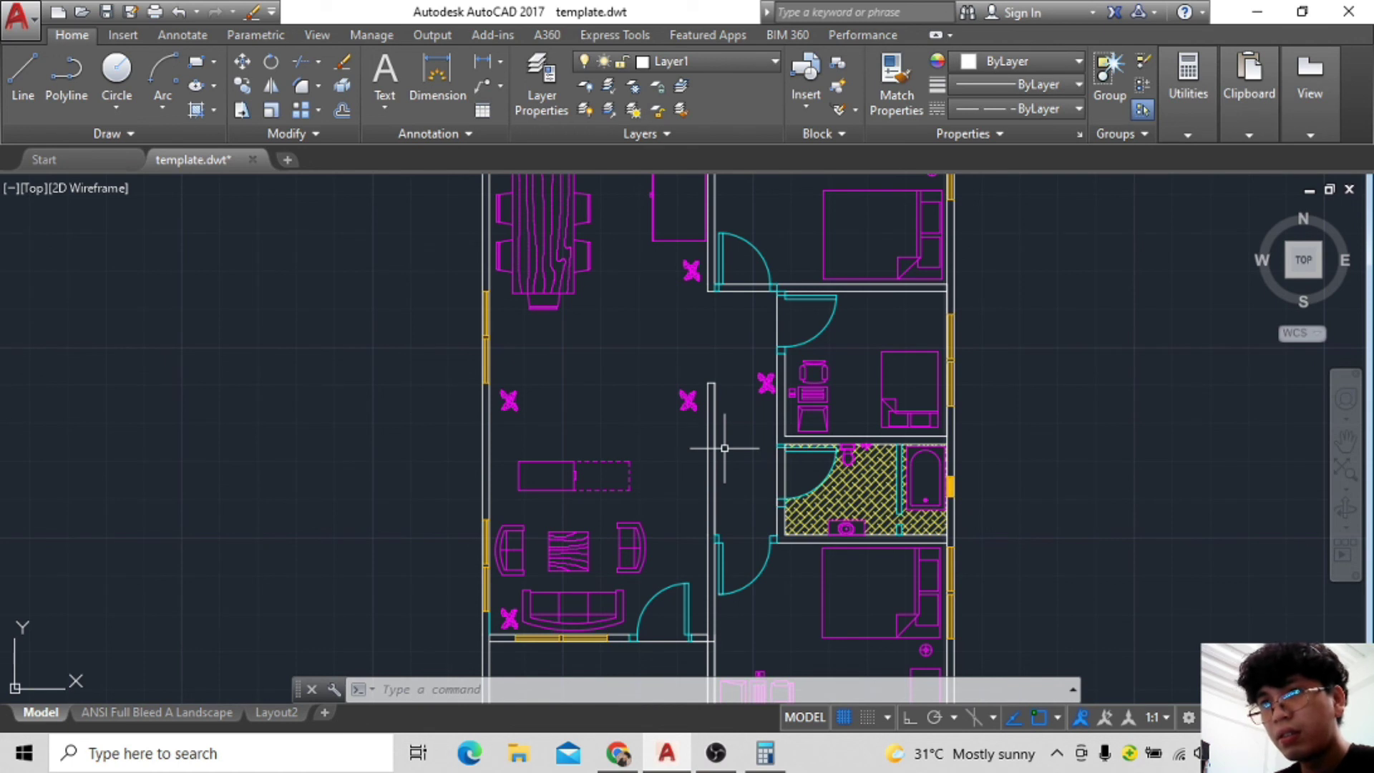
pyautogui.moveTo(792, 455); pyautogui.dragTo(762, 273, button='middle')
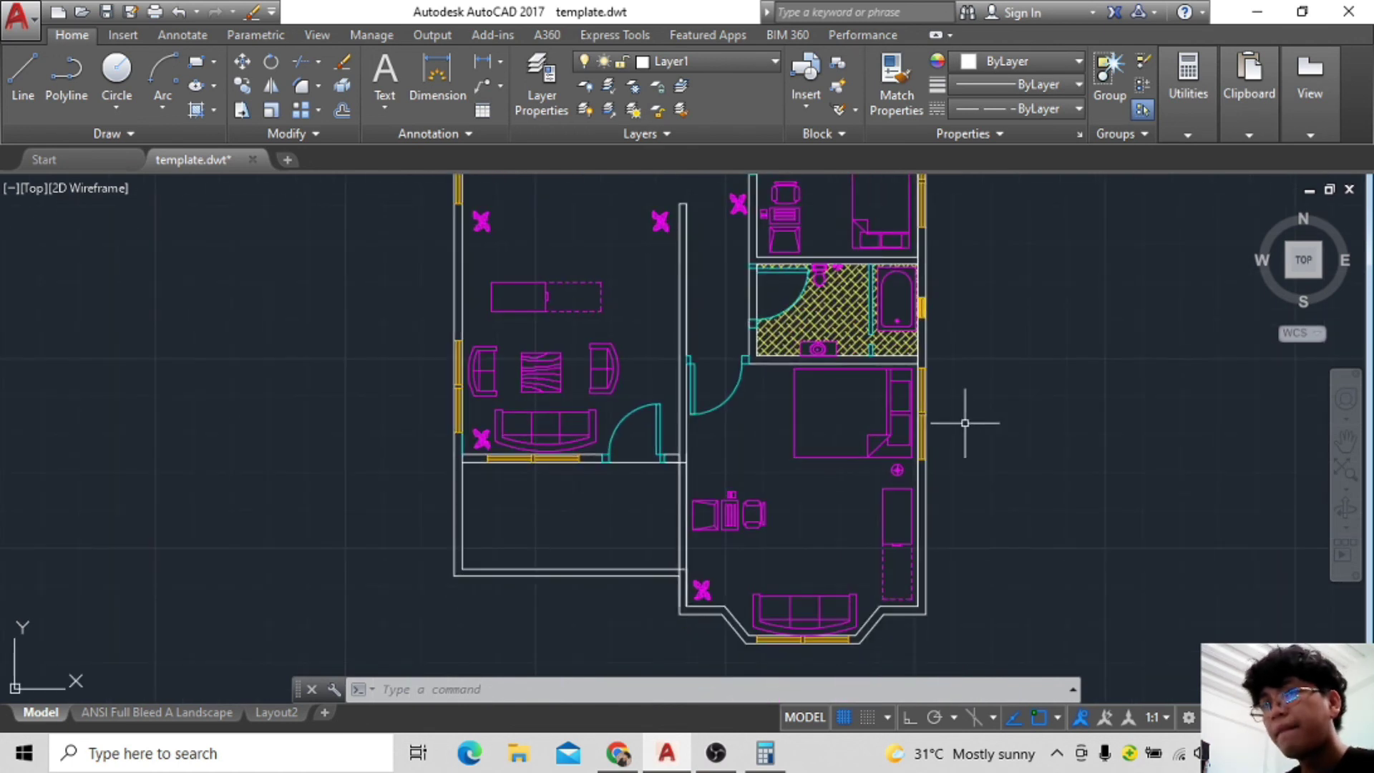
pyautogui.click(927, 260)
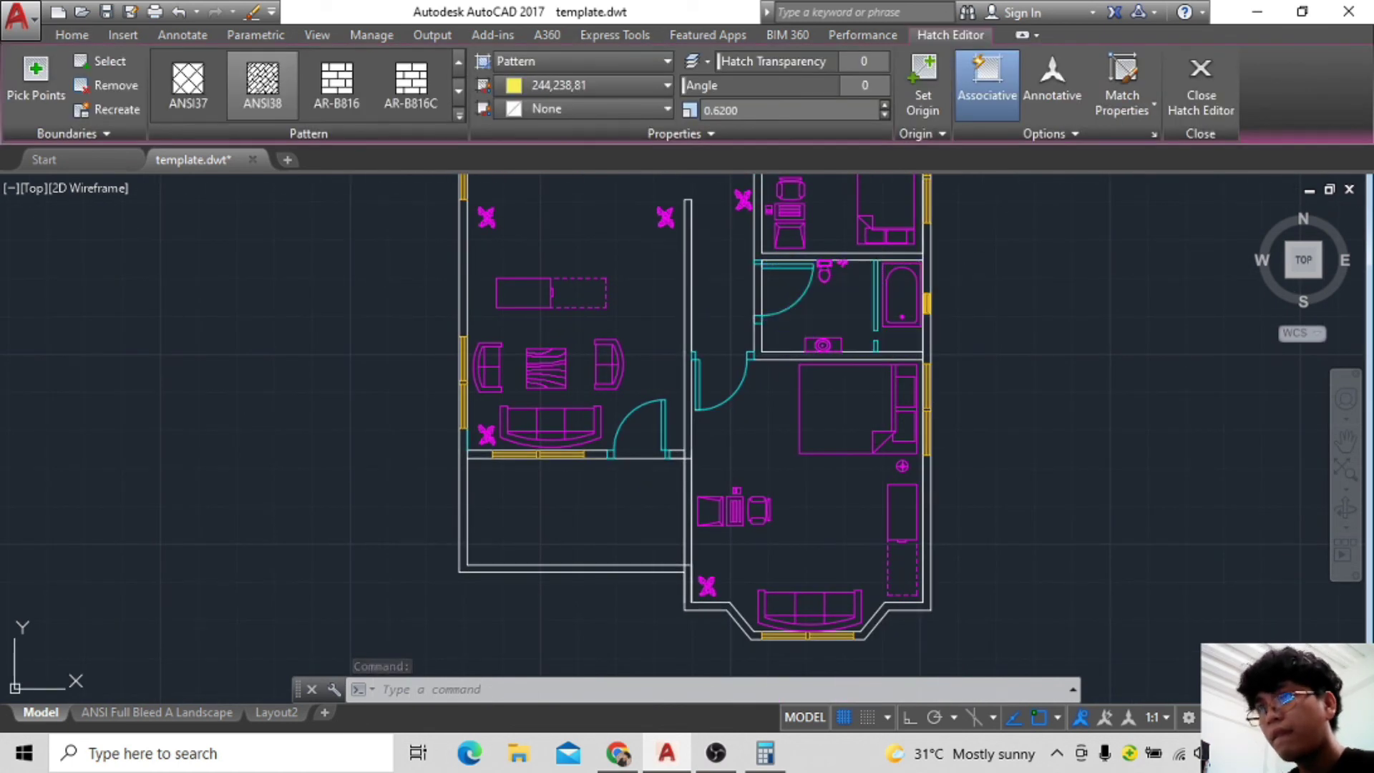
pyautogui.press('Escape')
# Fill the front balcony with a yellow ANSI38 hatch.
pyautogui.click(272, 111)
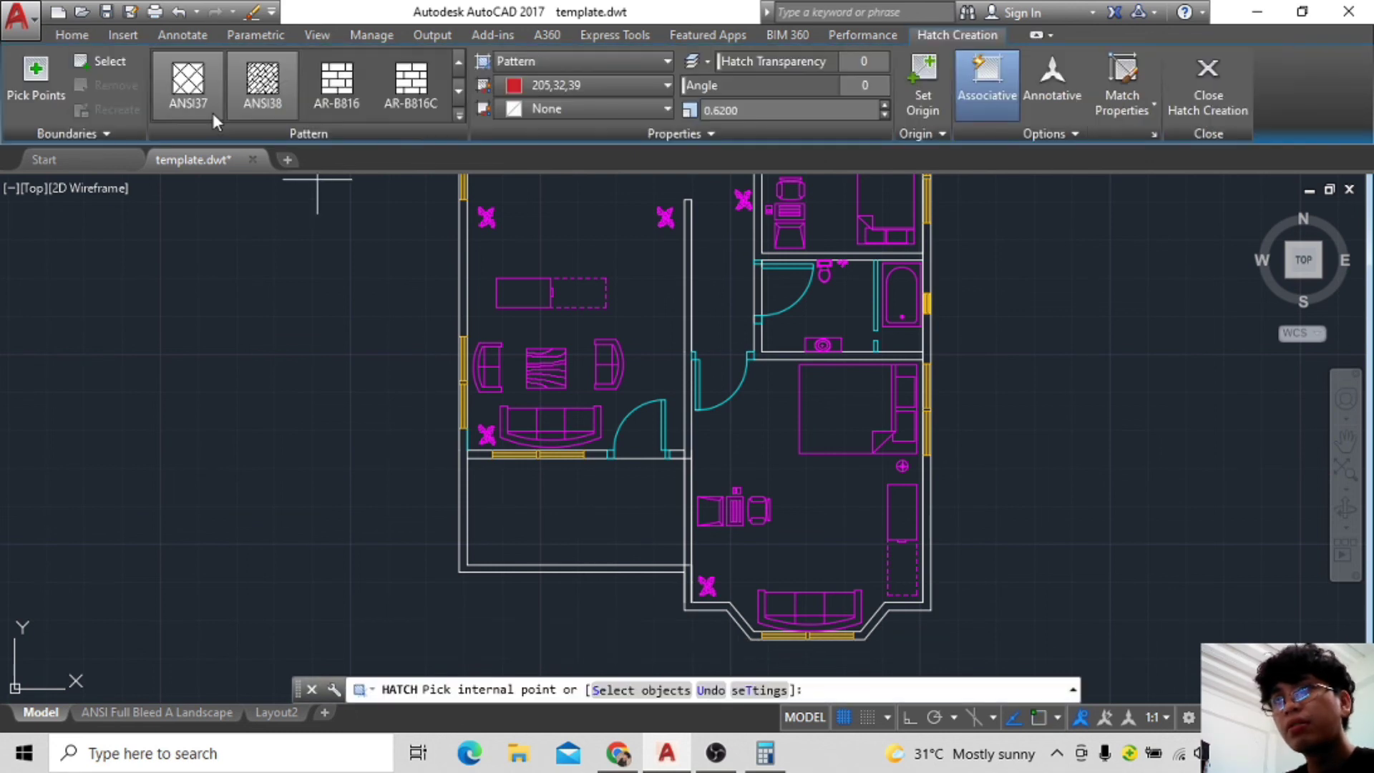
pyautogui.click(564, 493)
pyautogui.press('Escape')
pyautogui.click(573, 85)
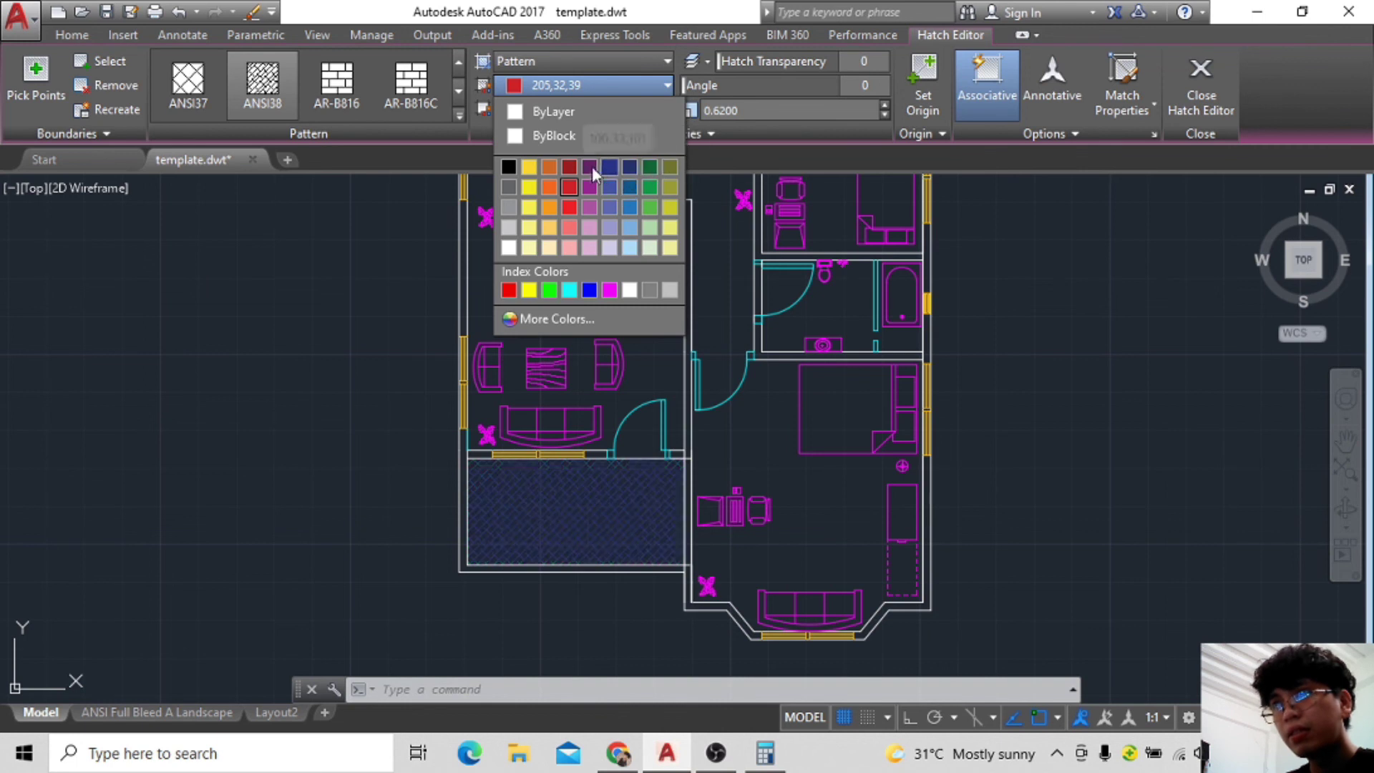
pyautogui.click(529, 207)
pyautogui.press('Escape')
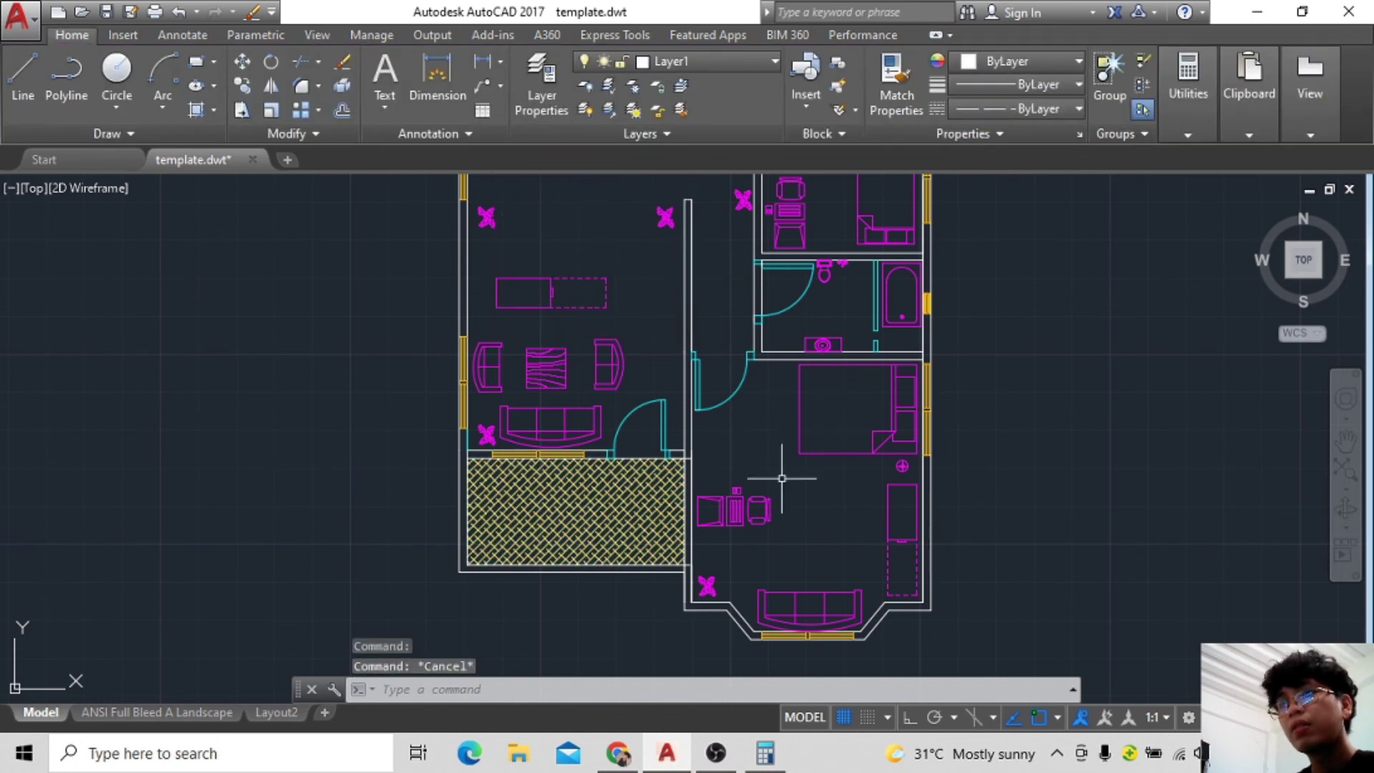
pyautogui.moveTo(782, 479)
pyautogui.mouseDown(button='middle')
pyautogui.moveTo(798, 472)
pyautogui.moveTo(811, 574)
pyautogui.mouseUp(button='middle')
pyautogui.click(195, 109)
pyautogui.click(459, 115)
pyautogui.click(189, 72)
pyautogui.click(666, 85)
pyautogui.click(551, 193)
pyautogui.click(521, 423)
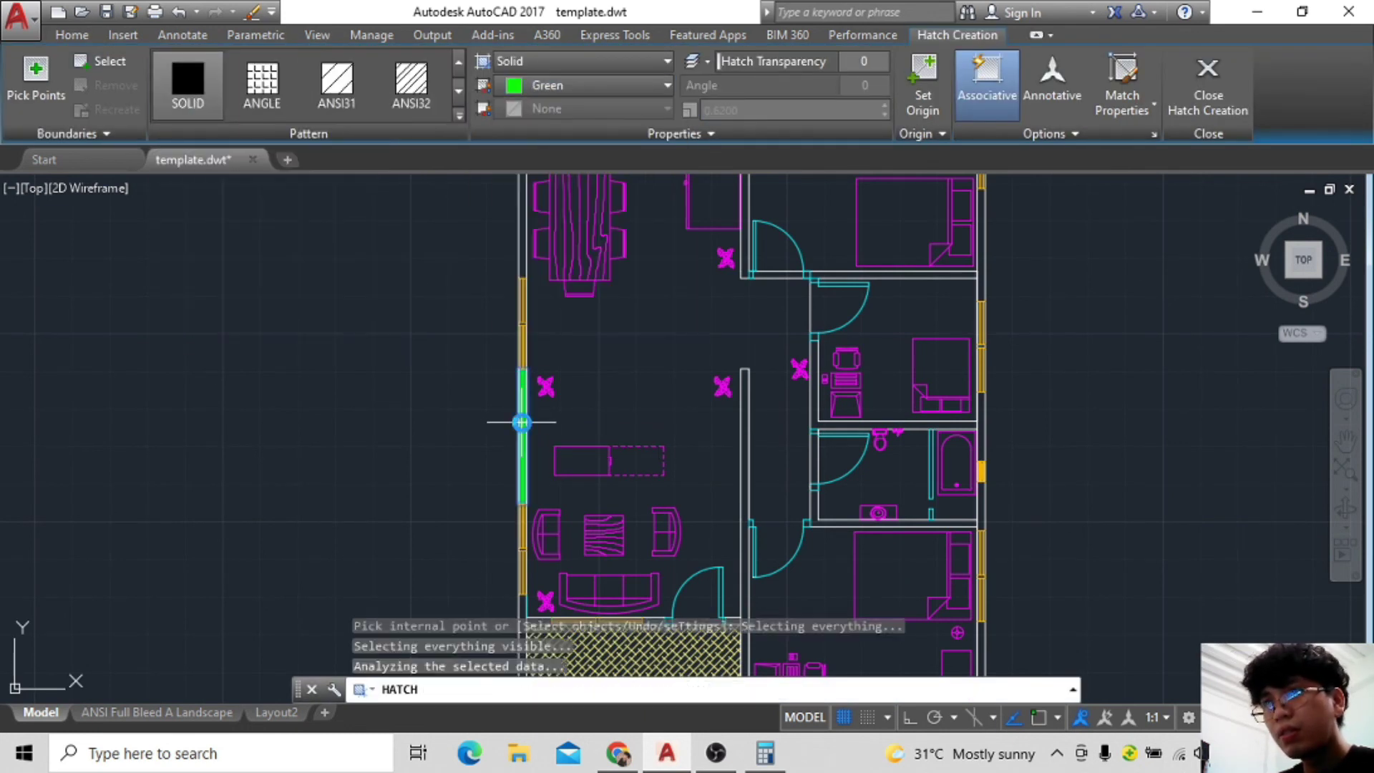
pyautogui.scroll(-5, 527, 330)
pyautogui.scroll(2, 568, 242)
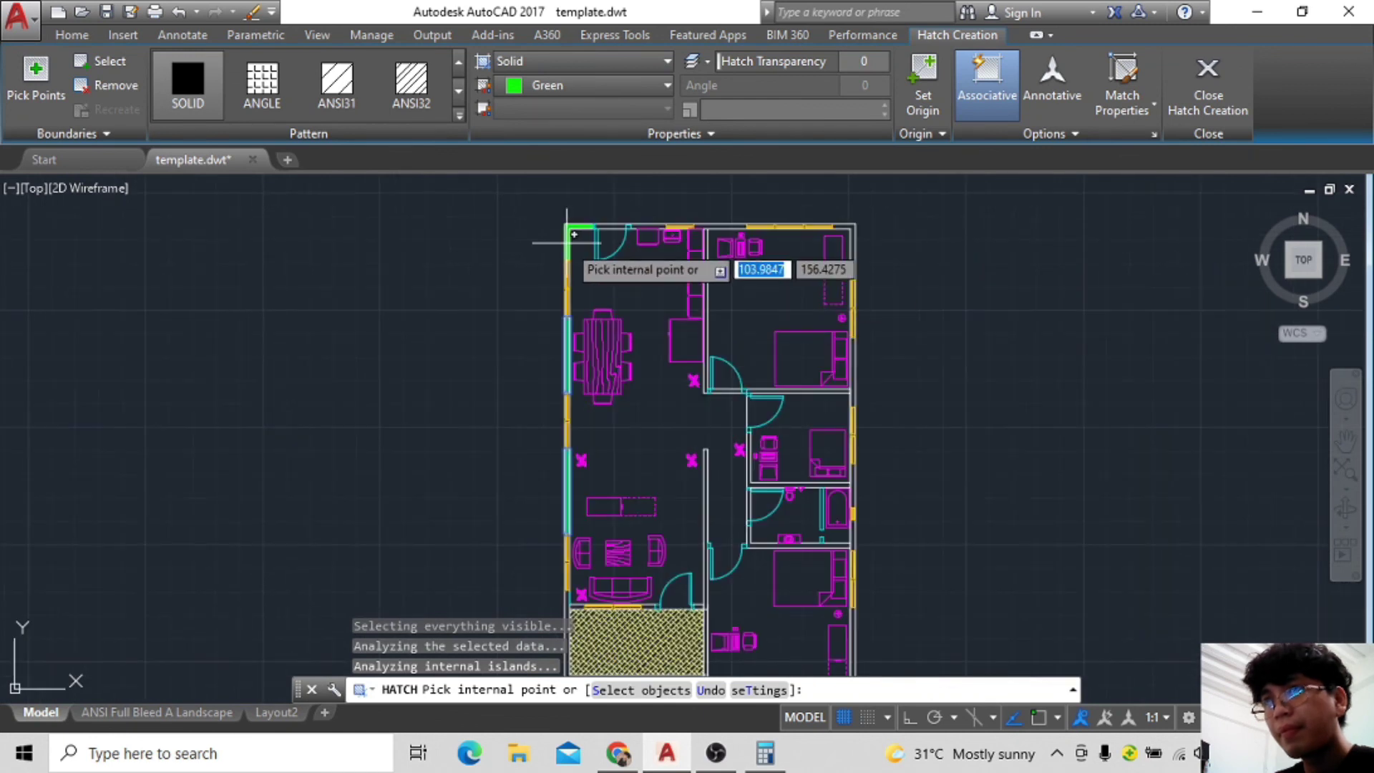
pyautogui.click(695, 286)
pyautogui.click(811, 385)
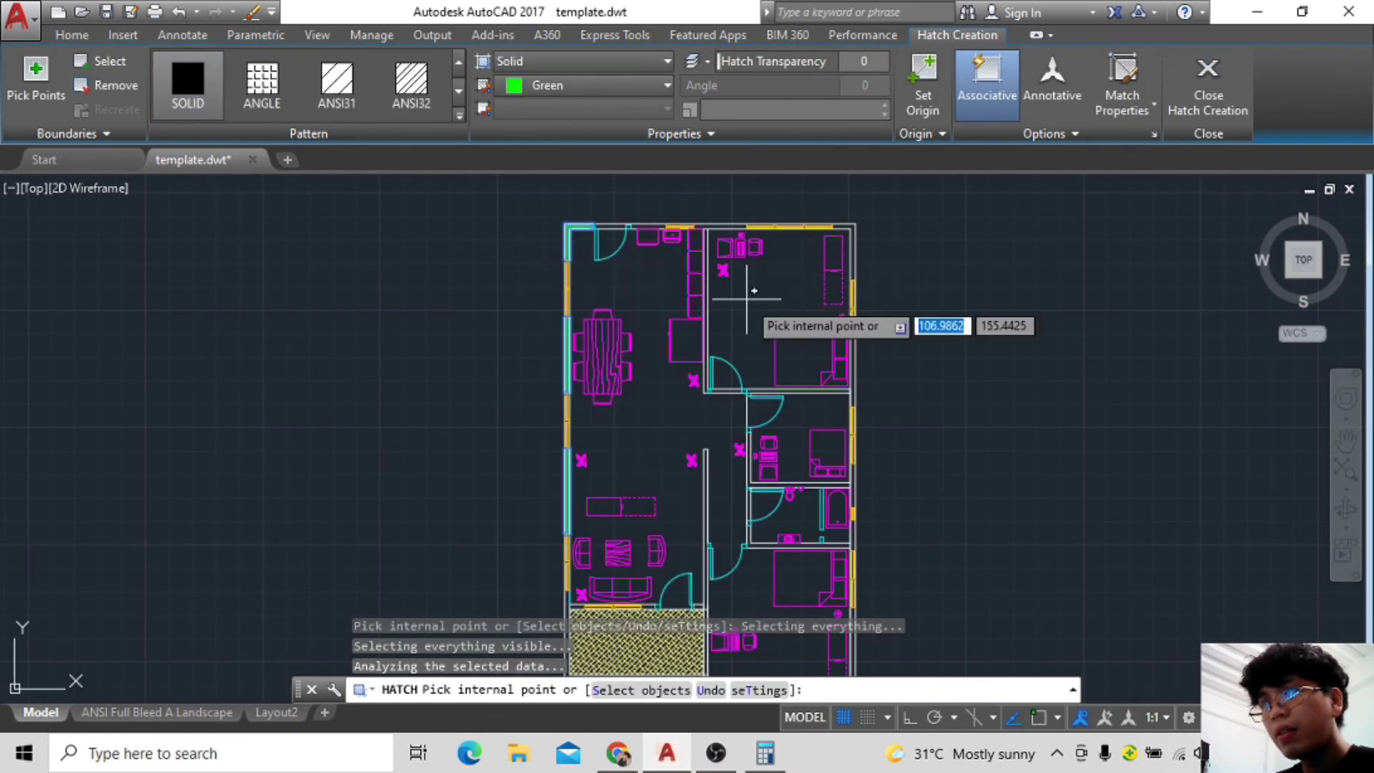
pyautogui.scroll(-3, 890, 307)
pyautogui.scroll(5, 581, 313)
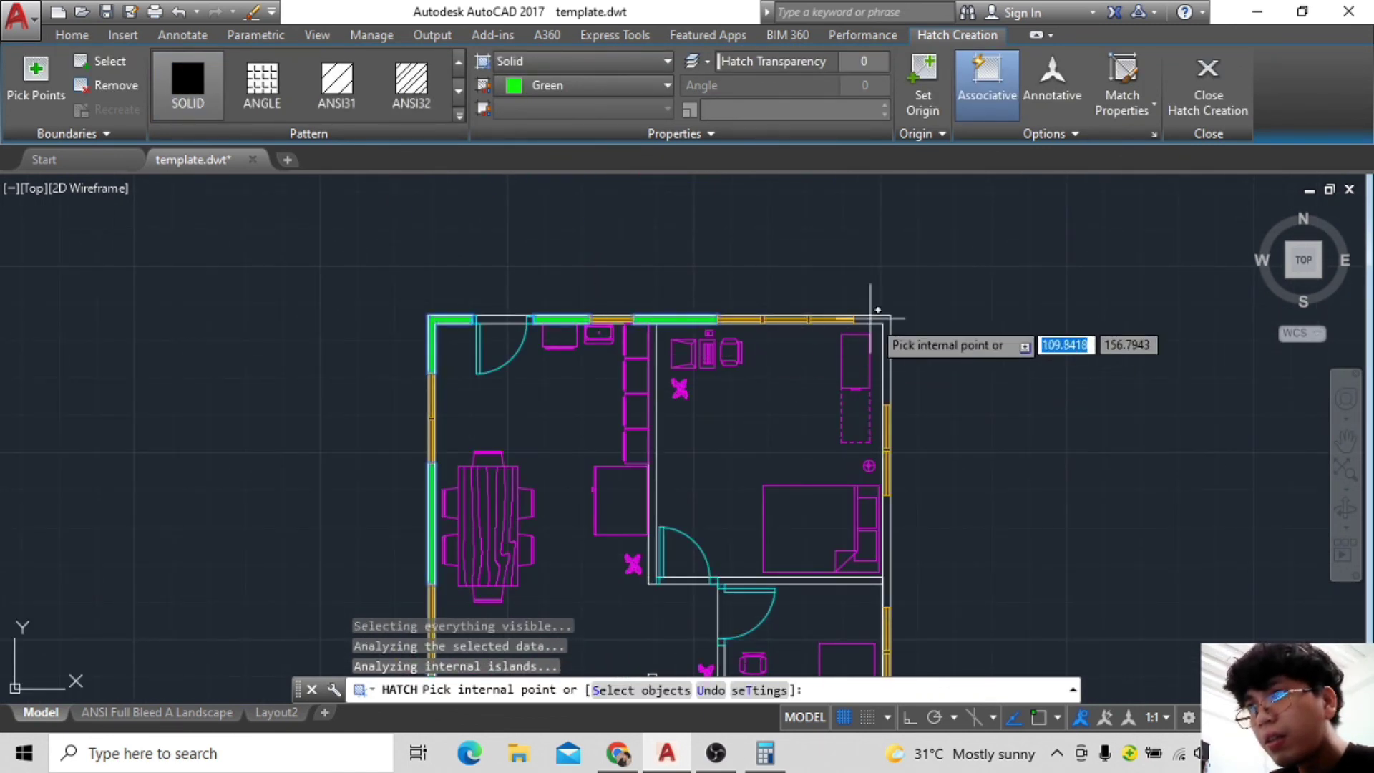
pyautogui.moveTo(878, 310); pyautogui.dragTo(901, 142, button='middle')
pyautogui.scroll(1, 682, 342)
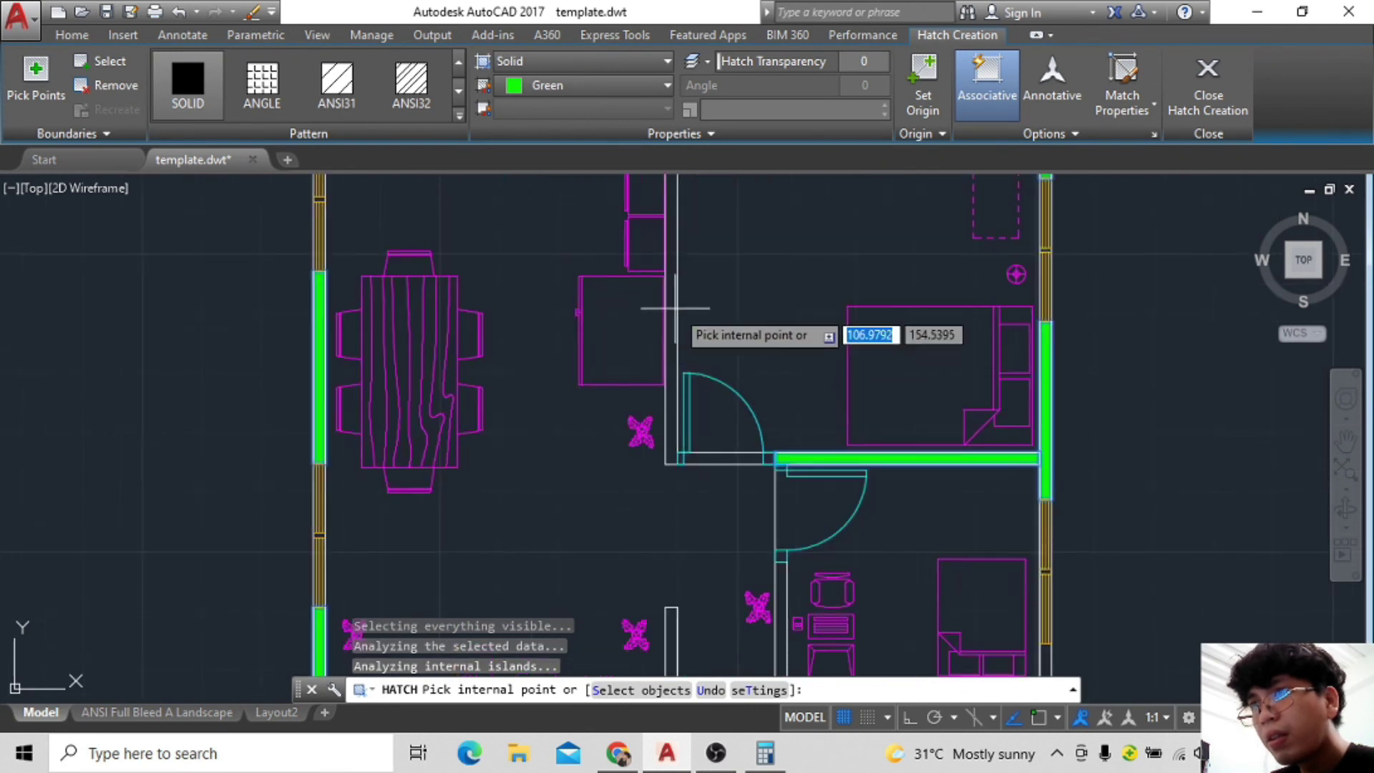
pyautogui.scroll(1, 680, 268)
pyautogui.moveTo(746, 435); pyautogui.dragTo(663, 329, button='middle')
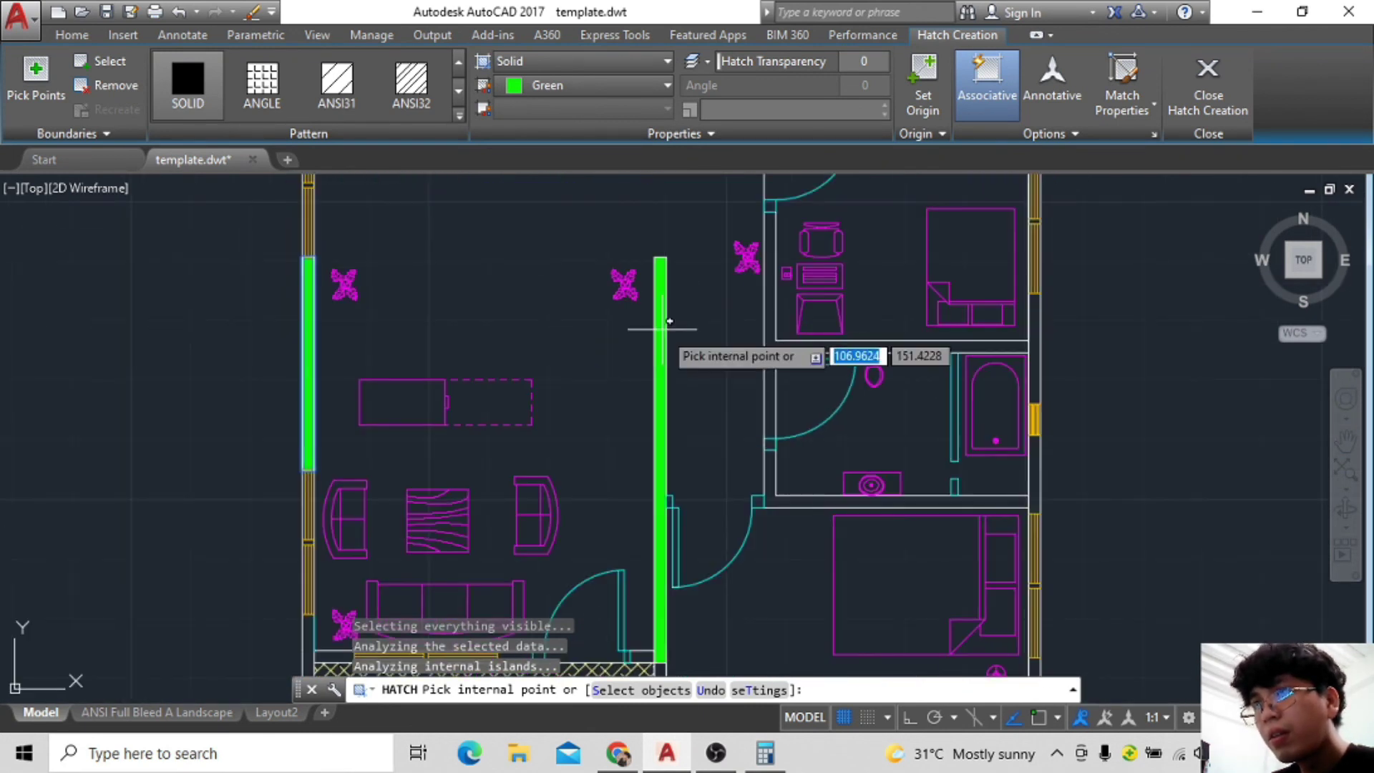
pyautogui.scroll(-1, 760, 475)
pyautogui.scroll(-3, 822, 448)
pyautogui.press('Escape')
pyautogui.scroll(1, 745, 475)
pyautogui.scroll(1, 807, 362)
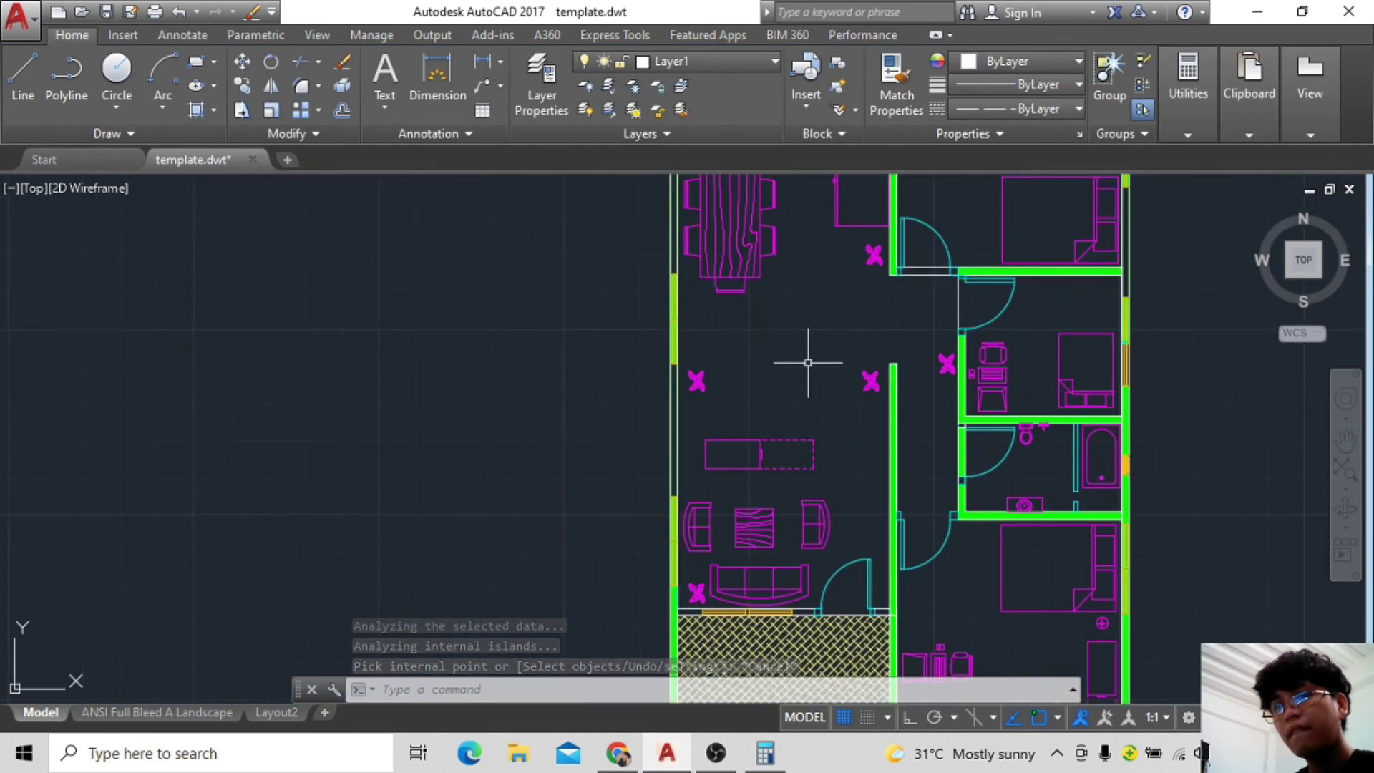
pyautogui.press('Escape')
pyautogui.scroll(1, 745, 435)
pyautogui.scroll(2, 735, 406)
pyautogui.moveTo(734, 406); pyautogui.dragTo(668, 546, button='middle')
pyautogui.moveTo(861, 586); pyautogui.dragTo(761, 386, button='middle')
pyautogui.moveTo(799, 476); pyautogui.dragTo(790, 437, button='middle')
pyautogui.hotkey('ctrl', 'z')
pyautogui.hotkey('ctrl', 'z')
pyautogui.scroll(4, 760, 451)
pyautogui.scroll(-2, 745, 362)
pyautogui.scroll(2, 755, 365)
pyautogui.scroll(-3, 680, 490)
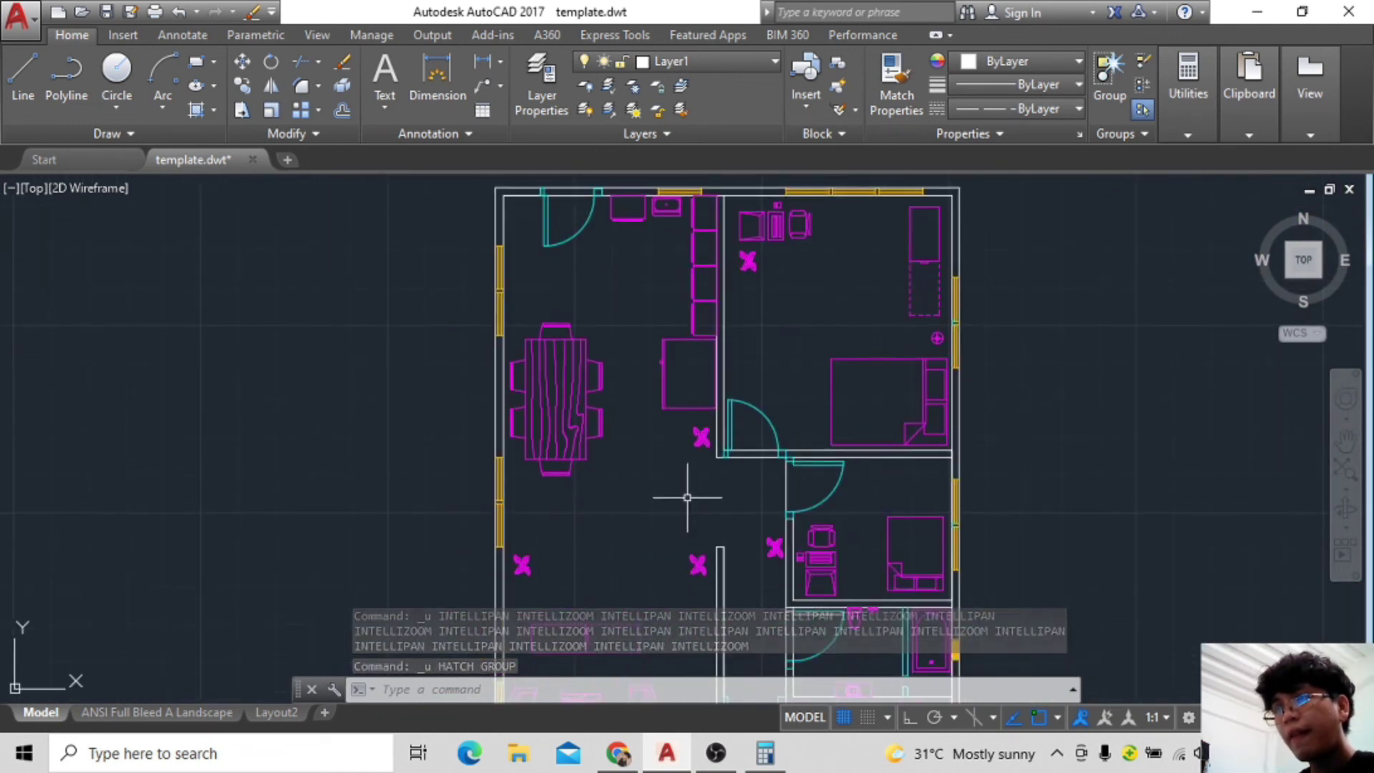
pyautogui.scroll(3, 650, 325)
pyautogui.moveTo(651, 325)
pyautogui.mouseDown(button='middle')
pyautogui.moveTo(706, 430)
pyautogui.moveTo(711, 301)
pyautogui.moveTo(730, 368)
pyautogui.moveTo(724, 307)
pyautogui.mouseUp(button='middle')
pyautogui.scroll(2, 720, 315)
pyautogui.scroll(-2, 616, 389)
pyautogui.scroll(-2, 638, 418)
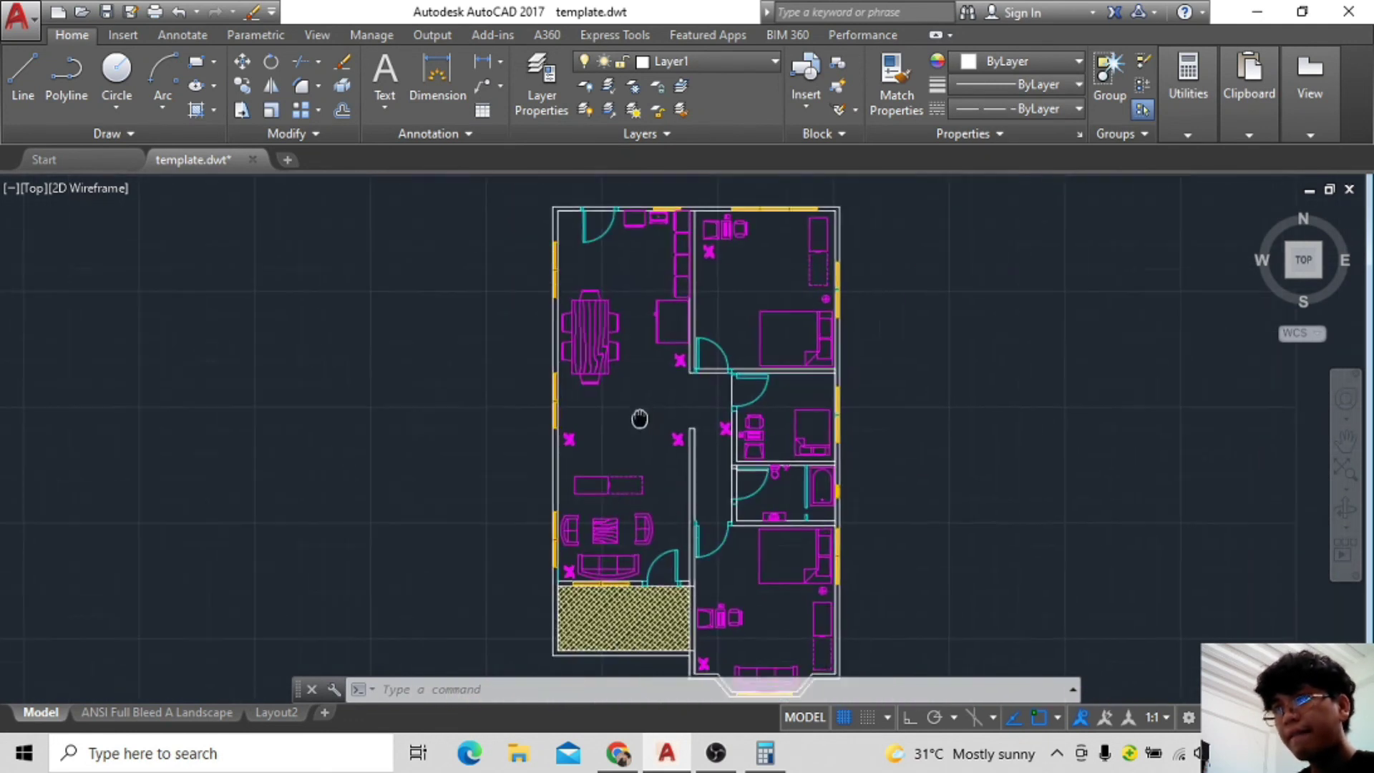